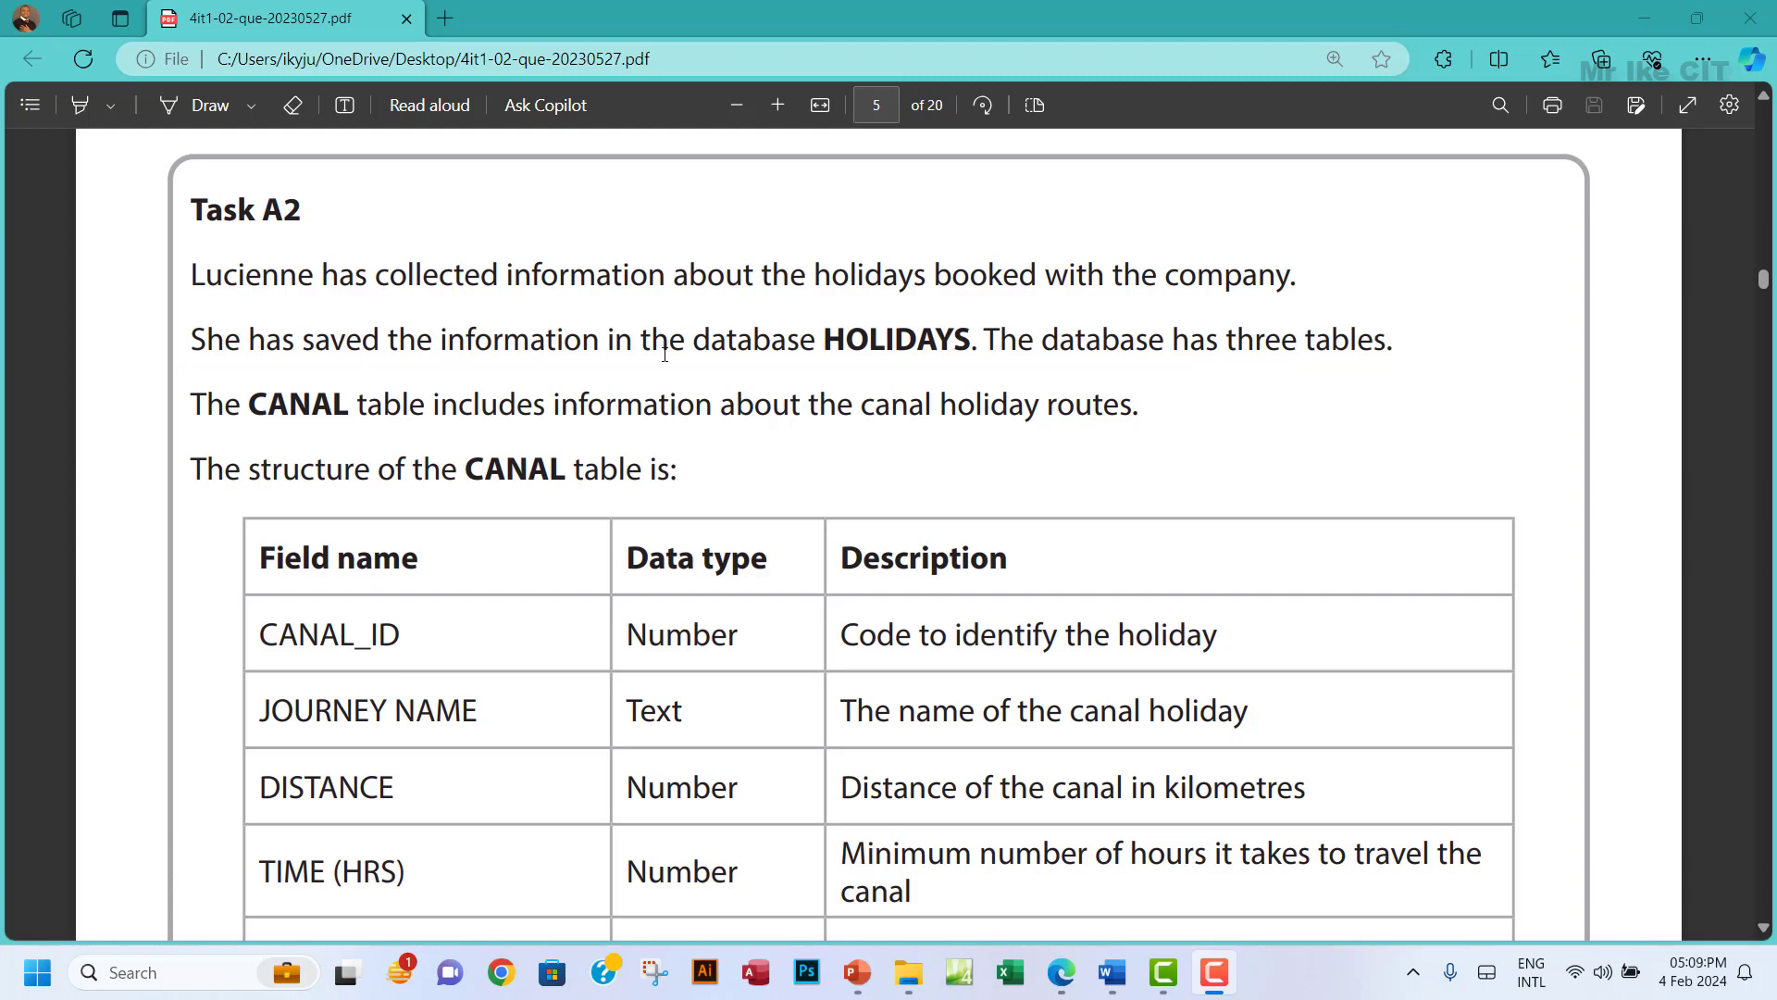
# Read the Task A2 introduction and CANAL table structure, and locate HOLIDAYS.accdb in the DATA FILES folder.
pyautogui.moveTo(824, 339); pyautogui.dragTo(962, 340)
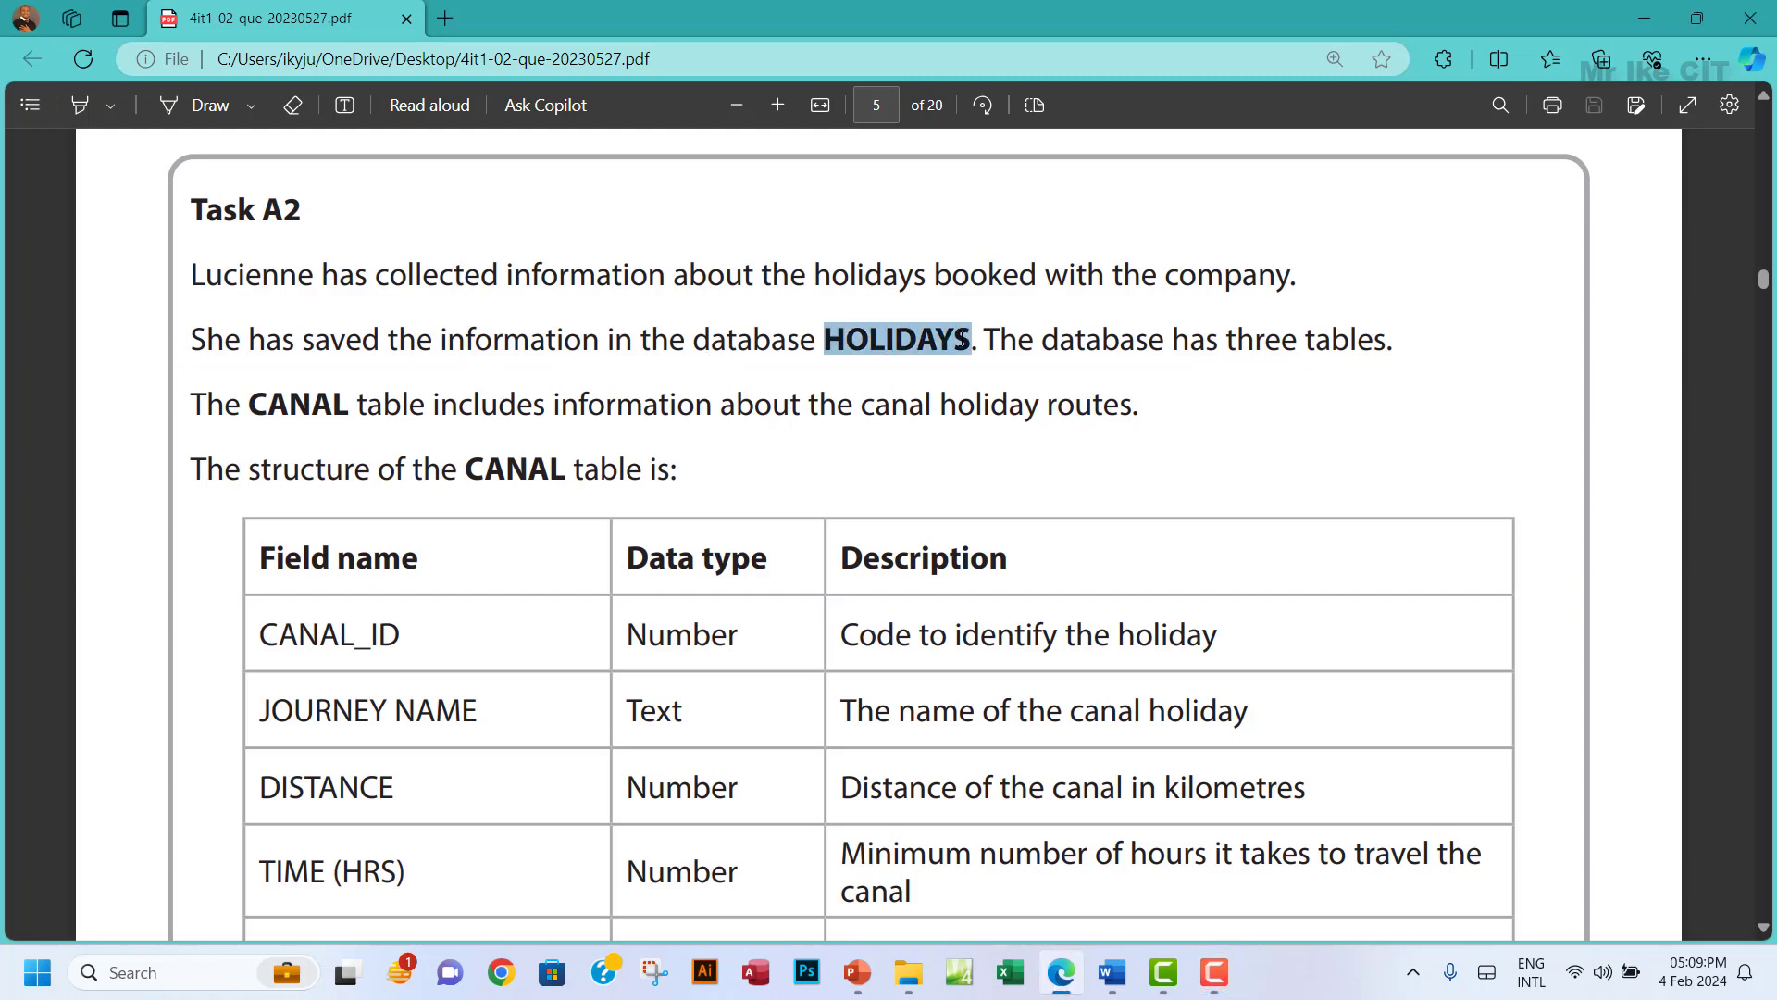
pyautogui.moveTo(963, 340); pyautogui.dragTo(965, 339)
pyautogui.scroll(-4, 687, 628)
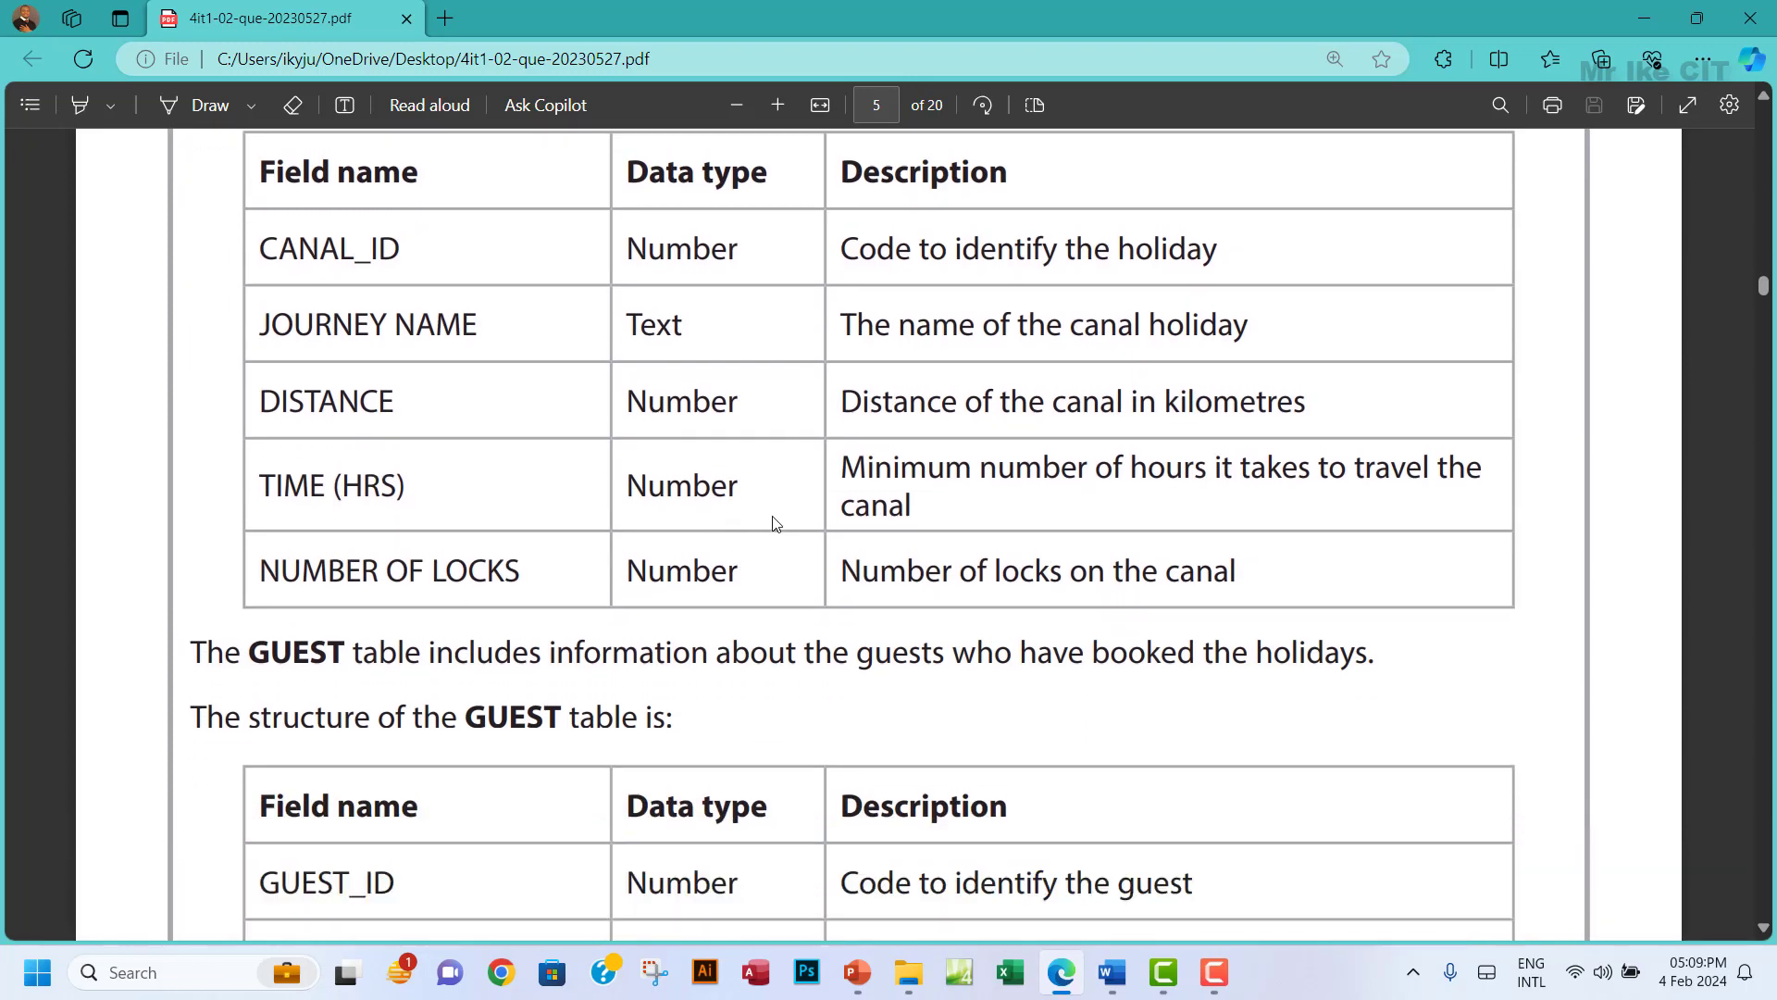
pyautogui.click(915, 981)
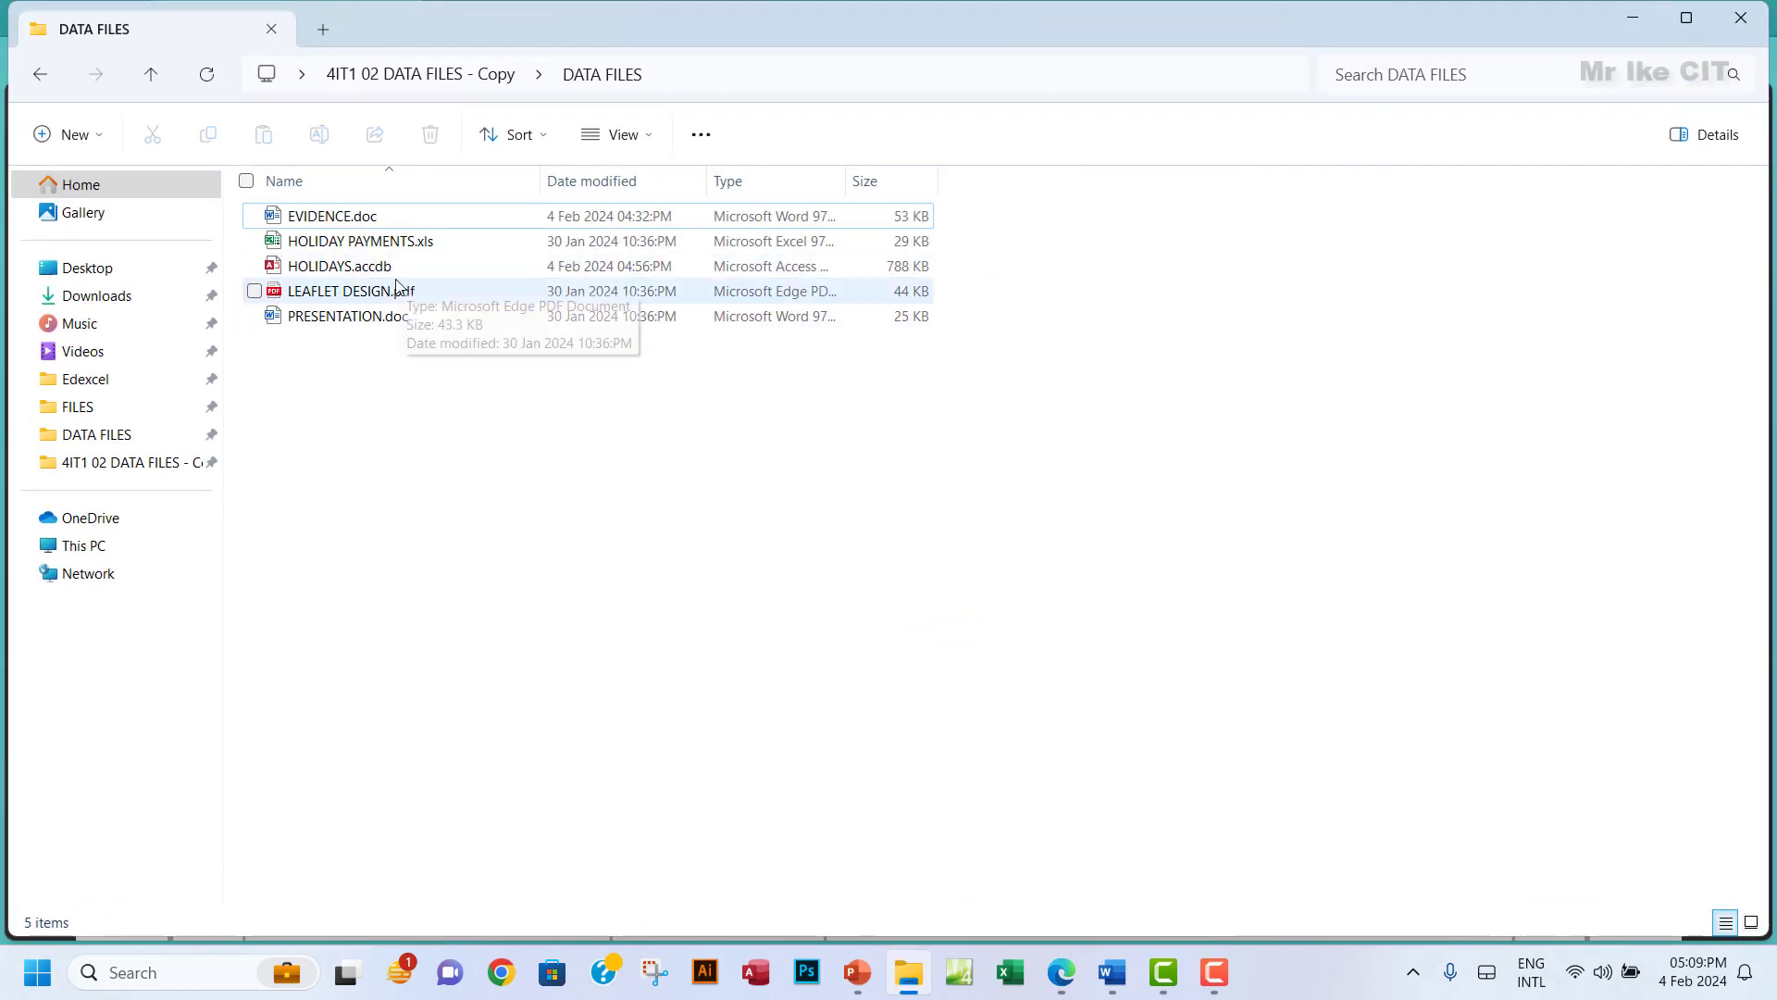
pyautogui.click(416, 269)
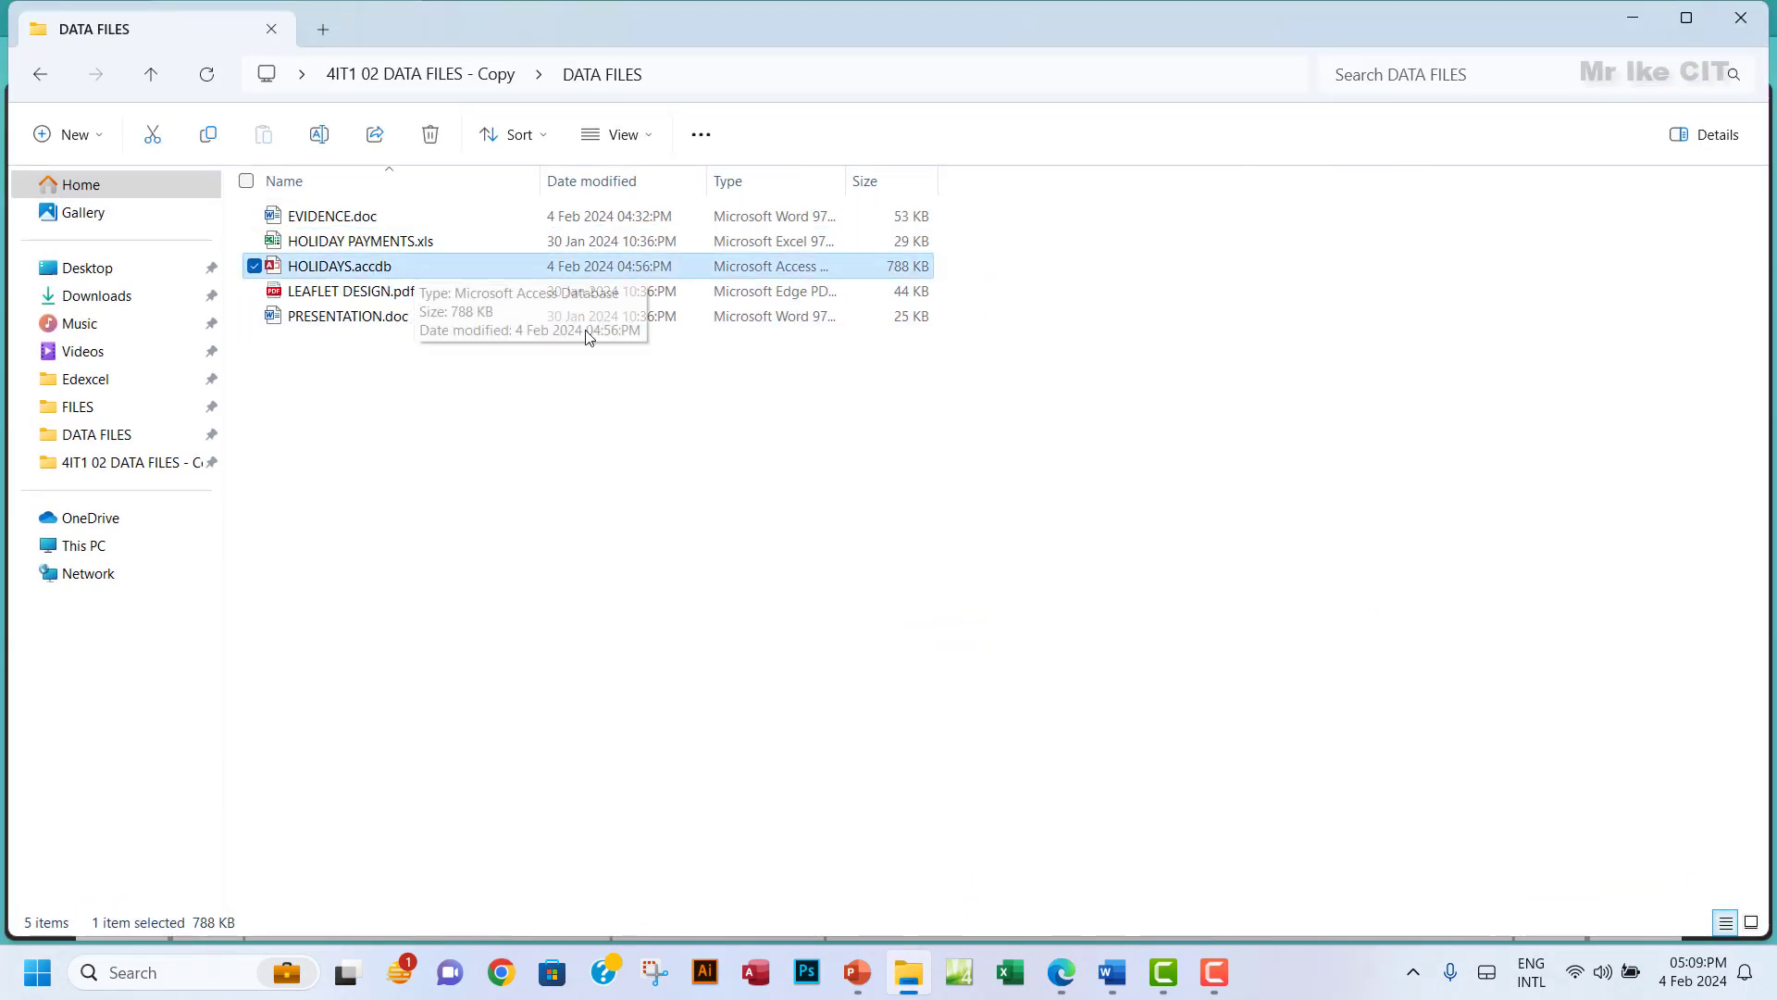
pyautogui.click(1072, 992)
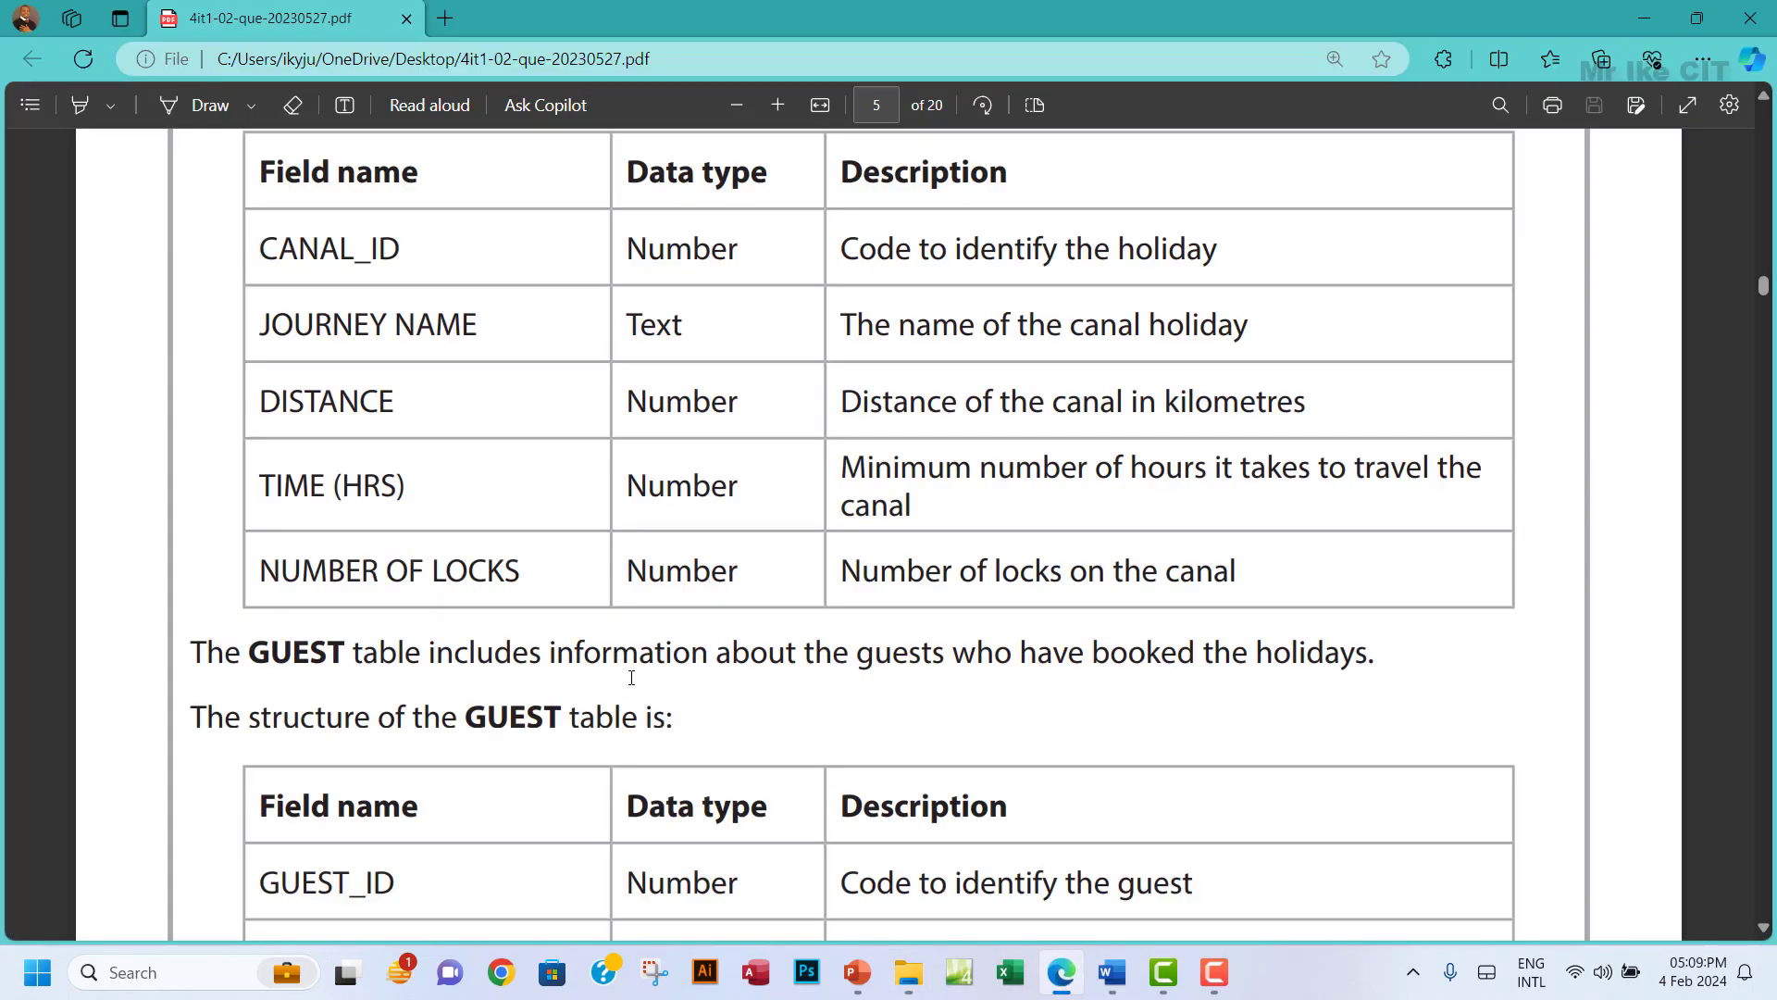
# Examine the GUEST and BOOKING table structures and the opening instructions for Task A2a in the exam paper.
pyautogui.scroll(-2, 200, 543)
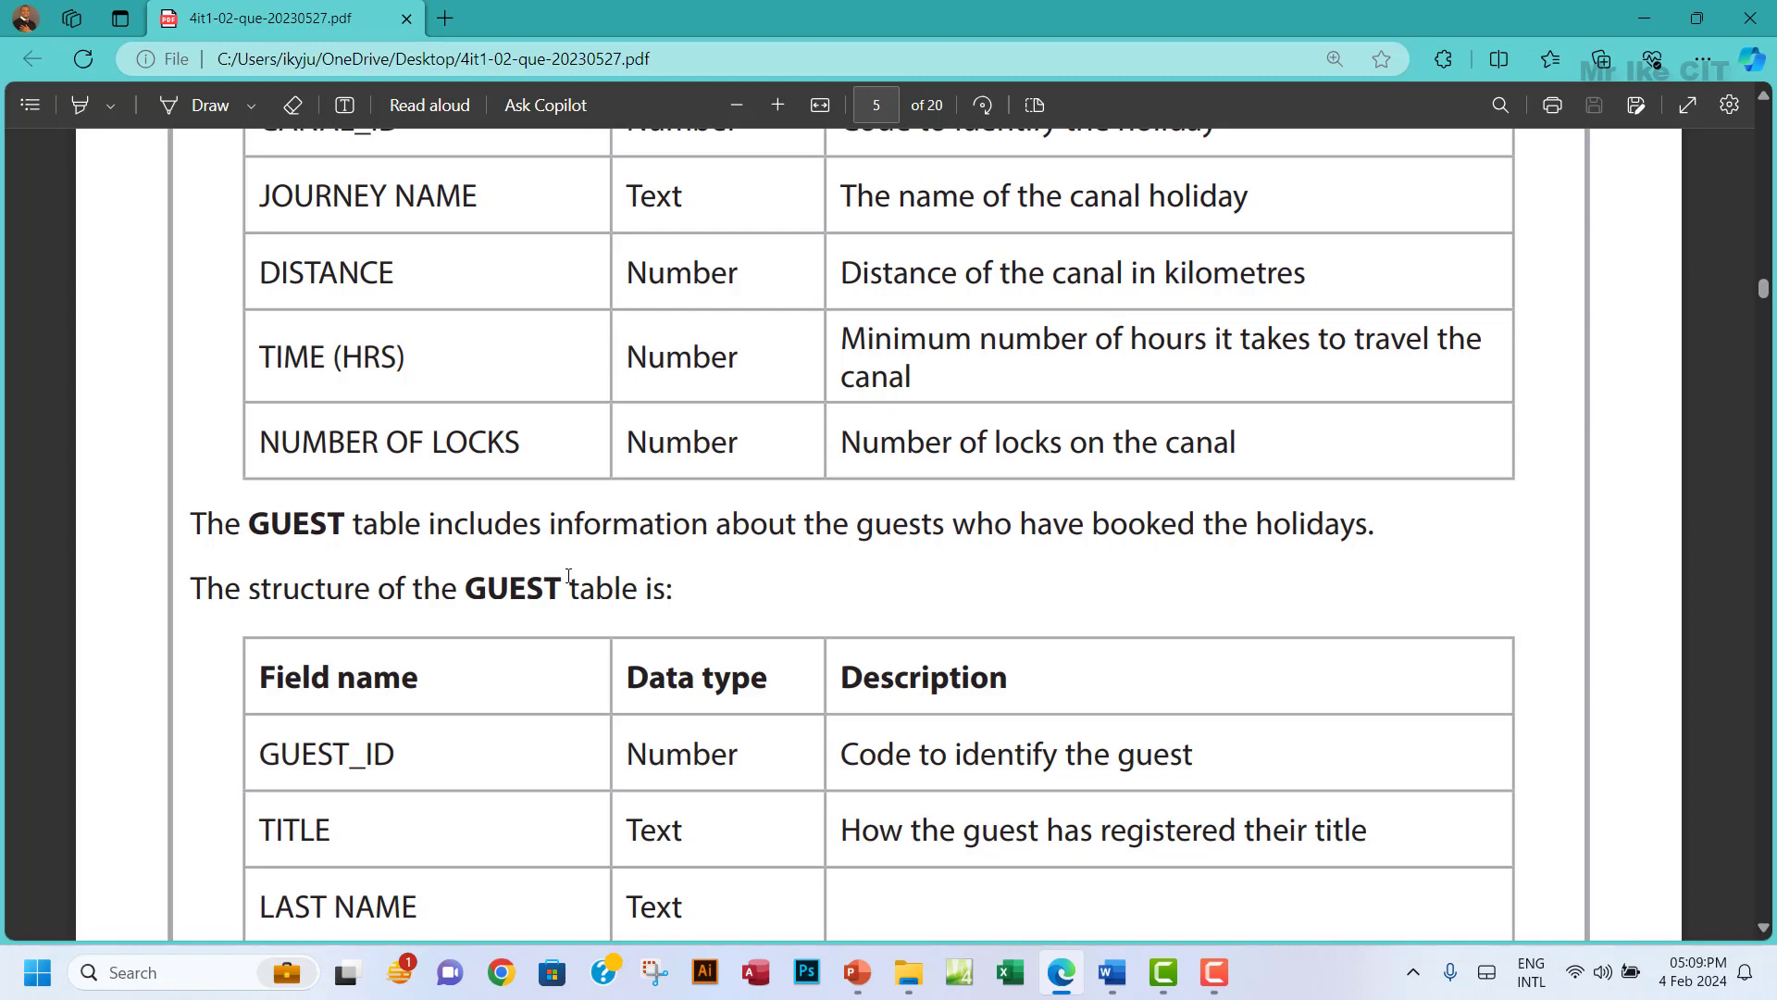
pyautogui.scroll(-3, 569, 576)
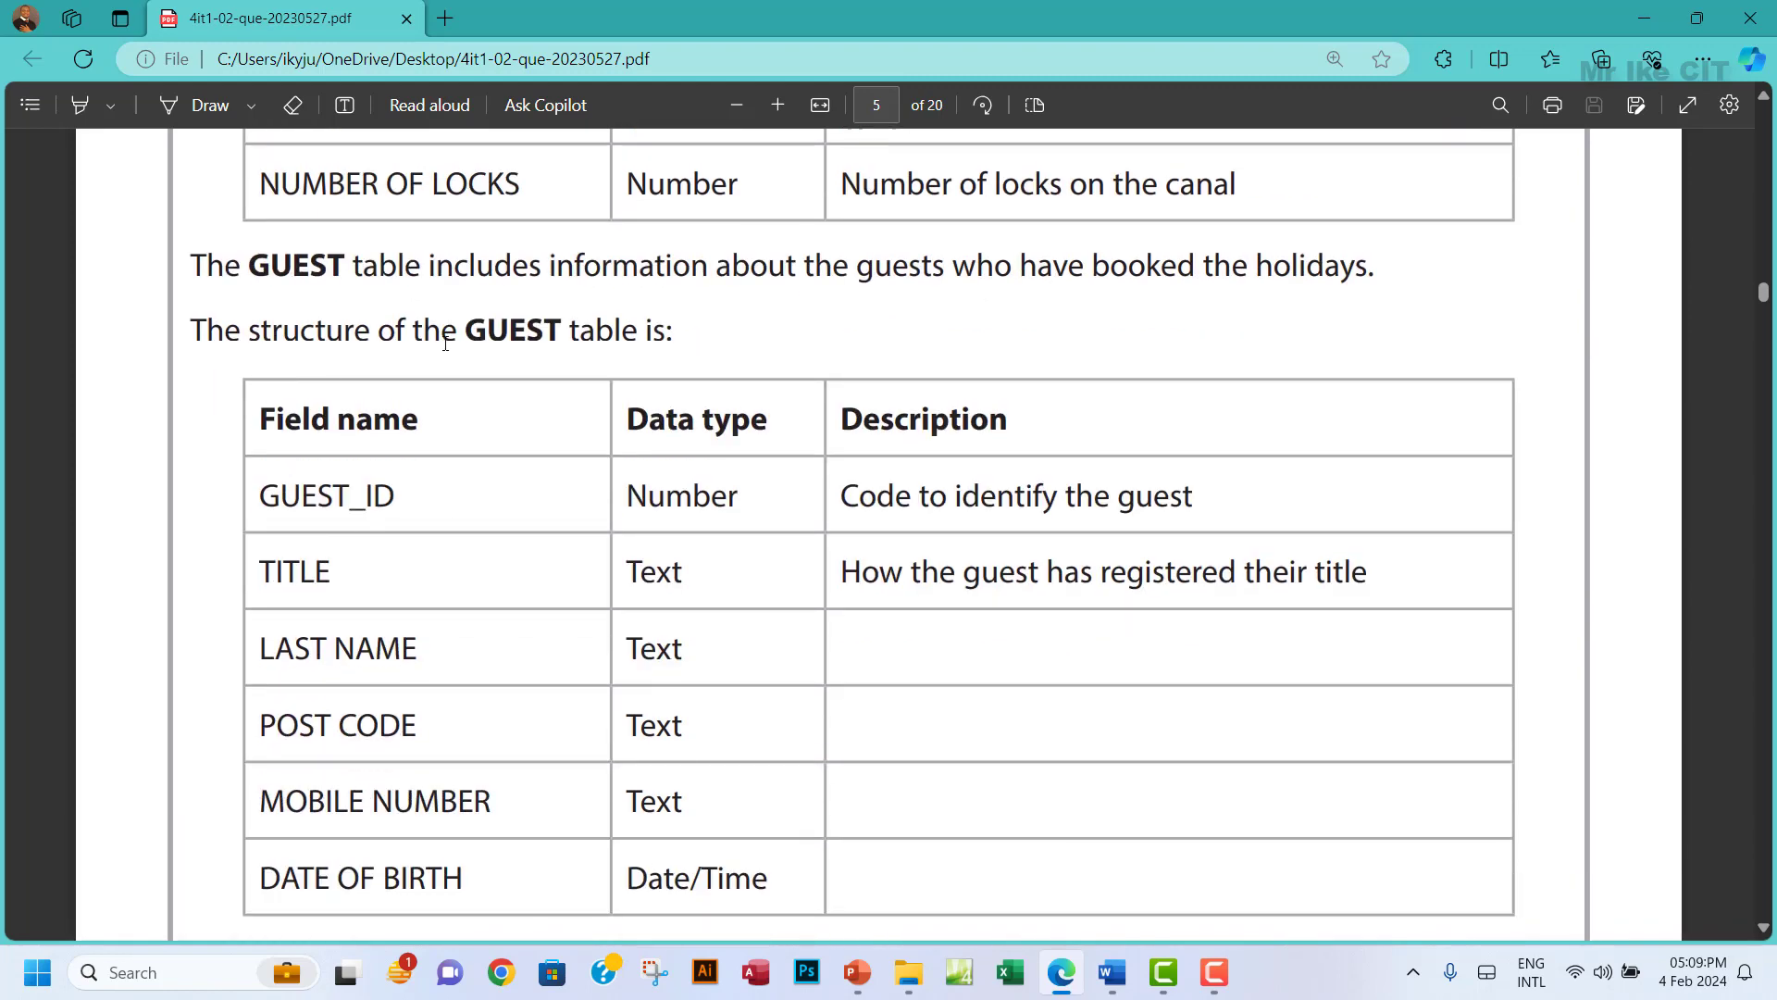
pyautogui.scroll(-10, 682, 467)
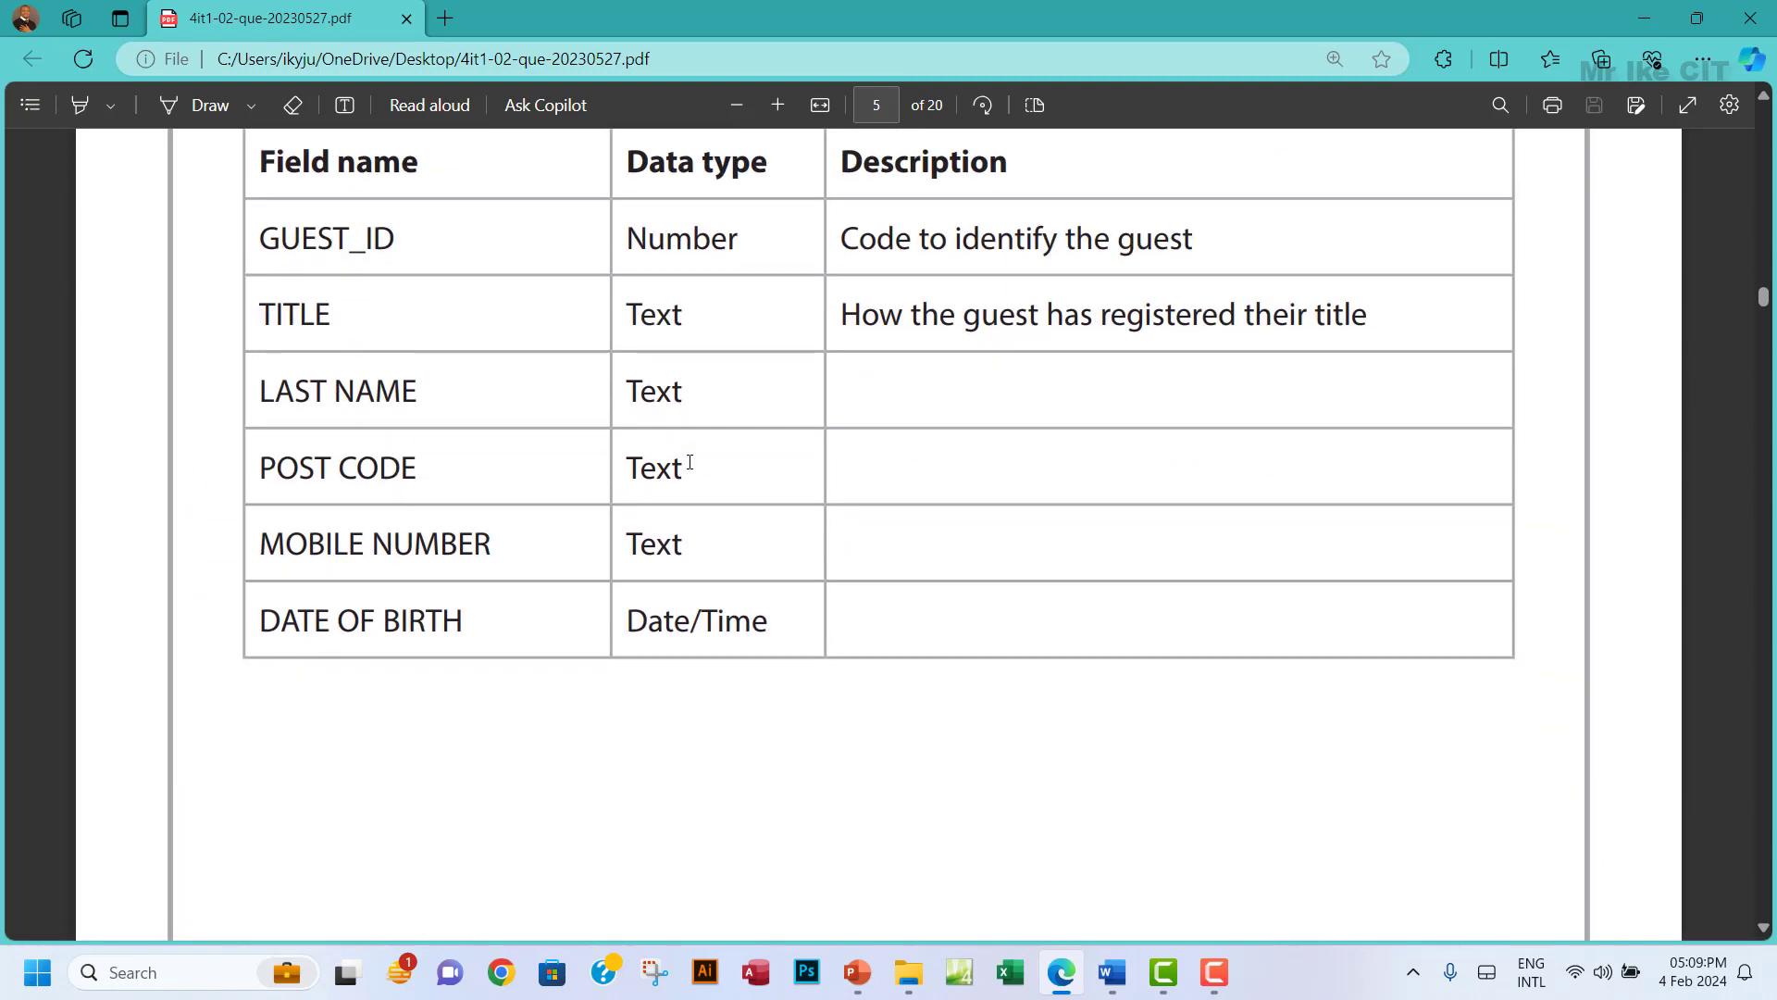
pyautogui.scroll(-6, 689, 462)
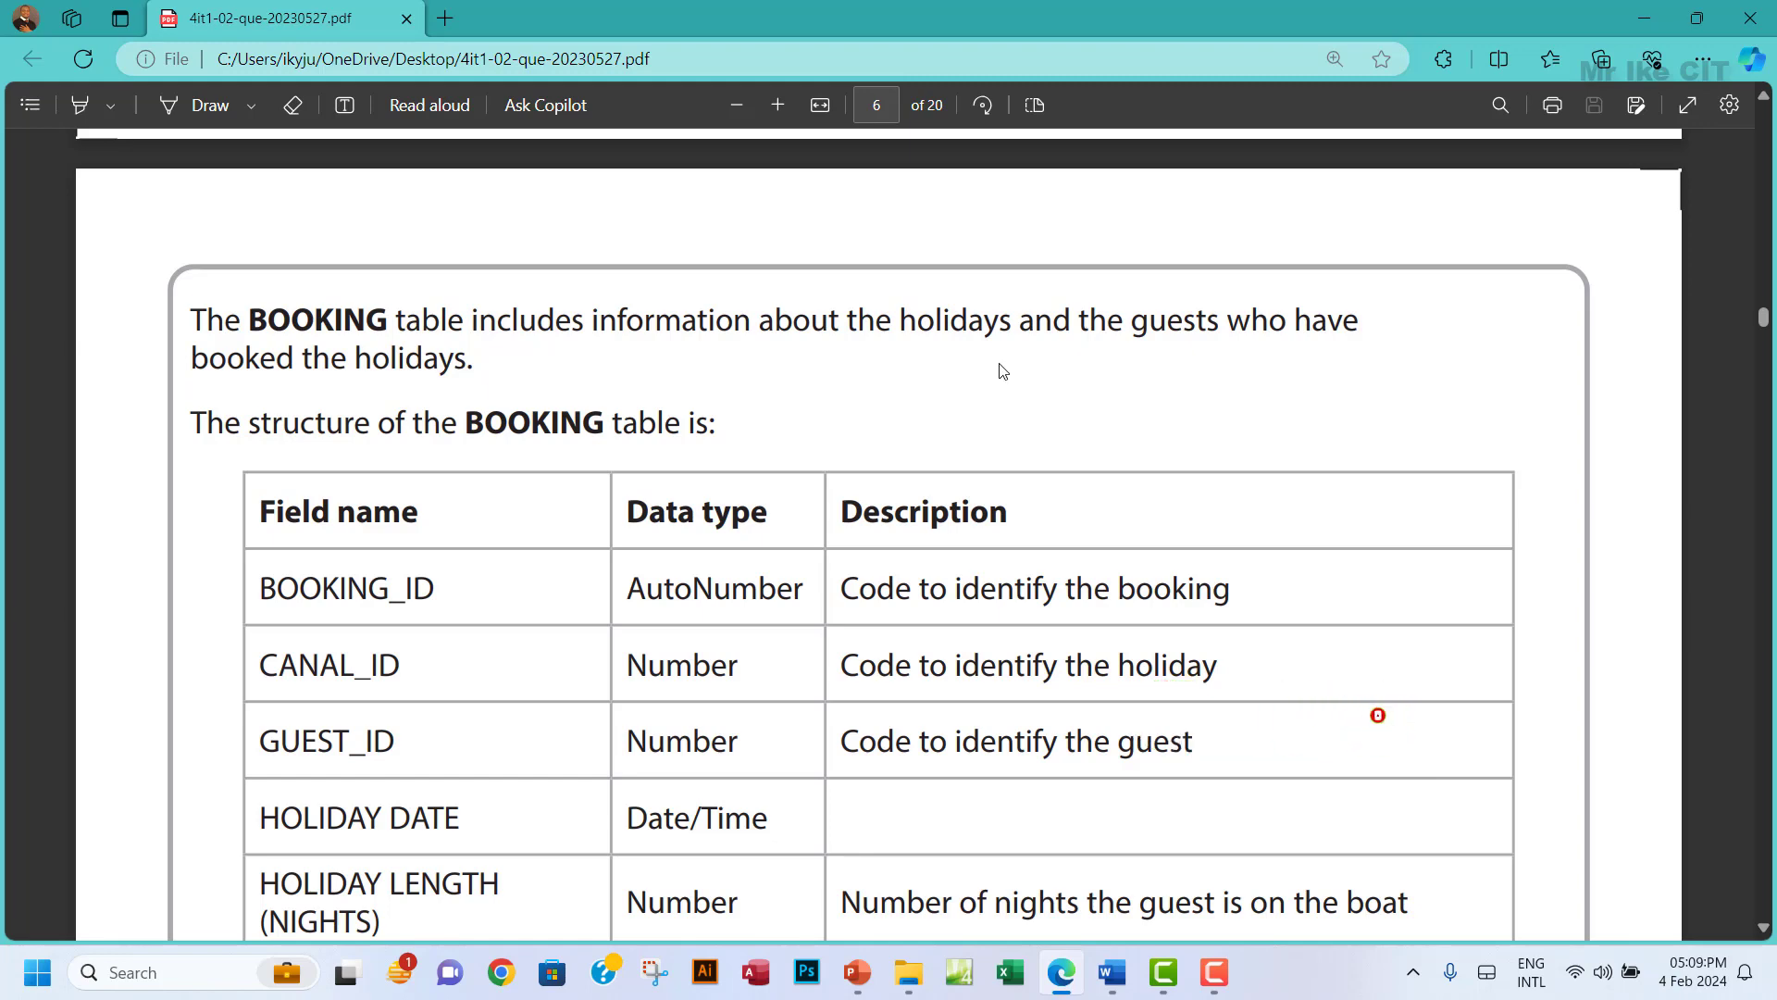
pyautogui.scroll(-10, 726, 537)
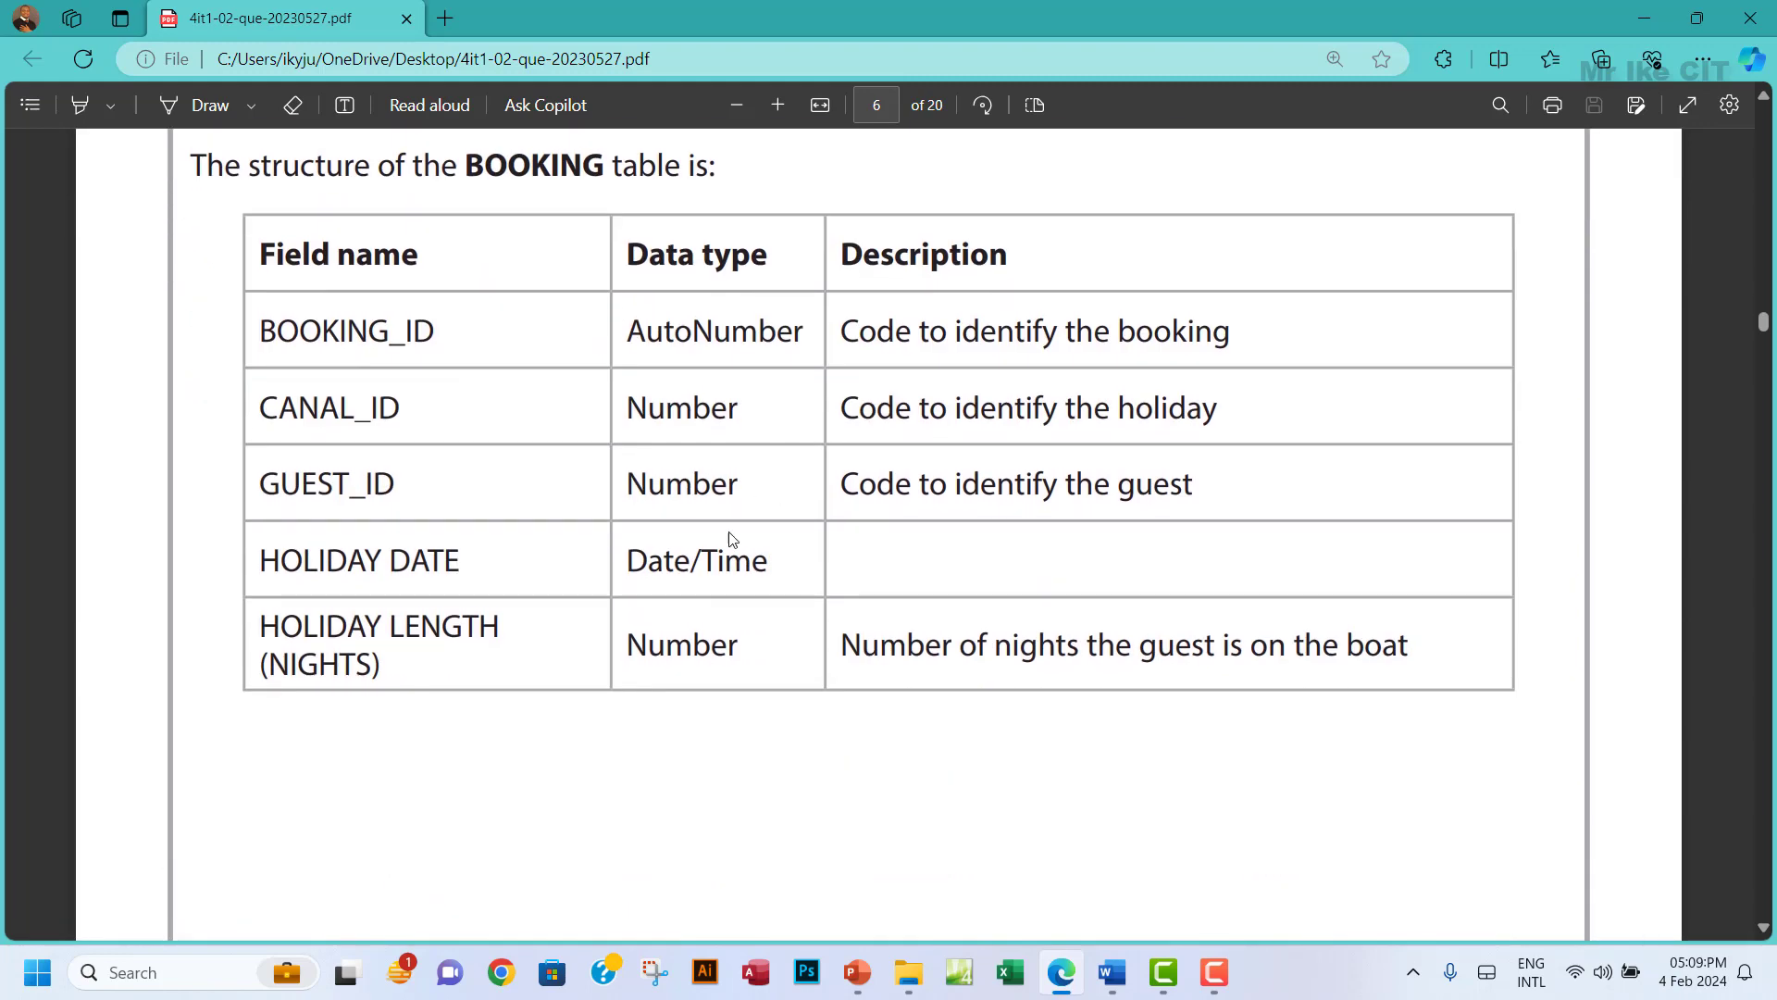
pyautogui.scroll(-10, 729, 543)
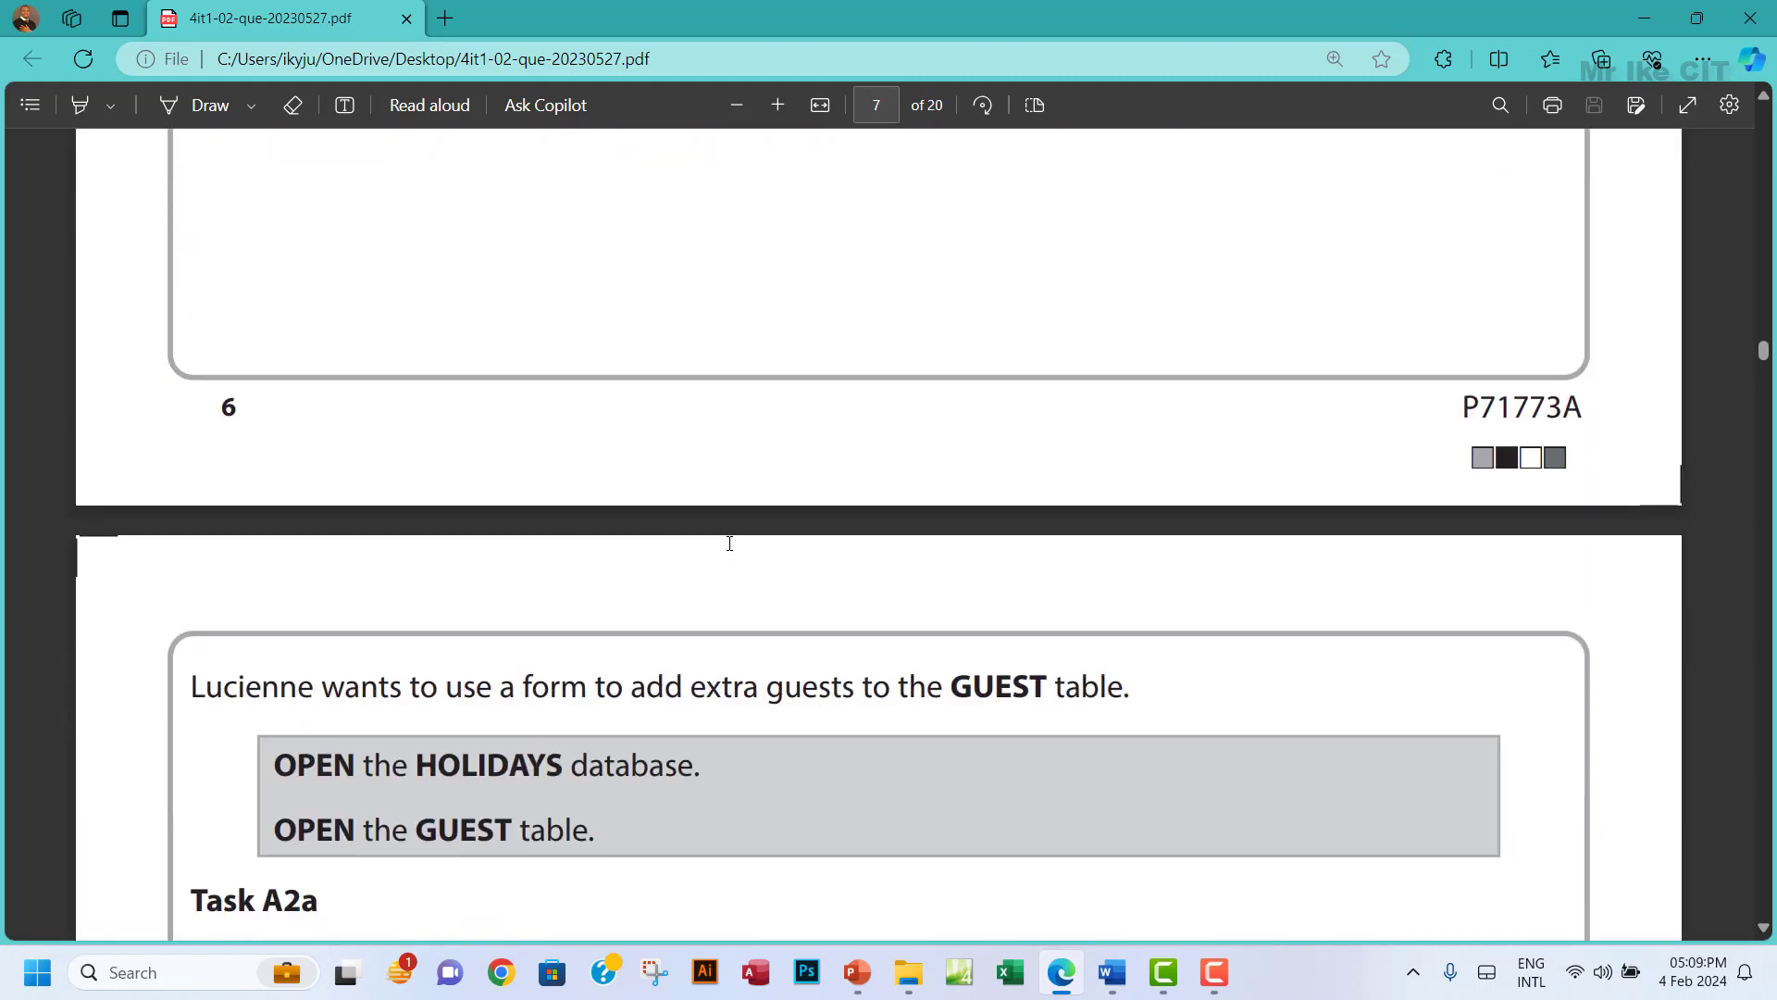
pyautogui.scroll(-3, 462, 518)
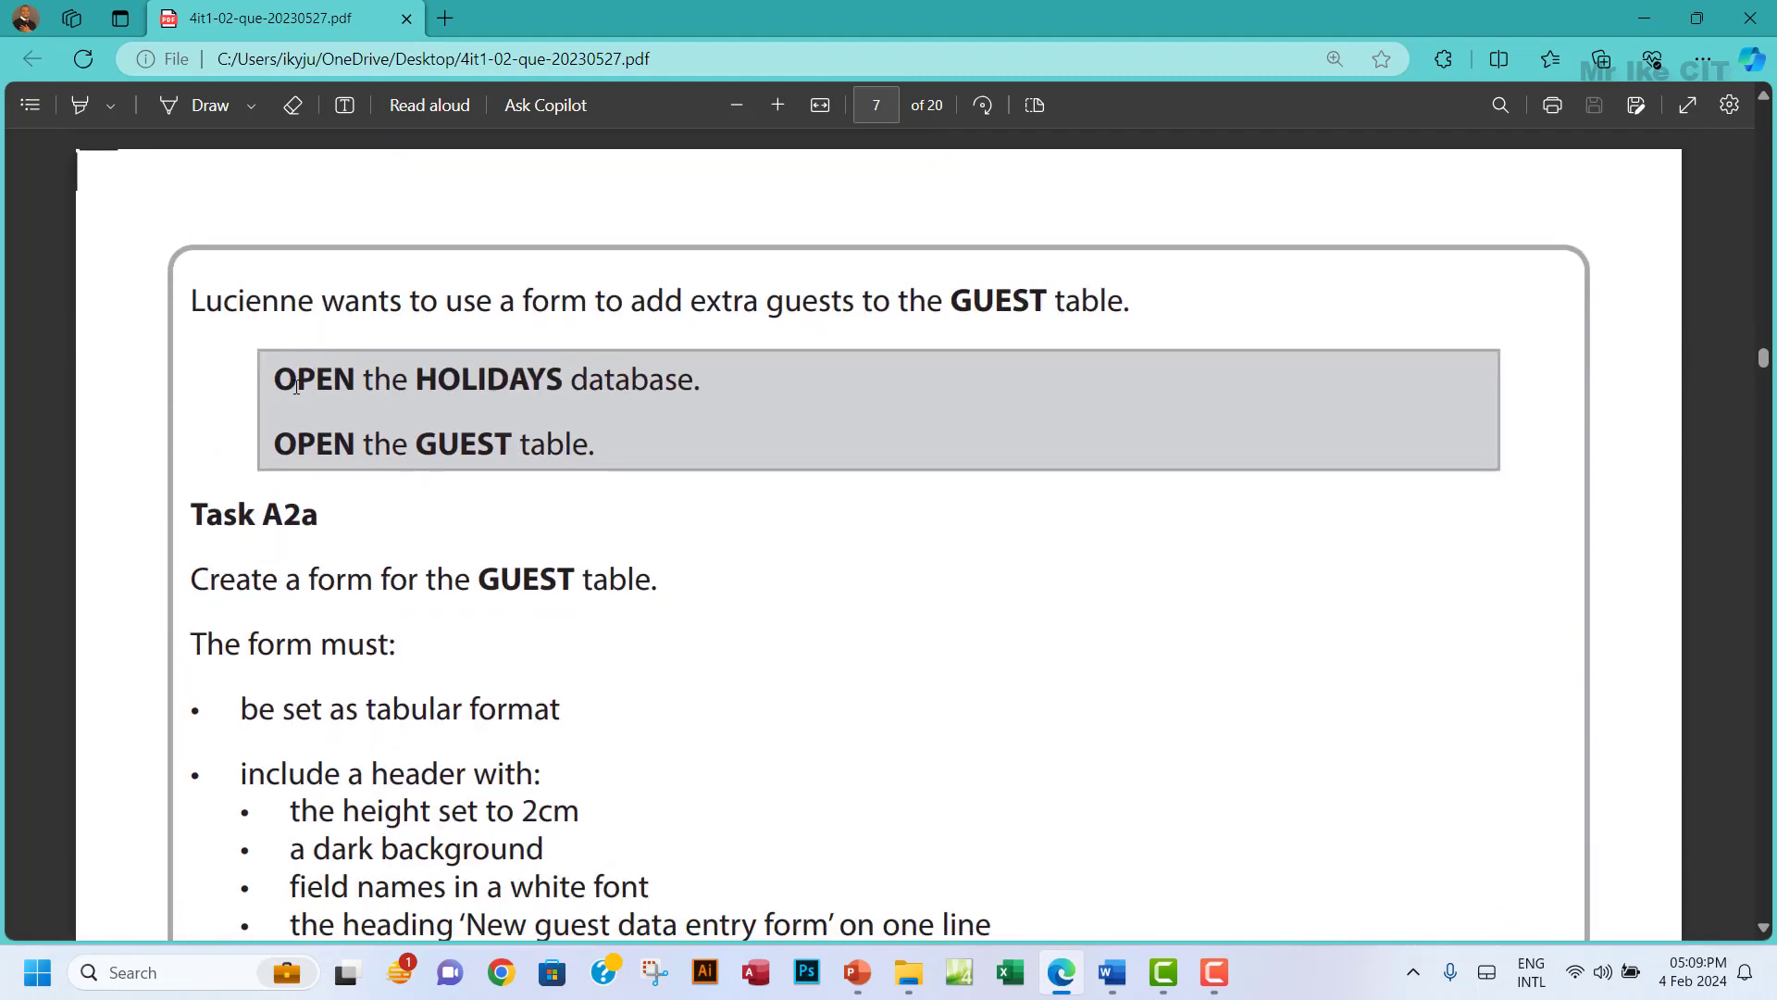
pyautogui.scroll(2, 255, 417)
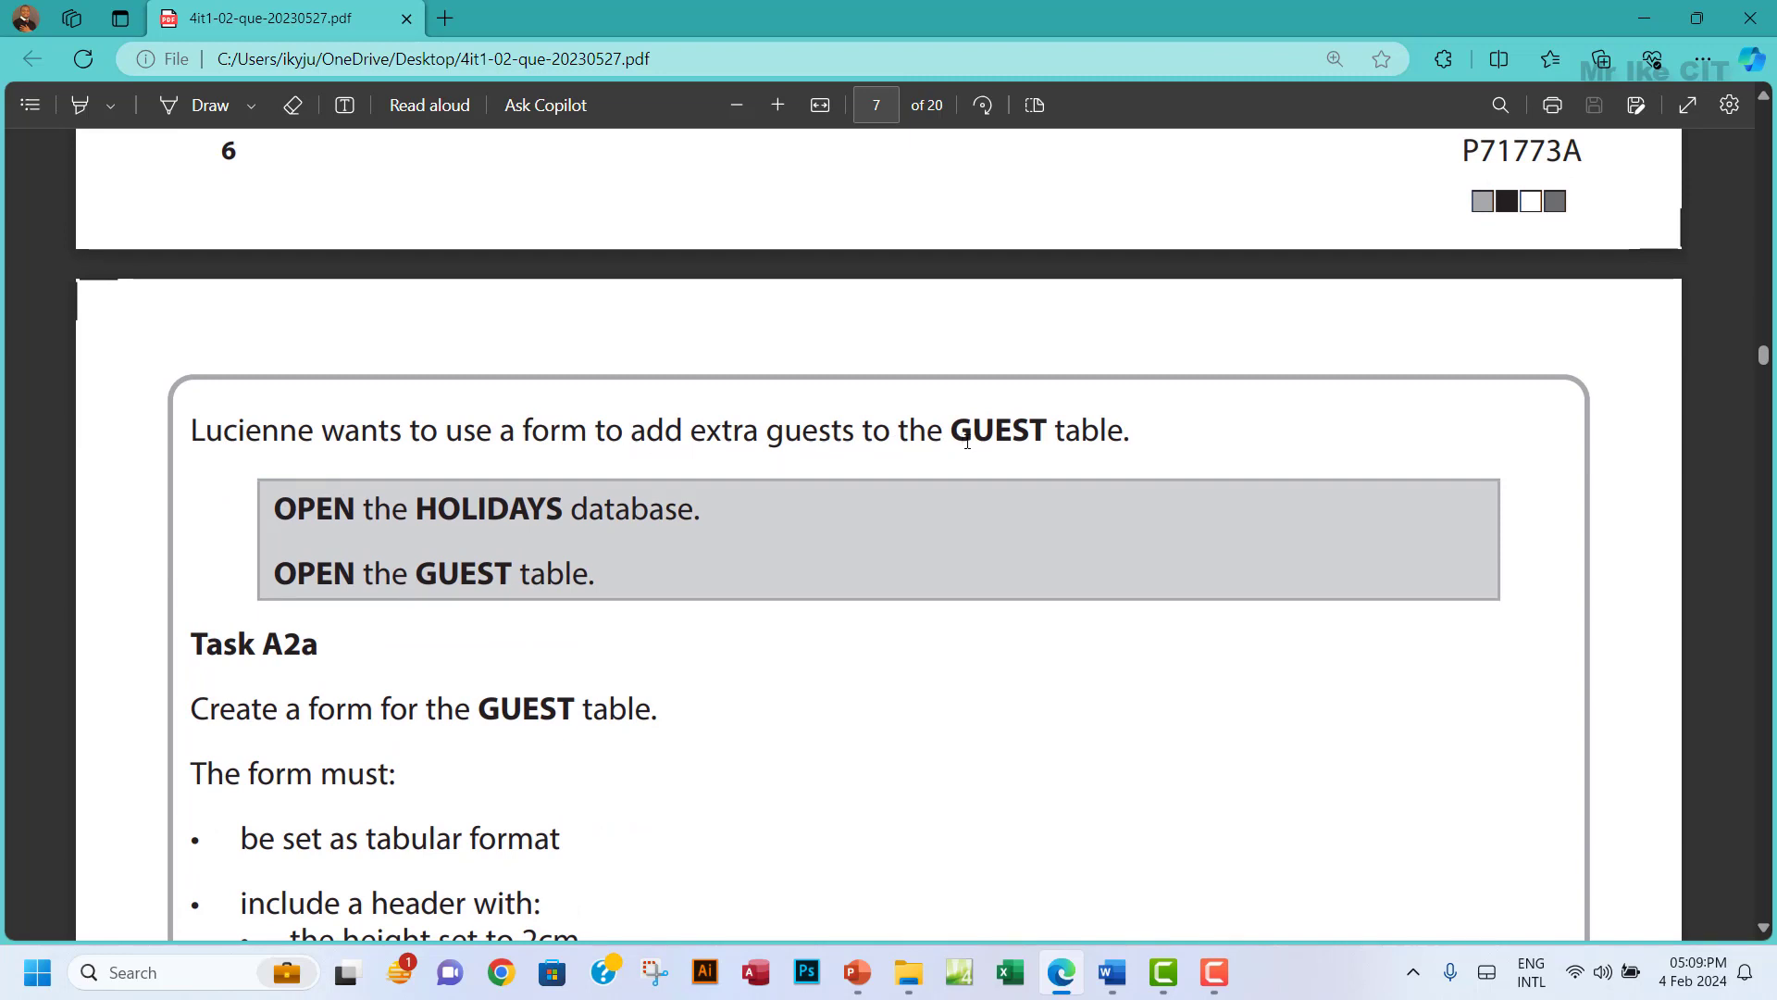
pyautogui.scroll(-2, 441, 619)
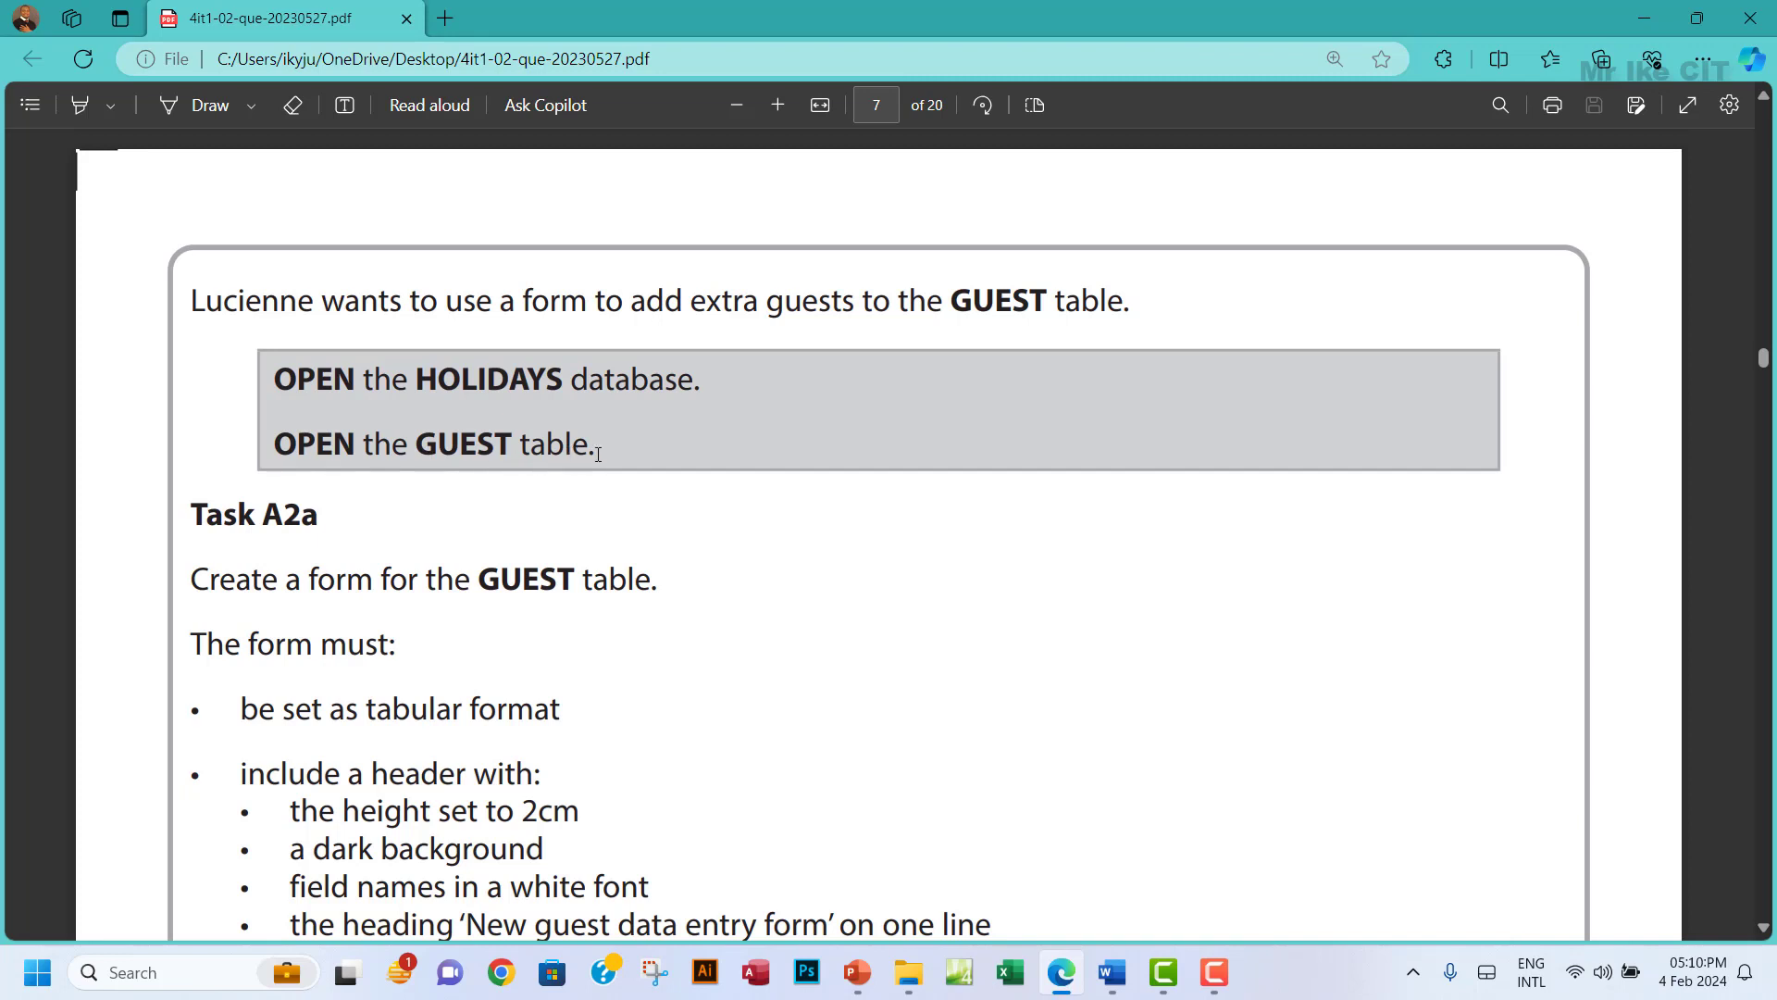
# Open the HOLIDAYS.accdb database from the DATA FILES folder in Access and dismiss the security warning.
pyautogui.click(908, 972)
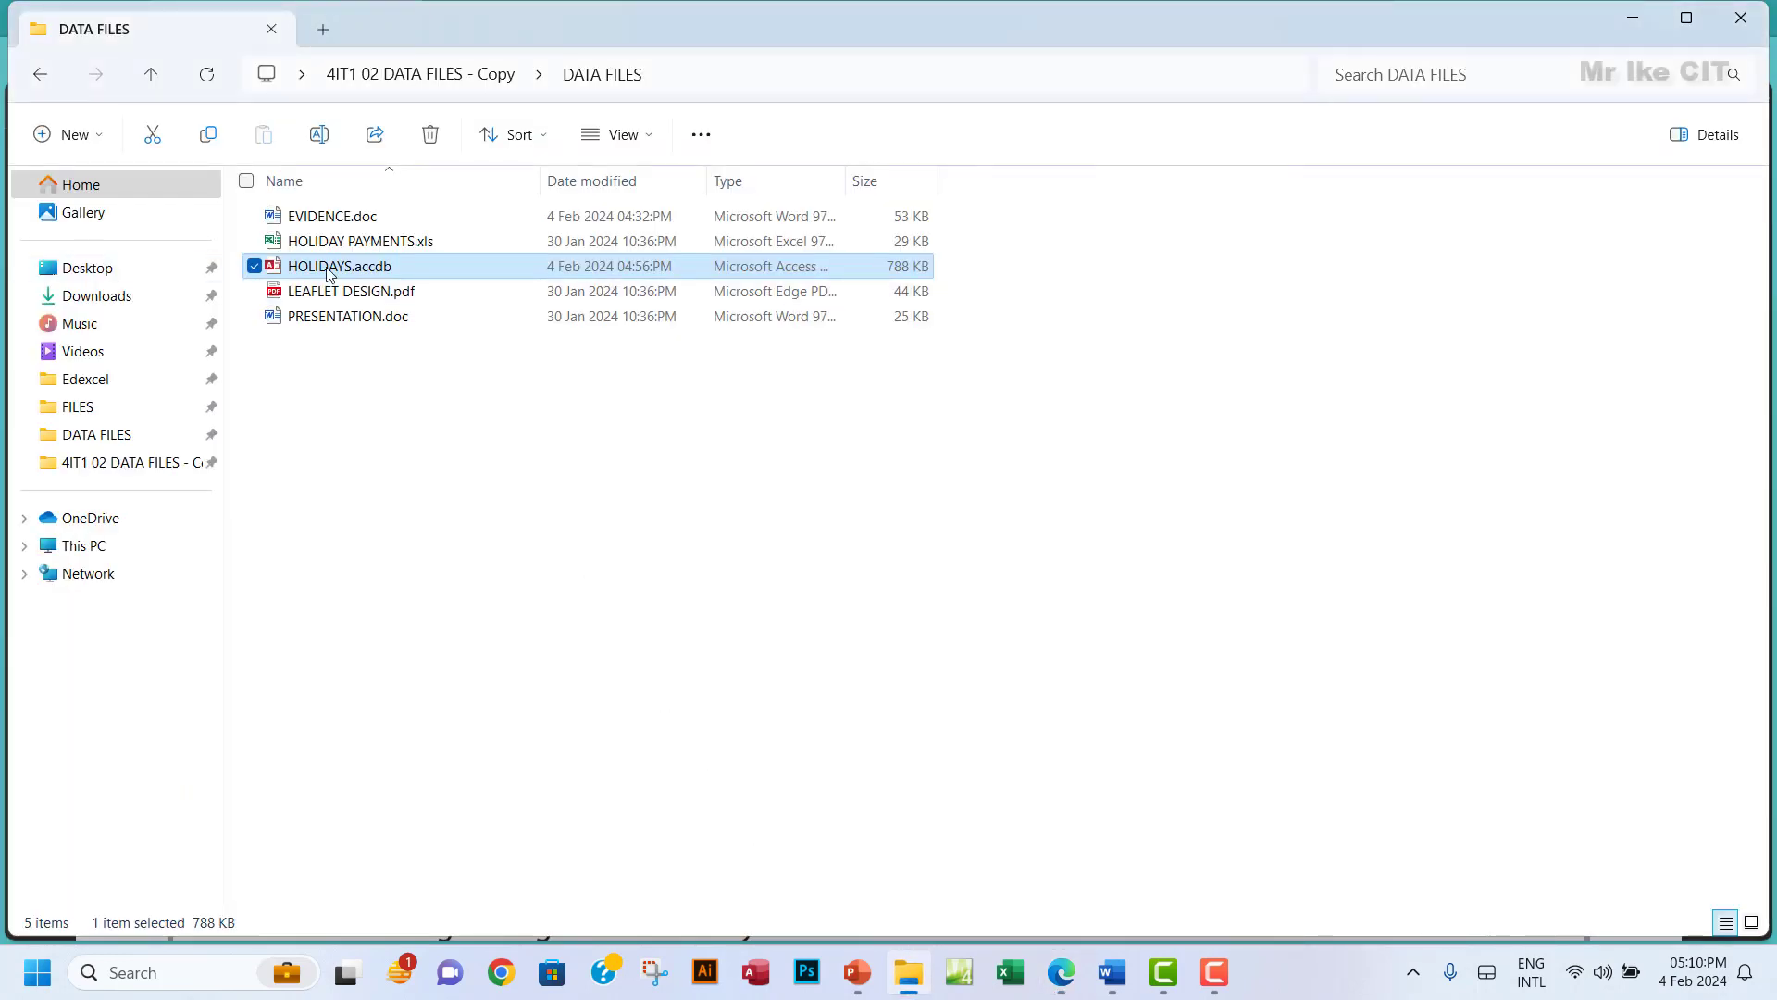
pyautogui.doubleClick(326, 268)
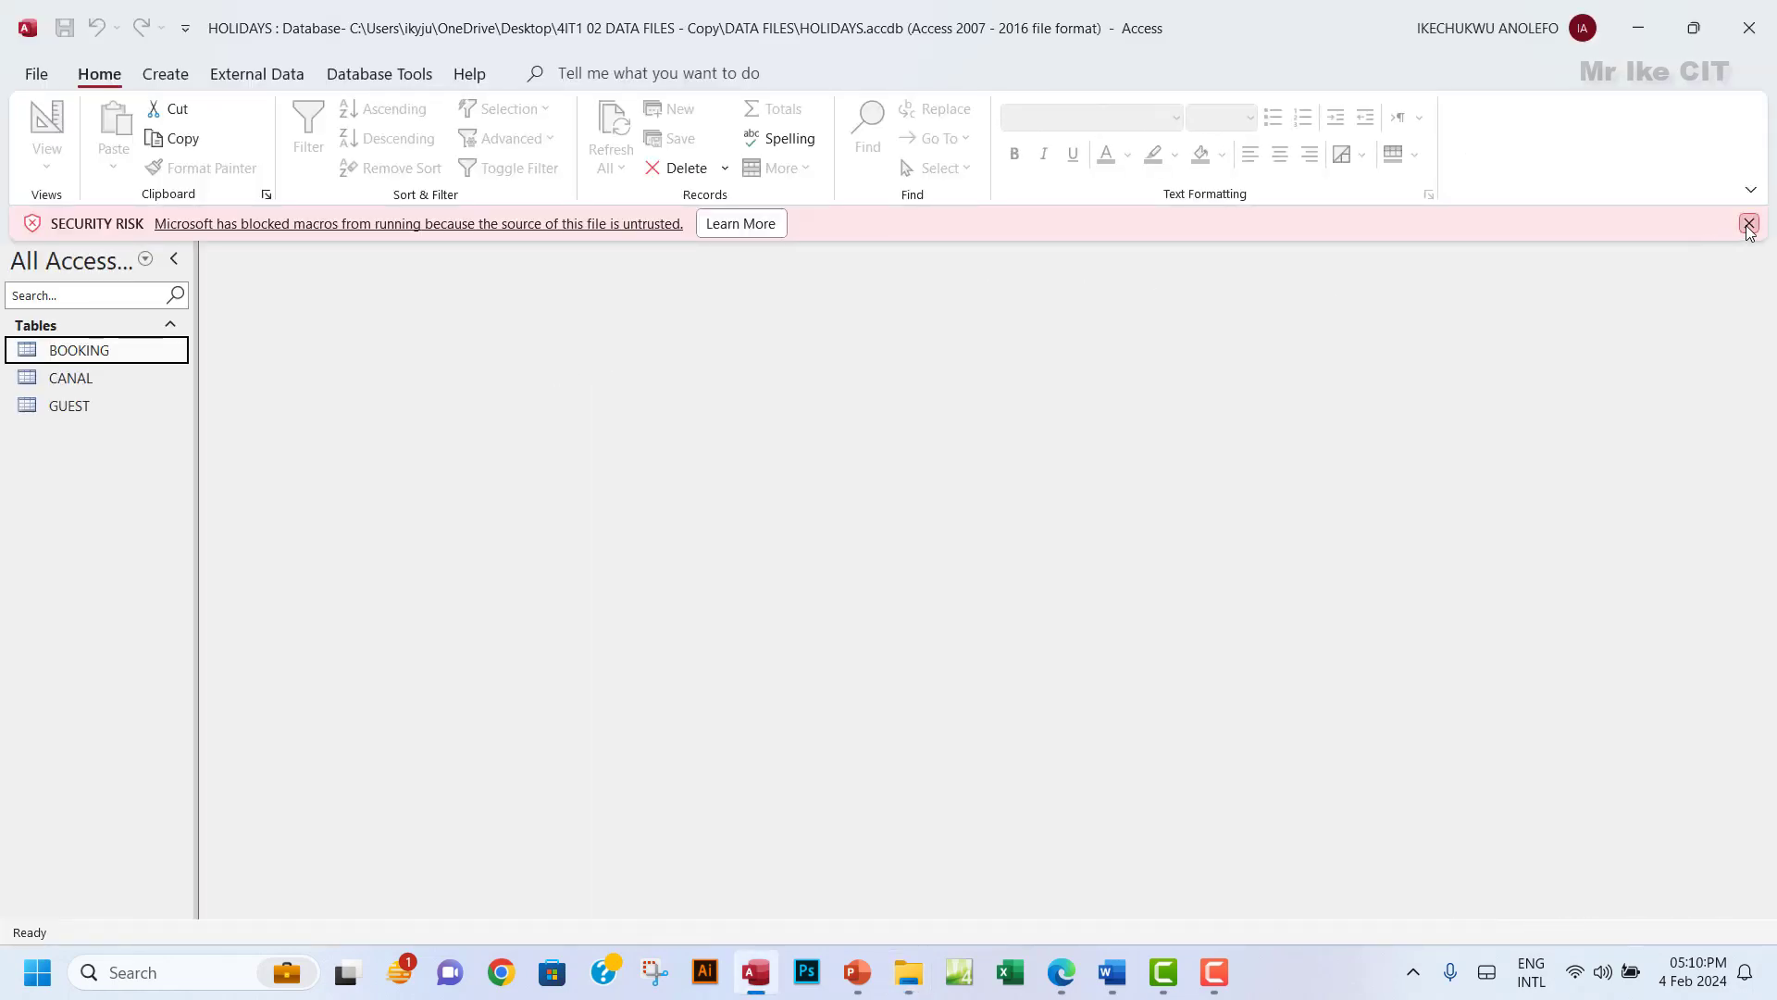
pyautogui.click(1748, 224)
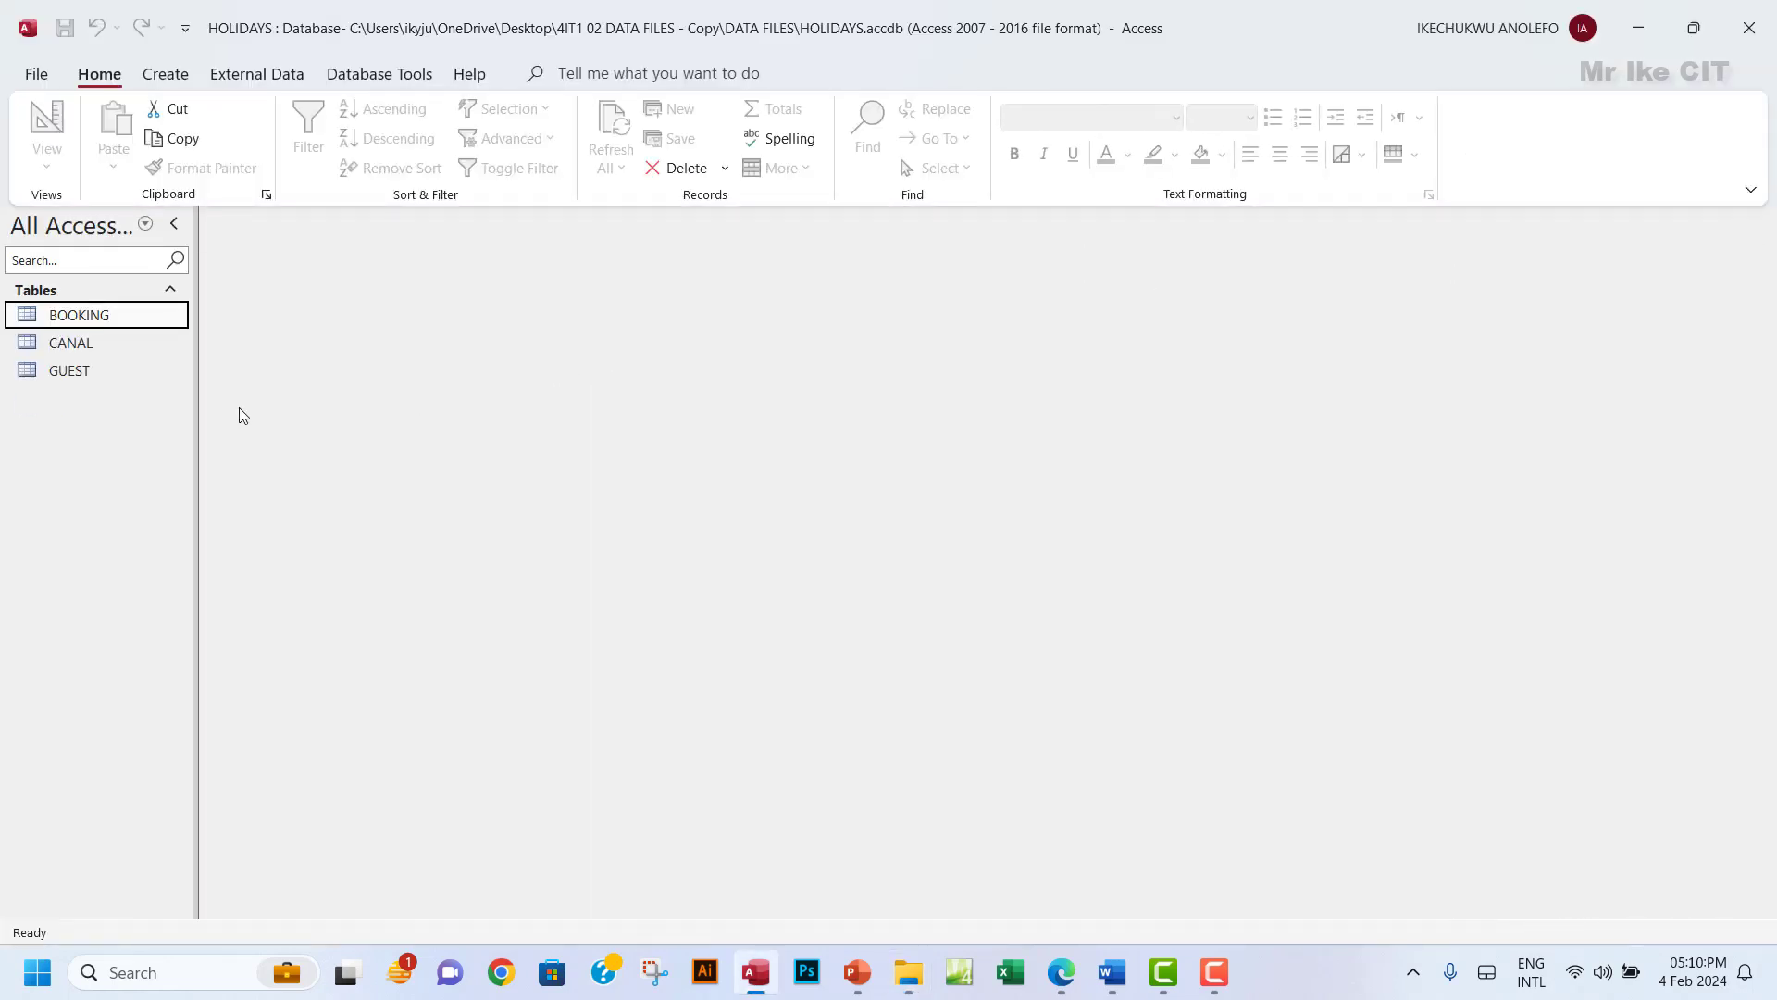
# View the GUEST table's records with the Field List closed and the MOBILE NUMBER column fitted to its contents.
pyautogui.doubleClick(93, 374)
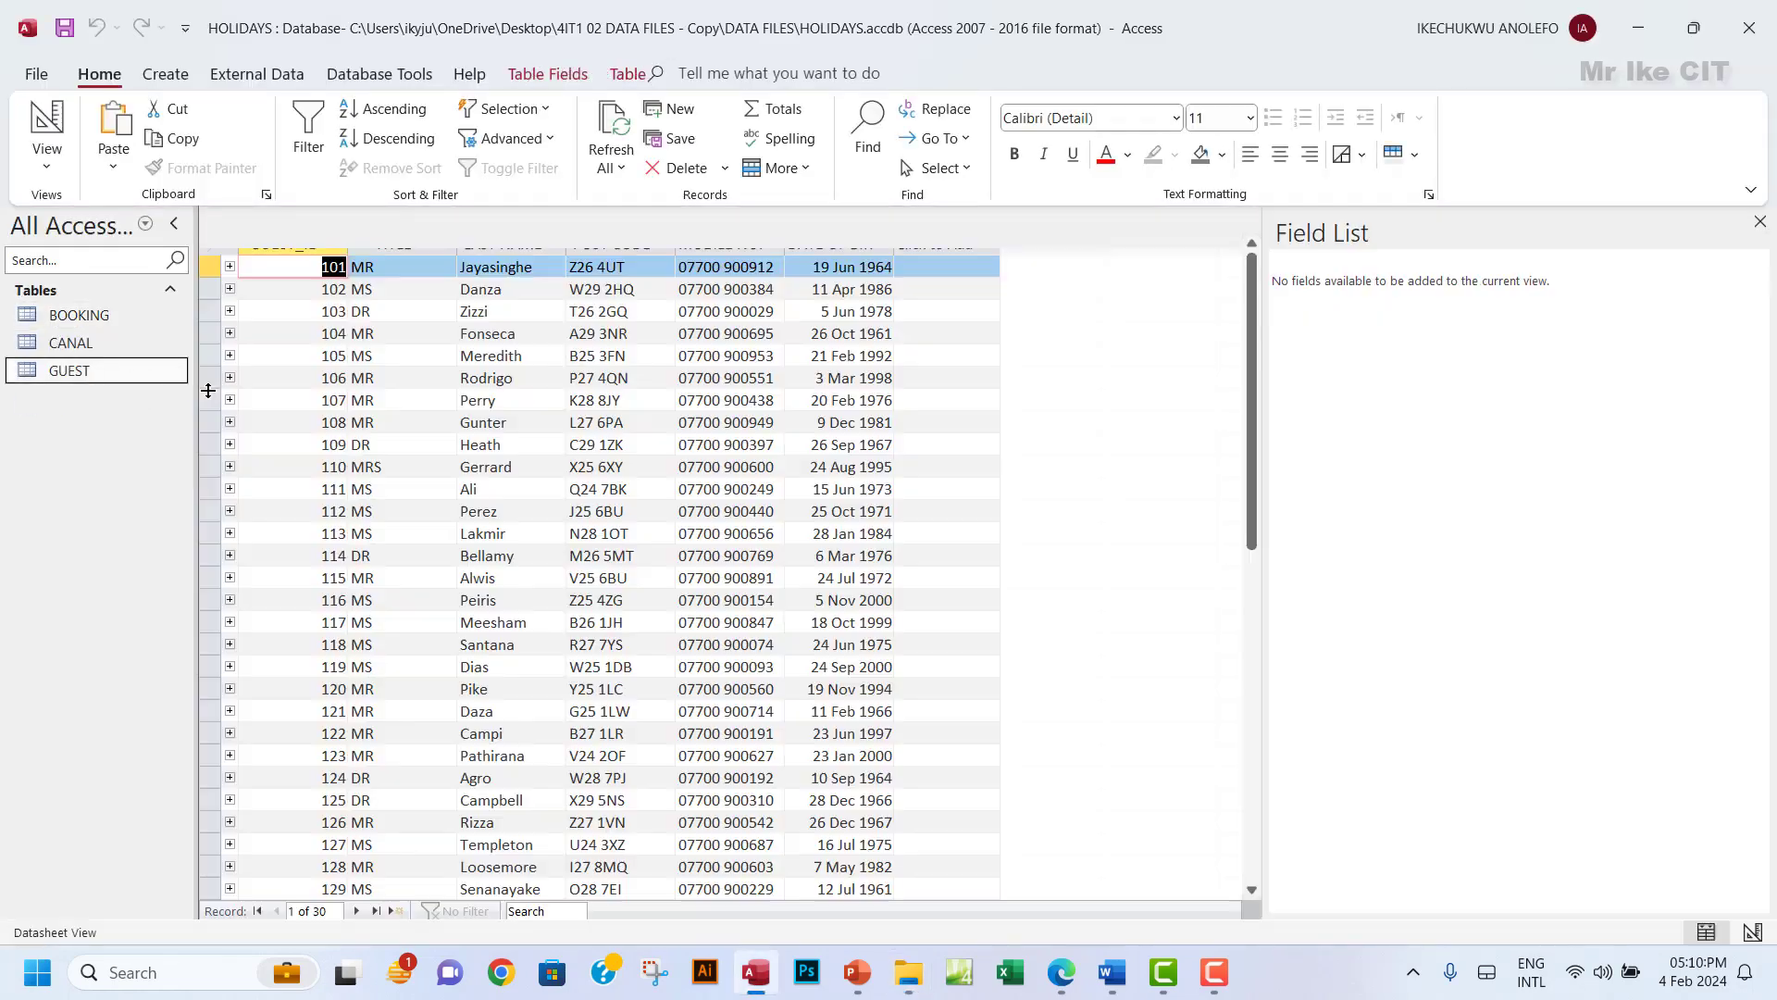
pyautogui.click(1760, 222)
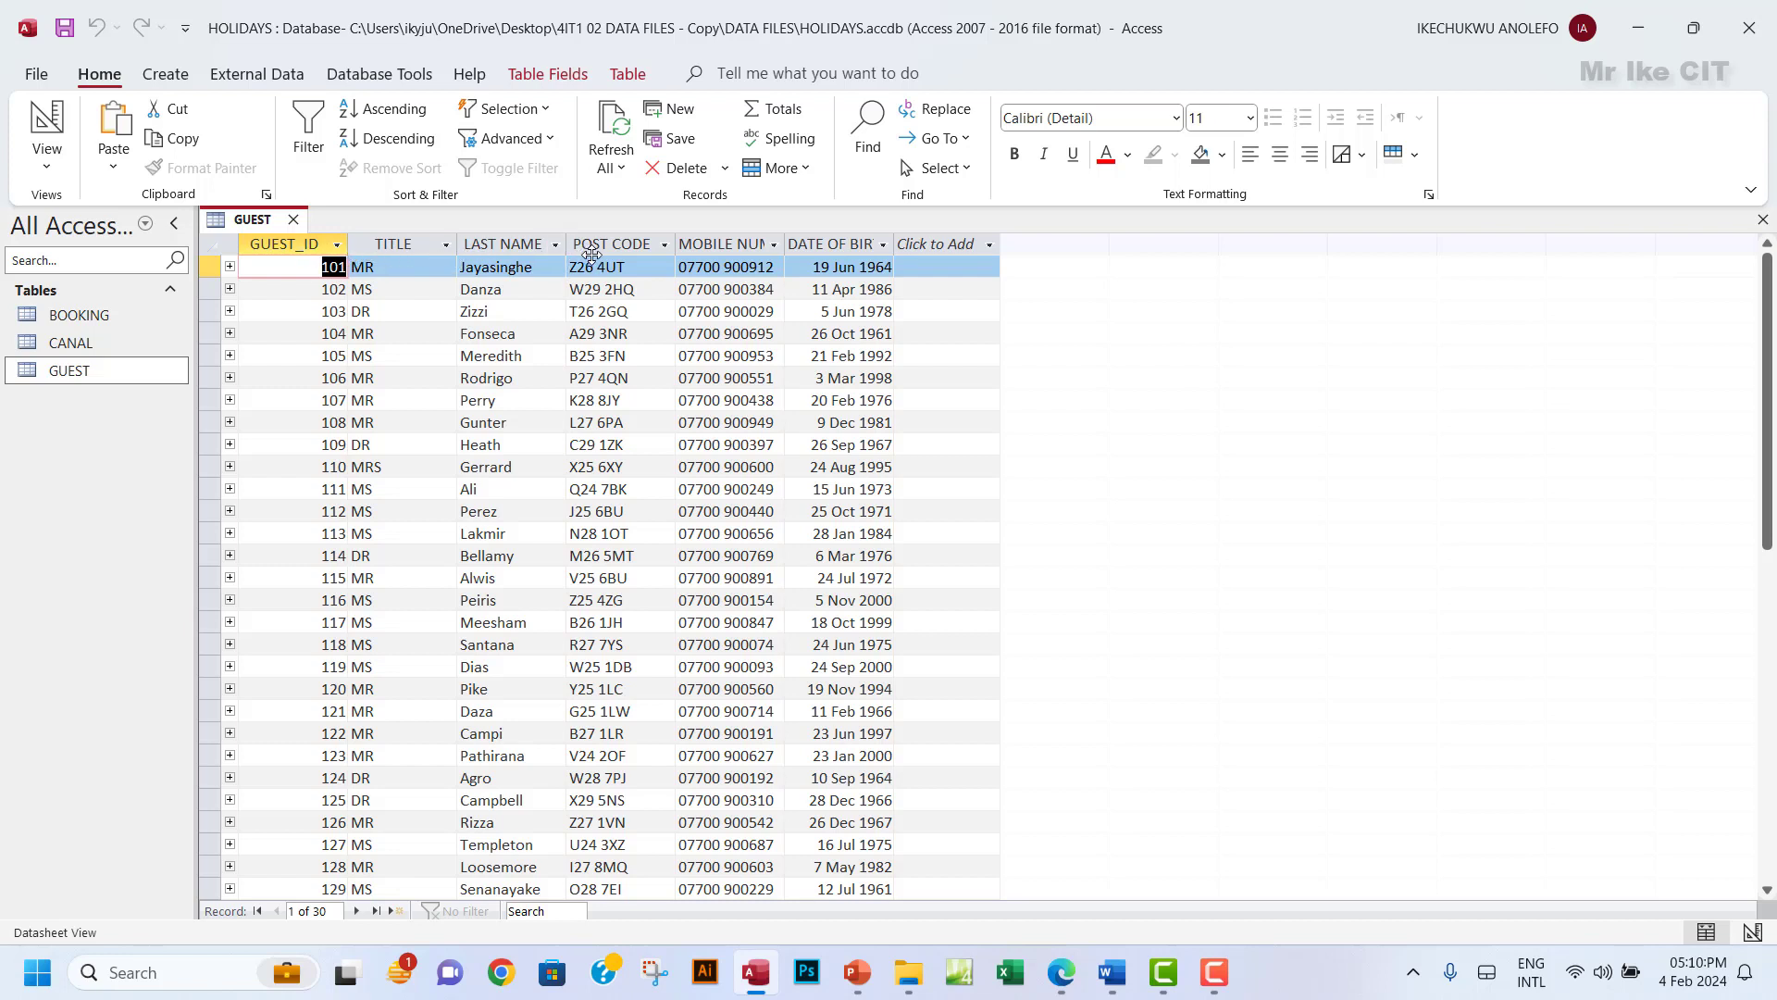
pyautogui.doubleClick(785, 243)
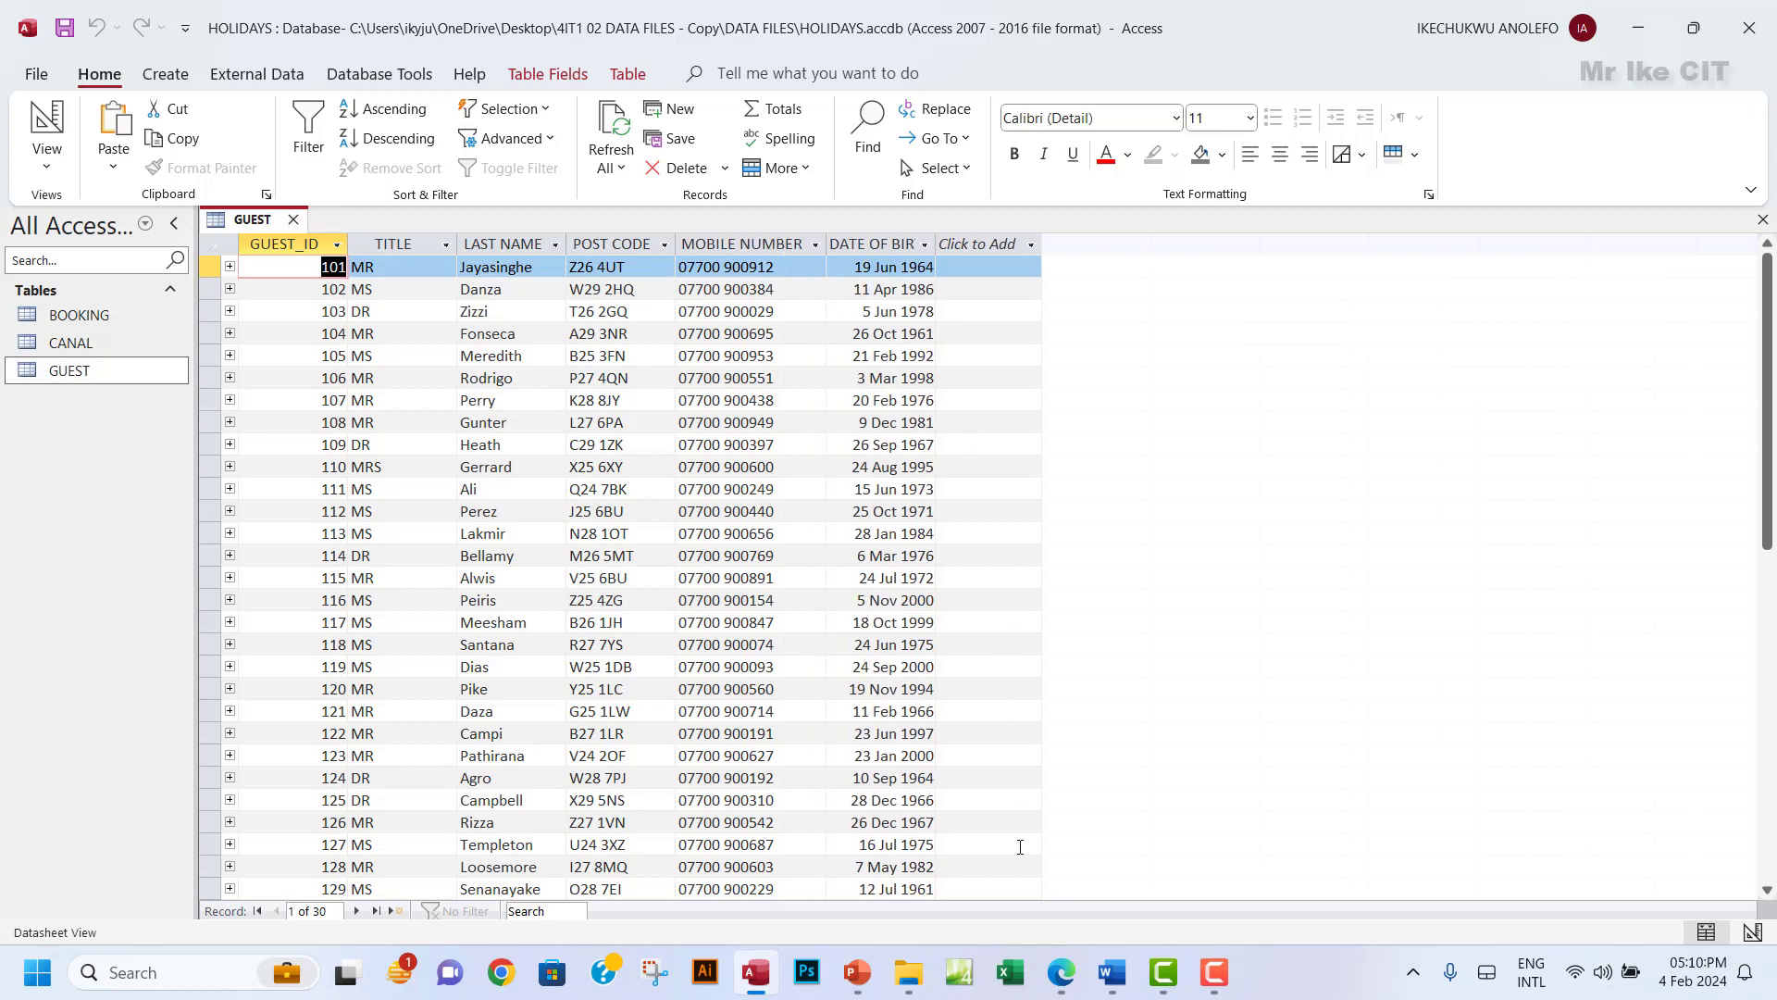
# Switch to the exam PDF in Edge and read the Task A2a requirements for the GUEST form's format and header.
pyautogui.click(1061, 972)
pyautogui.scroll(-2, 734, 627)
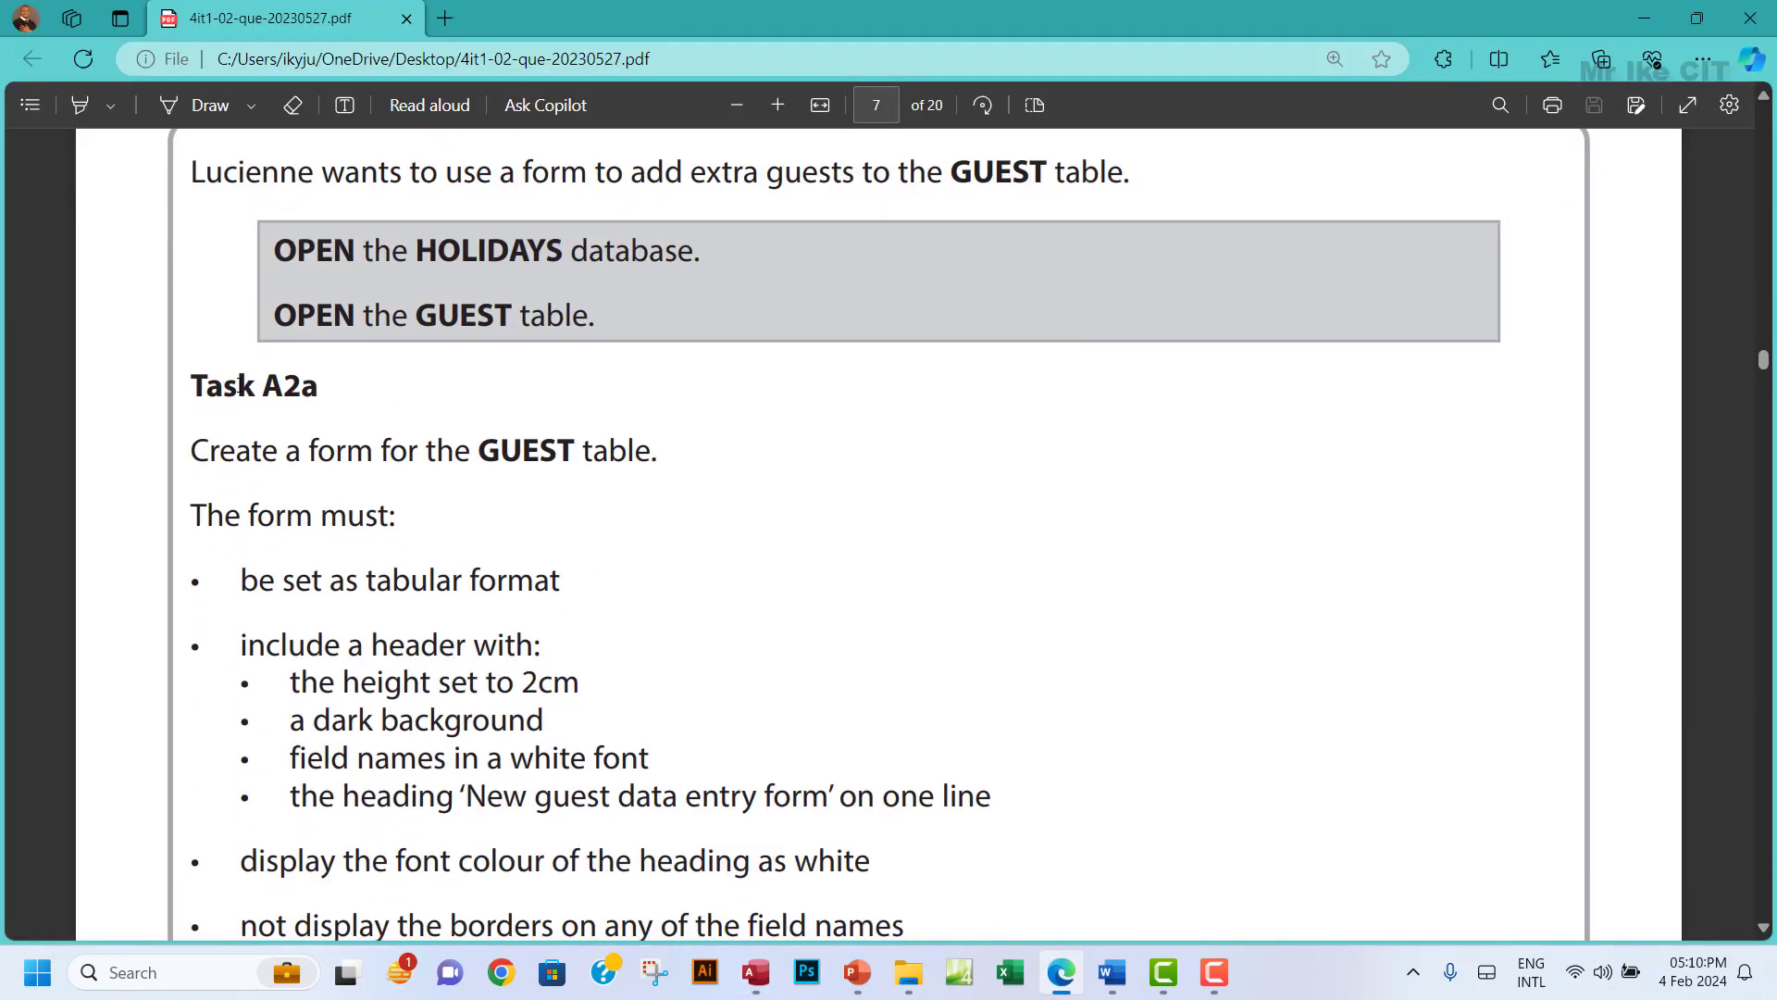
pyautogui.scroll(-2, 258, 361)
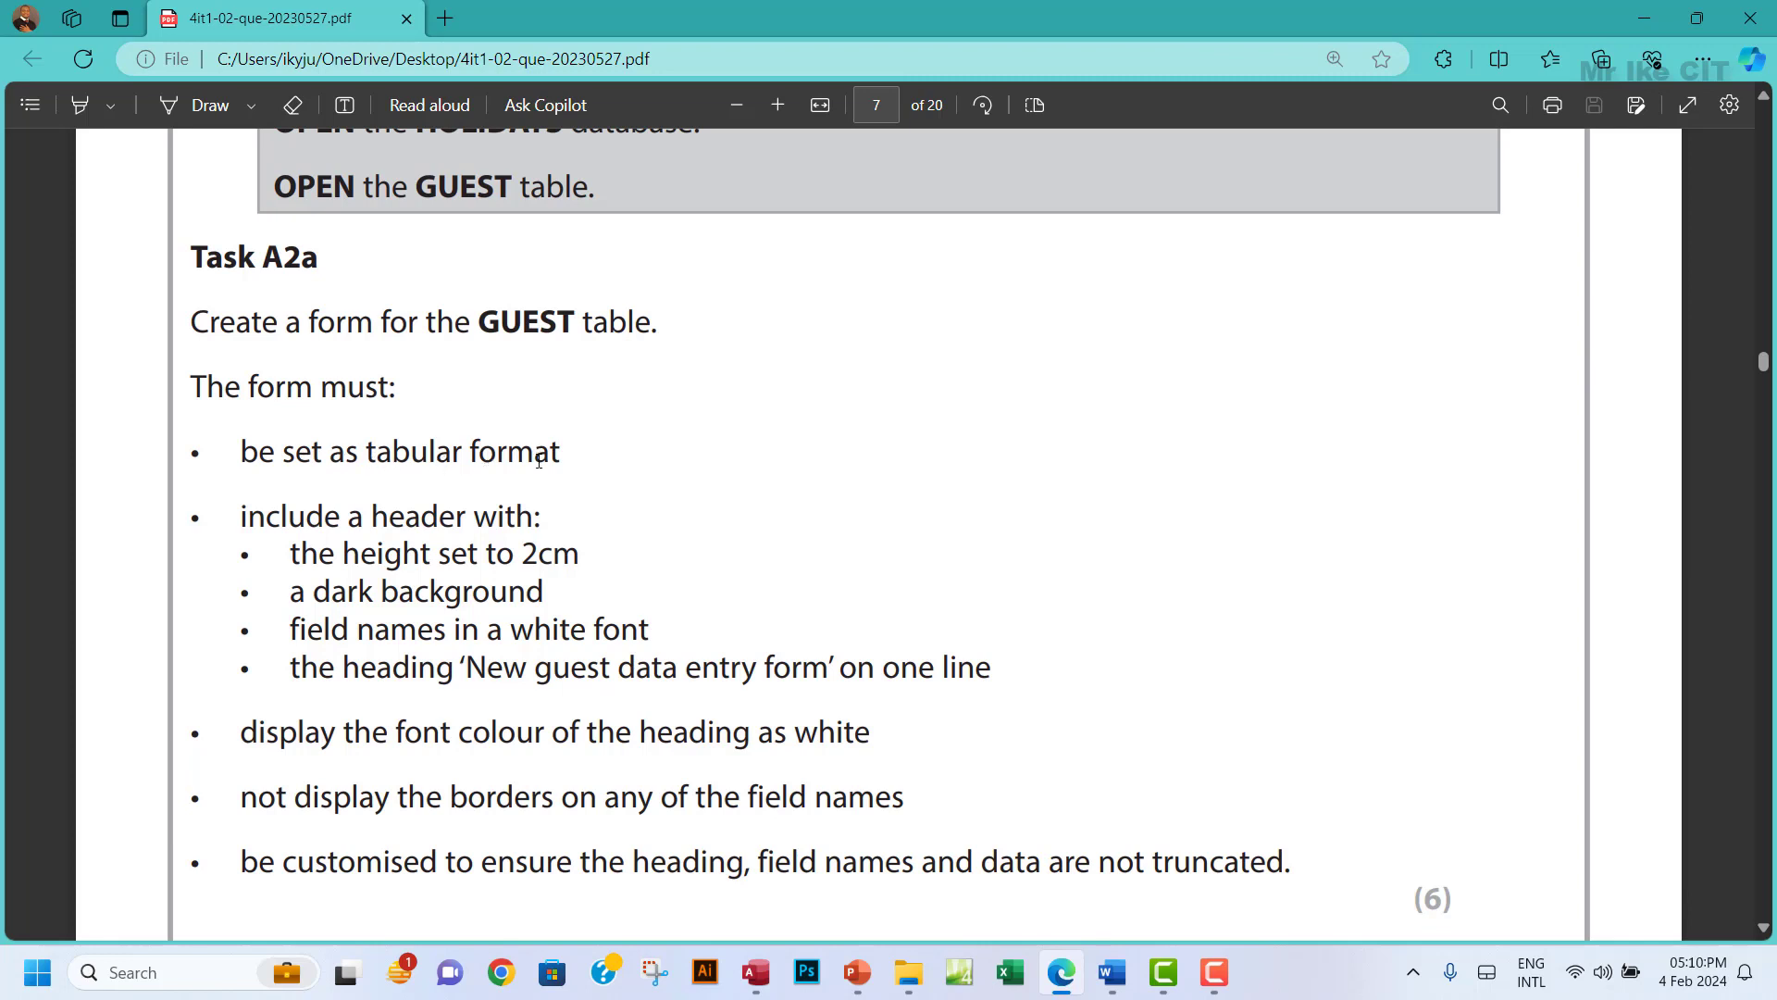
pyautogui.scroll(-2, 446, 375)
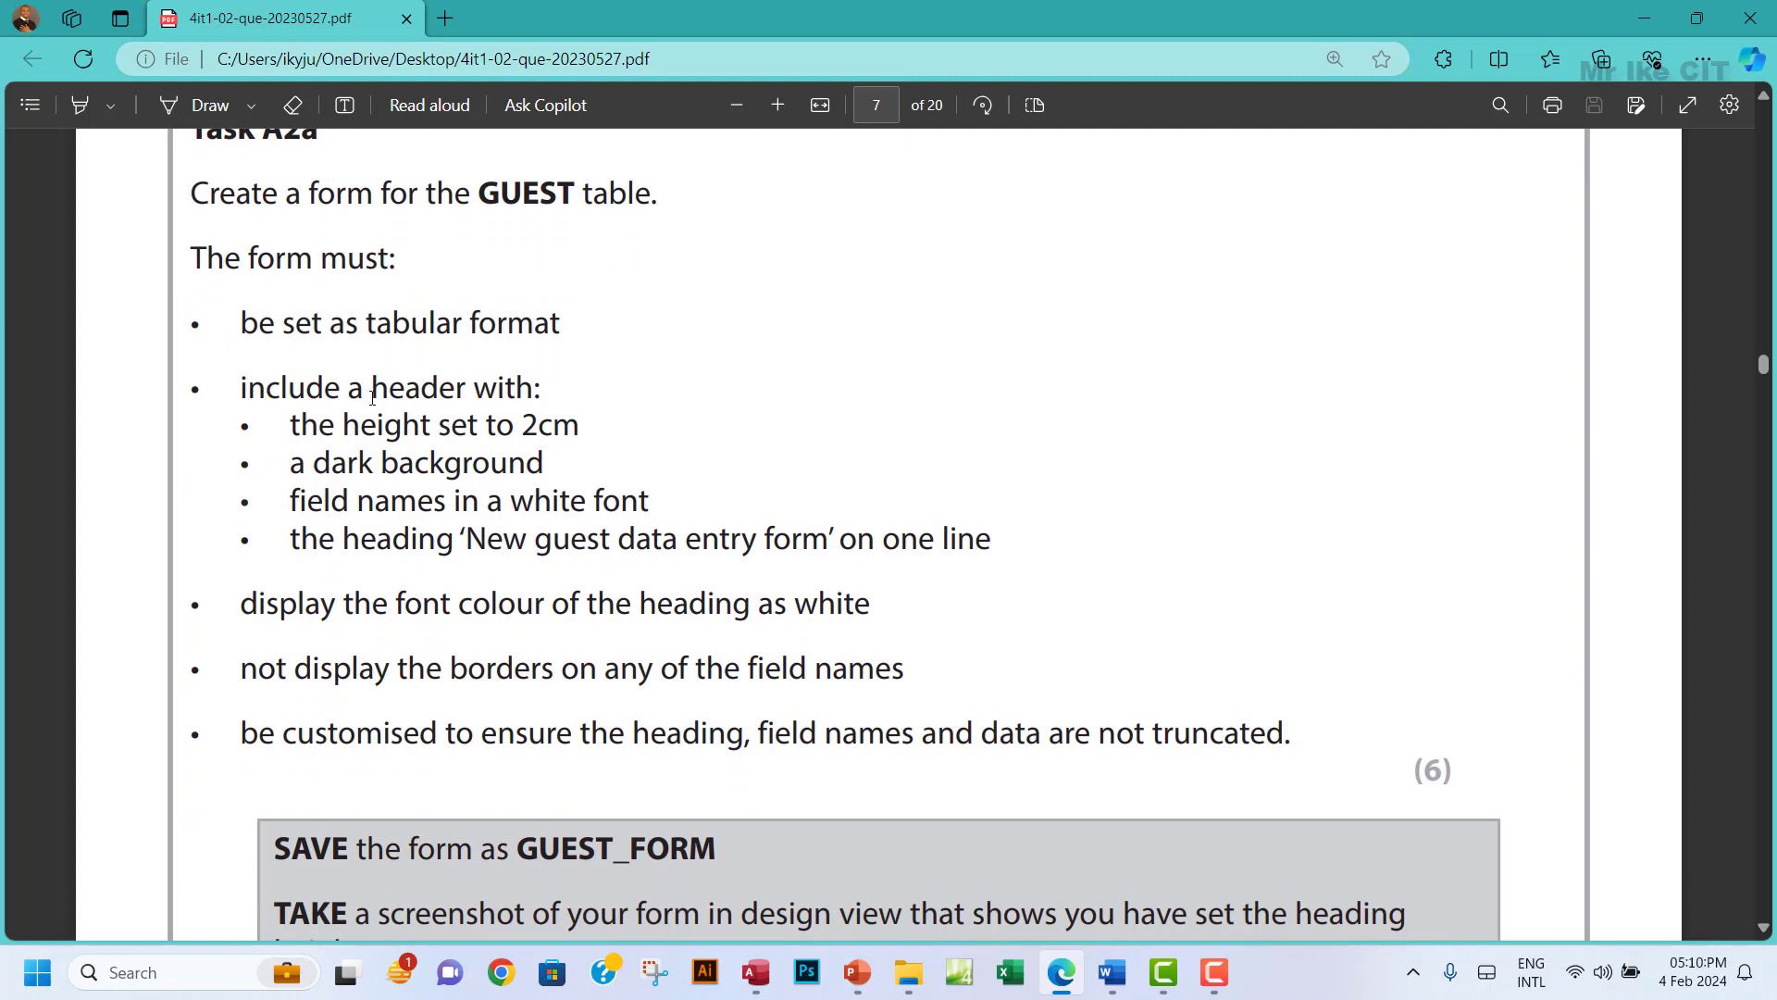
pyautogui.moveTo(517, 397); pyautogui.dragTo(550, 538)
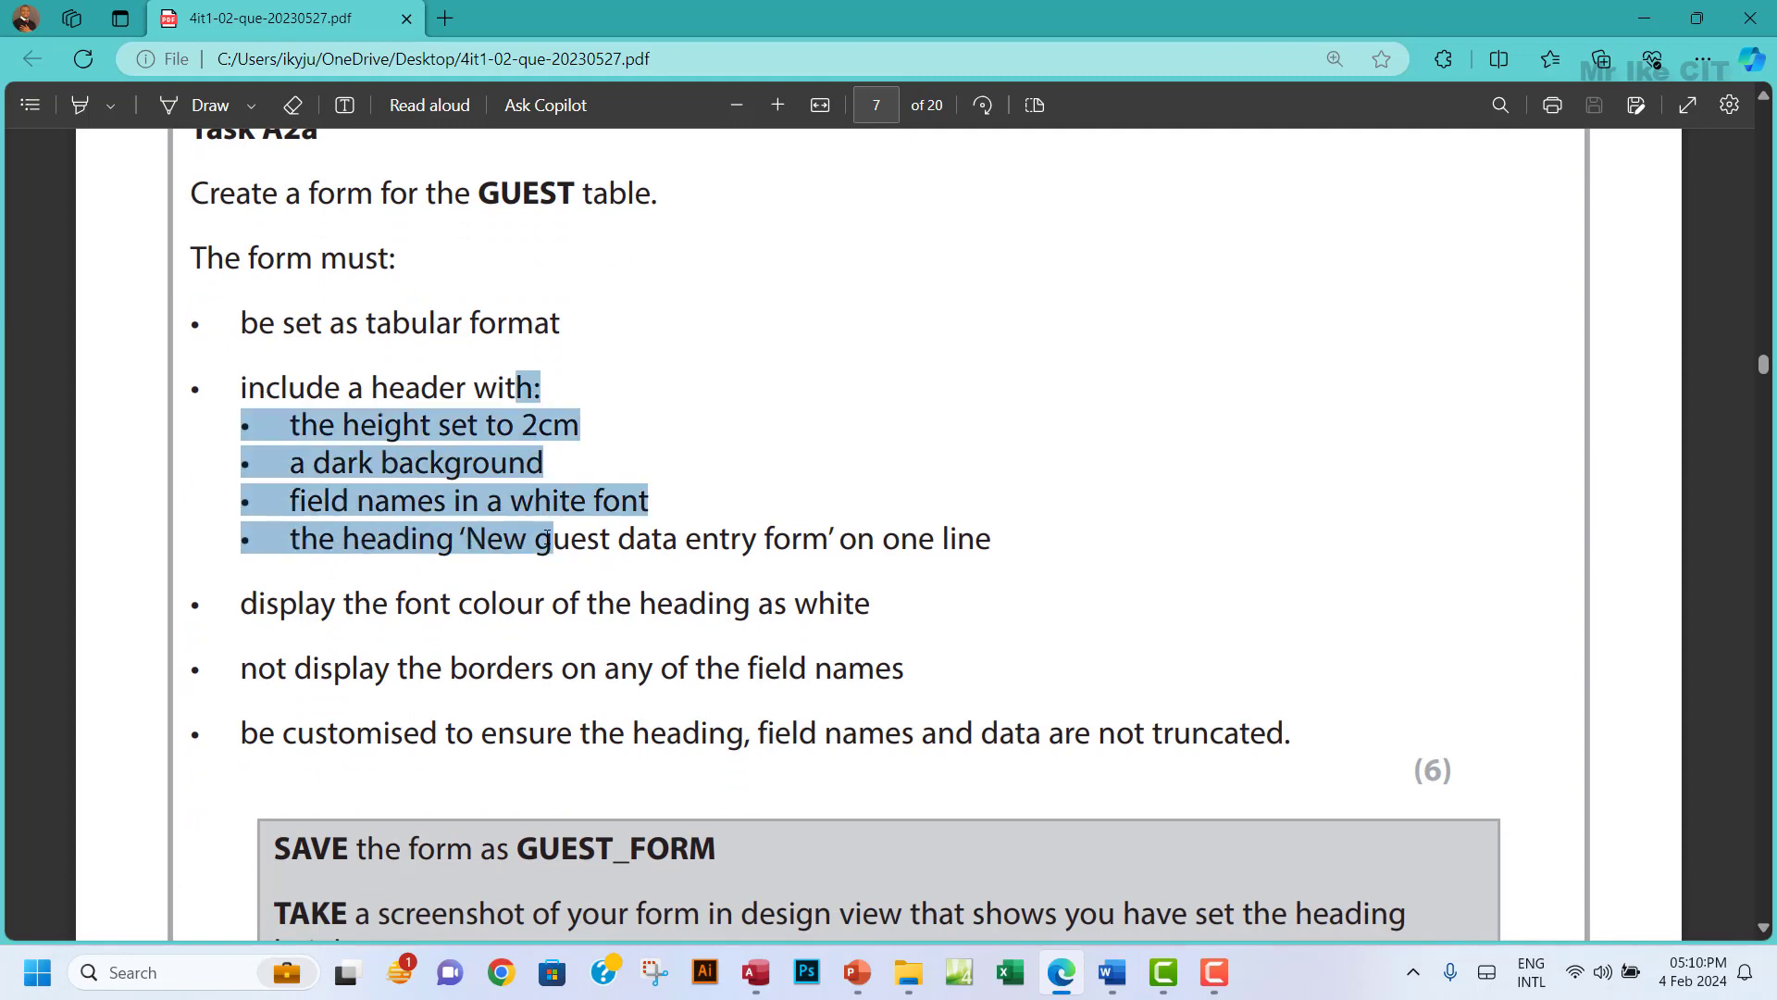
pyautogui.click(453, 430)
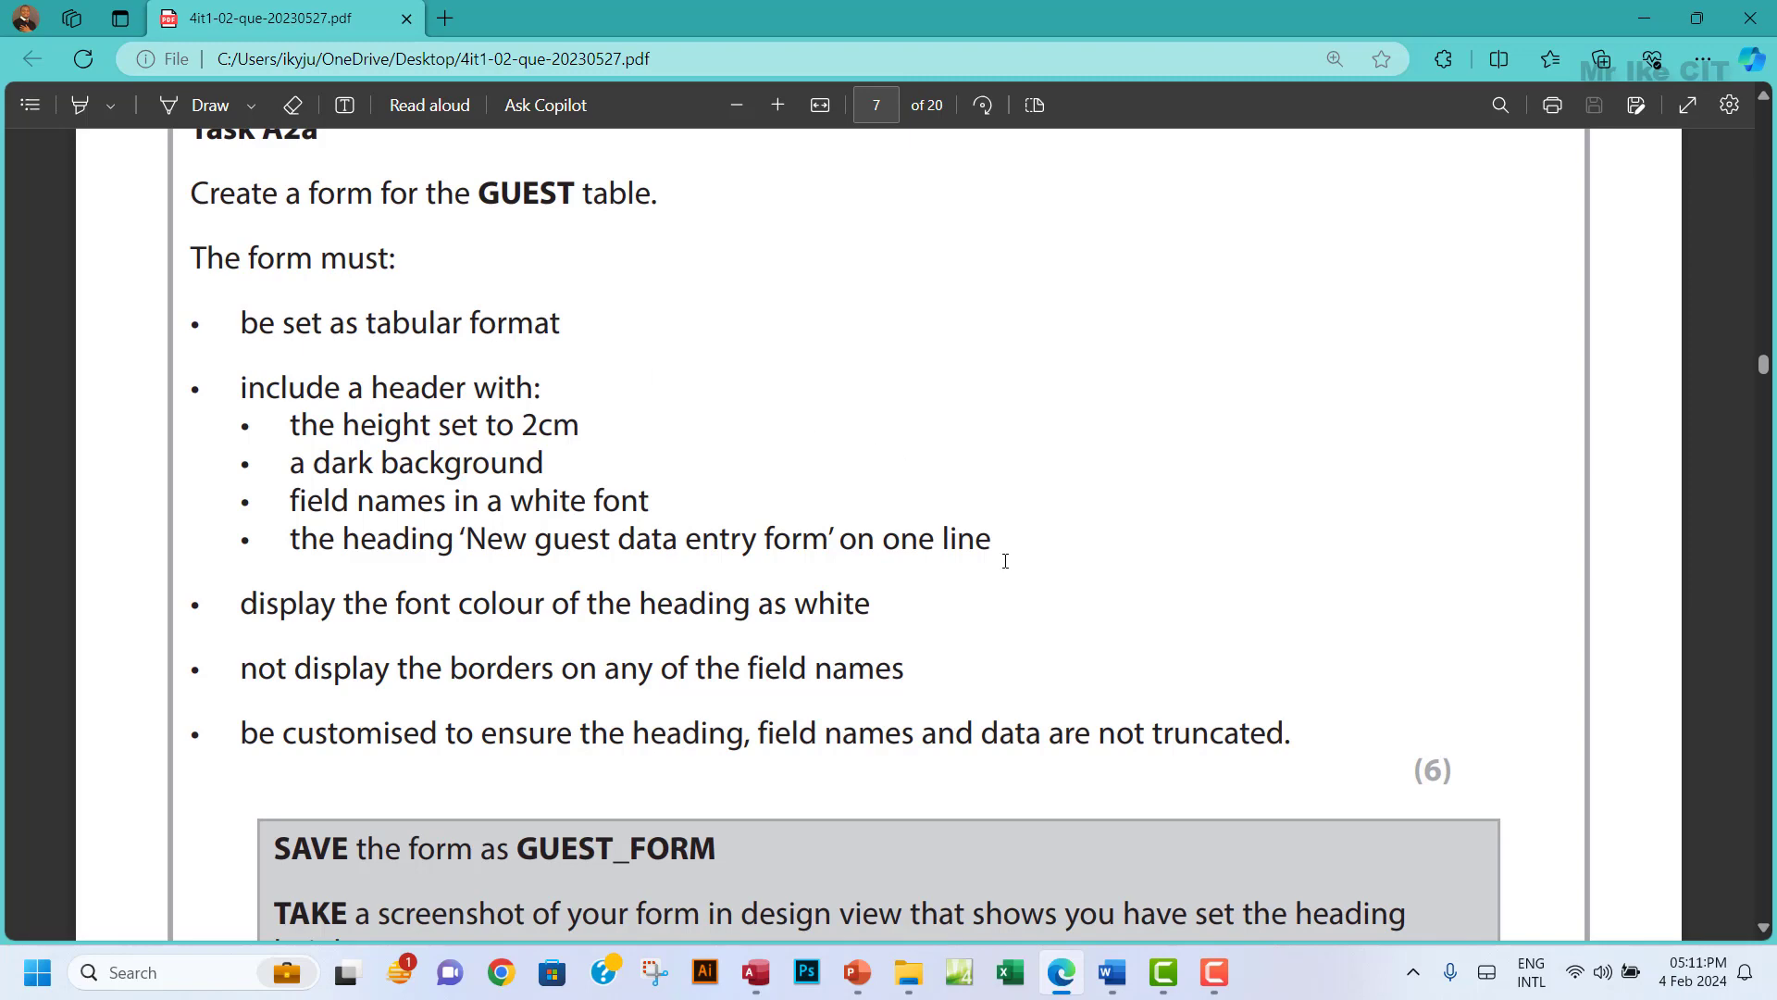
# Switch back to Access and close the GUEST table without saving its layout changes.
pyautogui.click(838, 977)
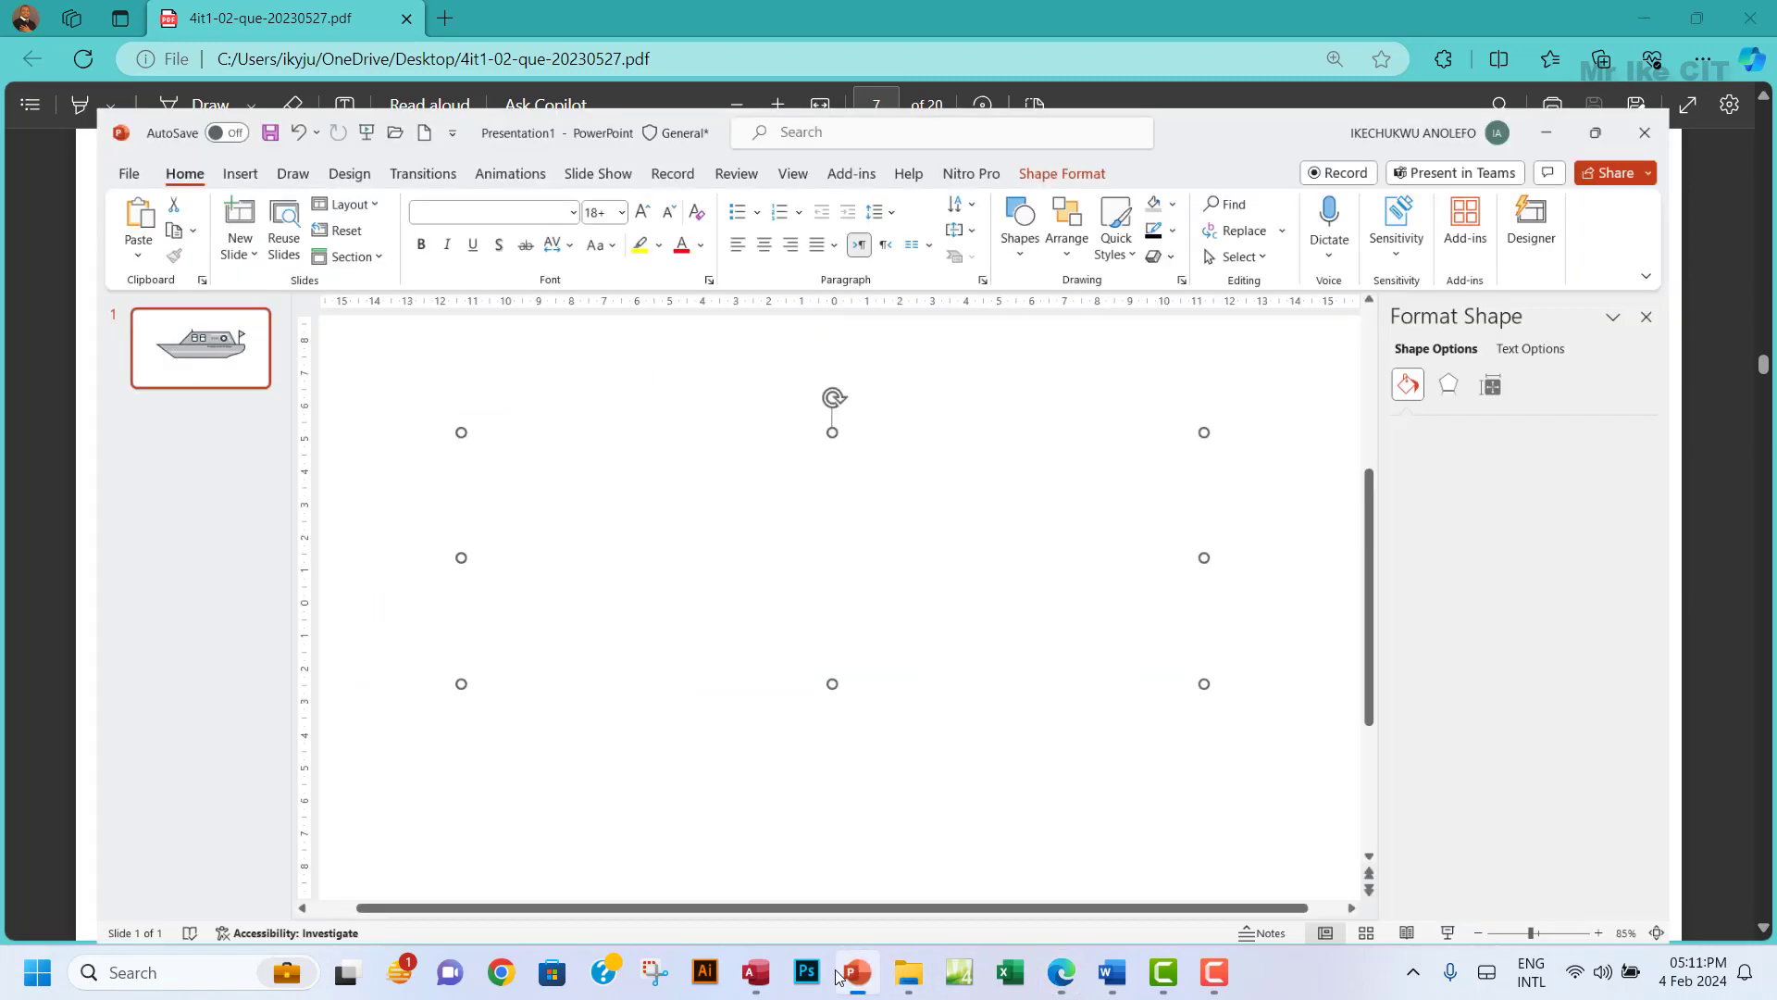
pyautogui.click(861, 977)
pyautogui.click(757, 974)
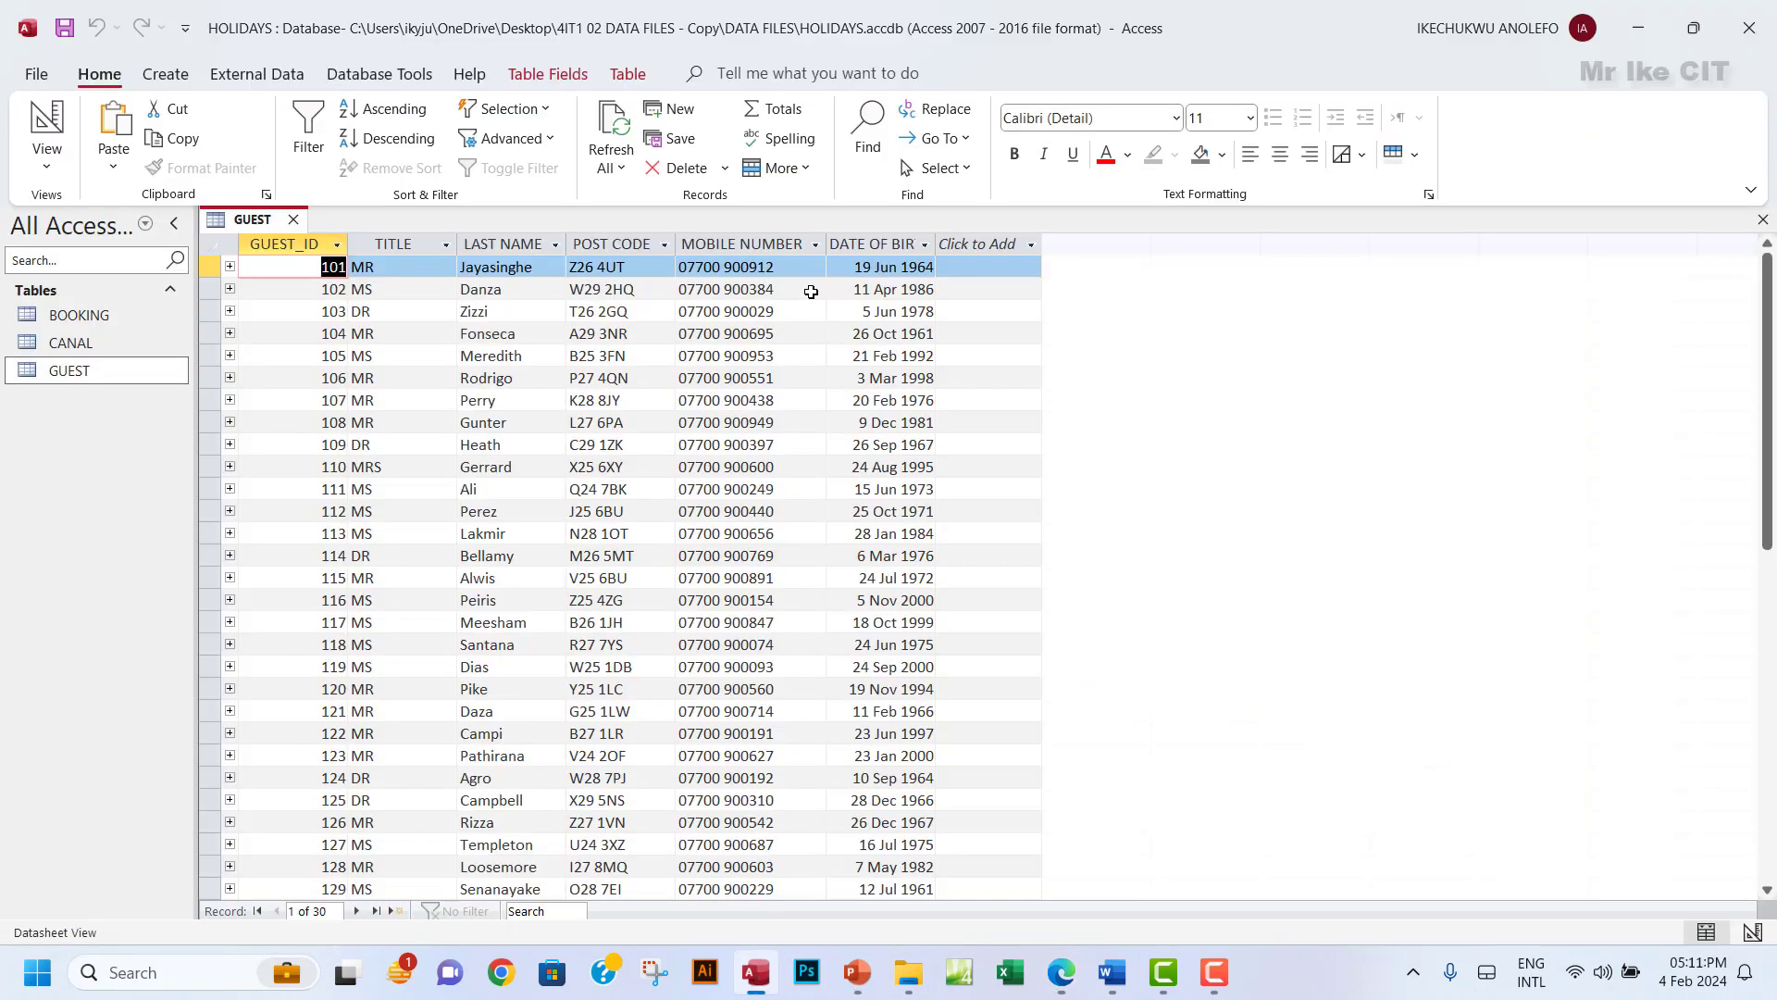
pyautogui.click(1760, 222)
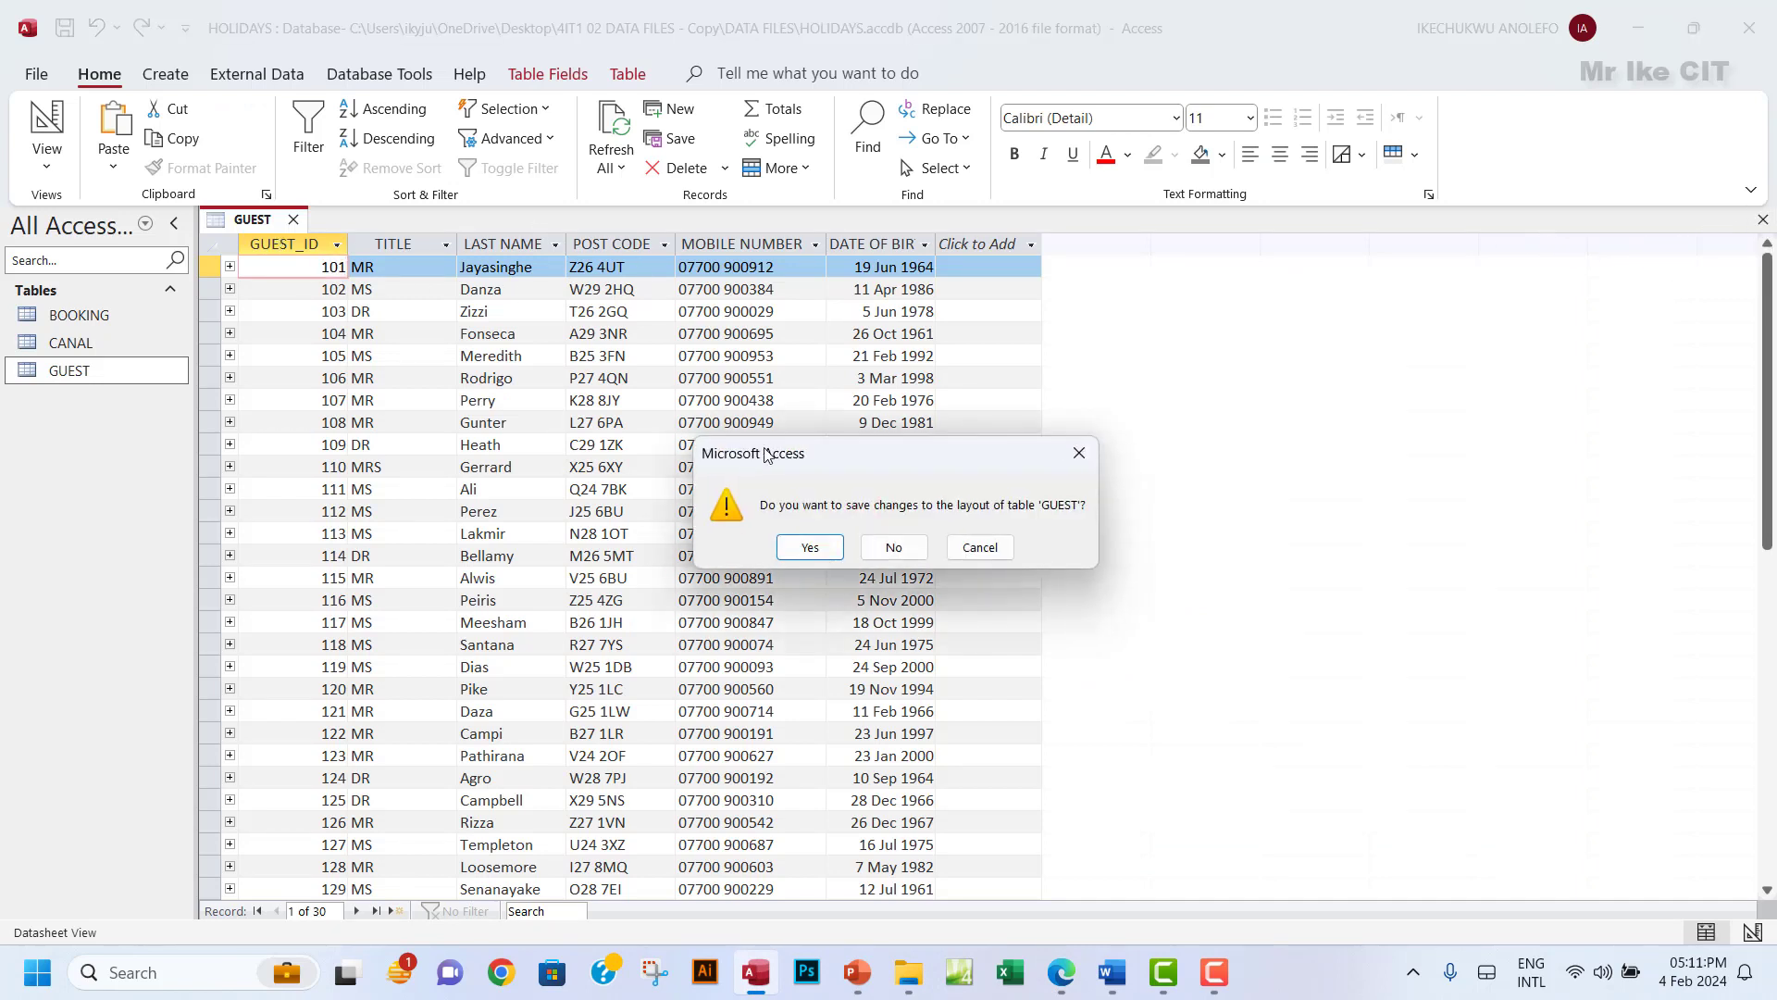
pyautogui.click(891, 548)
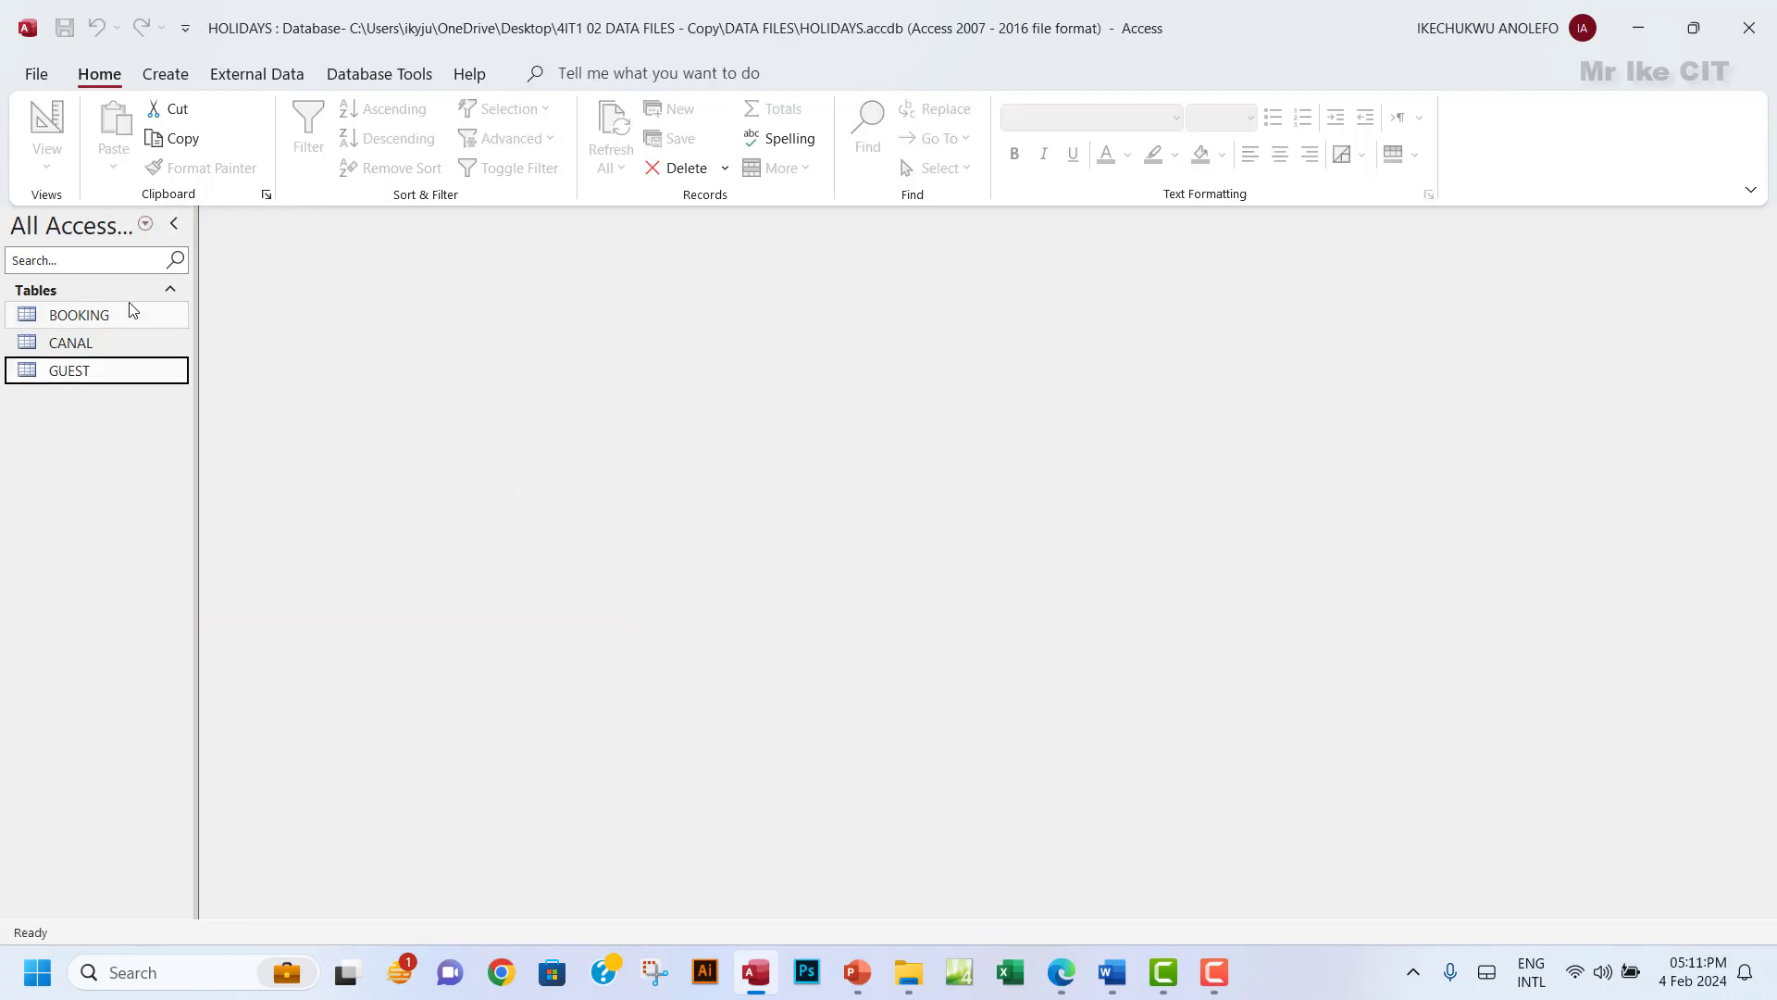
pyautogui.click(169, 79)
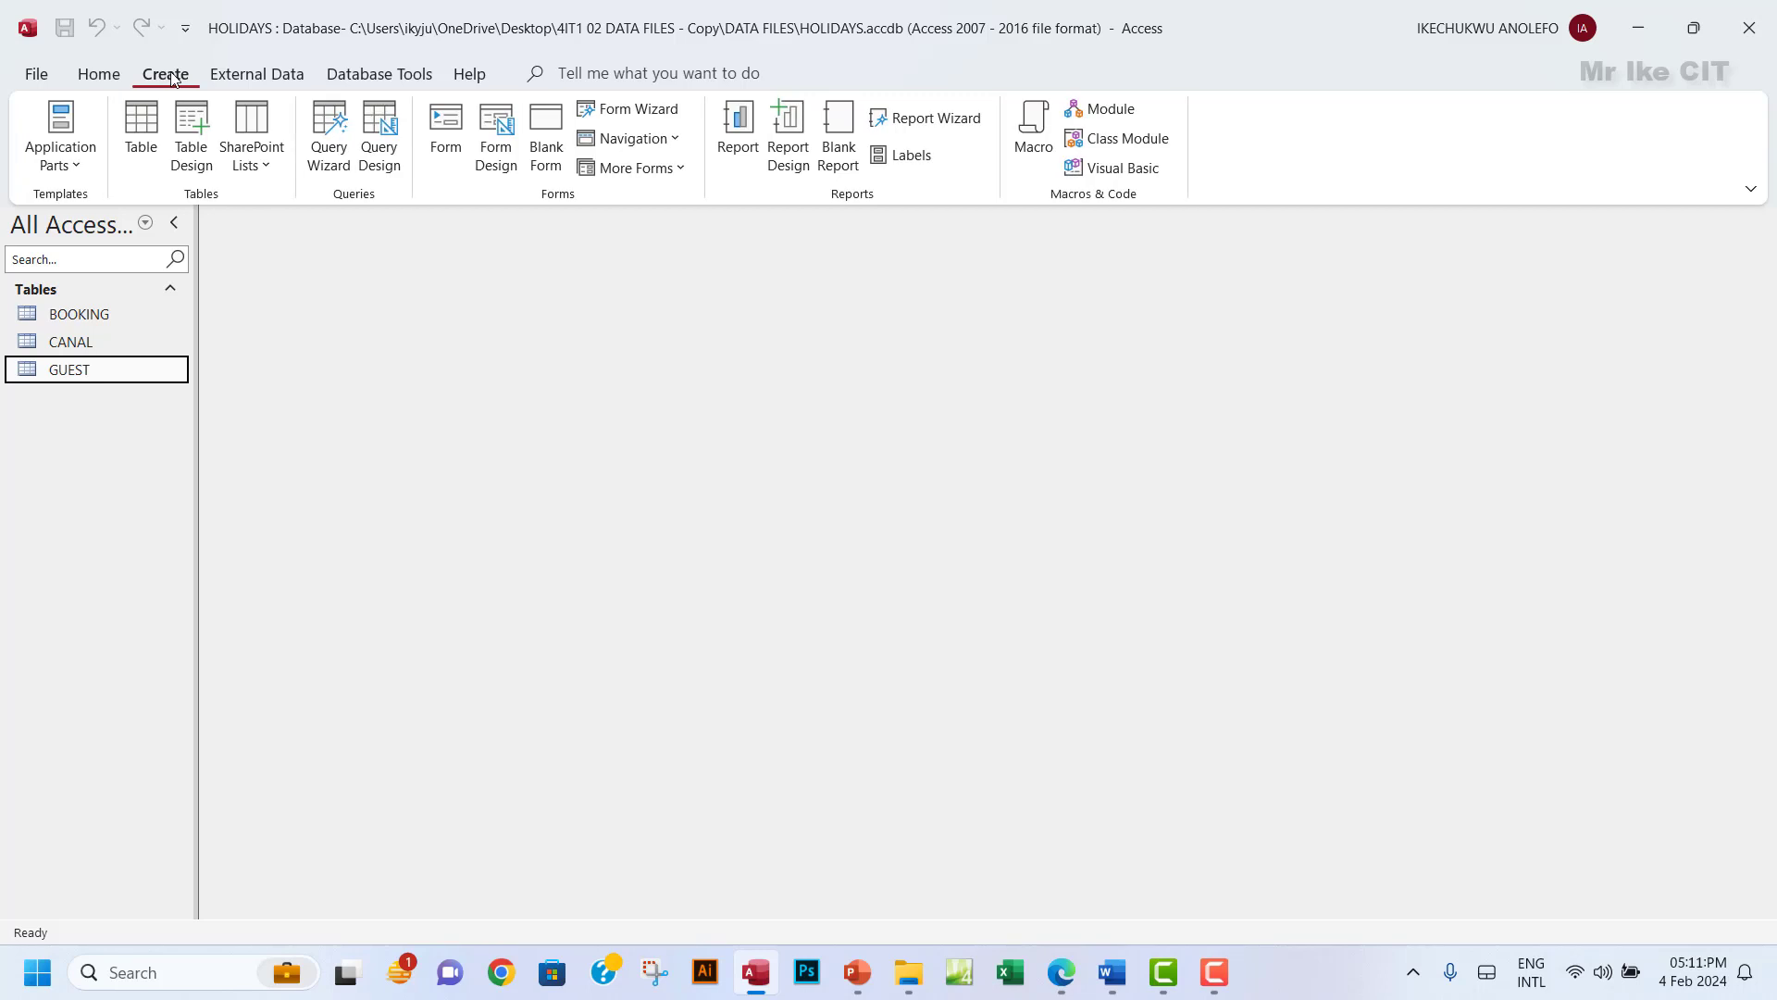
pyautogui.click(497, 166)
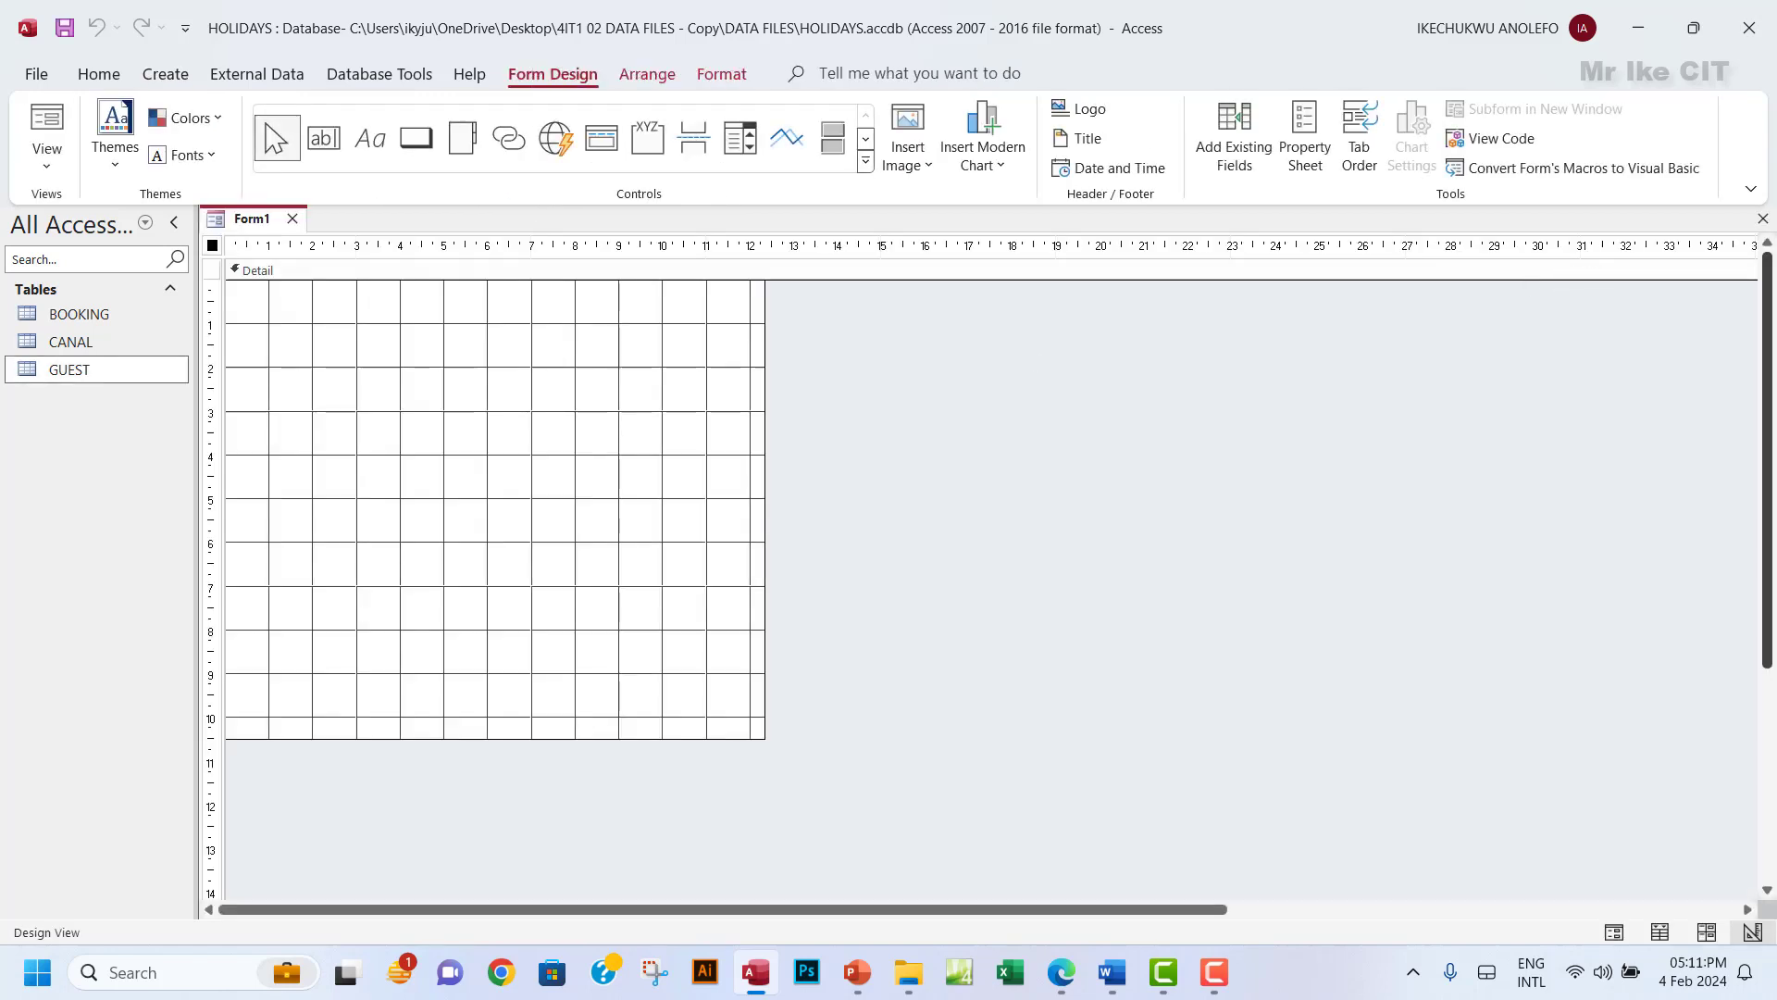
pyautogui.click(1763, 218)
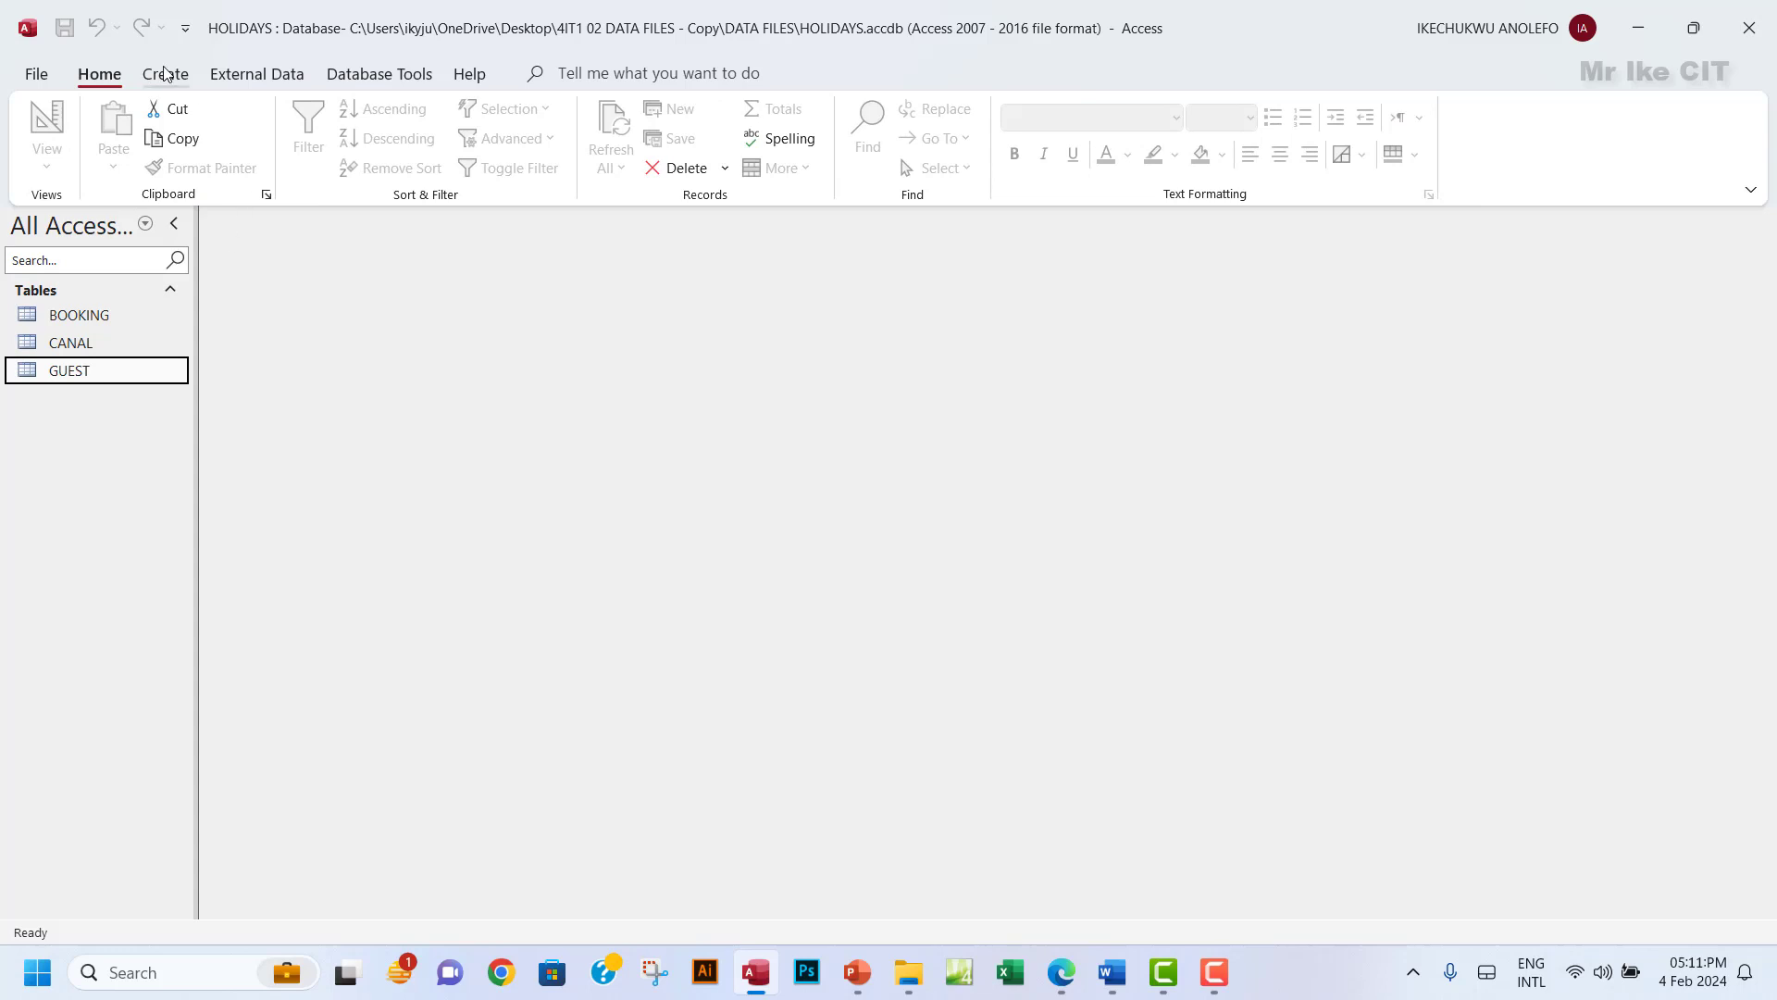
# Start a new form with the Form Wizard based on the GUEST table, including all of its fields.
pyautogui.click(165, 73)
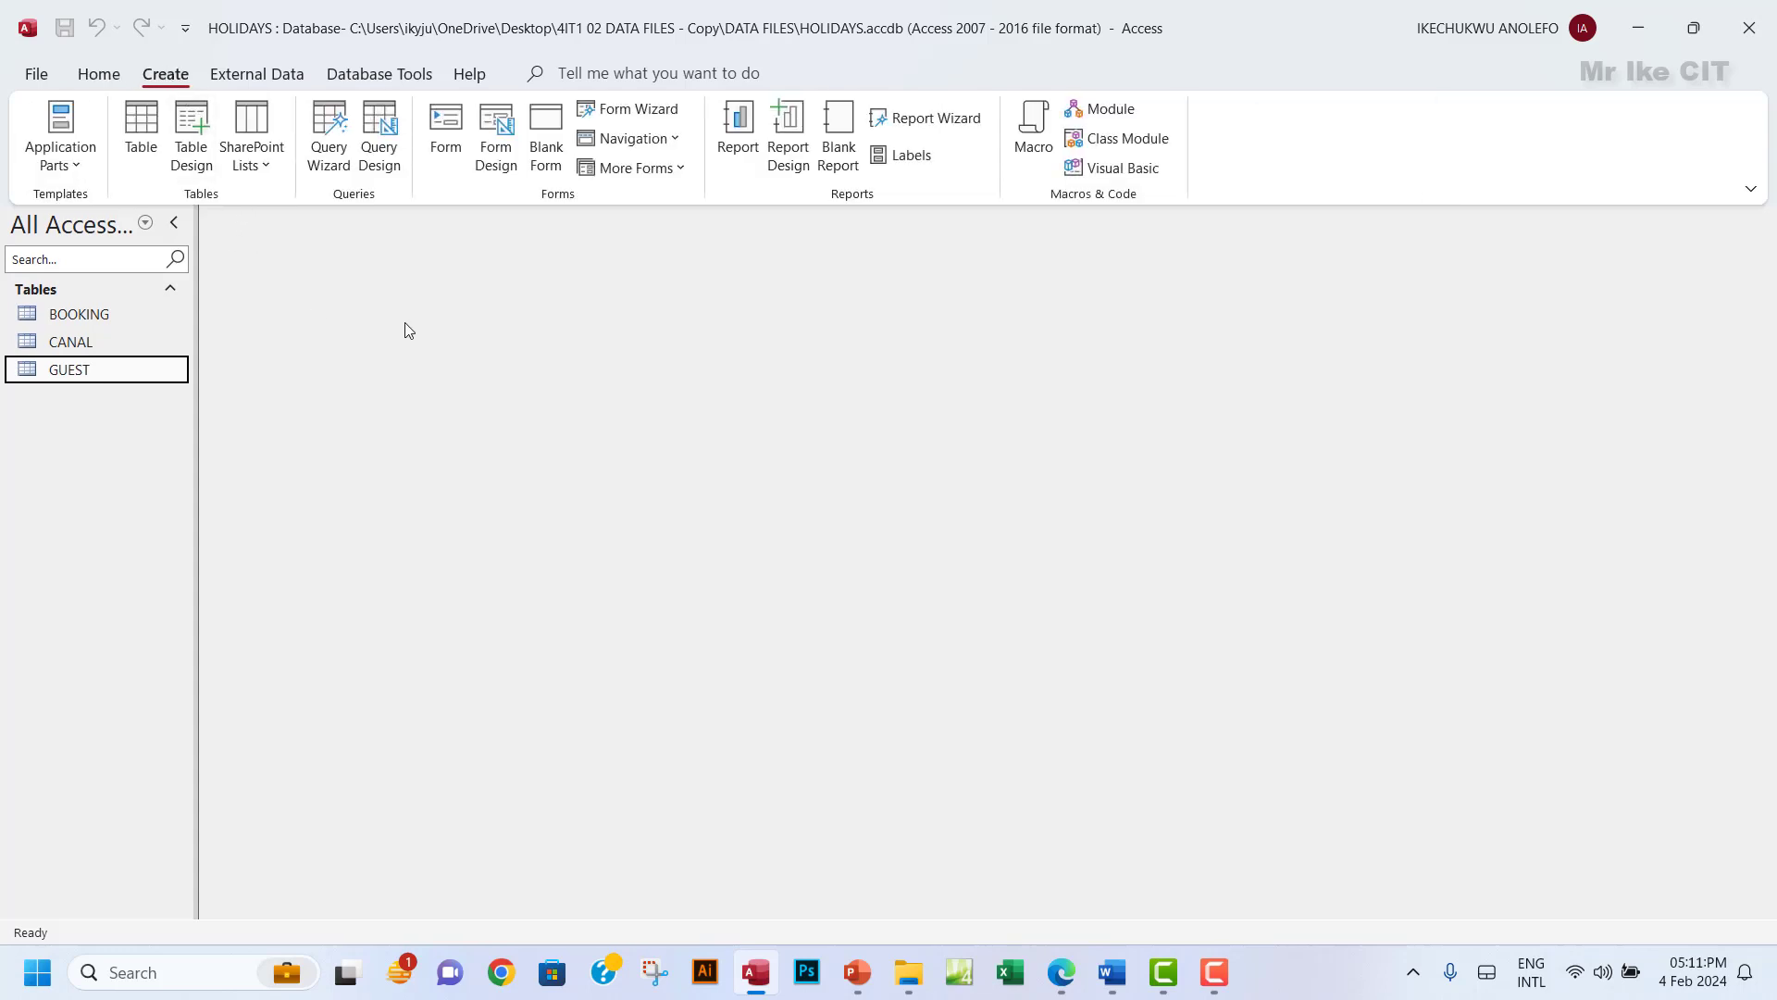
pyautogui.click(629, 108)
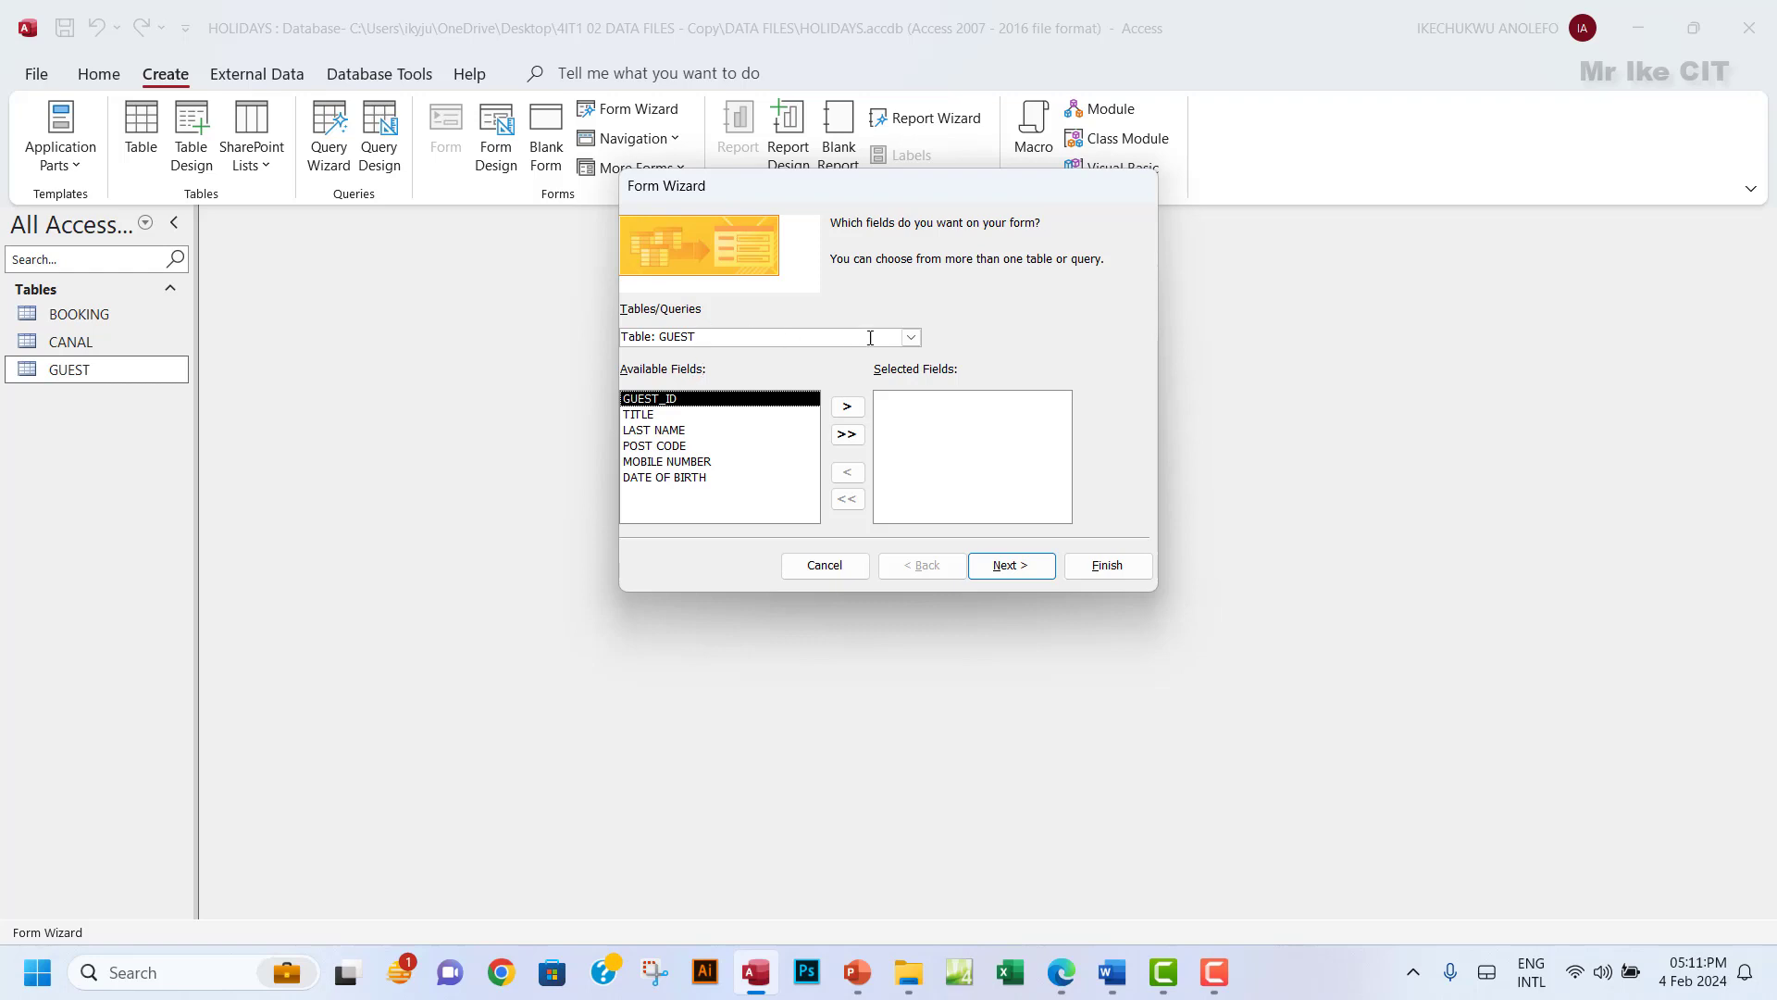
pyautogui.click(911, 336)
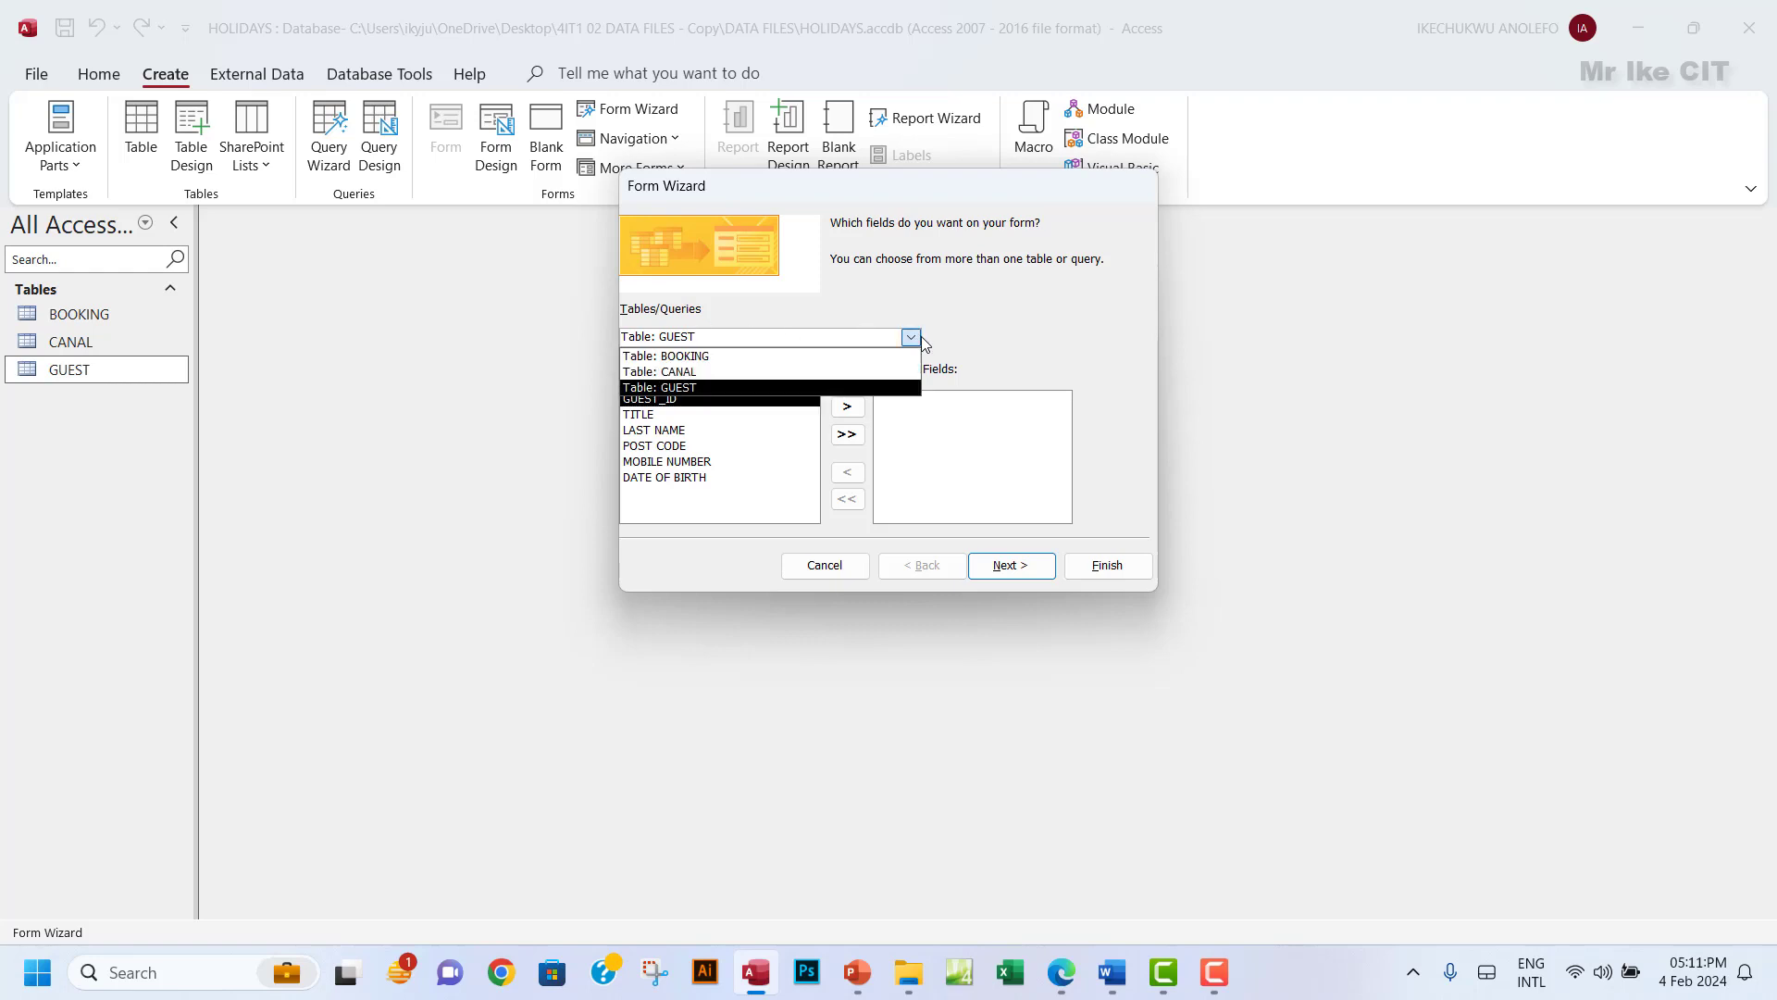
pyautogui.click(712, 389)
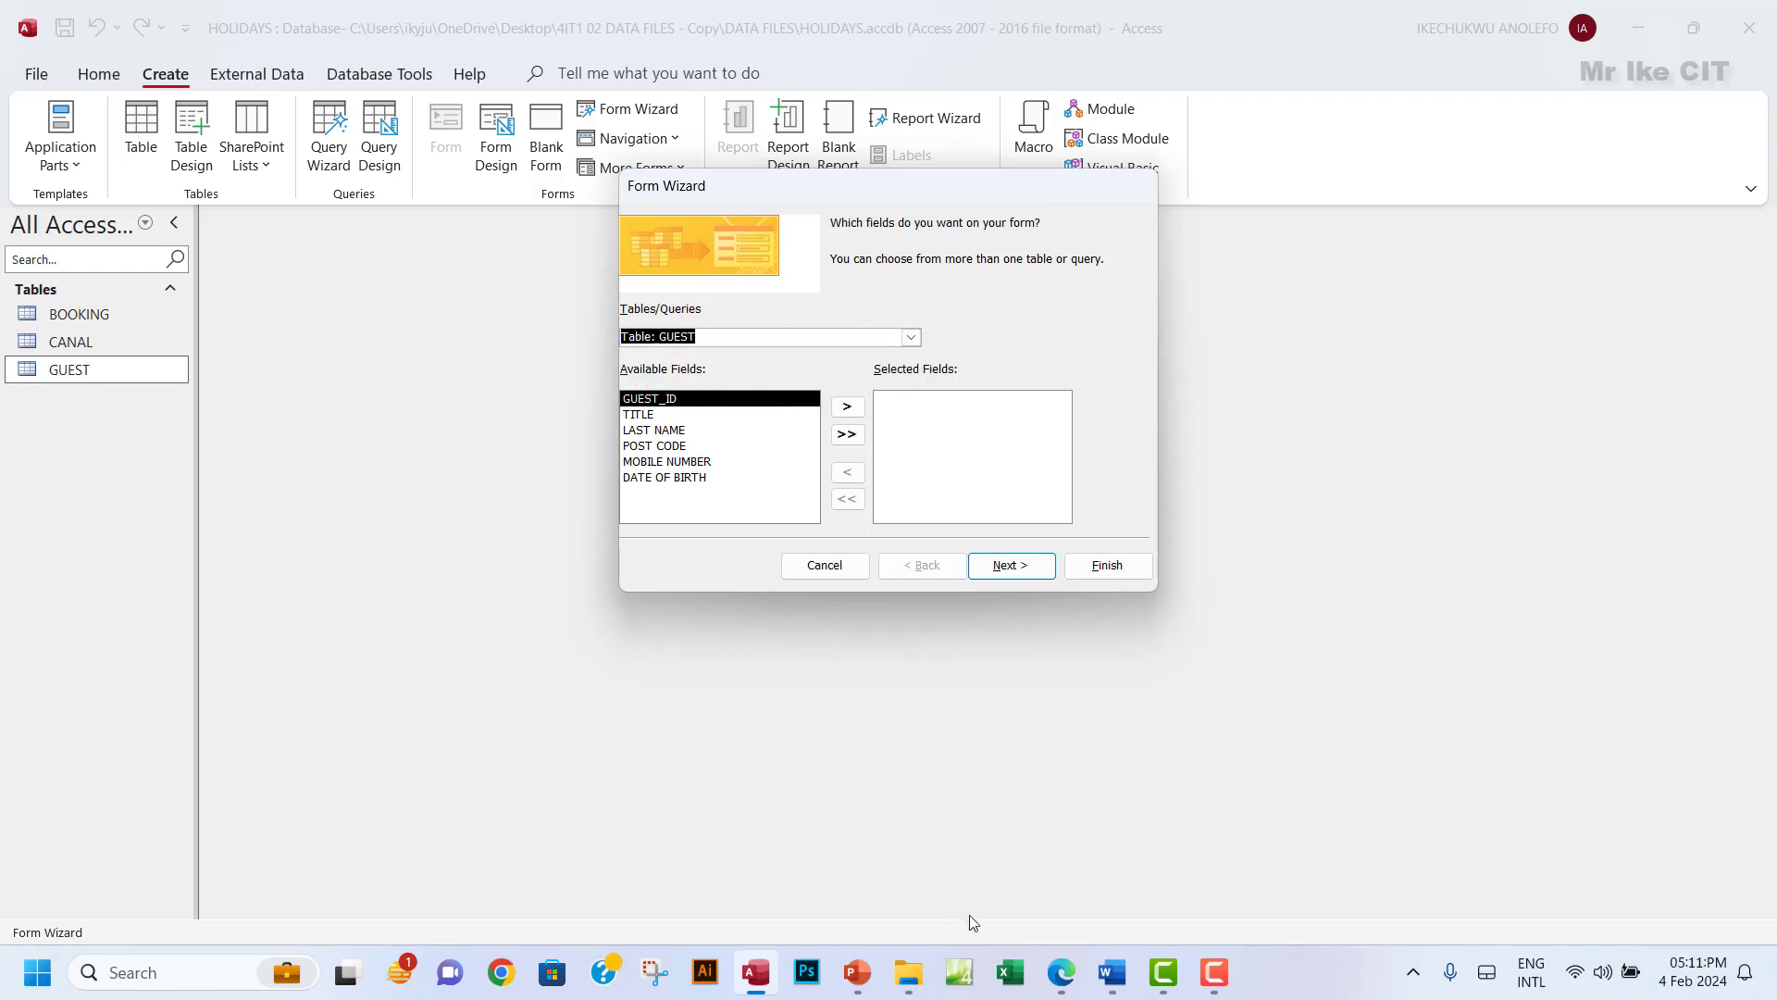
pyautogui.click(1060, 972)
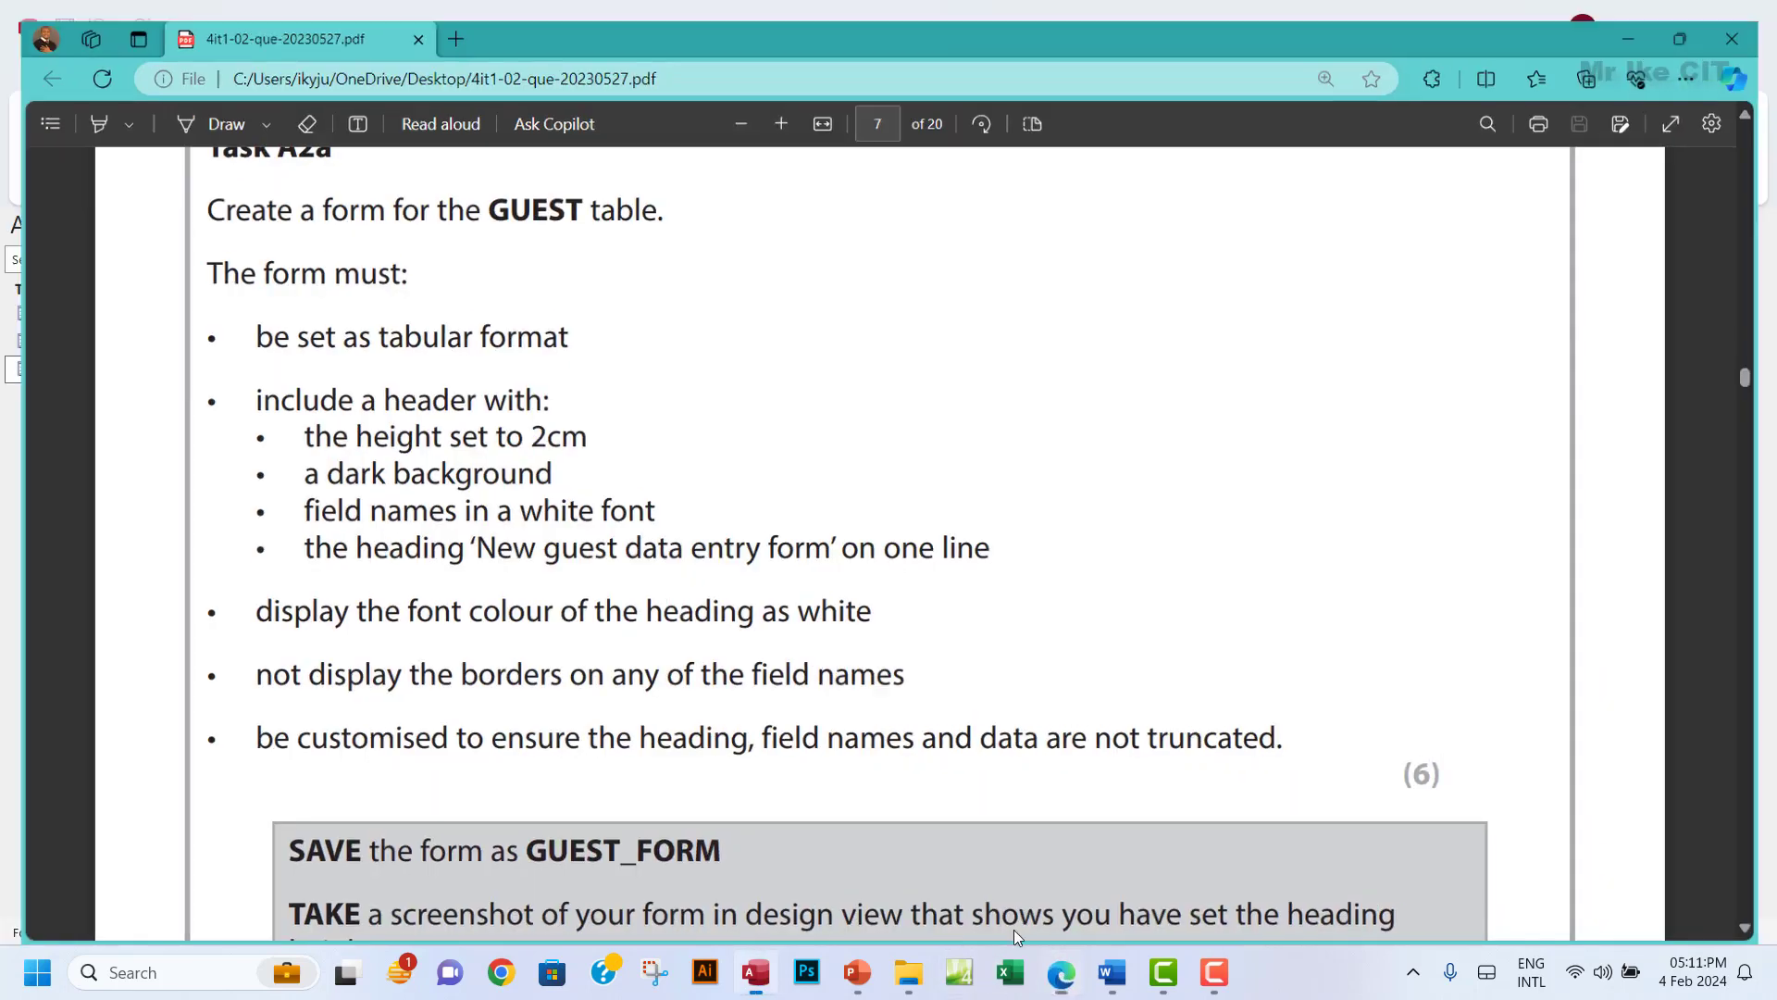
pyautogui.click(1061, 972)
pyautogui.click(845, 437)
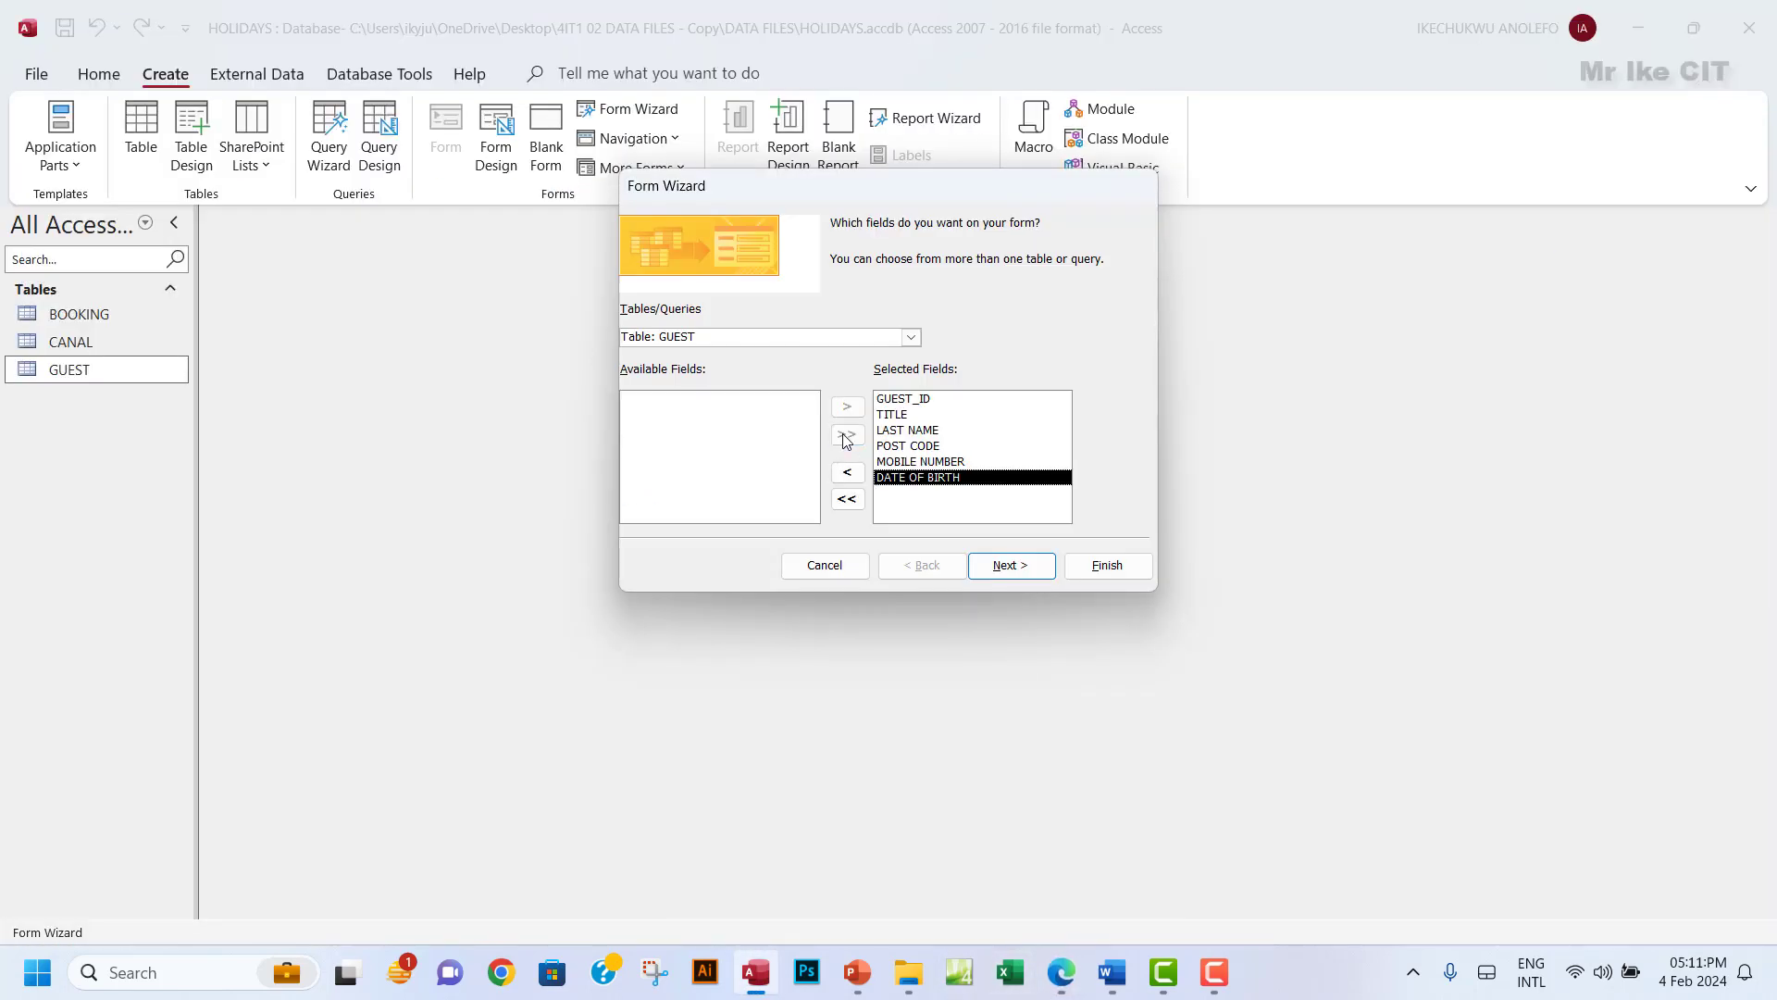
pyautogui.click(1011, 570)
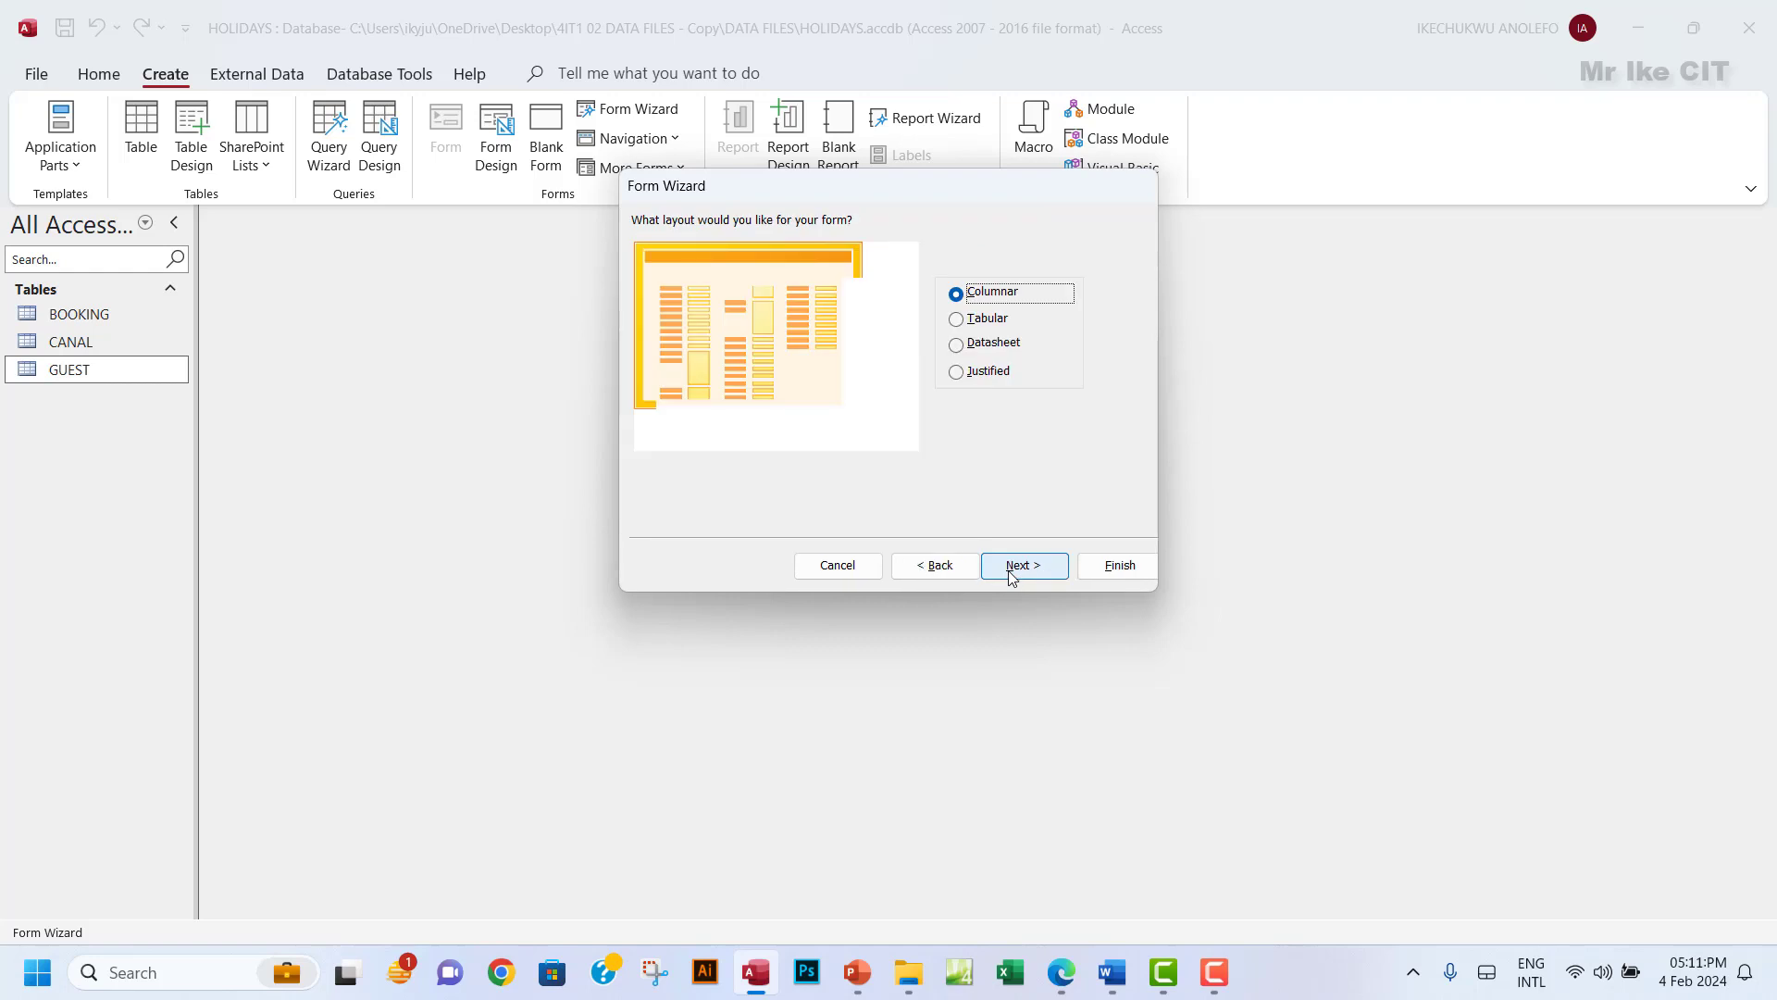
# Check the exam PDF's format requirement, choose the Tabular layout and finish the wizard with the title GUEST.
pyautogui.click(1063, 974)
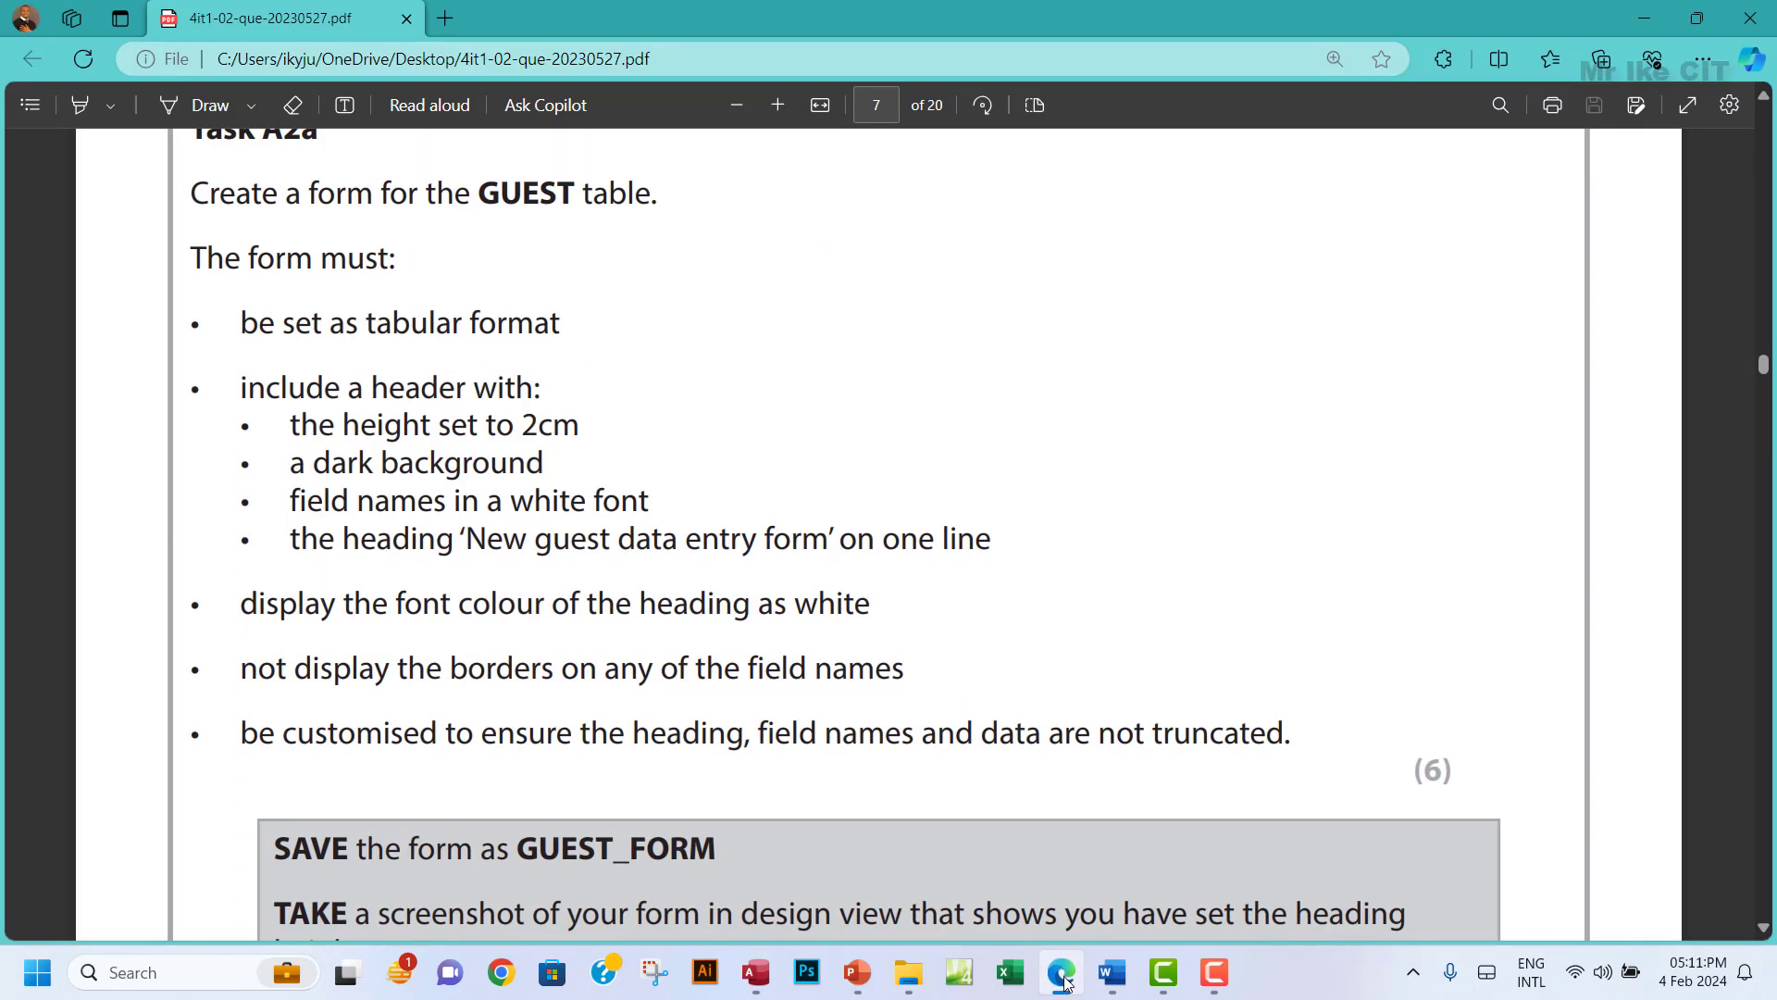
pyautogui.click(1065, 979)
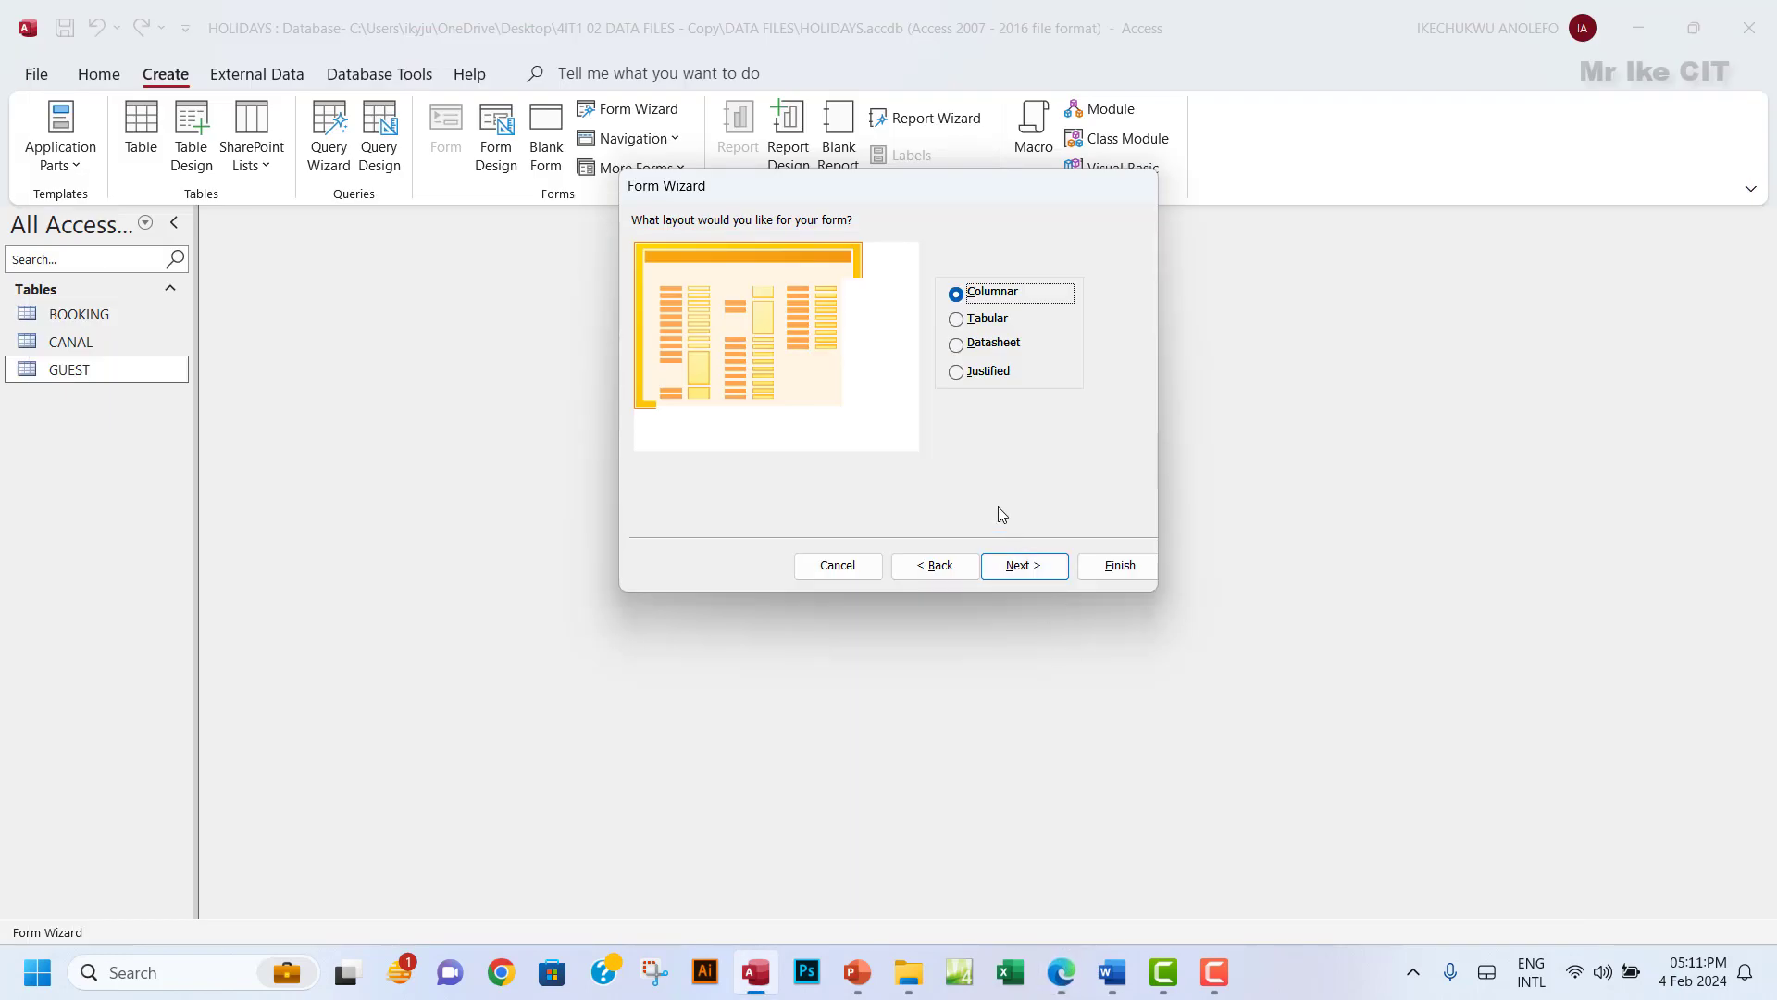
pyautogui.click(959, 321)
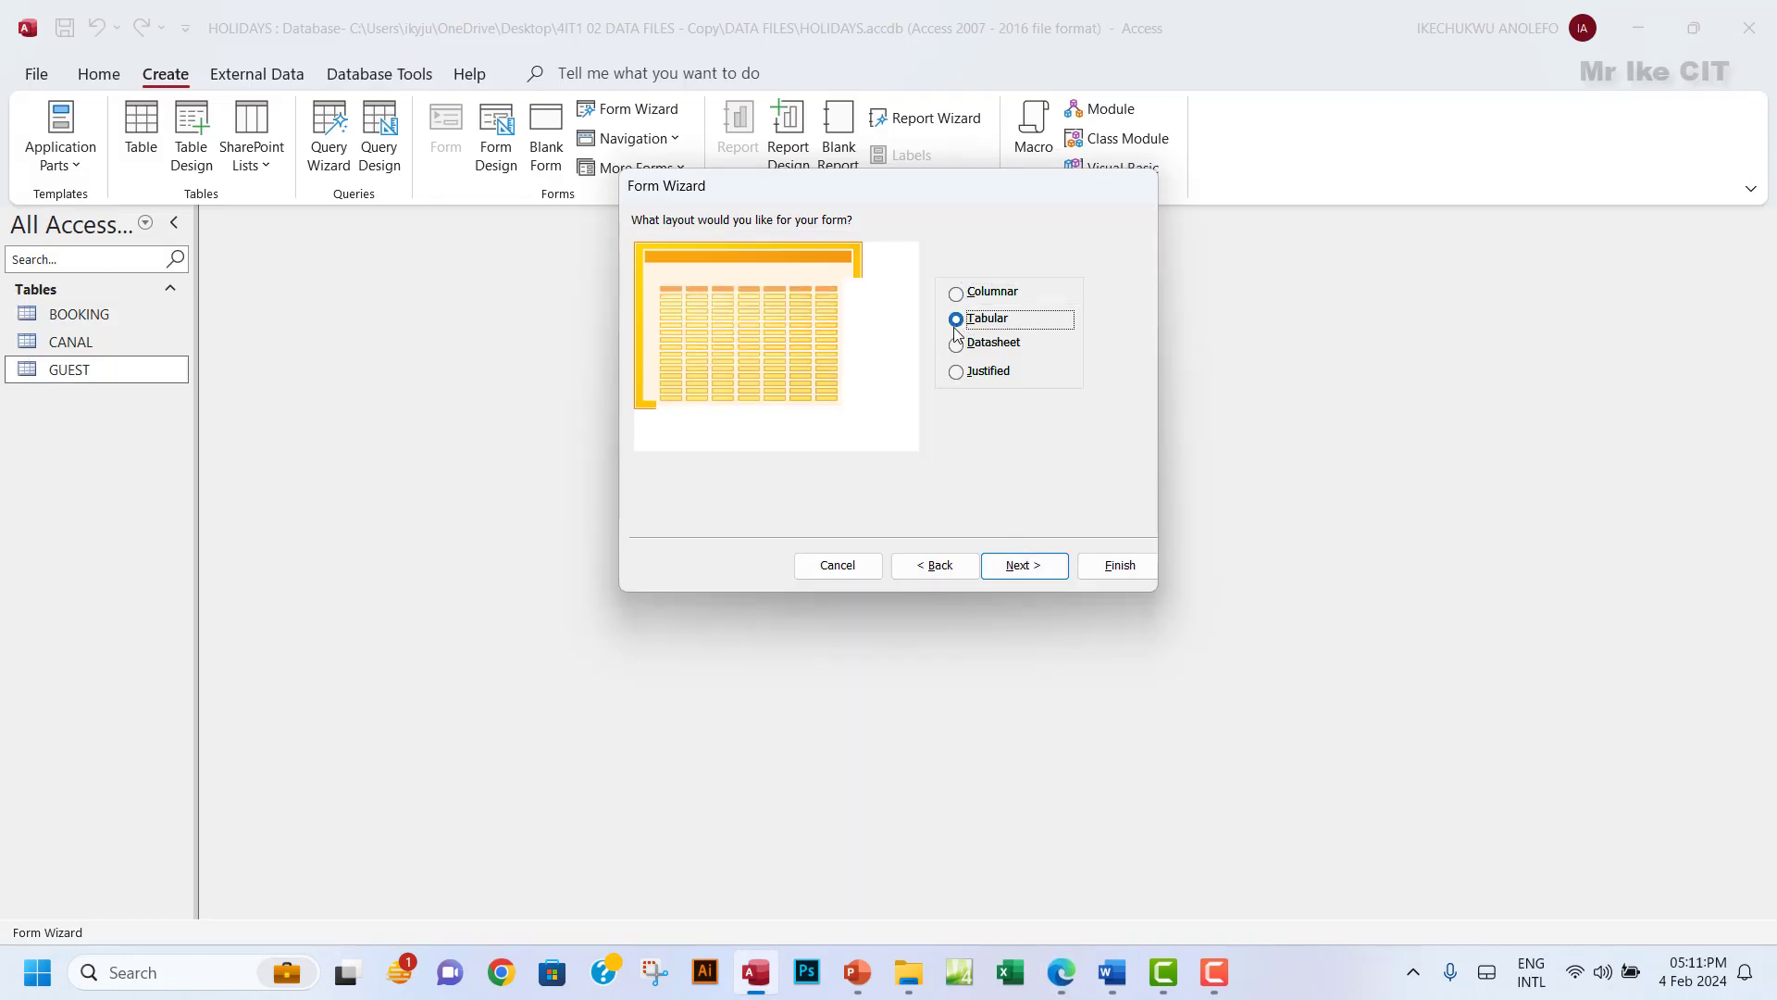
pyautogui.click(1024, 570)
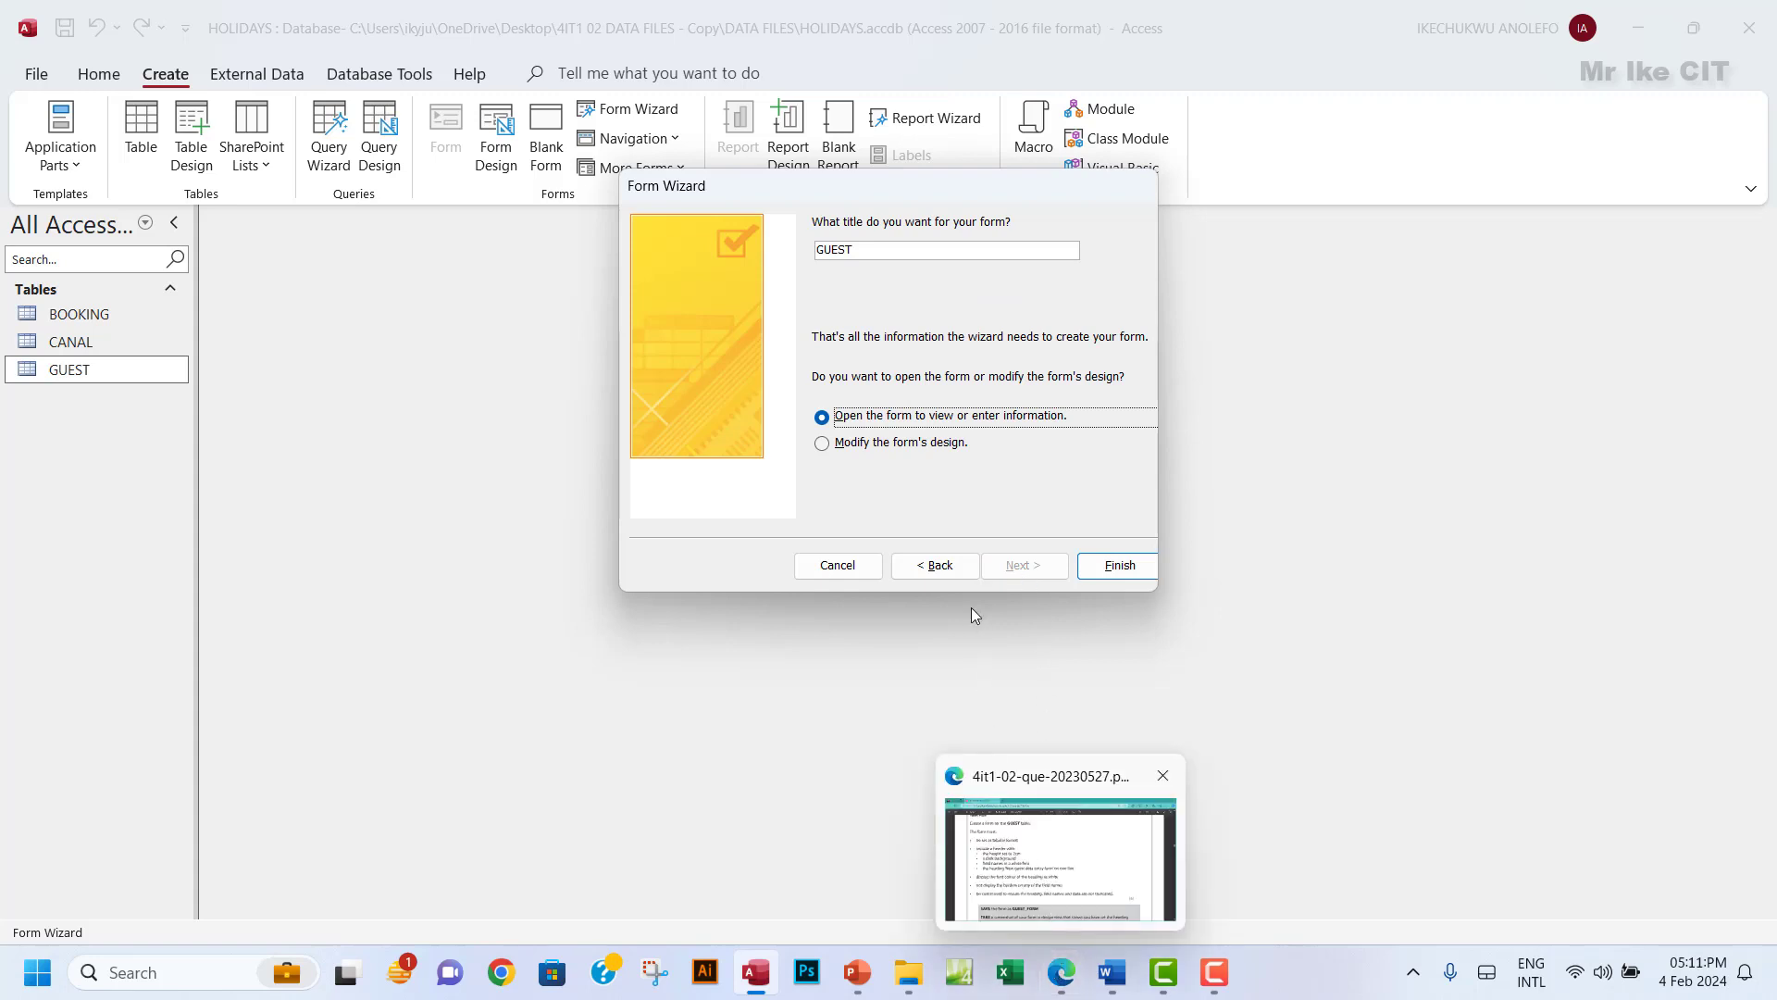
pyautogui.click(1055, 971)
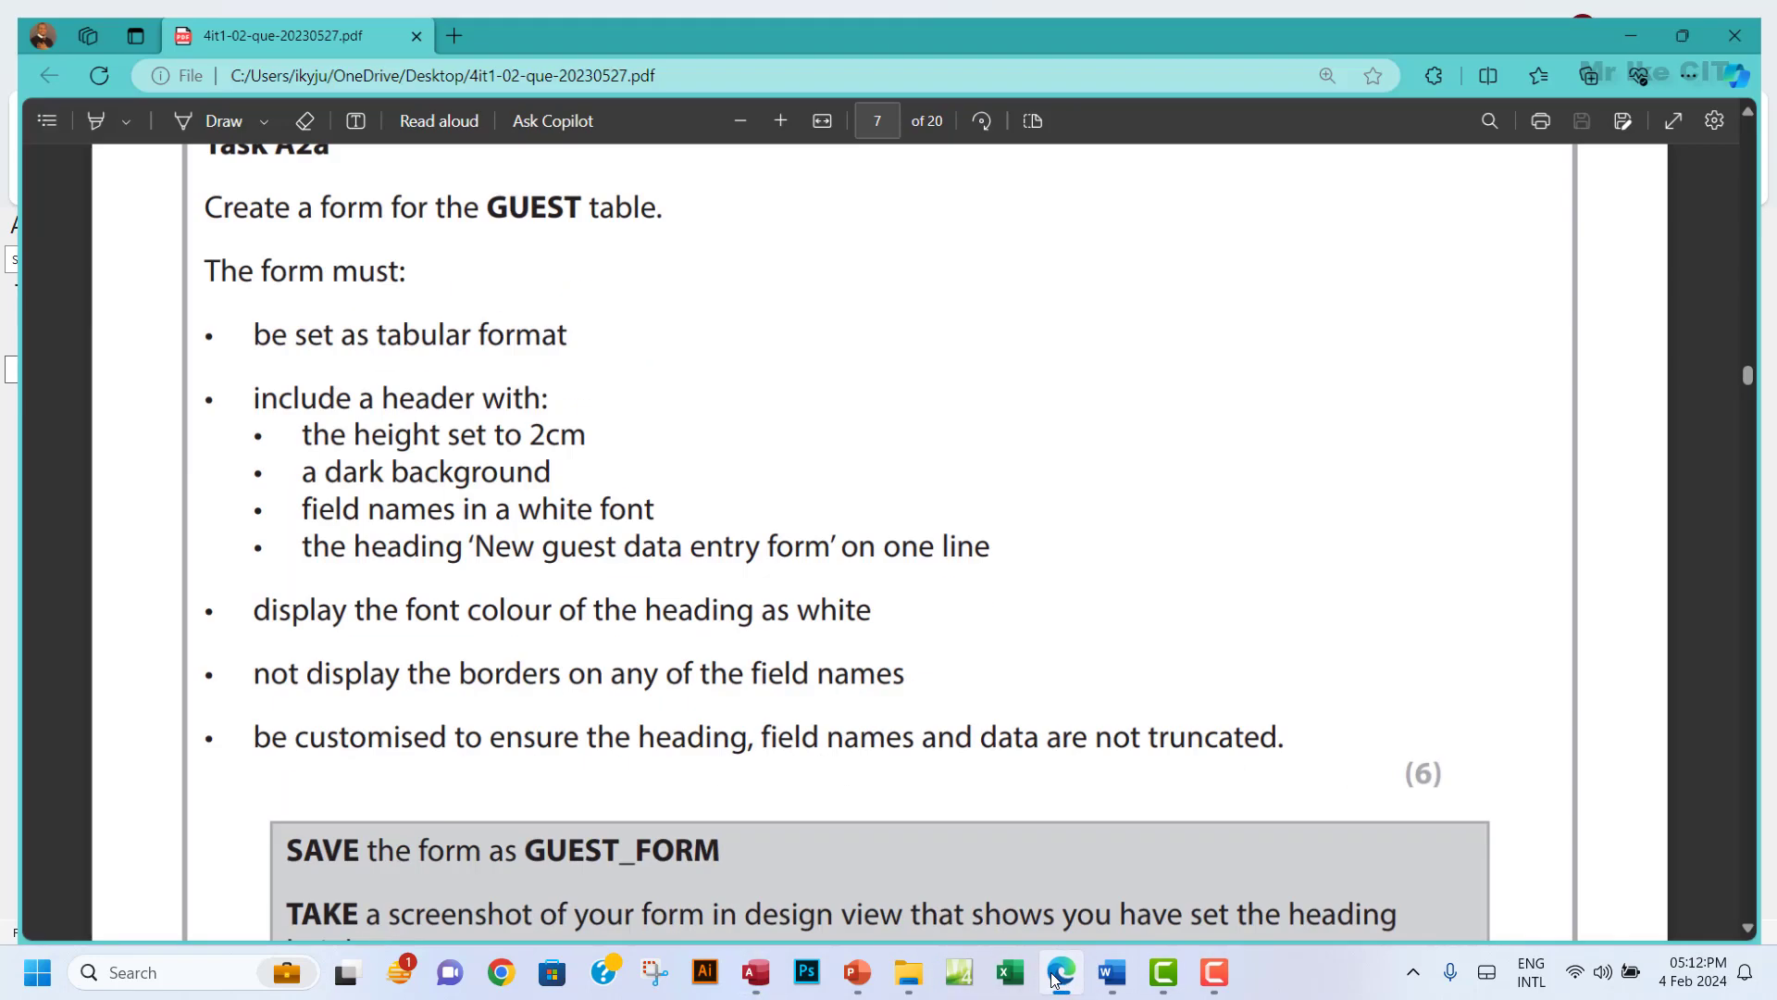
pyautogui.click(1055, 974)
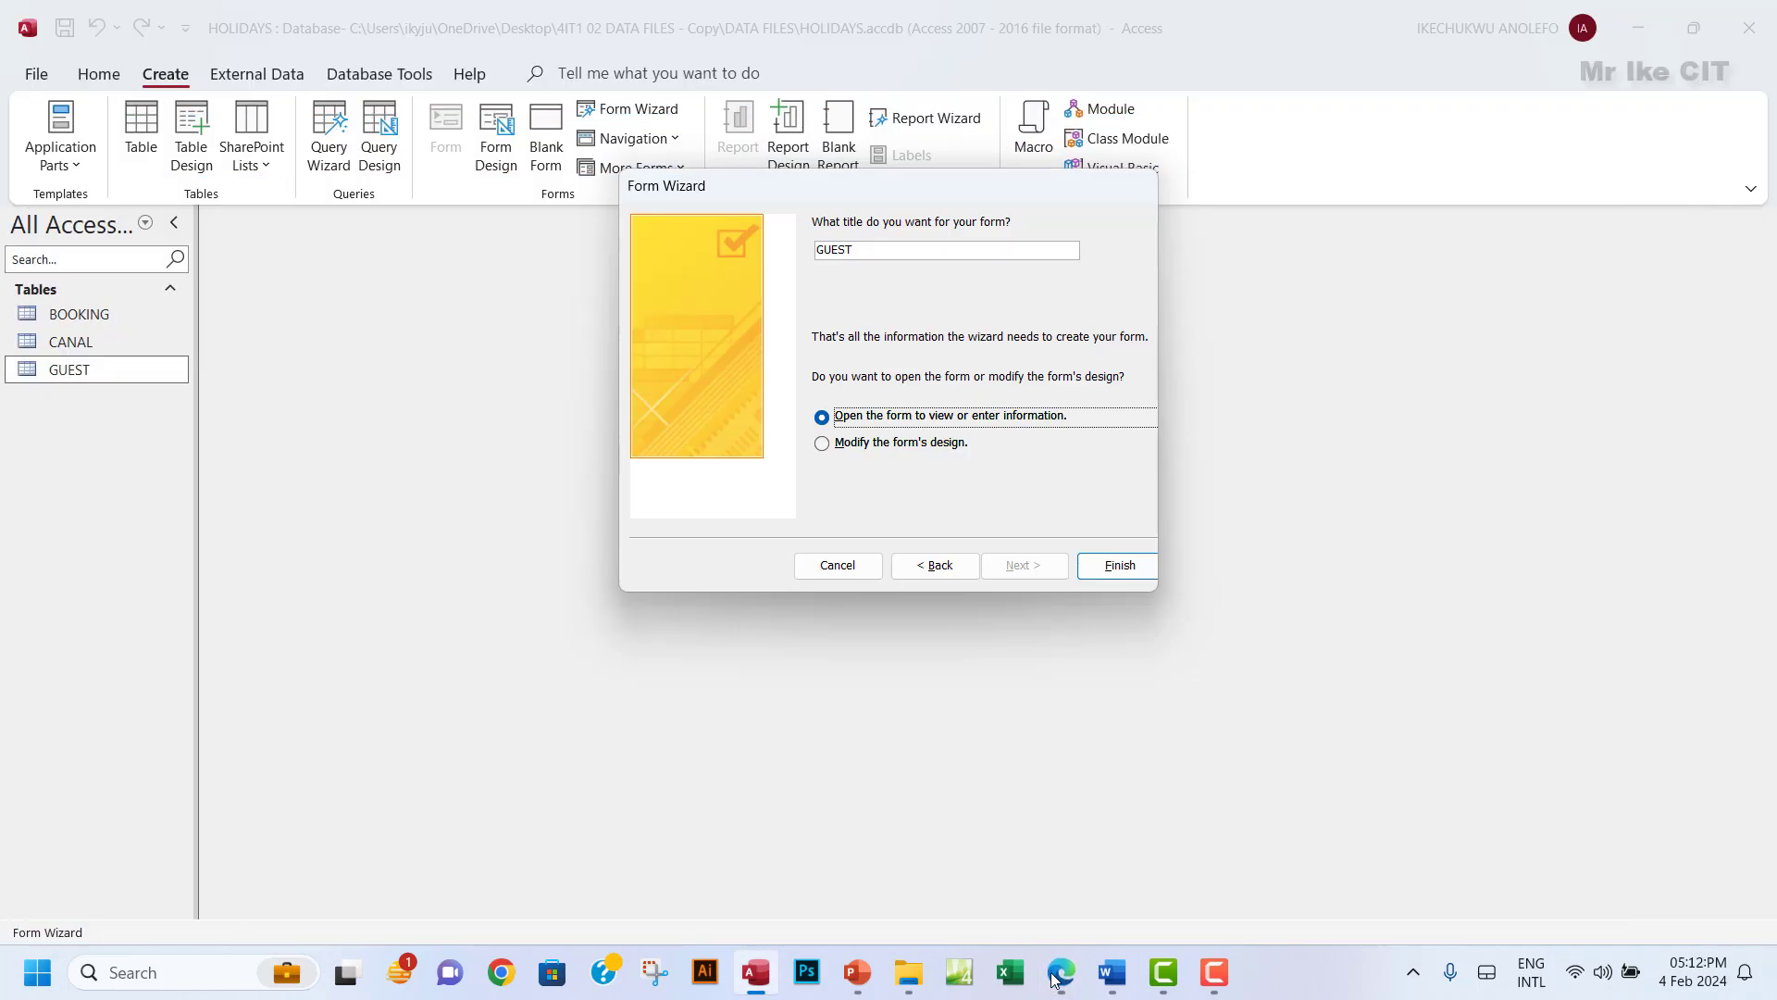
pyautogui.click(1056, 974)
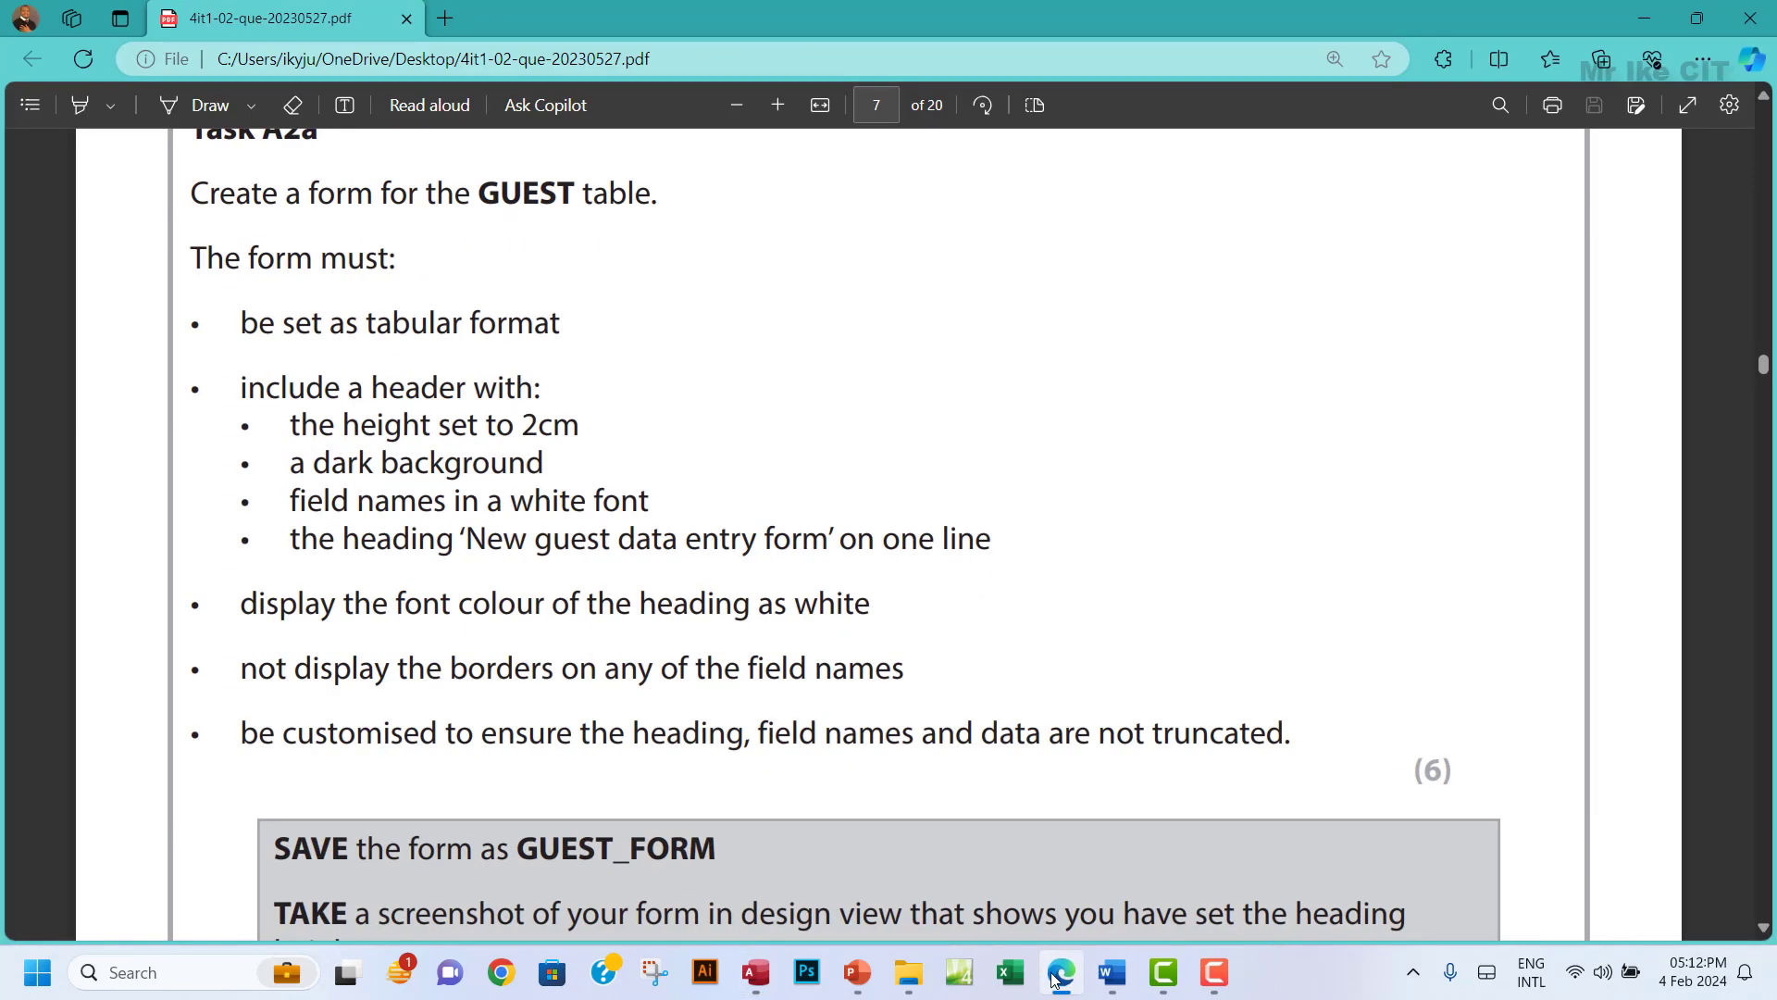
pyautogui.click(1055, 974)
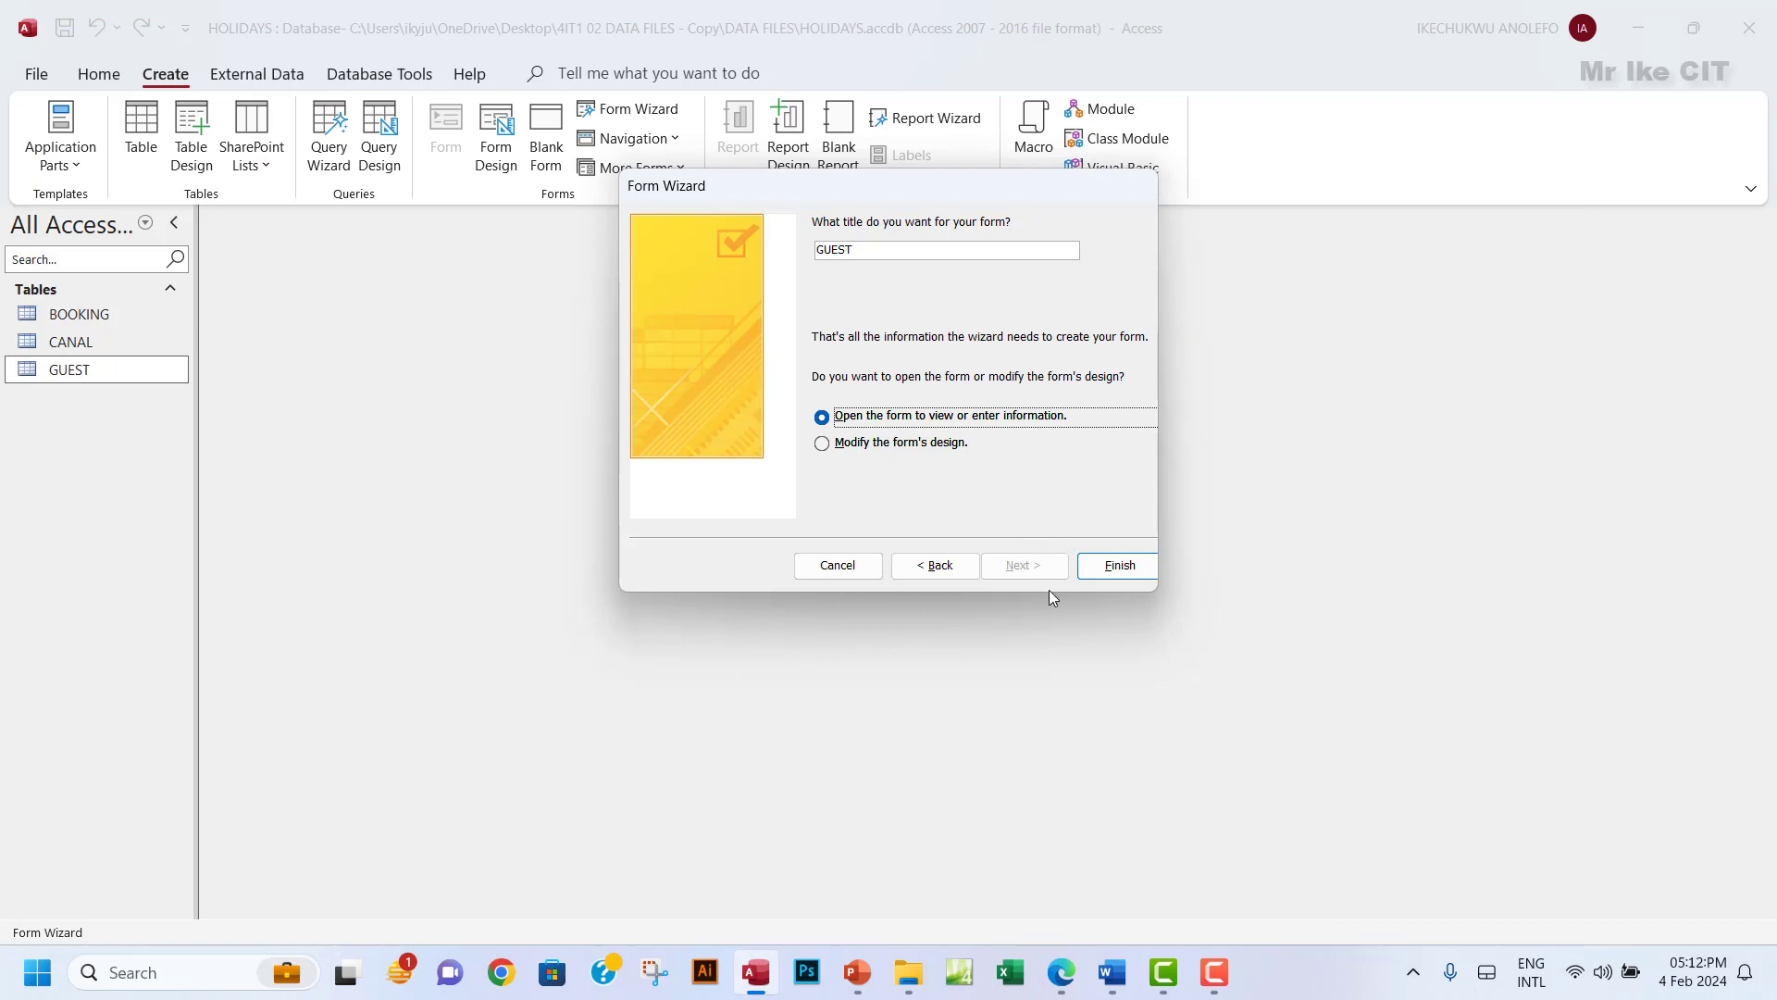
pyautogui.click(1107, 566)
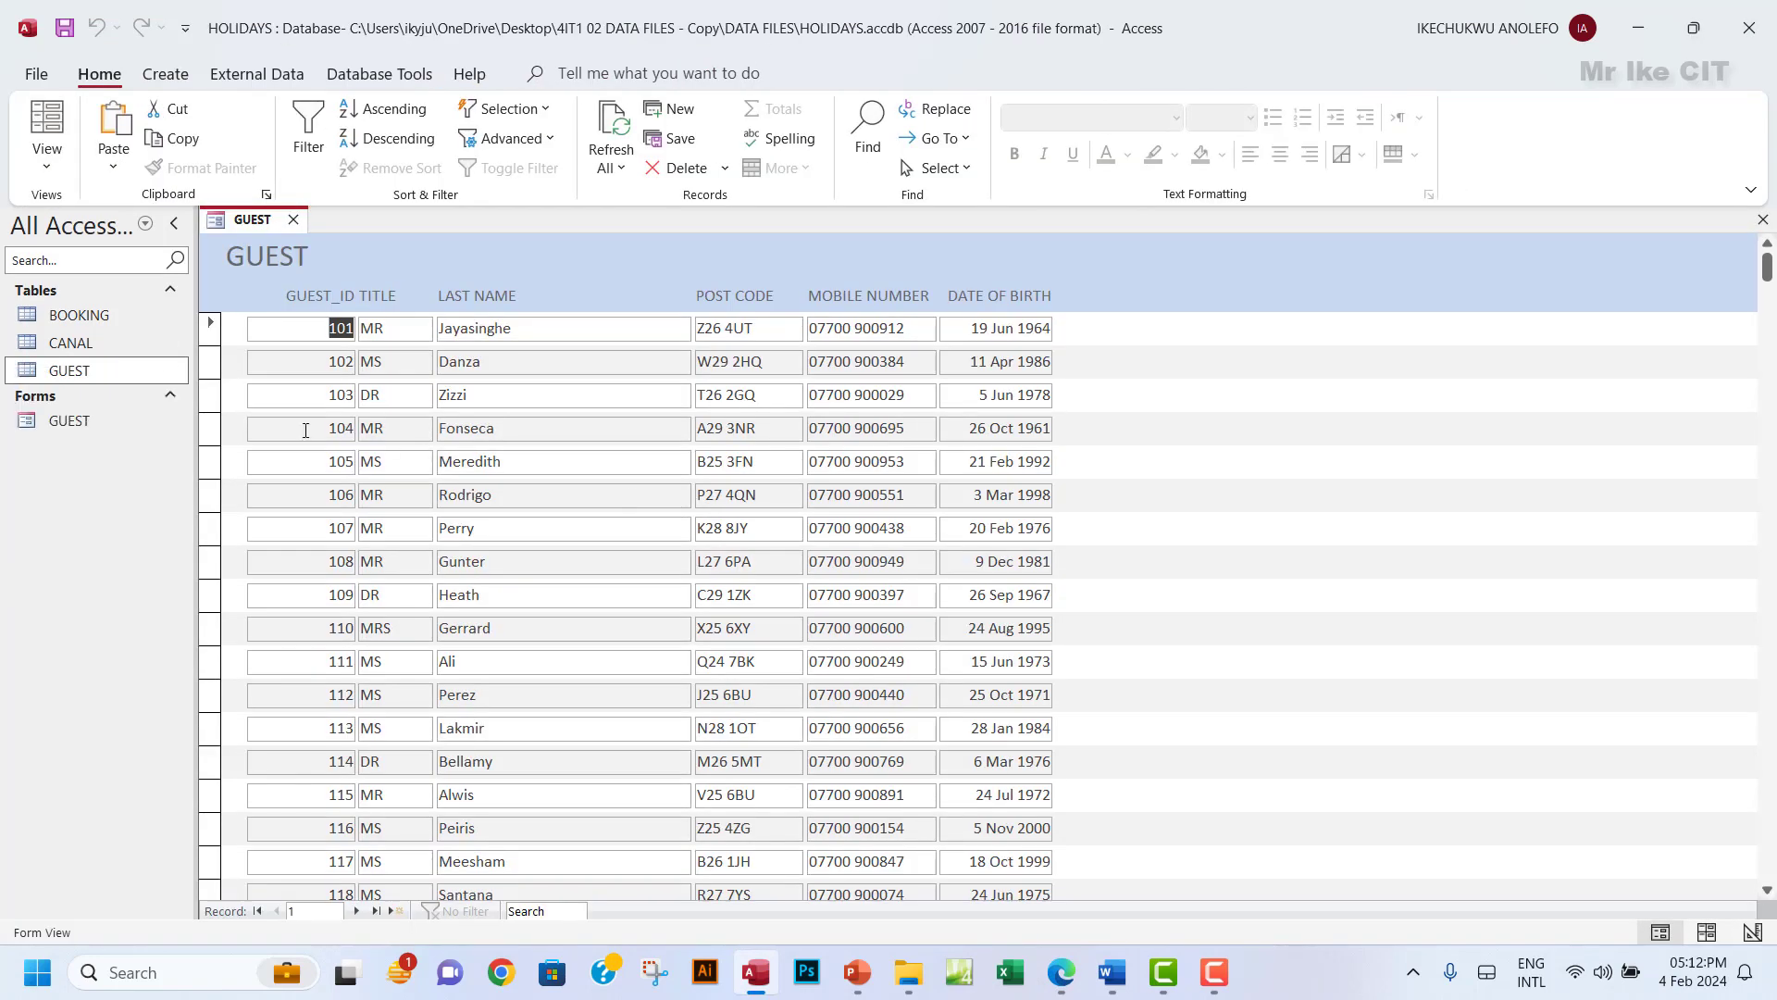
pyautogui.click(34, 427)
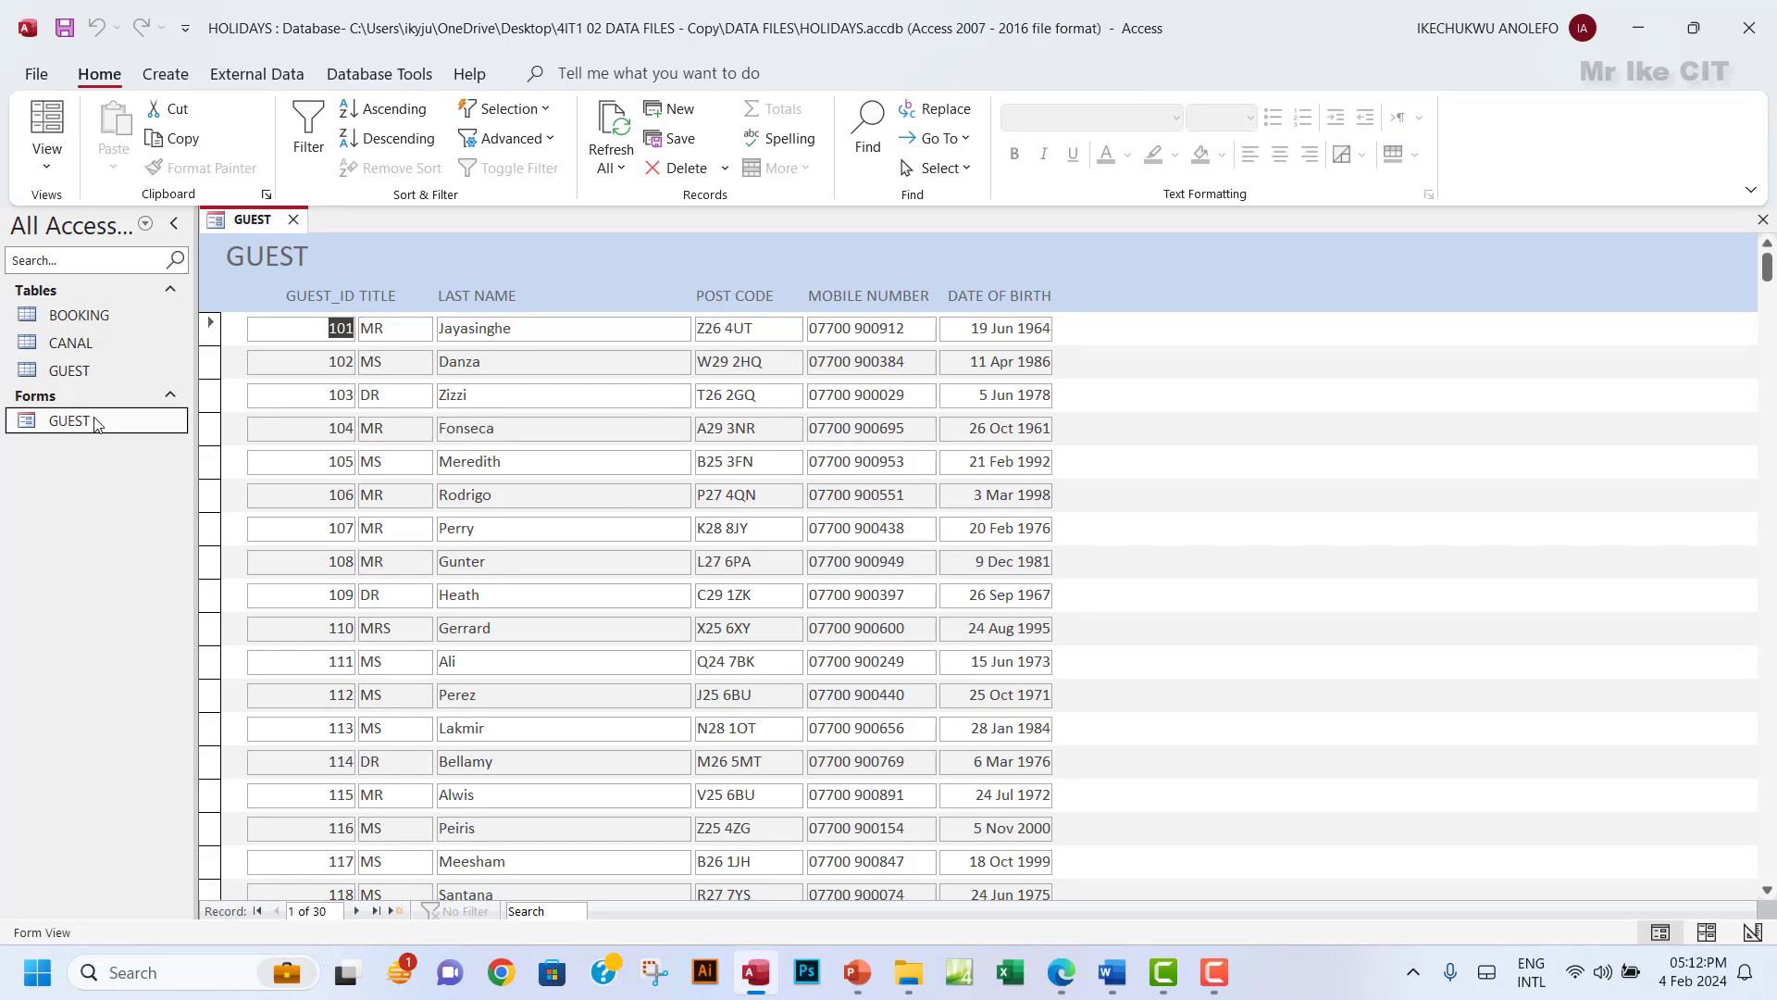
# Switch to the exam PDF in Edge, highlight "be set as tabular format" in yellow and select "the height set to 2cm".
pyautogui.click(1066, 990)
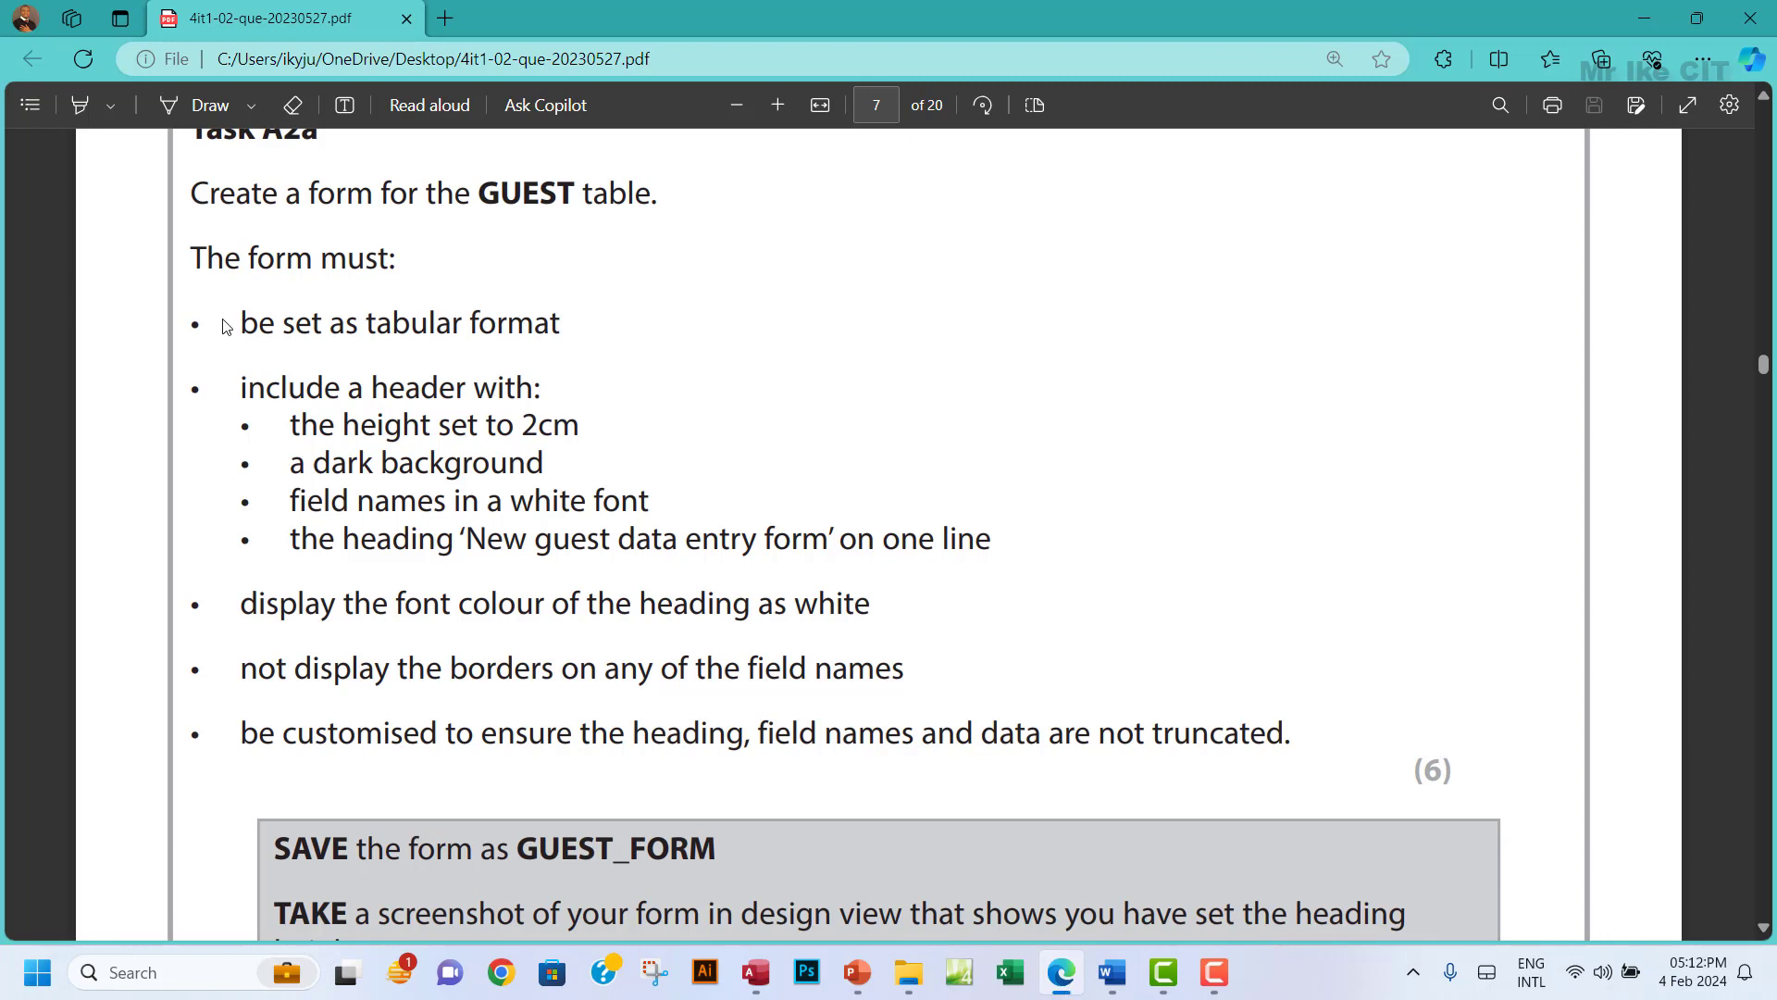
pyautogui.moveTo(243, 322); pyautogui.dragTo(562, 324)
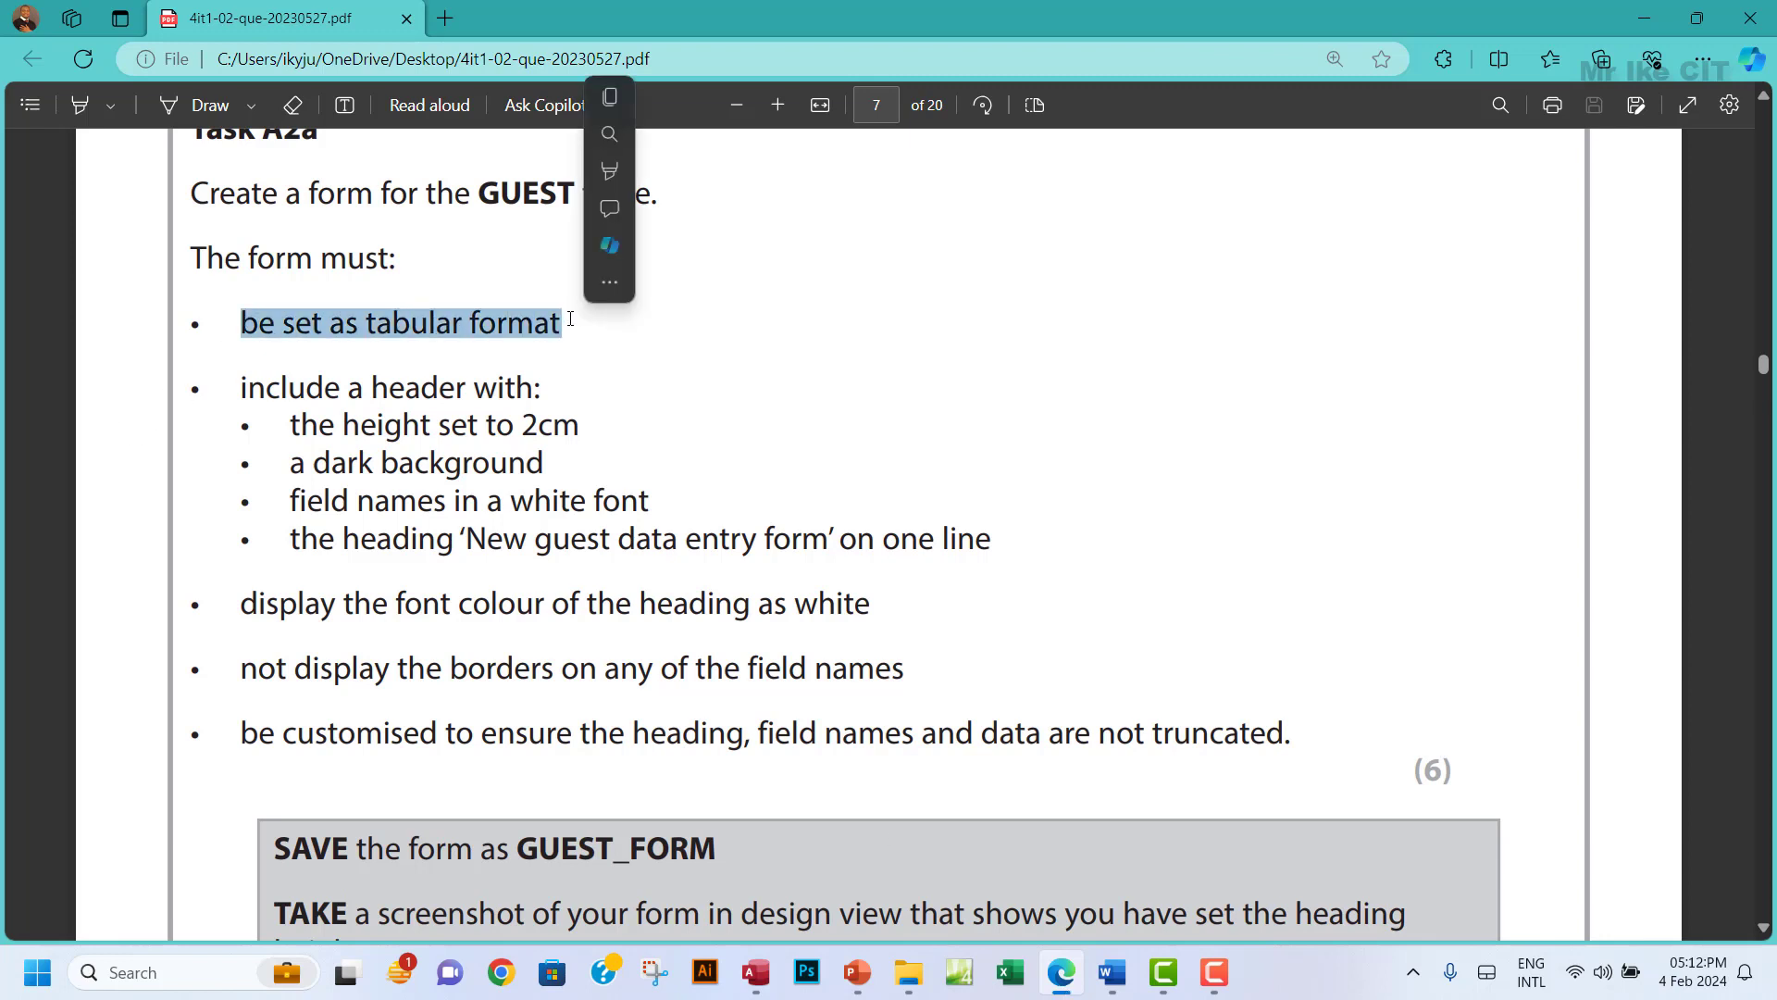
pyautogui.moveTo(638, 139)
pyautogui.moveTo(648, 170)
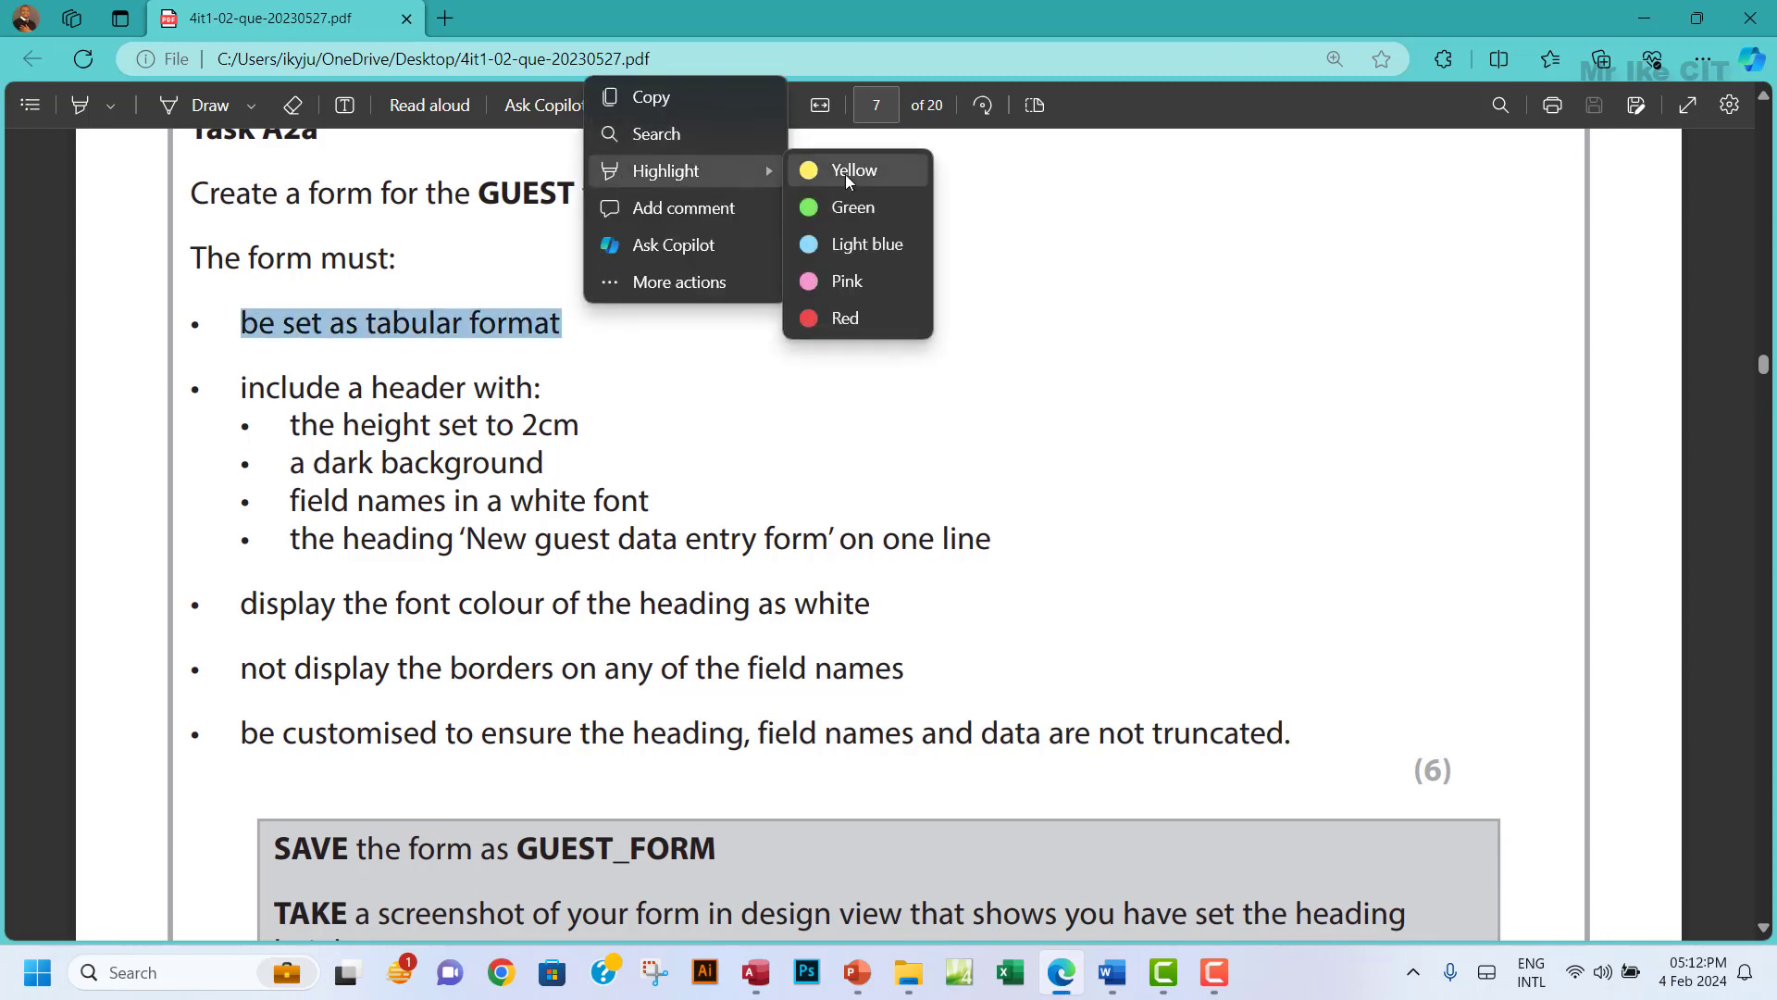
pyautogui.click(846, 169)
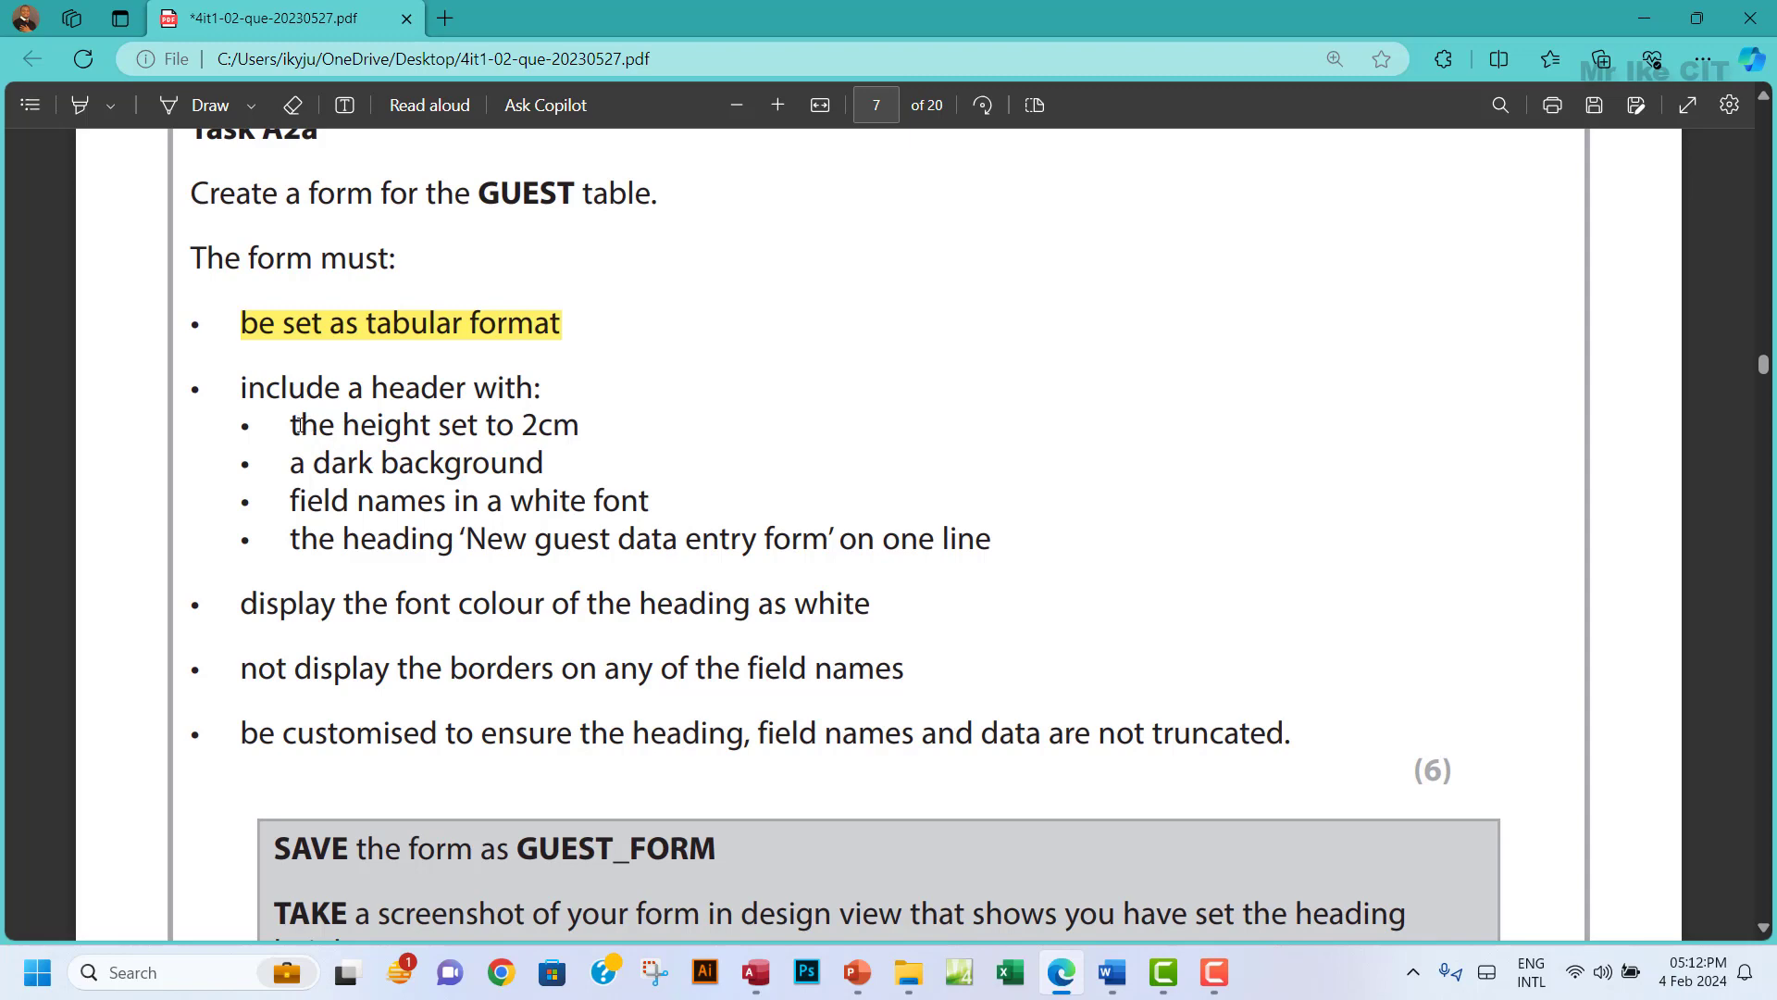
pyautogui.moveTo(299, 425); pyautogui.dragTo(567, 425)
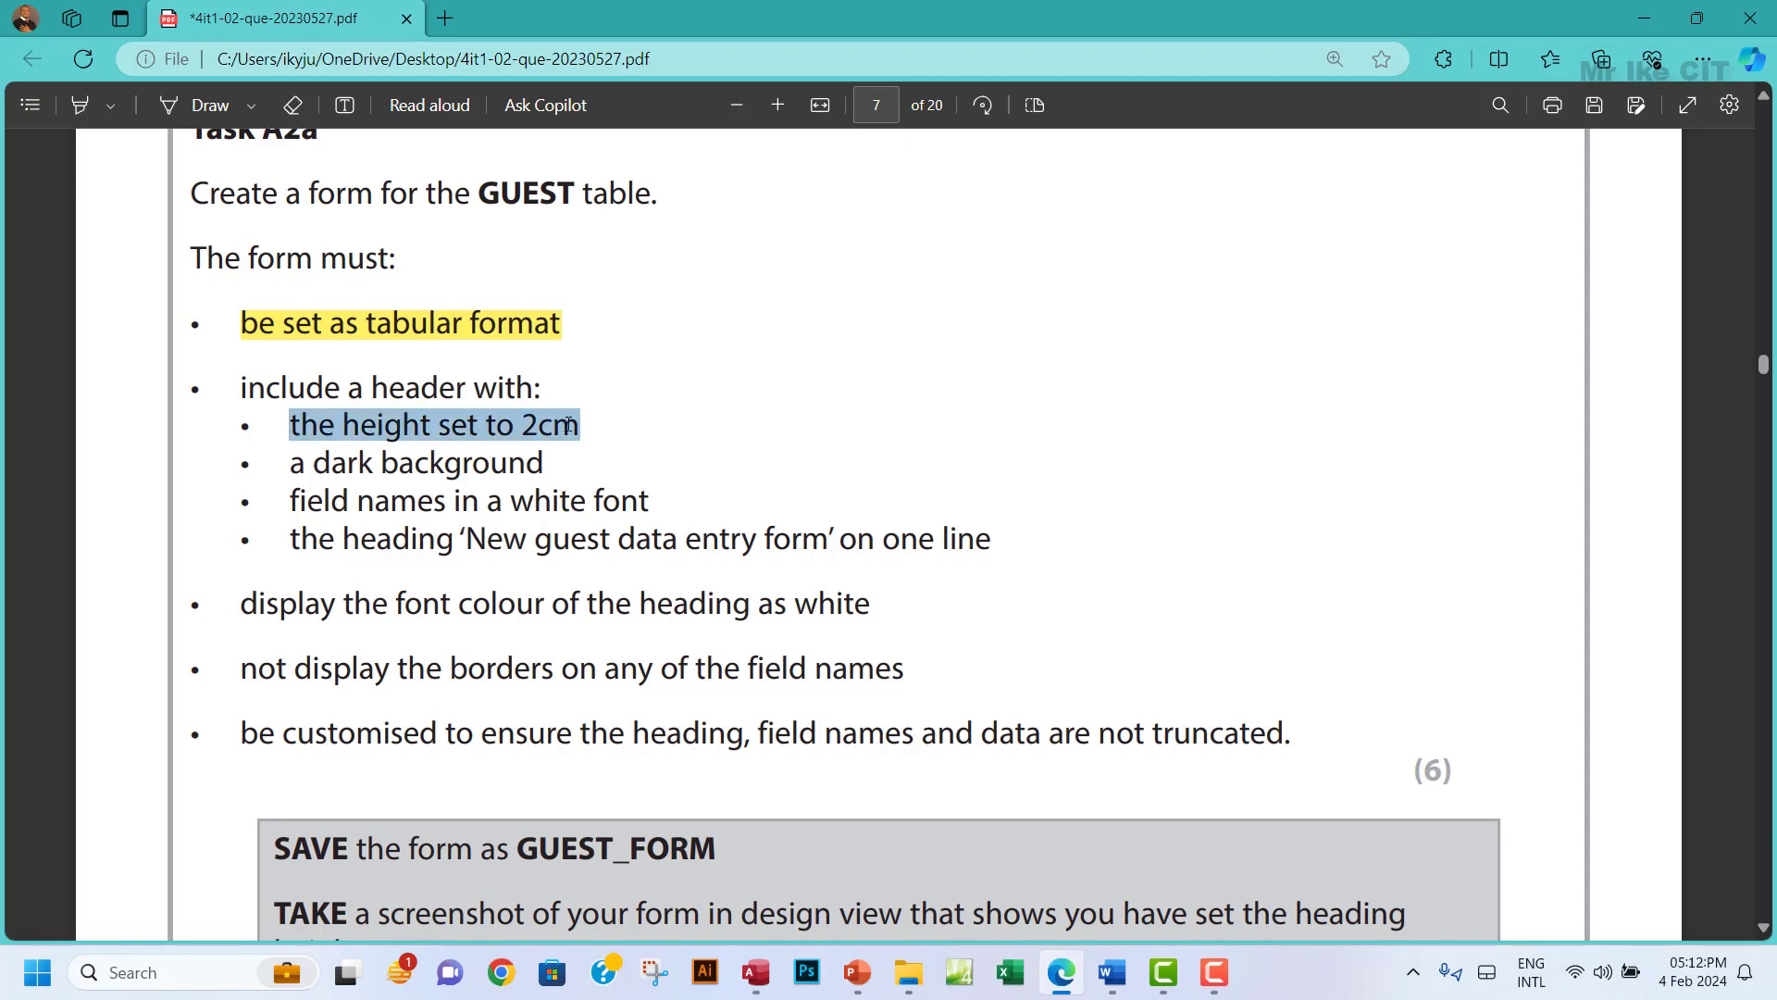
# Switch back to Access, show the GUEST form in Design View and set the form header's height to 2cm.
pyautogui.click(755, 973)
pyautogui.click(46, 159)
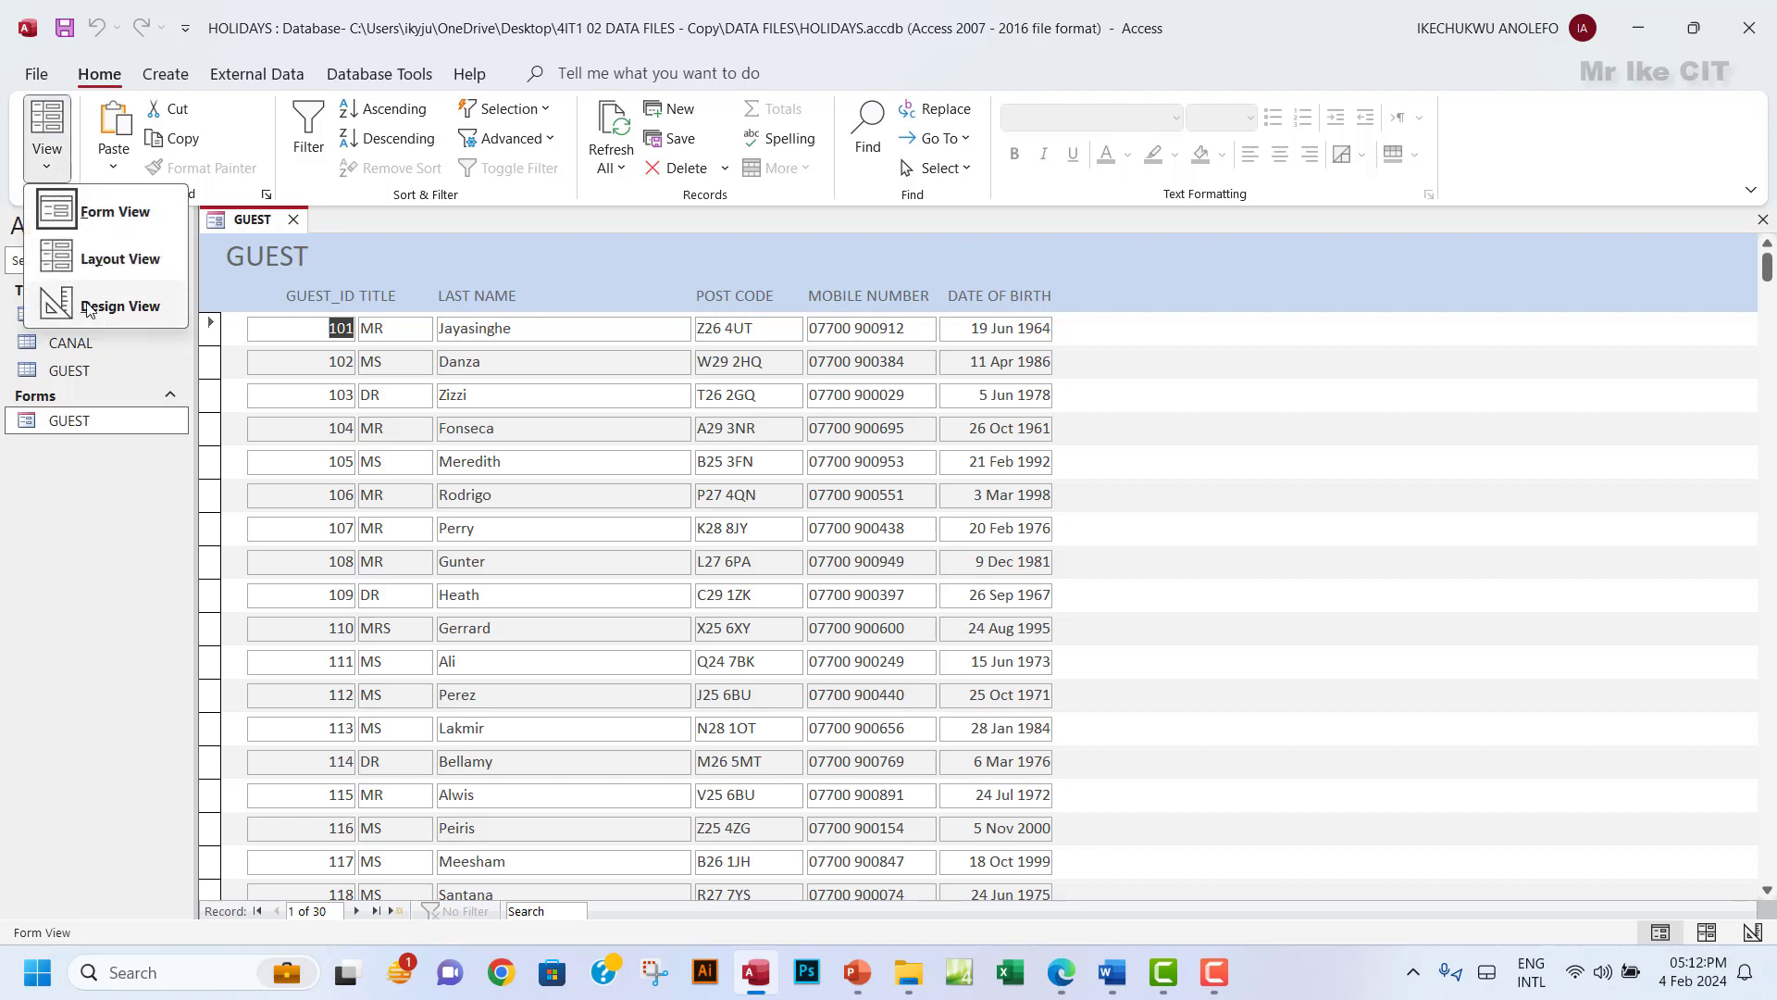
pyautogui.click(139, 304)
pyautogui.click(491, 318)
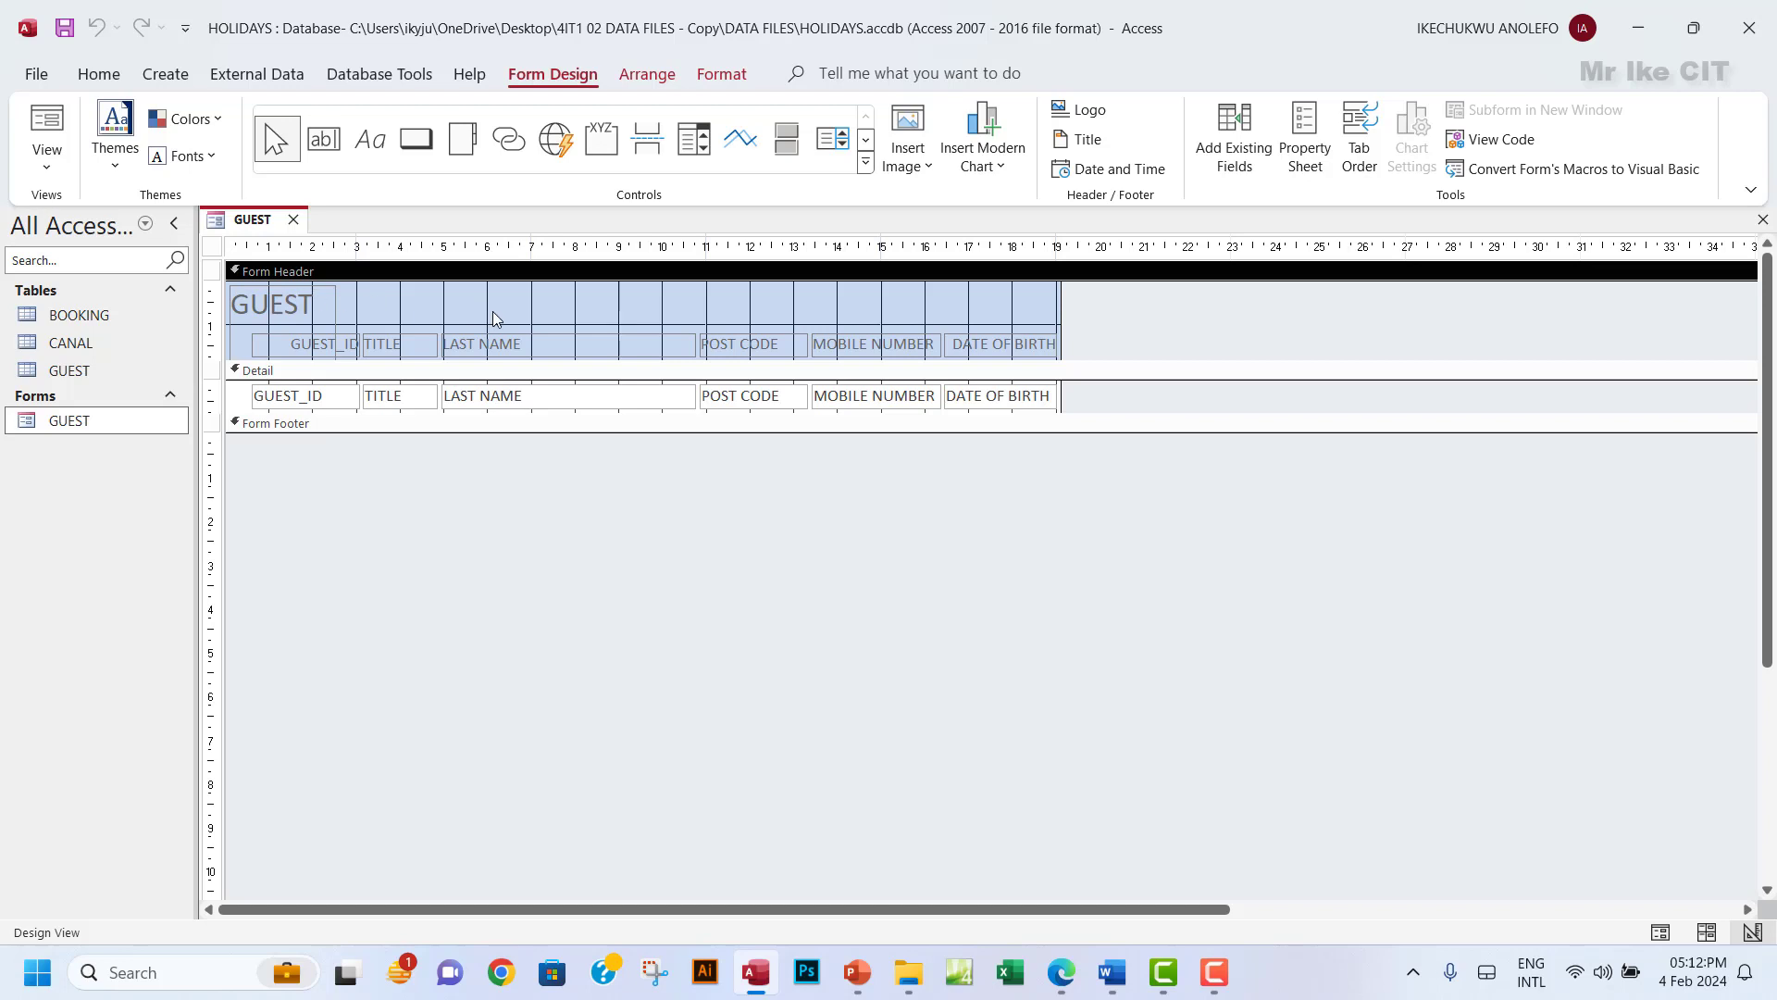
pyautogui.click(1305, 139)
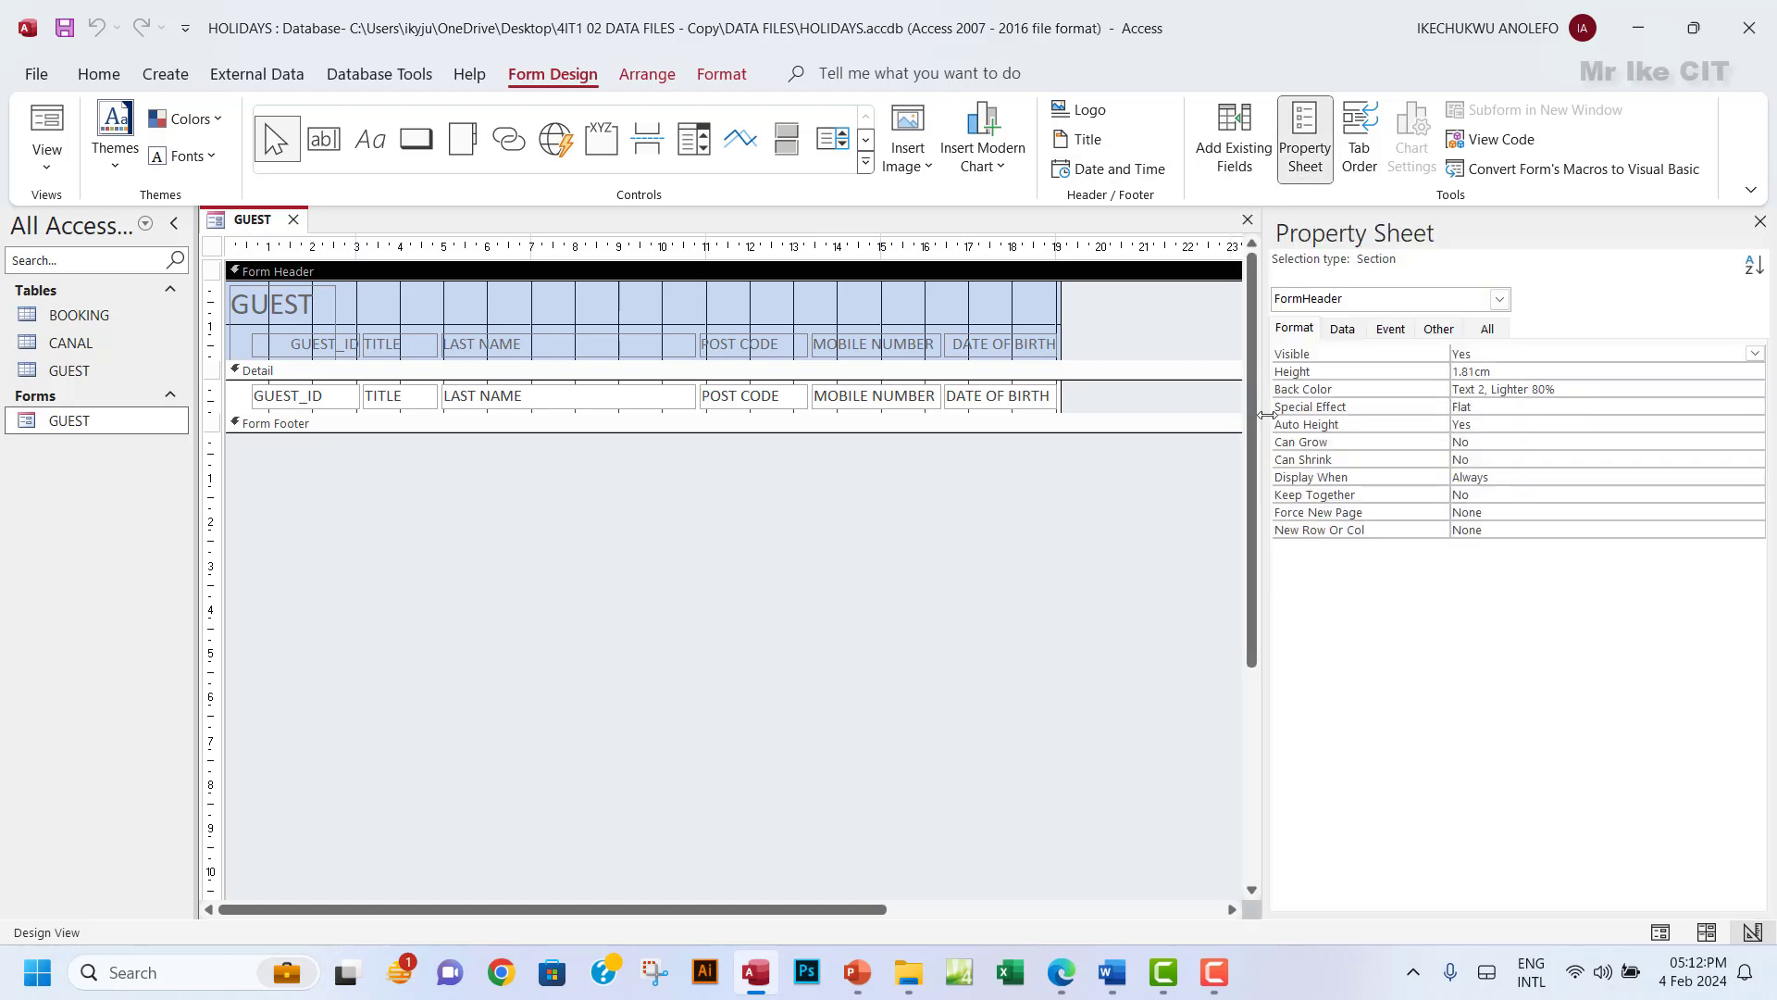
pyautogui.click(1491, 372)
pyautogui.moveTo(1493, 372); pyautogui.dragTo(1451, 372)
pyautogui.write('2cm')
pyautogui.press('Return')
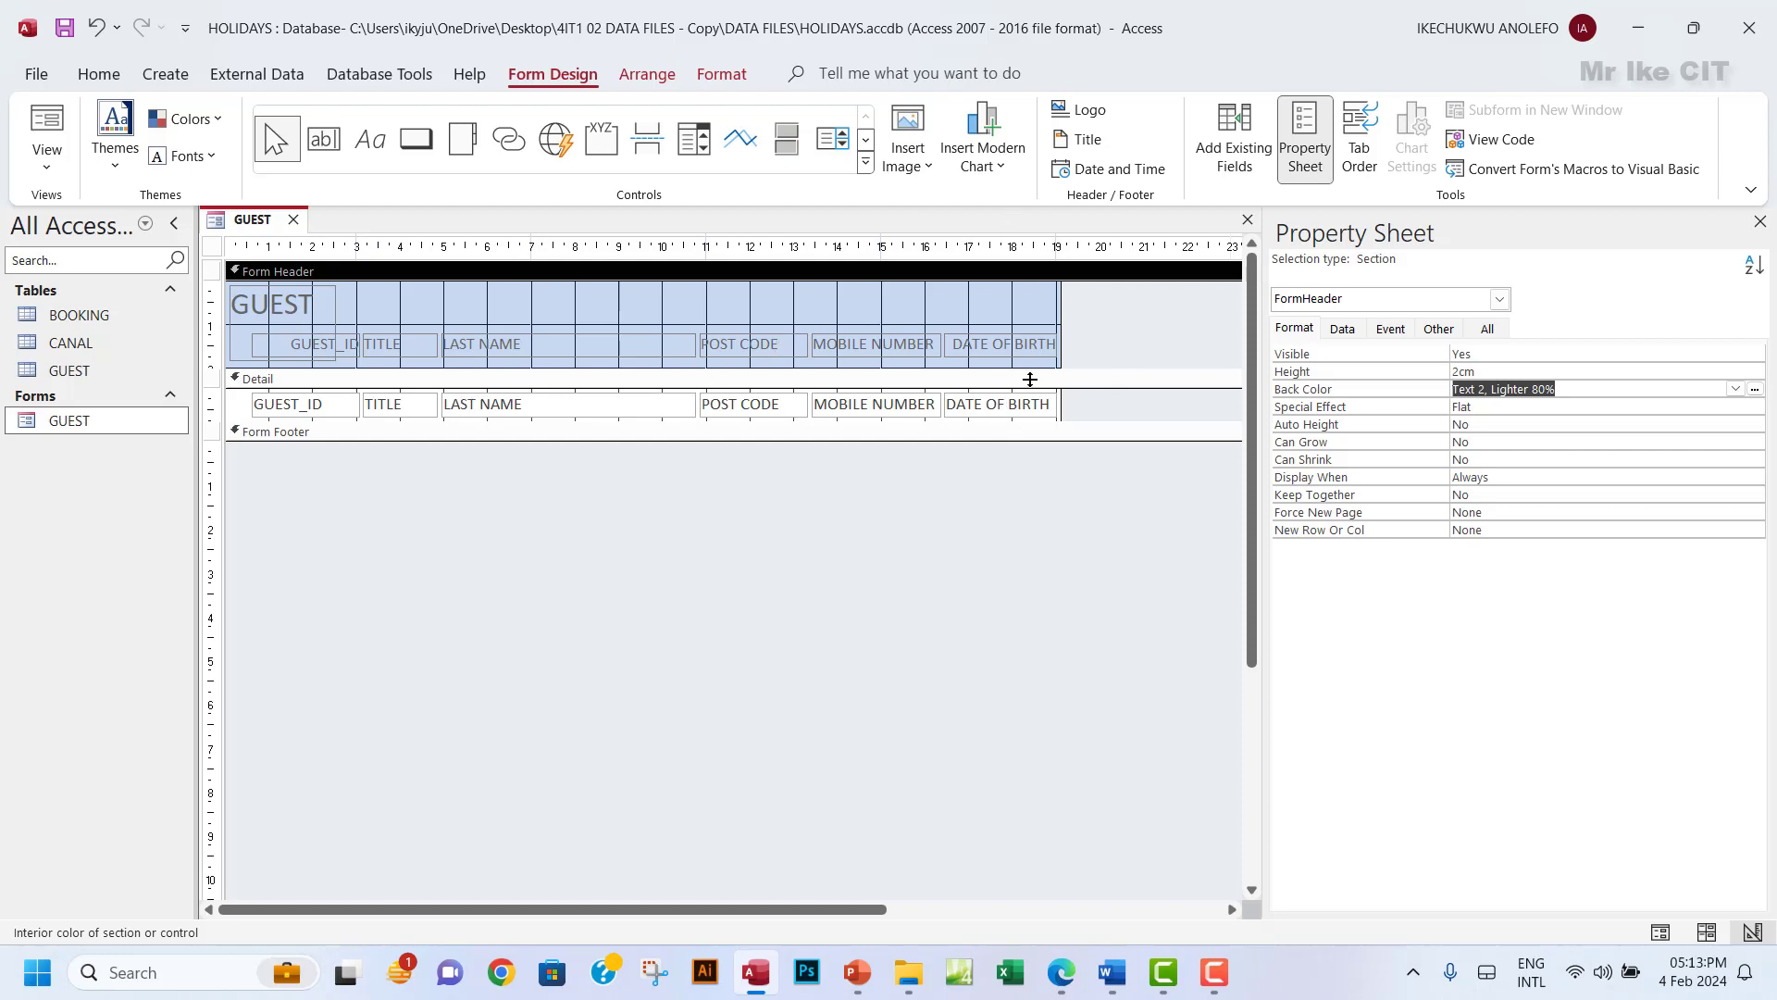
# Switch to the exam PDF in Edge and highlight "the height set to 2cm" in yellow.
pyautogui.click(1061, 972)
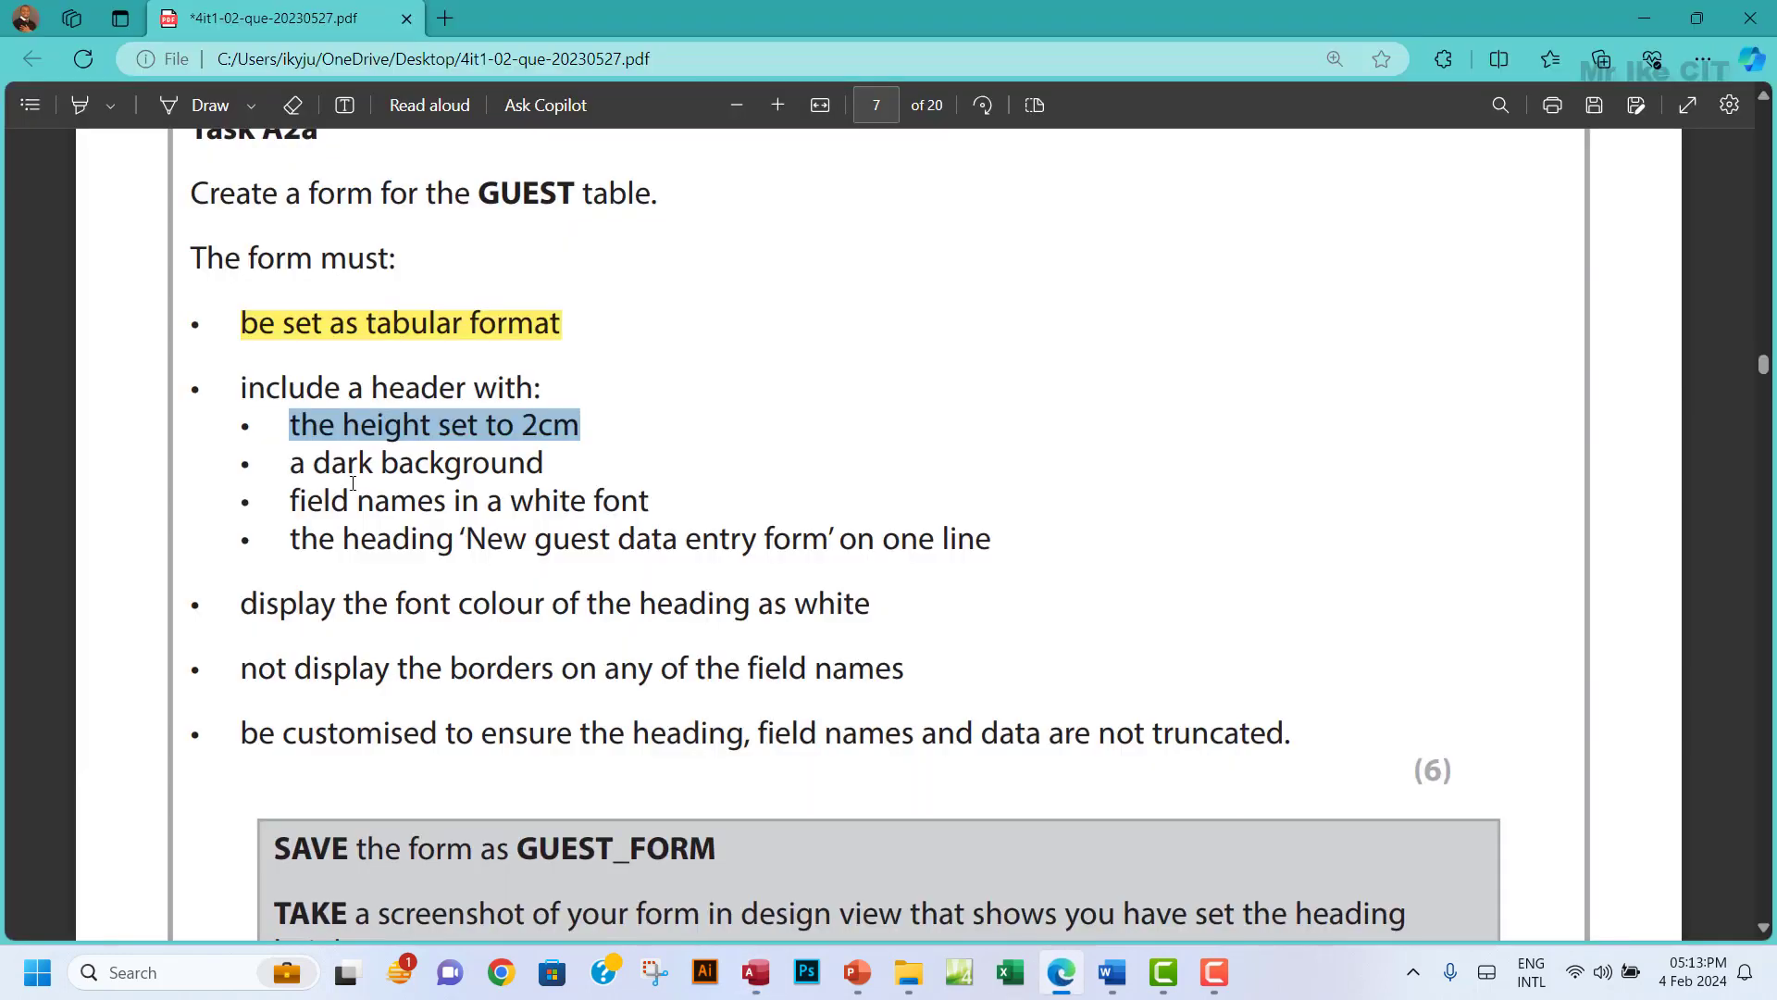
pyautogui.rightClick(408, 429)
pyautogui.moveTo(570, 454)
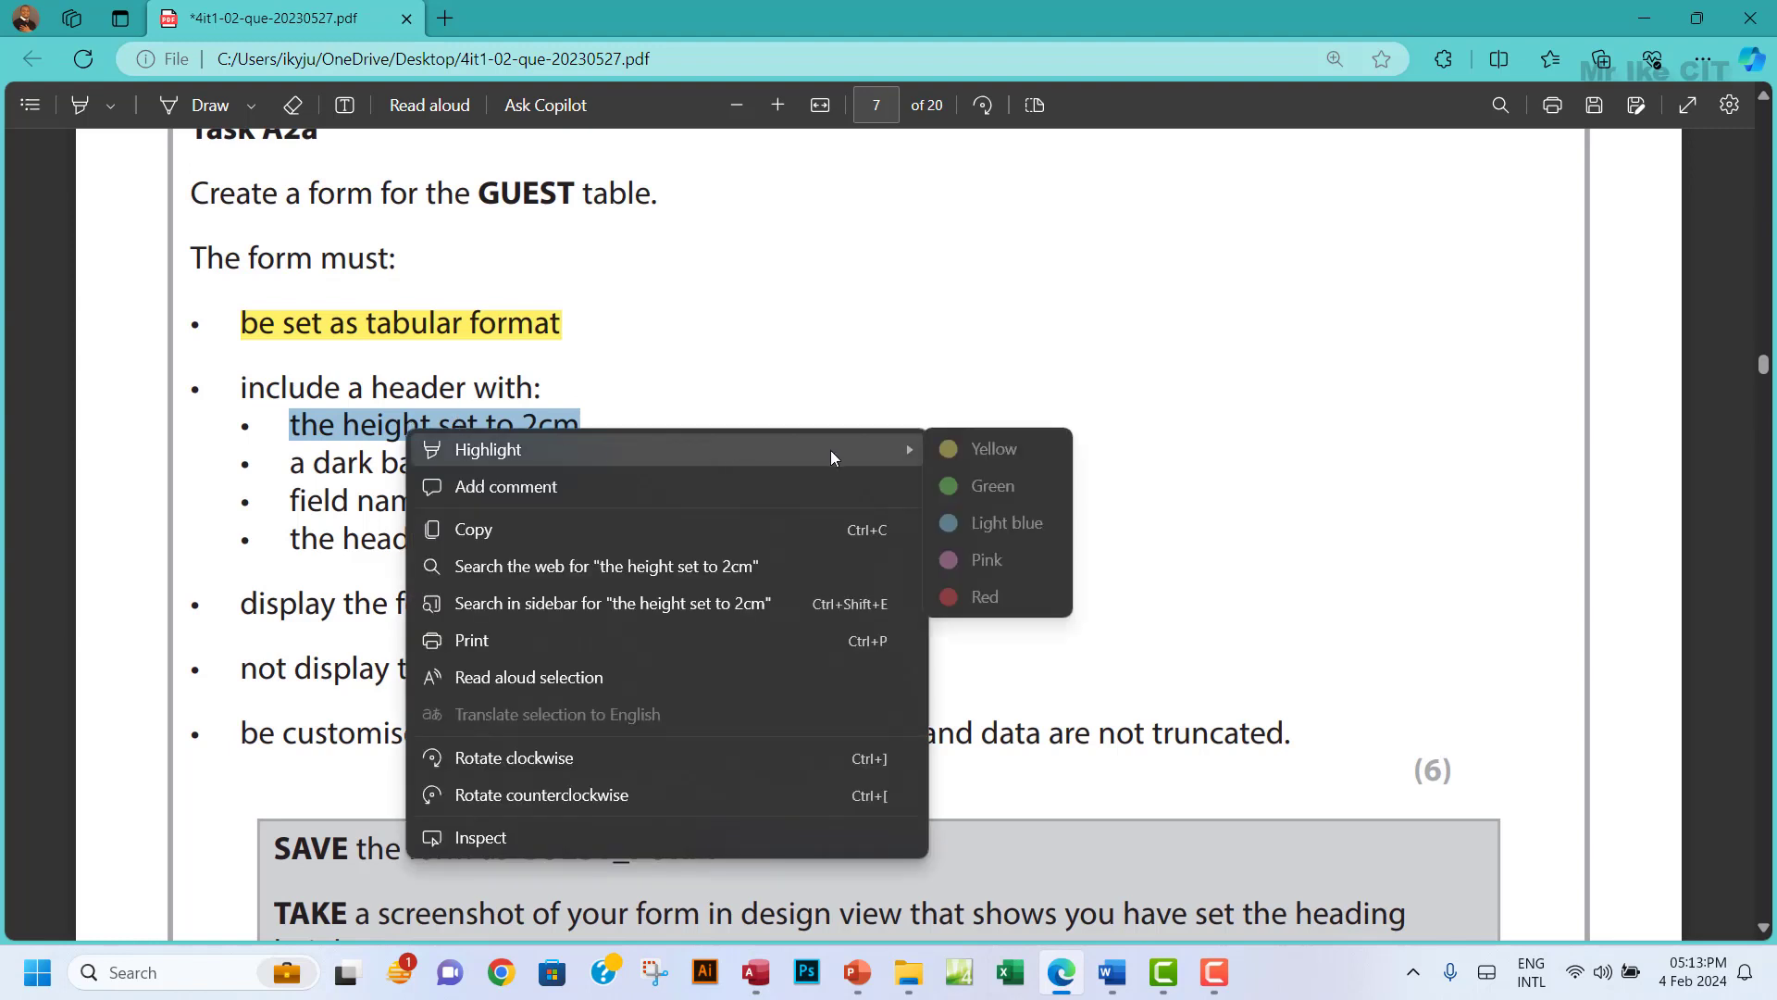
pyautogui.click(963, 463)
pyautogui.scroll(-2, 285, 354)
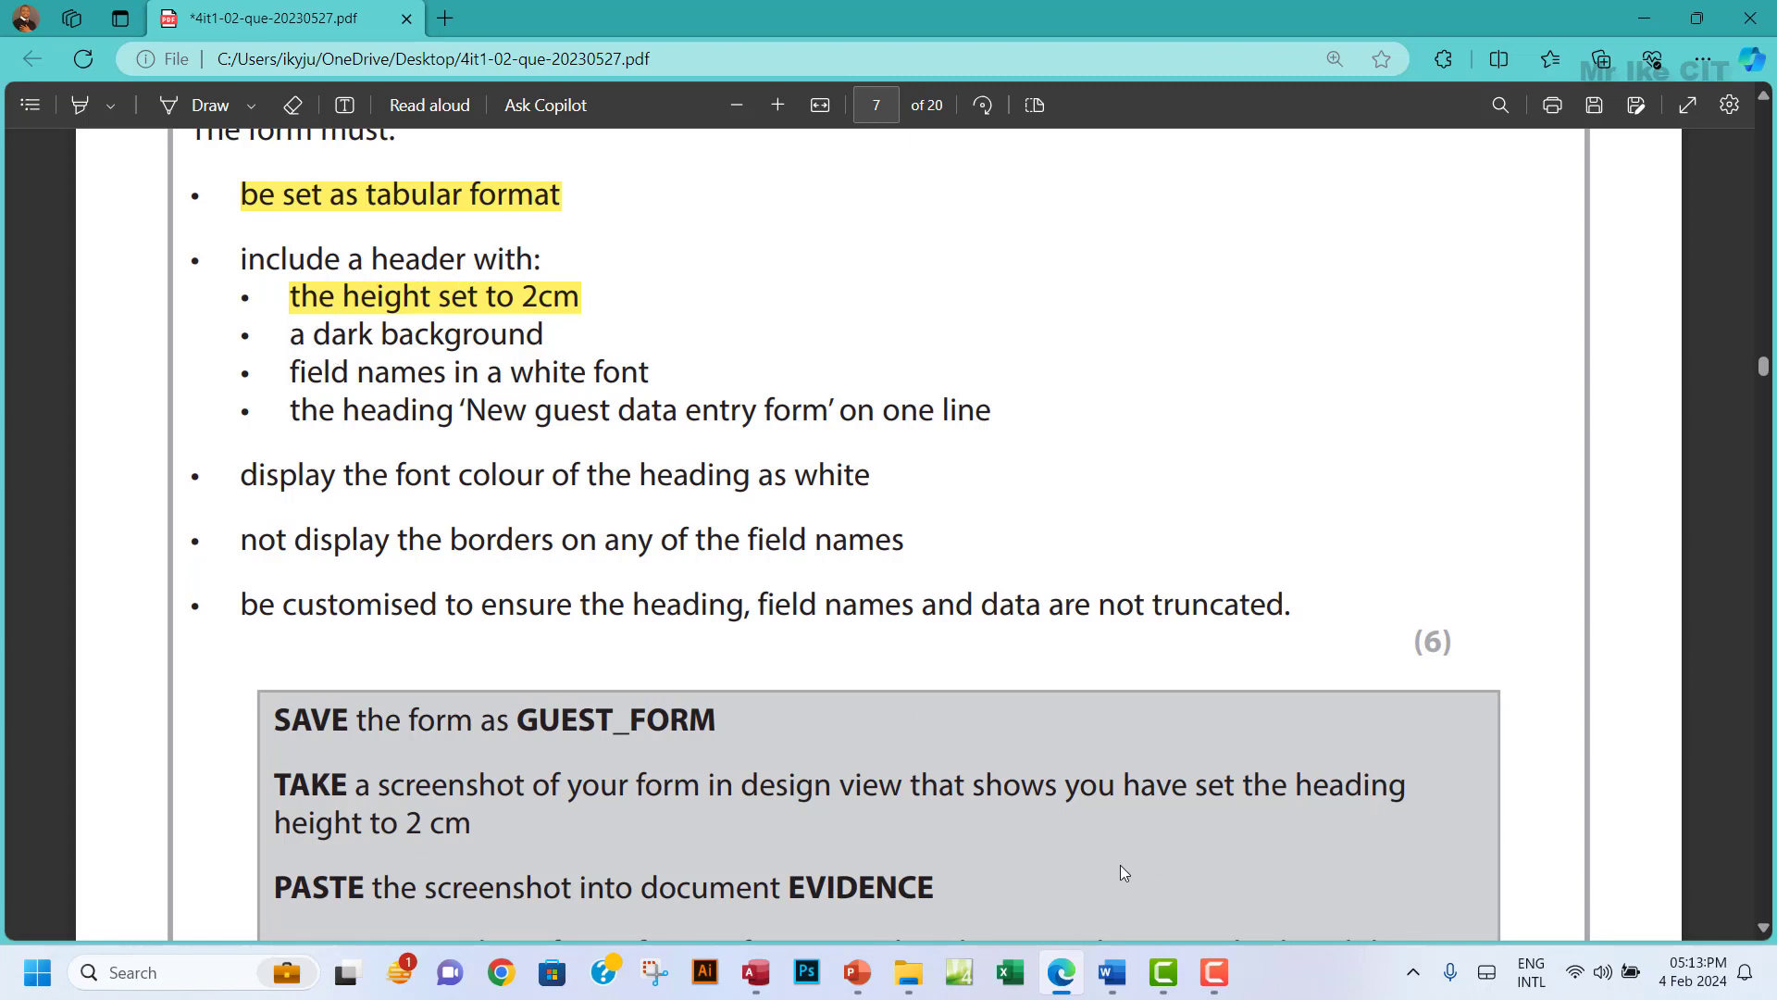
# Switch to Access, try Text 1, Lighter 50% as the form header's back color, and settle on Text 2, Darker 25%.
pyautogui.click(756, 972)
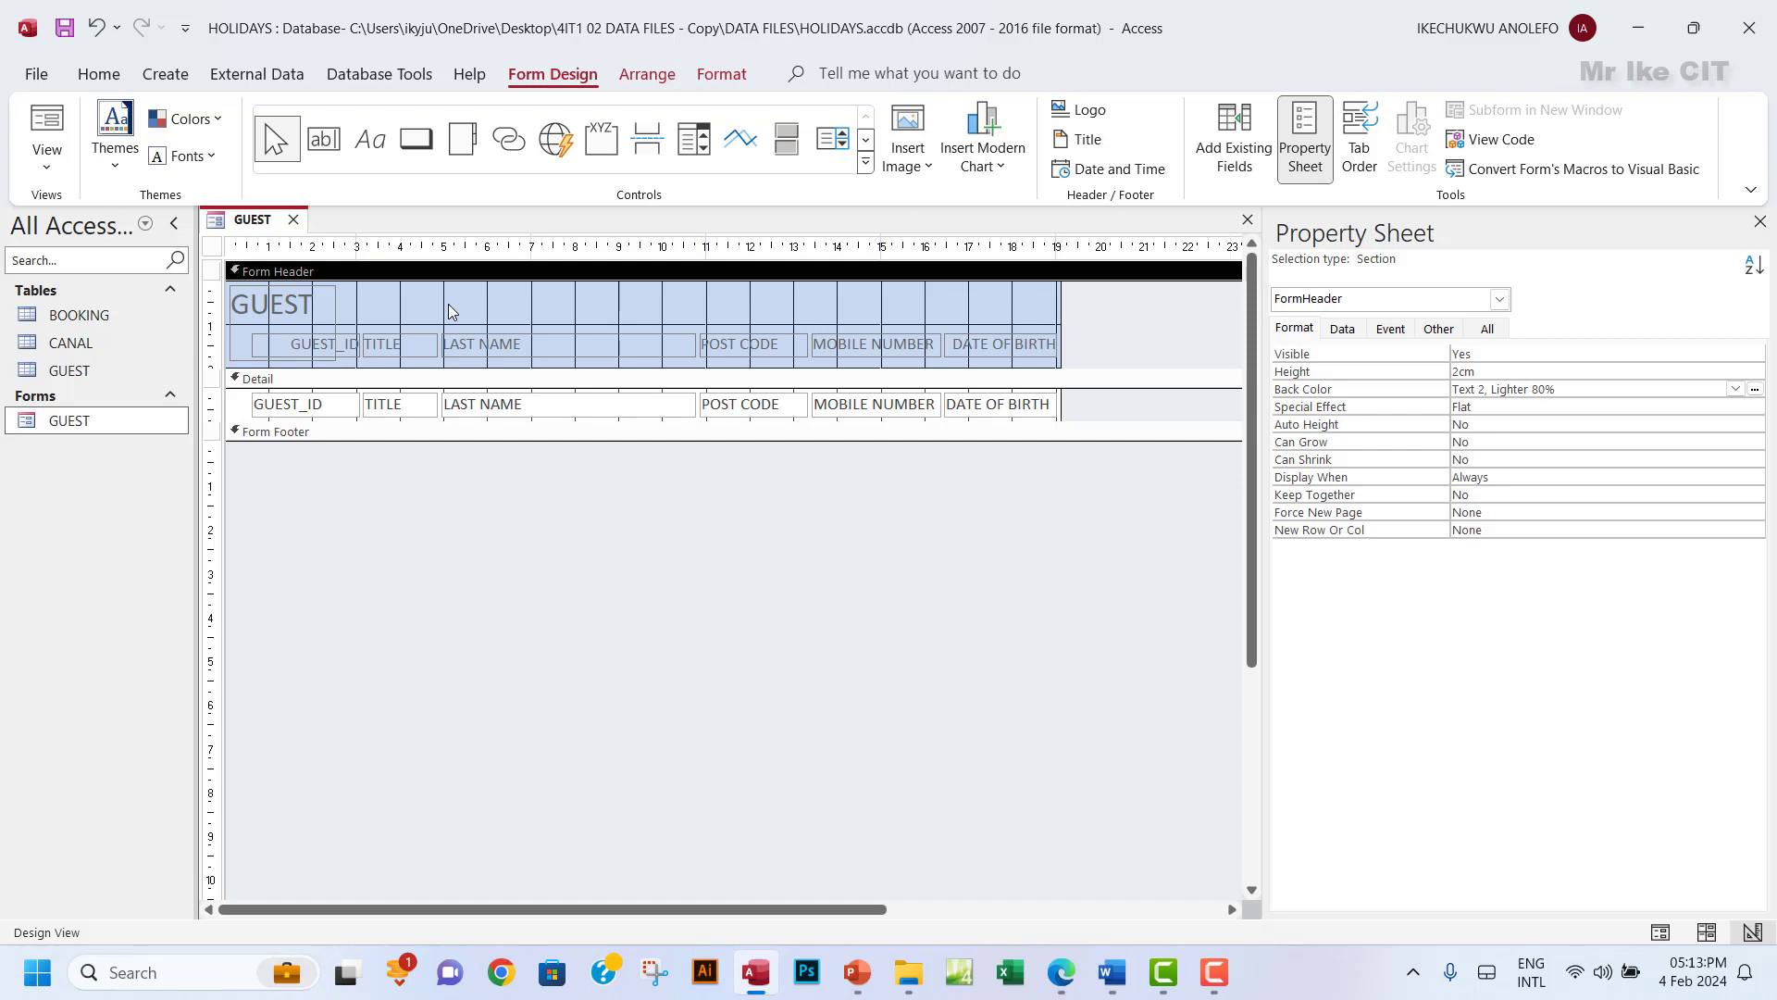
pyautogui.click(1486, 329)
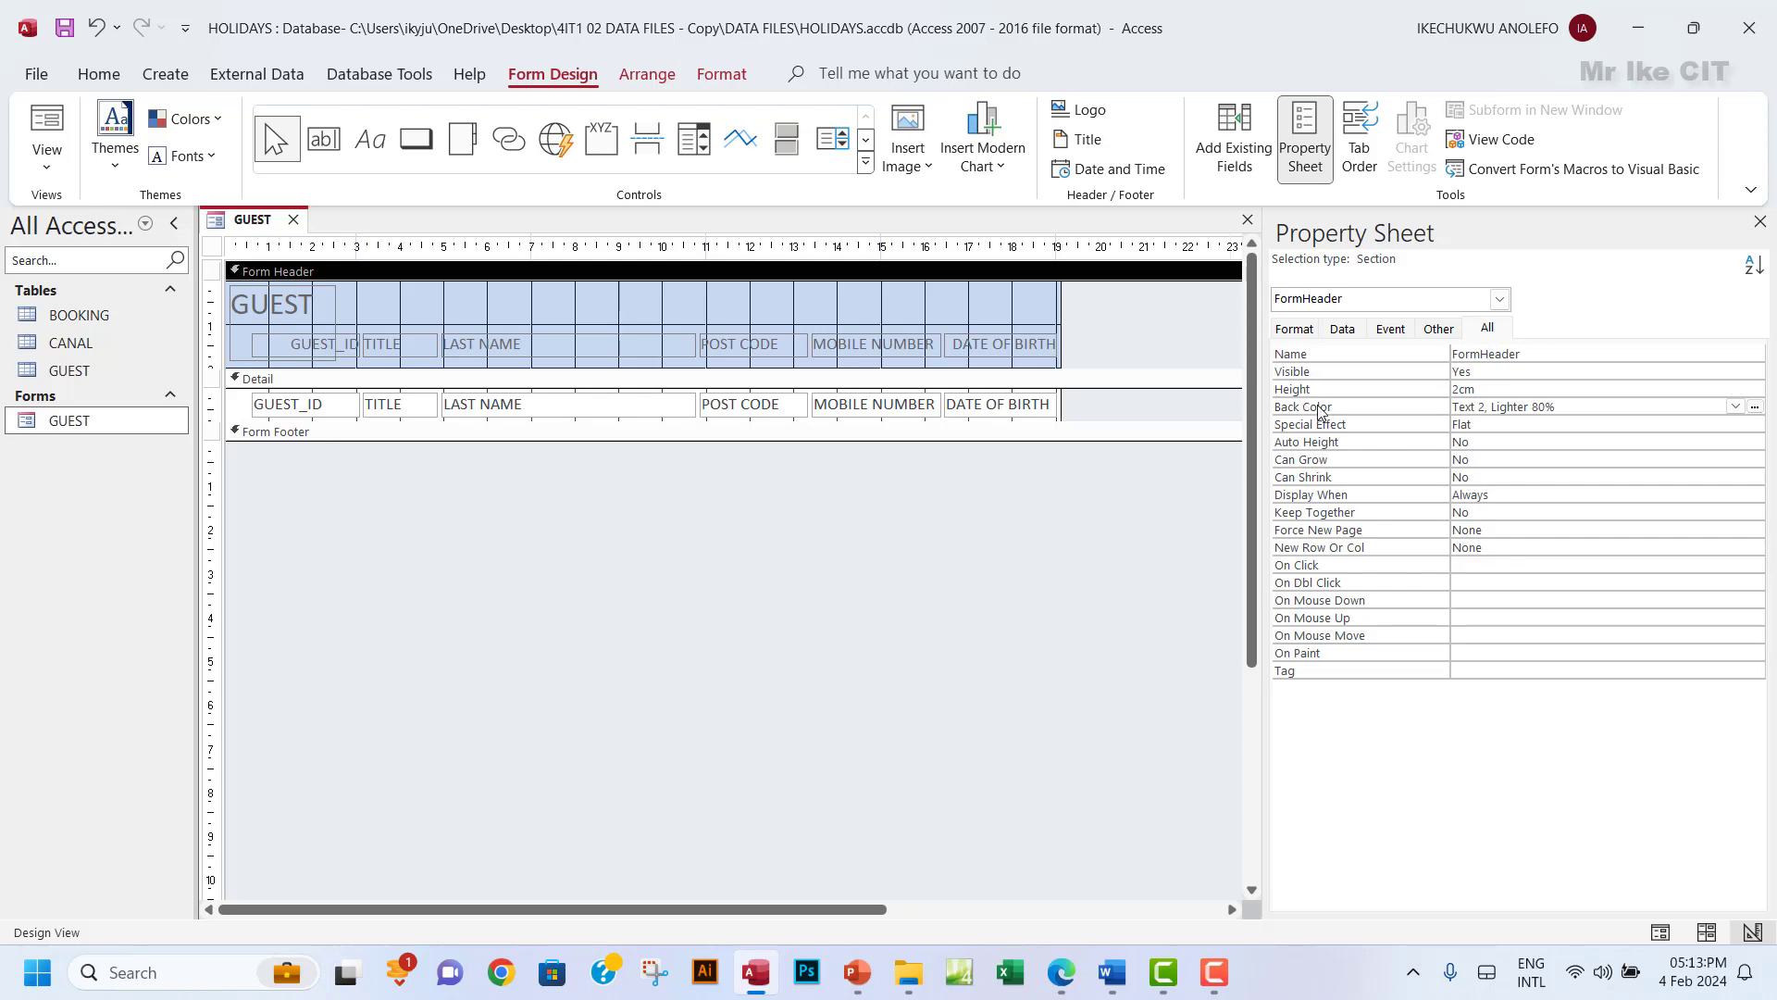
pyautogui.click(1735, 407)
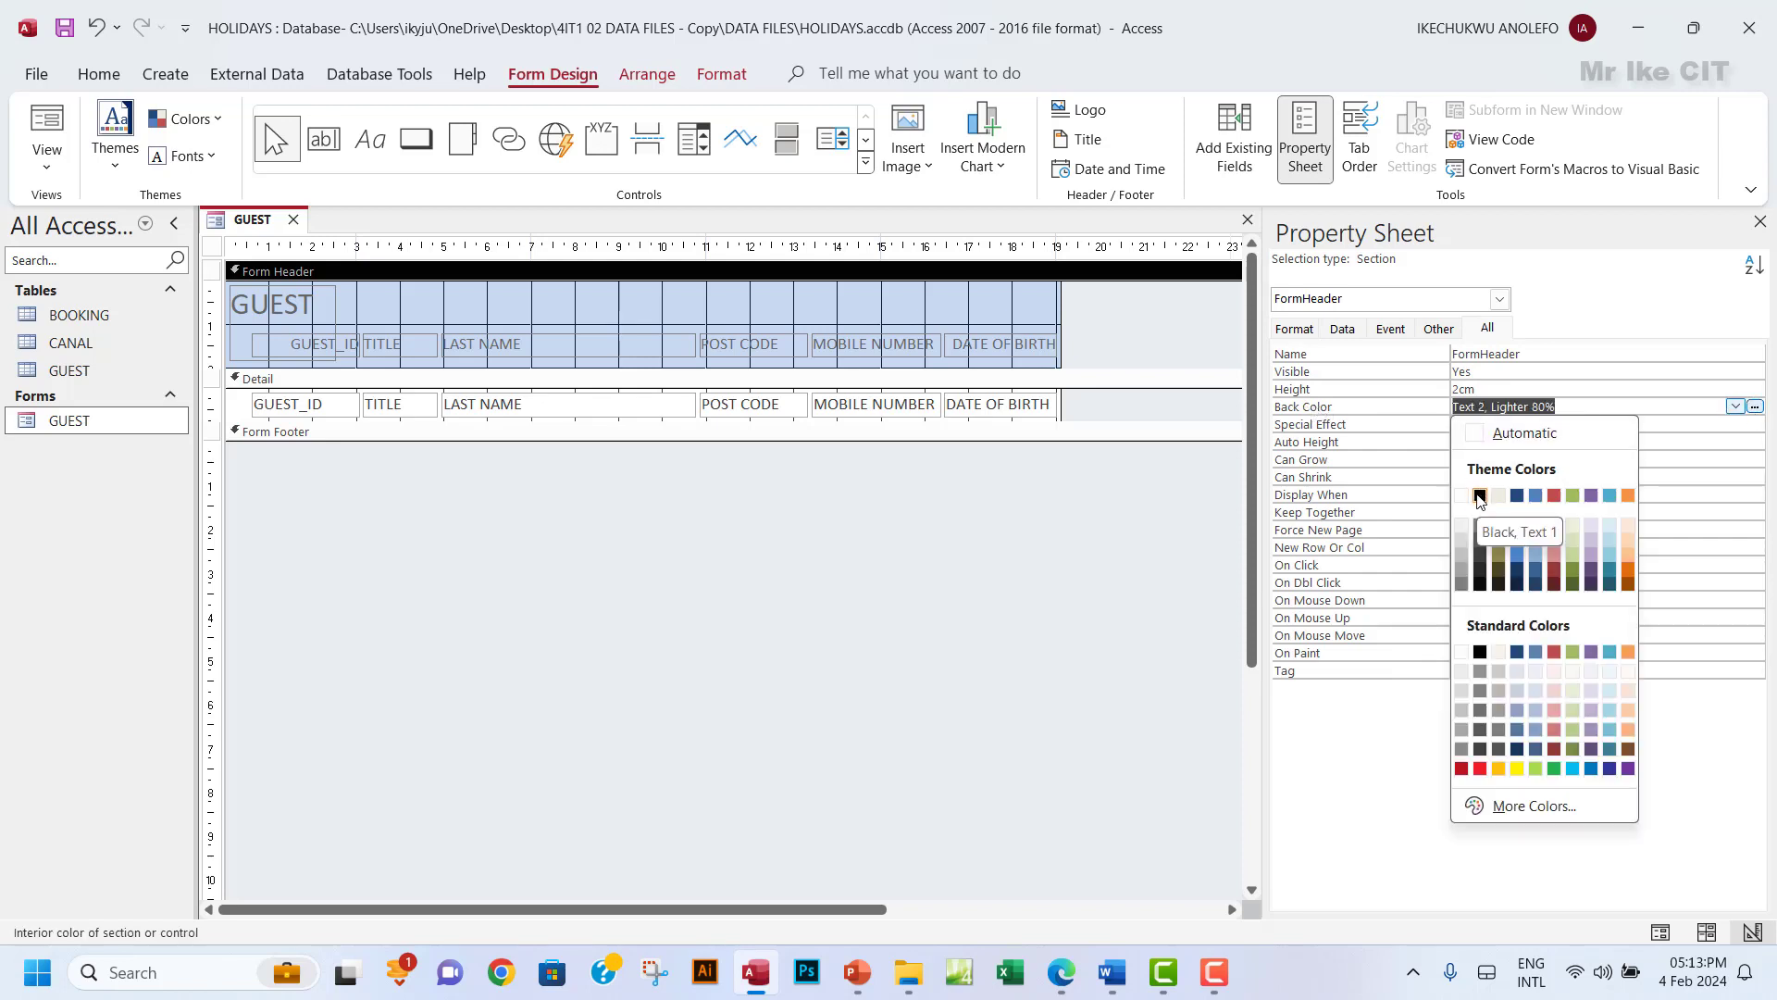
pyautogui.click(1071, 987)
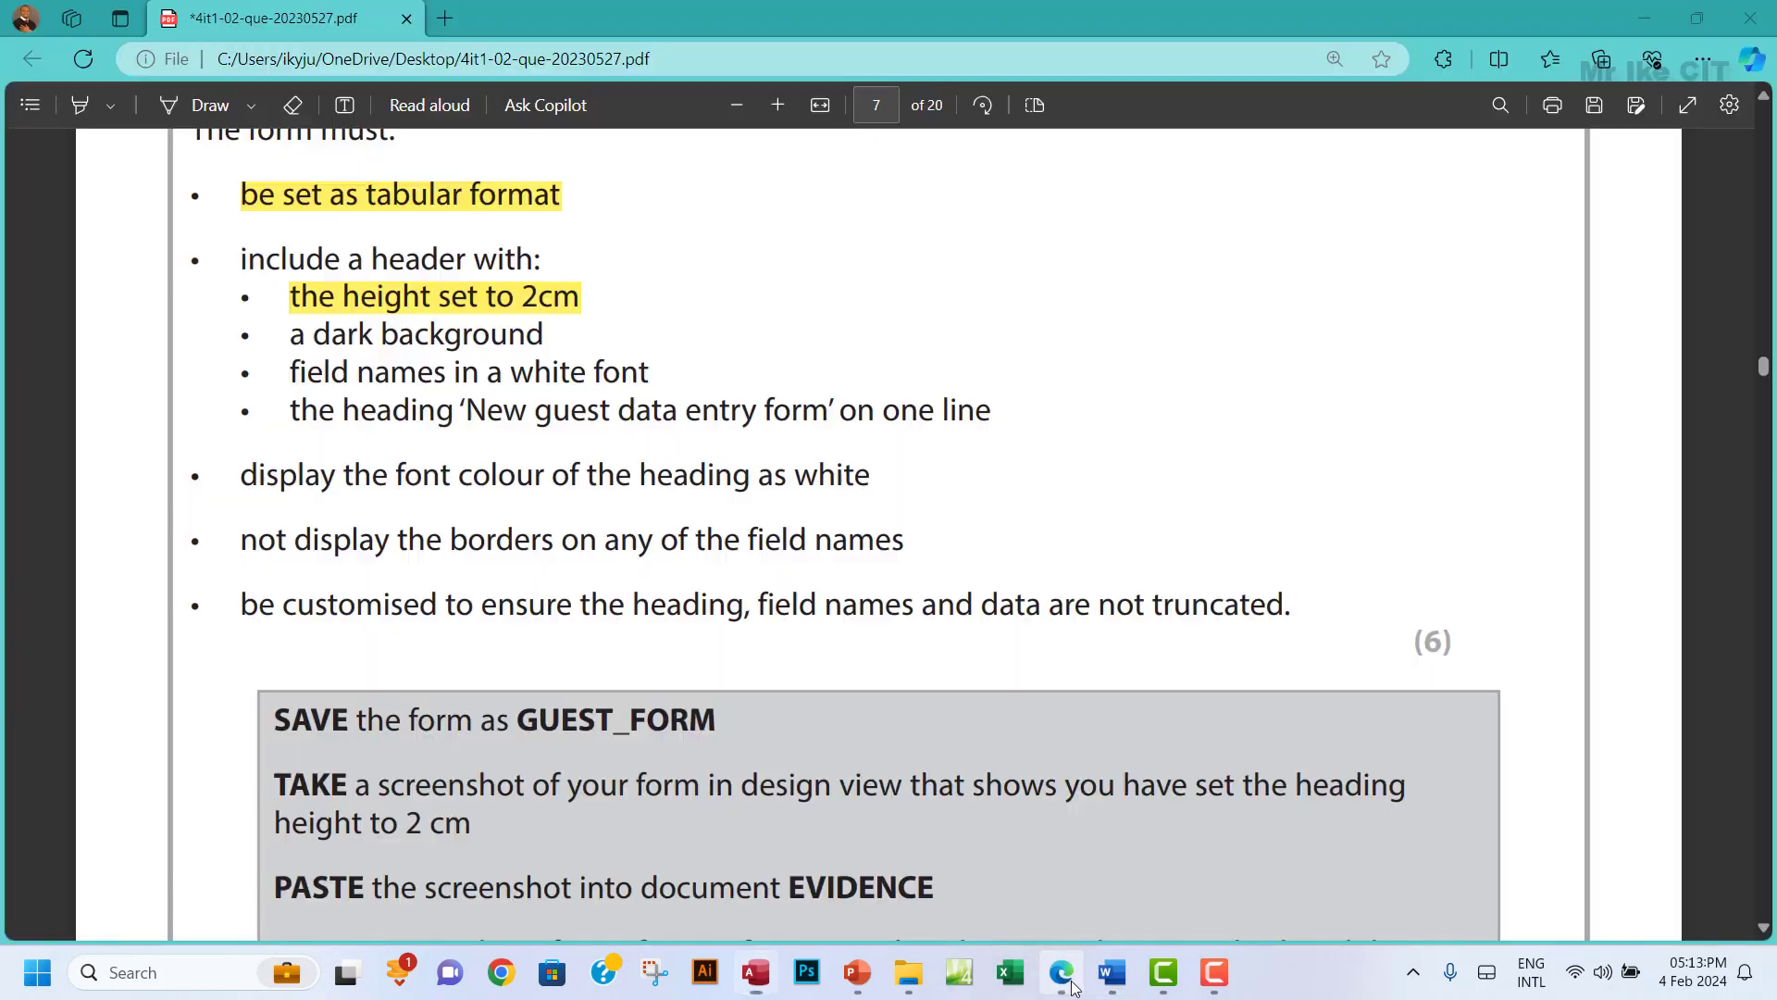
pyautogui.click(1072, 987)
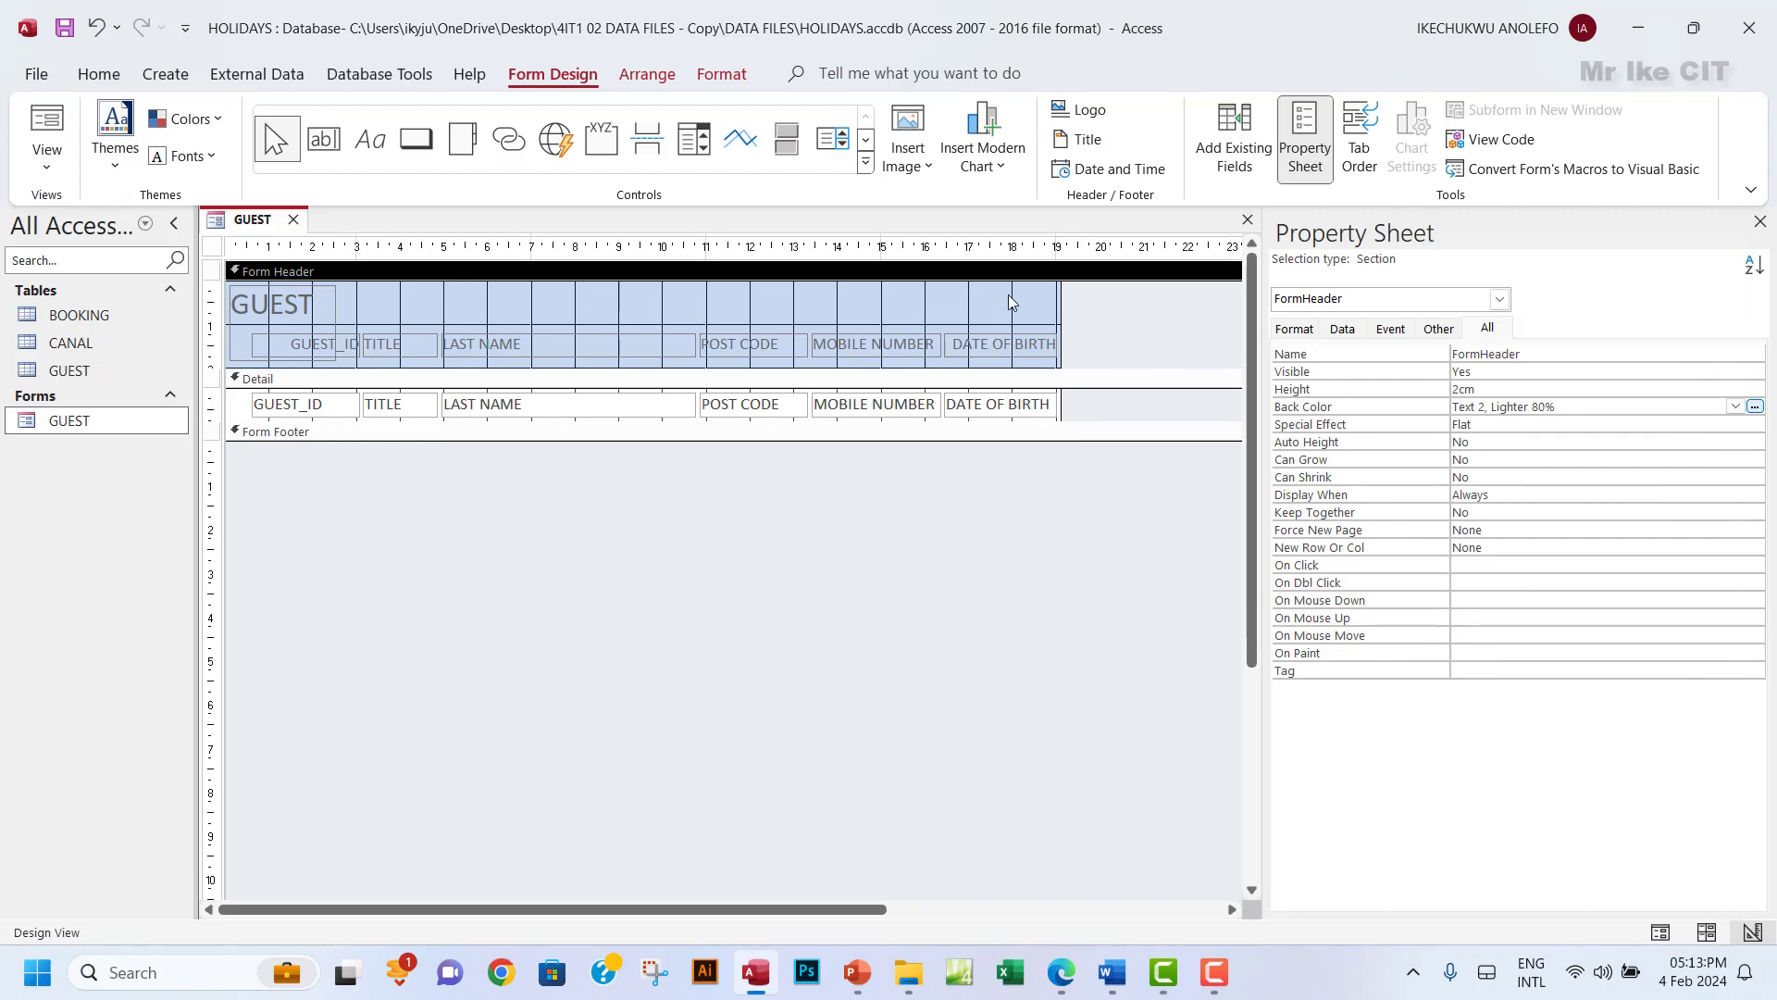
pyautogui.click(1735, 406)
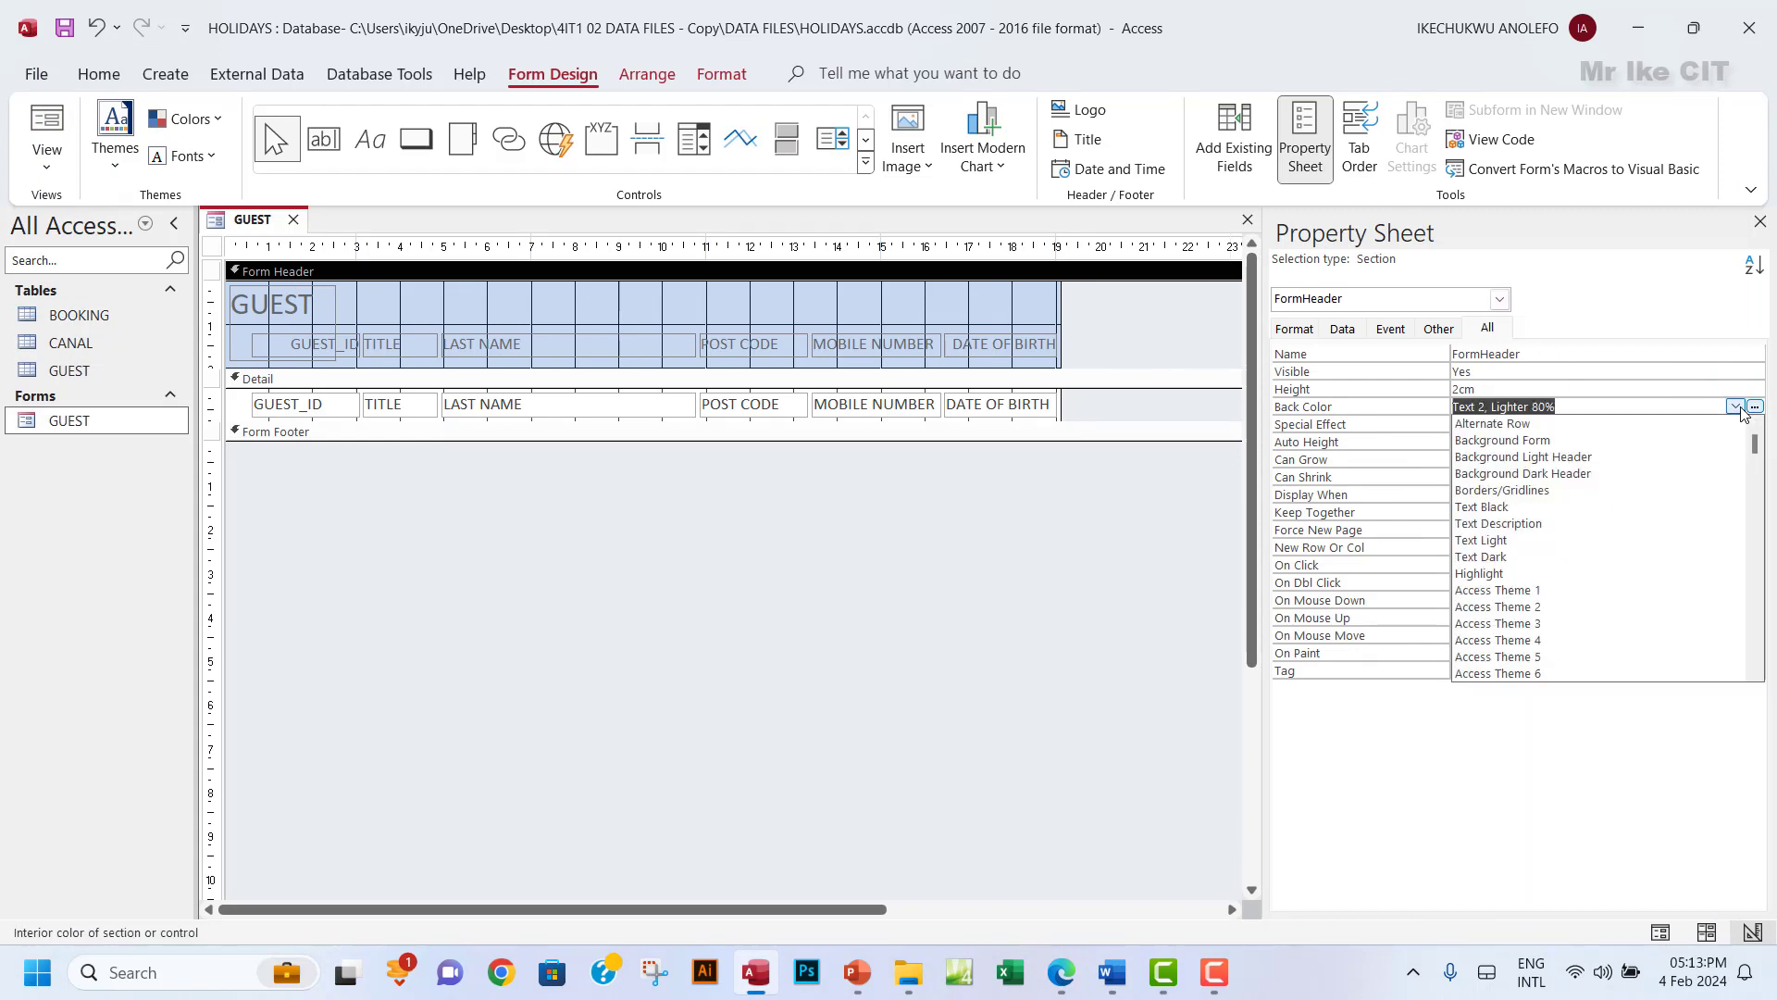
pyautogui.click(1755, 407)
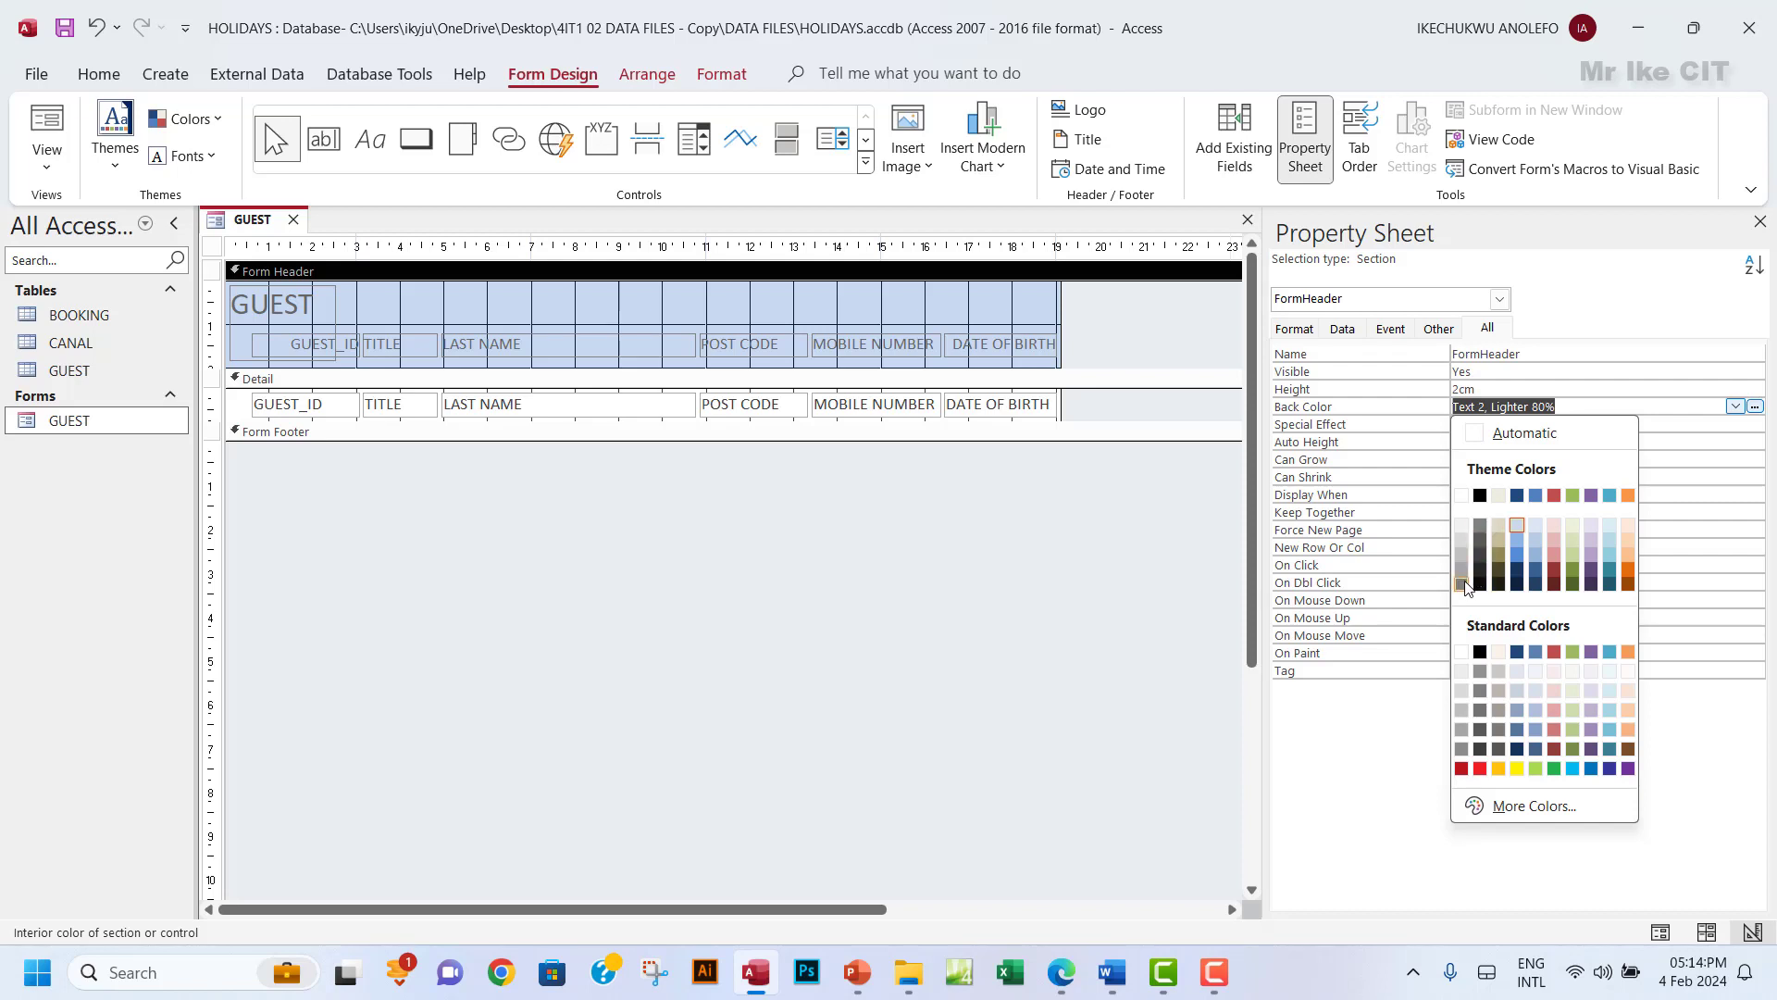
pyautogui.click(1480, 526)
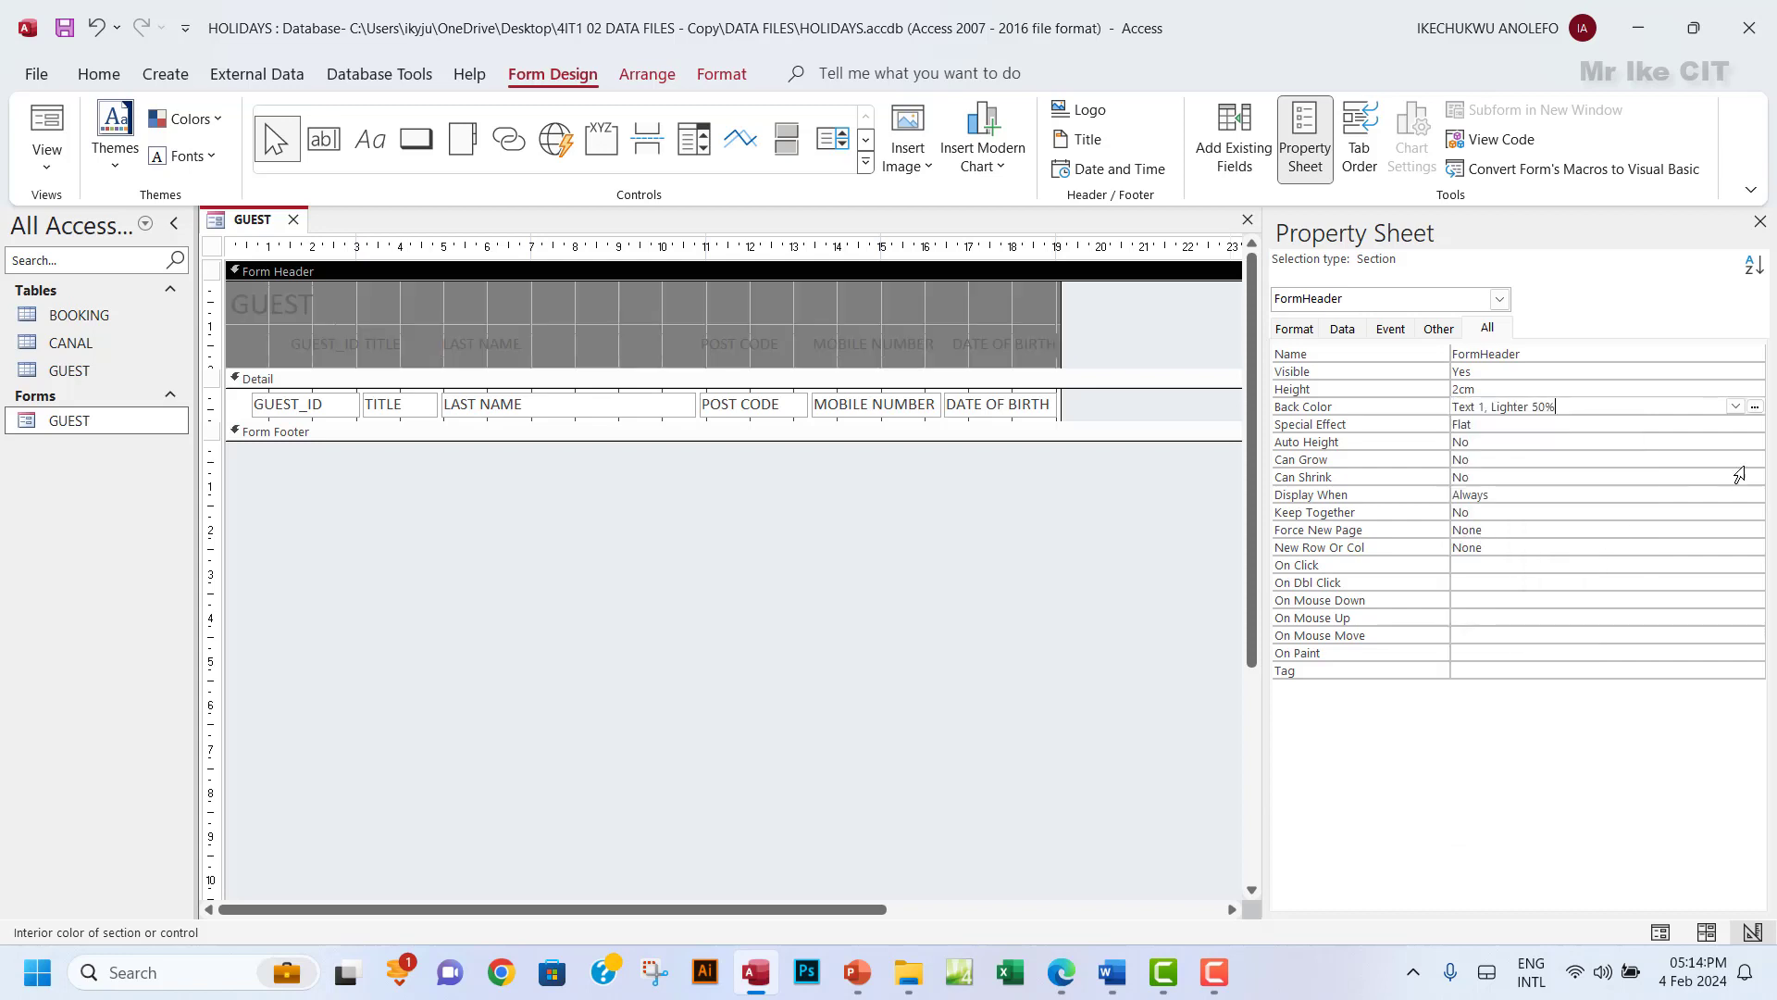
pyautogui.click(1757, 411)
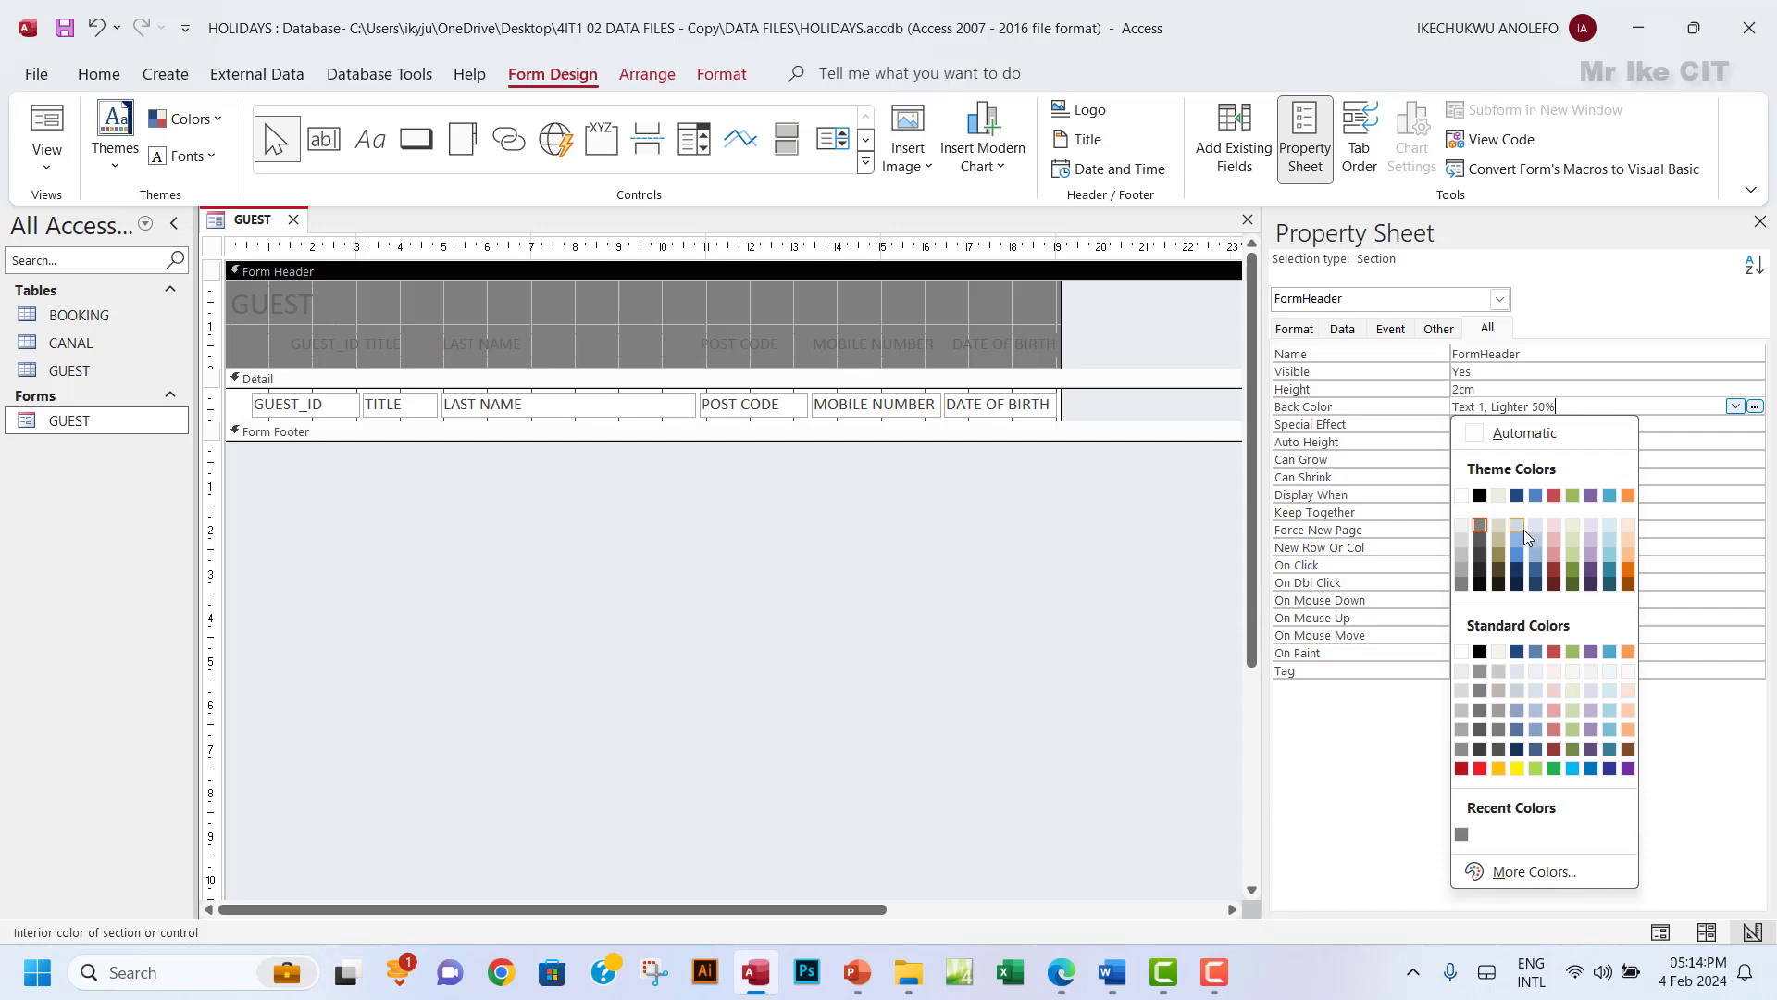
pyautogui.click(1517, 567)
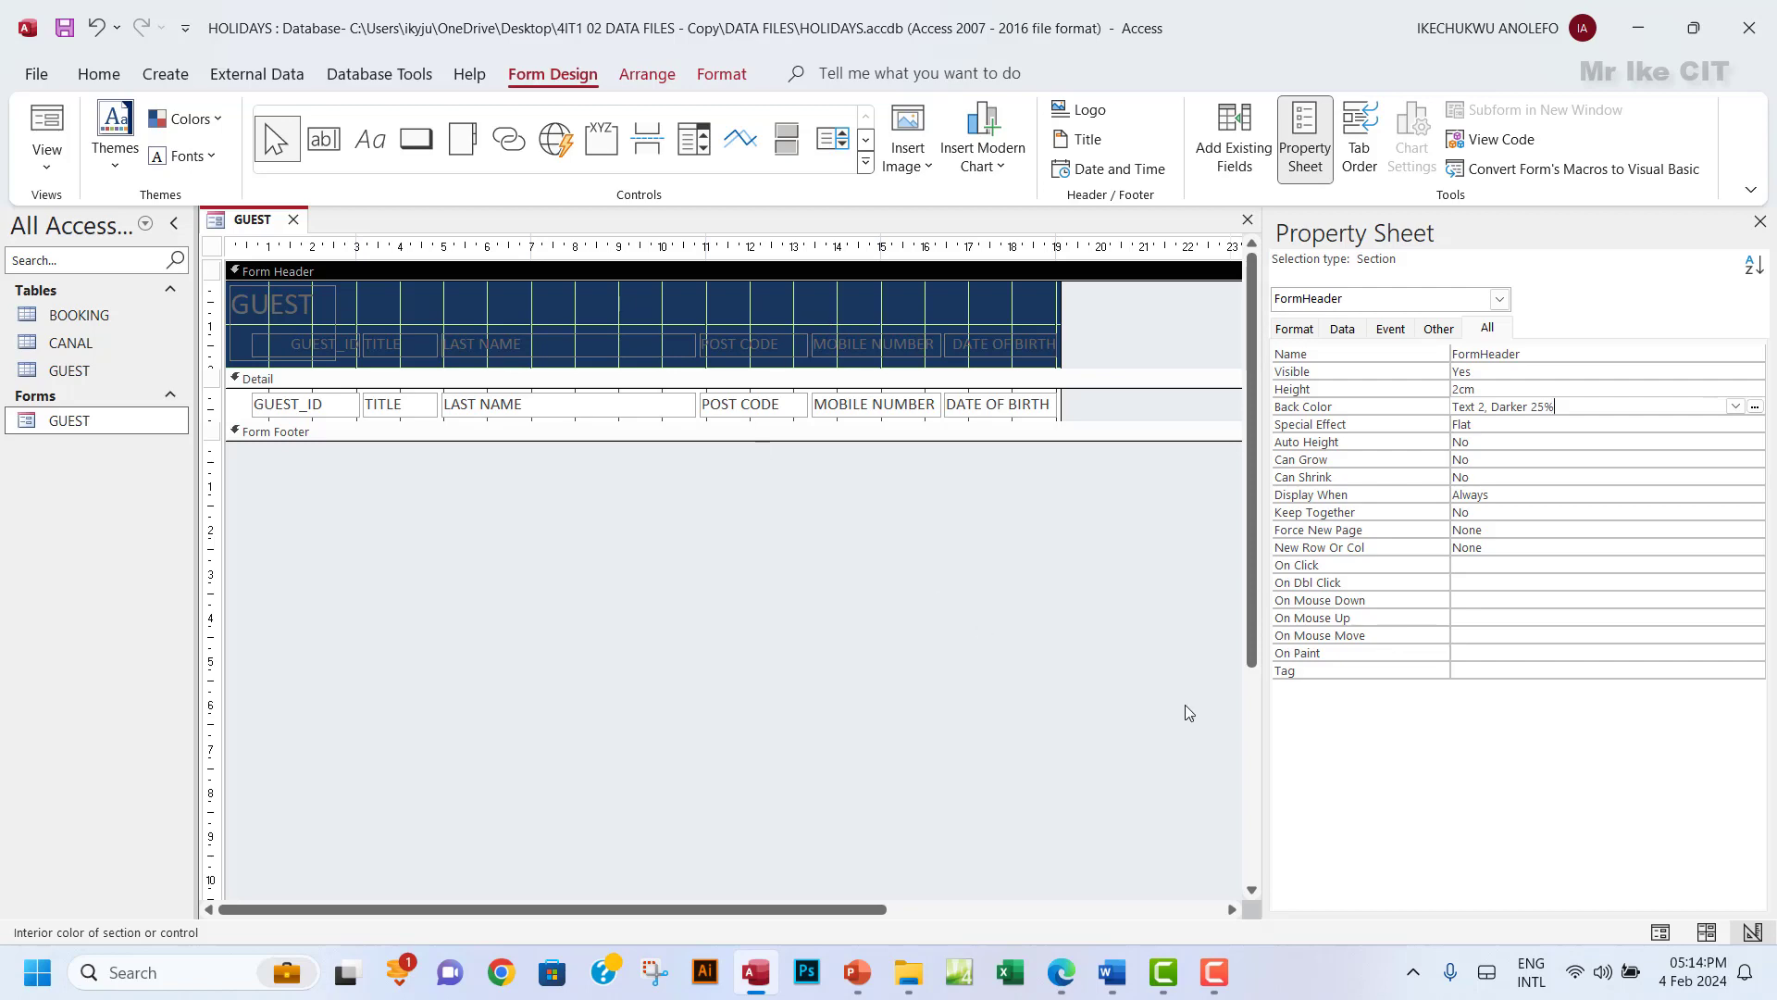
# Switch to the exam PDF in Edge, highlight "a dark background" in yellow and read on through the remaining form requirements.
pyautogui.click(1060, 972)
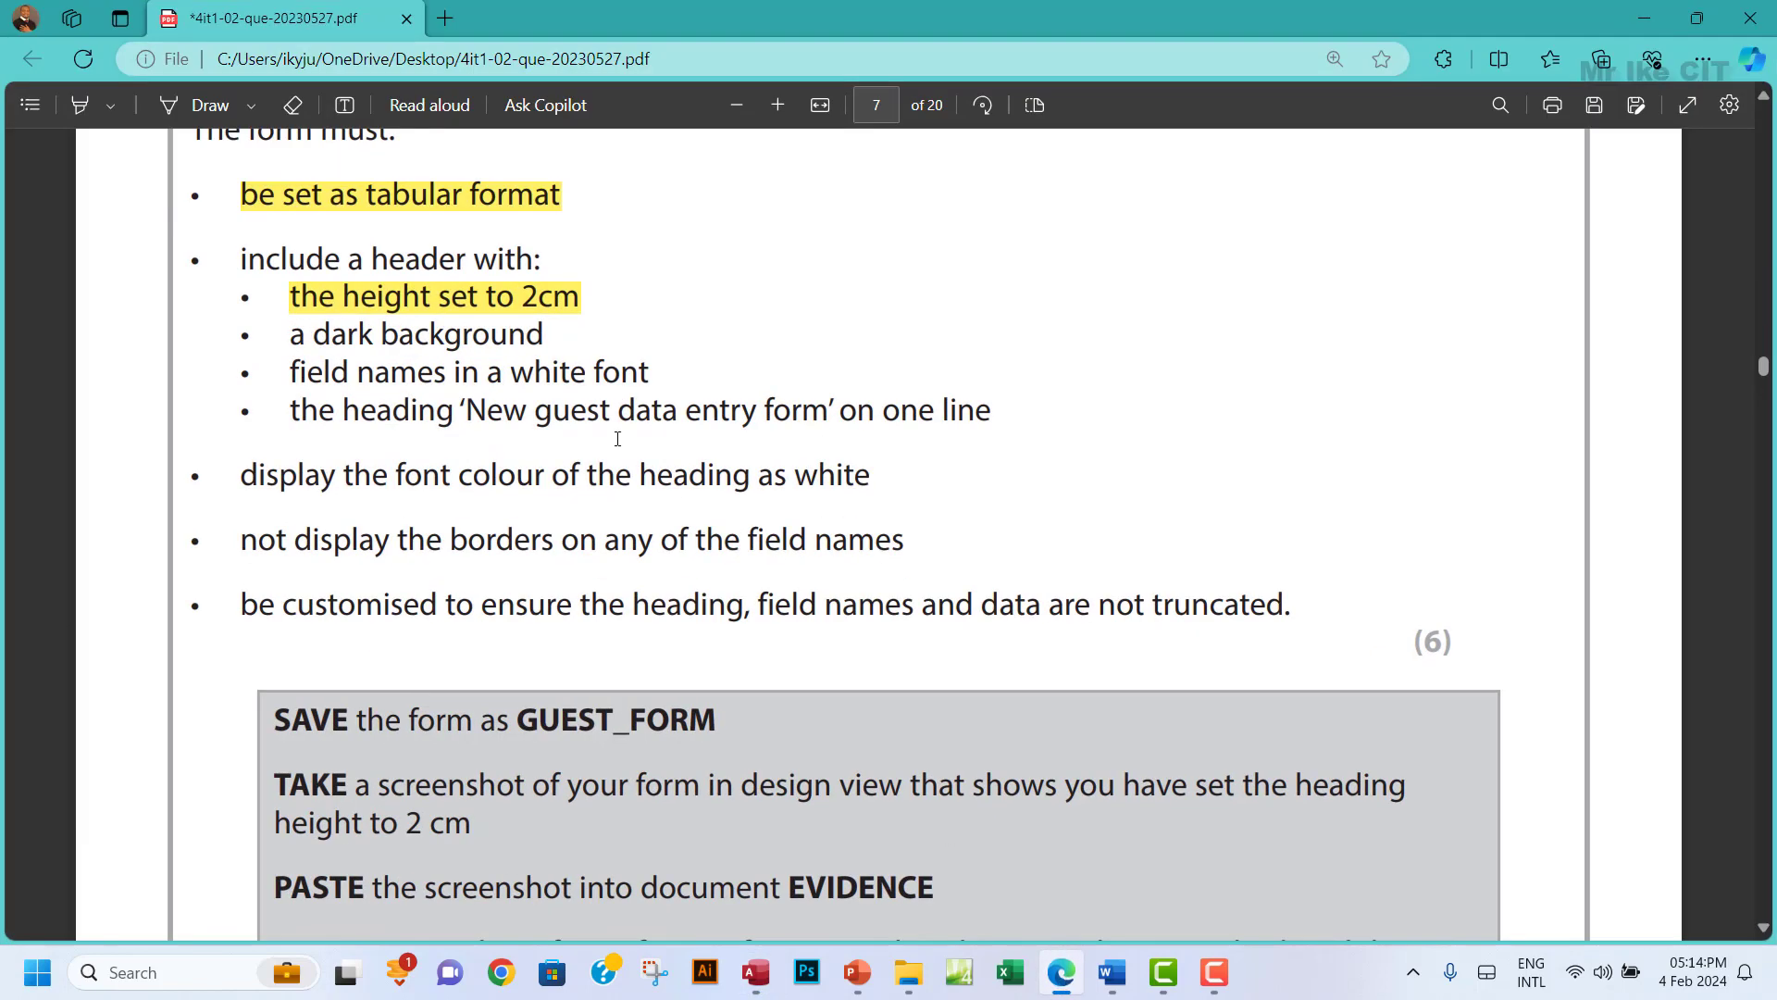
pyautogui.moveTo(296, 339); pyautogui.dragTo(545, 344)
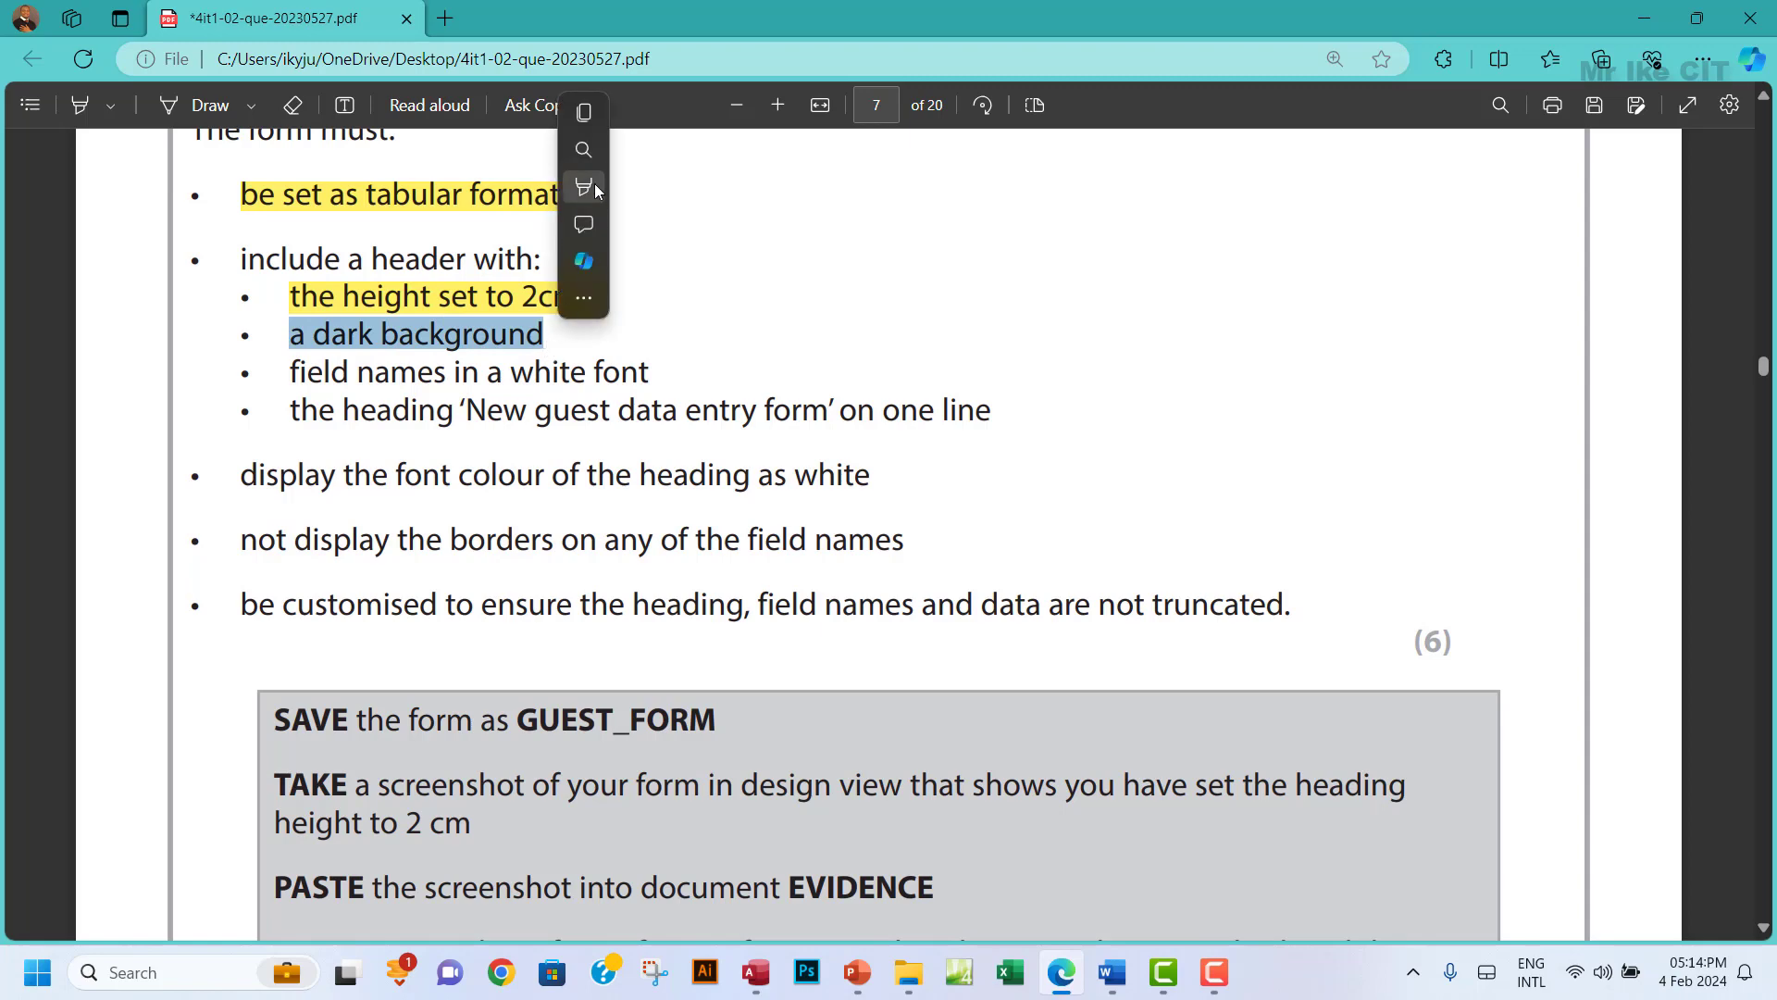
pyautogui.moveTo(597, 188)
pyautogui.click(777, 199)
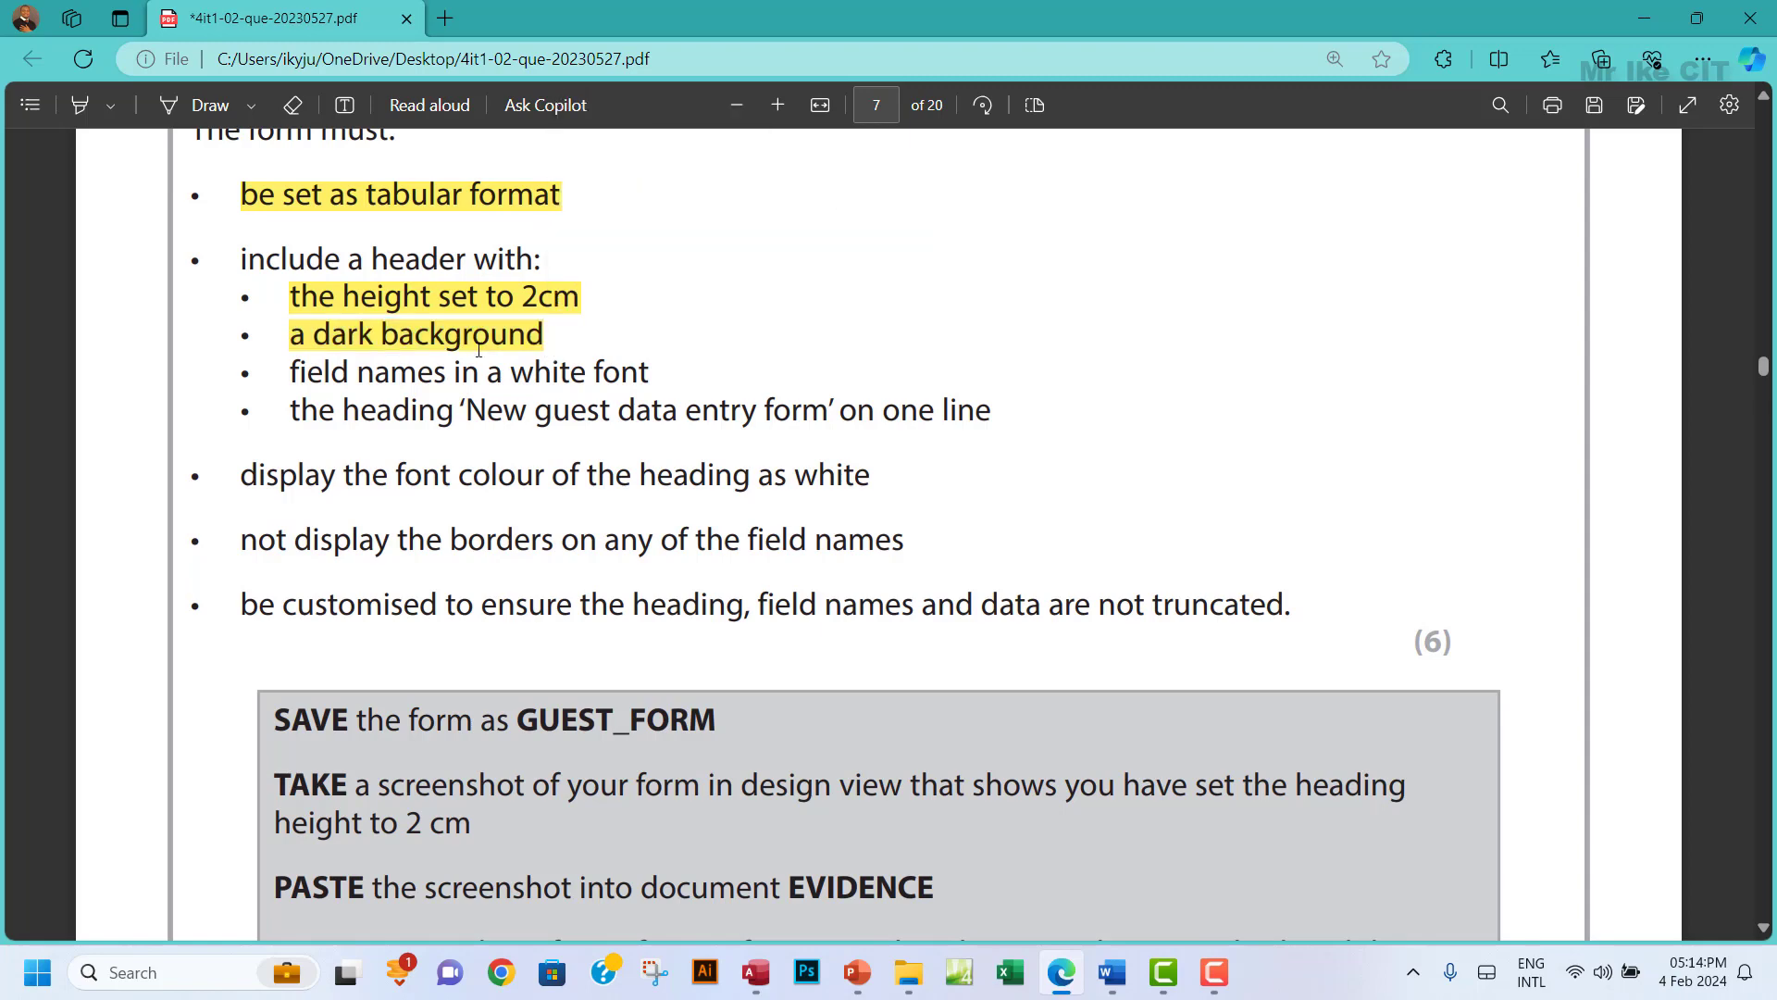
pyautogui.scroll(-3, 352, 284)
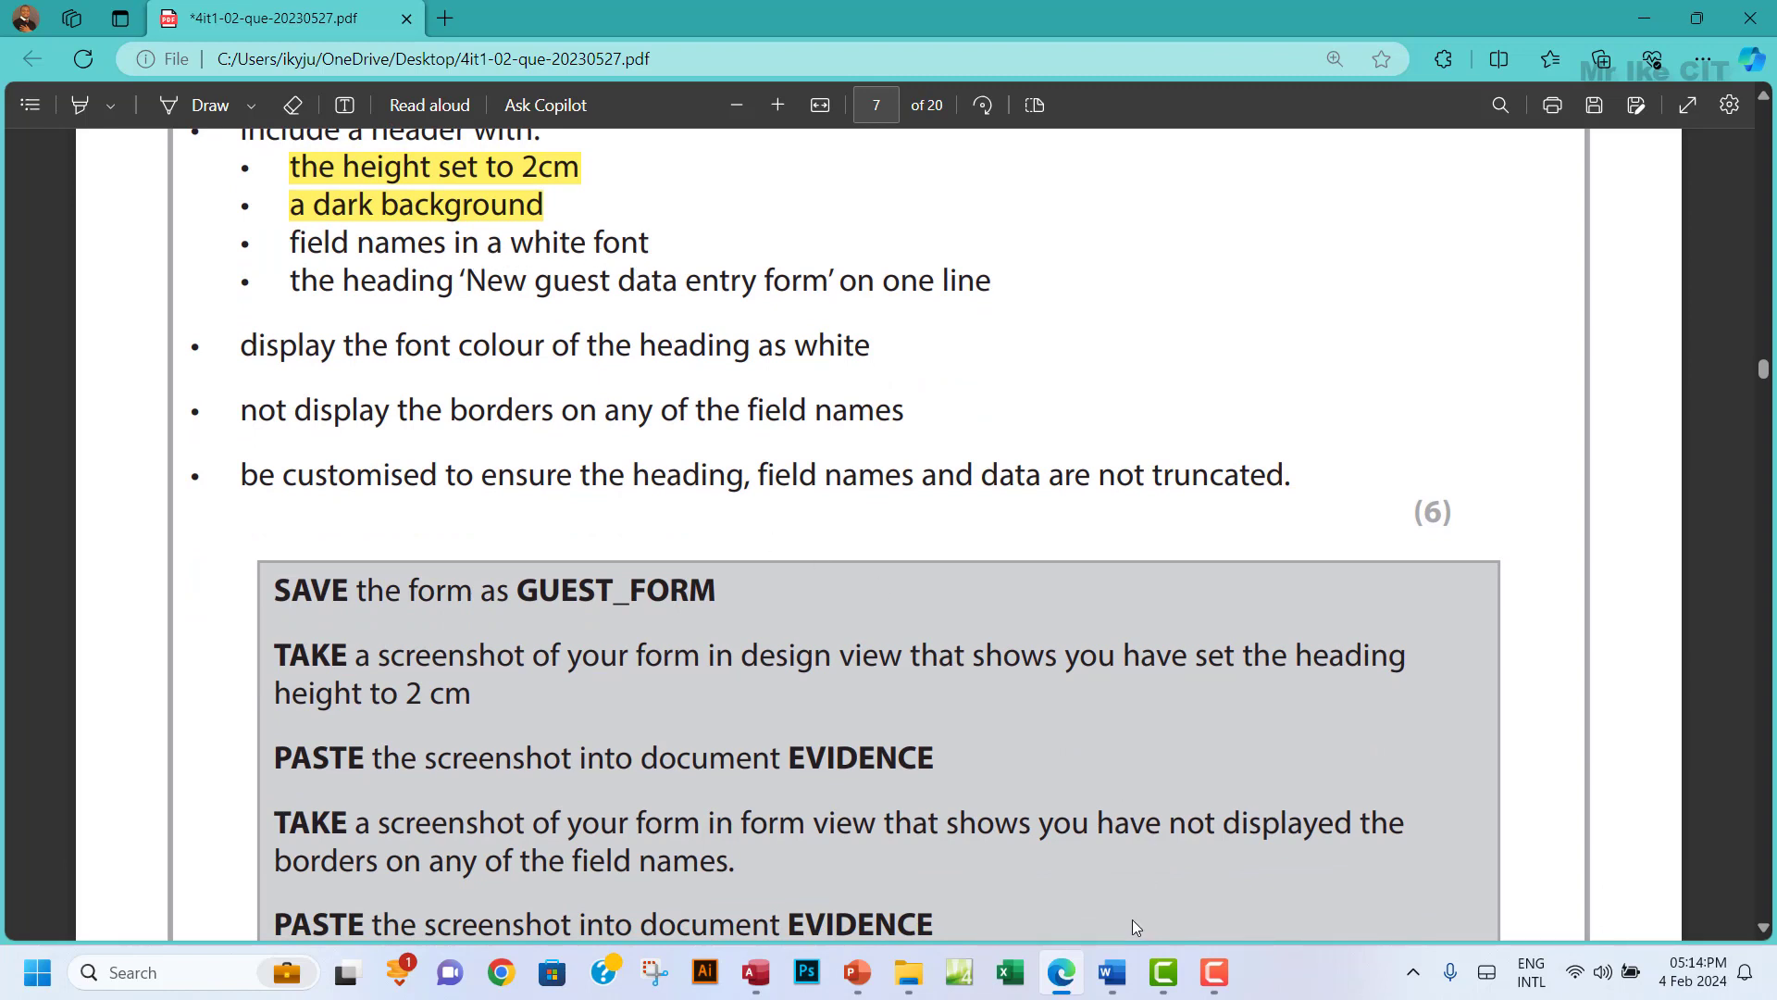
# Switch to Access and set the font color of the GUEST heading and all field name labels in the form header to white.
pyautogui.click(755, 972)
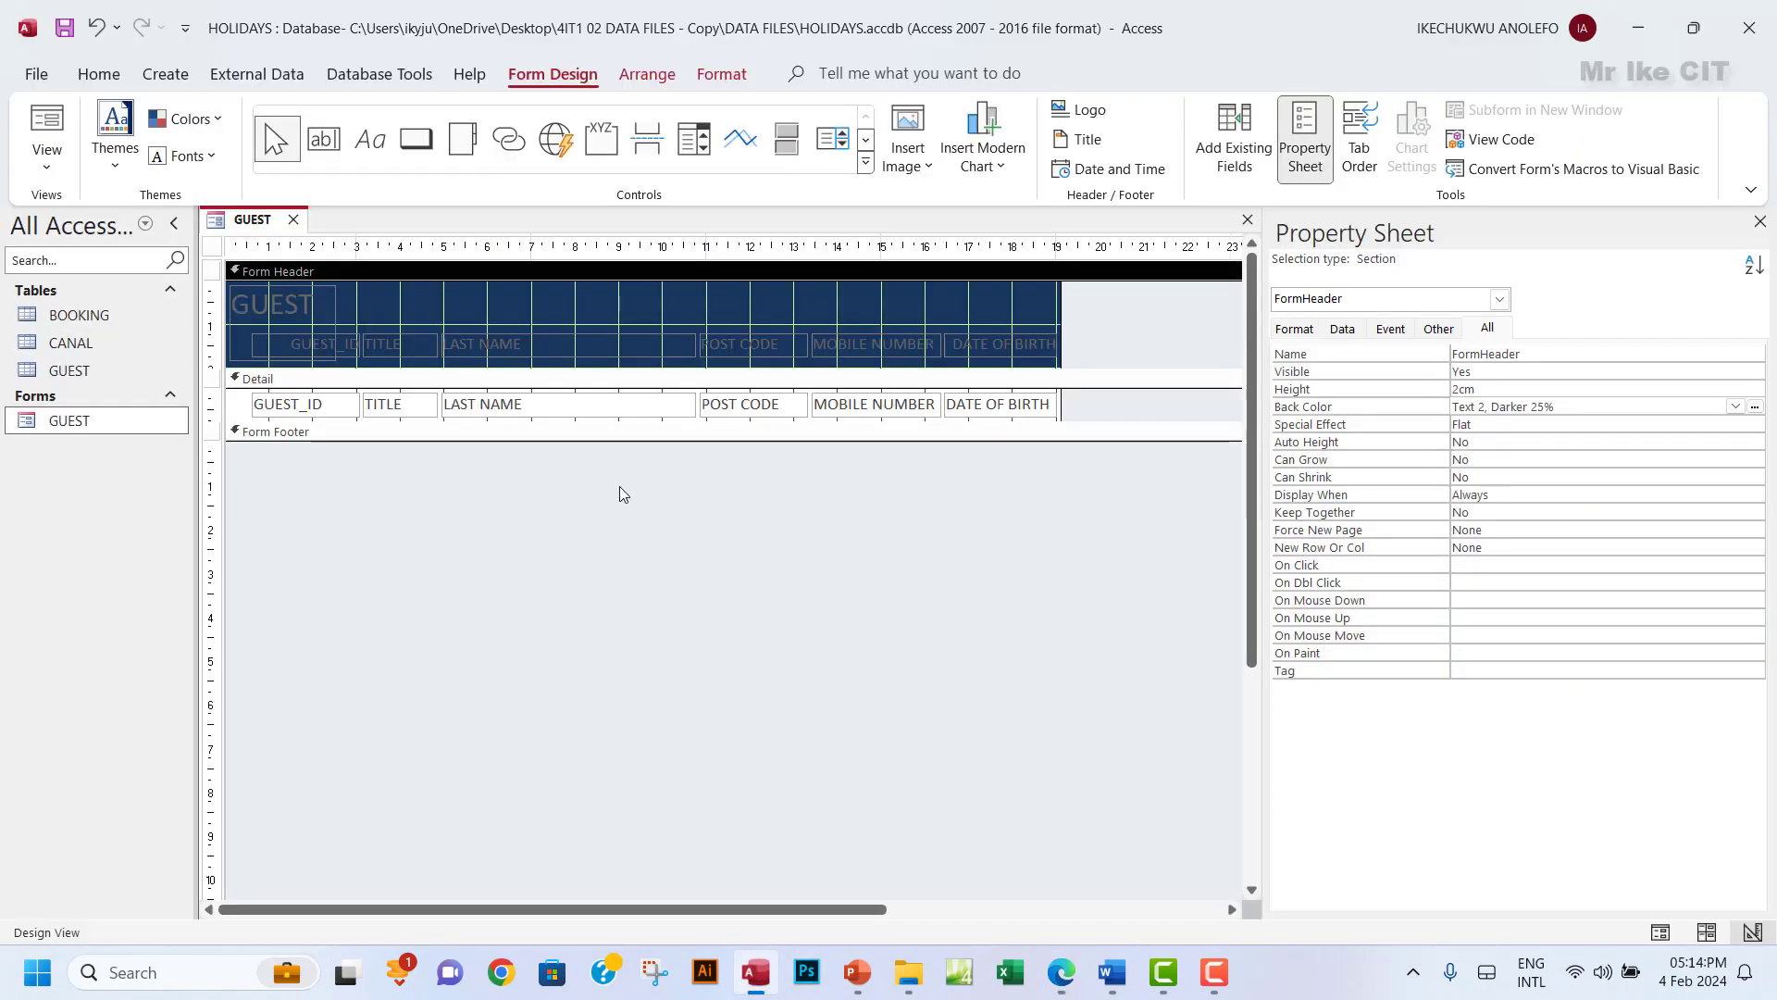
pyautogui.click(274, 301)
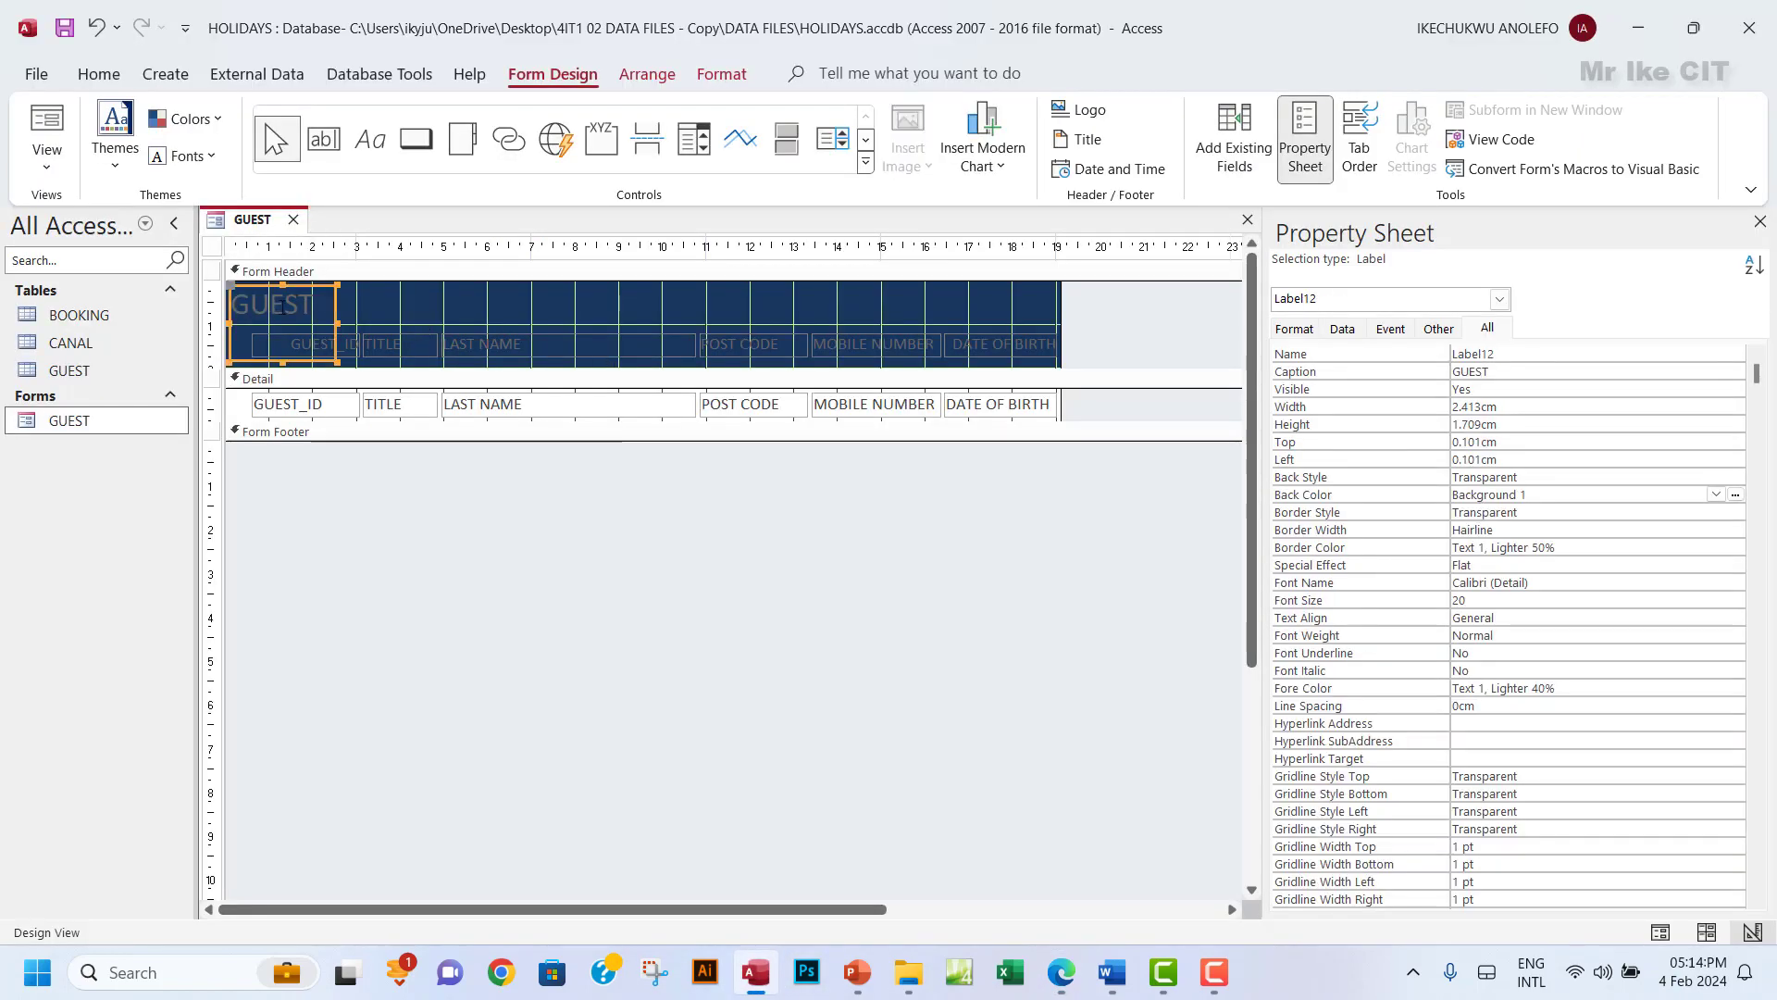
pyautogui.moveTo(1104, 312); pyautogui.dragTo(269, 370)
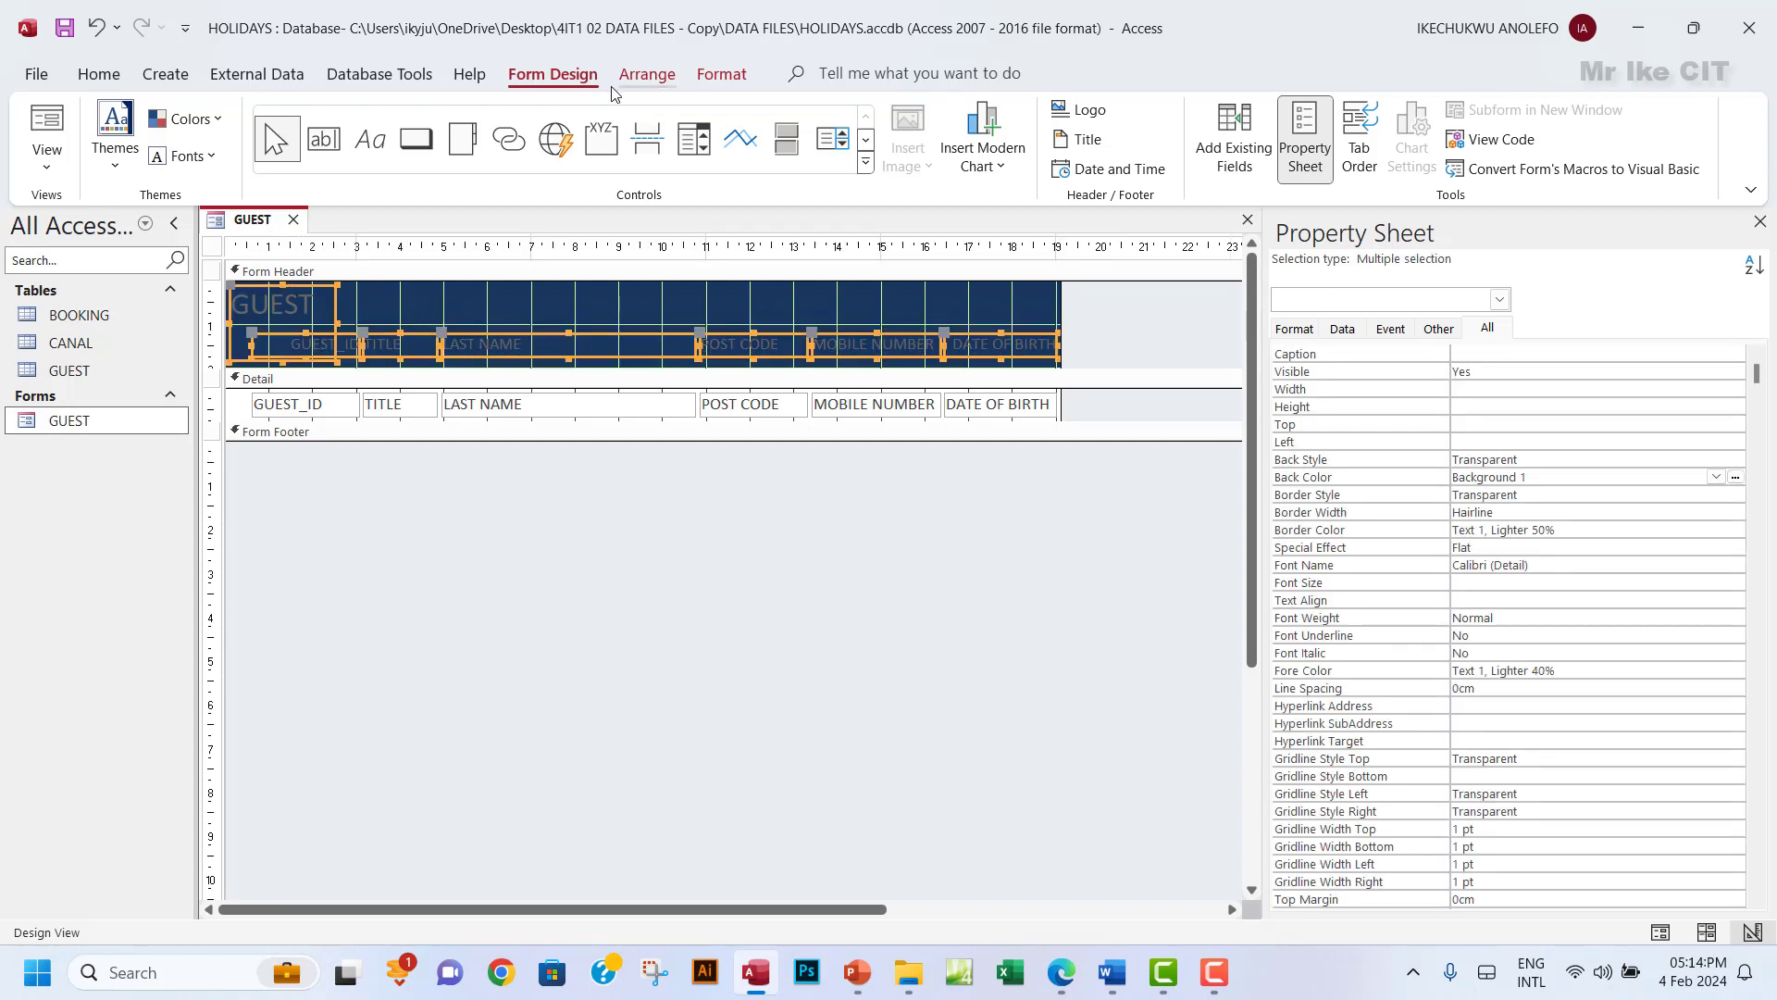
pyautogui.click(725, 77)
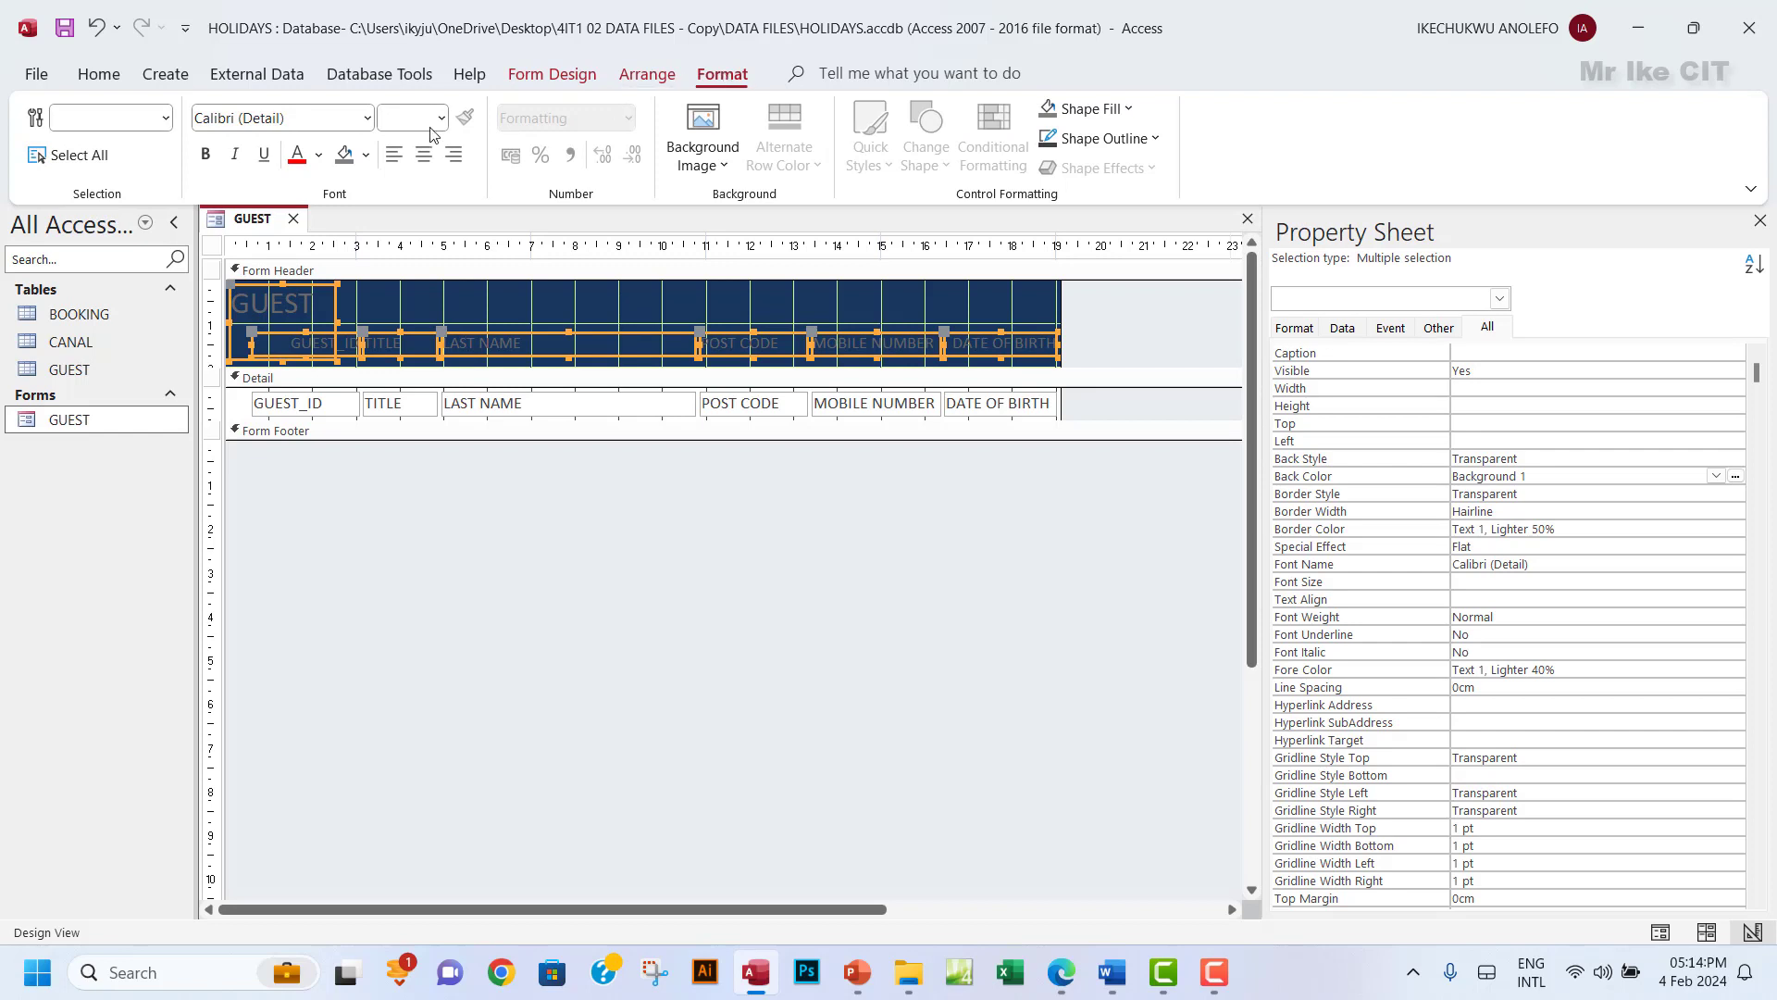
pyautogui.click(318, 163)
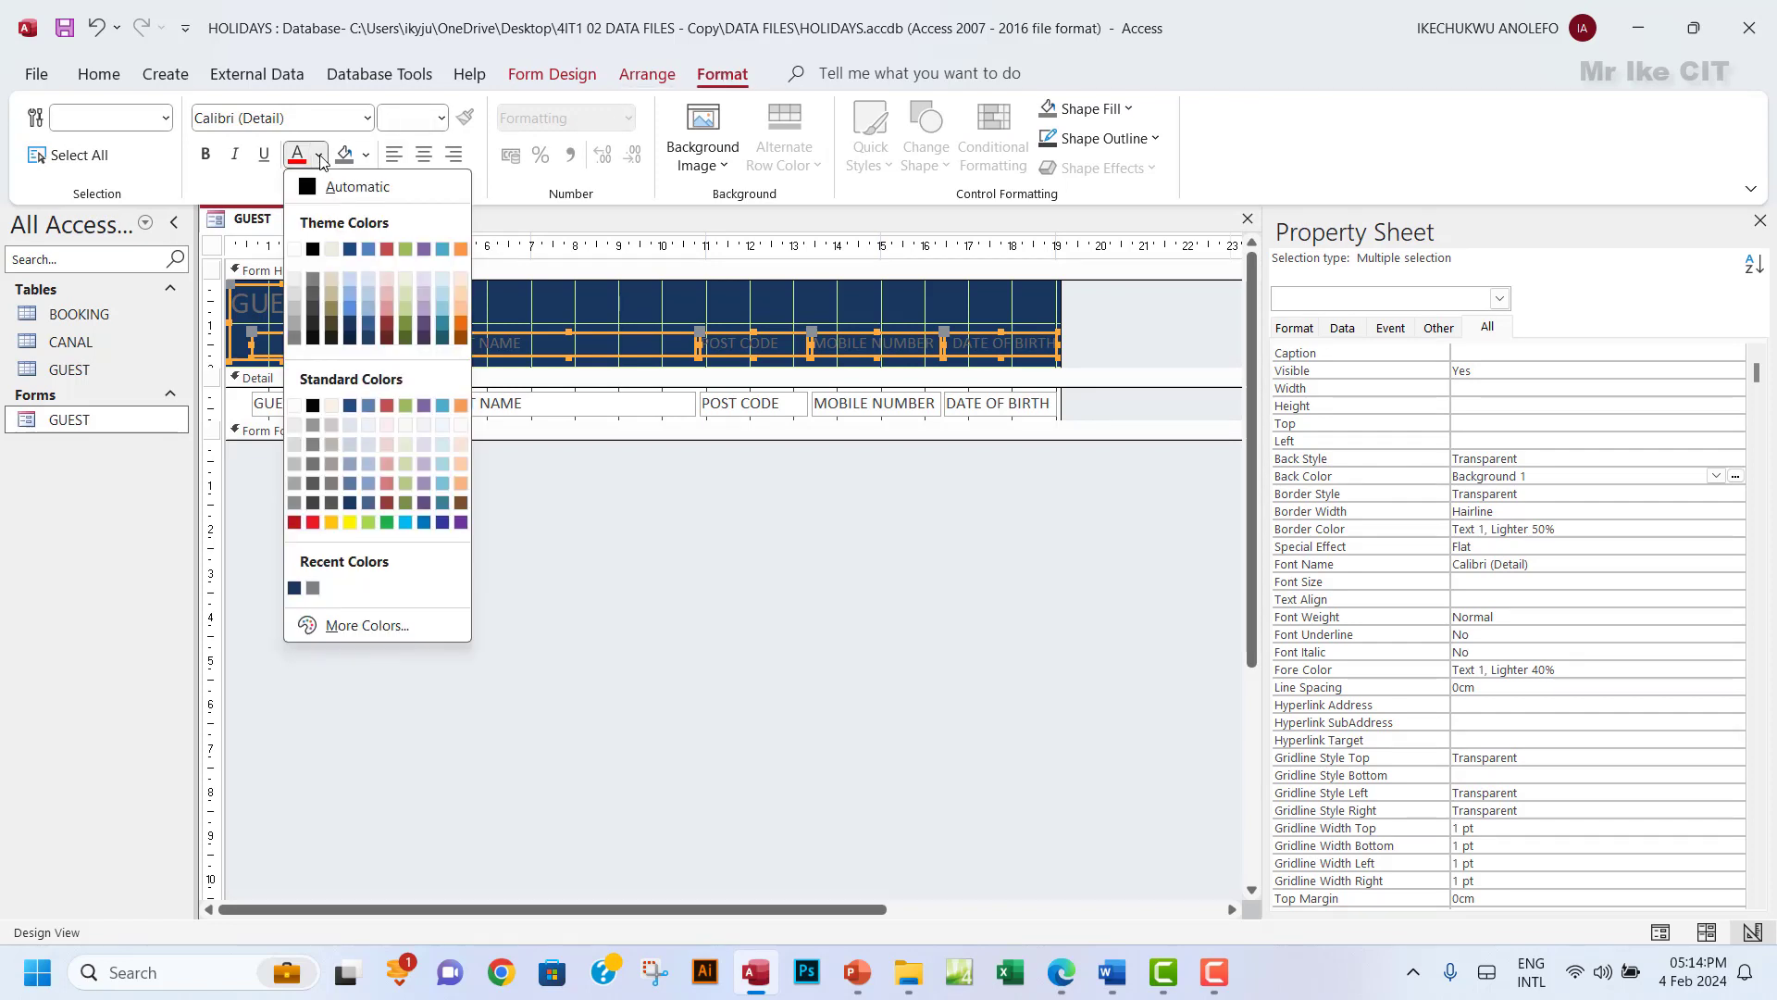
pyautogui.click(293, 250)
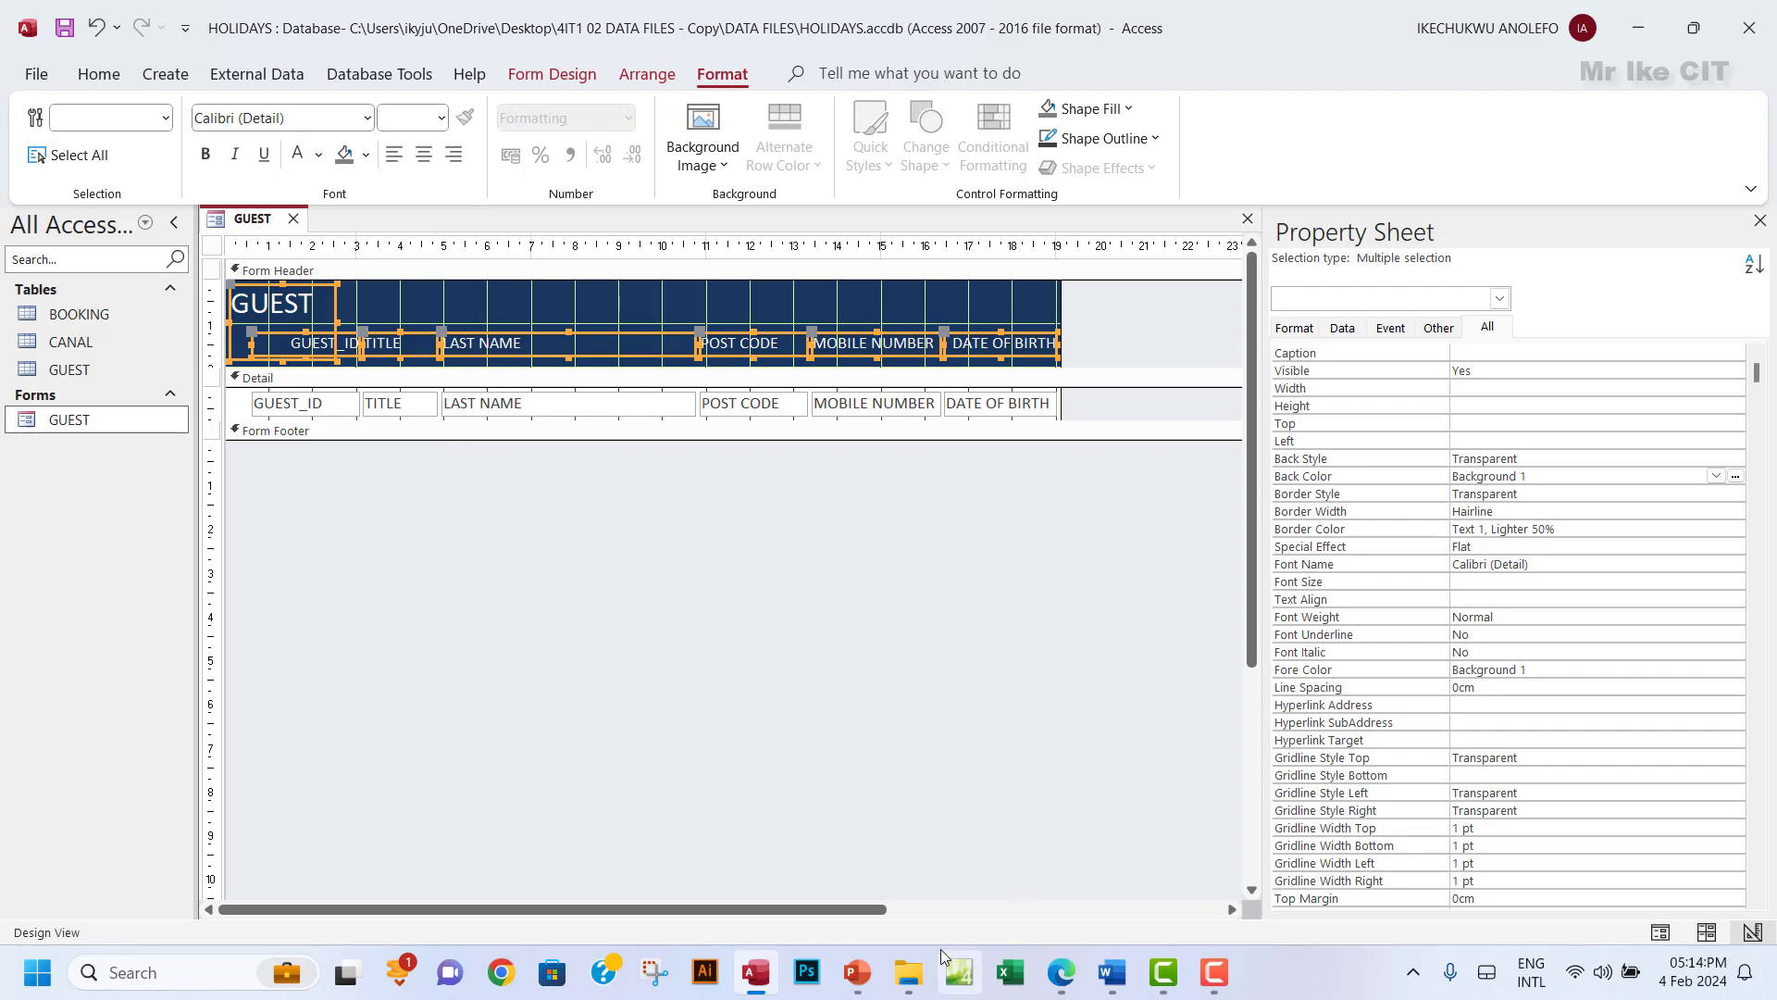
# Switch to the exam PDF in Edge and highlight "field names in a white font" in yellow.
pyautogui.click(1060, 971)
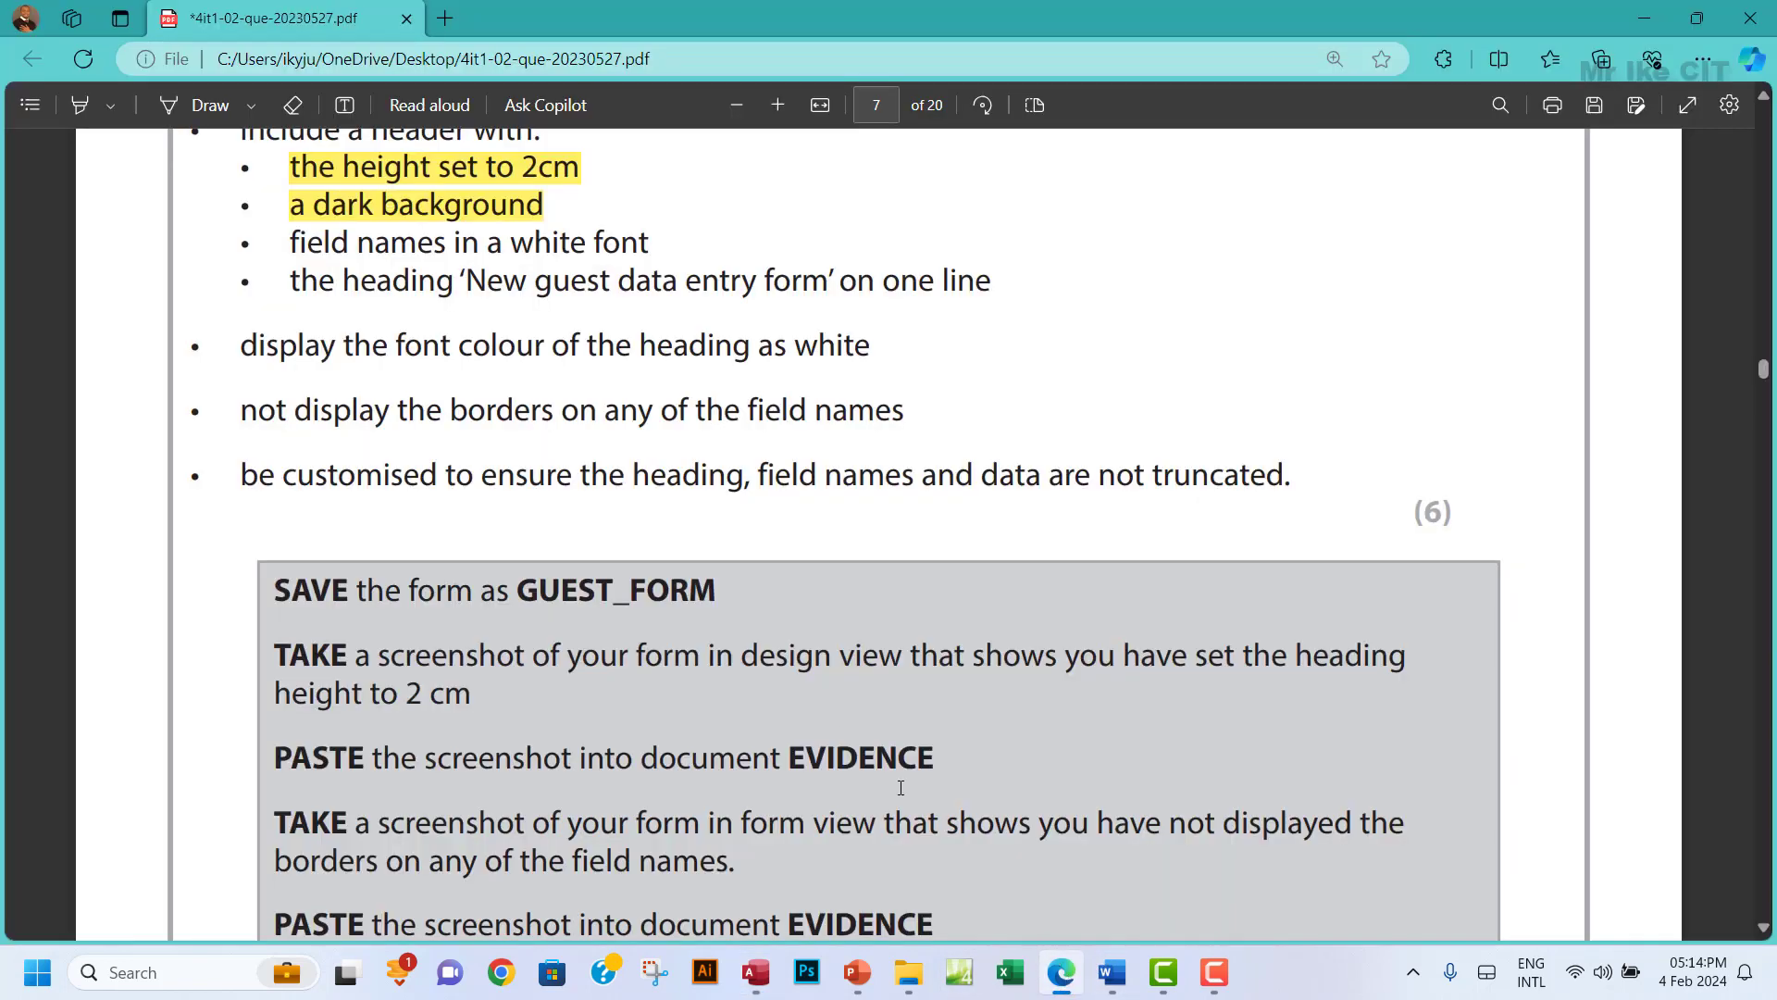
pyautogui.moveTo(293, 244); pyautogui.dragTo(653, 248)
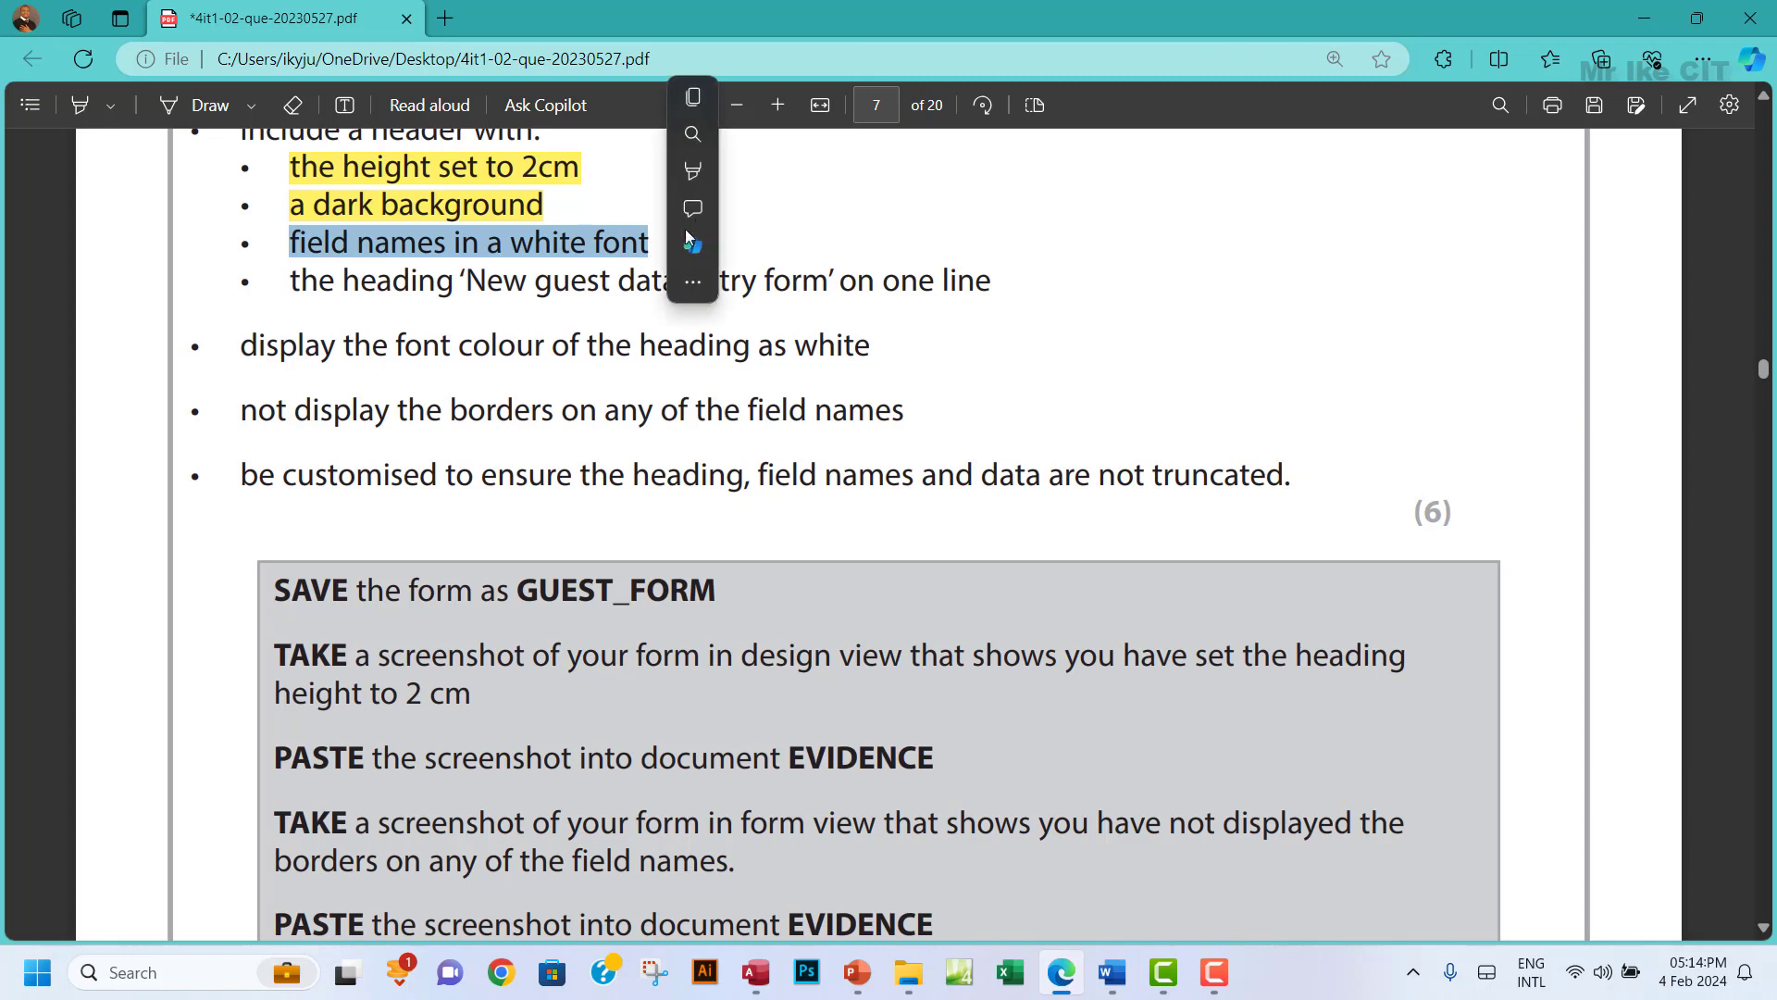
pyautogui.moveTo(699, 178)
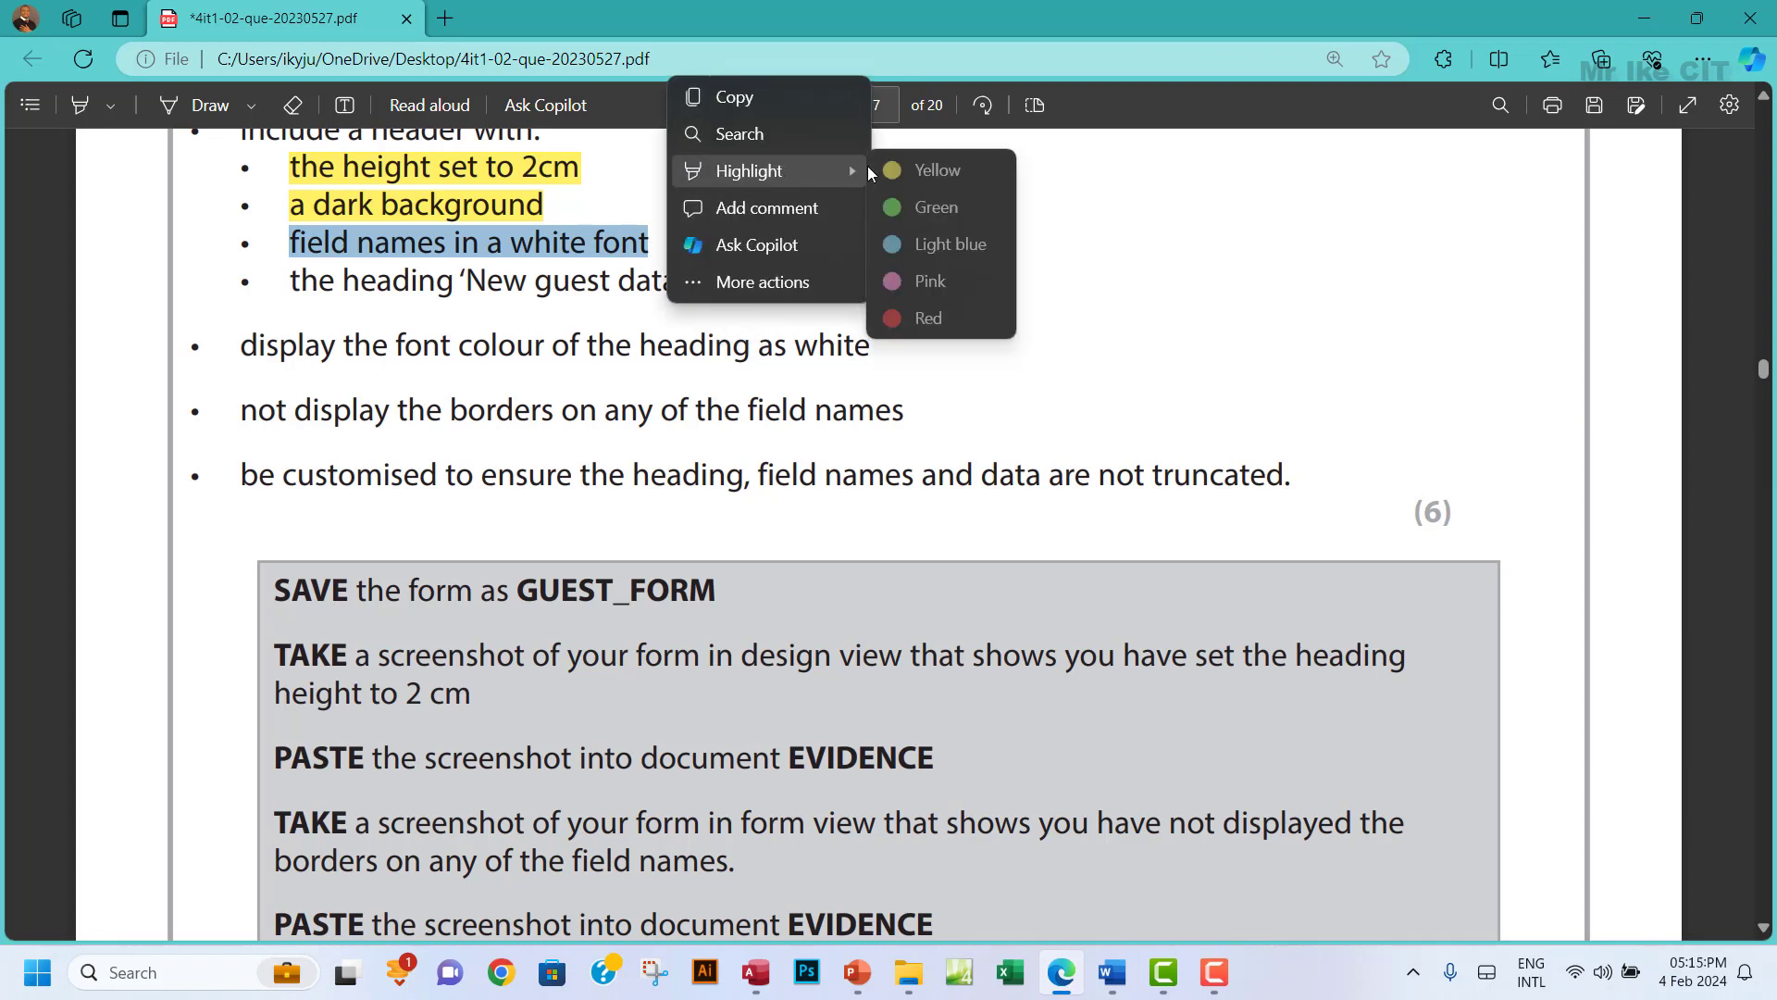
pyautogui.click(902, 172)
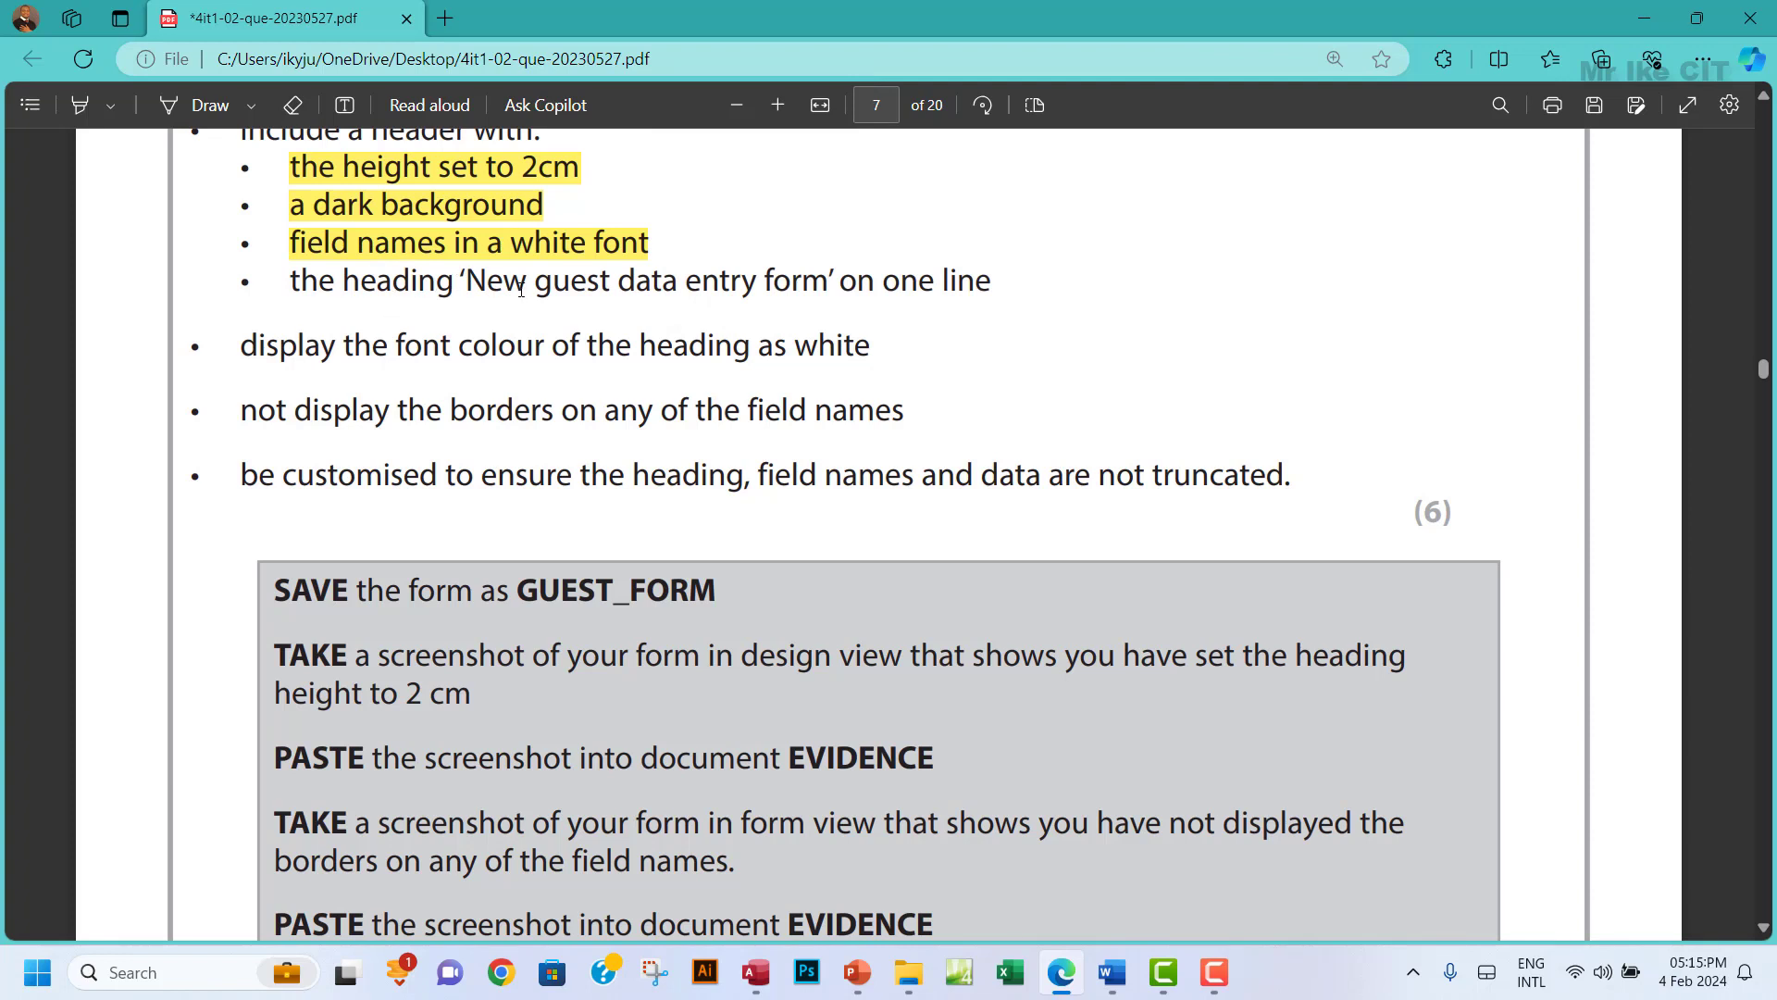
# Copy "New guest data entry form" from the exam PDF, switch to Access and replace the GUEST heading text with it.
pyautogui.moveTo(471, 282); pyautogui.dragTo(819, 280)
pyautogui.hotkey('ctrl', 'c')
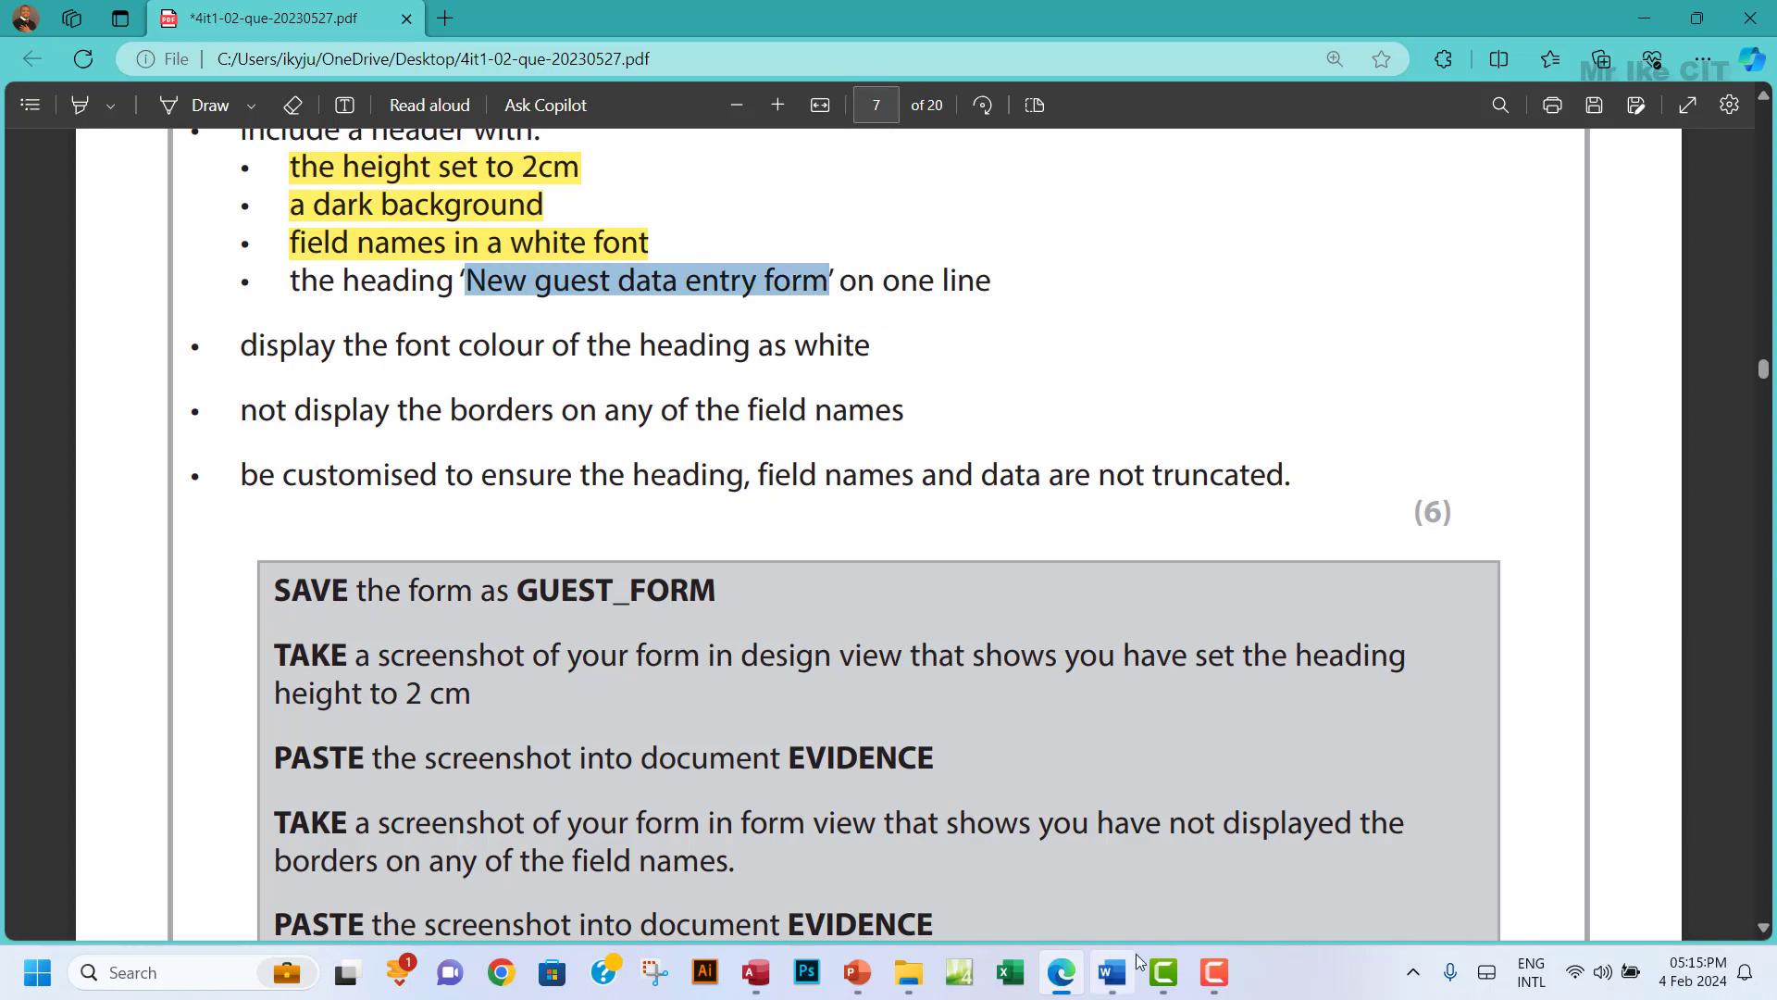
pyautogui.click(755, 972)
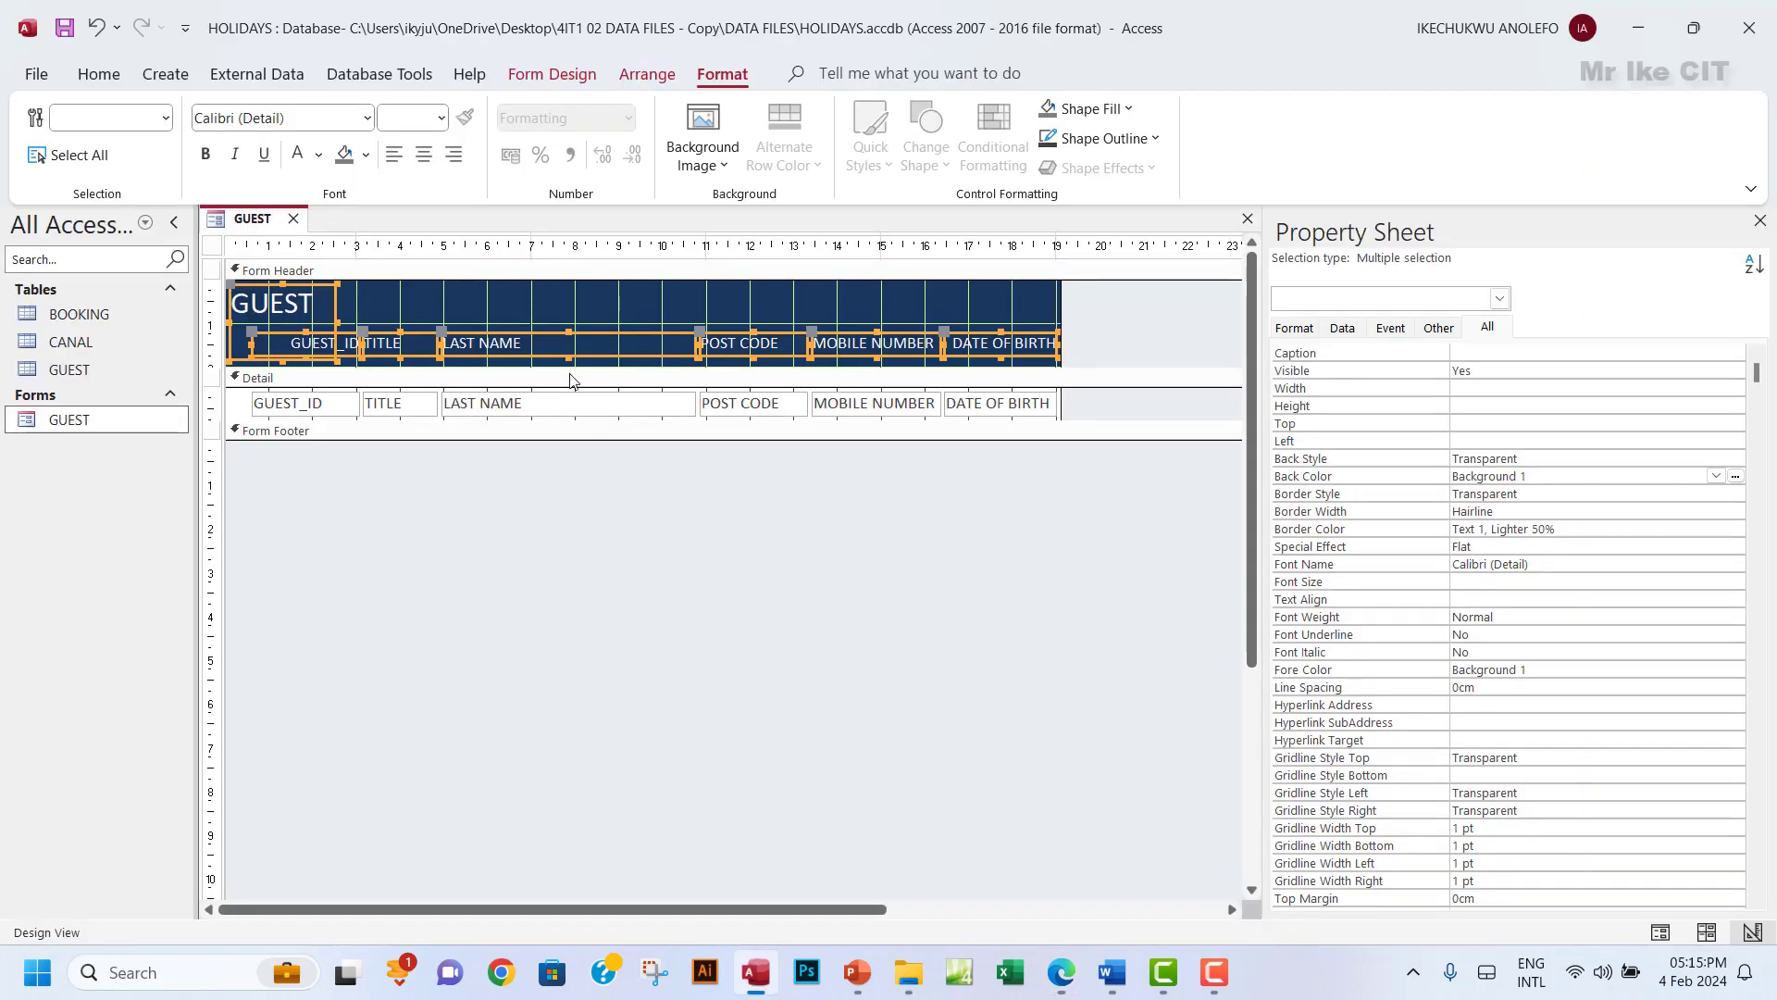
pyautogui.keyDown('shift'); pyautogui.click(287, 313); pyautogui.keyUp('shift')
pyautogui.click(287, 313)
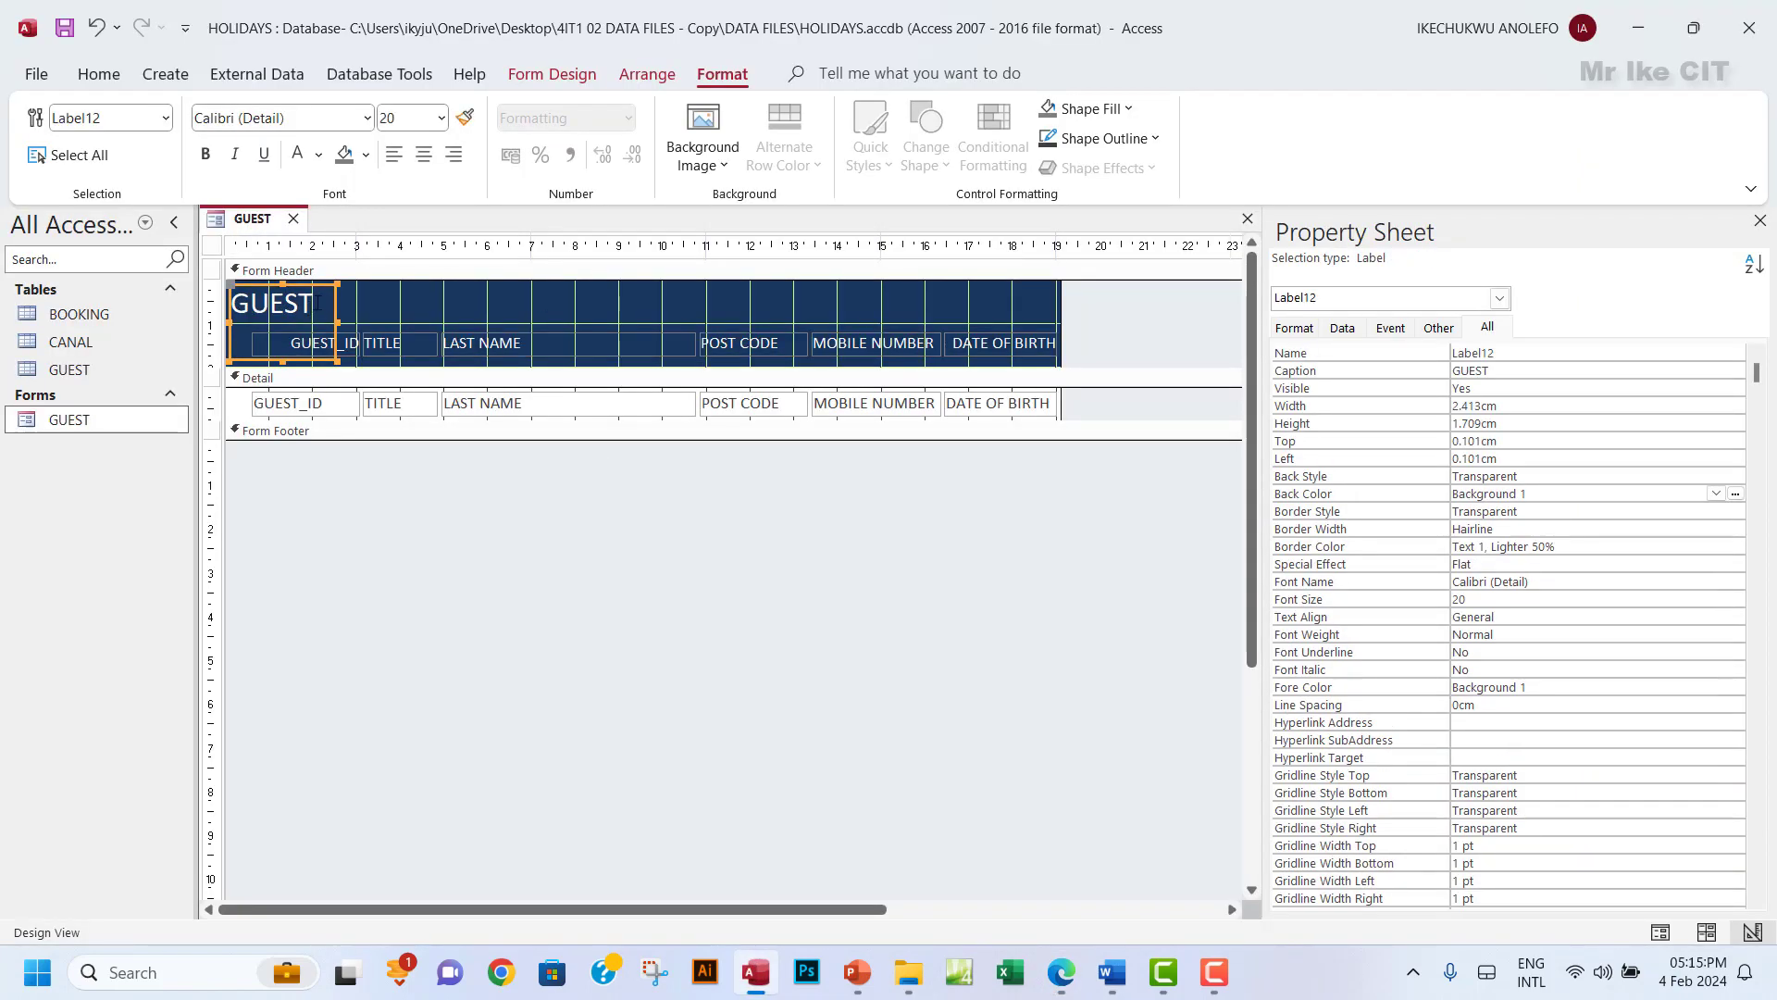
pyautogui.click(300, 306)
pyautogui.moveTo(300, 306); pyautogui.dragTo(229, 301)
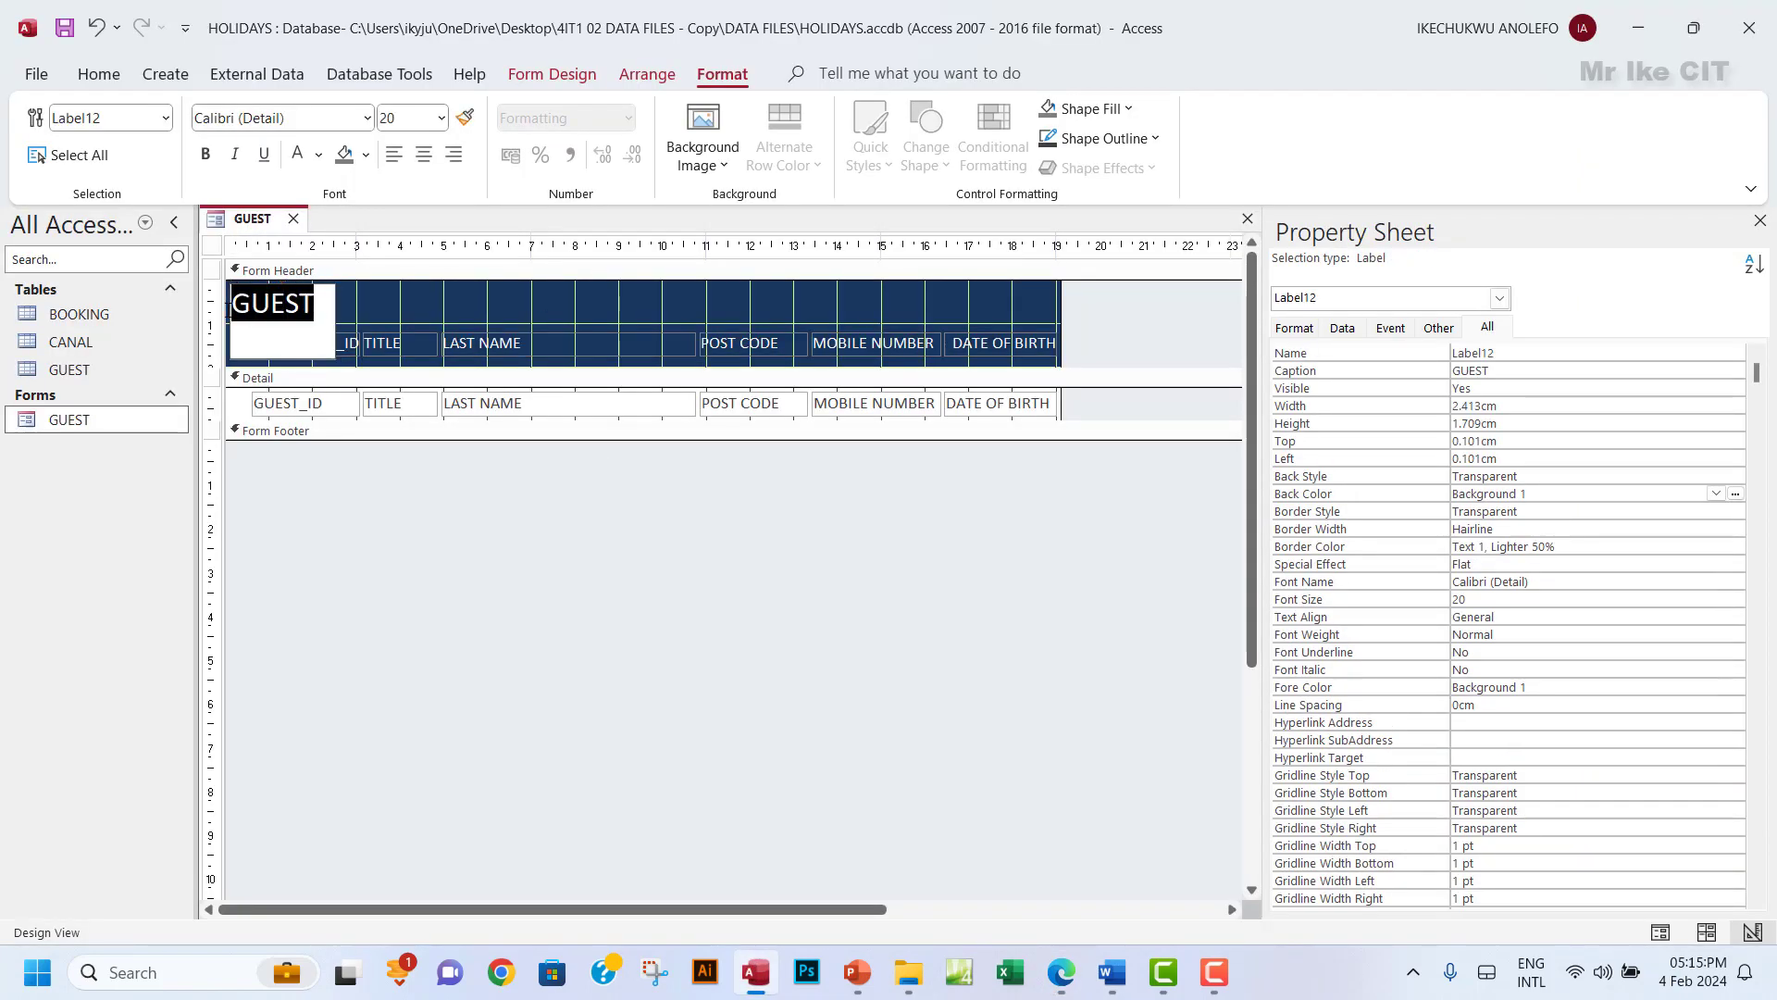
pyautogui.hotkey('ctrl', 'v')
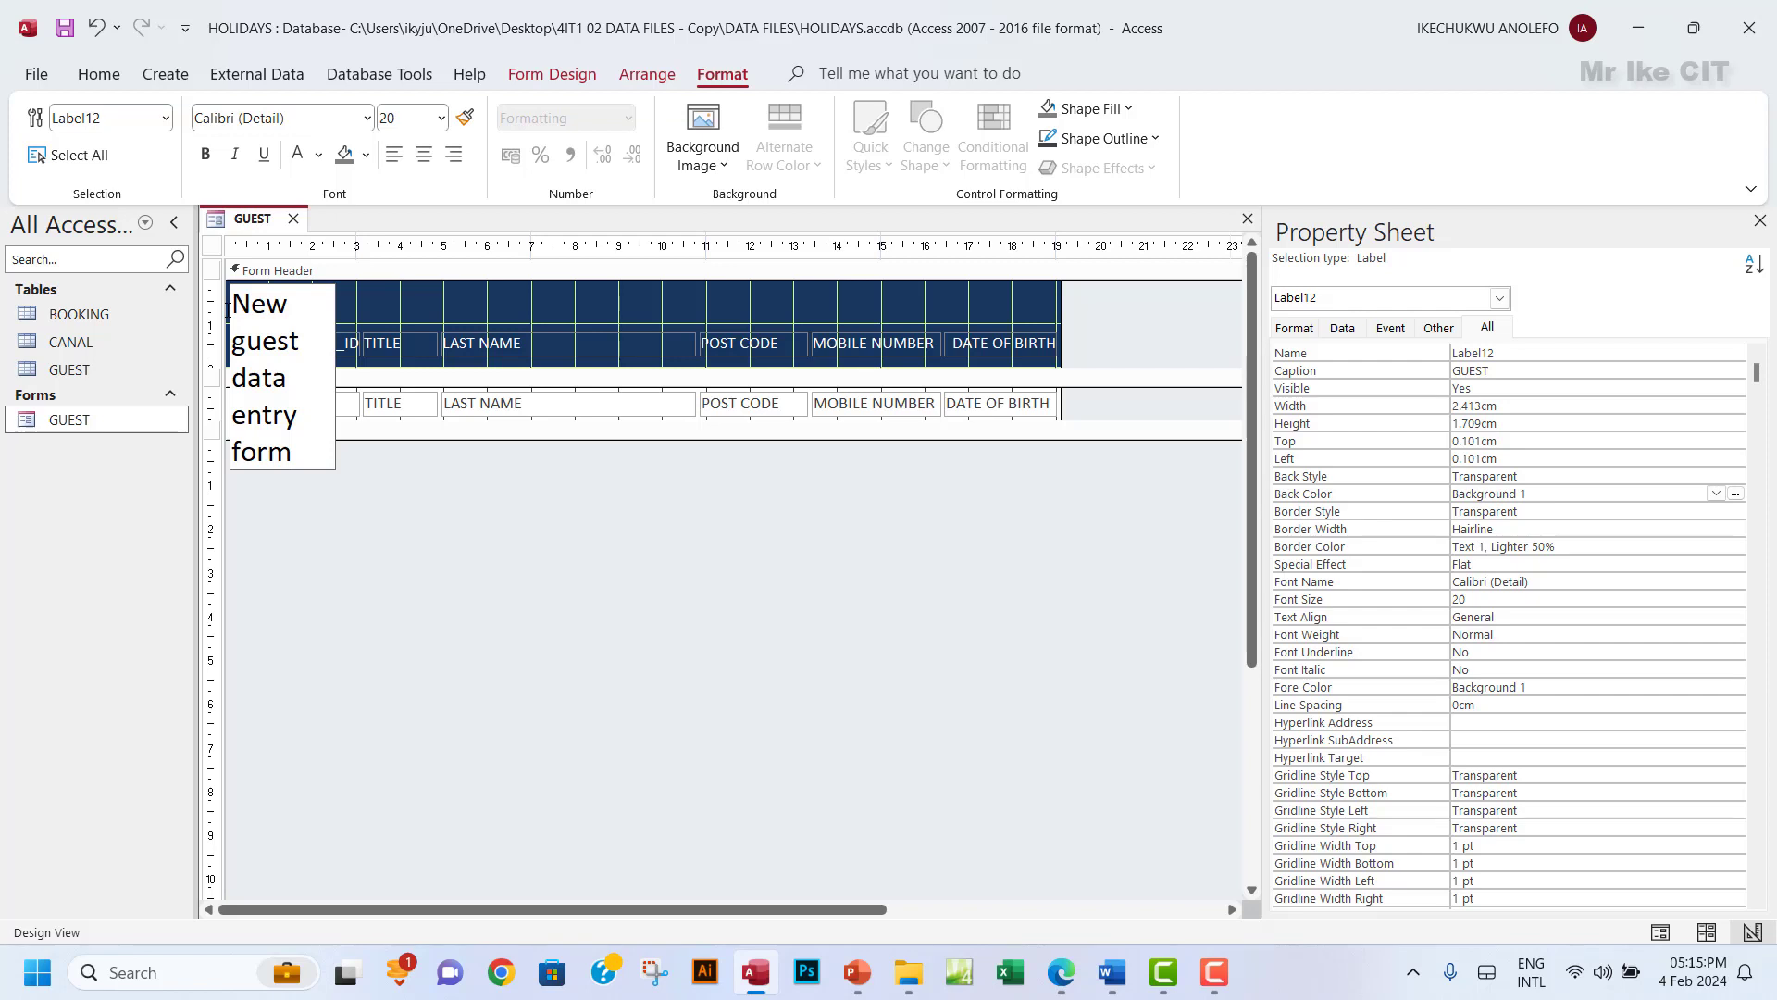
pyautogui.click(380, 306)
# Resize the heading label to about 15.3 cm wide and 0.91 cm high, on one line above the field names.
pyautogui.click(283, 313)
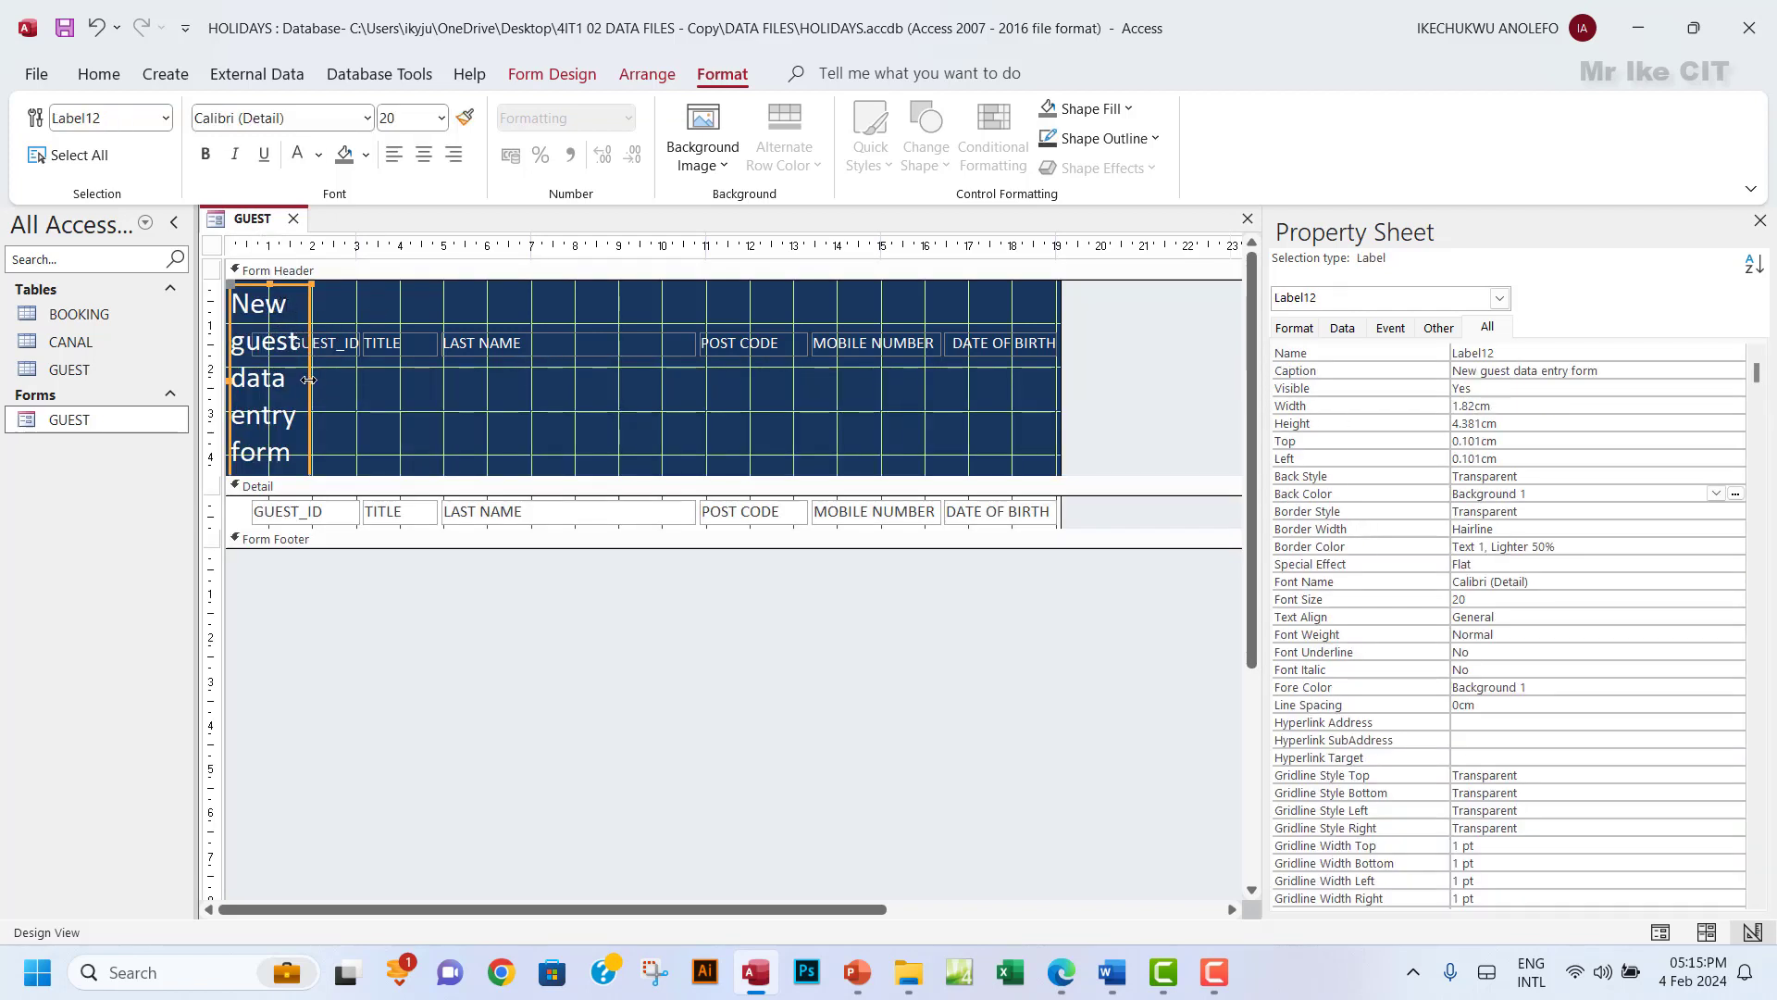
pyautogui.moveTo(313, 381); pyautogui.dragTo(900, 344)
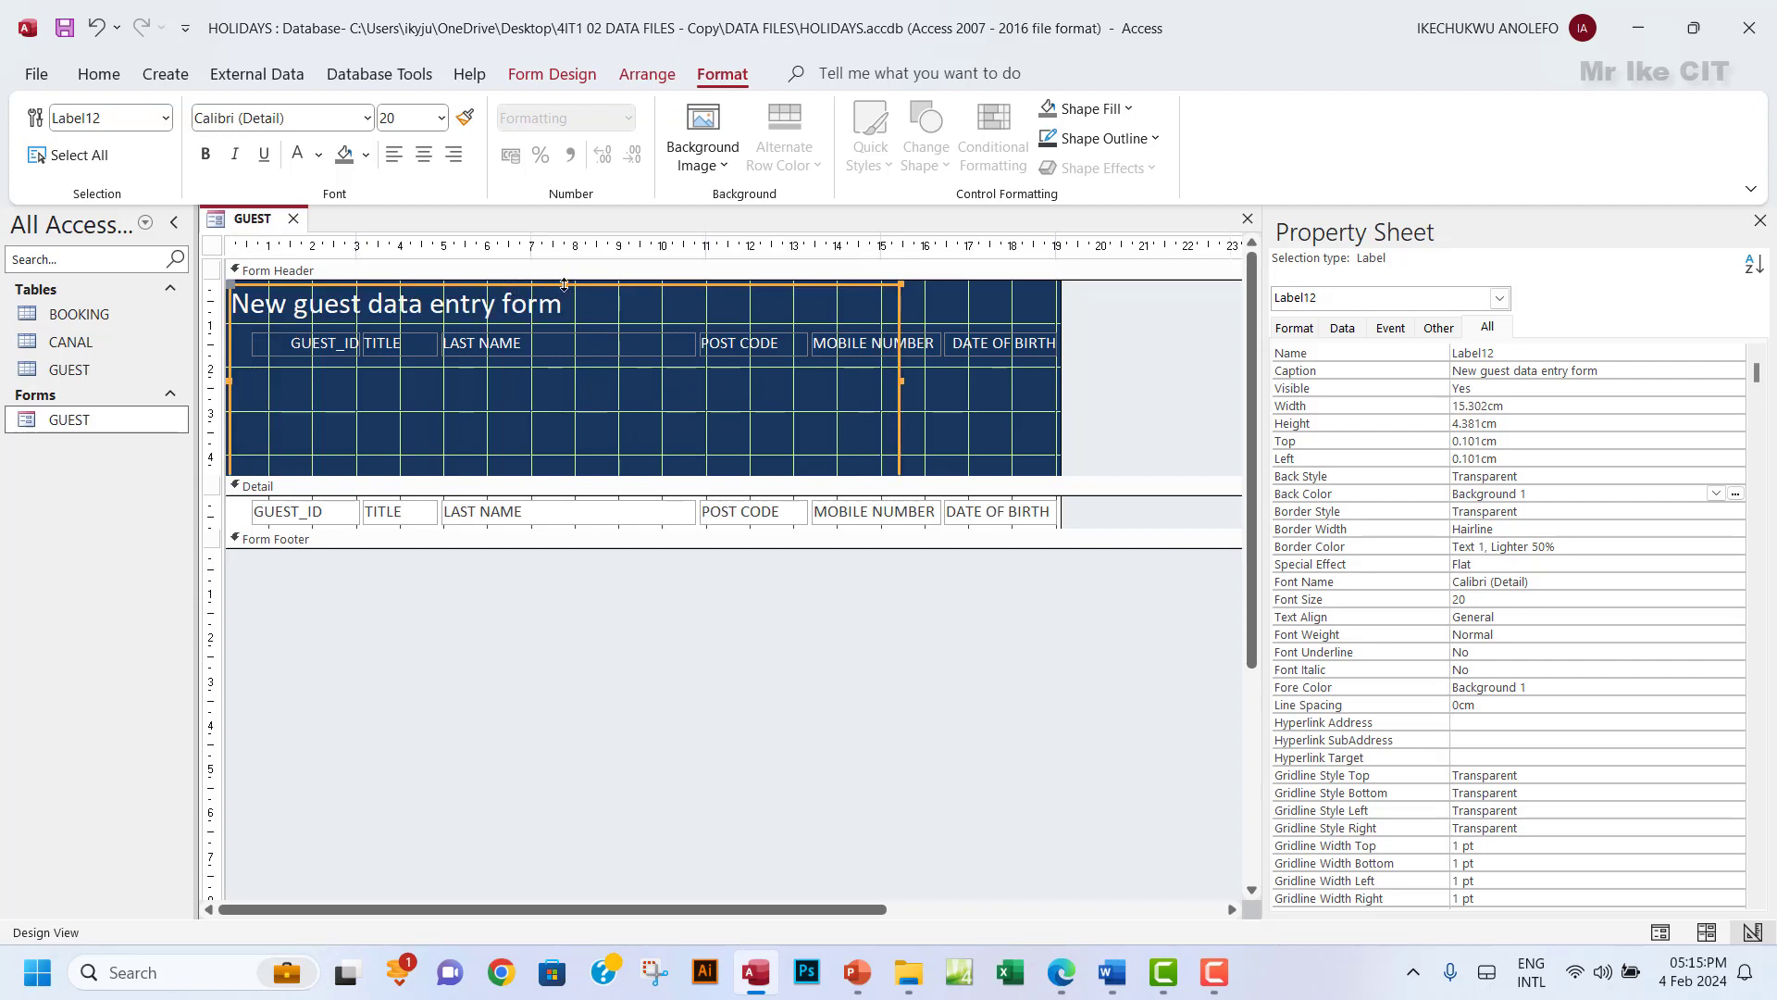
pyautogui.moveTo(561, 286); pyautogui.dragTo(512, 380)
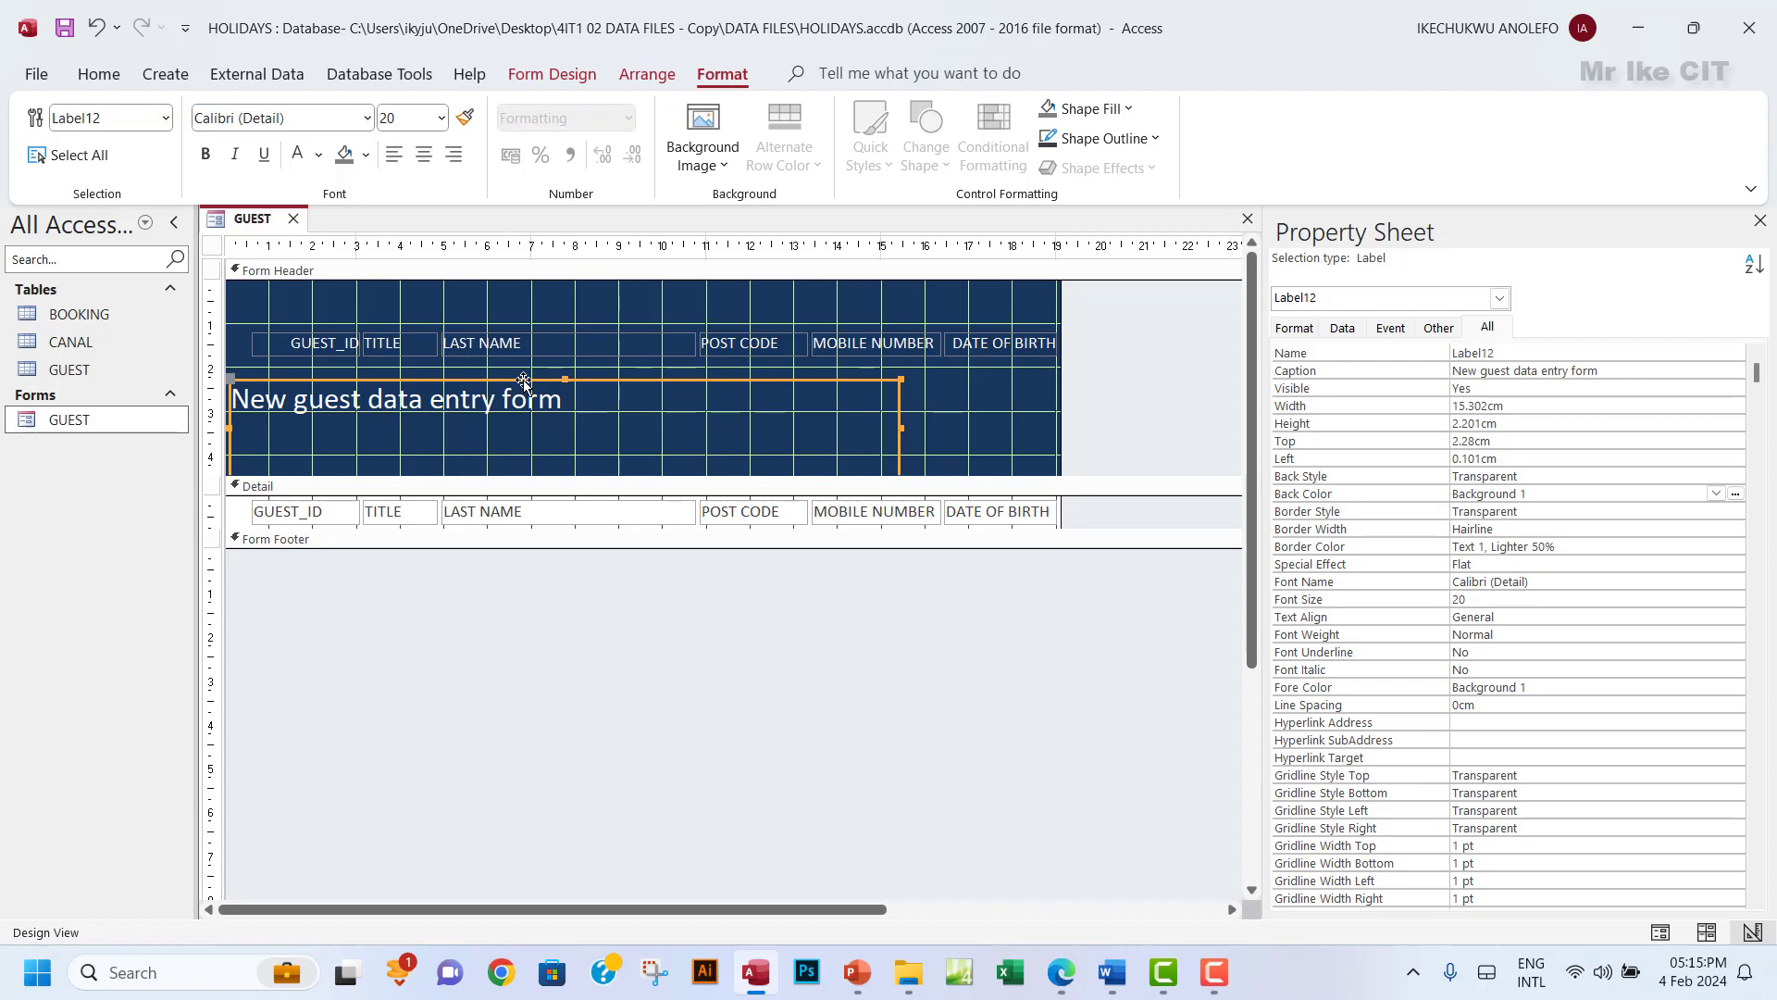
pyautogui.moveTo(523, 390); pyautogui.dragTo(524, 296)
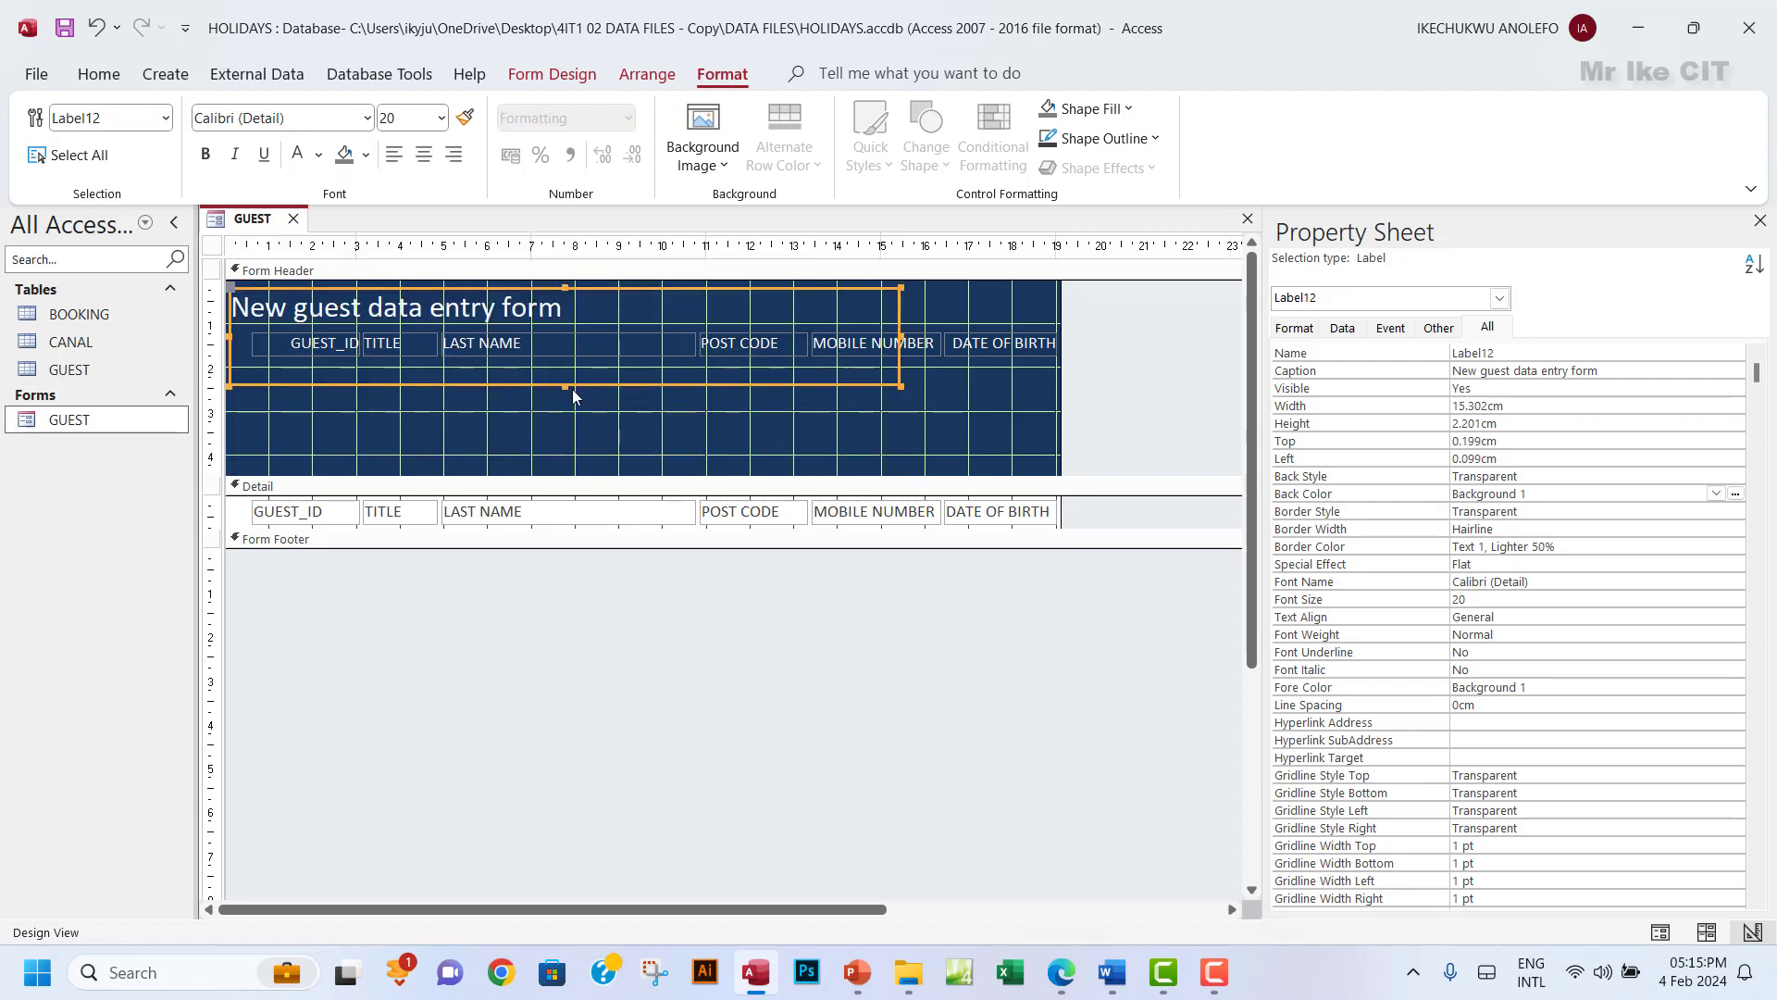
pyautogui.moveTo(564, 386); pyautogui.dragTo(565, 329)
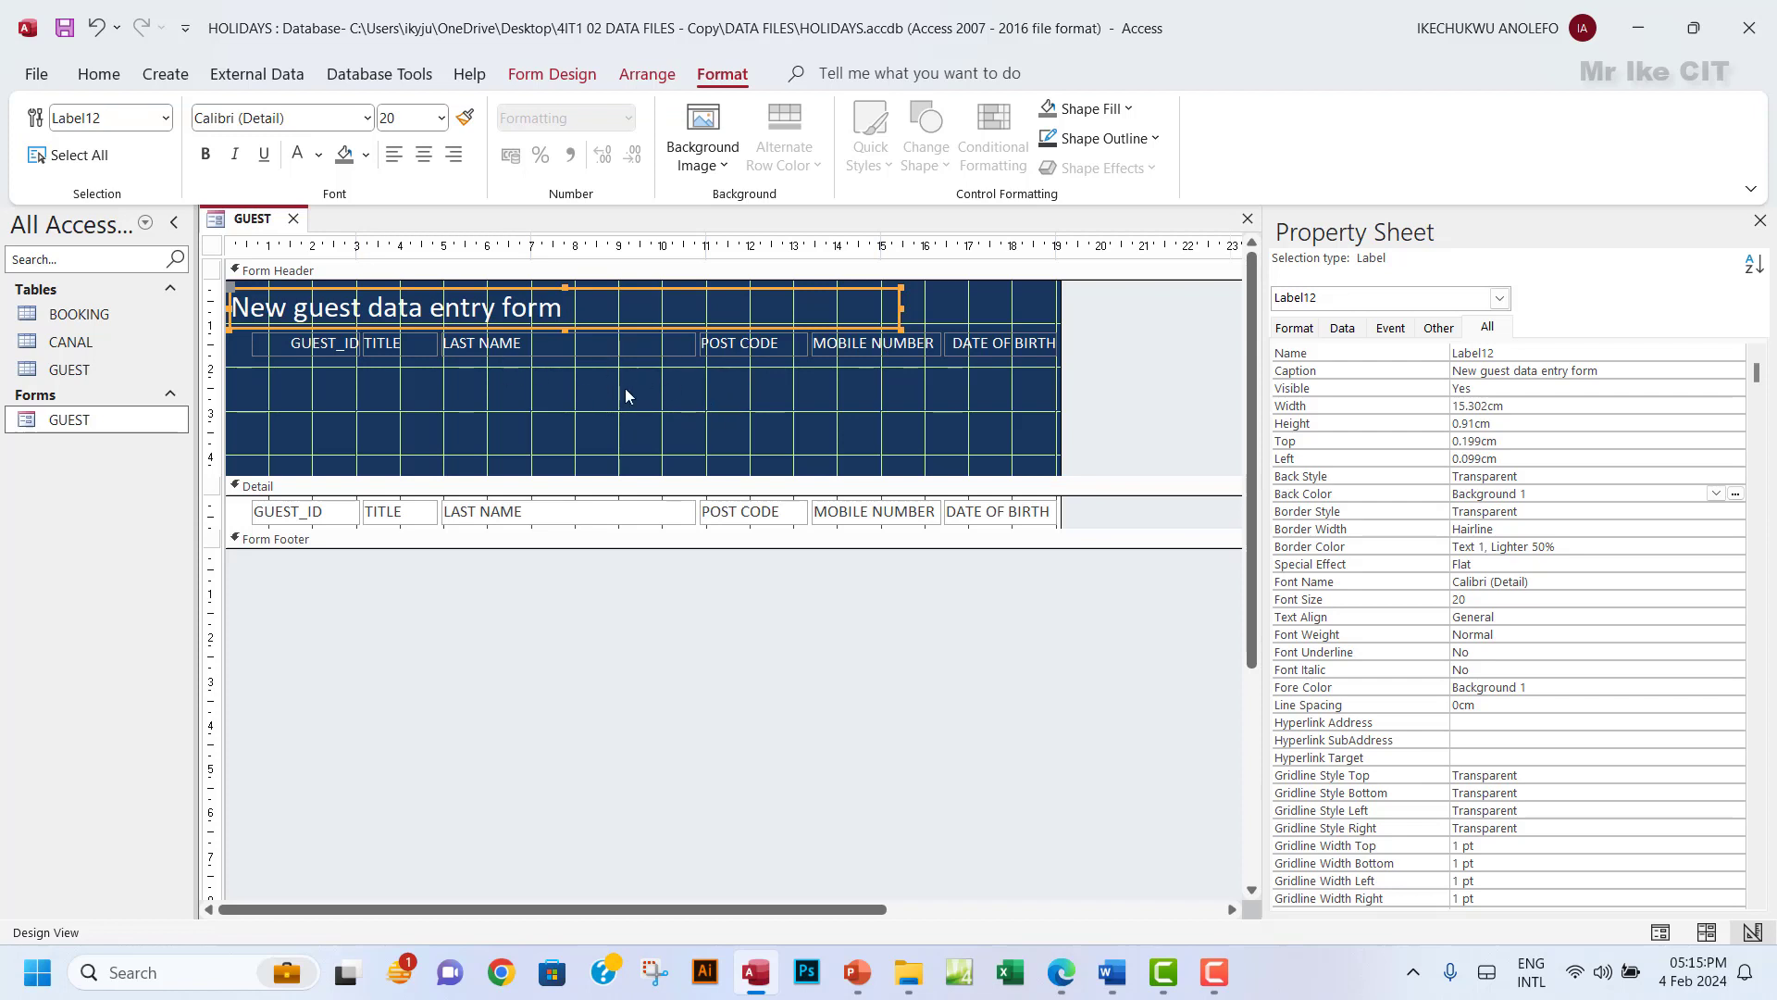
# Set the height of the Form Header section to 2cm.
pyautogui.click(707, 270)
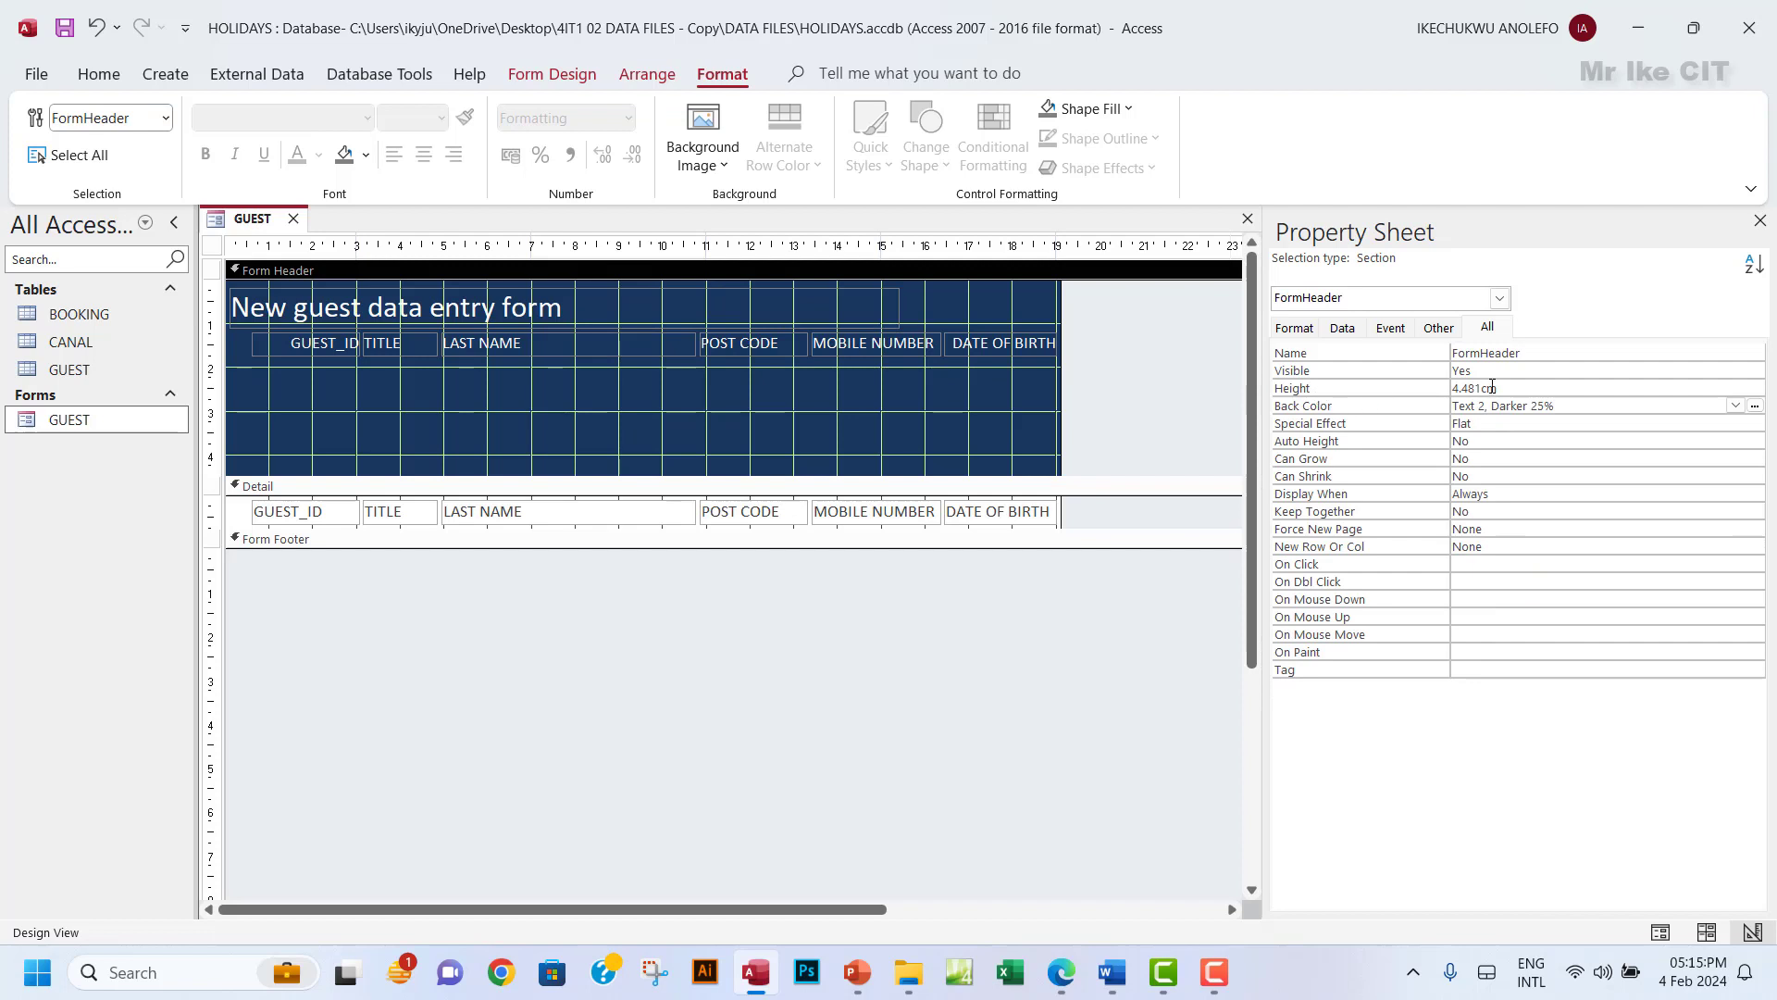
pyautogui.click(1430, 393)
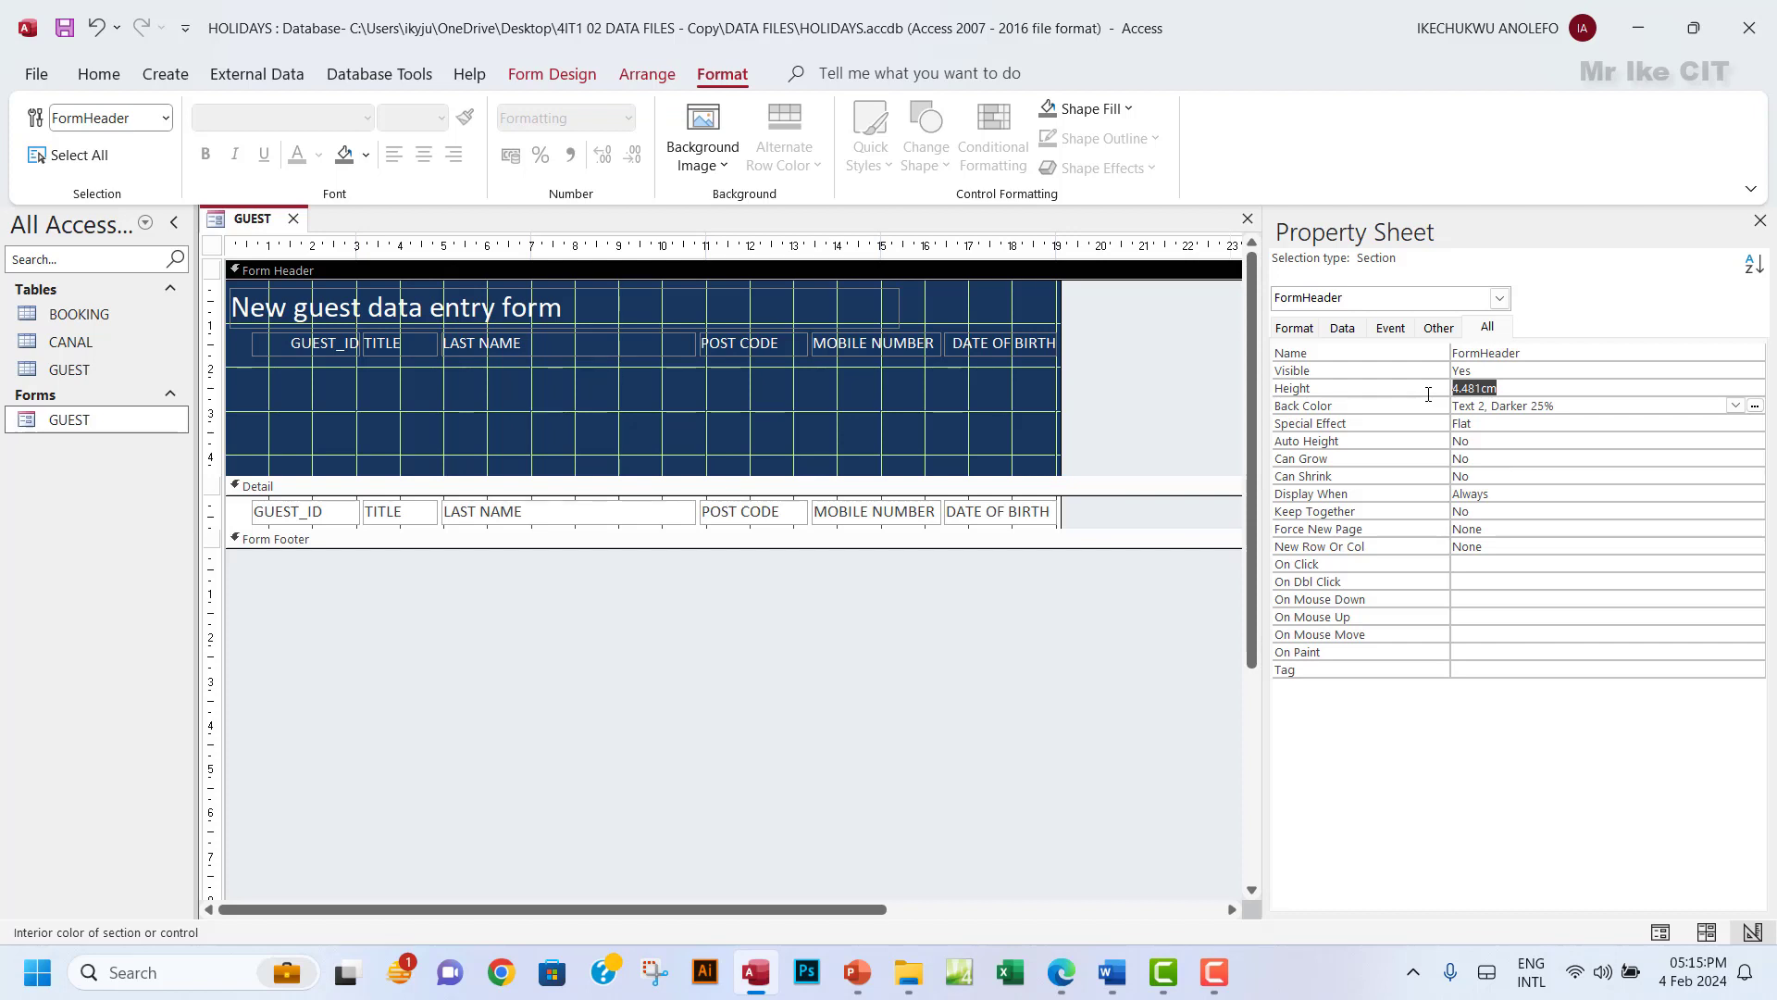
pyautogui.write('2')
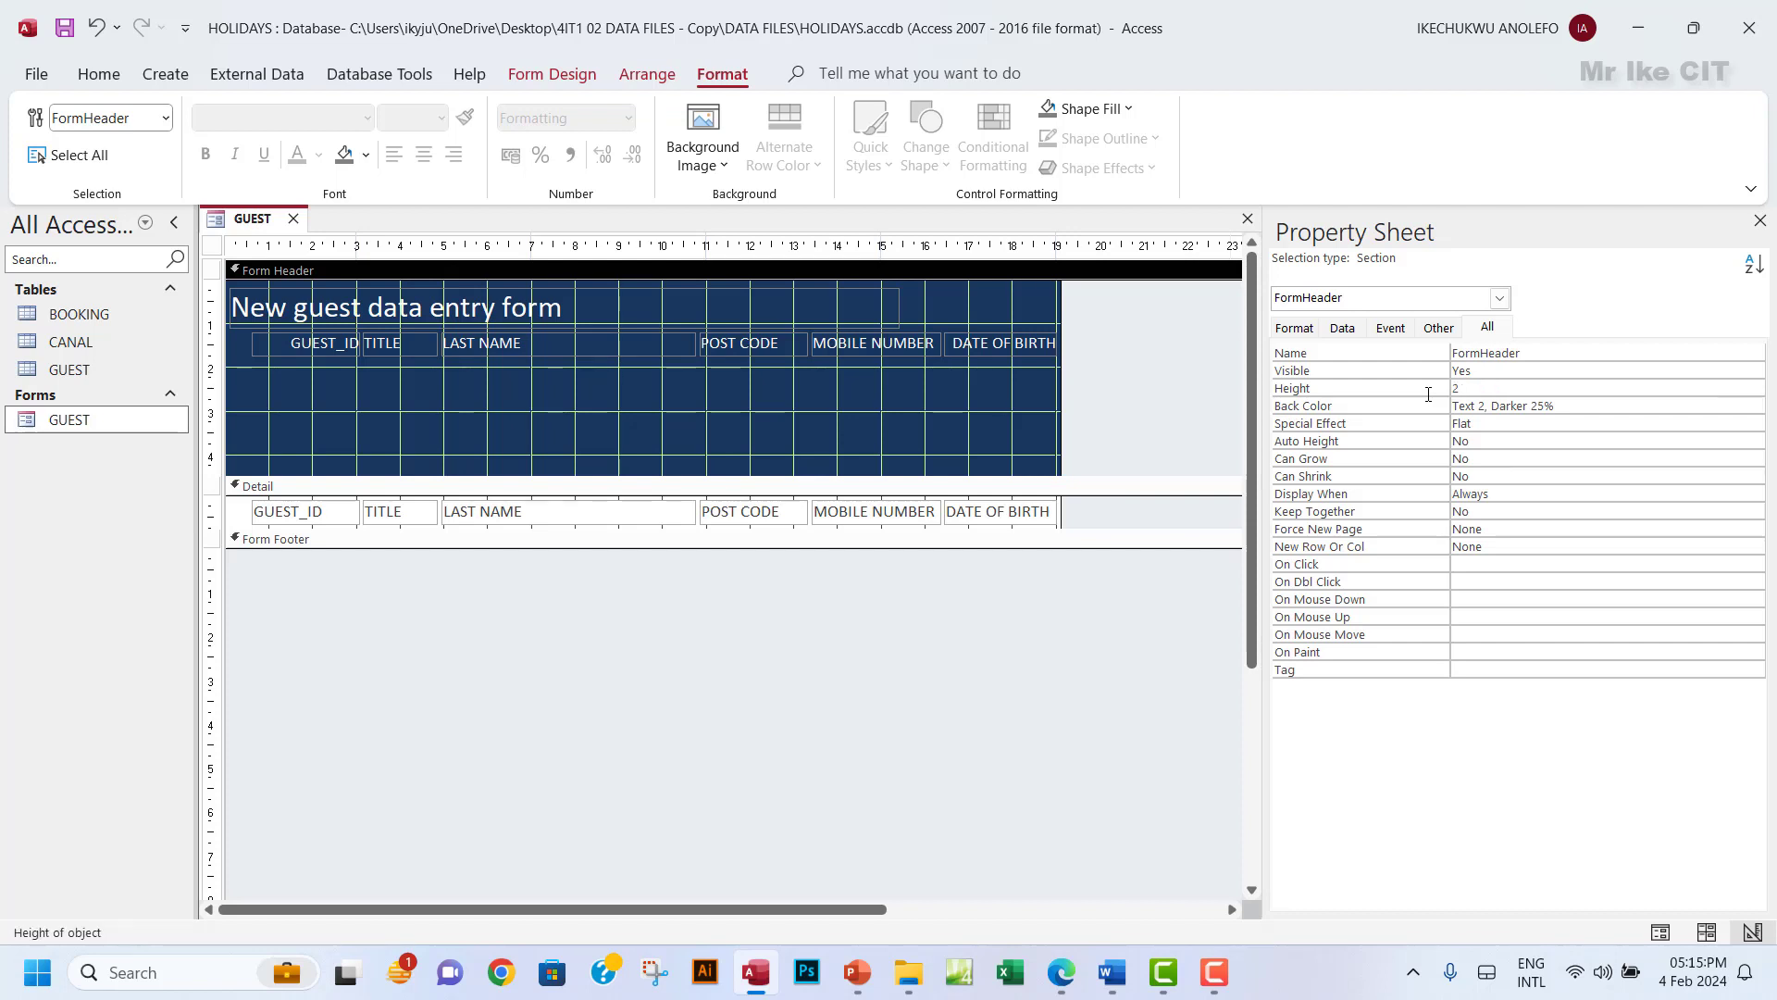
pyautogui.write('com')
pyautogui.press('BackSpace')
pyautogui.press('BackSpace')
pyautogui.write('m')
pyautogui.press('Return')
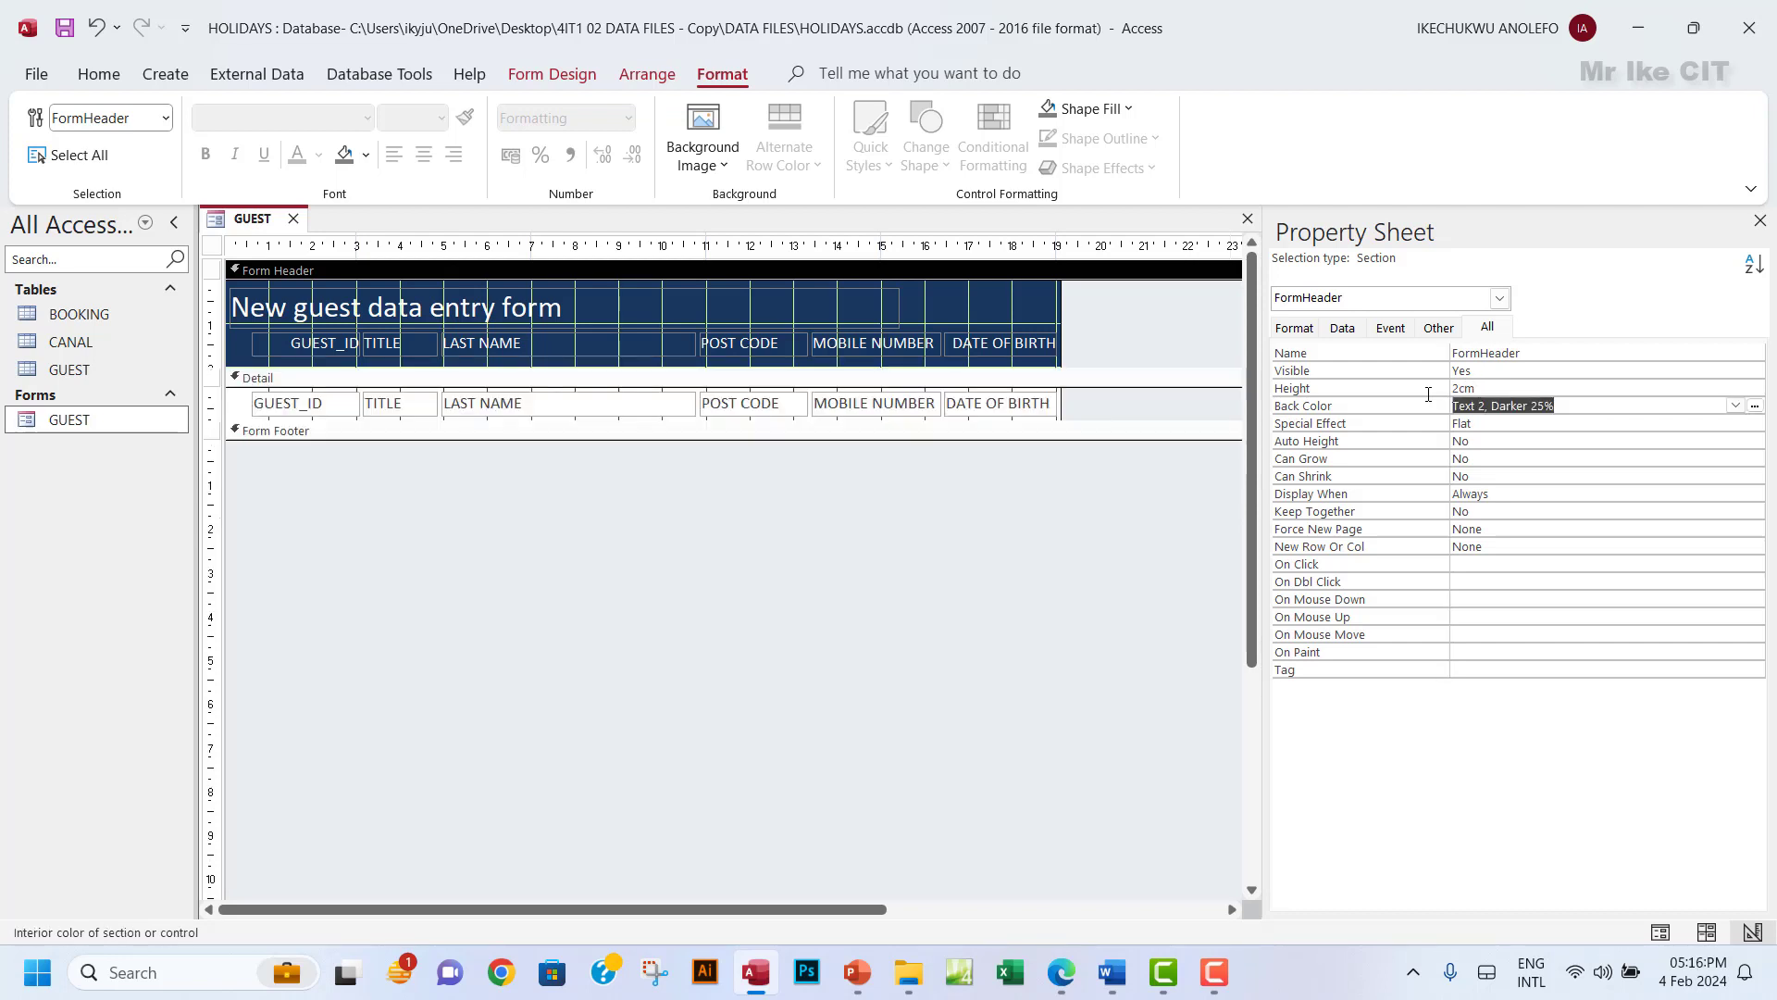
# Narrow the "New guest data entry form" heading label to about 8.3 cm, check it in Form View and return to Design View.
pyautogui.click(577, 301)
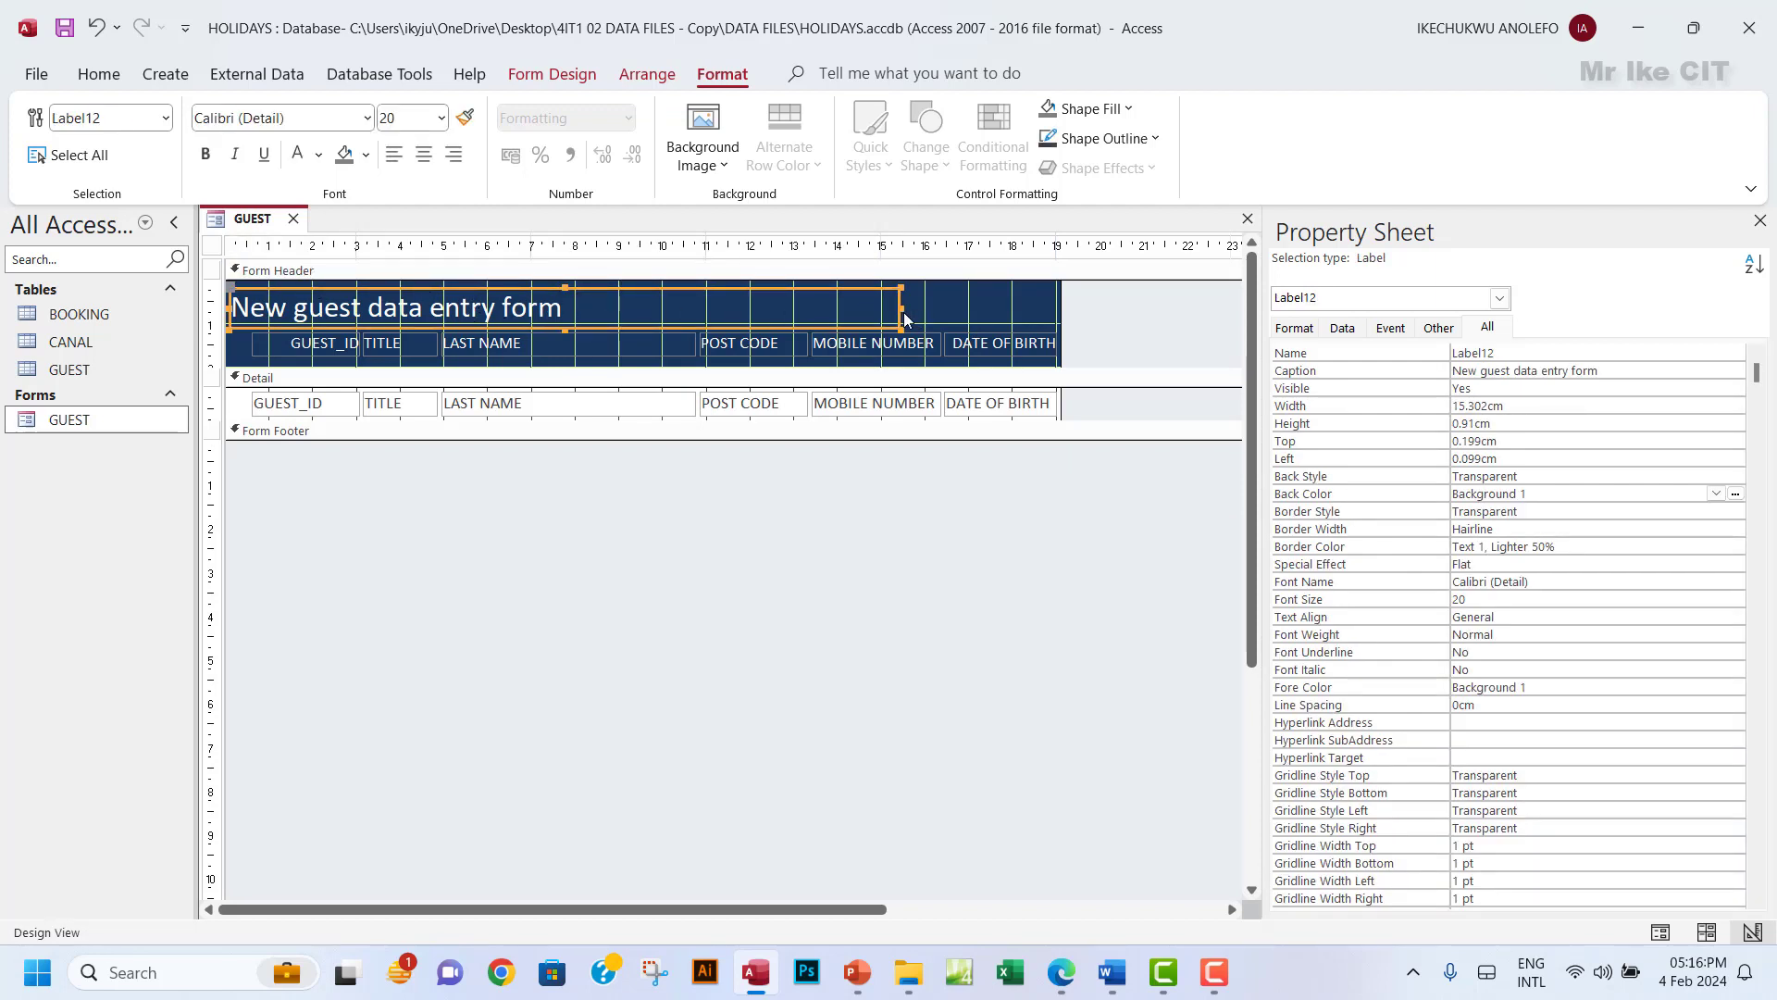
pyautogui.moveTo(901, 309); pyautogui.dragTo(594, 309)
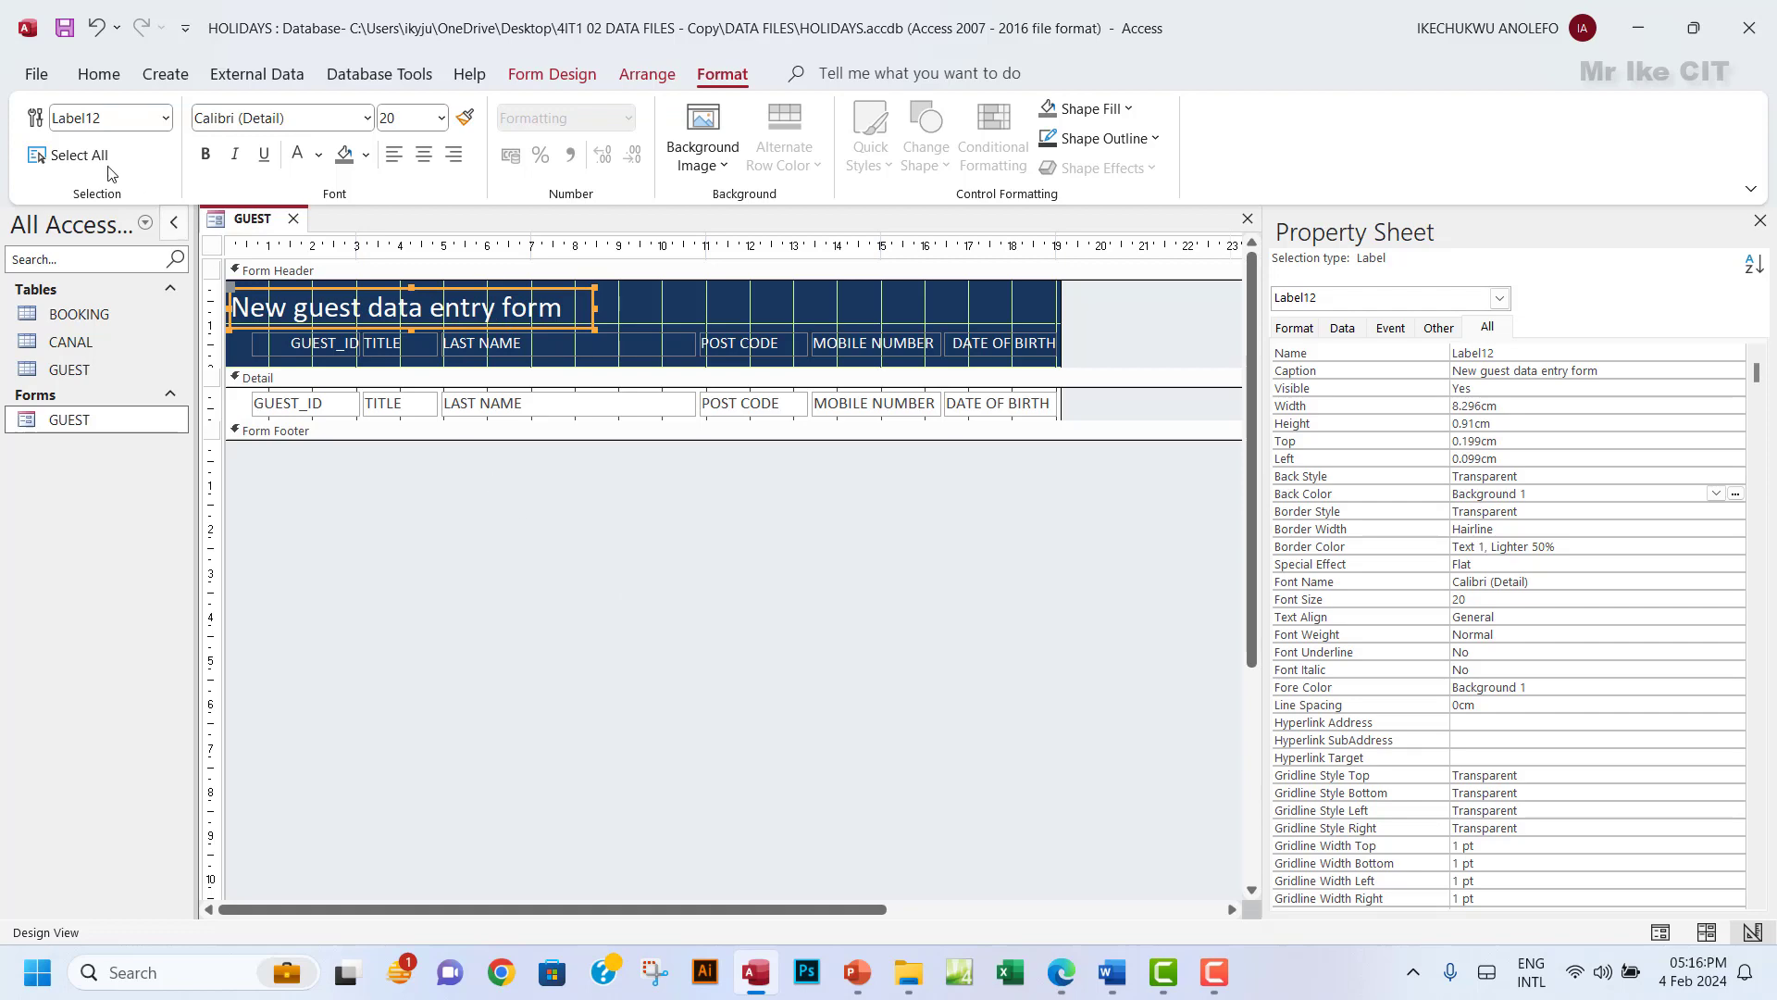
pyautogui.click(553, 74)
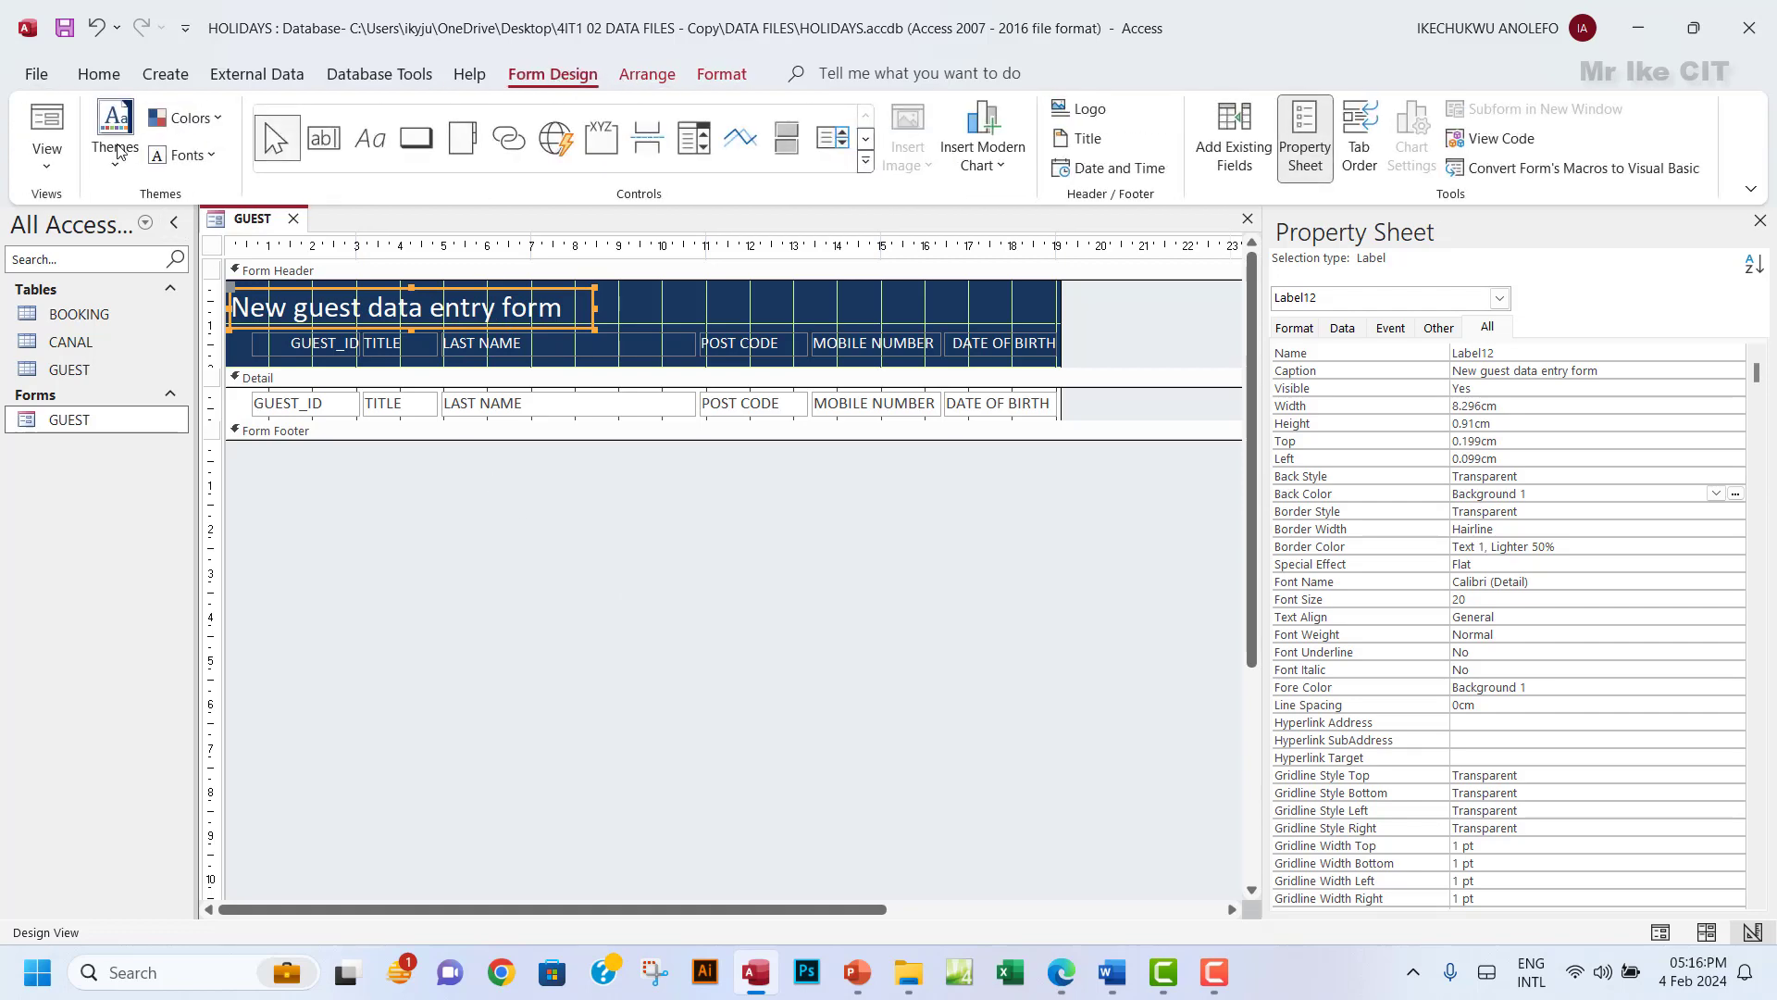
pyautogui.click(46, 155)
pyautogui.click(109, 214)
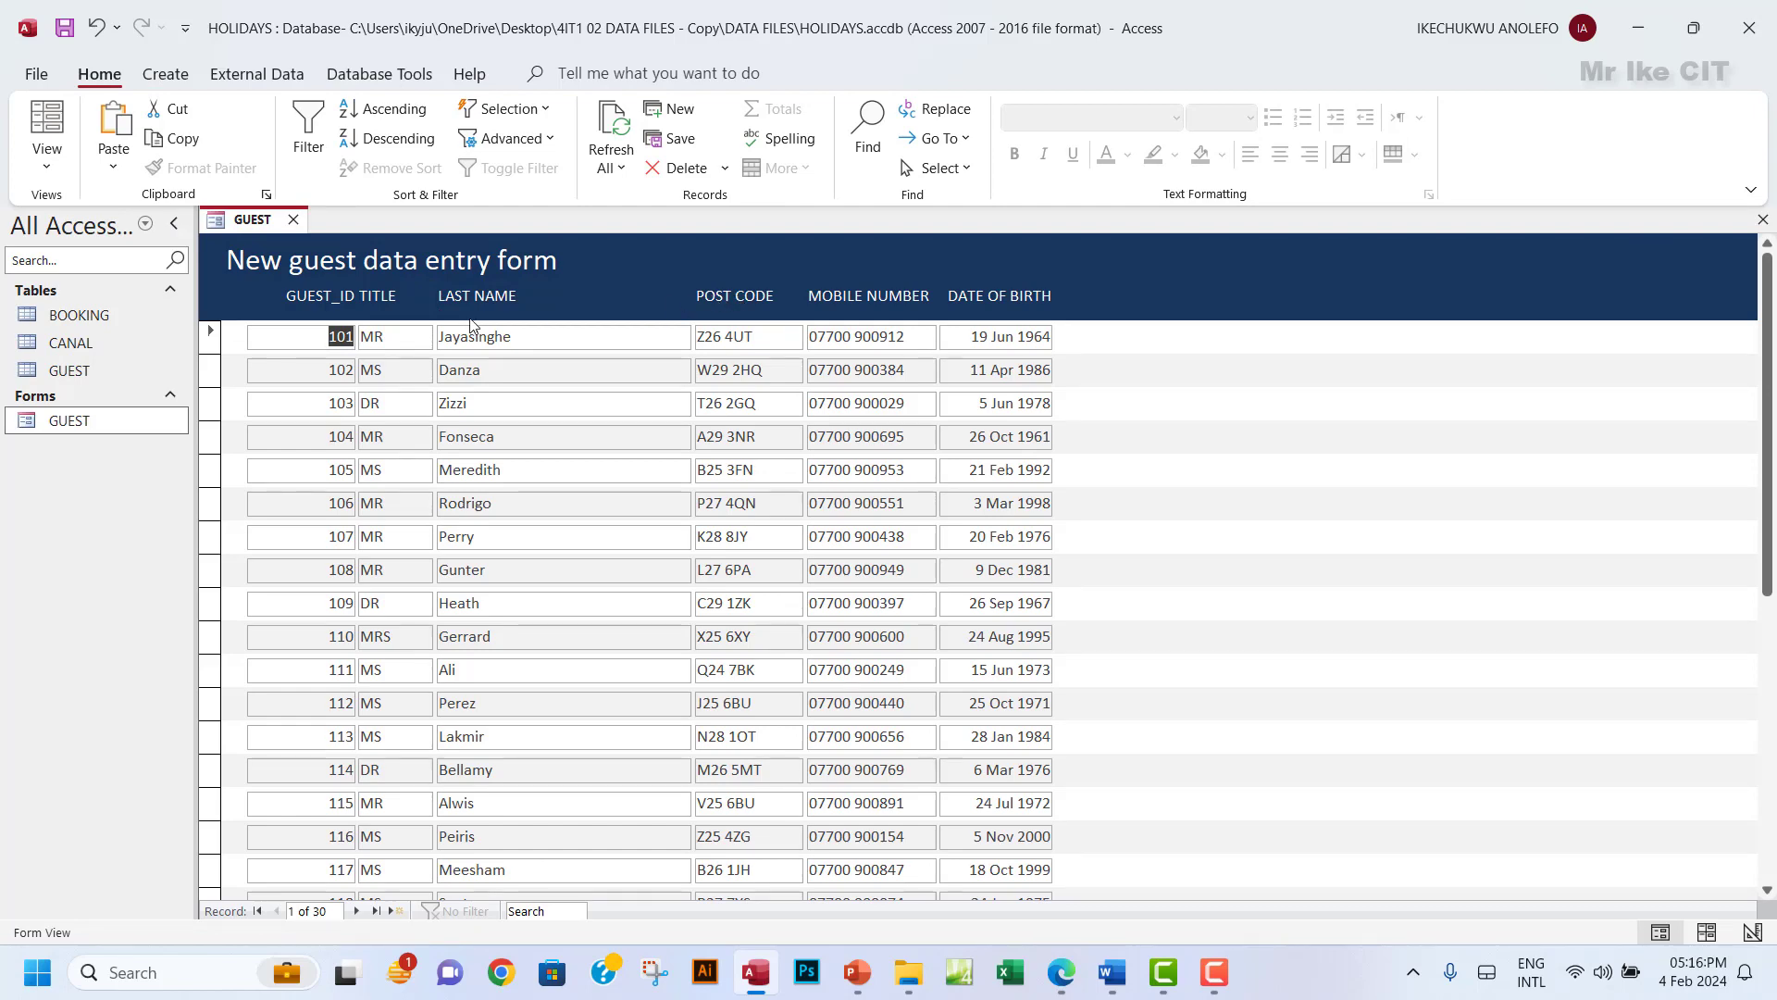
pyautogui.click(47, 165)
pyautogui.click(102, 306)
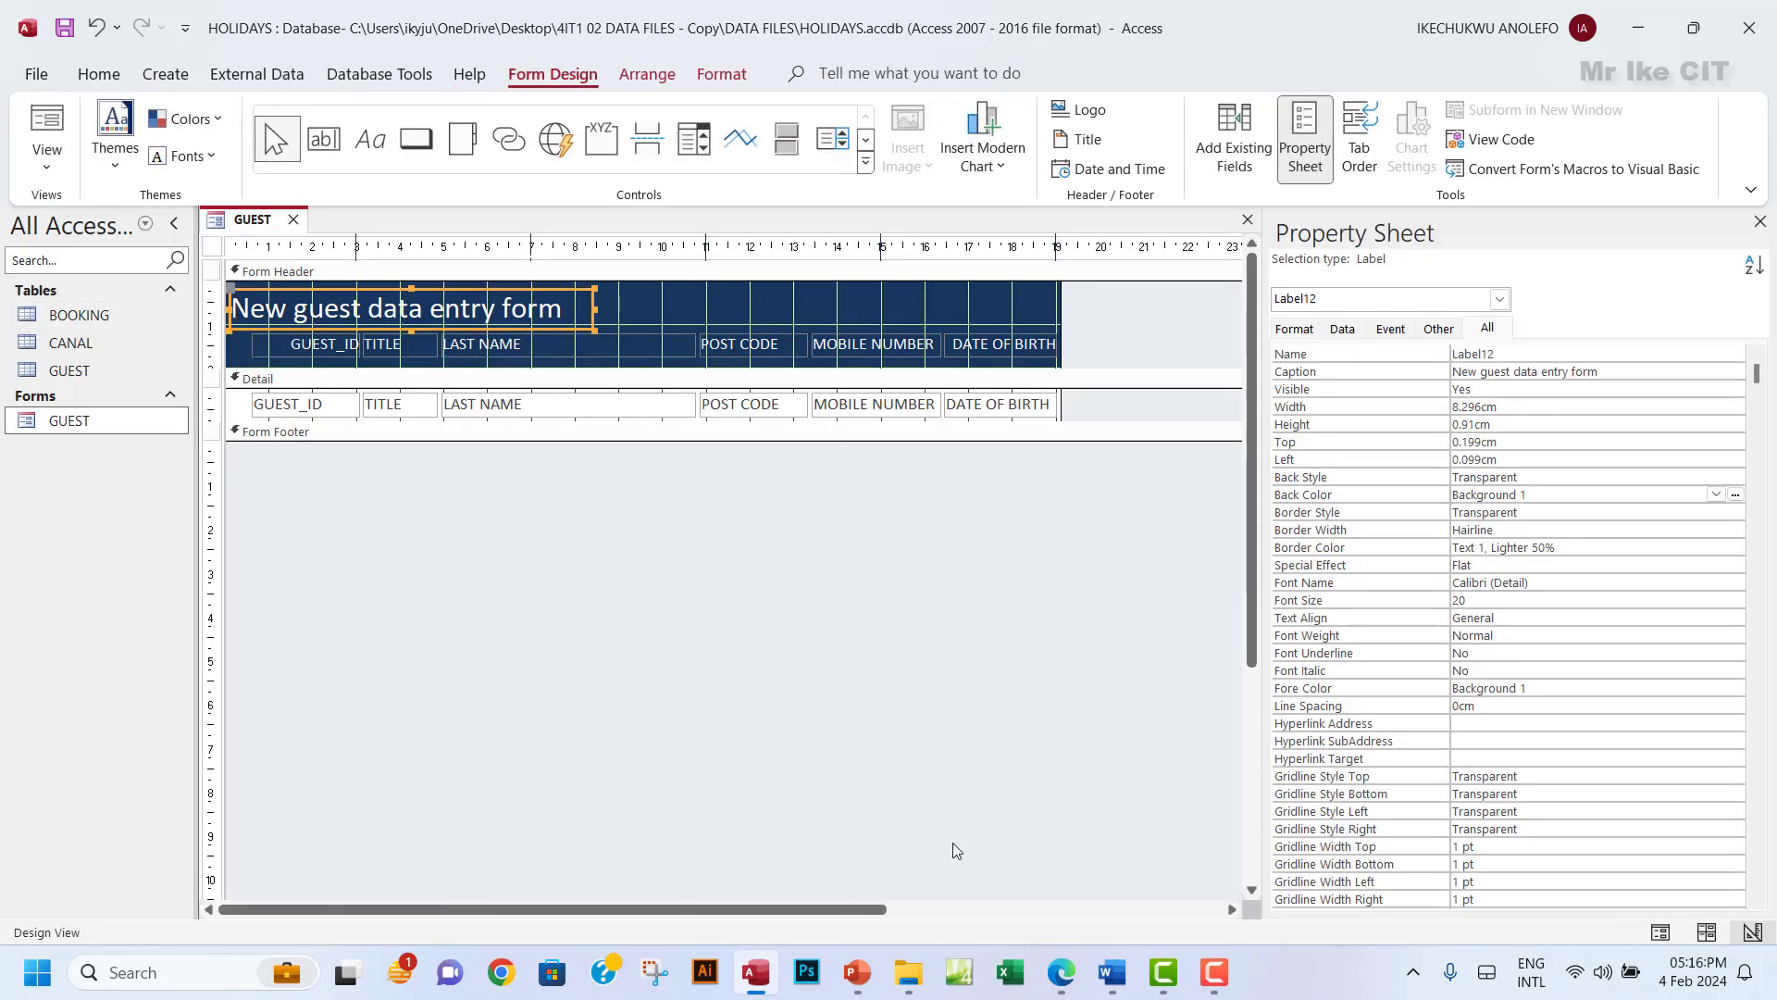
# Switch to the exam PDF in Edge and highlight "the heading 'New guest data entry form' on one line" in yellow.
pyautogui.click(1065, 972)
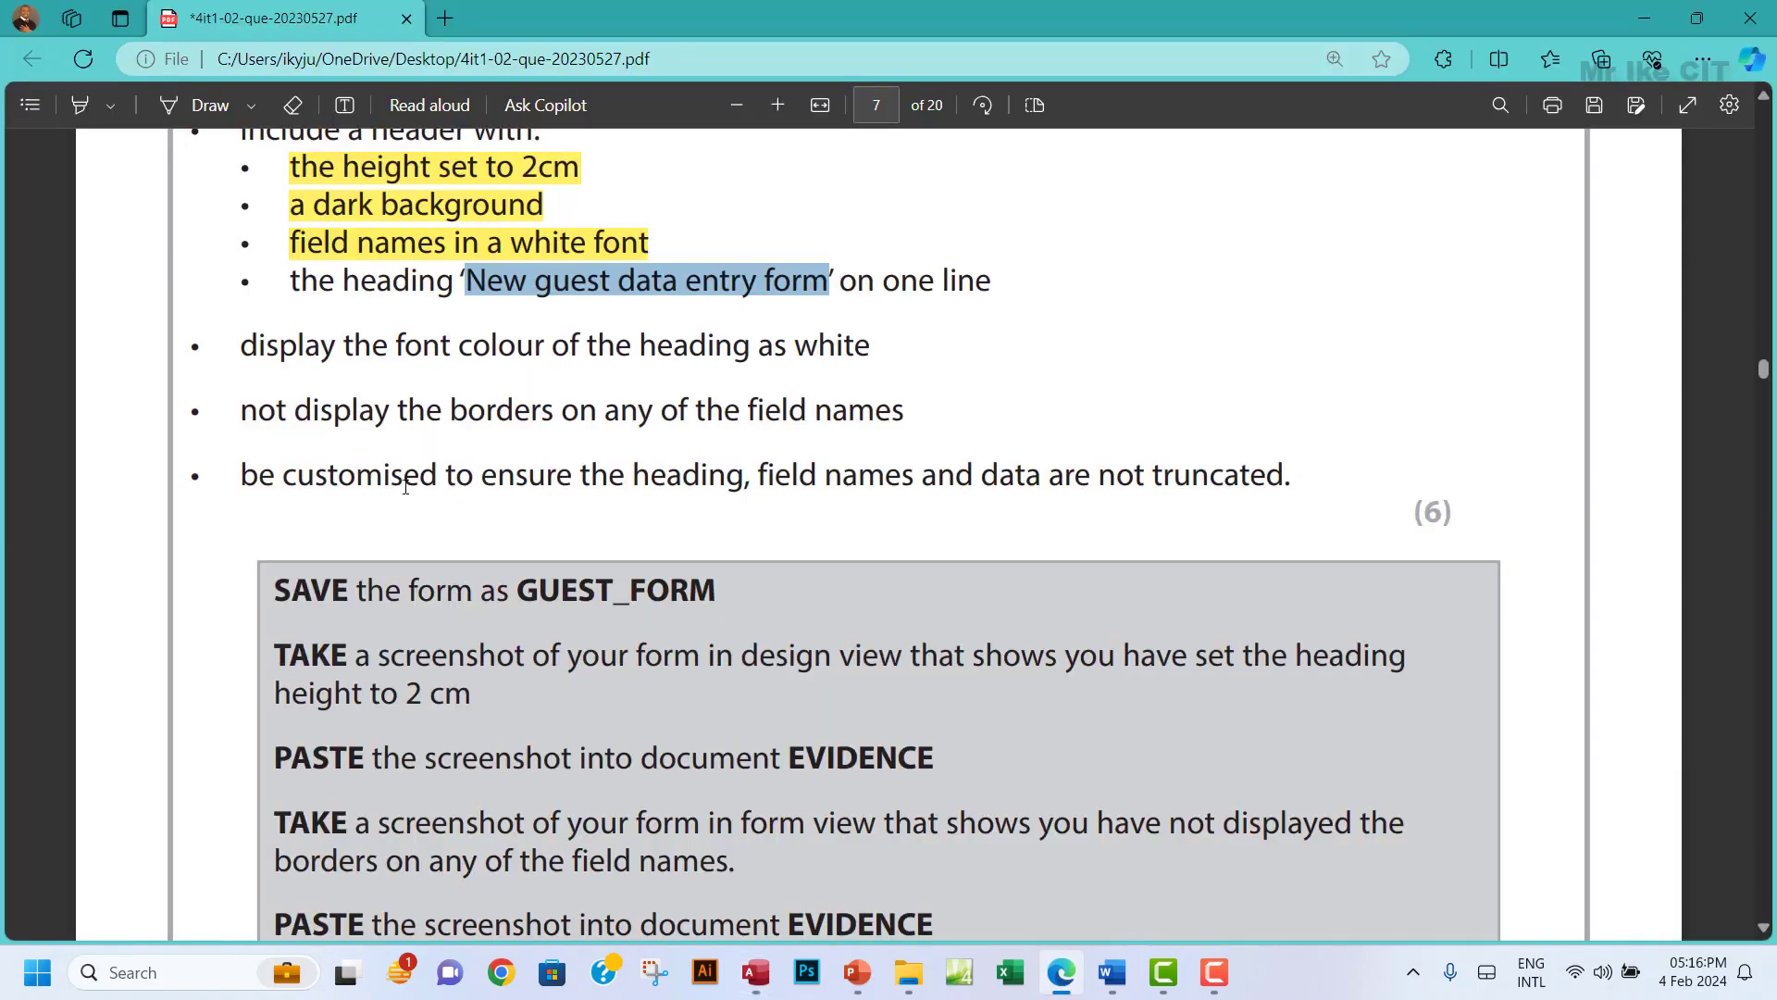
pyautogui.moveTo(279, 283); pyautogui.dragTo(995, 283)
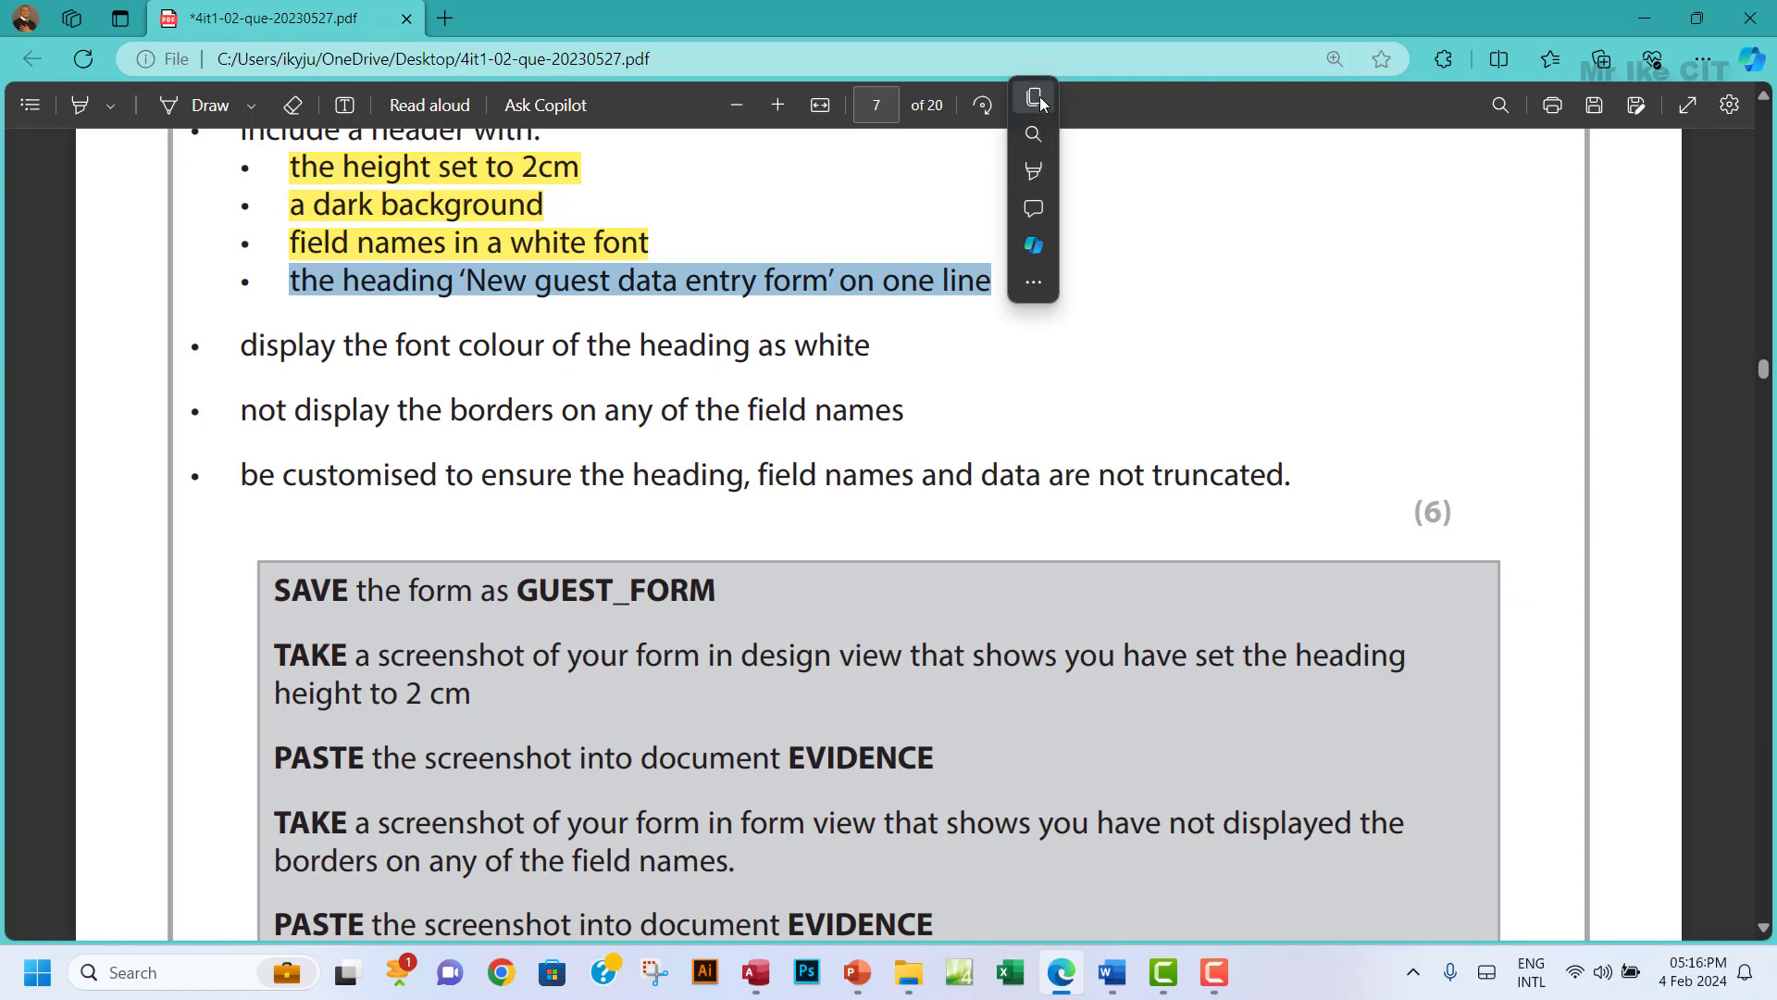
pyautogui.moveTo(1063, 180)
pyautogui.click(1223, 176)
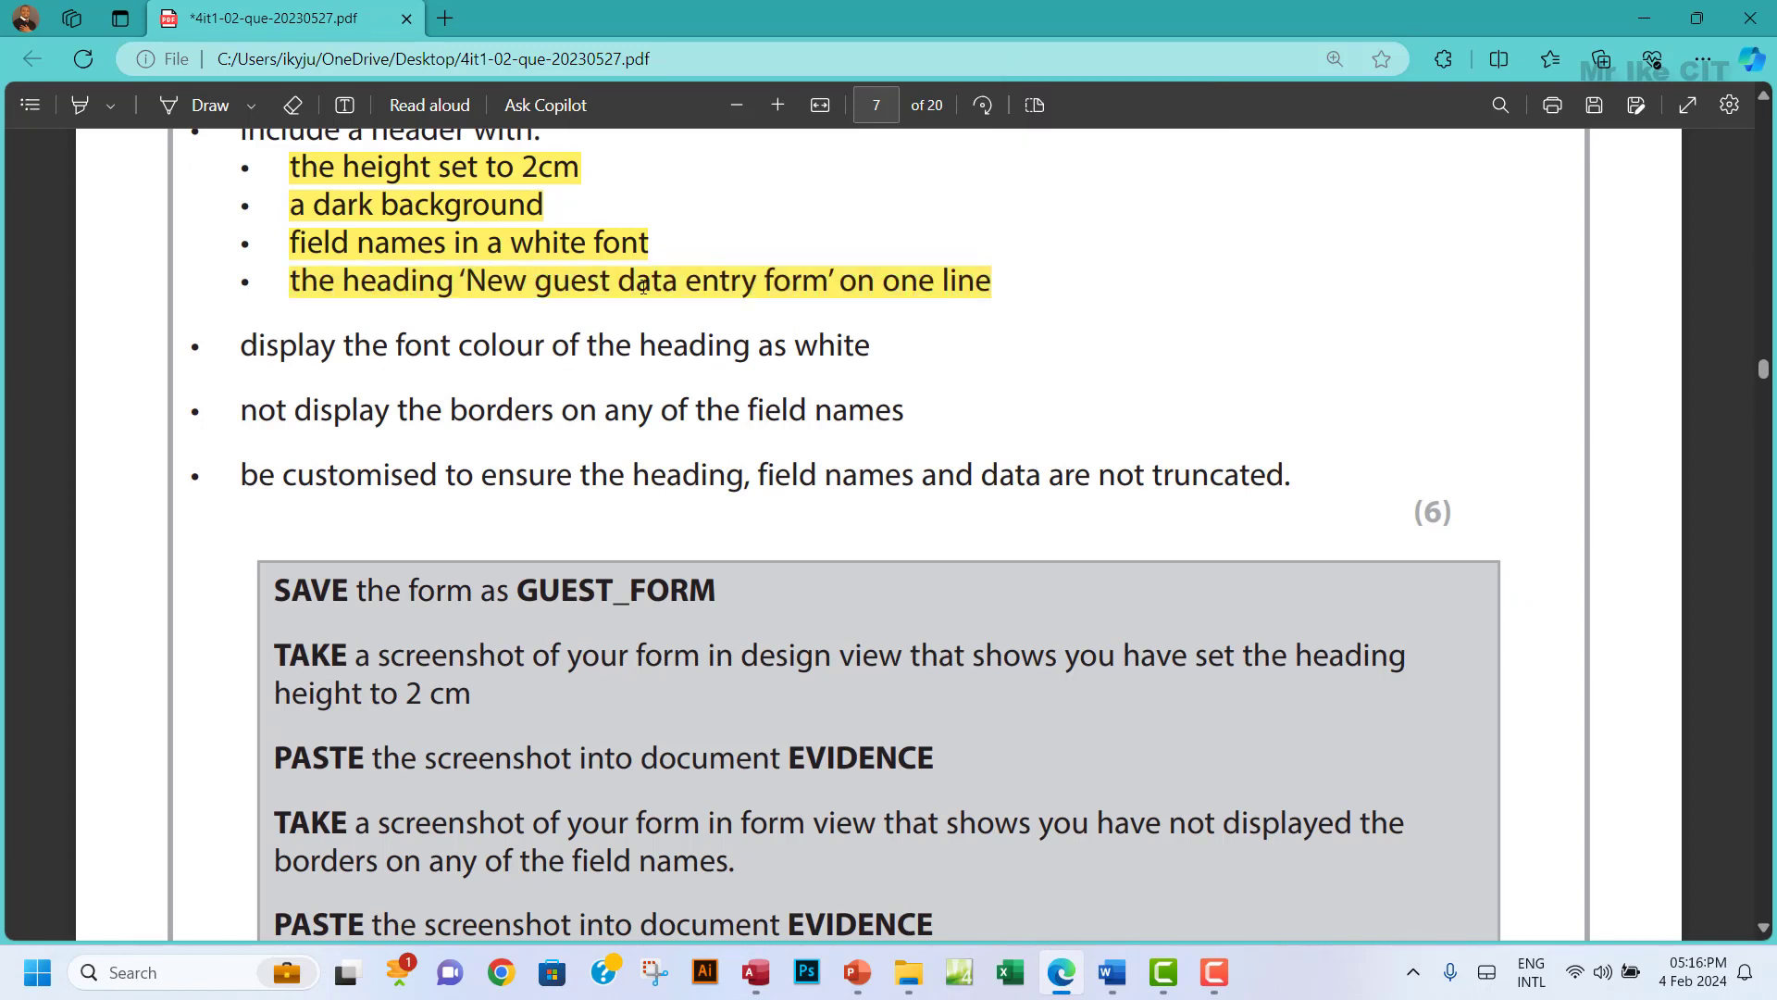
# Highlight the requirement "display the font colour of the heading as white" in yellow.
pyautogui.scroll(-2, 242, 326)
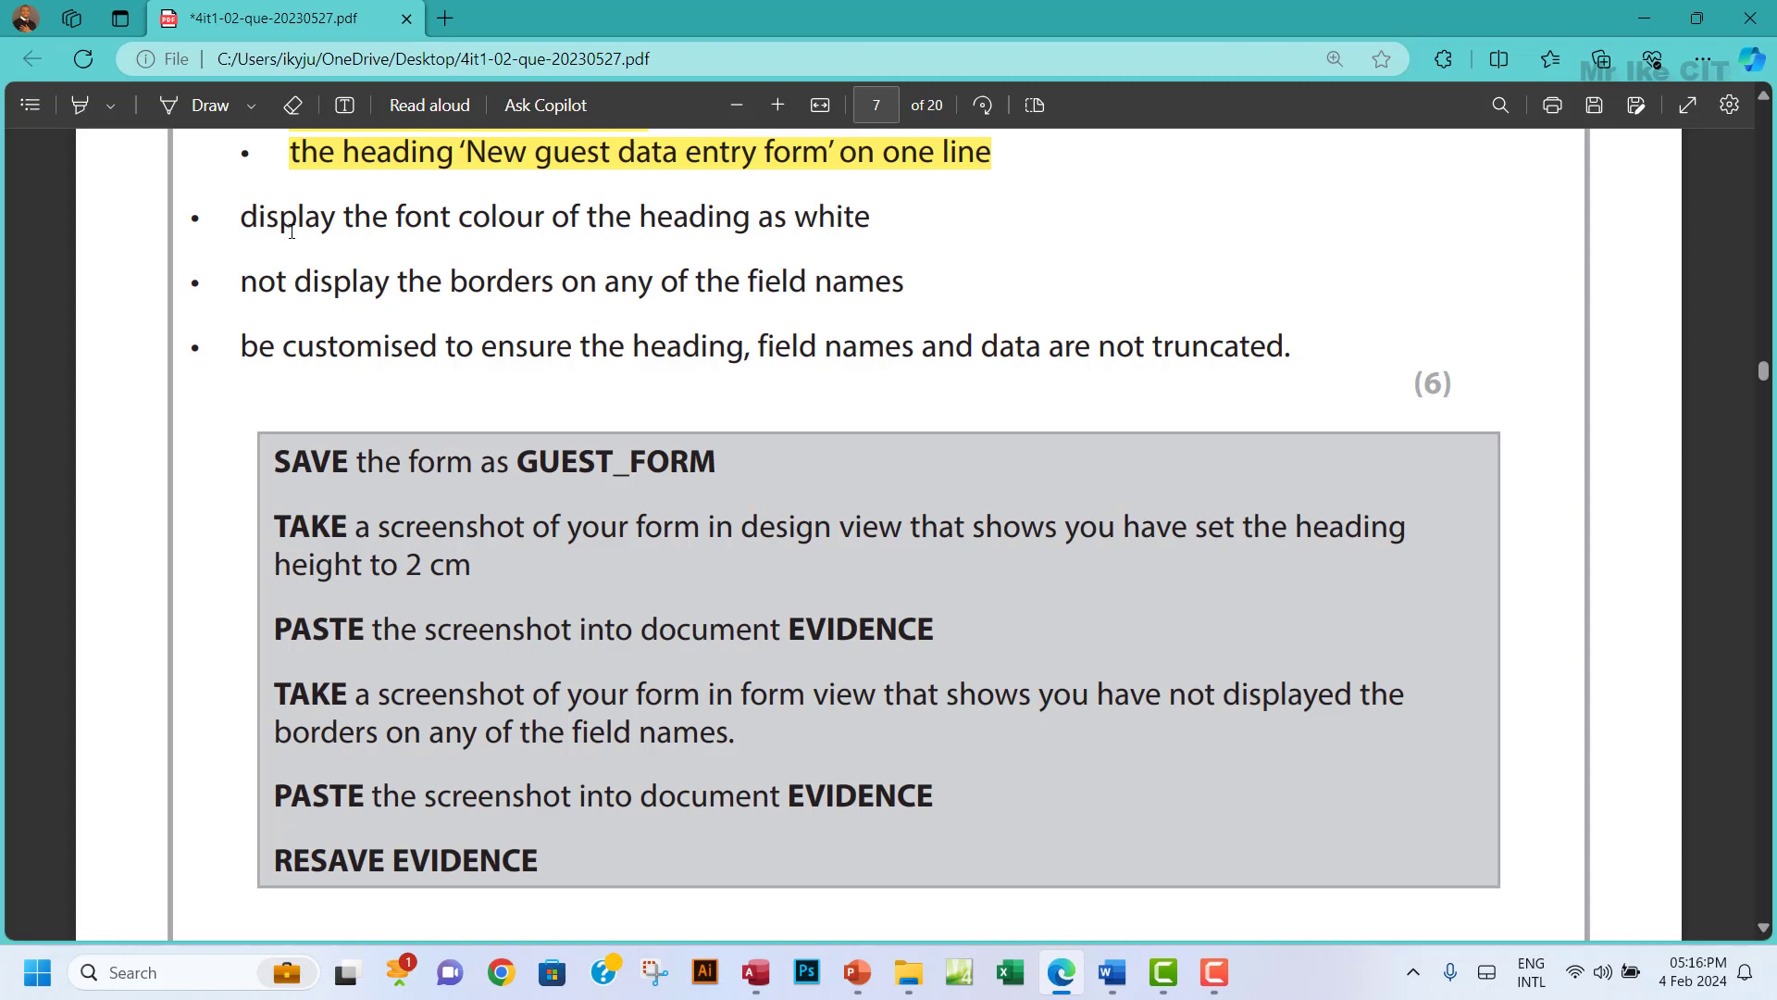
pyautogui.moveTo(241, 213); pyautogui.dragTo(881, 218)
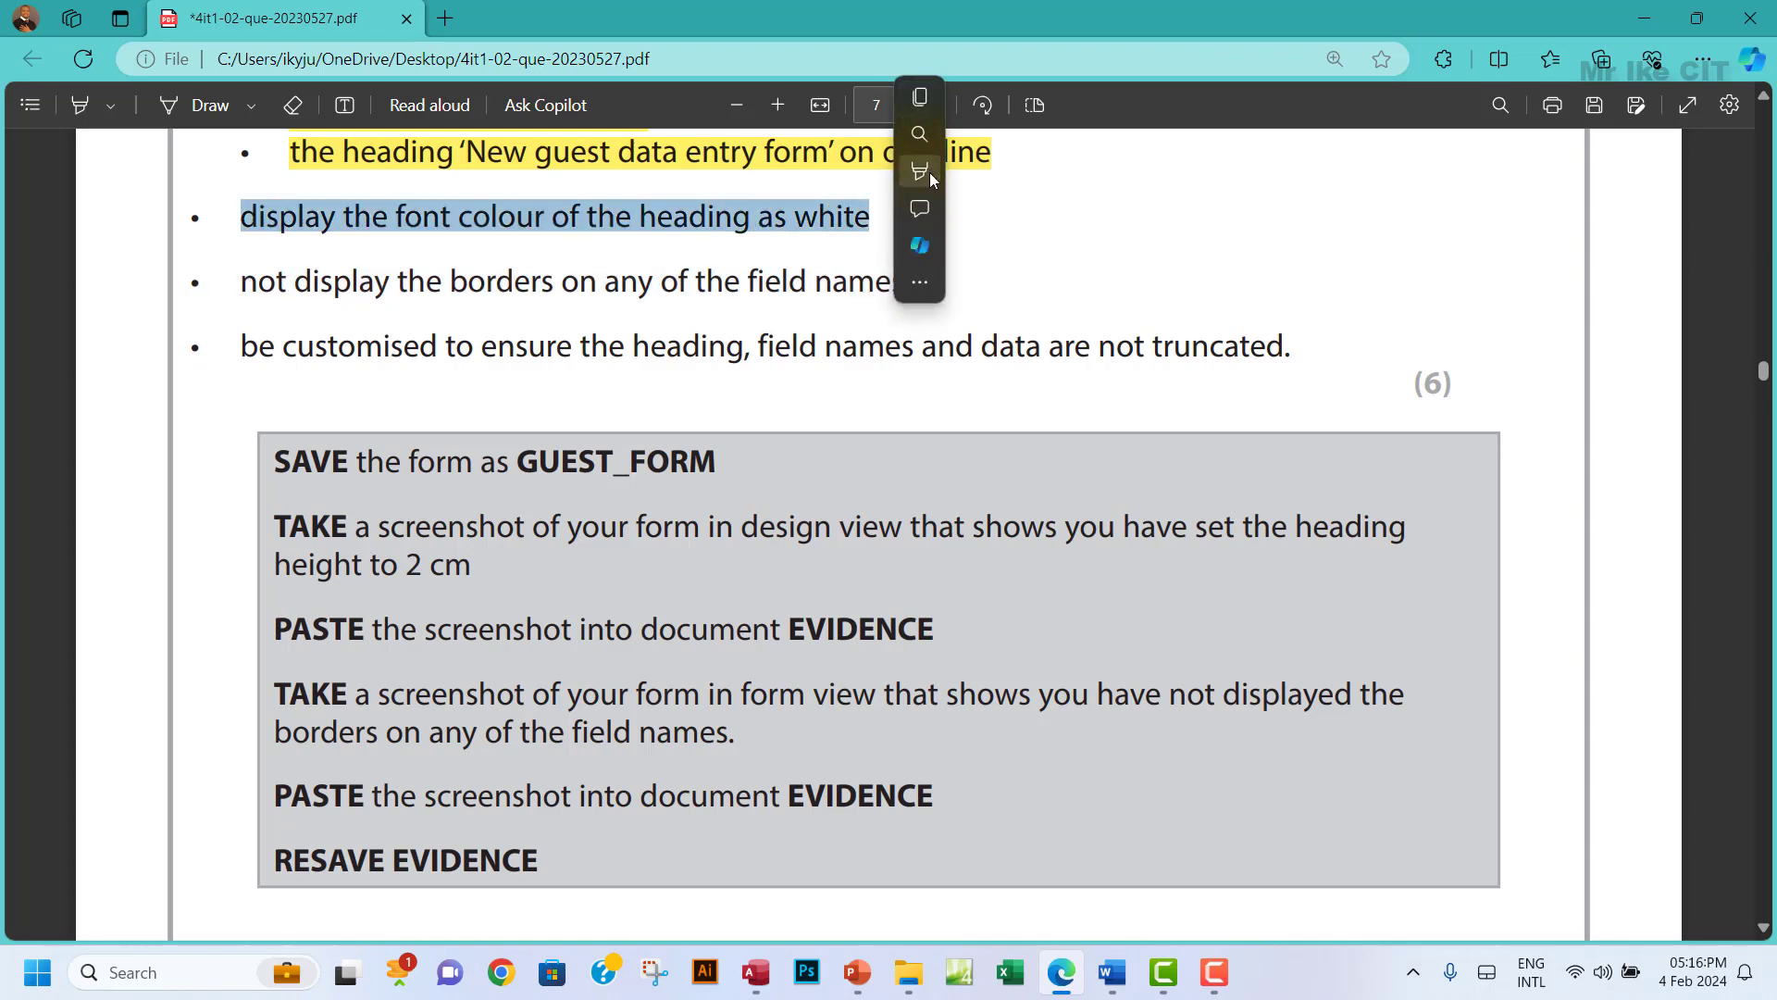
pyautogui.moveTo(921, 172)
pyautogui.moveTo(1014, 172)
pyautogui.click(1139, 172)
pyautogui.scroll(3, 645, 435)
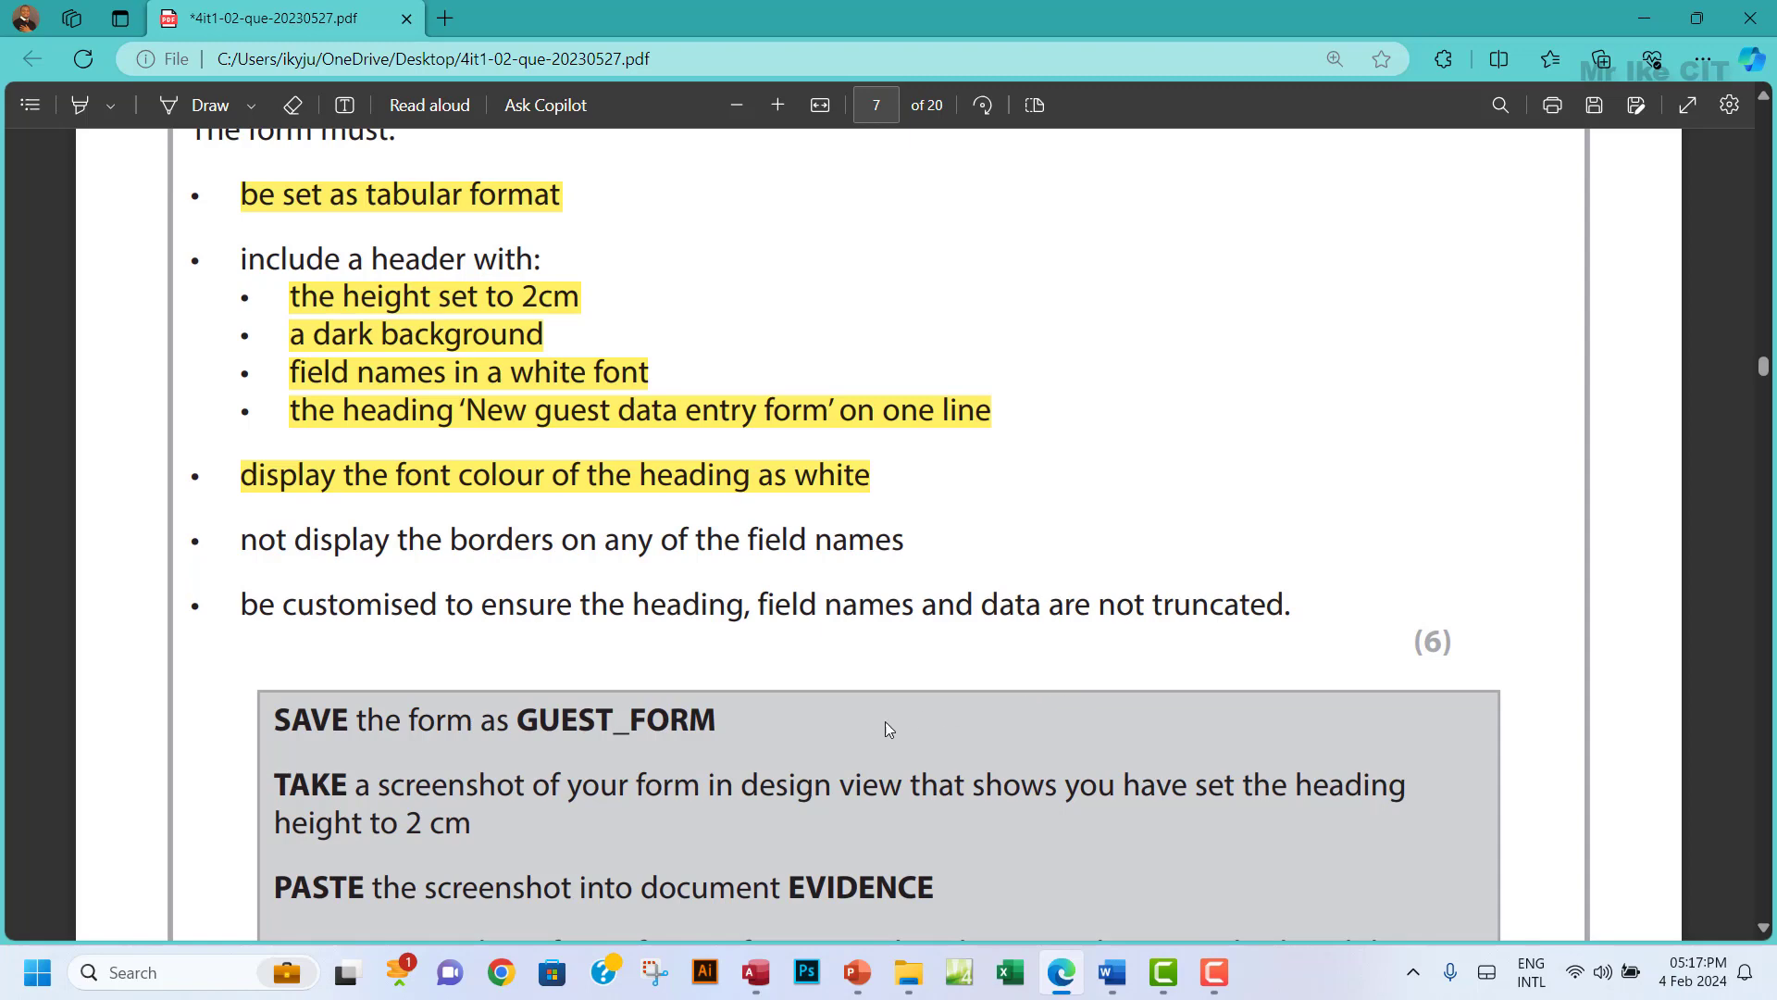
# Switch to Access, examine the field borders in Form View and return to Design View.
pyautogui.click(755, 972)
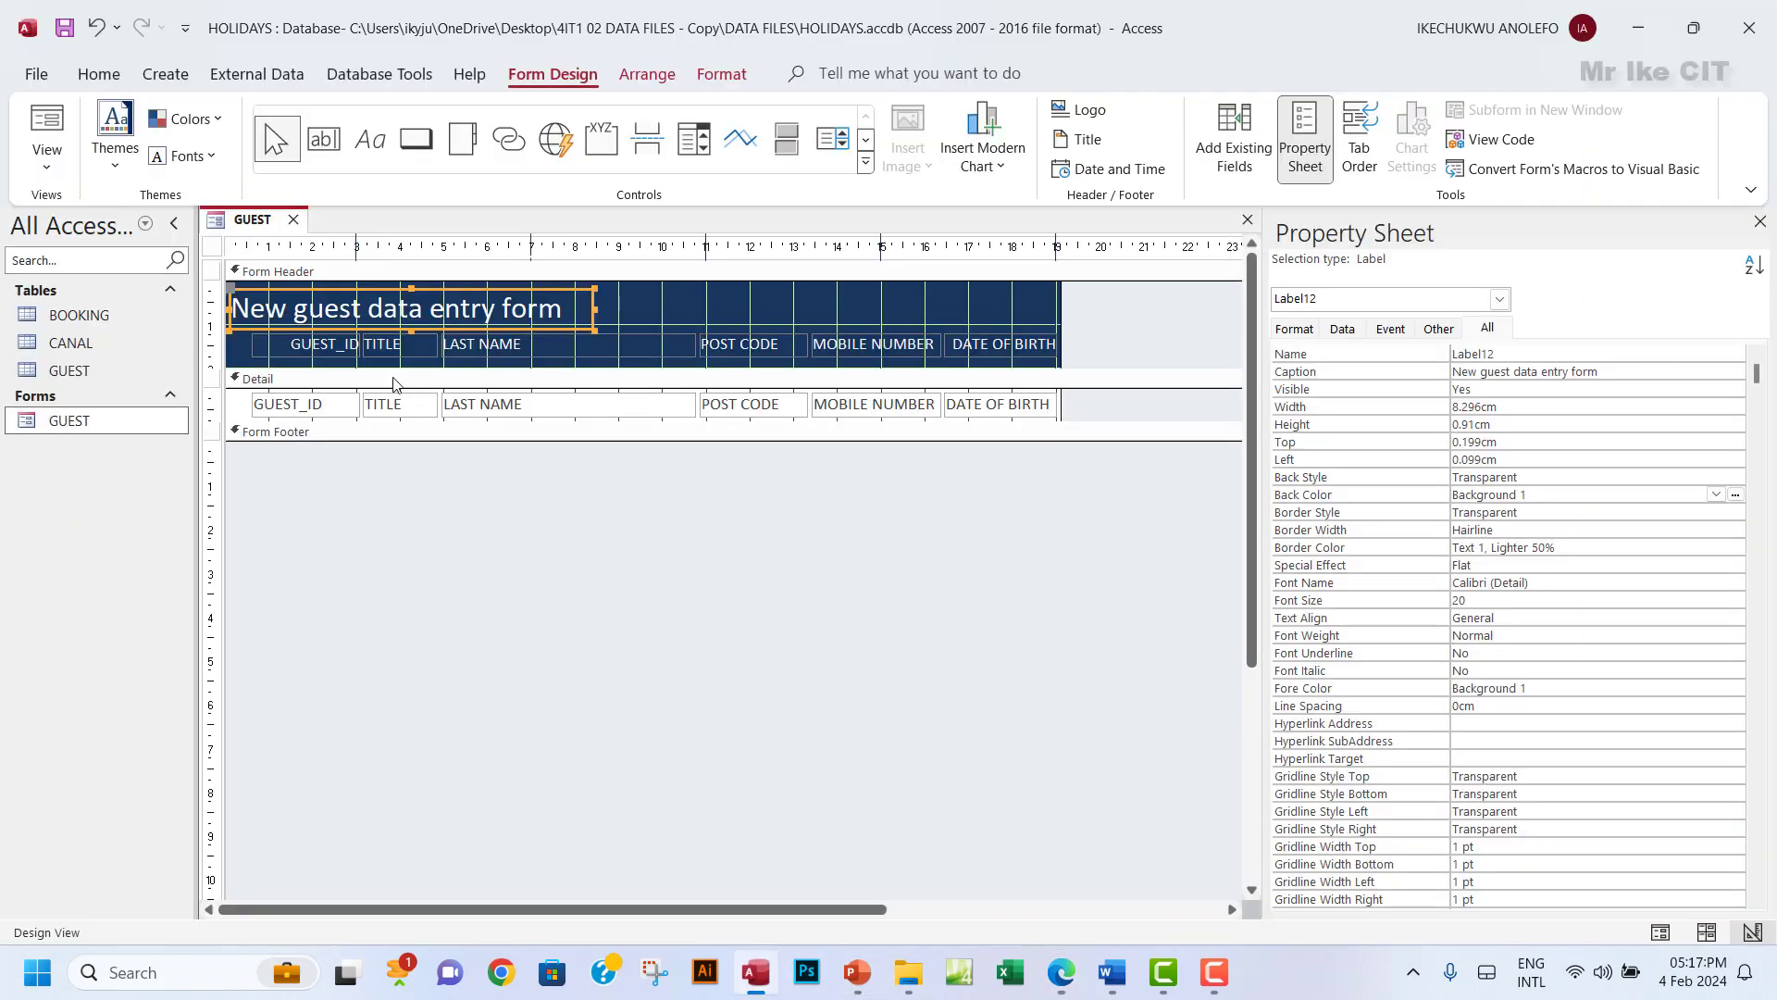
pyautogui.click(47, 158)
pyautogui.click(102, 211)
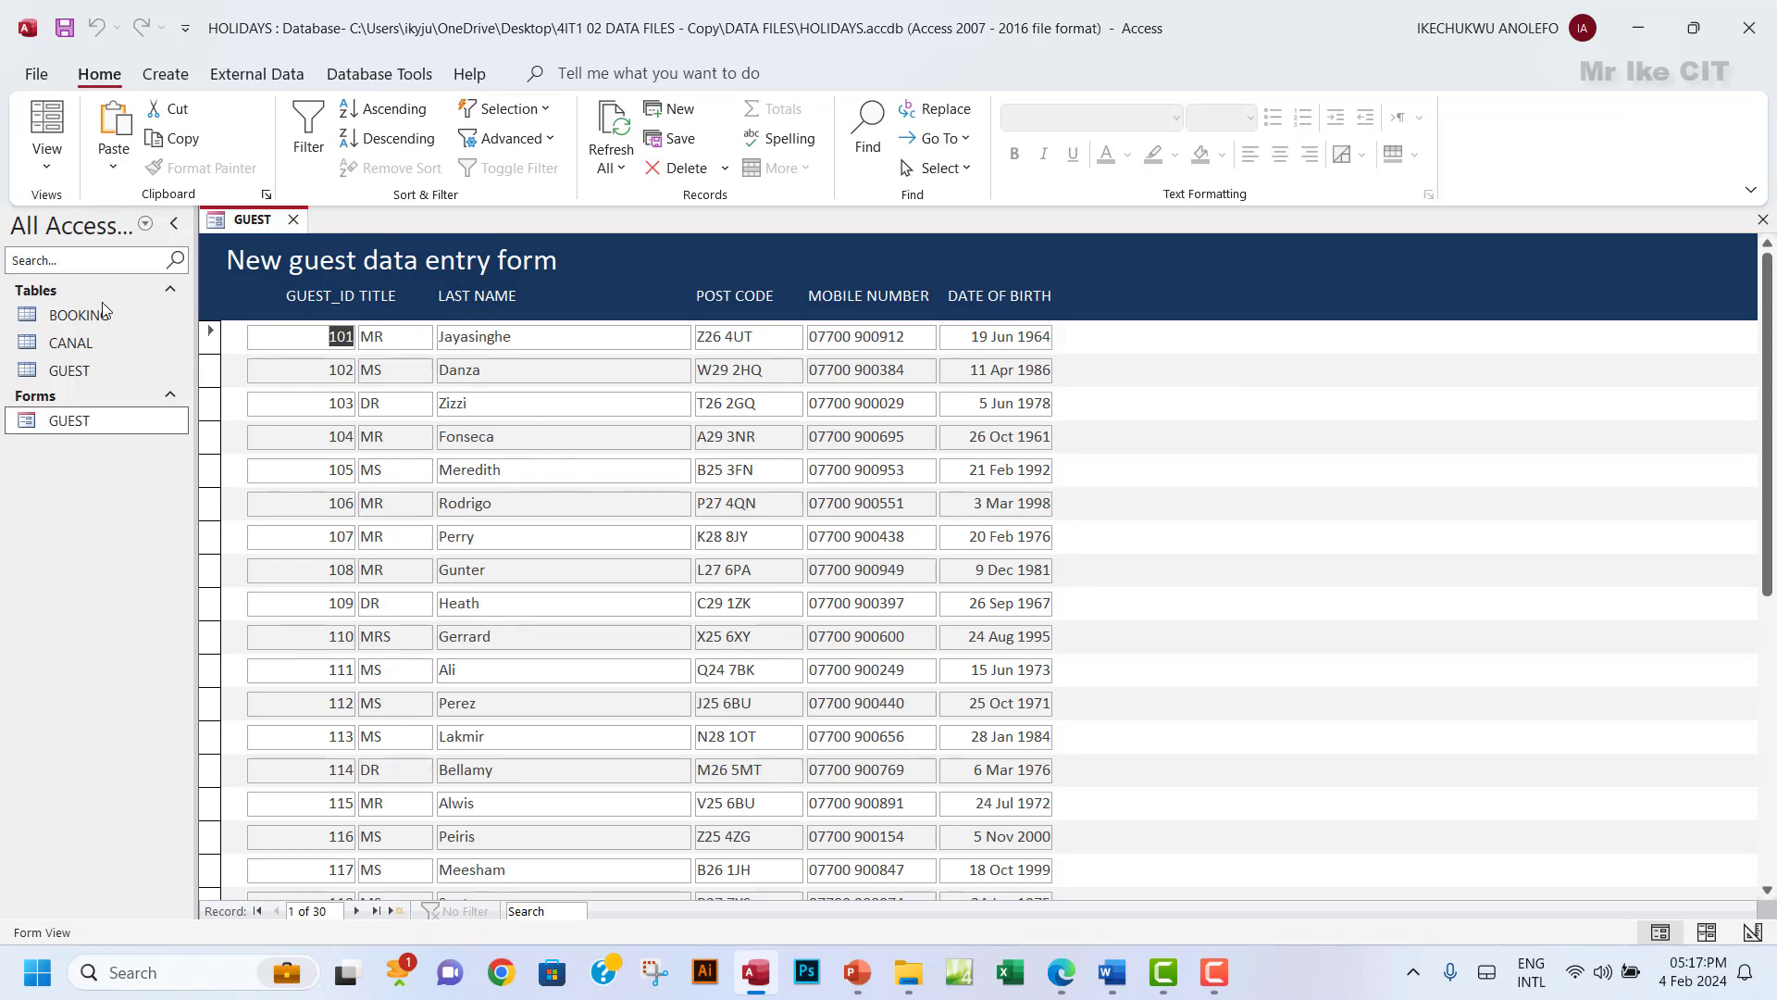
pyautogui.click(47, 165)
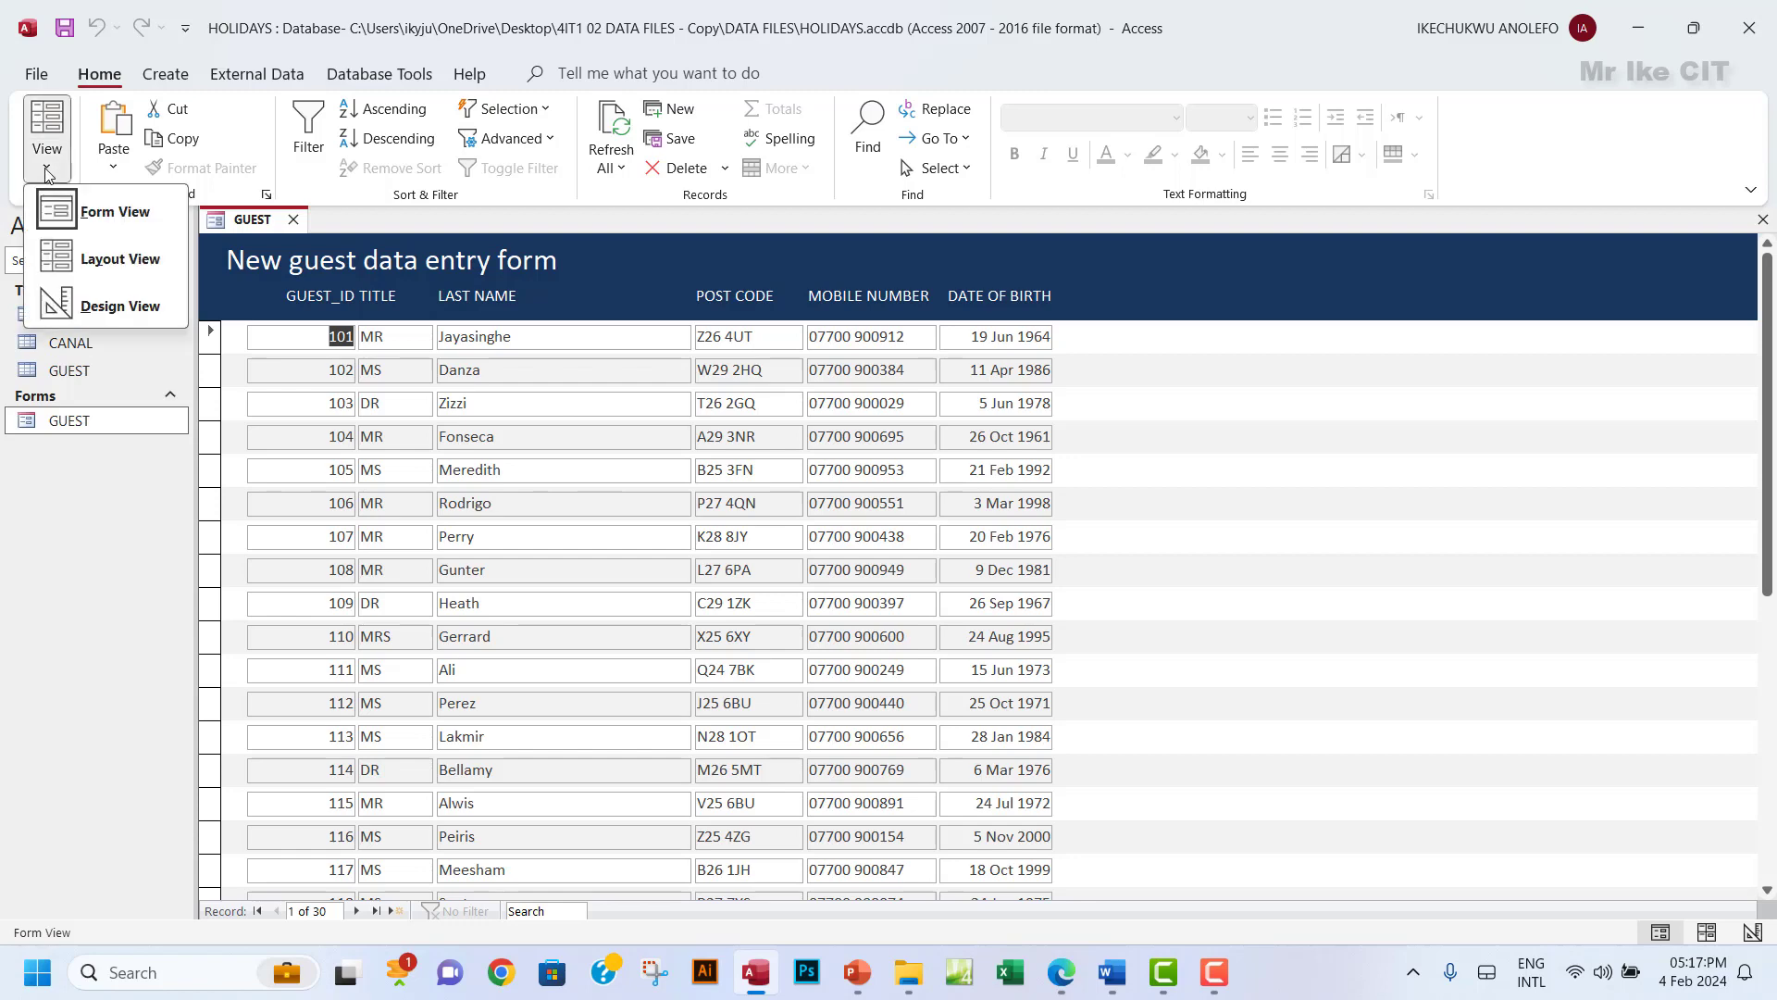
pyautogui.click(109, 314)
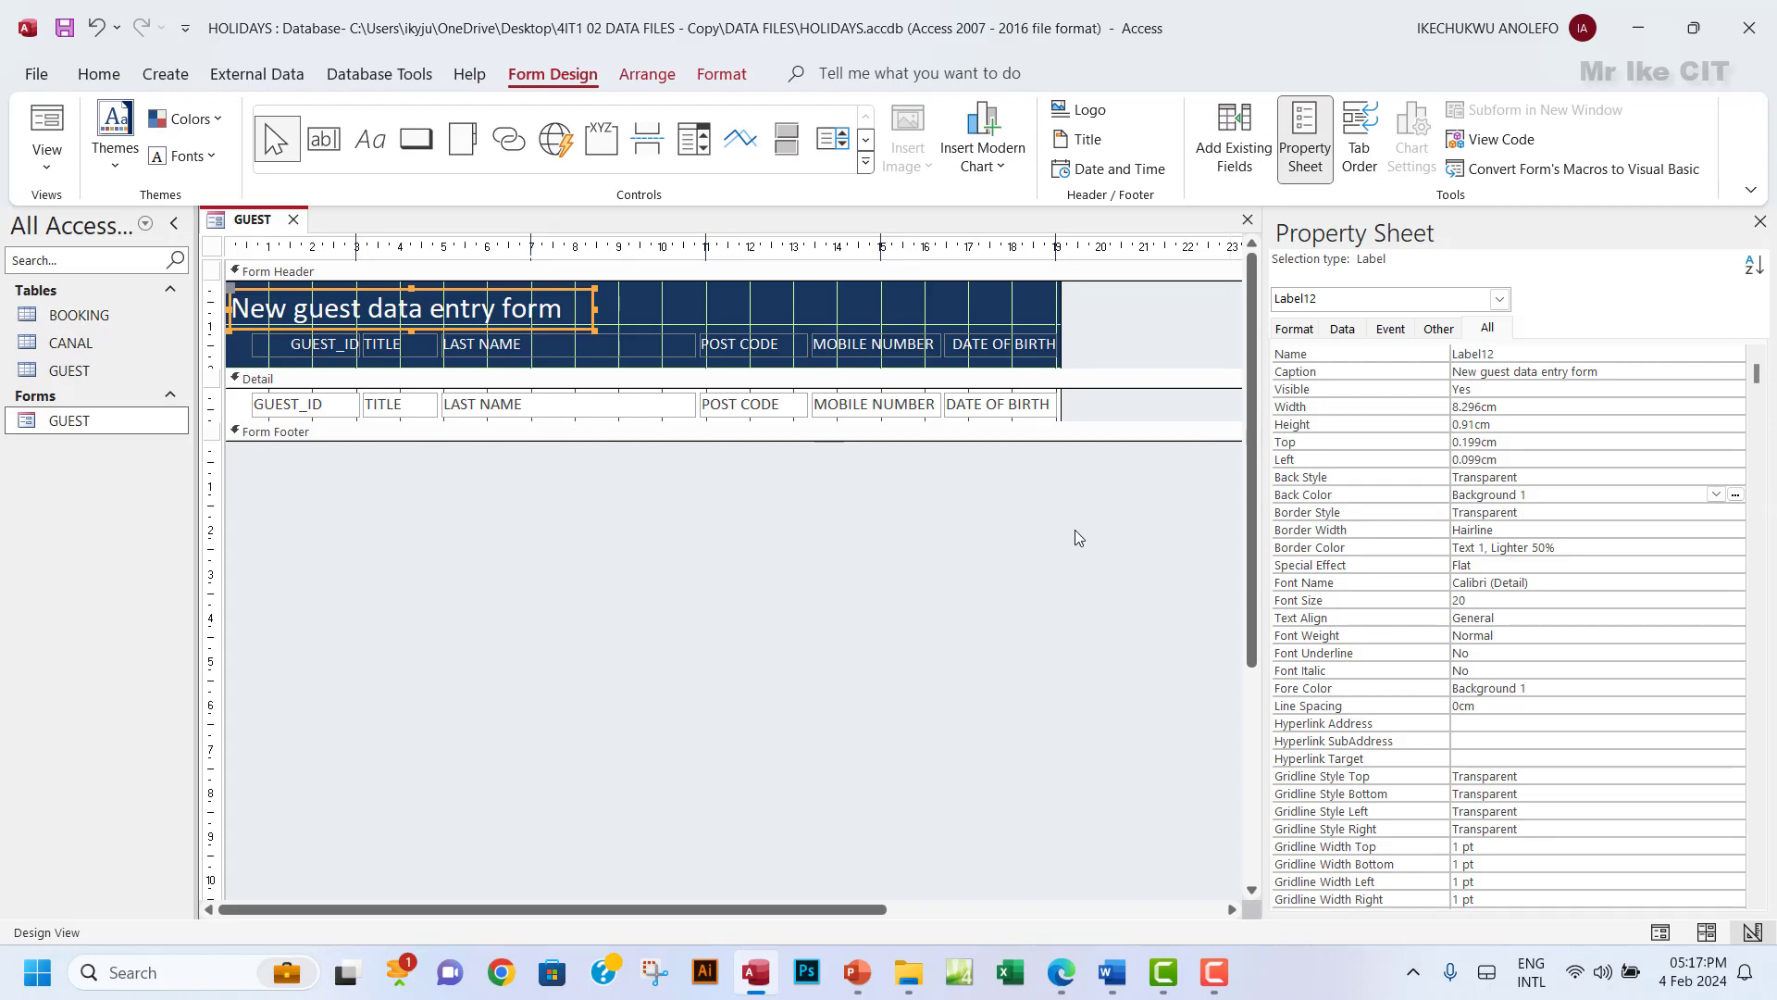
# Select all heading, field name and data controls in the form and set their shape outline to Transparent.
pyautogui.moveTo(1064, 988)
pyautogui.moveTo(1097, 294); pyautogui.dragTo(252, 429)
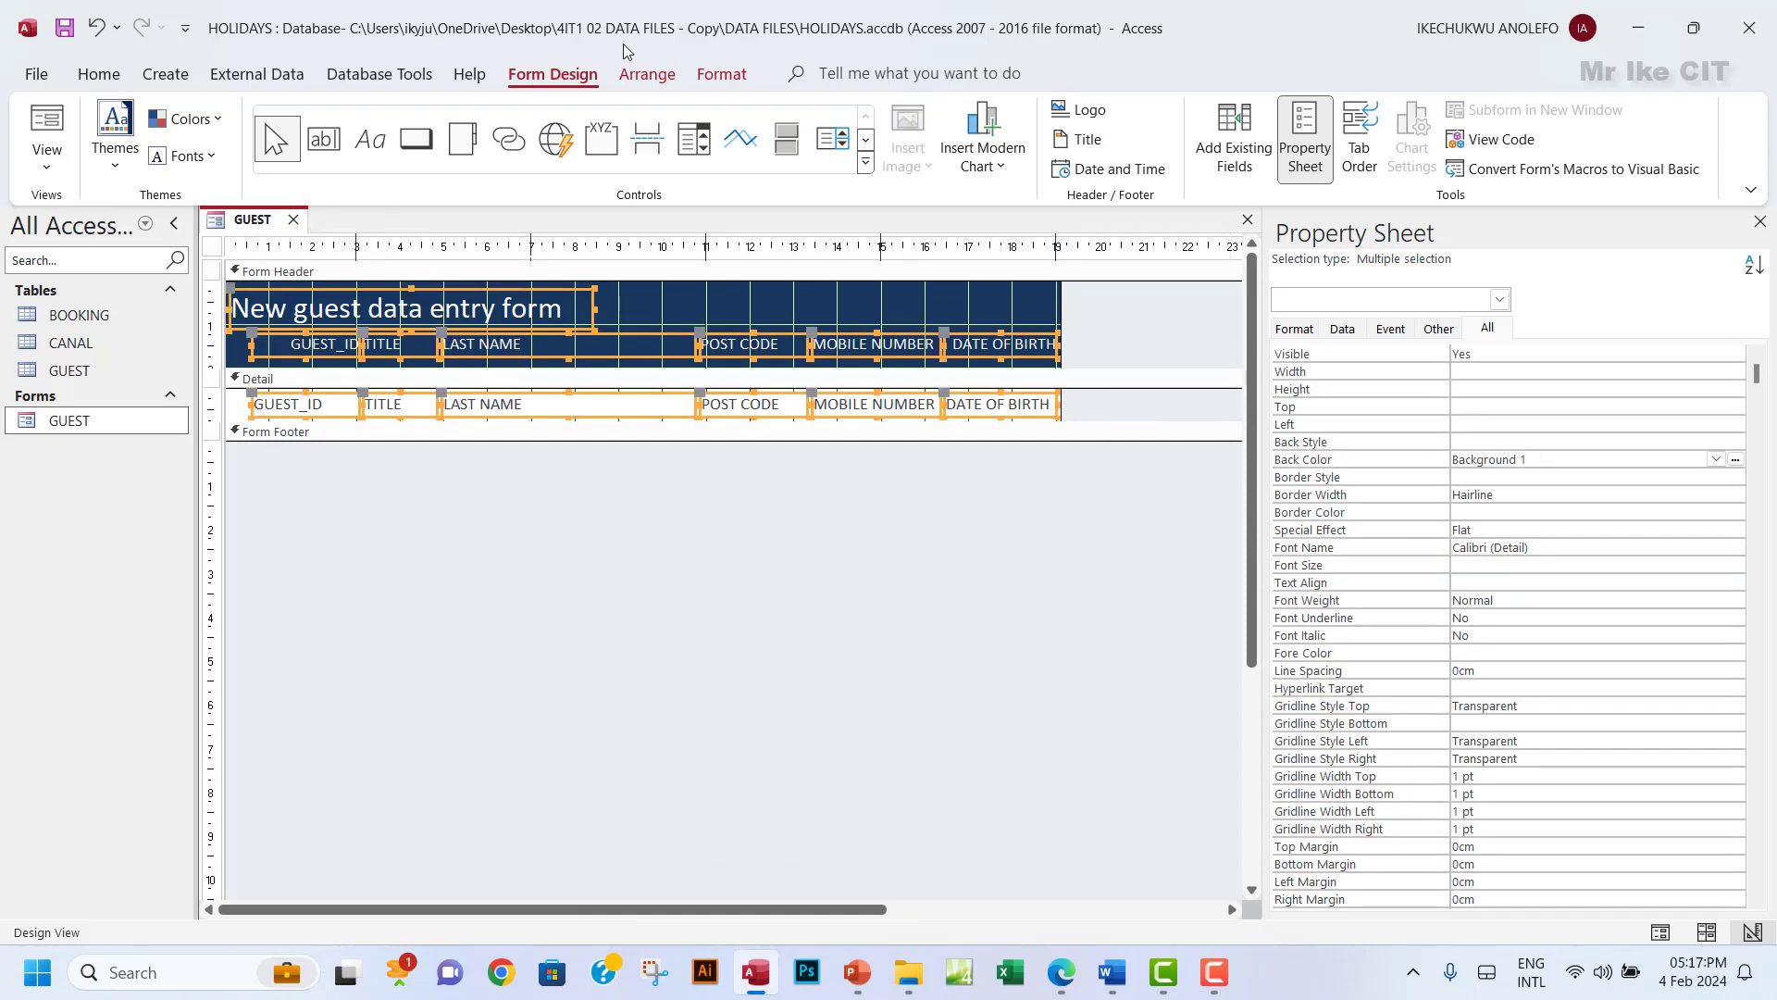
pyautogui.click(697, 85)
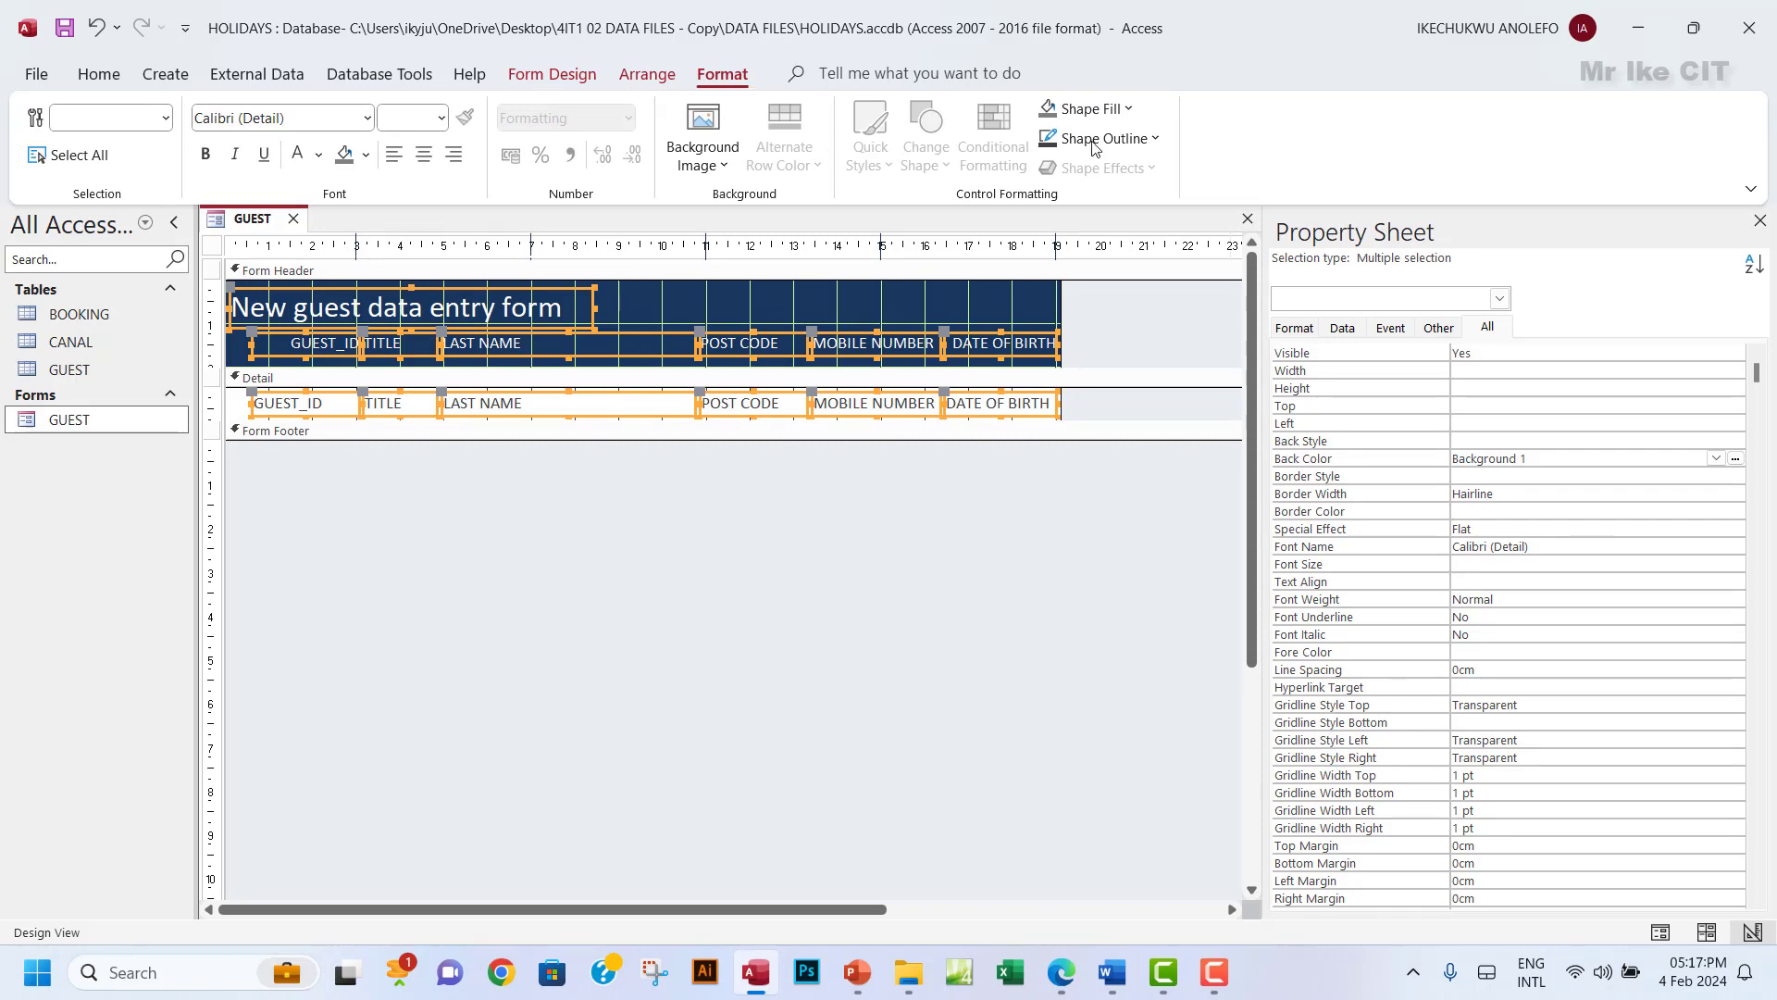
pyautogui.click(1156, 140)
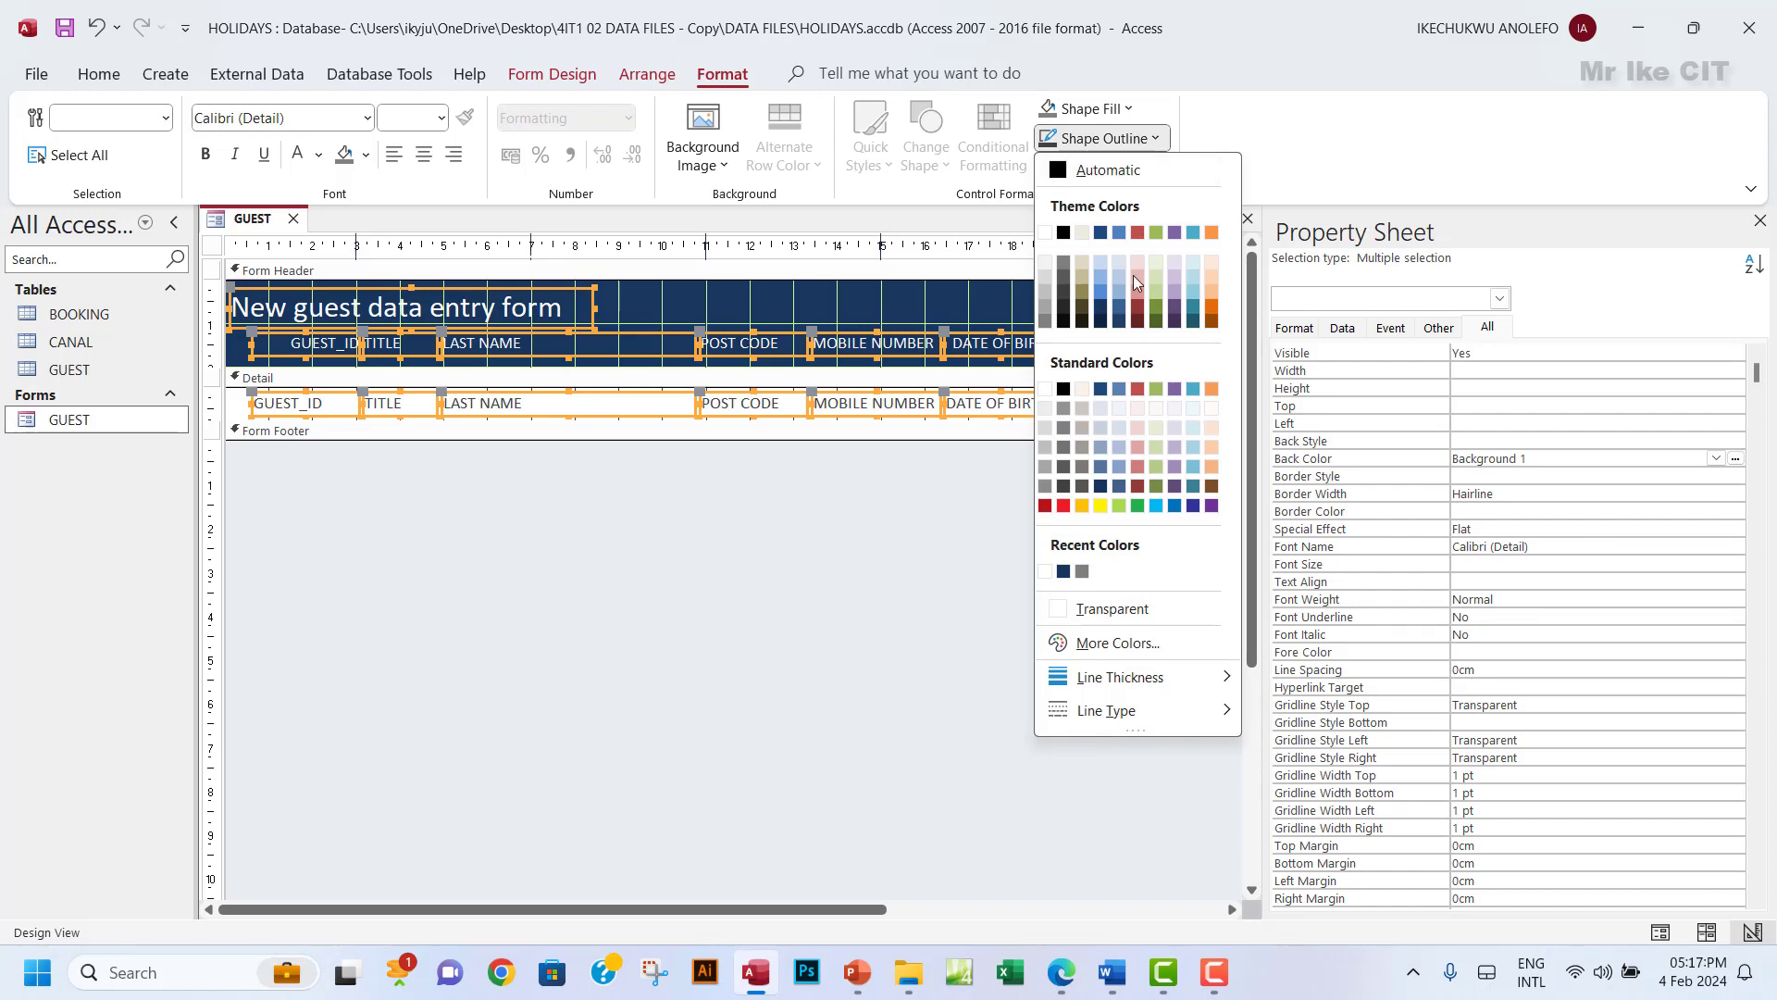
pyautogui.click(1102, 615)
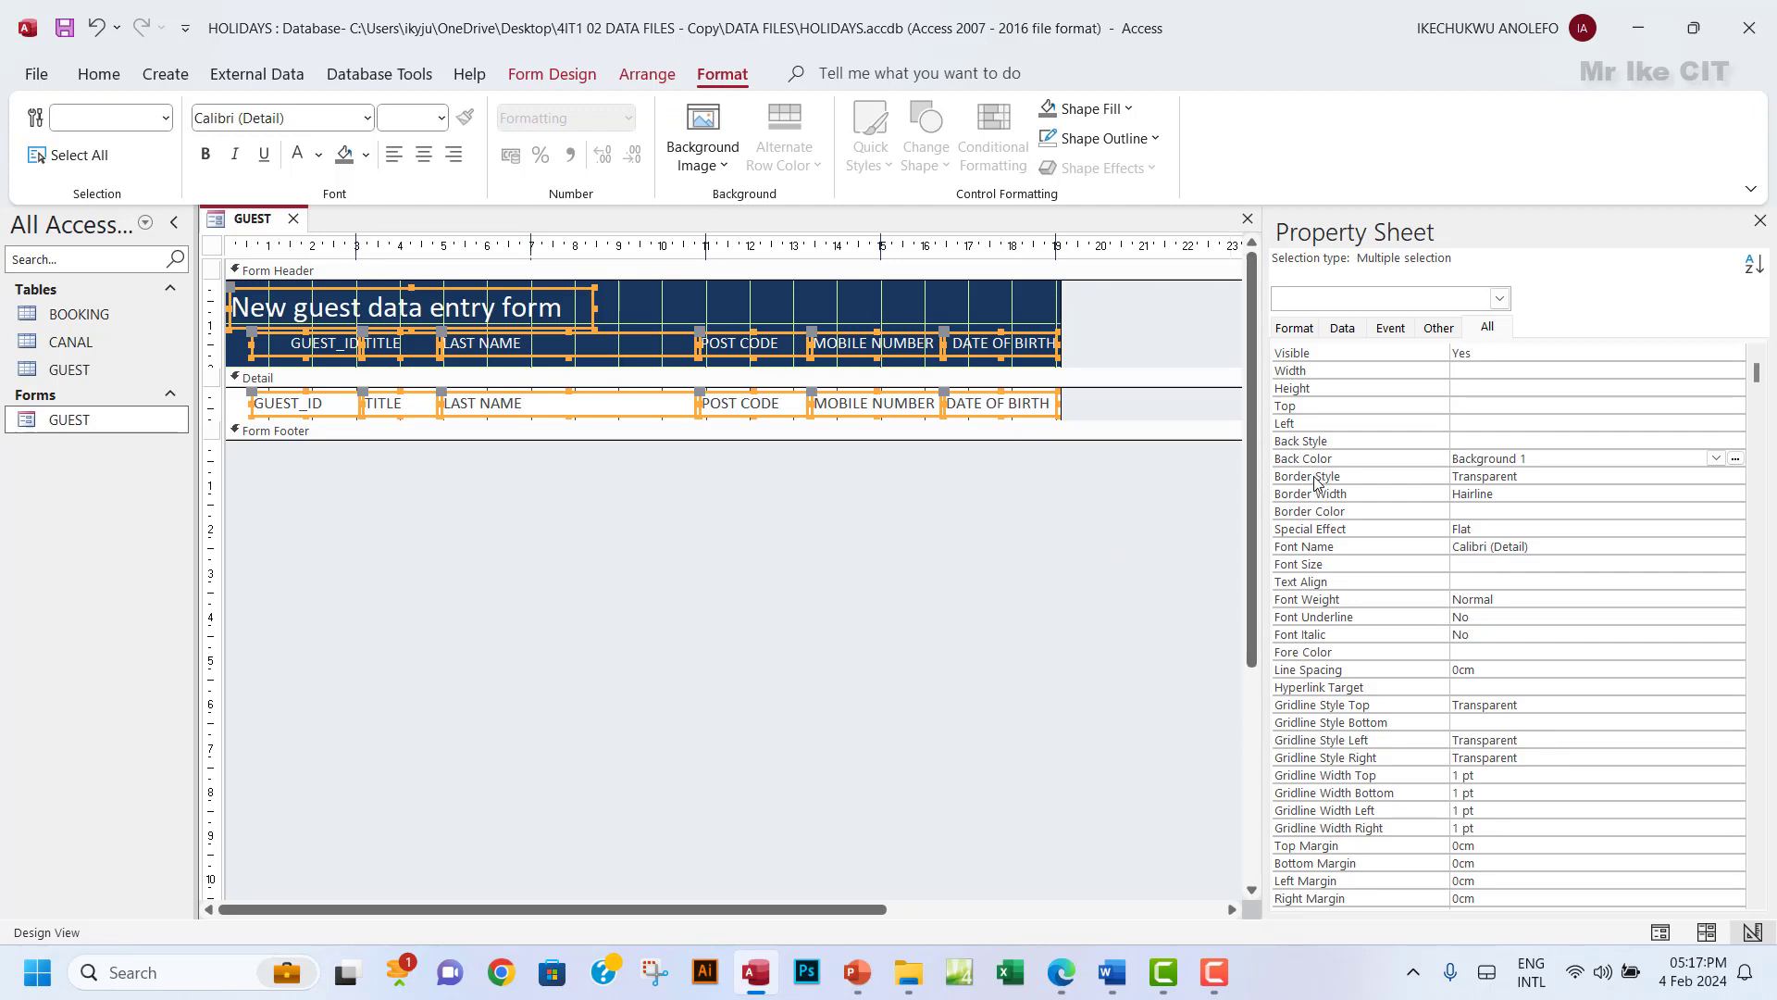
# Set the selected controls' border style to Solid and back to Transparent.
pyautogui.click(1356, 479)
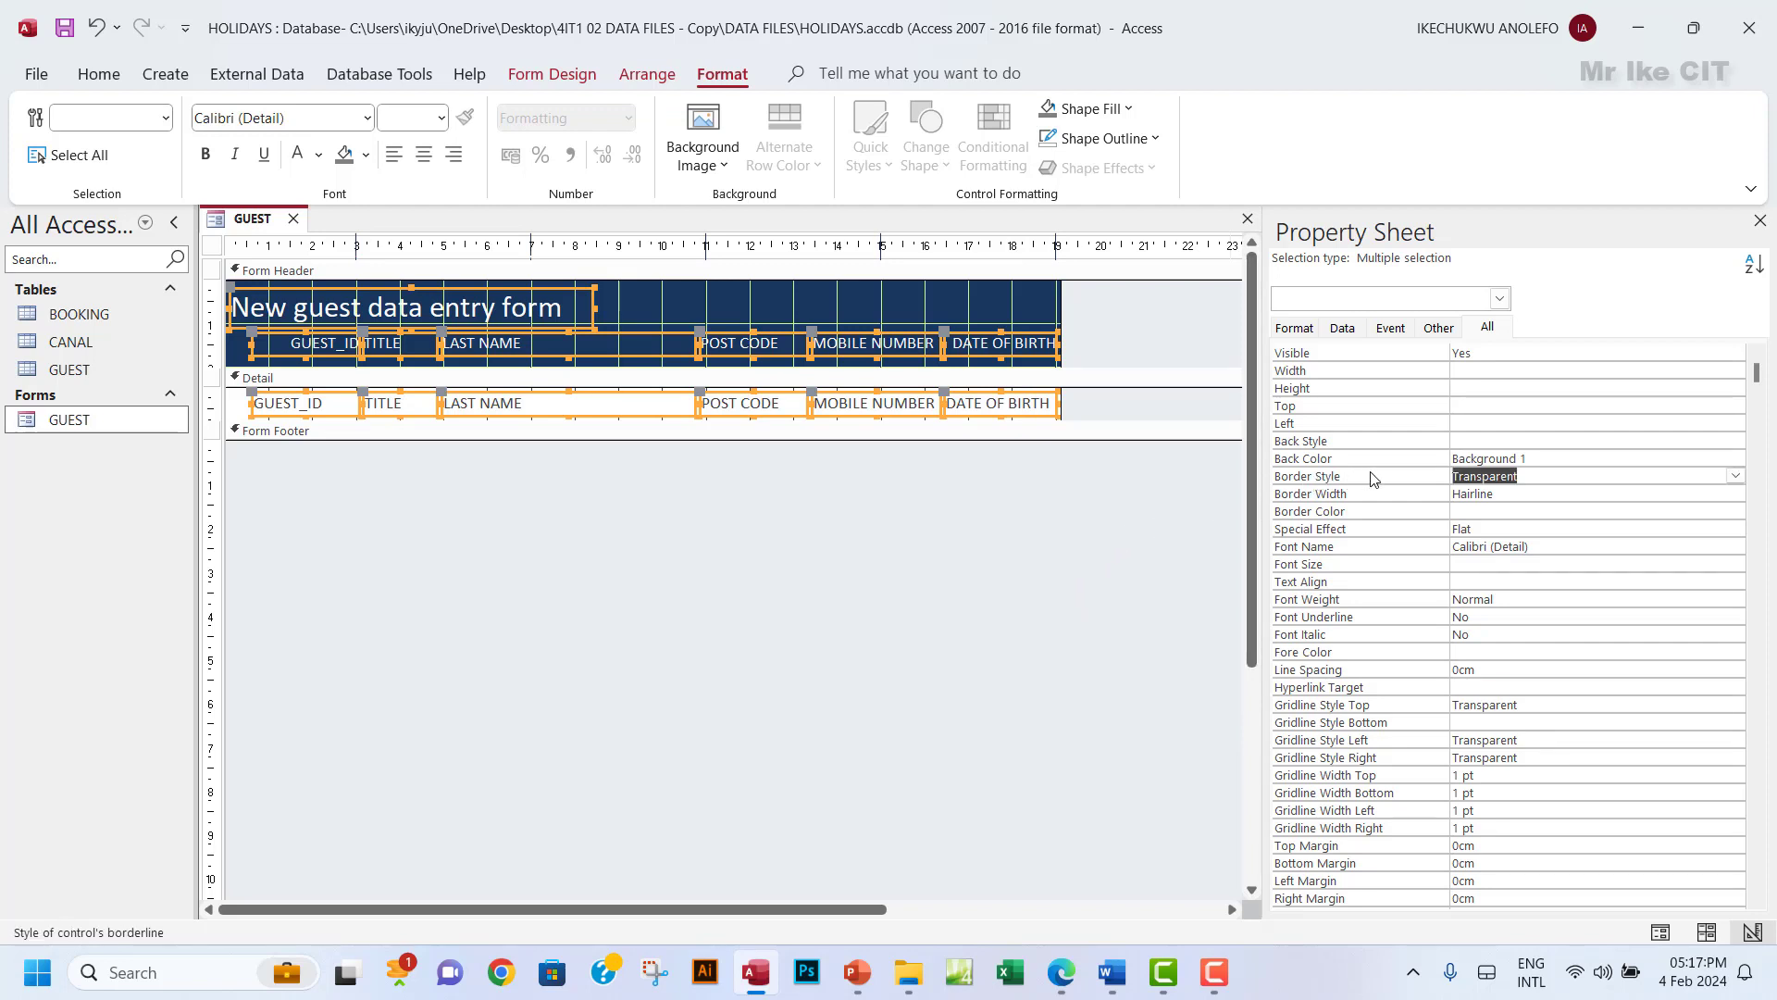
pyautogui.doubleClick(1553, 478)
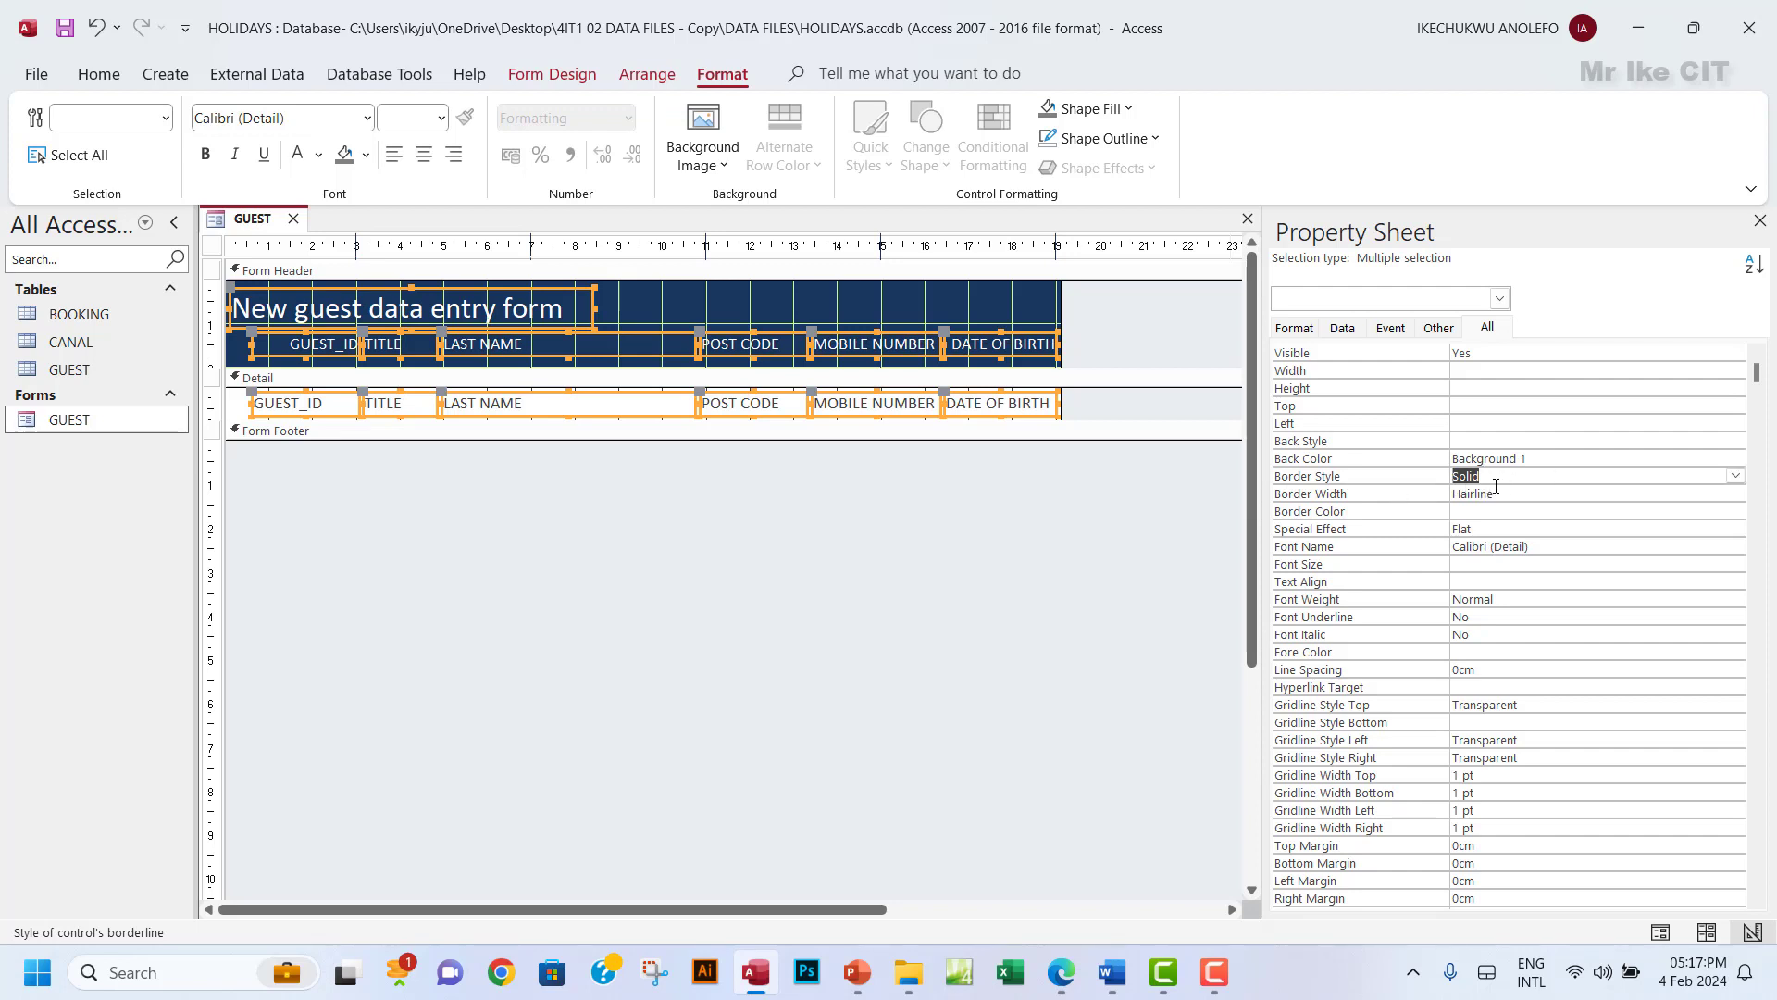
pyautogui.click(1735, 475)
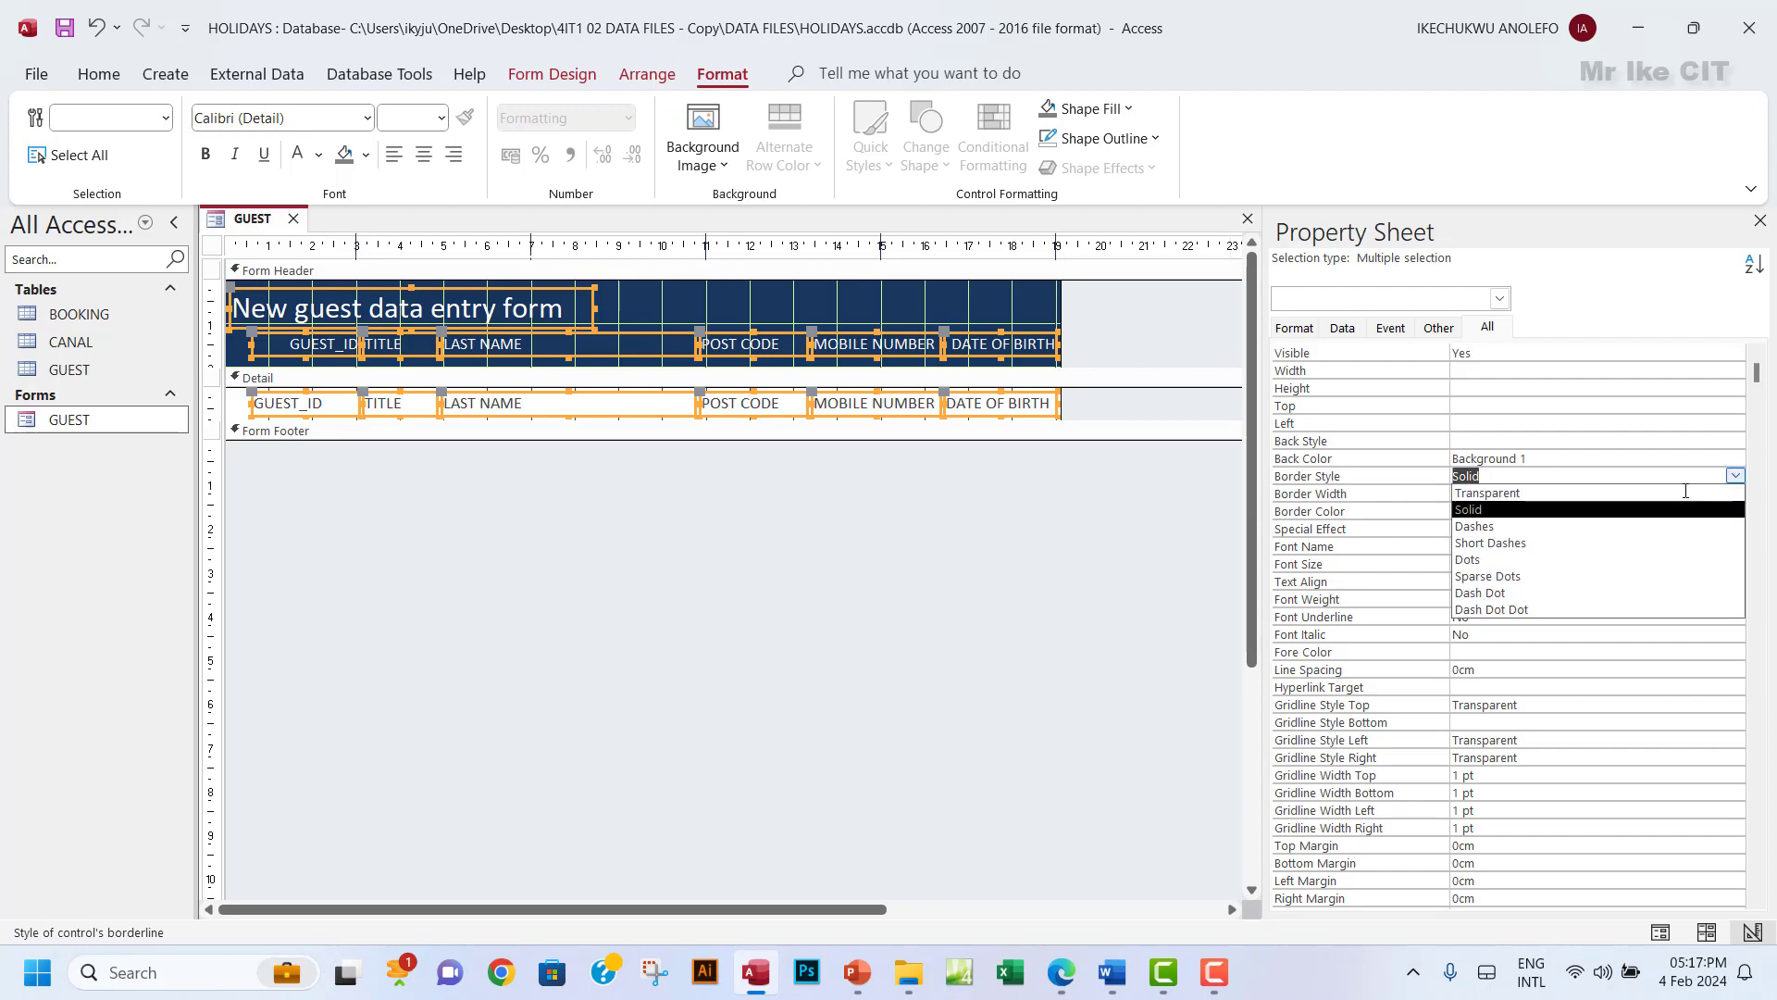
pyautogui.click(1532, 494)
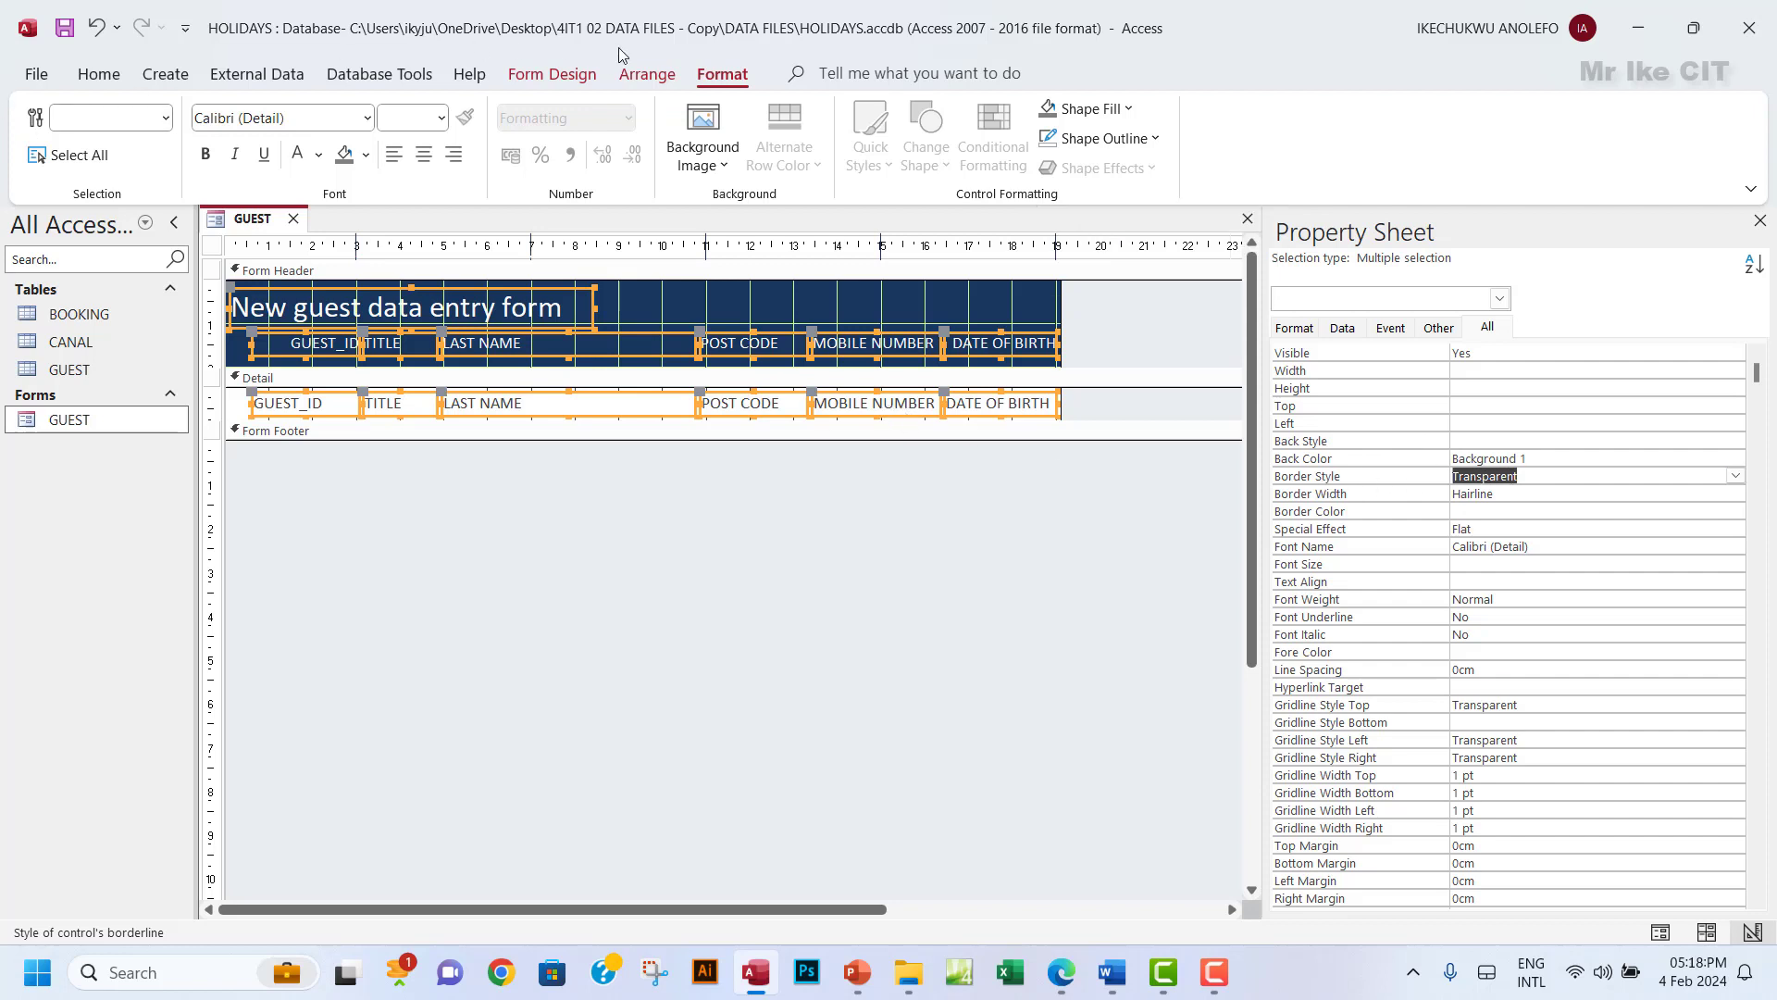
# Check the borderless GUEST form in Form View and return to Design View.
pyautogui.click(538, 78)
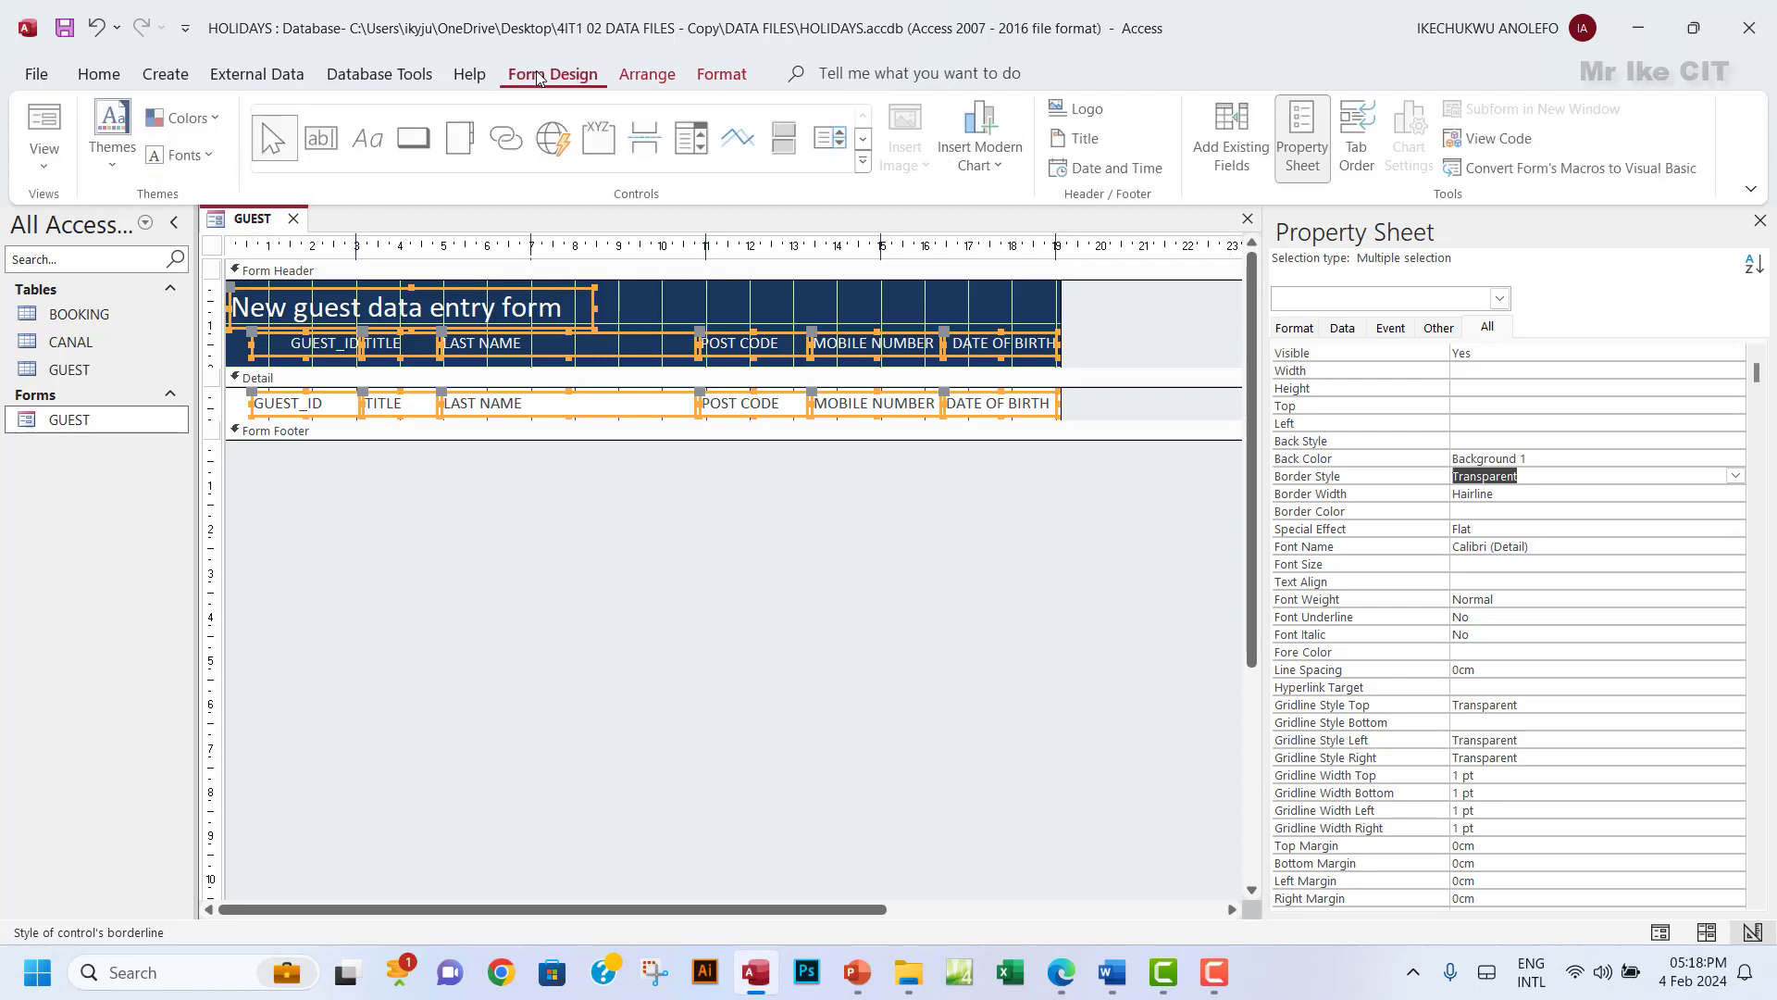
pyautogui.click(46, 159)
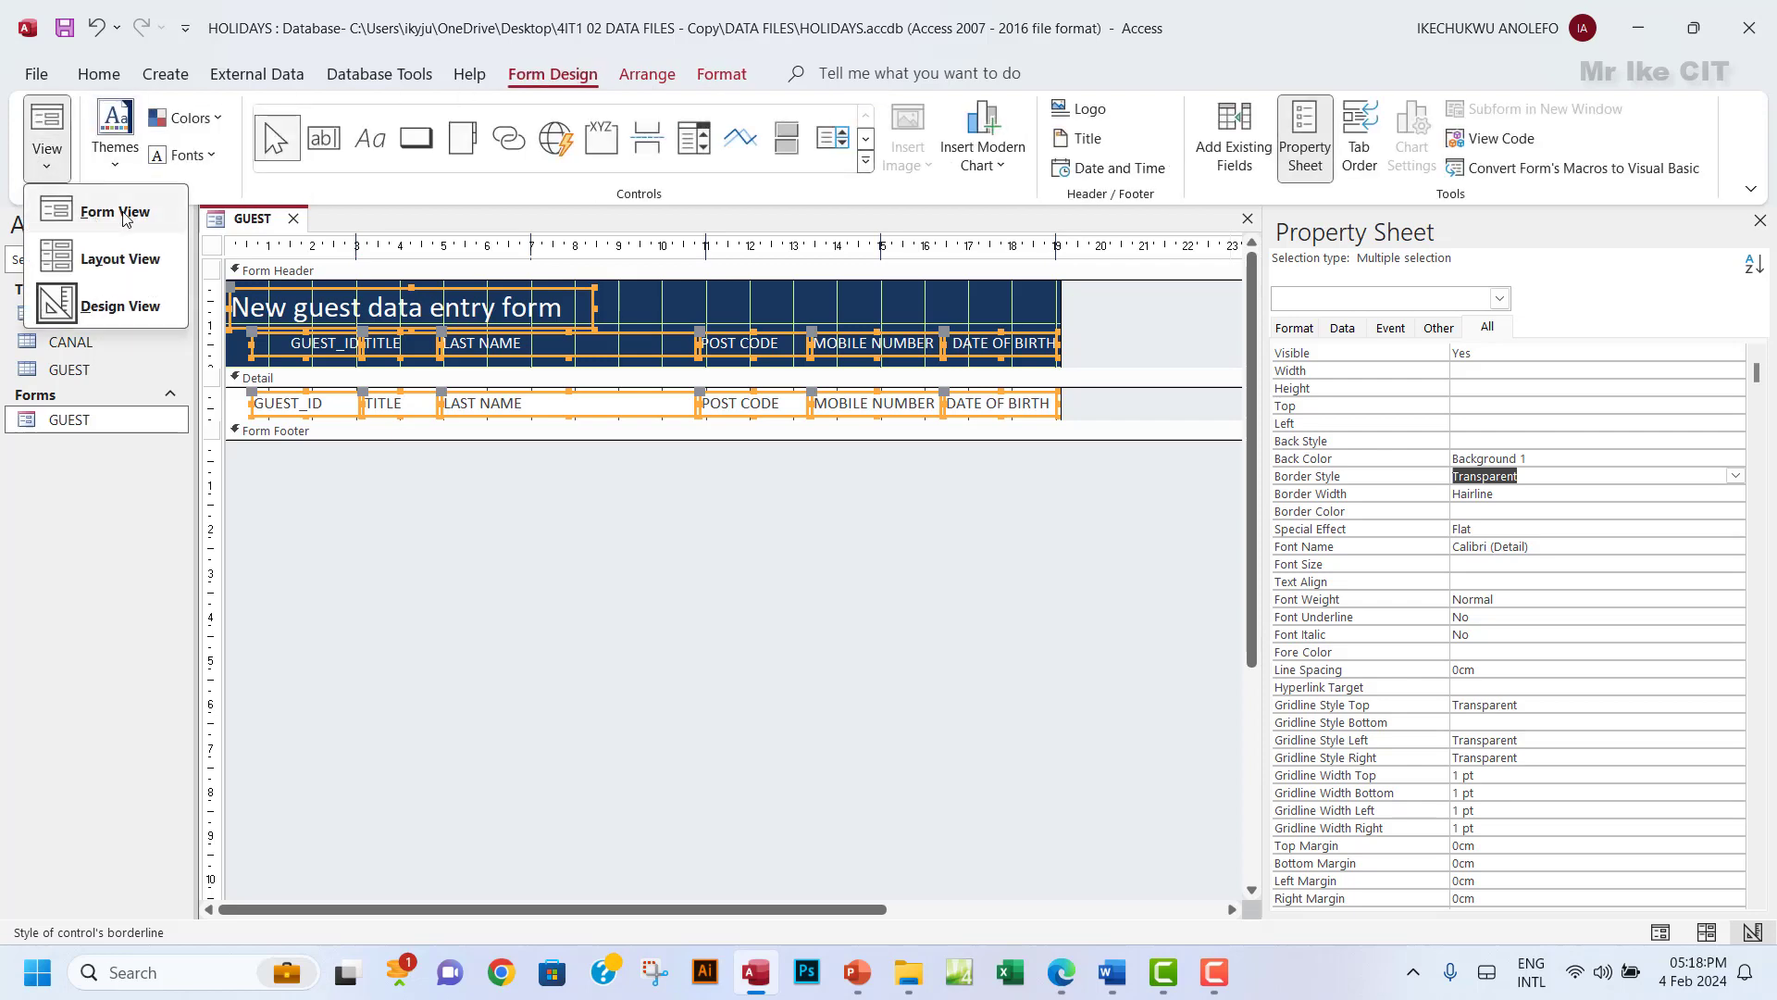
pyautogui.click(115, 212)
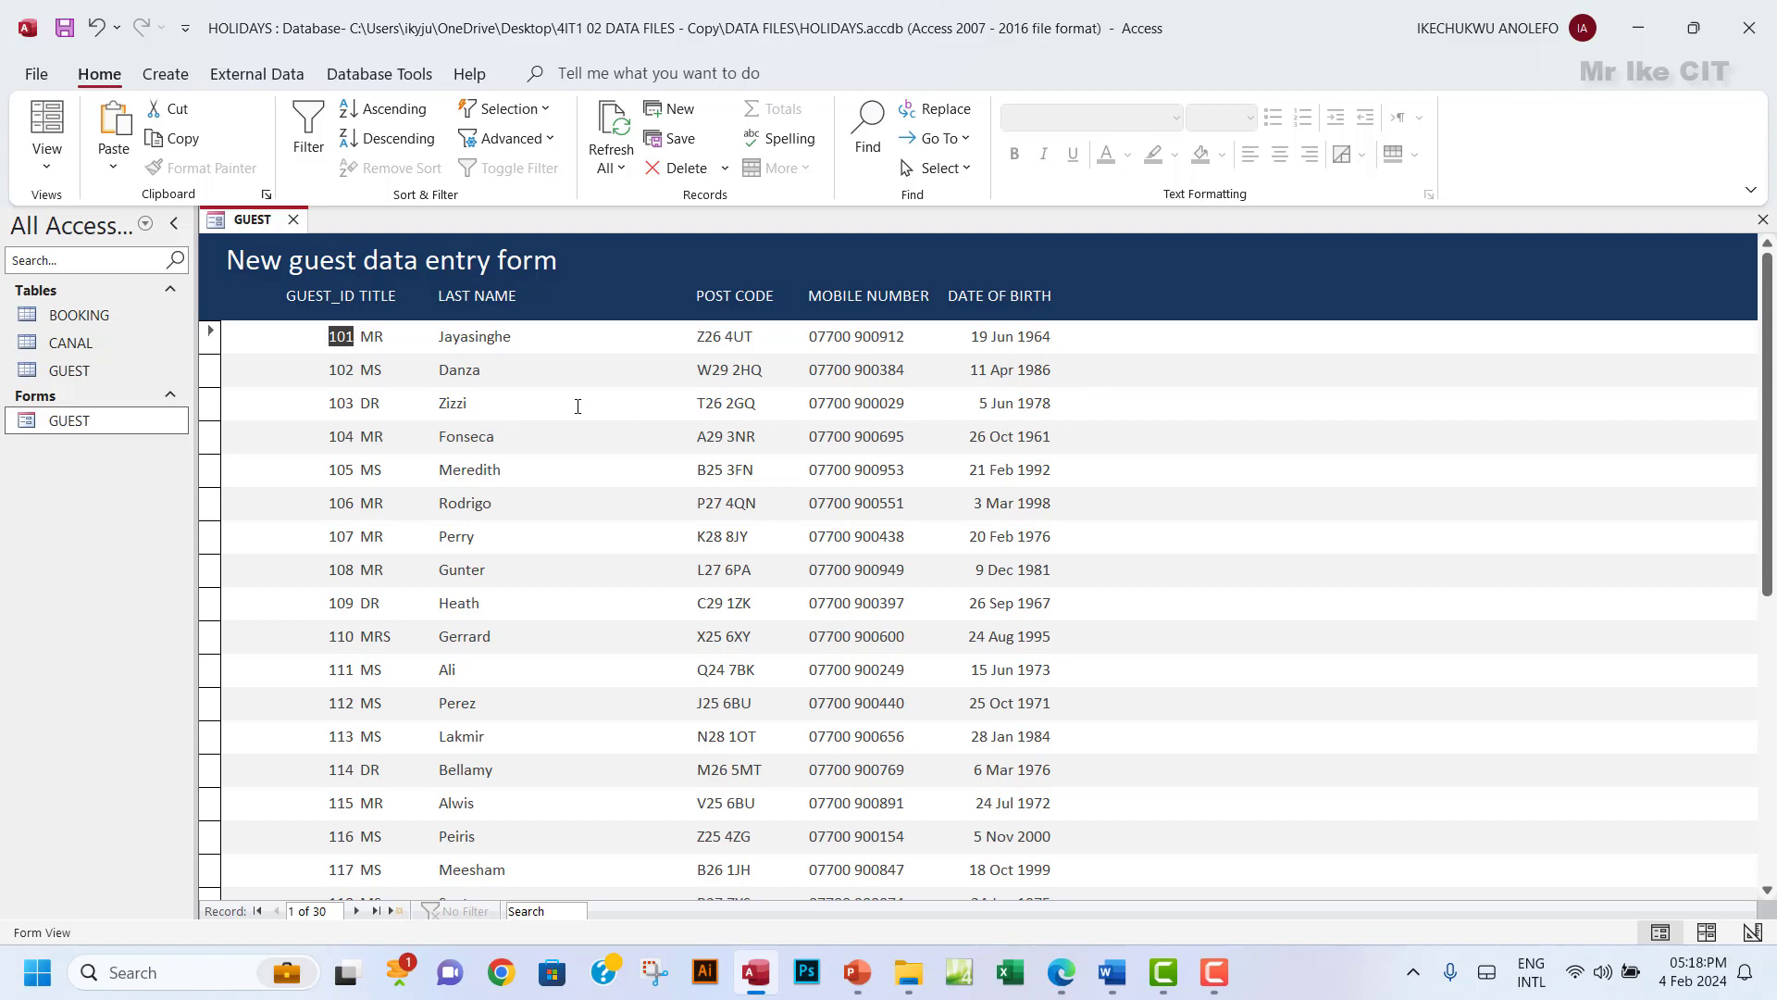
pyautogui.click(47, 157)
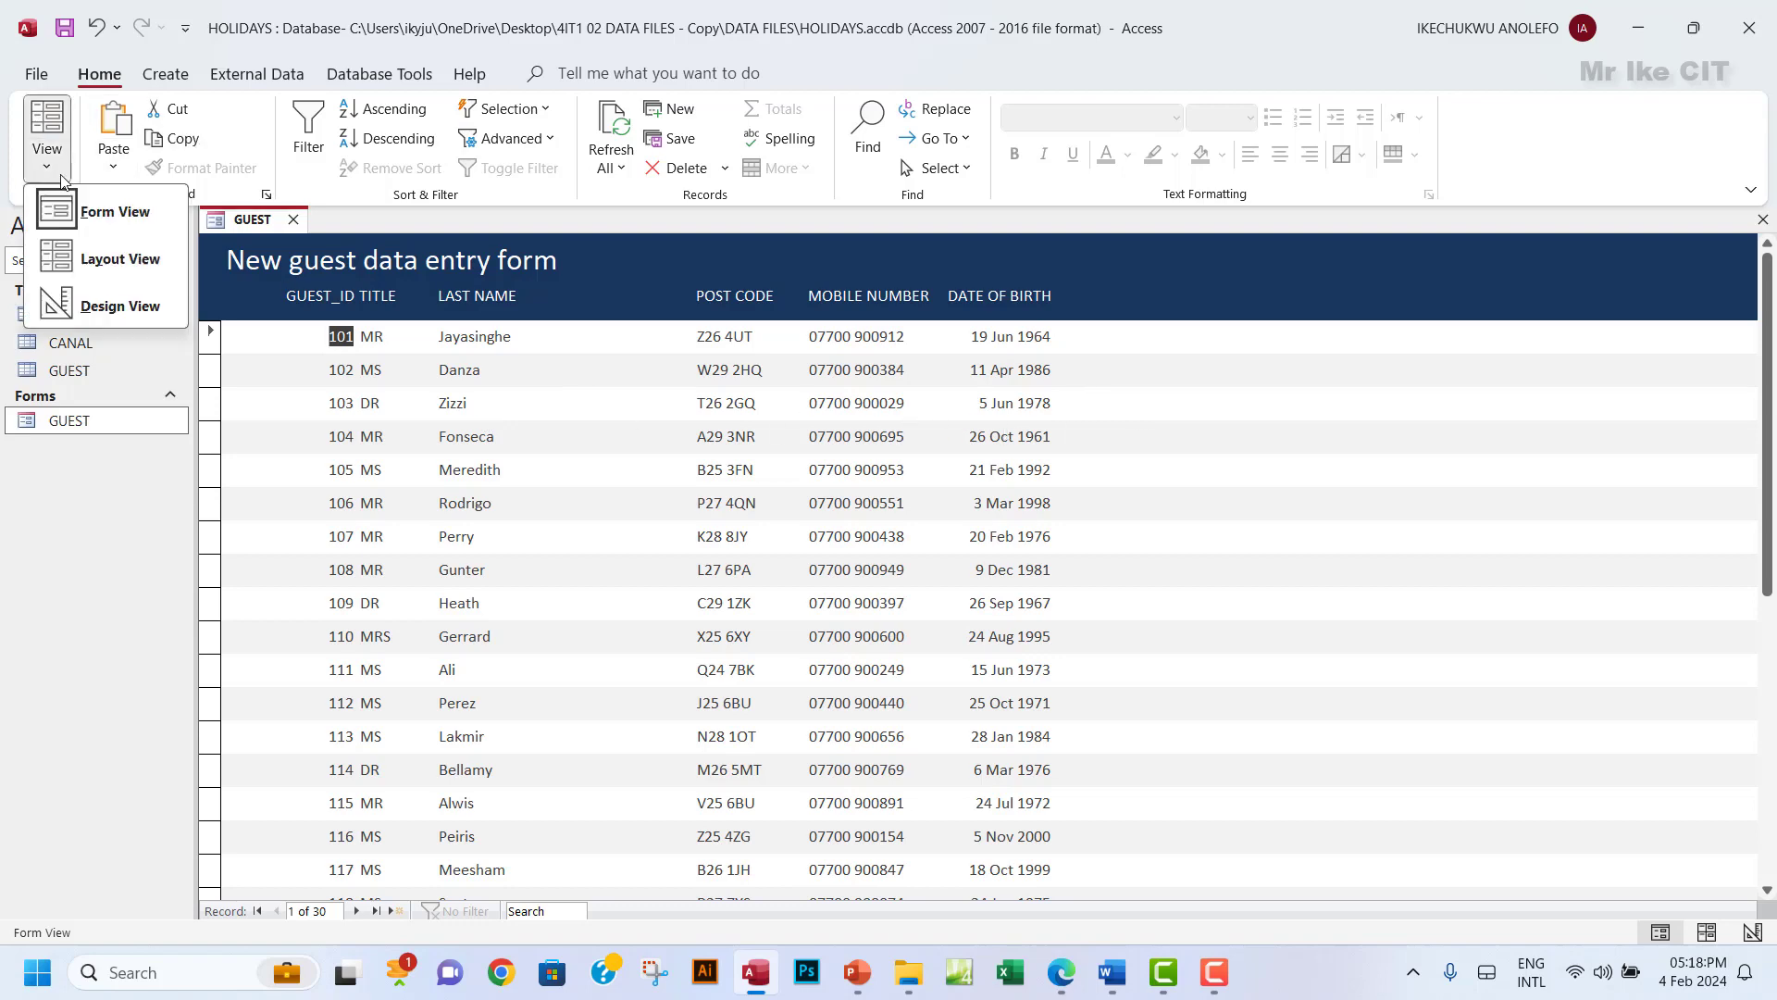
pyautogui.click(120, 306)
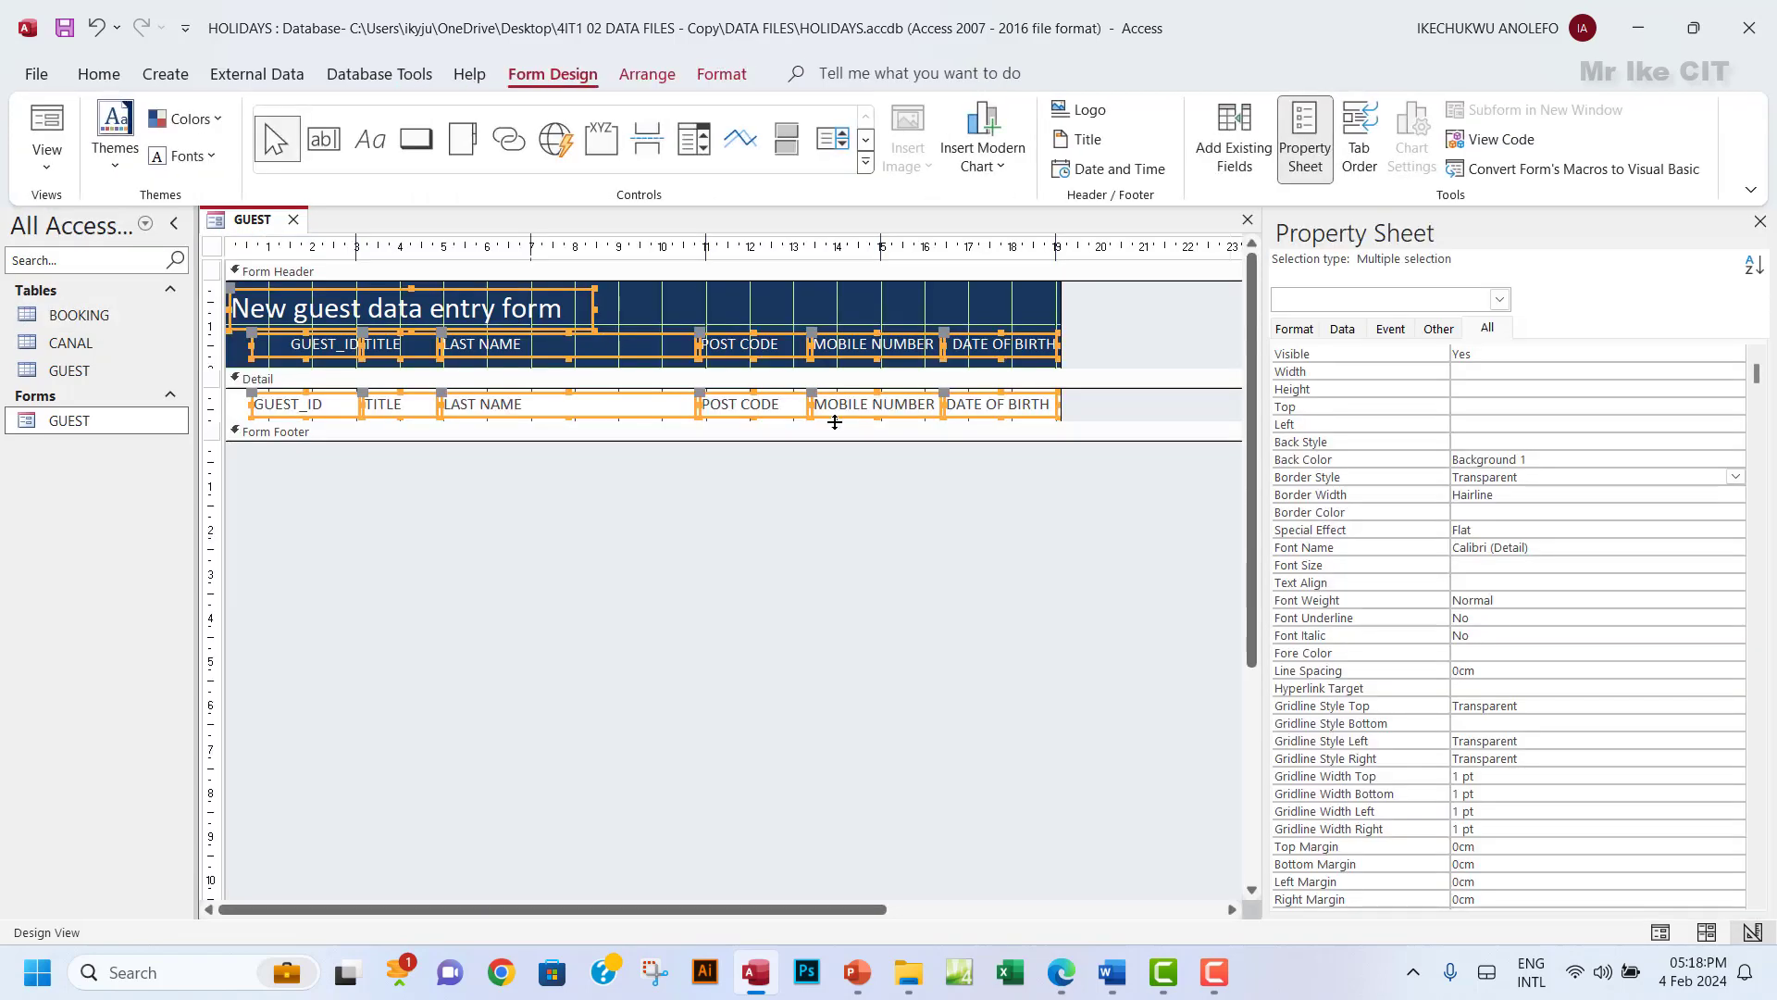
# Switch to the exam PDF in Edge and highlight "not display the borders on any of the field names" in yellow.
pyautogui.click(1061, 973)
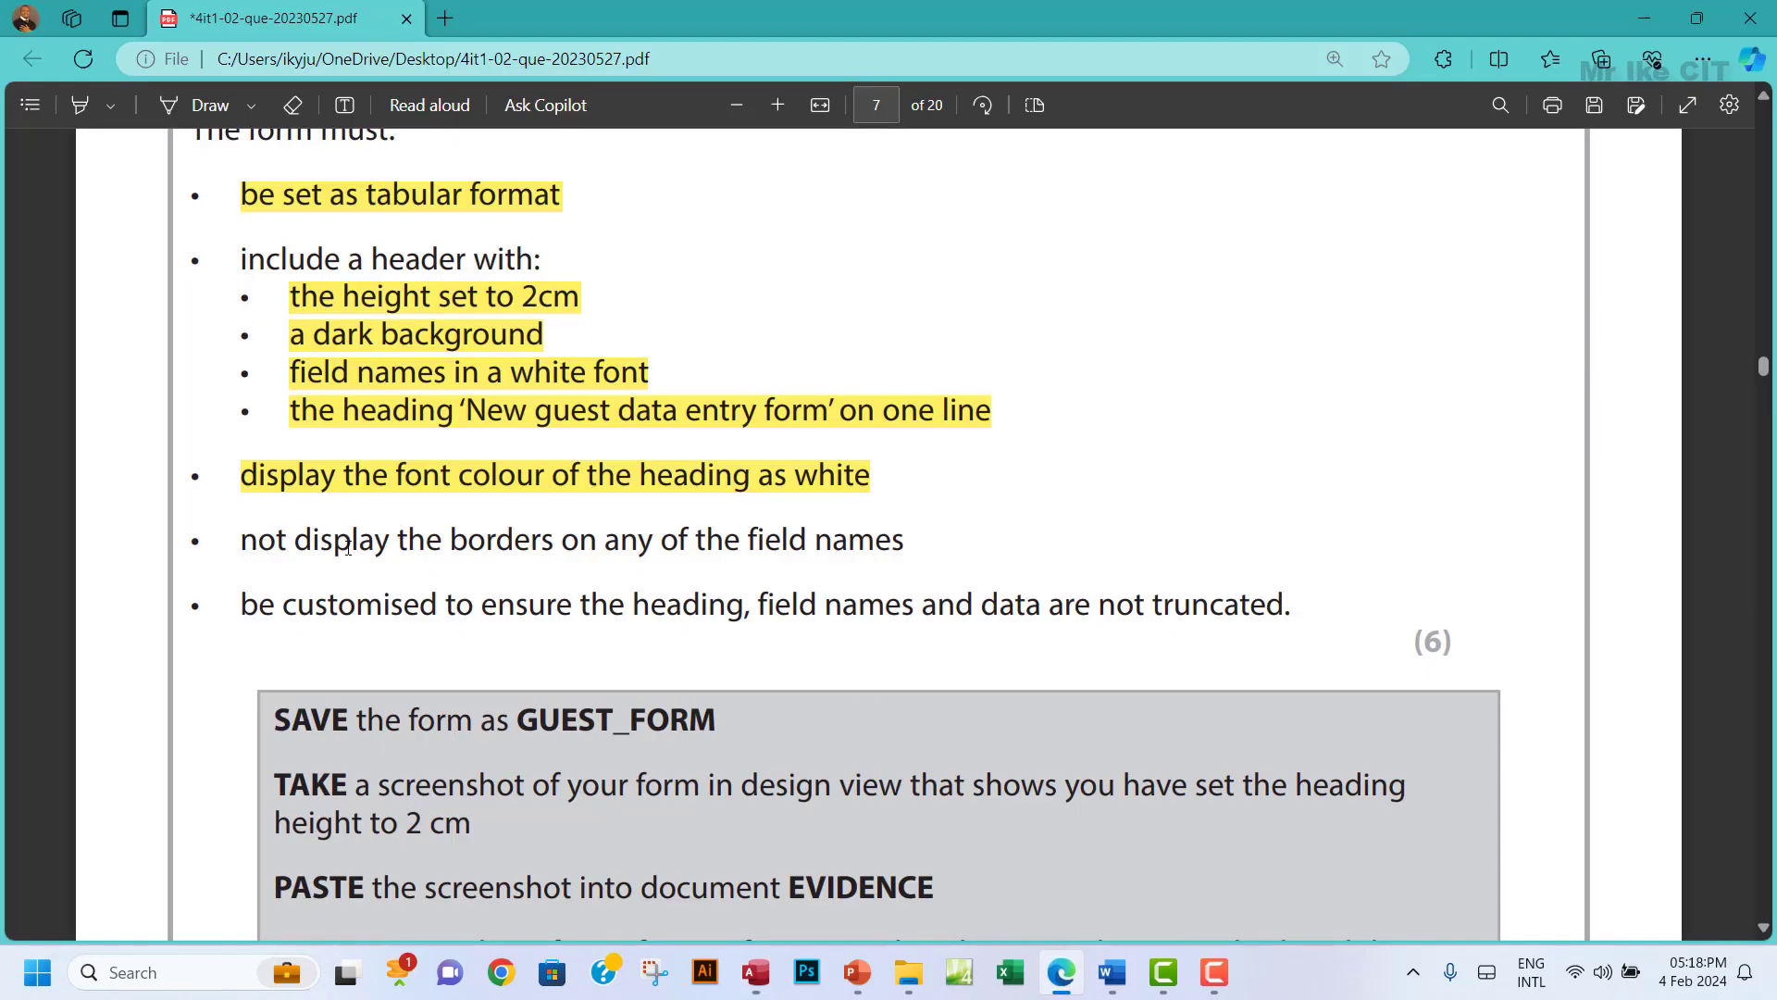
pyautogui.moveTo(243, 546); pyautogui.dragTo(927, 548)
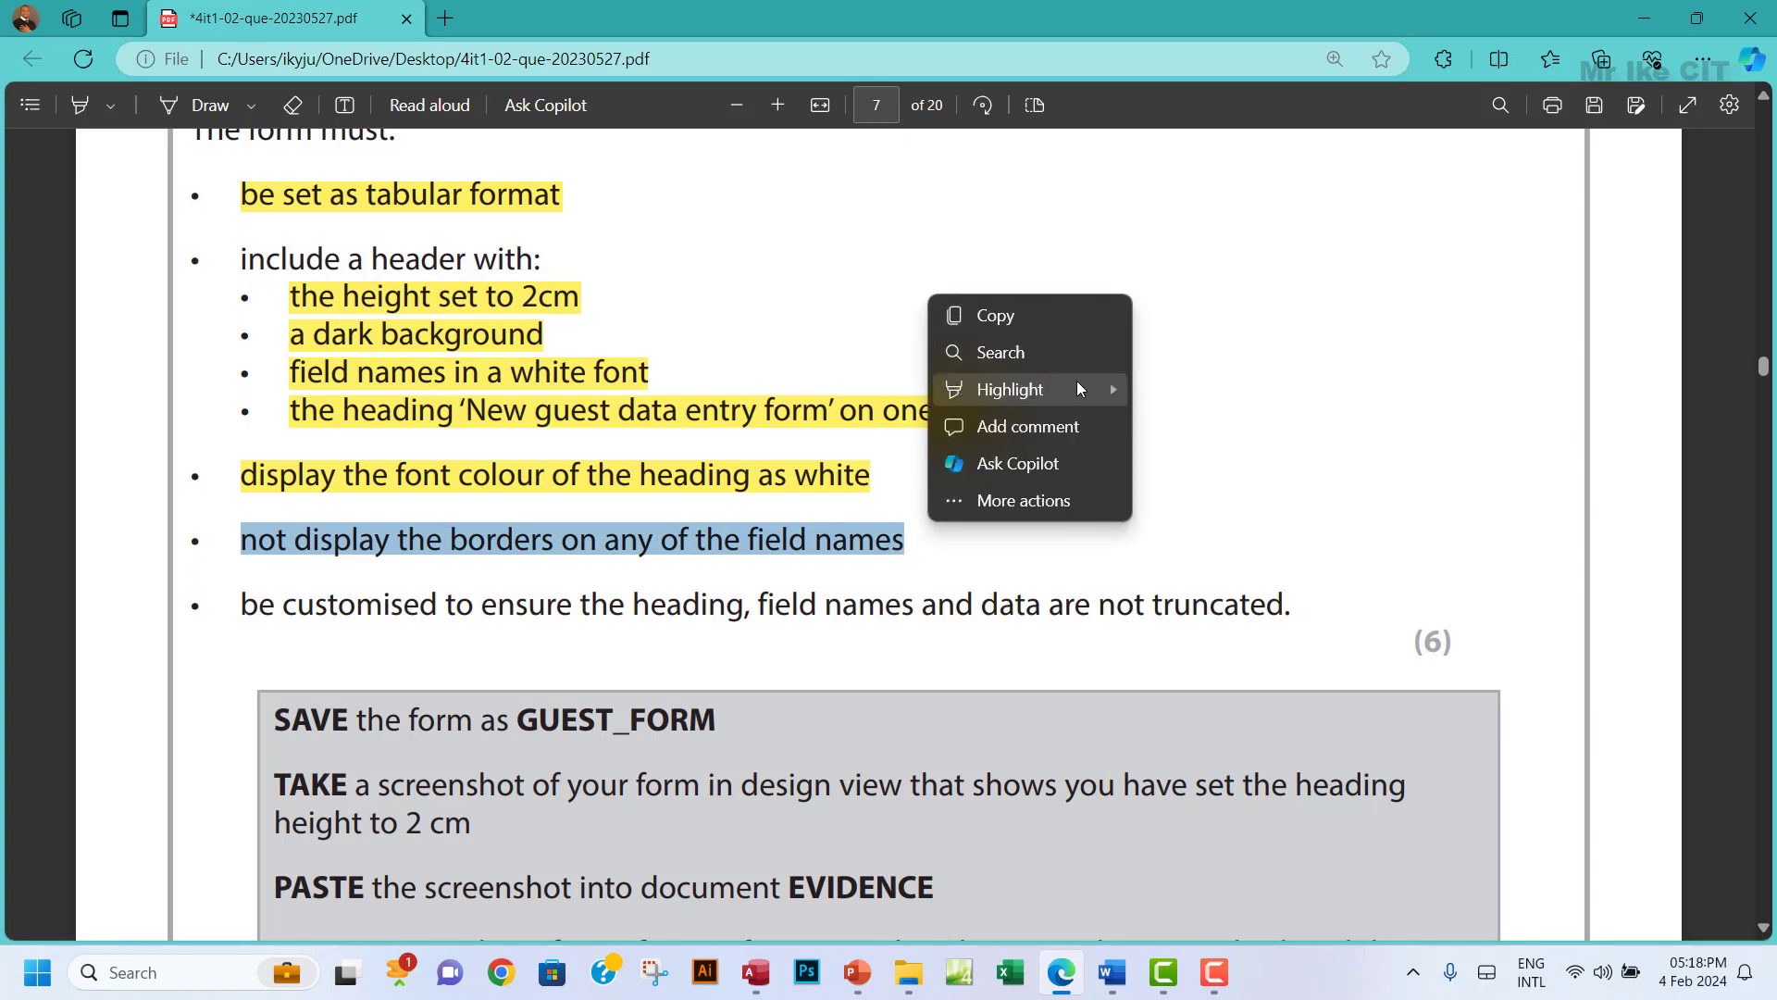
pyautogui.moveTo(1081, 388)
pyautogui.click(1175, 393)
pyautogui.scroll(-2, 761, 493)
pyautogui.scroll(-2, 761, 493)
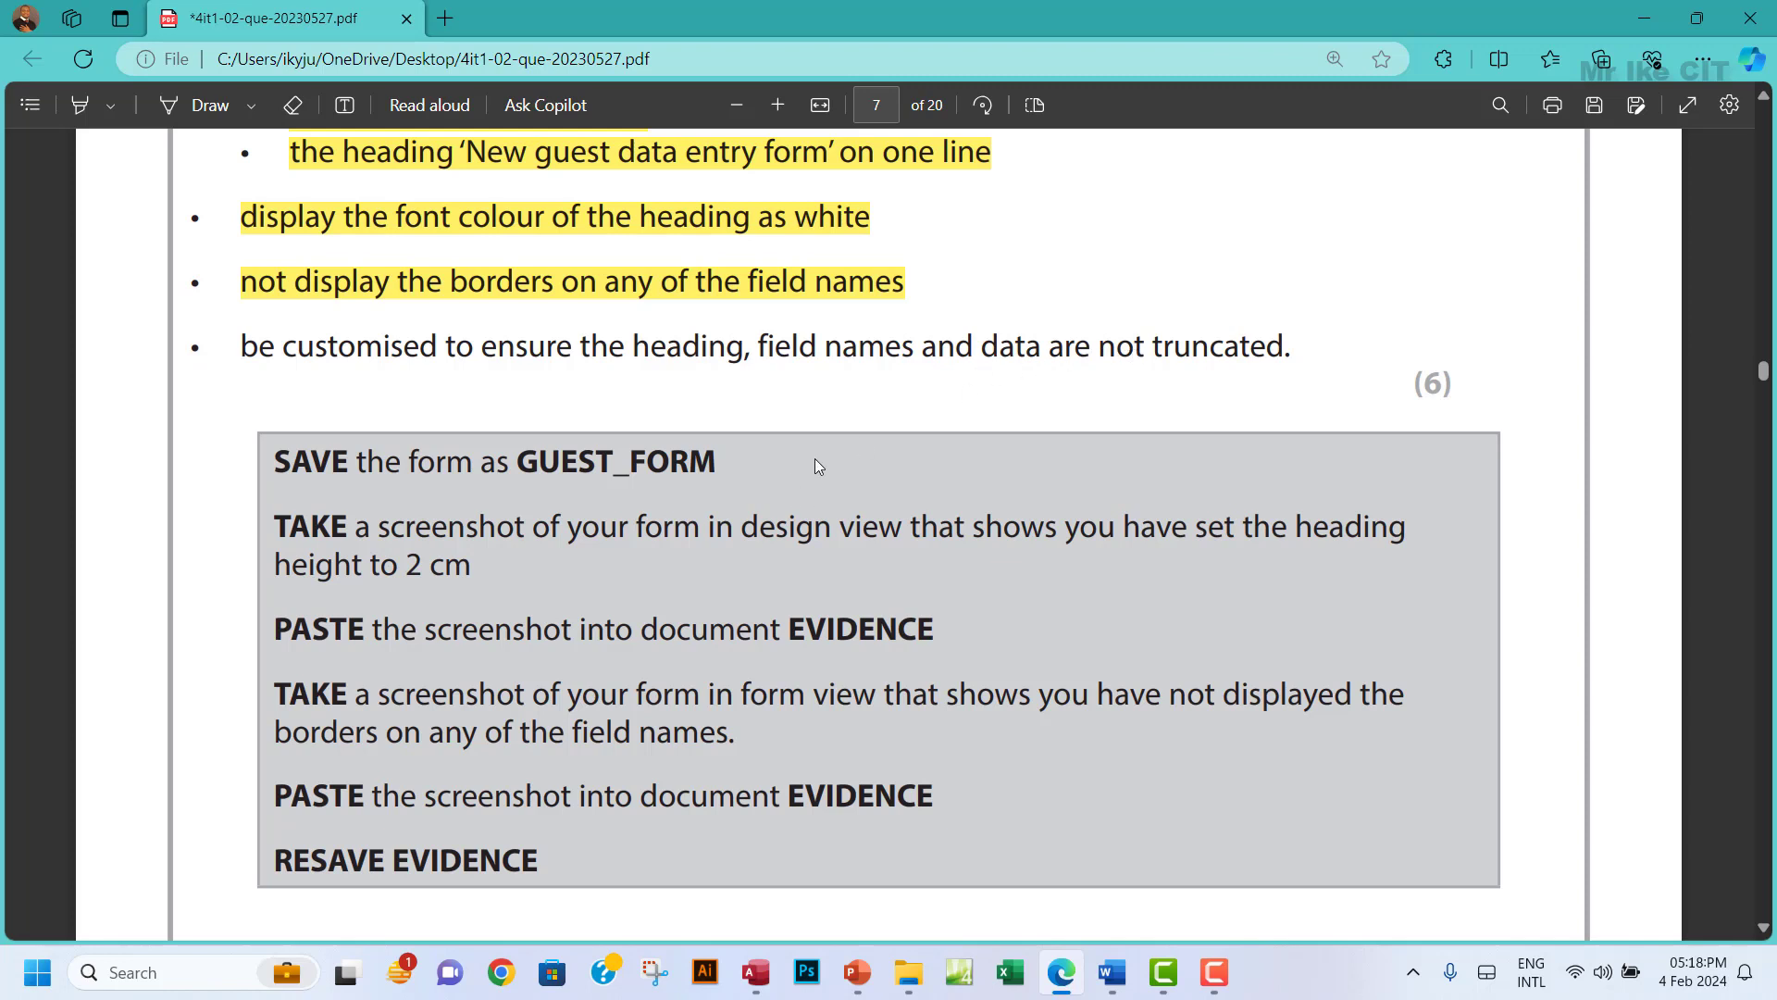
# Check the GUEST form's heading, field names and records for truncation in Access Form View, and return to Design View.
pyautogui.moveTo(1161, 349); pyautogui.dragTo(1309, 349)
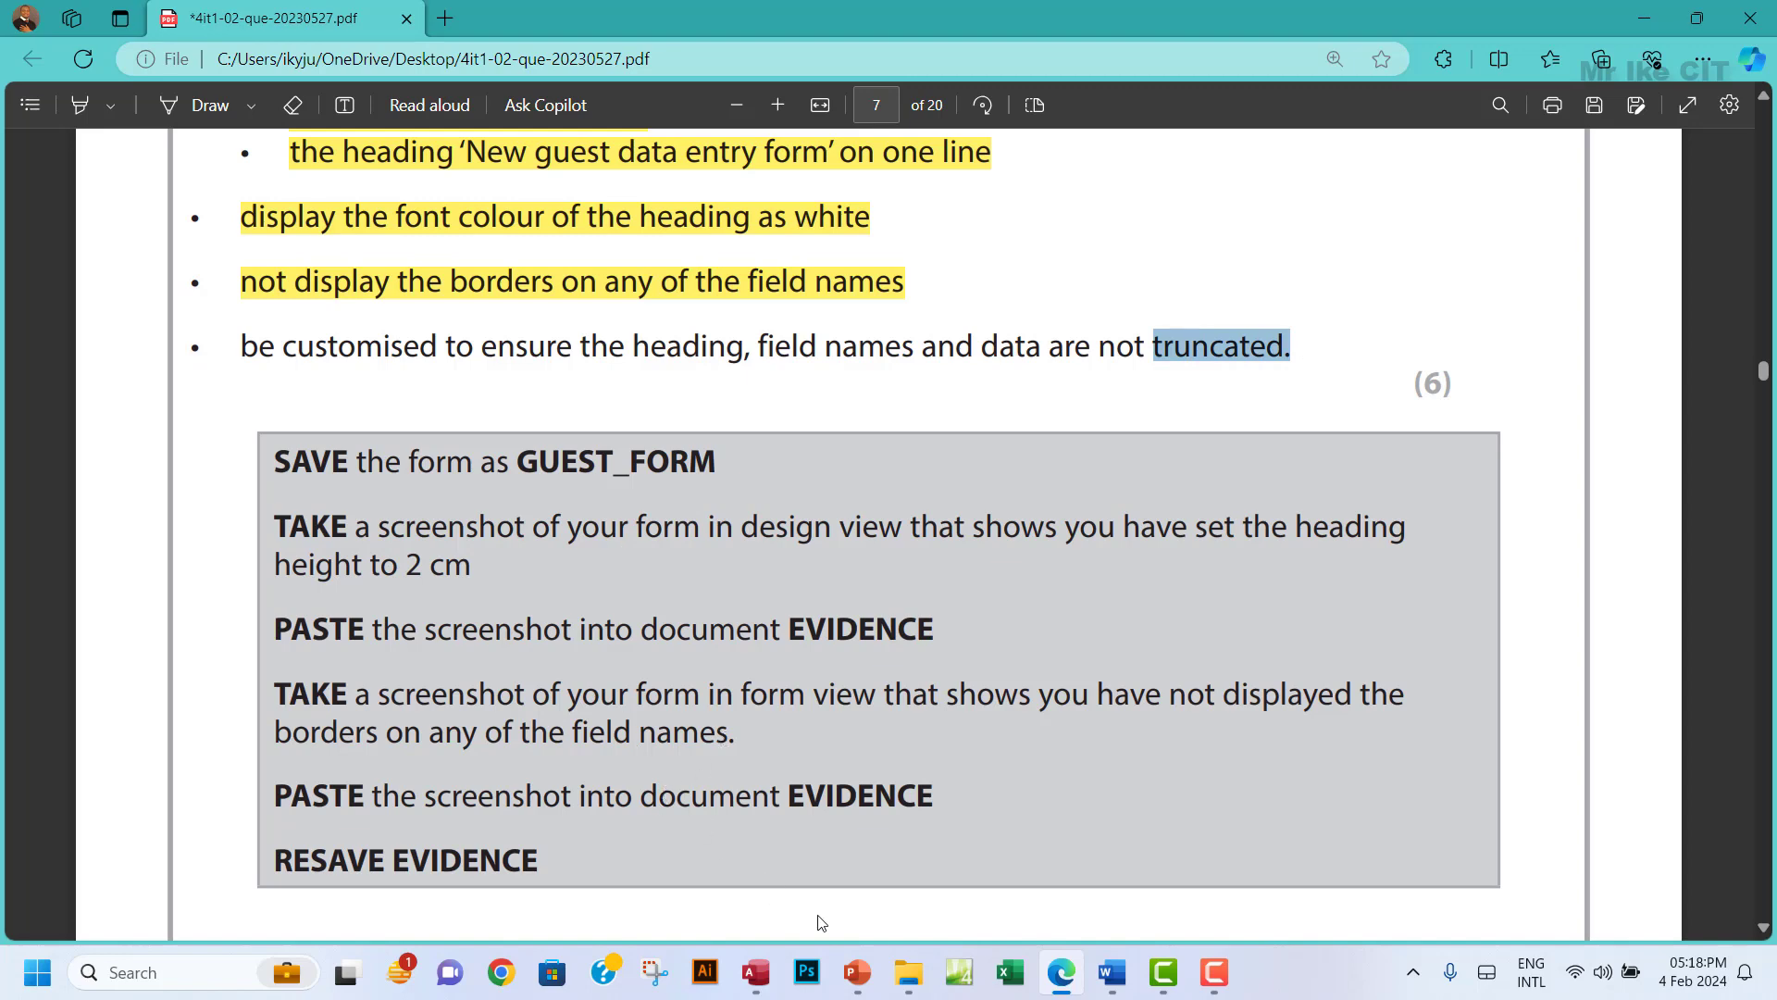
pyautogui.click(751, 983)
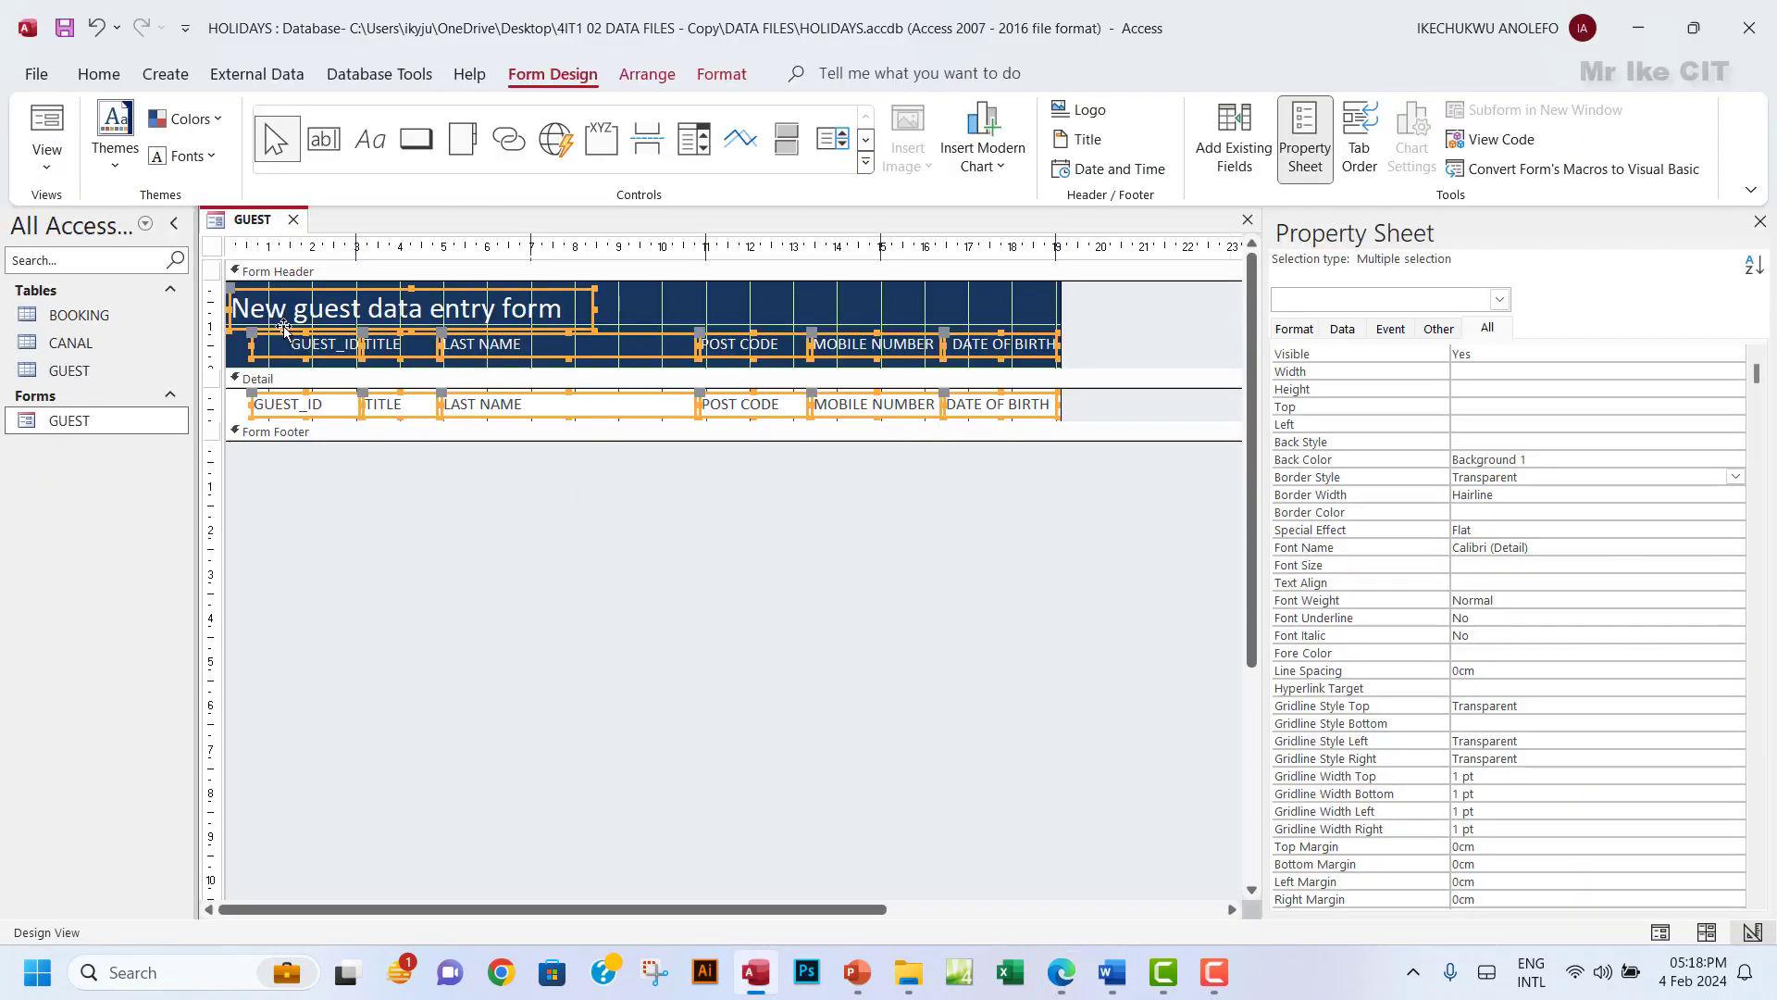
pyautogui.click(61, 174)
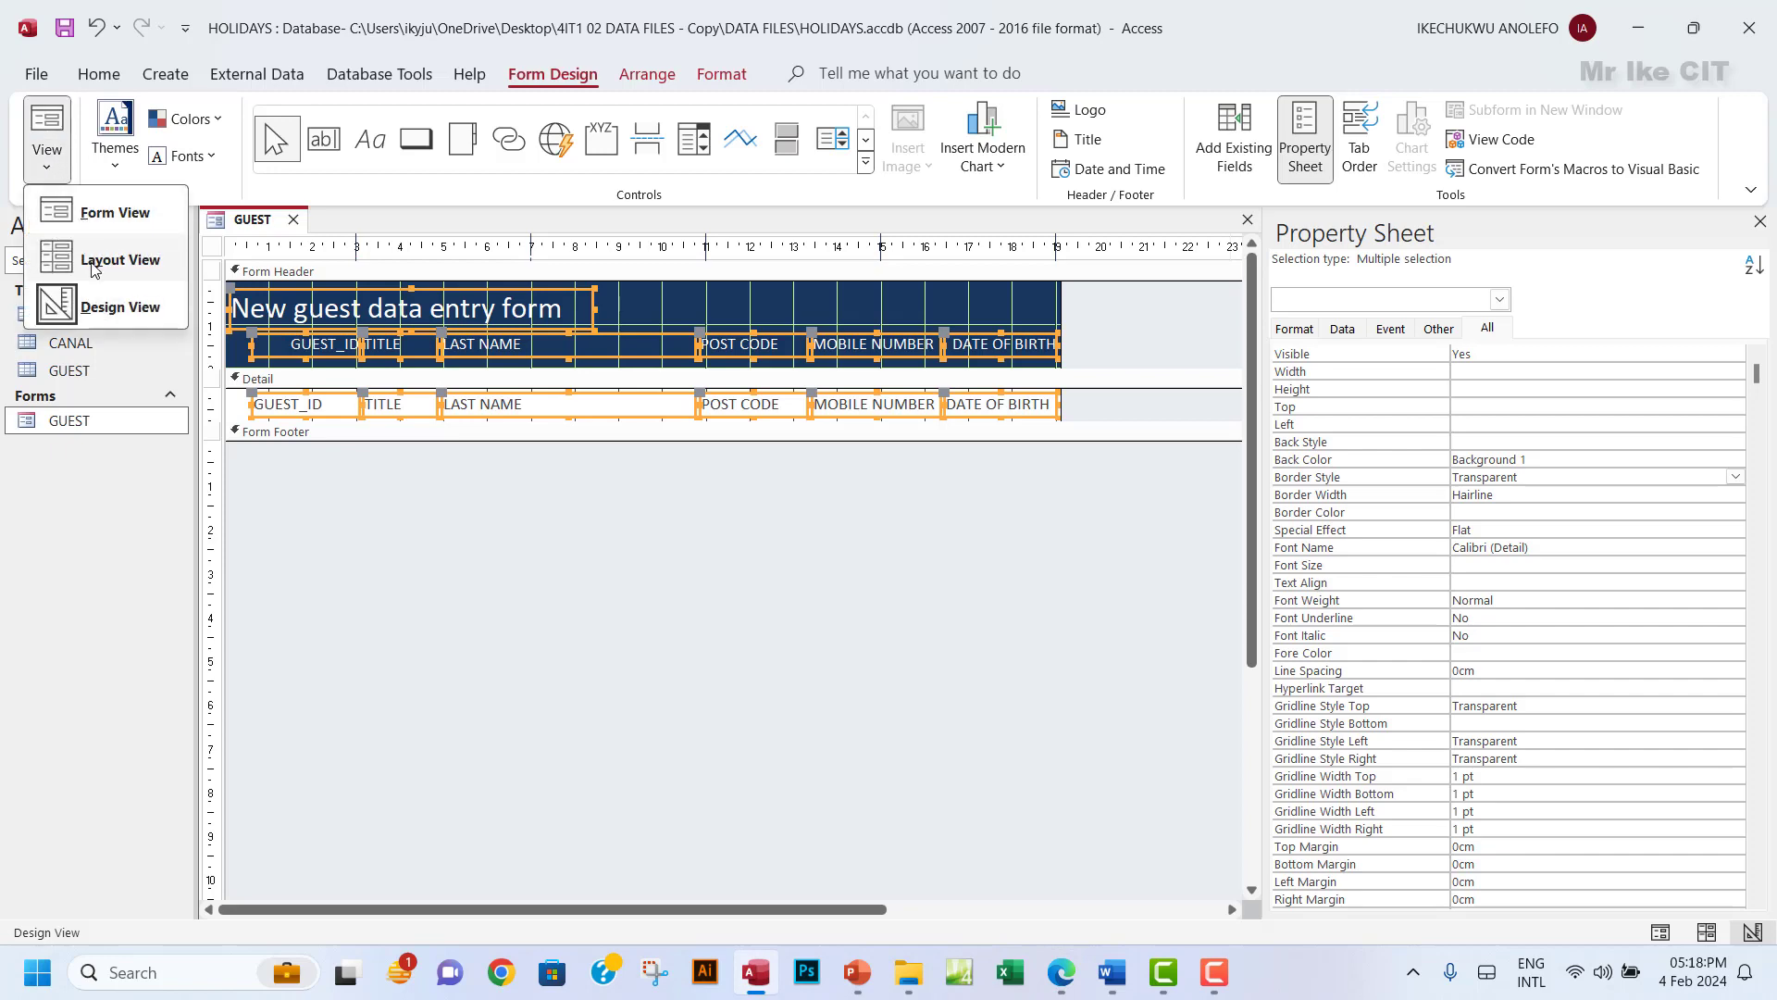
pyautogui.click(82, 211)
pyautogui.scroll(-4, 926, 513)
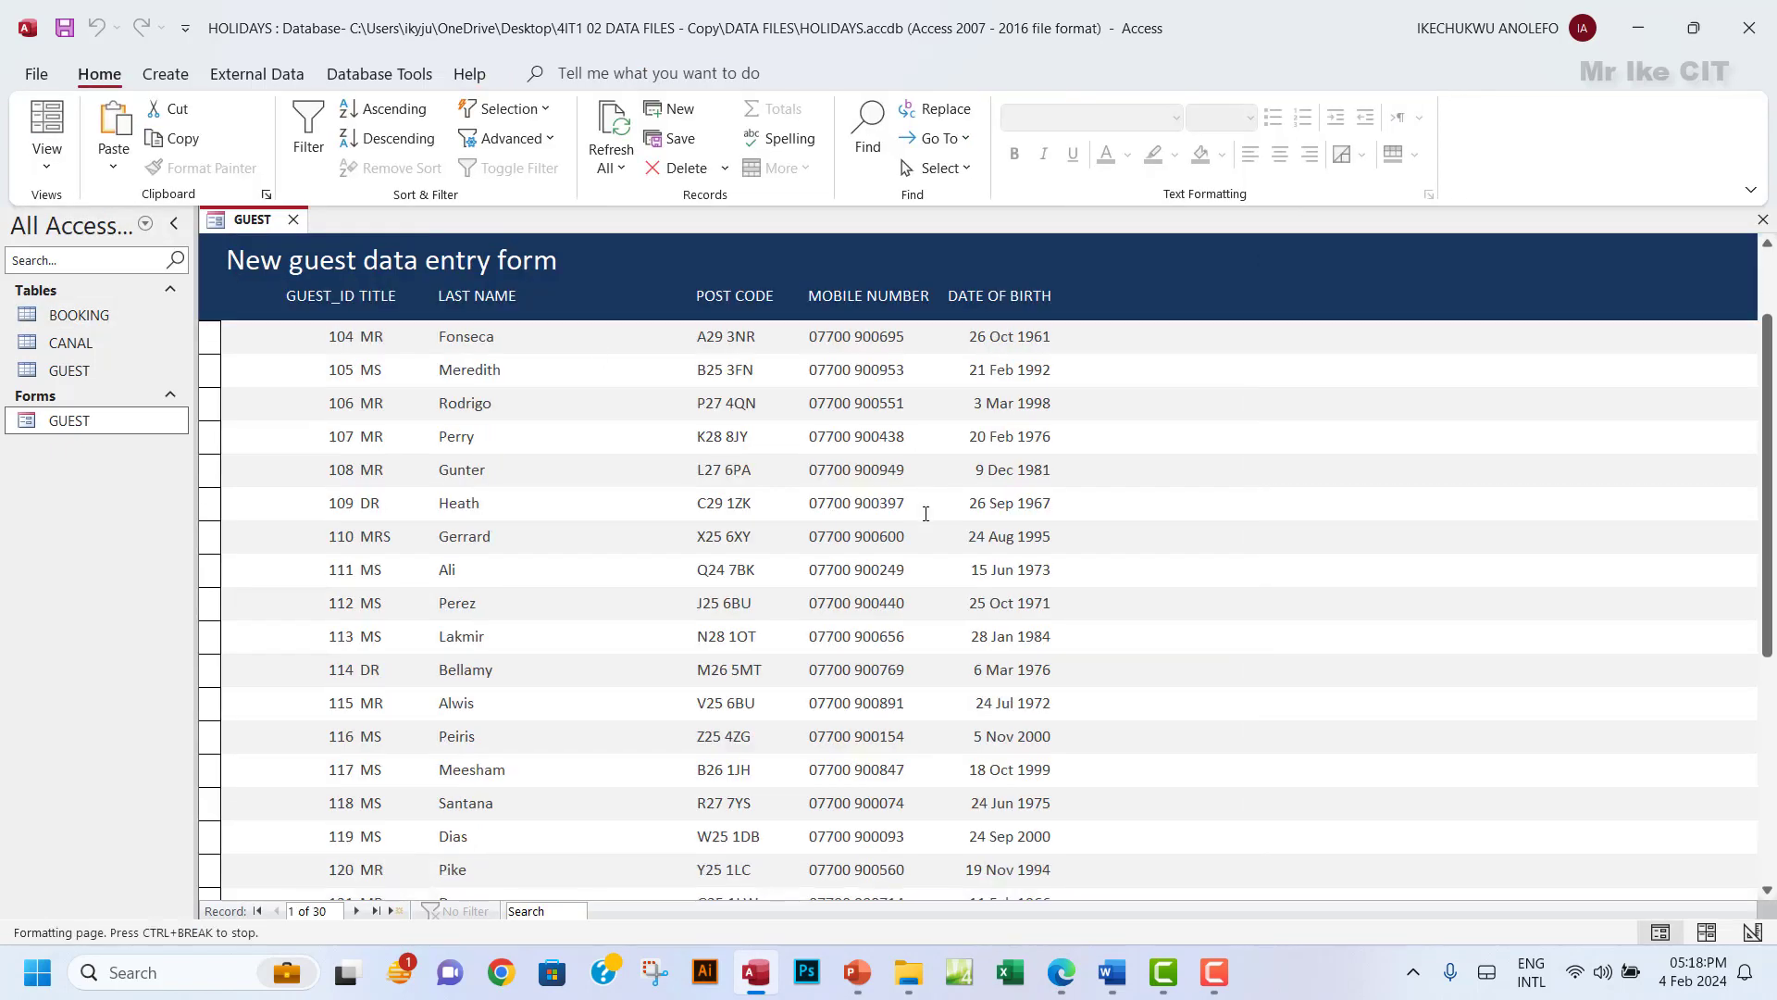
pyautogui.scroll(-1, 925, 514)
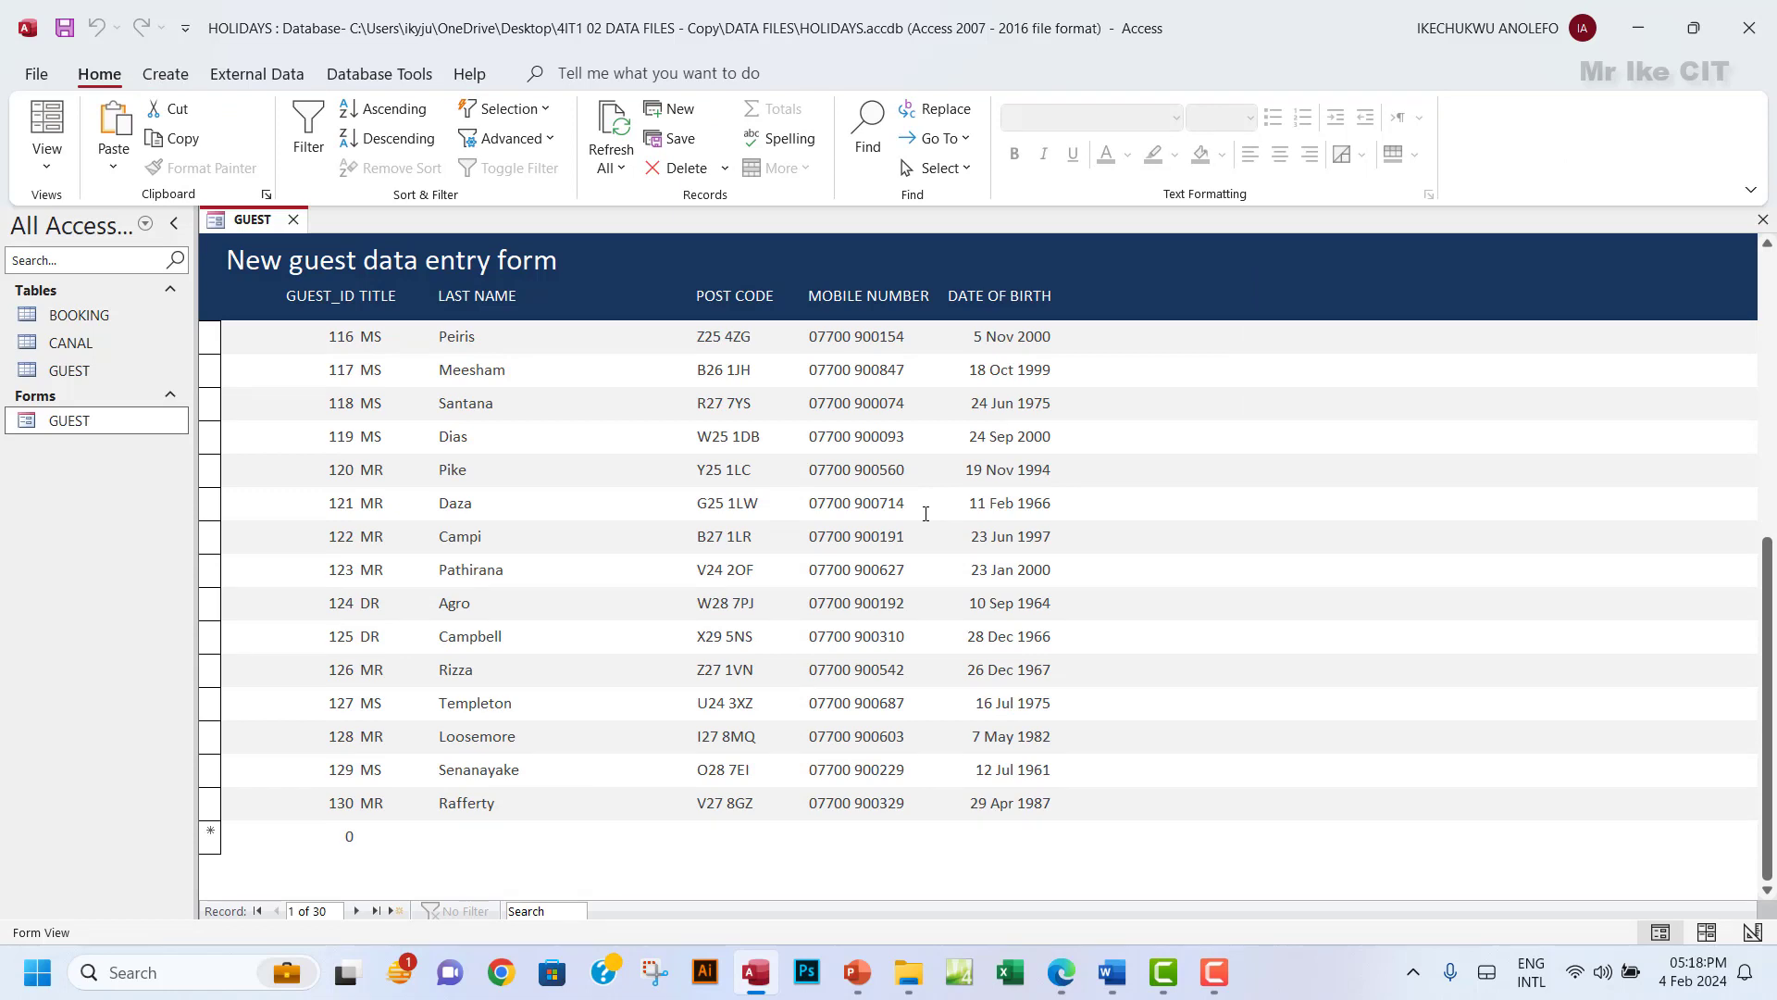
pyautogui.scroll(3, 926, 514)
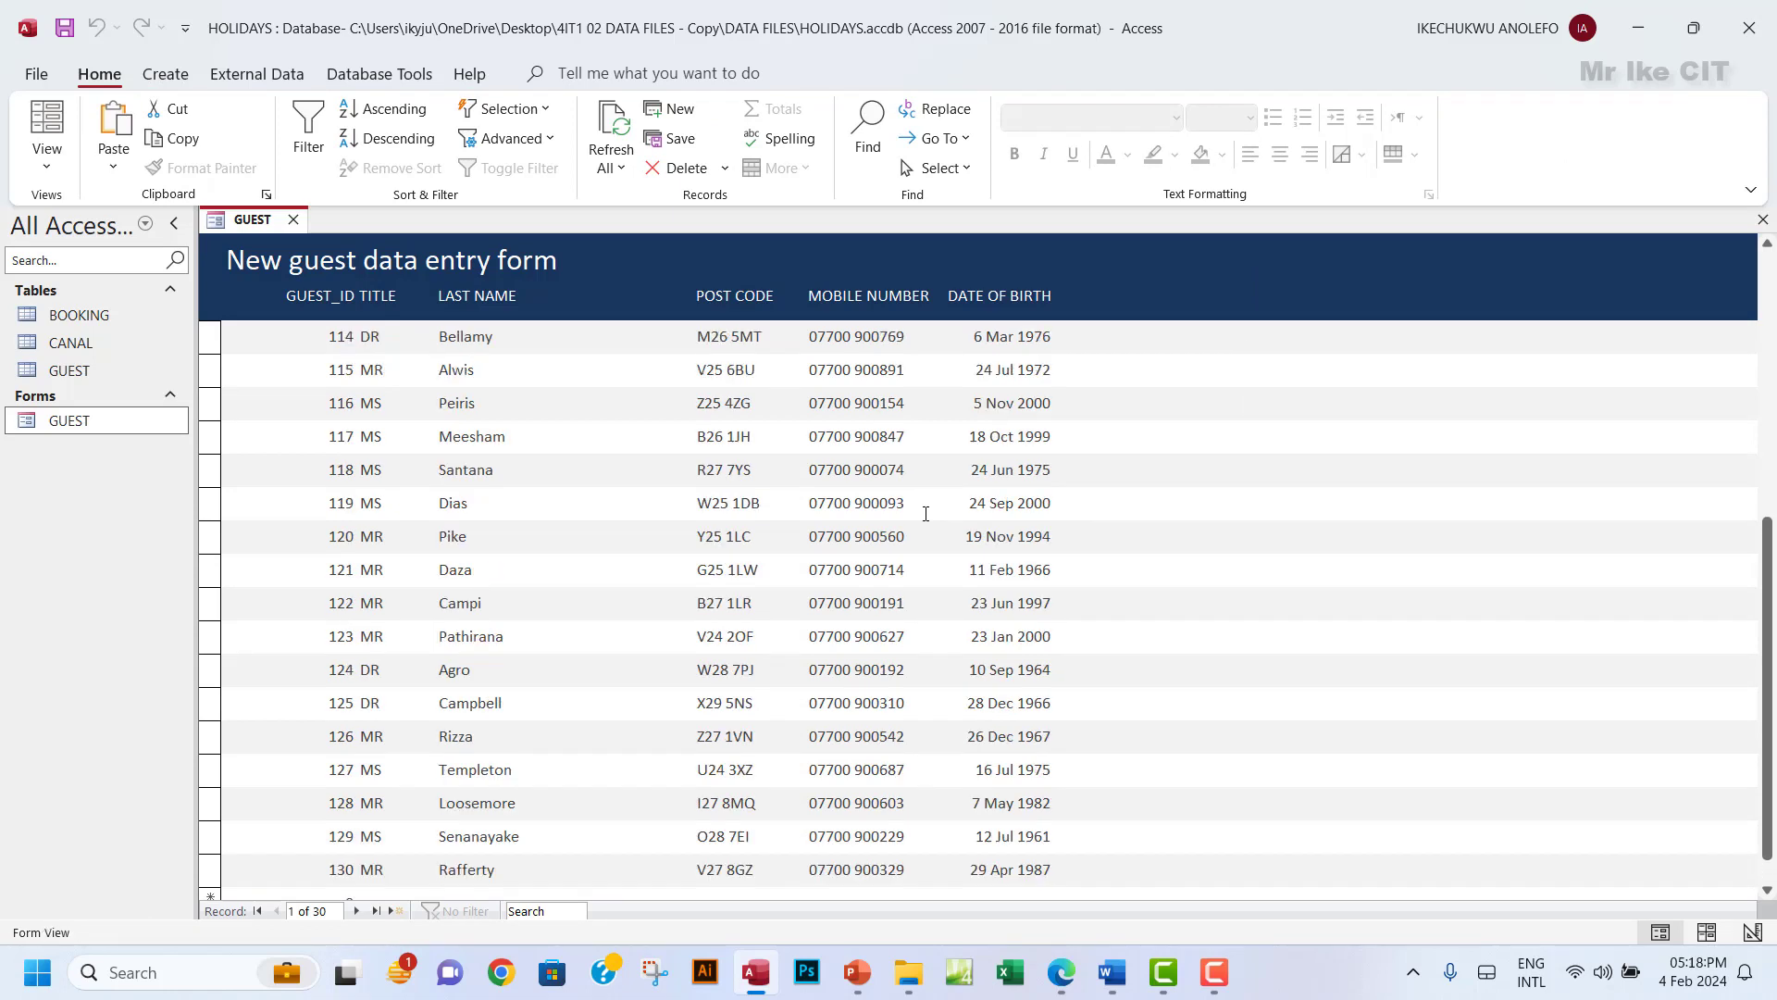
pyautogui.scroll(2, 926, 514)
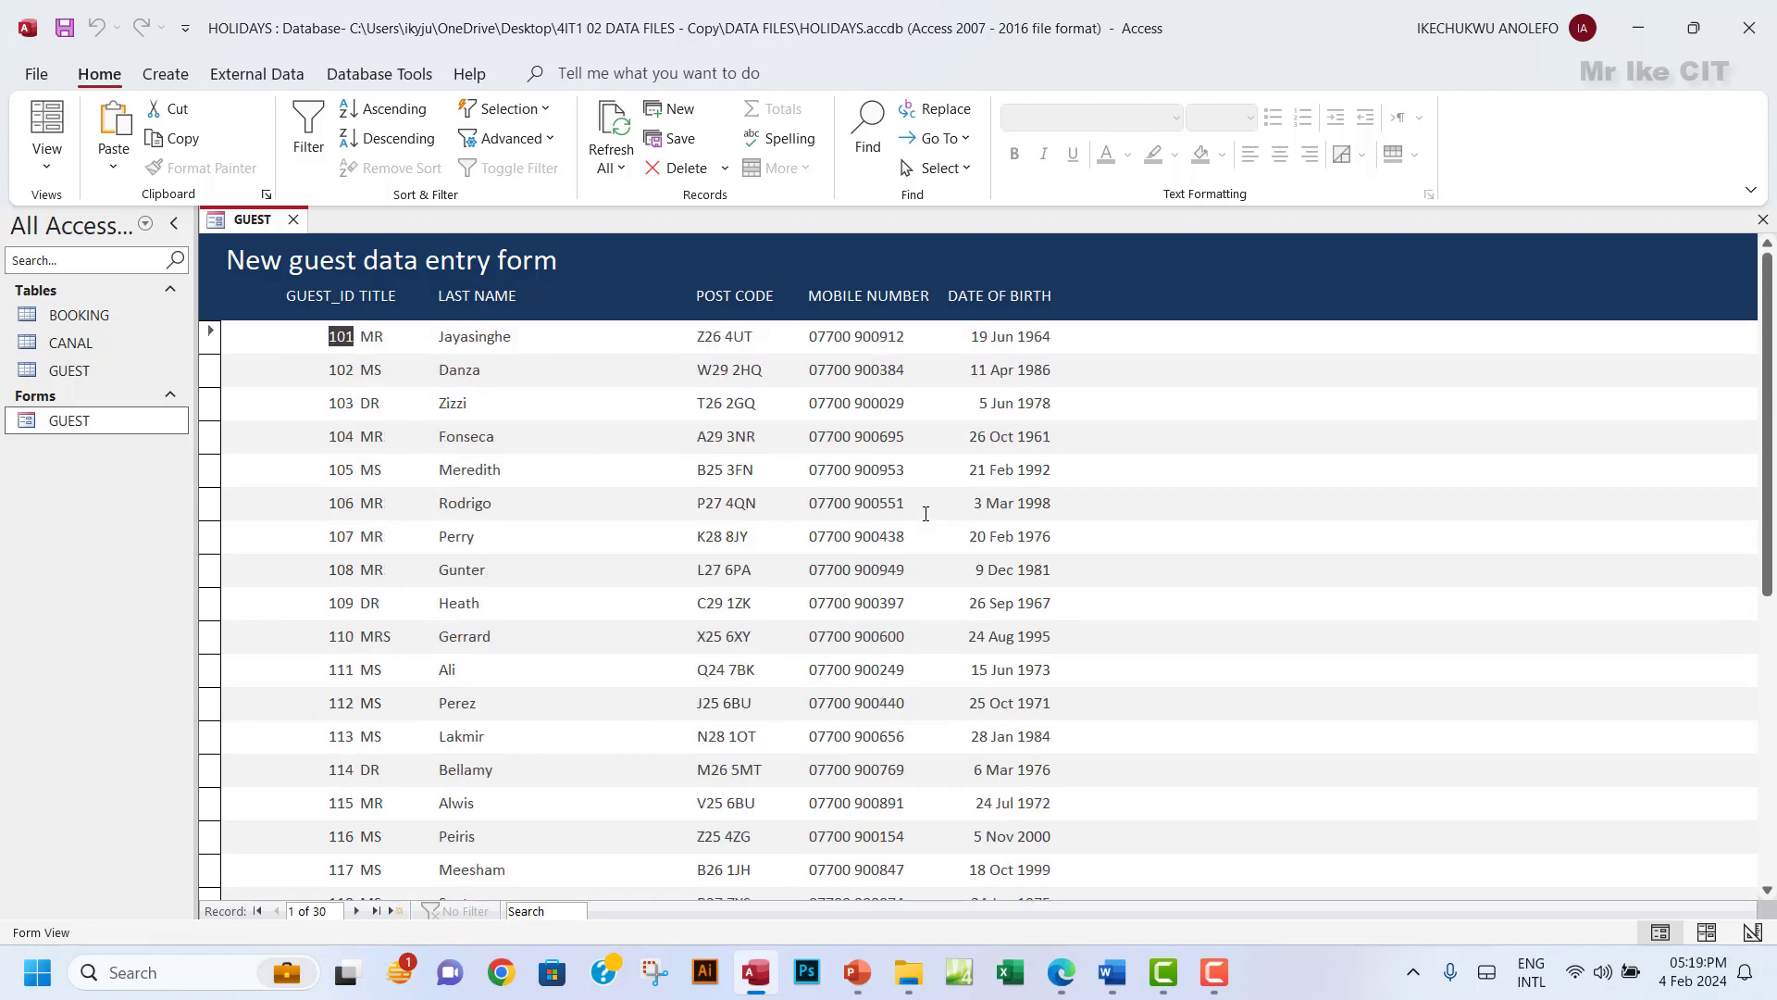
pyautogui.scroll(-4, 925, 513)
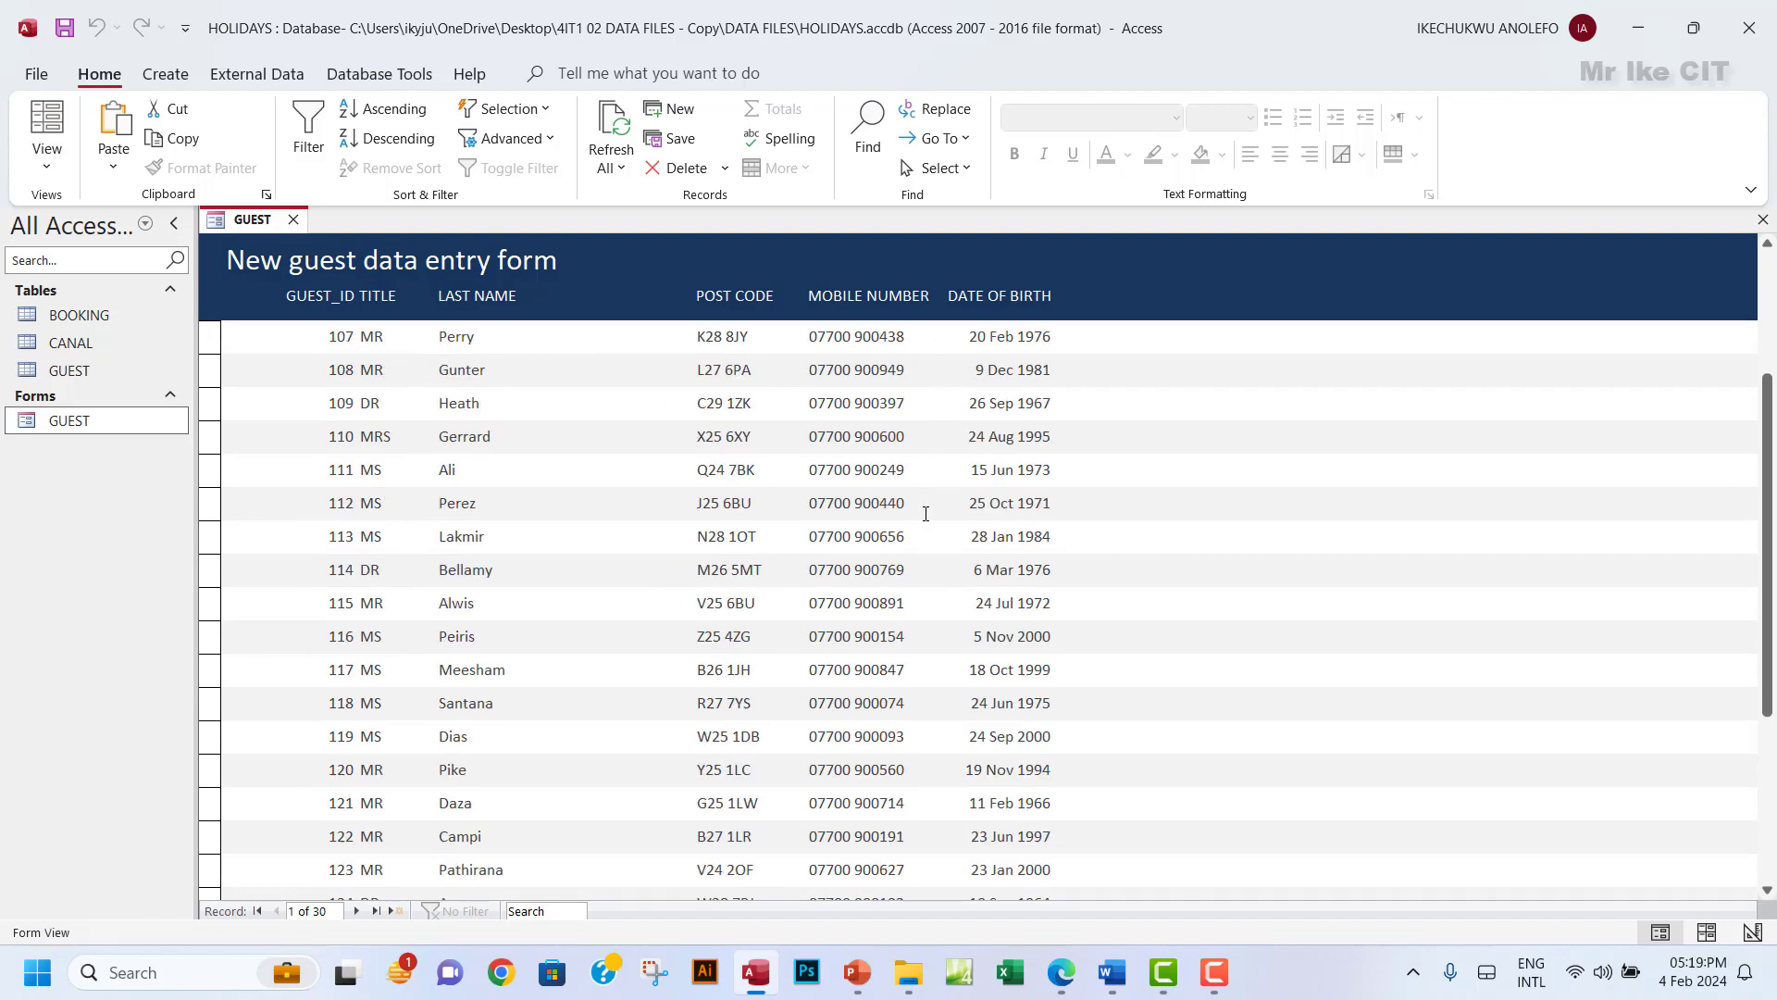
pyautogui.scroll(-1, 925, 513)
pyautogui.scroll(5, 926, 514)
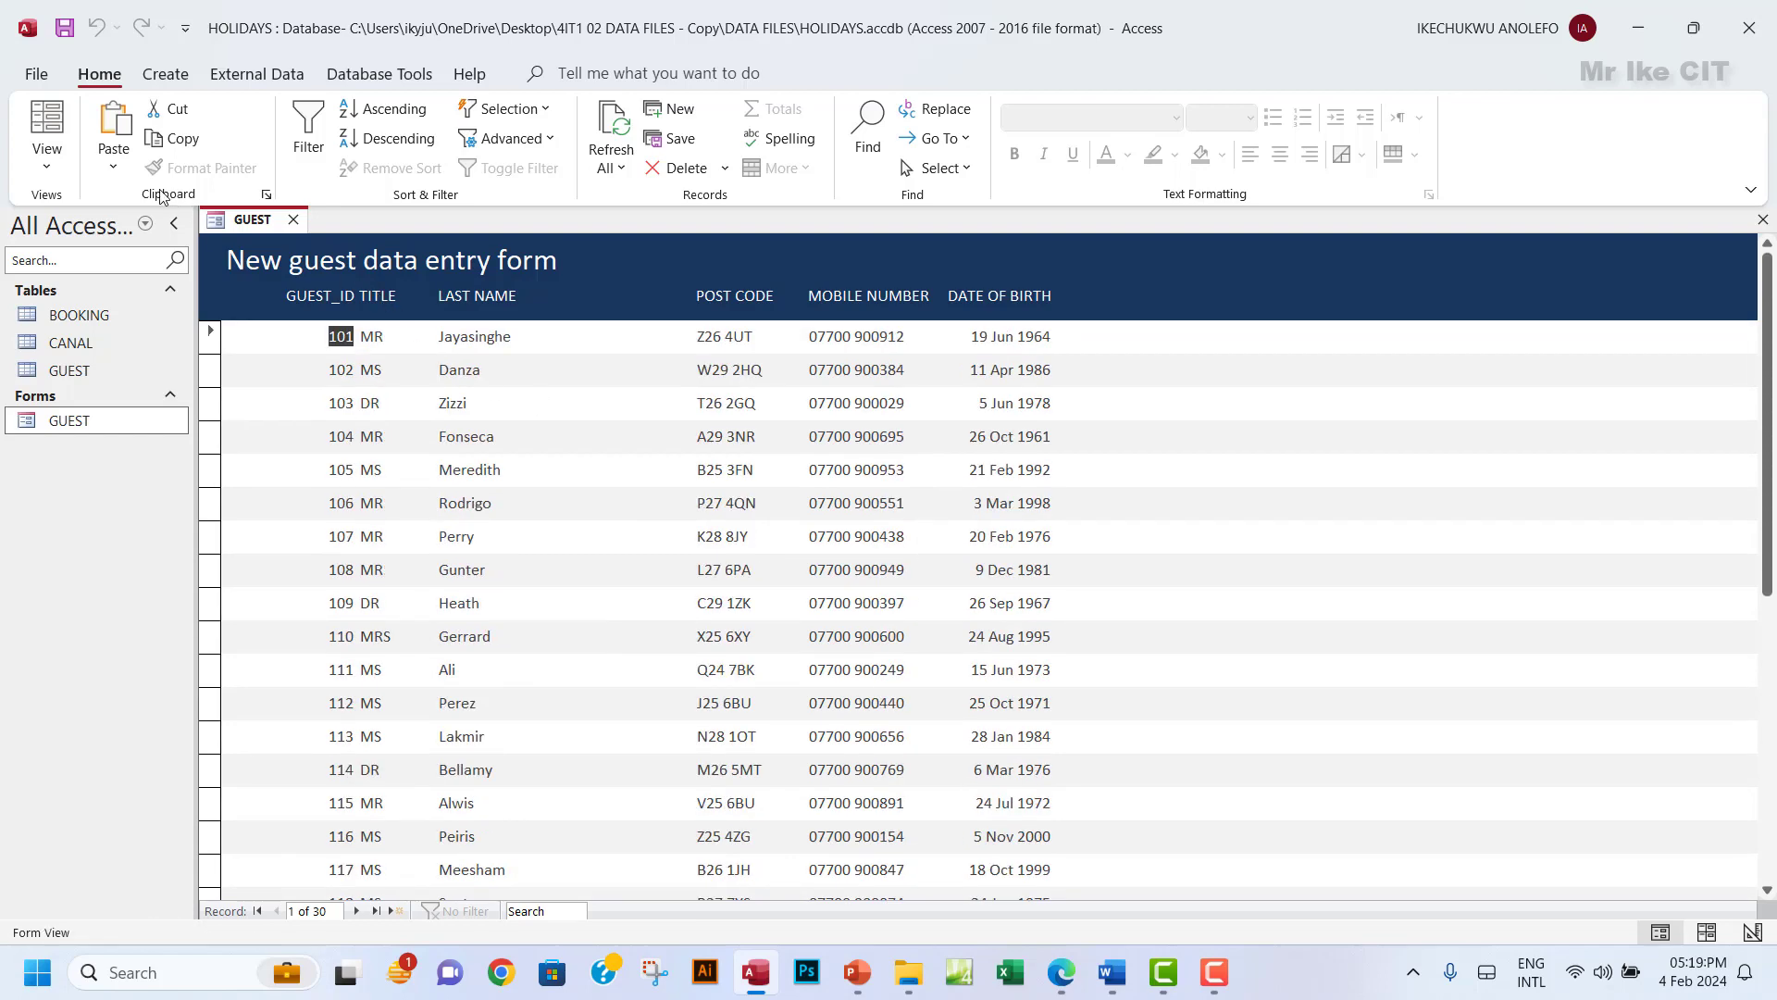
pyautogui.click(46, 167)
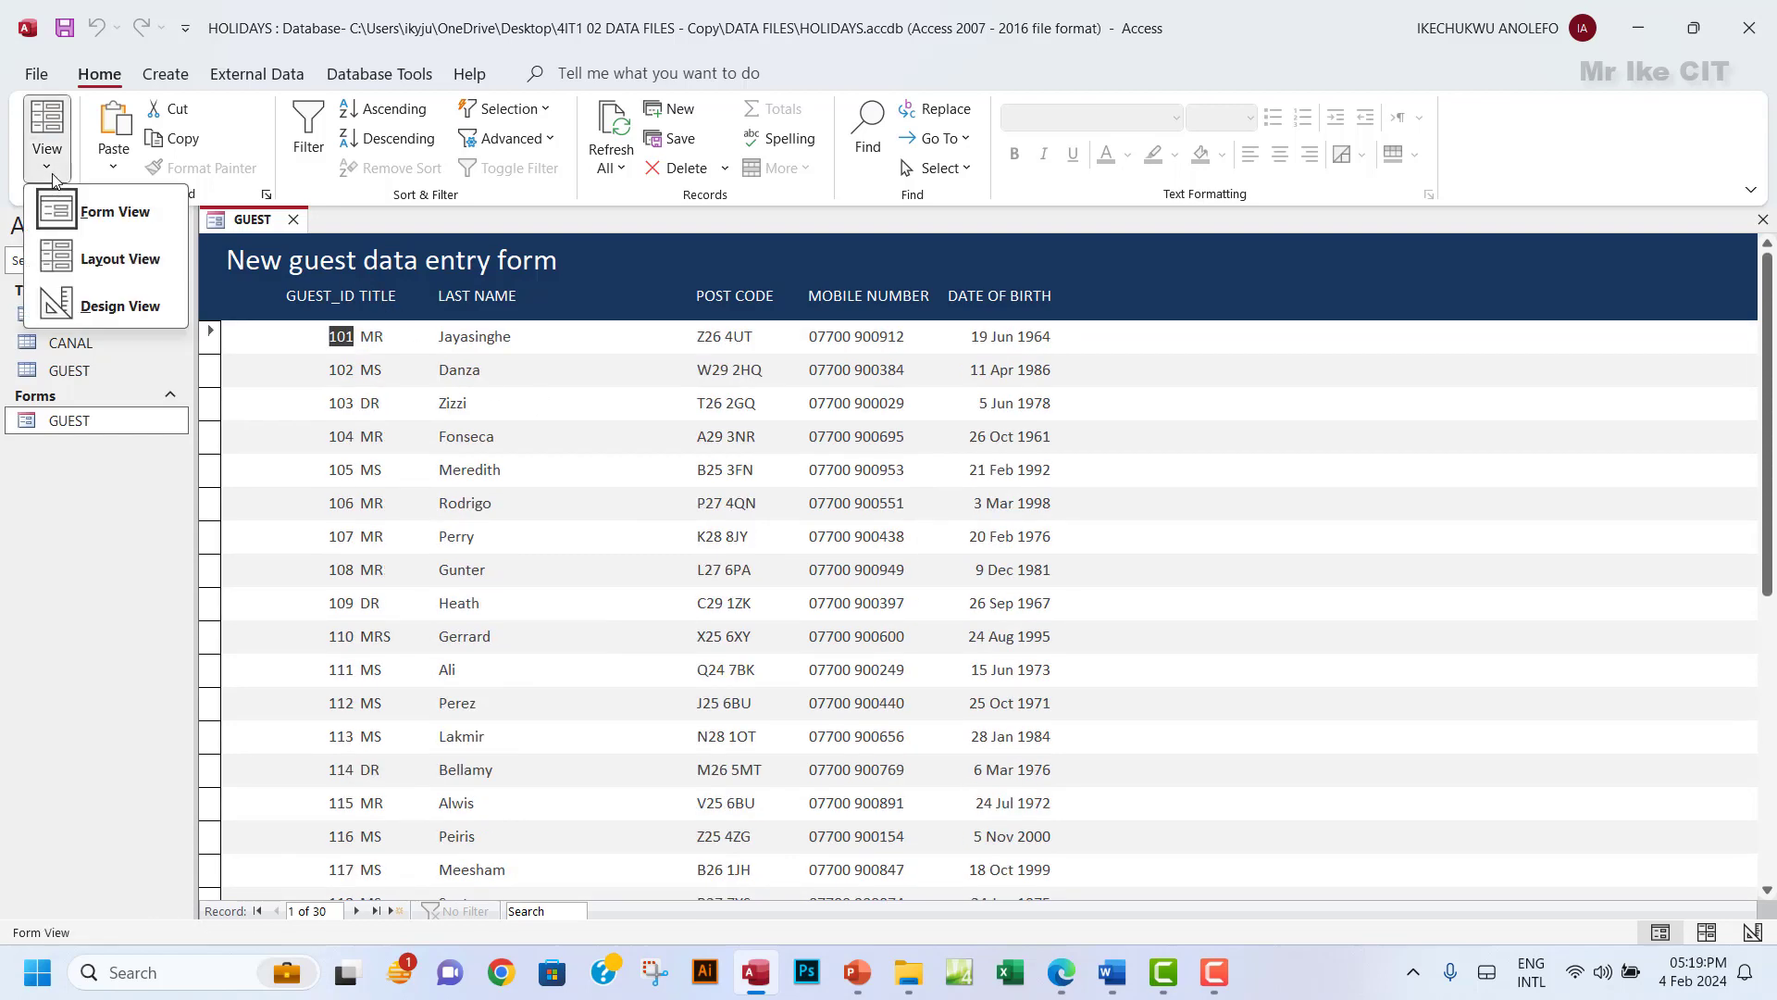
pyautogui.click(88, 309)
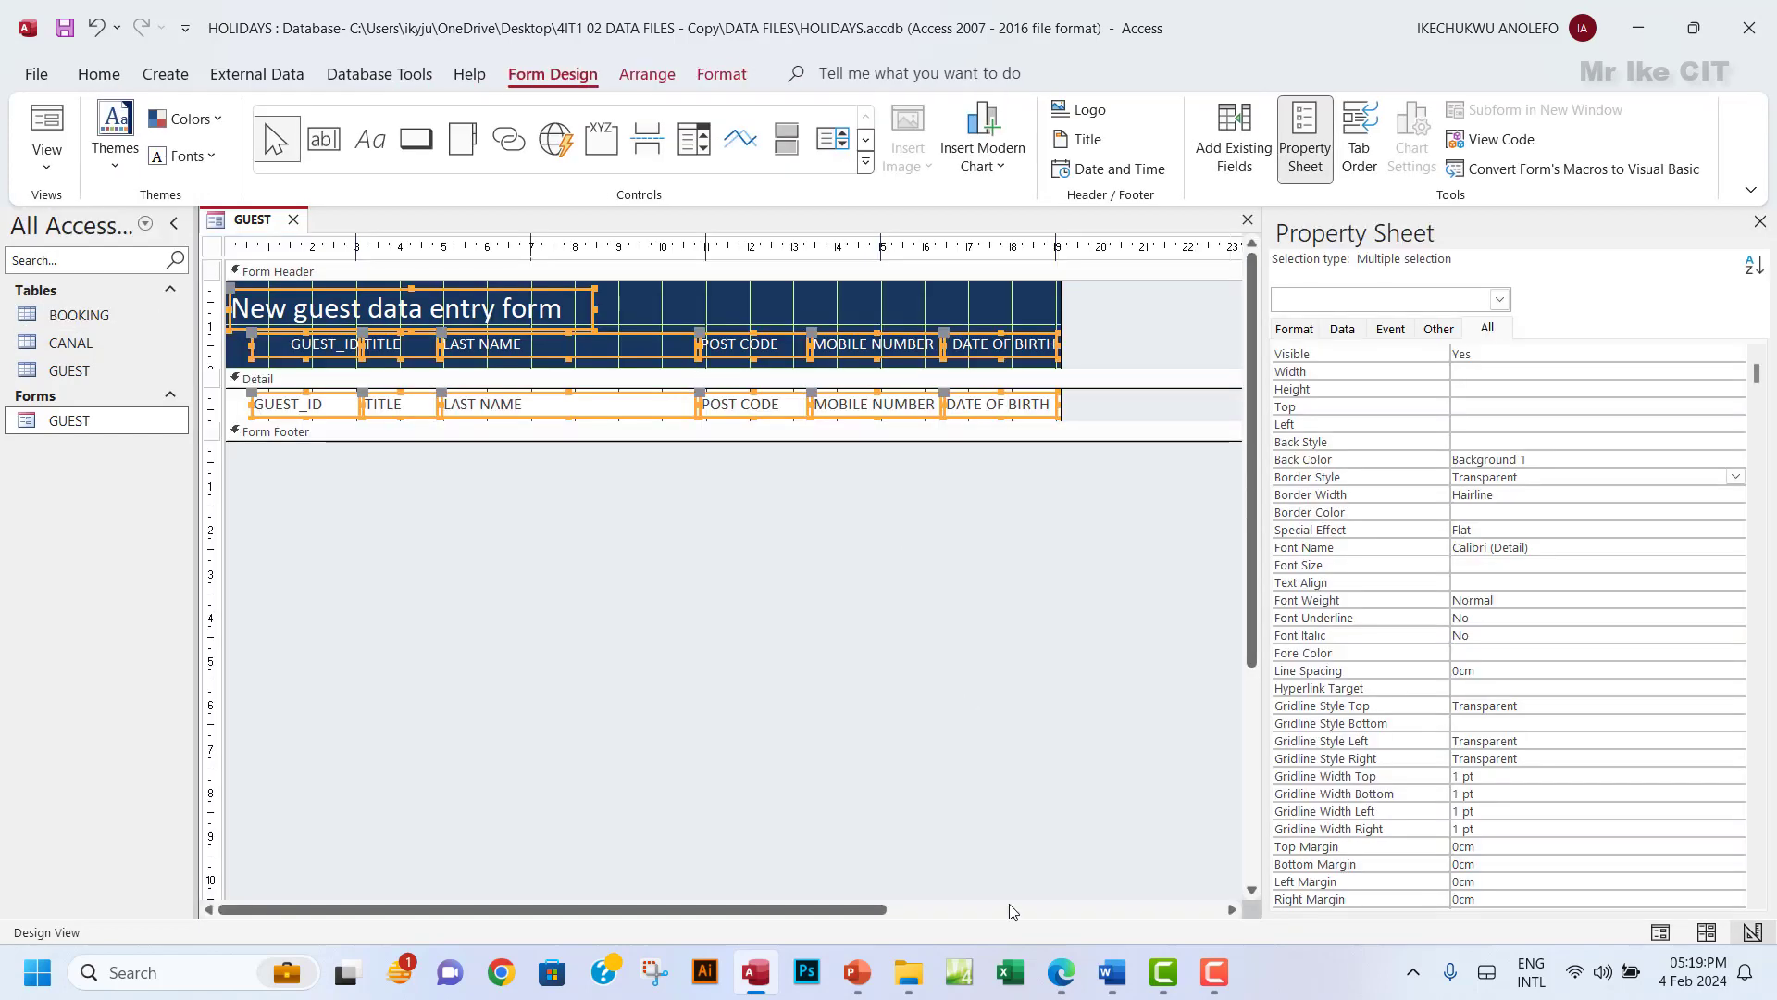
# Switch to the exam PDF in Edge and copy the required form name GUEST_FORM.
pyautogui.click(1059, 970)
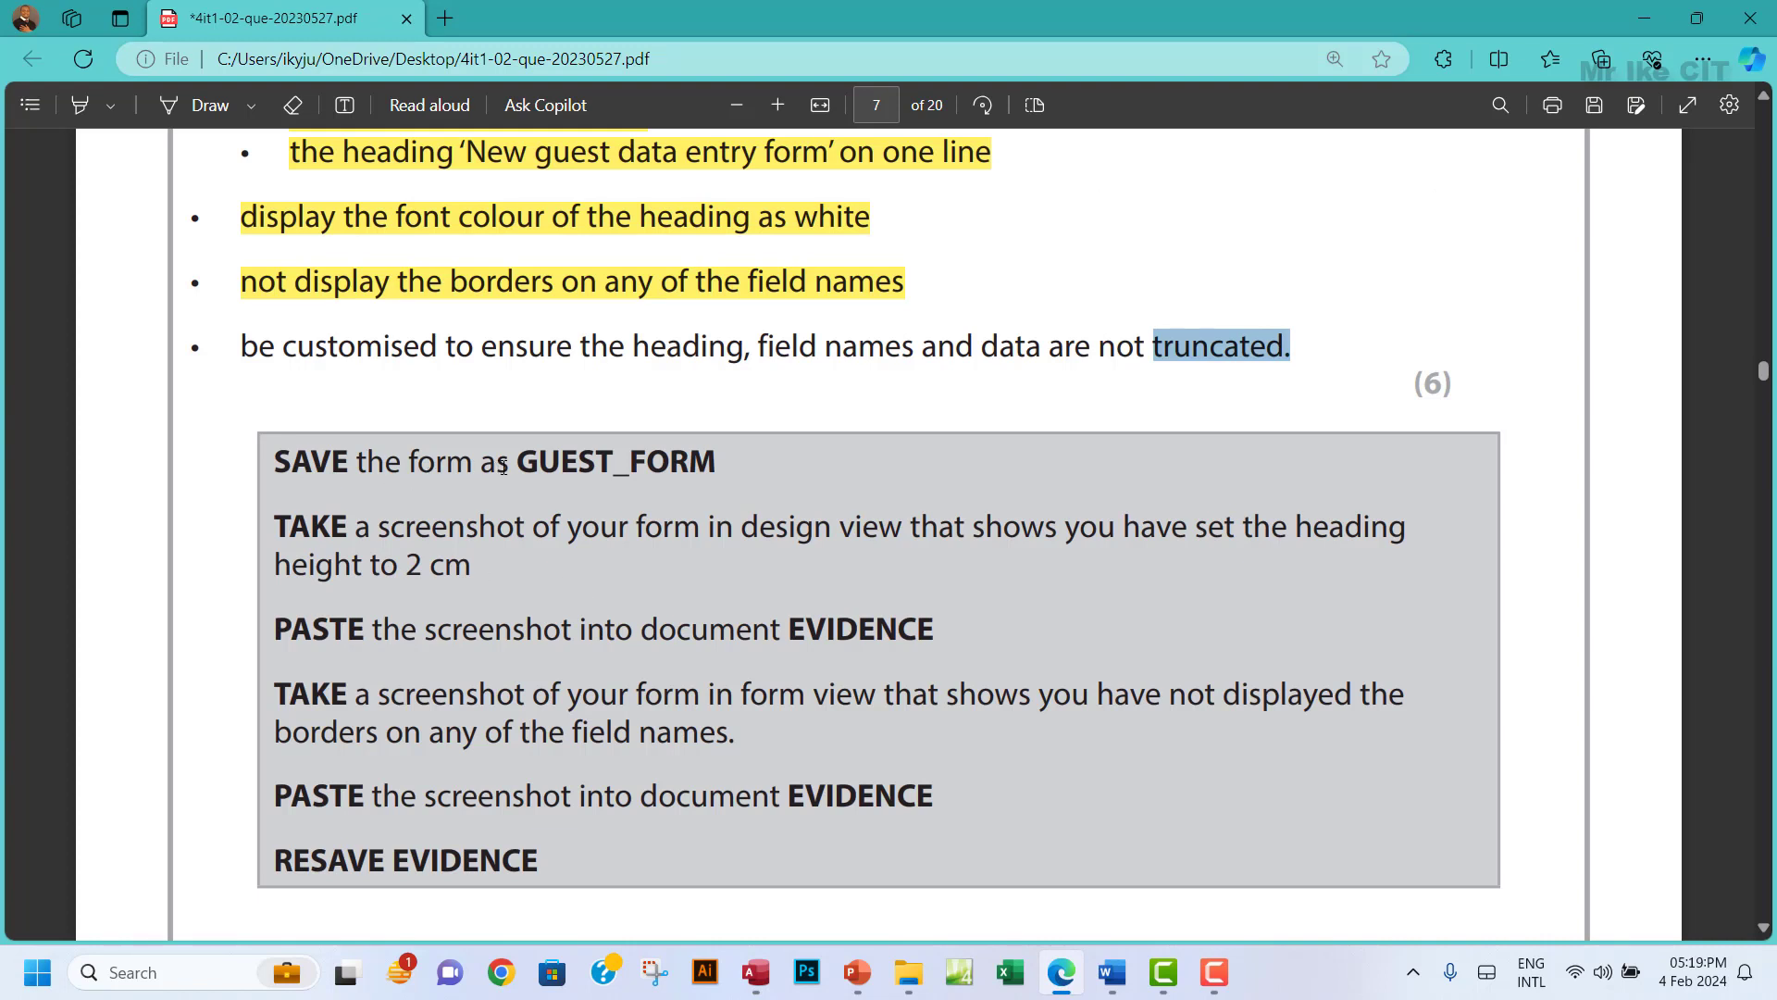
pyautogui.moveTo(517, 462); pyautogui.dragTo(715, 461)
pyautogui.moveTo(784, 273)
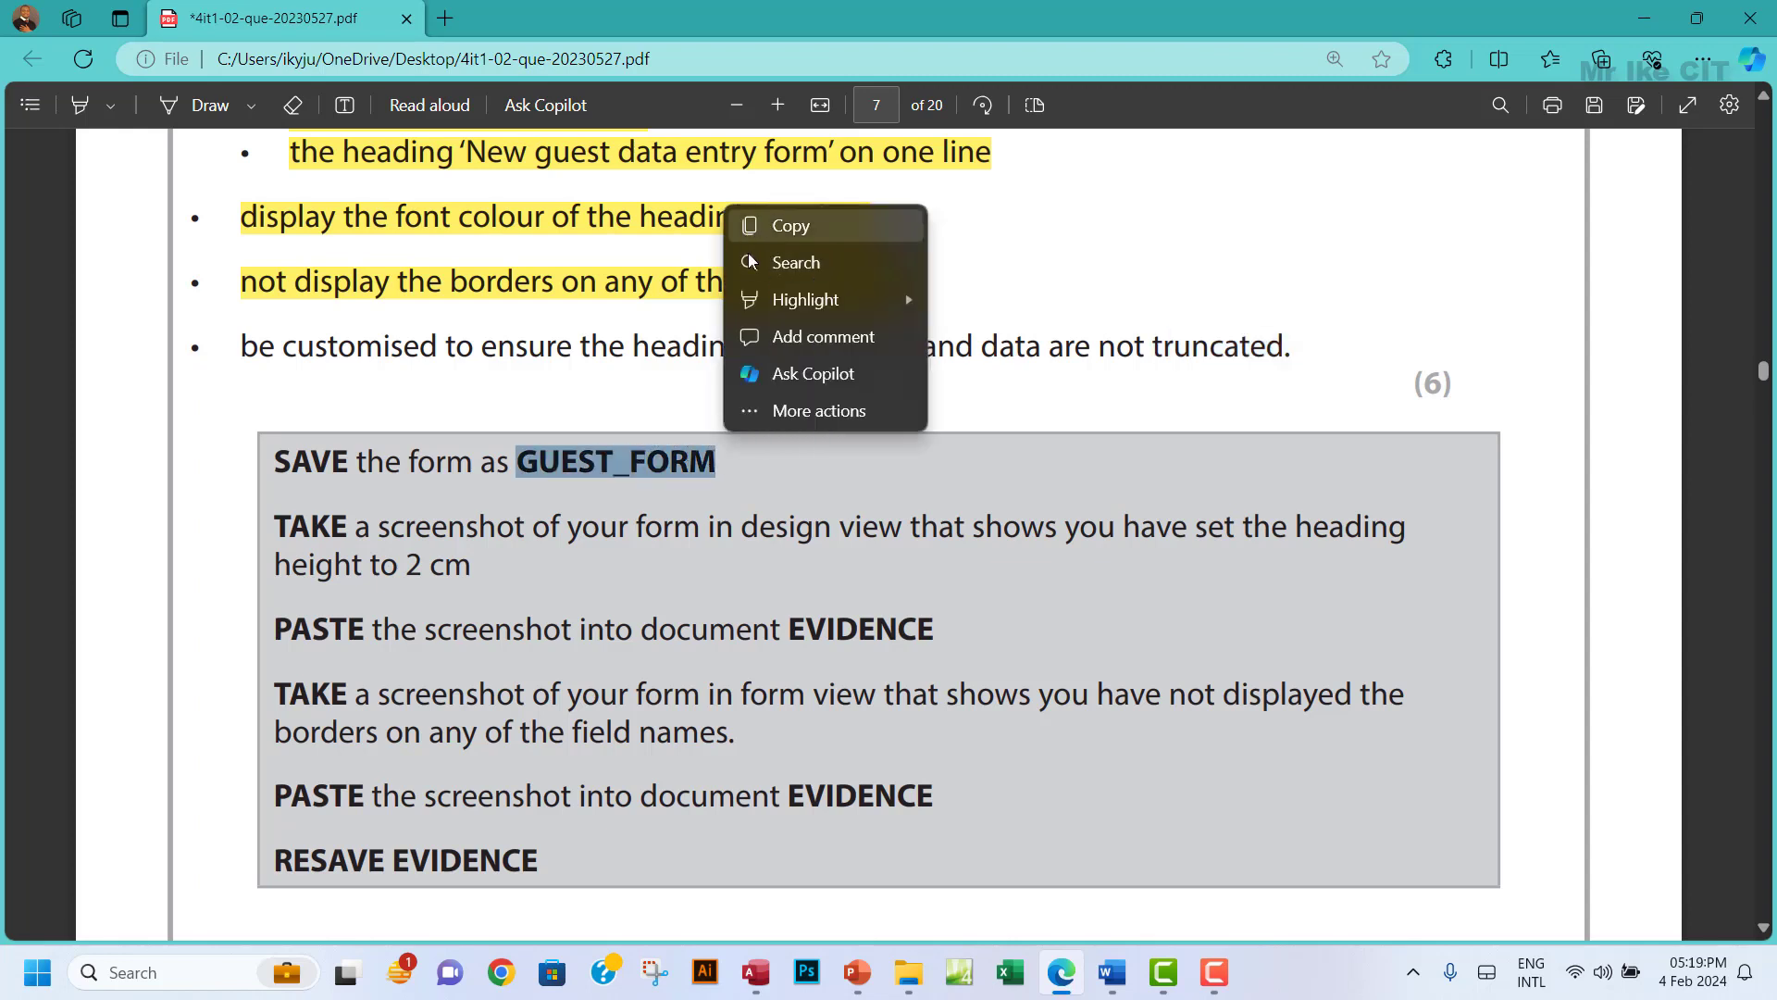
pyautogui.click(778, 229)
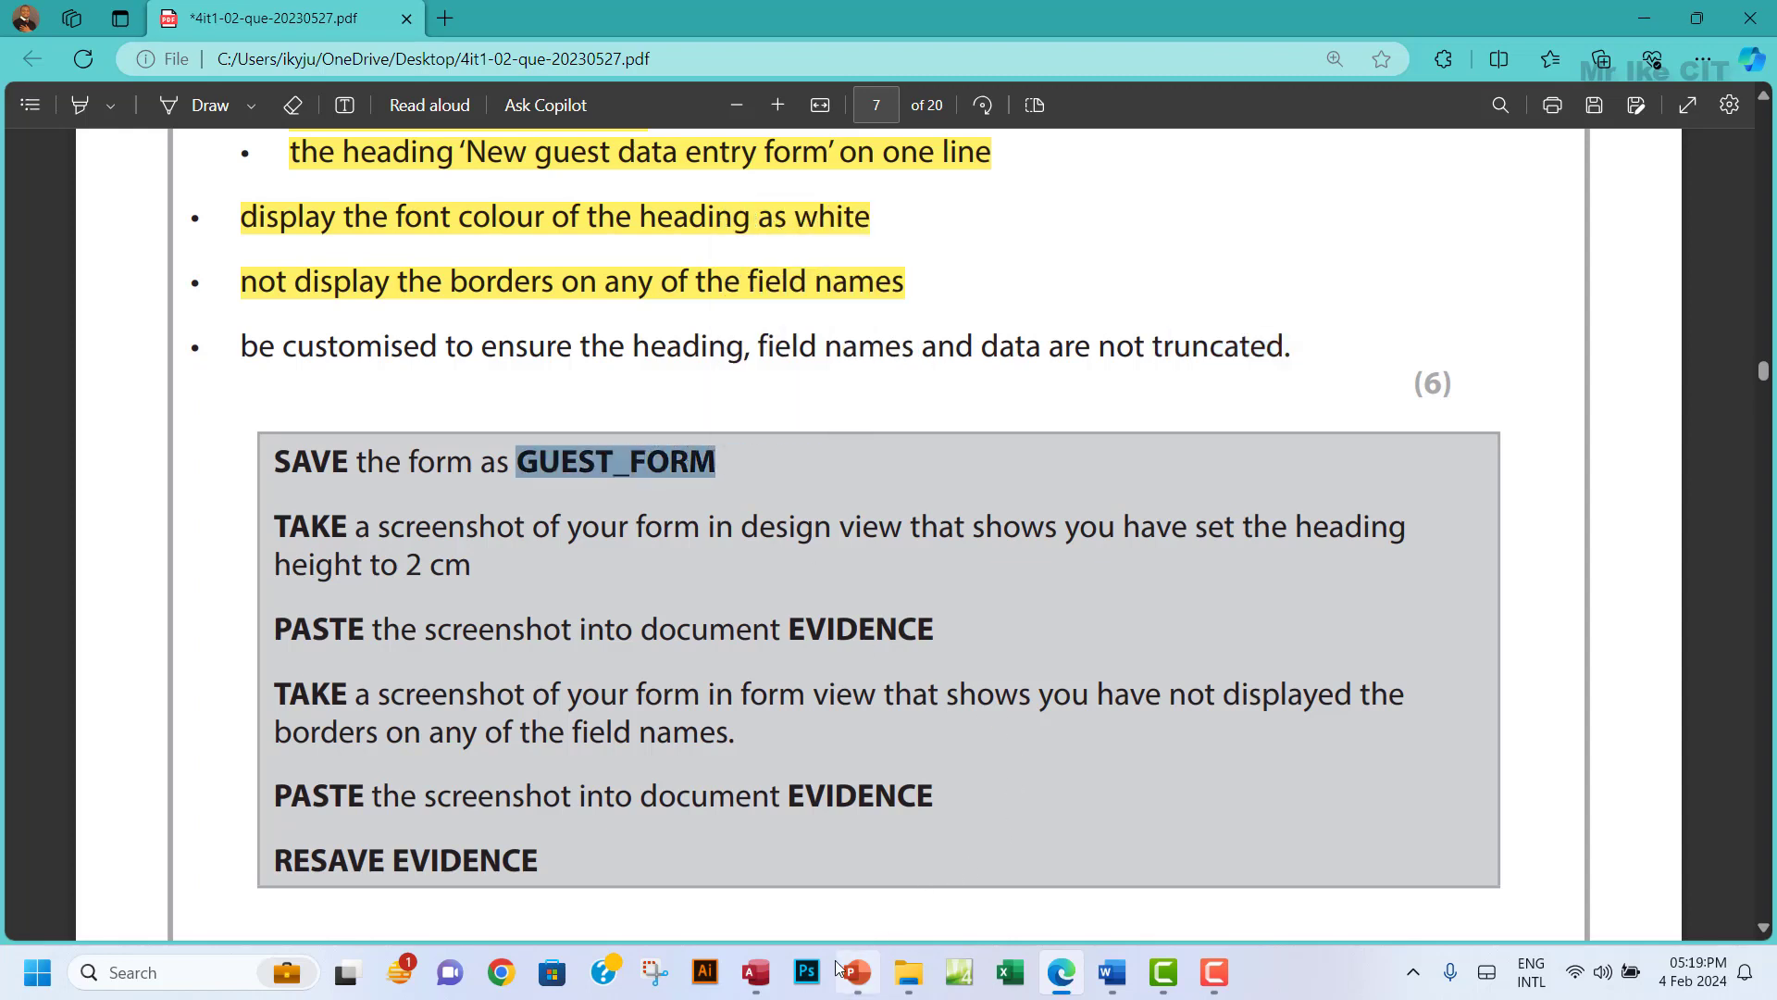
# Return to Access and close the Property Sheet and the open GUEST form.
pyautogui.click(755, 972)
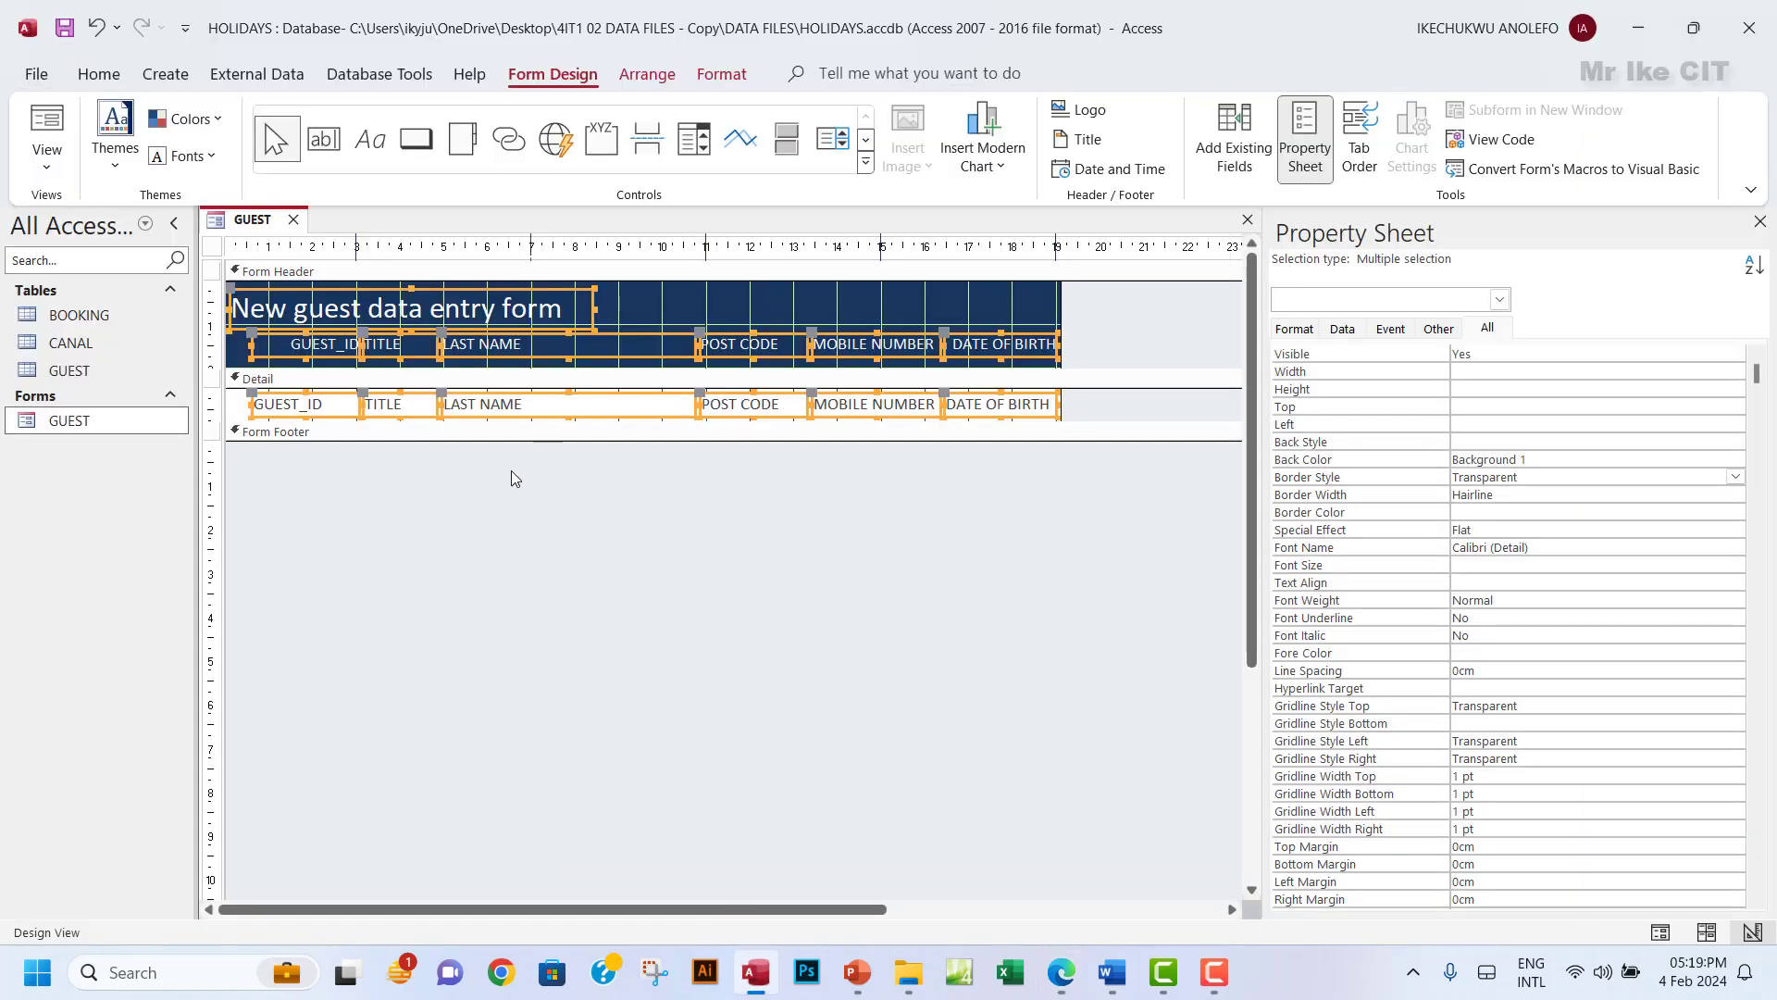
pyautogui.click(1760, 222)
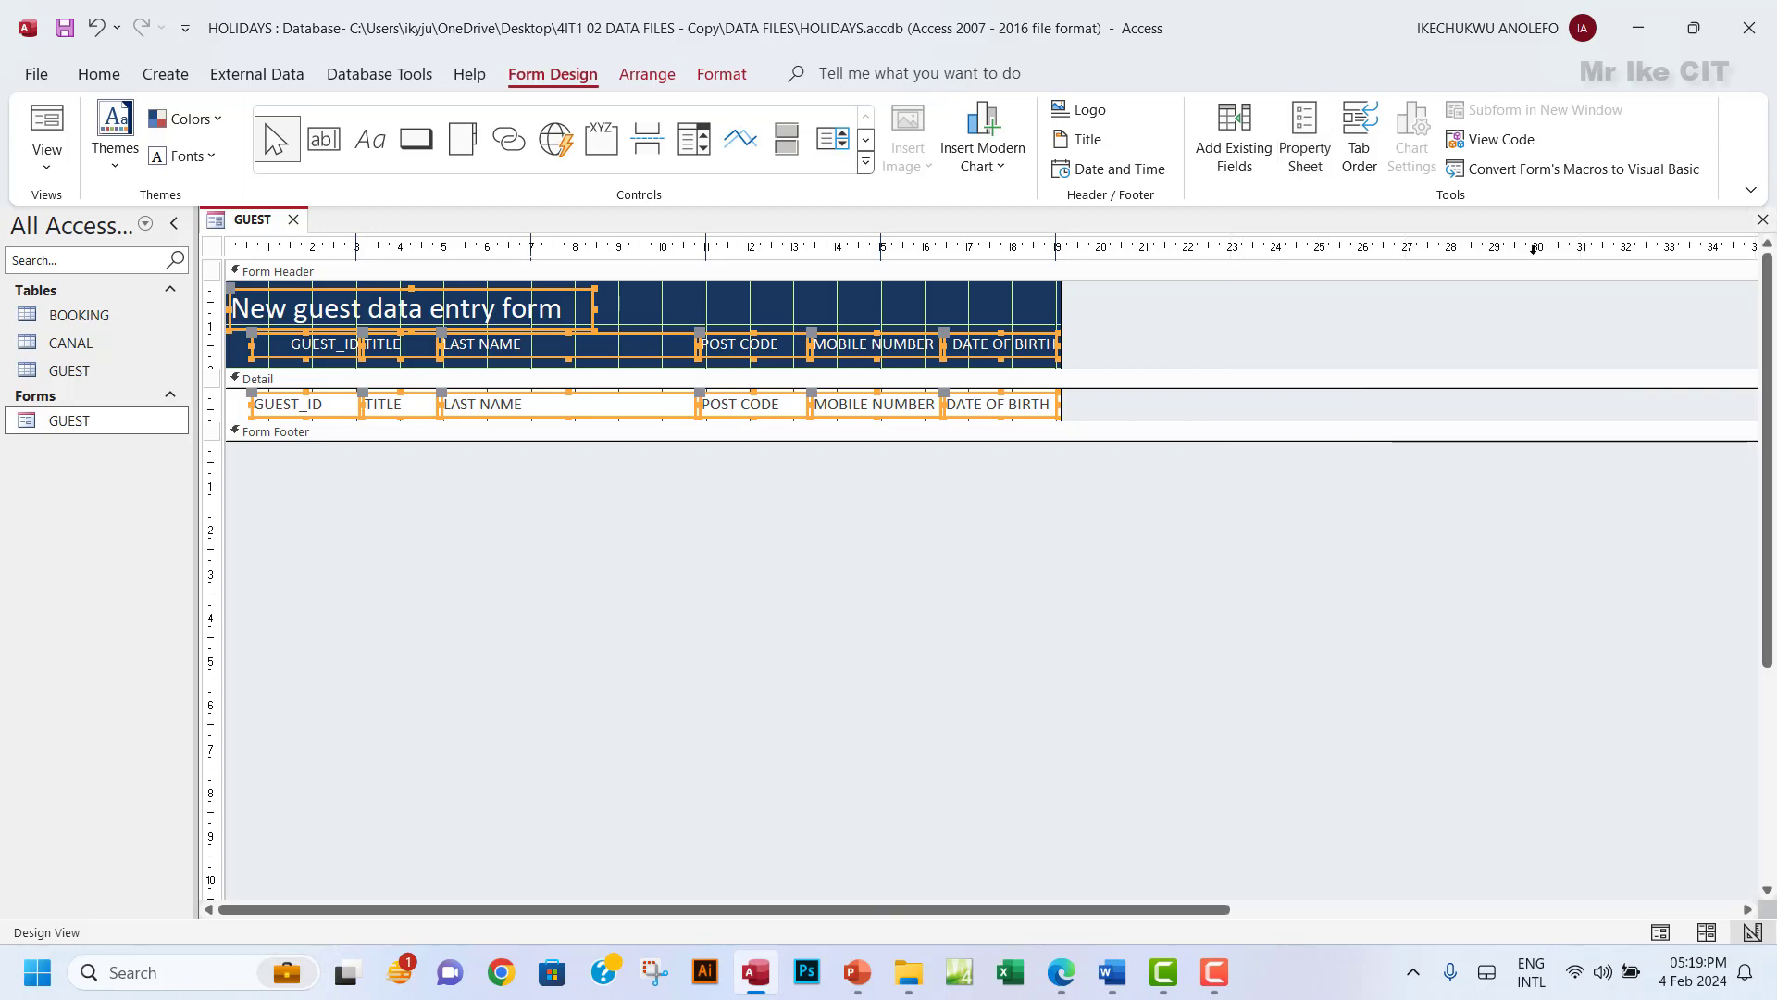
pyautogui.click(1762, 219)
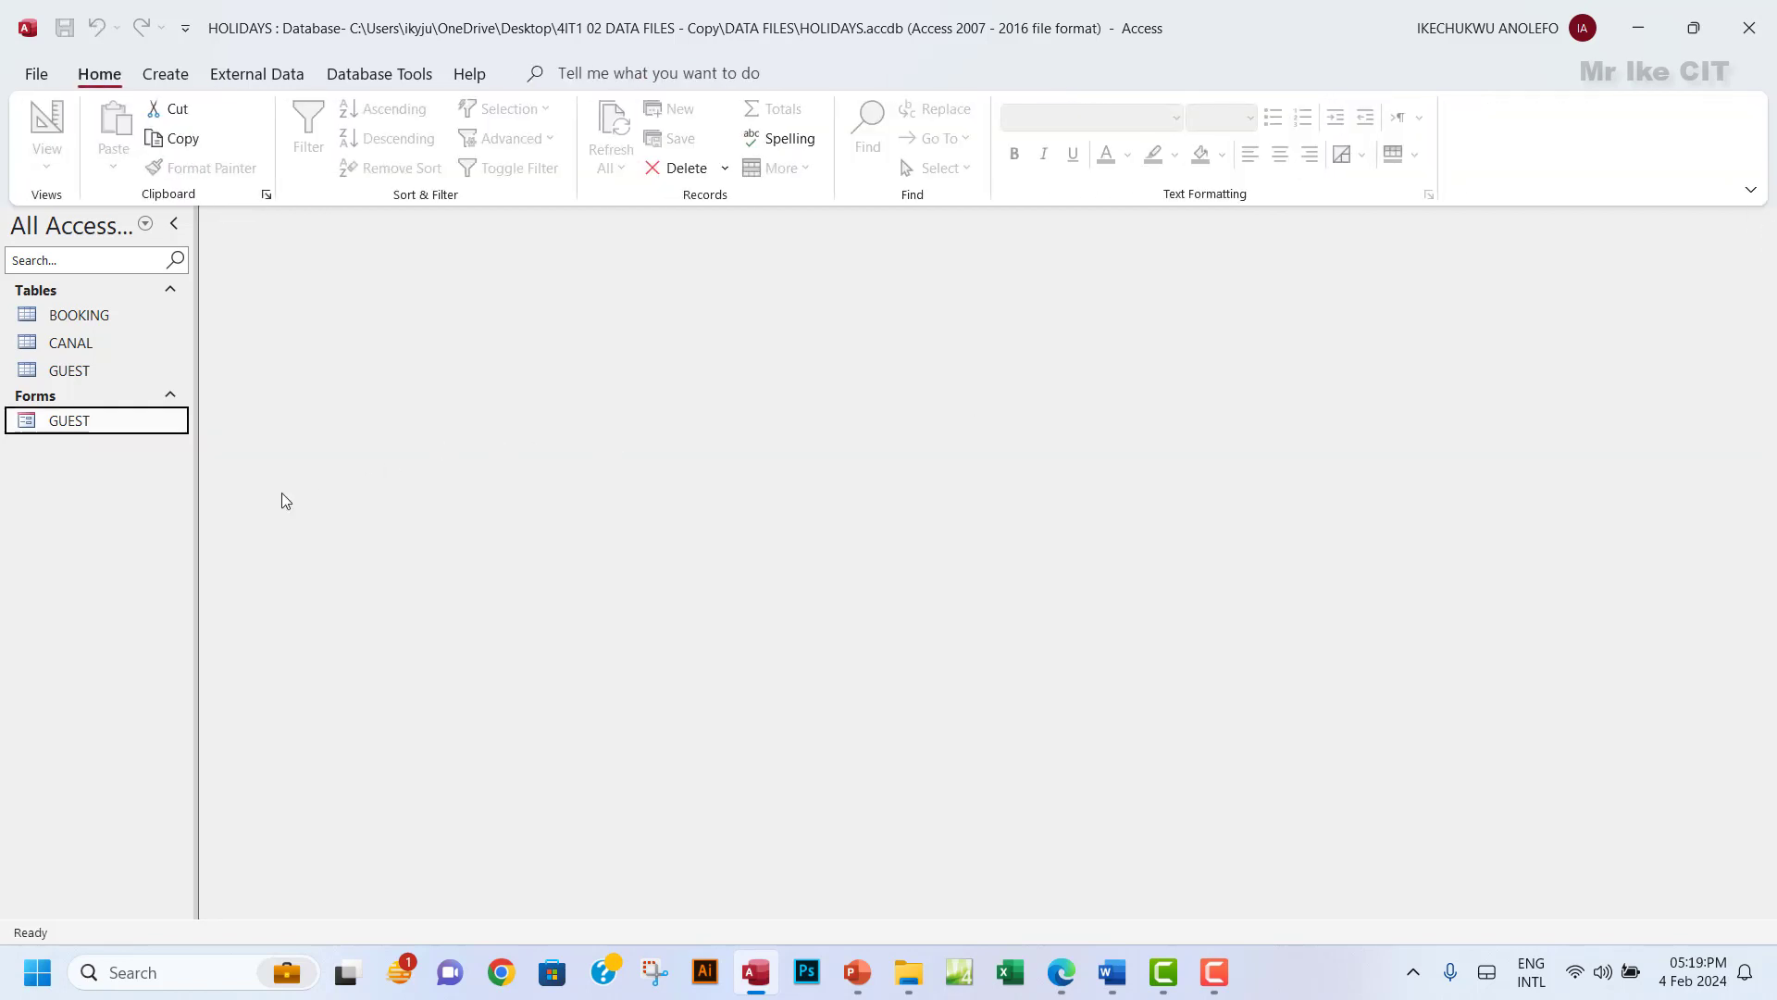
# Rename the GUEST form as GUEST_FORM.
pyautogui.rightClick(79, 428)
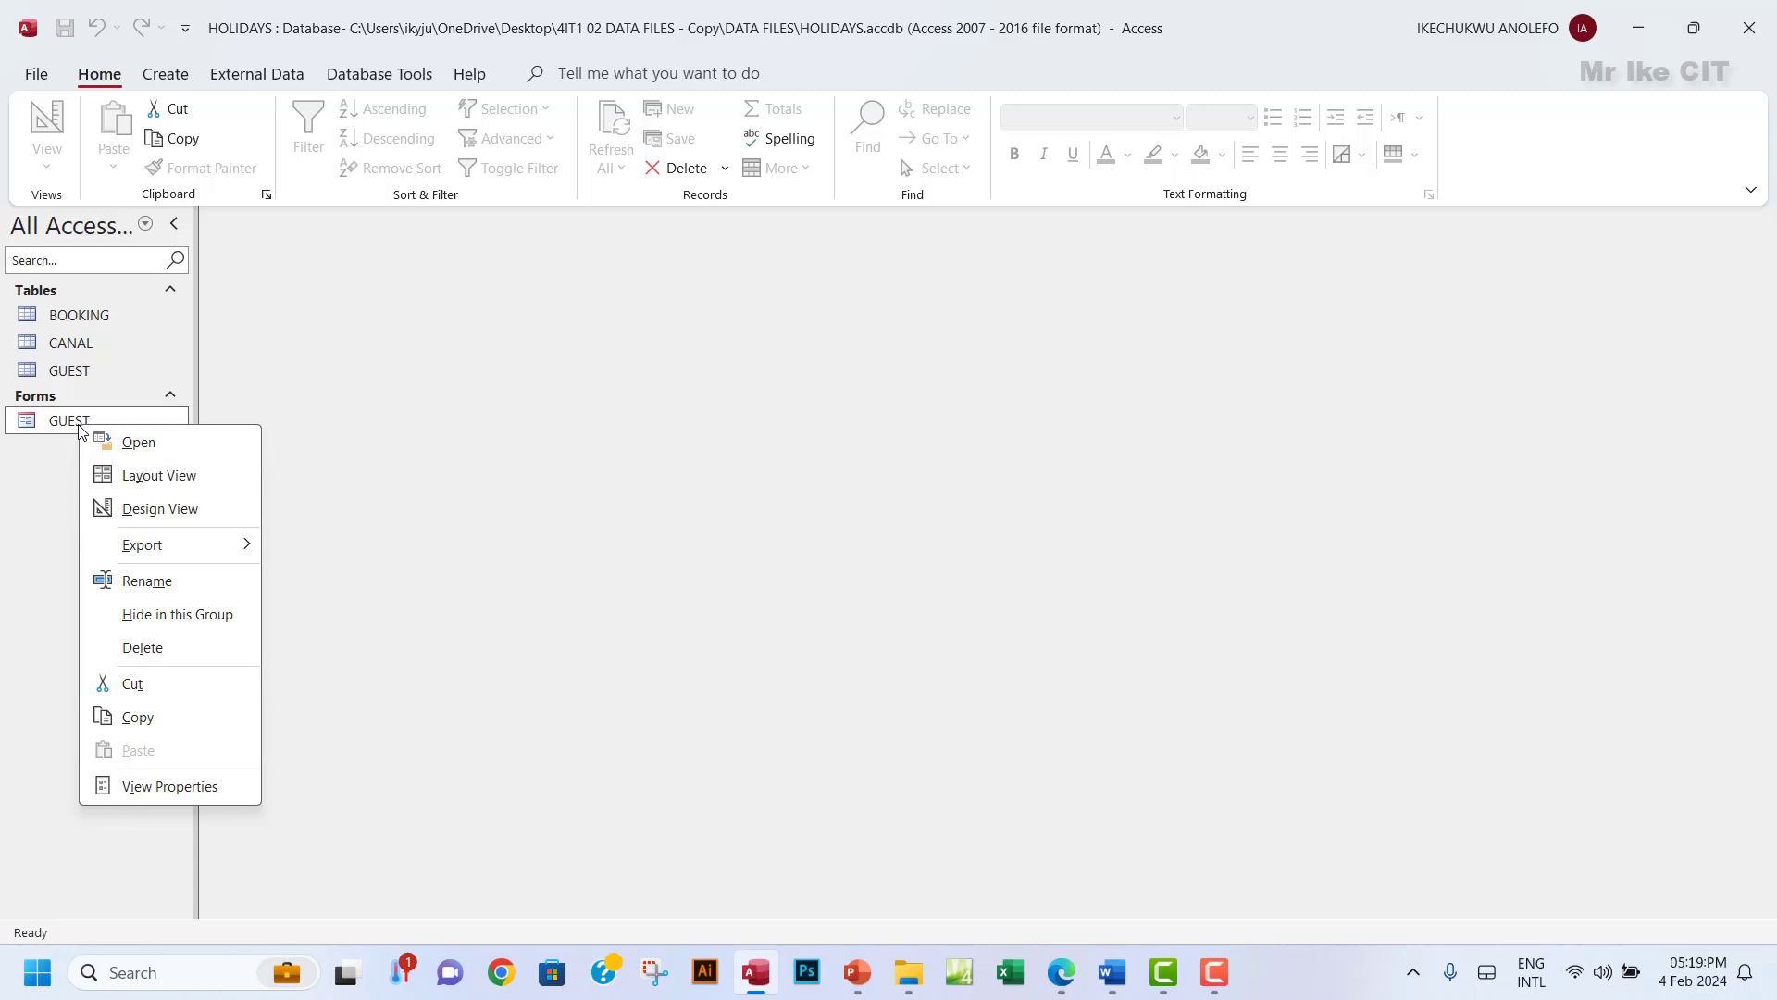
pyautogui.click(134, 585)
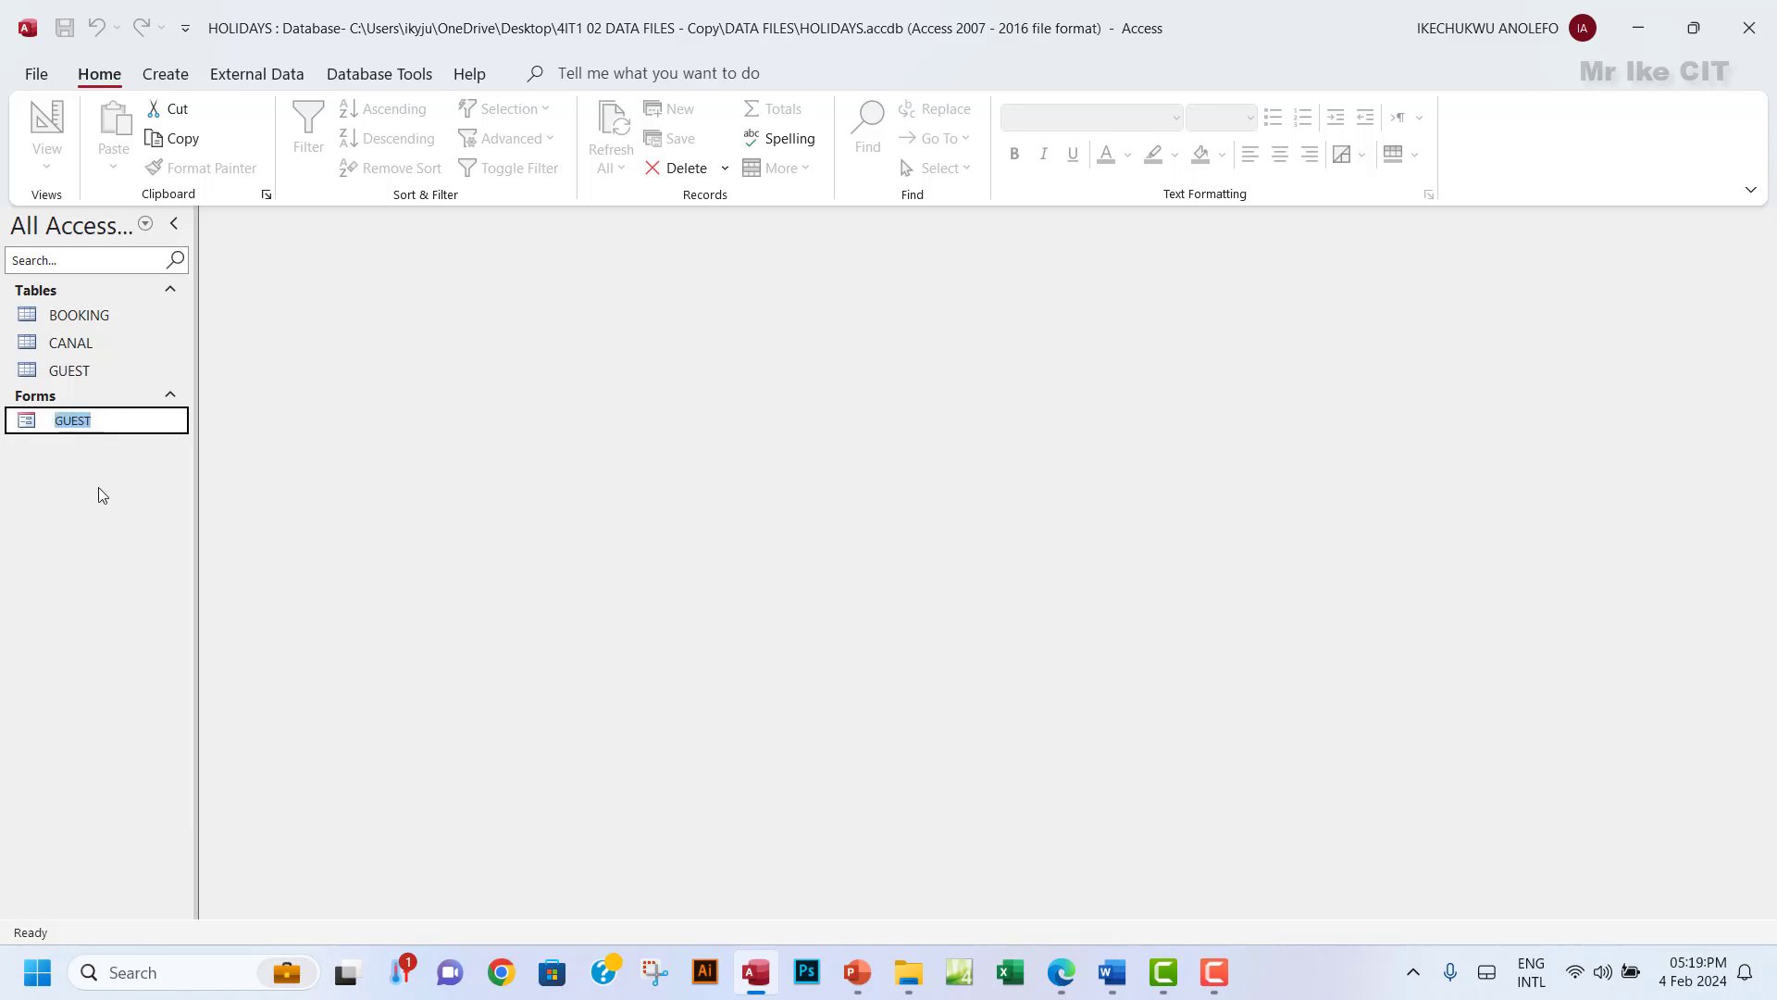
pyautogui.write('GUEST_FORM')
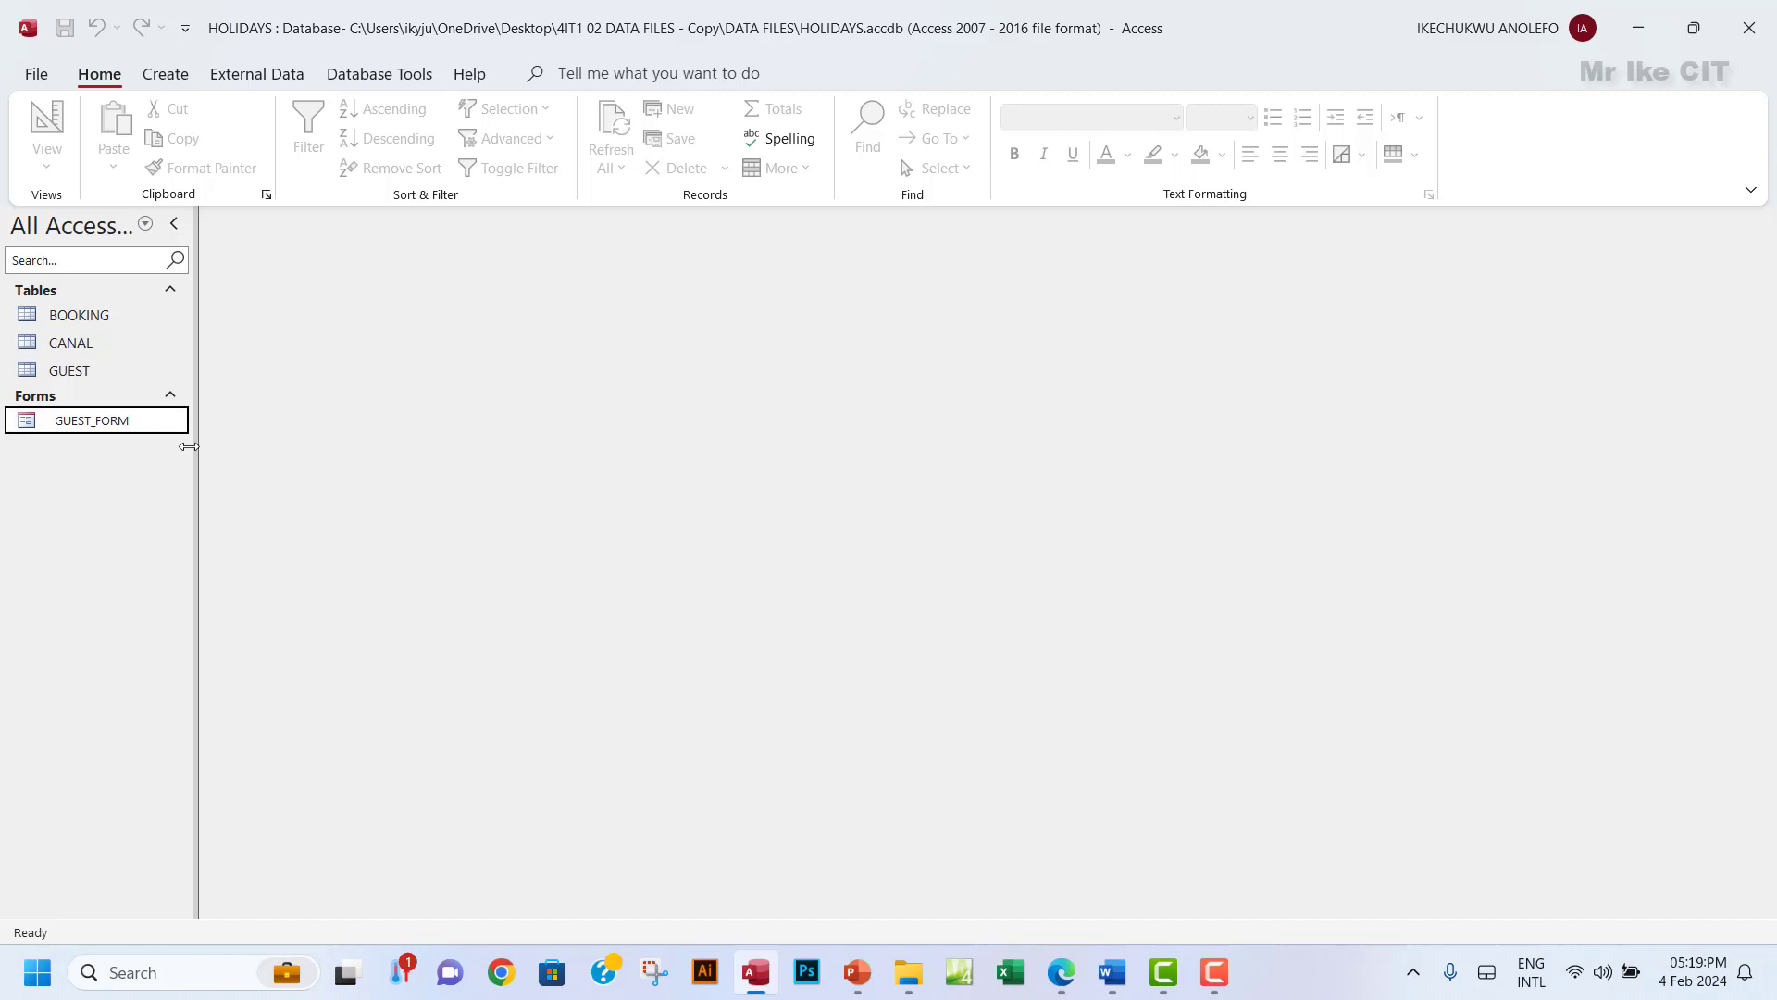
pyautogui.click(141, 468)
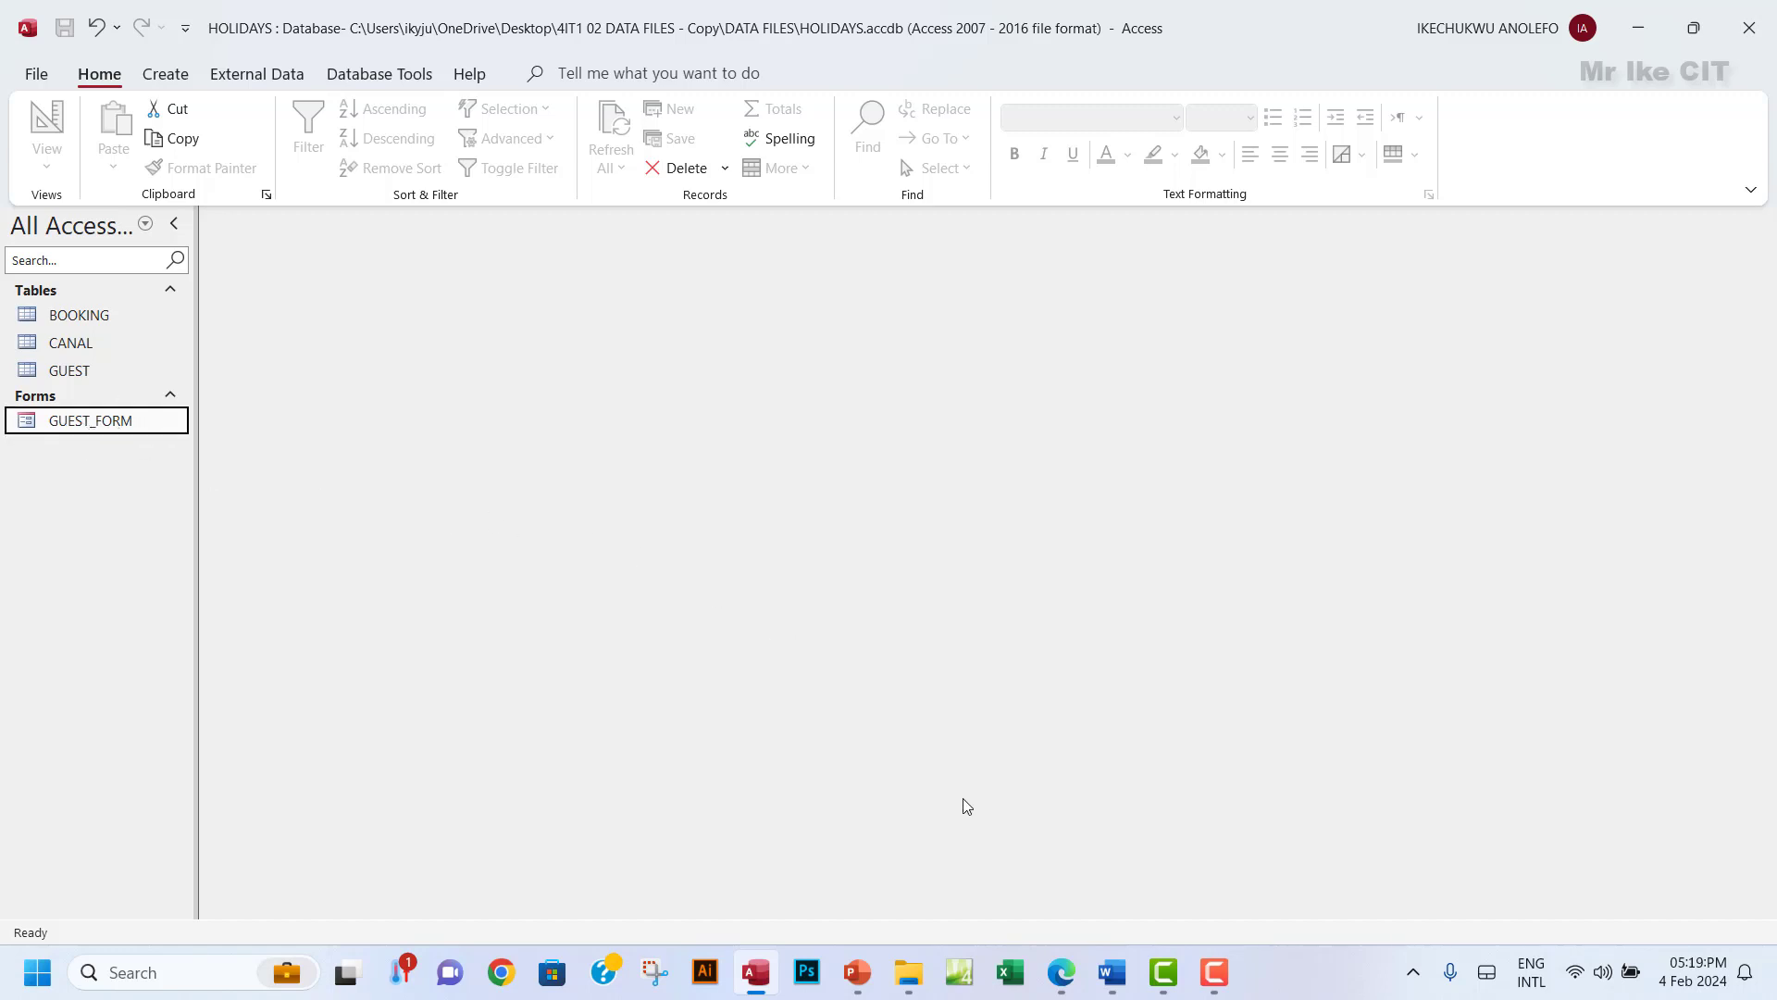
# Switch to the exam PDF in Edge and highlight the instruction "SAVE the form as GUEST_FORM" in yellow.
pyautogui.click(1064, 972)
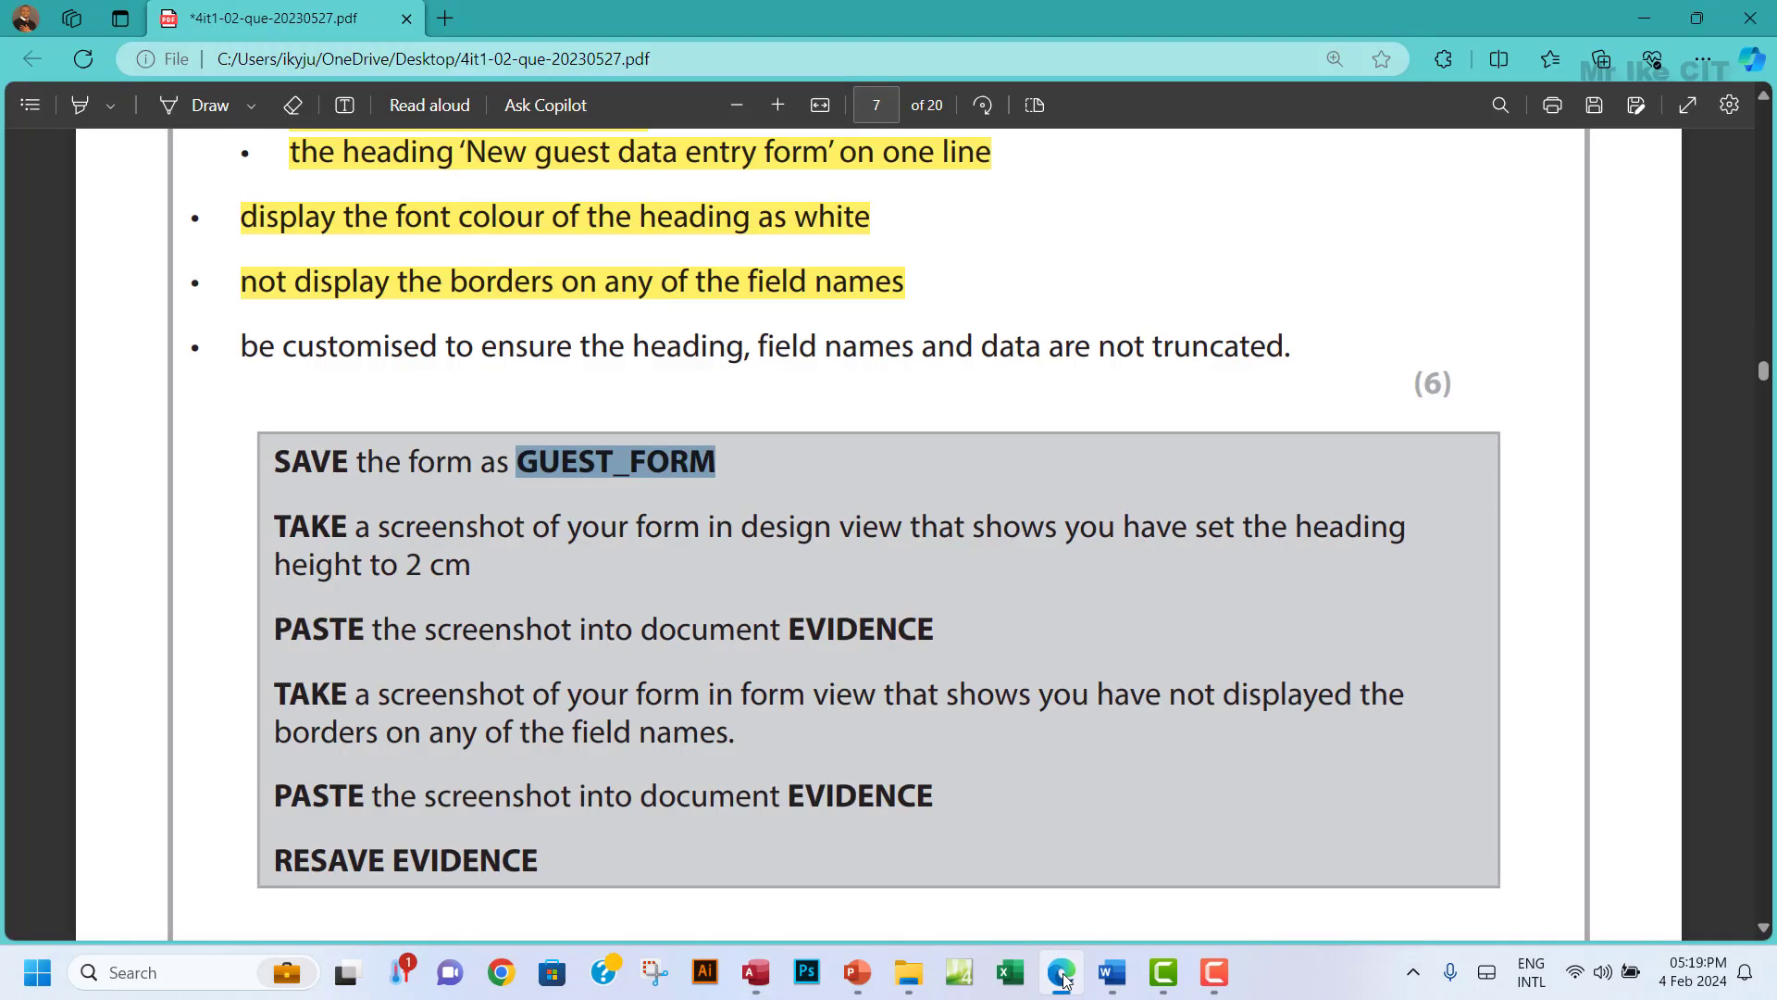
pyautogui.moveTo(293, 466); pyautogui.dragTo(689, 462)
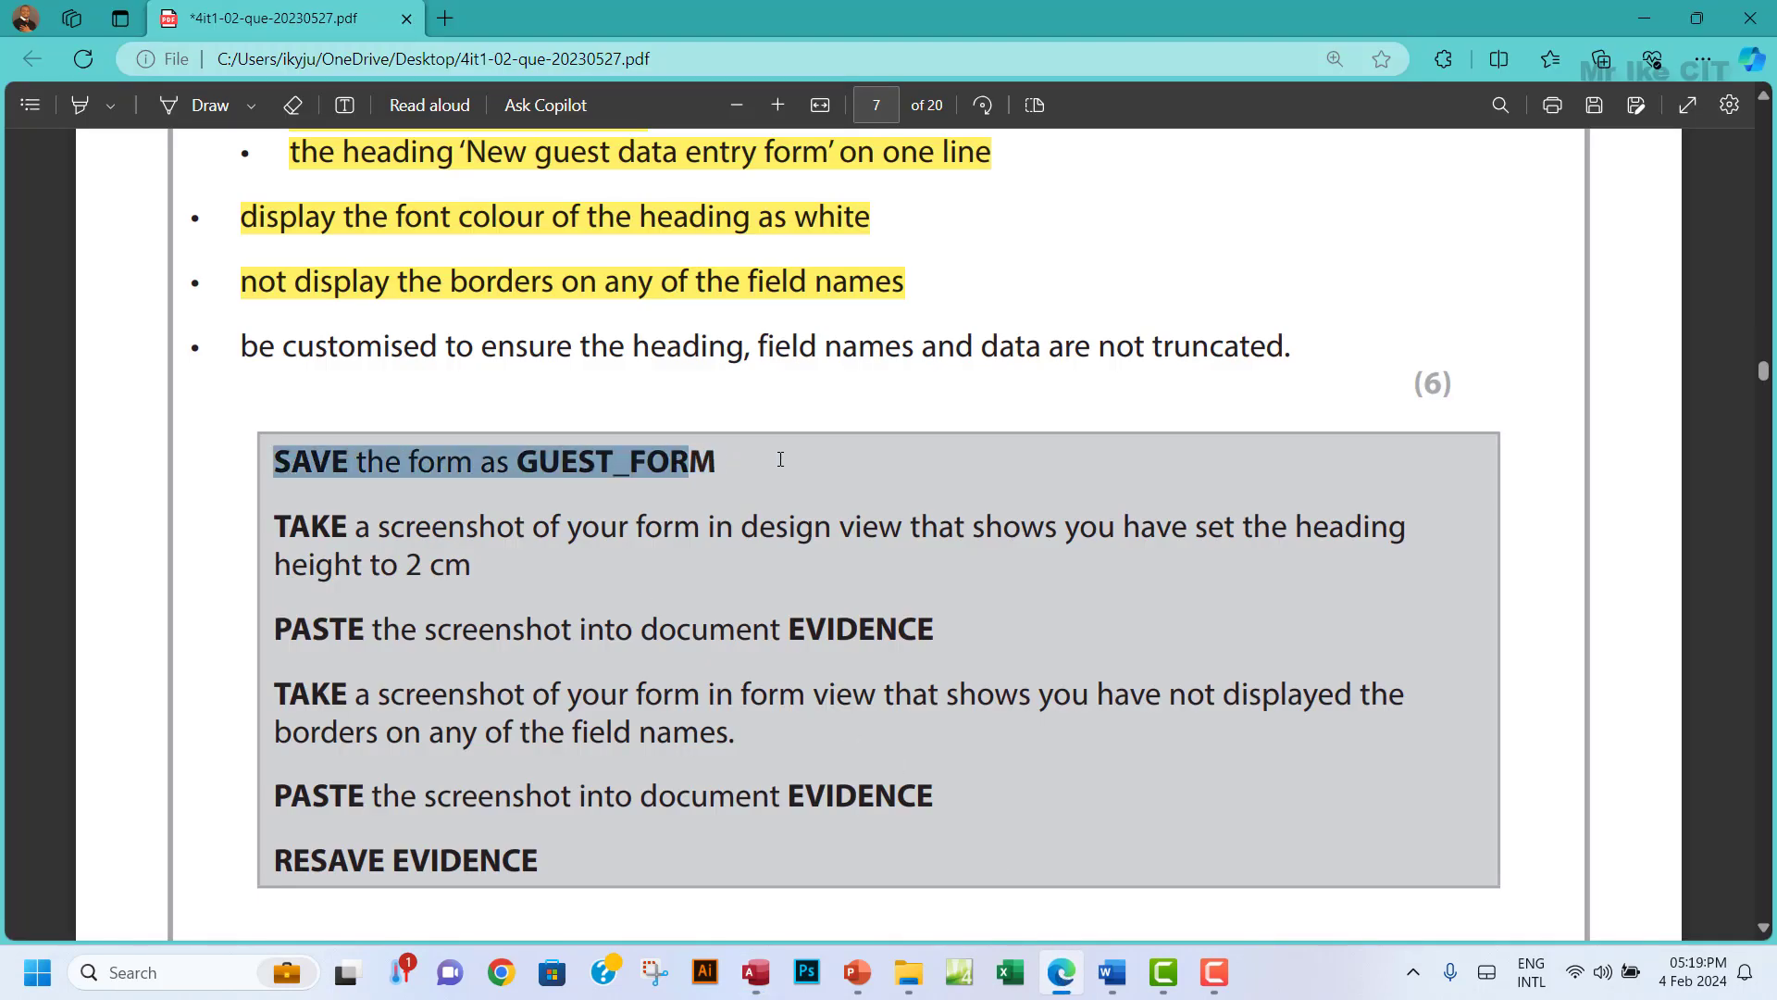
pyautogui.moveTo(827, 294)
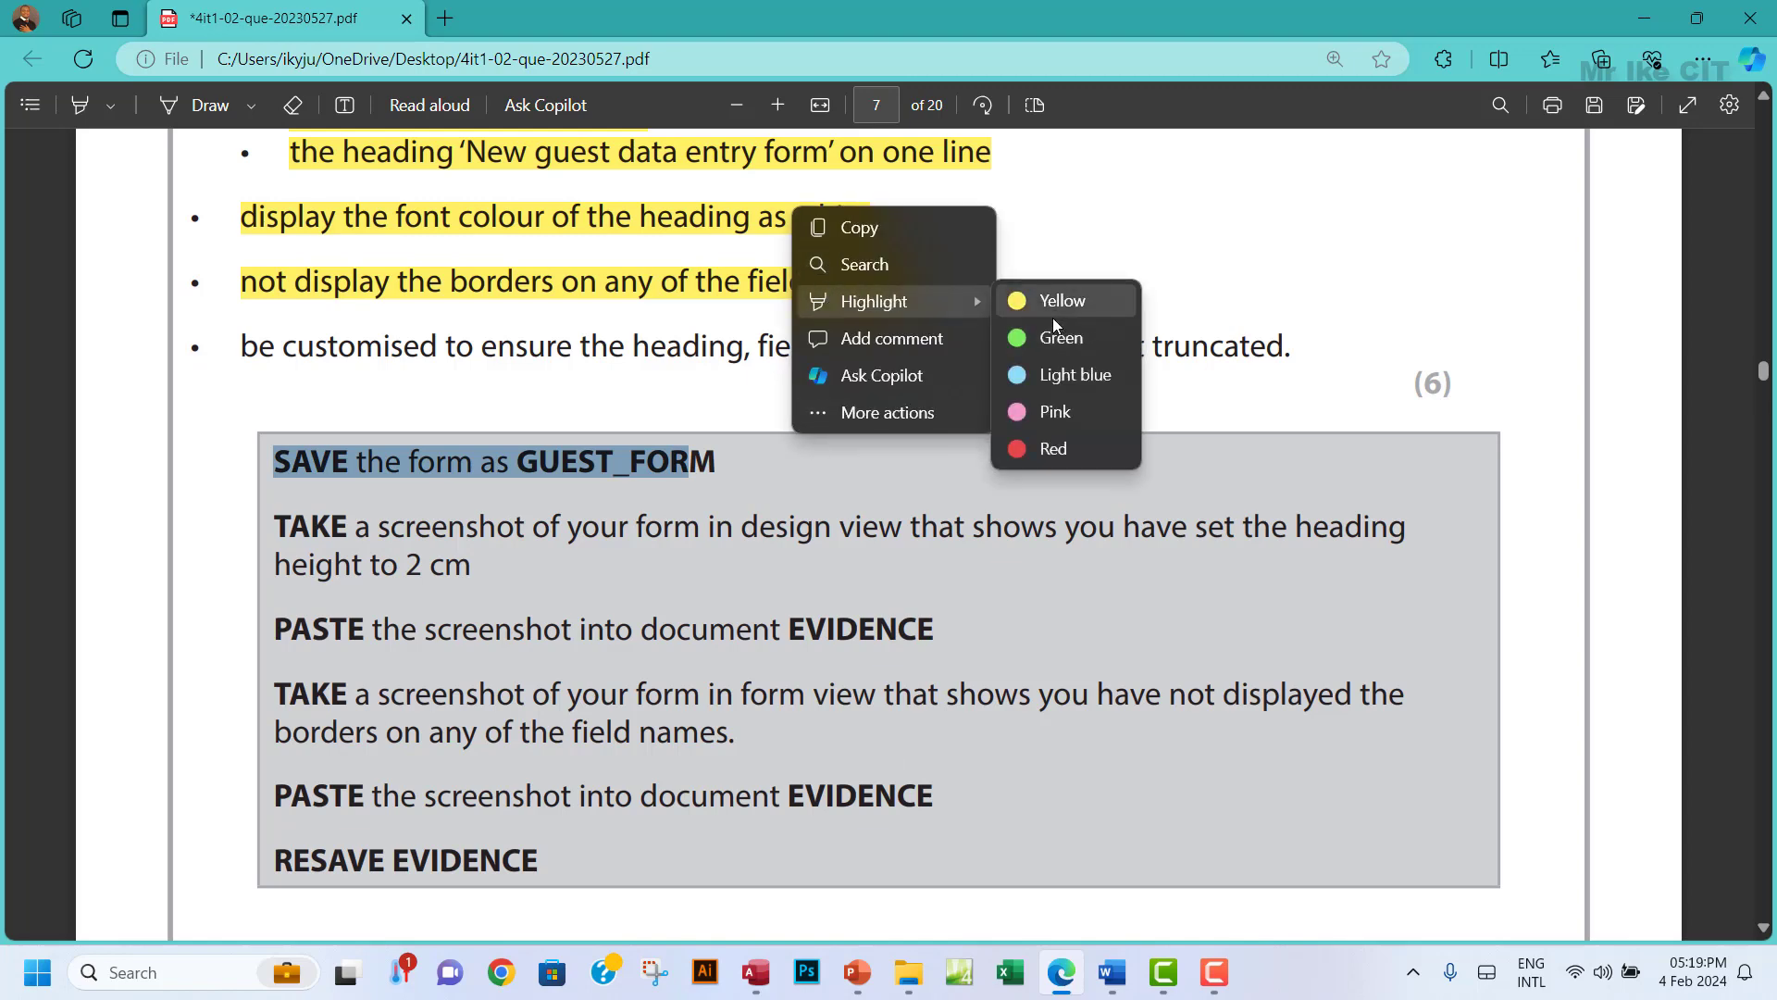
pyautogui.click(1053, 301)
# Review the exam's screenshot instructions for the 2 cm heading height along with the Task A2a form requirements.
pyautogui.scroll(-3, 648, 509)
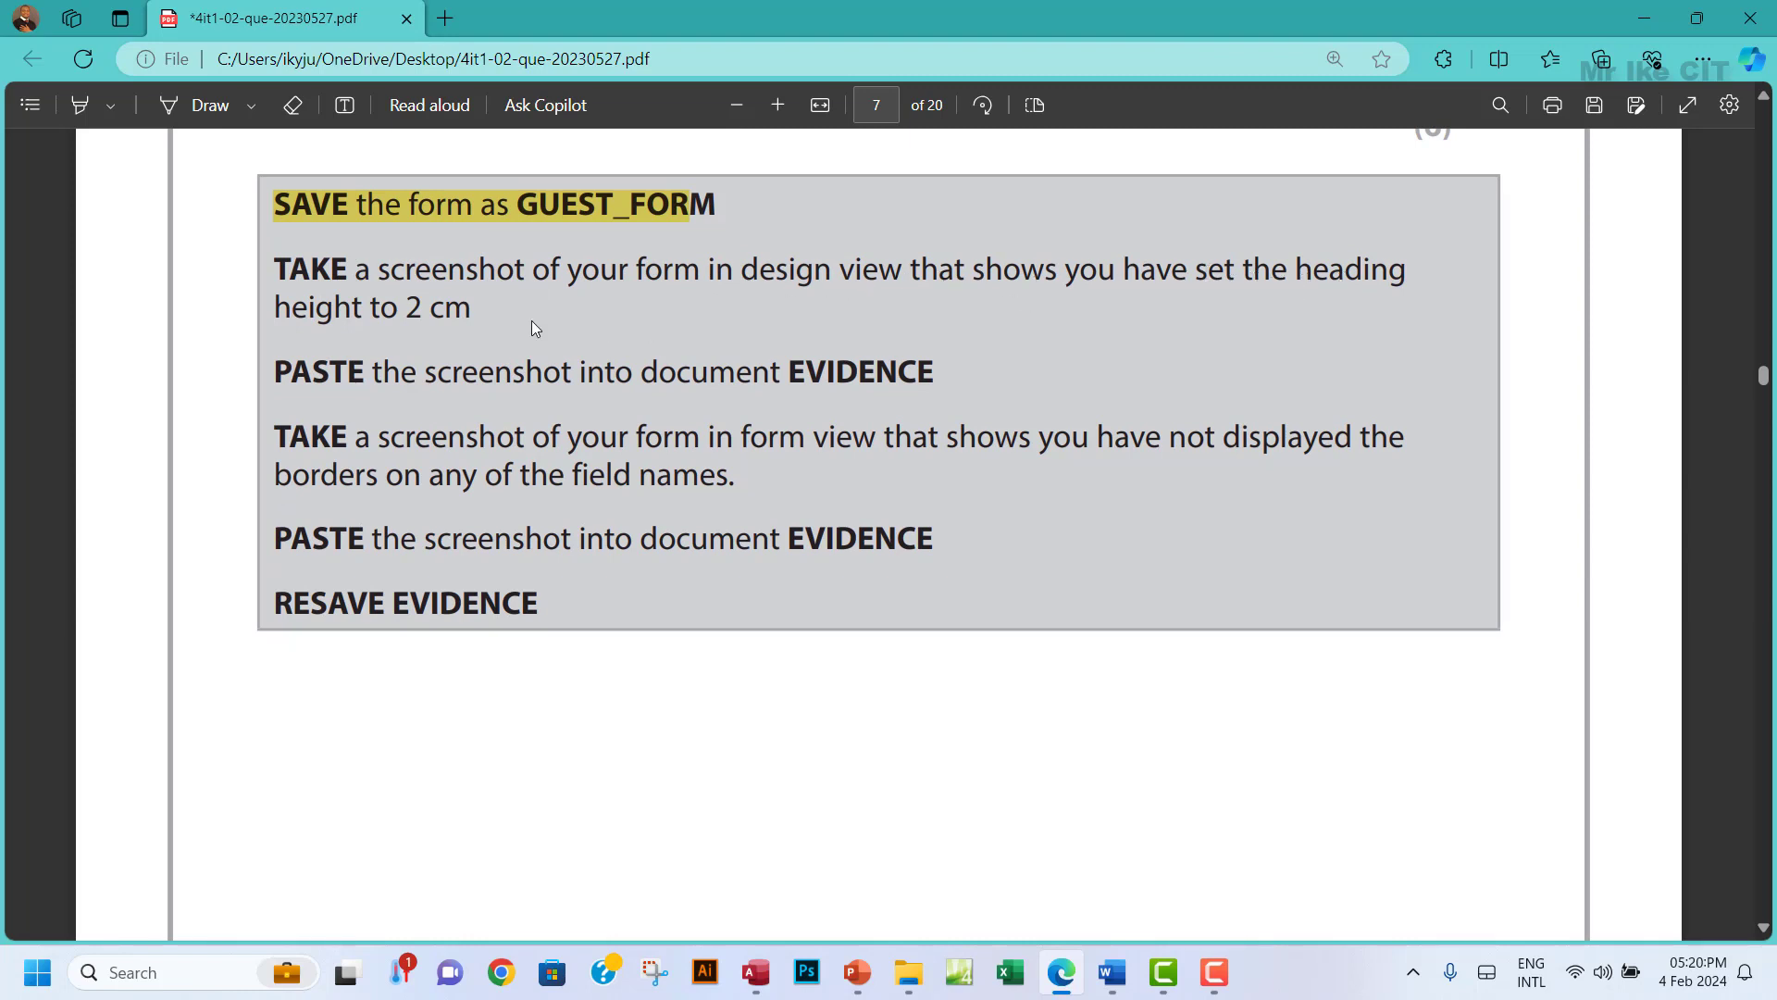
pyautogui.moveTo(405, 310); pyautogui.dragTo(474, 314)
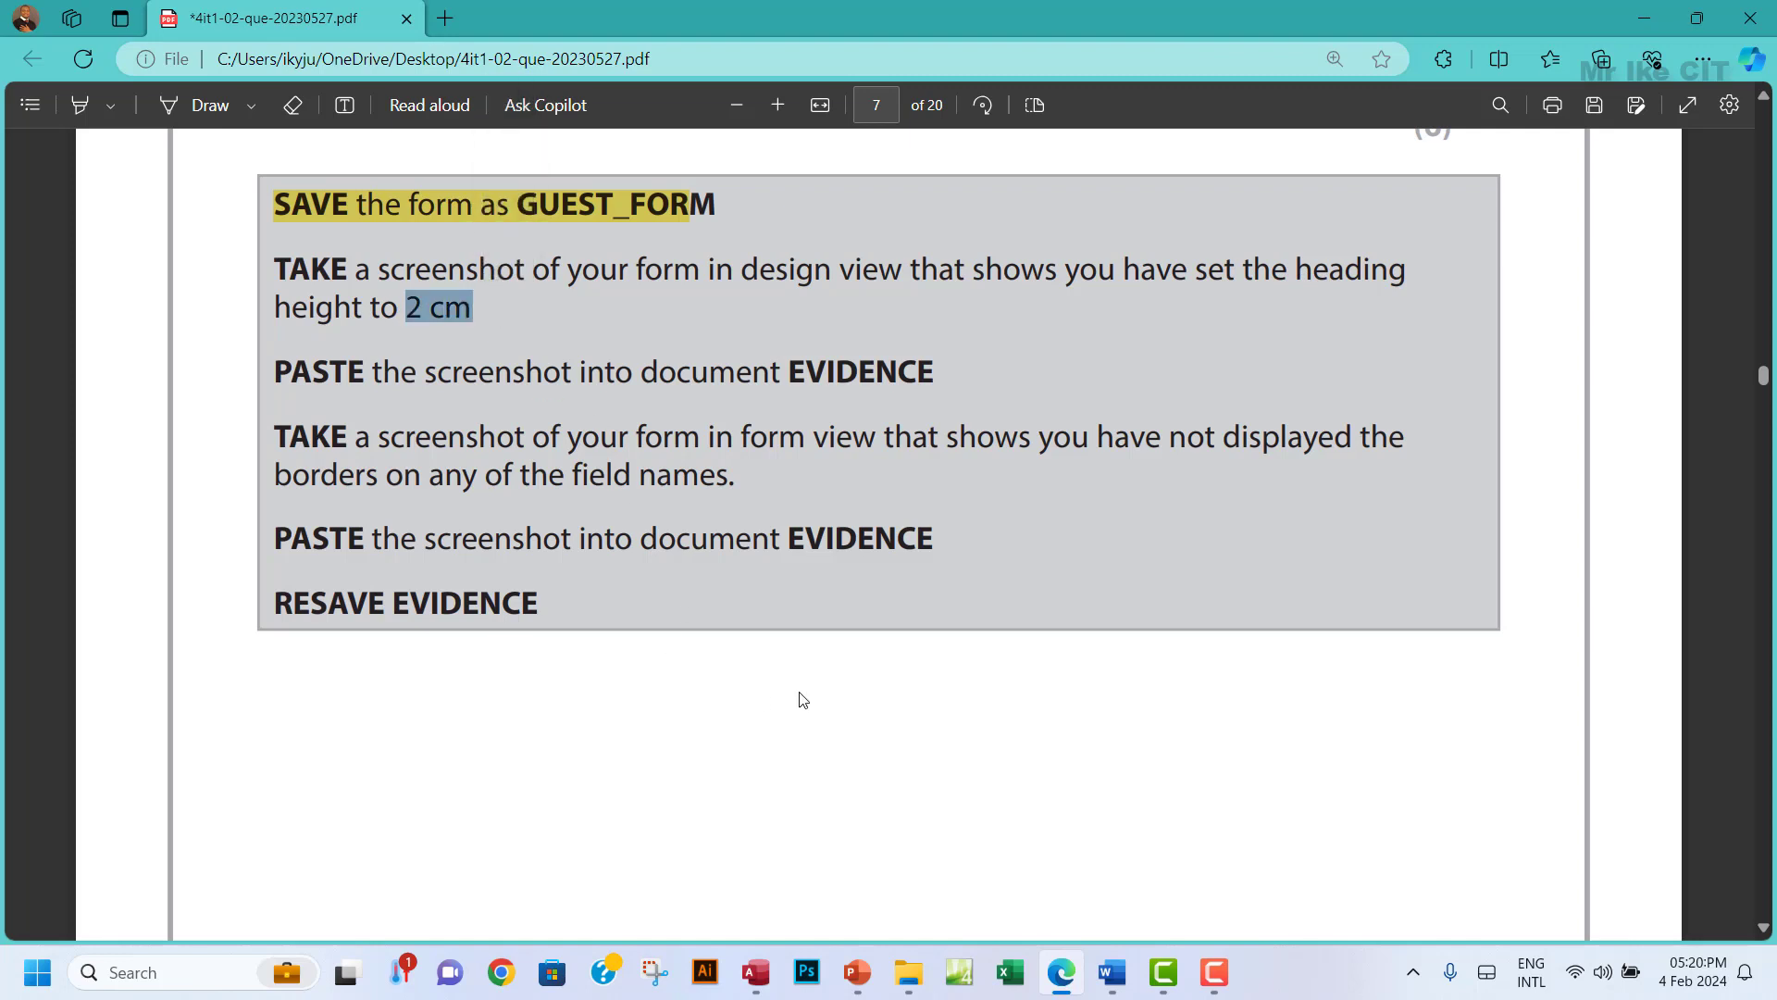
pyautogui.click(758, 972)
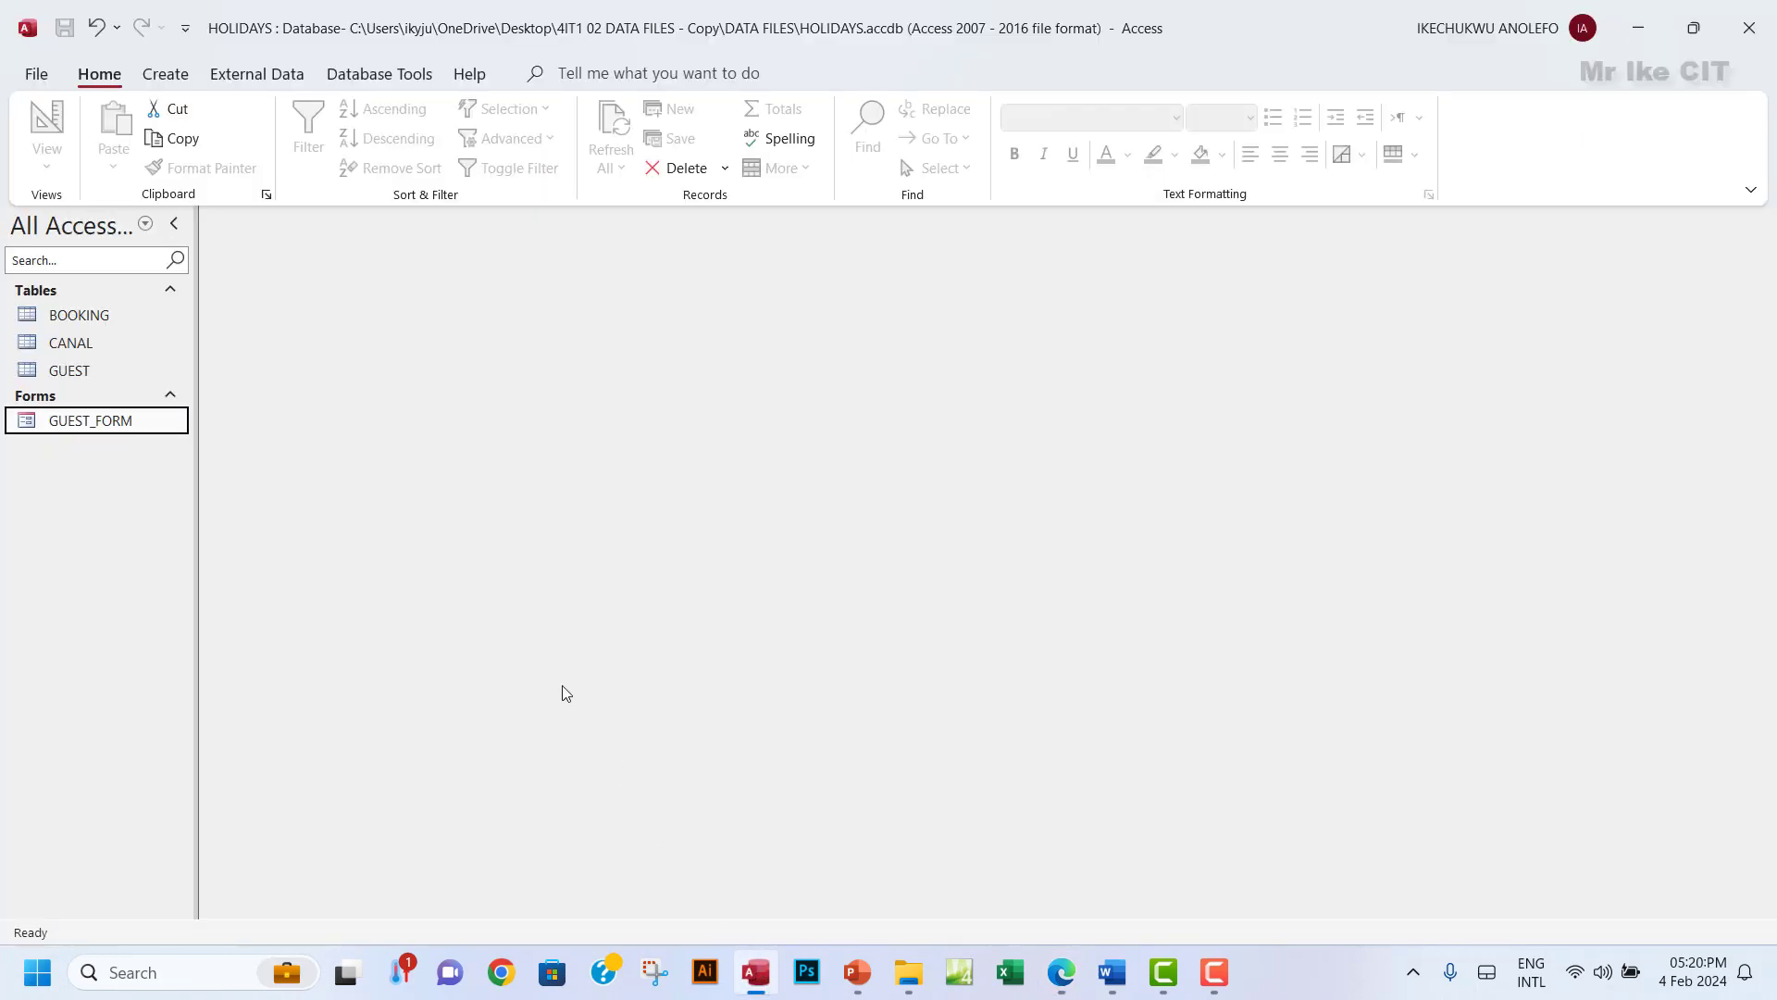
pyautogui.click(756, 972)
pyautogui.scroll(5, 494, 474)
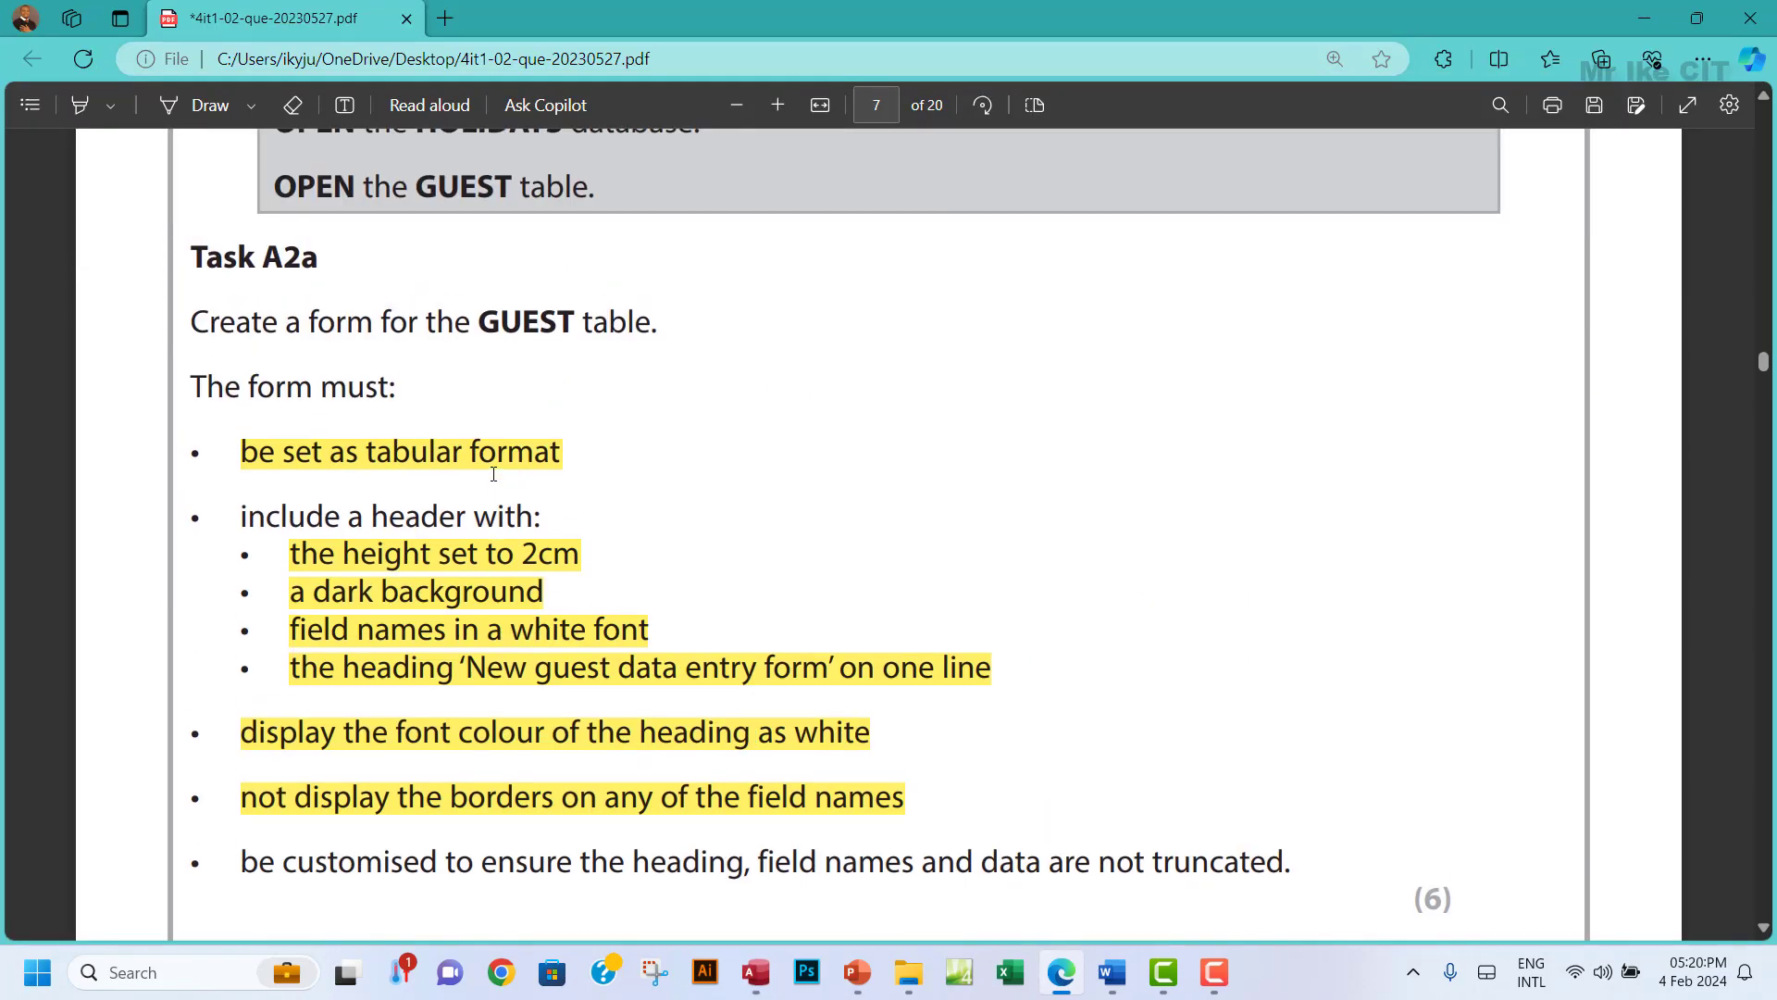
pyautogui.scroll(-6, 493, 474)
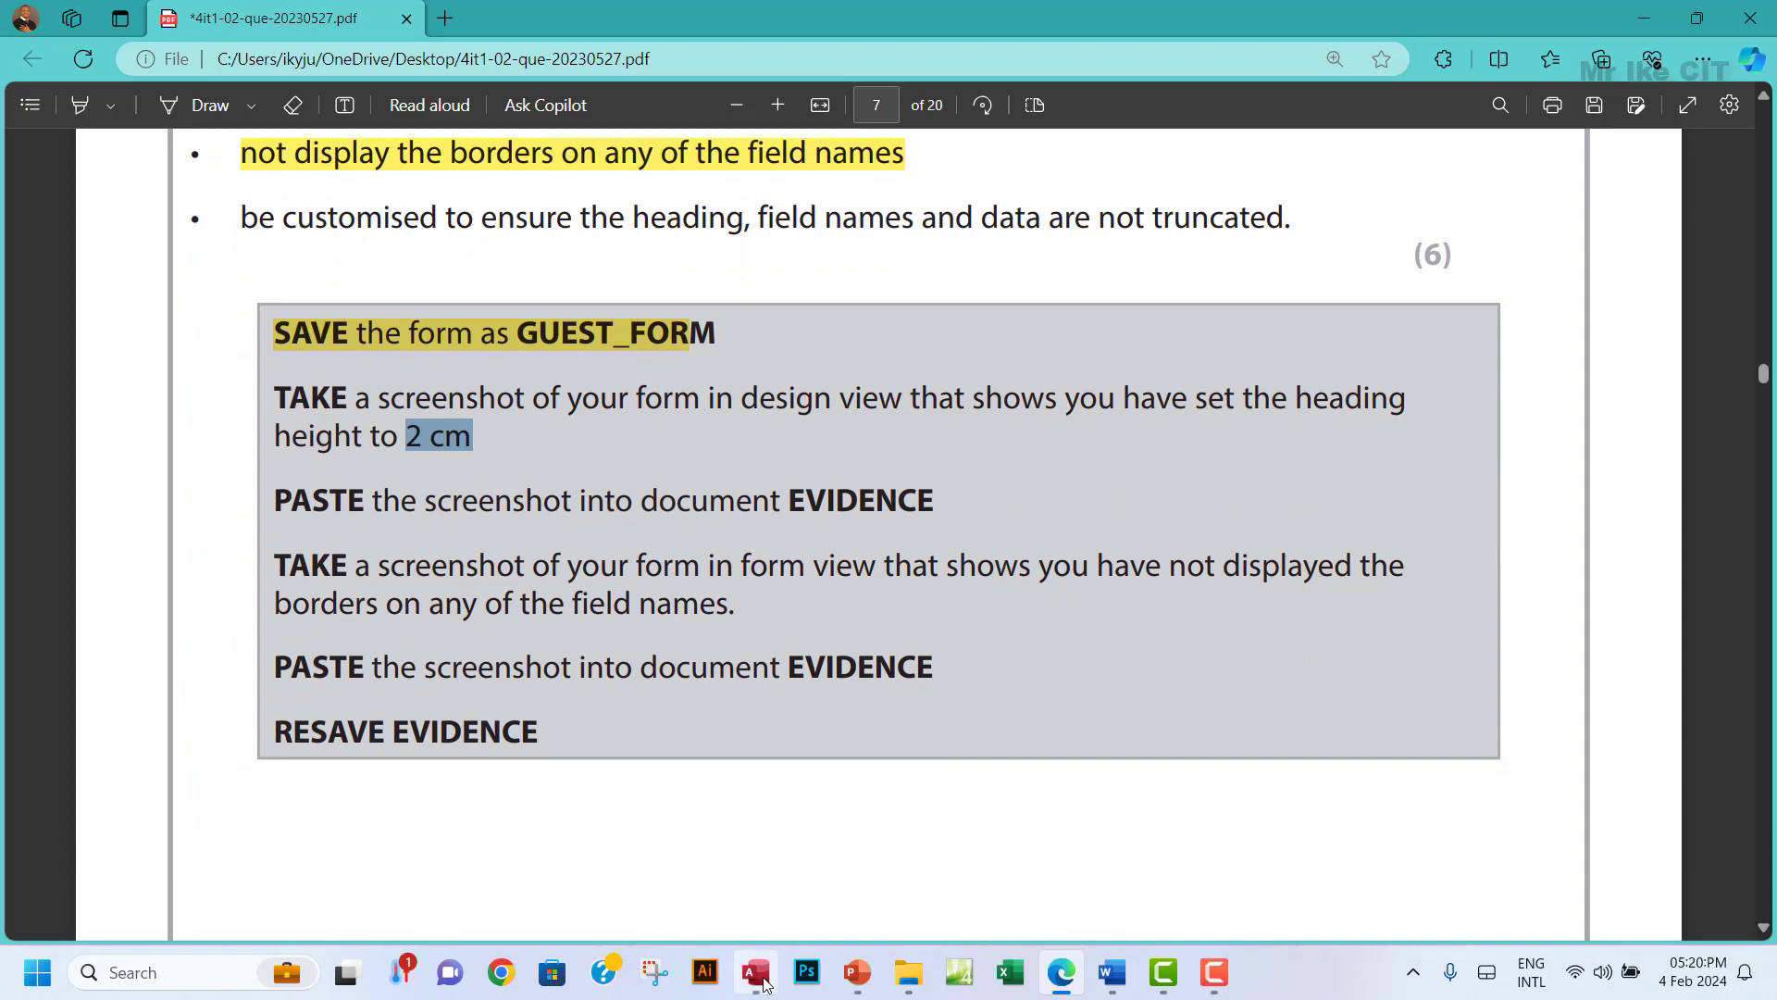
# Switch to Access and open GUEST_FORM in Design View.
pyautogui.click(755, 972)
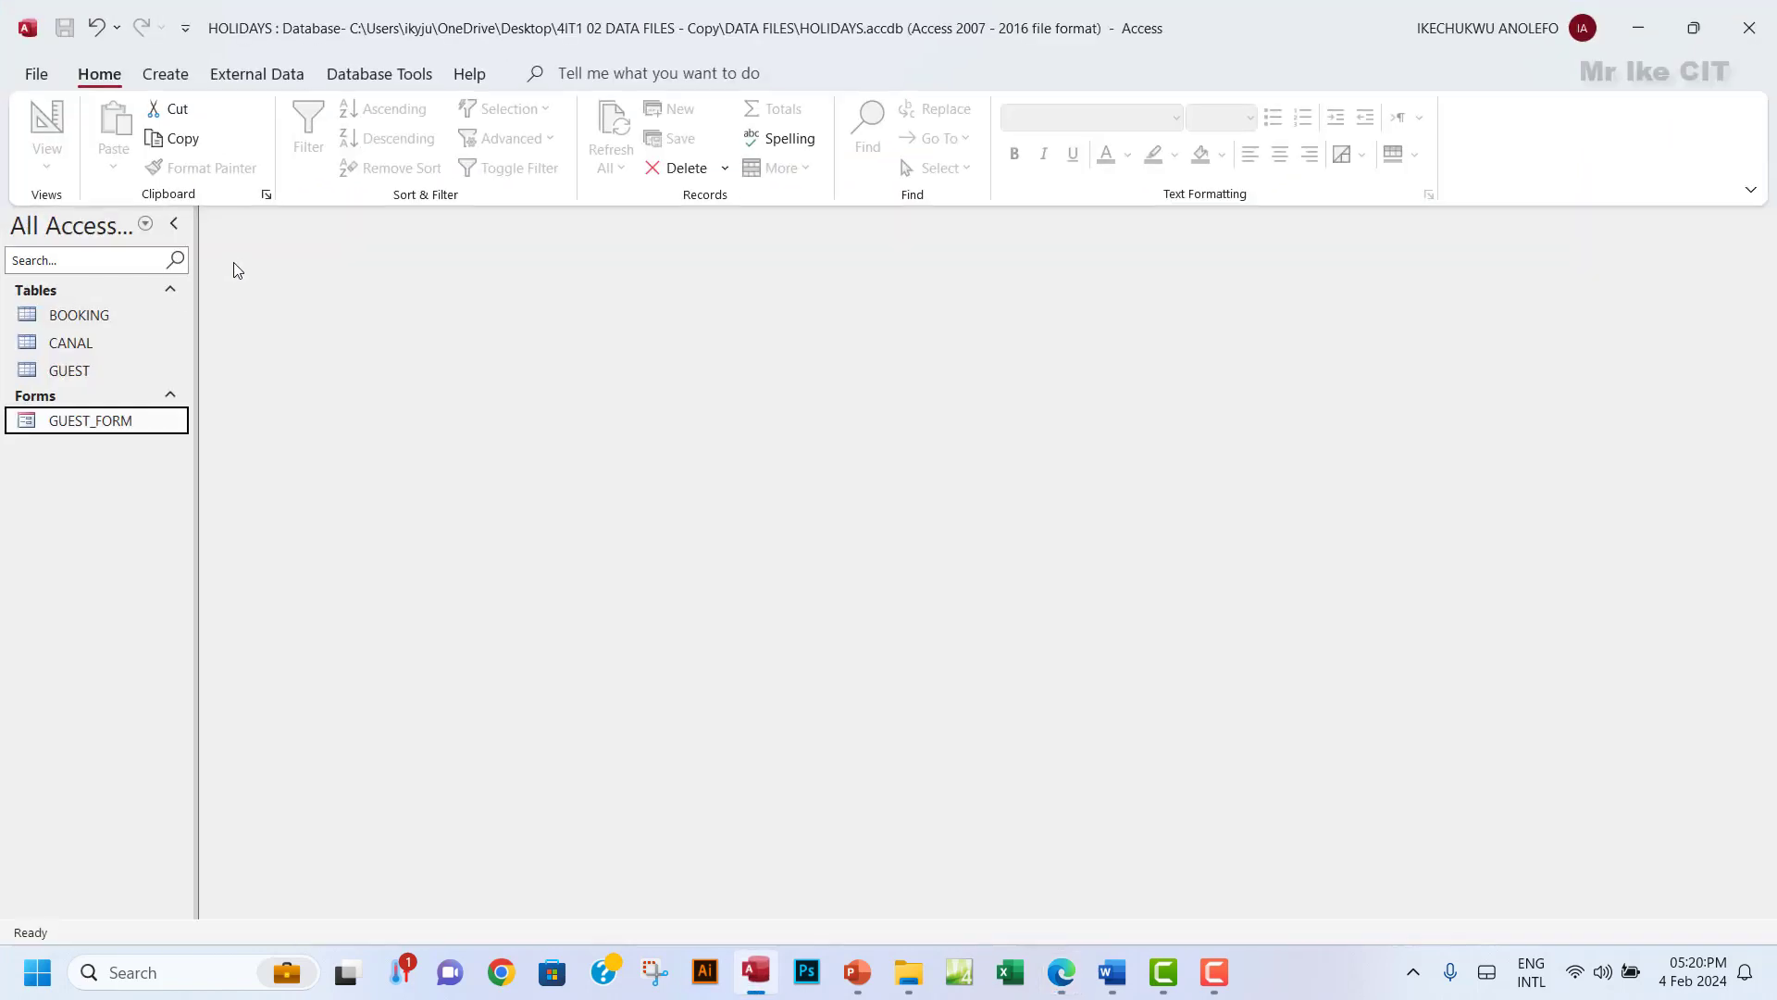
pyautogui.doubleClick(105, 421)
pyautogui.click(46, 157)
pyautogui.click(93, 300)
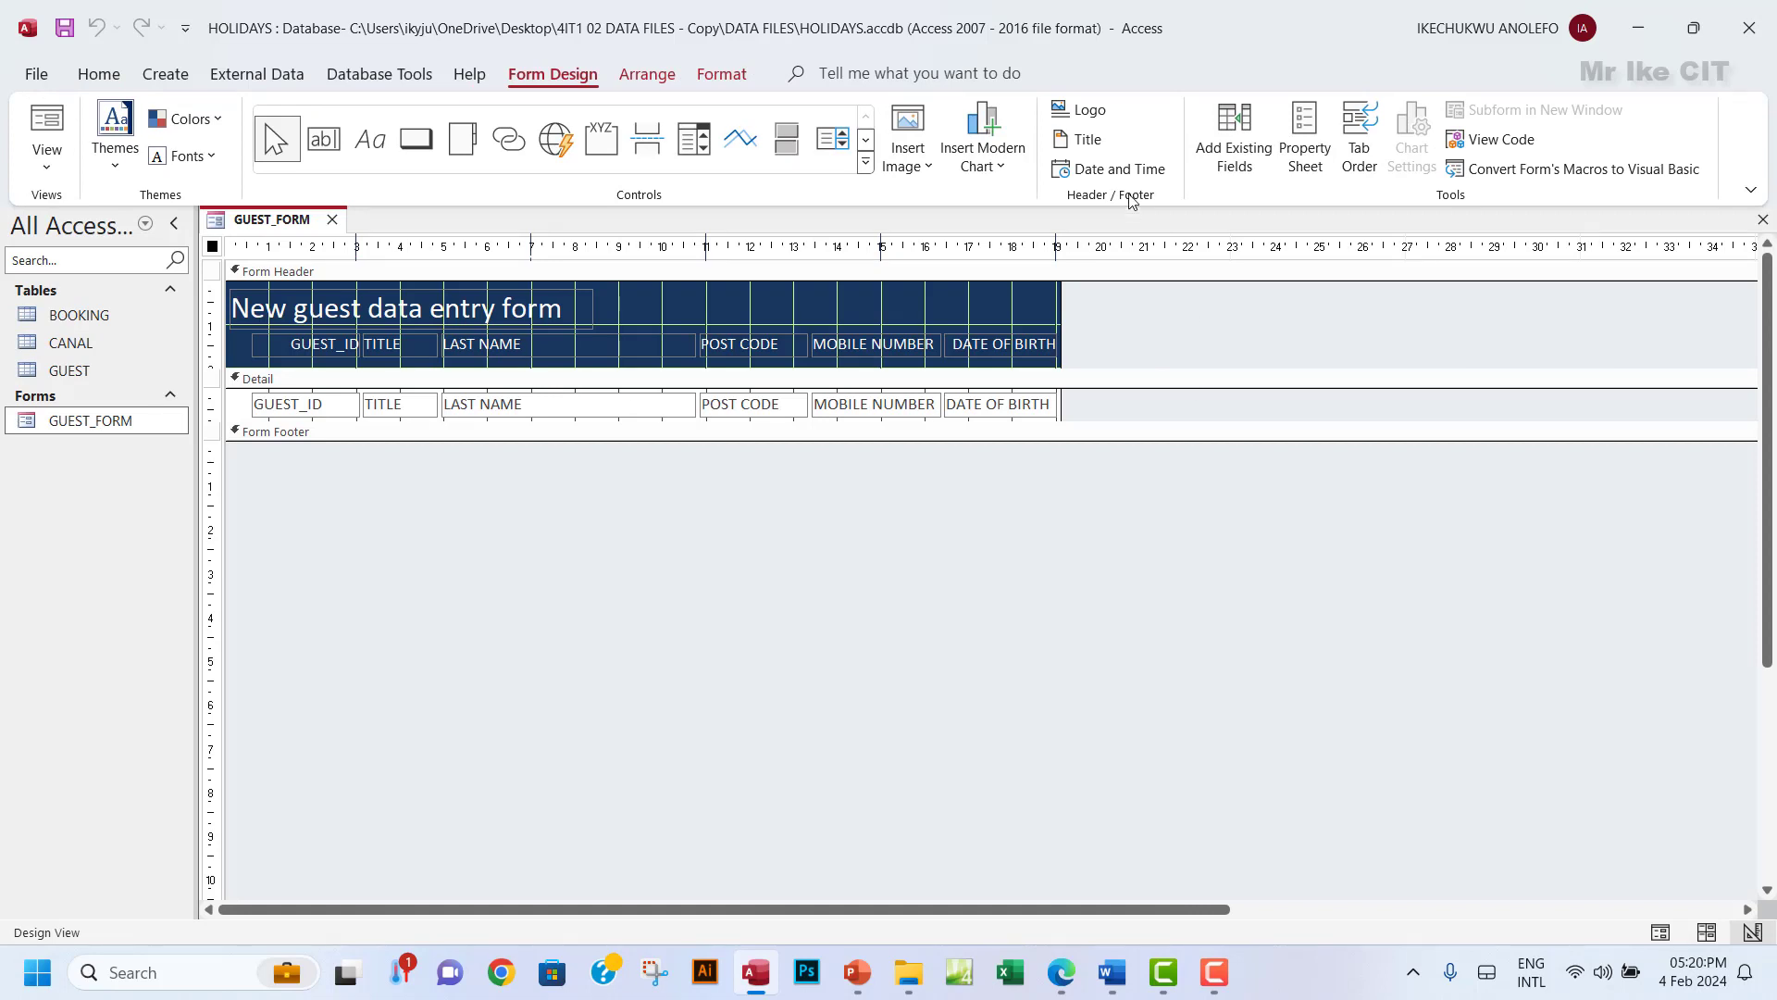
# Show all properties of the Form Header section in the Property Sheet, including its height.
pyautogui.click(1301, 165)
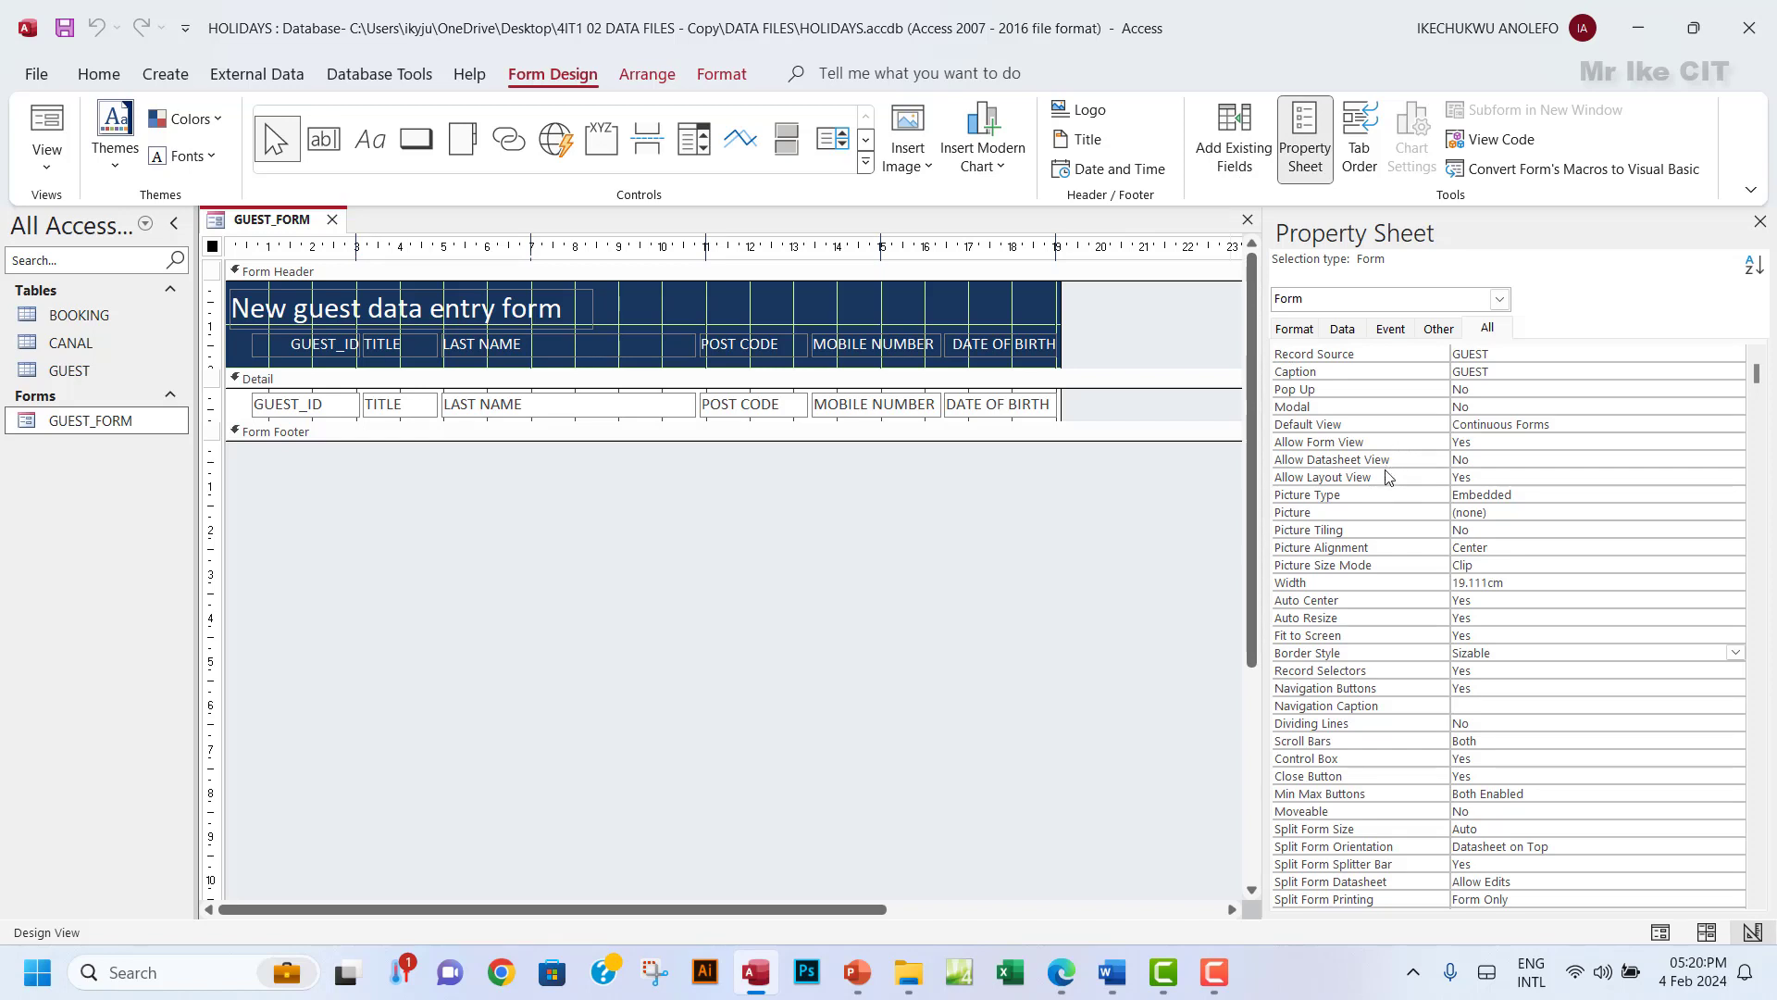
pyautogui.click(1298, 330)
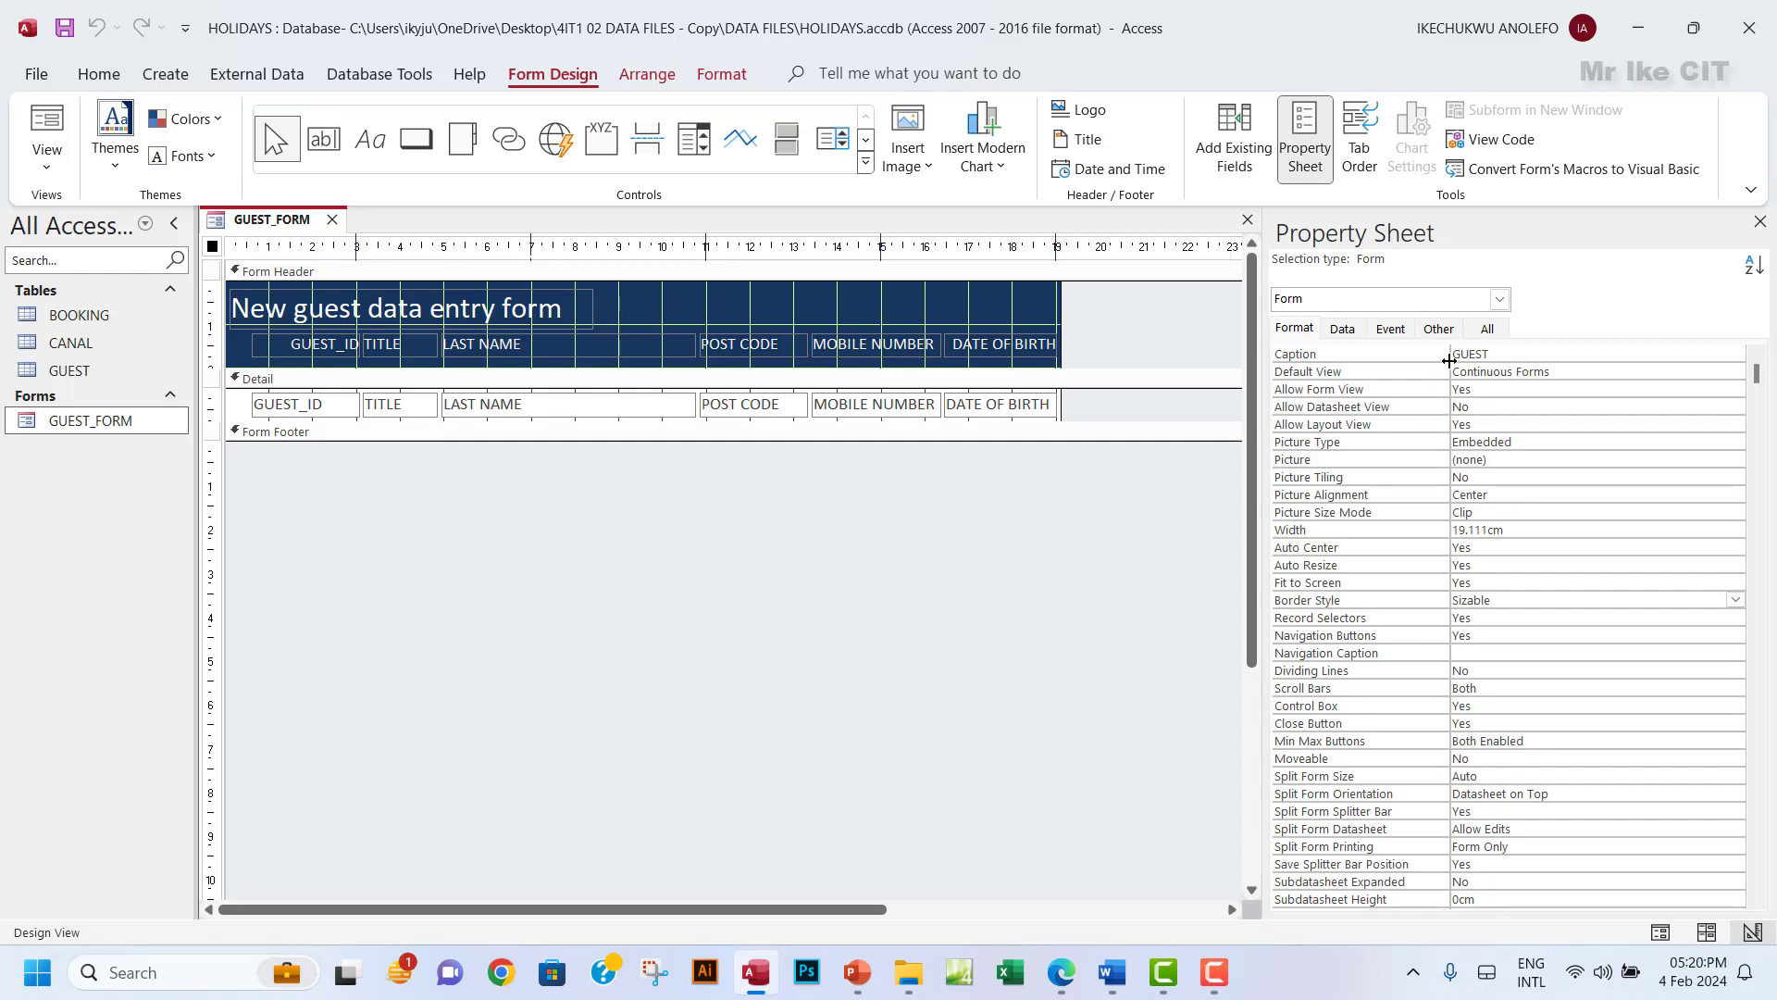
pyautogui.click(1488, 330)
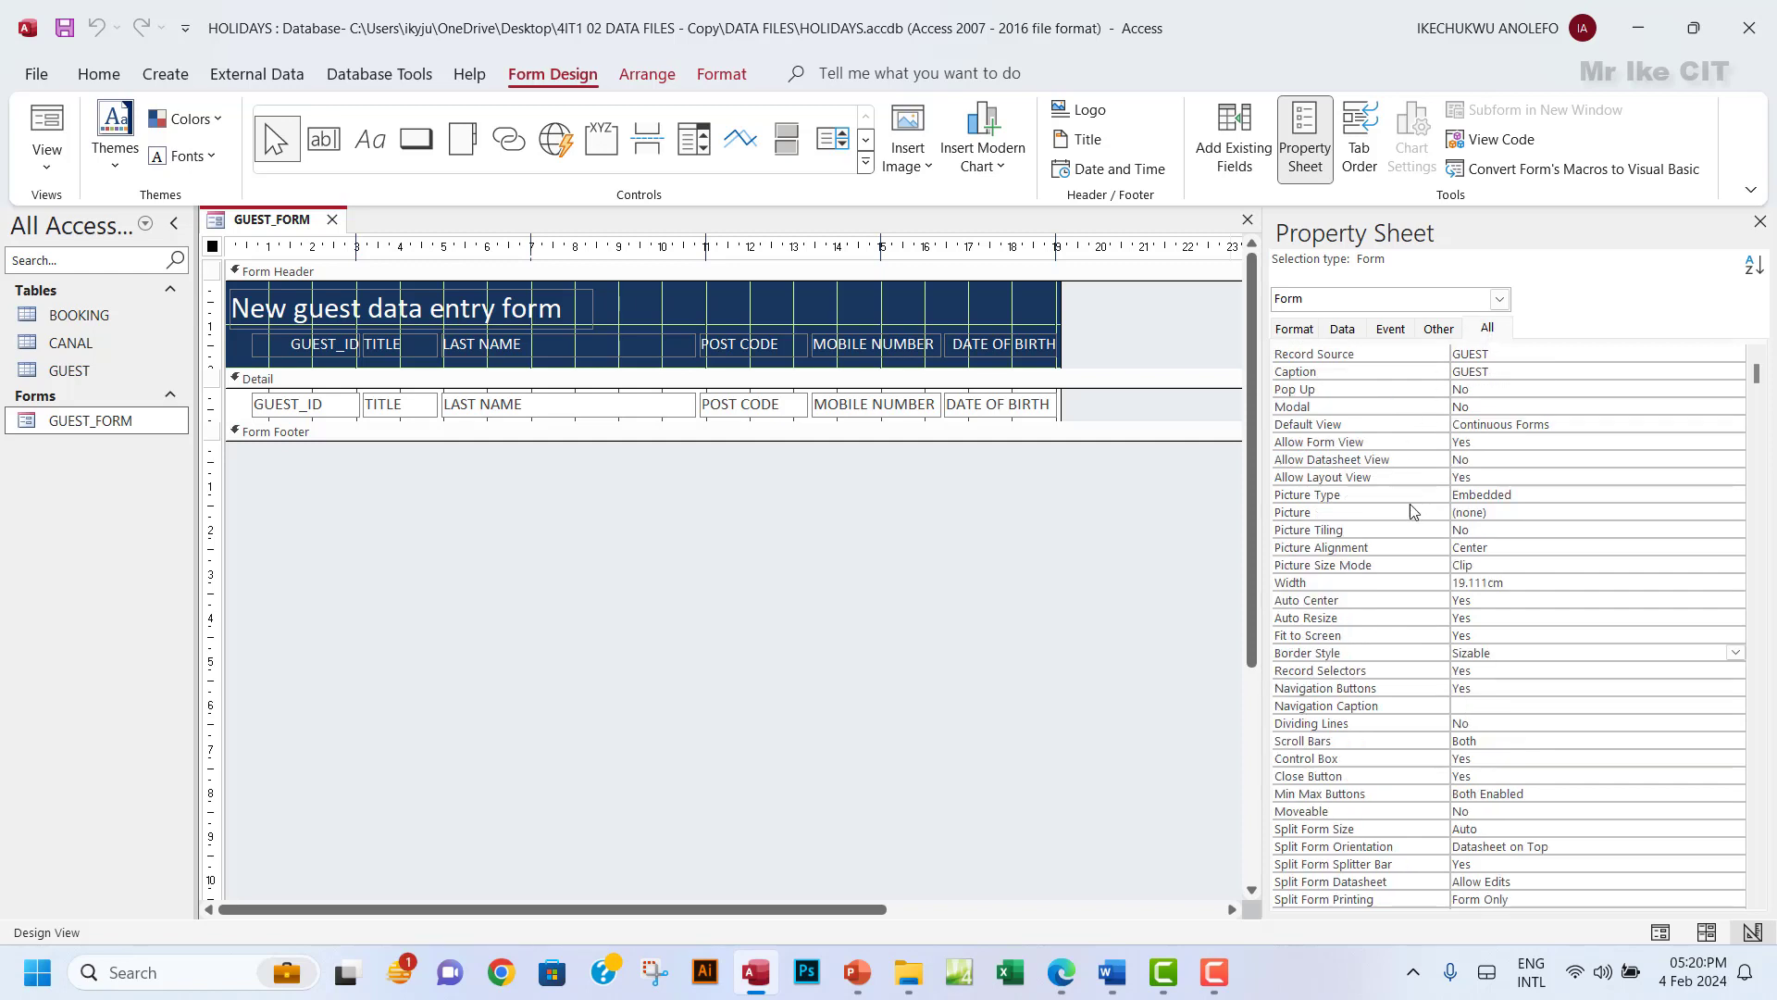
pyautogui.click(668, 297)
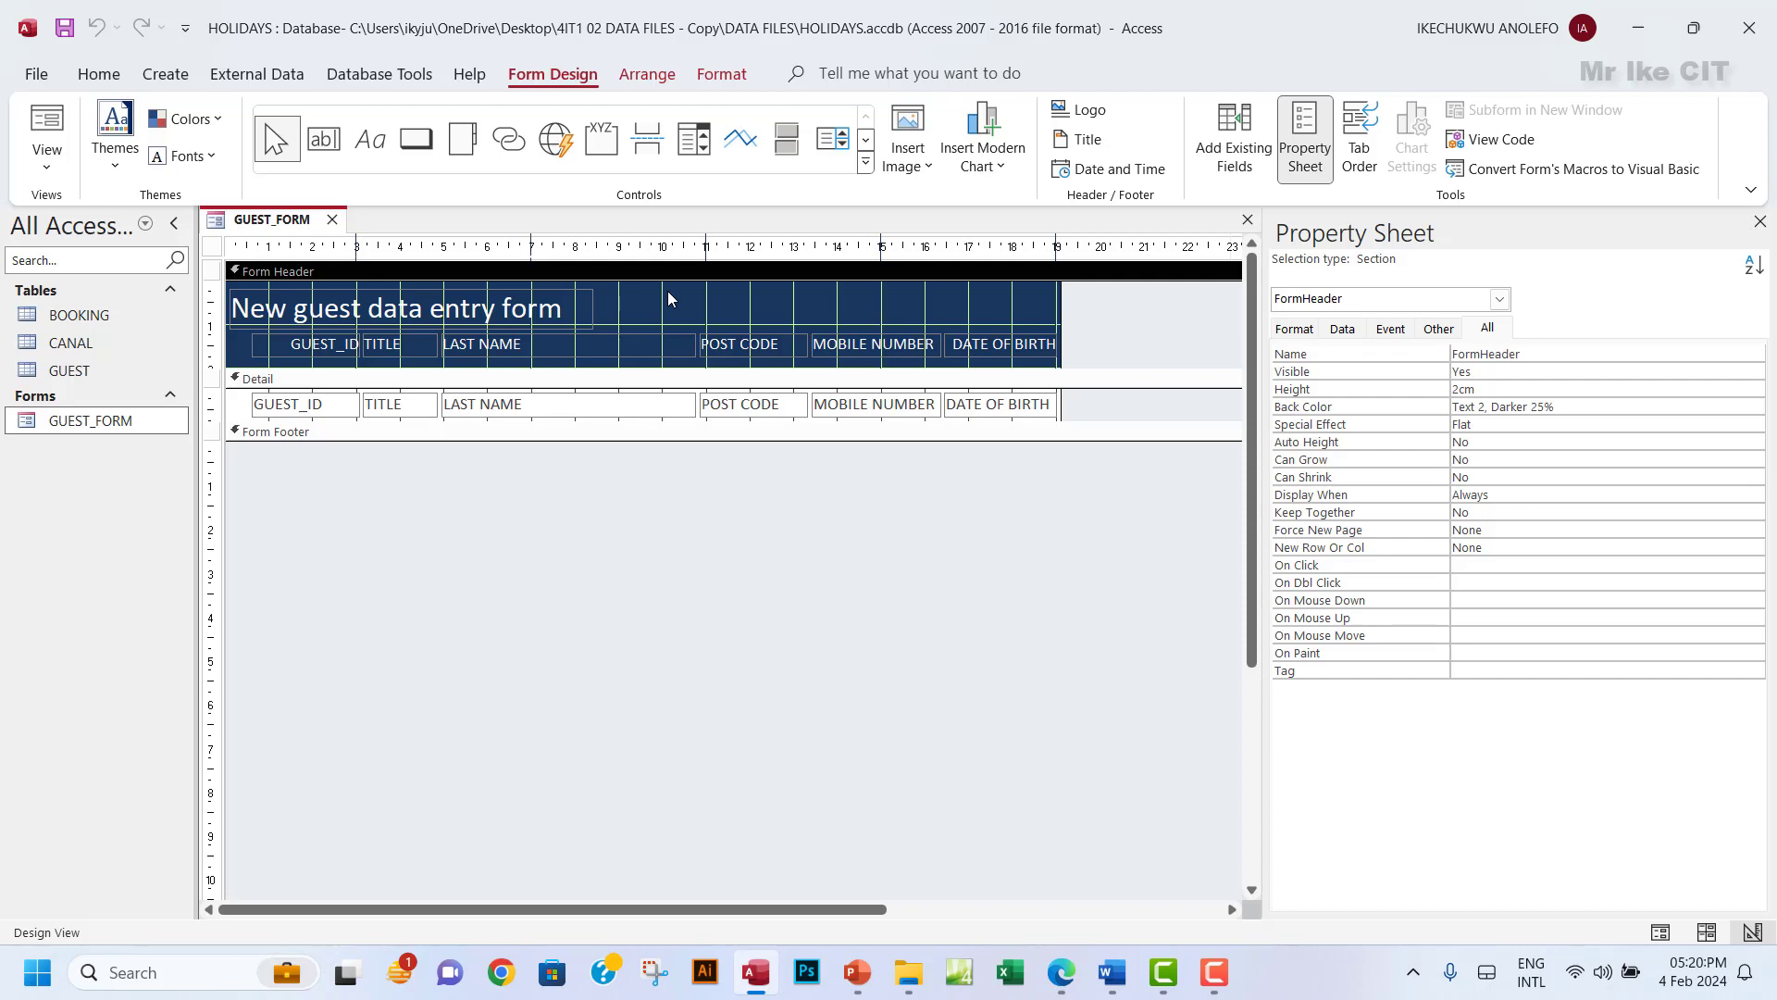
# Capture GUEST_FORM's design view together with the Form Header height property using Snipping Tool, and copy the snip.
pyautogui.click(1479, 390)
pyautogui.click(1063, 977)
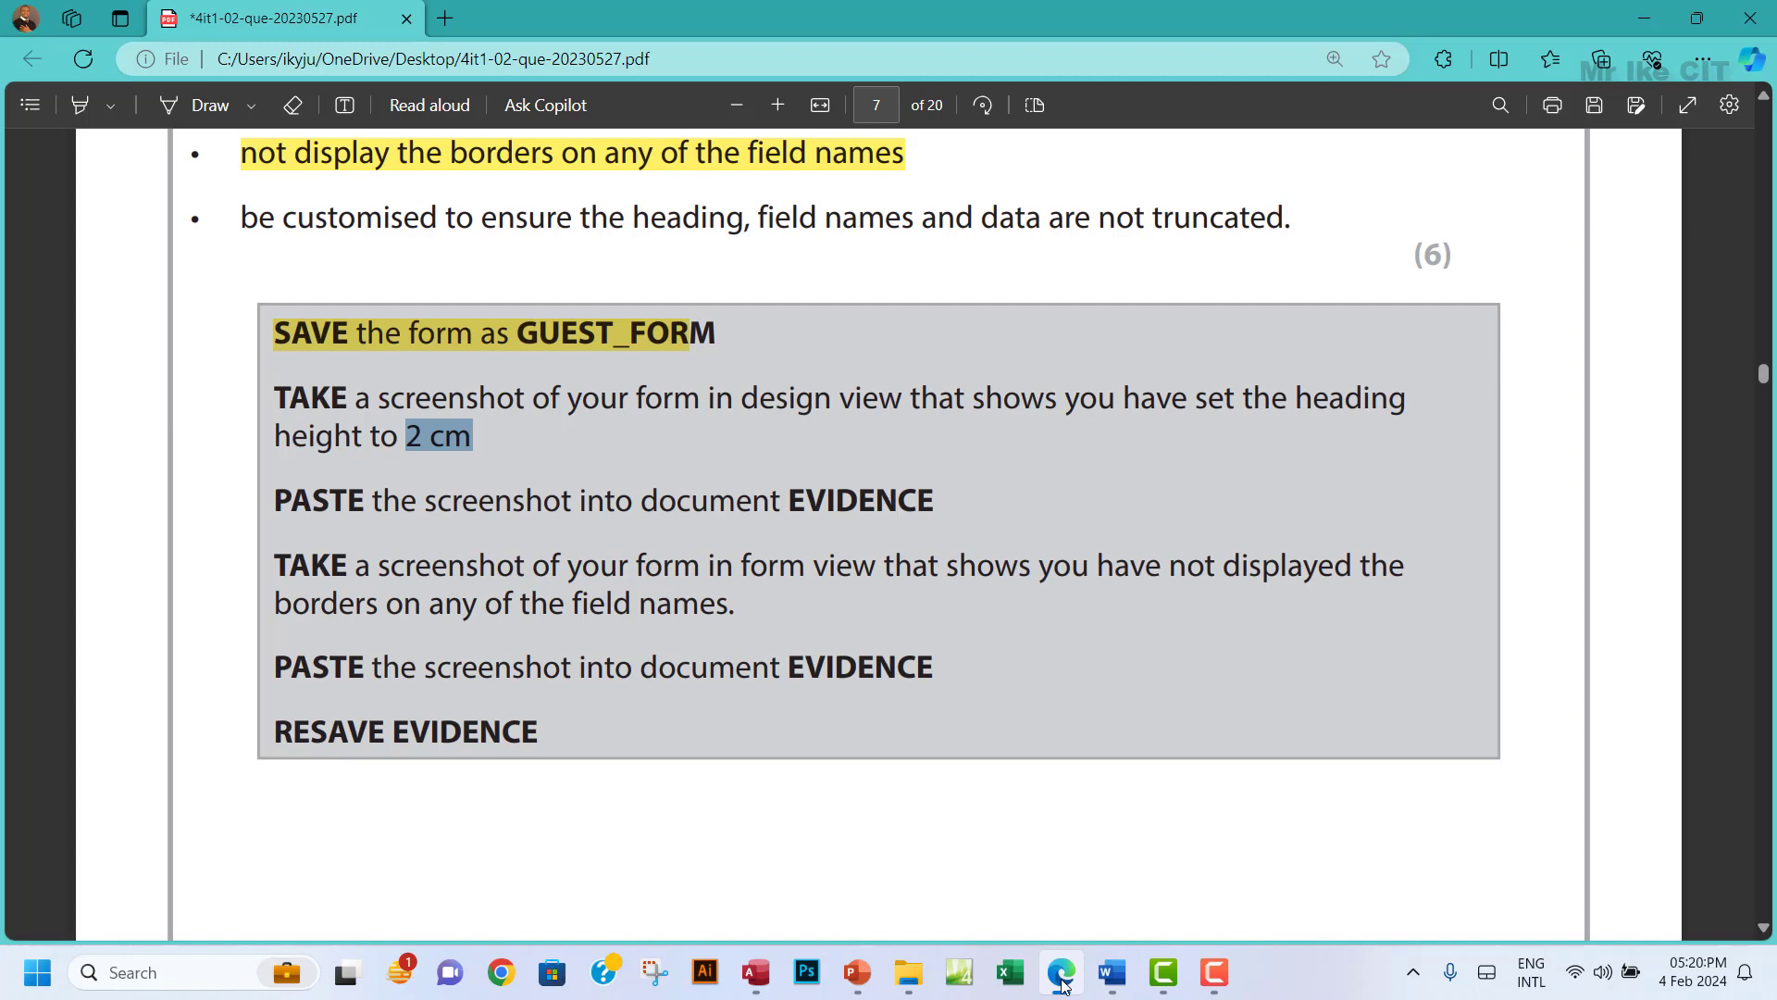
pyautogui.click(1063, 986)
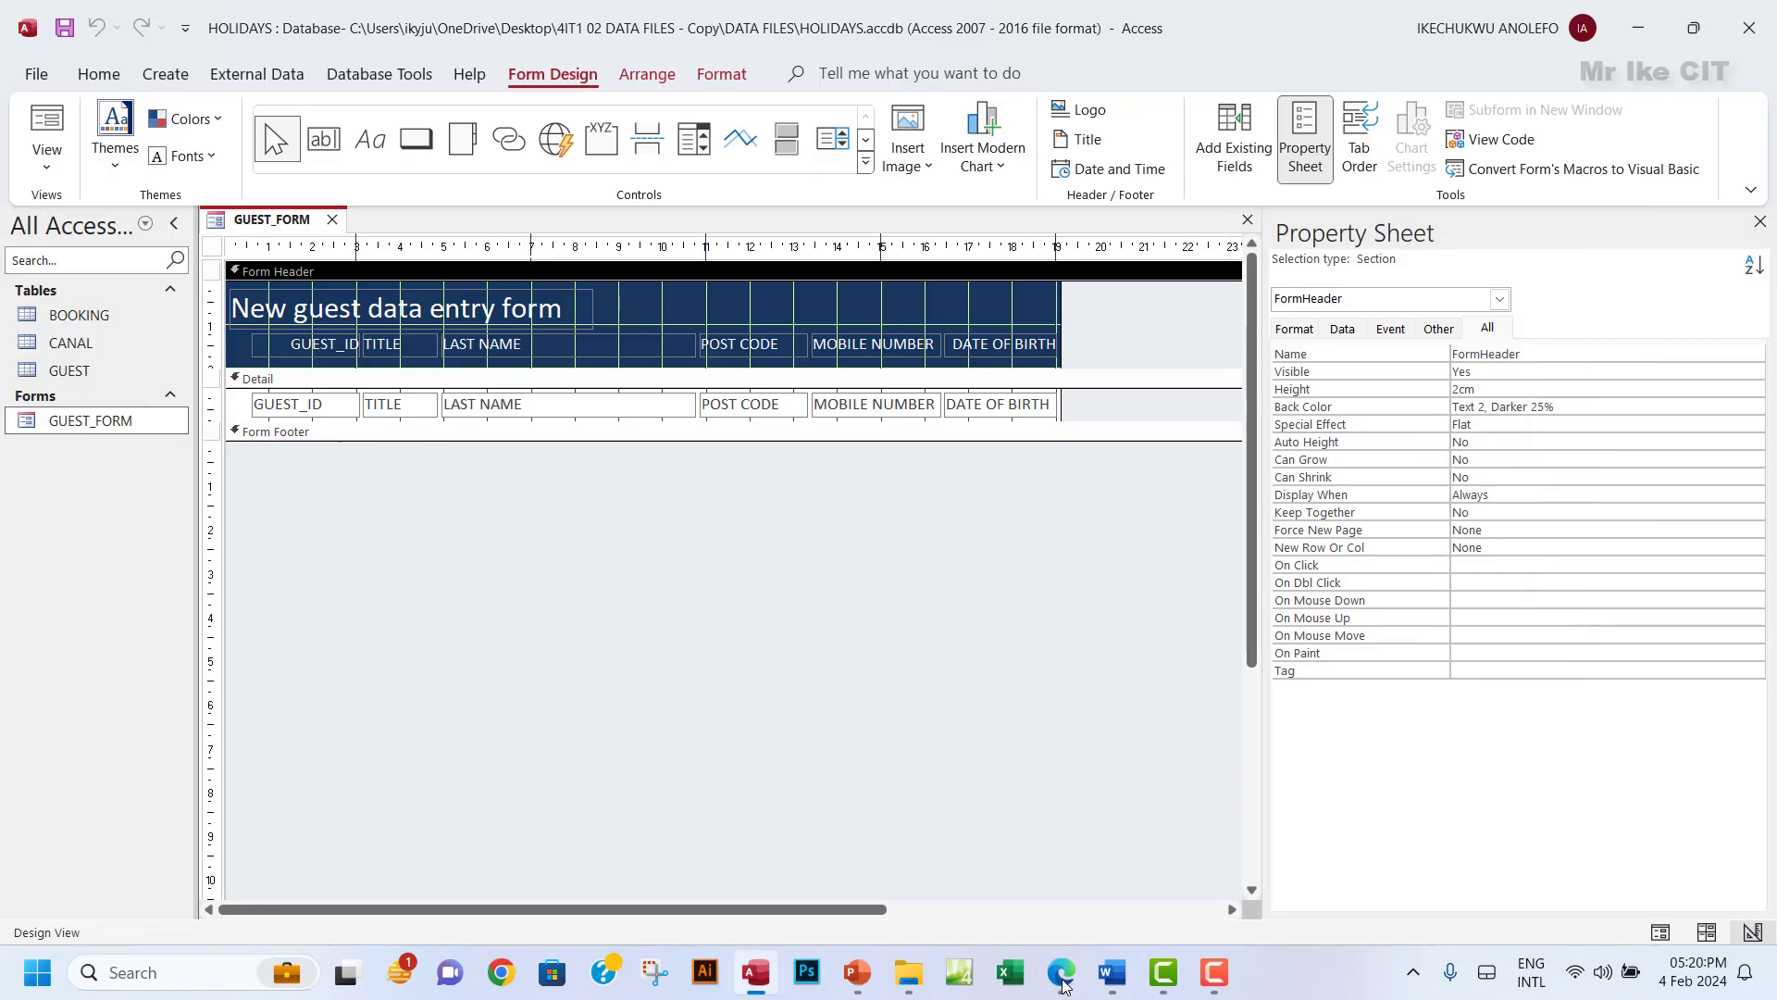
pyautogui.click(653, 973)
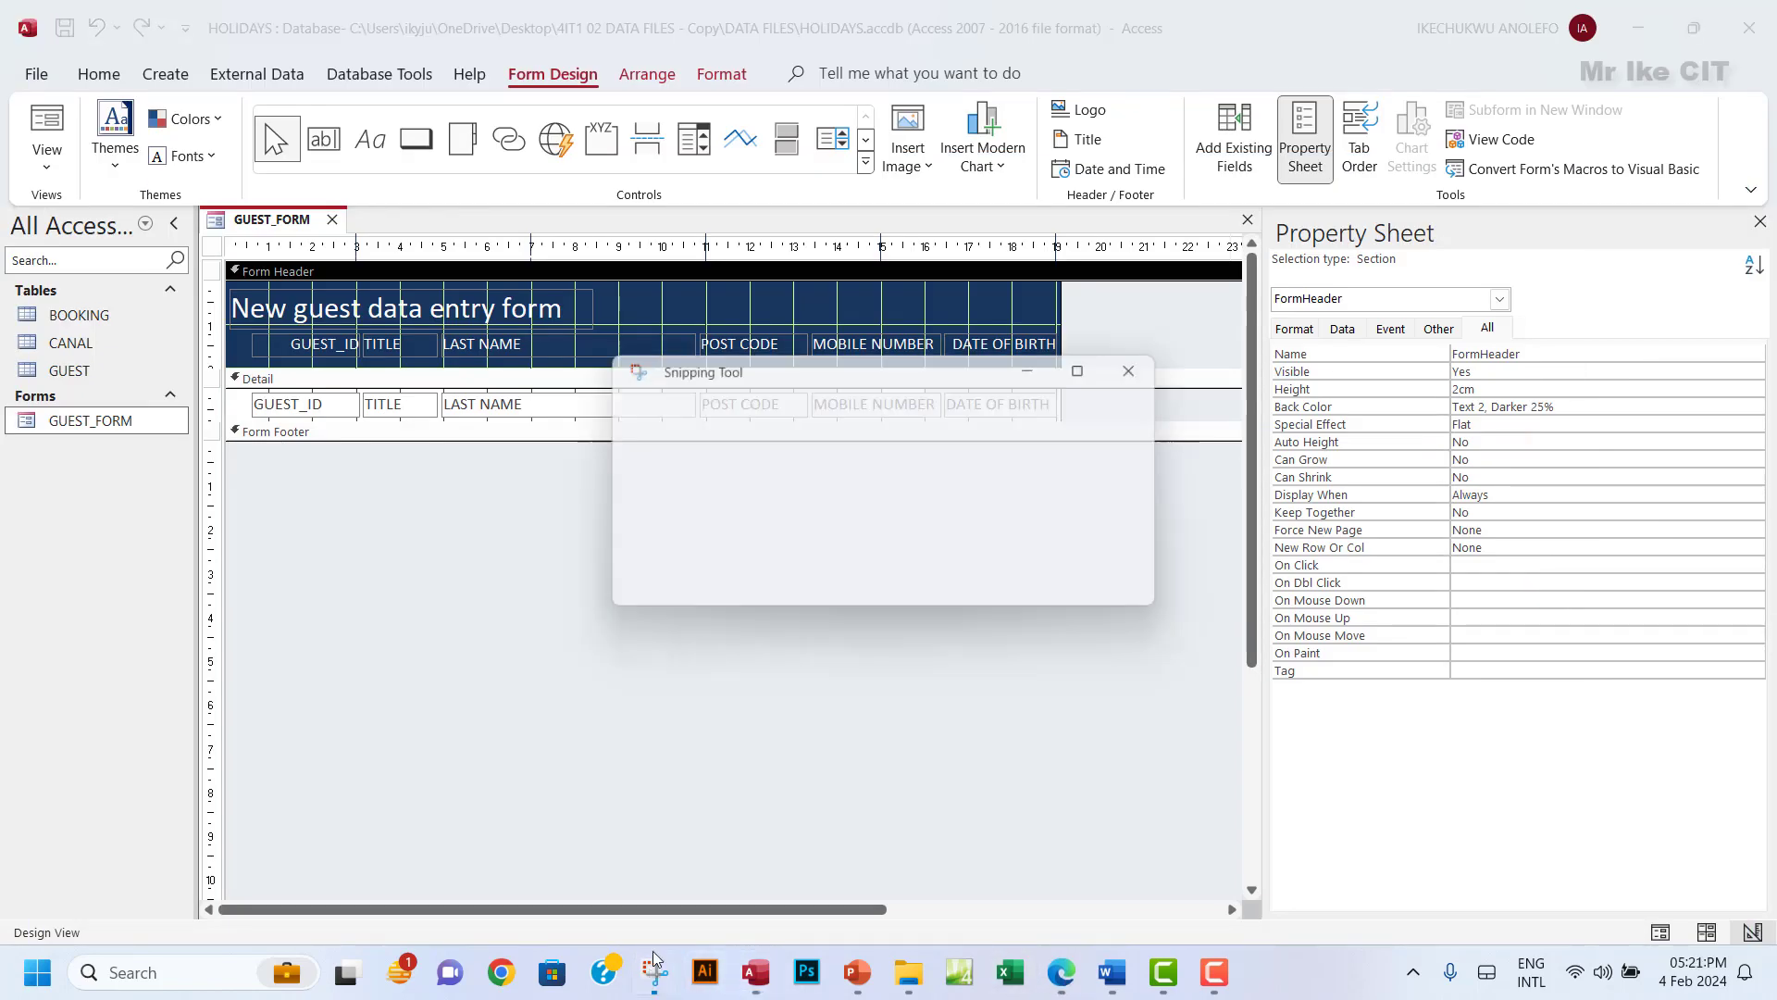
pyautogui.click(663, 413)
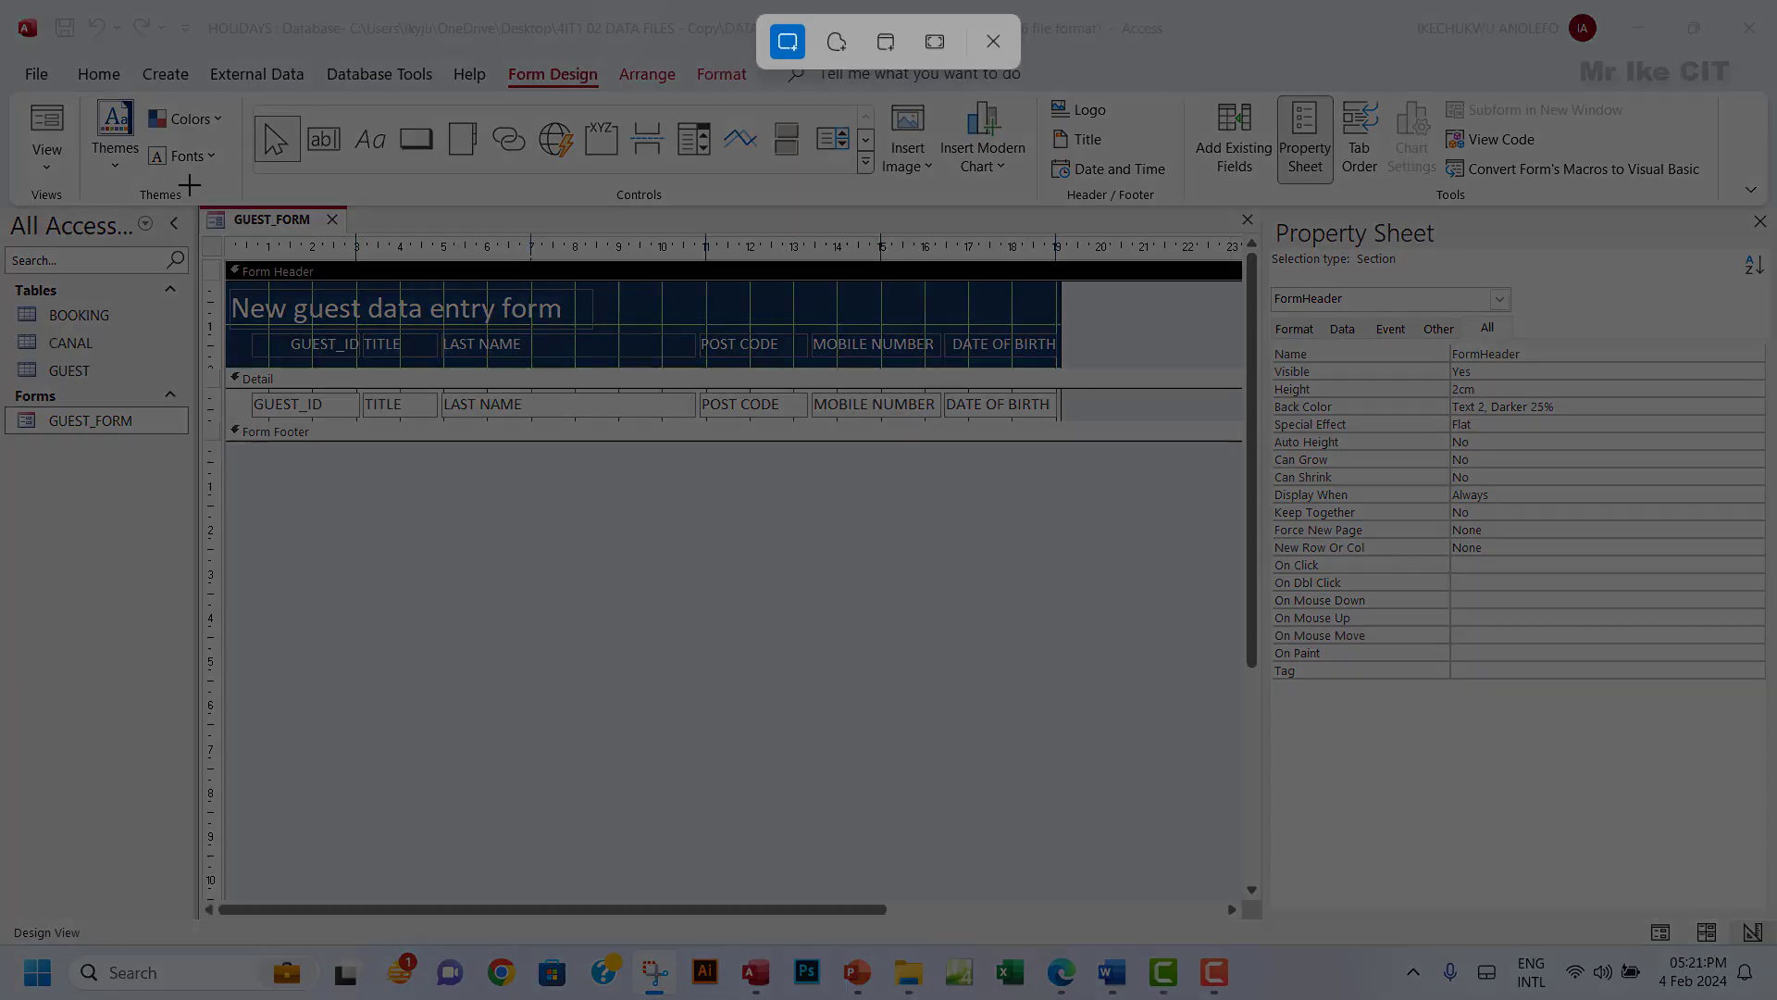
pyautogui.moveTo(189, 185); pyautogui.dragTo(1609, 441)
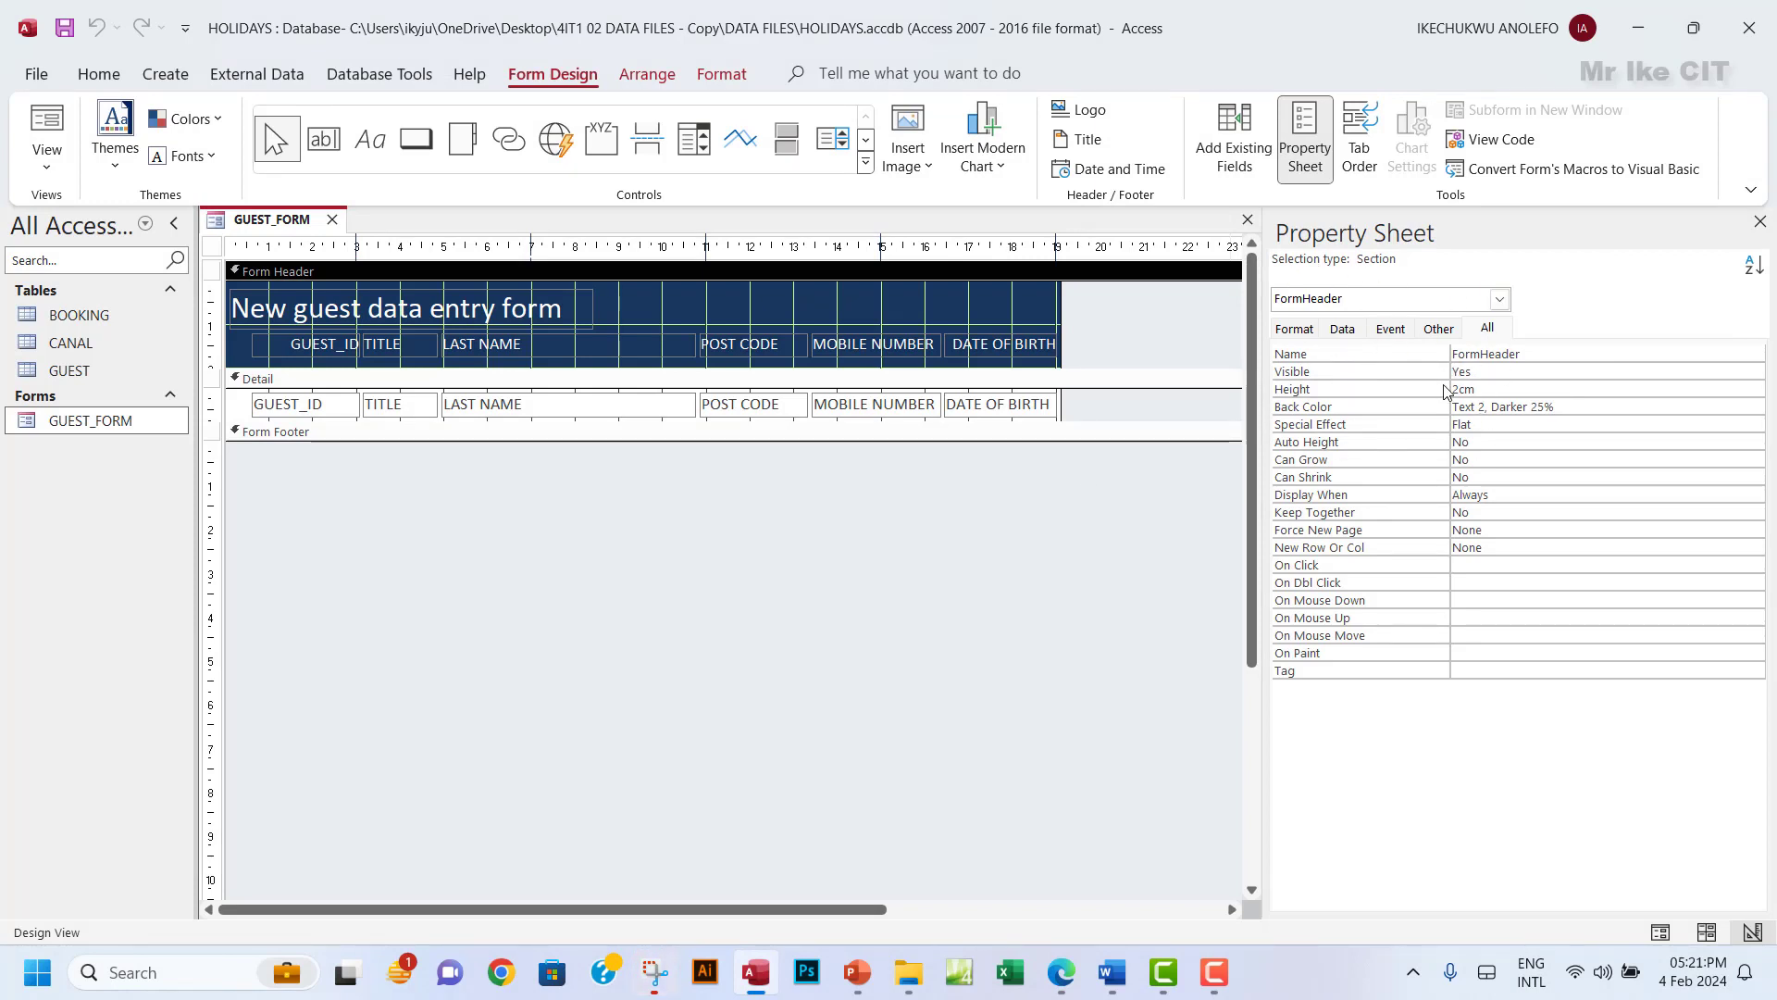
pyautogui.click(655, 972)
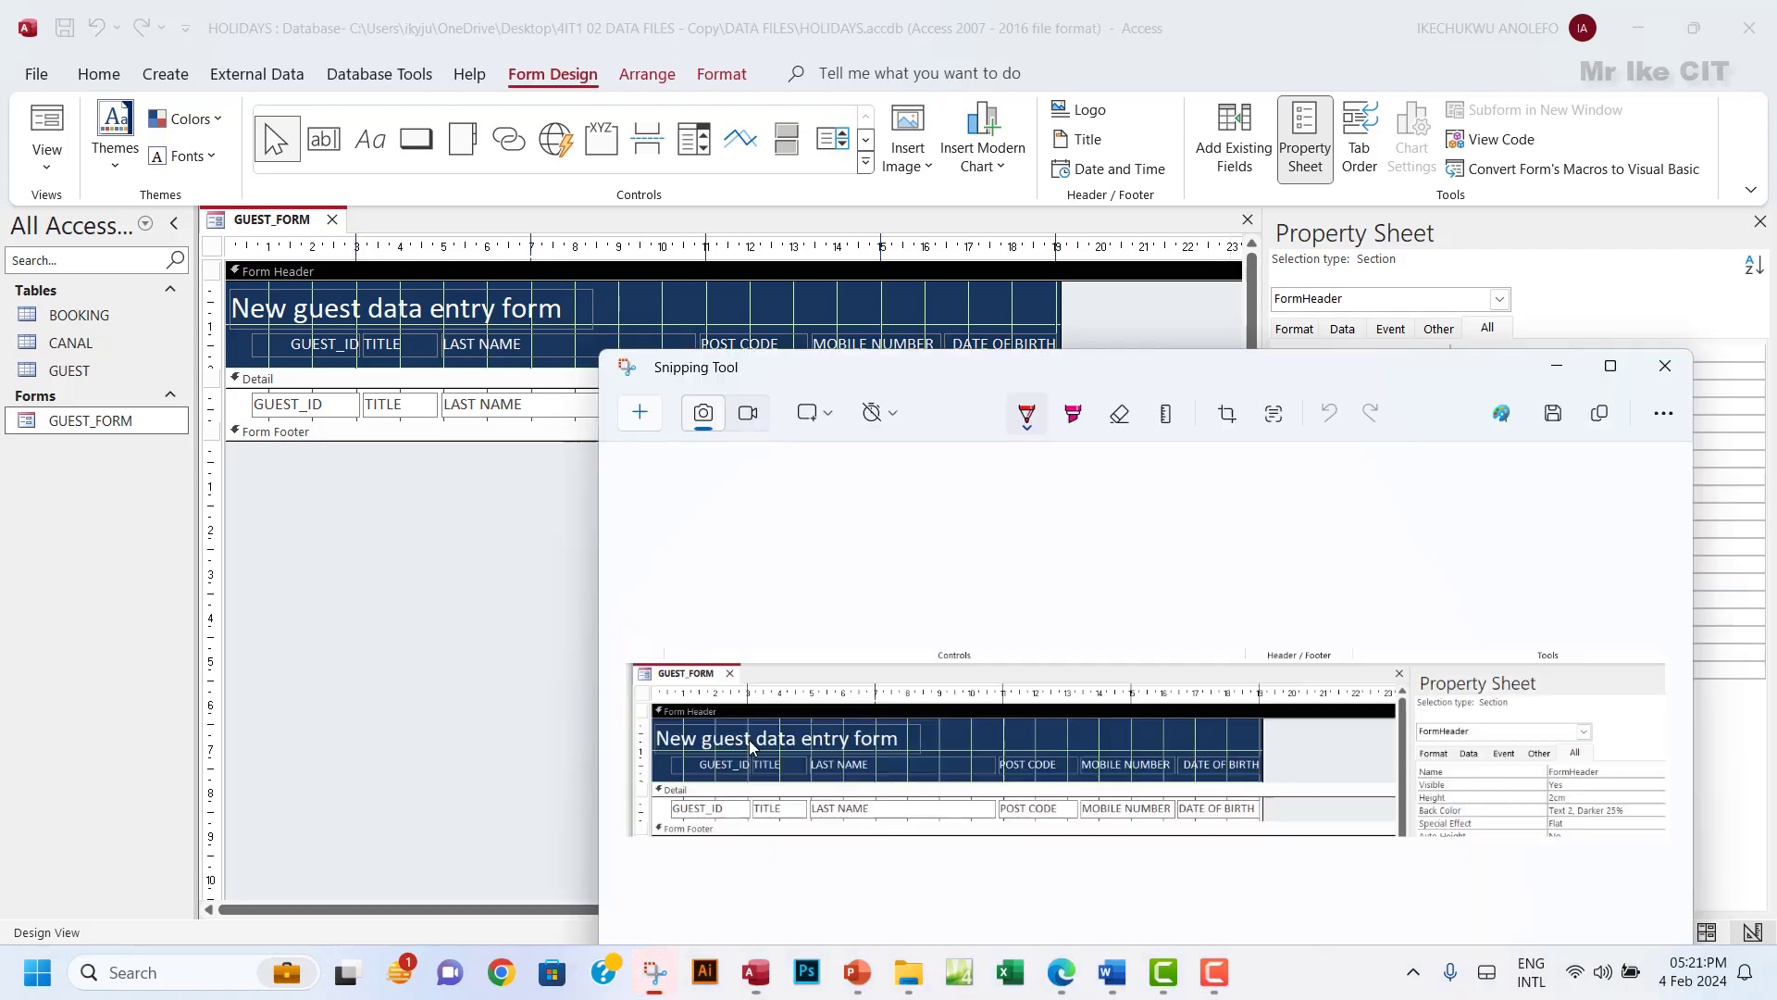
pyautogui.click(1600, 413)
# Switch to the EVIDENCE document in Word and replace the A2a placeholder "Screenshots" with the design-view snip.
pyautogui.click(1111, 972)
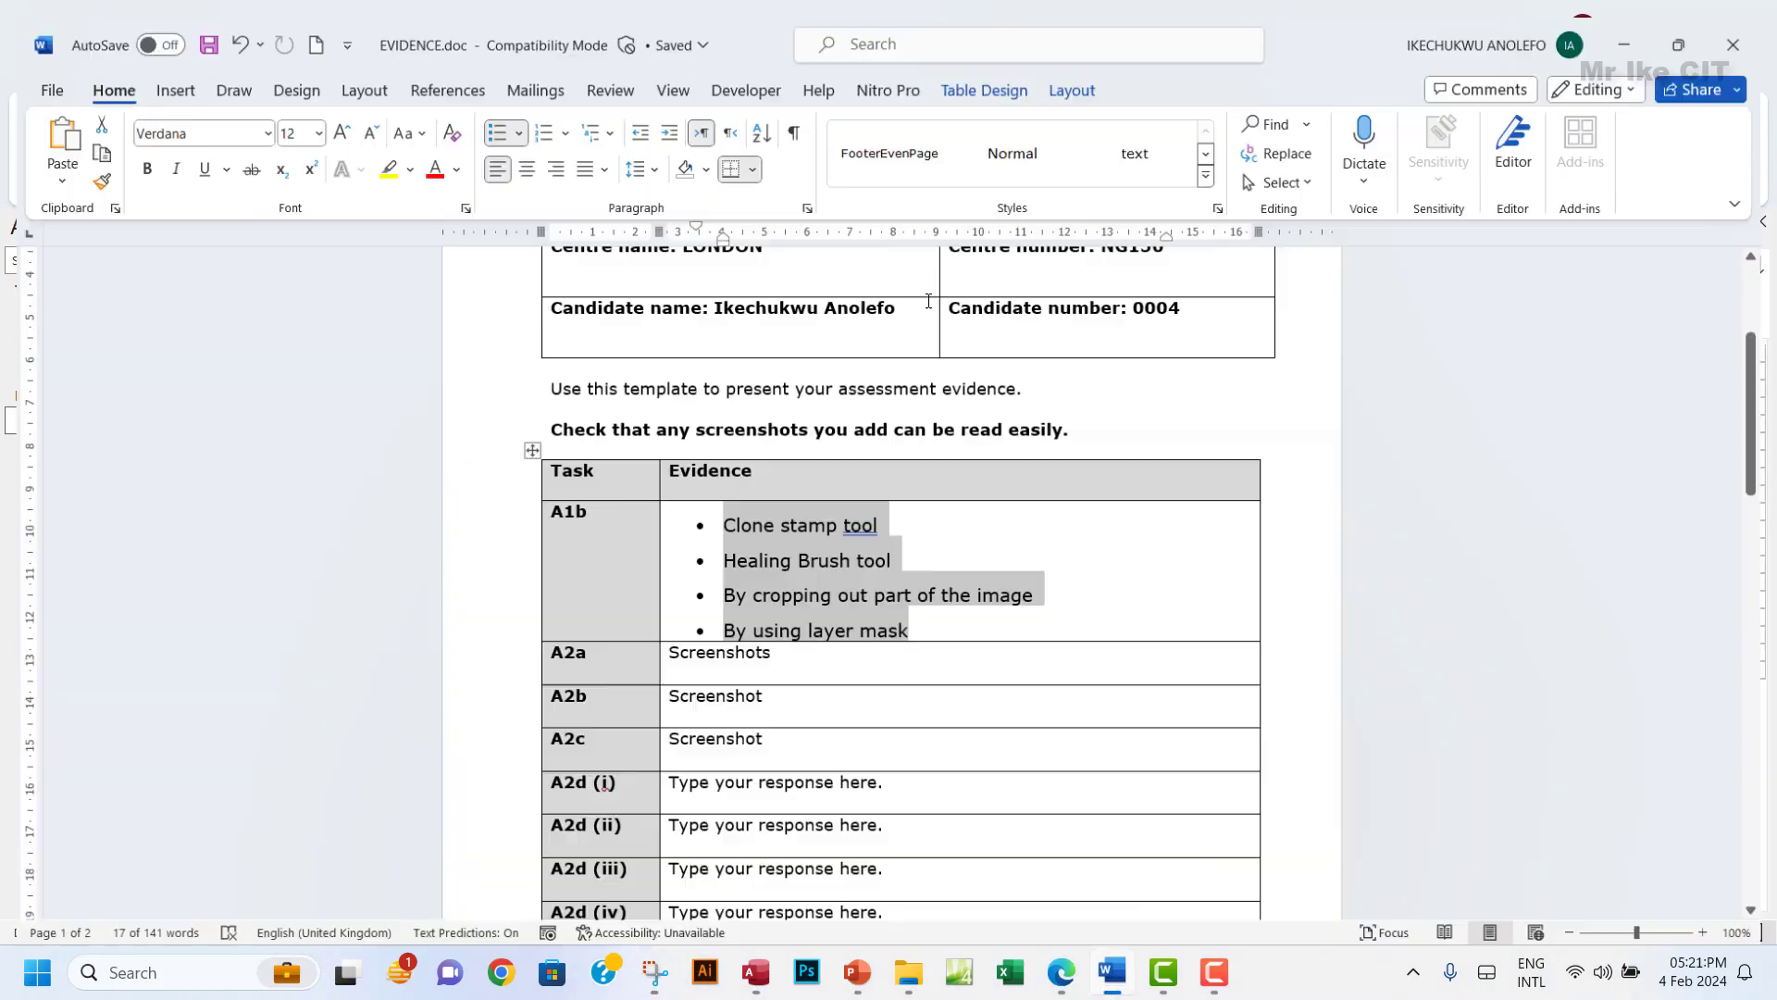
pyautogui.scroll(-2, 855, 509)
pyautogui.click(746, 541)
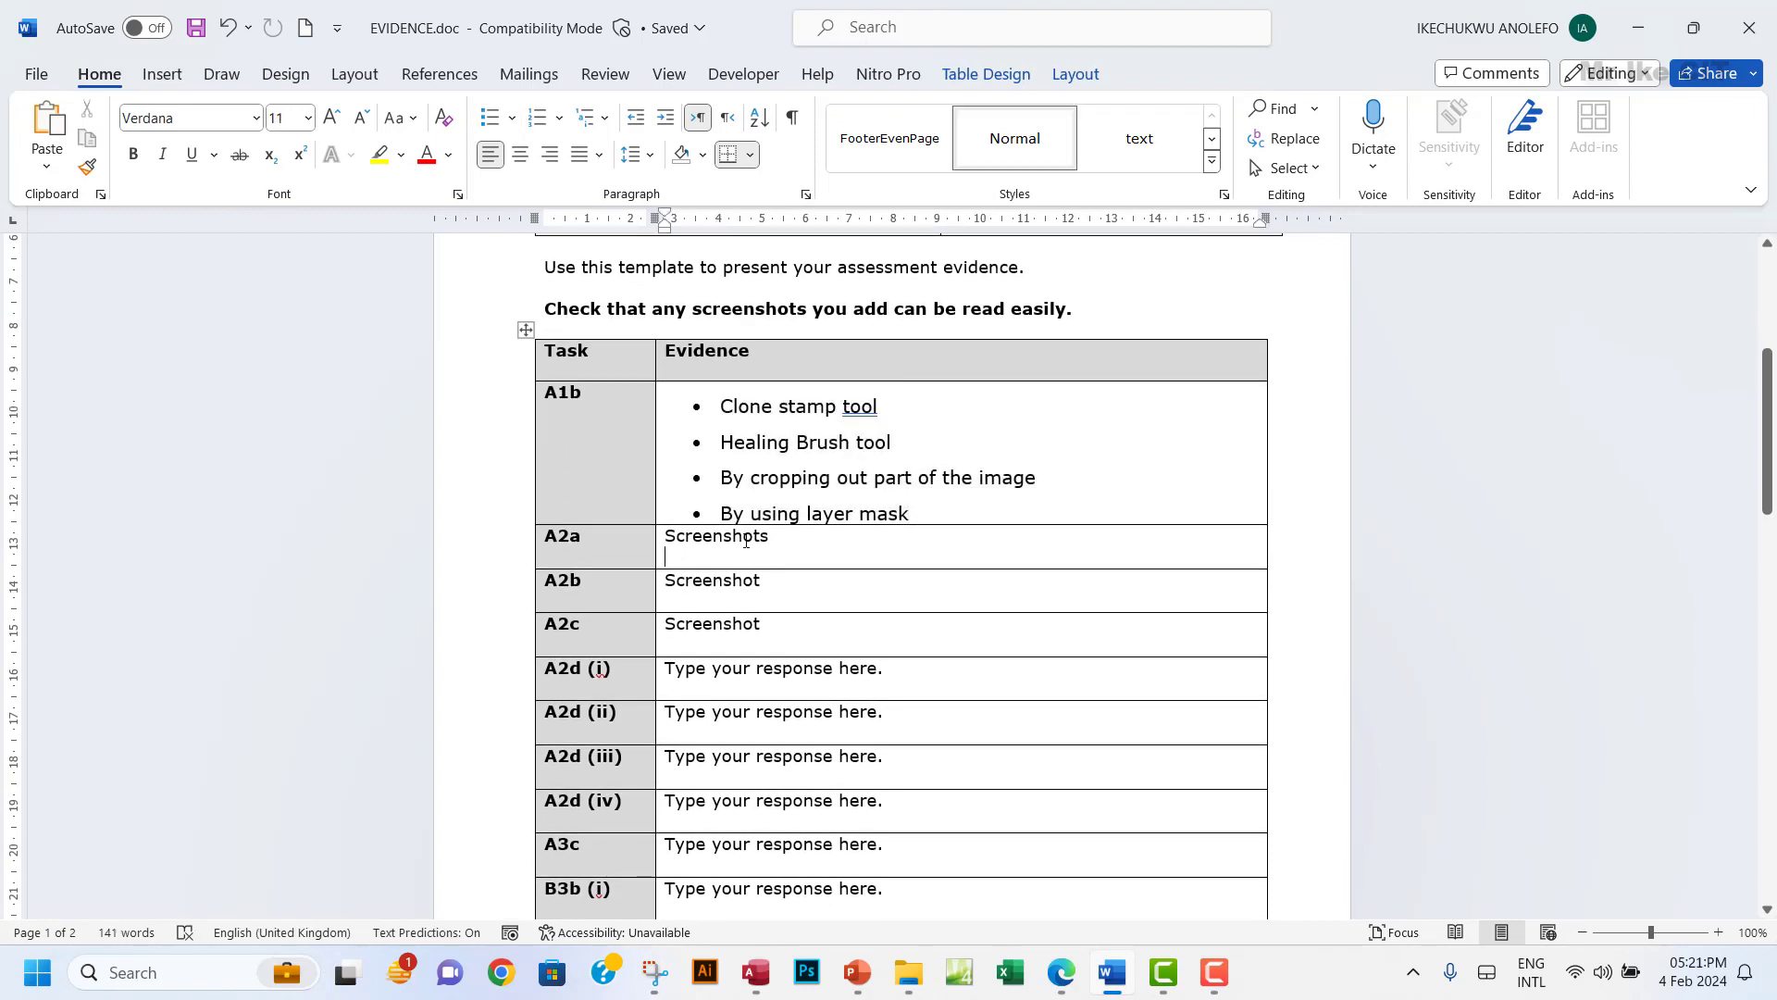
pyautogui.moveTo(765, 537); pyautogui.dragTo(661, 546)
pyautogui.hotkey('ctrl', 'v')
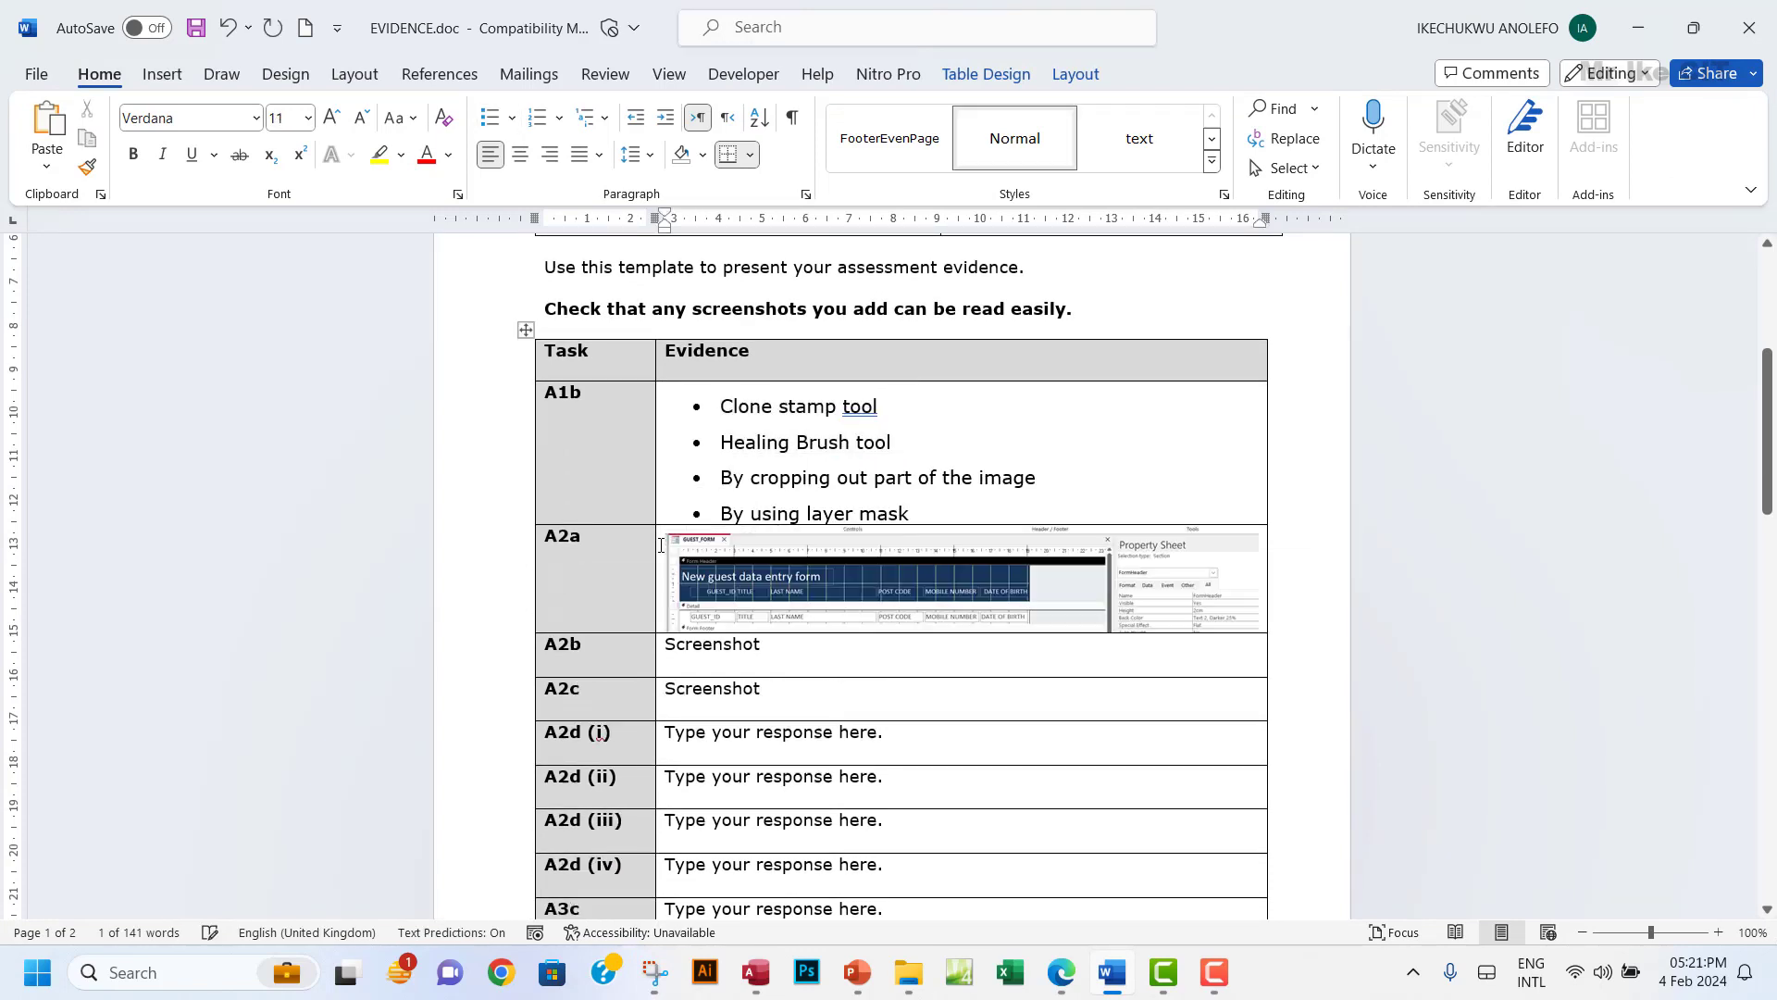
pyautogui.scroll(-3, 1055, 568)
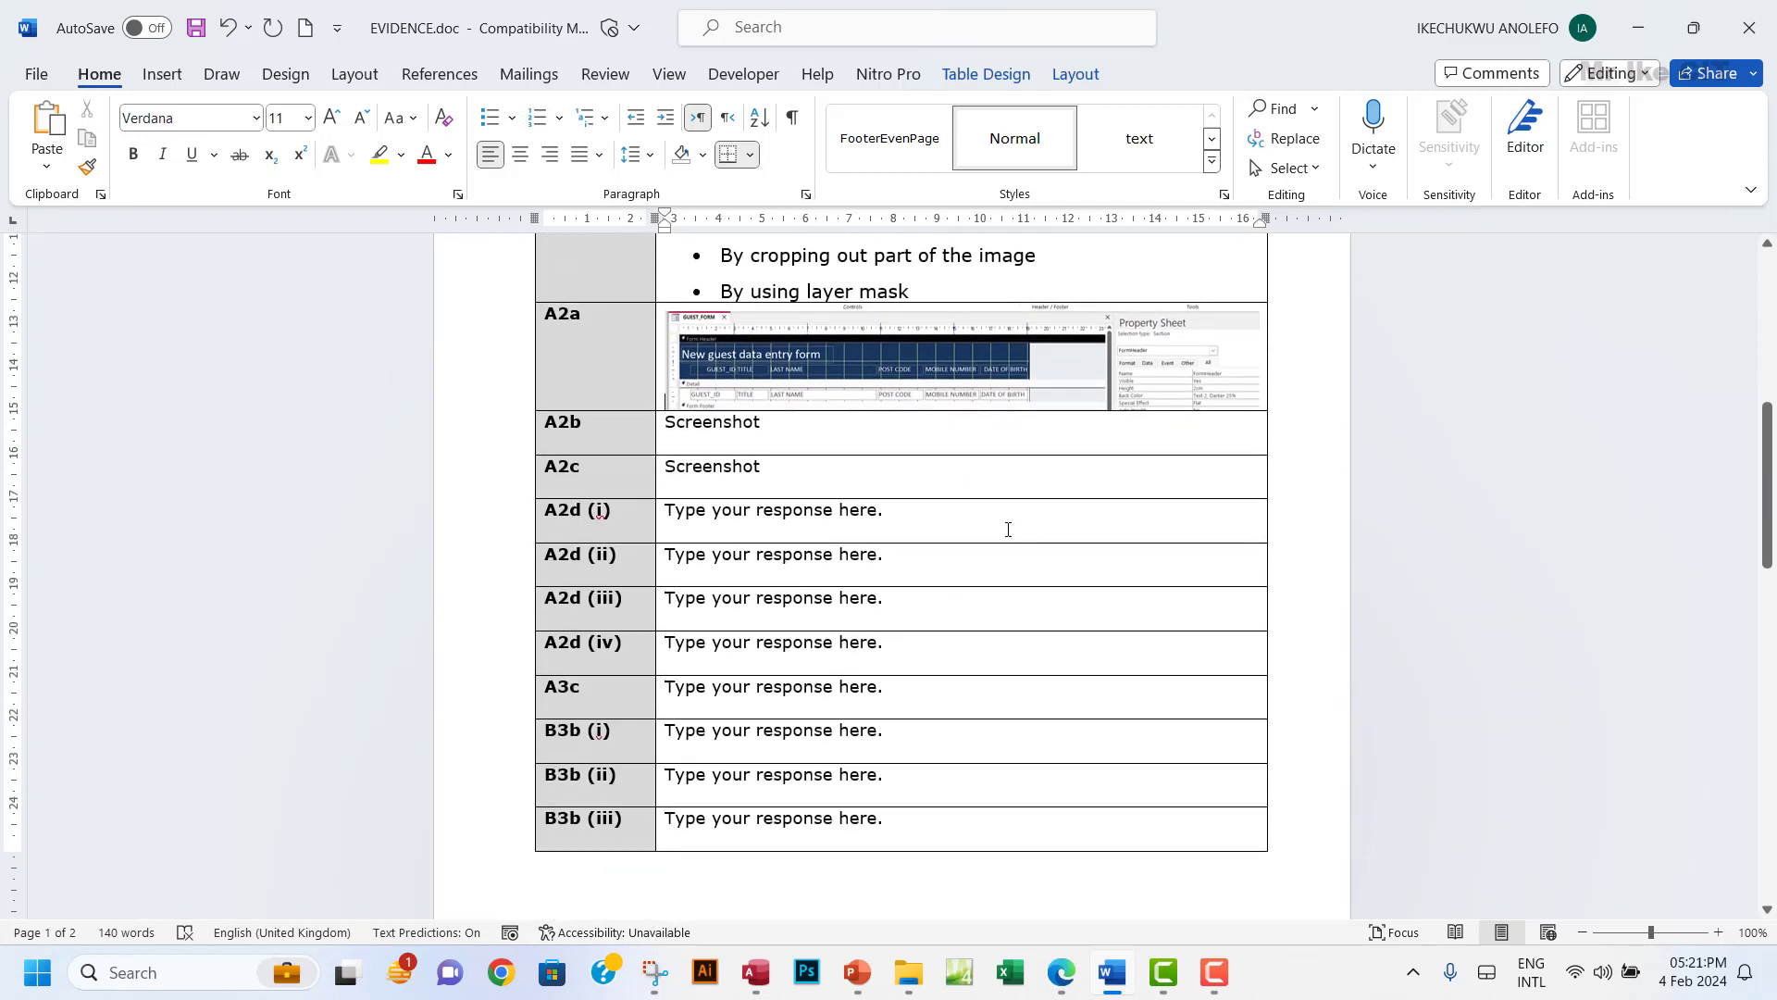
# Check the exam PDF's form-view screenshot instruction in Edge, and display GUEST_FORM in Form View in Access.
pyautogui.click(1062, 972)
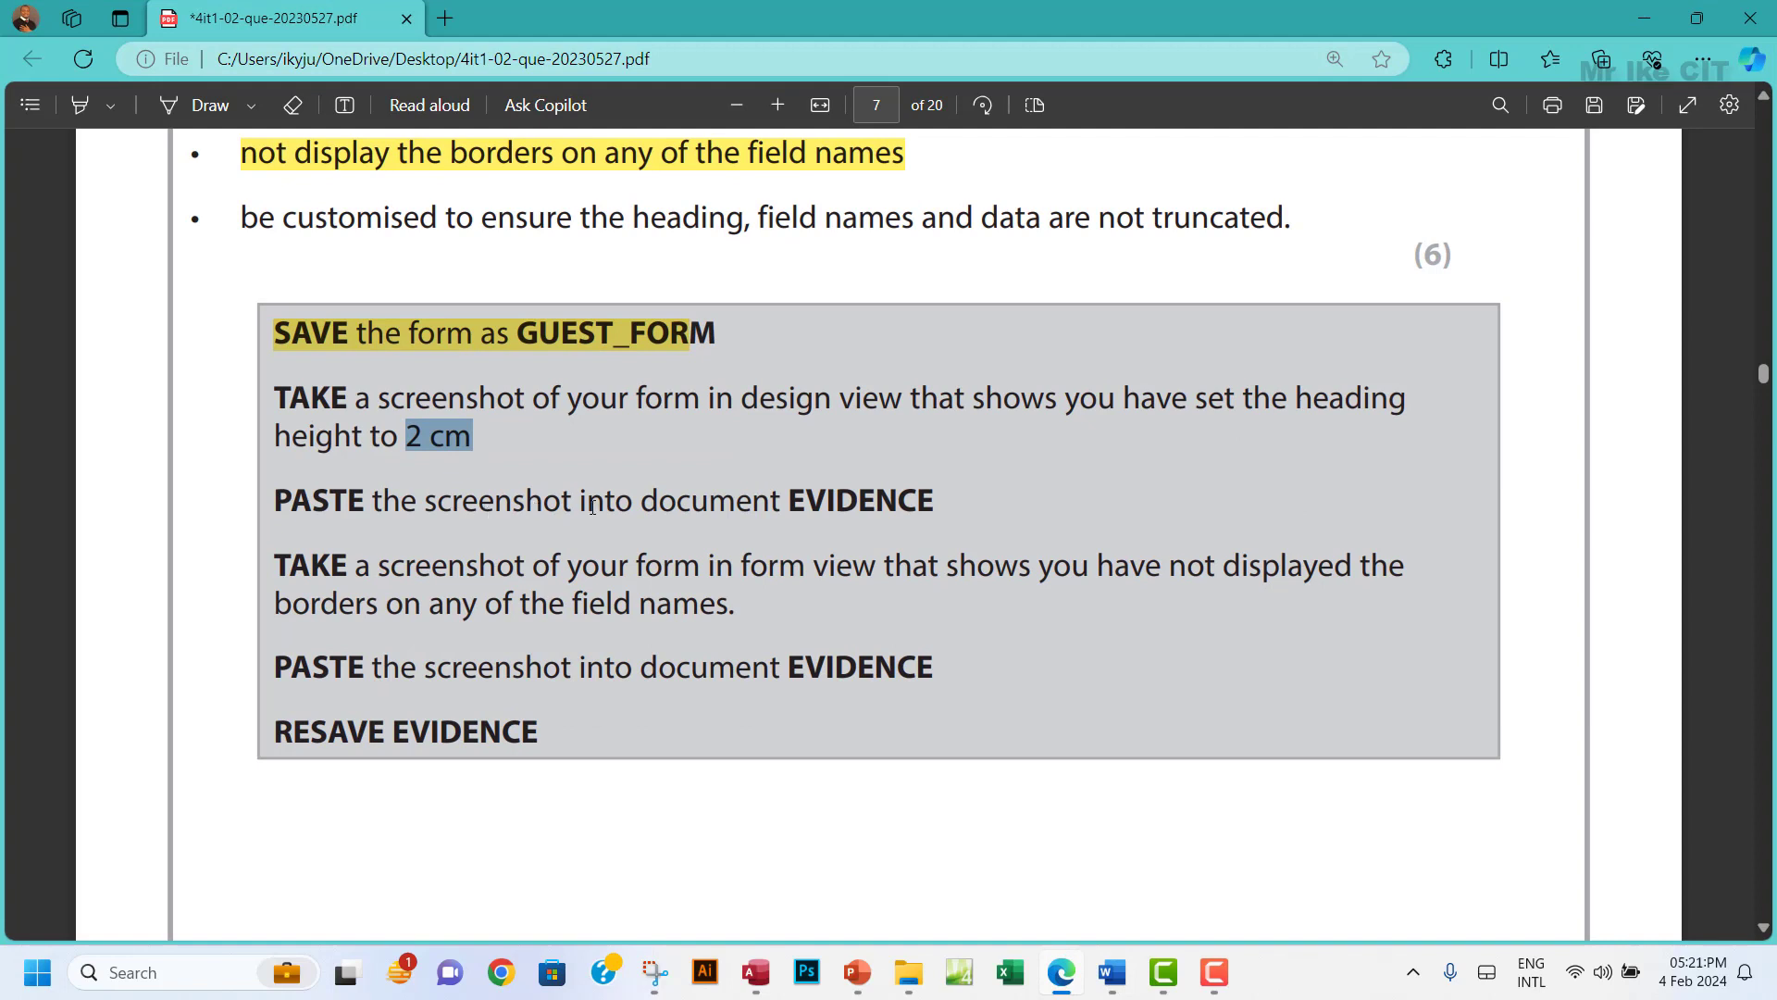
pyautogui.scroll(-1, 423, 466)
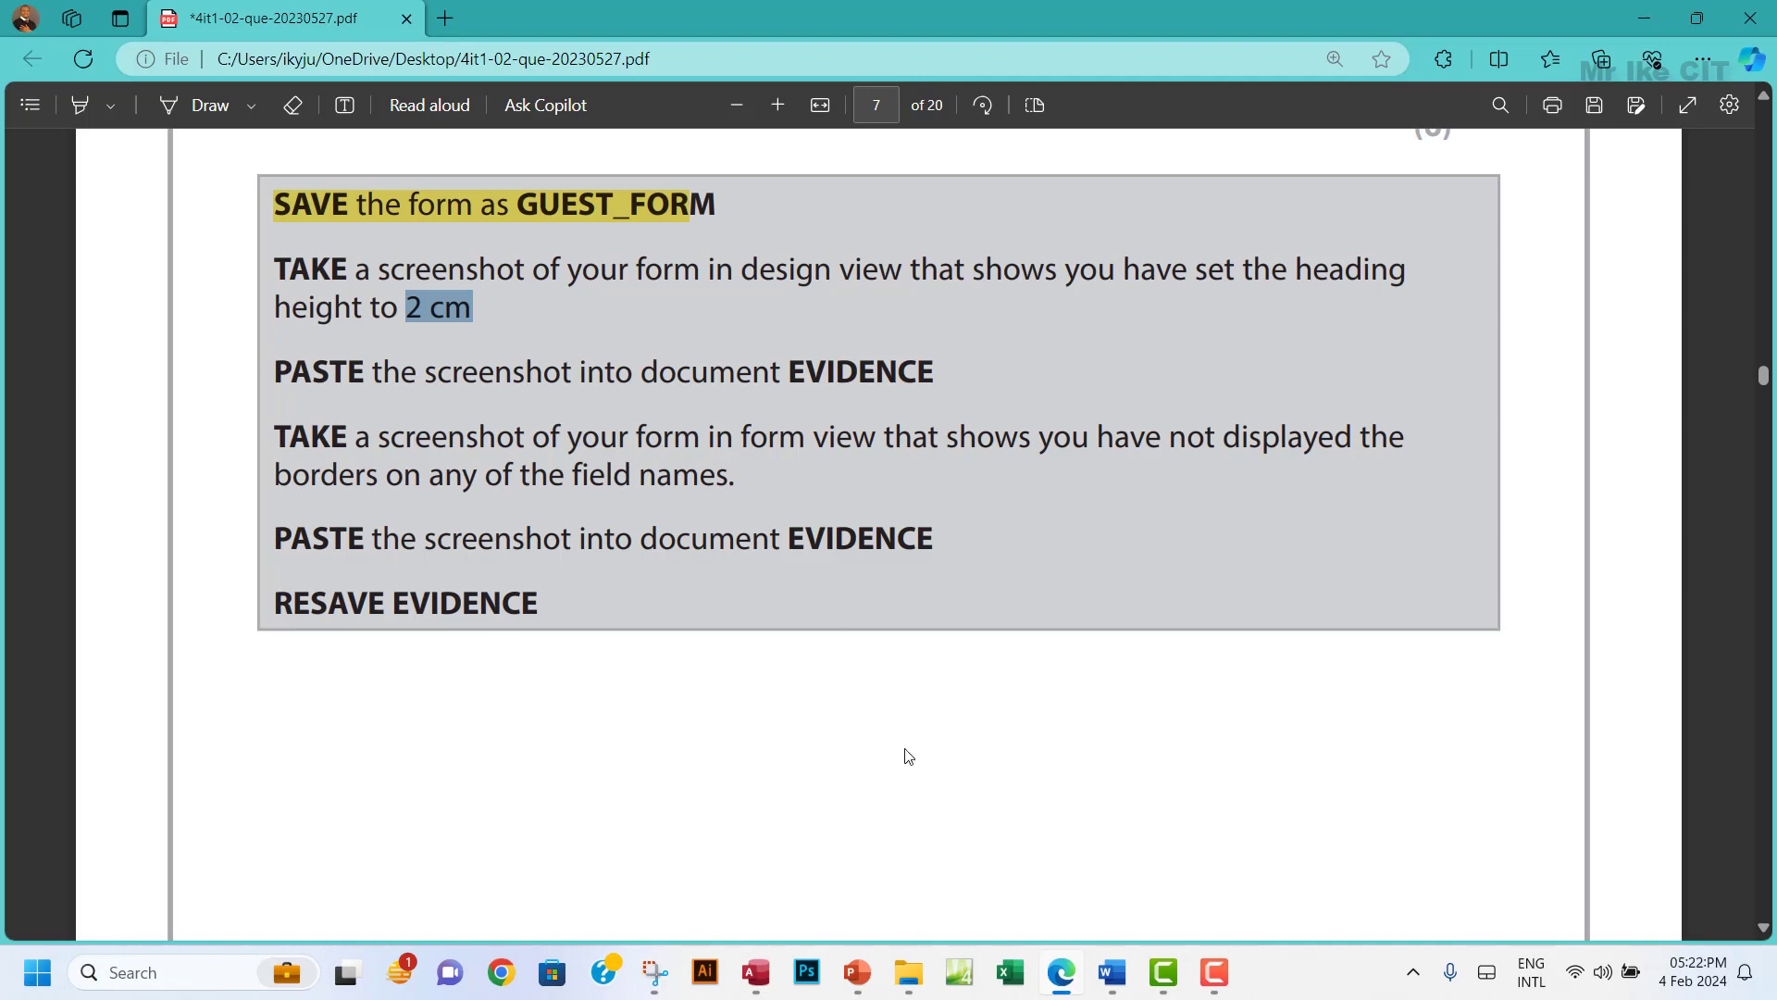
pyautogui.click(755, 972)
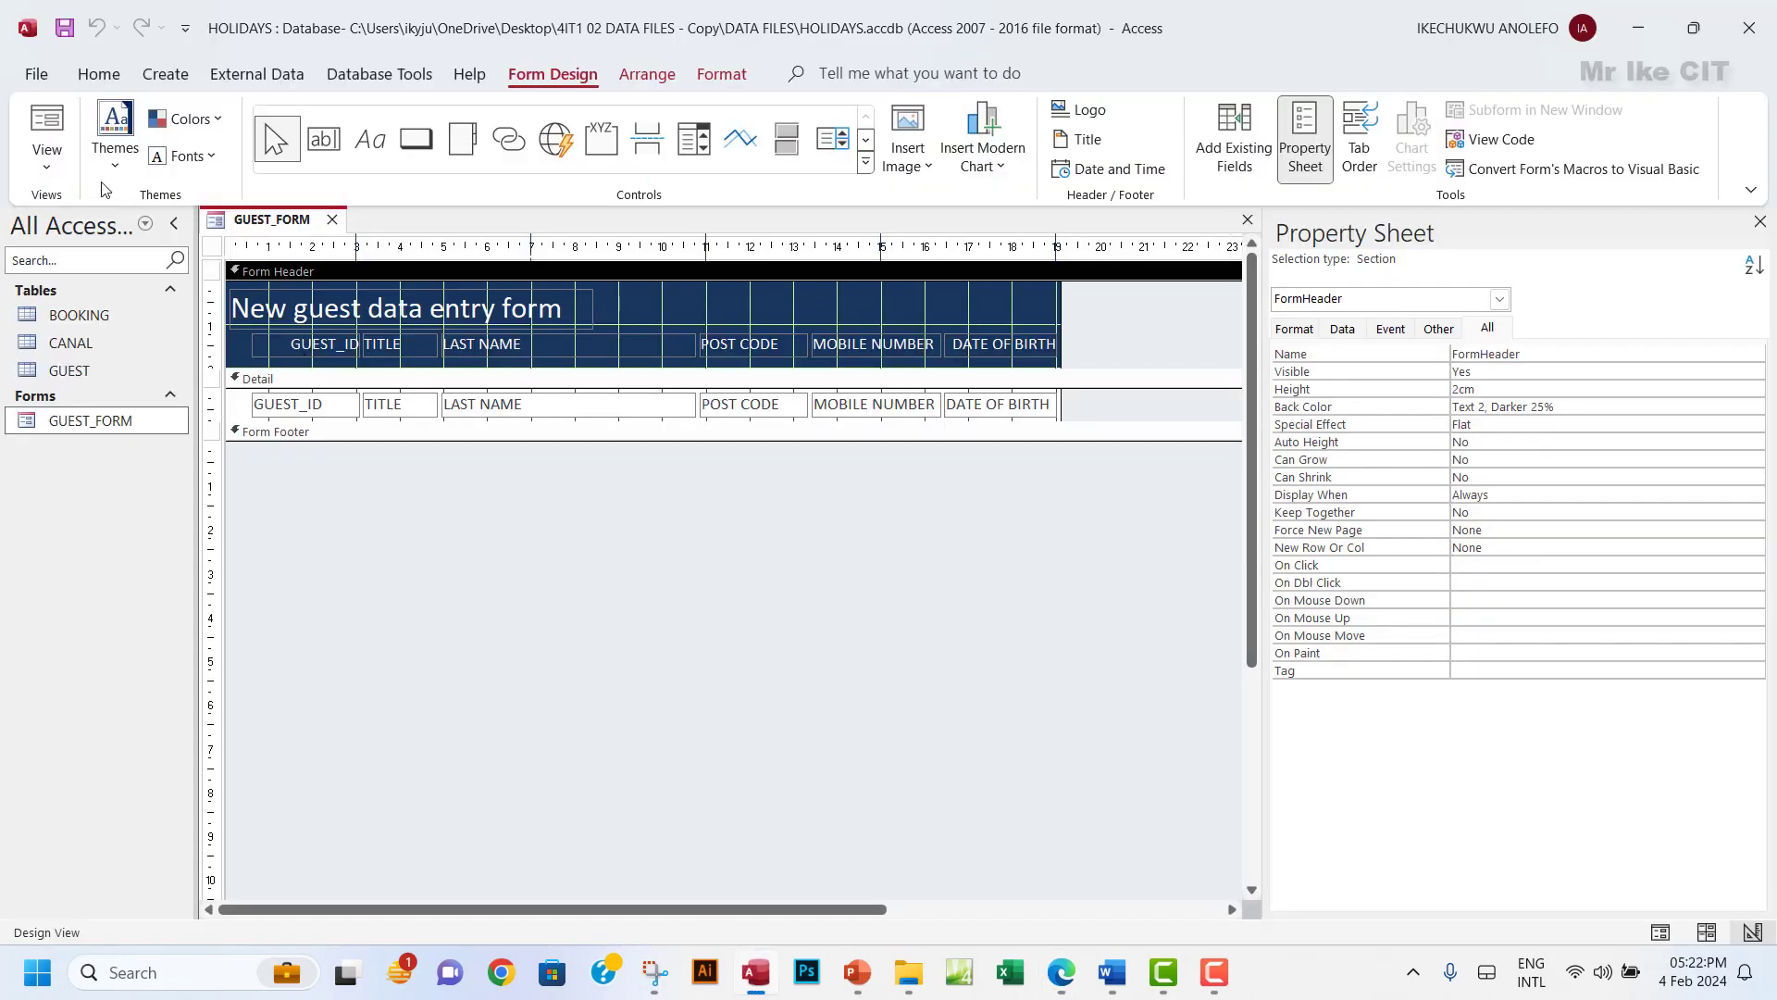
pyautogui.click(47, 162)
pyautogui.click(97, 211)
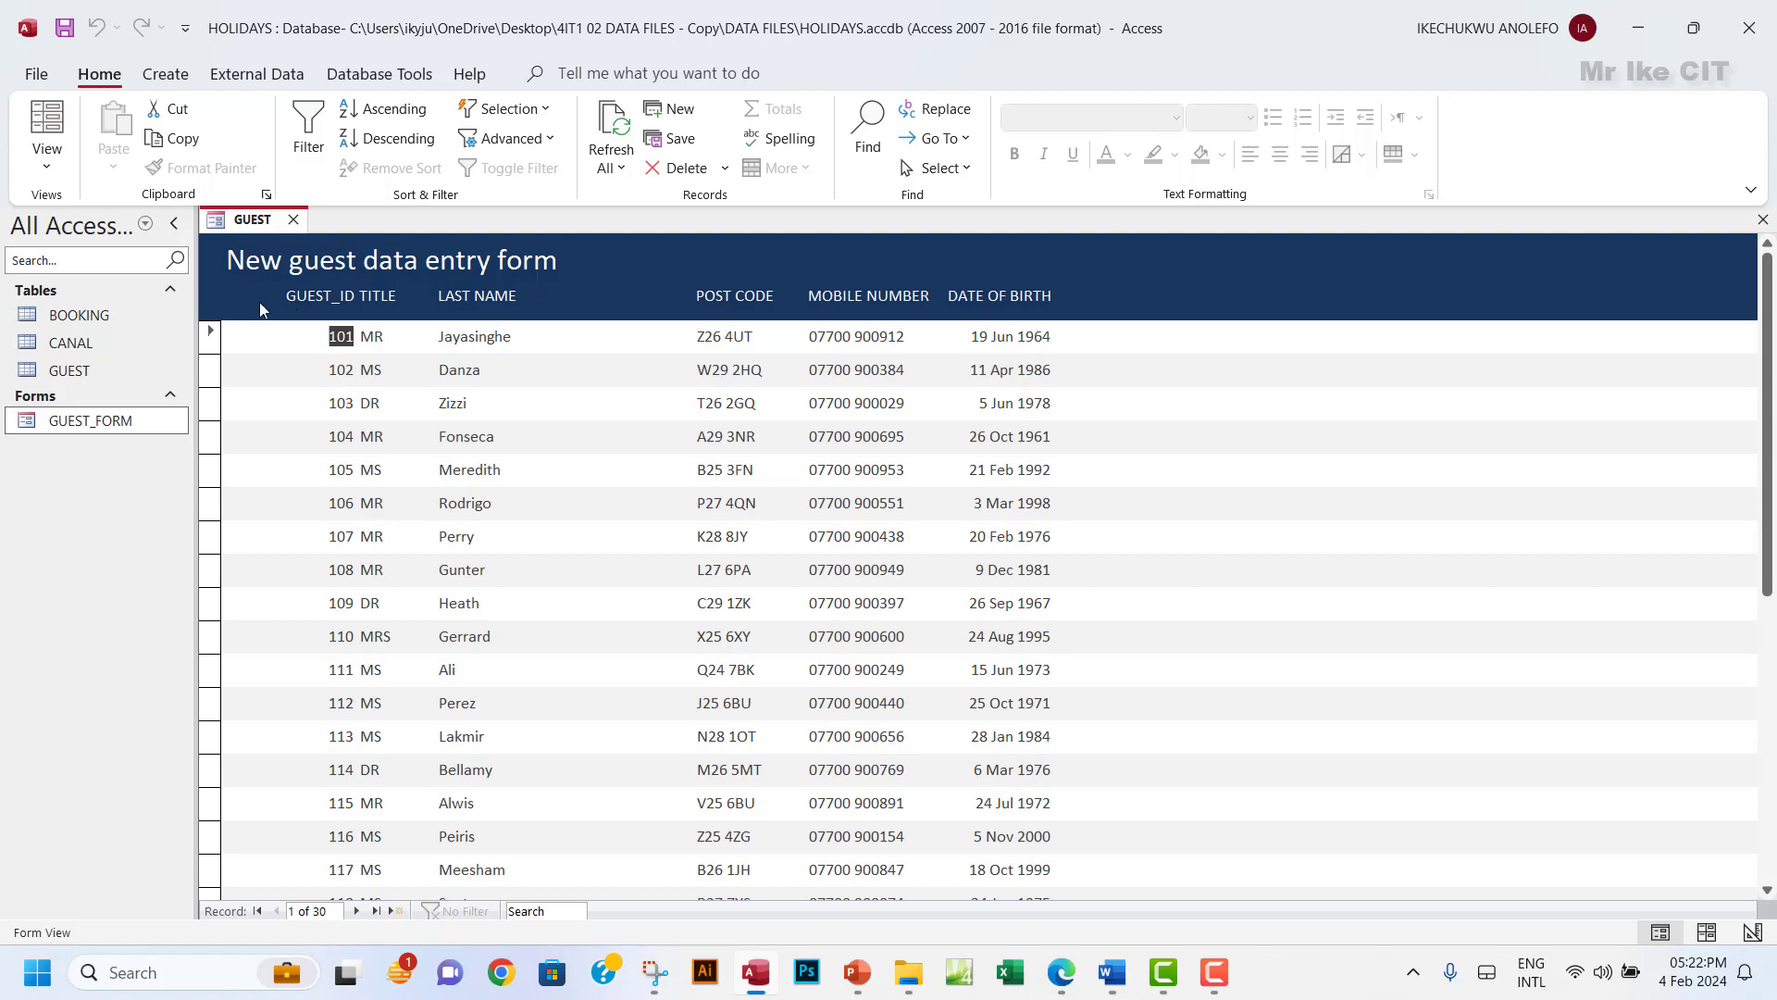
# Snip the form view's heading, field names and first records, and paste it below the design-view screenshot in EVIDENCE's A2a row.
pyautogui.click(668, 981)
pyautogui.click(651, 418)
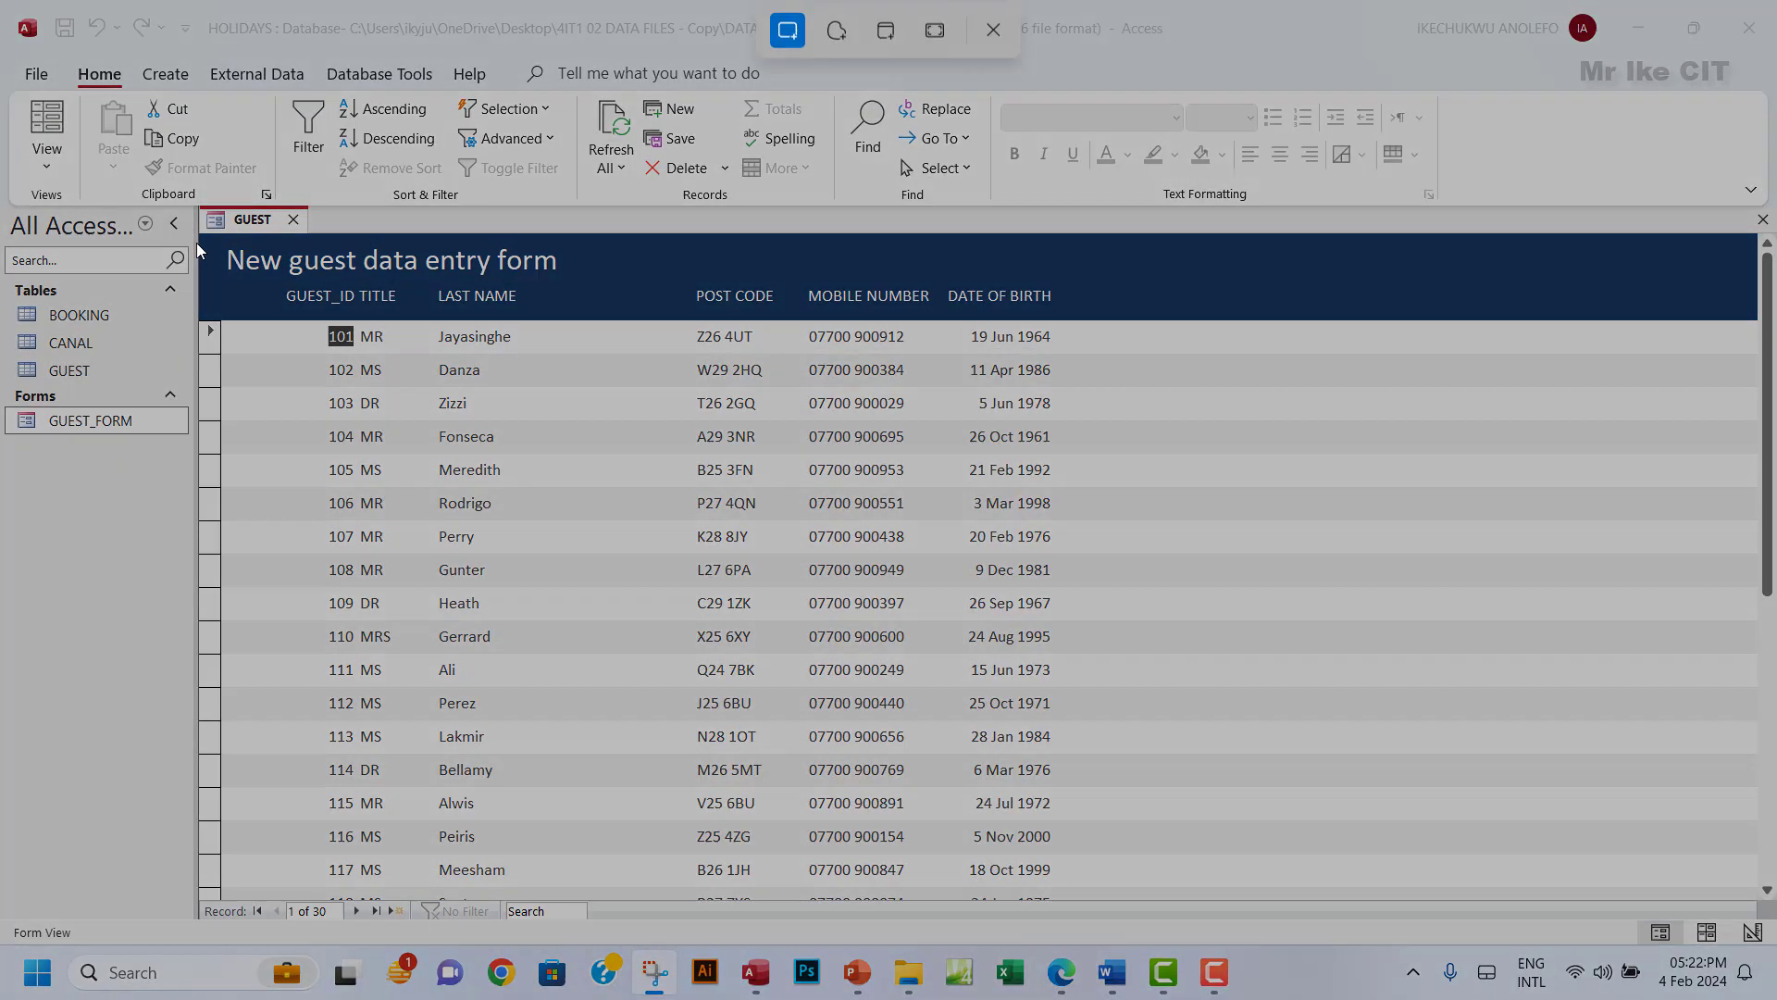
pyautogui.moveTo(223, 240); pyautogui.dragTo(1108, 607)
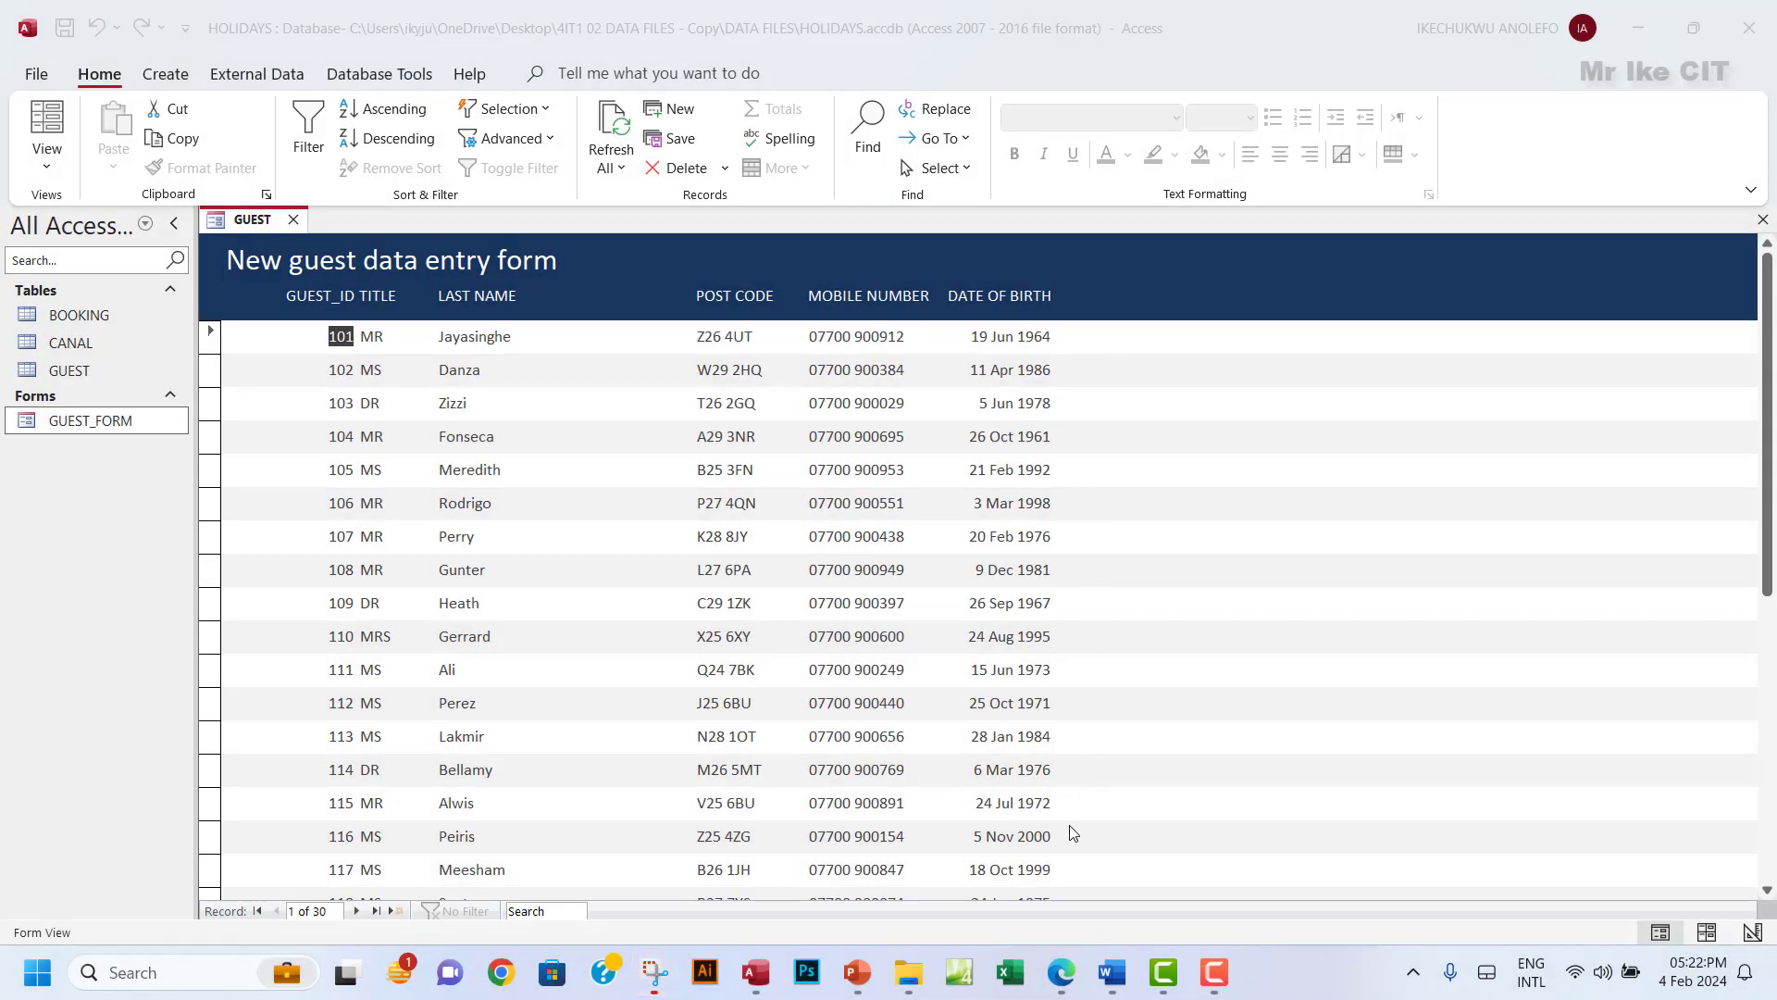
pyautogui.click(650, 970)
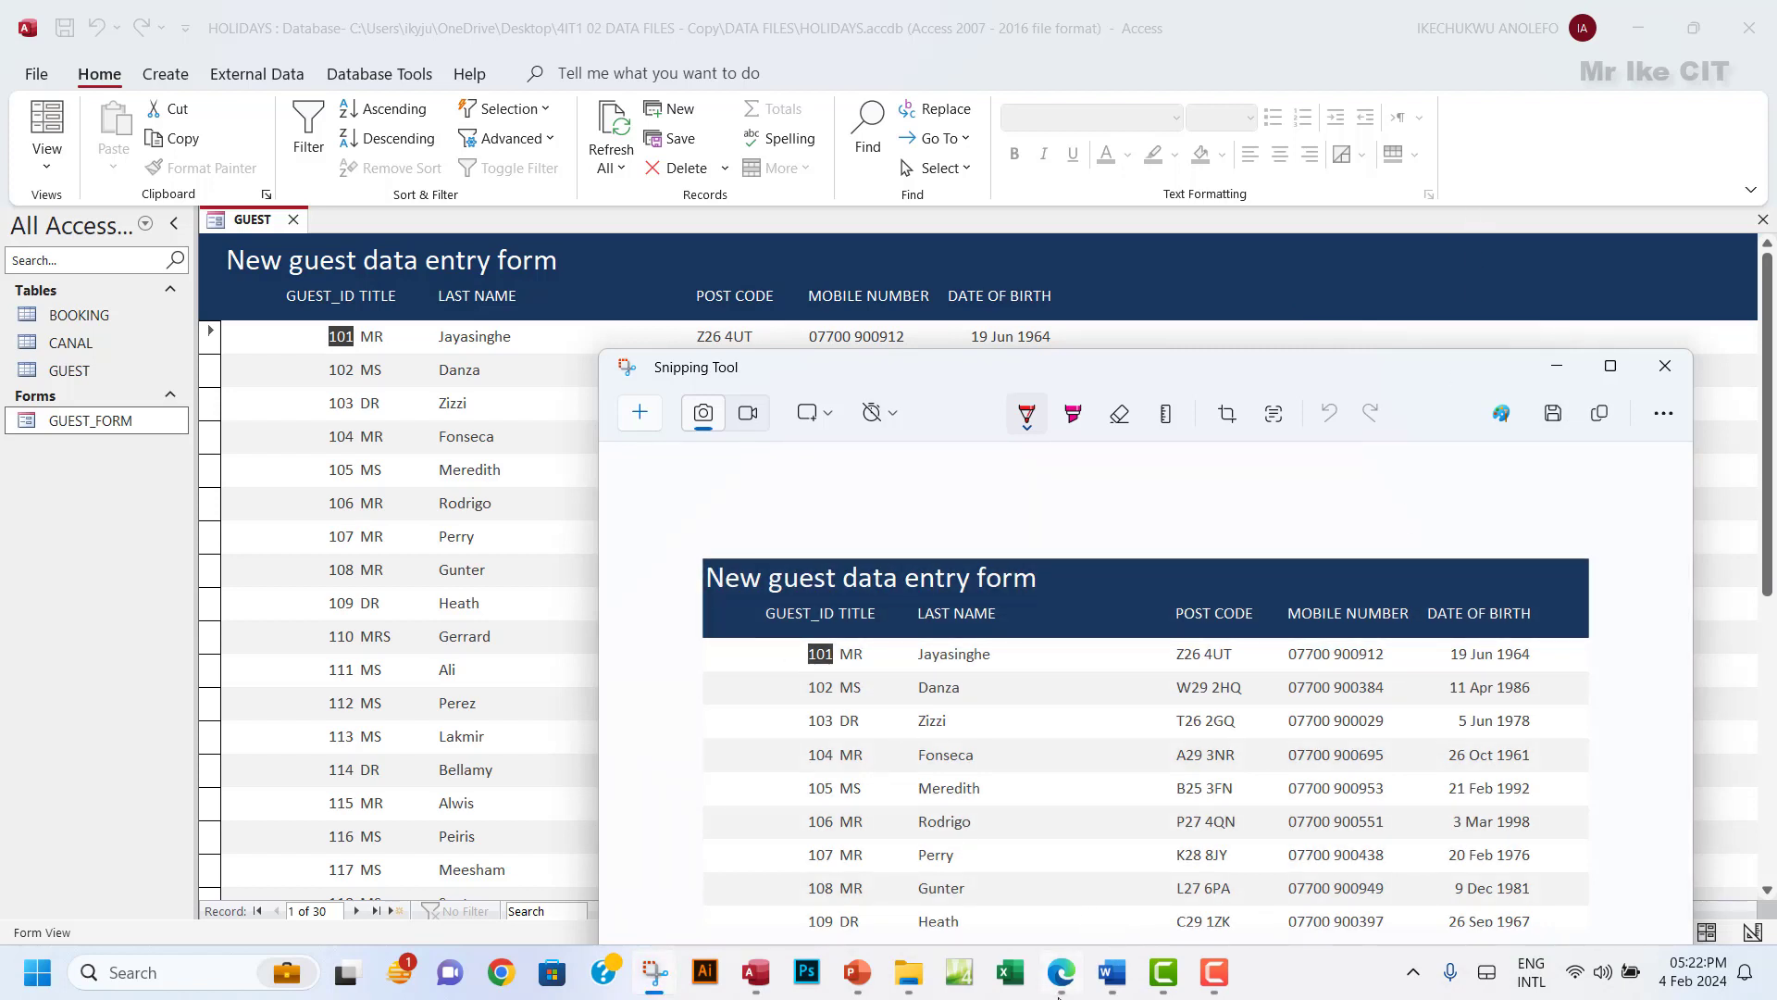
pyautogui.click(1113, 977)
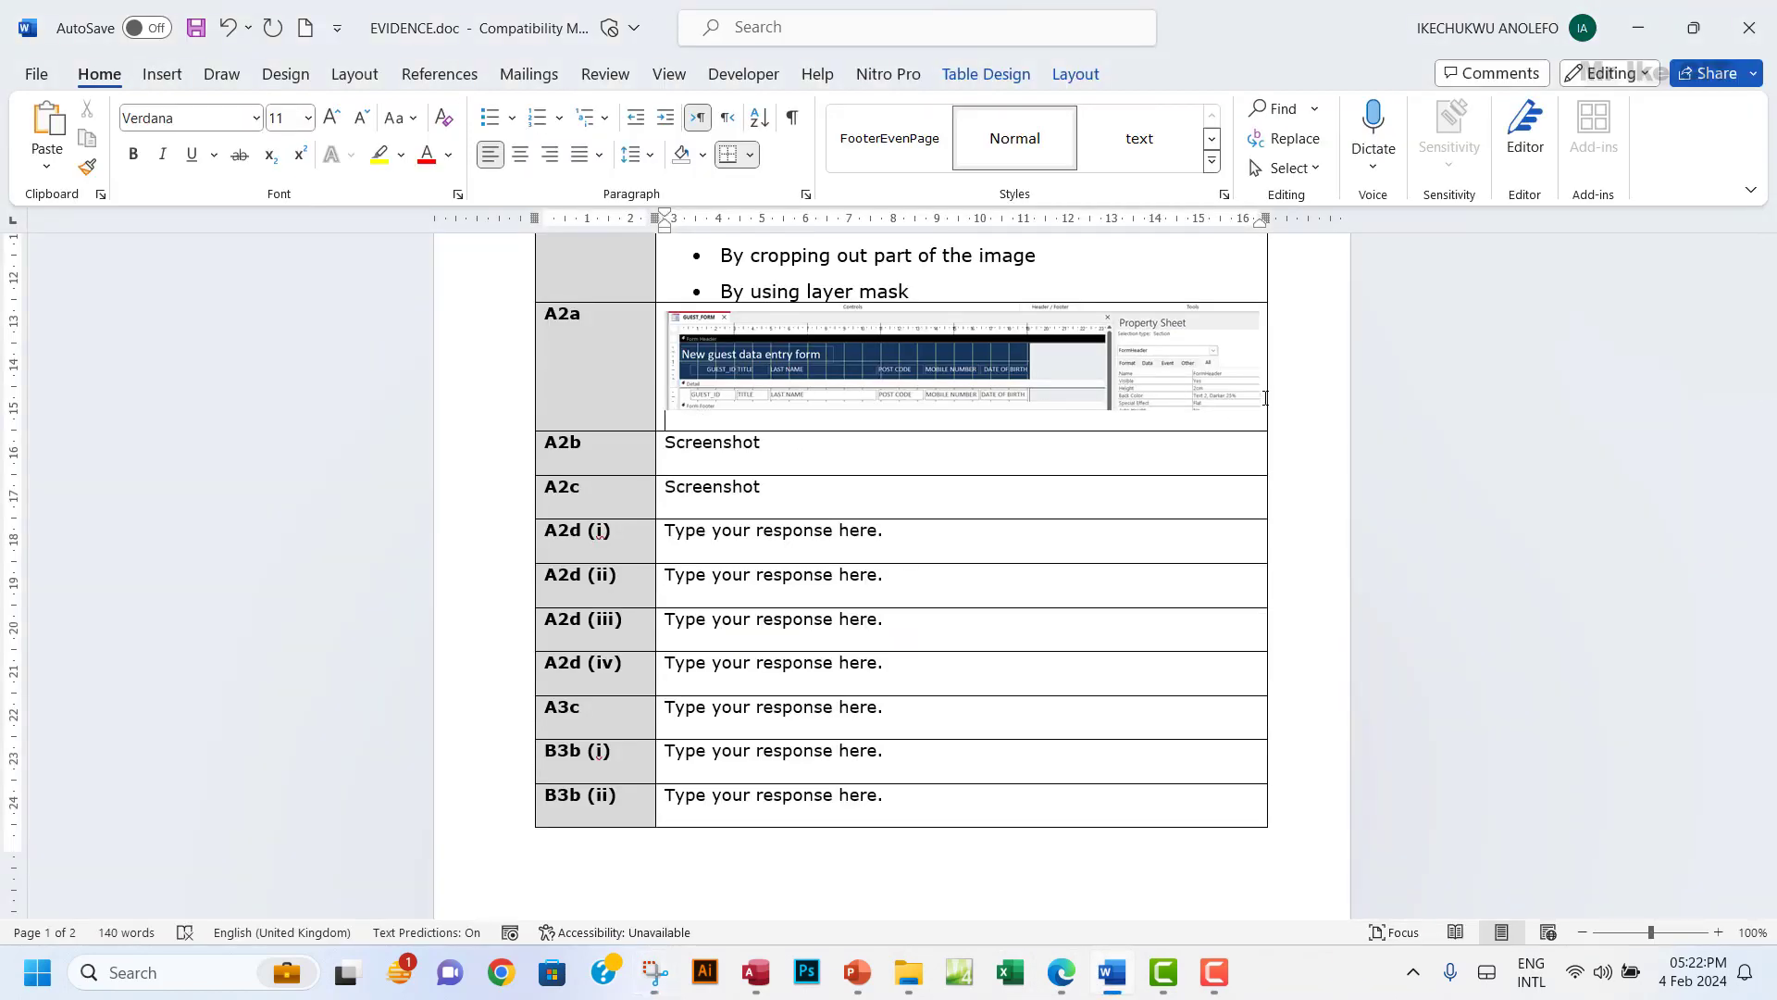
pyautogui.hotkey('ctrl', 'v')
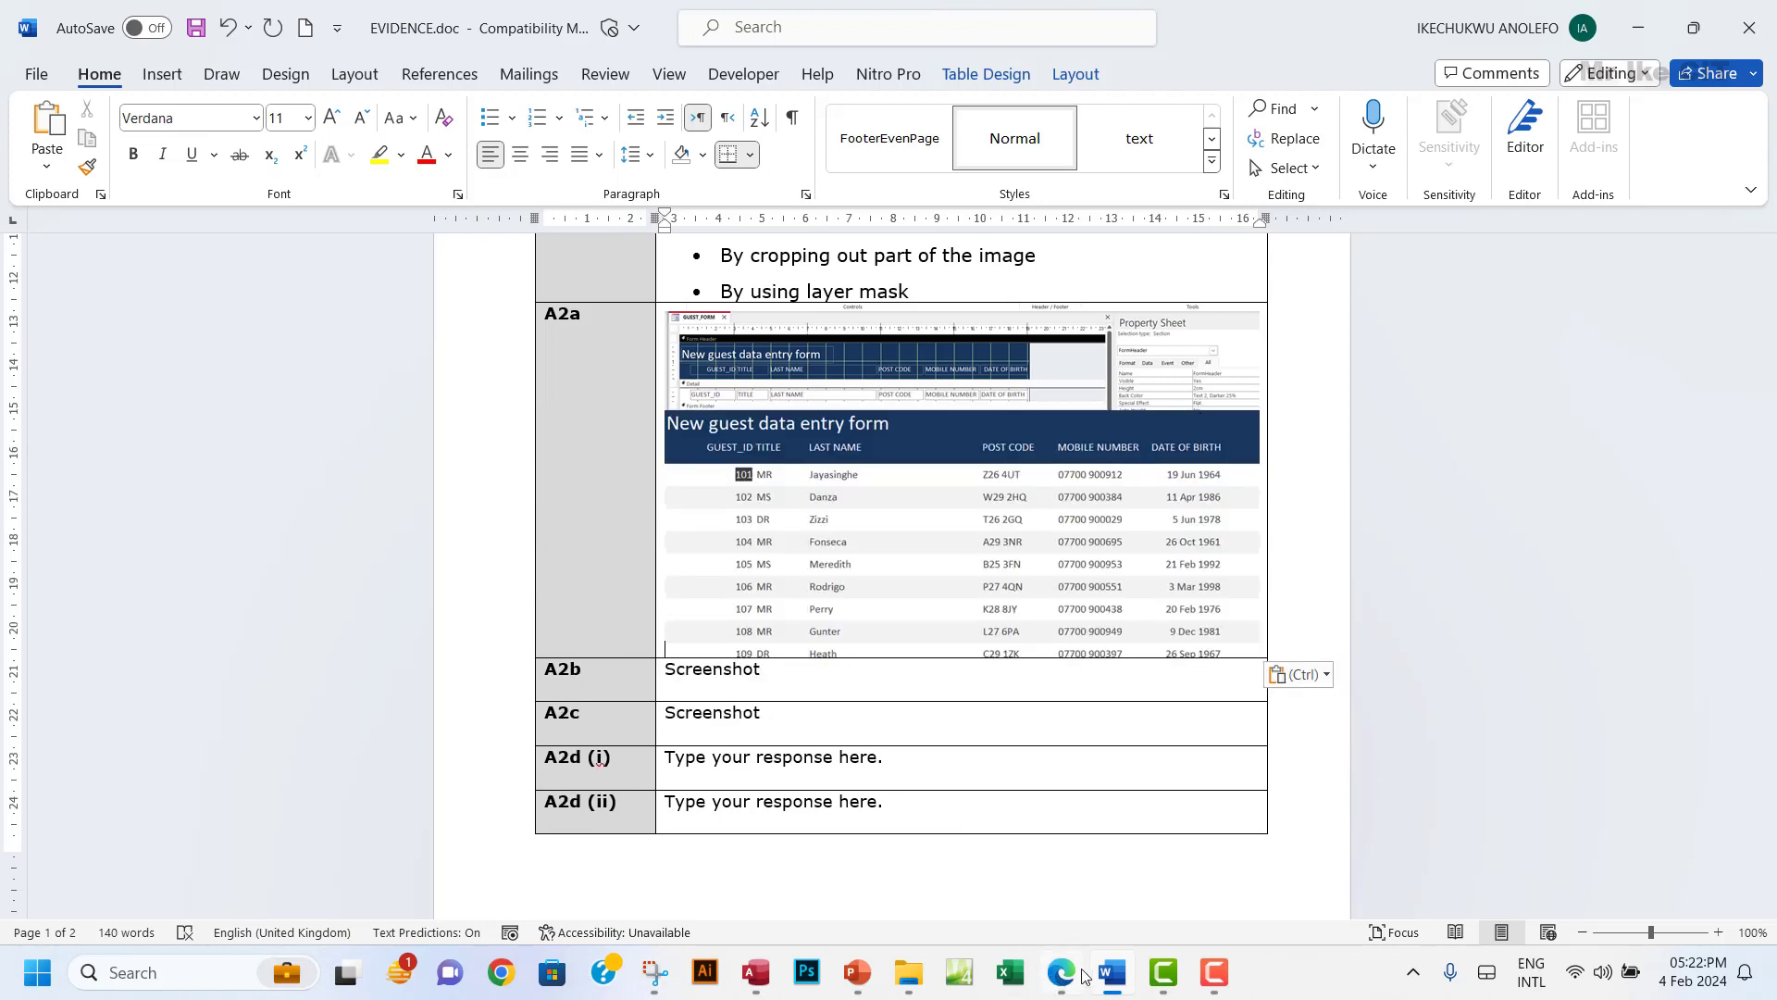
# Switch to the exam PDF in Edge and highlight the final PASTE instruction and "RESAVE EVIDENCE" of Task A2a in yellow.
pyautogui.click(991, 904)
pyautogui.scroll(-1, 678, 486)
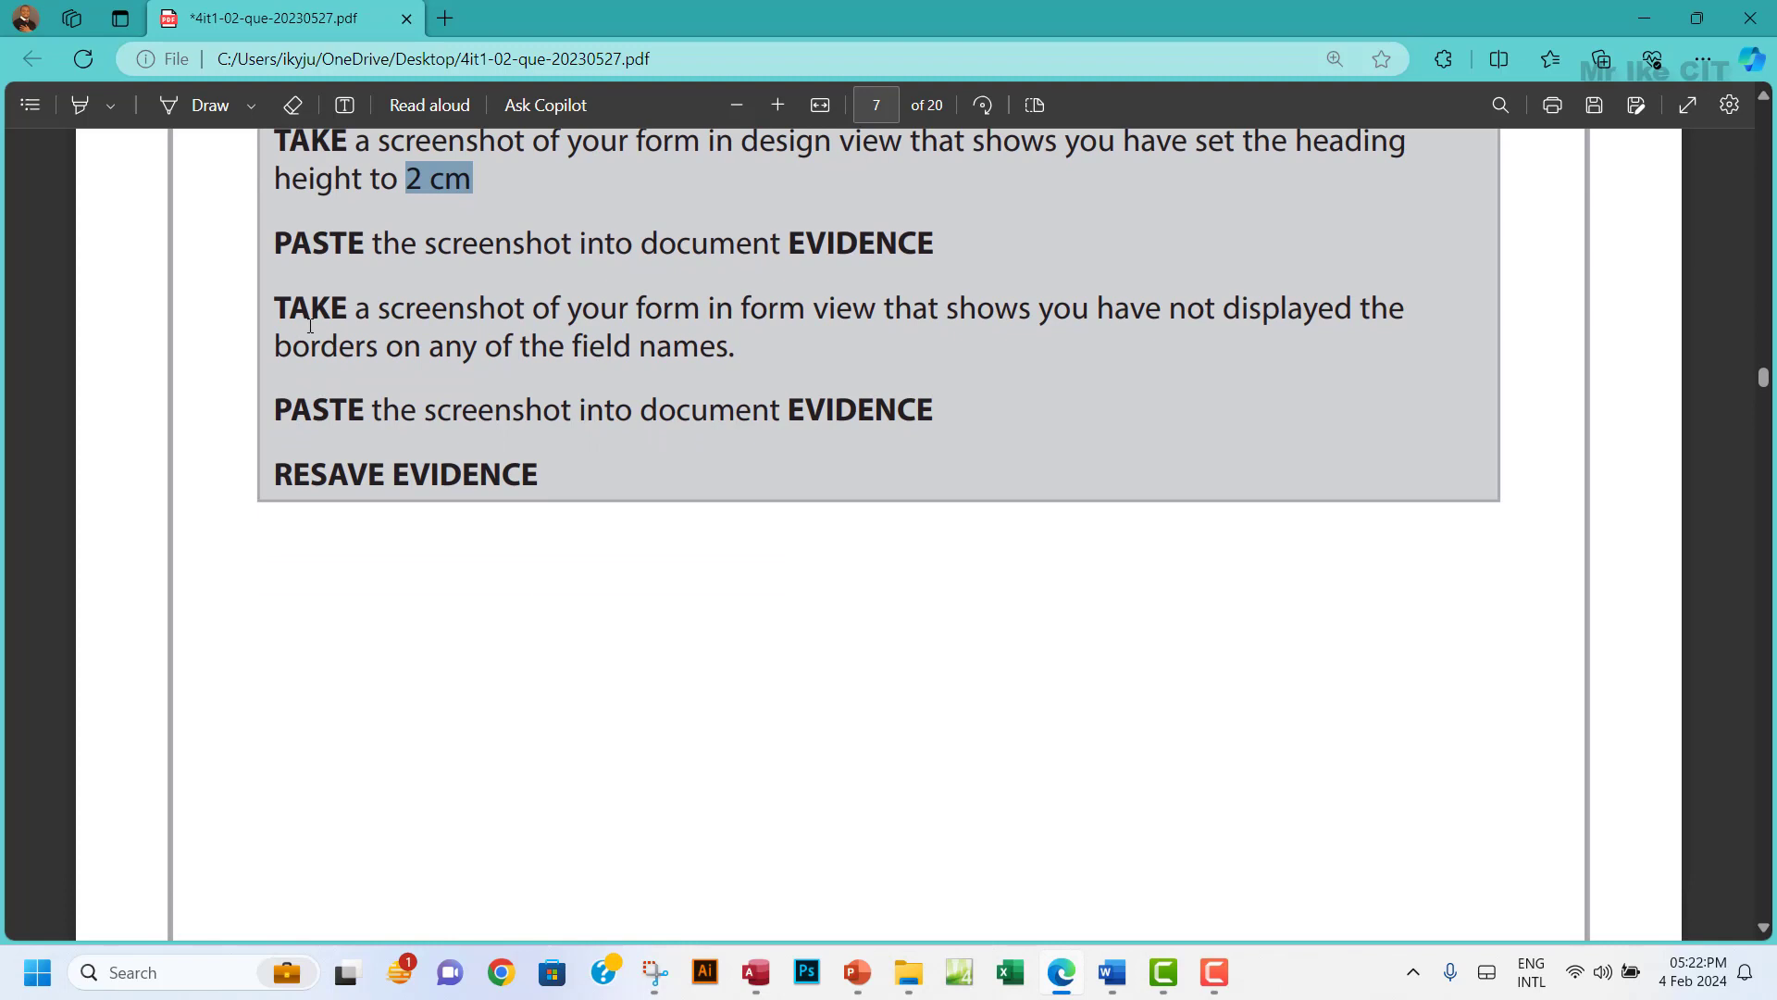
pyautogui.moveTo(275, 400); pyautogui.dragTo(545, 471)
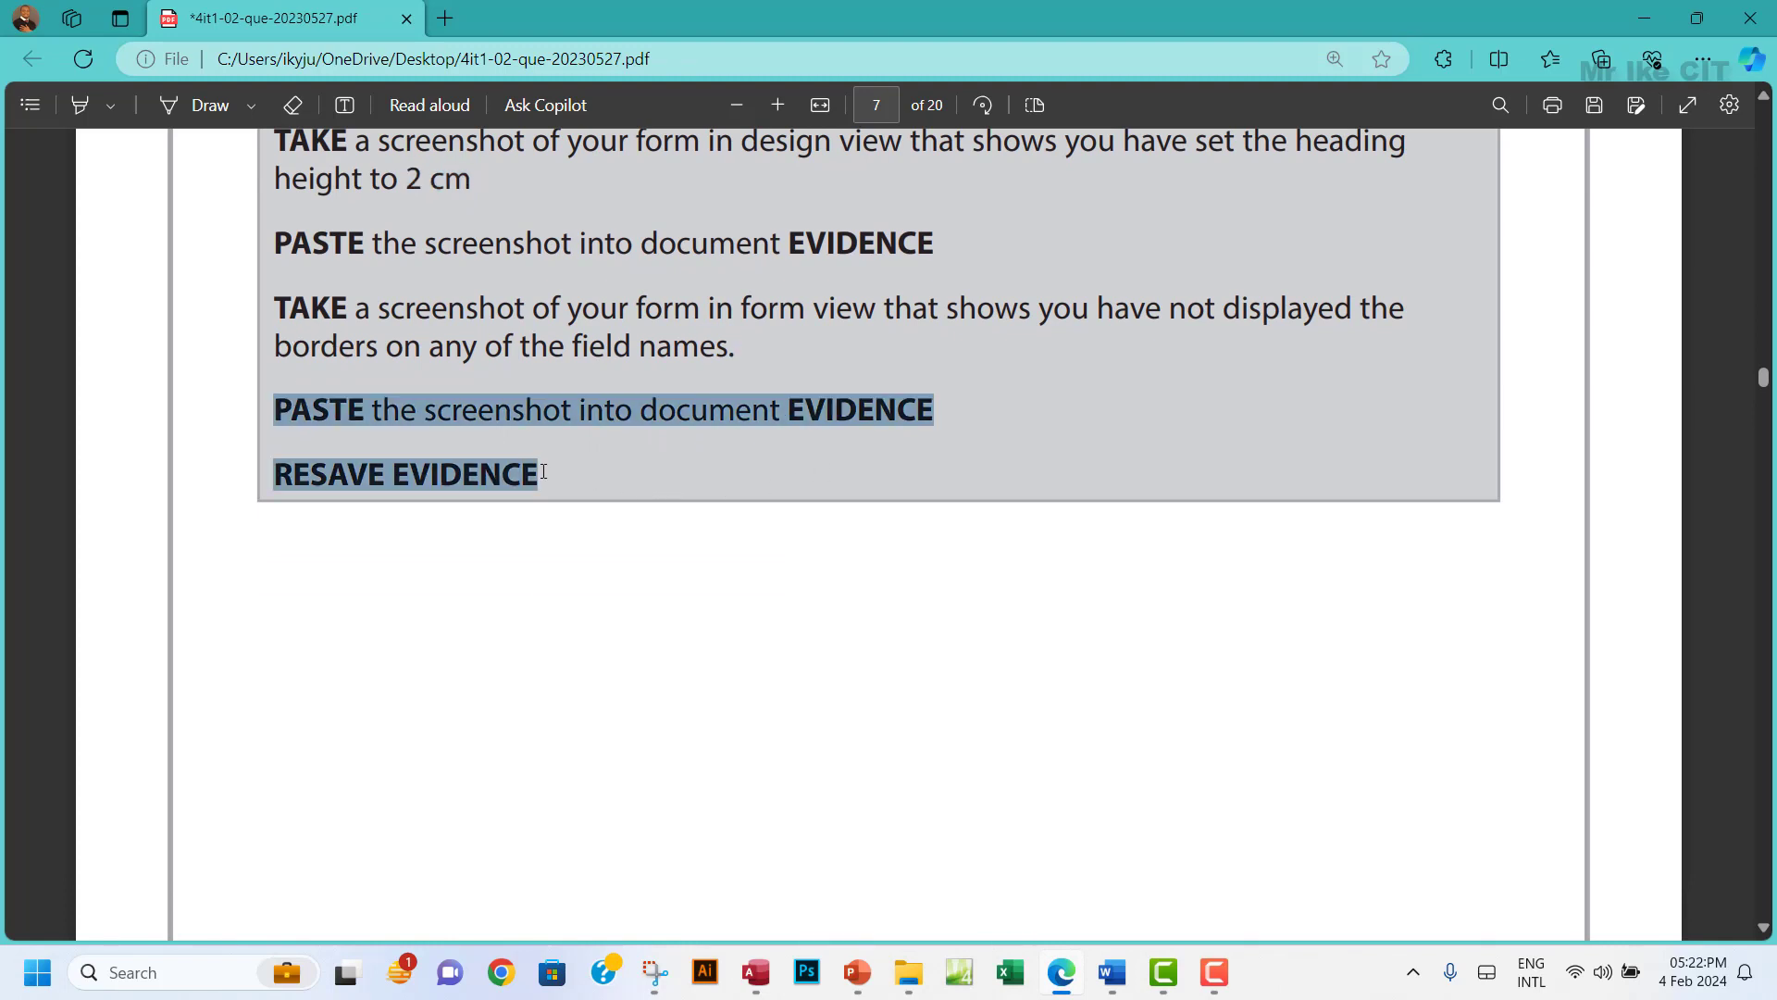
pyautogui.moveTo(639, 312)
pyautogui.click(807, 311)
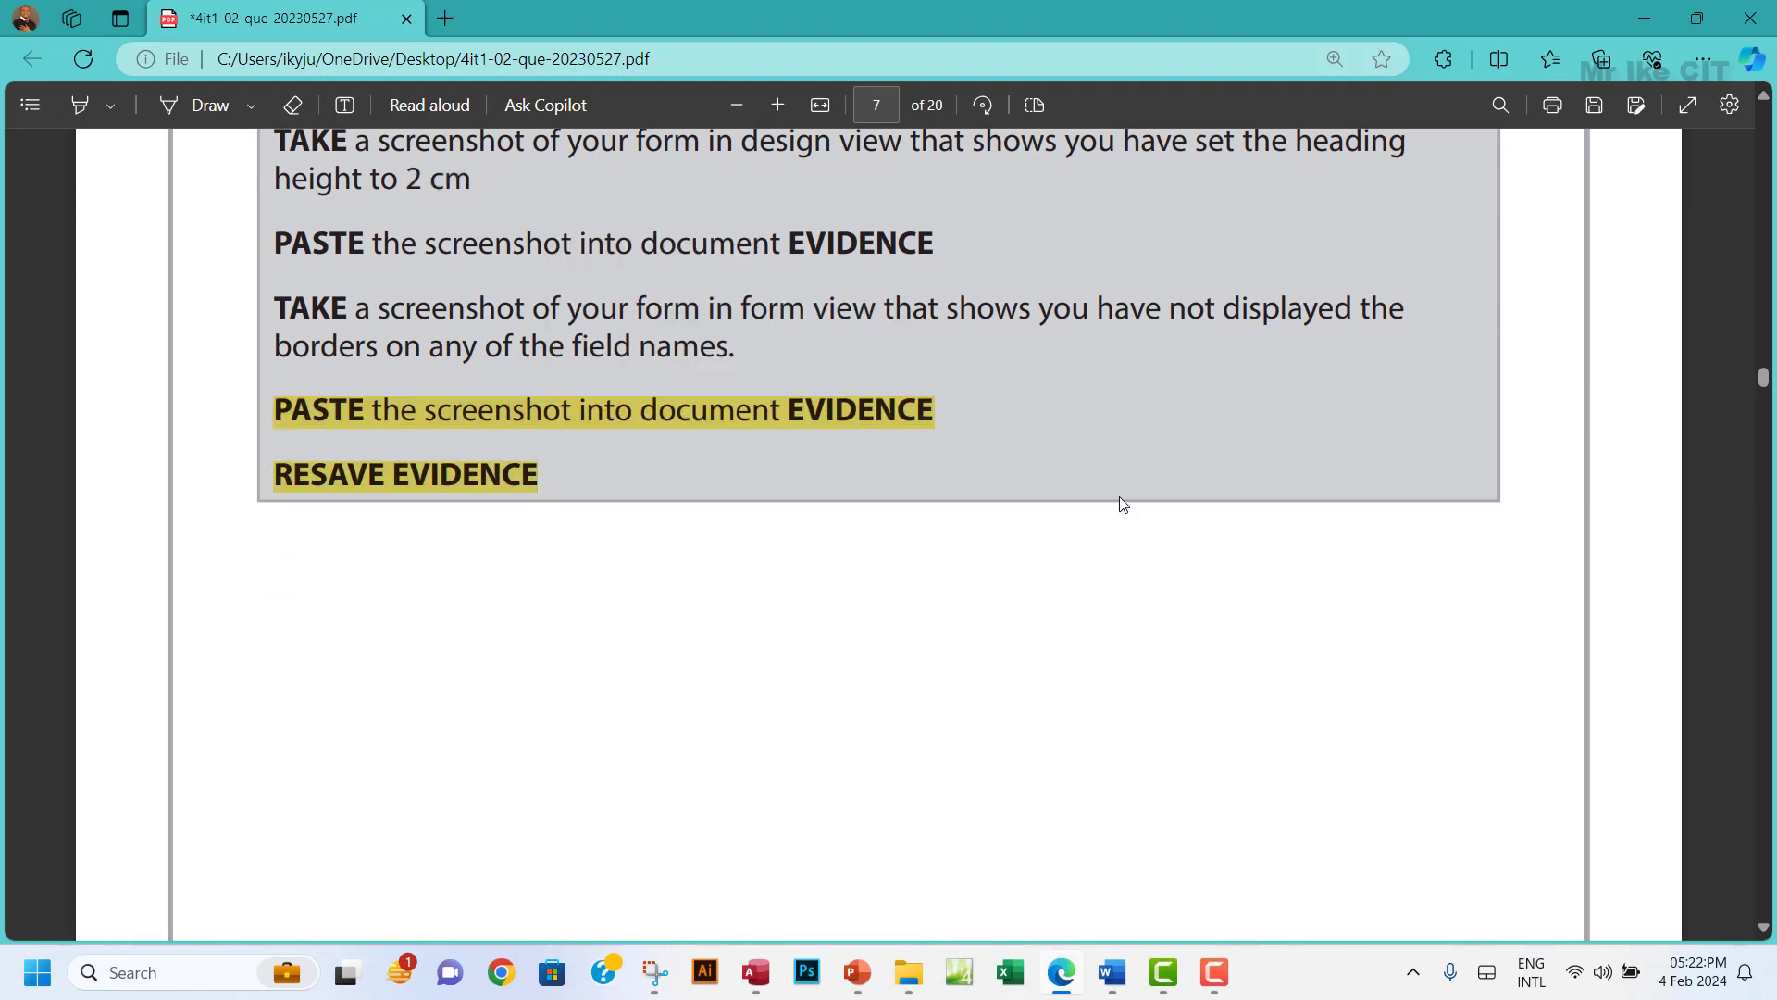
# Review Task A2b's query requirements: the three booking criteria, the source tables and the save and screenshot instructions.
pyautogui.scroll(-6, 1122, 504)
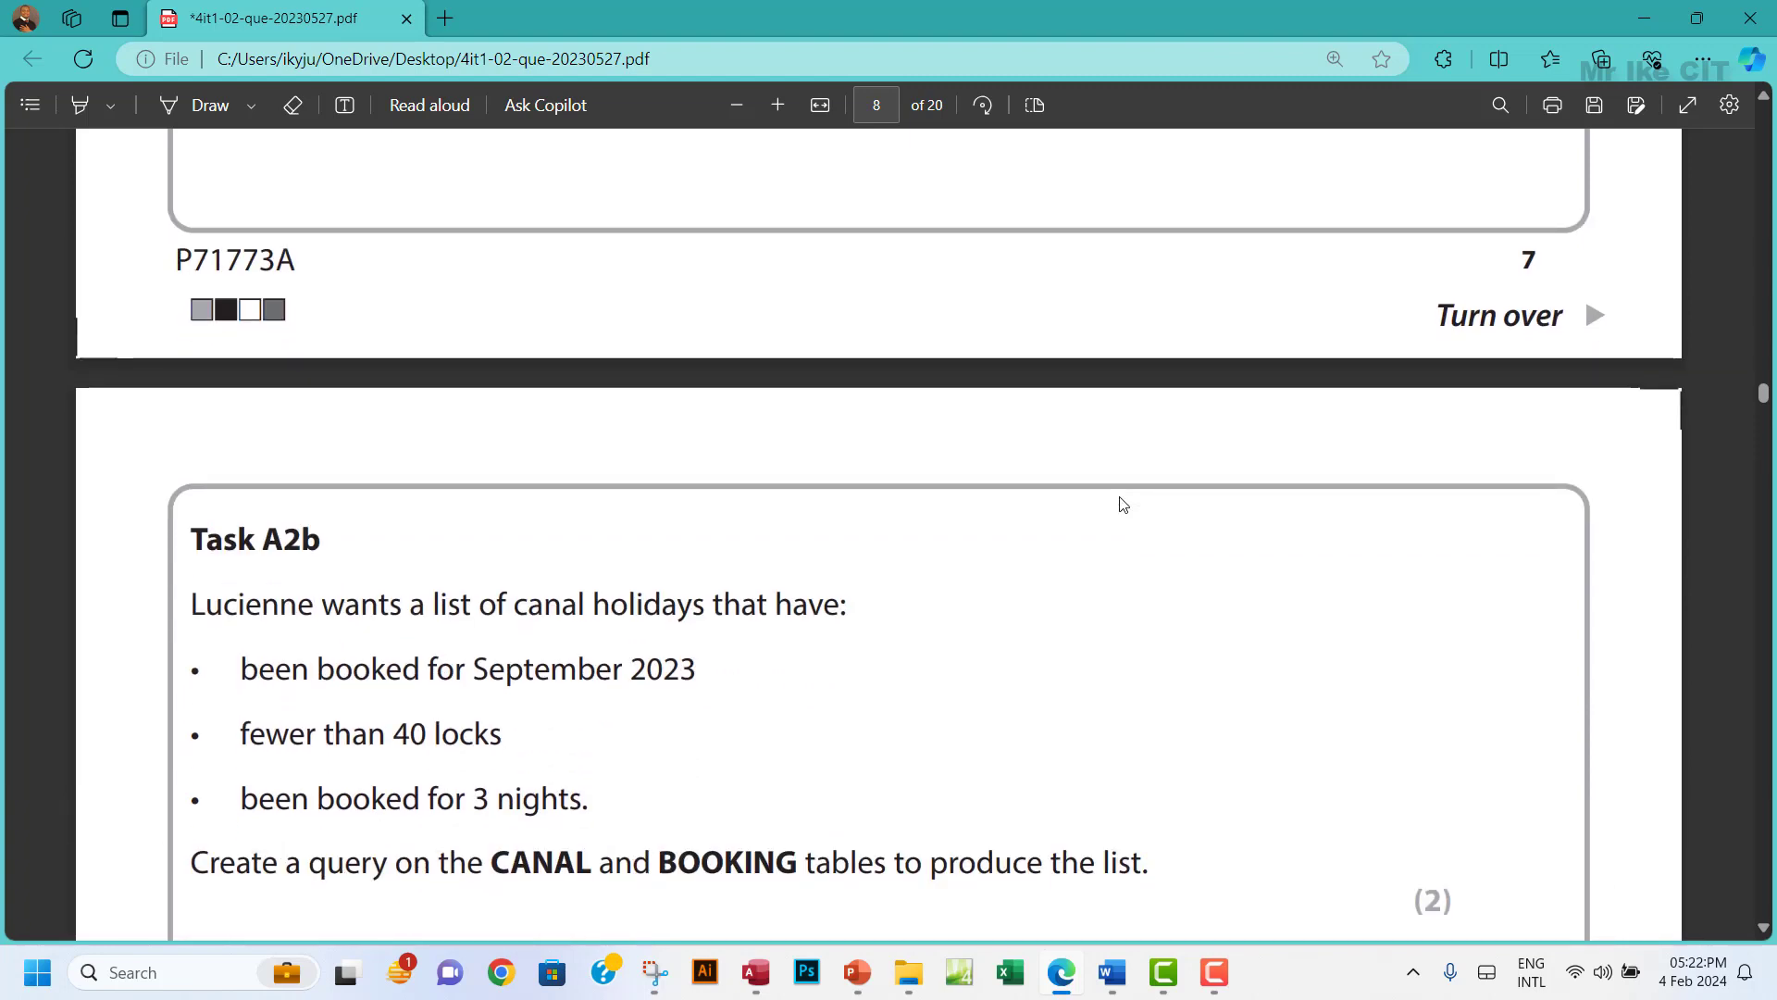
pyautogui.scroll(-1, 1123, 503)
pyautogui.scroll(-1, 1122, 503)
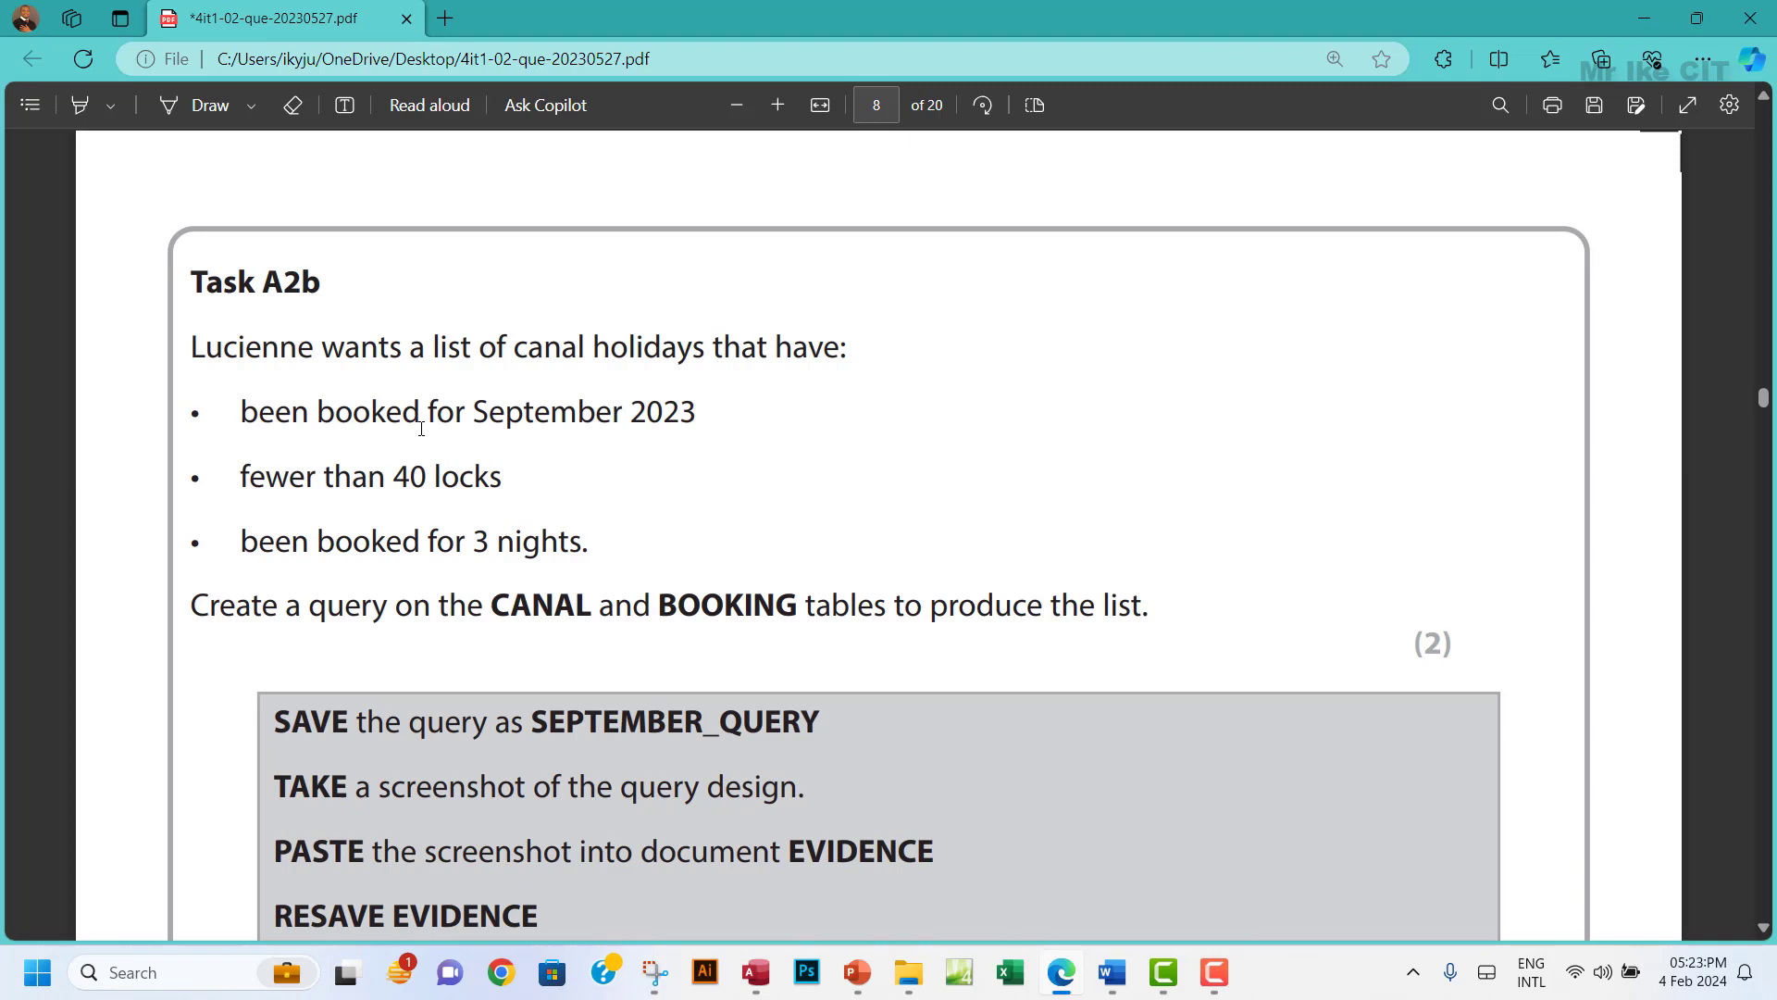
pyautogui.scroll(-2, 421, 429)
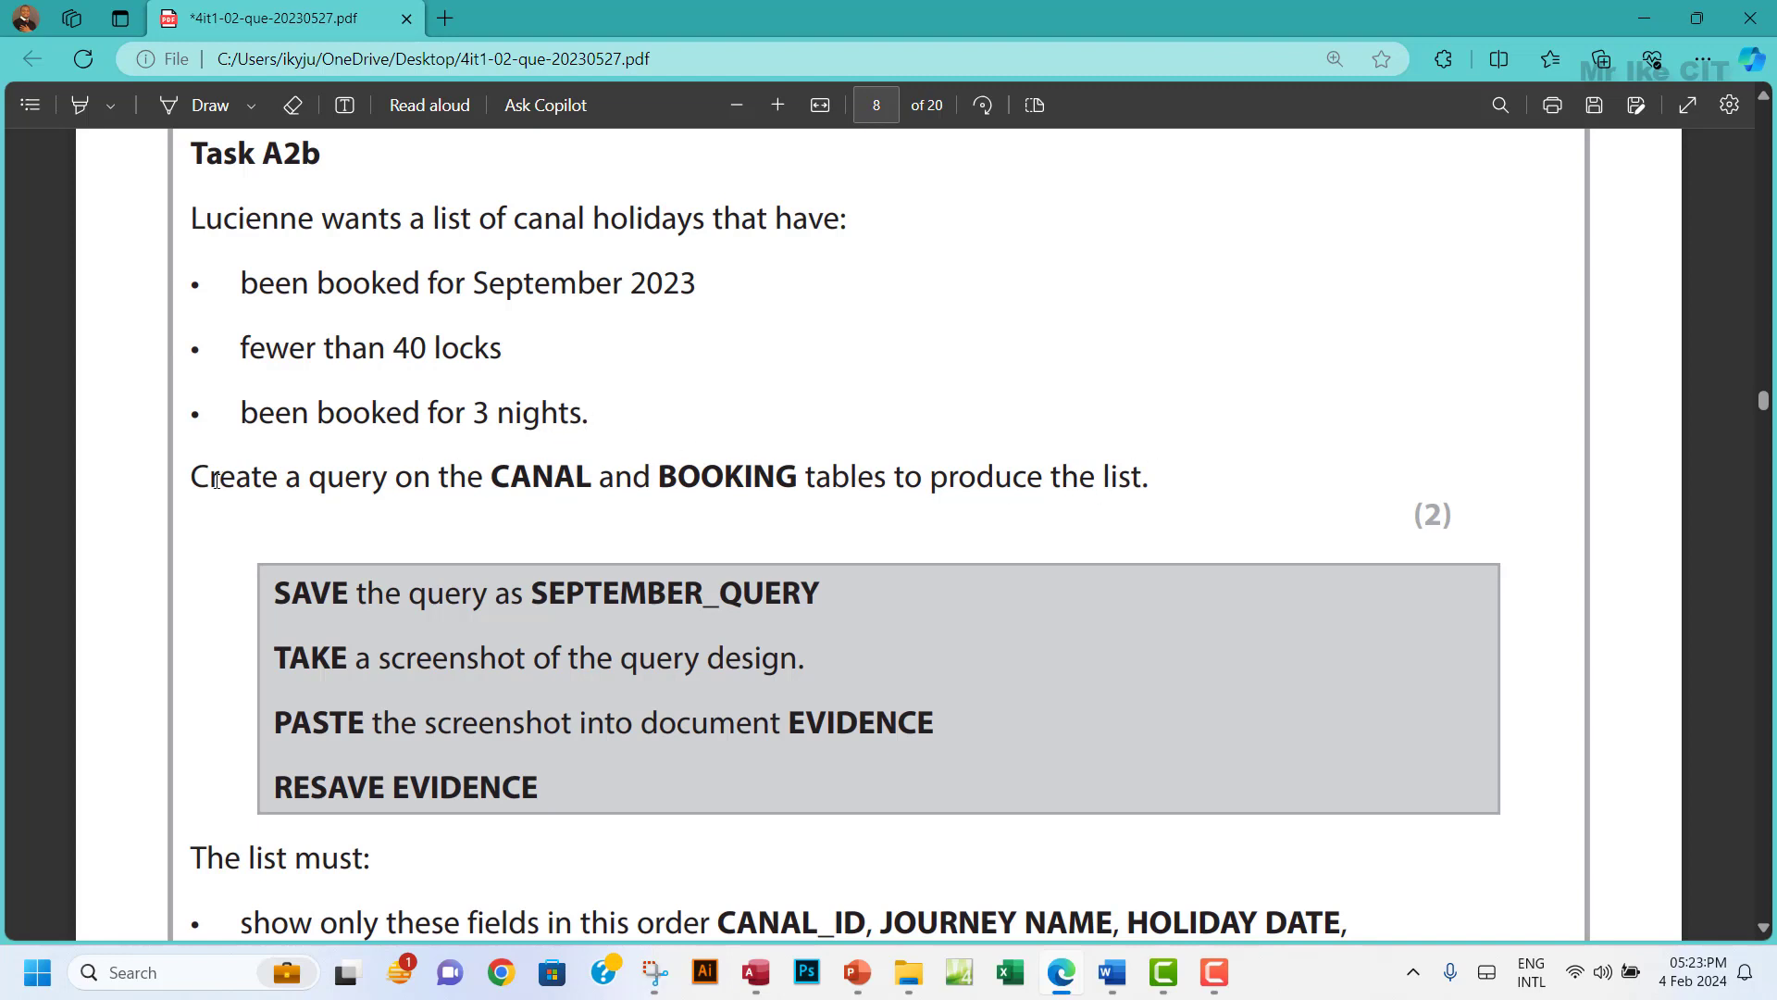
pyautogui.moveTo(190, 475); pyautogui.dragTo(1152, 481)
pyautogui.click(306, 317)
pyautogui.moveTo(307, 317); pyautogui.dragTo(592, 418)
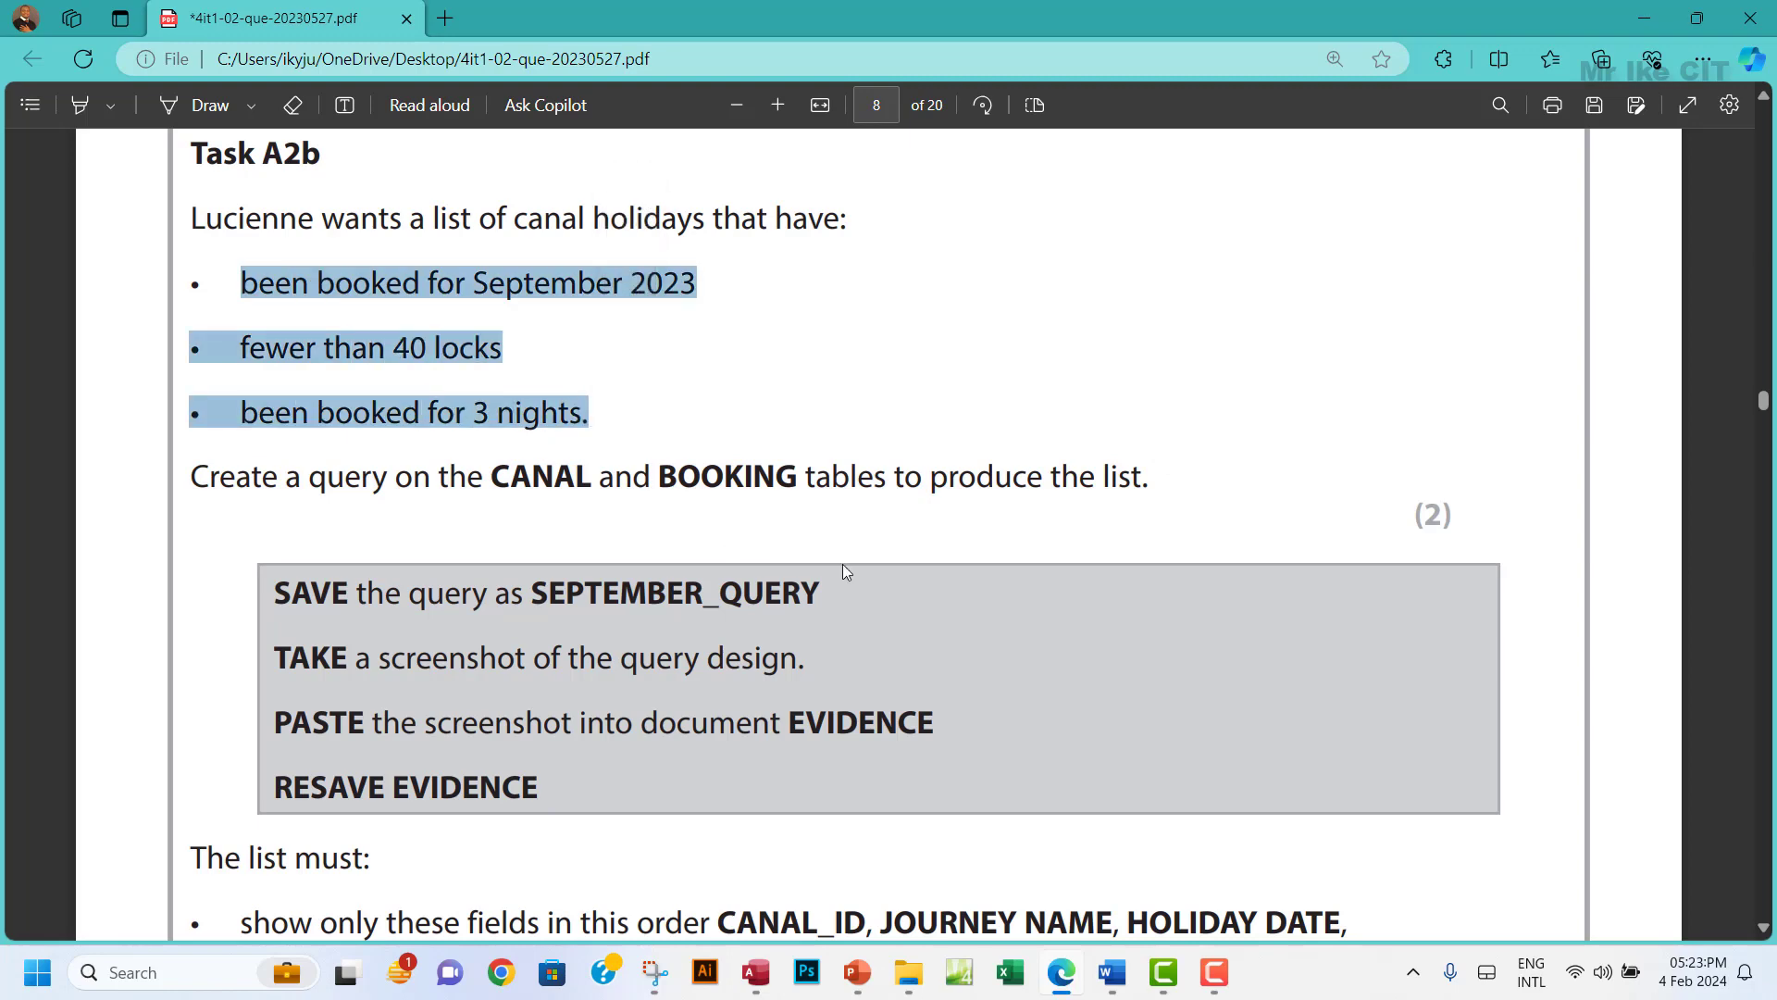
# Switch to Access, close the guest form, and start a new query in Design View with the Property Sheet hidden.
pyautogui.click(759, 974)
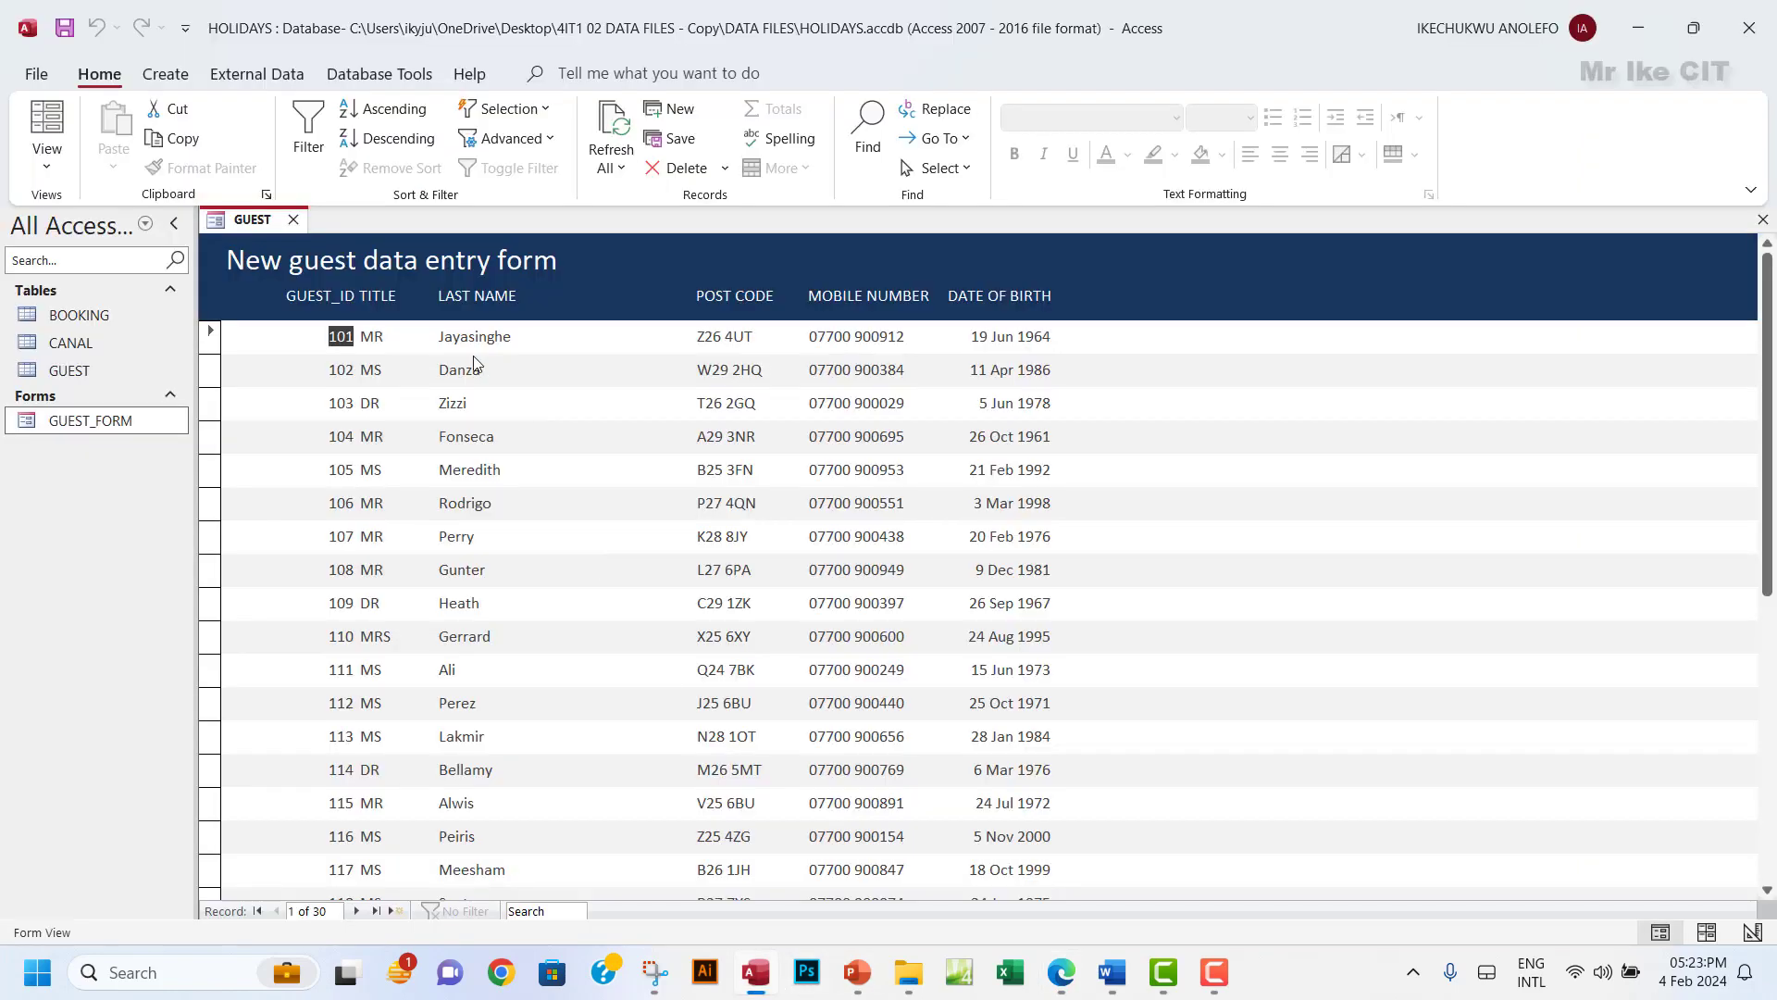
pyautogui.click(1763, 220)
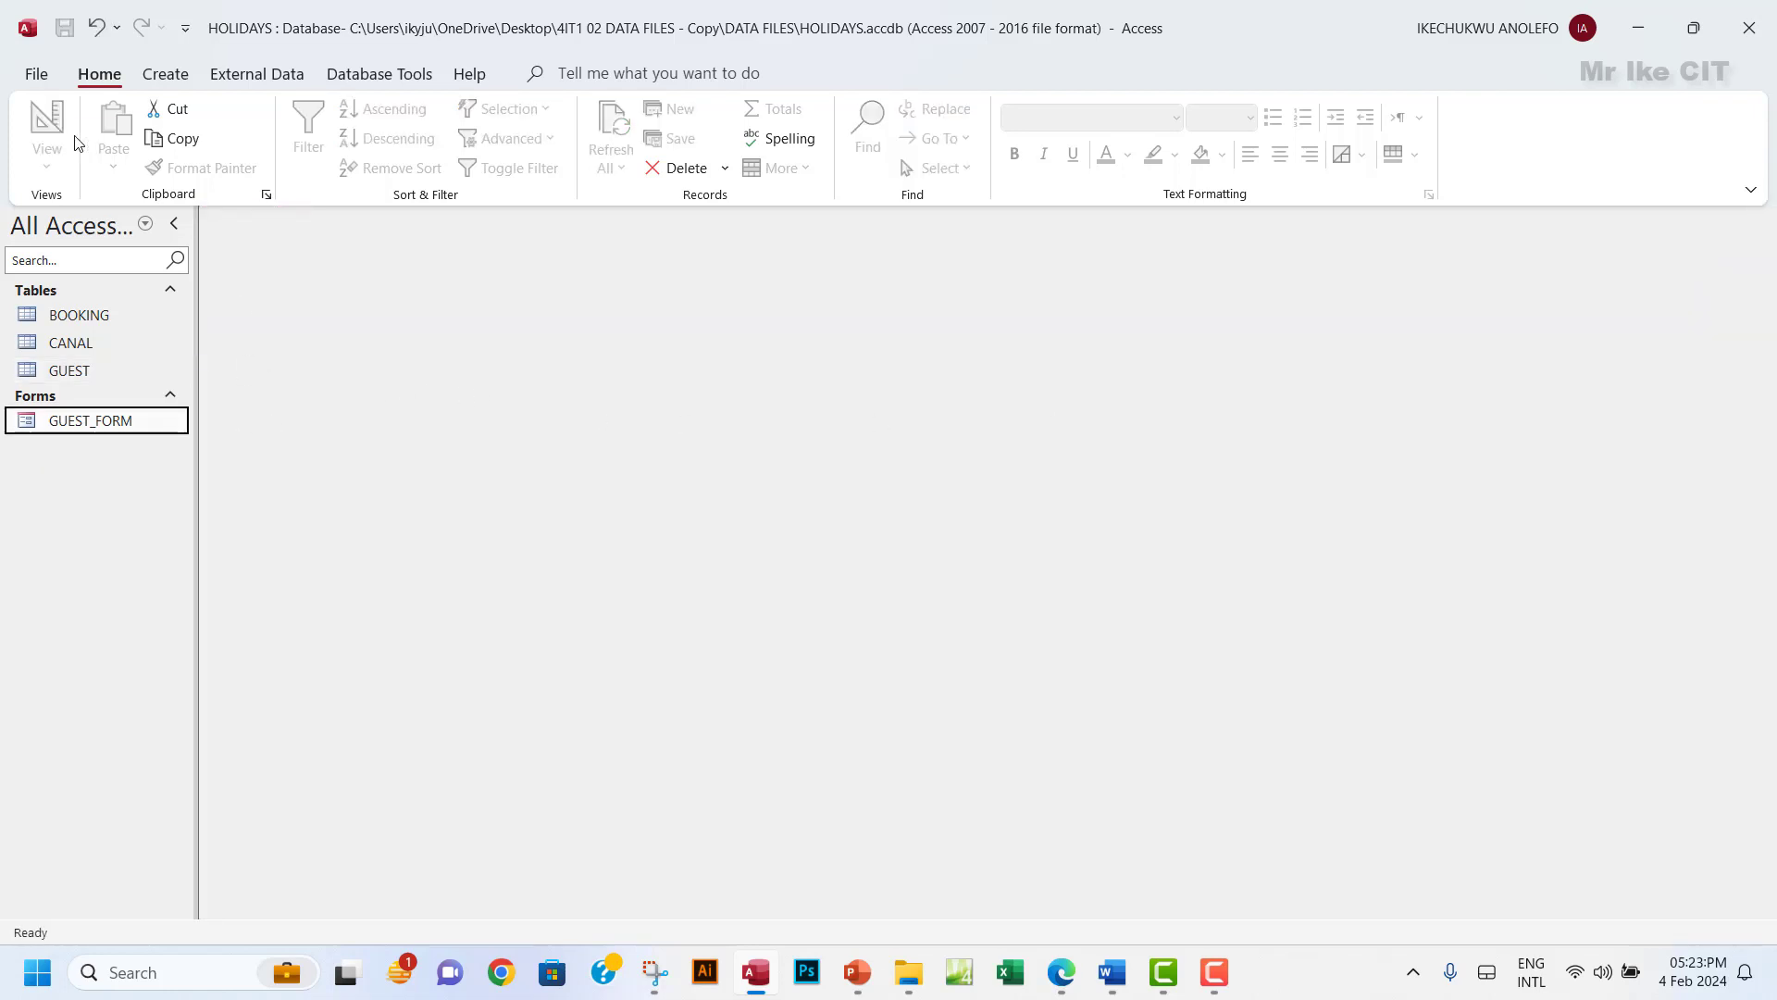
pyautogui.click(184, 71)
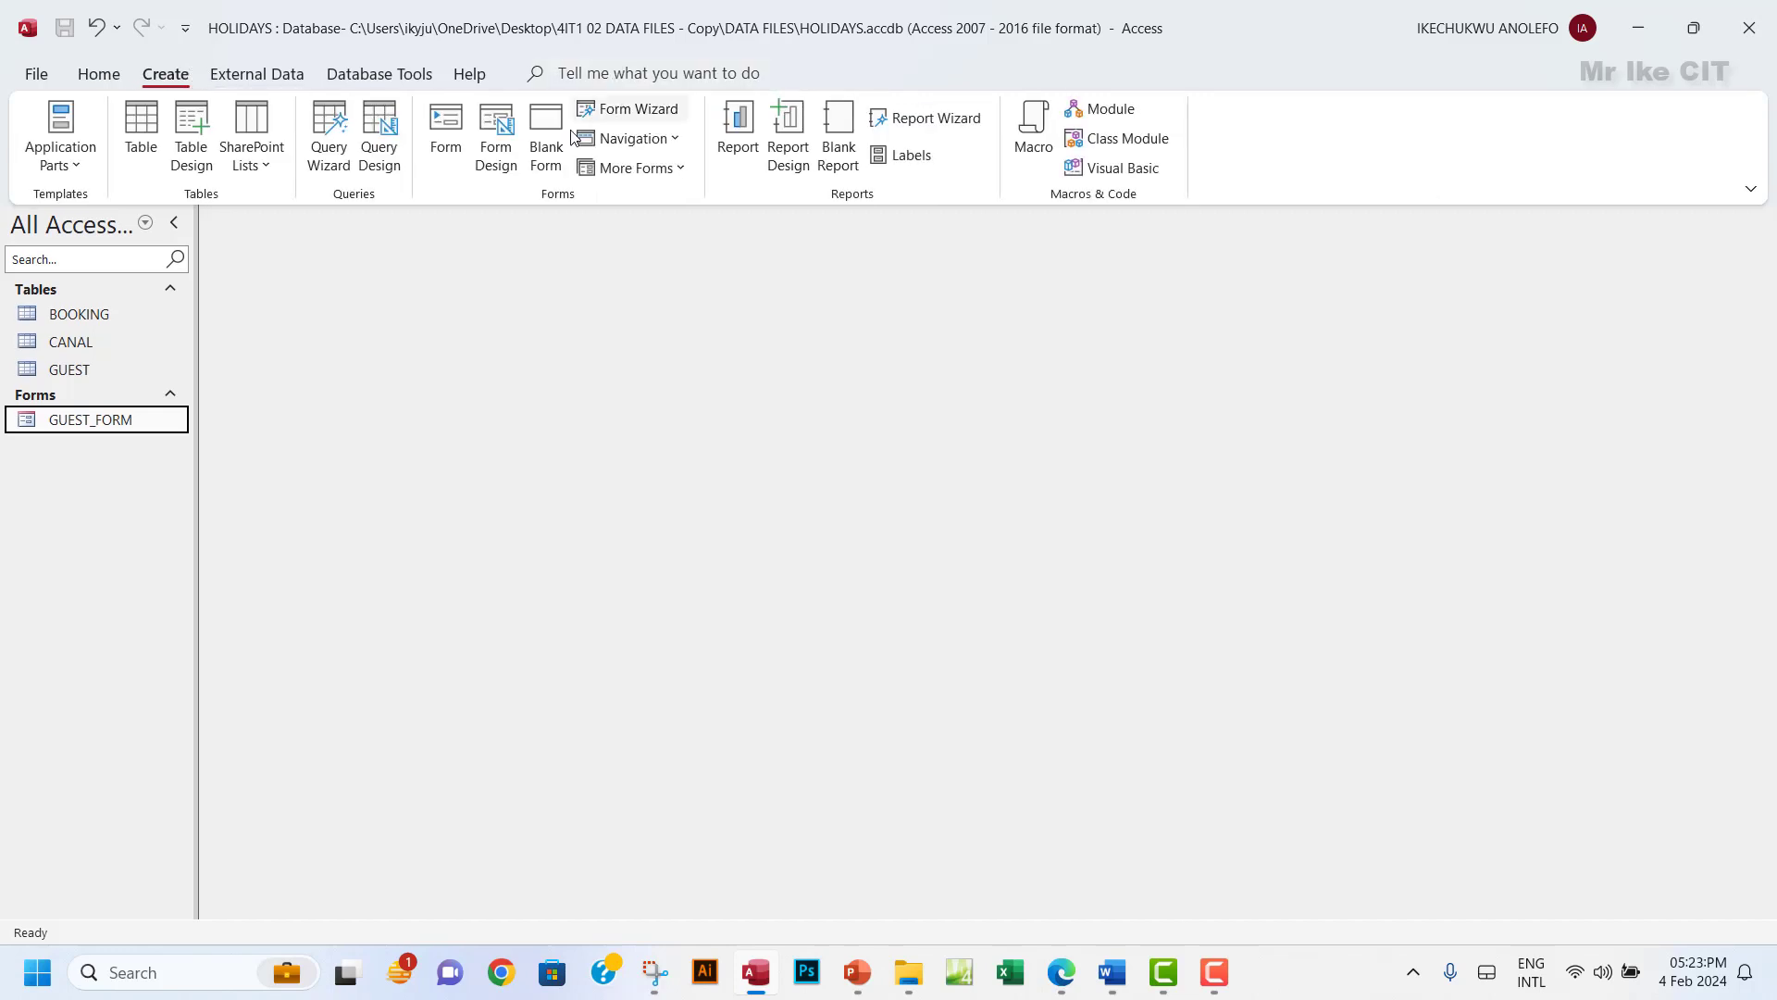
pyautogui.click(380, 152)
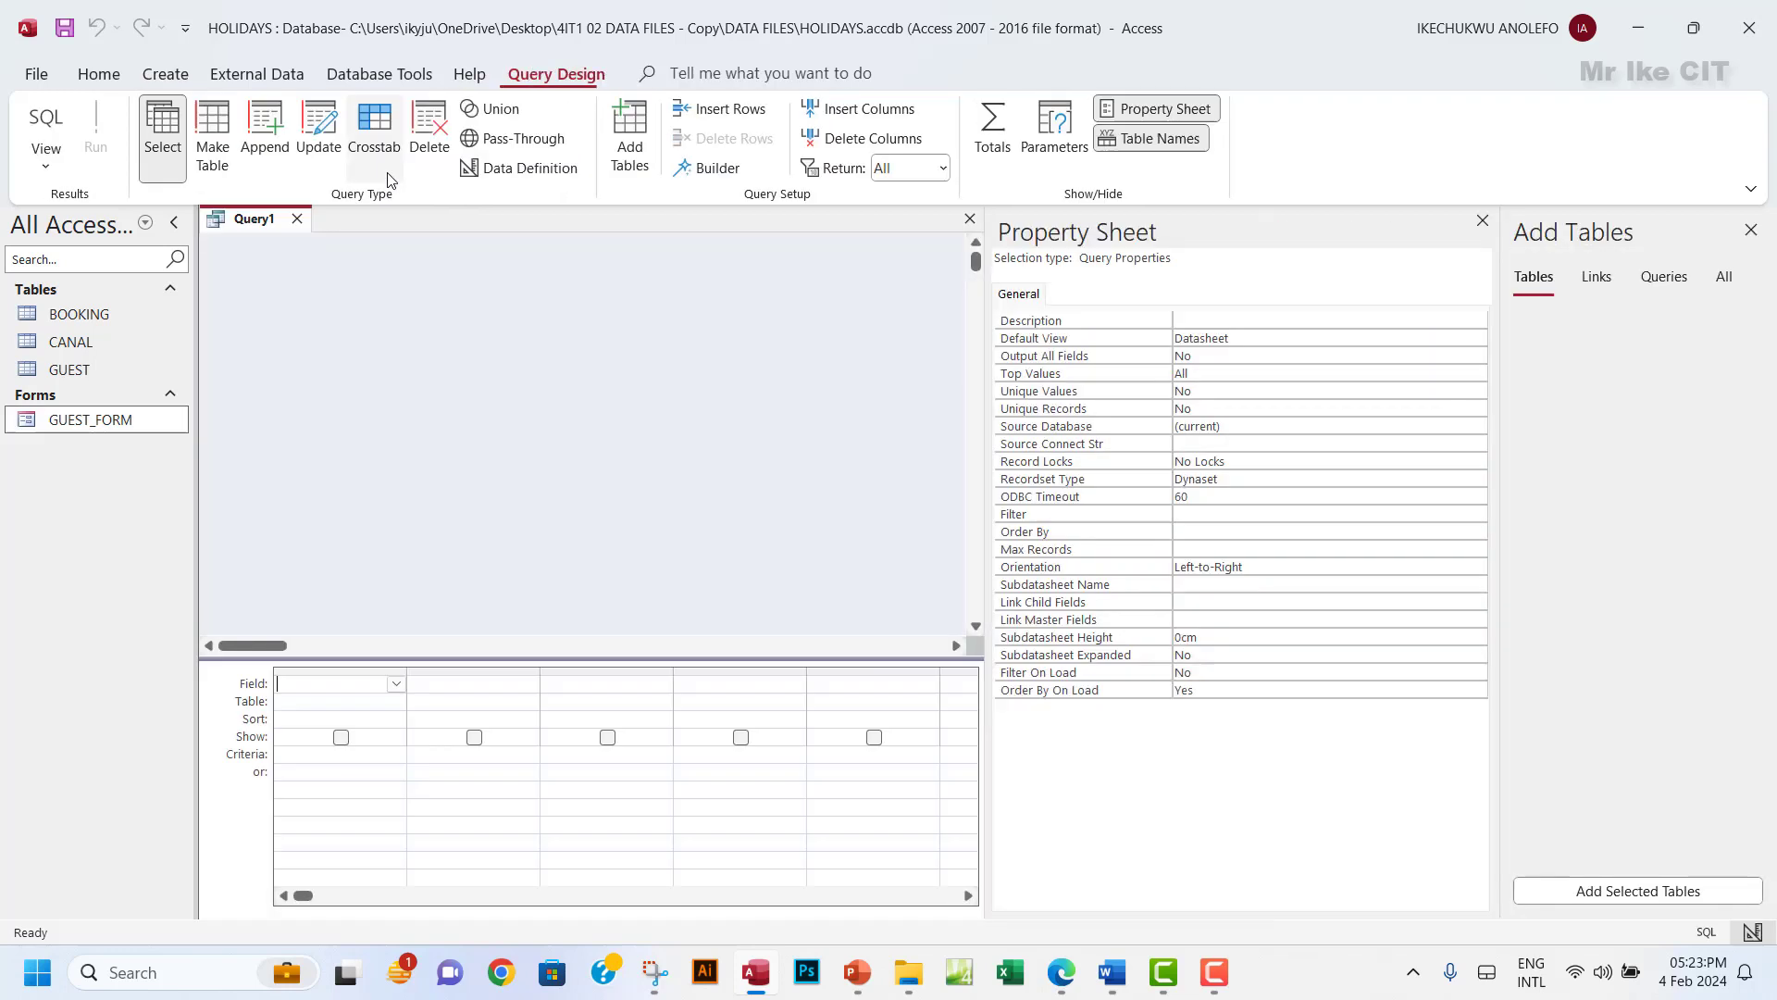
pyautogui.click(1482, 221)
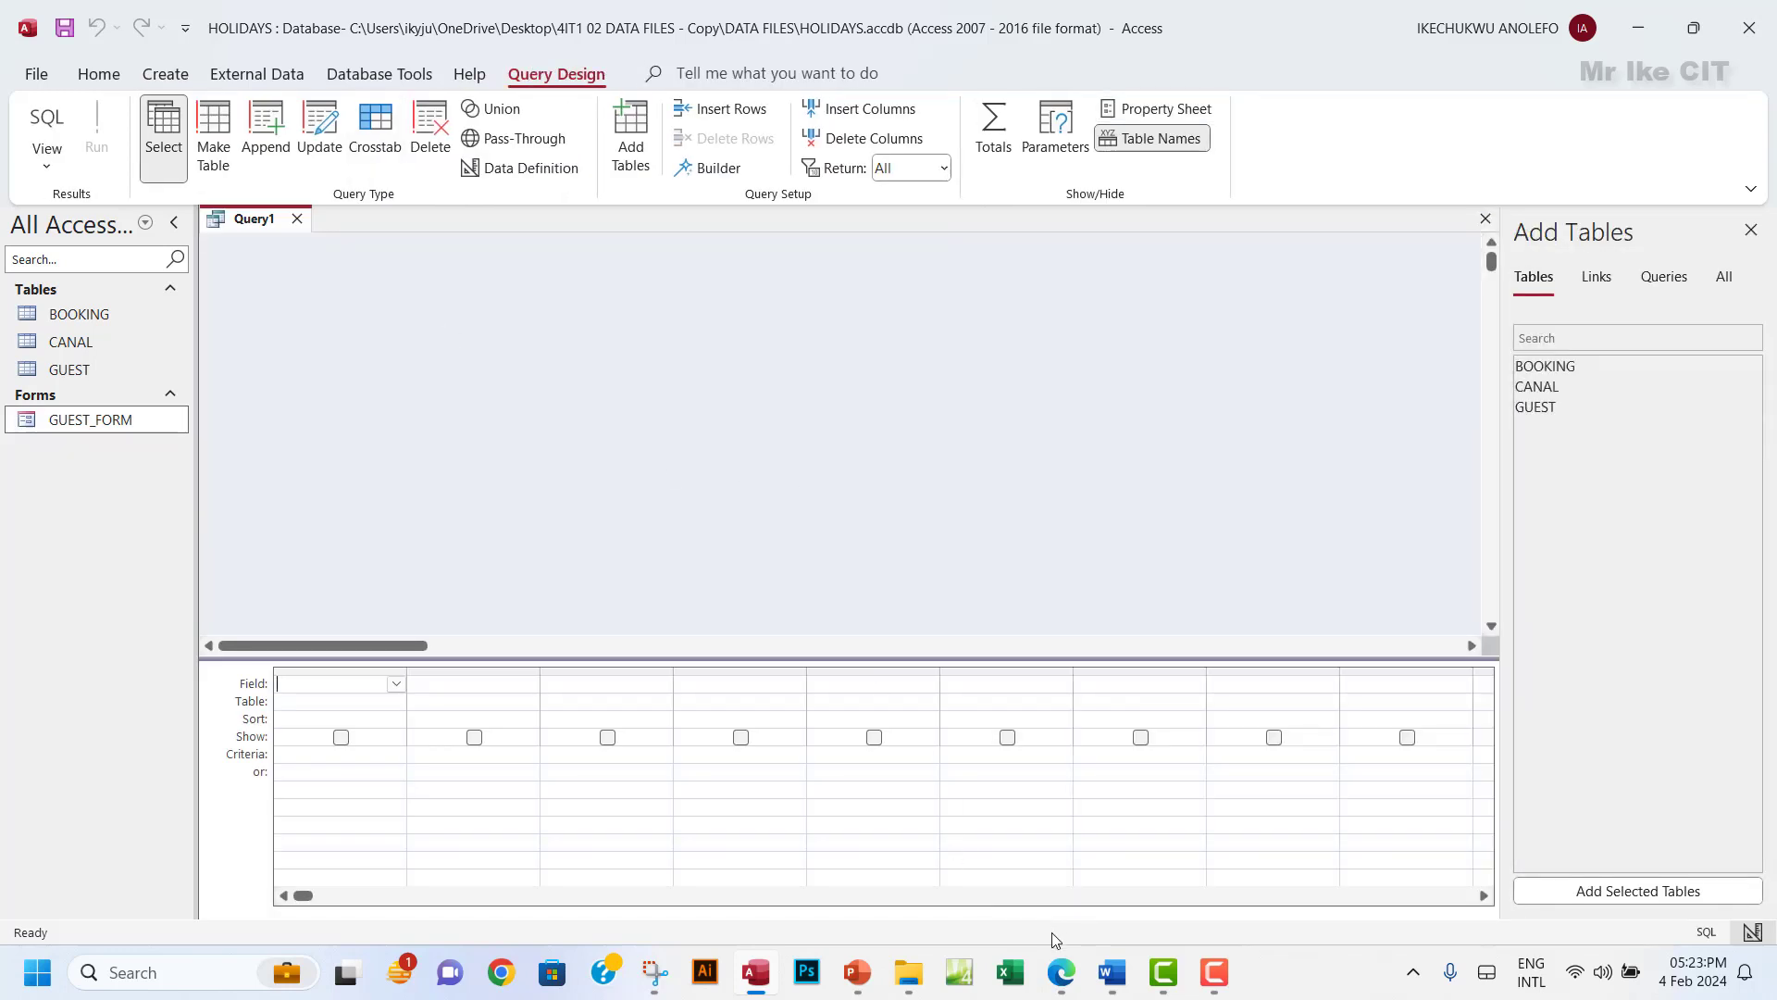
# Check the required tables in the exam PDF, add CANAL and BOOKING to the query, and move BOOKING farther from CANAL.
pyautogui.click(1063, 976)
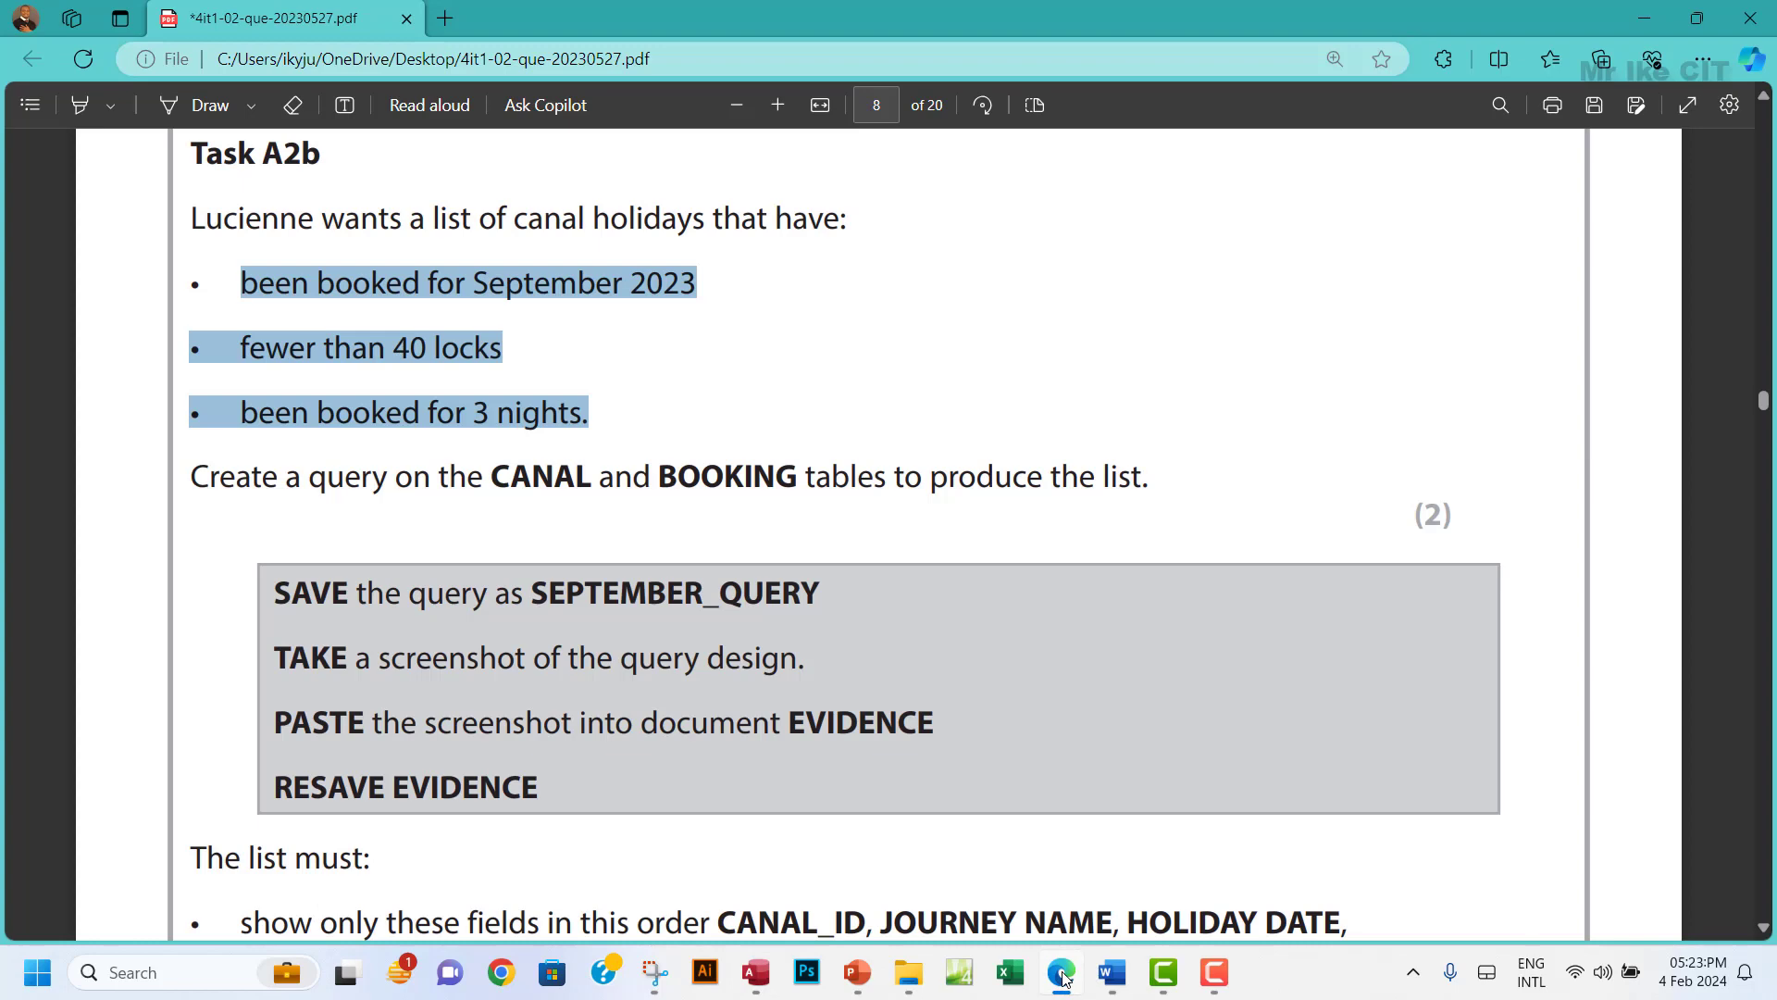
pyautogui.click(1062, 975)
pyautogui.click(1536, 388)
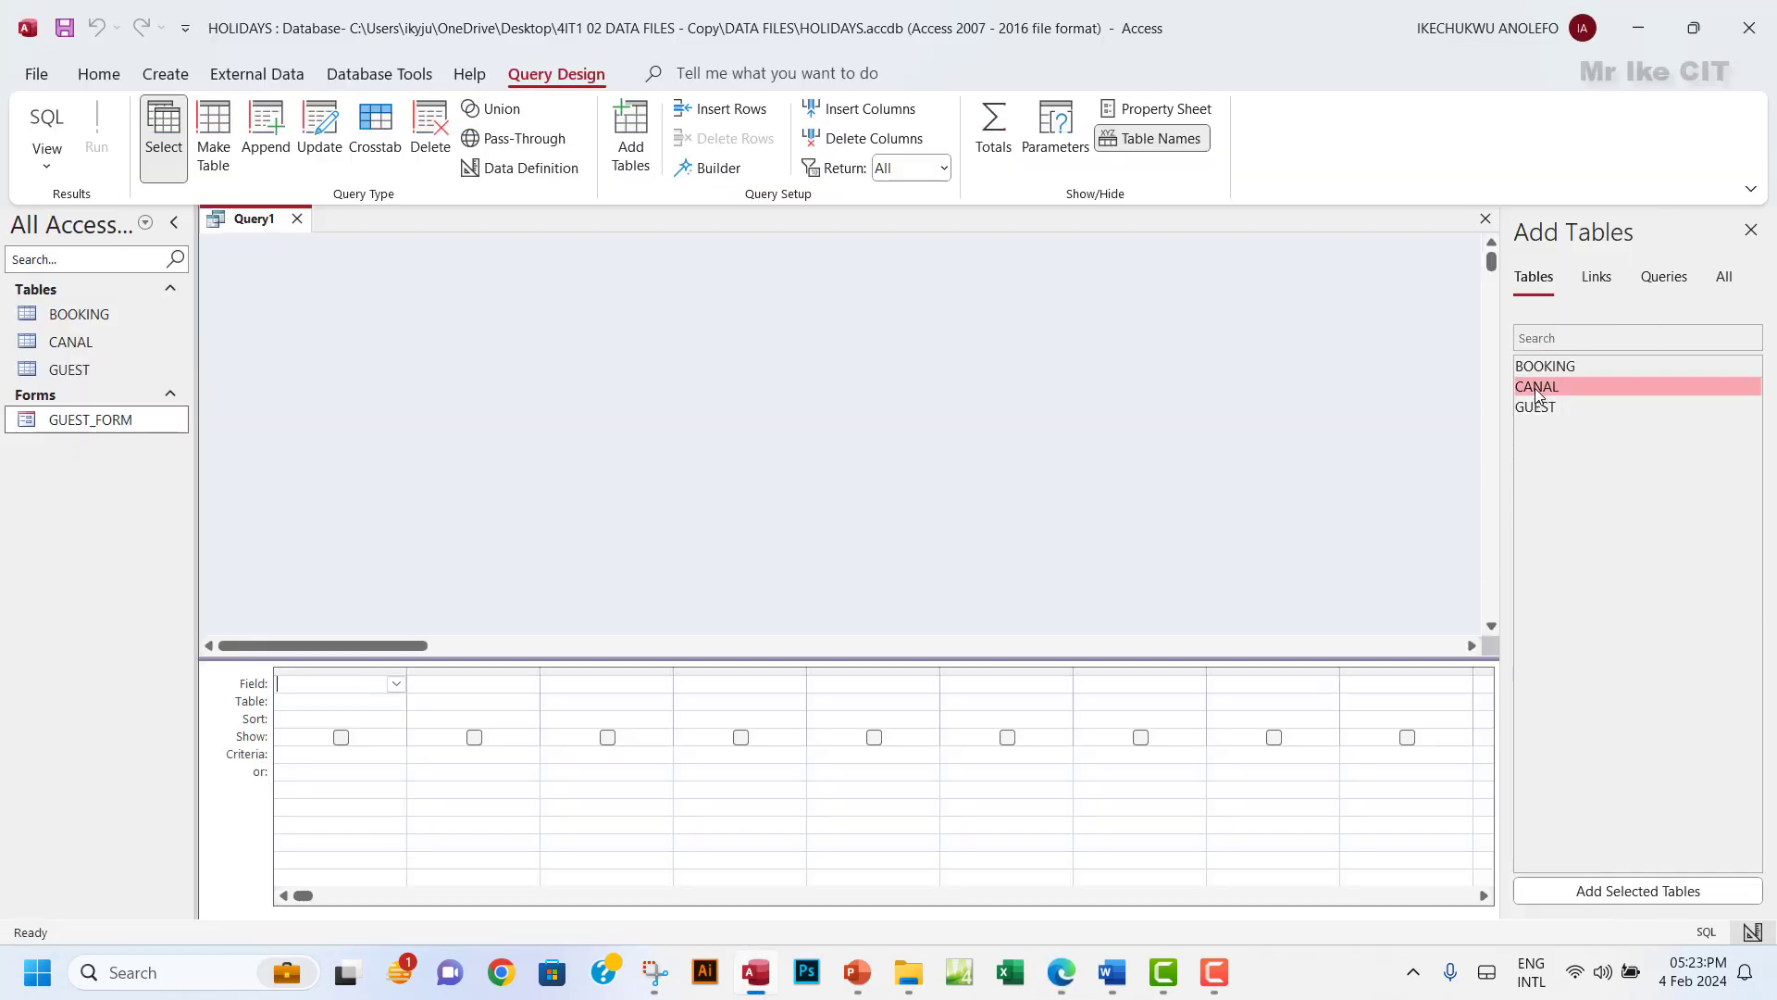
pyautogui.doubleClick(1536, 389)
pyautogui.doubleClick(1544, 366)
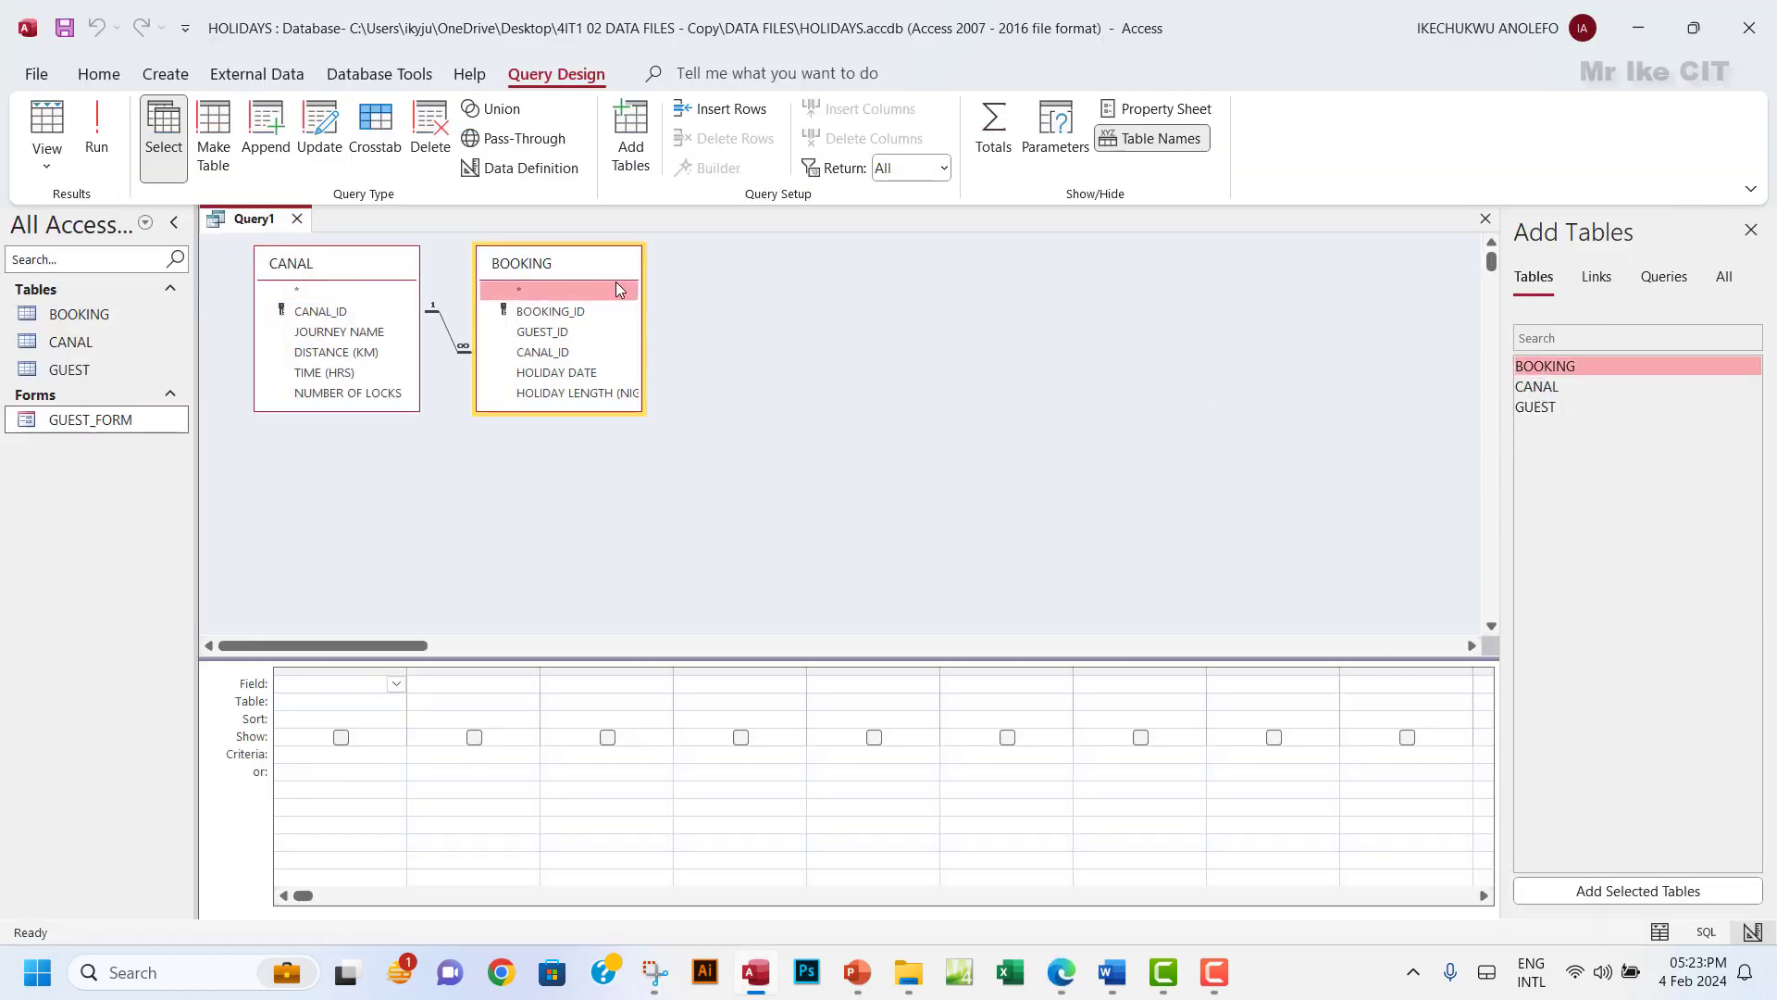
pyautogui.moveTo(585, 266); pyautogui.dragTo(727, 287)
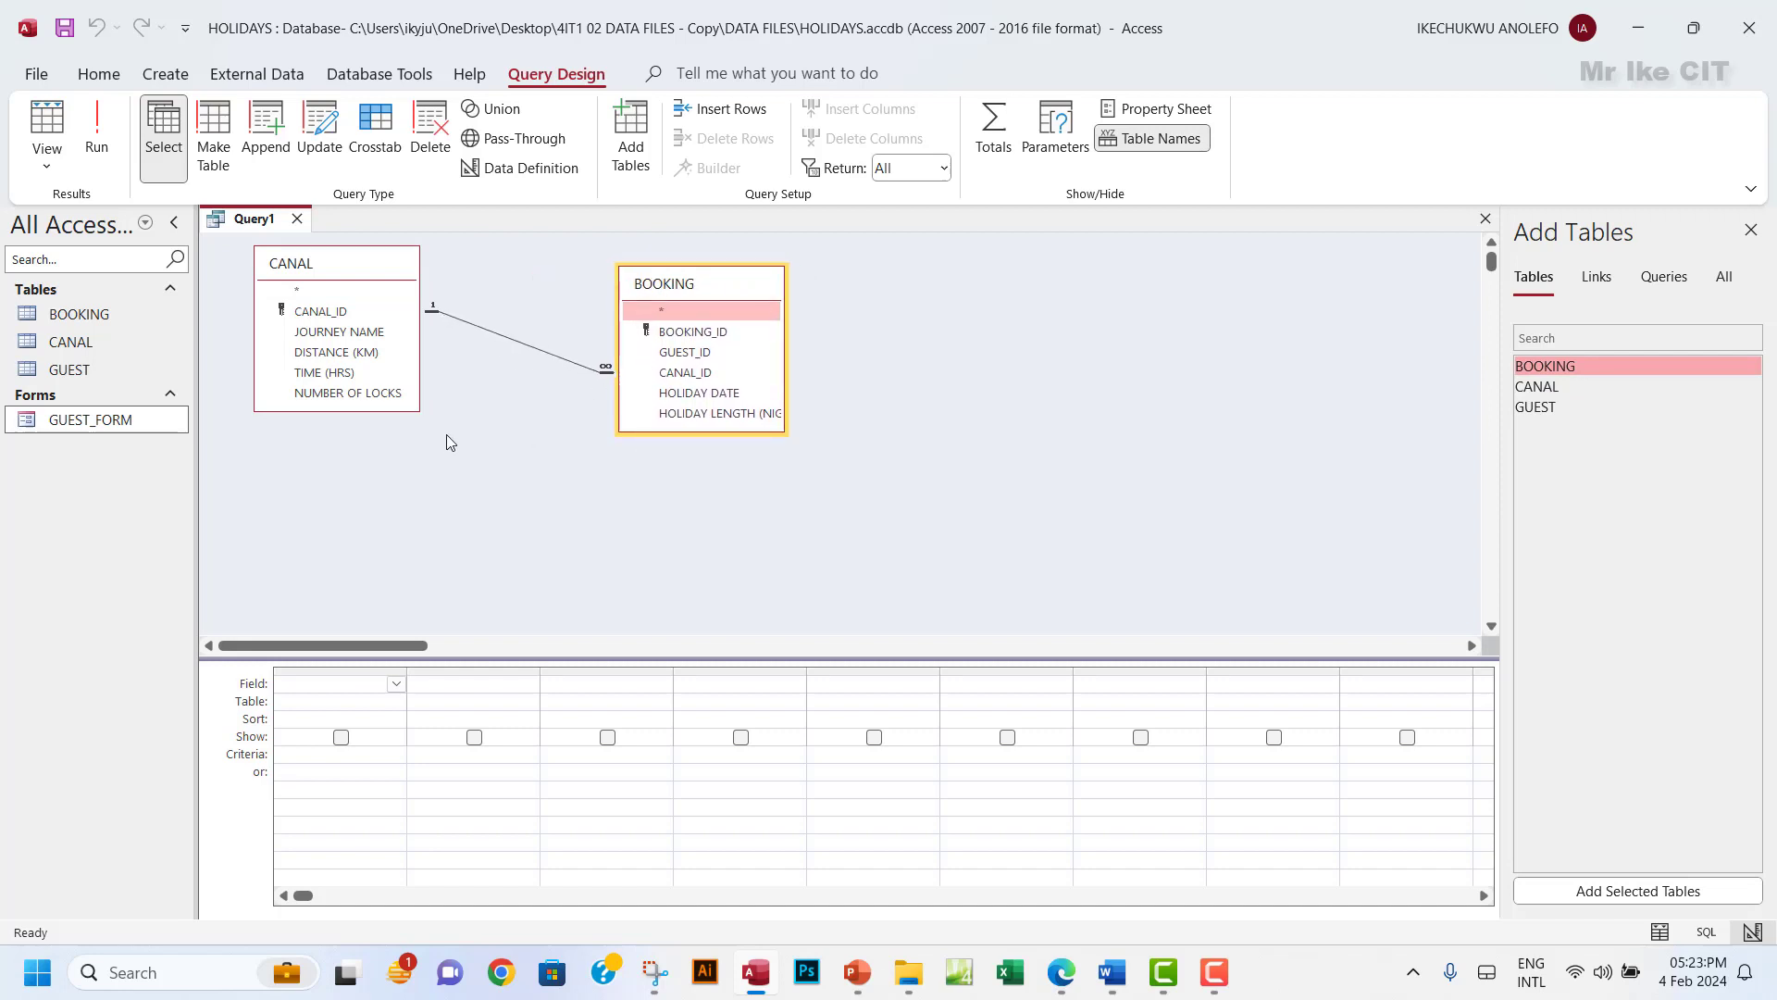
# Enlarge the CANAL and BOOKING field lists to fit their field names, and recheck the query criteria in the exam PDF.
pyautogui.moveTo(418, 410); pyautogui.dragTo(429, 457)
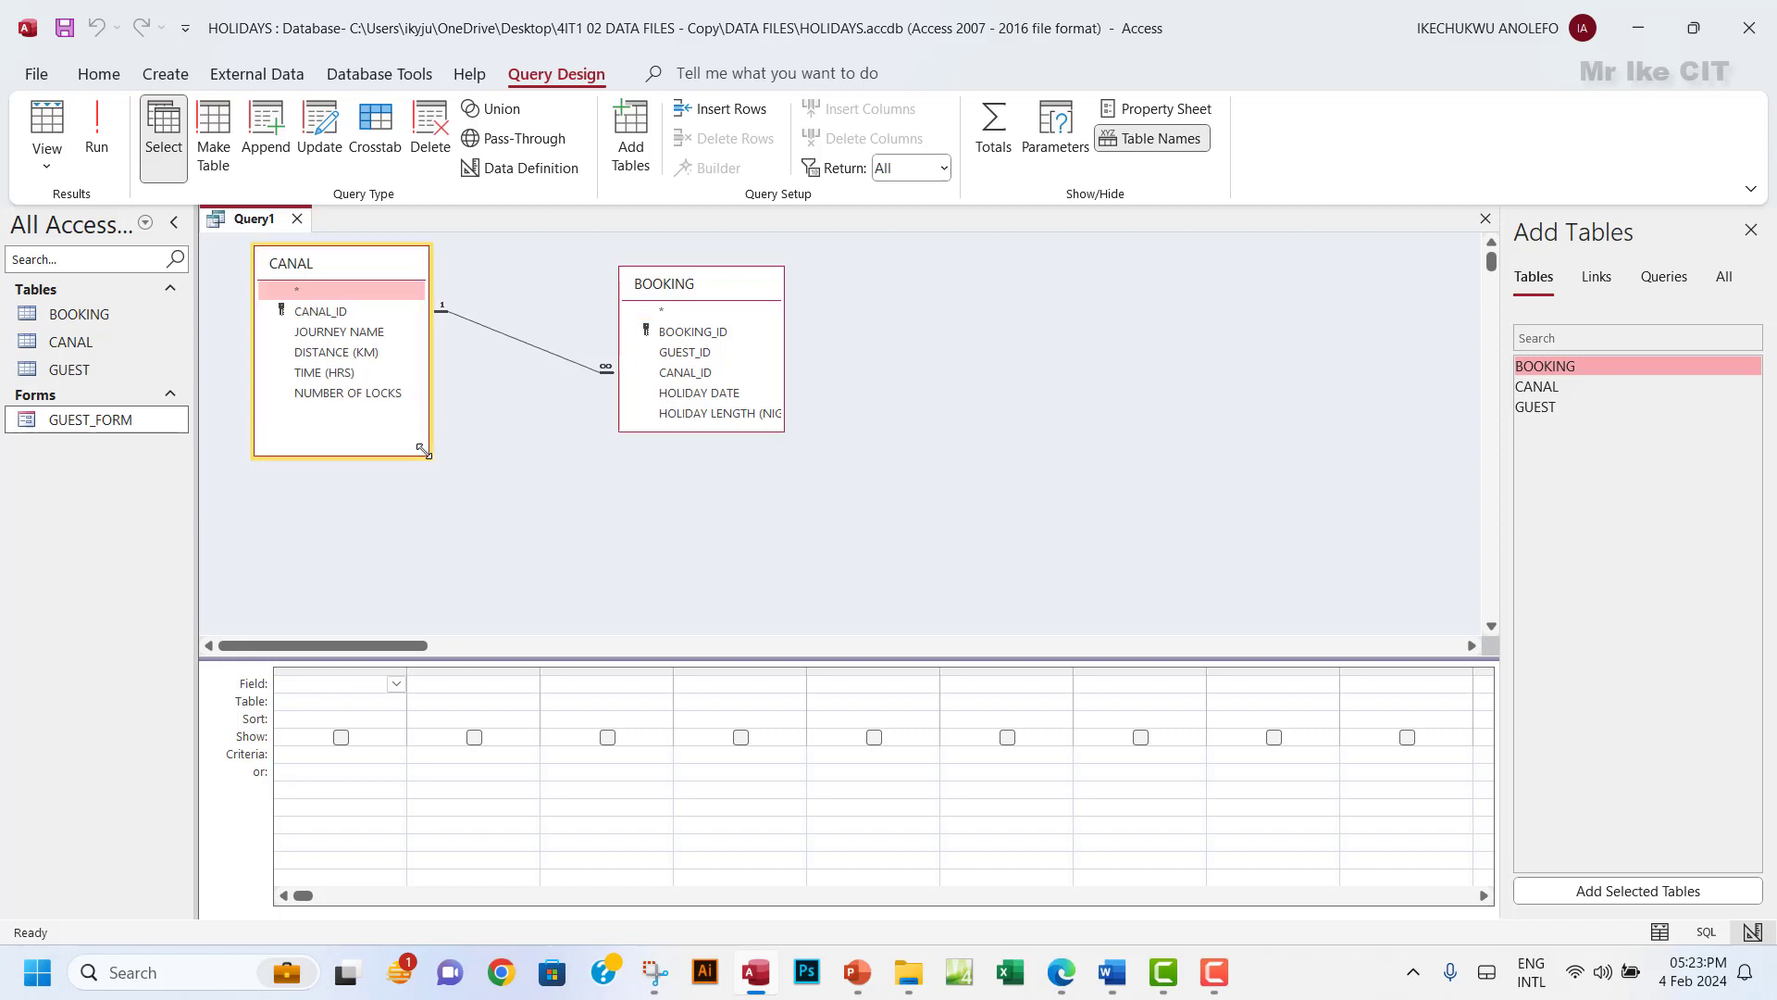
pyautogui.moveTo(783, 432); pyautogui.dragTo(842, 482)
pyautogui.click(1065, 991)
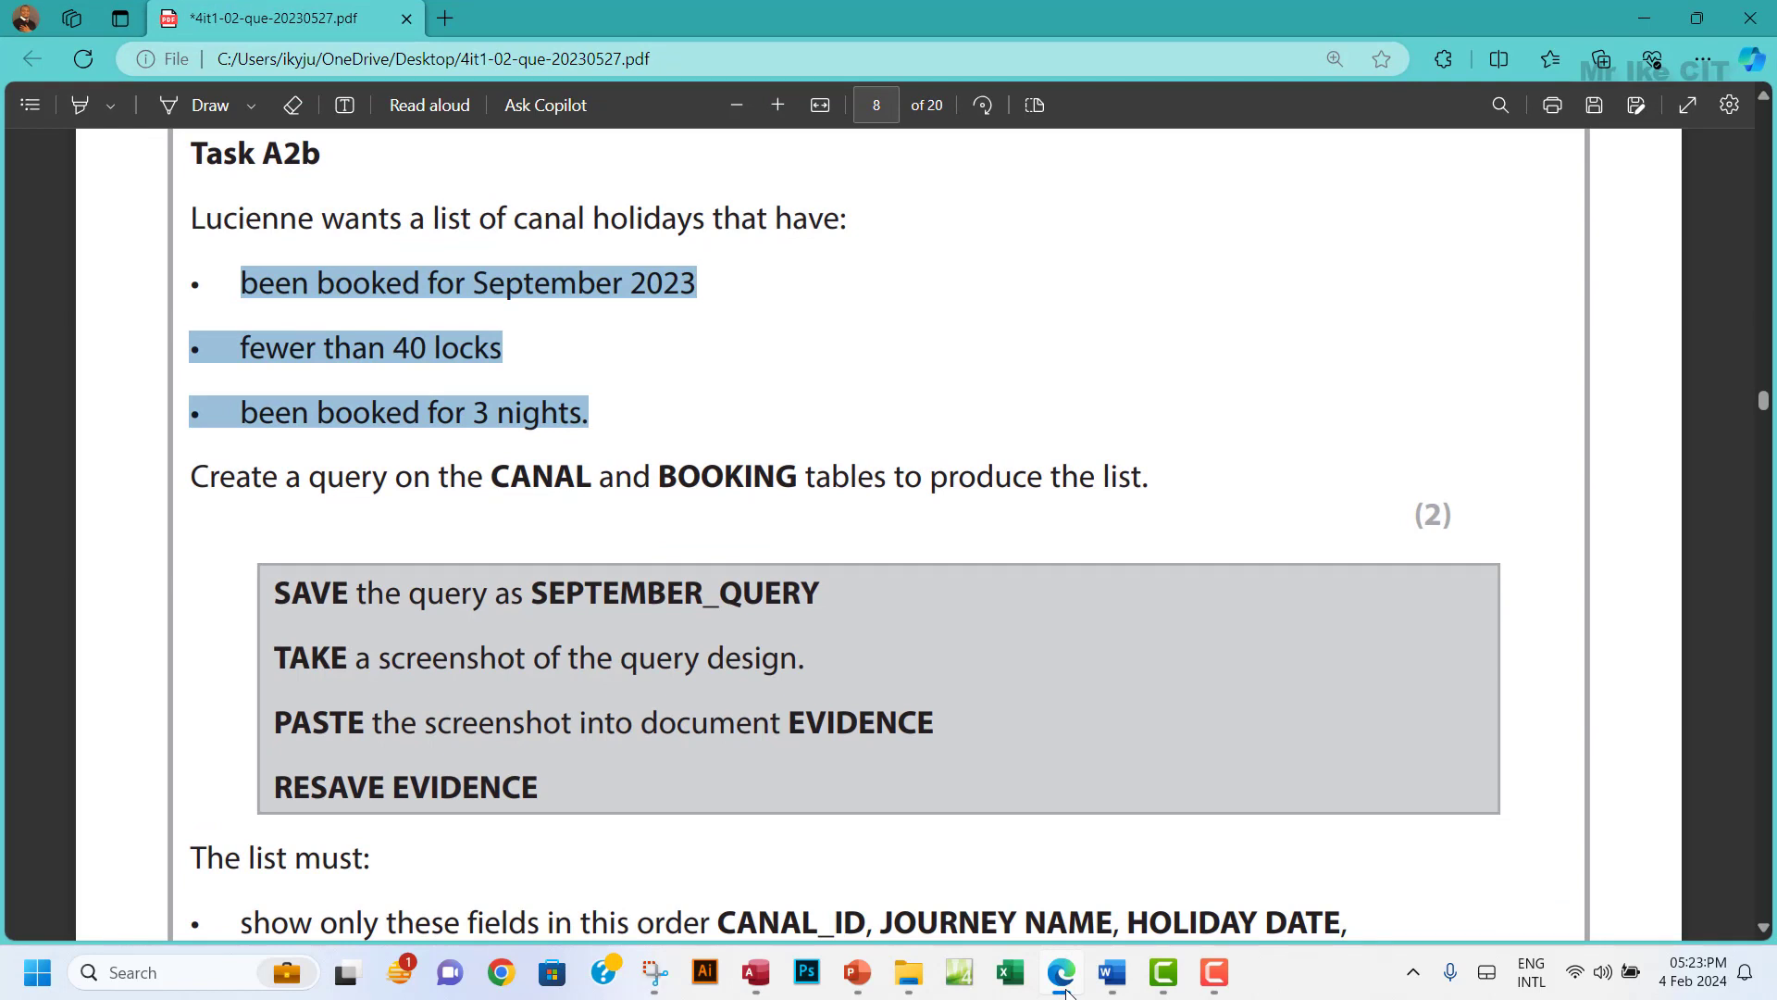
pyautogui.click(1066, 990)
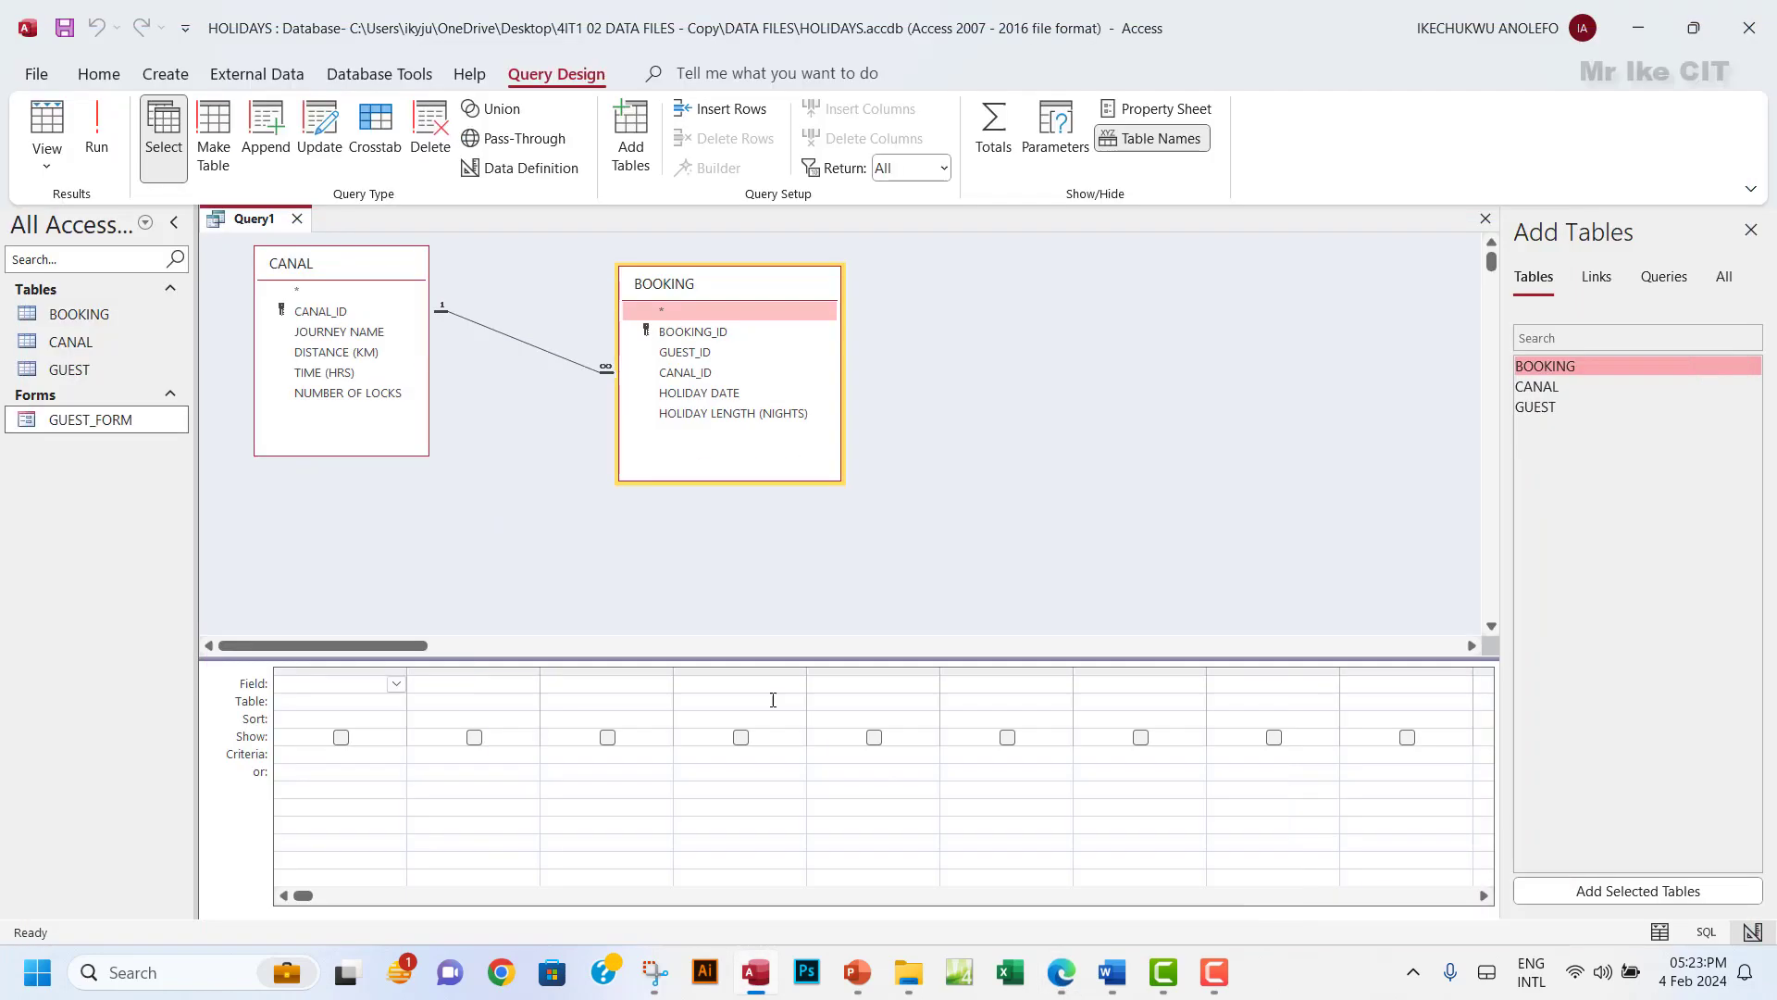
# Add CANAL_ID, JOURNEY NAME, DISTANCE (KM), TIME (HRS) and NUMBER OF LOCKS from CANAL to the query grid.
pyautogui.doubleClick(320, 312)
pyautogui.doubleClick(352, 332)
pyautogui.doubleClick(356, 351)
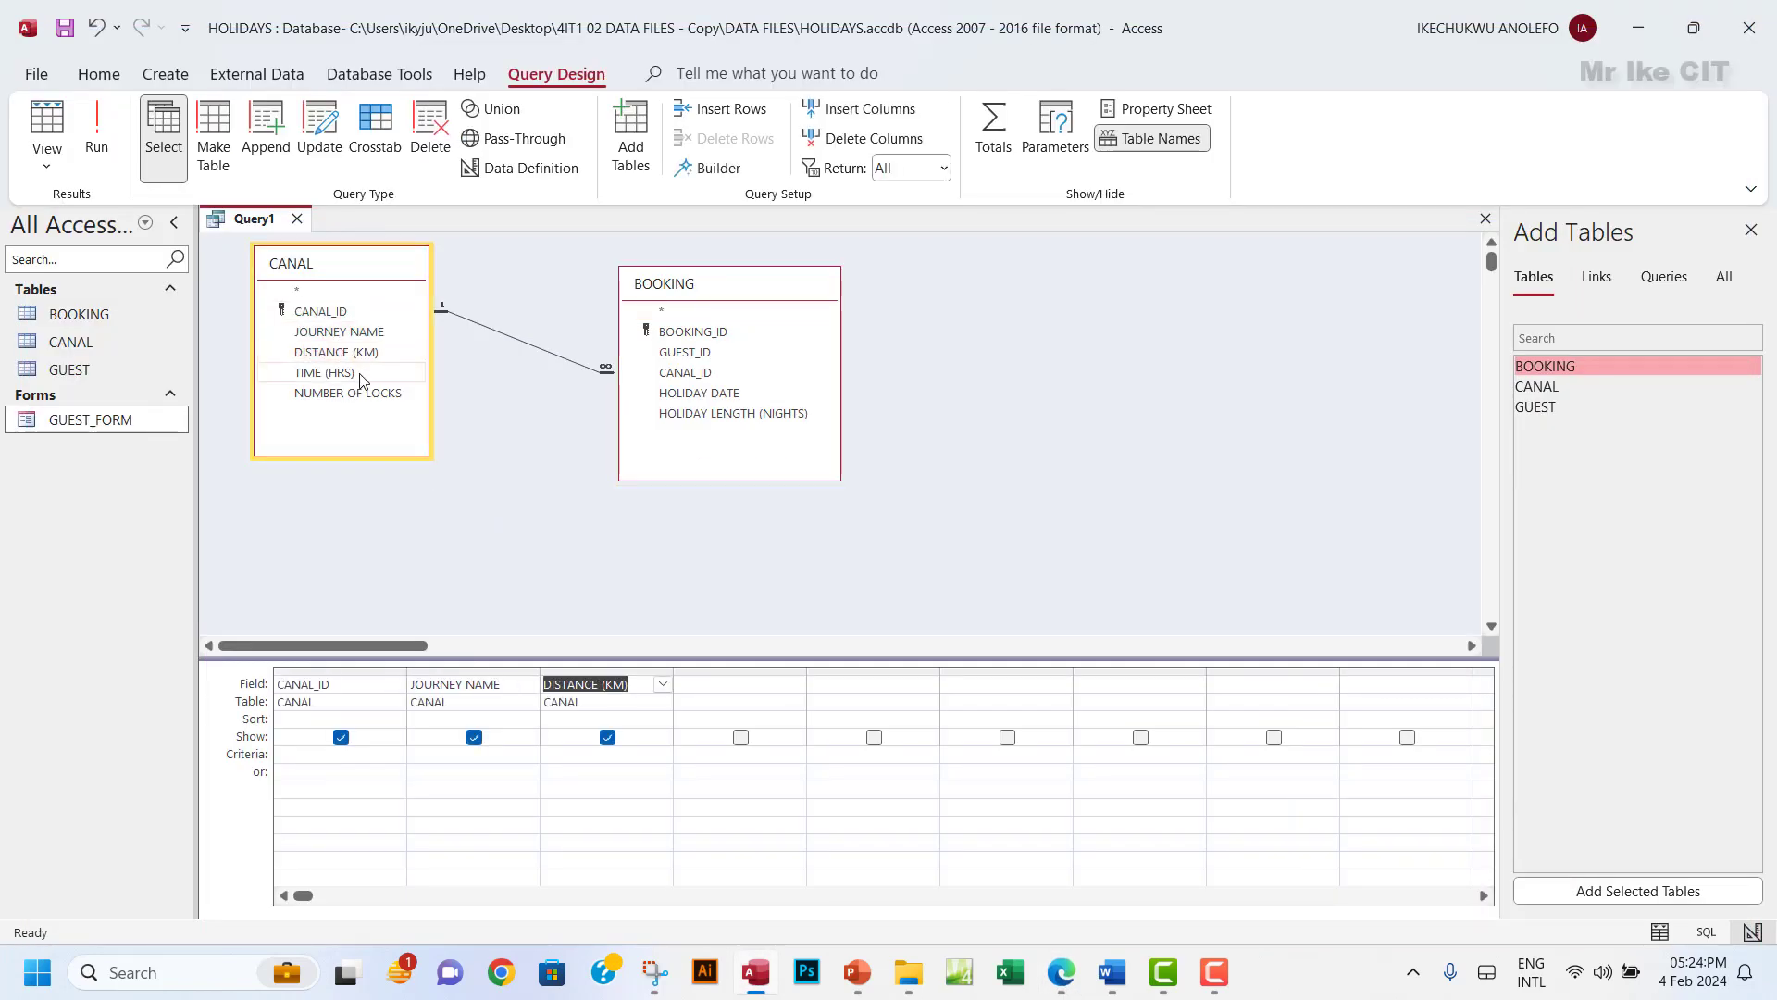
pyautogui.doubleClick(361, 372)
pyautogui.doubleClick(356, 393)
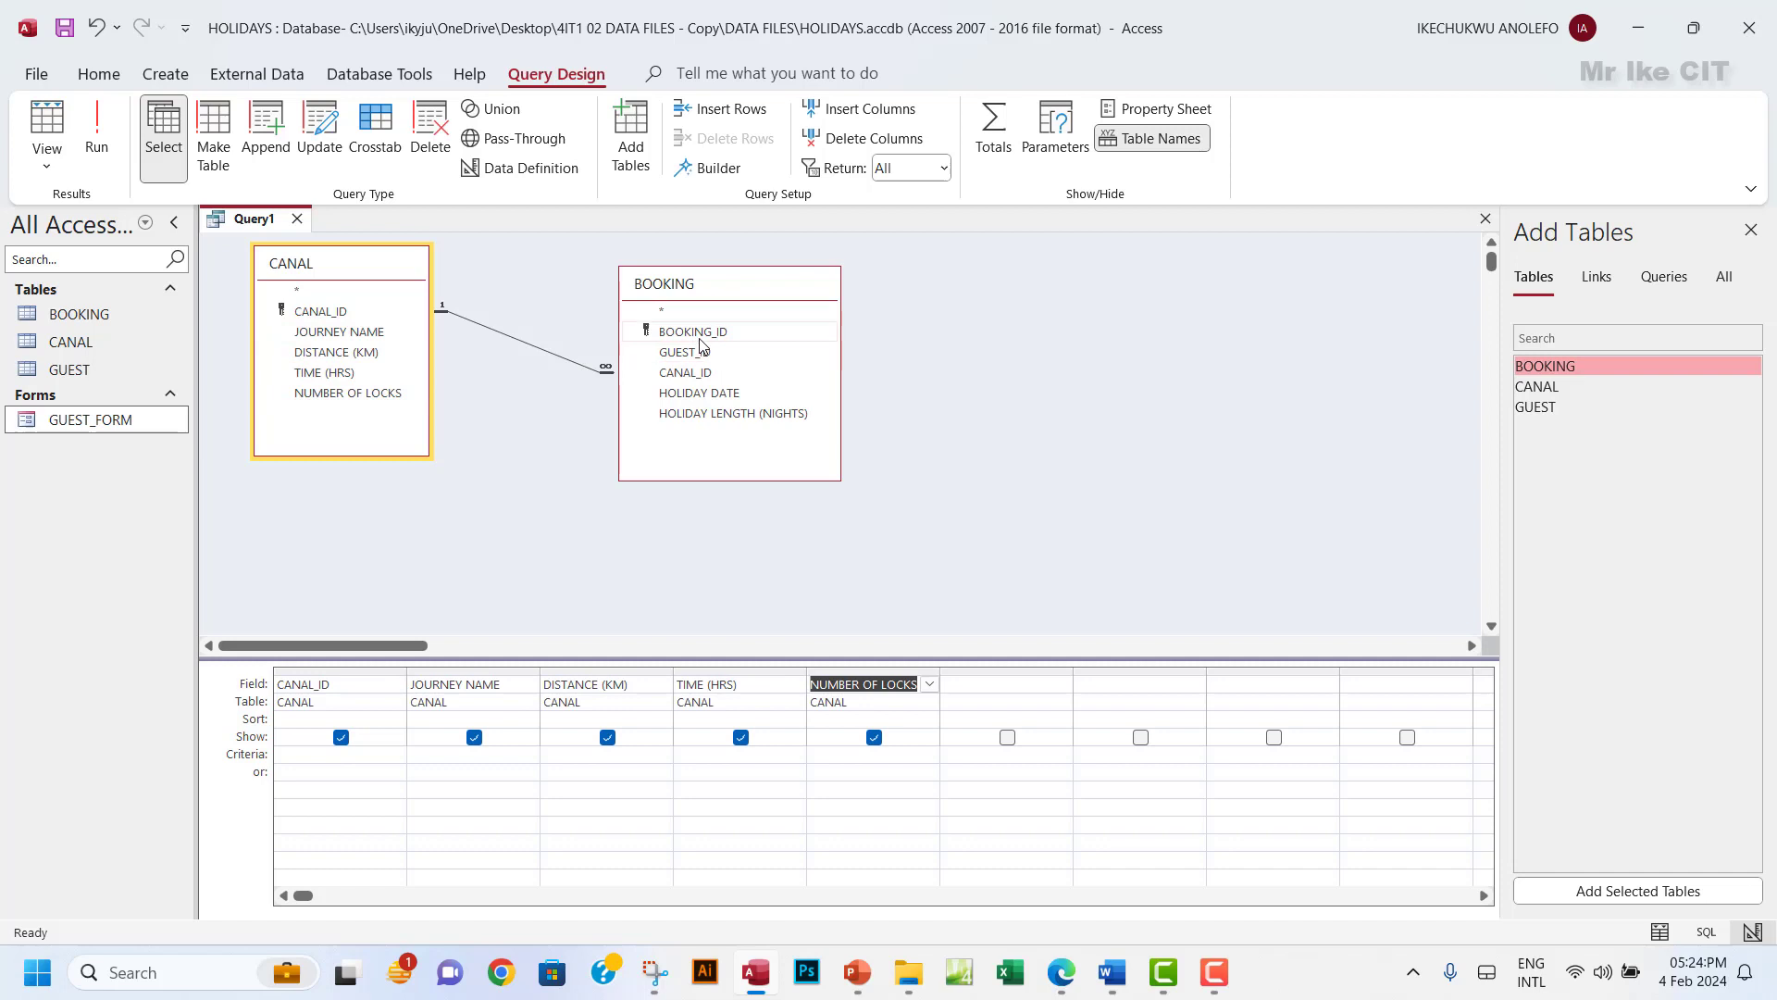
# Add BOOKING_ID, GUEST_ID, HOLIDAY DATE and HOLIDAY LENGTH (NIGHTS) from BOOKING to the query grid, leaving out its CANAL_ID.
pyautogui.doubleClick(693, 331)
pyautogui.doubleClick(685, 353)
pyautogui.click(691, 374)
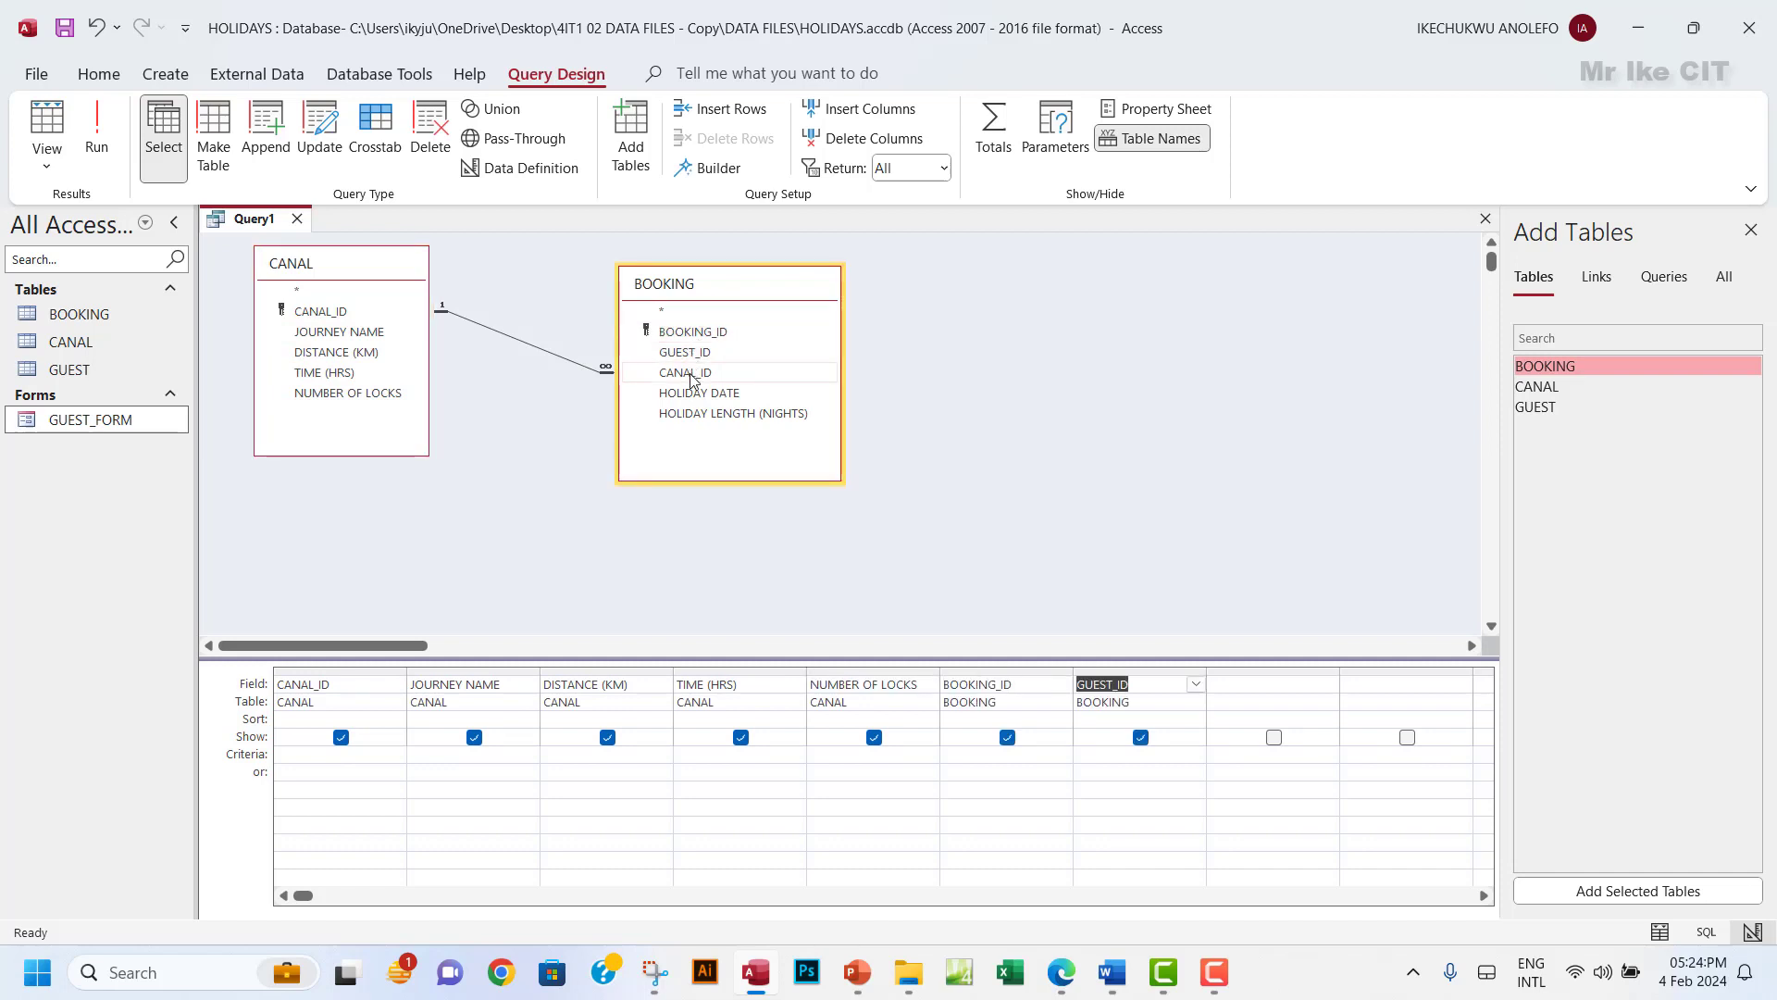
pyautogui.doubleClick(696, 393)
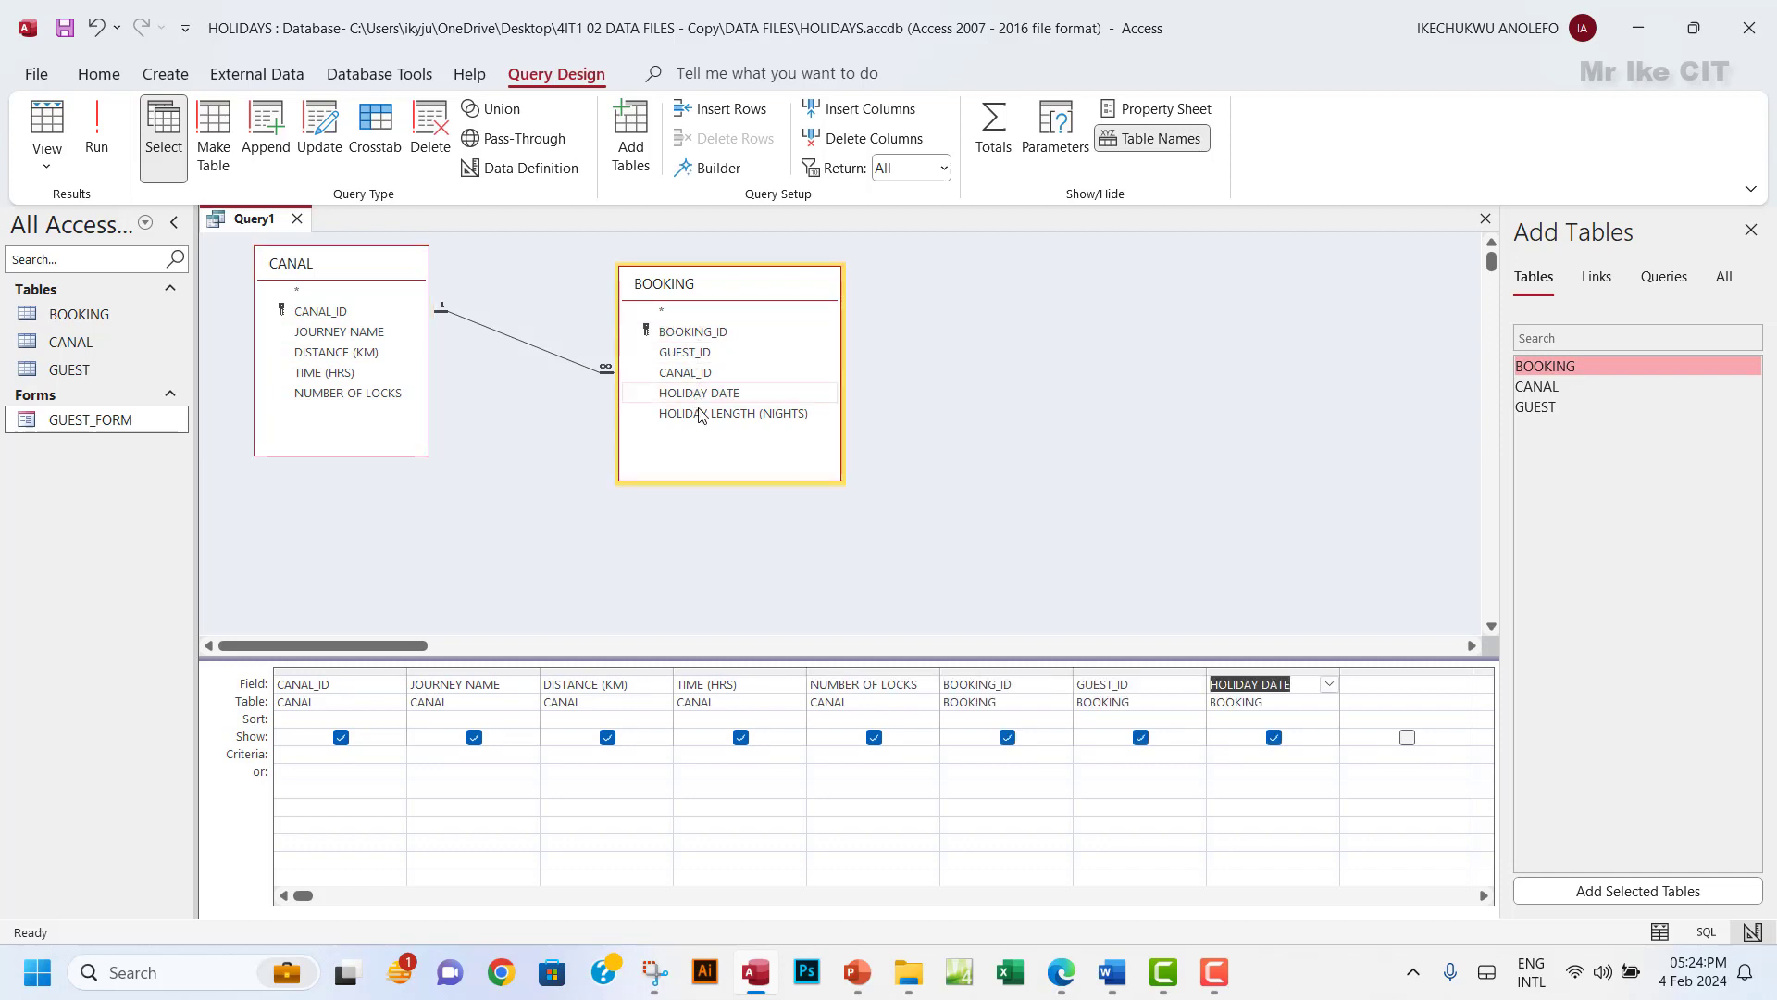
pyautogui.doubleClick(696, 413)
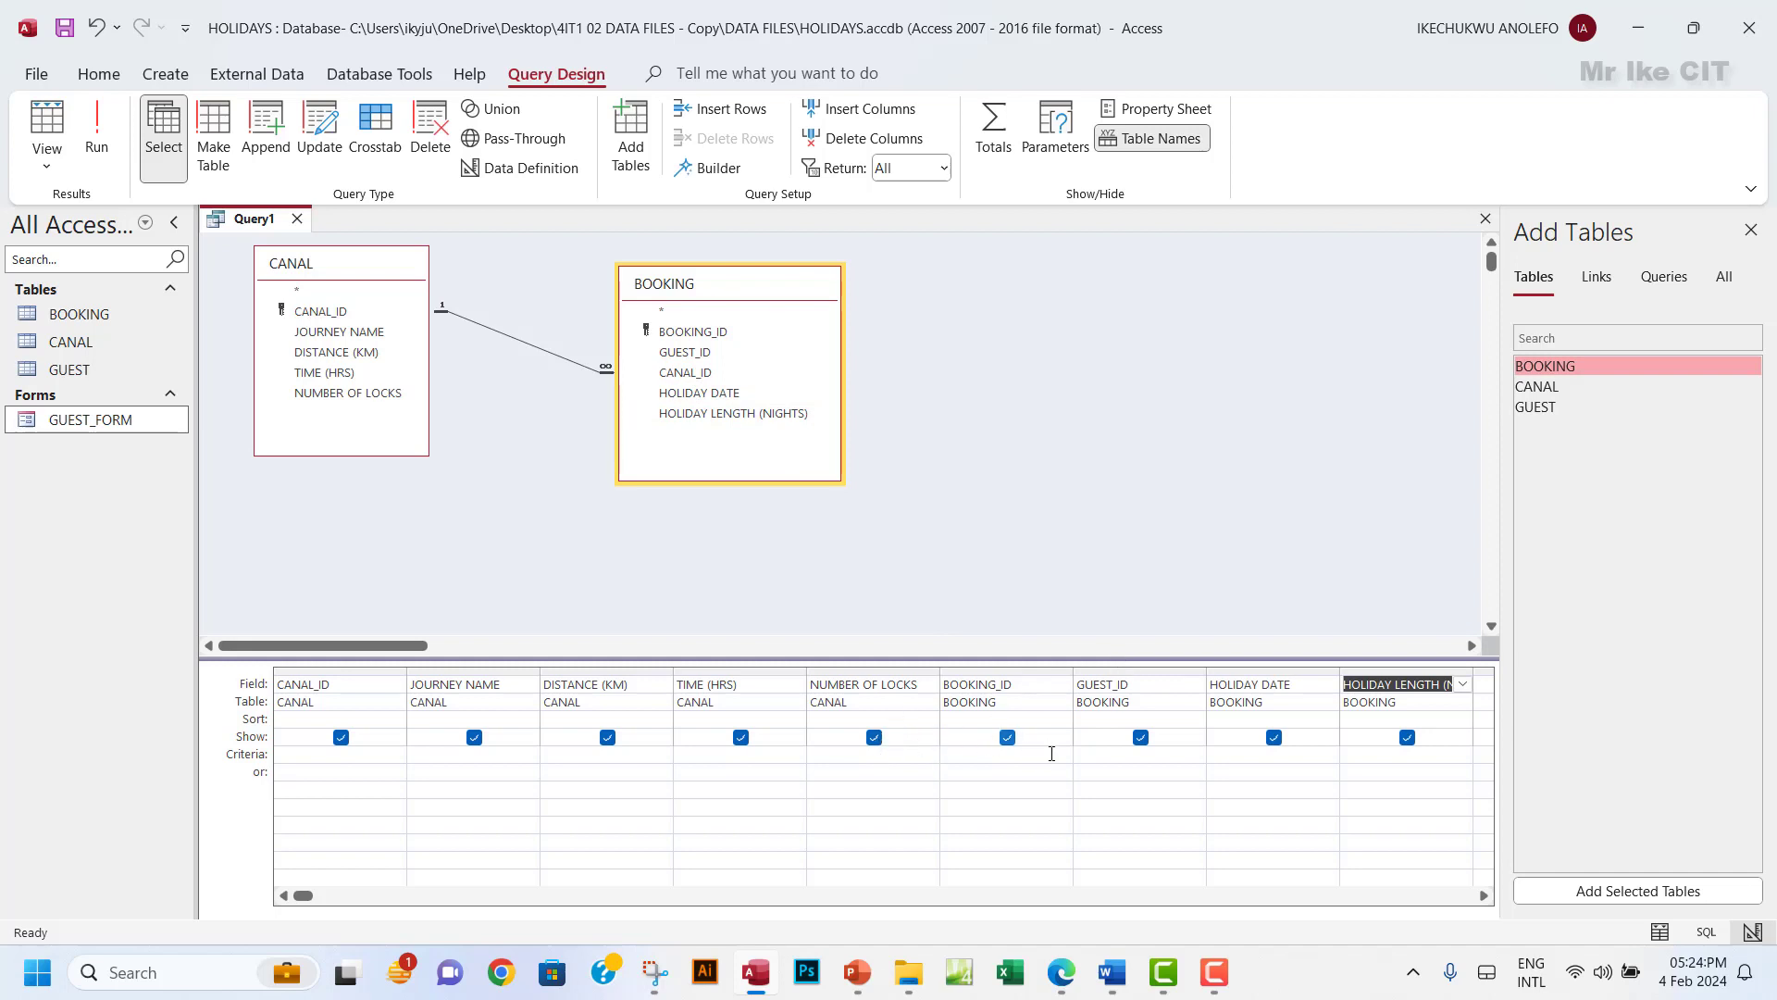
# Recheck the booking criteria in the exam PDF, run the unfiltered query to examine the HOLIDAY DATE column, and return to Design View.
pyautogui.click(1065, 974)
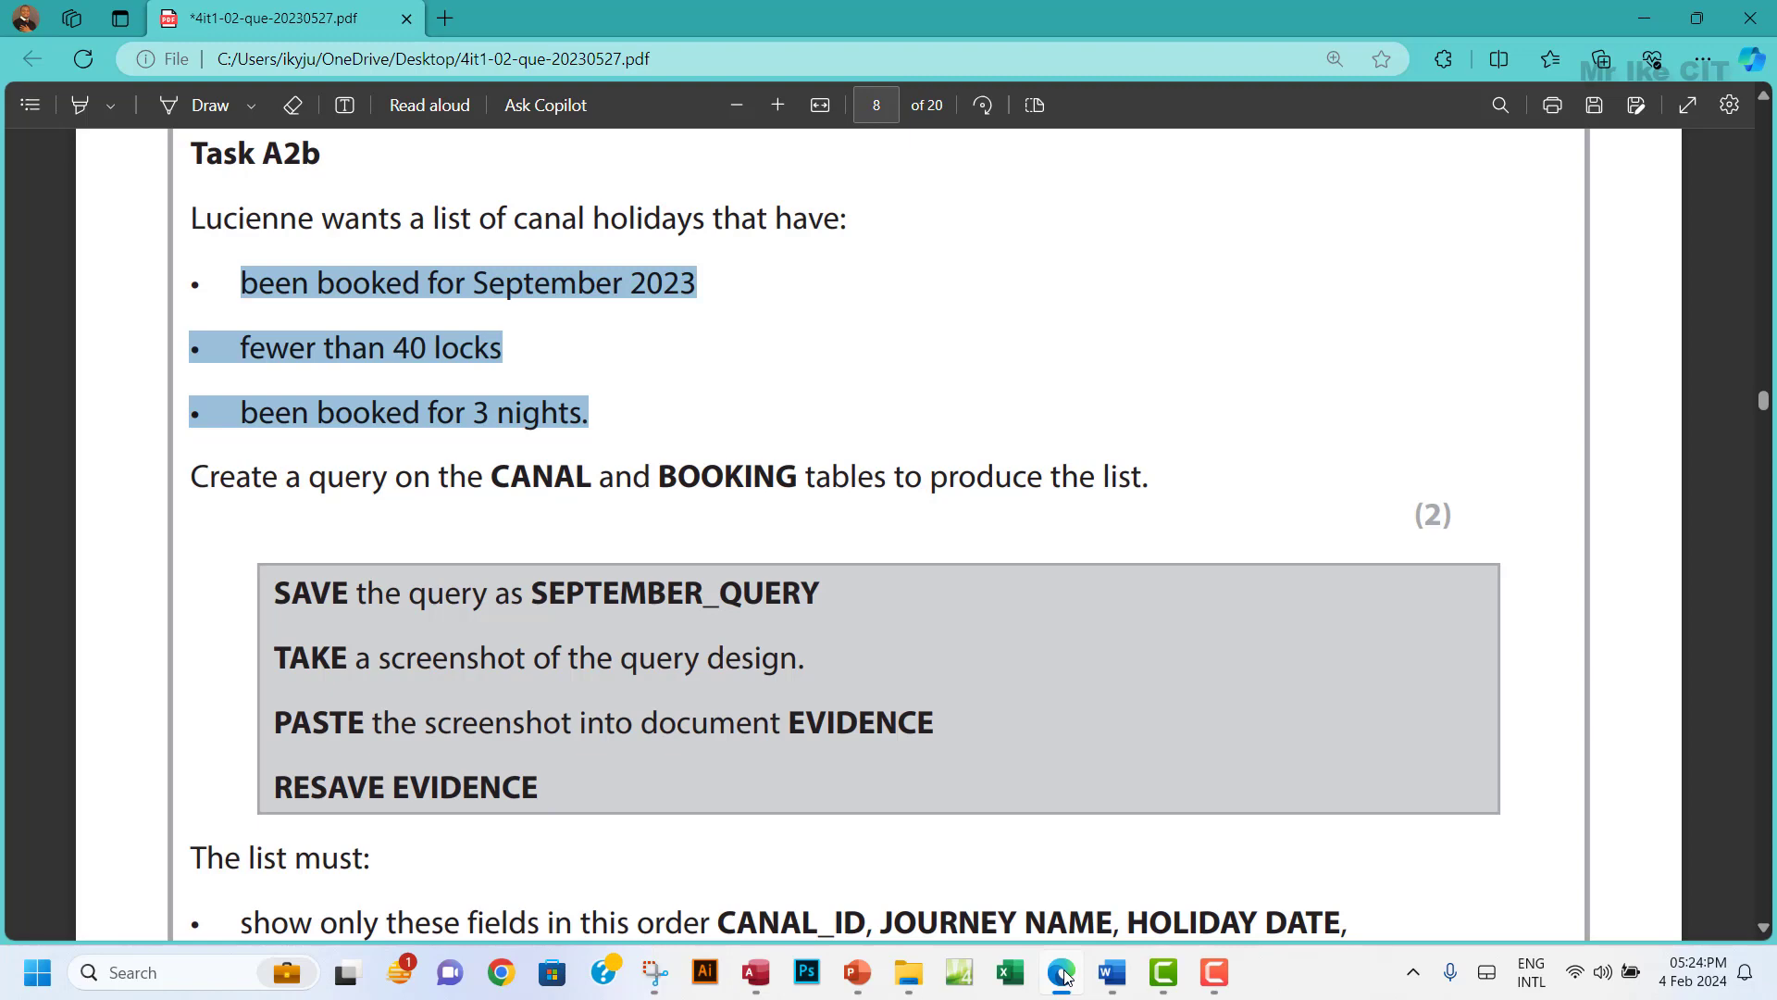
pyautogui.click(1064, 977)
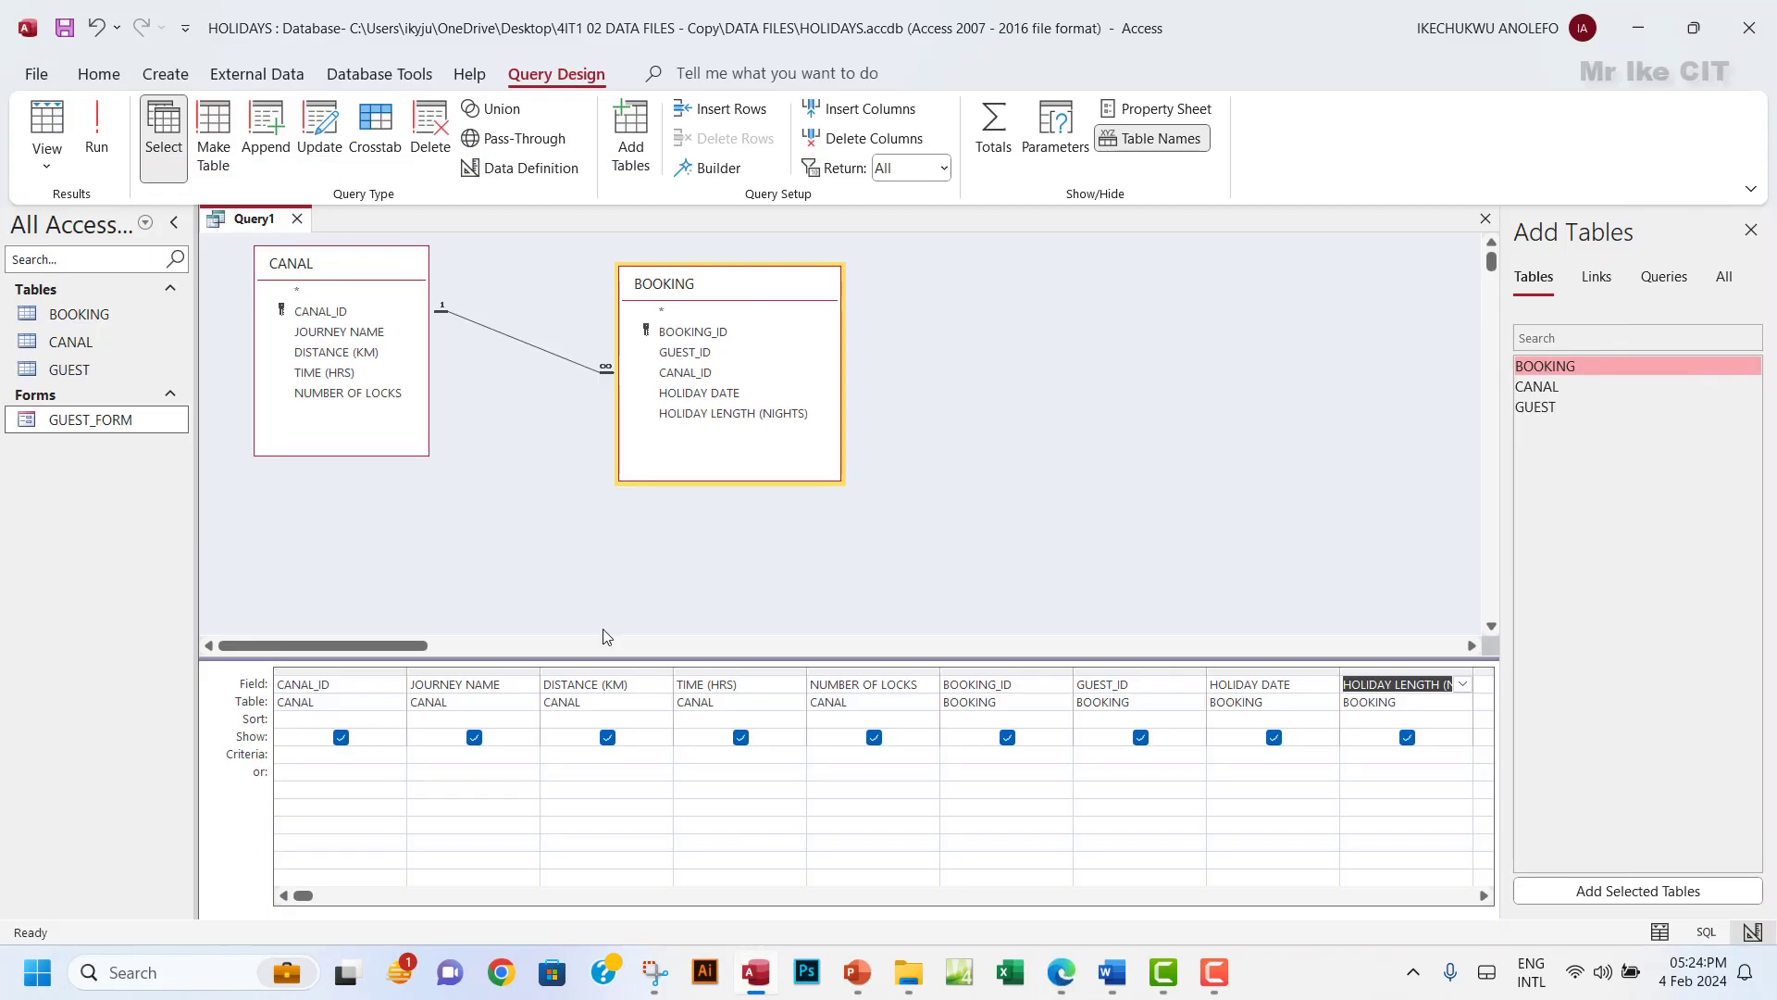
pyautogui.click(1065, 974)
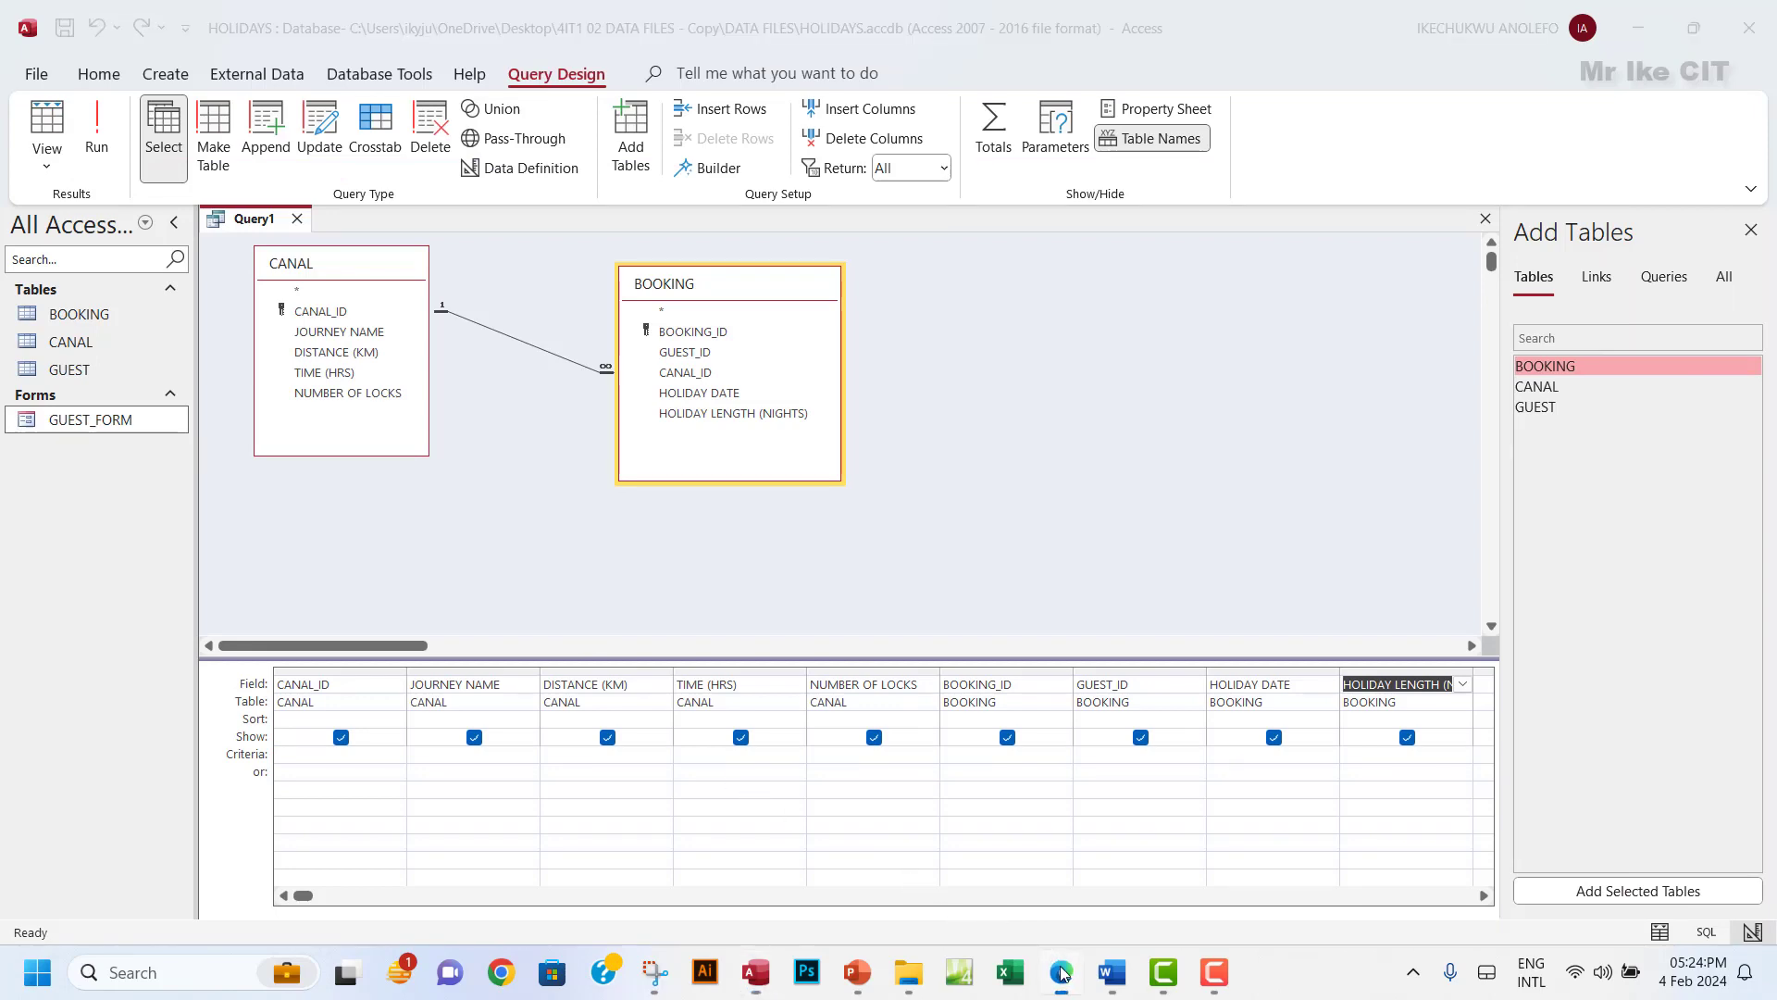
pyautogui.click(1064, 974)
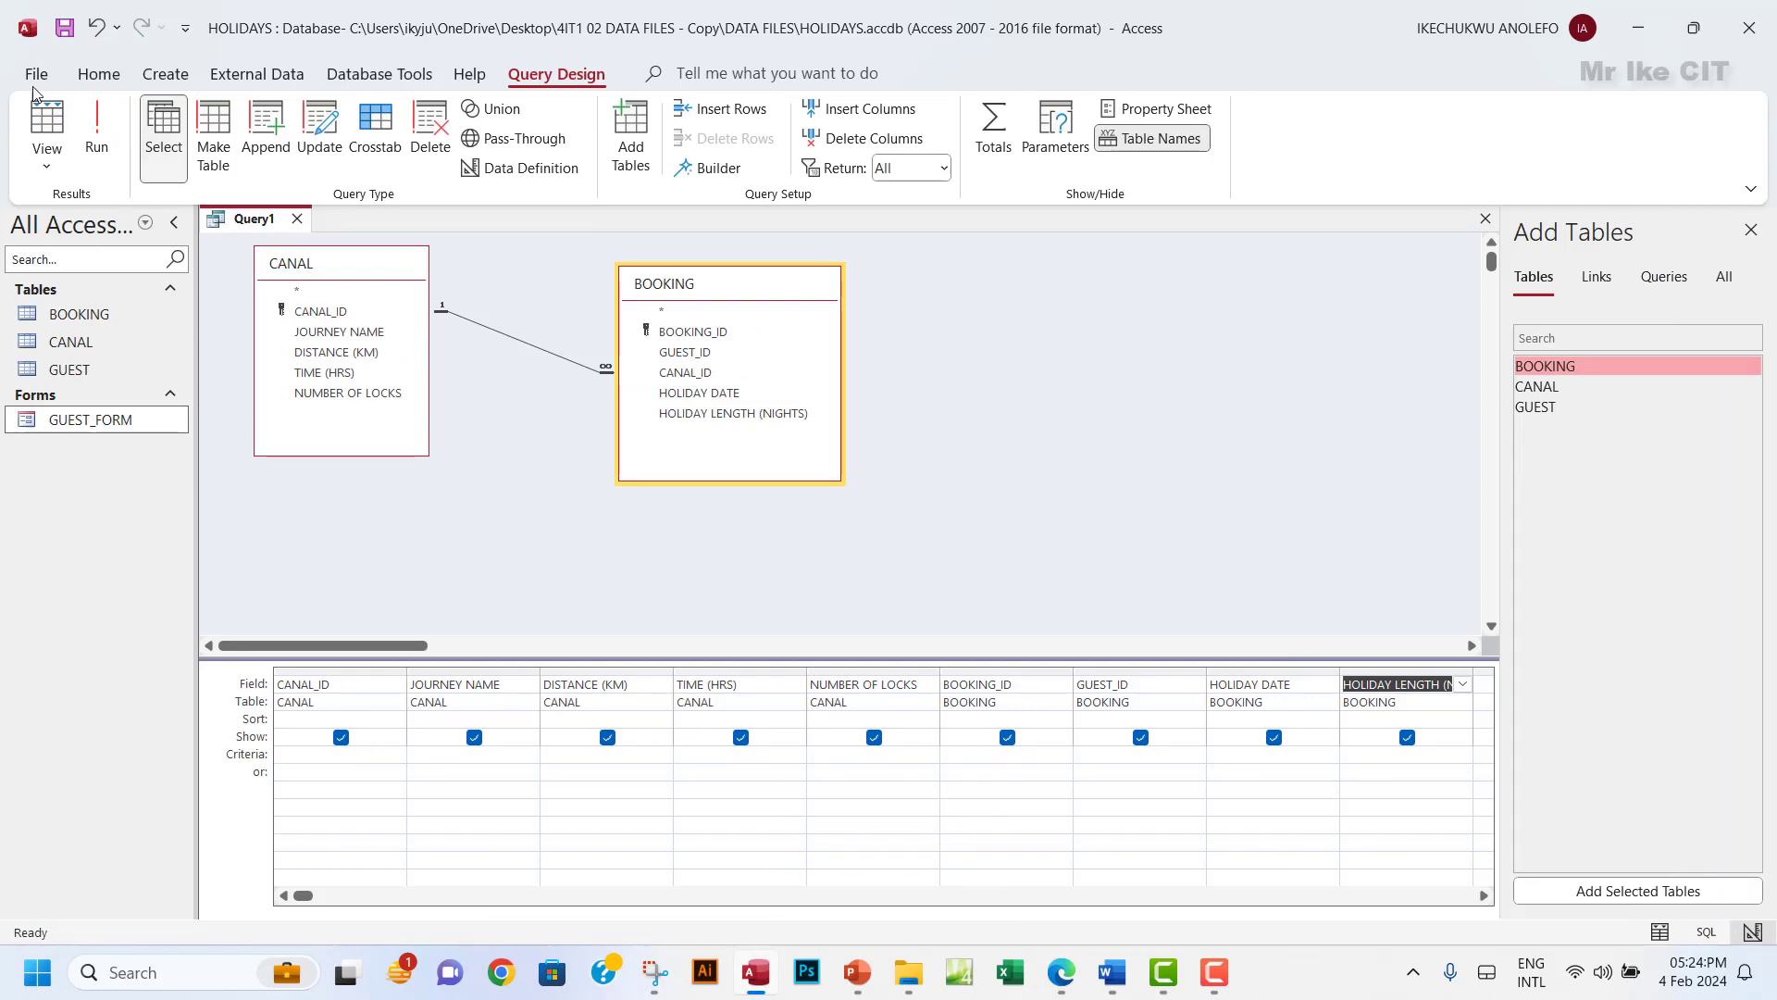
pyautogui.click(96, 130)
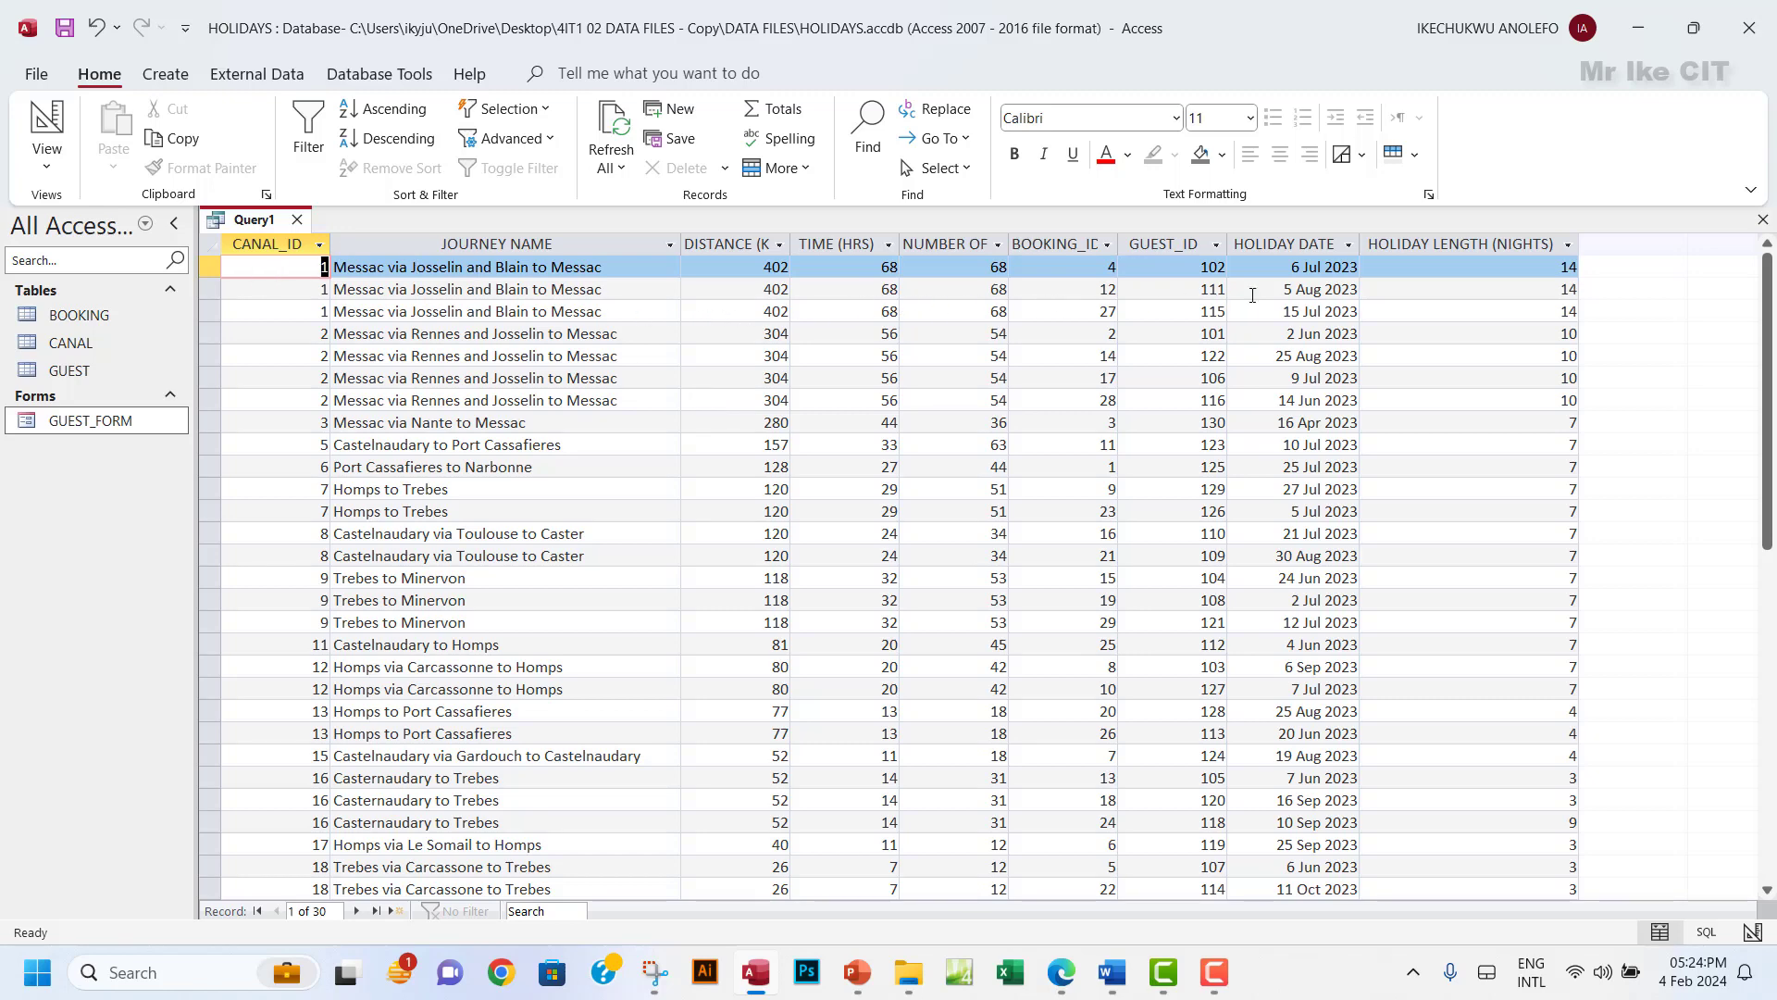
pyautogui.click(1293, 244)
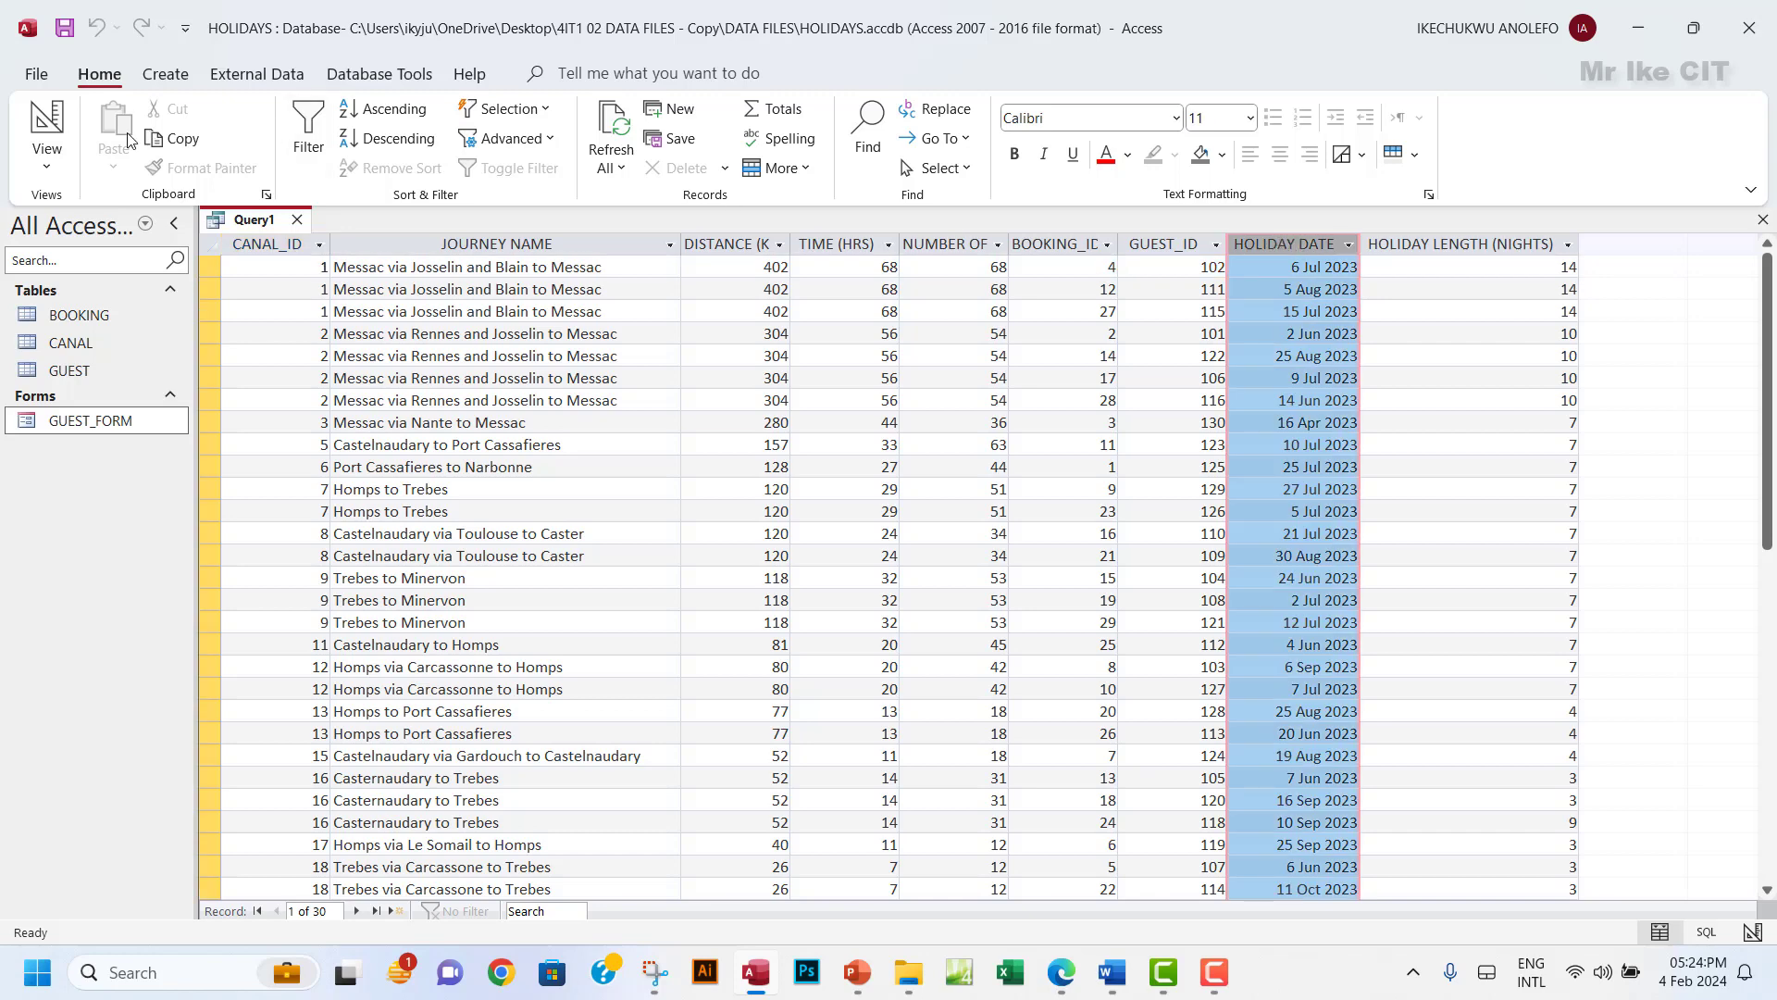
pyautogui.click(46, 162)
pyautogui.click(114, 307)
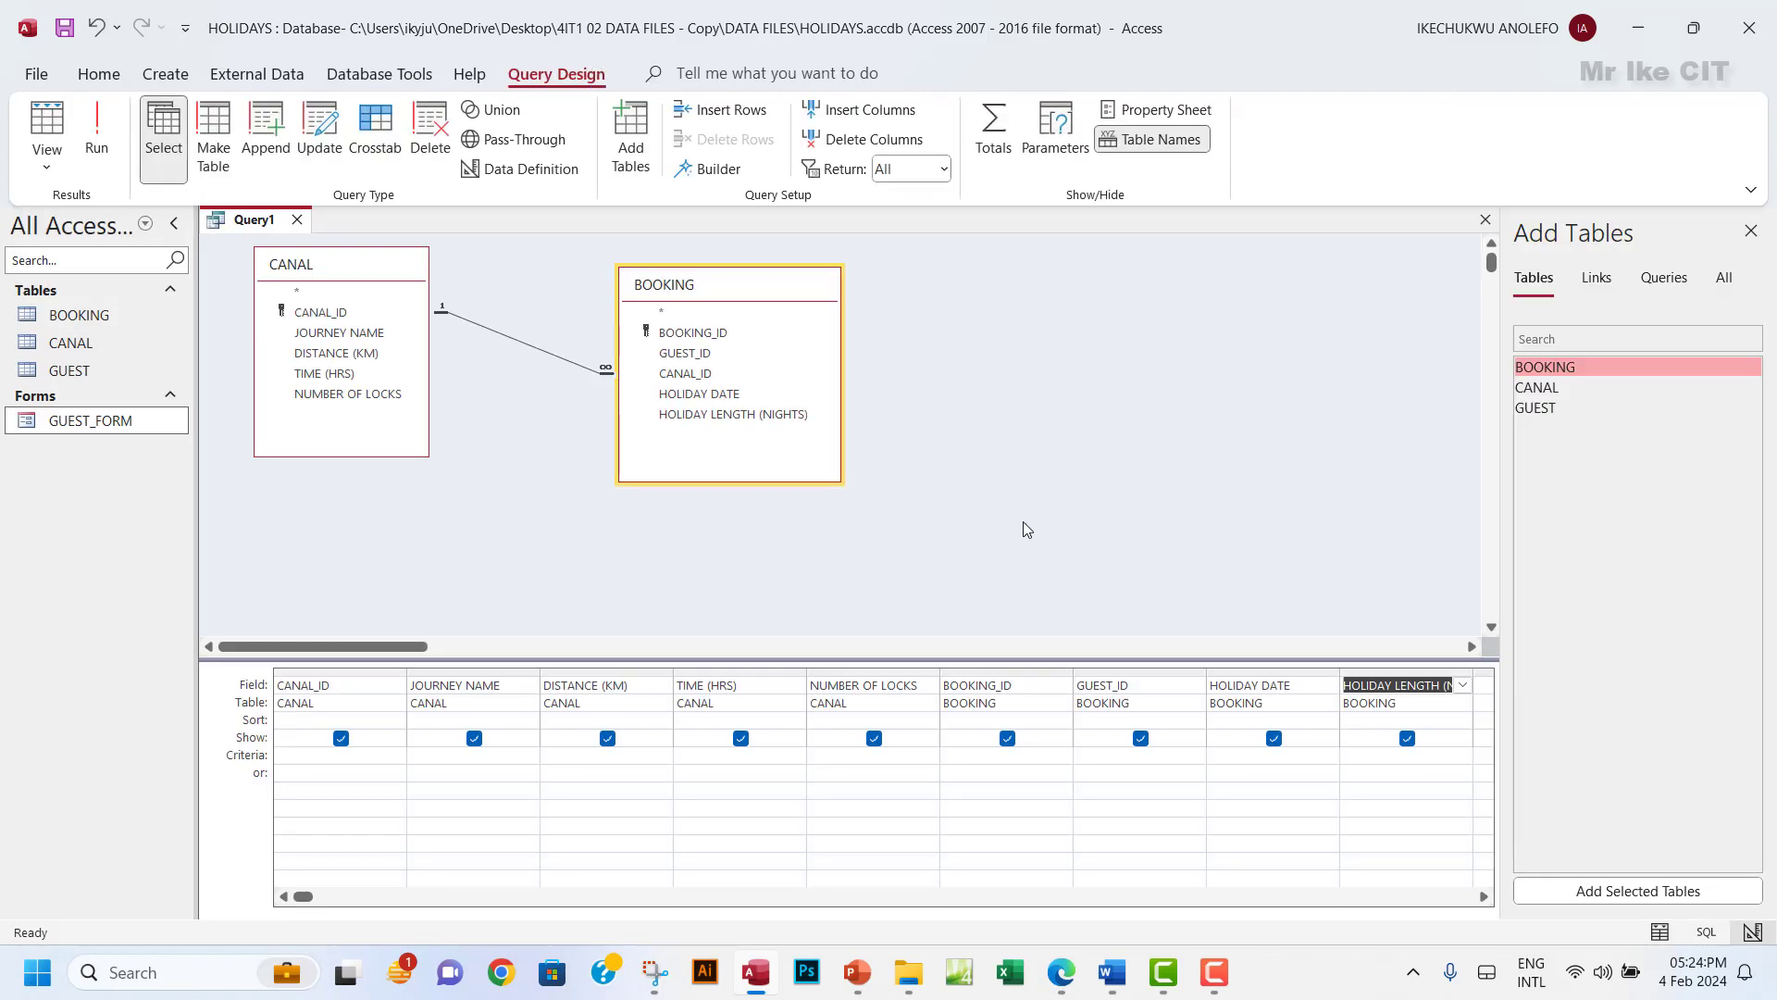
# Set the HOLIDAY DATE criterion to between 01/09/2023 and 30/09/2023.
pyautogui.click(1256, 757)
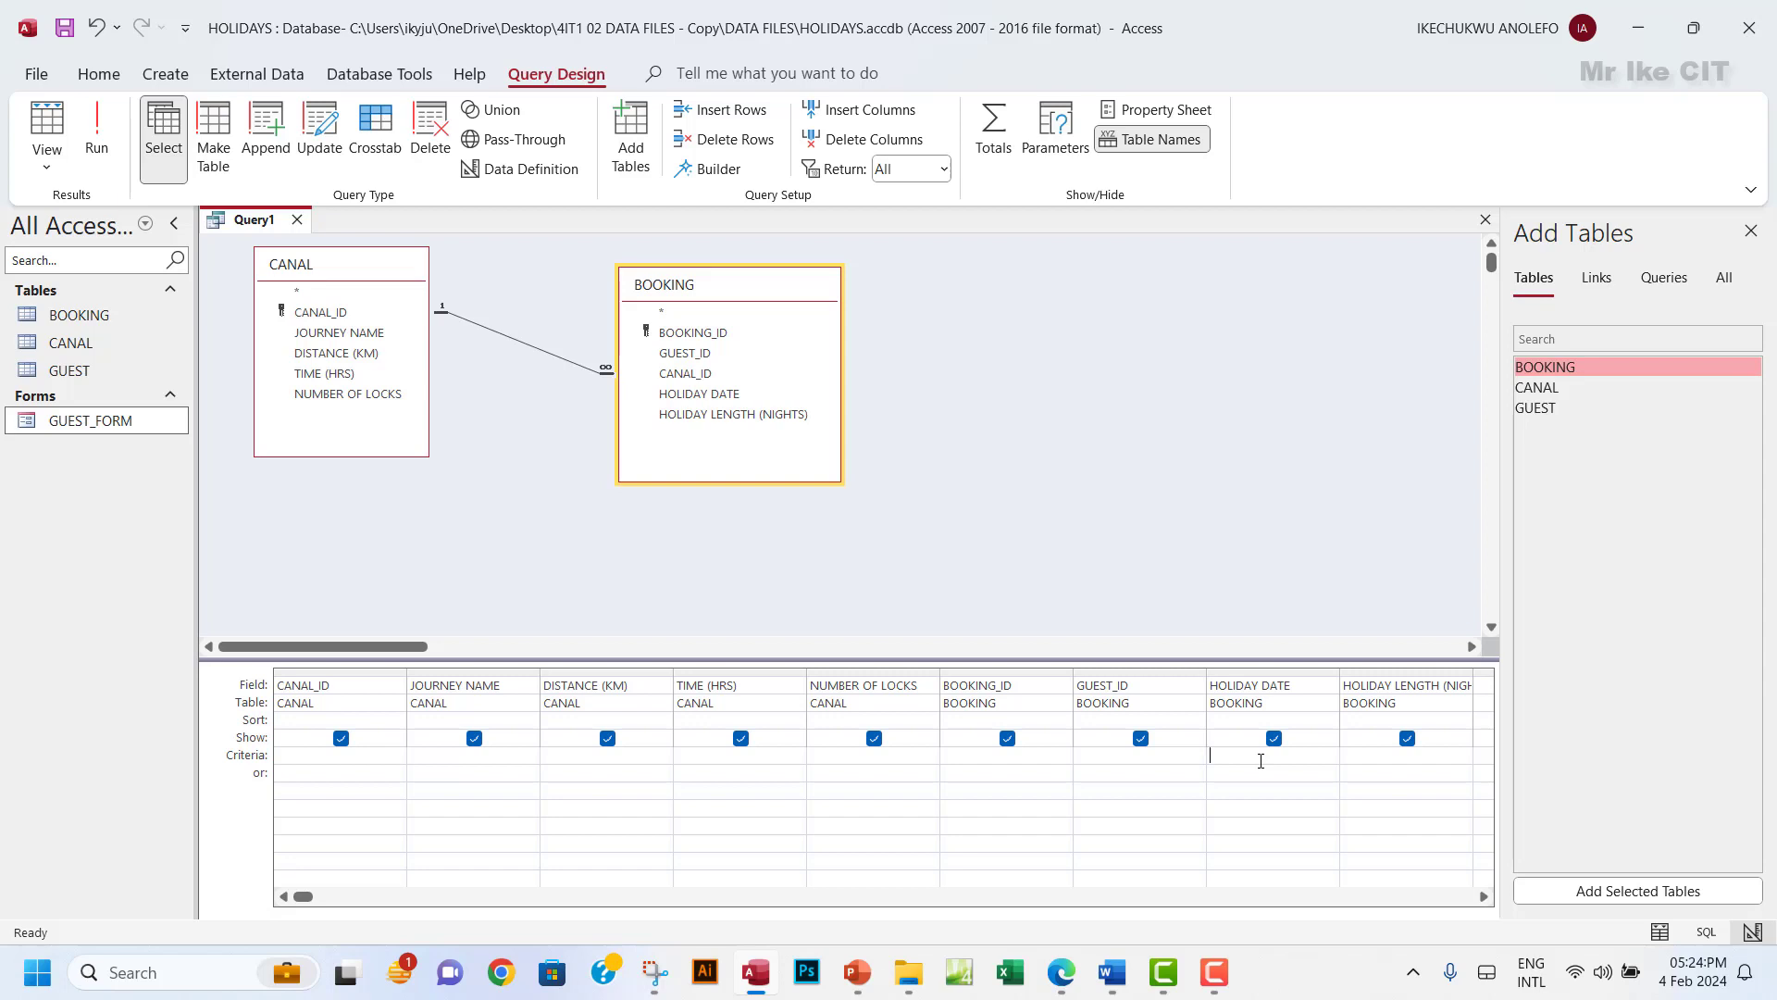
pyautogui.write('between 01/09')
pyautogui.write('/2023 and')
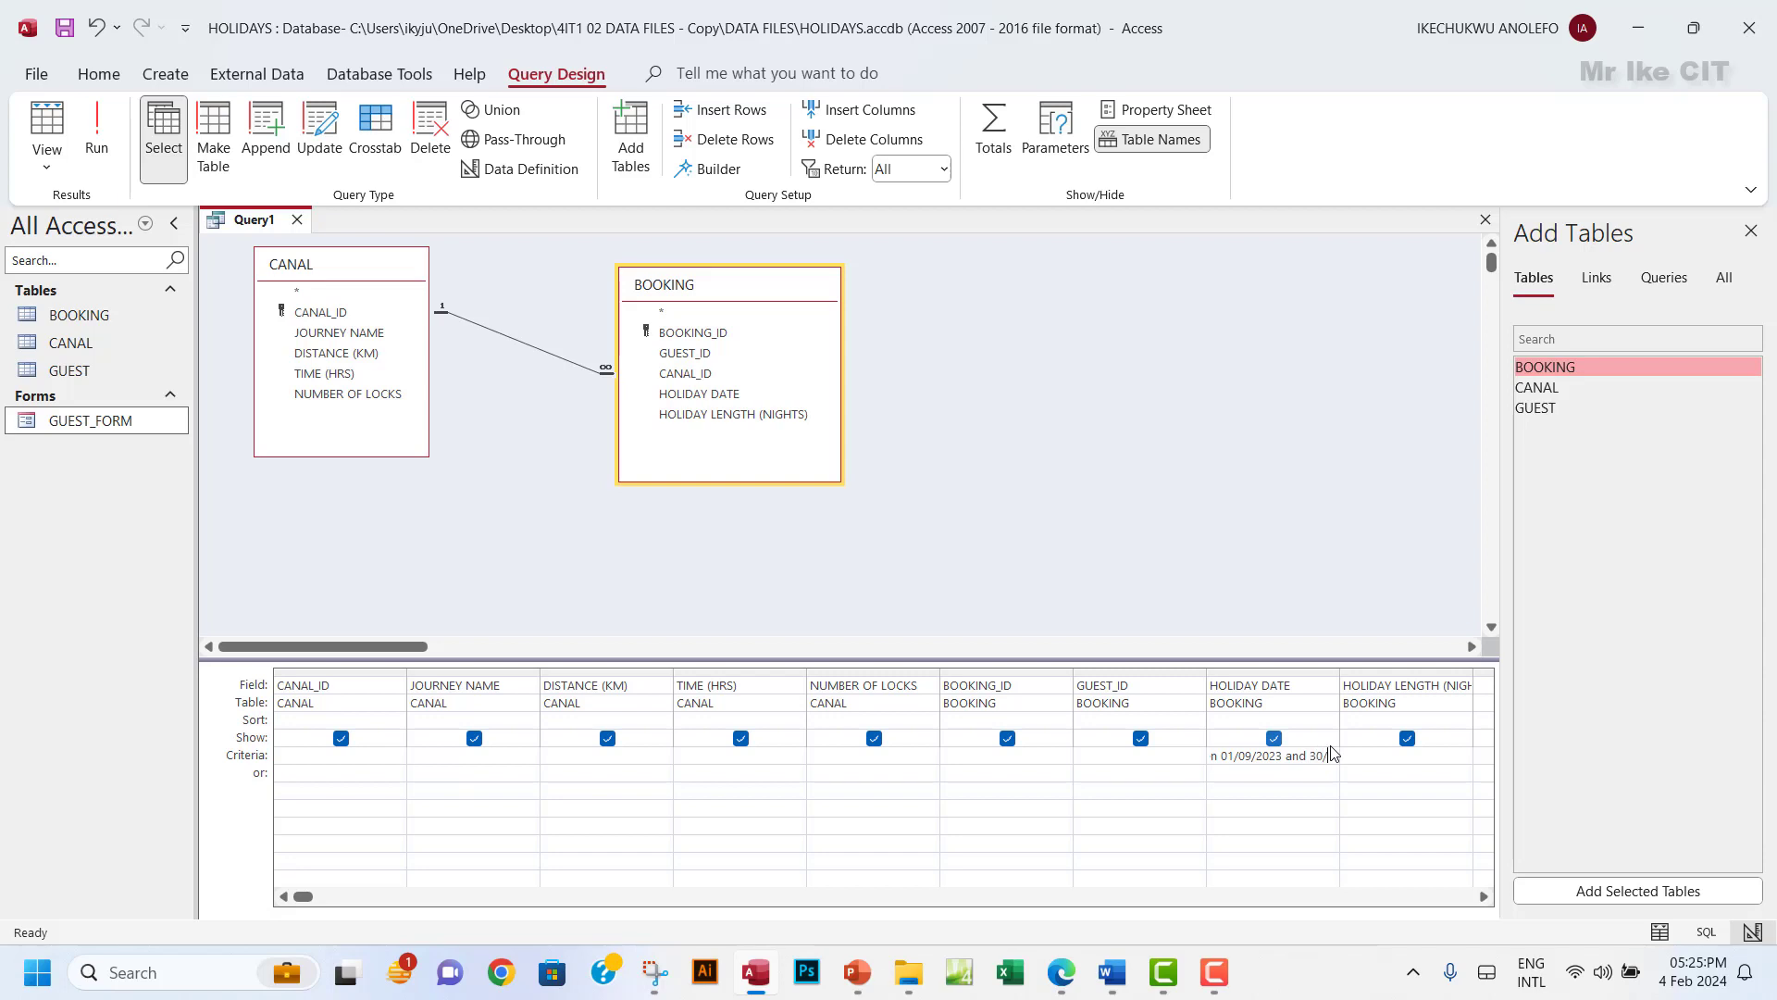
pyautogui.write('9/2023')
pyautogui.press('Return')
# Run the query, compare the HOLIDAY DATE values with the exam PDF's September 2023 criterion, and return to Design View.
pyautogui.click(96, 137)
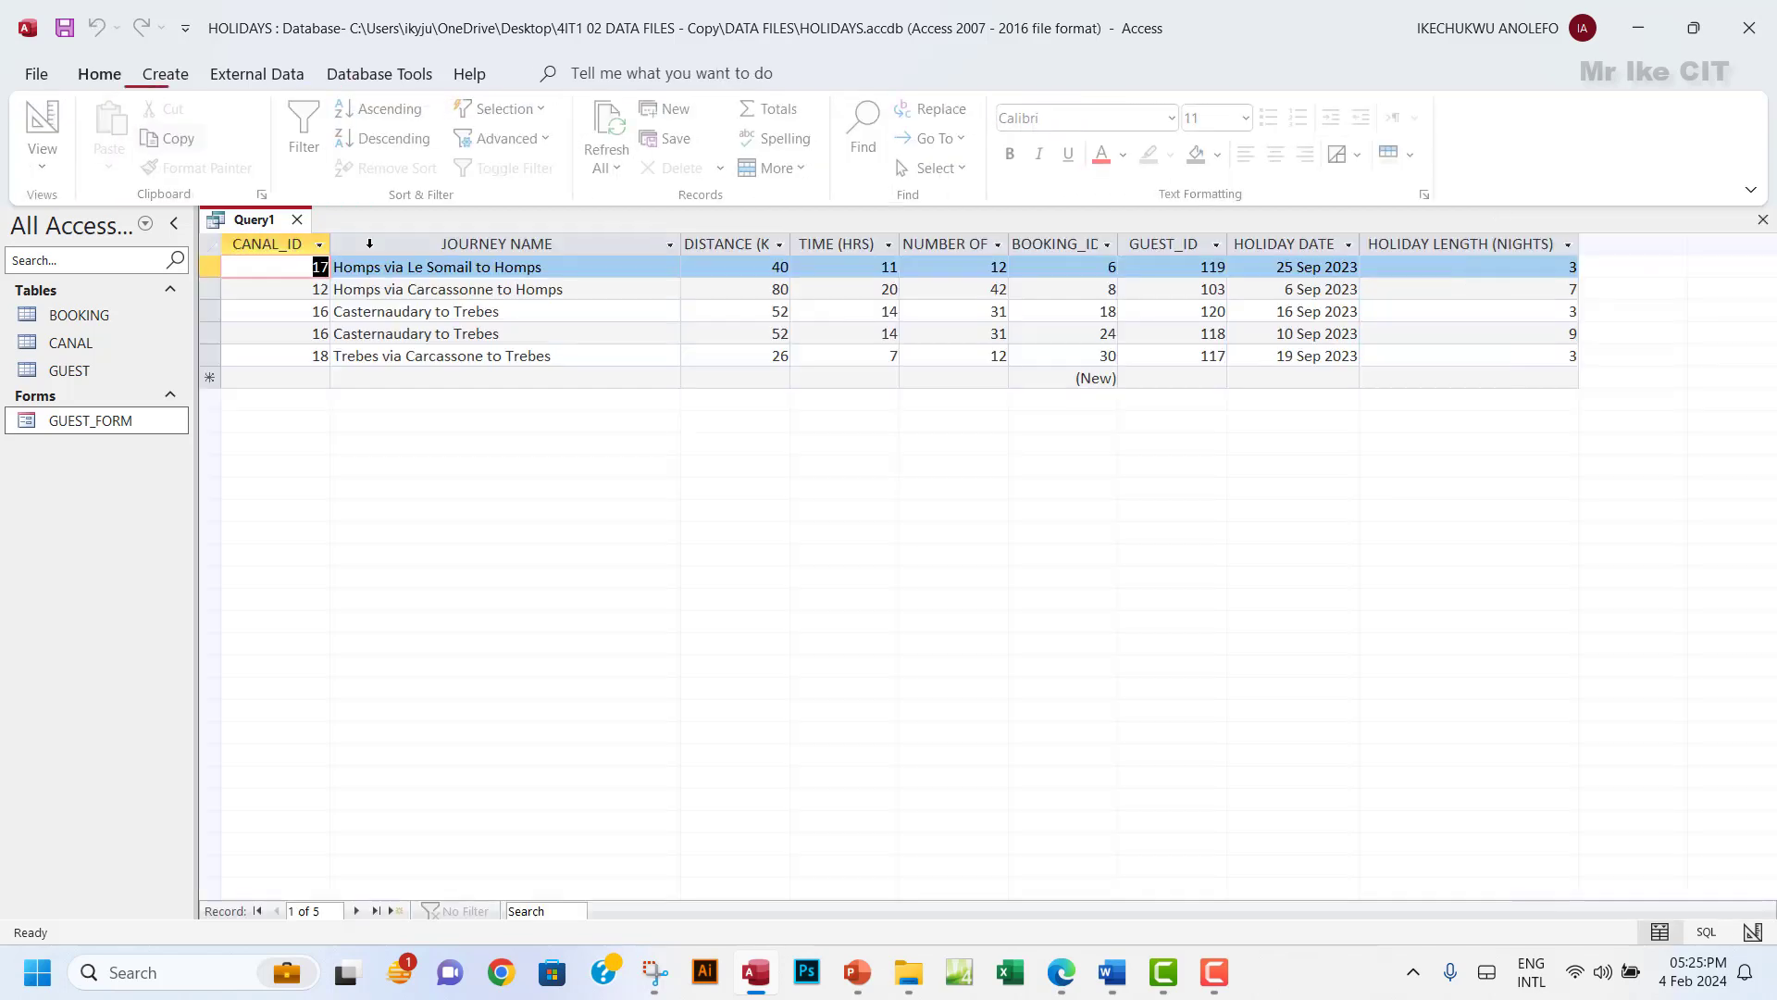
pyautogui.click(1322, 243)
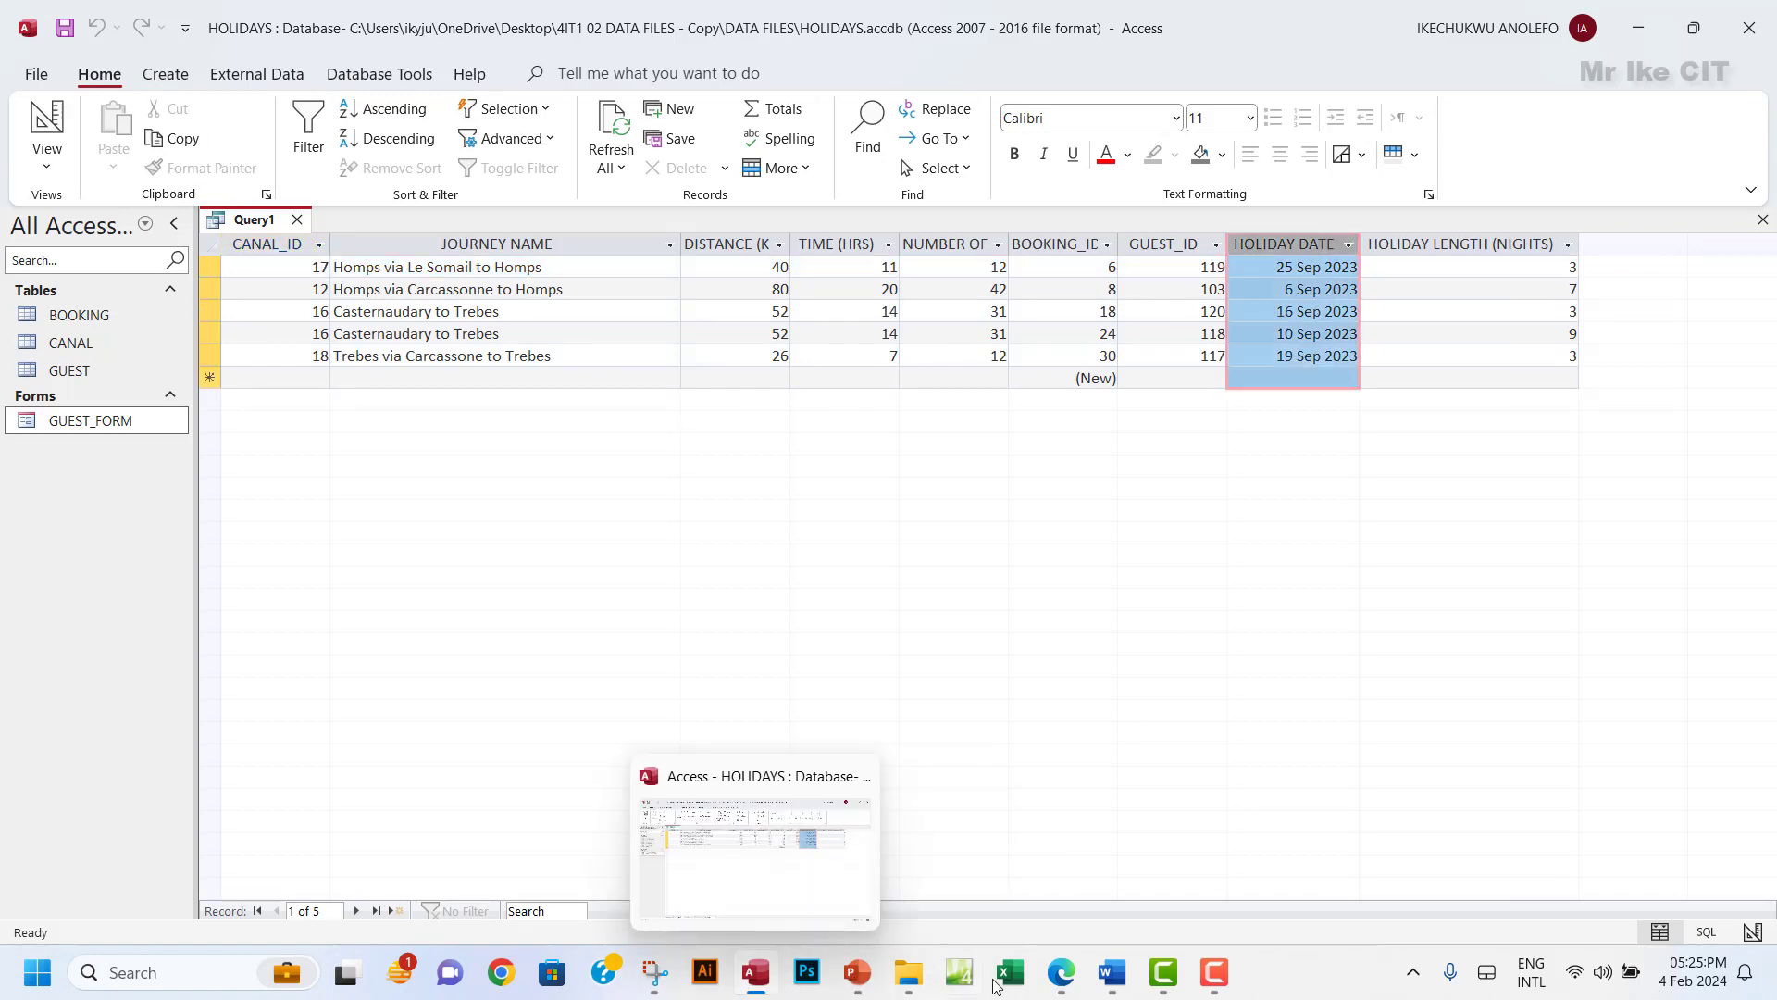
pyautogui.click(1061, 972)
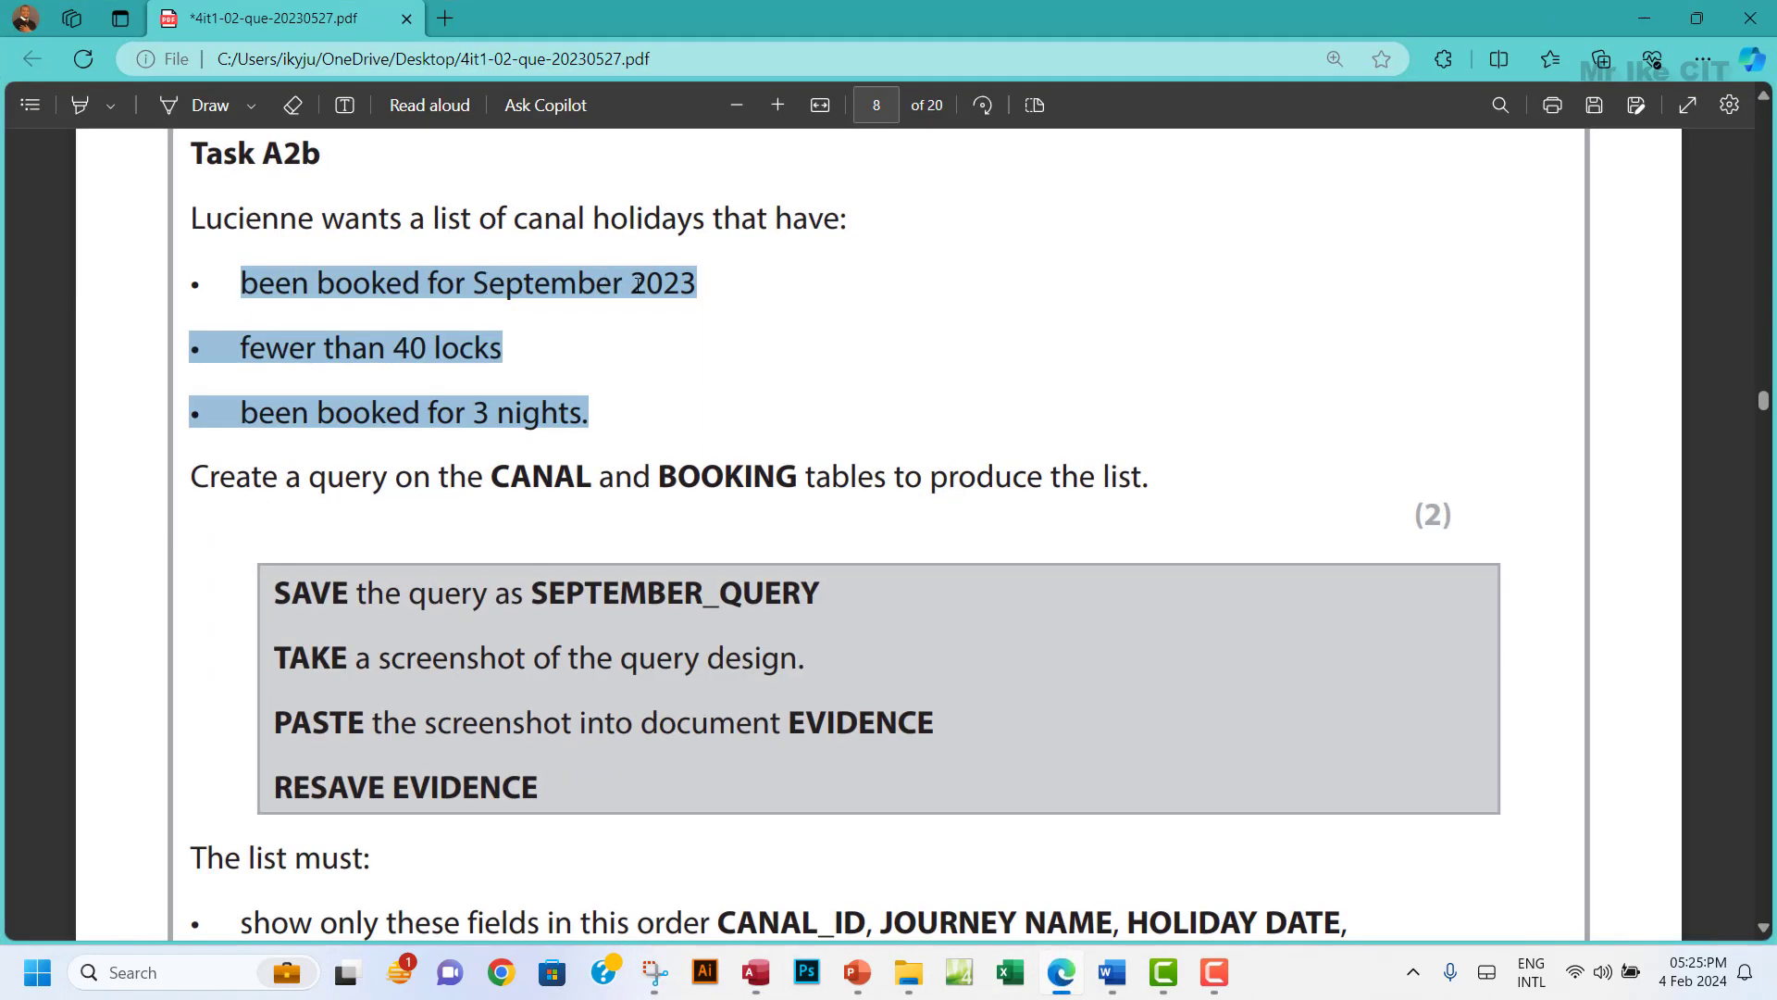
pyautogui.moveTo(639, 283); pyautogui.dragTo(713, 289)
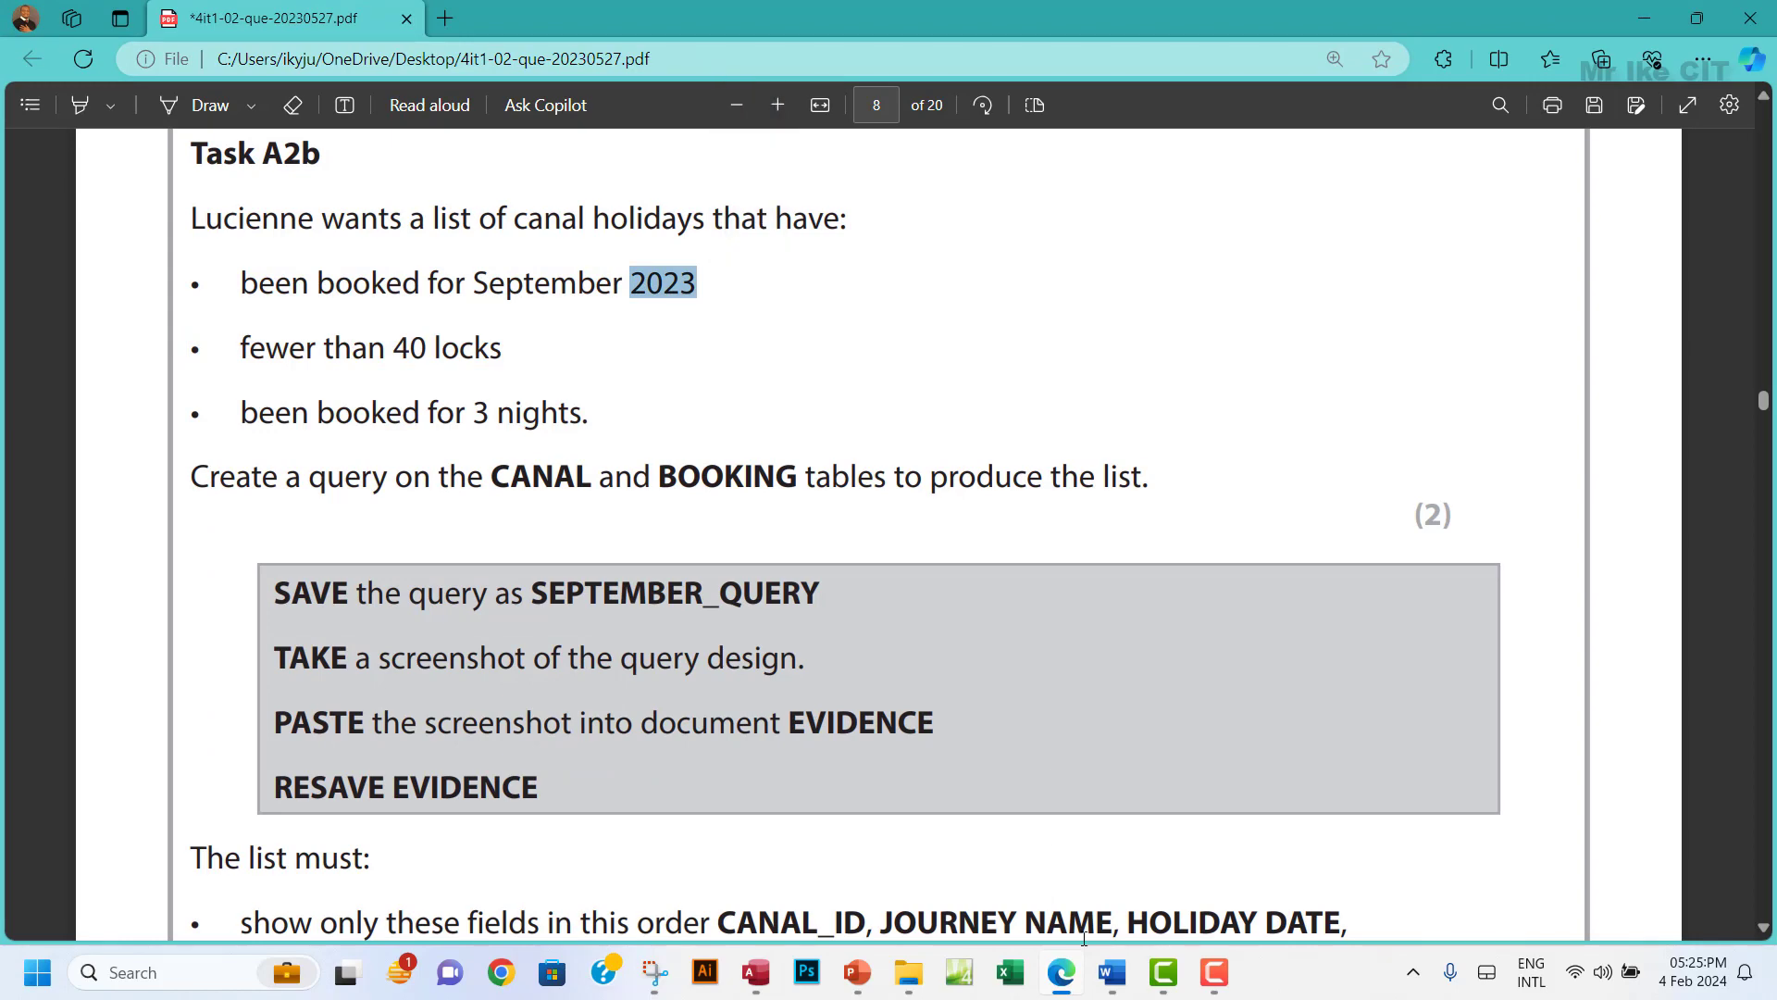
pyautogui.click(757, 974)
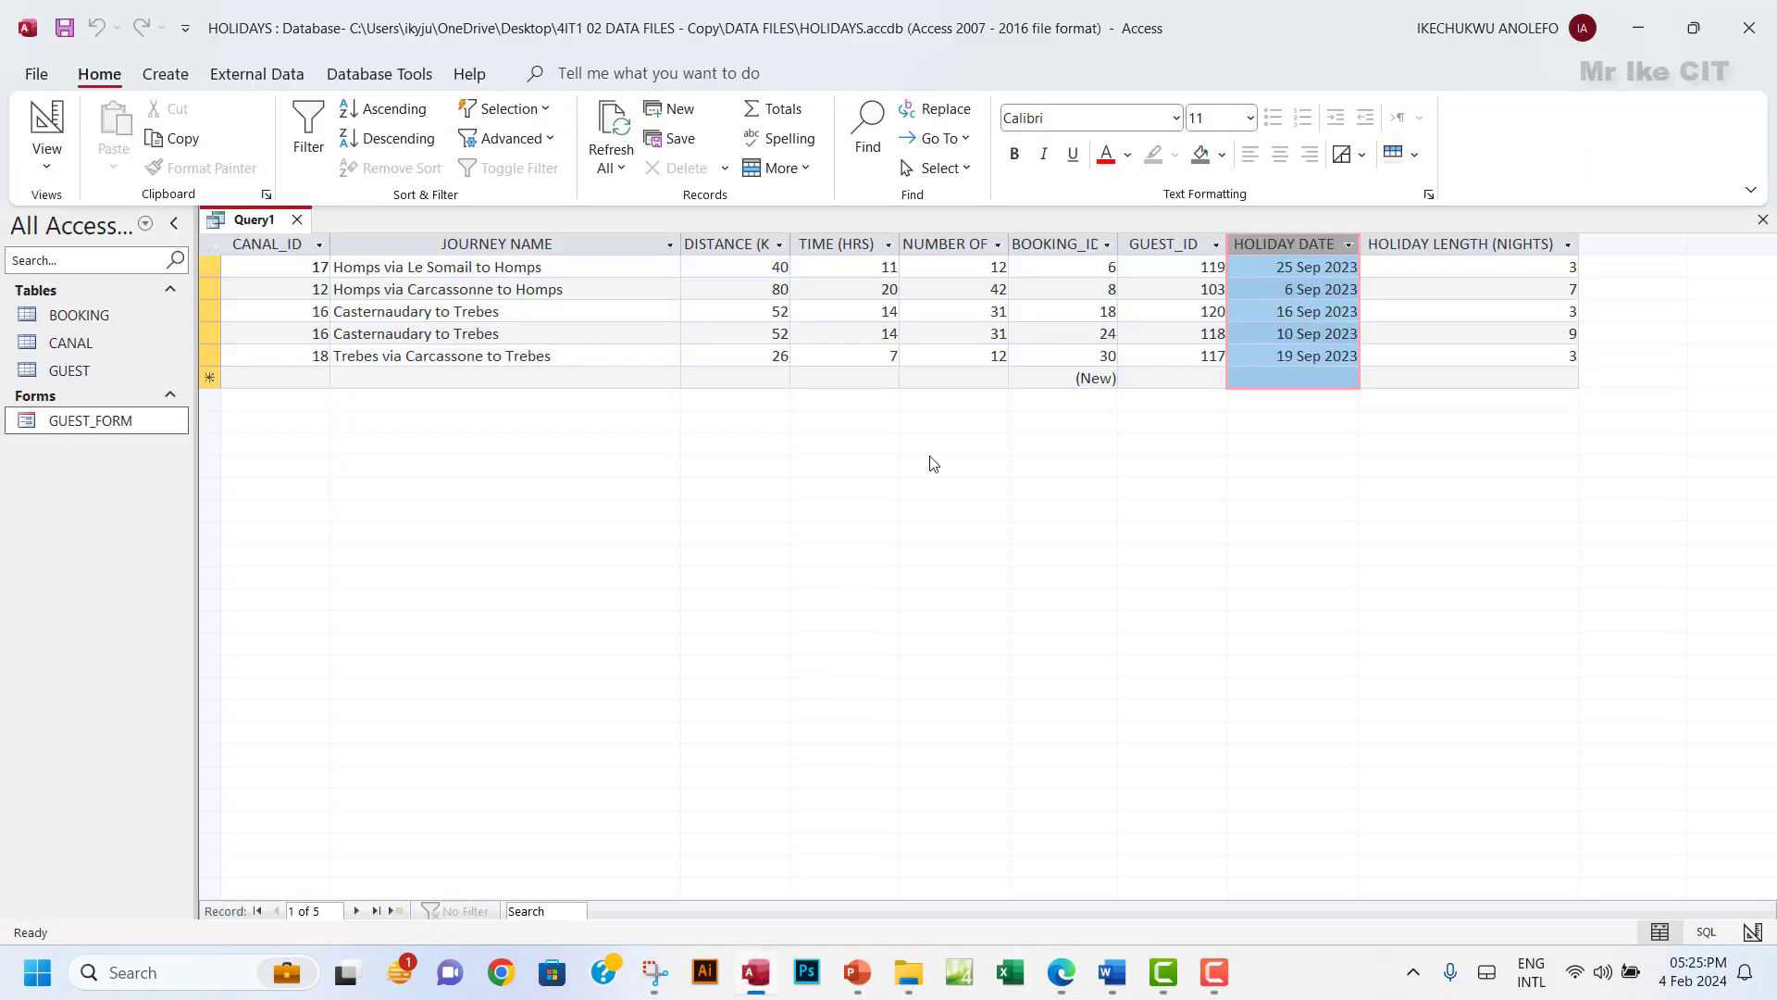
pyautogui.click(48, 167)
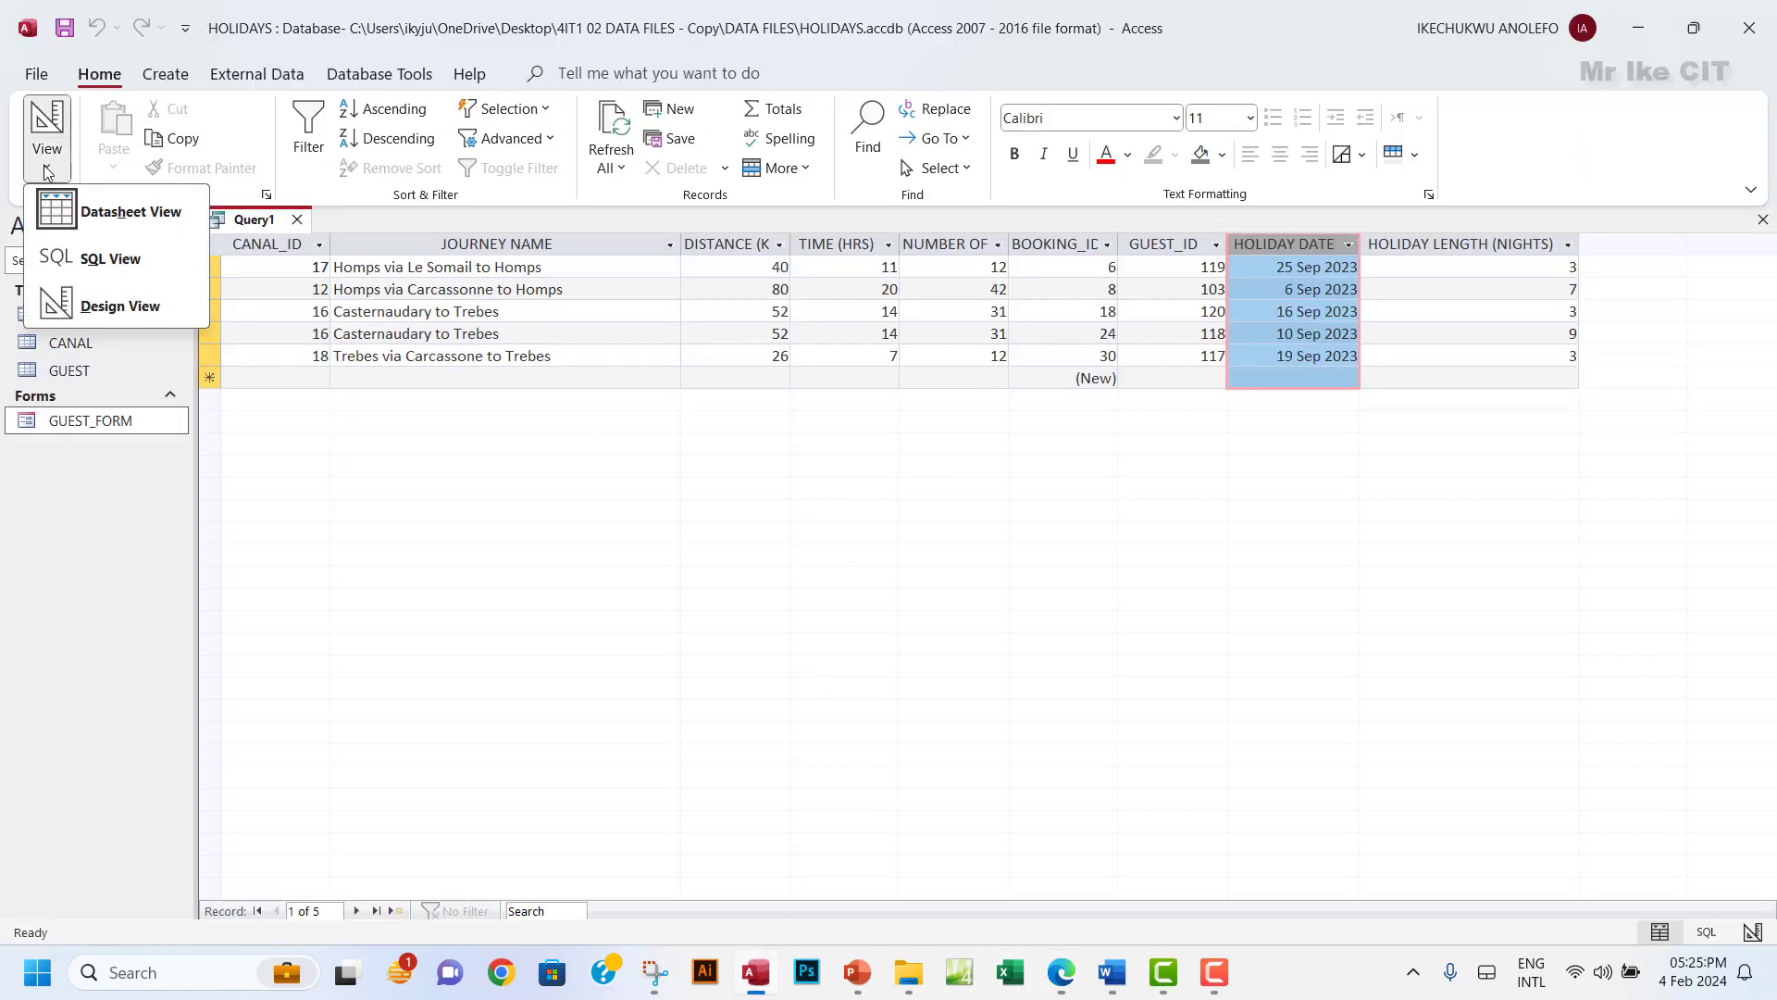
pyautogui.click(86, 310)
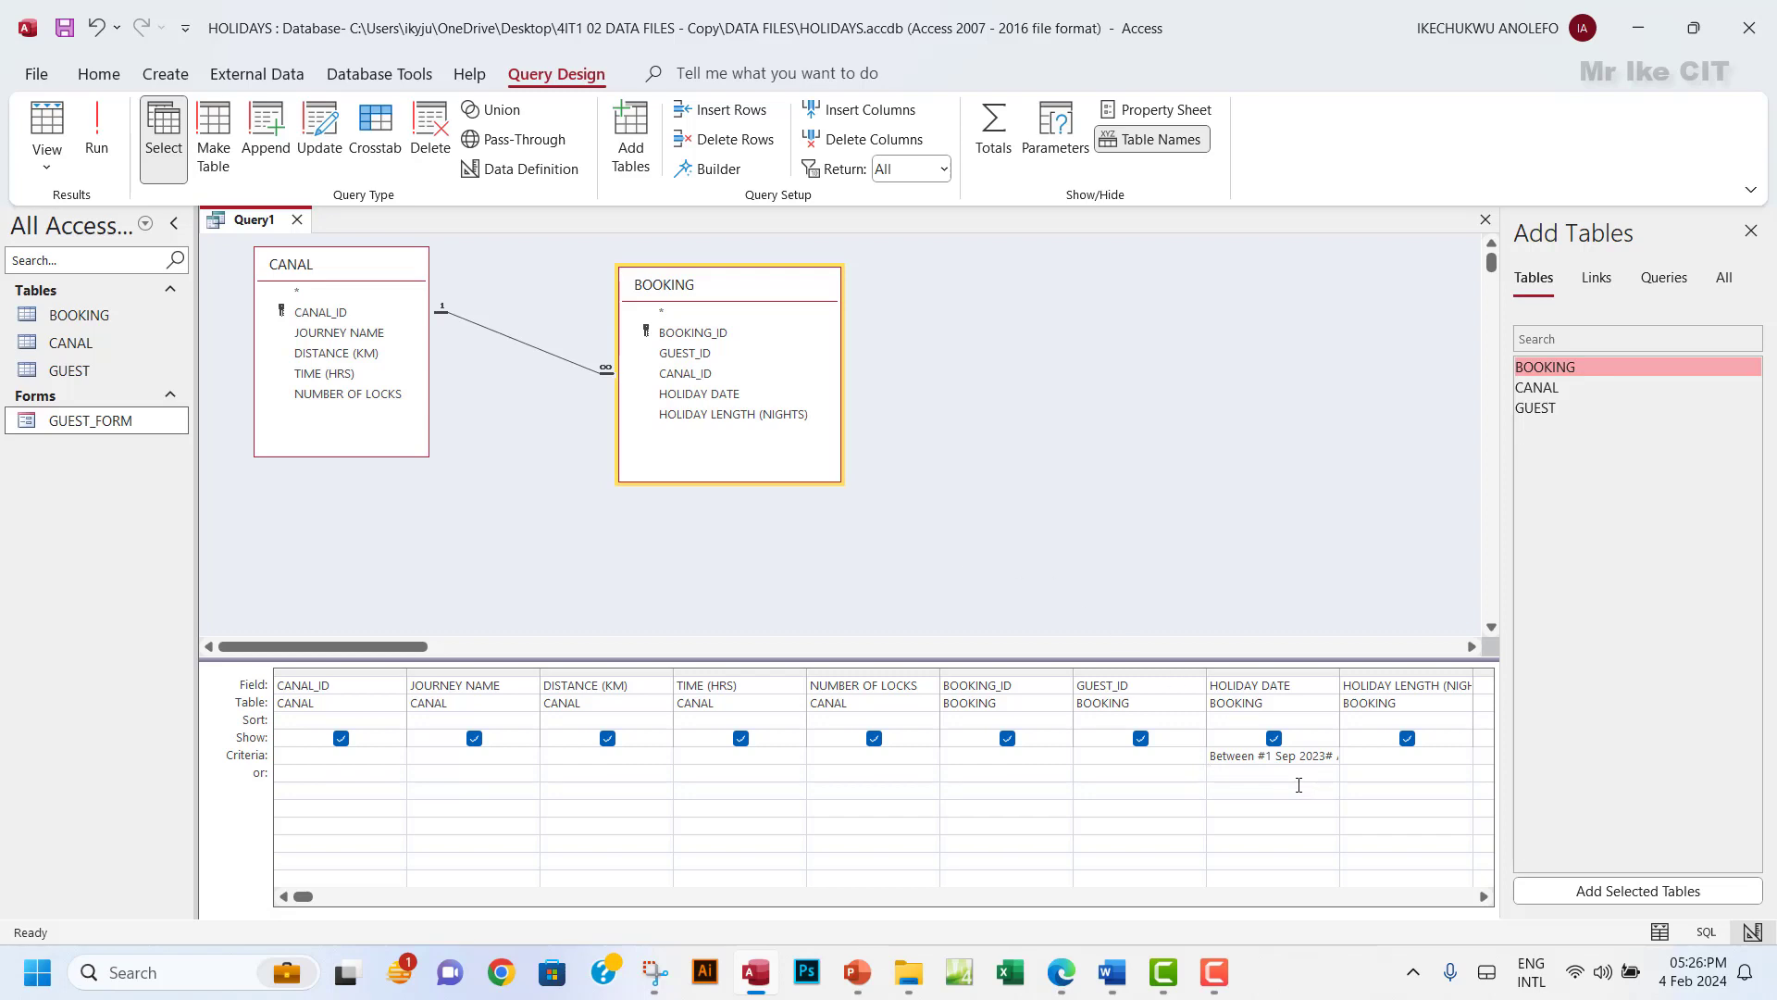
# Check the current date in the Windows calendar.
pyautogui.click(1706, 979)
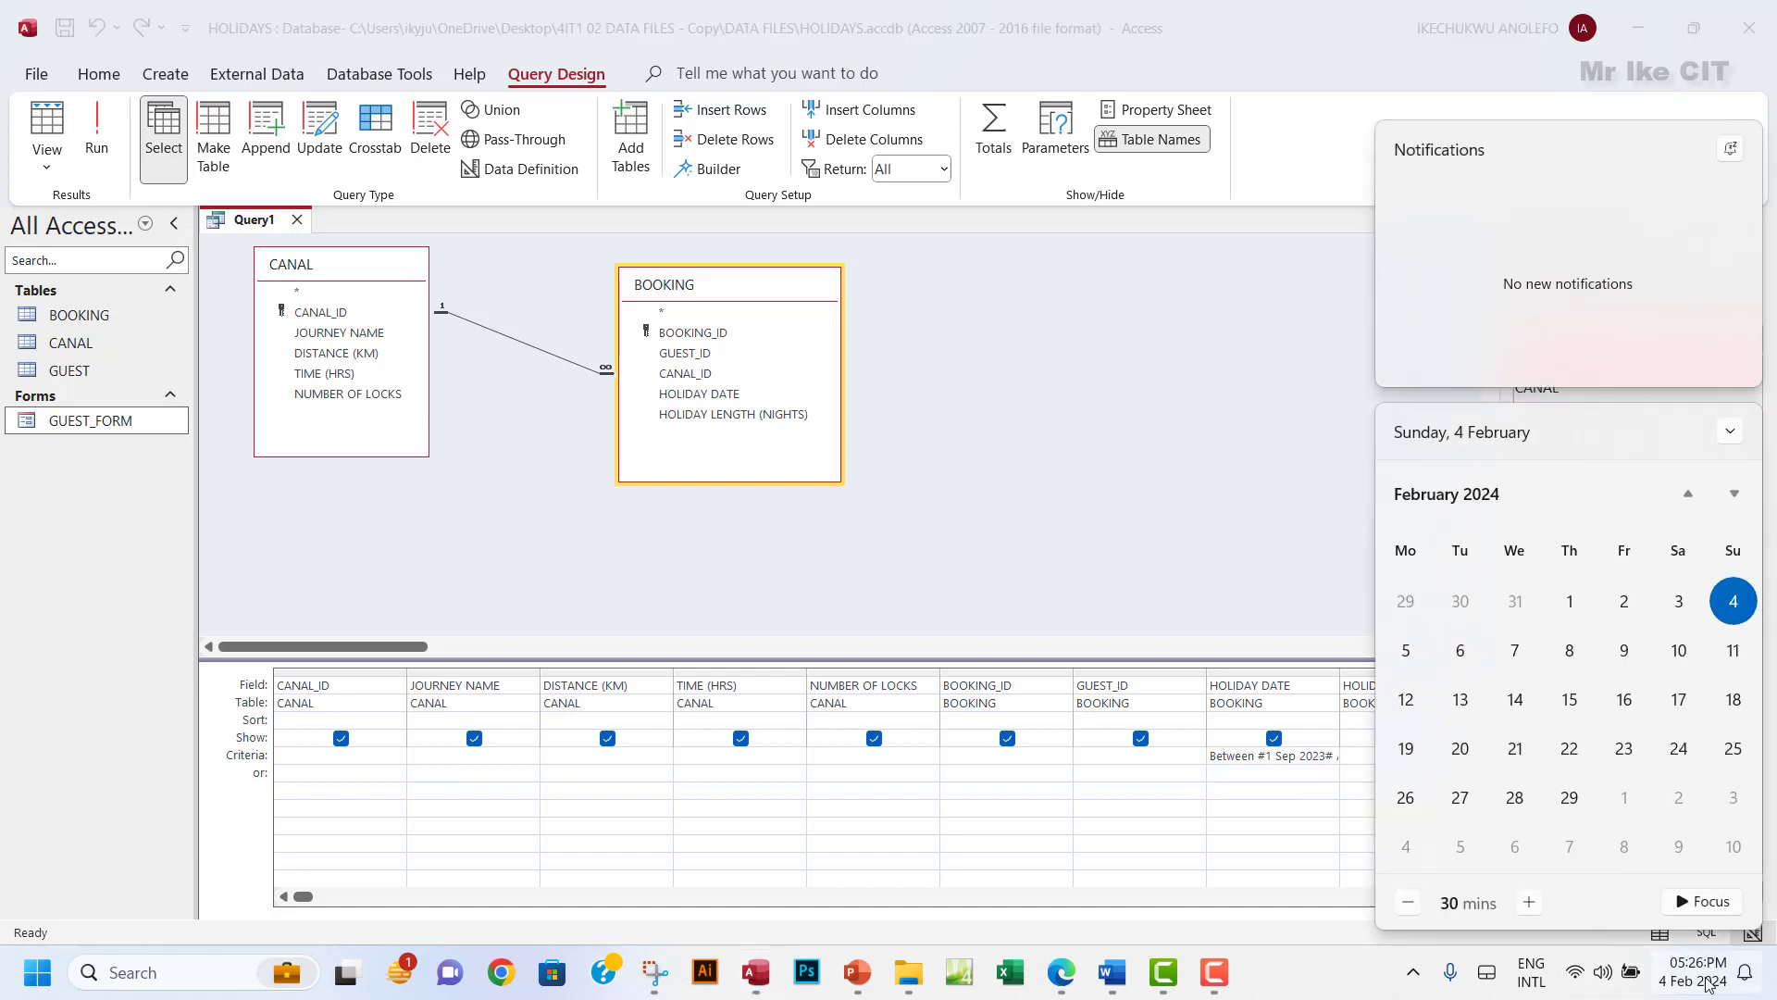
pyautogui.click(1255, 508)
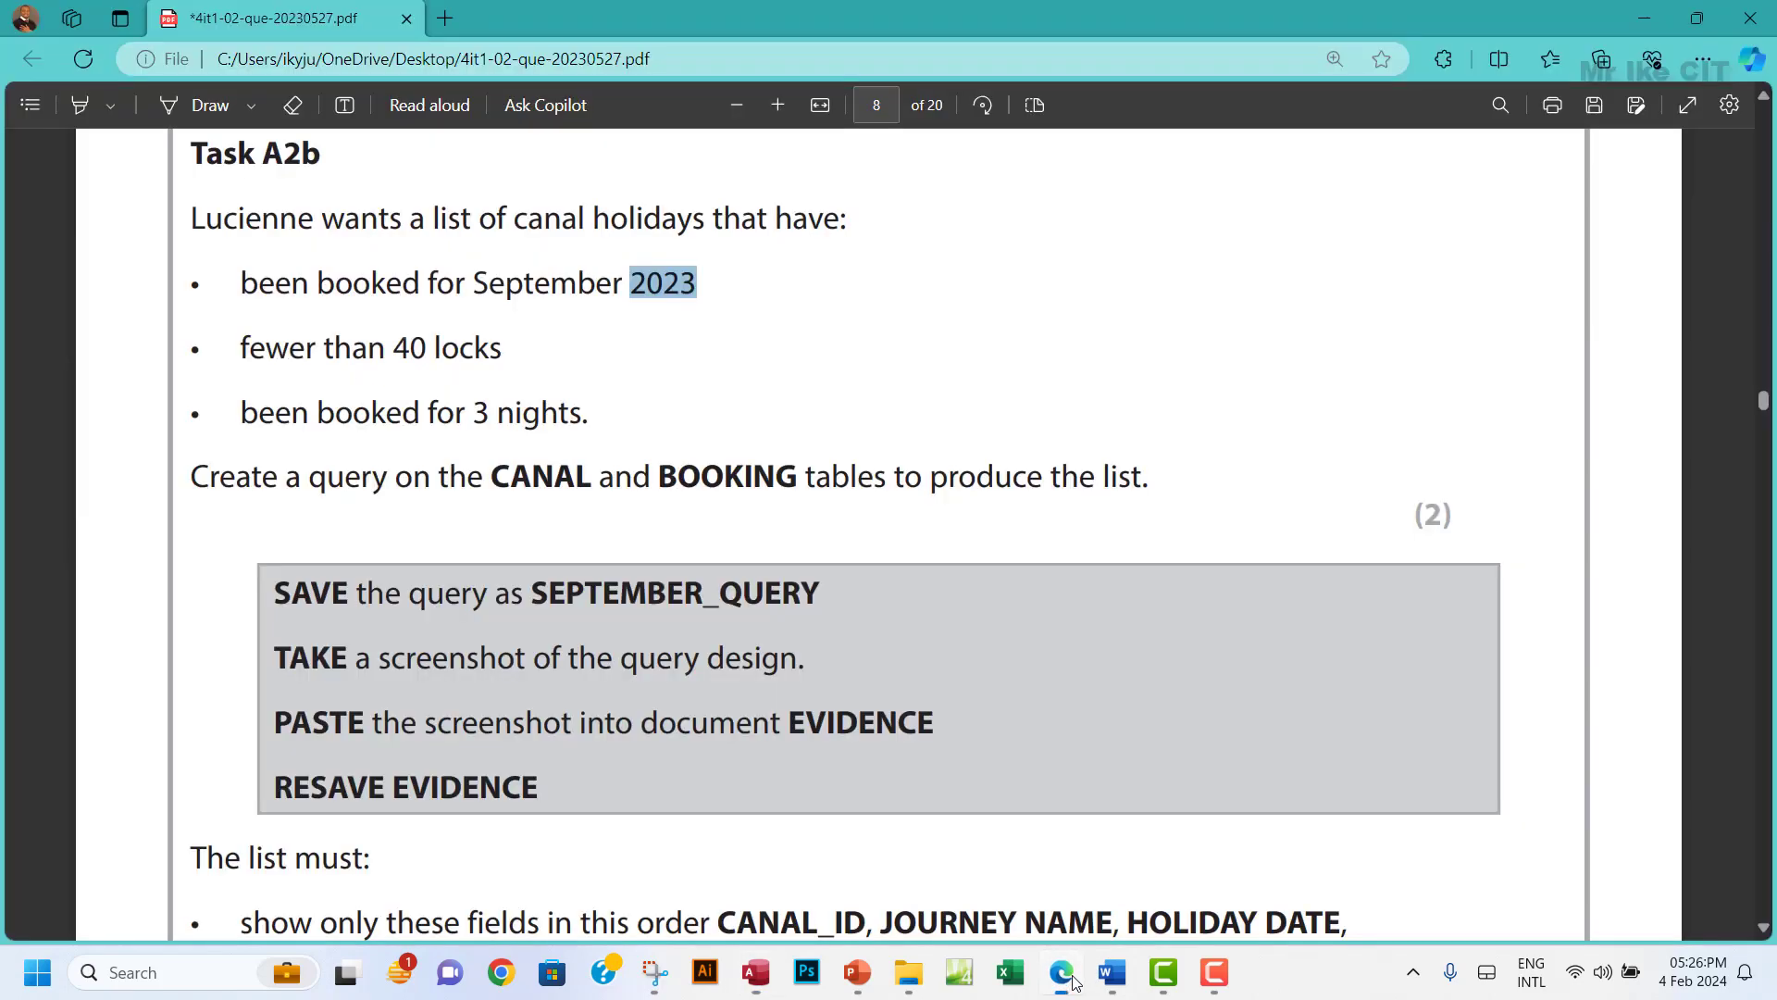
# Check the locks requirement in the exam PDF and set the NUMBER OF LOCKS criterion to <40.
pyautogui.click(1074, 980)
pyautogui.click(1074, 979)
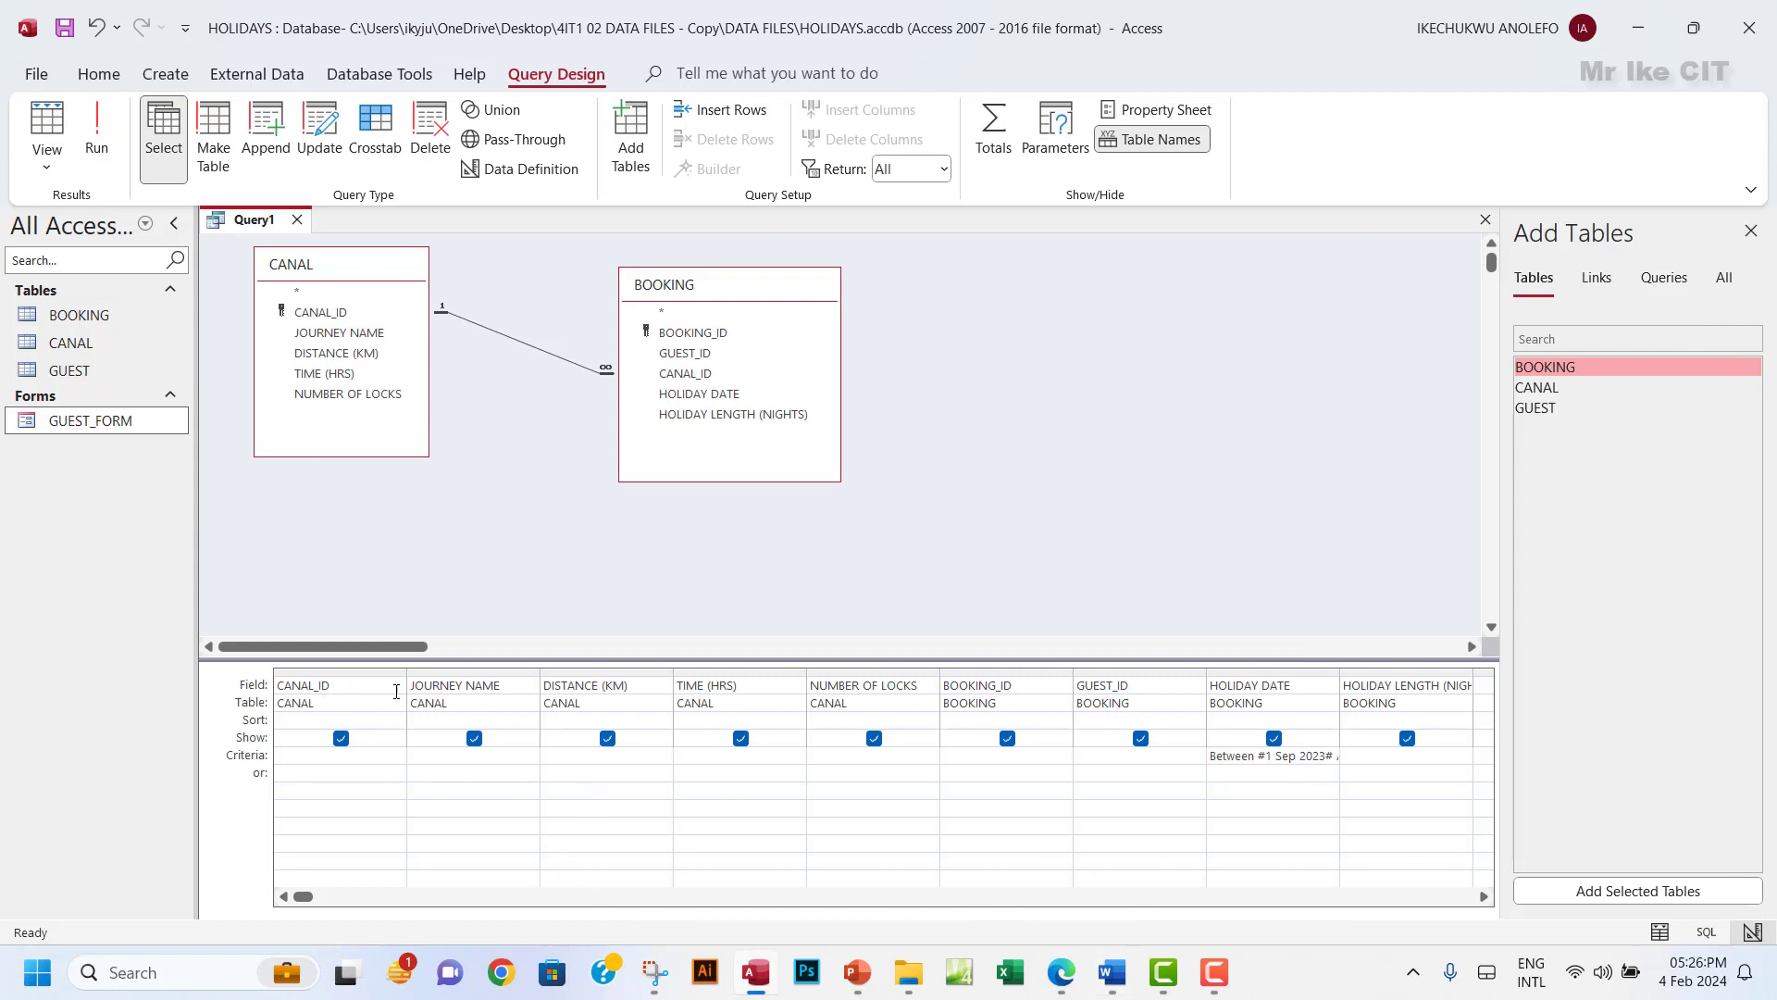
pyautogui.click(863, 756)
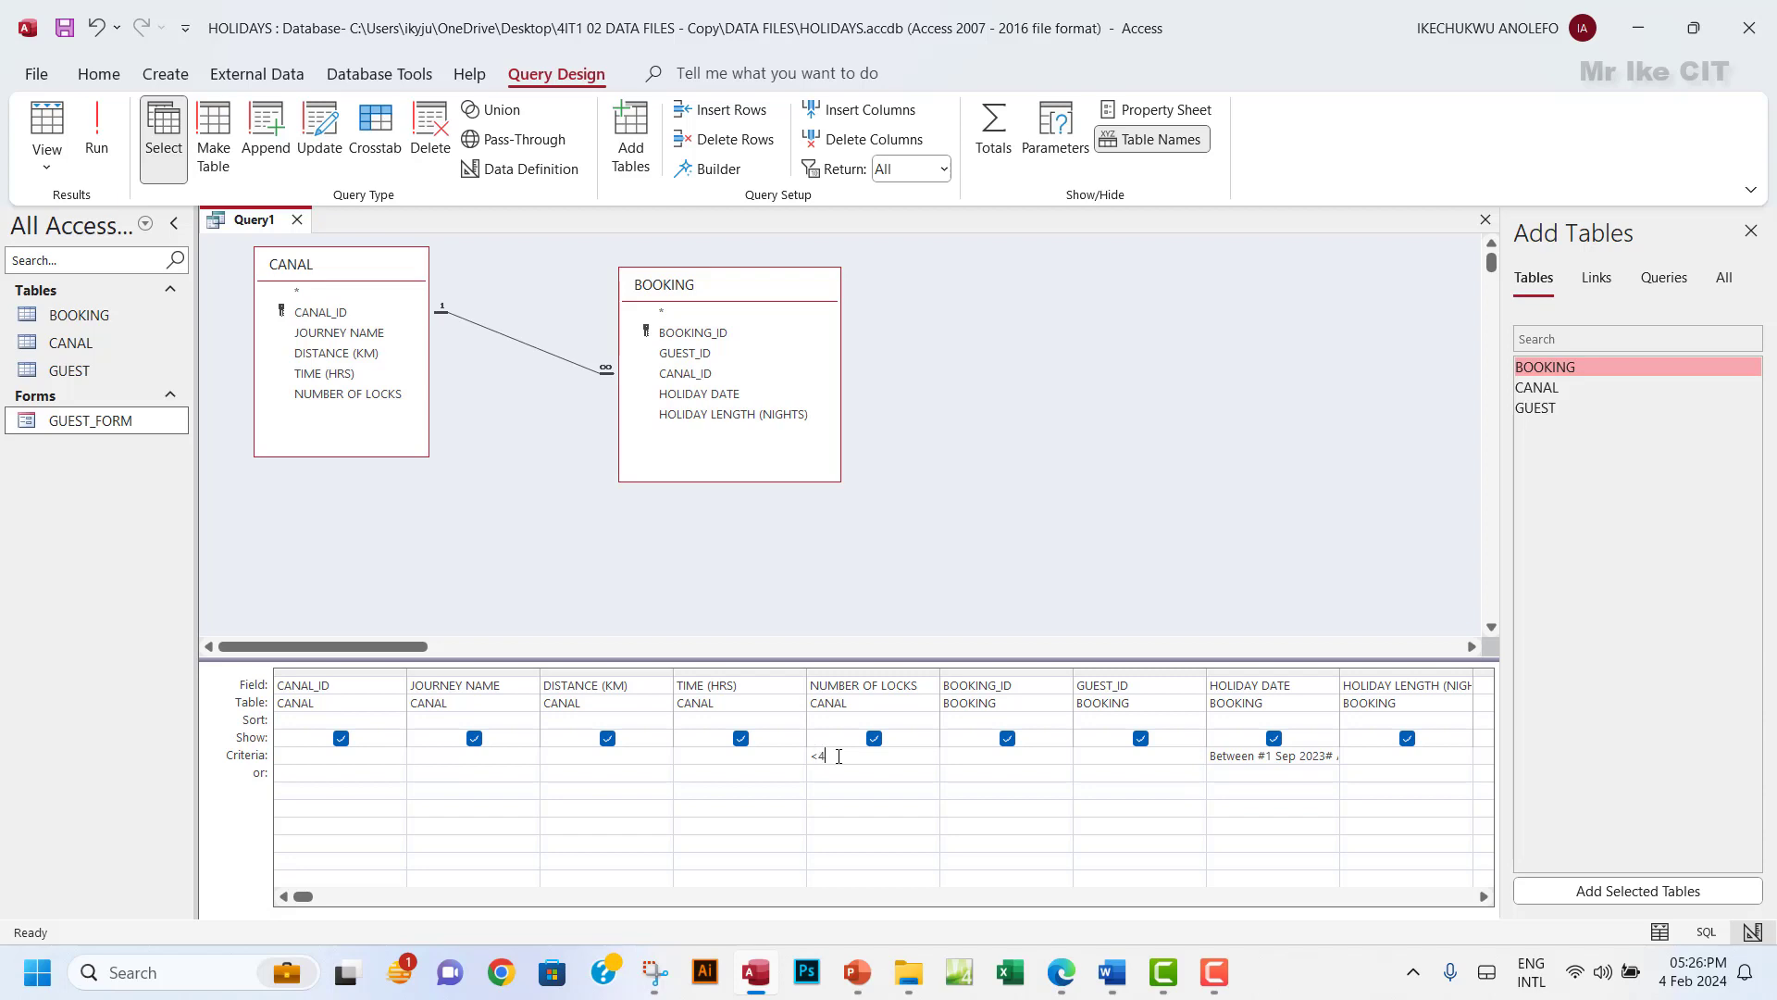
pyautogui.write('<40')
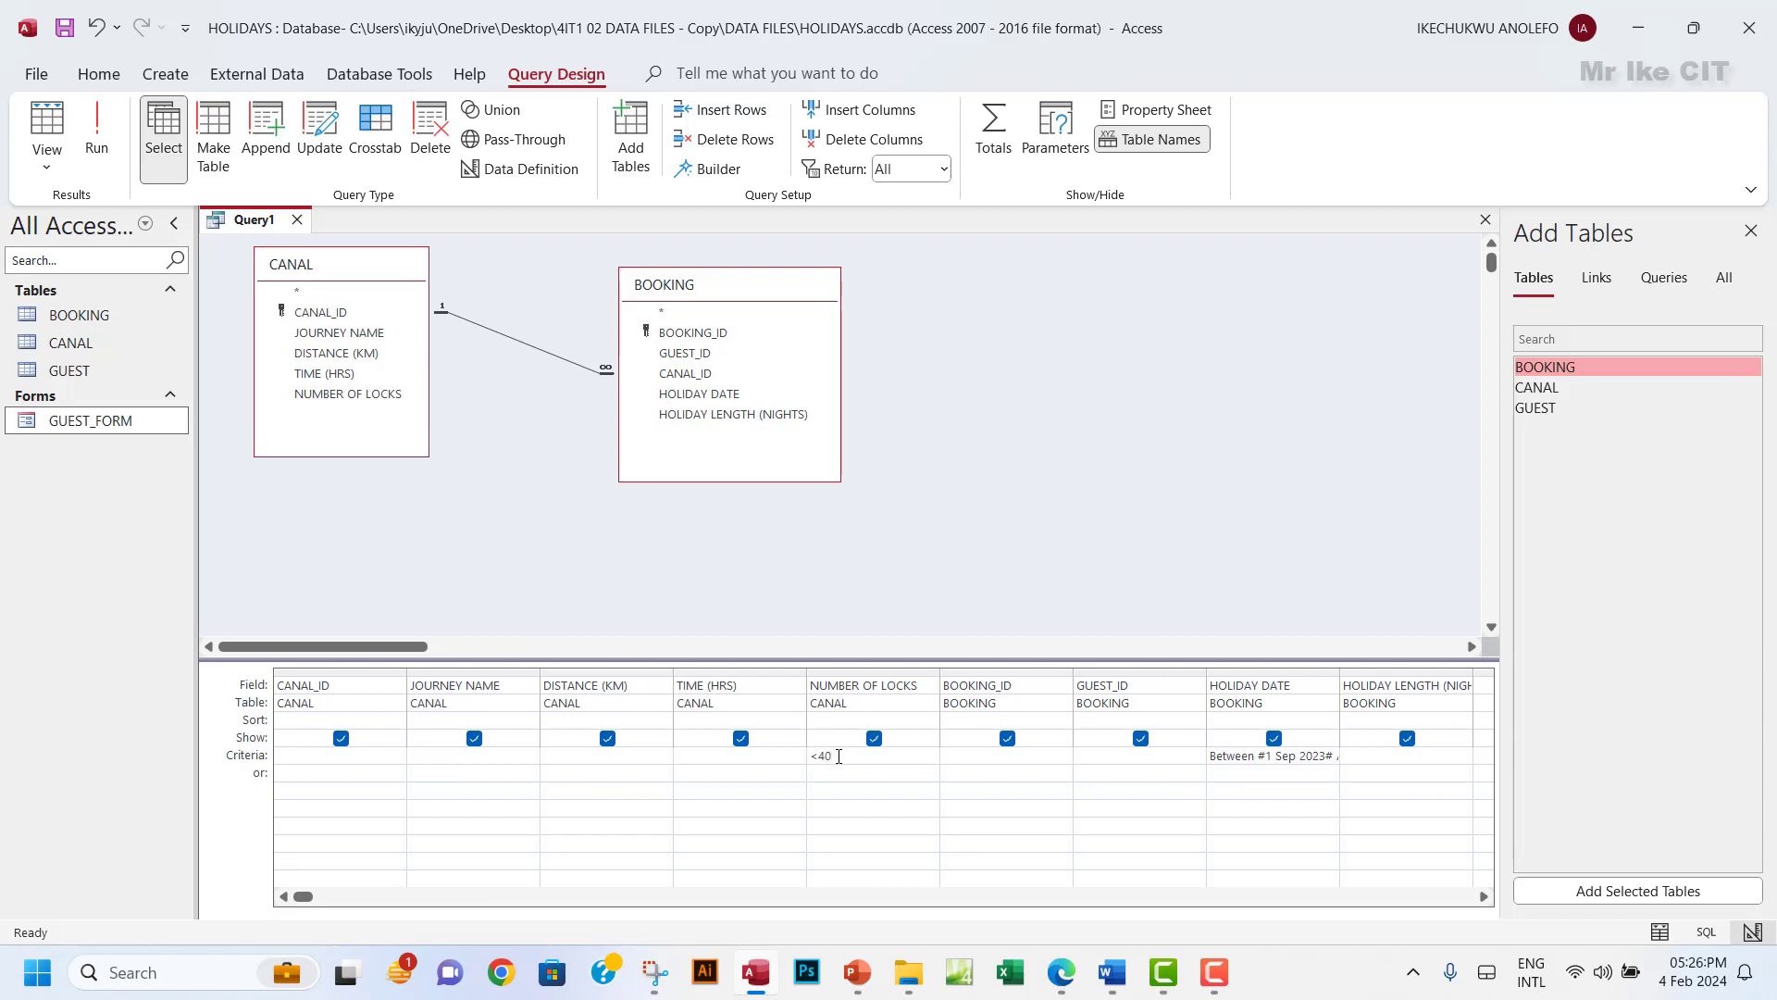
# Run the query, fit the BOOKING_ID and NUMBER OF LOCKS columns to their headings, and examine the lock values.
pyautogui.click(97, 130)
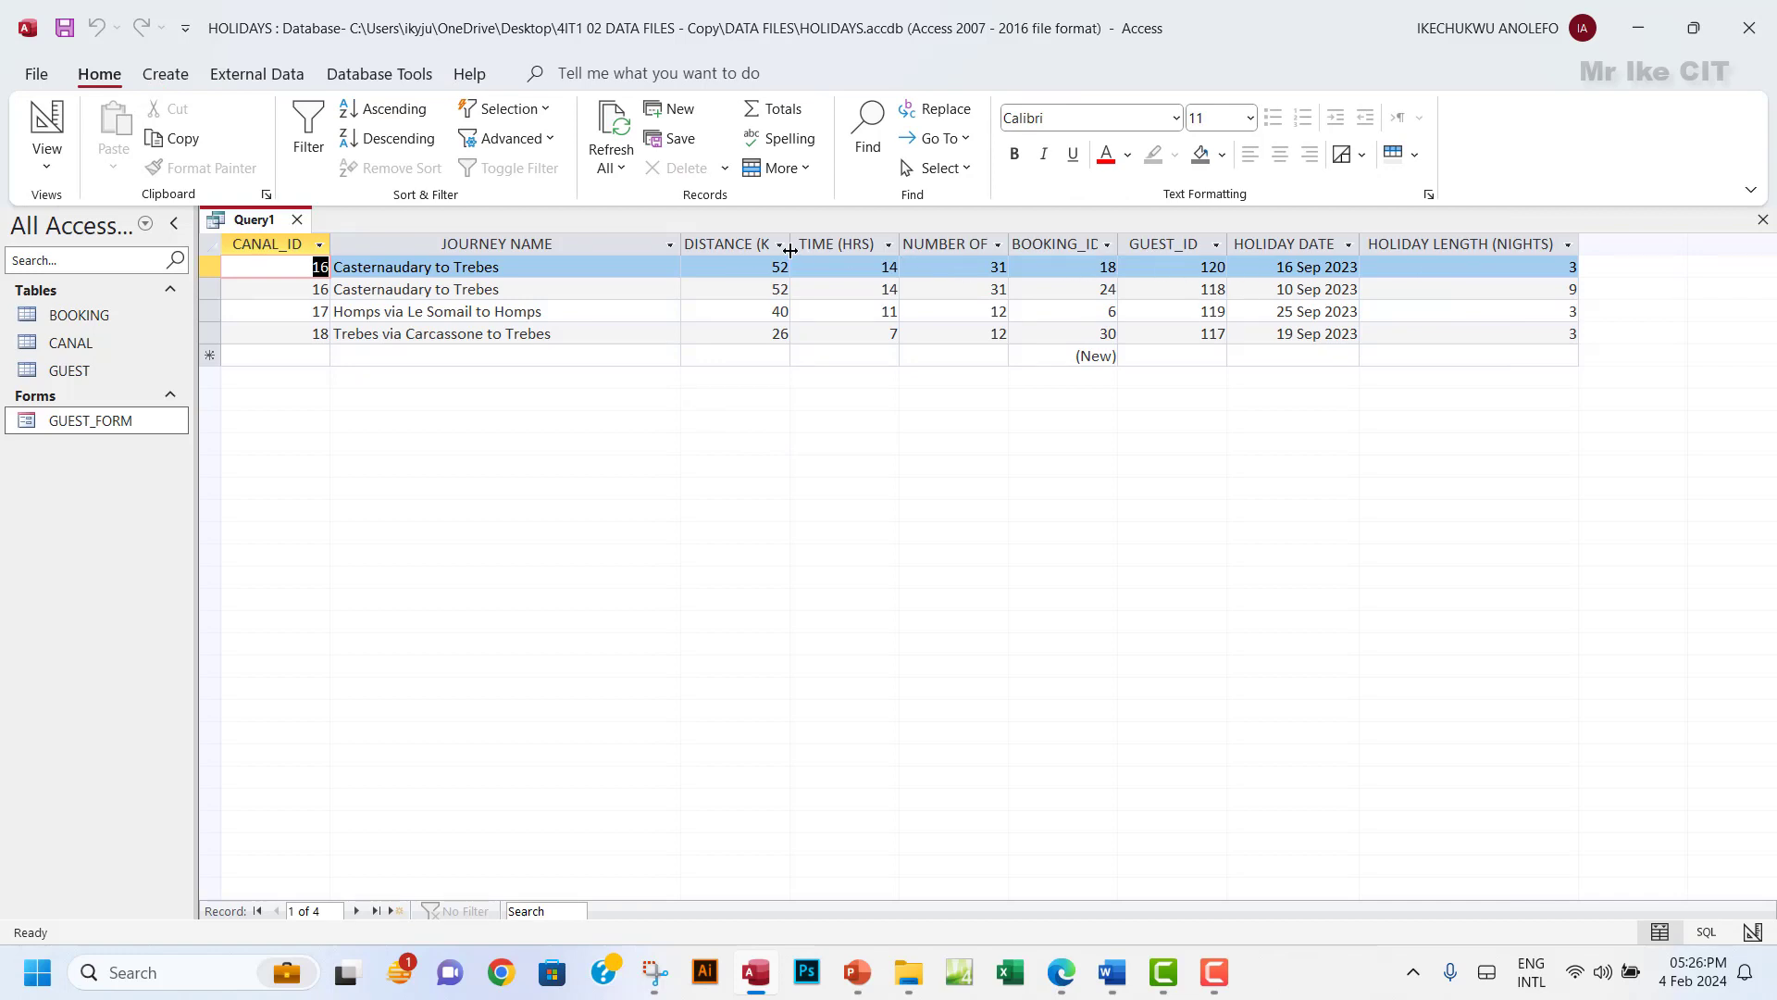
pyautogui.doubleClick(1118, 243)
pyautogui.doubleClick(1009, 244)
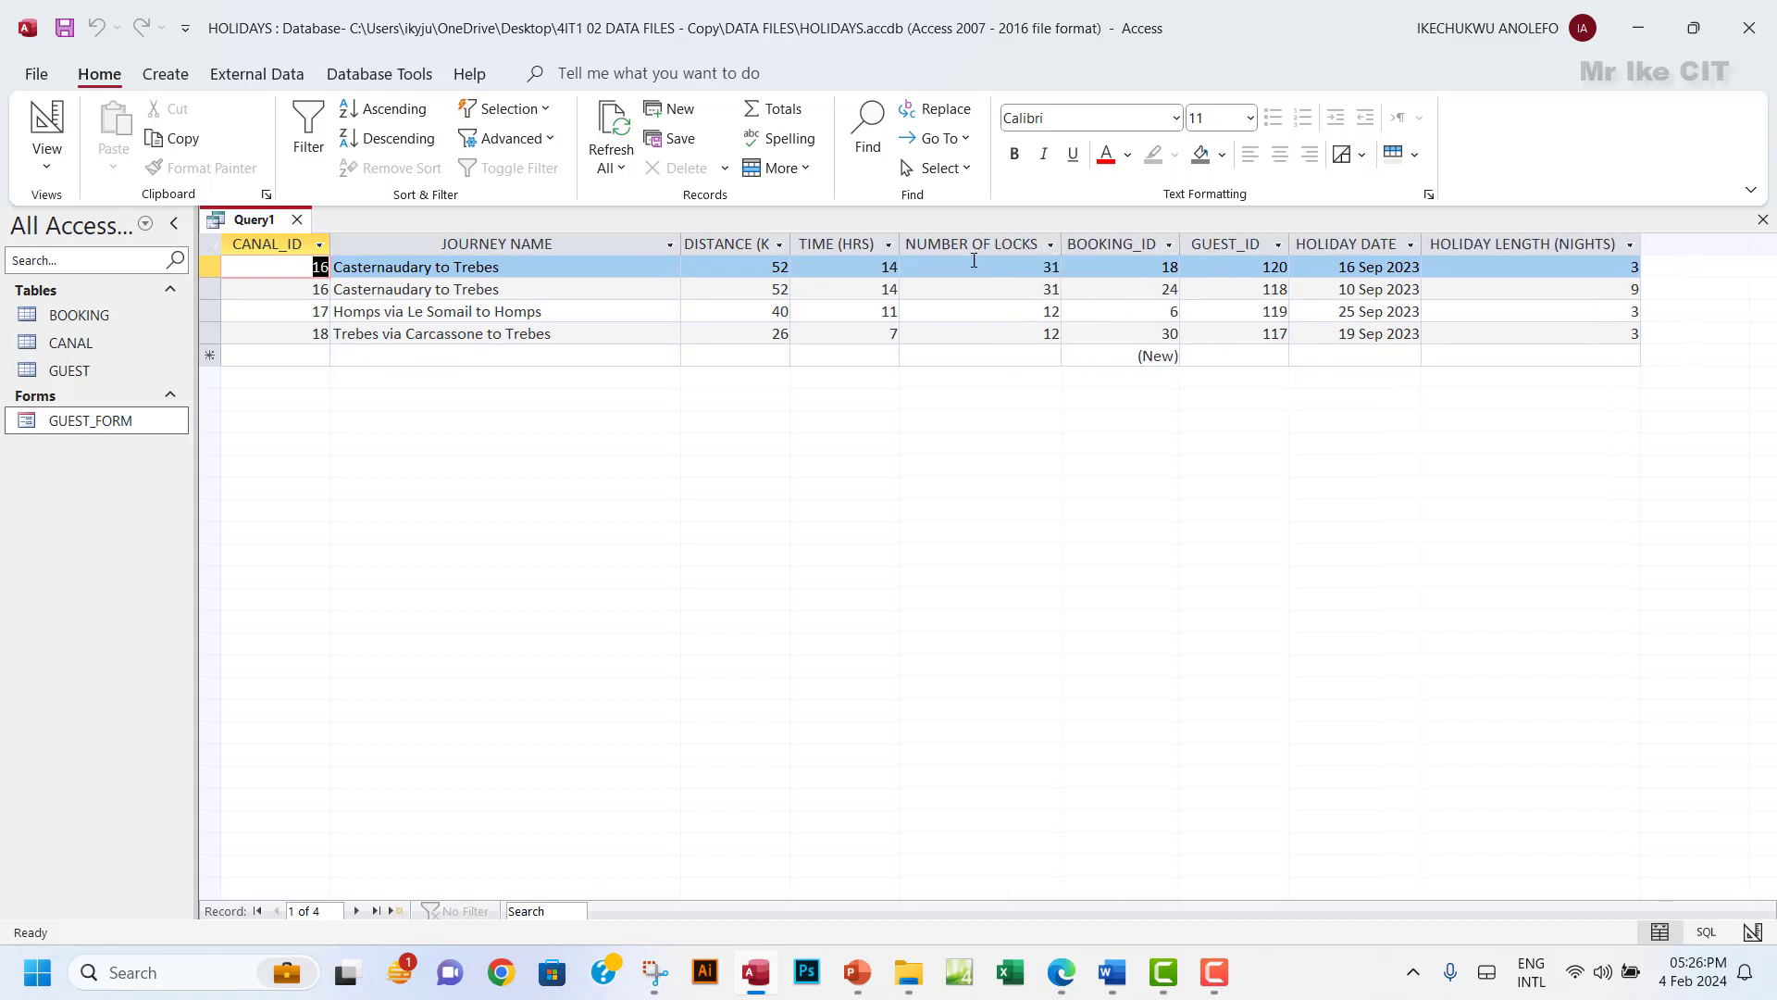
pyautogui.click(1006, 244)
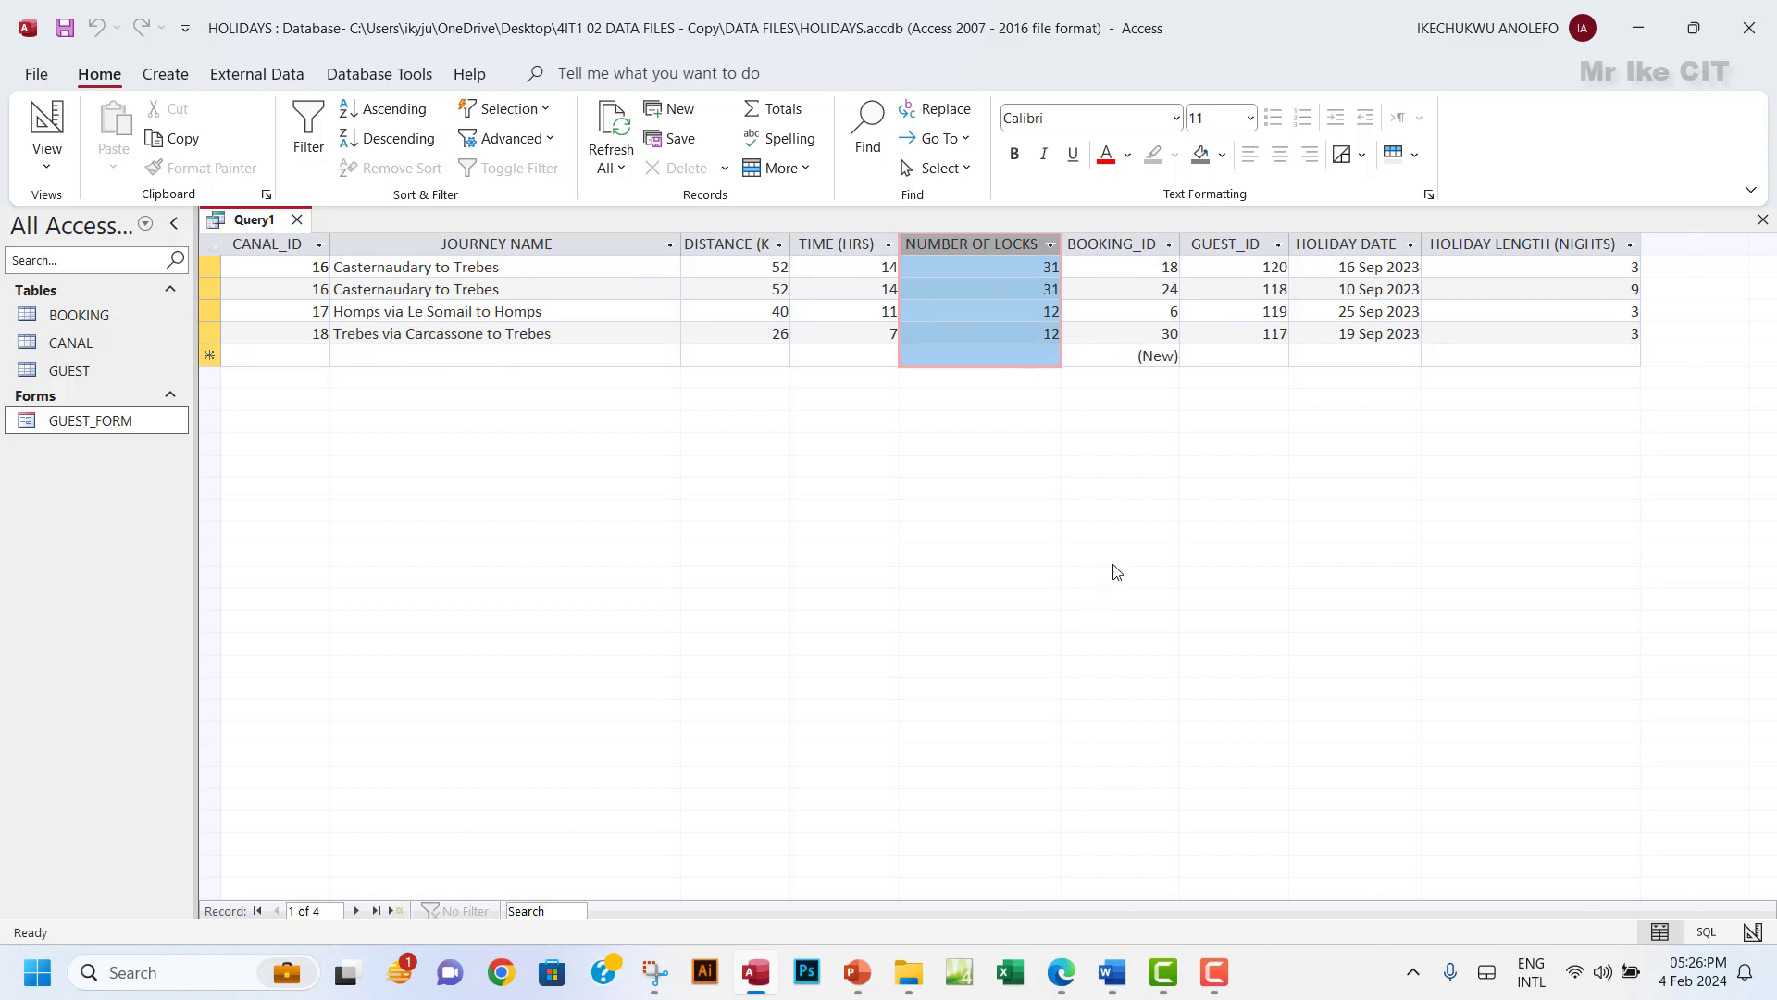
# Select the "been booked for 3 nights." criterion in the exam PDF to review it, and return to the query results in Access.
pyautogui.click(1067, 971)
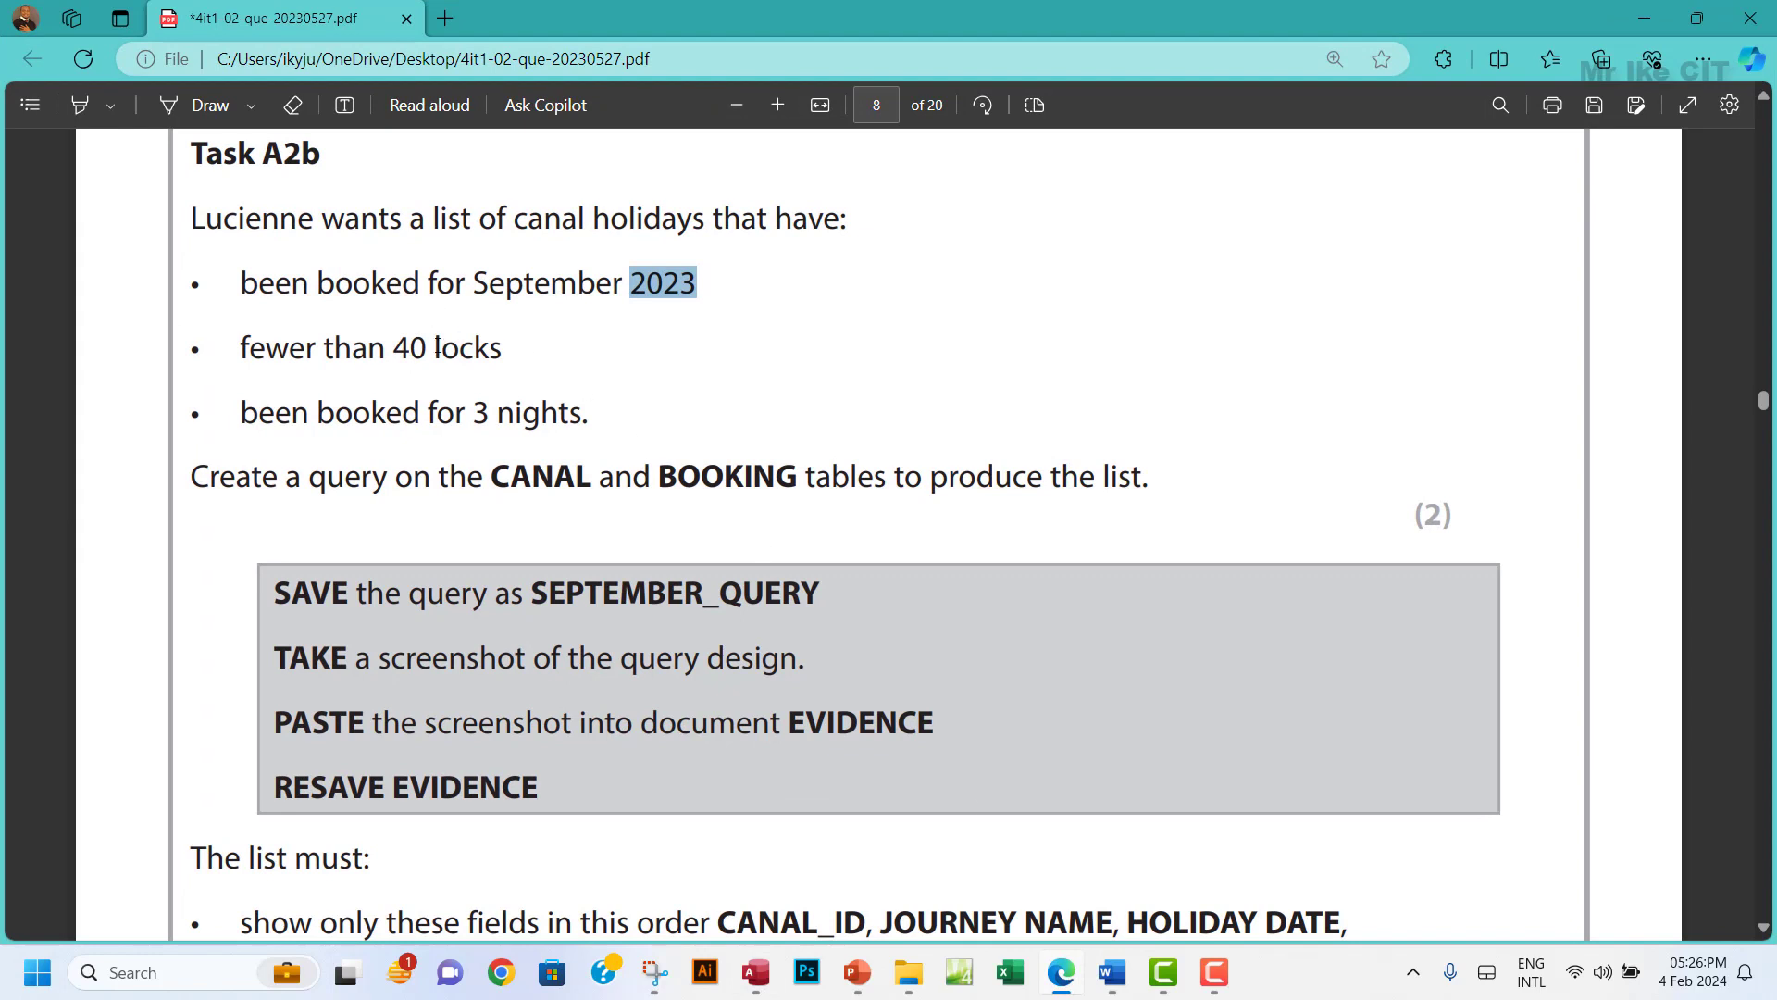
pyautogui.moveTo(588, 413); pyautogui.dragTo(199, 408)
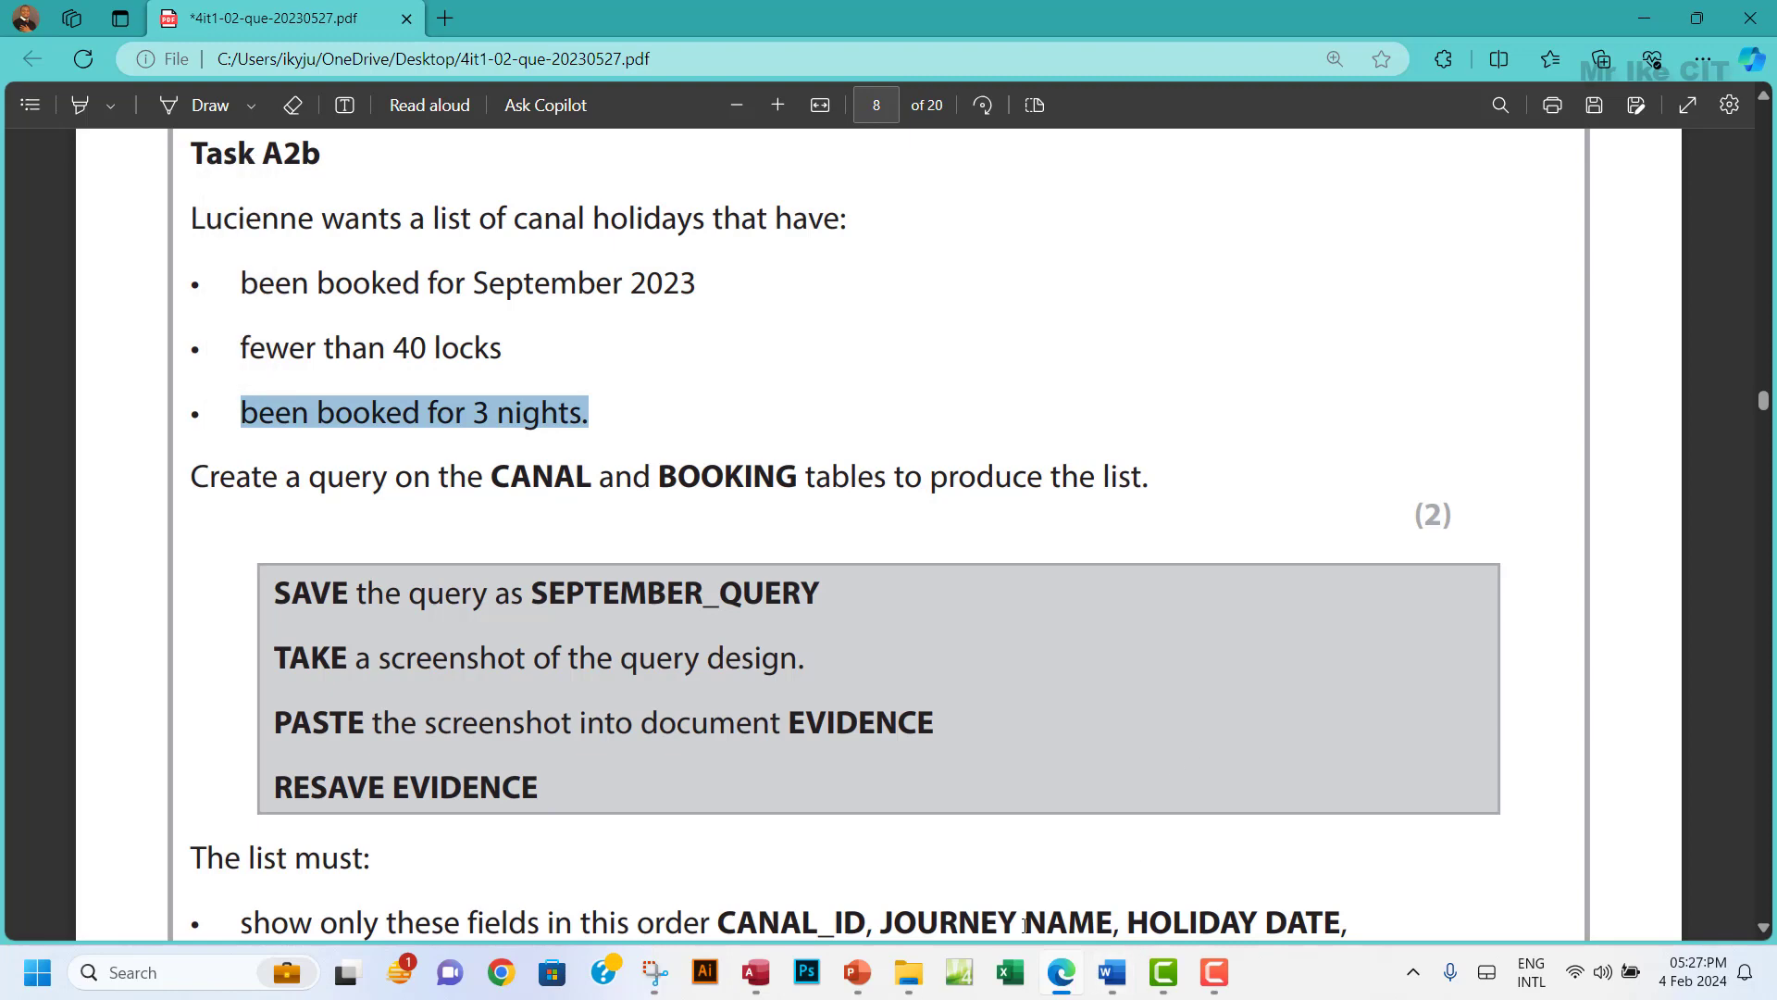
pyautogui.click(758, 974)
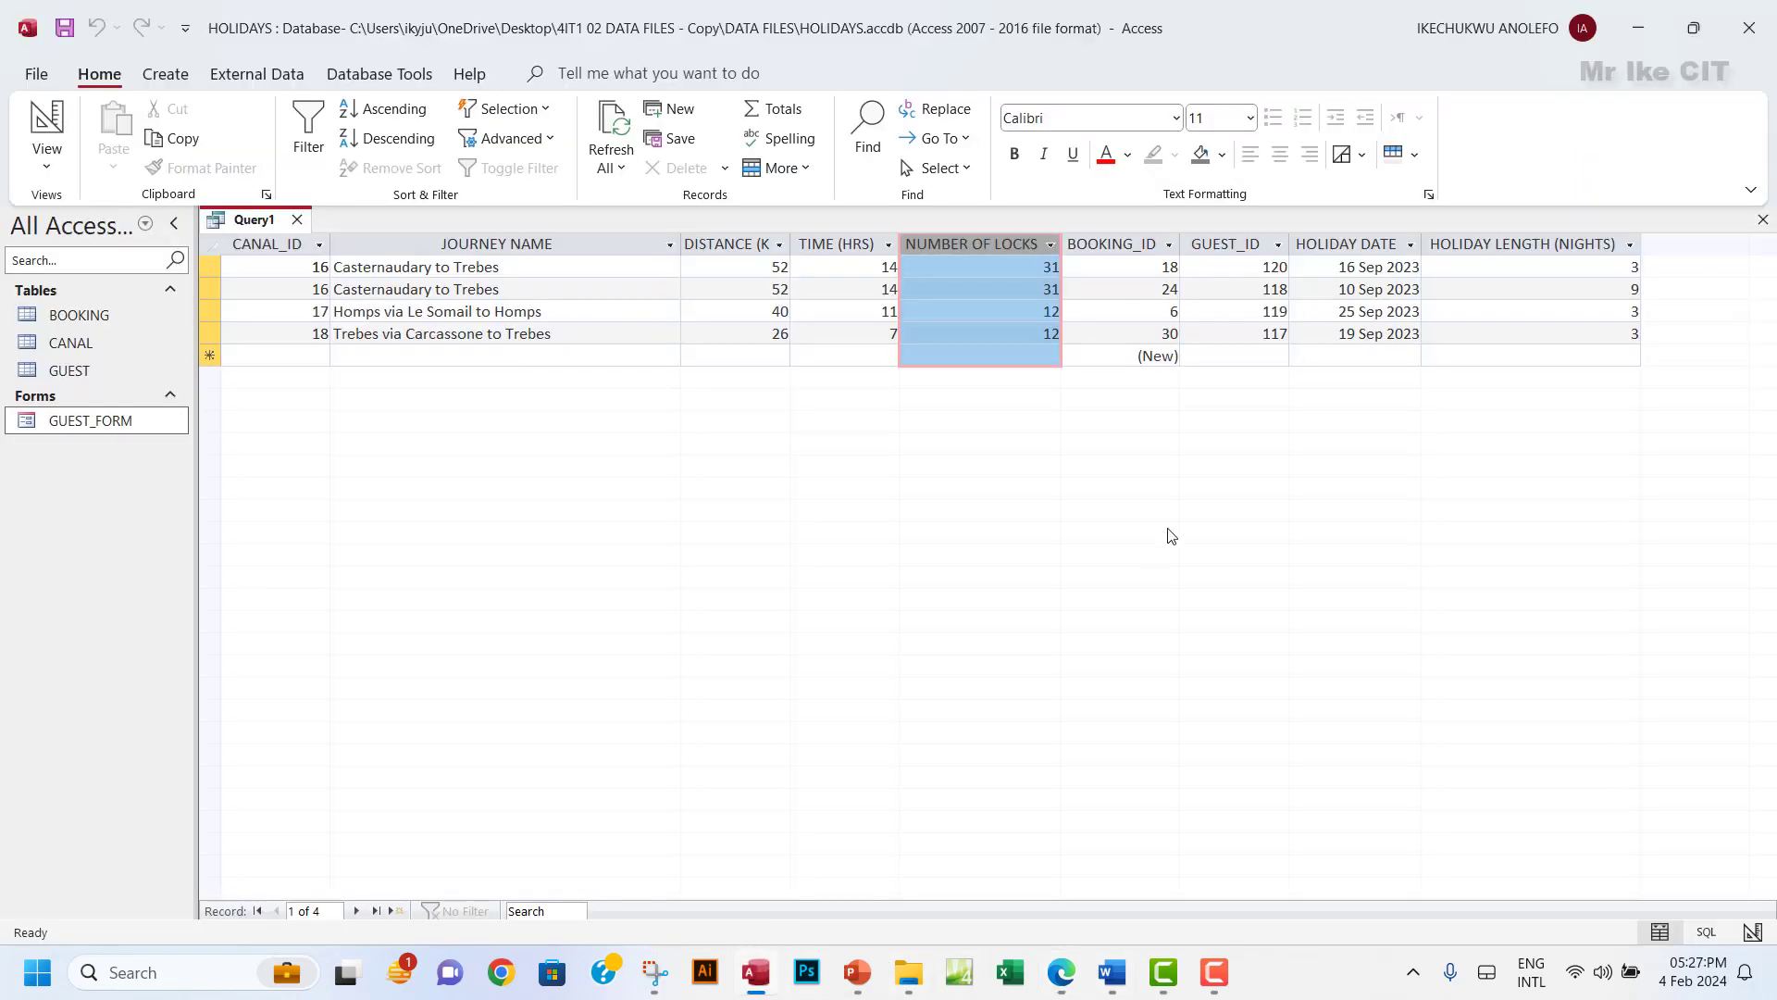
# Widen the HOLIDAY LENGTH (NIGHTS) column in the query design, set its criterion to 3, and run the query to check that field.
pyautogui.click(1565, 241)
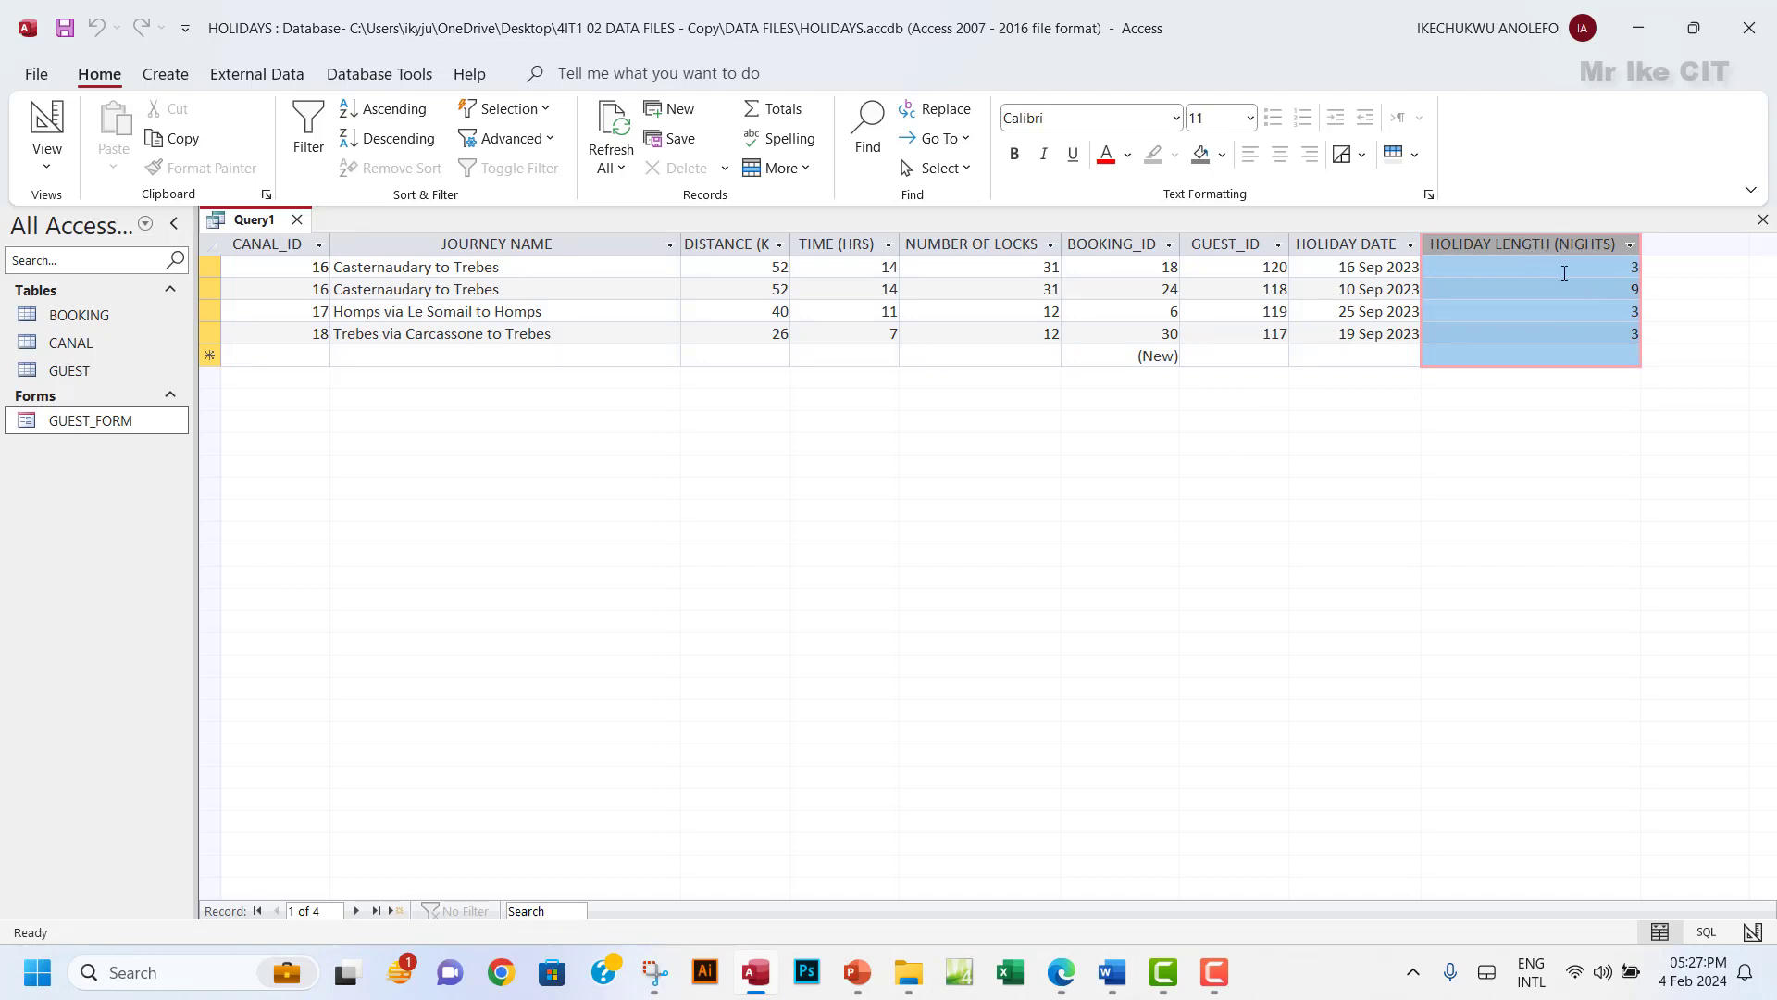
pyautogui.click(46, 162)
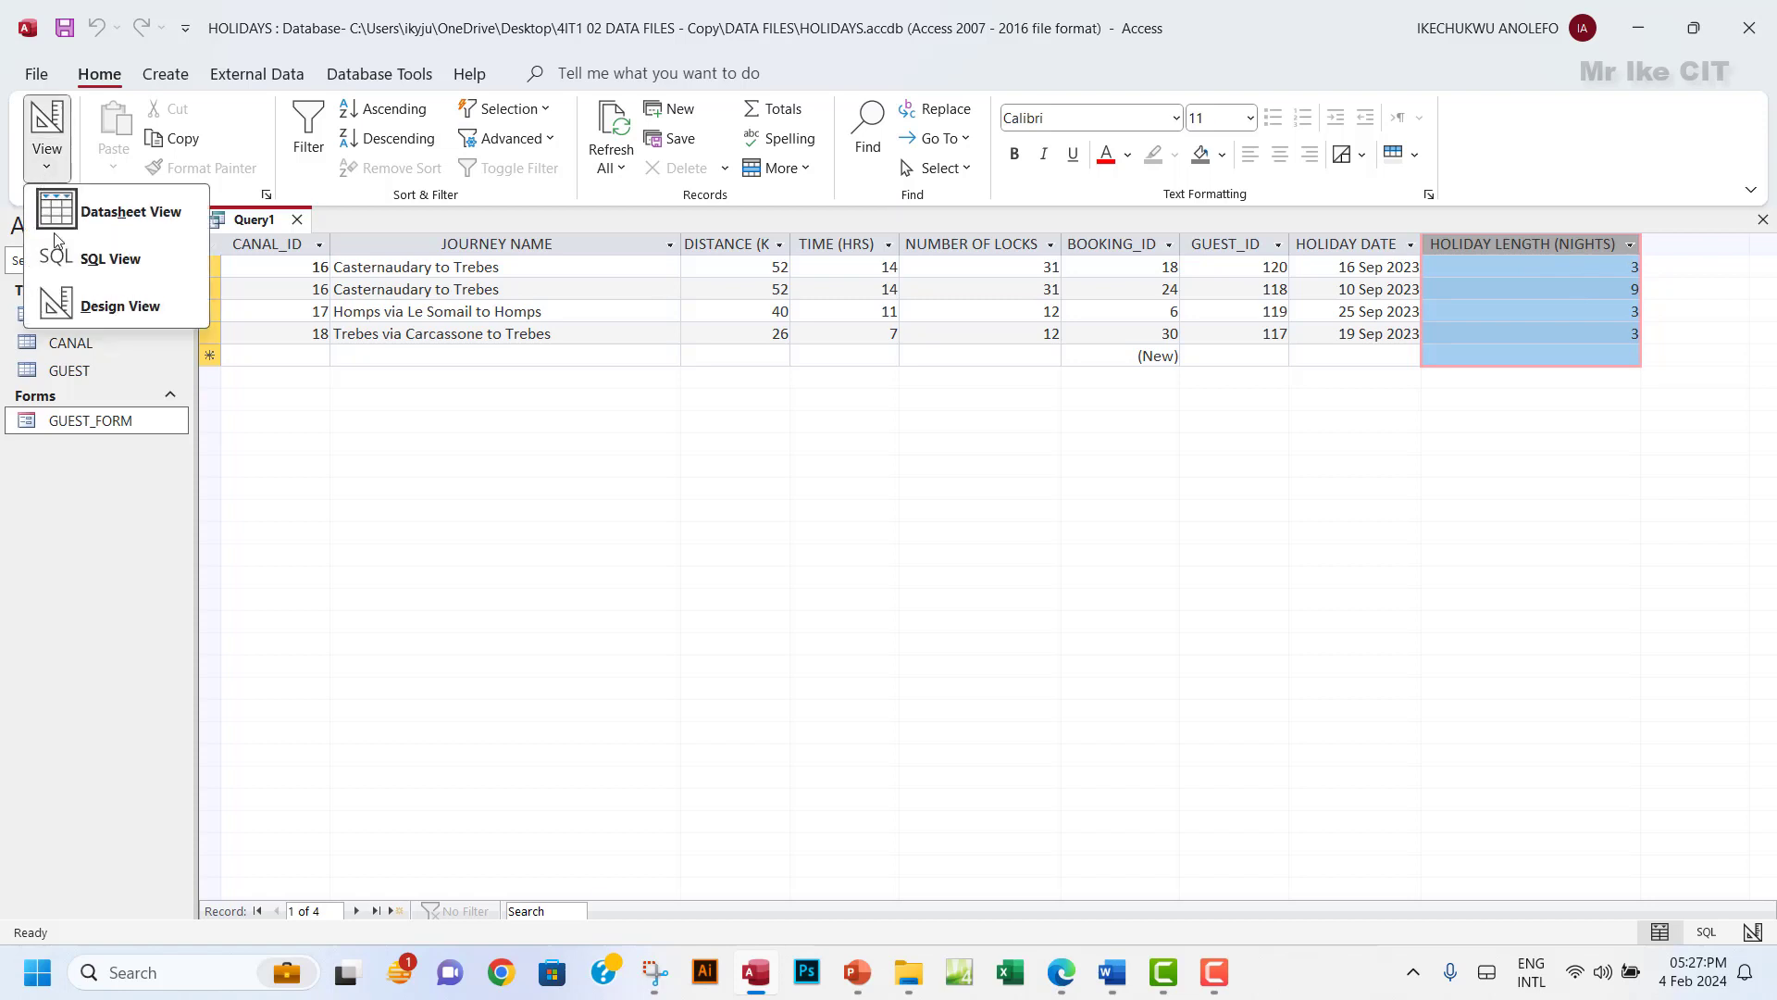
pyautogui.click(104, 308)
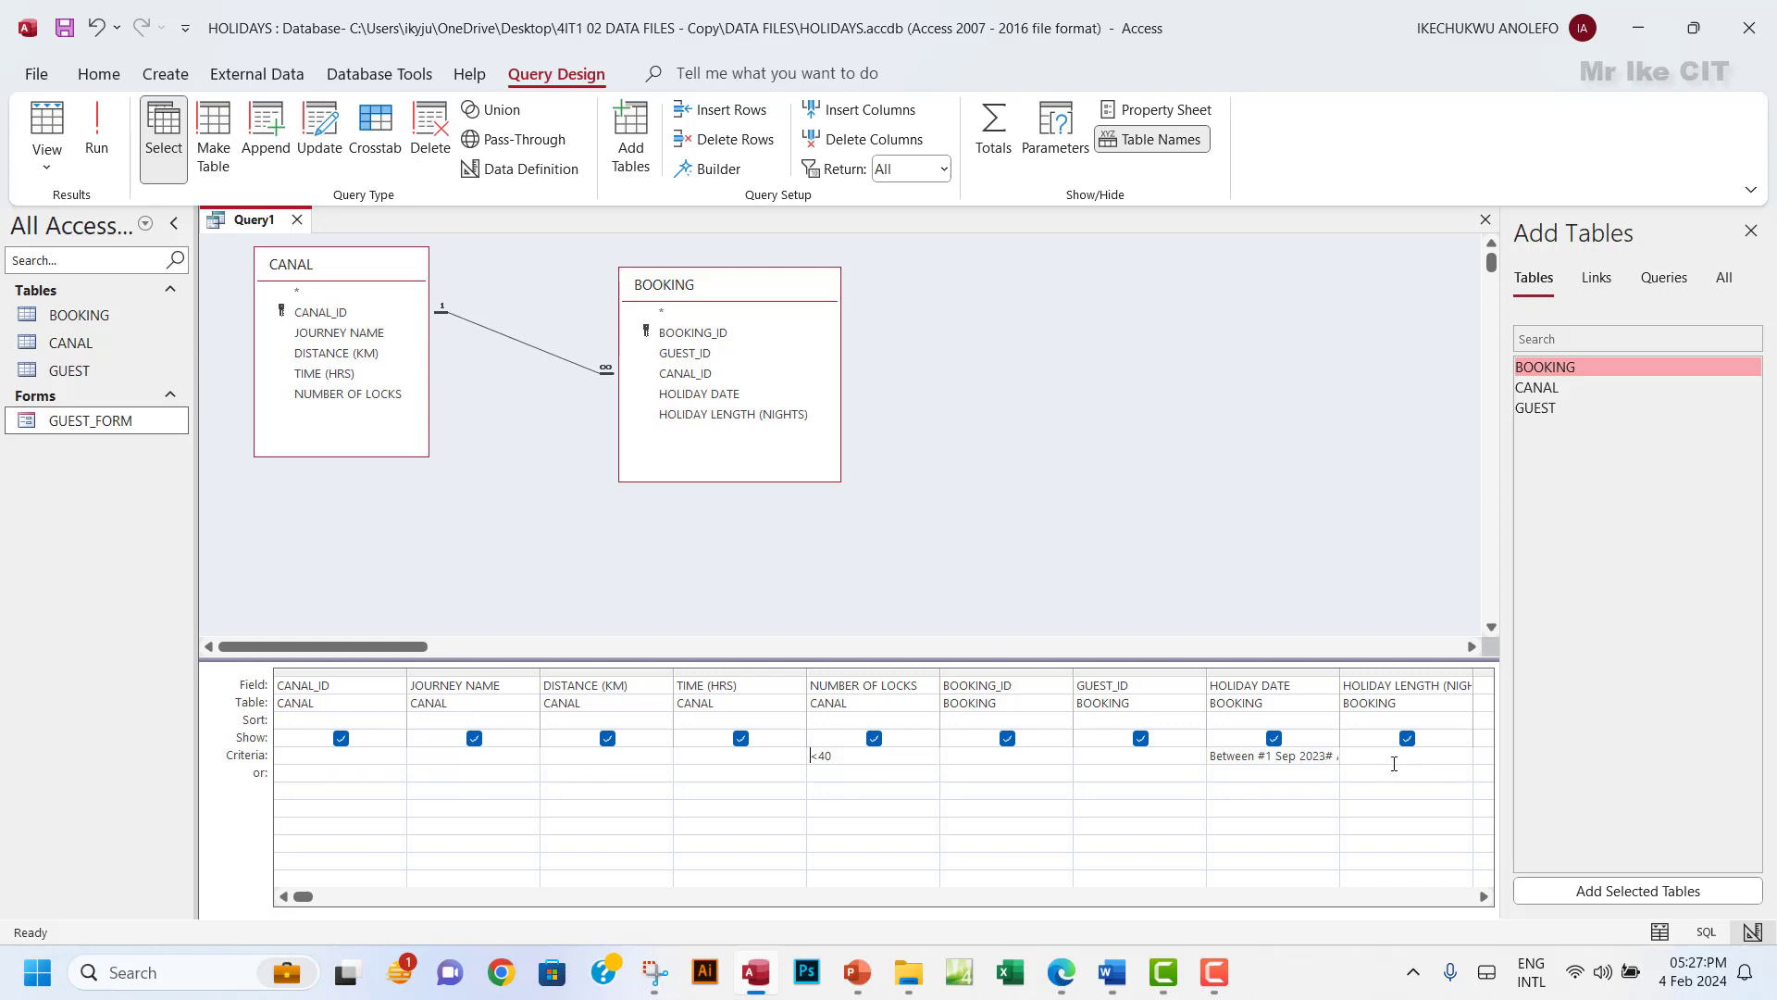
pyautogui.click(1483, 897)
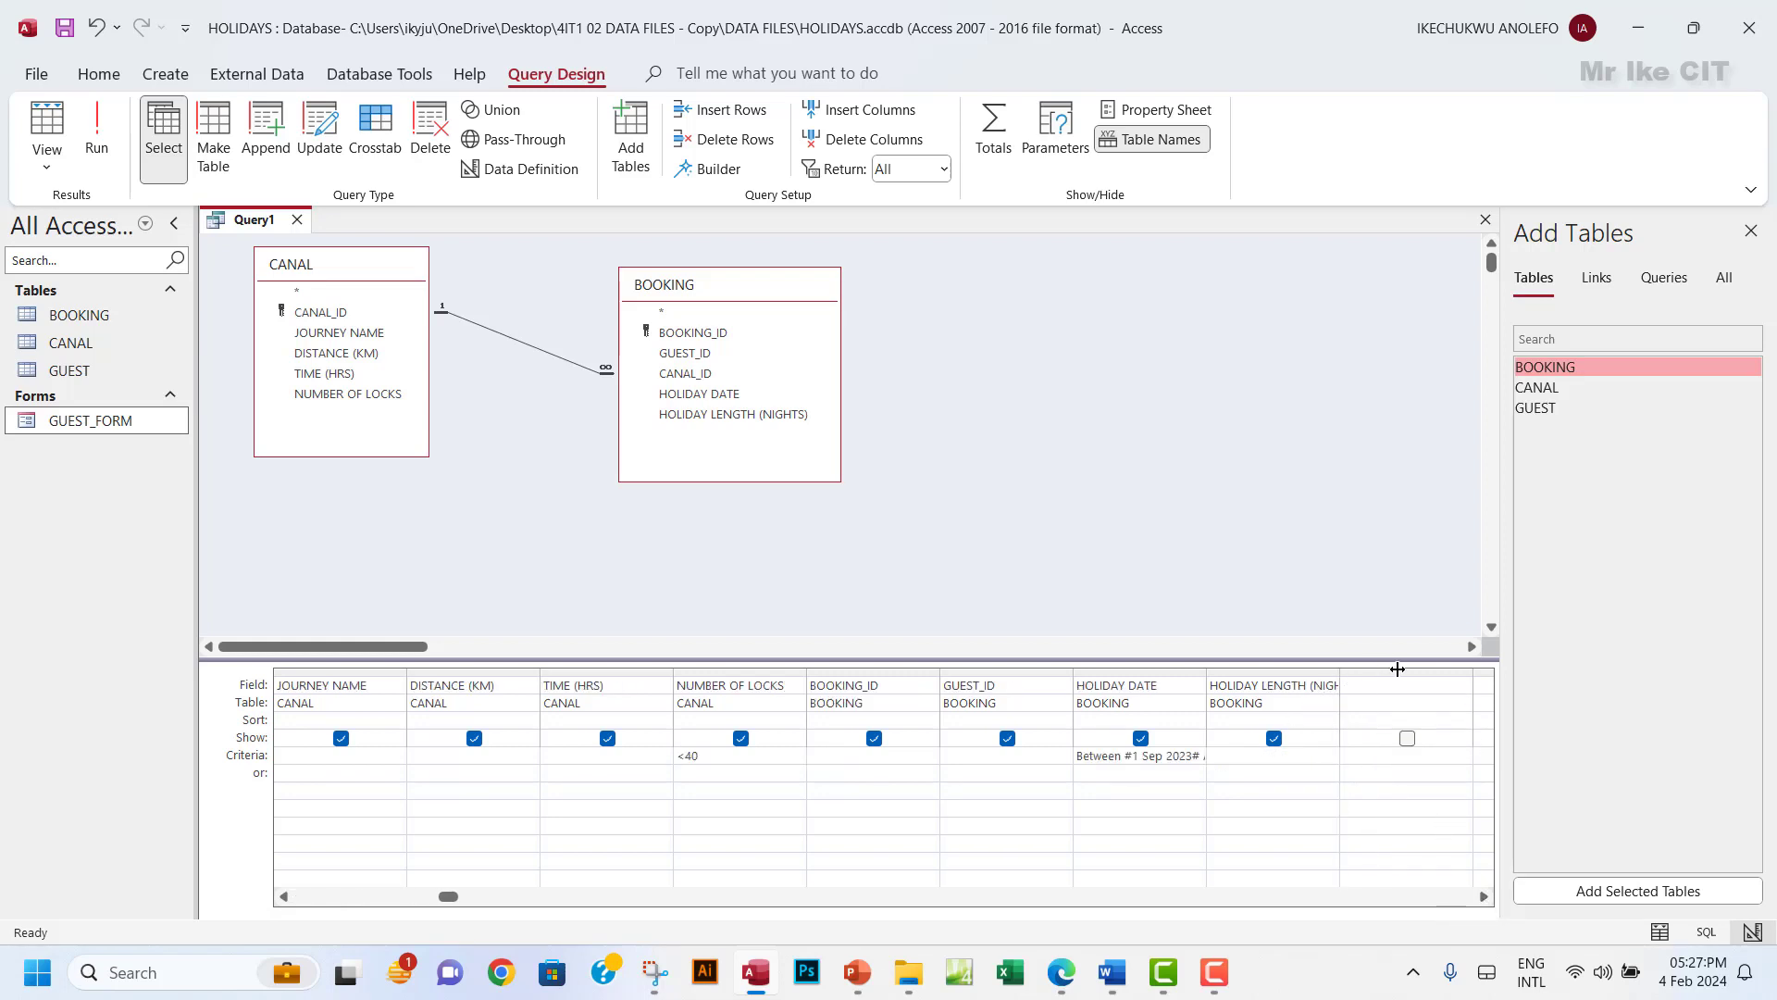
pyautogui.moveTo(1398, 668); pyautogui.dragTo(1396, 668)
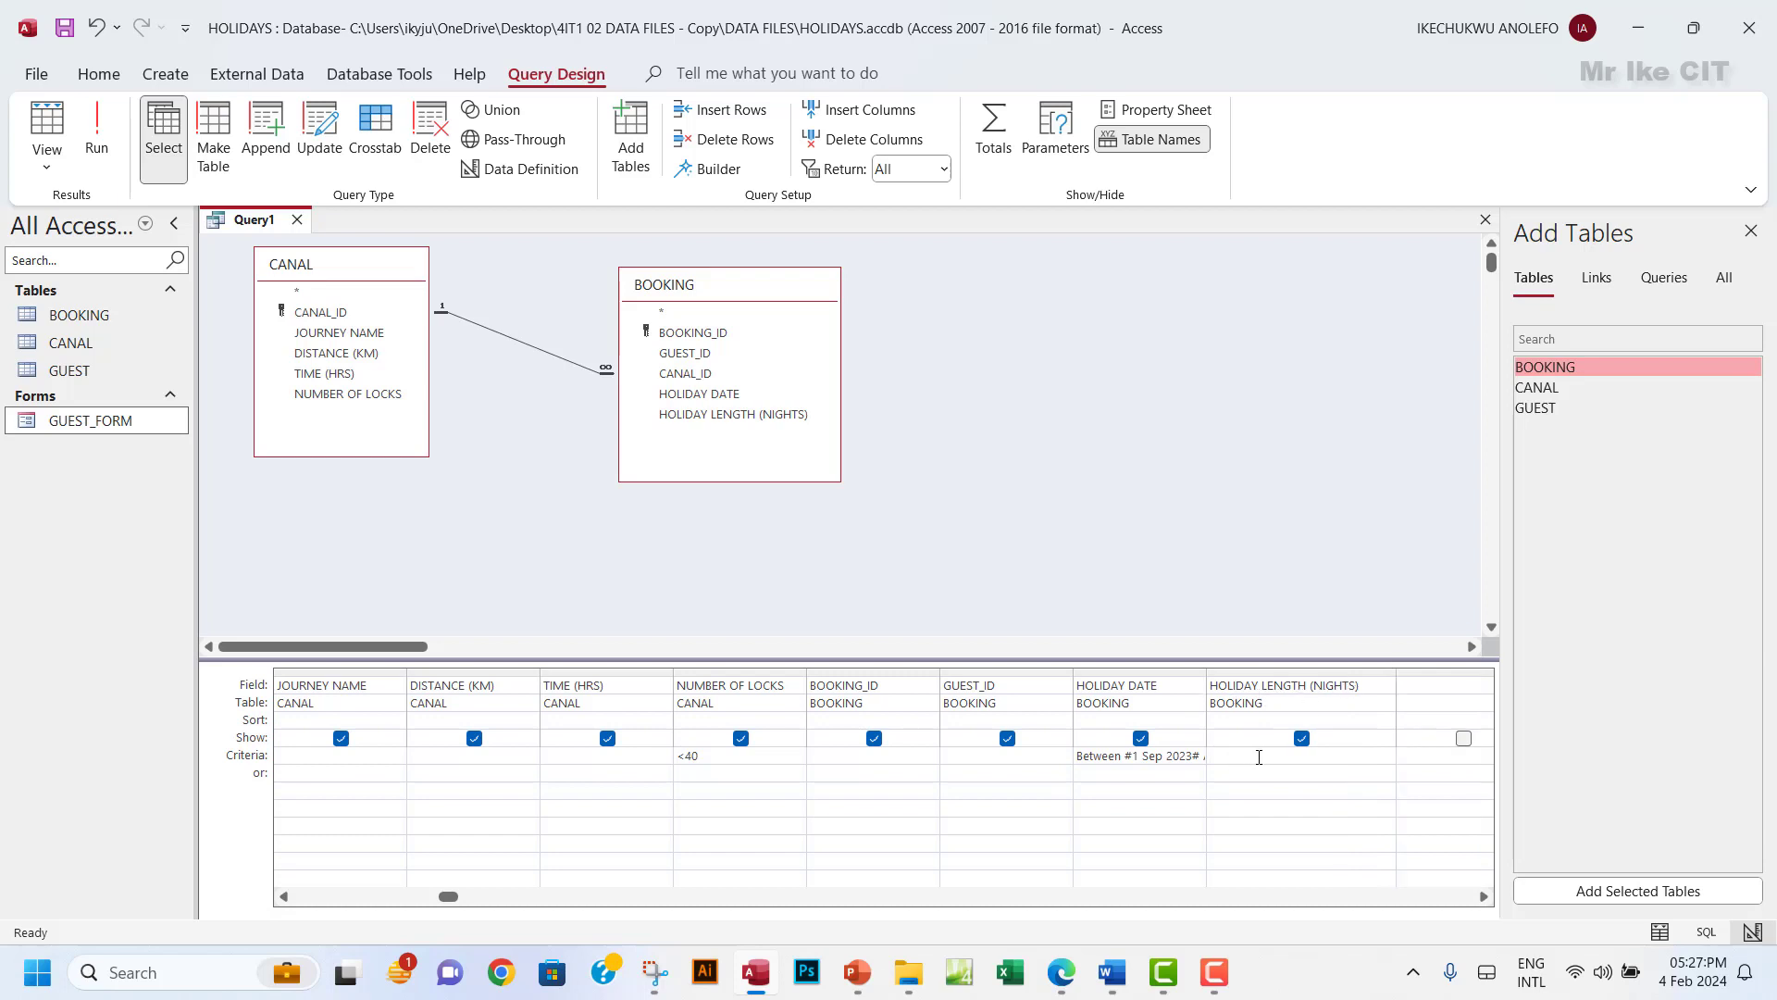
pyautogui.click(96, 138)
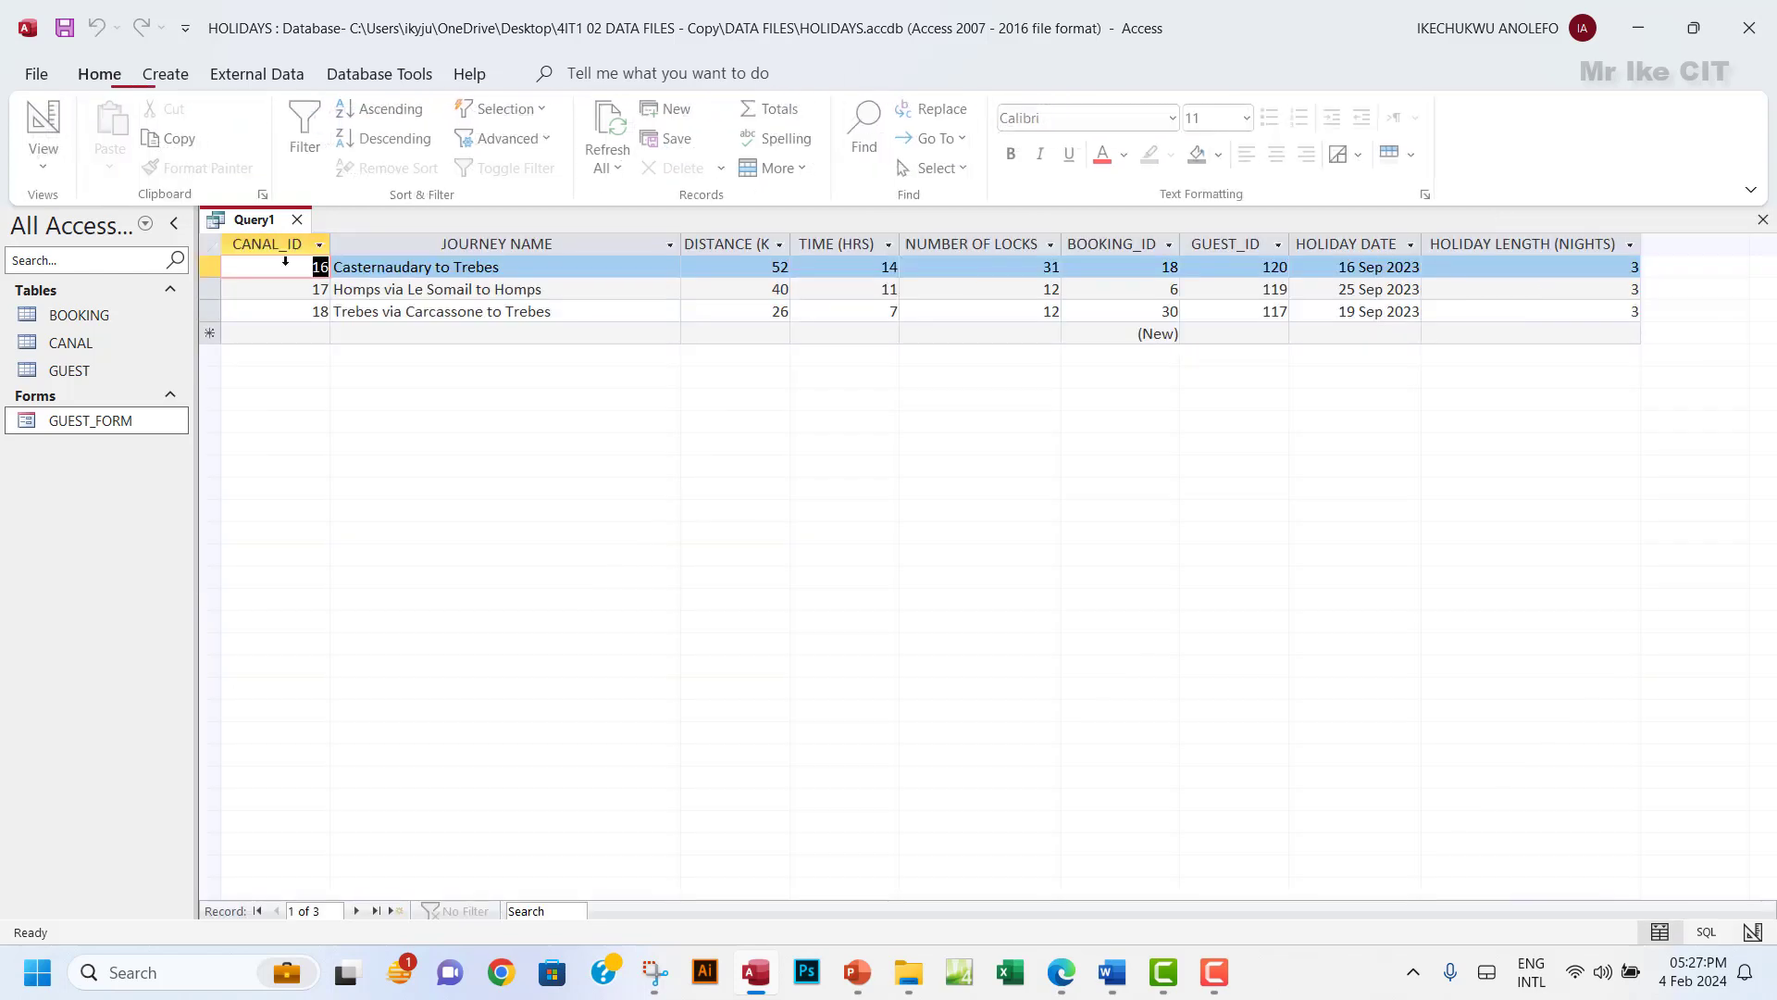
pyautogui.click(1531, 250)
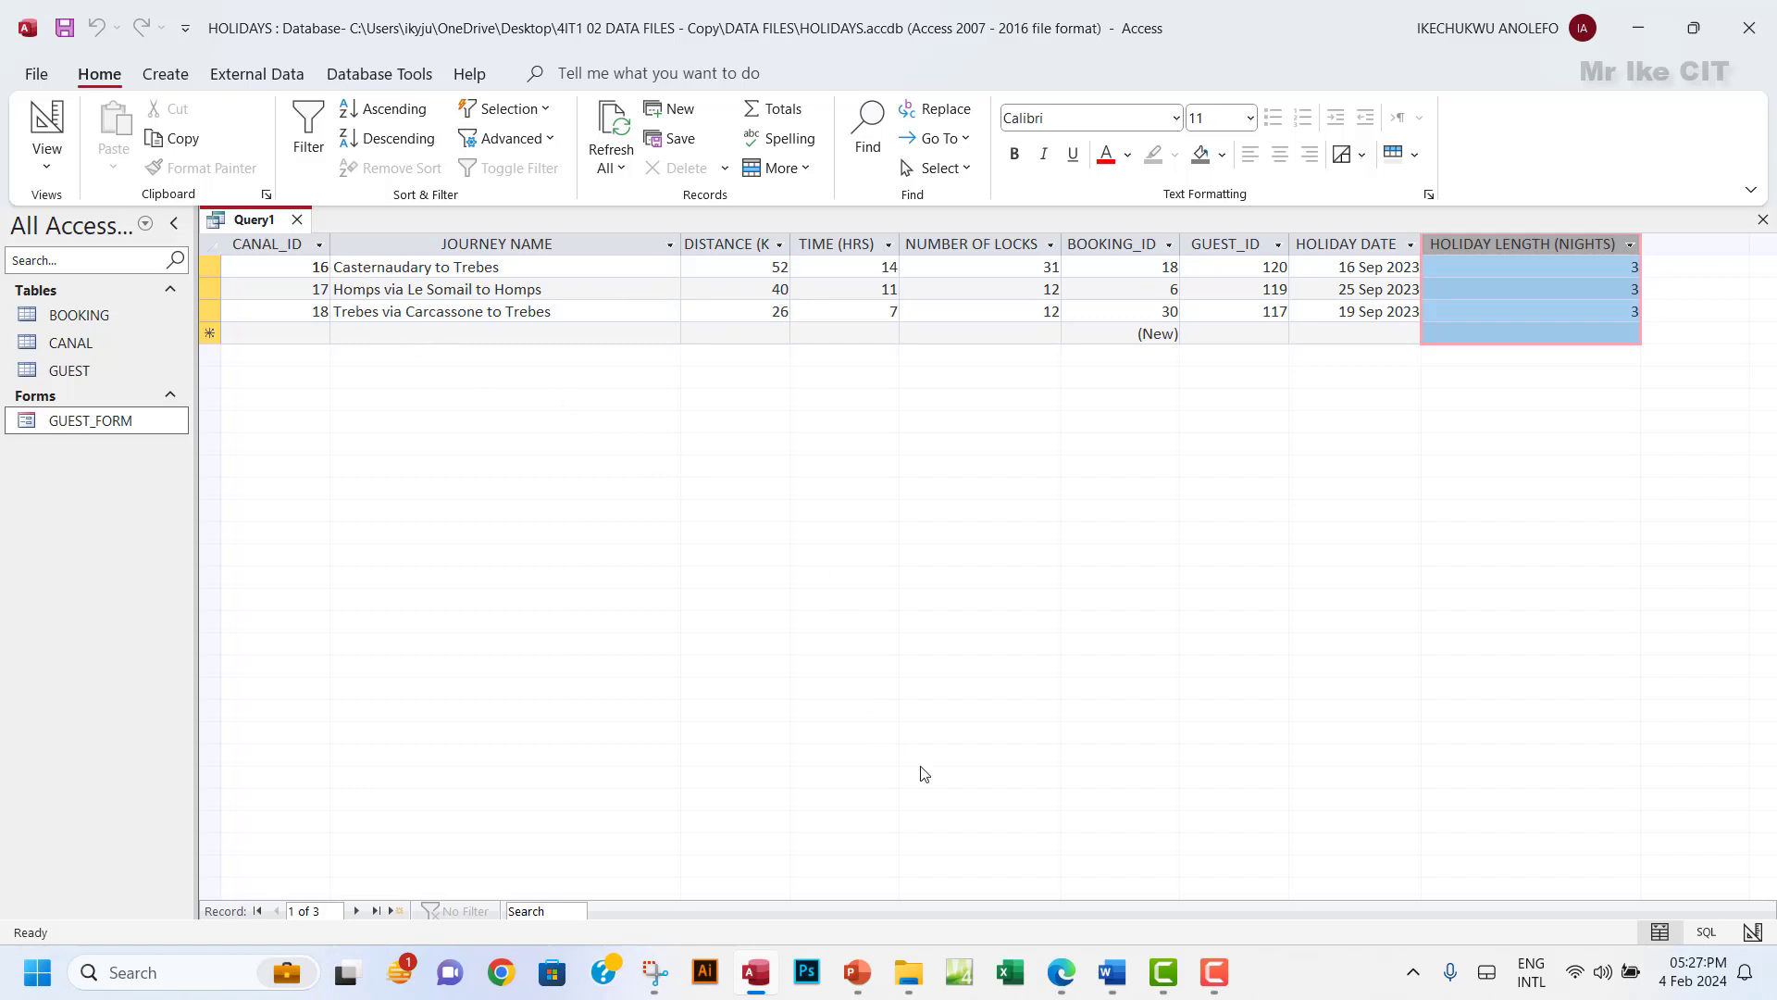
# Review the query instructions in the exam PDF and copy the query name SEPTEMBER_QUERY from them.
pyautogui.click(1061, 972)
pyautogui.scroll(-1, 534, 537)
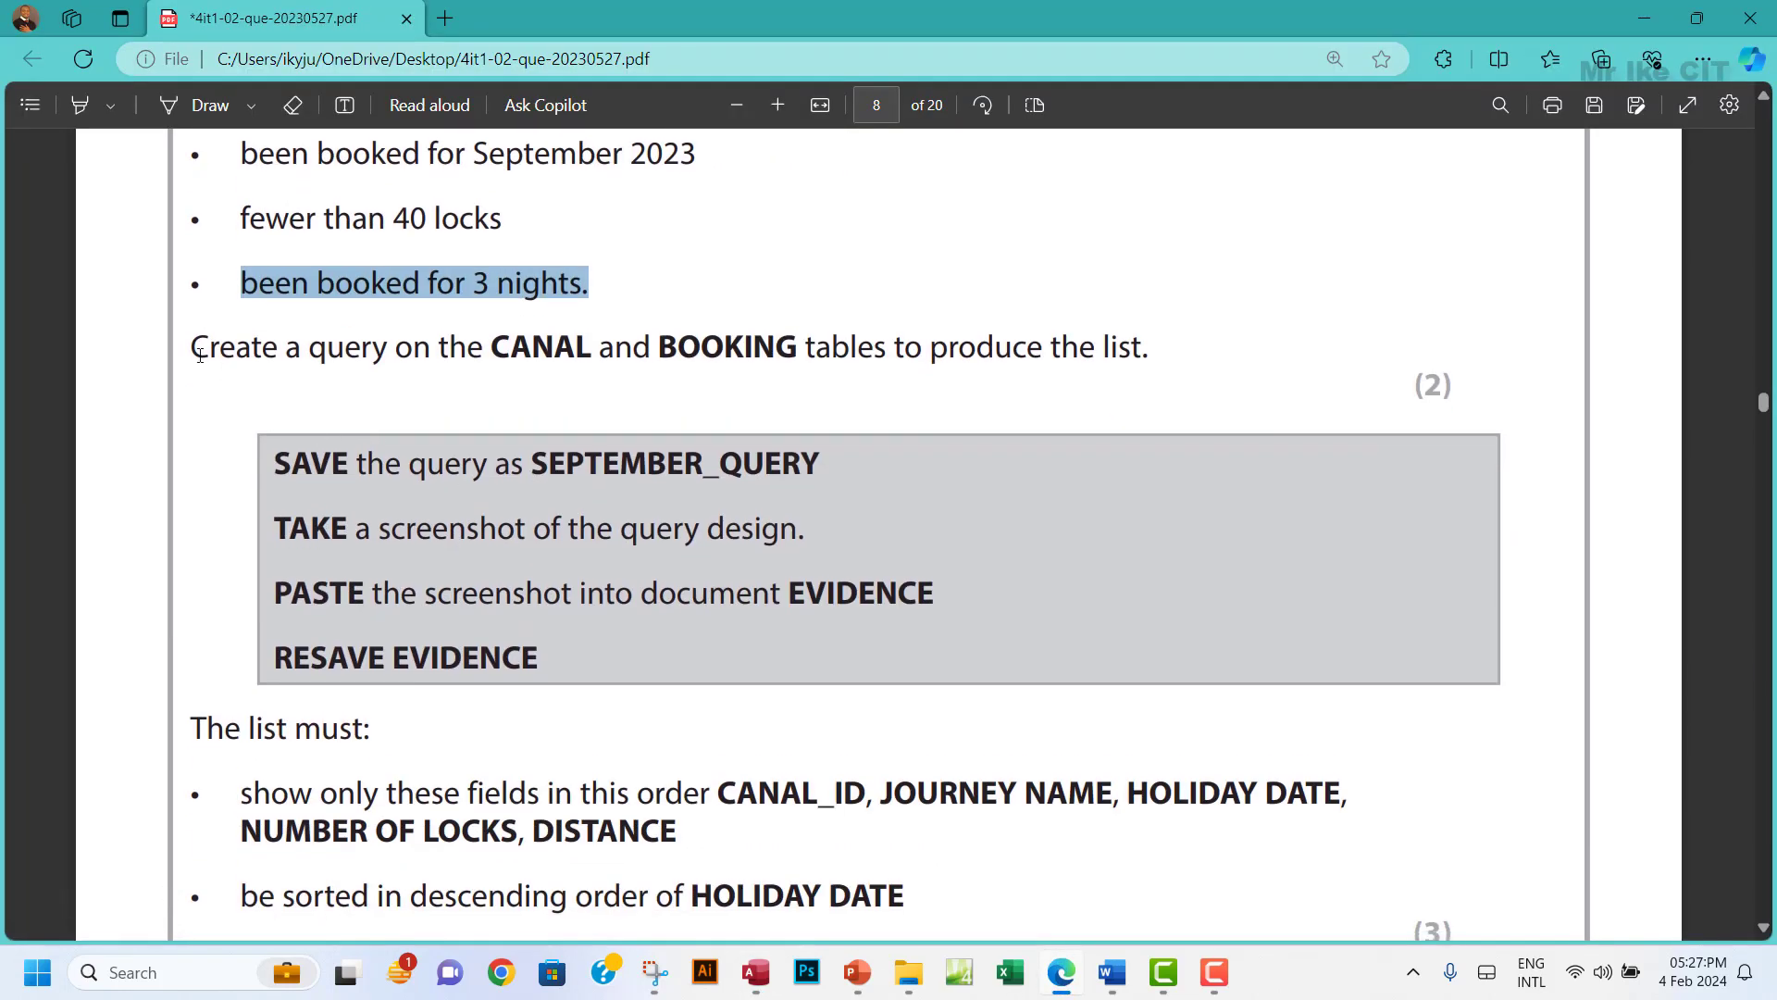
pyautogui.moveTo(192, 346); pyautogui.dragTo(800, 352)
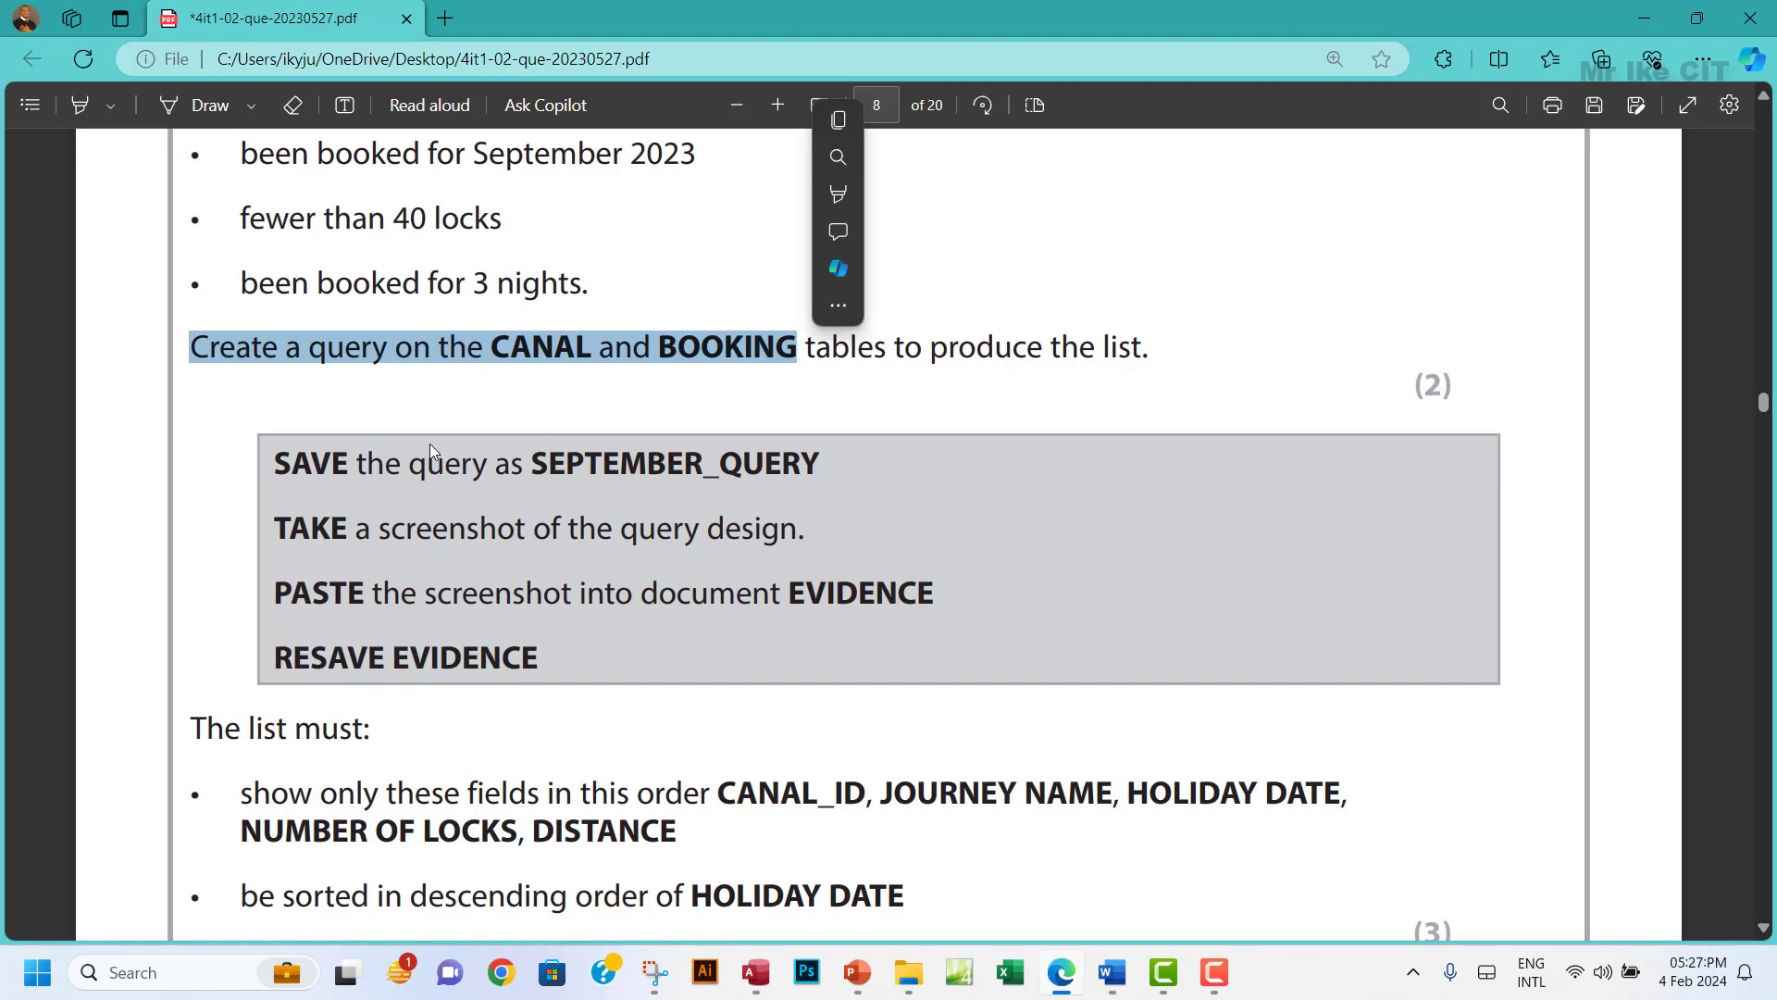
pyautogui.scroll(-2, 430, 416)
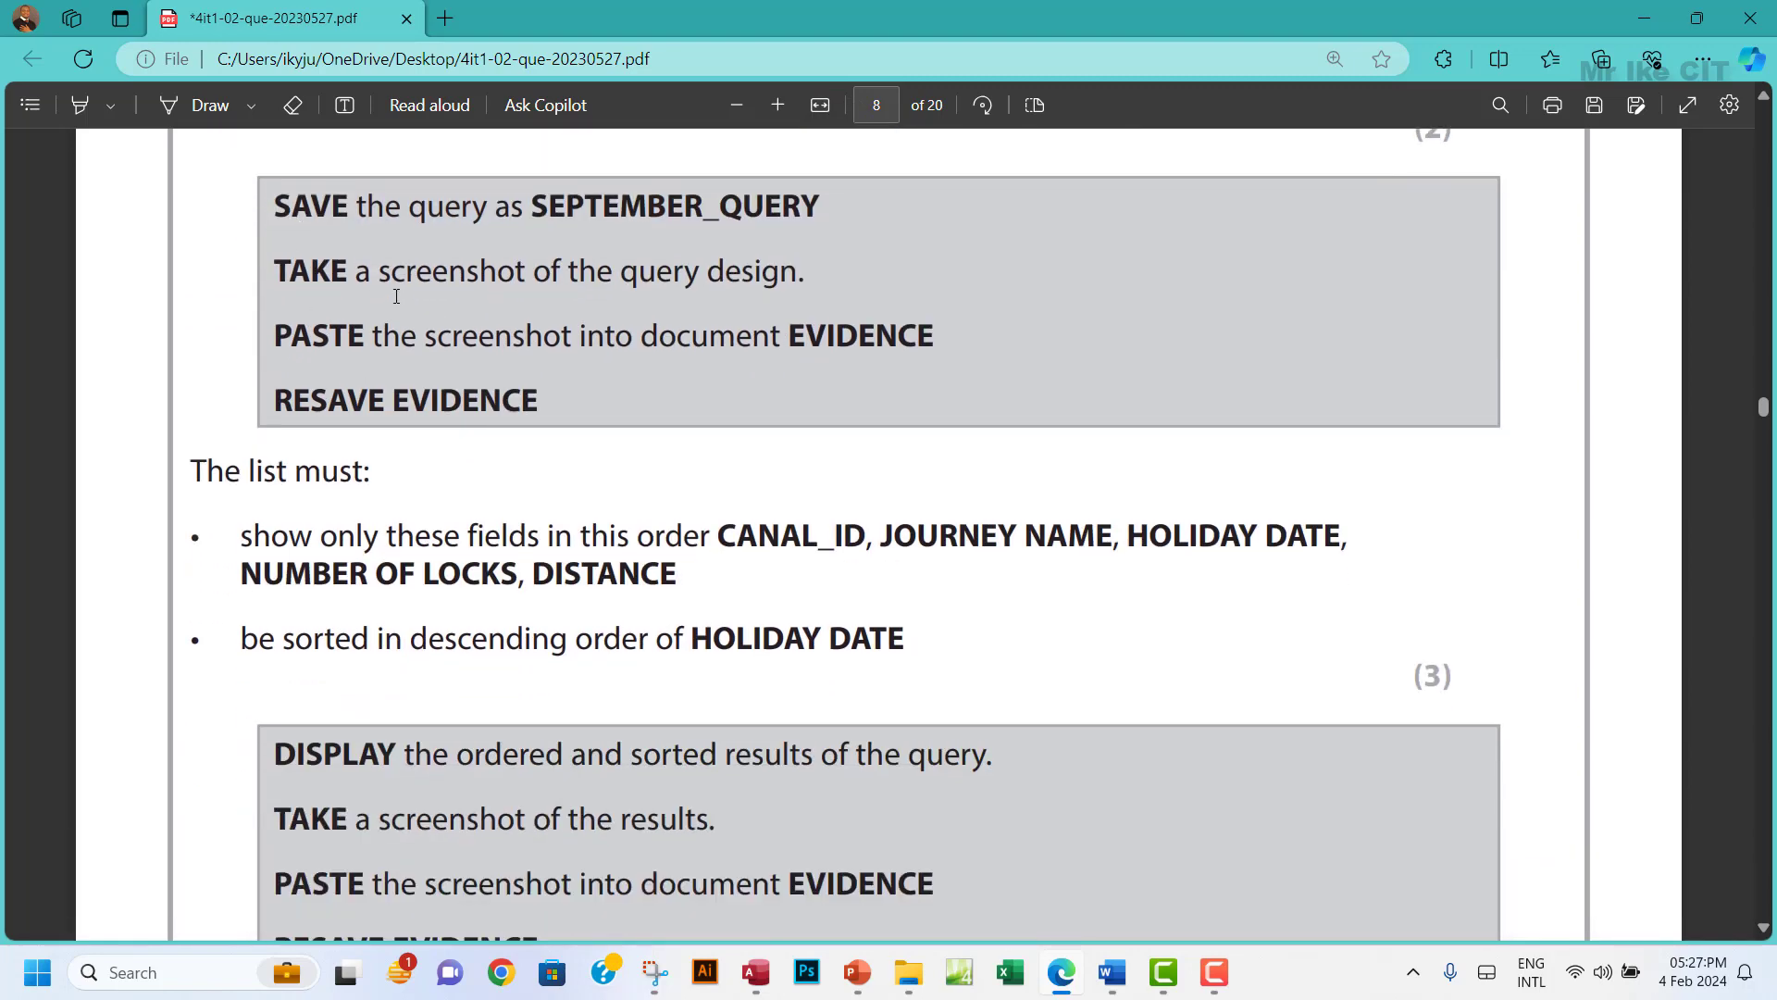
pyautogui.scroll(1, 396, 296)
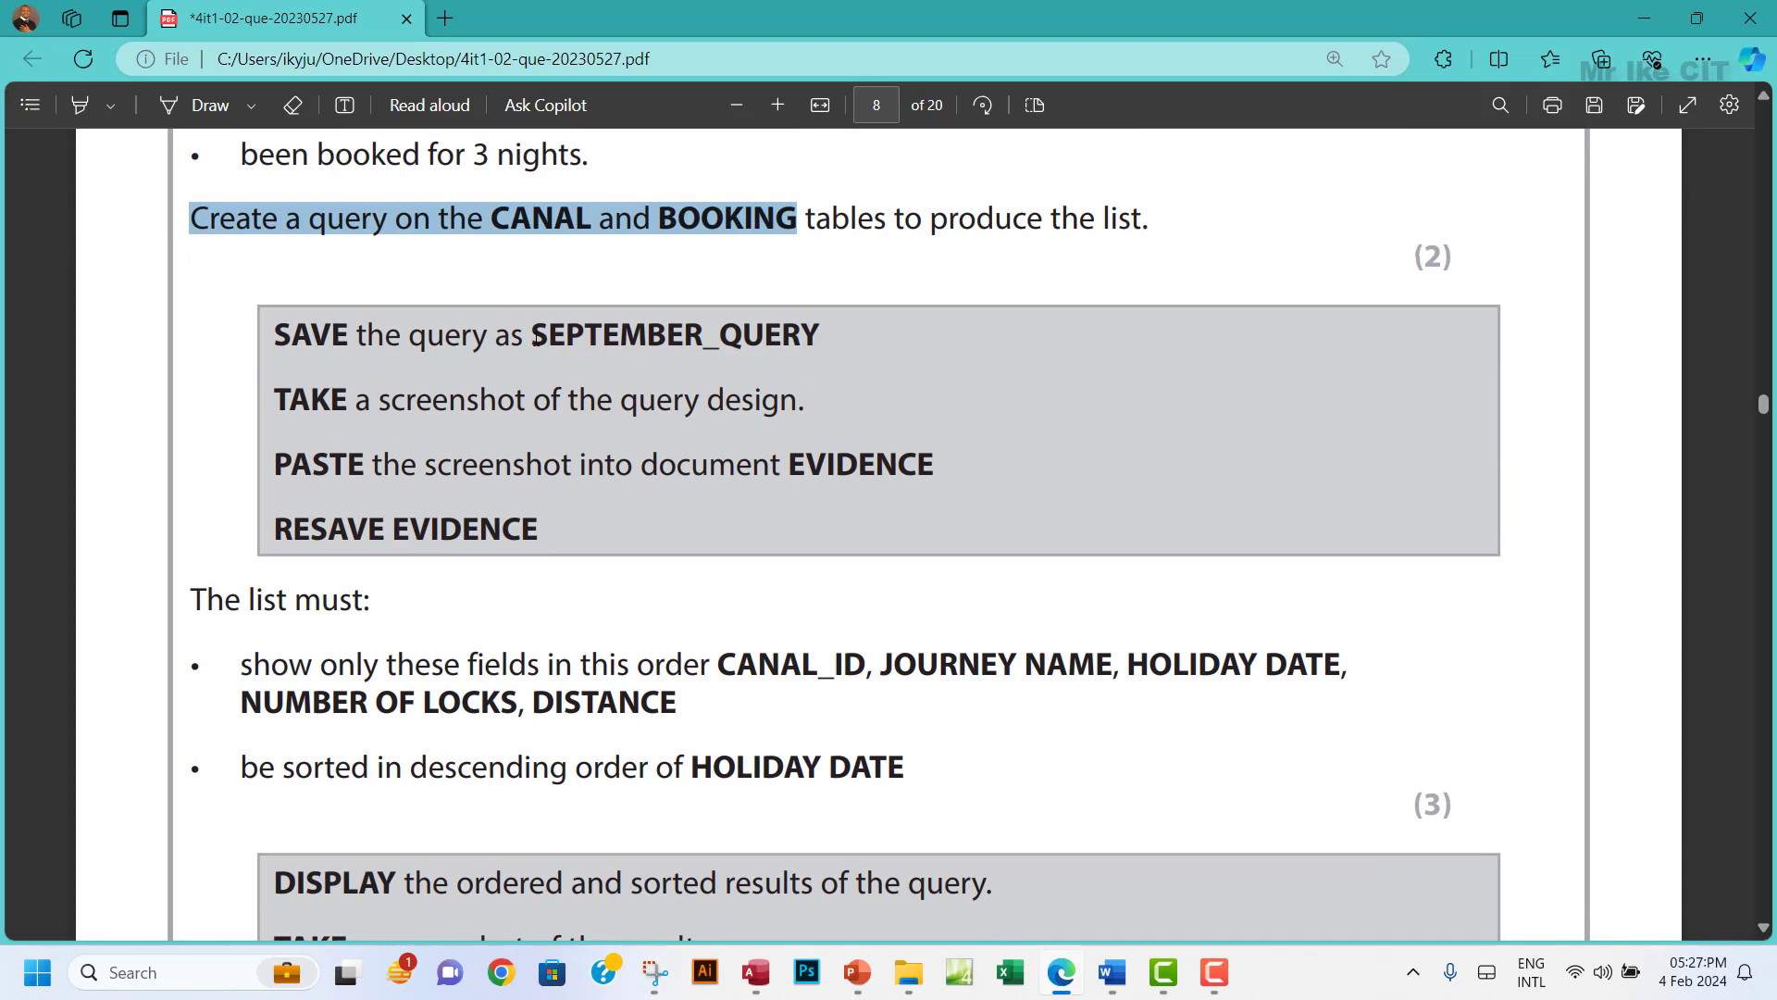
pyautogui.moveTo(535, 340); pyautogui.dragTo(824, 331)
pyautogui.hotkey('ctrl', 'c')
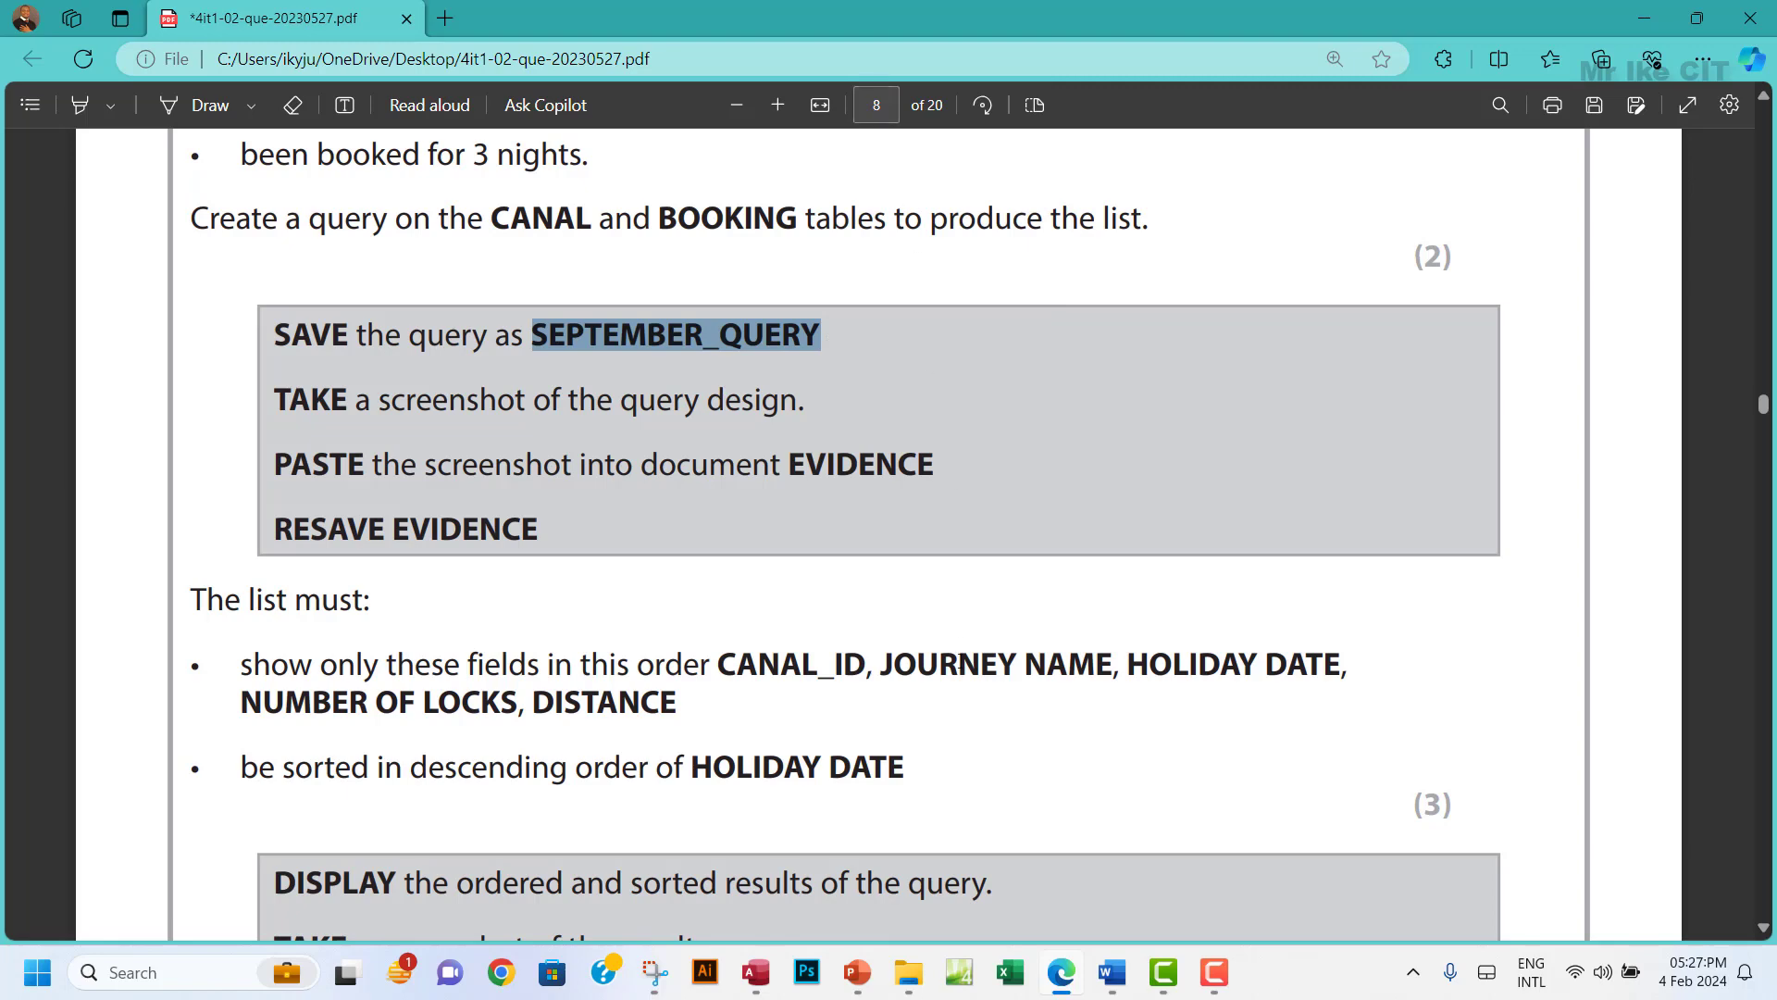
# Switch to Access and save the query under the copied name SEPTEMBER_QUERY.
pyautogui.click(756, 971)
pyautogui.click(66, 29)
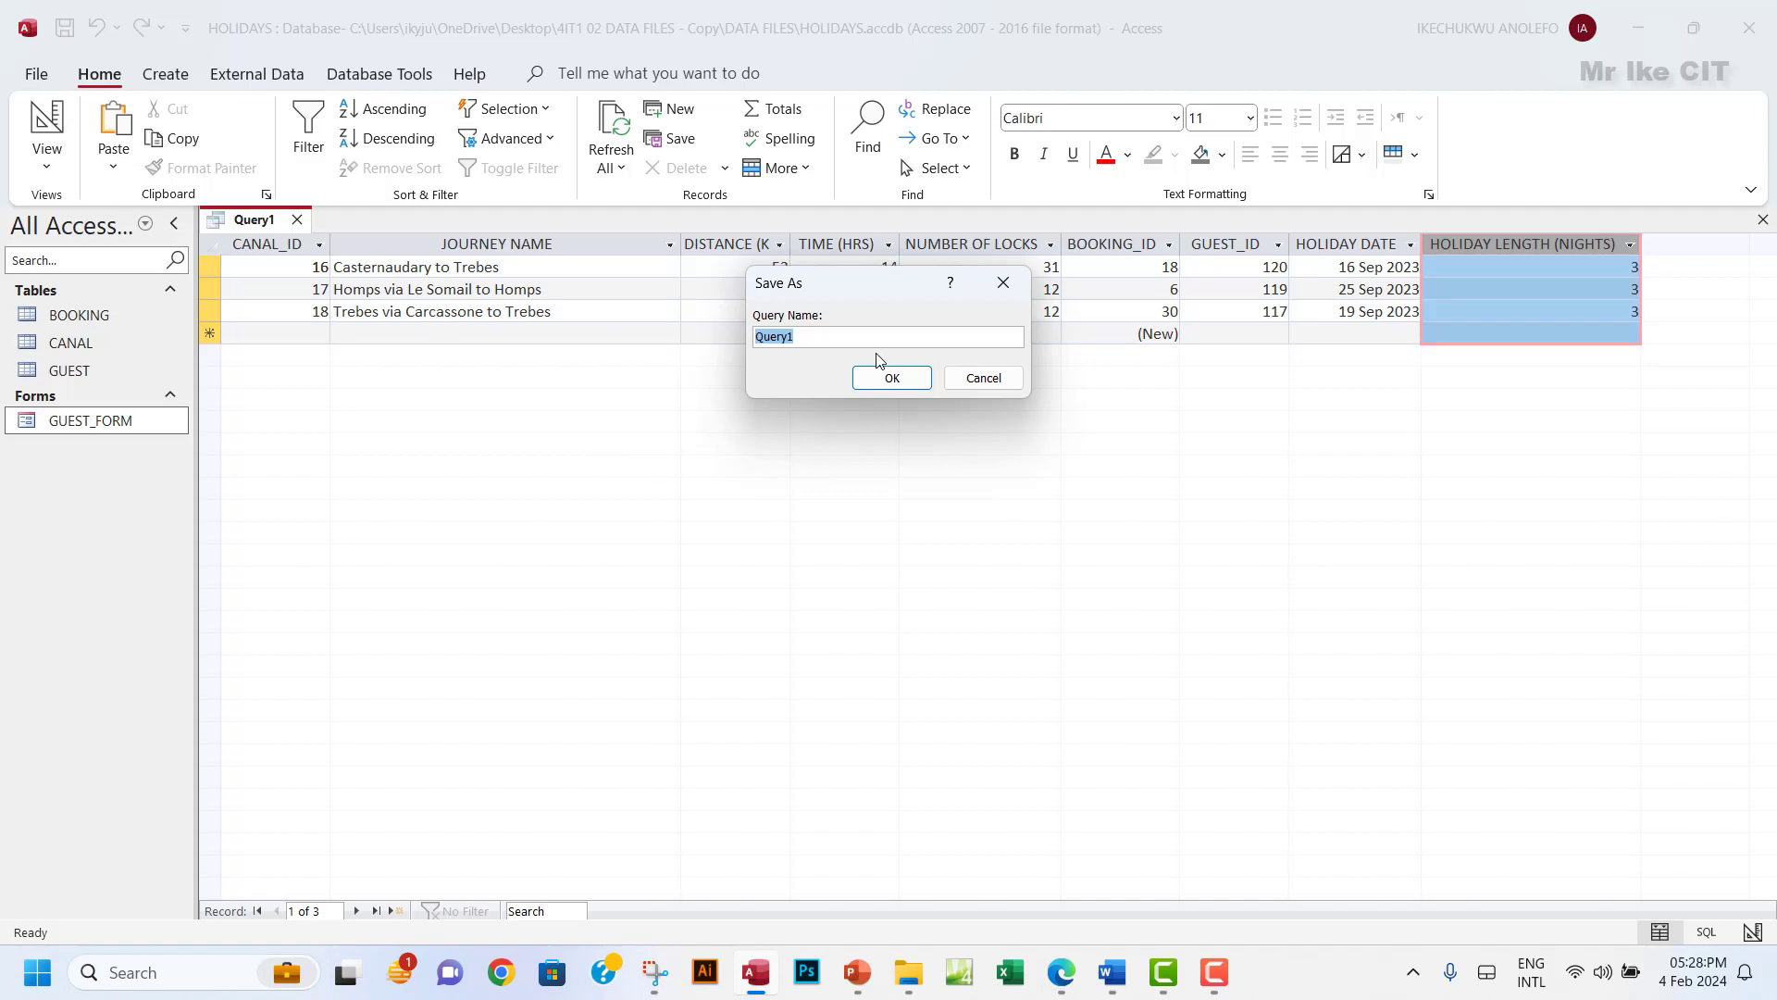
pyautogui.hotkey('ctrl', 'v')
pyautogui.click(877, 389)
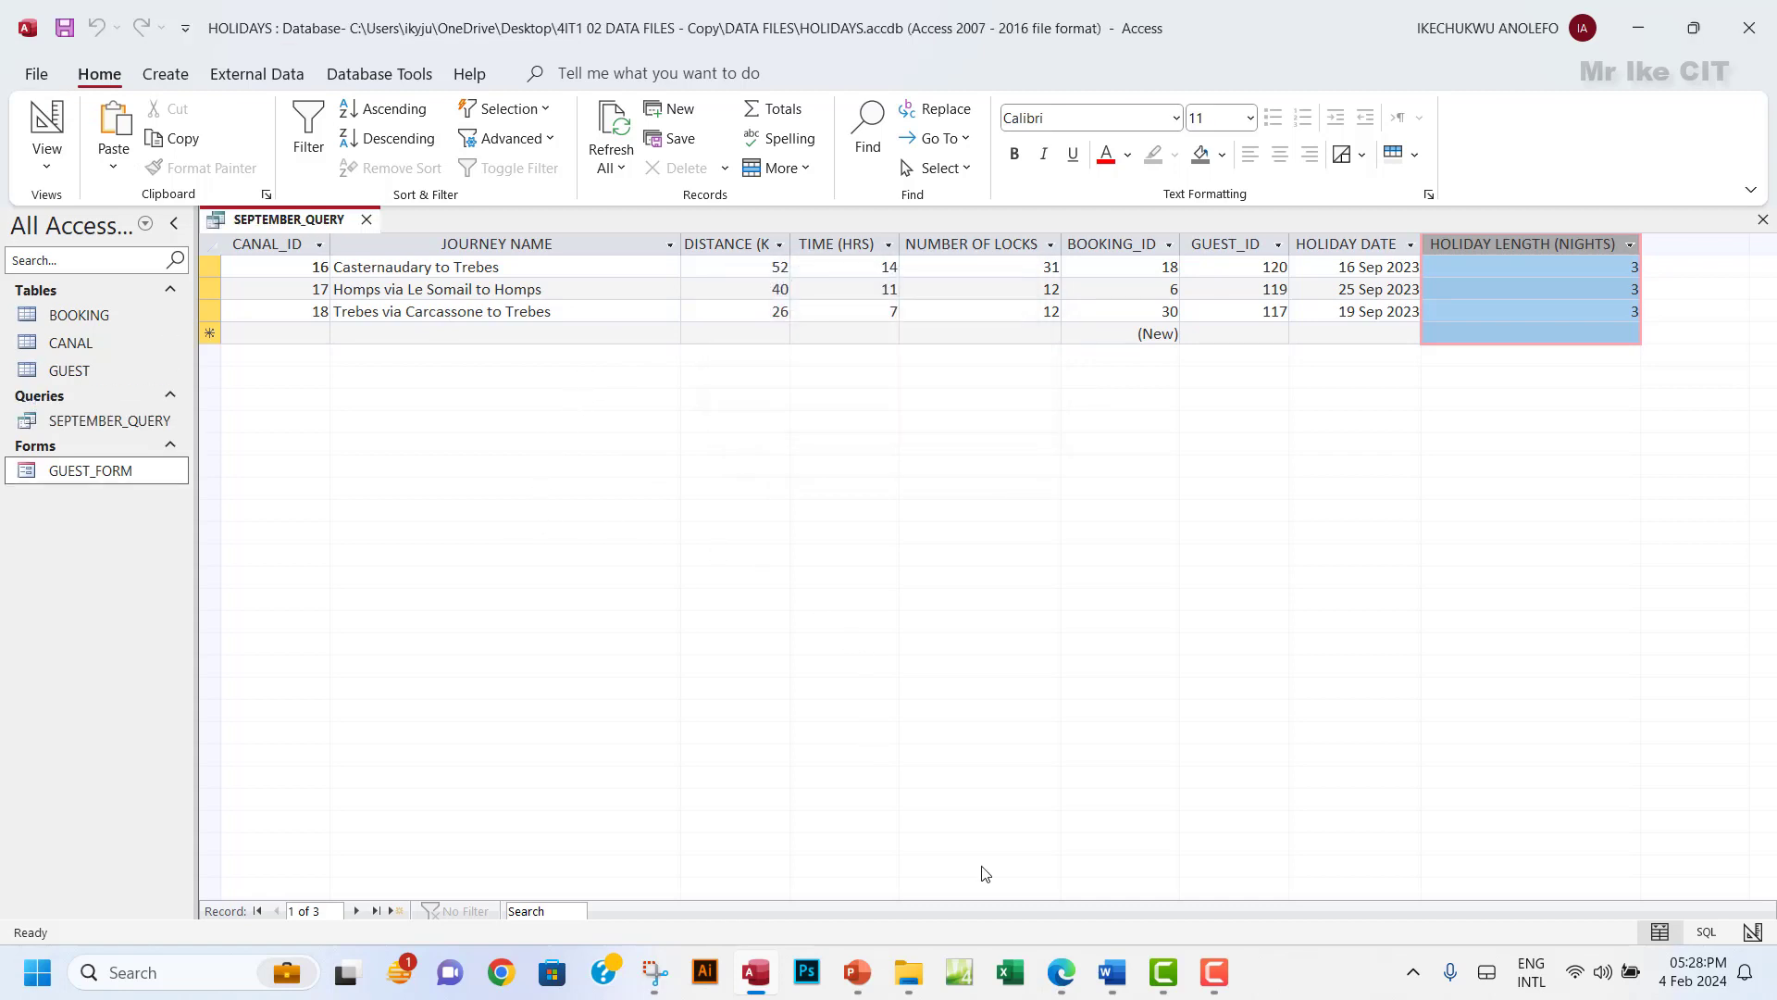
# Check the Task A2b criteria and screenshot instructions in the exam PDF, and return to the query in Access.
pyautogui.click(1061, 974)
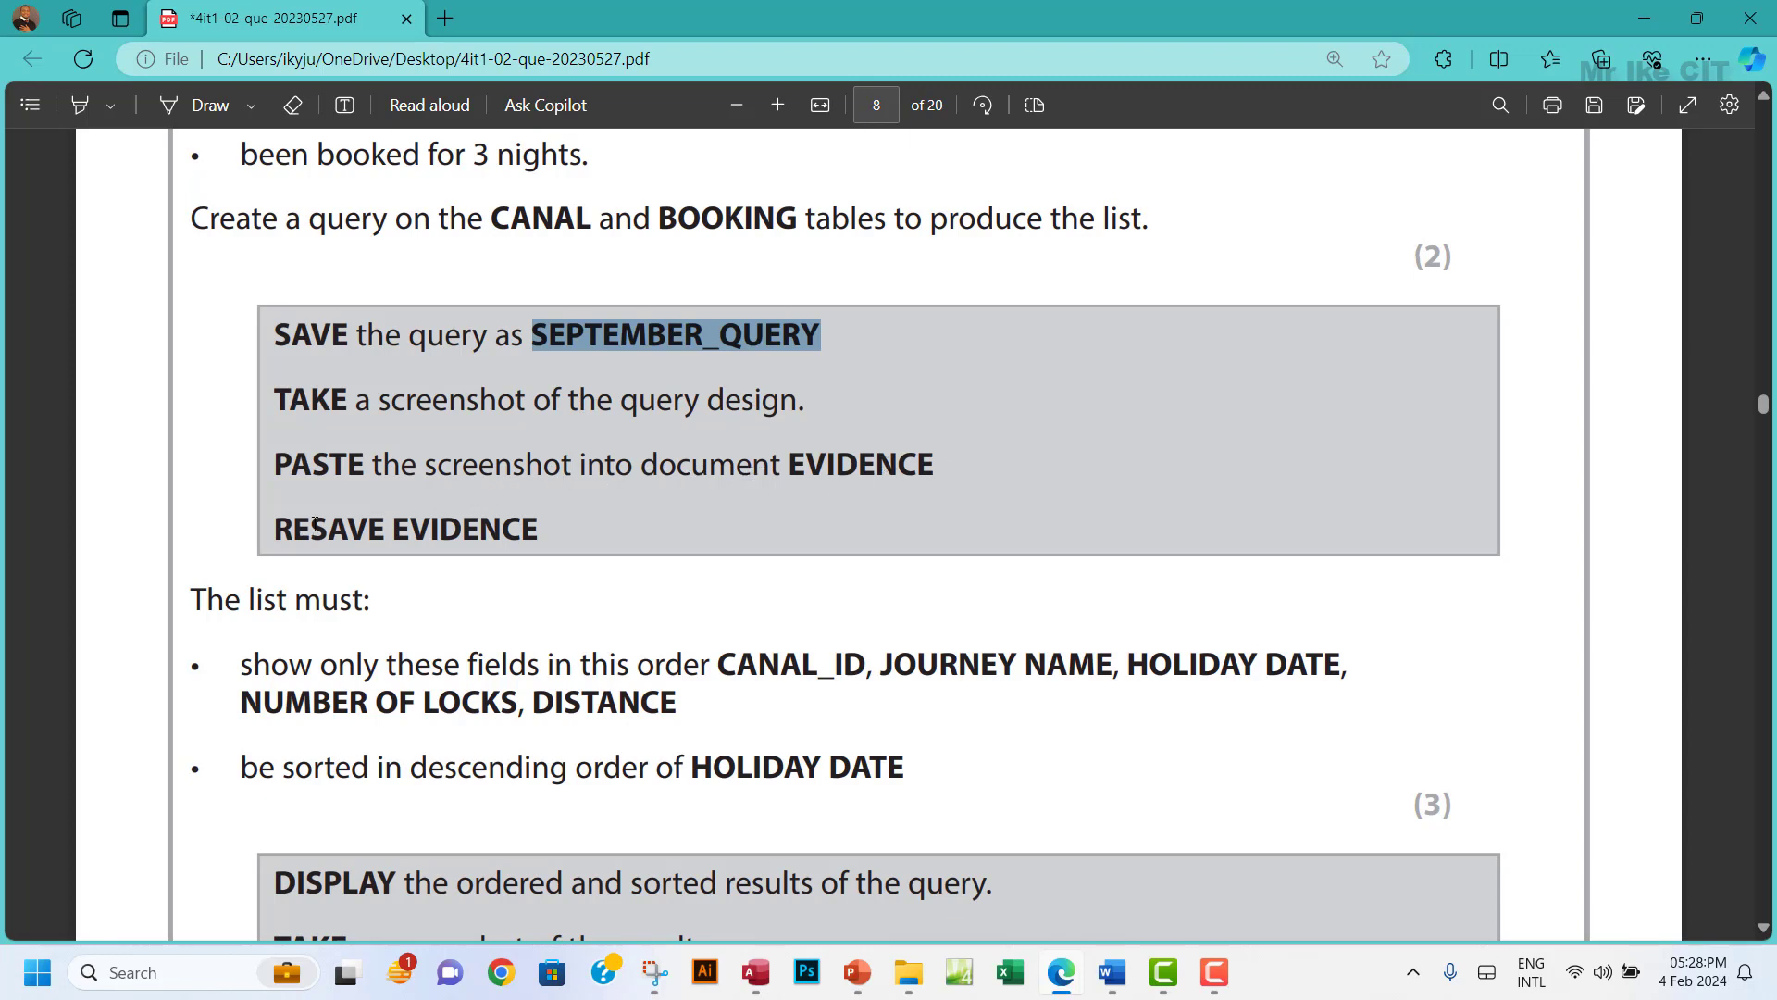
pyautogui.scroll(3, 502, 531)
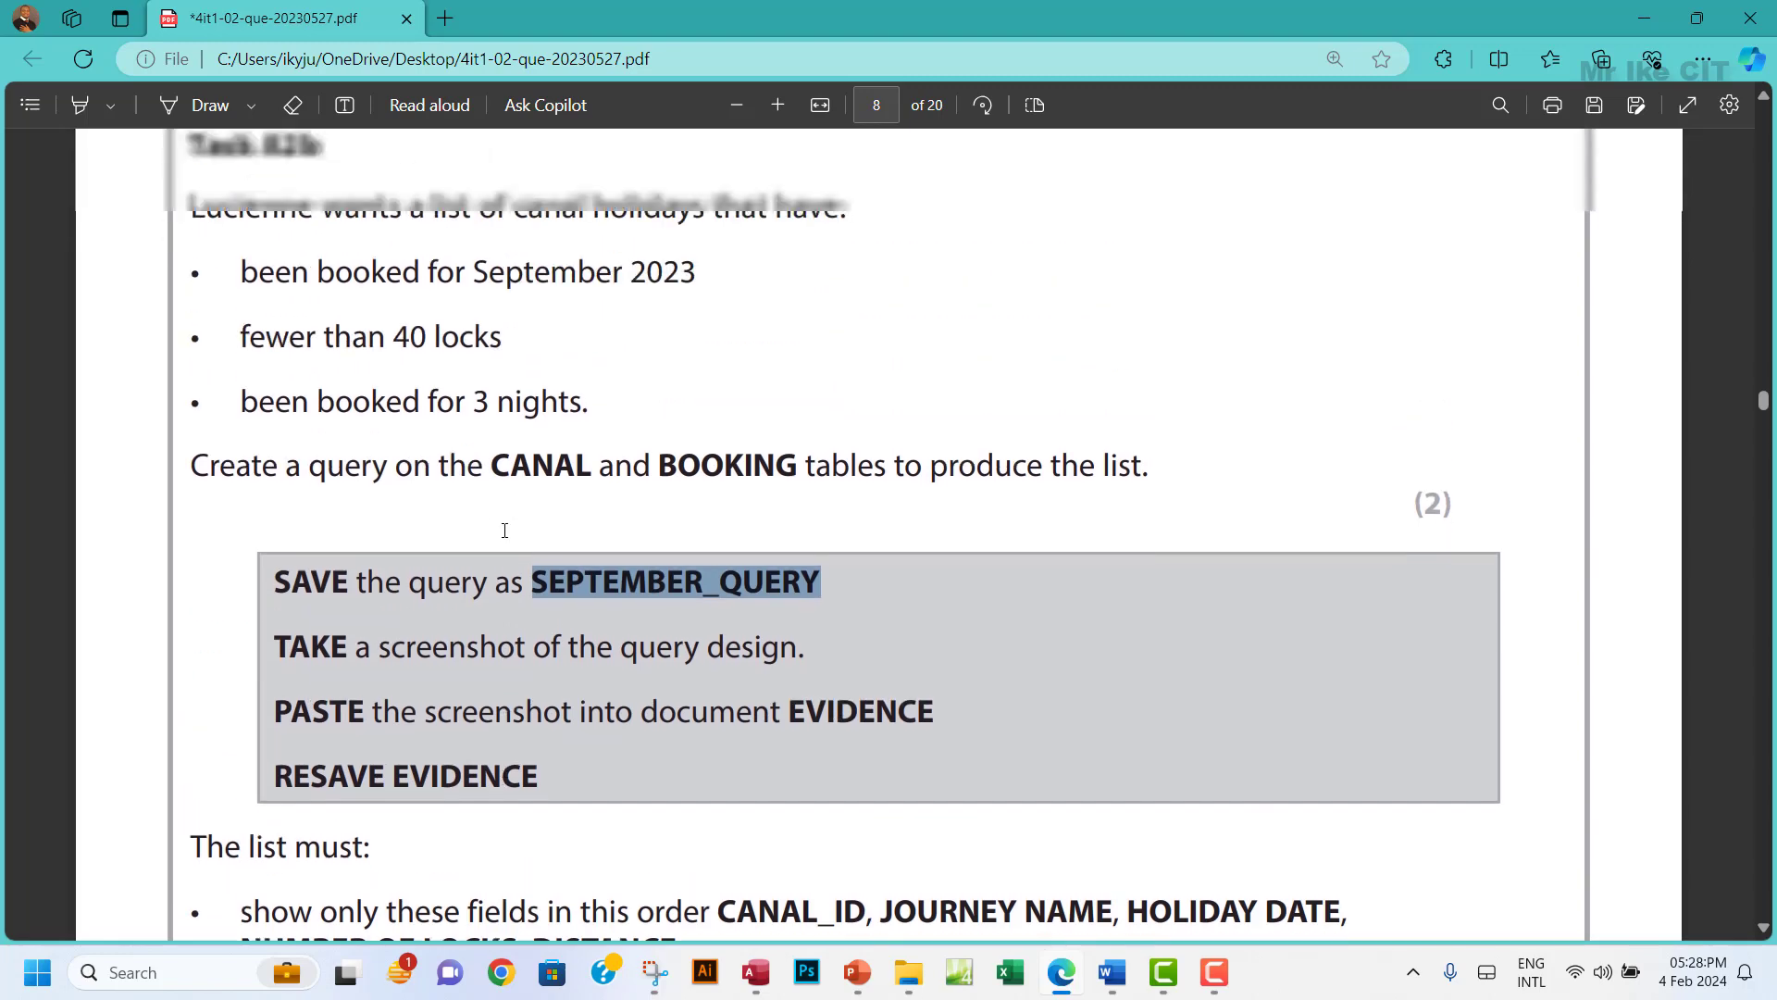
pyautogui.scroll(-1, 503, 531)
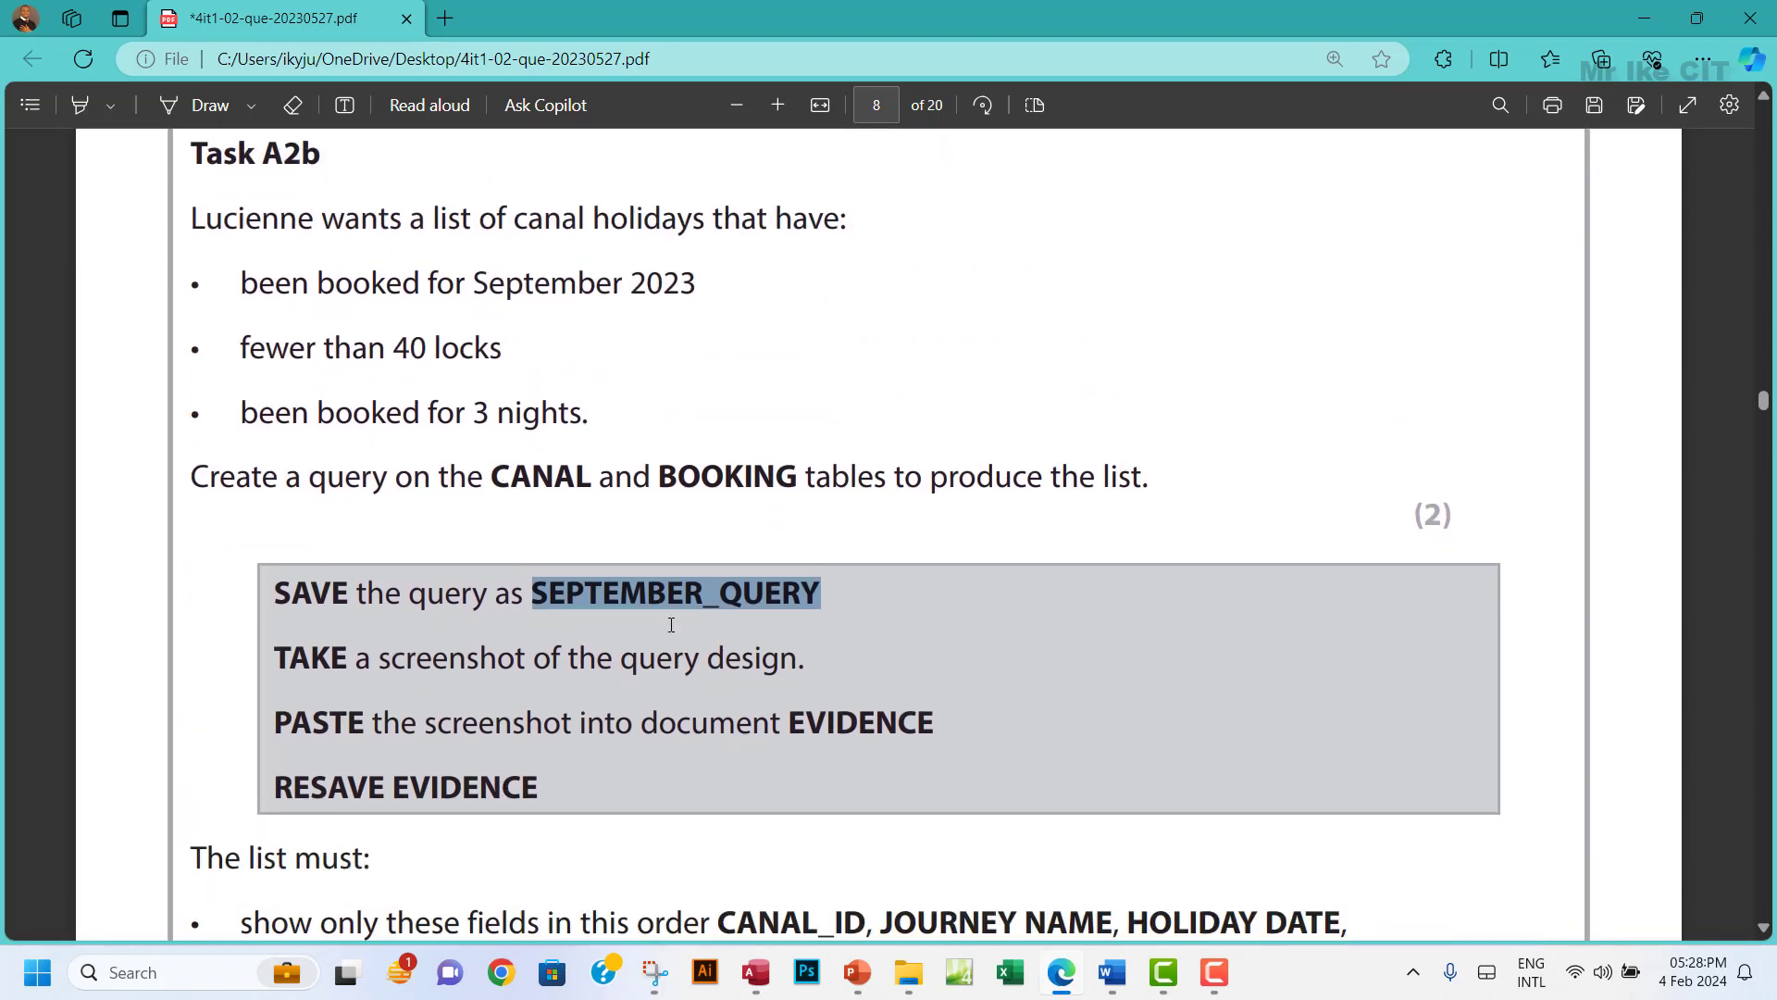
pyautogui.click(756, 980)
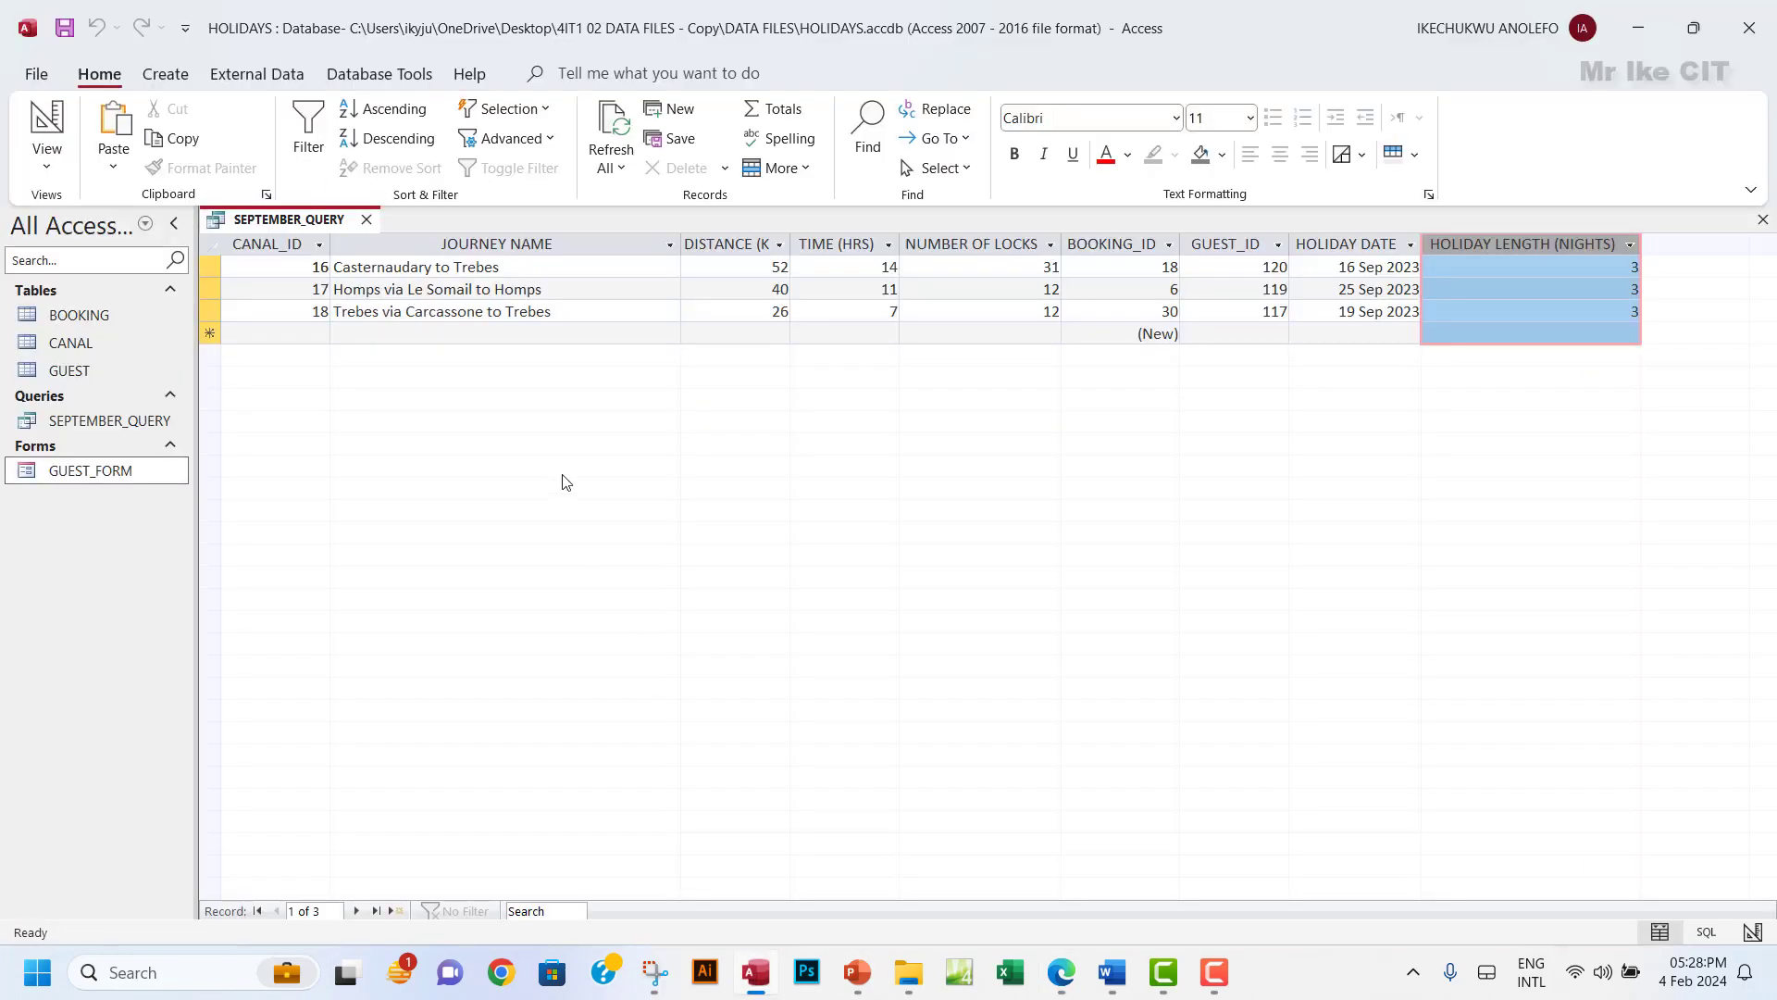
# Open SEPTEMBER_QUERY in Design View, make the table area shorter, and move the BOOKING table closer to CANAL.
pyautogui.click(46, 156)
pyautogui.click(102, 298)
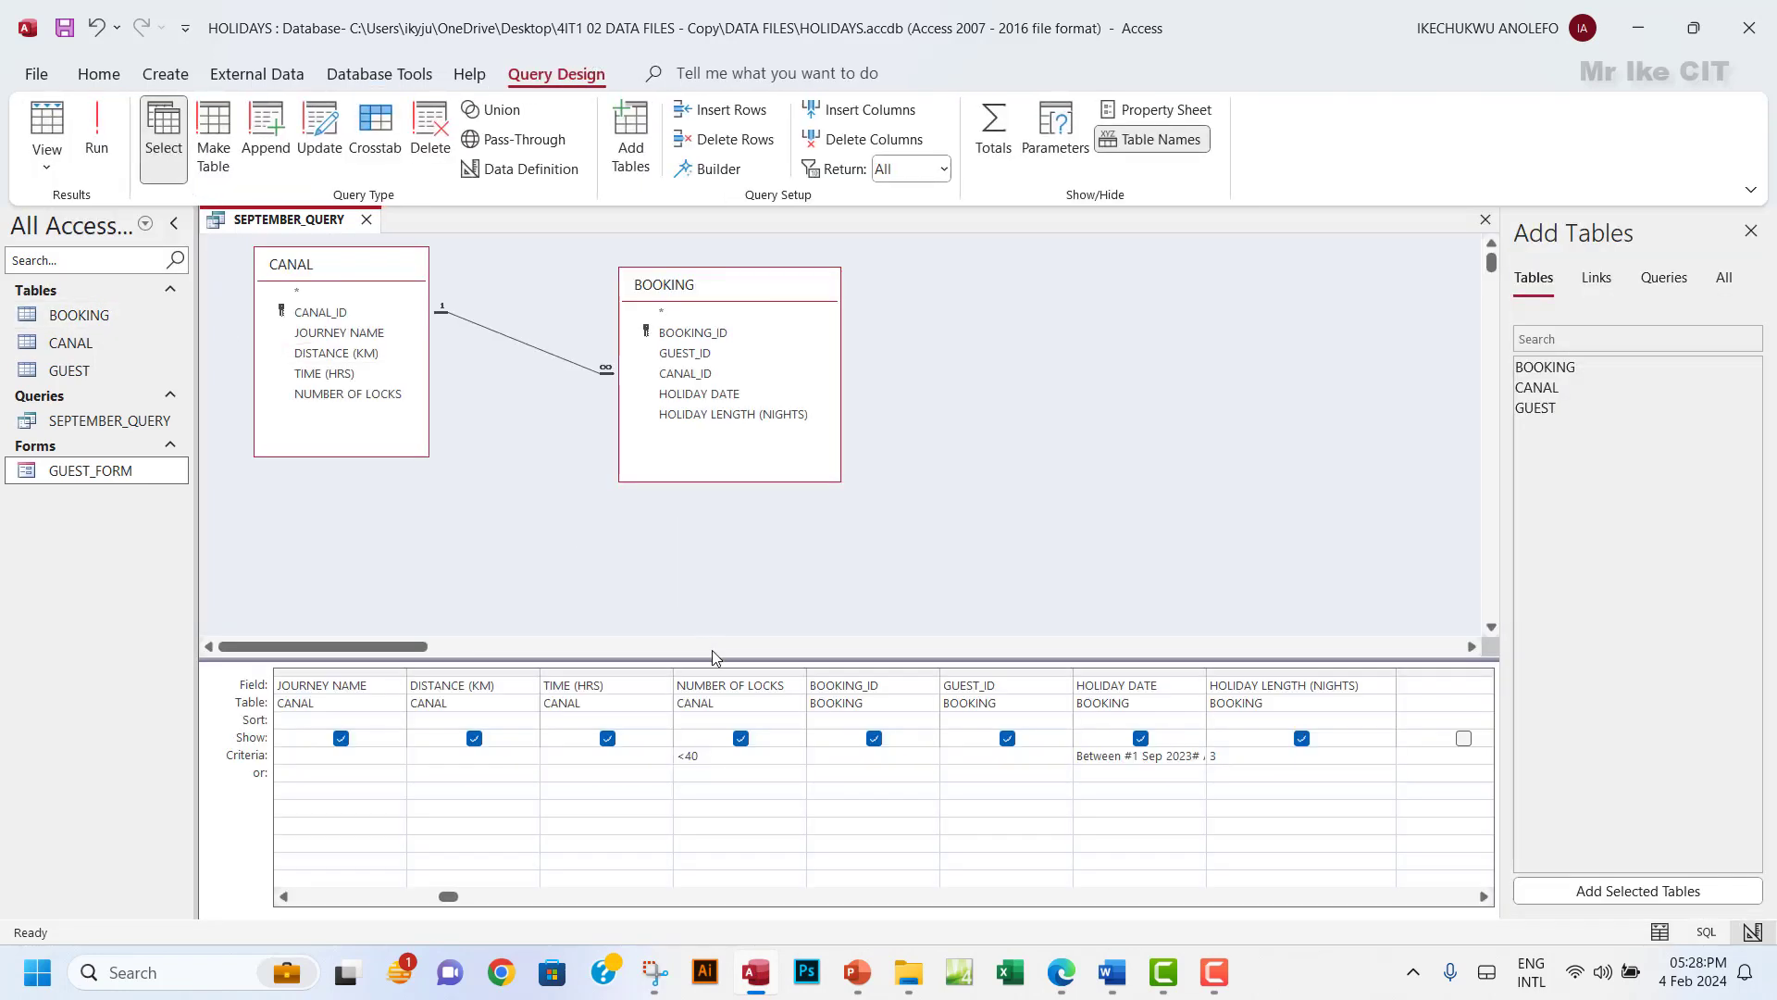
pyautogui.moveTo(715, 659); pyautogui.dragTo(710, 504)
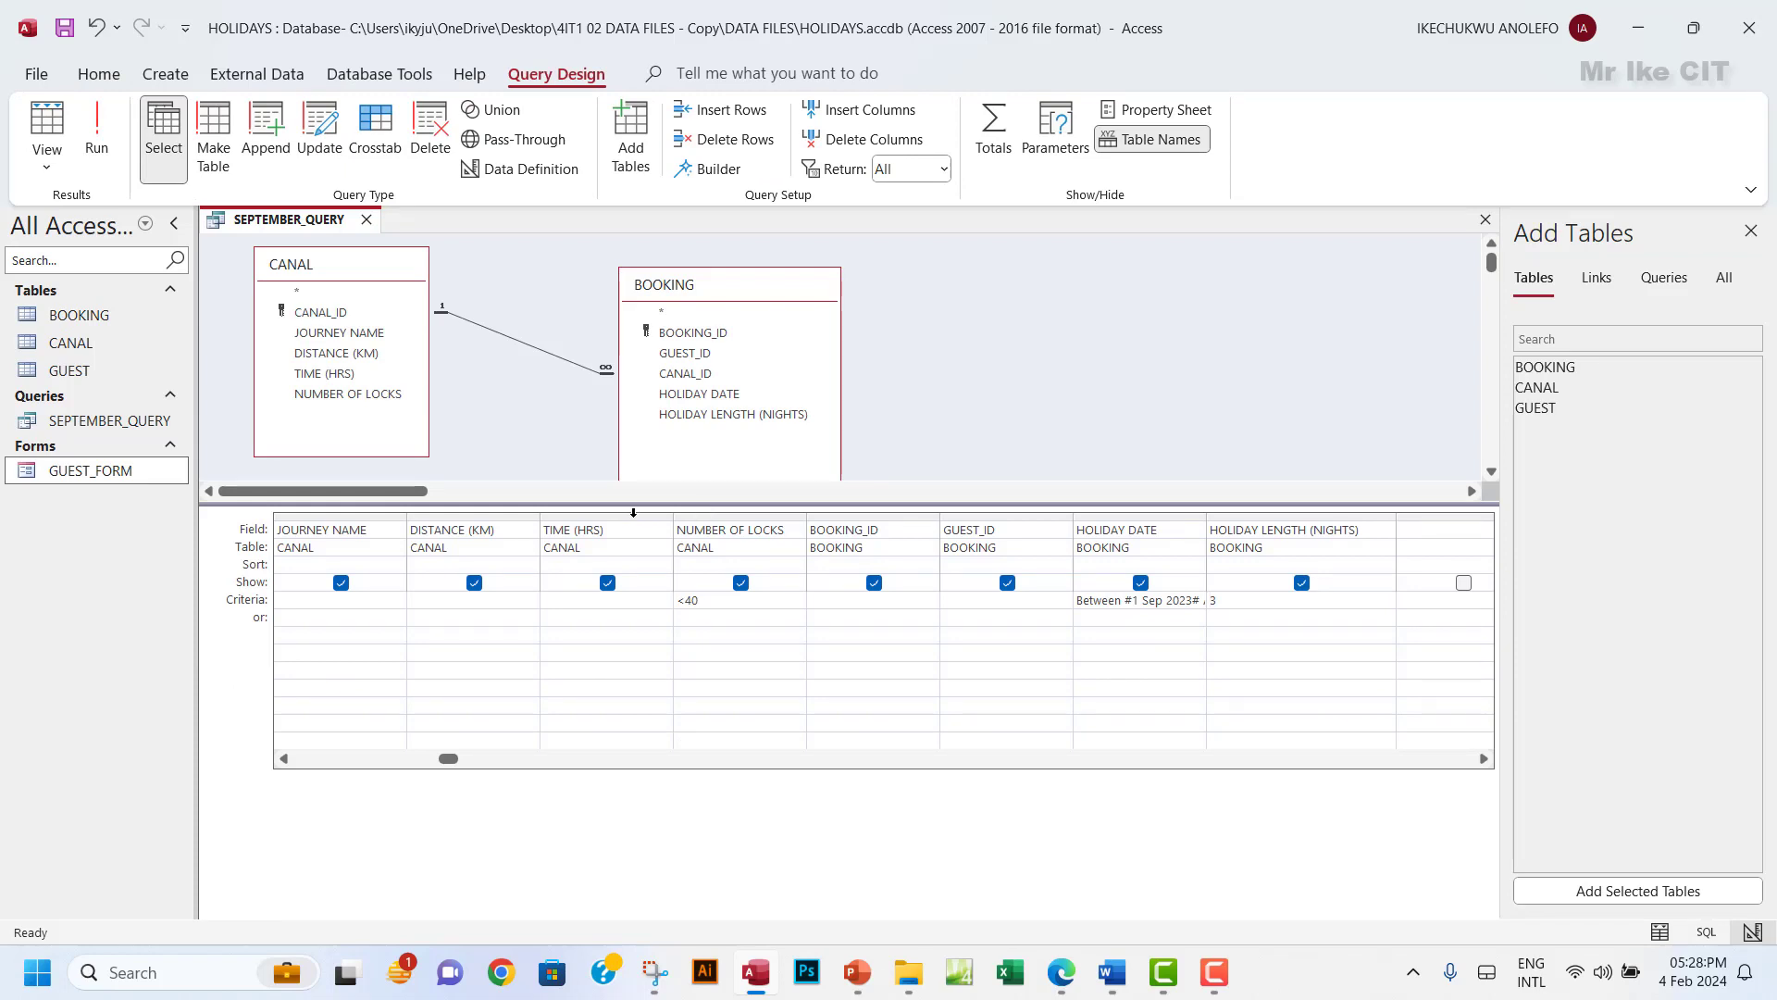
pyautogui.moveTo(649, 501); pyautogui.dragTo(650, 541)
pyautogui.moveTo(736, 296); pyautogui.dragTo(632, 295)
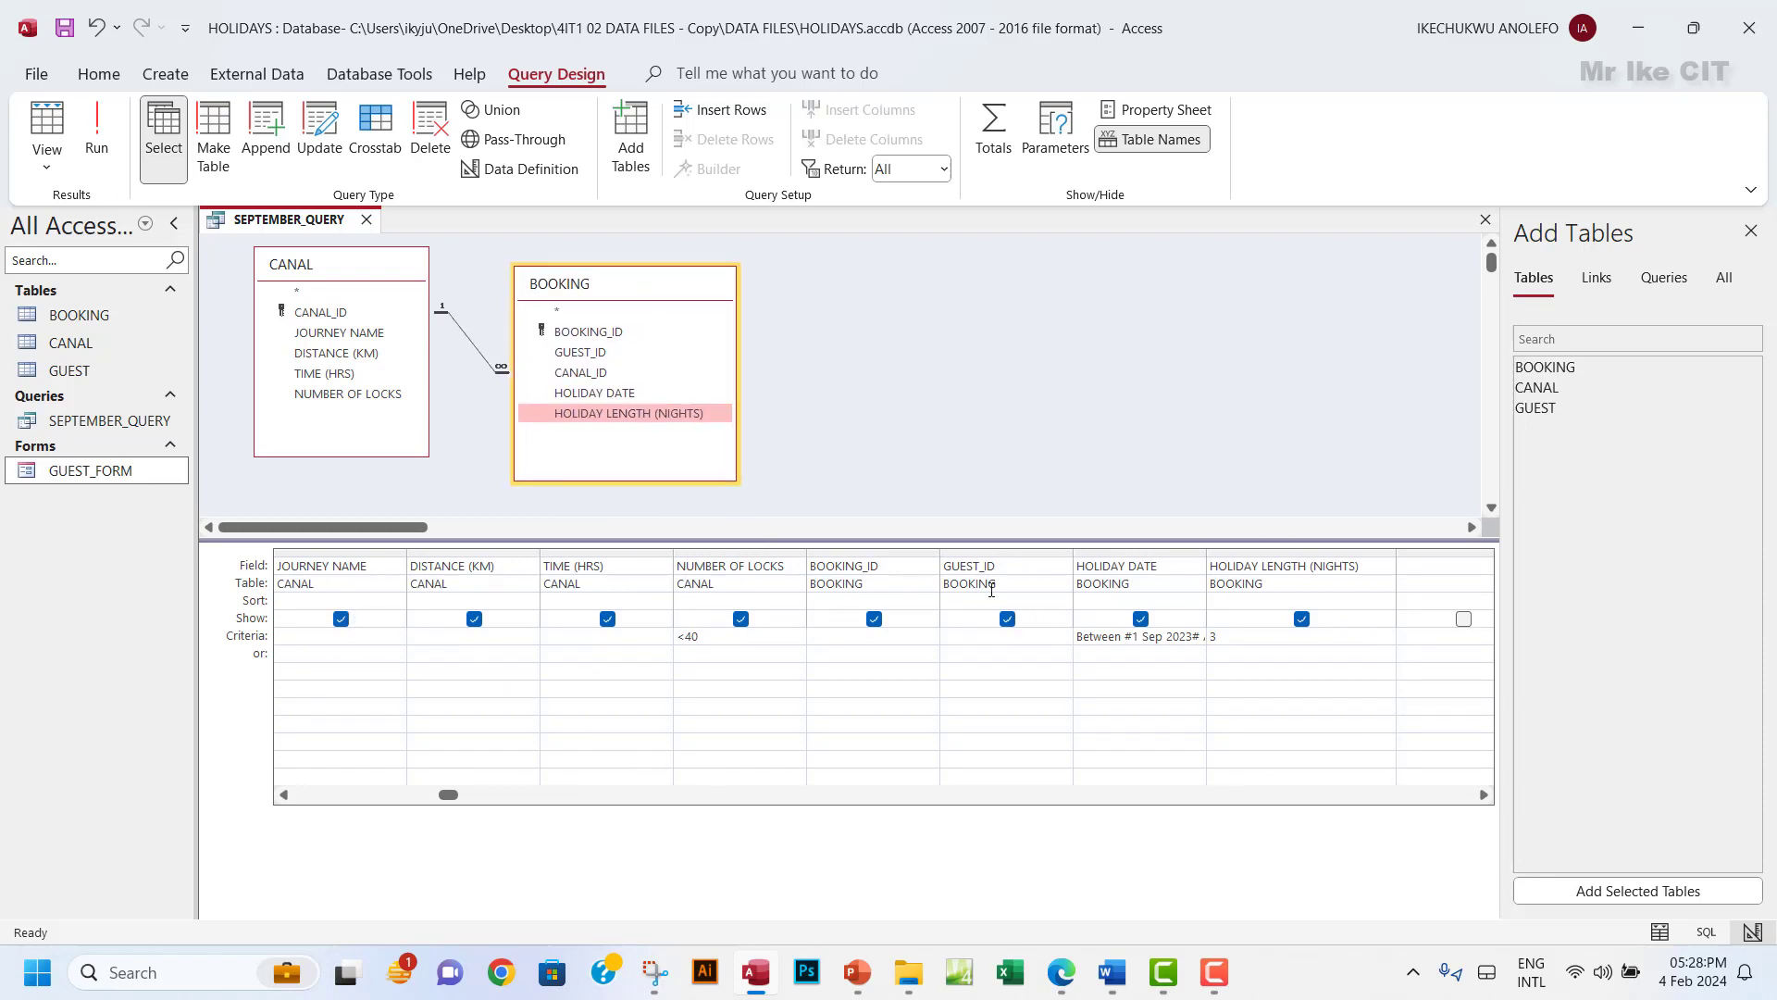
# Capture a rectangular Snipping Tool screenshot of the query design covering both tables and the criteria grid.
pyautogui.click(659, 978)
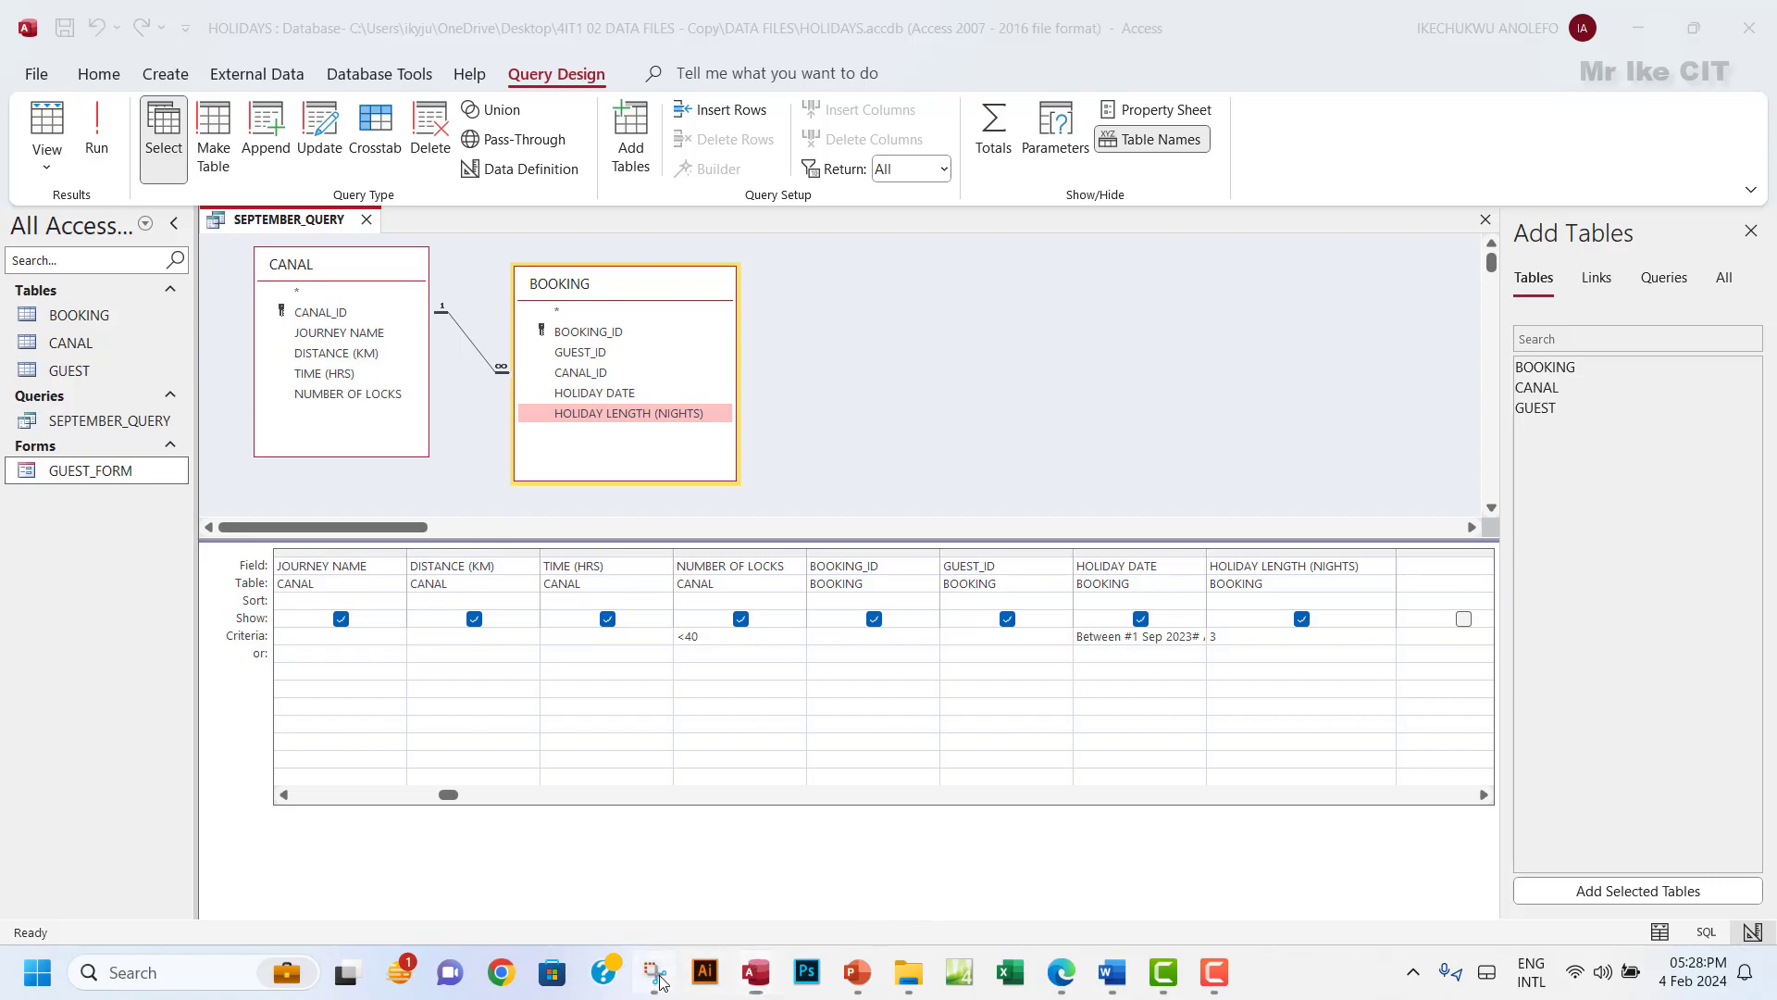
pyautogui.click(644, 419)
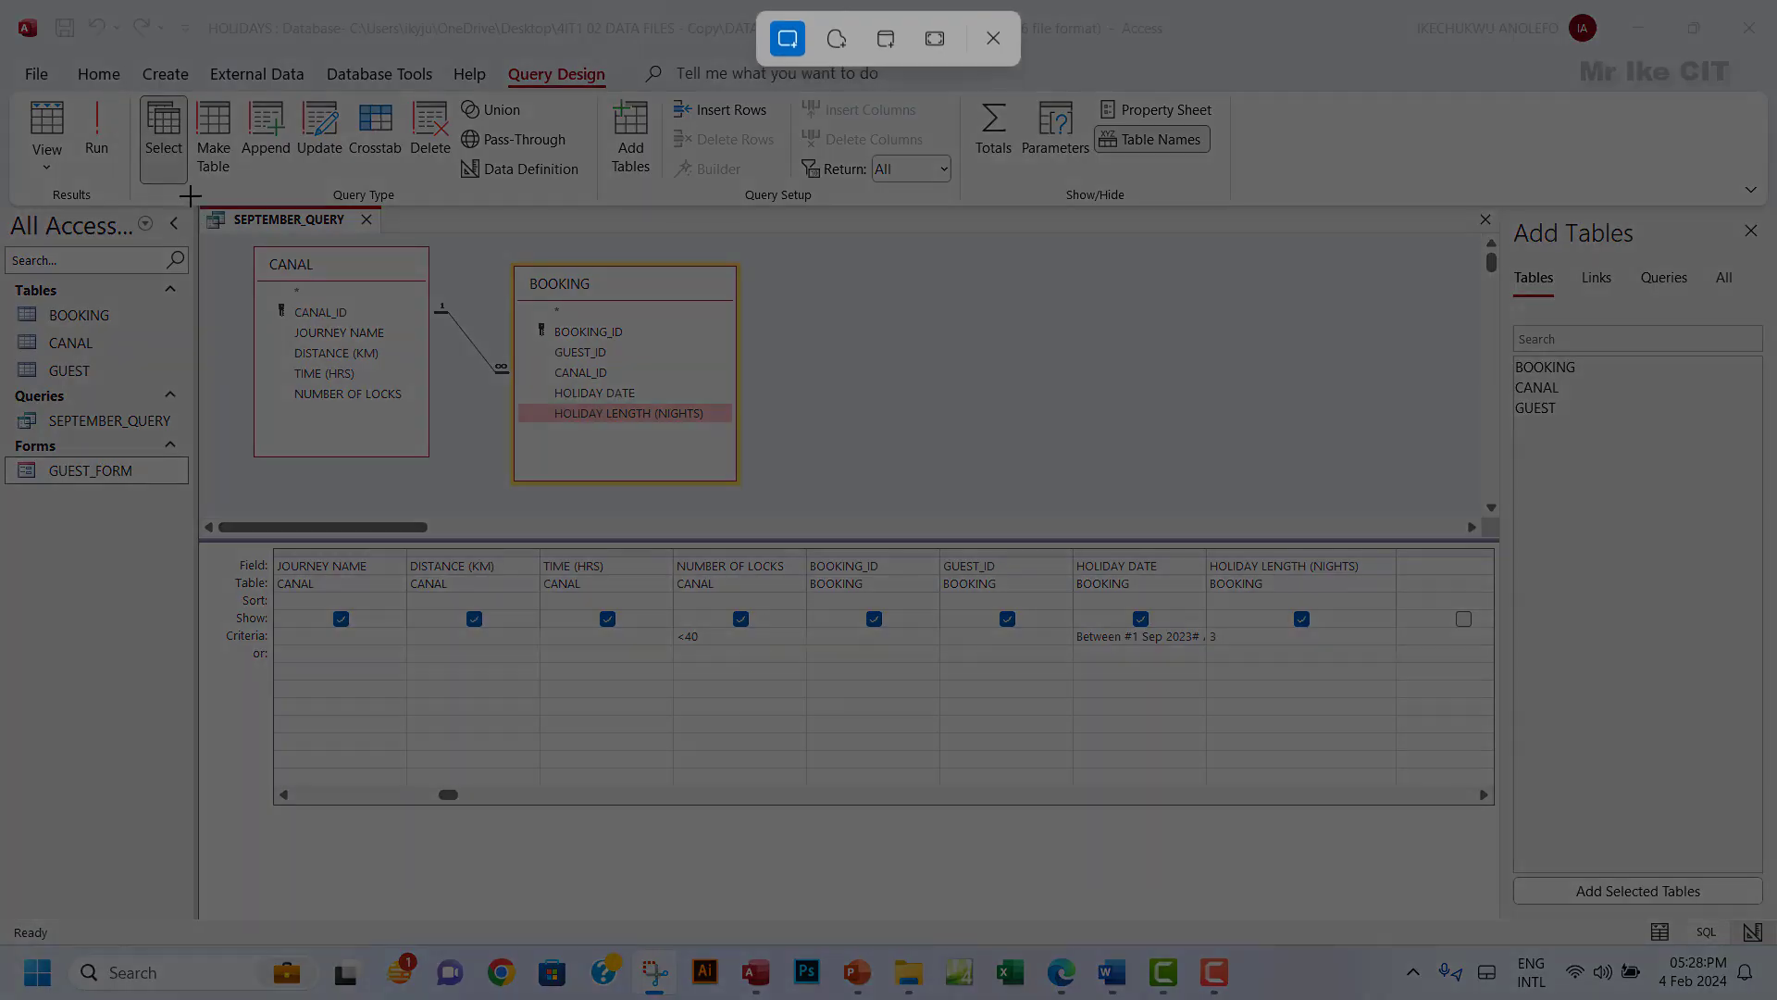
pyautogui.moveTo(191, 192); pyautogui.dragTo(1407, 661)
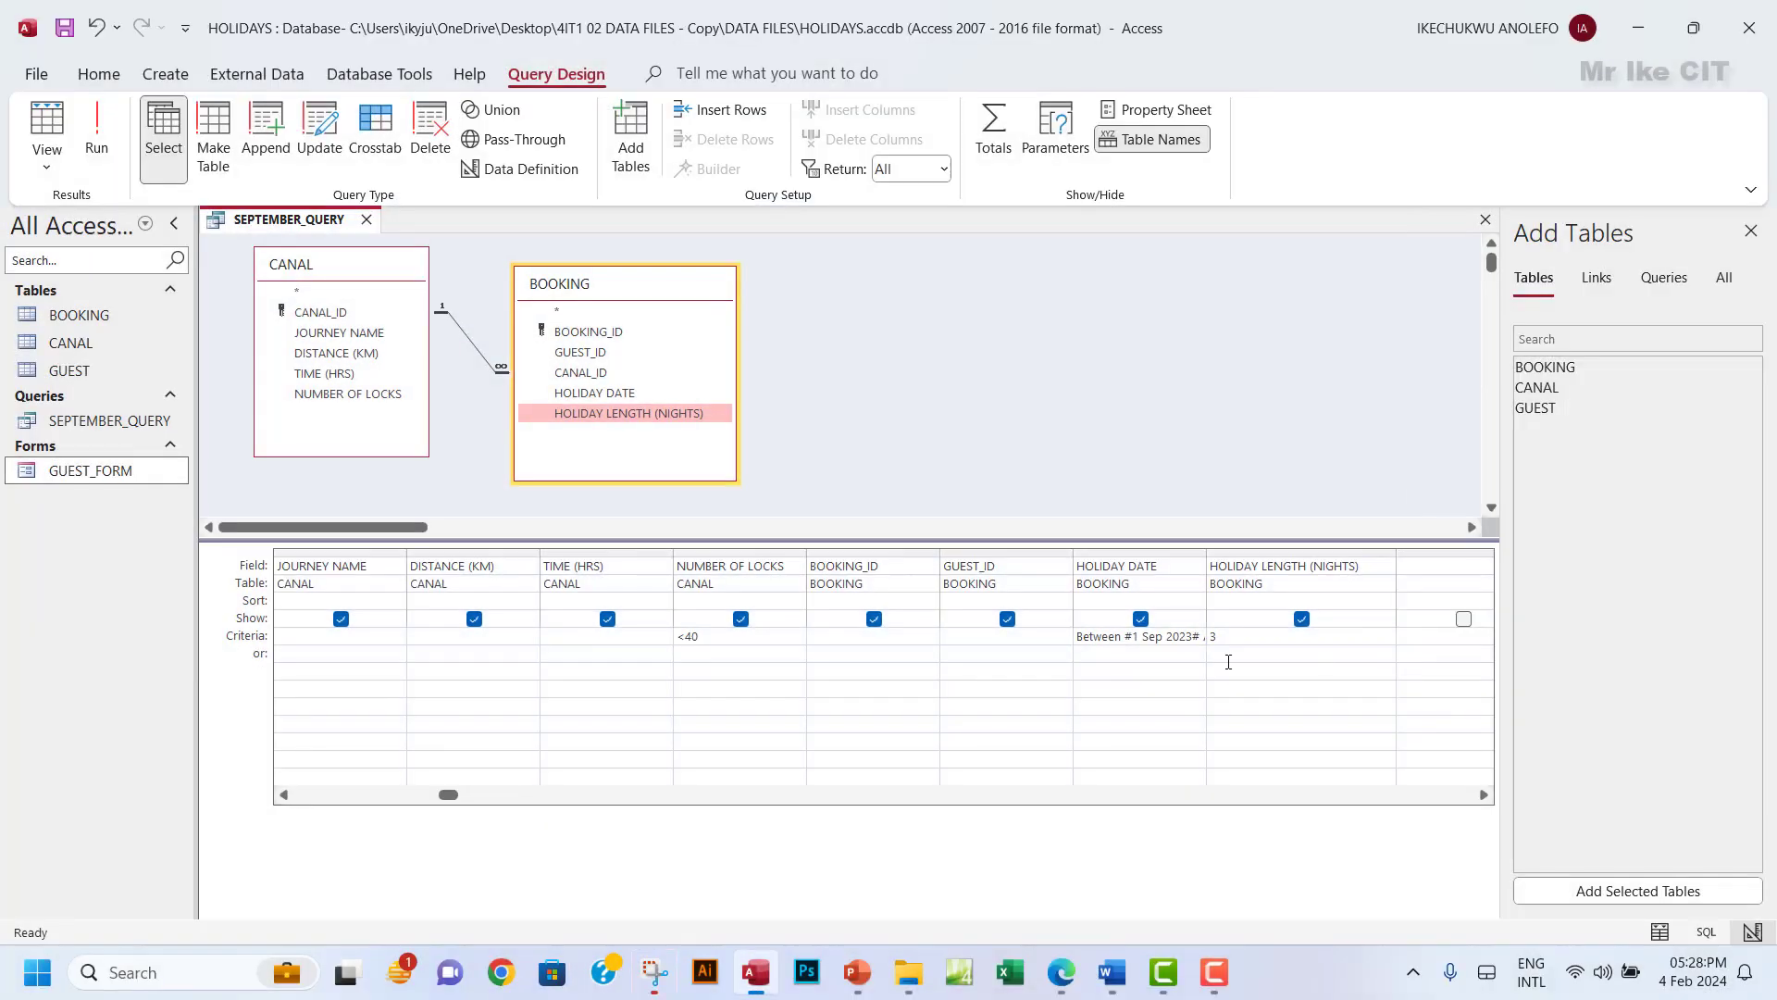
pyautogui.click(657, 970)
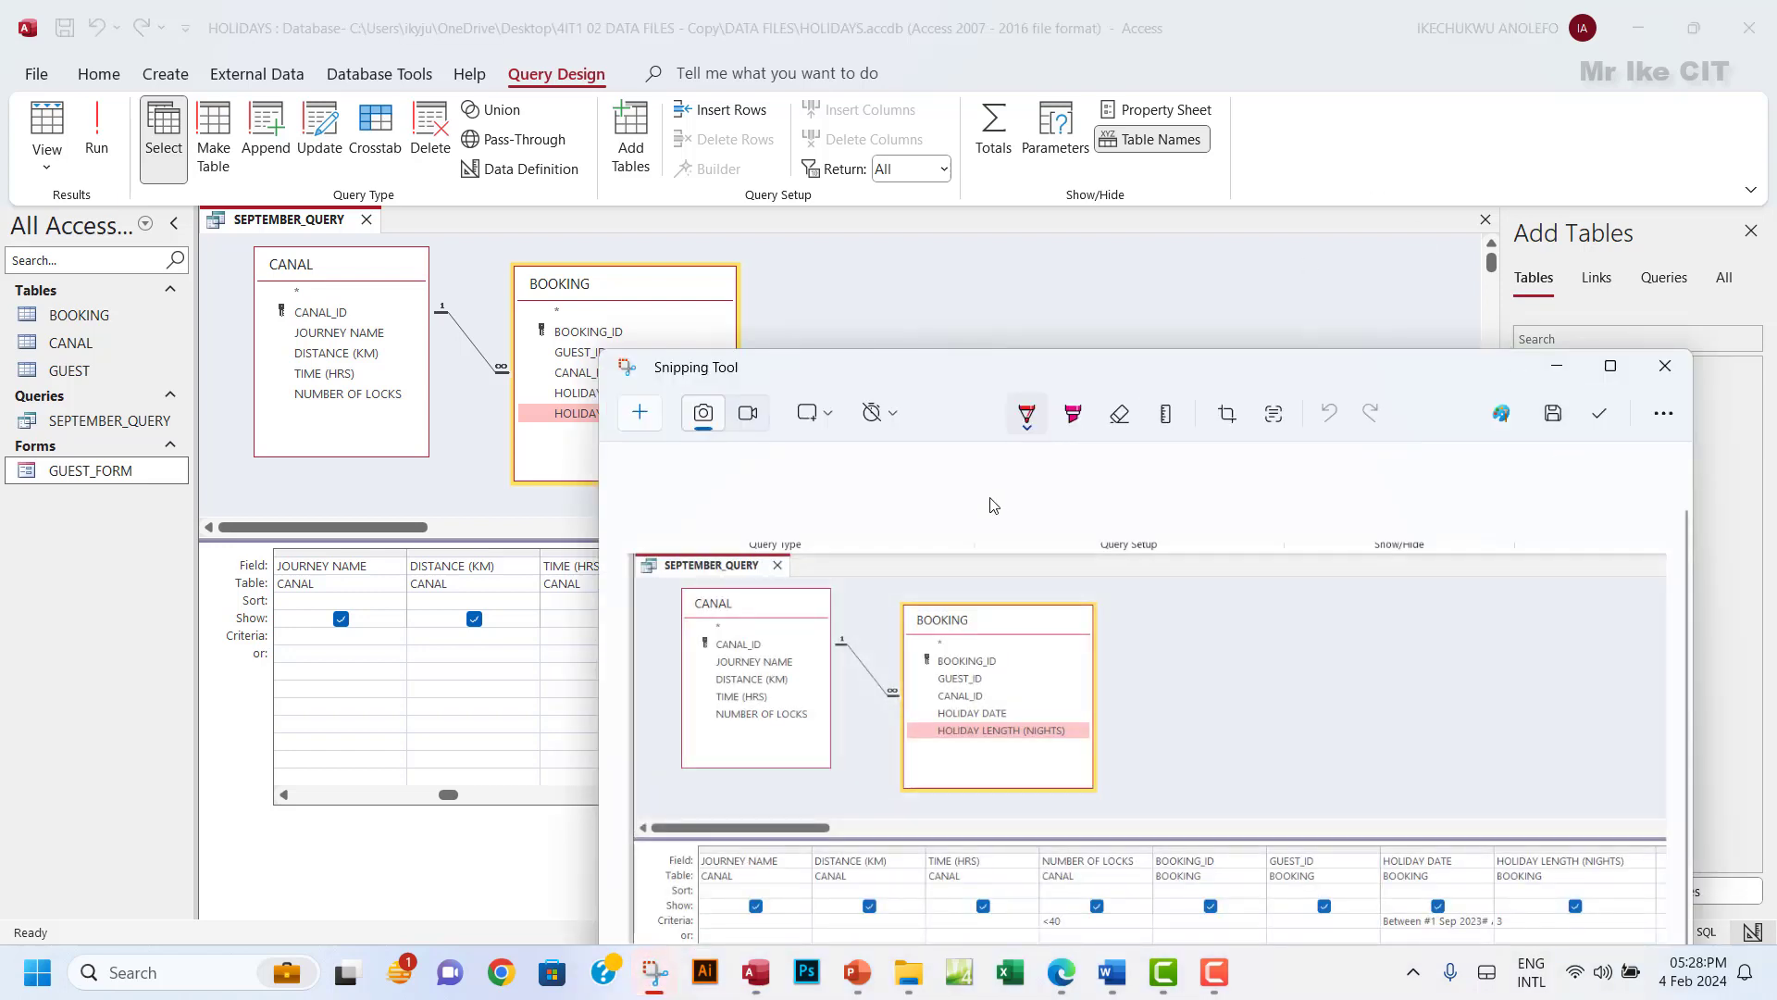
# Switch to the EVIDENCE document in Word and replace the A2b "Screenshot" placeholder with the query design screenshot.
pyautogui.click(1114, 972)
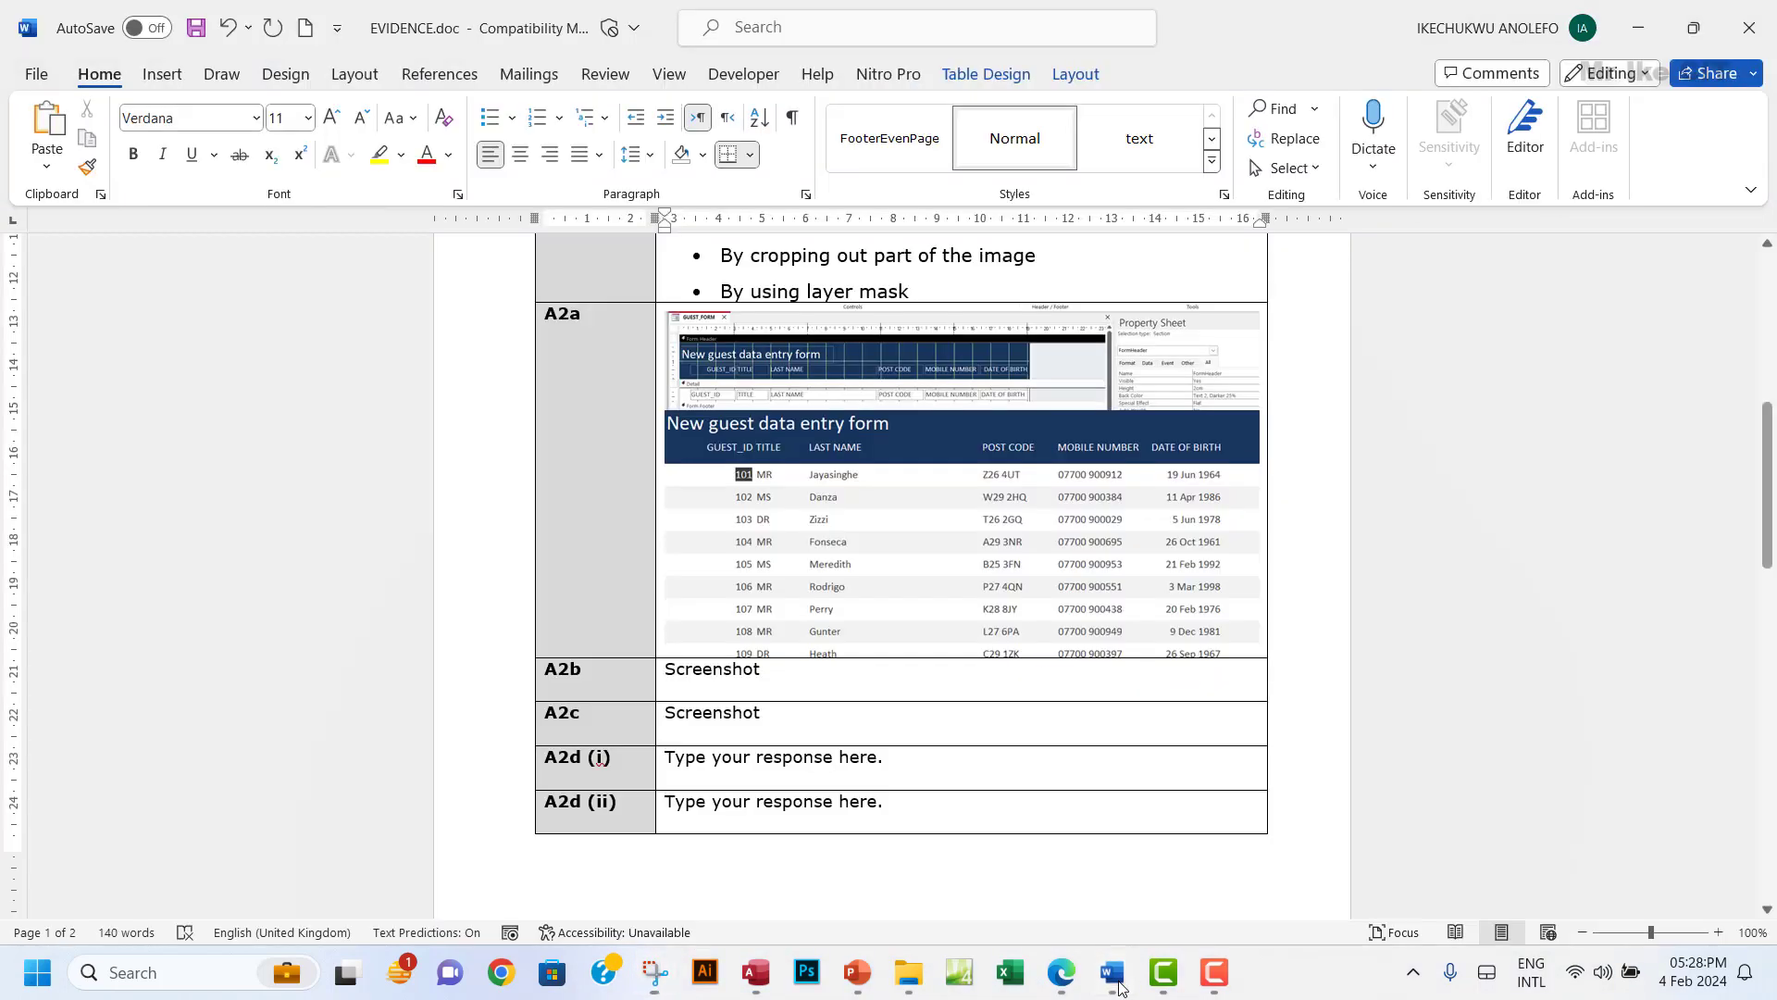
pyautogui.moveTo(762, 671); pyautogui.dragTo(662, 674)
pyautogui.hotkey('ctrl', 'v')
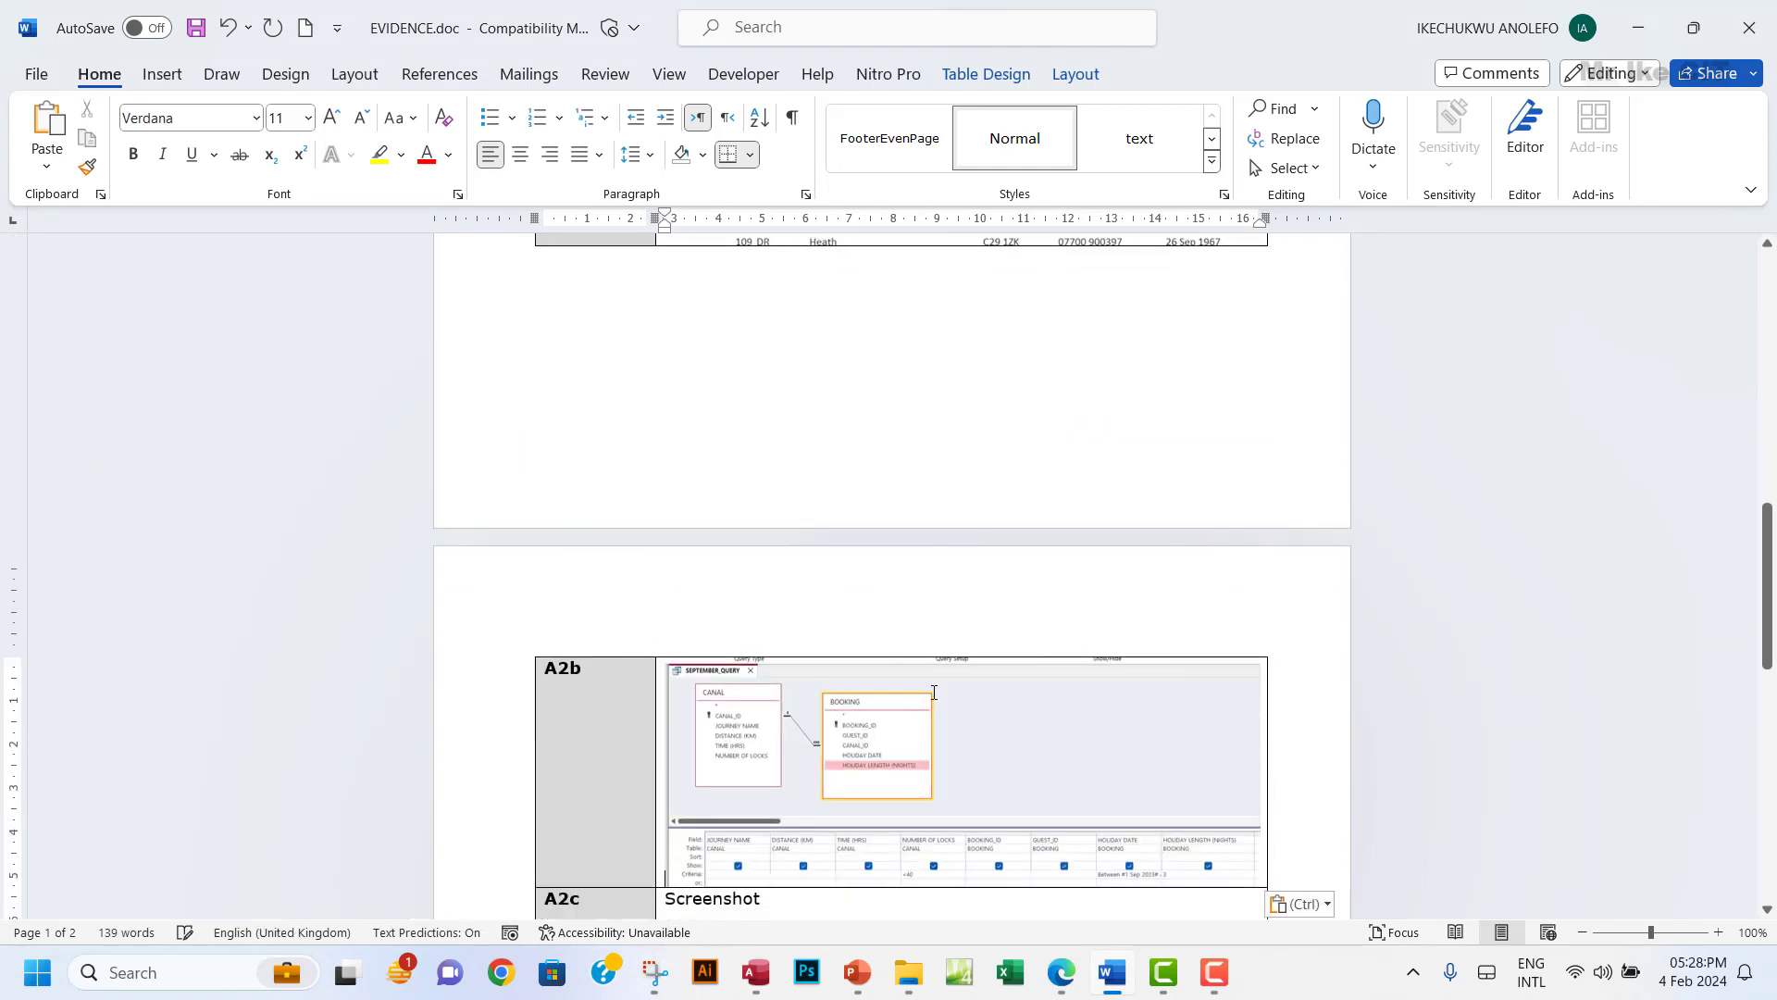
pyautogui.scroll(-2, 897, 623)
pyautogui.scroll(-2, 900, 625)
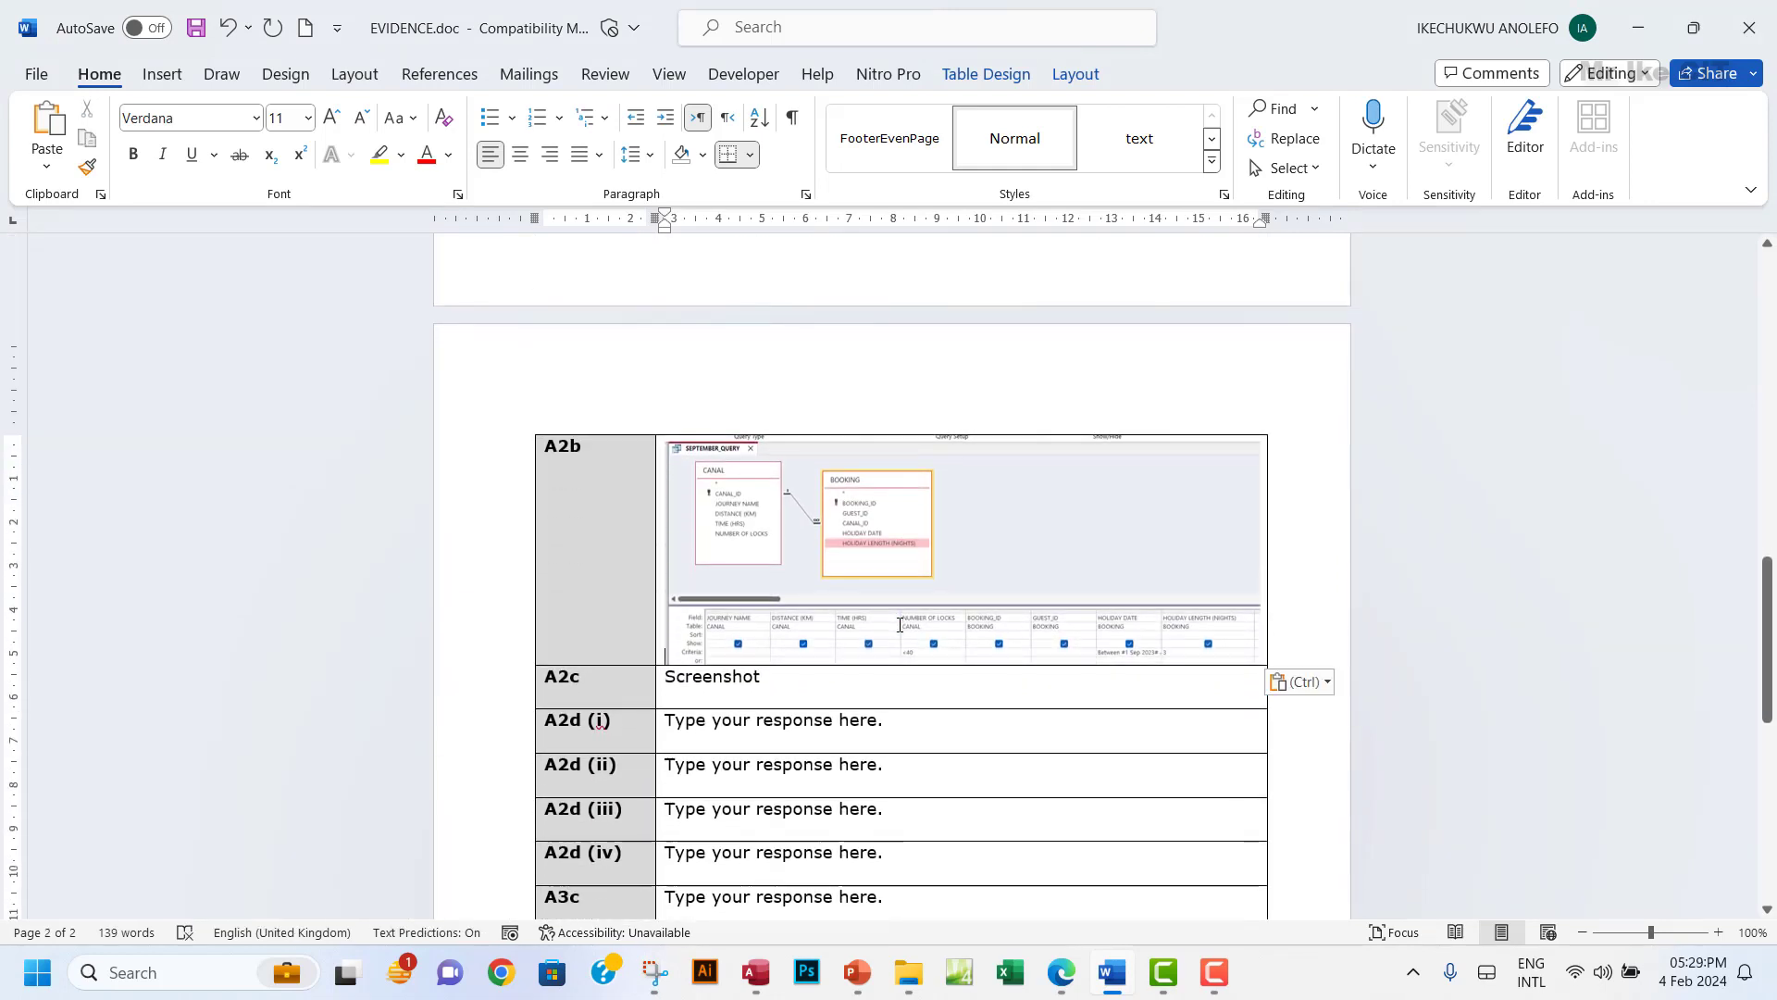
# Highlight the completed Task A2b text in the exam PDF in yellow, from the list criteria through "RESAVE EVIDENCE".
pyautogui.click(1061, 972)
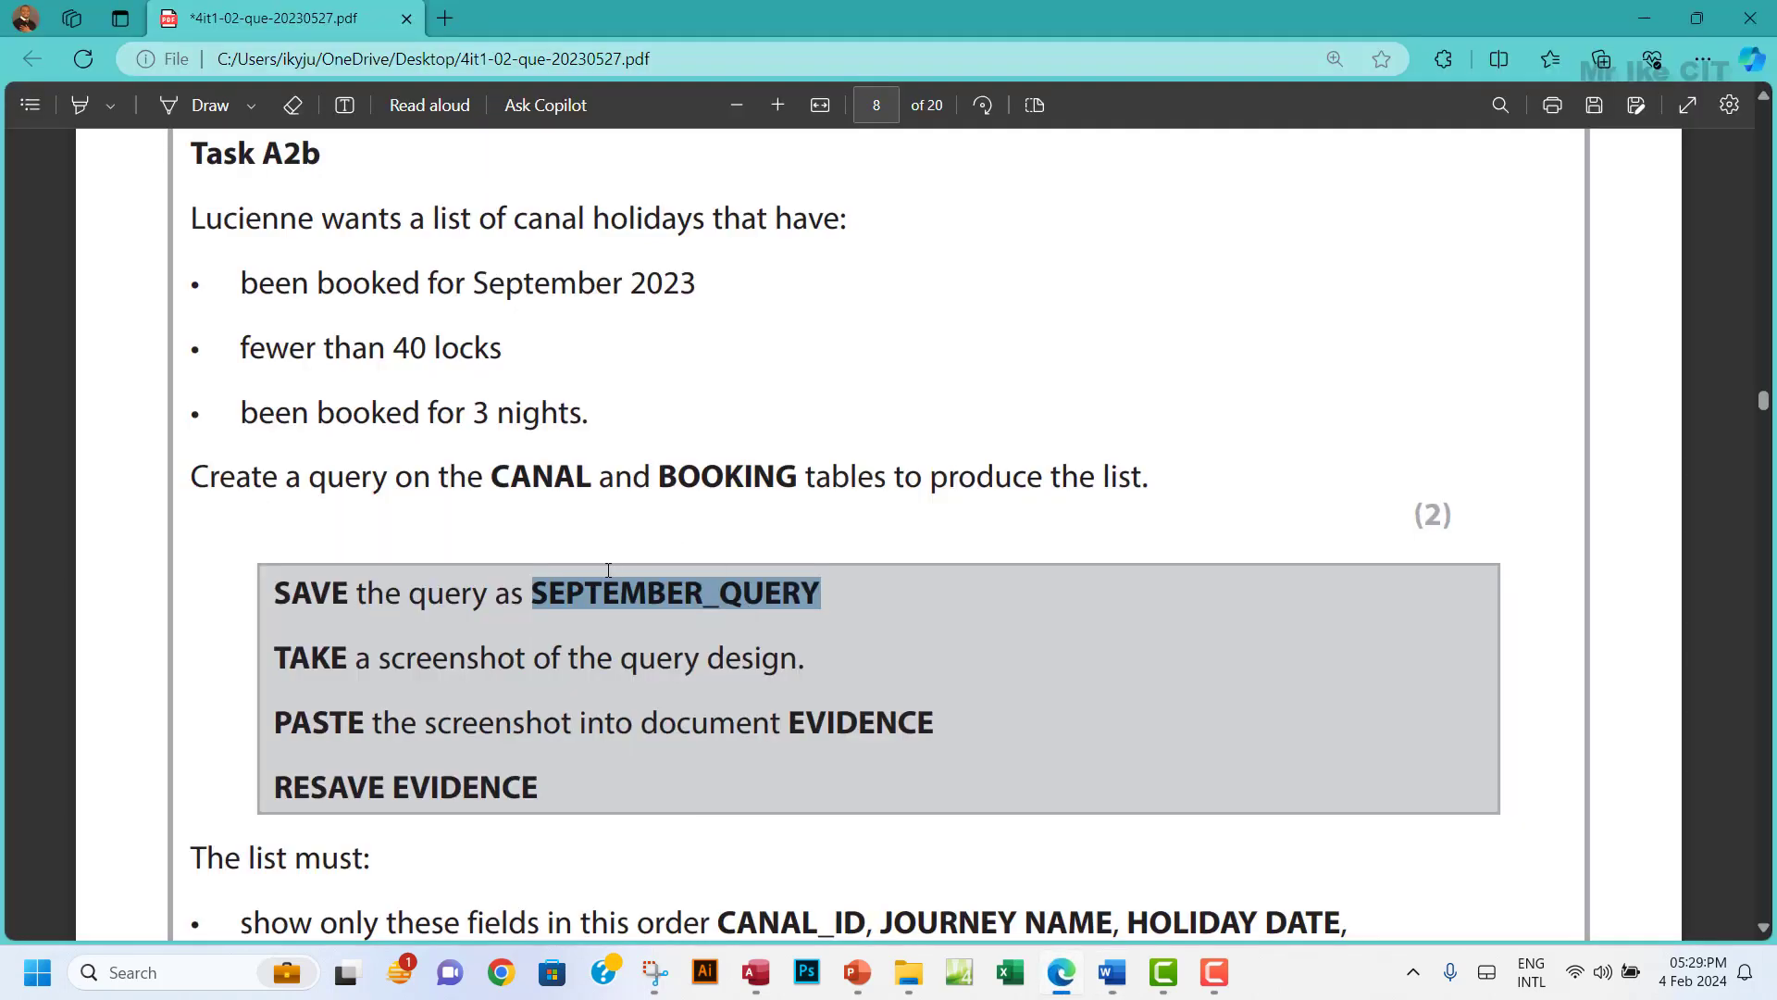
pyautogui.scroll(-1, 476, 544)
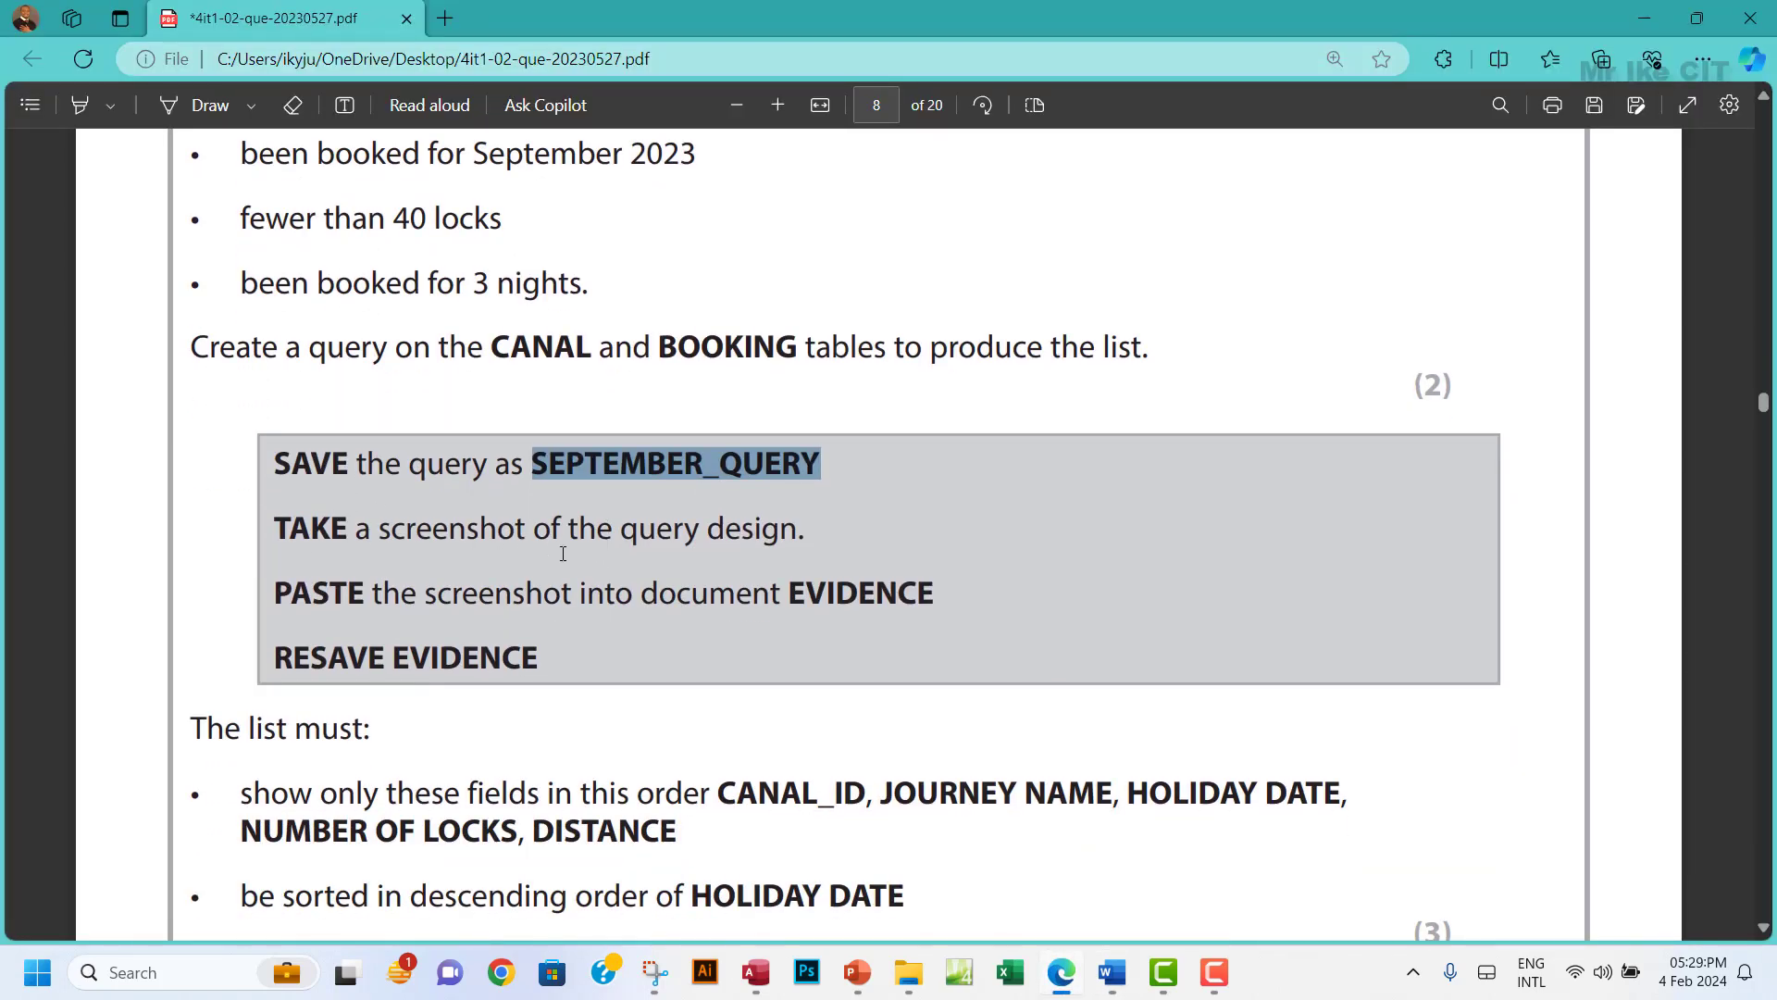
pyautogui.scroll(1, 557, 627)
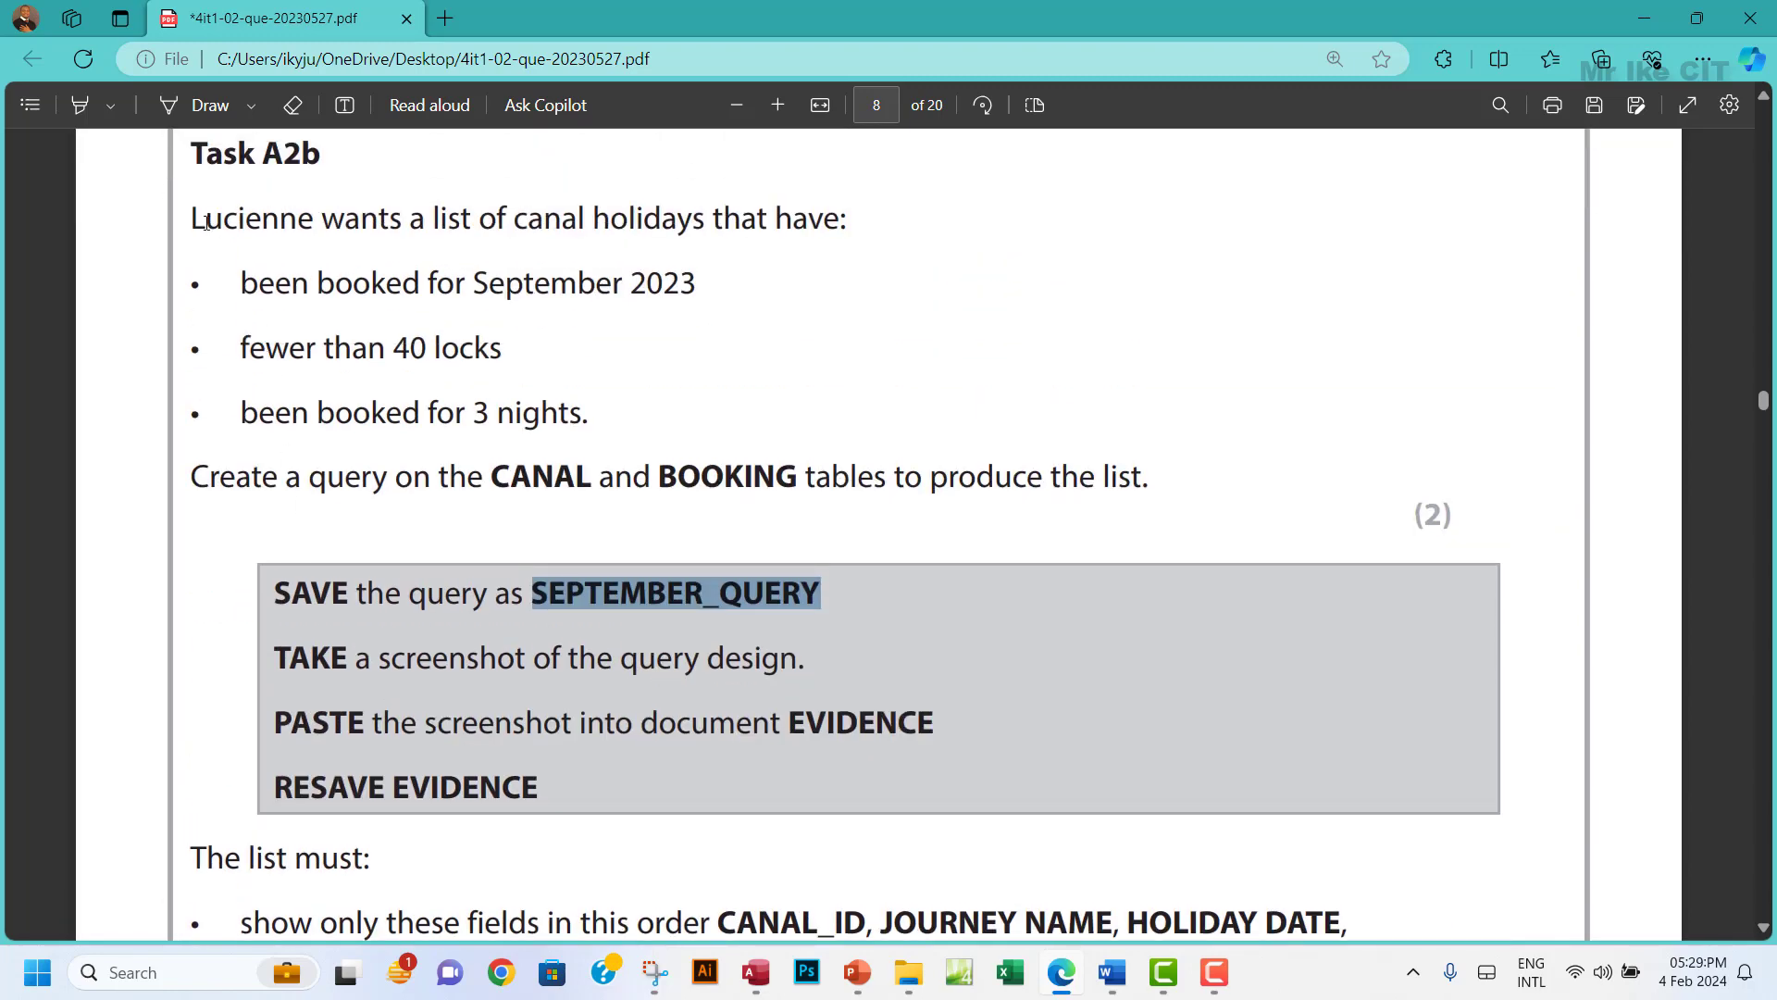
pyautogui.moveTo(195, 219); pyautogui.dragTo(555, 789)
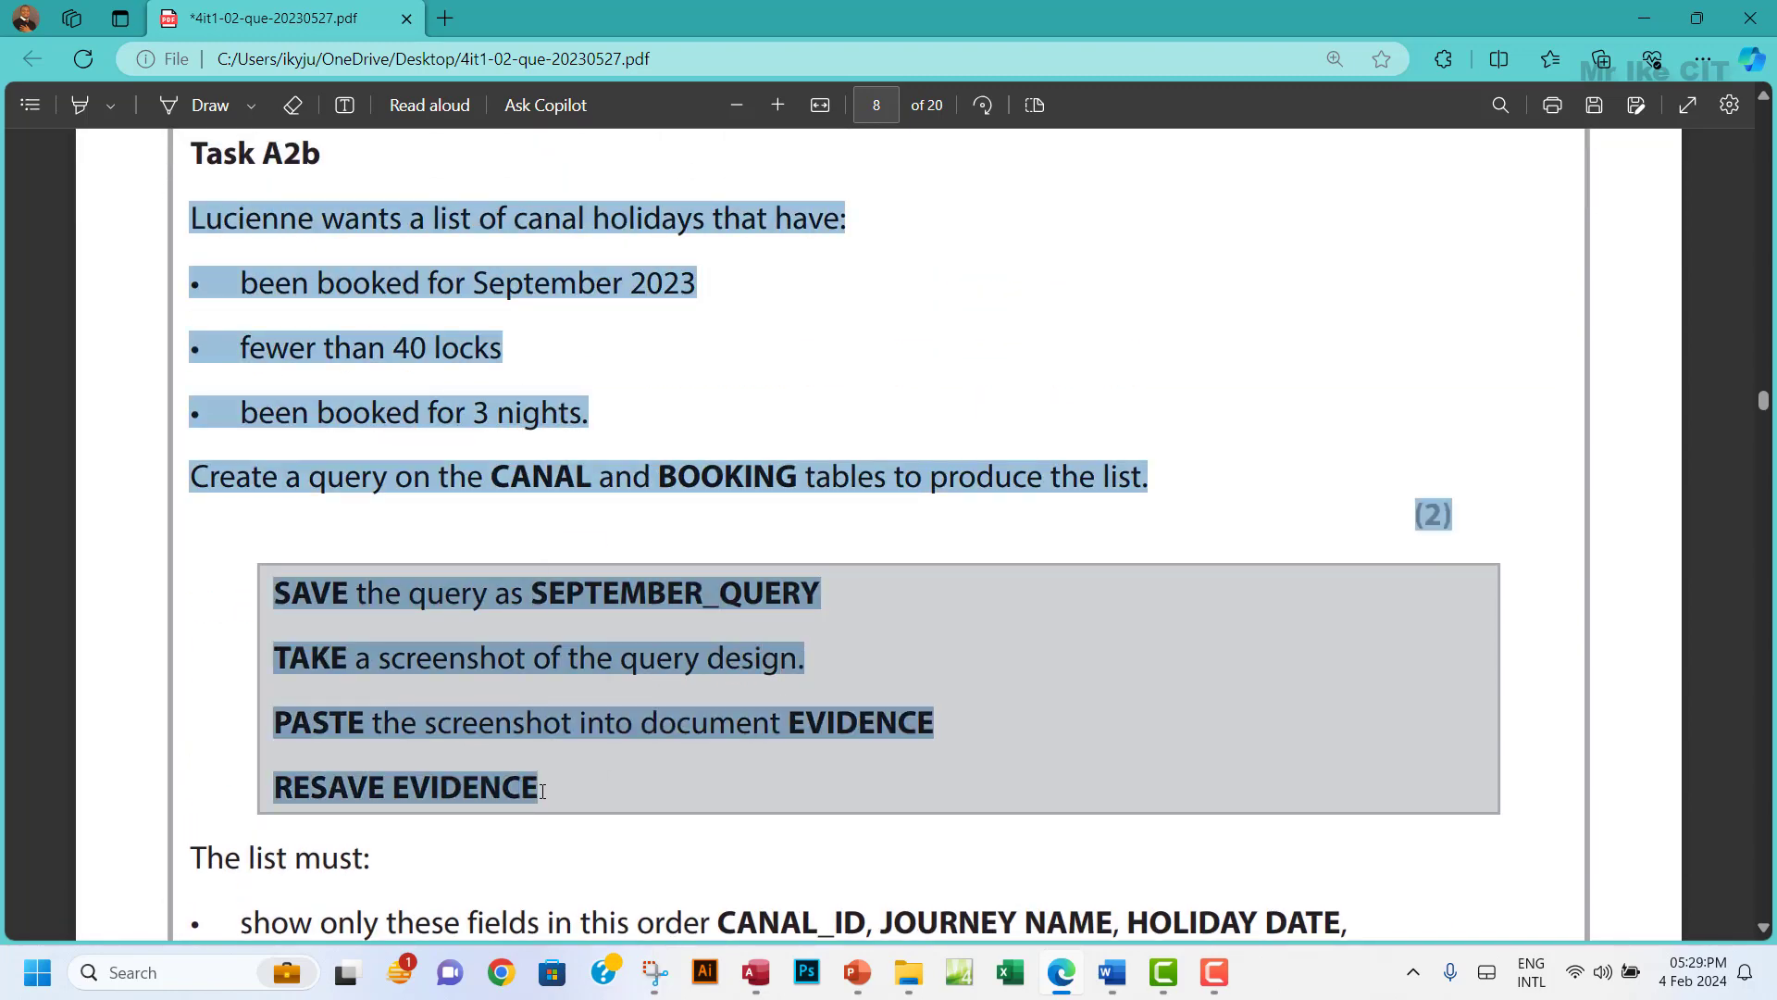
pyautogui.moveTo(596, 635)
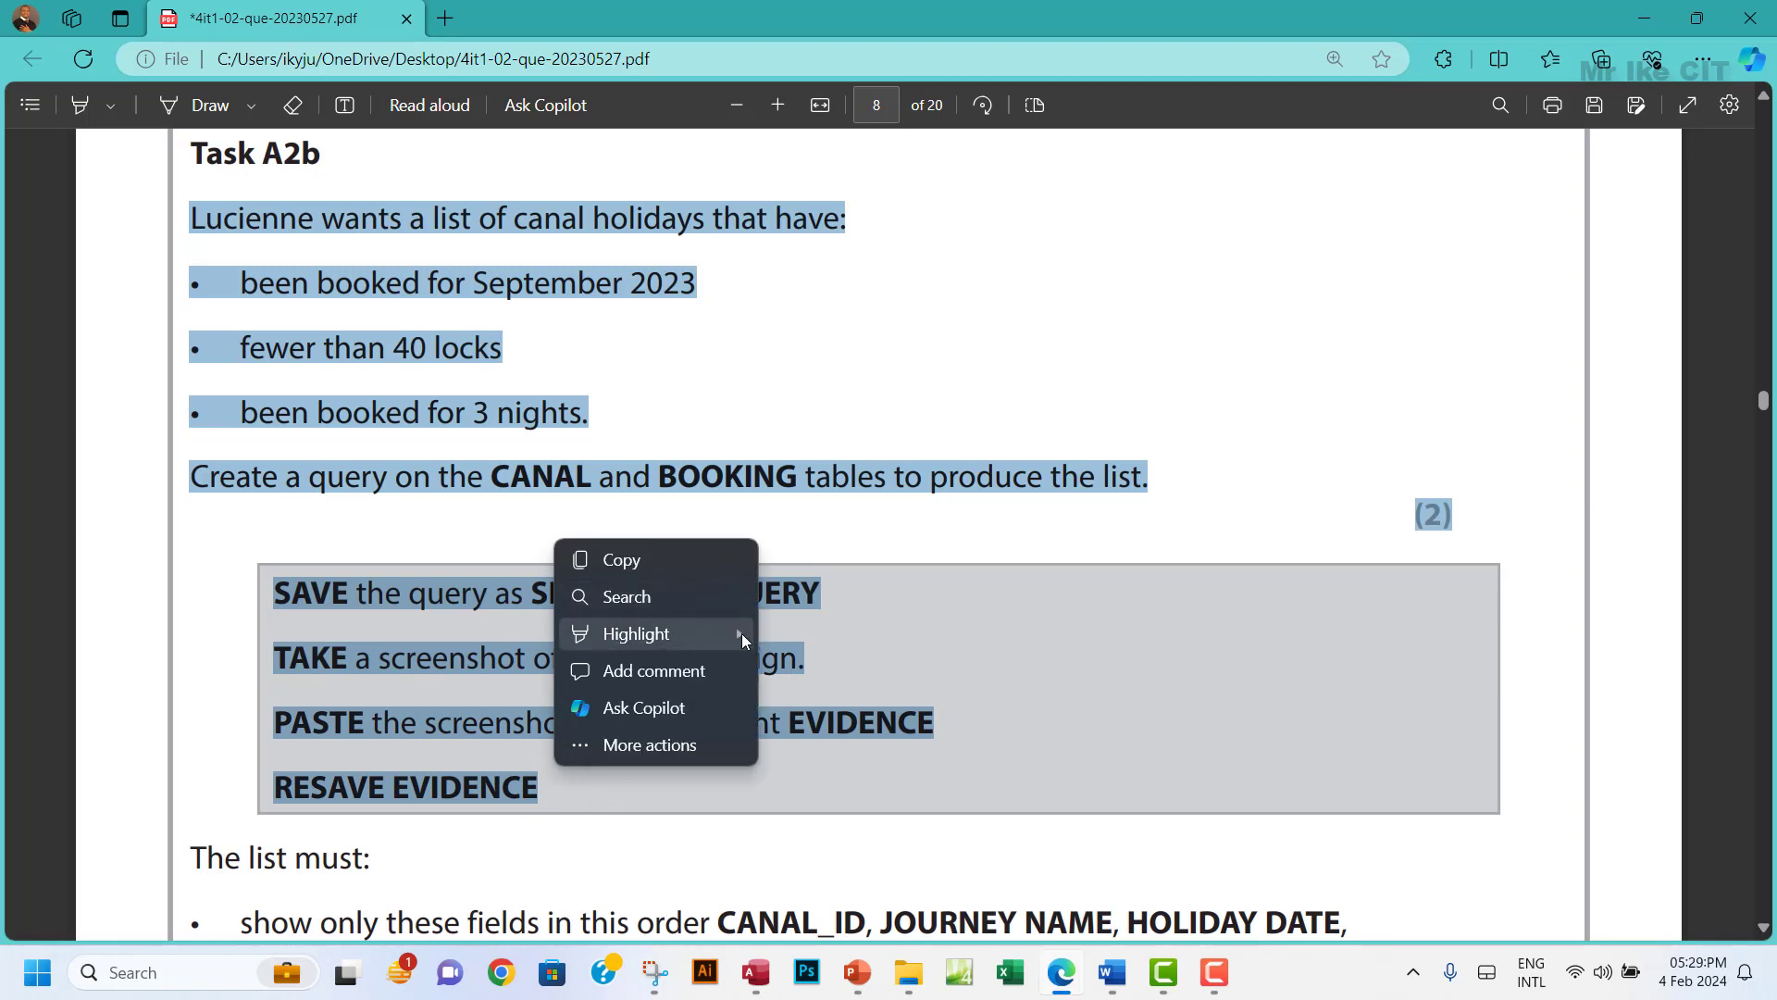
pyautogui.moveTo(742, 633)
pyautogui.click(814, 631)
# Select CANAL_ID in the exam PDF's required field order and locate that column in the Access query design grid.
pyautogui.scroll(-3, 937, 602)
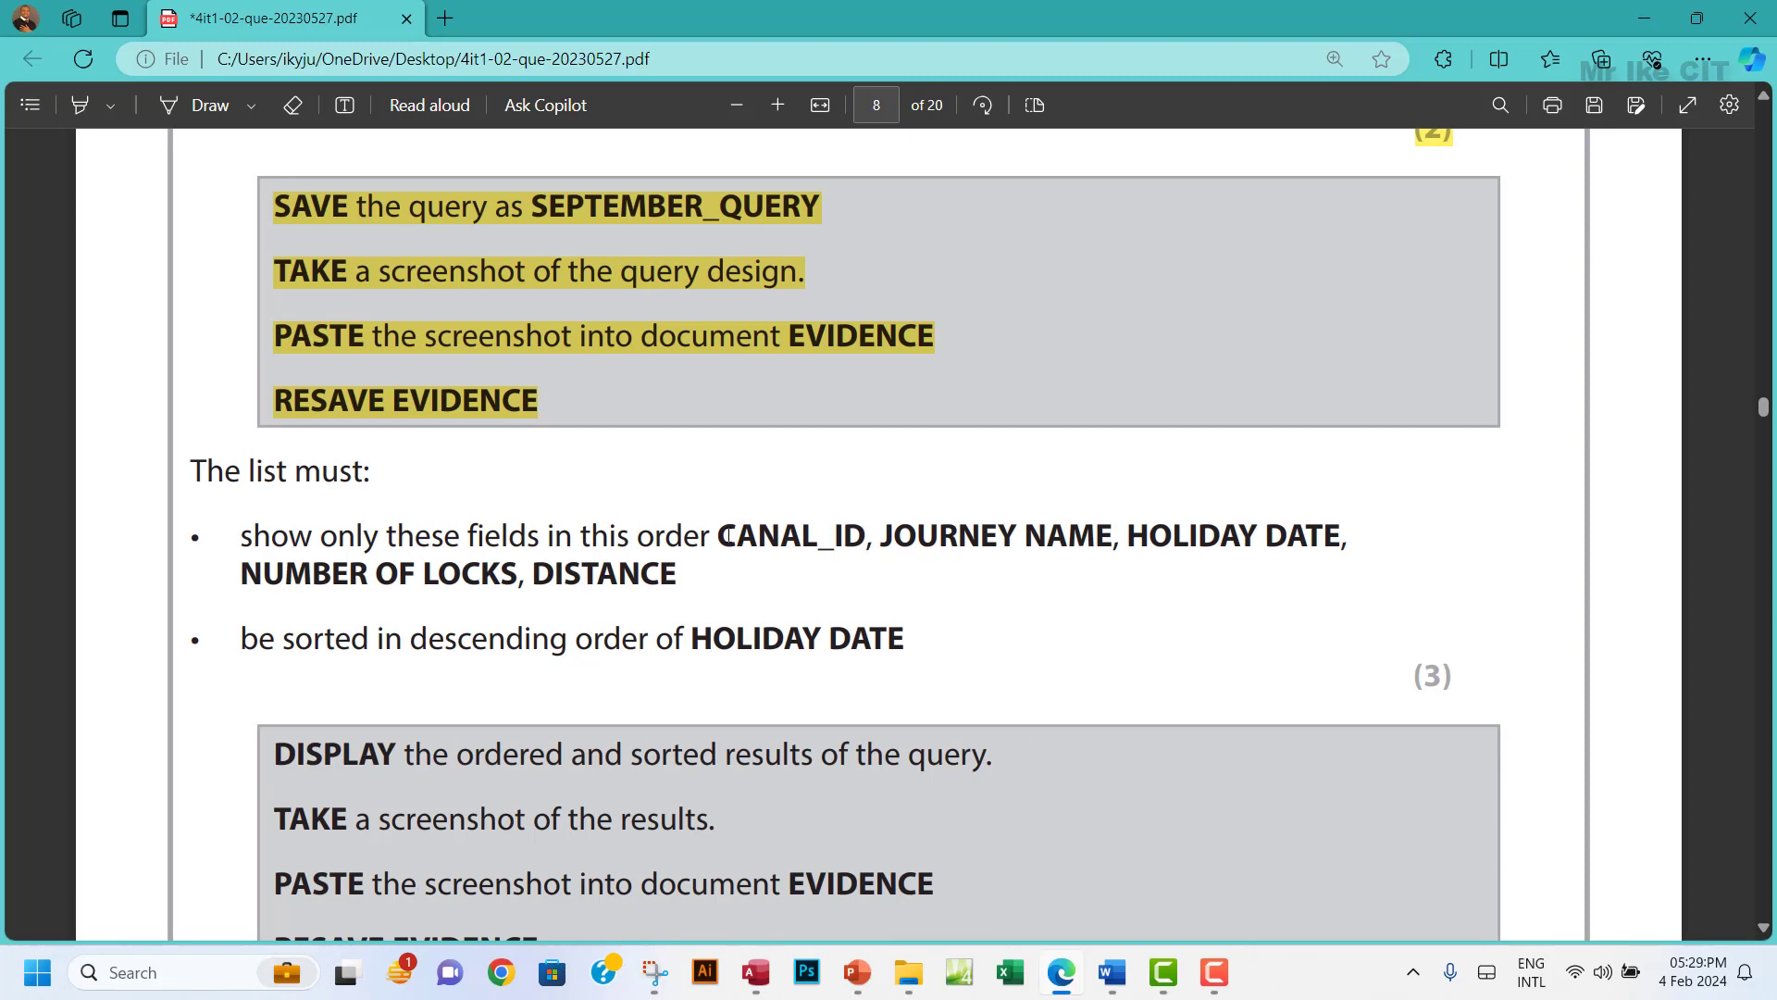
pyautogui.moveTo(728, 537); pyautogui.dragTo(852, 537)
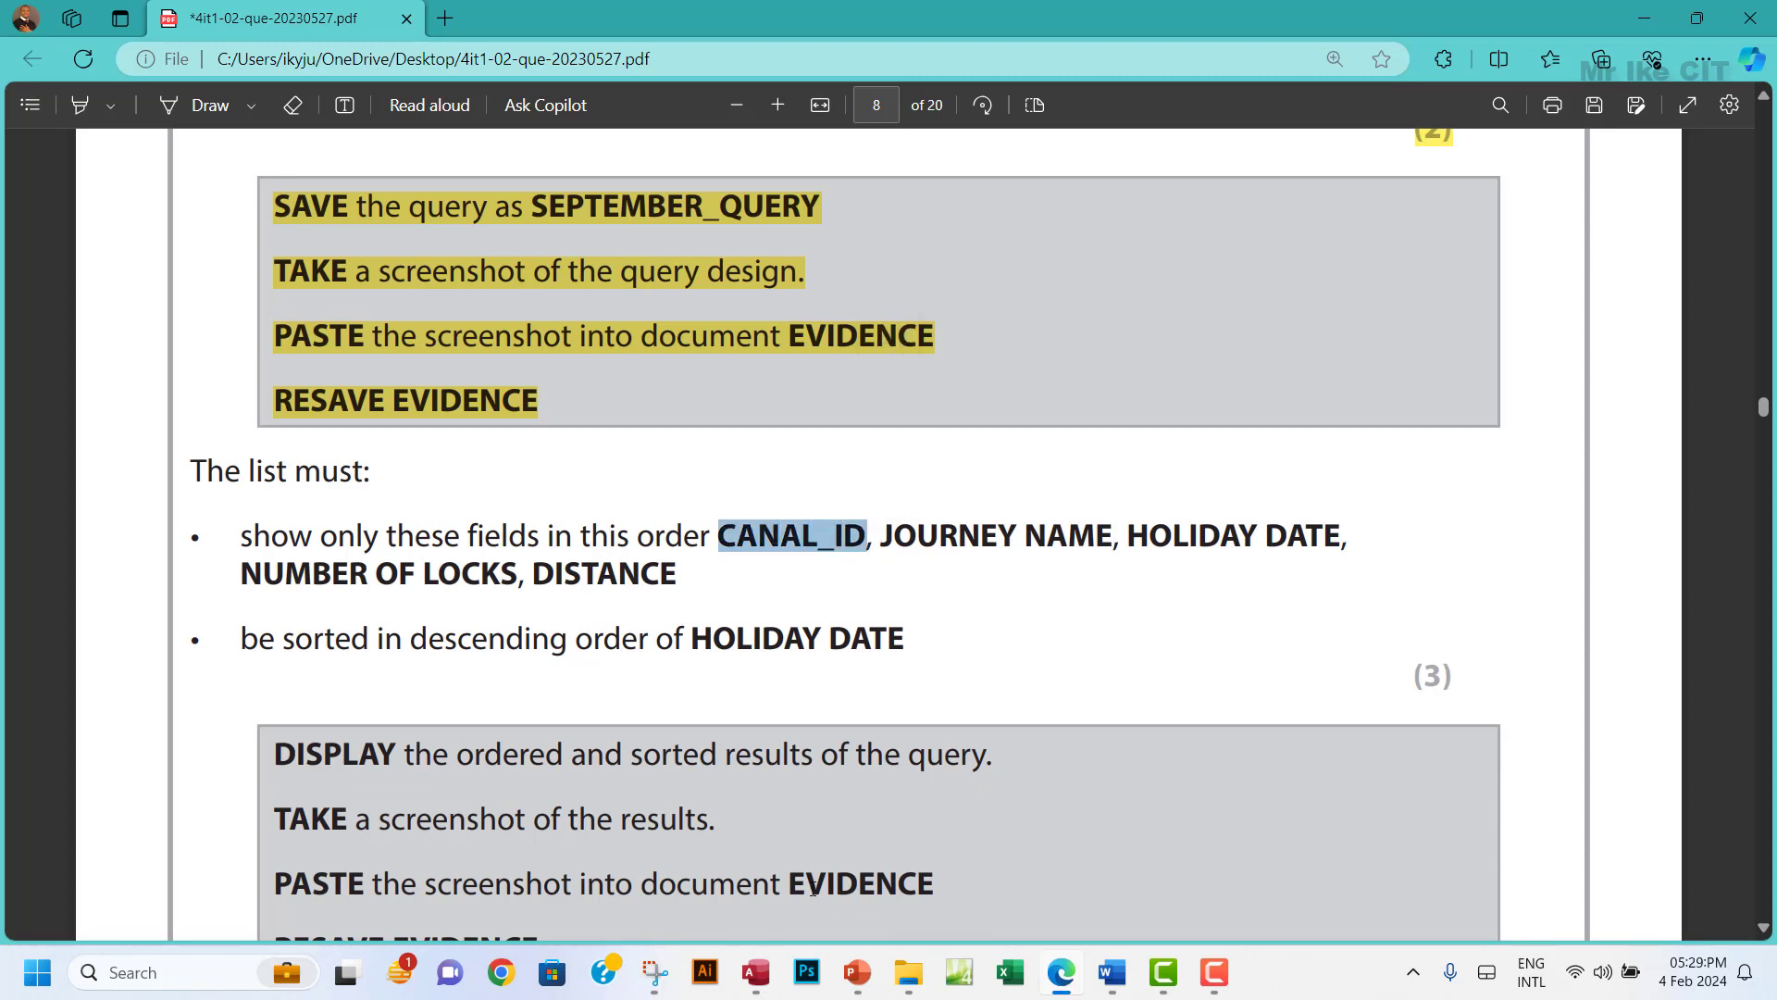
pyautogui.click(757, 972)
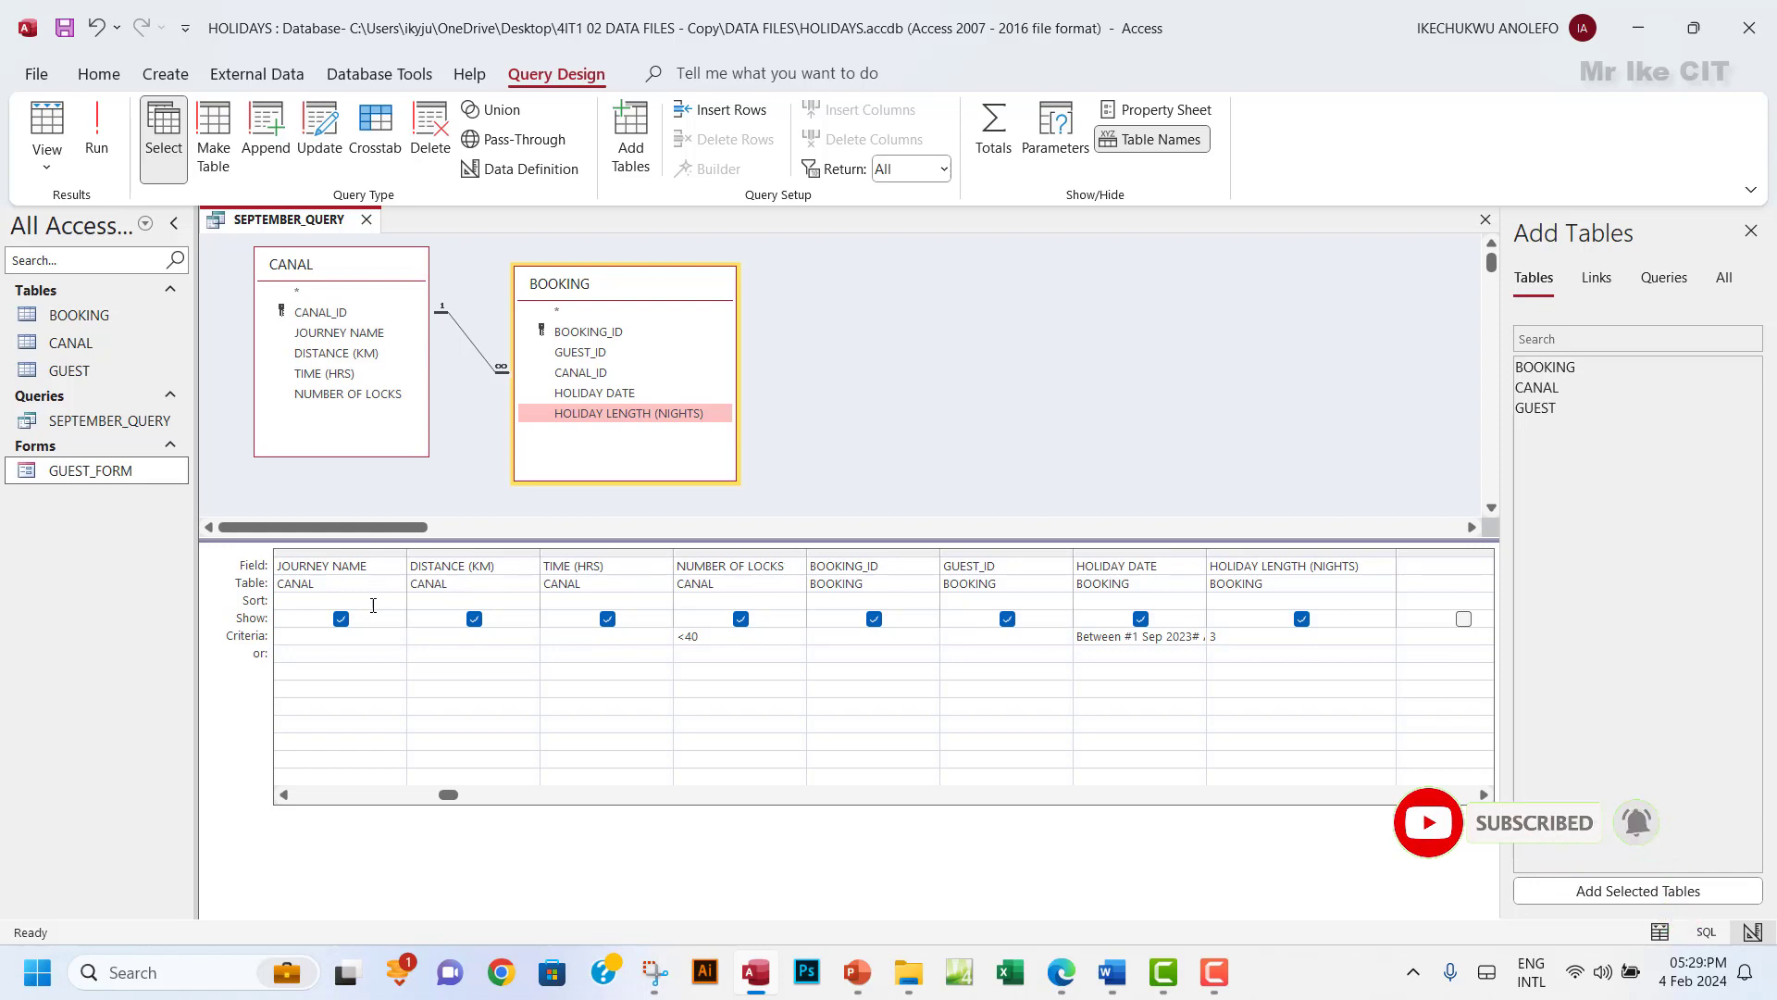
pyautogui.moveTo(436, 794); pyautogui.dragTo(331, 805)
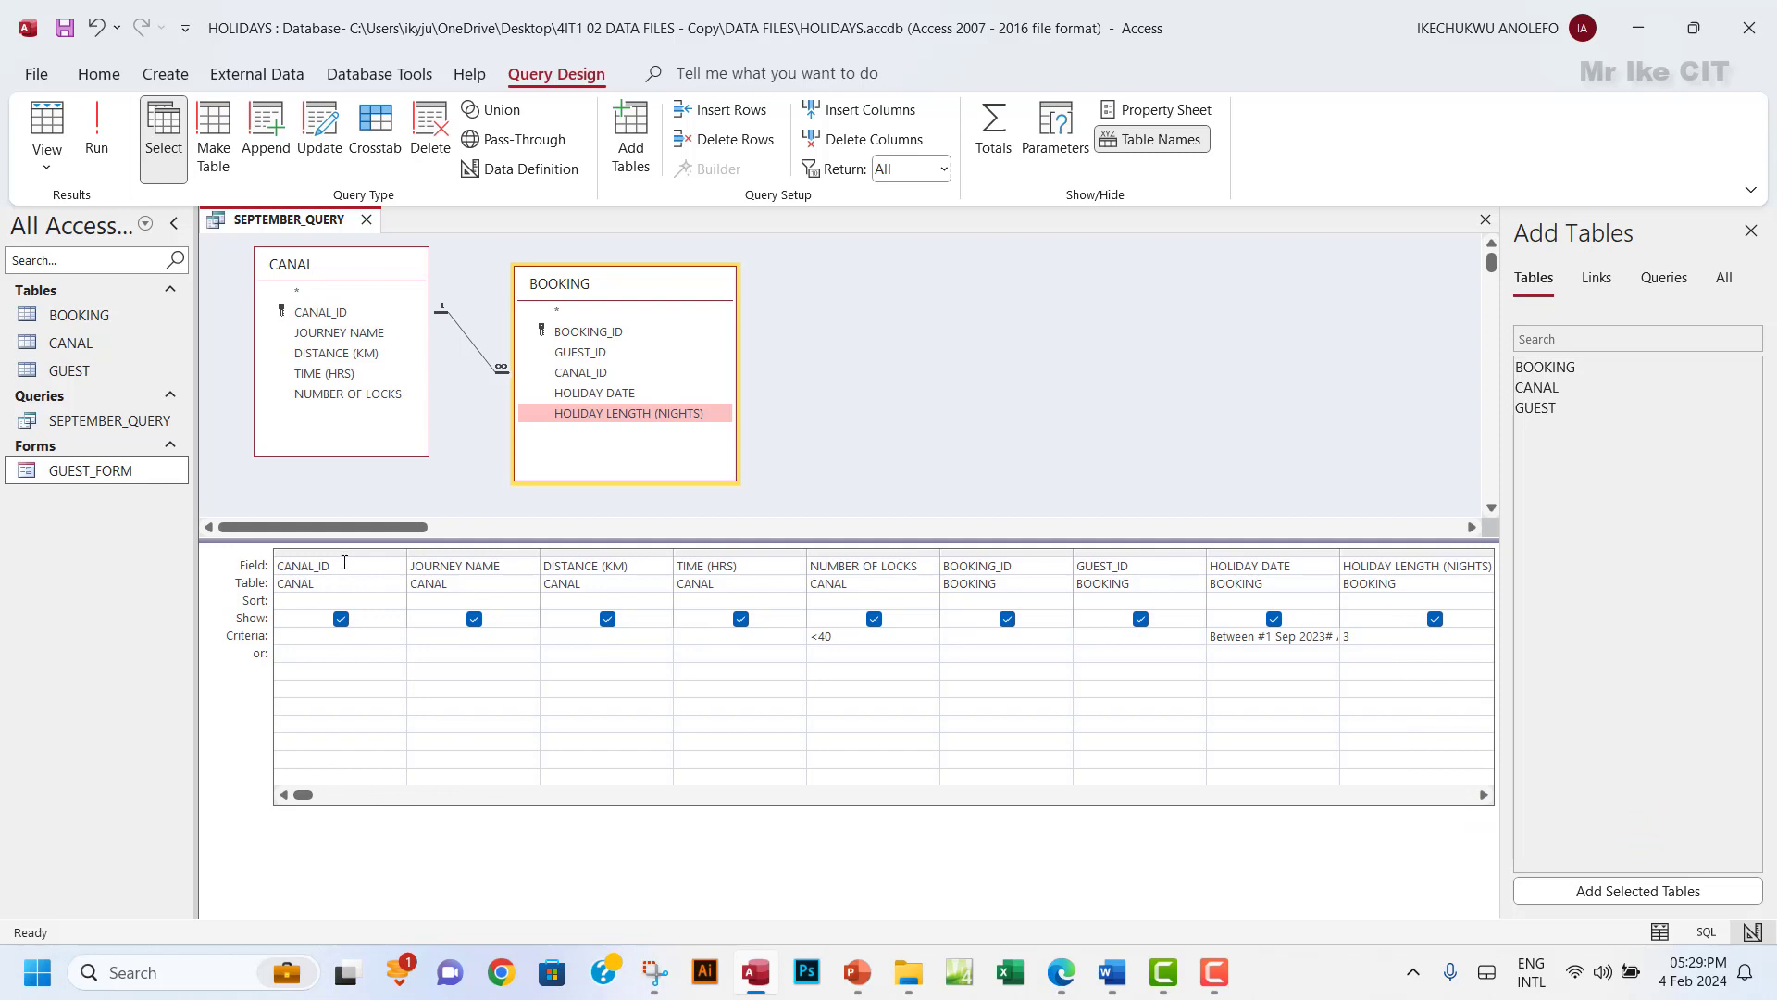
# Check the required field order in the exam PDF and move the HOLIDAY DATE column directly after JOURNEY NAME in the query grid.
pyautogui.click(352, 552)
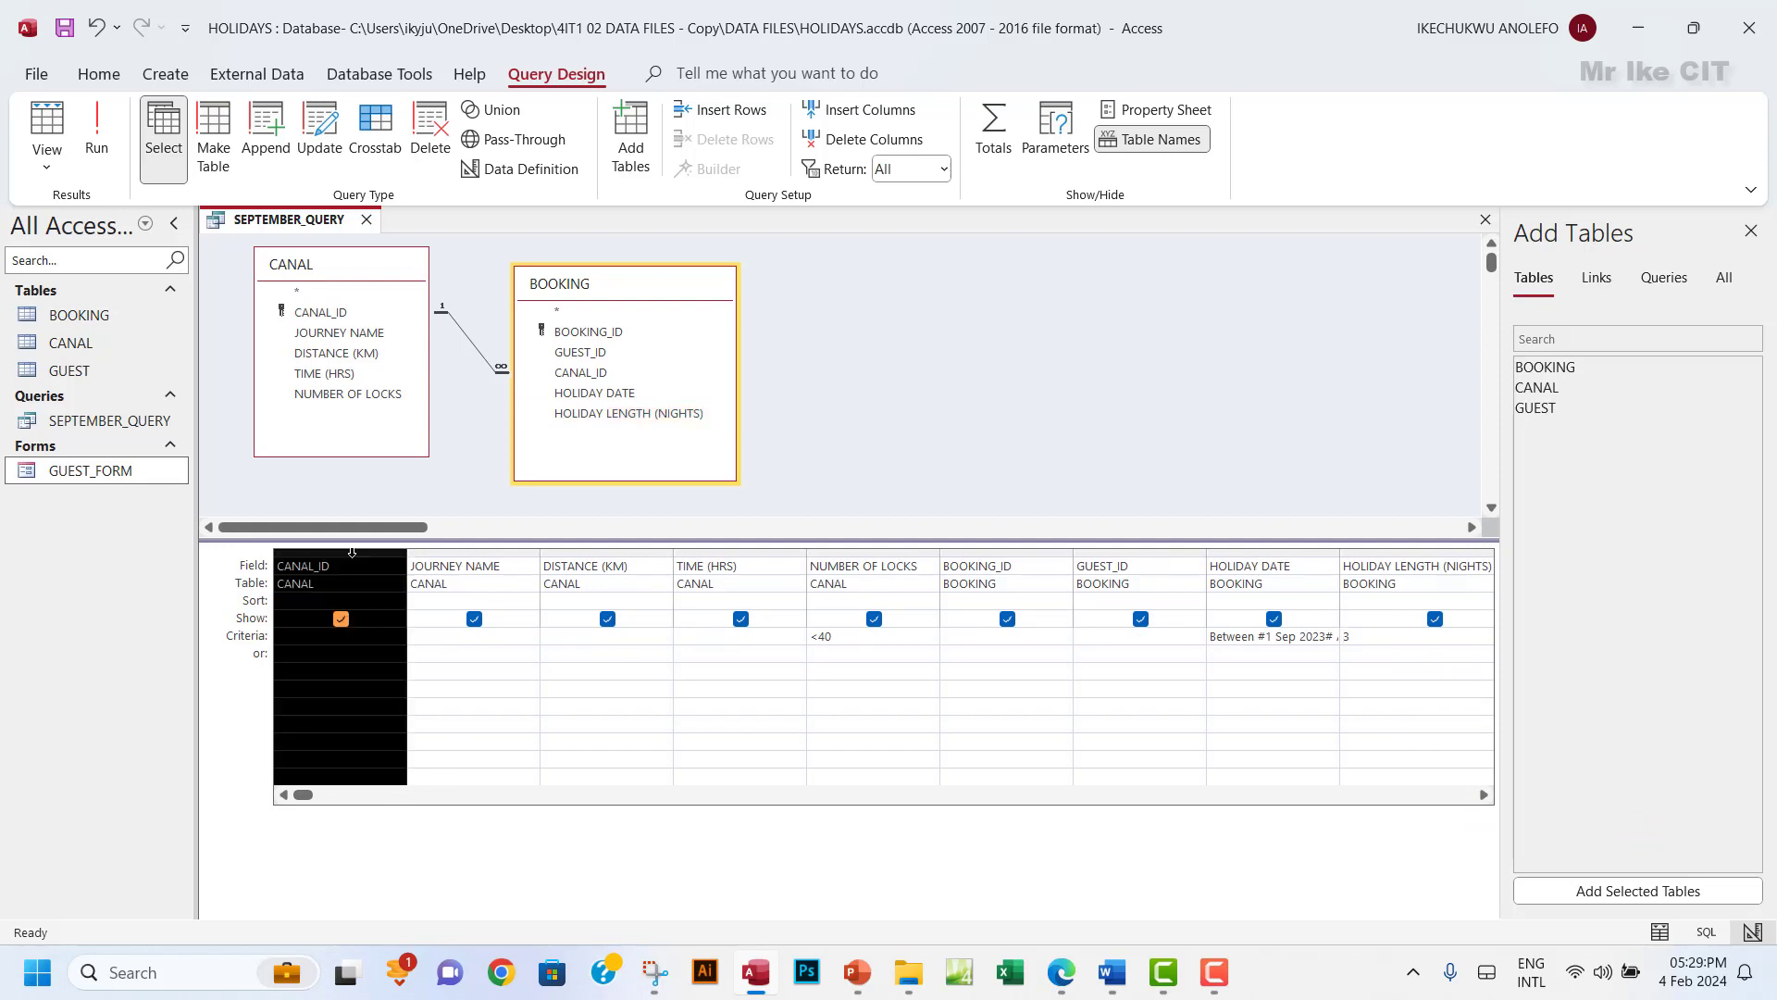
pyautogui.click(501, 552)
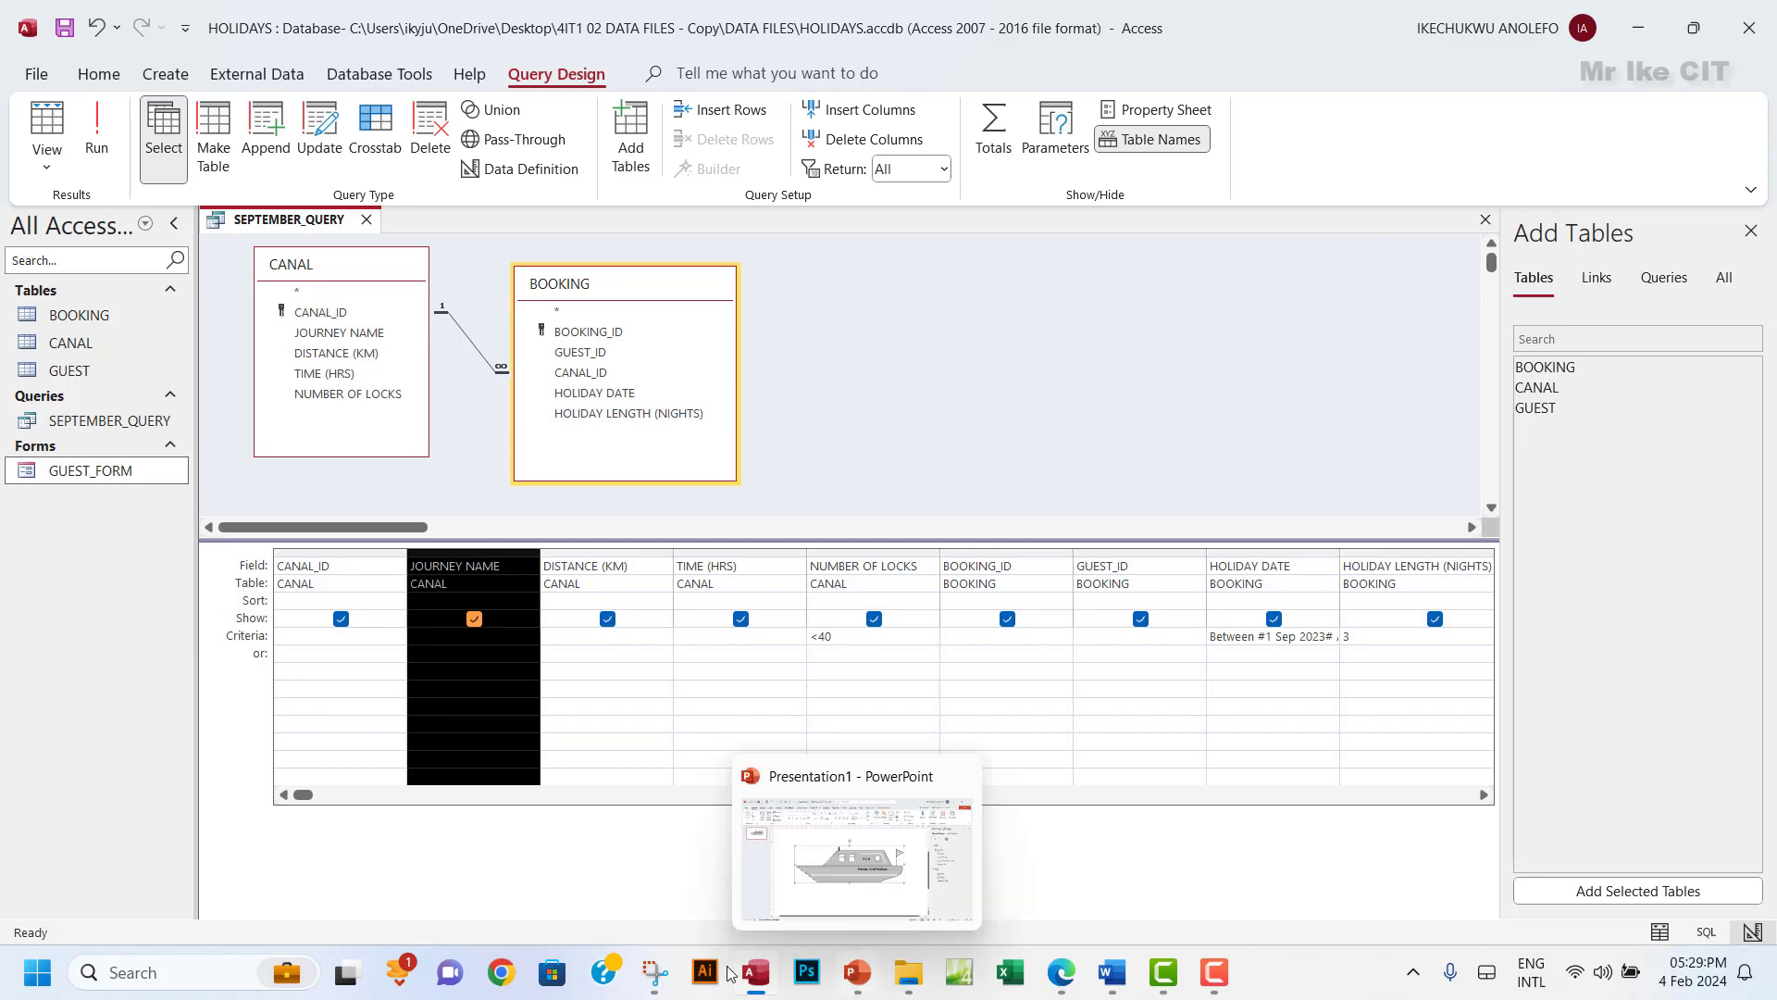
pyautogui.click(1058, 976)
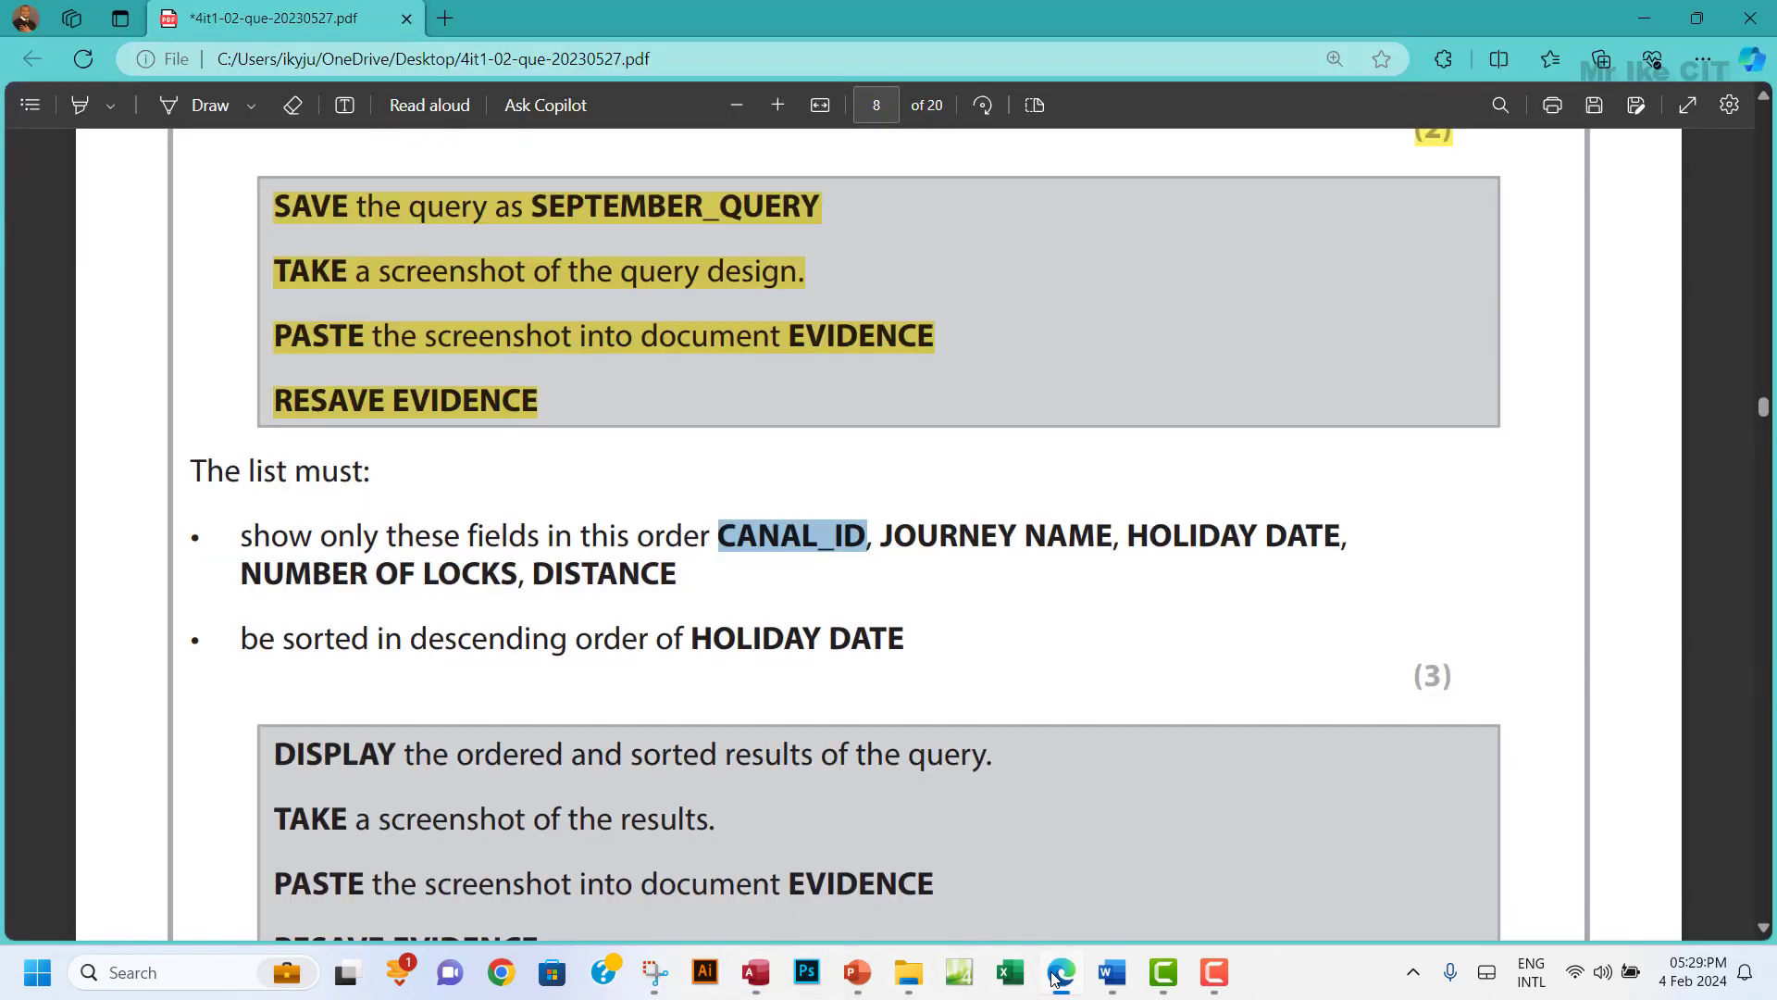
pyautogui.click(1058, 974)
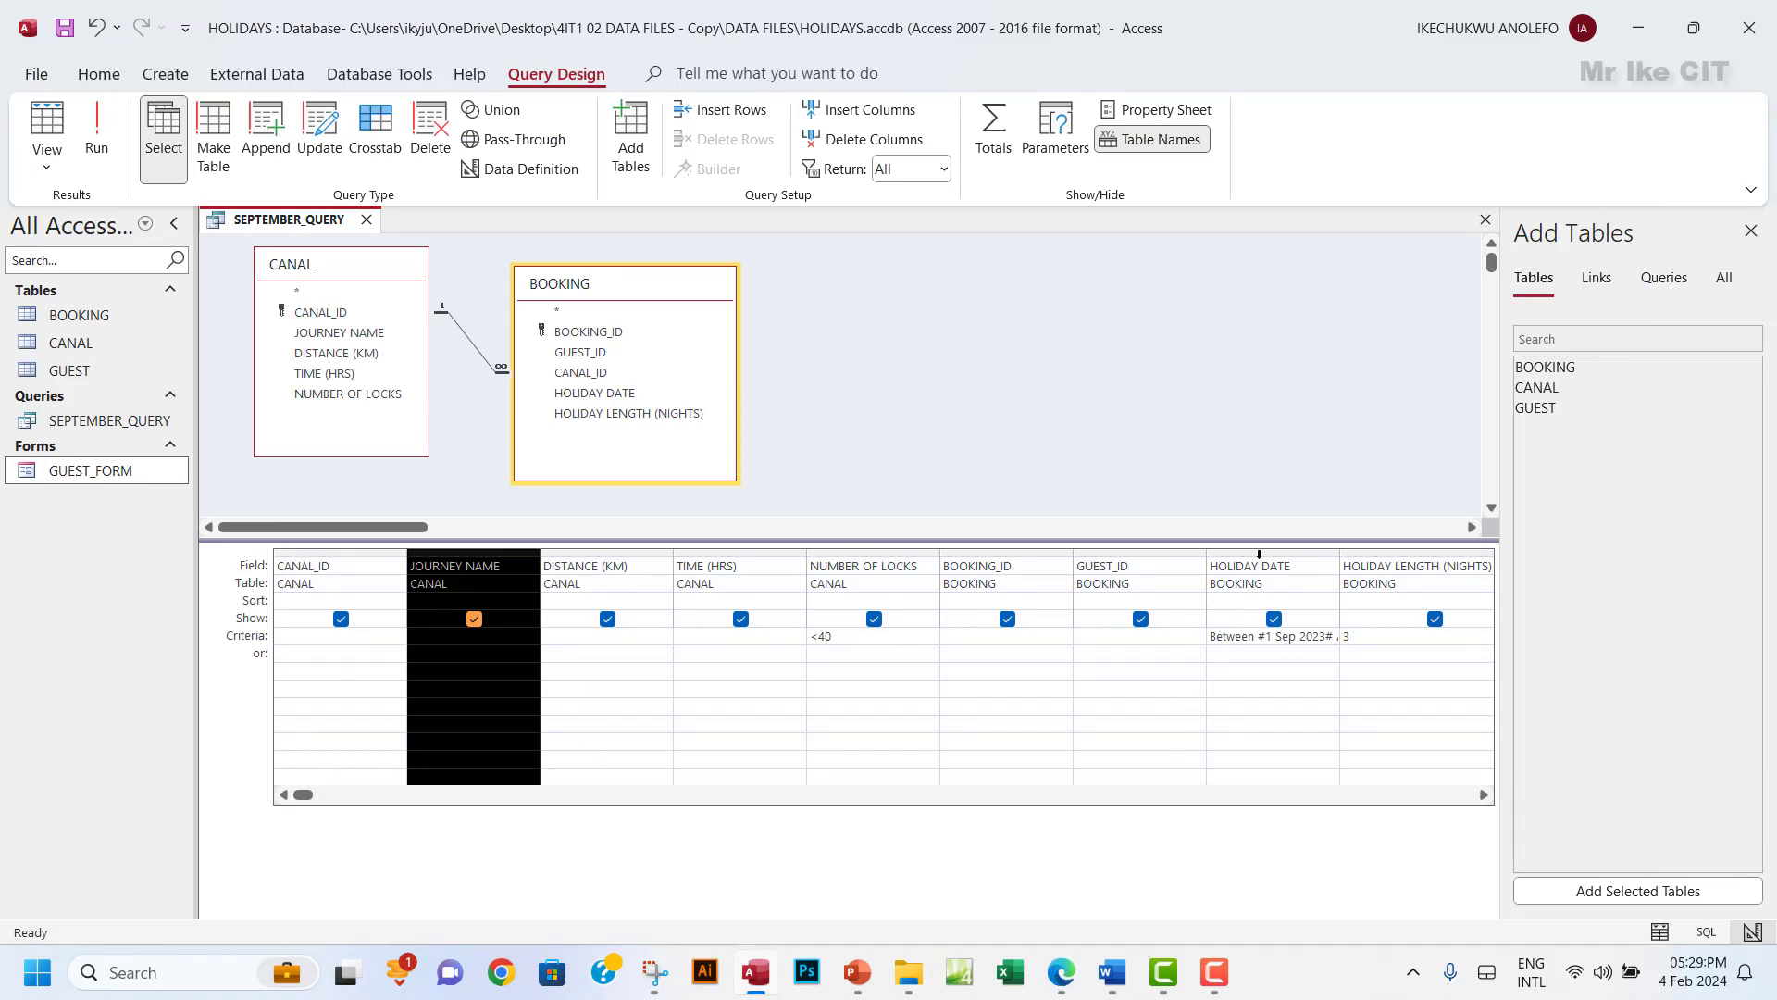
pyautogui.click(1260, 552)
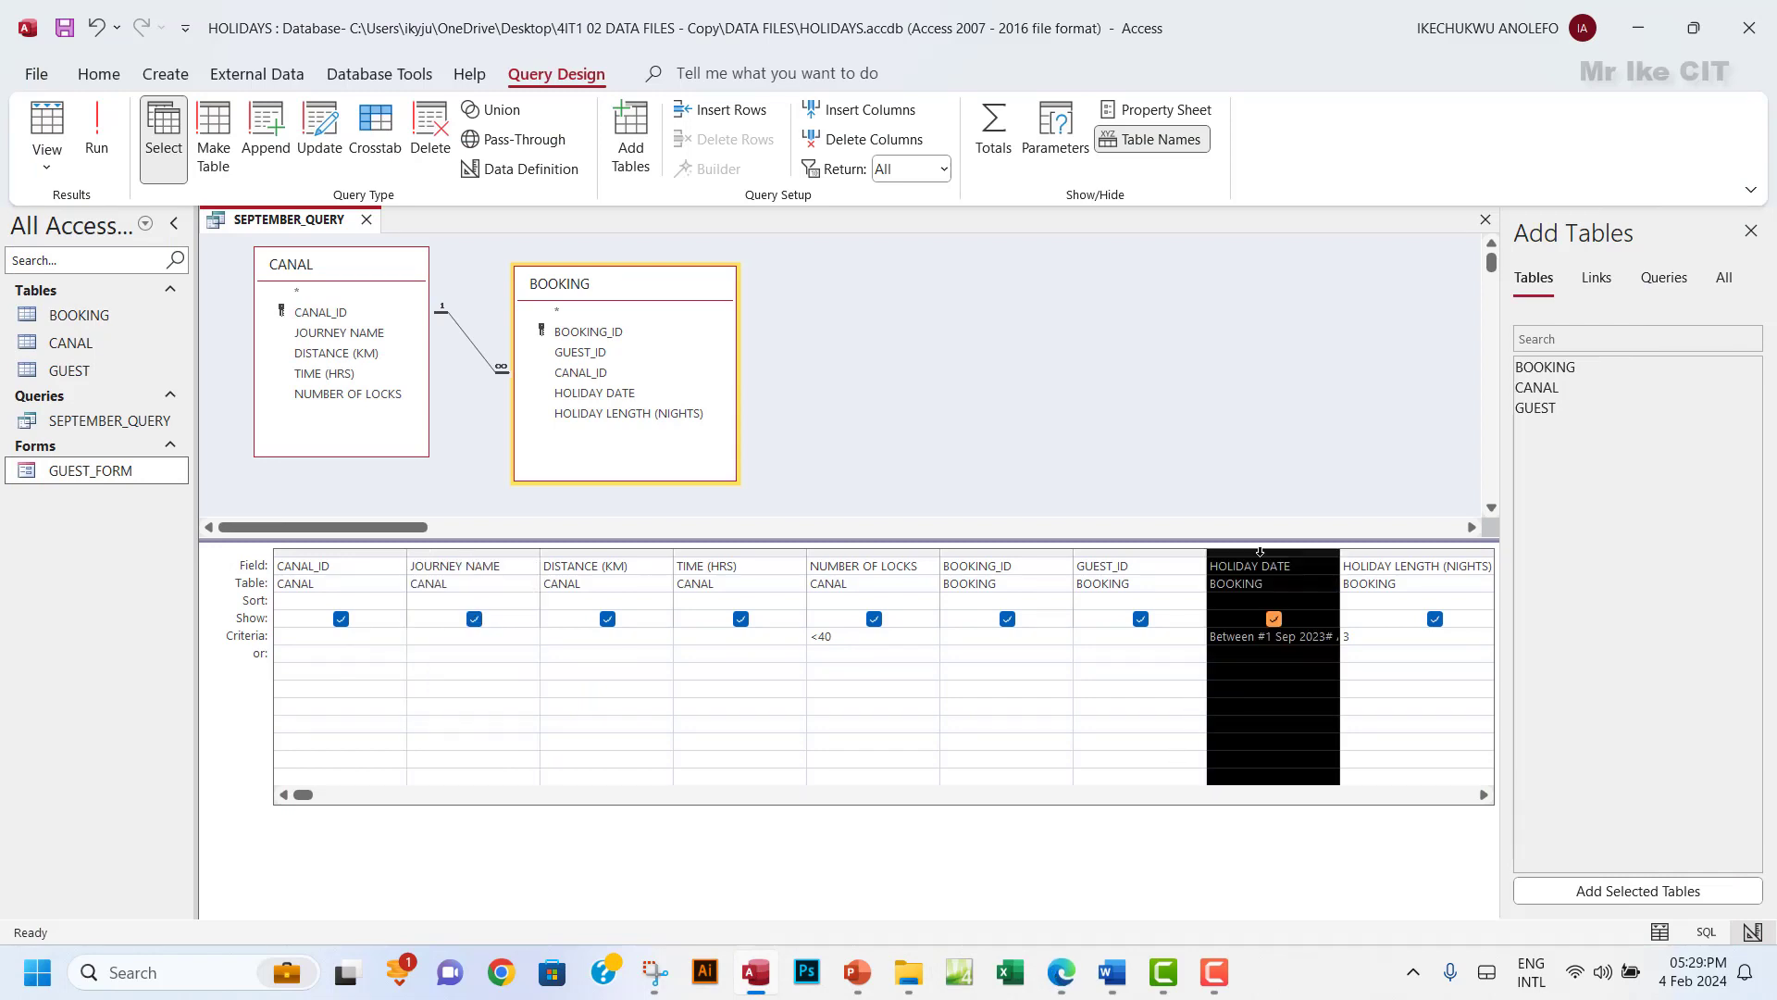
pyautogui.moveTo(1260, 552); pyautogui.dragTo(622, 570)
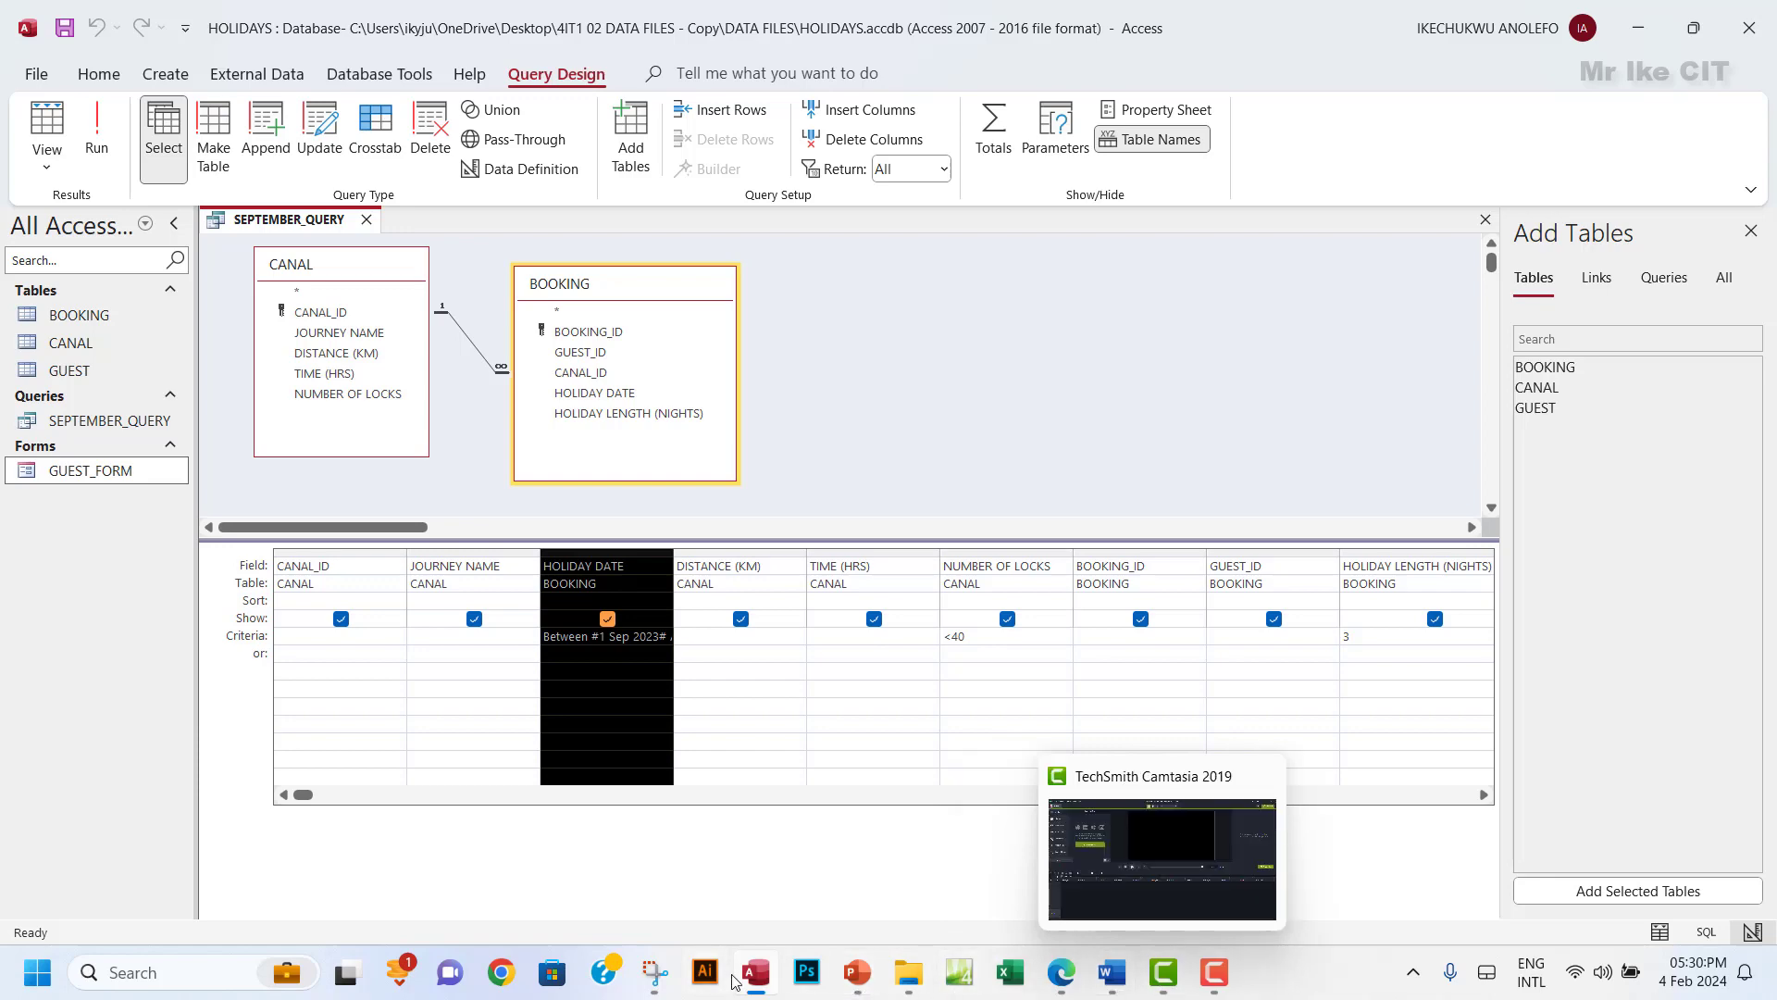
# Move the NUMBER OF LOCKS column directly after HOLIDAY DATE and compare the field order with the exam PDF.
pyautogui.moveTo(736, 979)
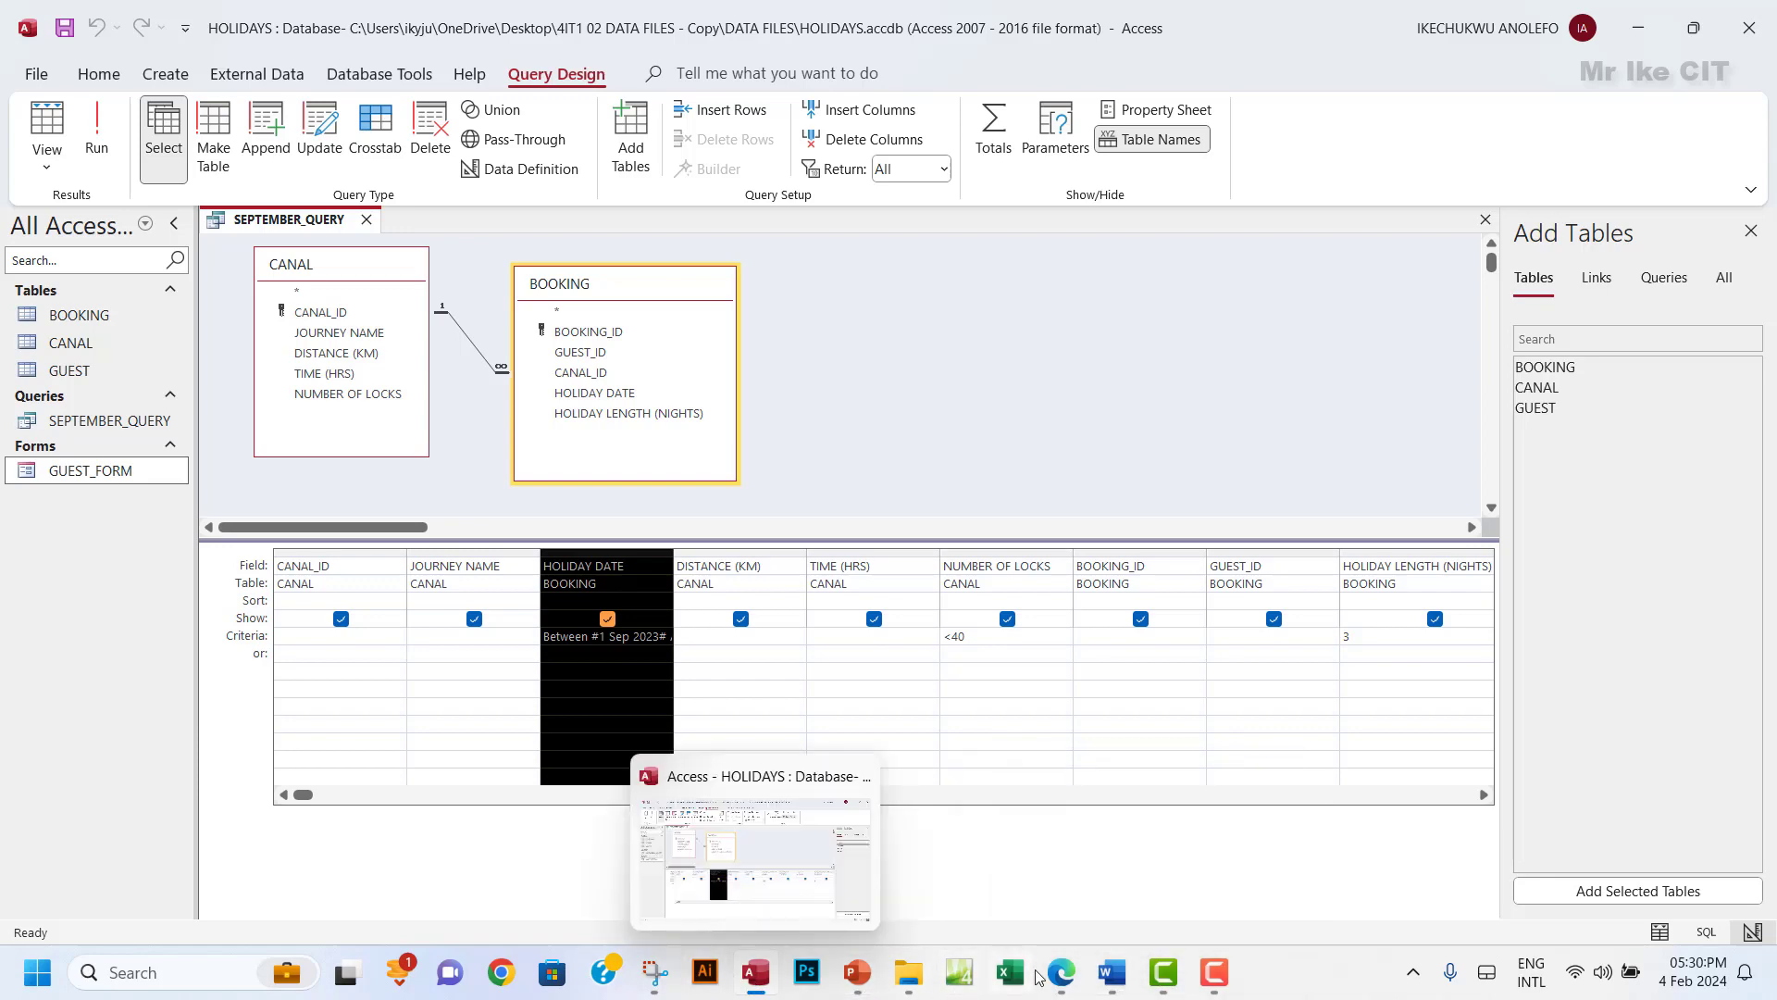
pyautogui.click(1063, 983)
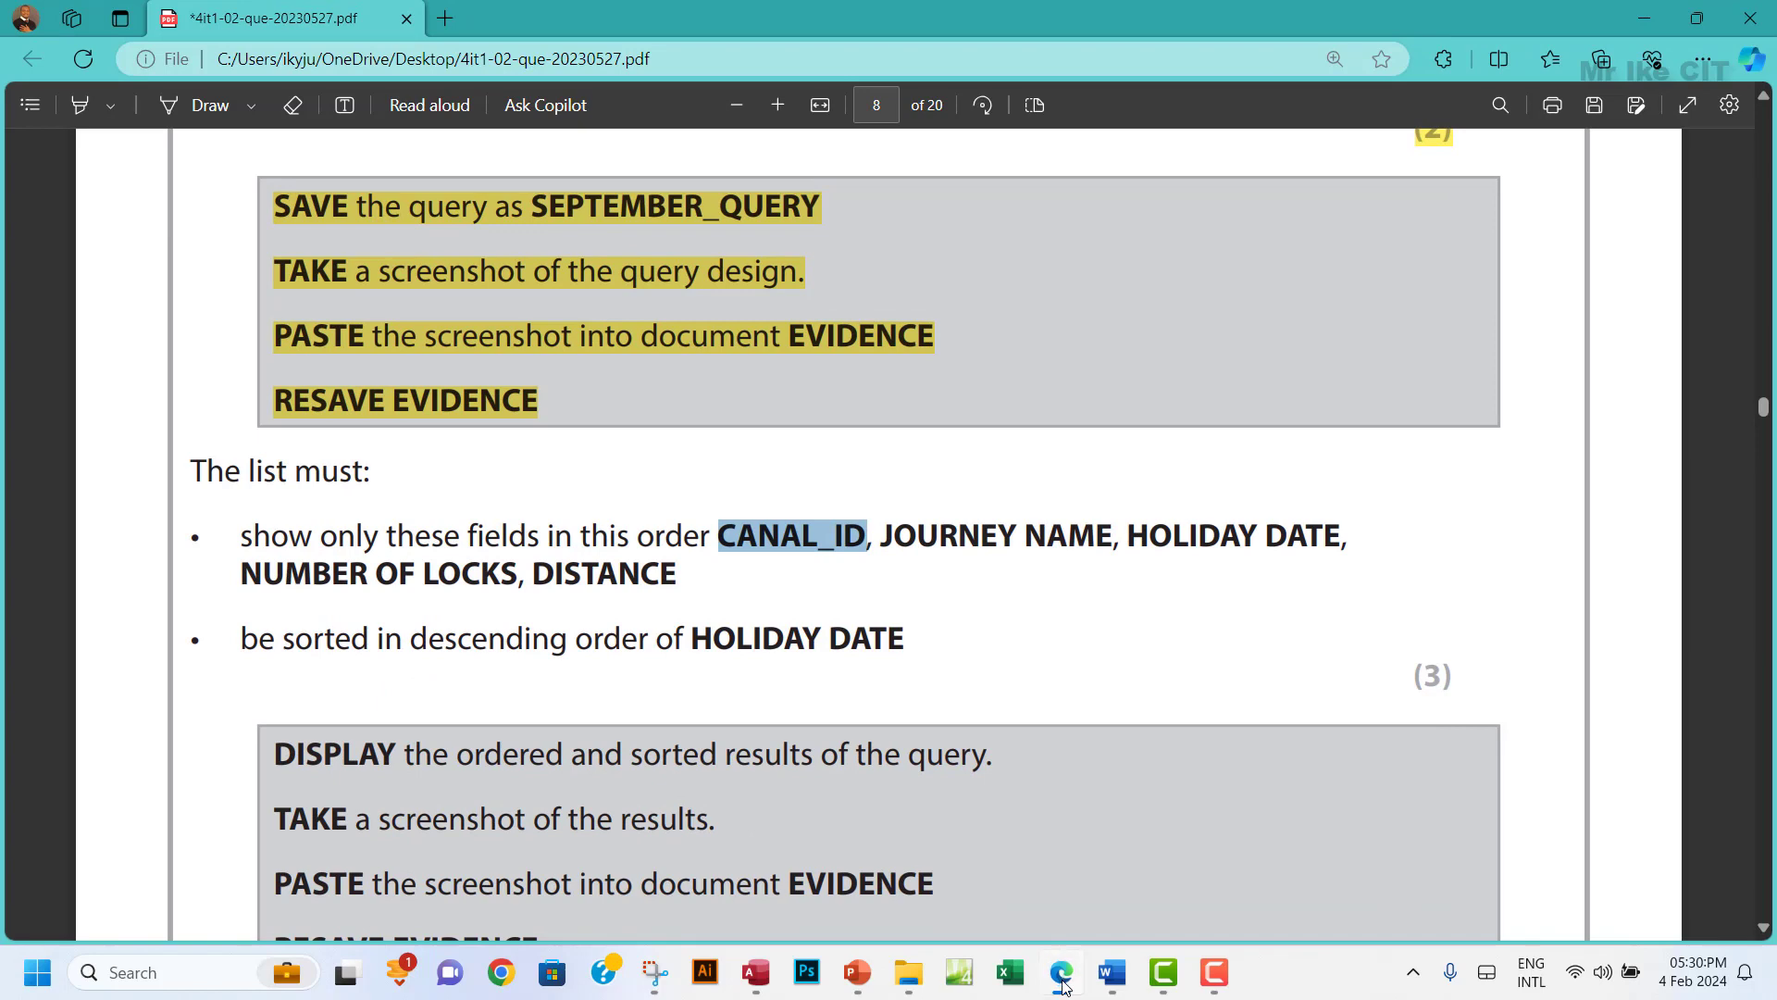
pyautogui.click(1062, 983)
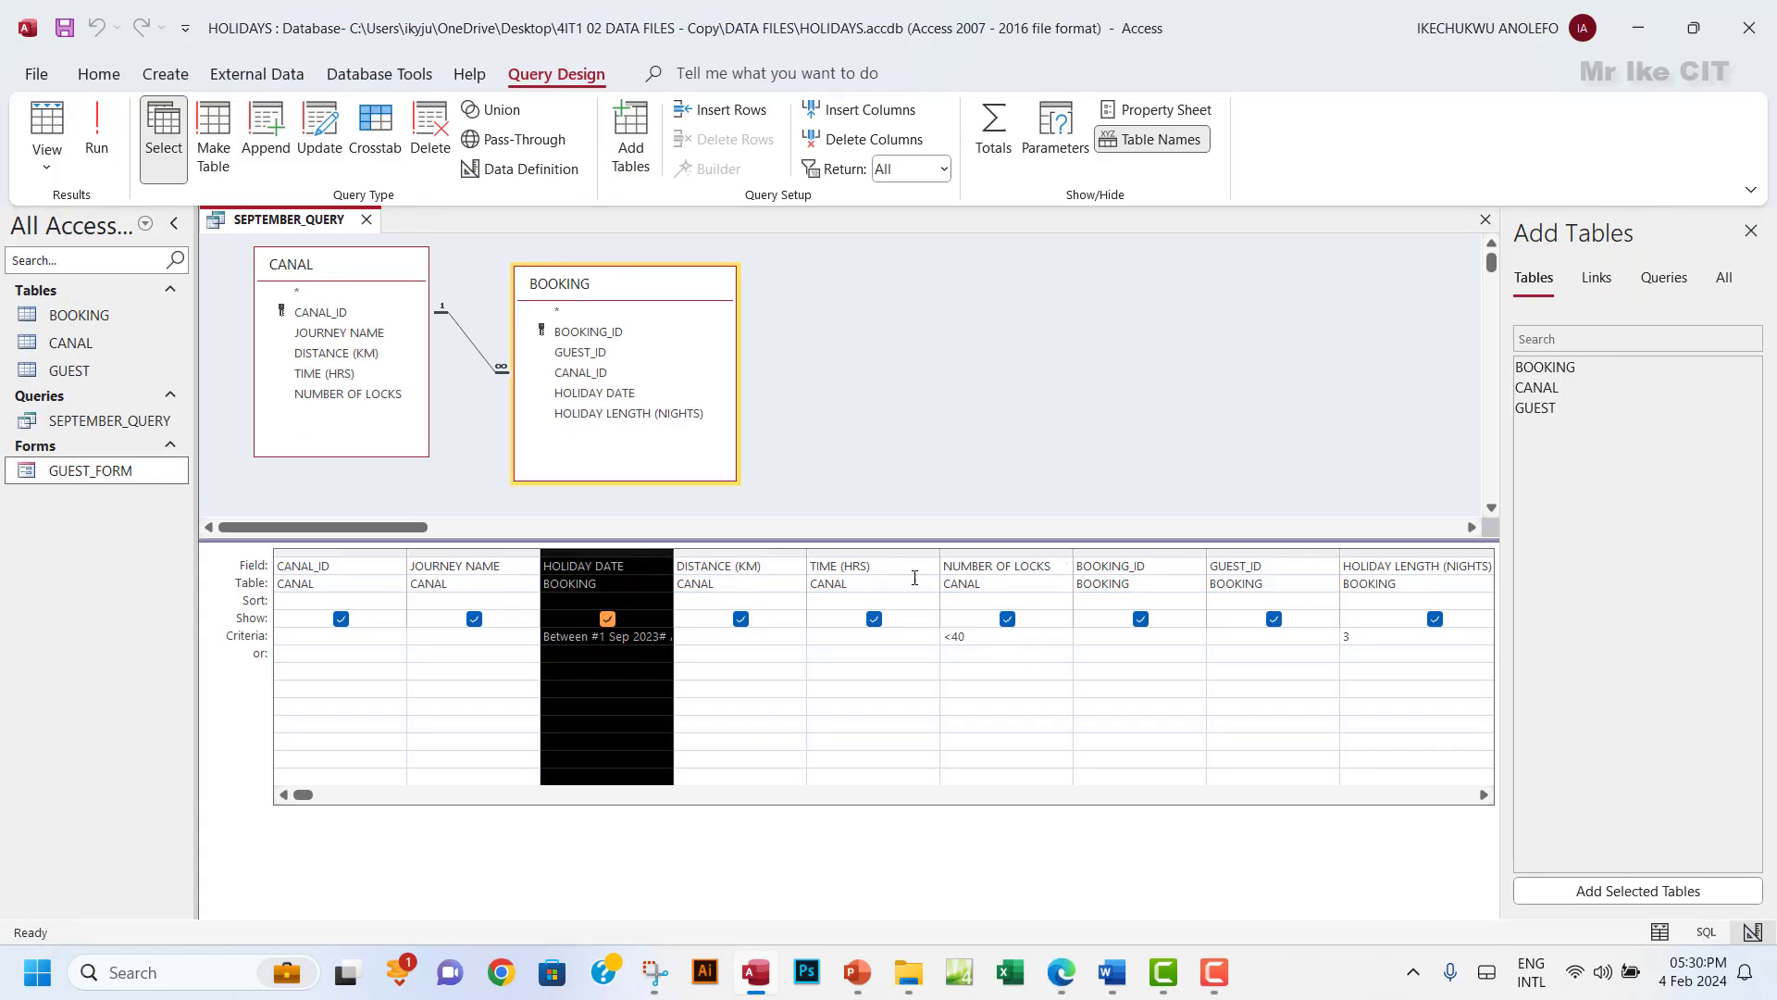
pyautogui.click(1017, 550)
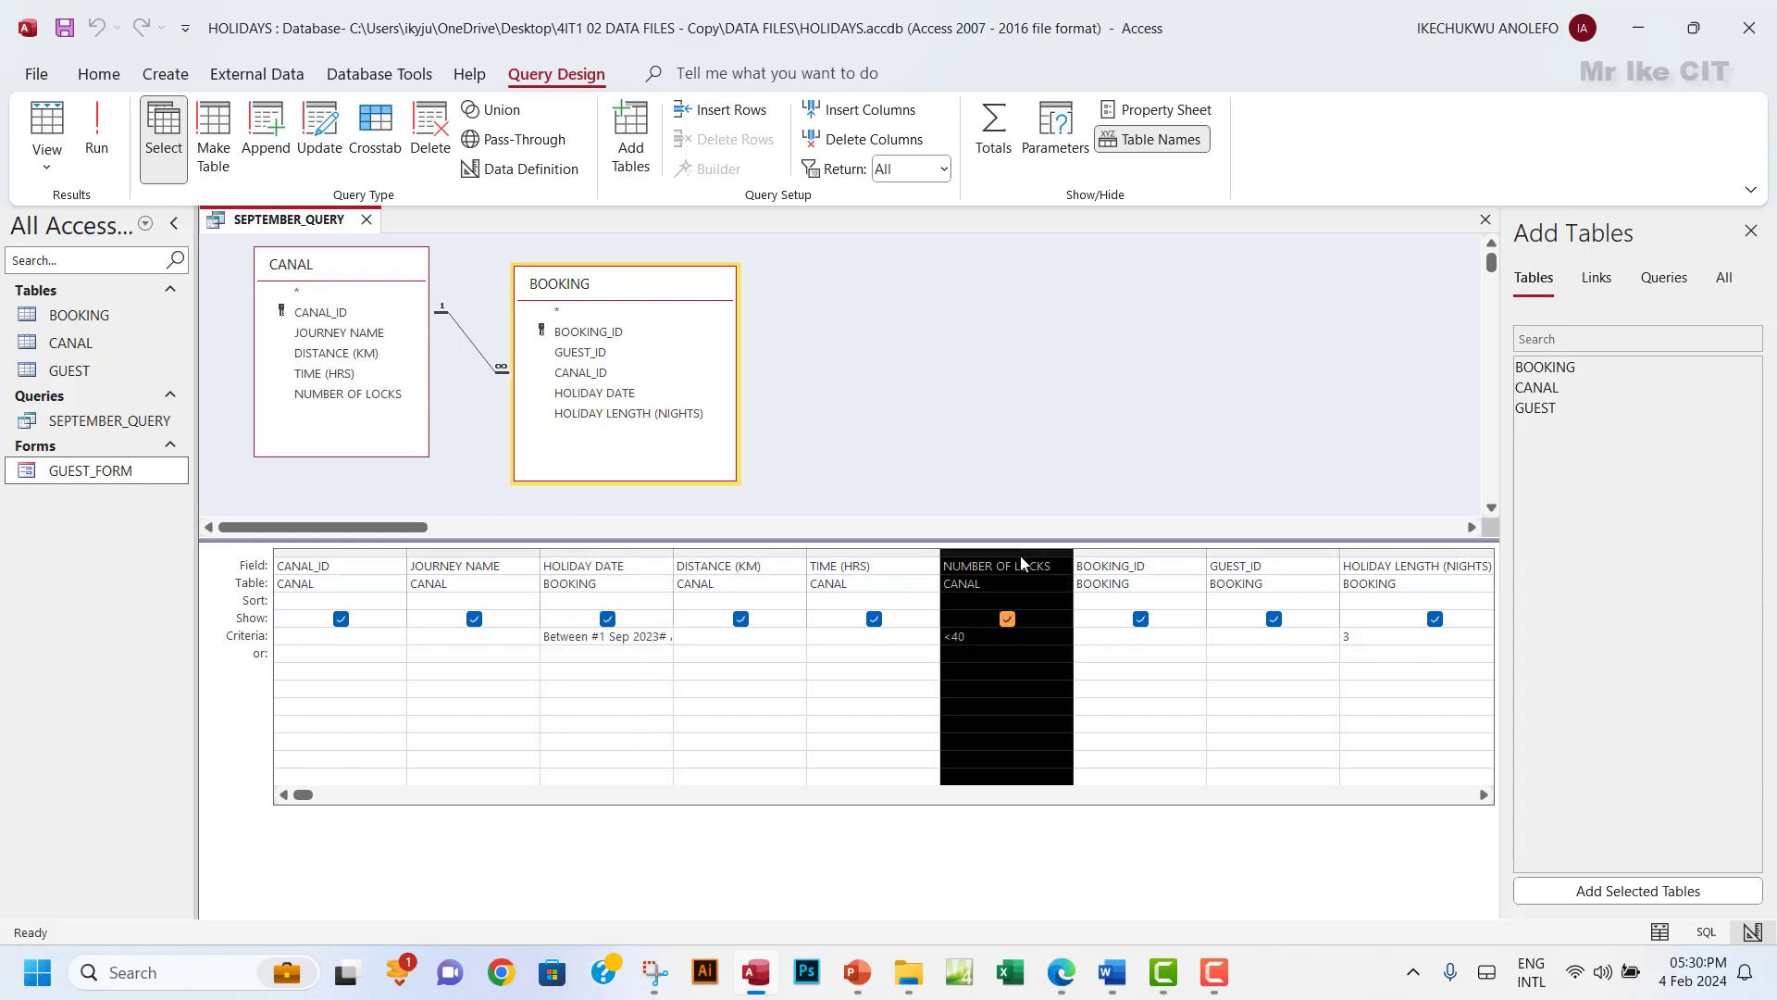
pyautogui.moveTo(777, 567); pyautogui.dragTo(777, 566)
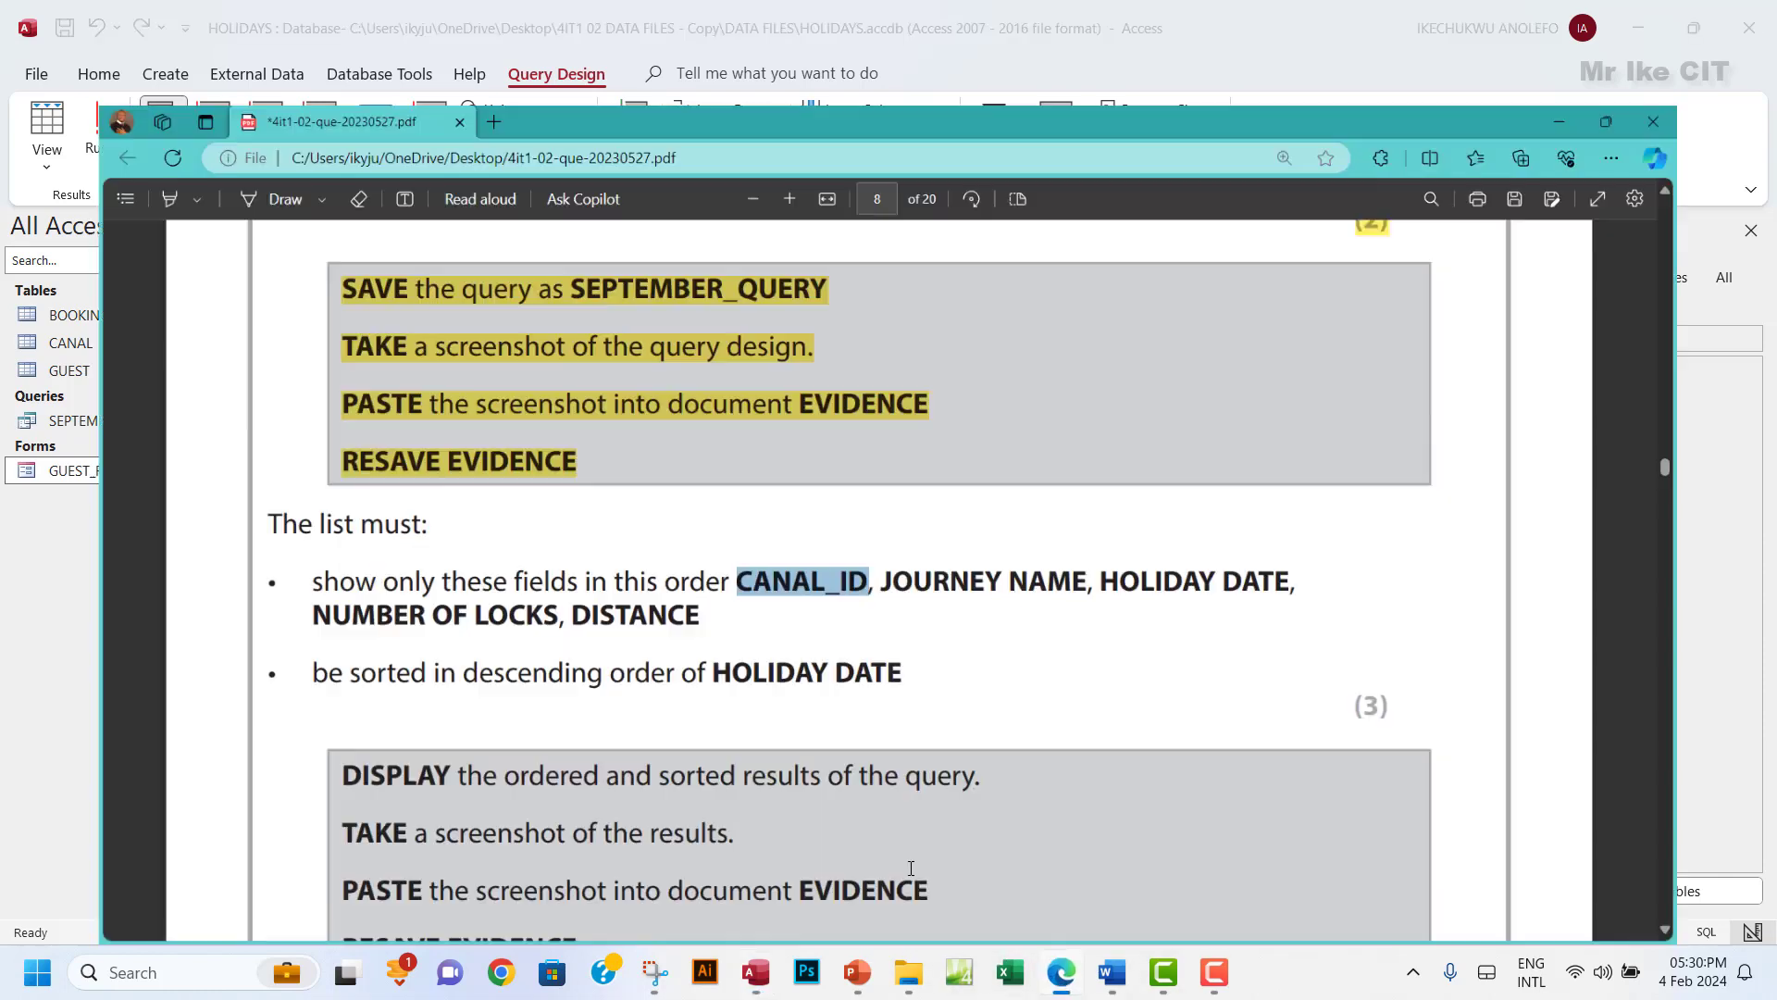
pyautogui.click(1062, 972)
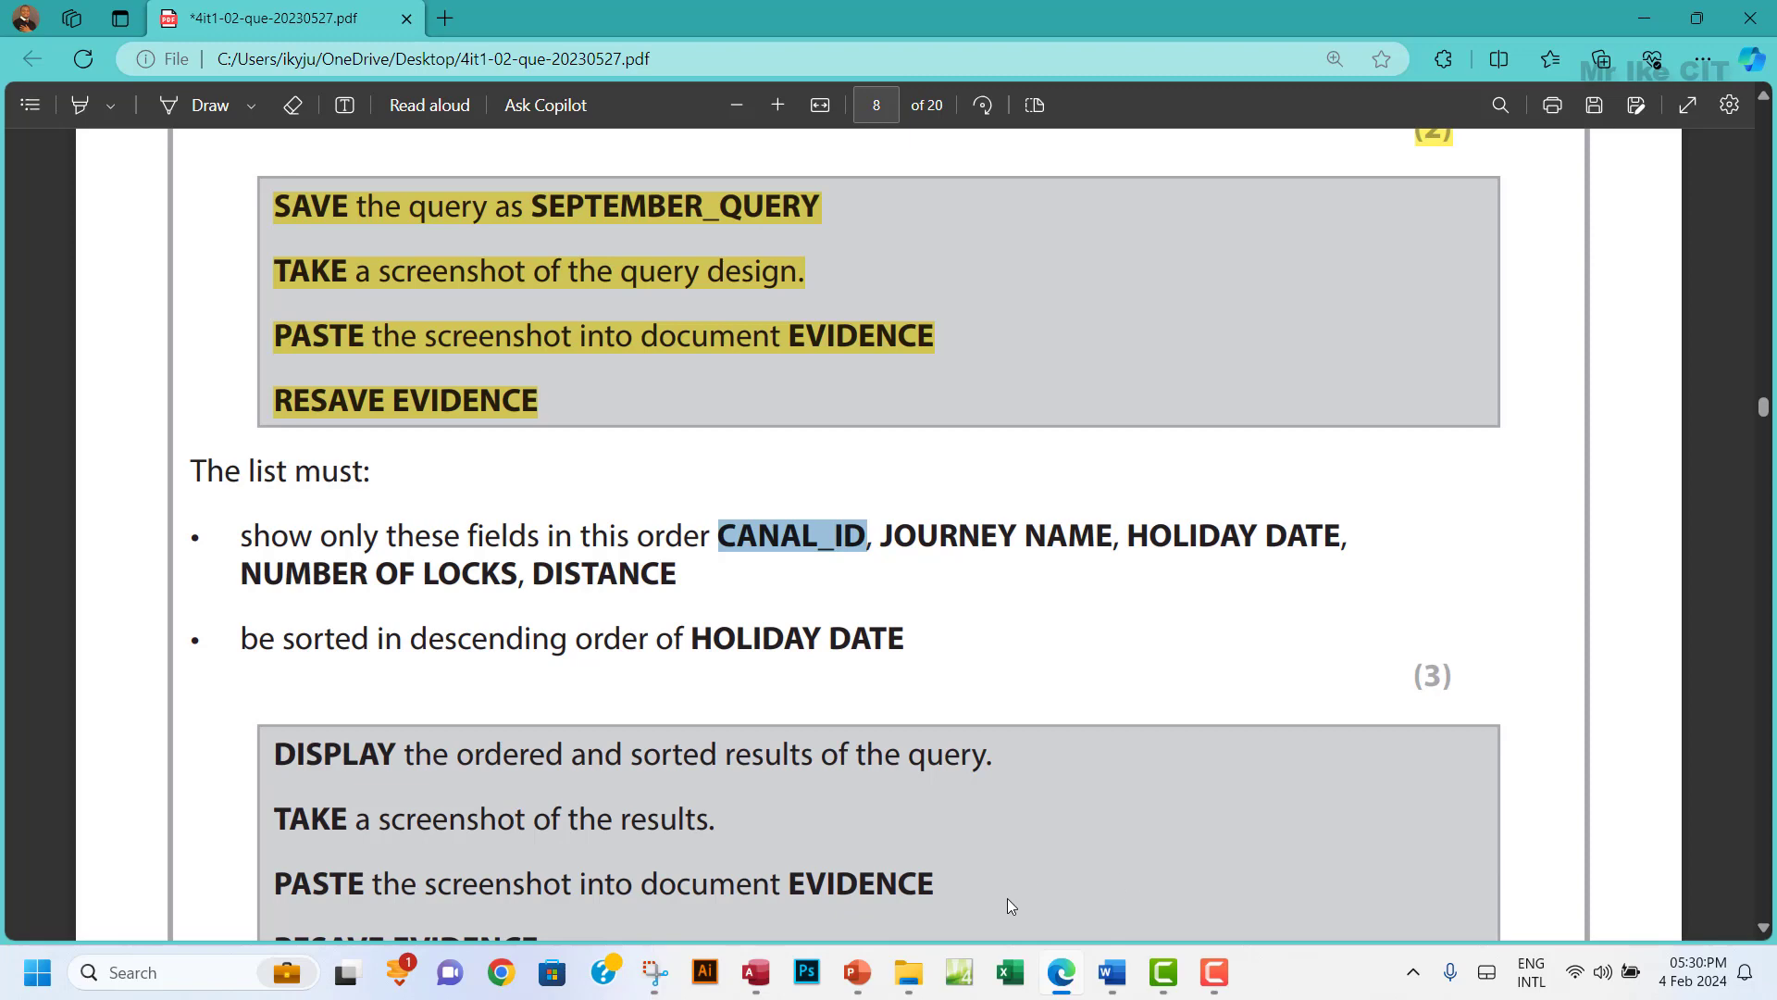
pyautogui.click(755, 972)
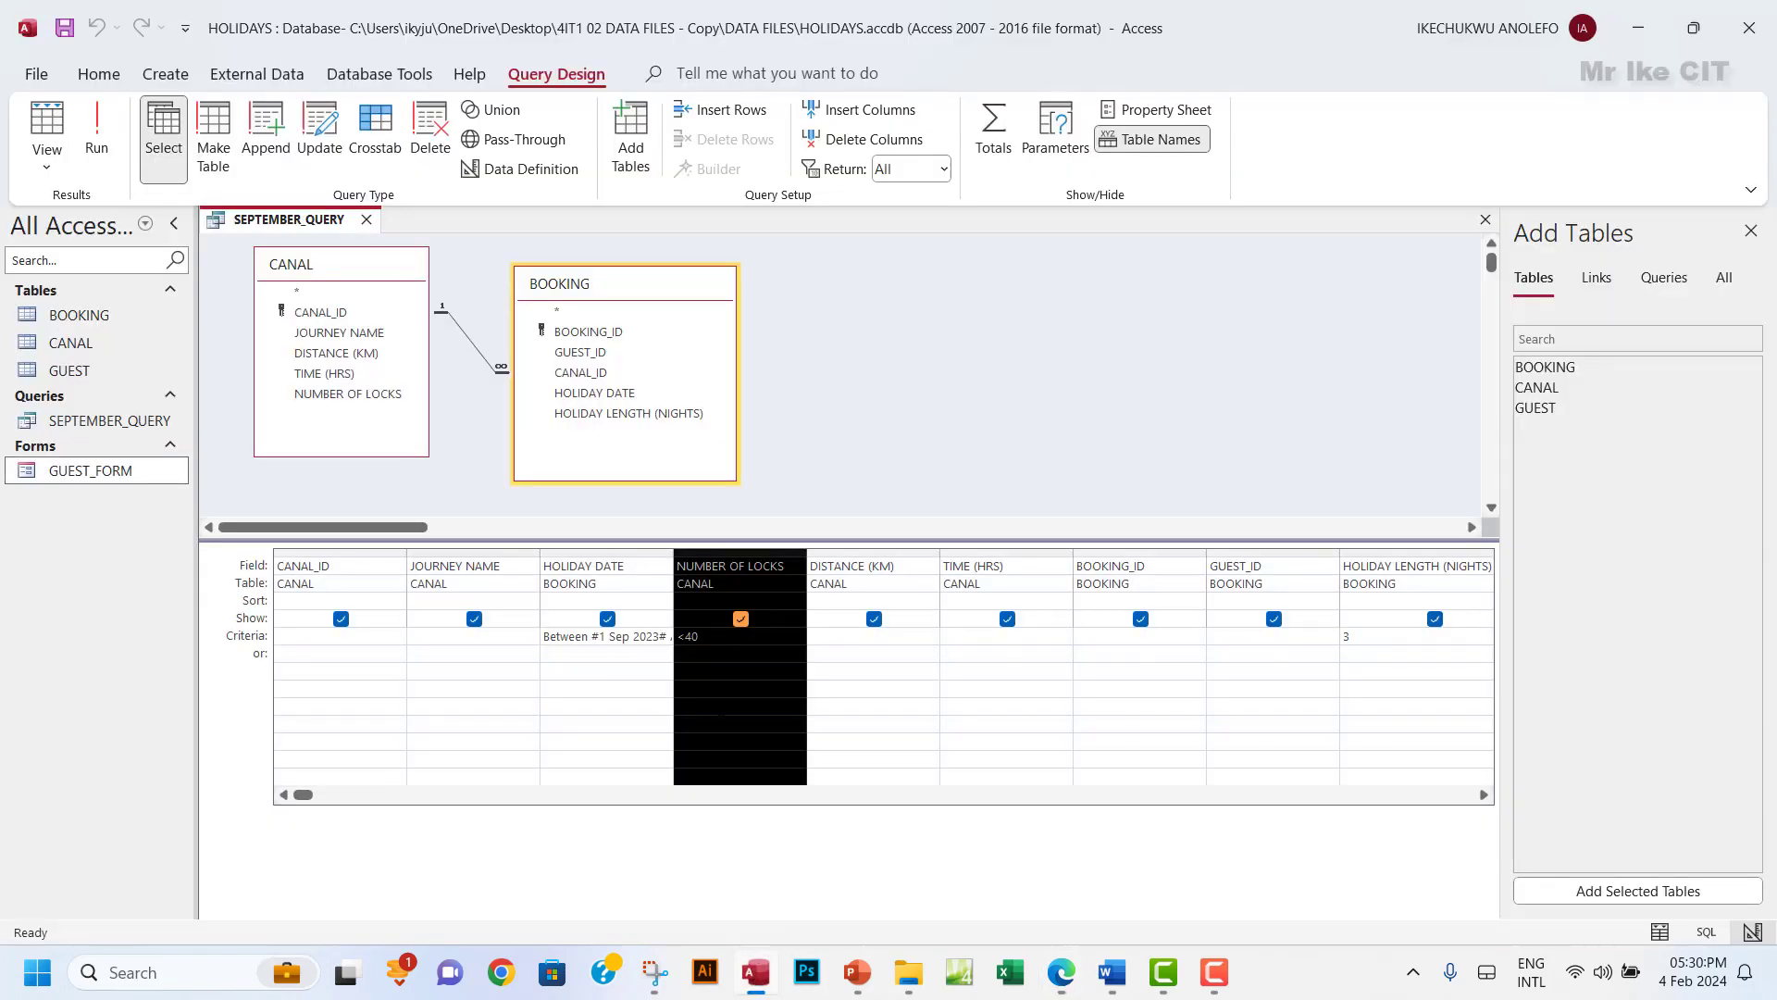
pyautogui.click(704, 670)
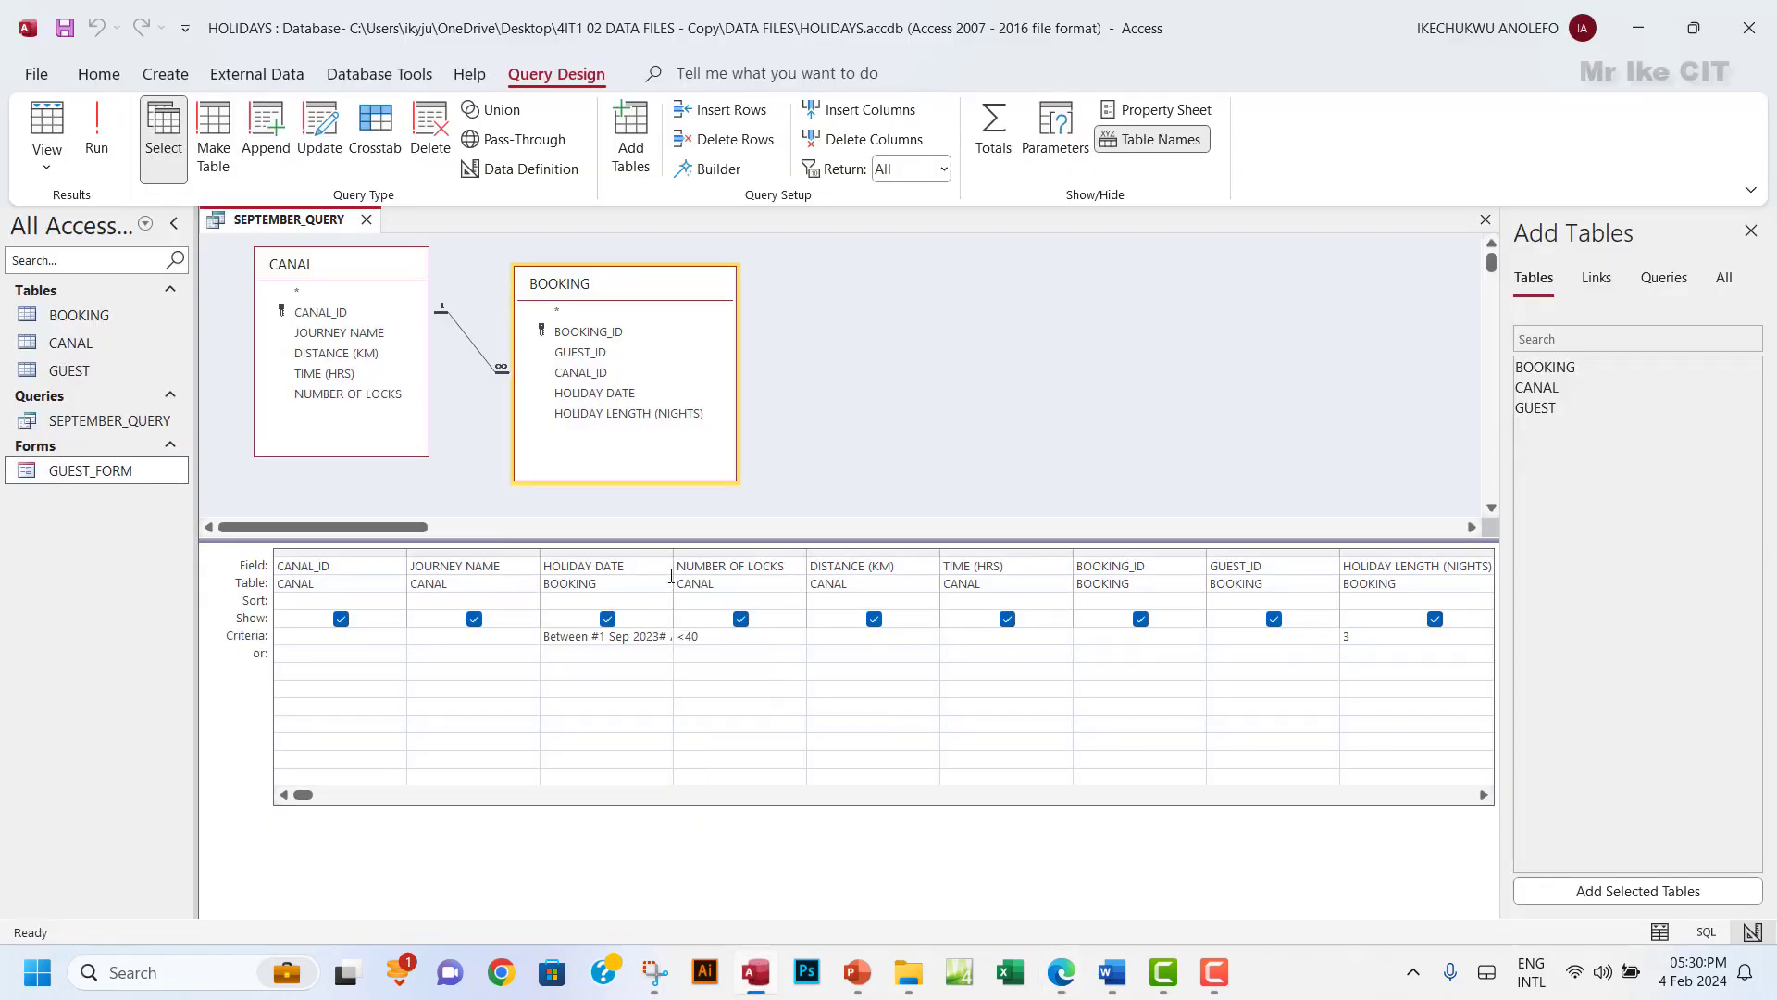
# Widen the HOLIDAY DATE column to show its whole date criterion and close the Add Tables pane.
pyautogui.moveTo(674, 554); pyautogui.dragTo(784, 559)
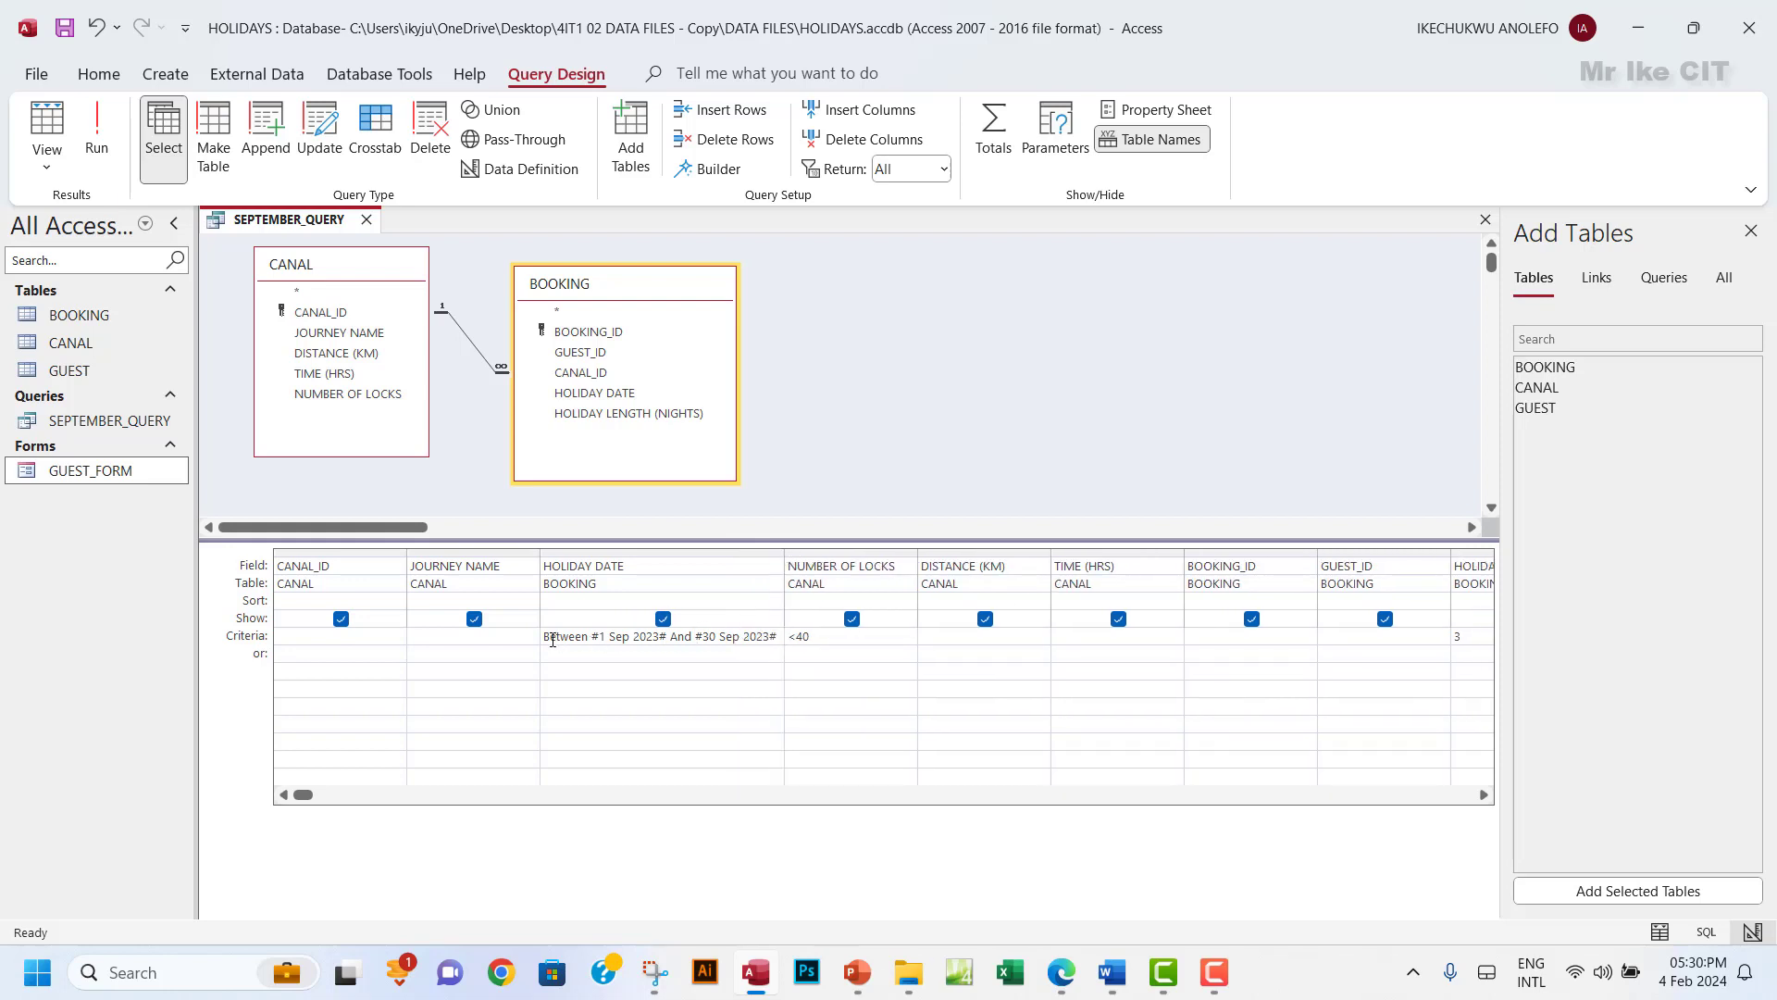
pyautogui.moveTo(551, 637); pyautogui.dragTo(750, 637)
pyautogui.click(702, 637)
pyautogui.click(1750, 232)
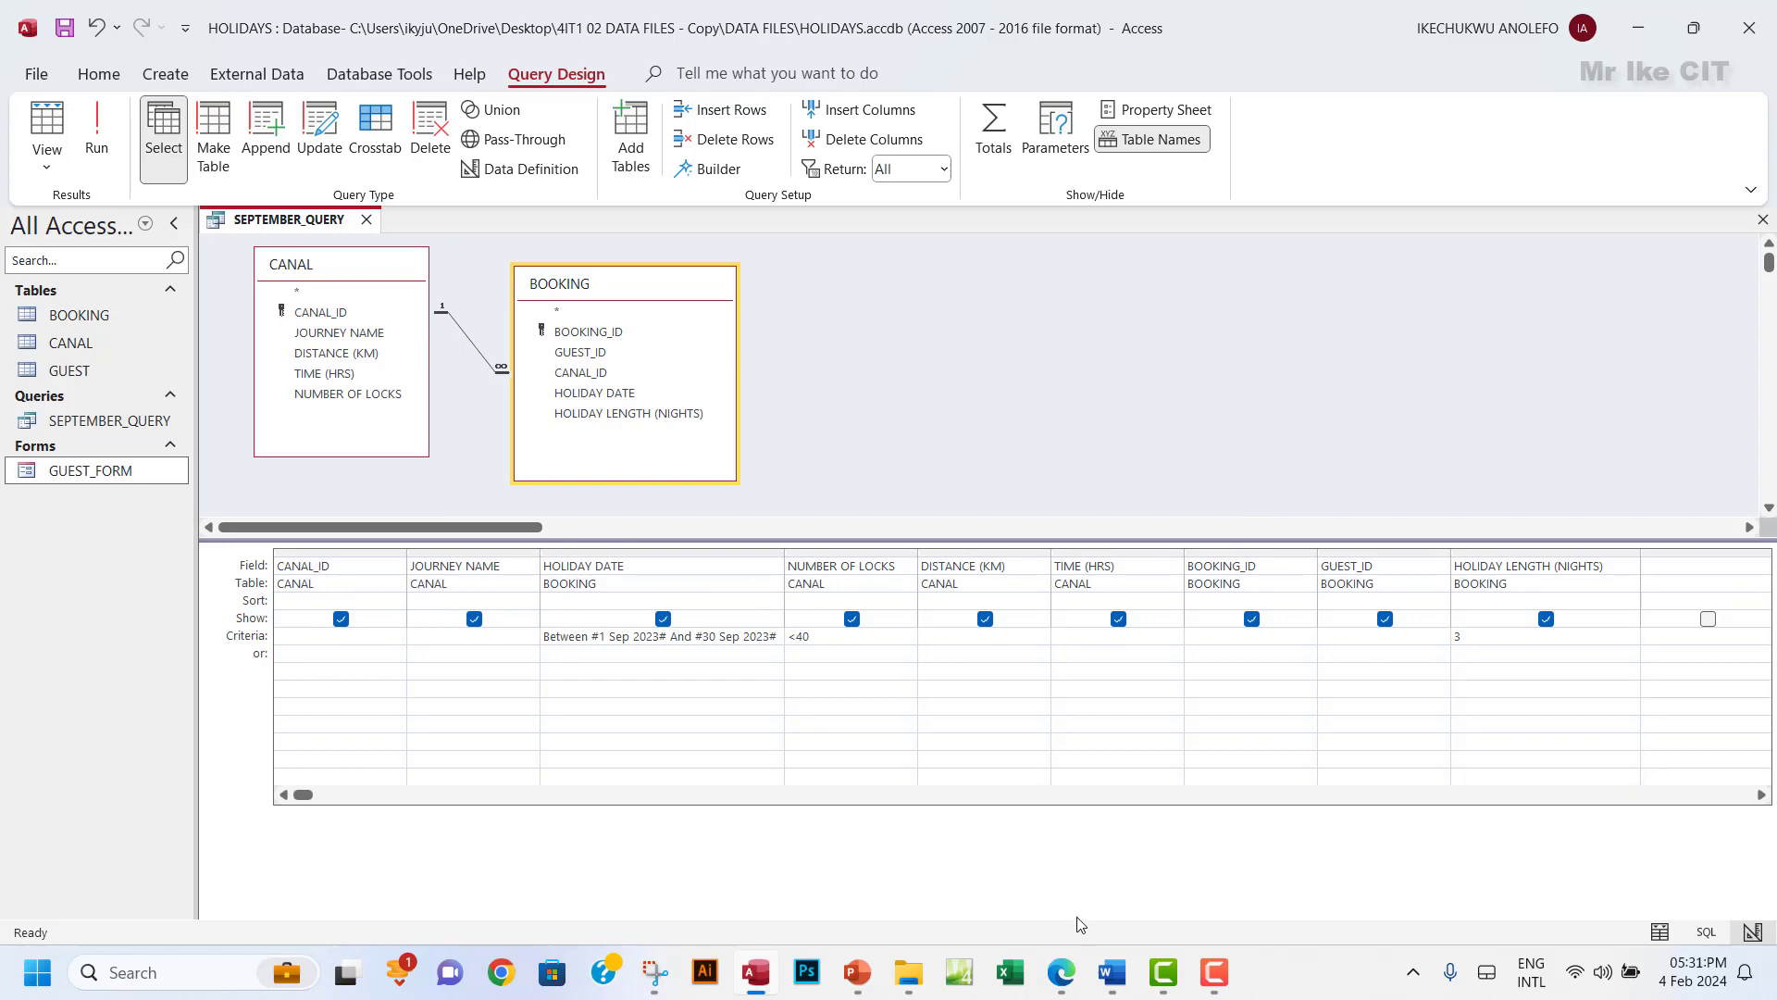
# Check the sort requirement in the exam PDF and sort the query by HOLIDAY DATE in descending order.
pyautogui.click(1062, 972)
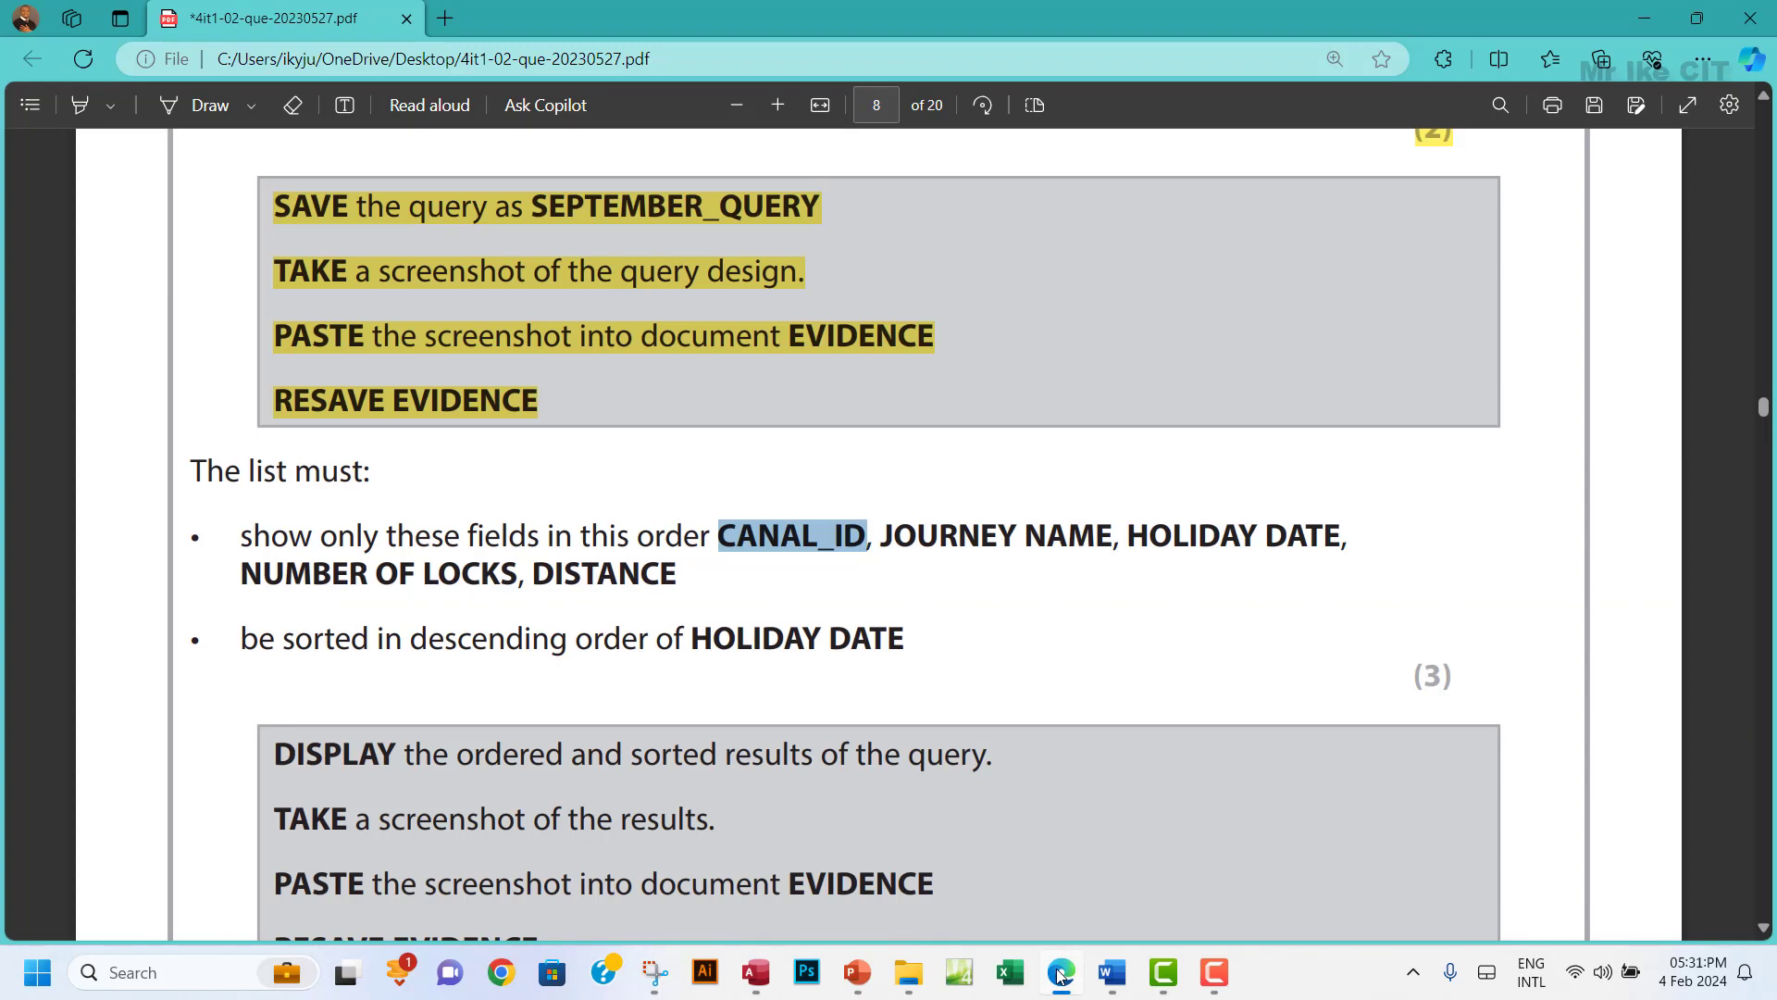
pyautogui.click(1062, 972)
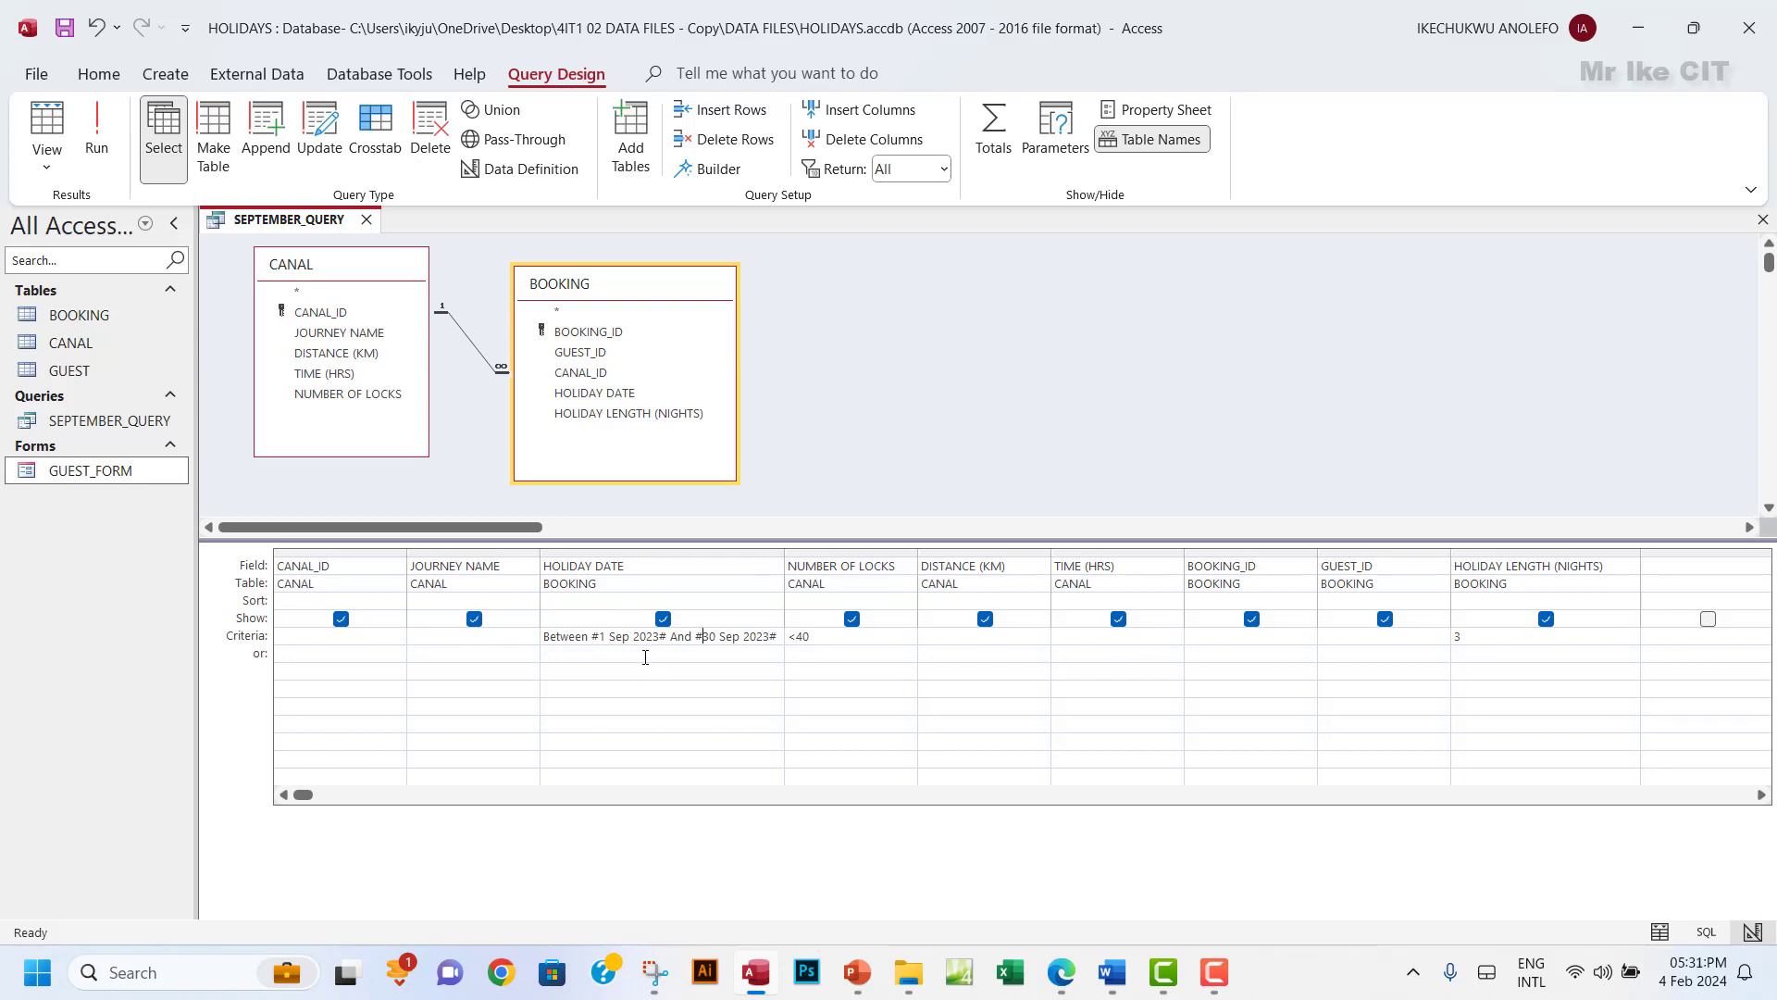
pyautogui.click(617, 602)
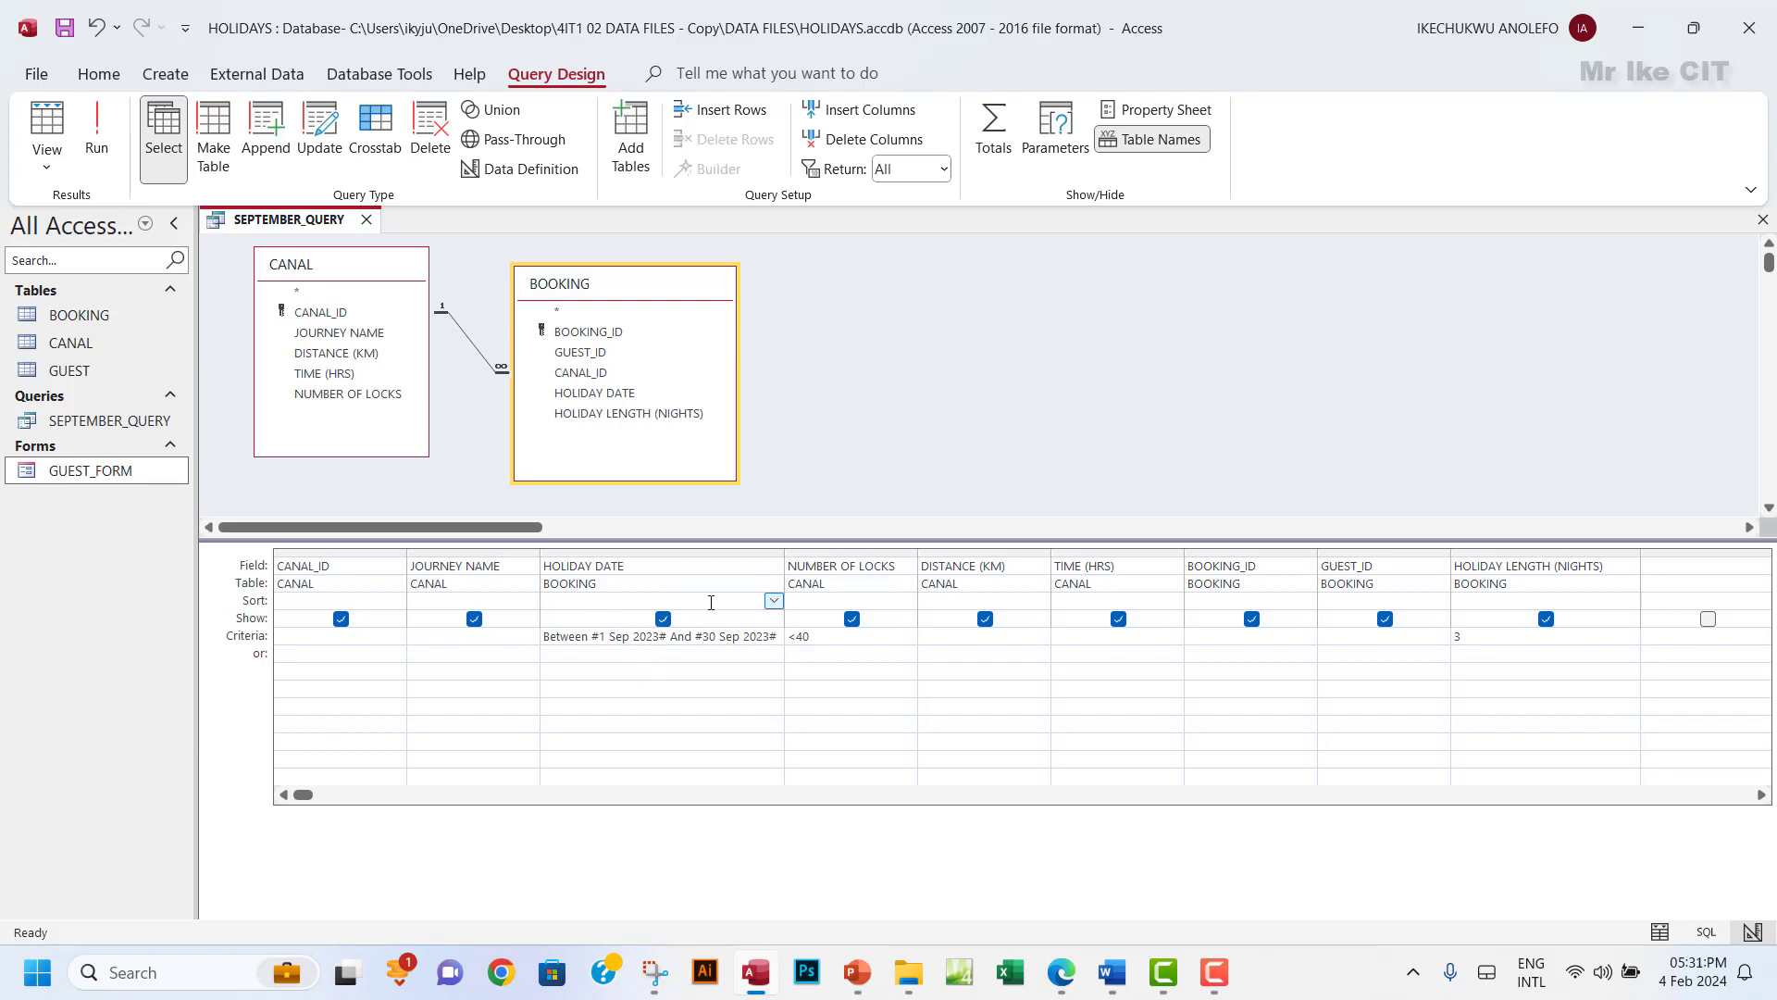
pyautogui.click(774, 600)
pyautogui.click(620, 638)
# Recheck the required fields in the exam PDF and hide TIME (HRS), BOOKING_ID, GUEST_ID and HOLIDAY LENGTH (NIGHTS) from the query output.
pyautogui.click(1062, 979)
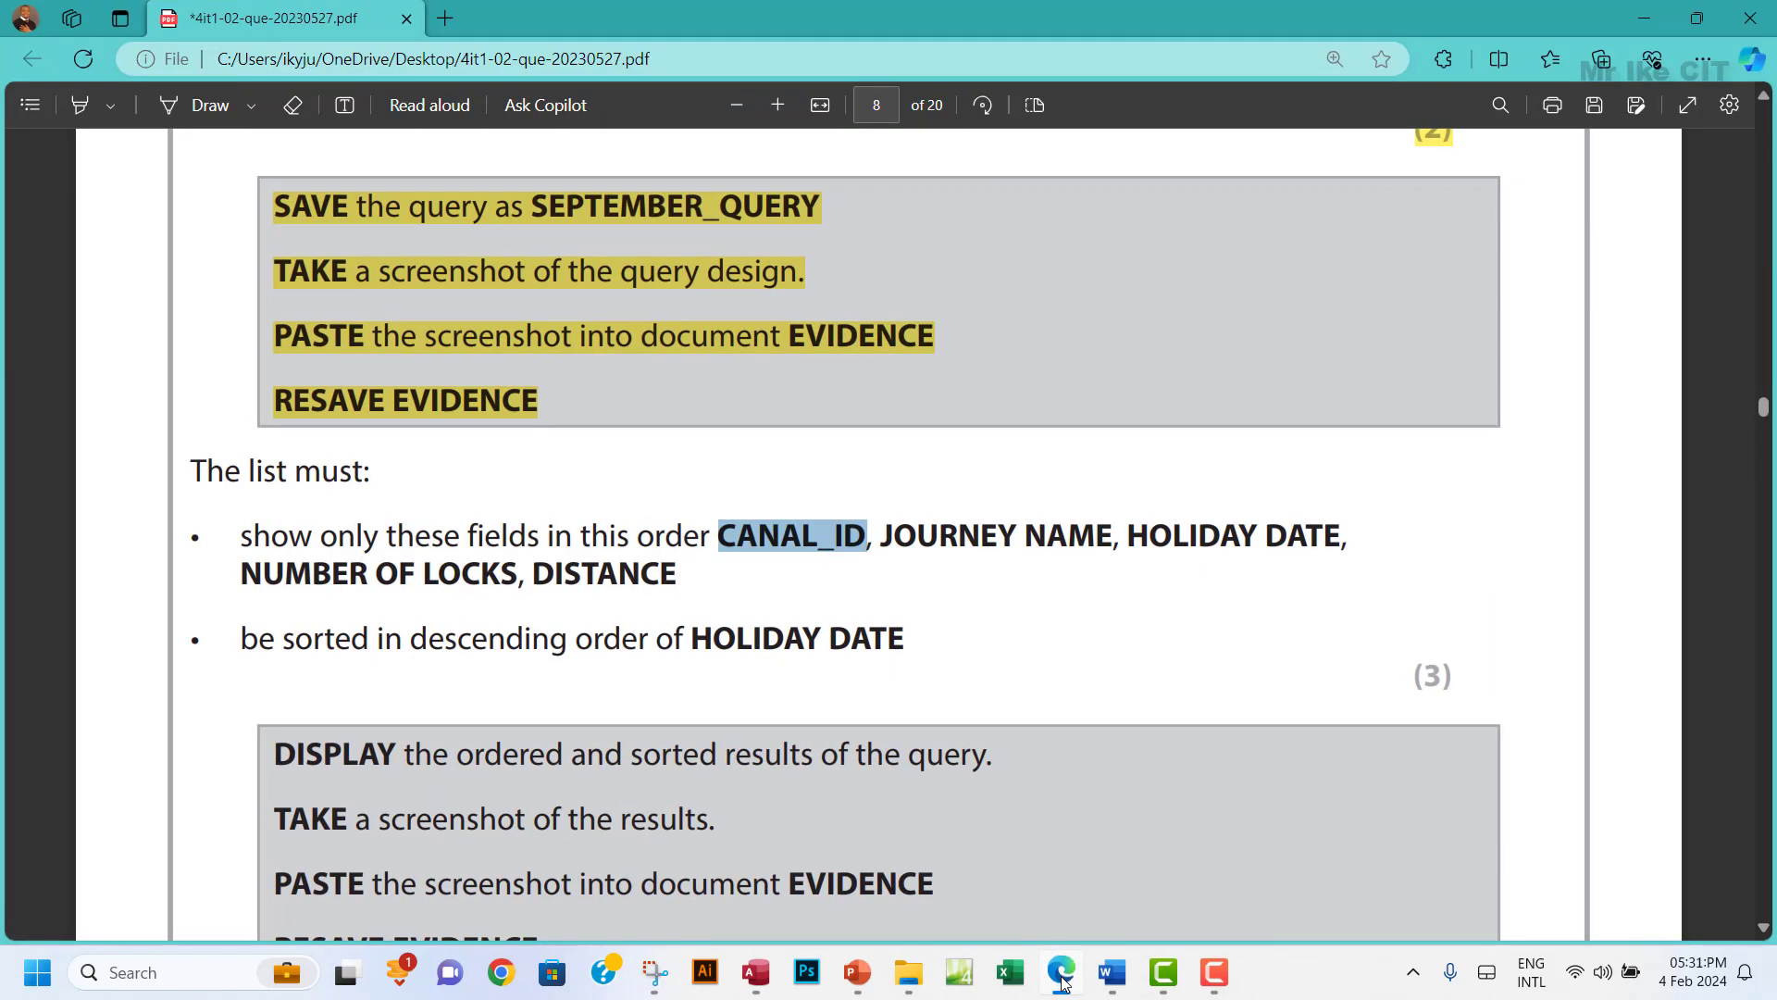
pyautogui.click(1062, 980)
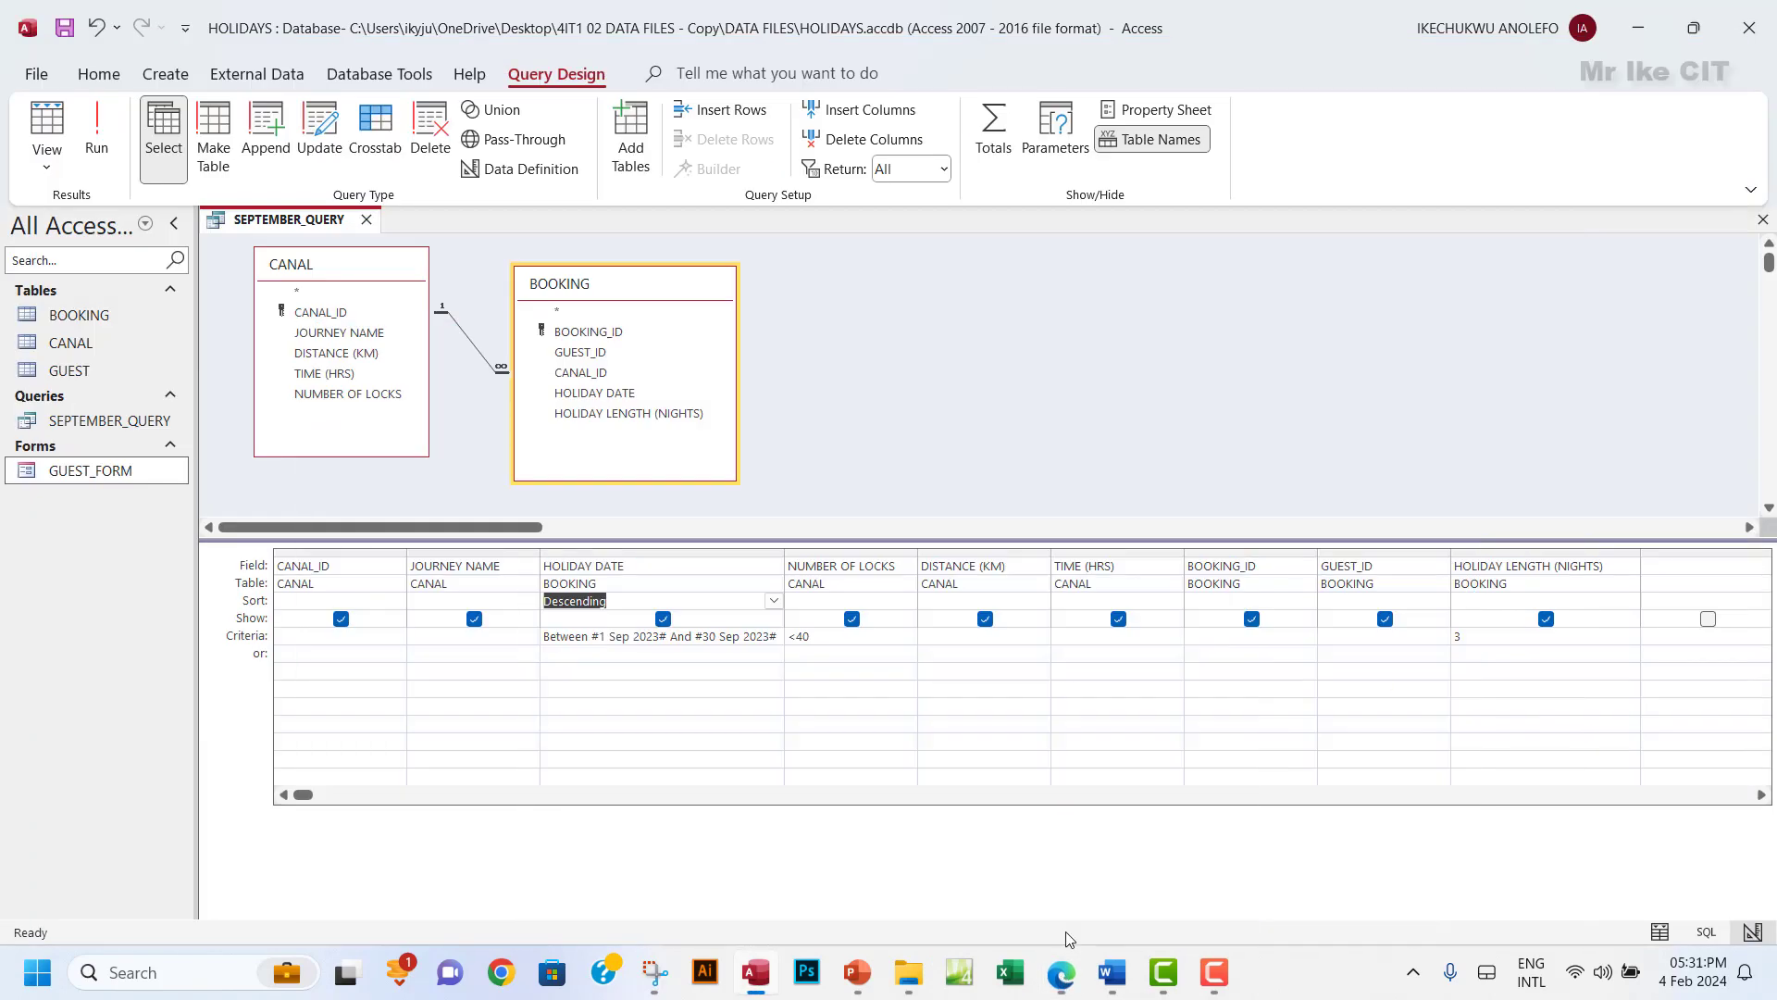
pyautogui.click(1118, 618)
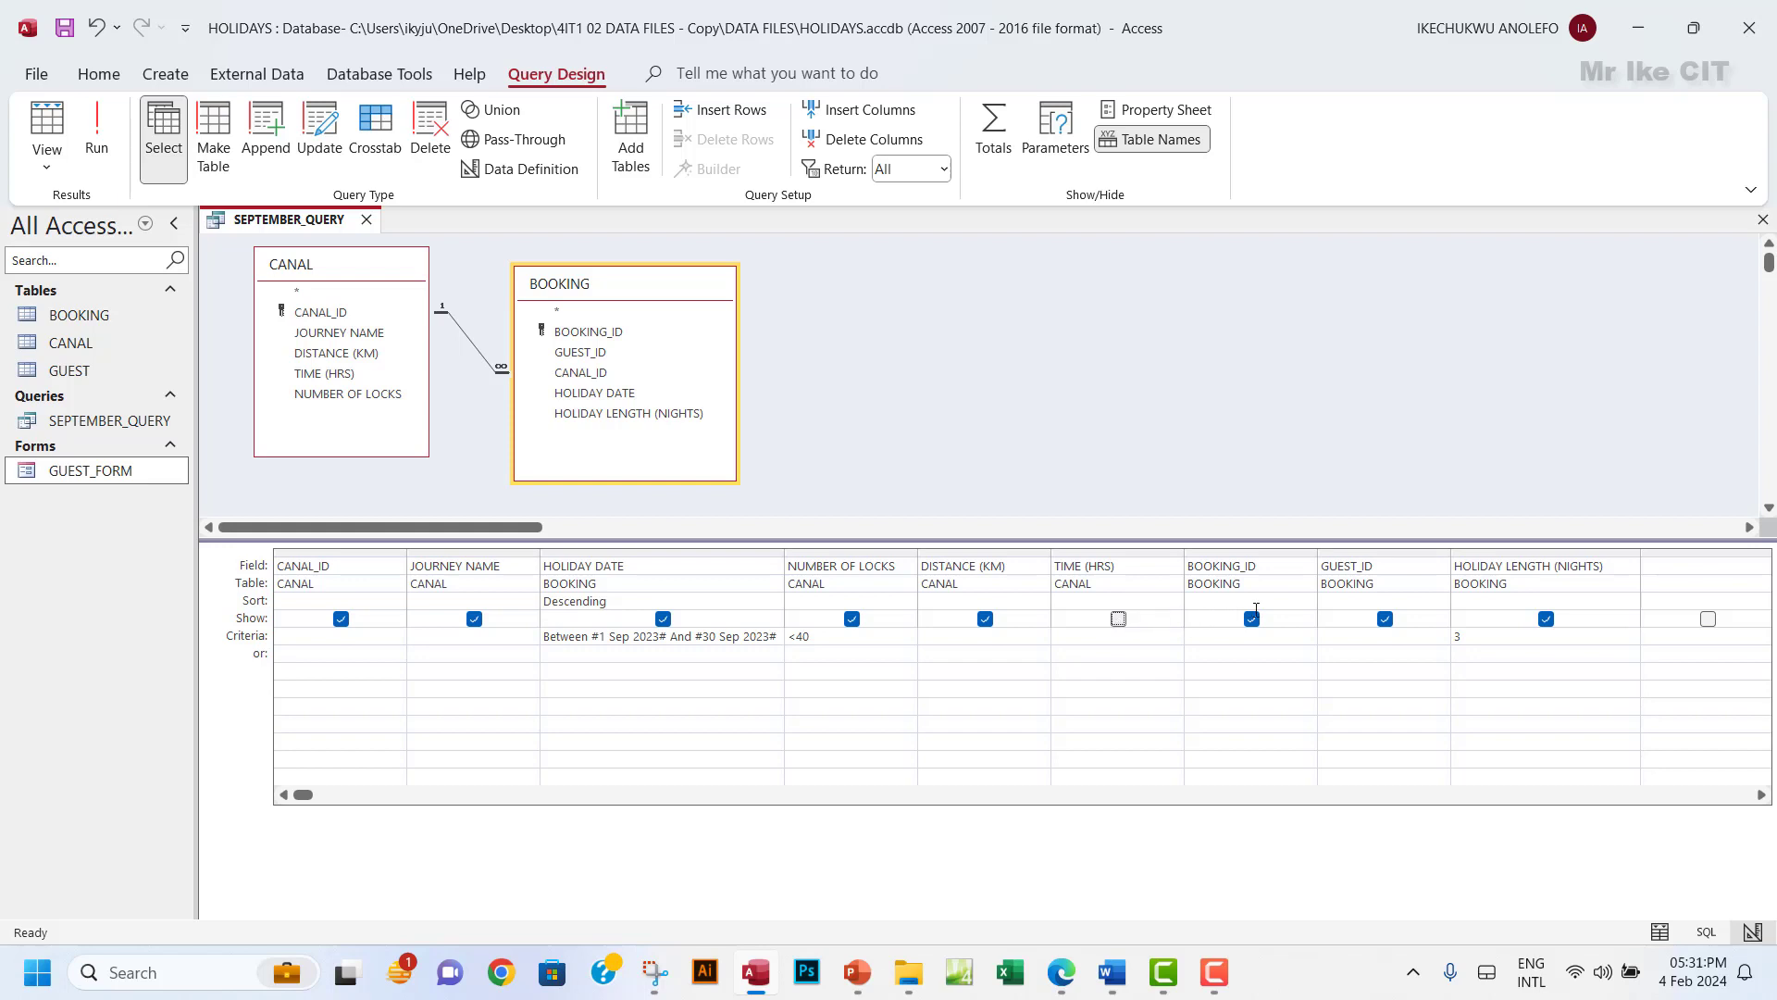
pyautogui.click(1251, 619)
pyautogui.click(1385, 618)
pyautogui.click(1546, 618)
# Run the query and widen the DISTANCE (KM) column in the results to show its full heading.
pyautogui.click(96, 130)
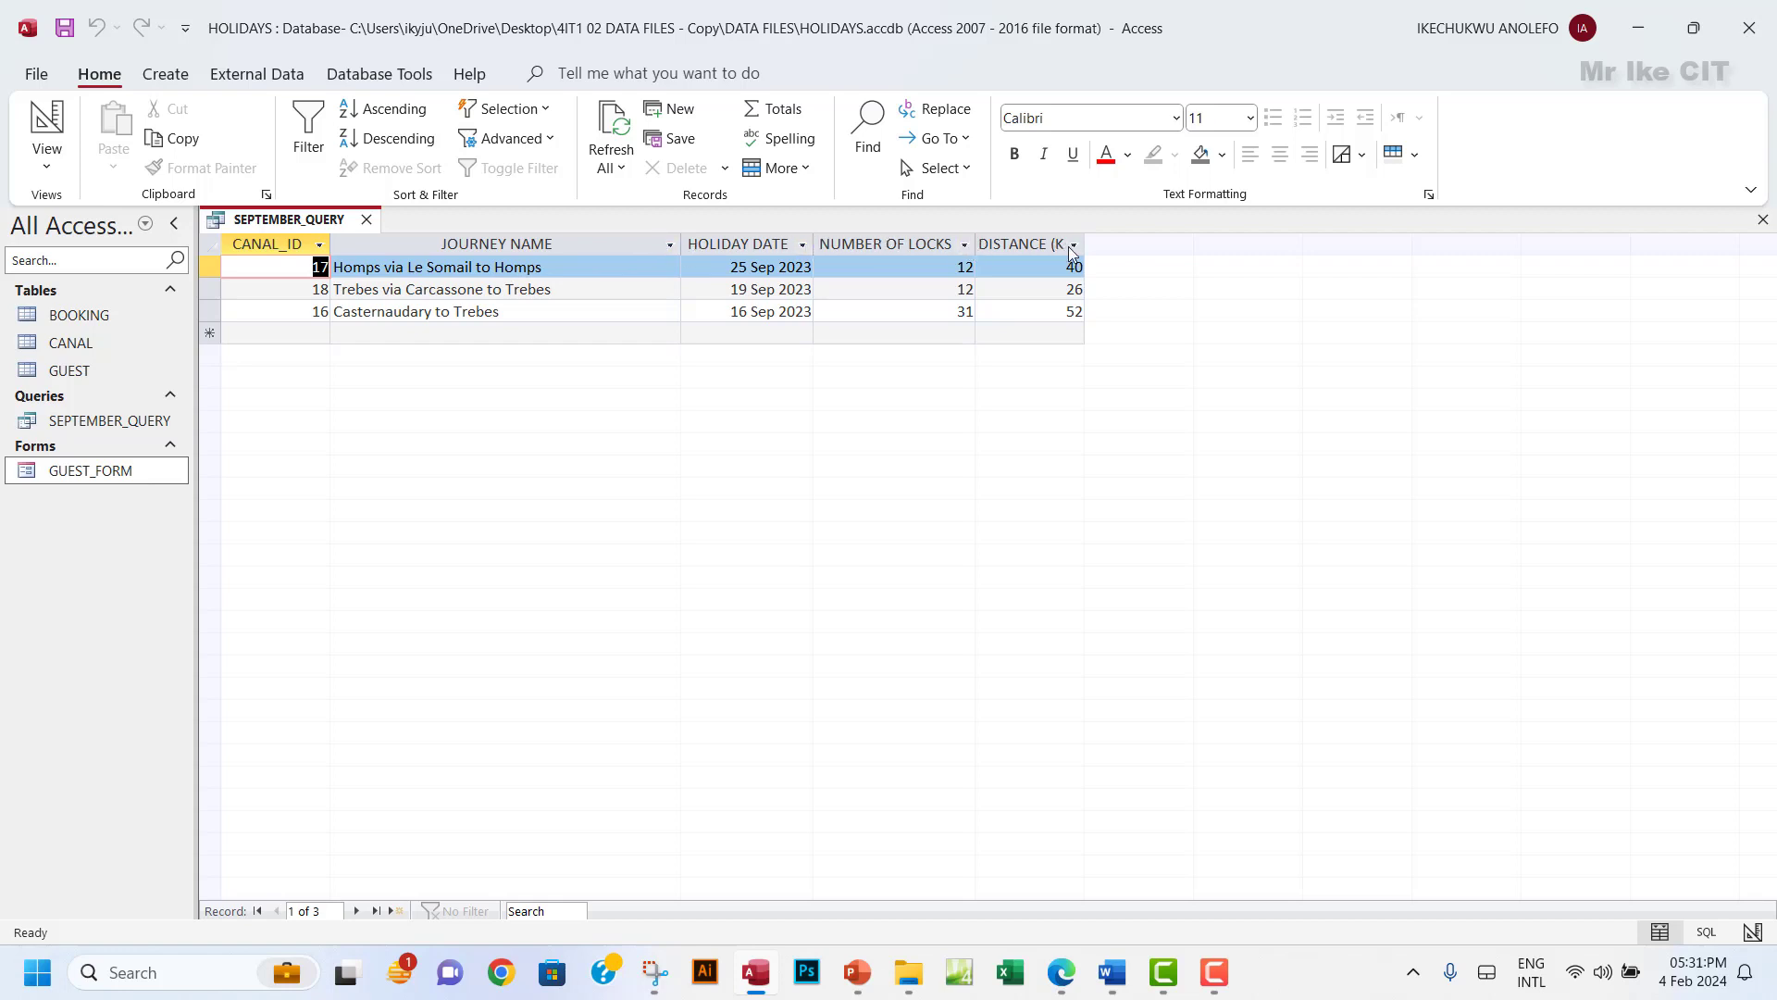
pyautogui.moveTo(1084, 238); pyautogui.dragTo(1121, 238)
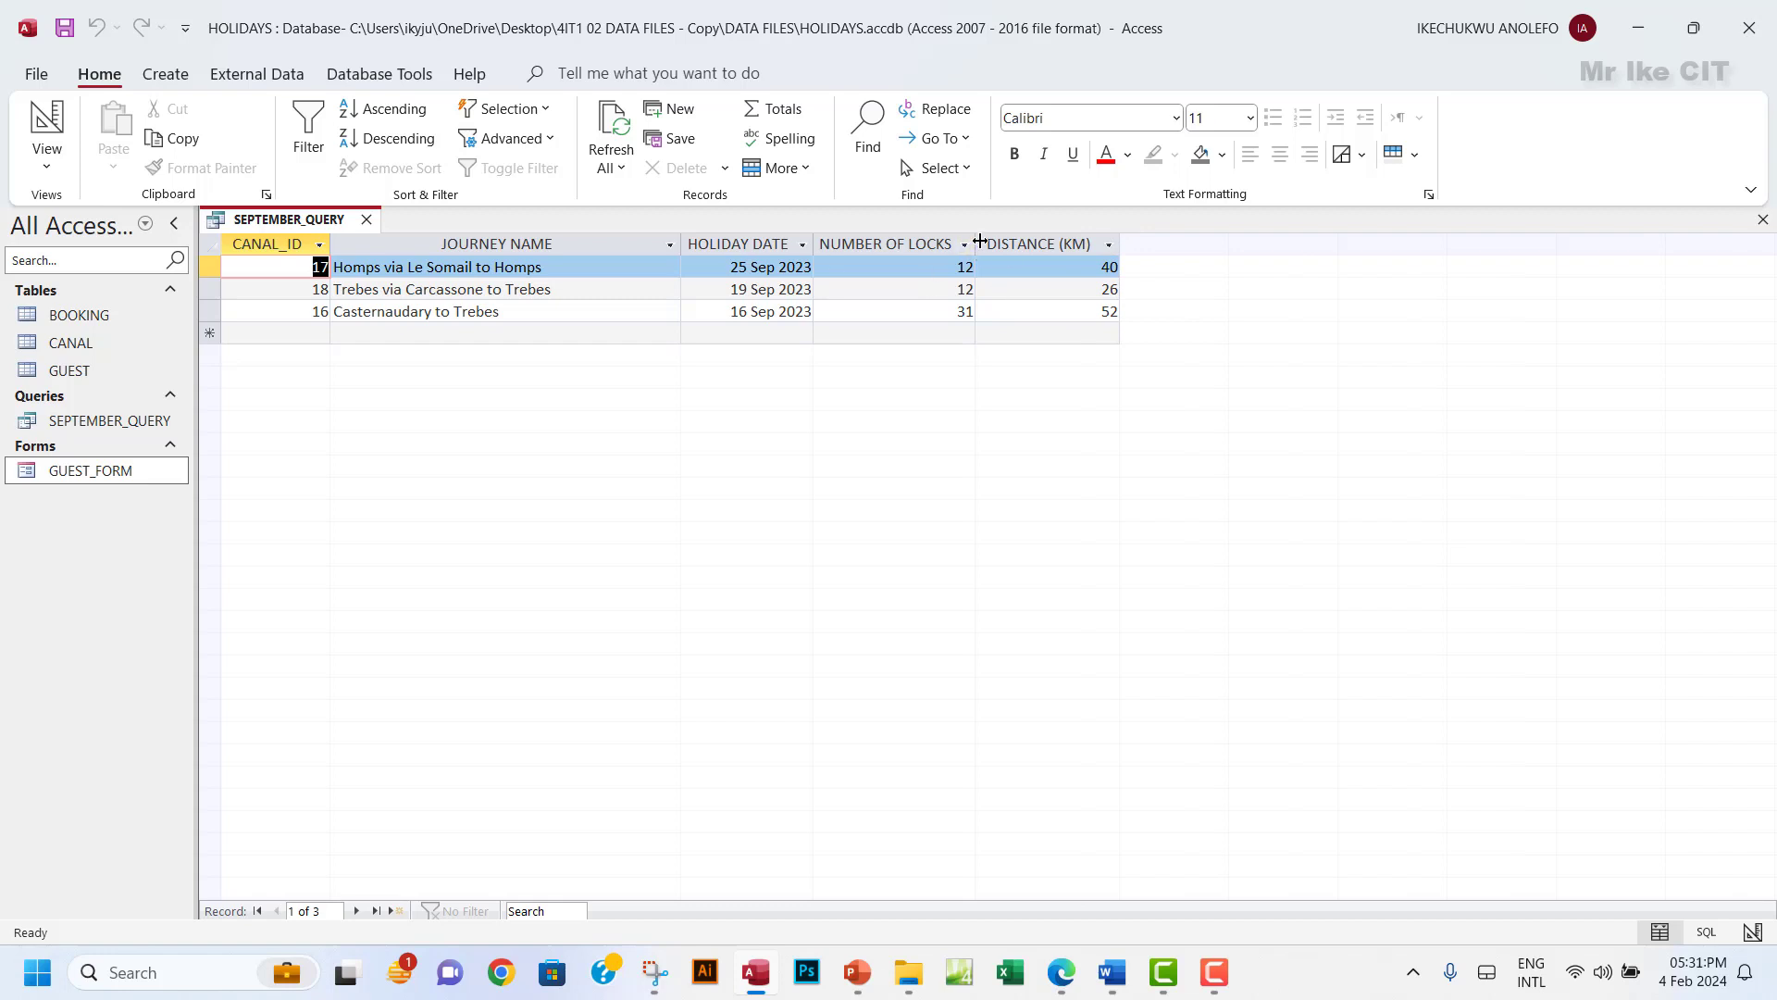
# Read the evidence instructions for the query results in the exam PDF and return SEPTEMBER_QUERY to Design View in Access.
pyautogui.click(1061, 972)
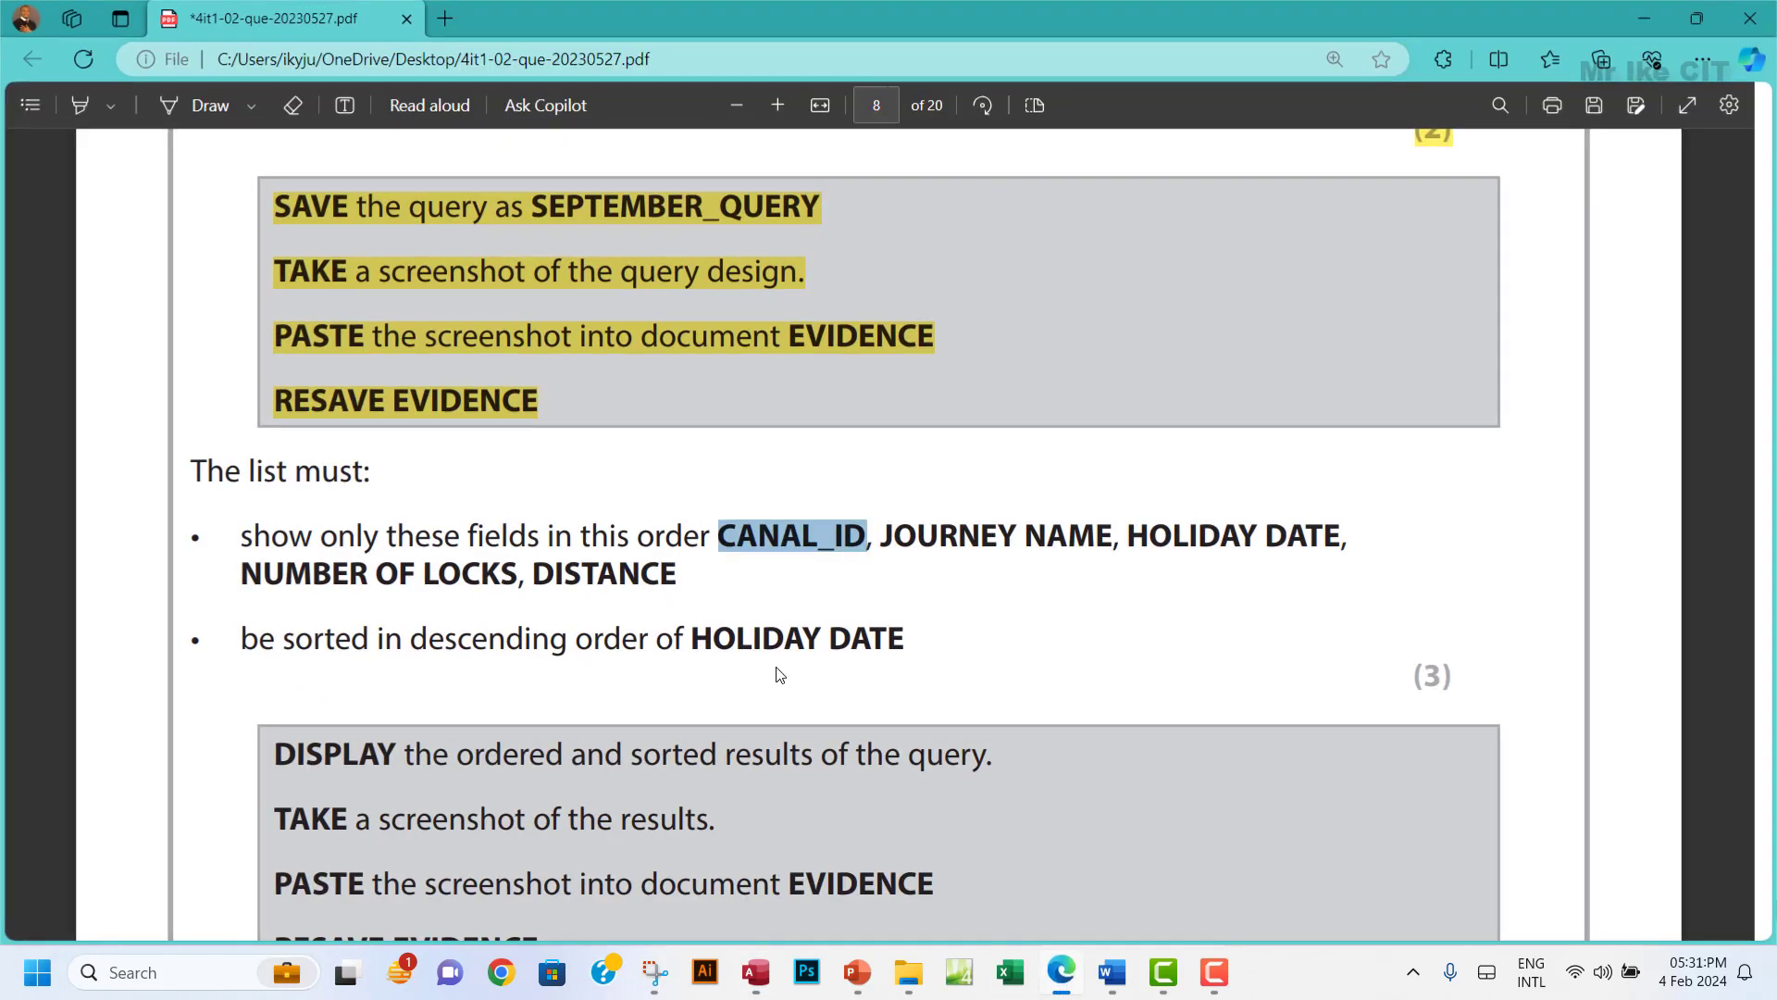
pyautogui.scroll(-1, 654, 568)
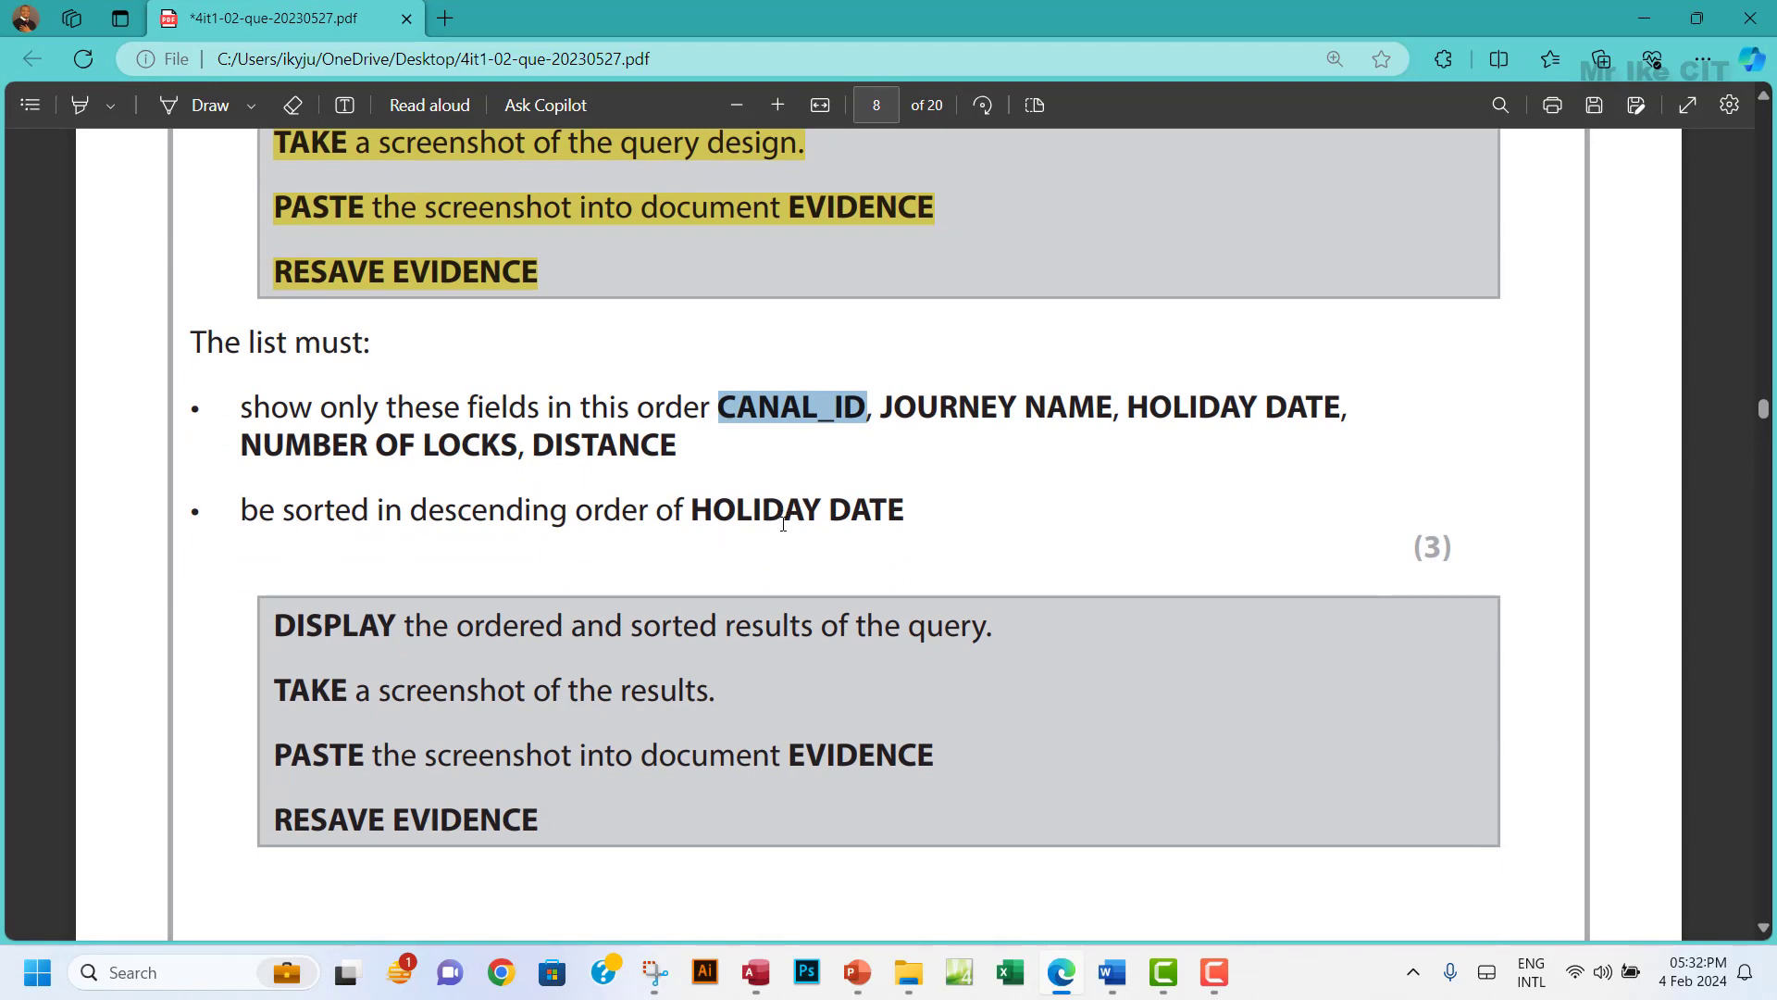
pyautogui.scroll(-1, 754, 552)
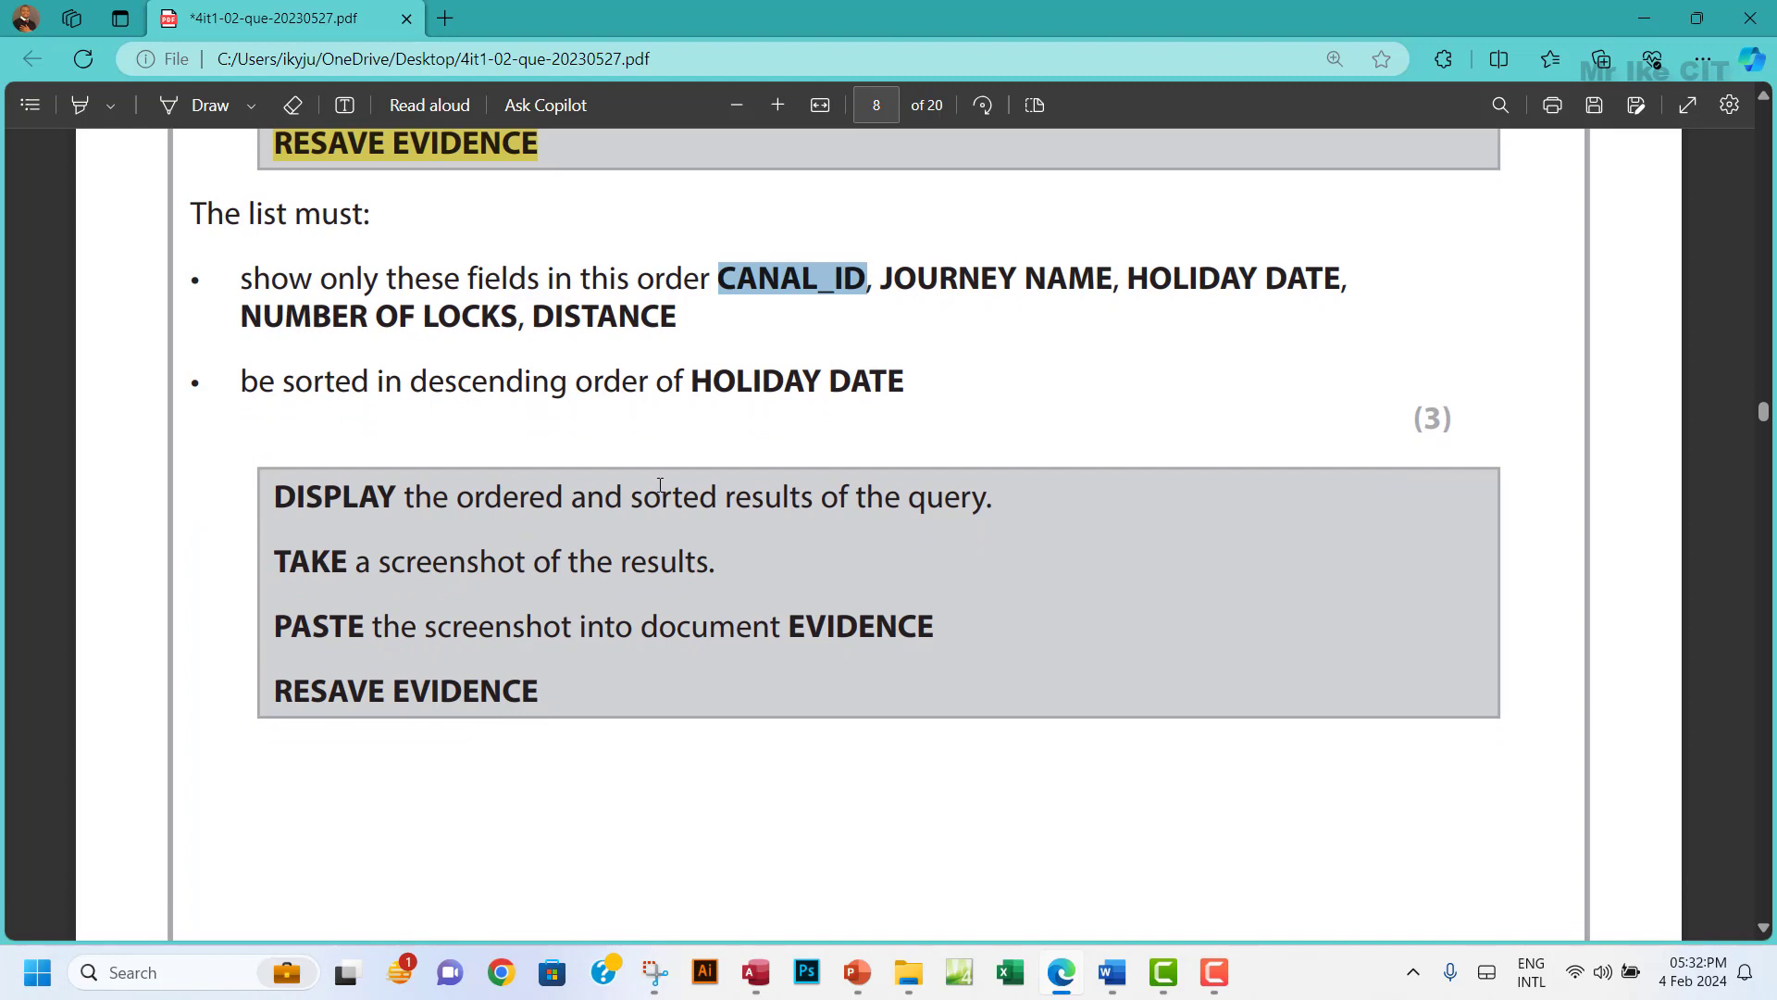
pyautogui.scroll(-1, 364, 382)
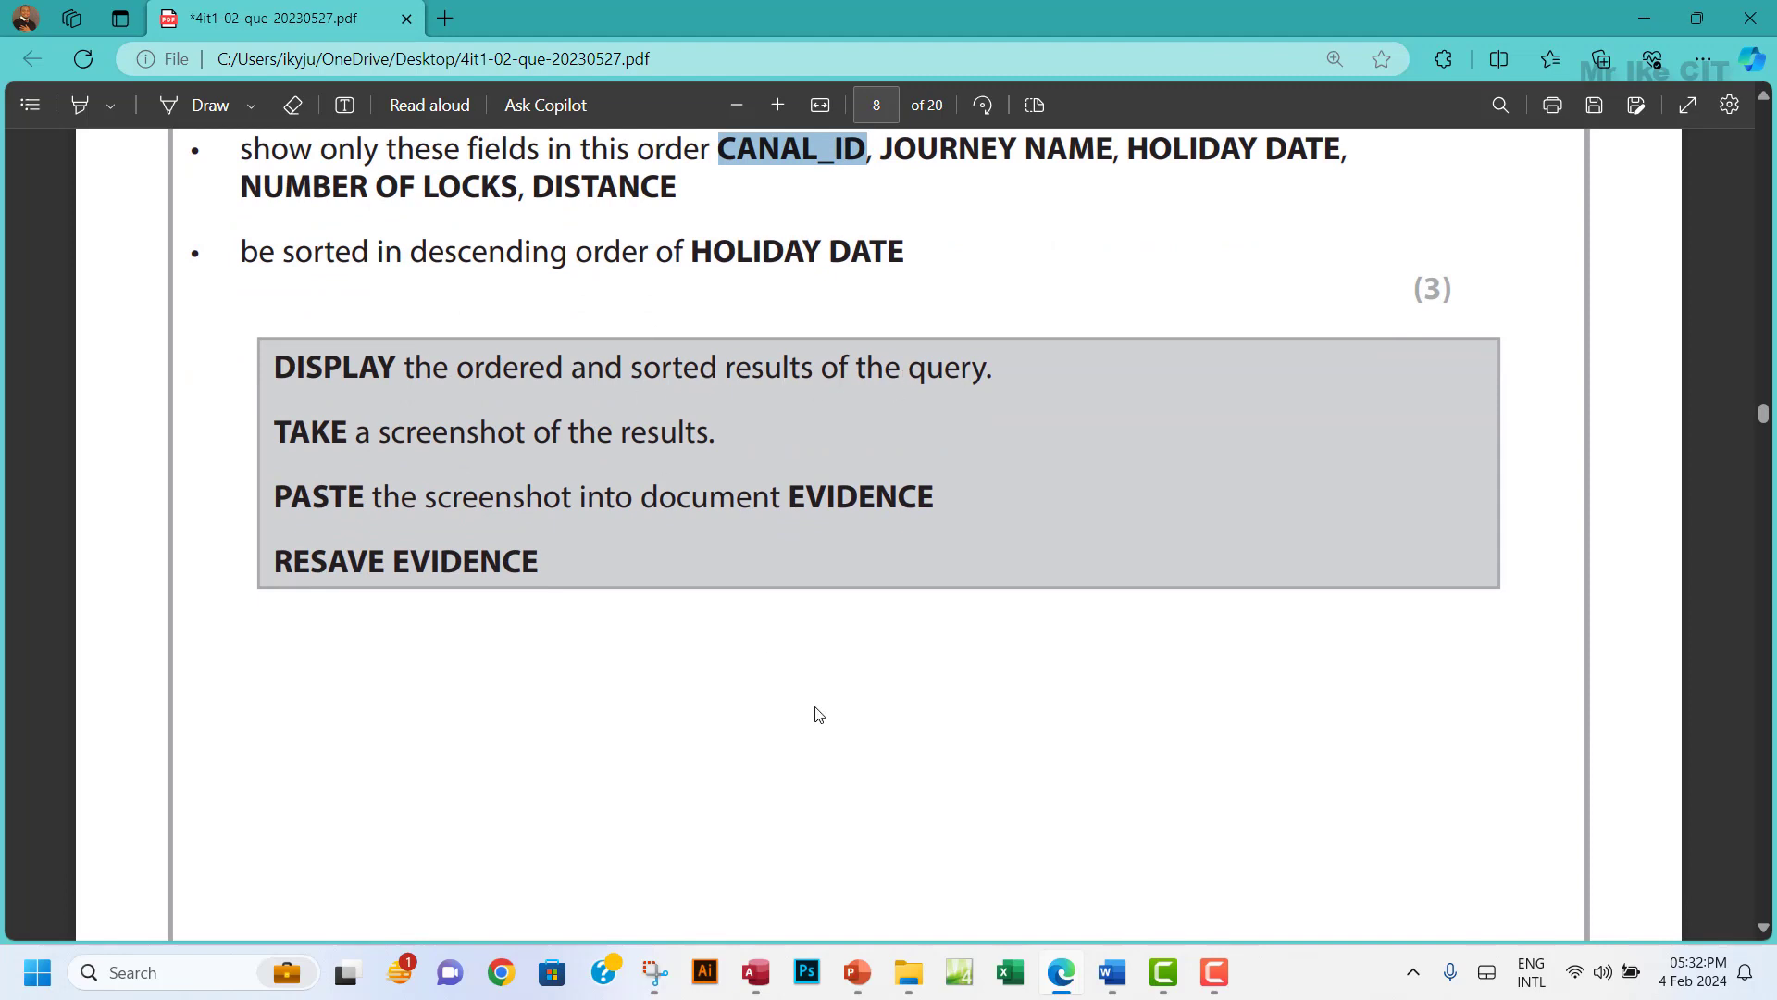
pyautogui.click(757, 974)
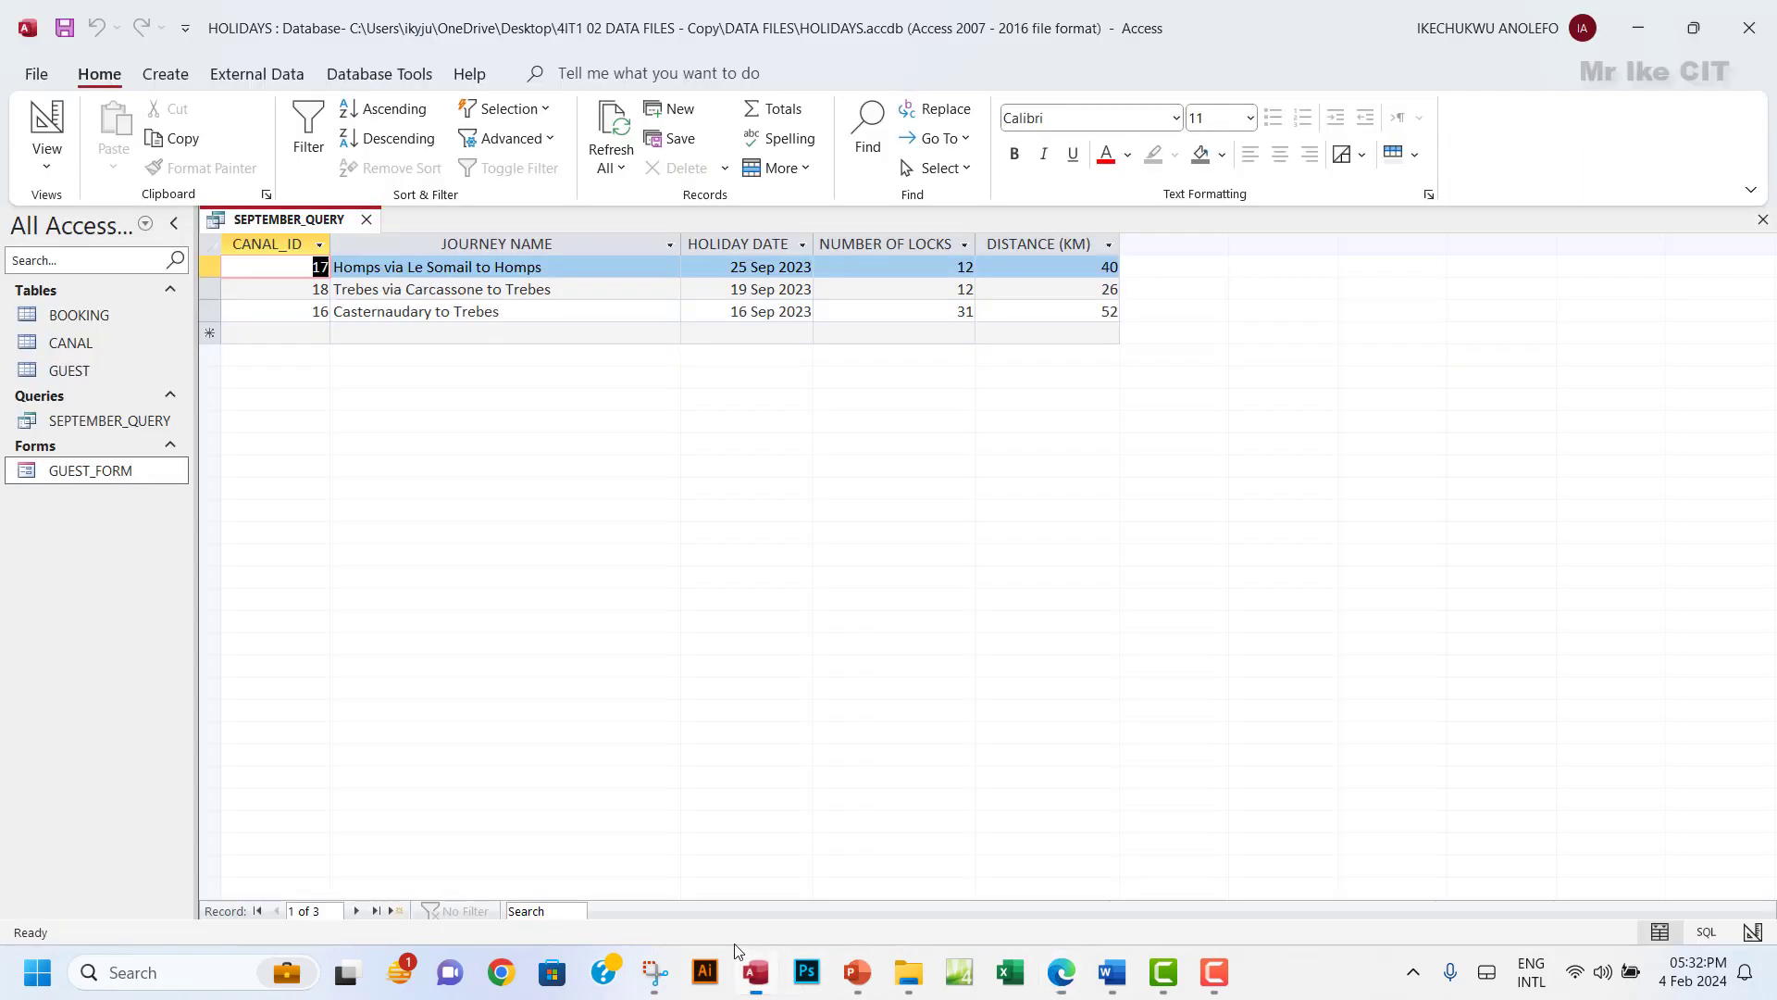
pyautogui.click(46, 157)
pyautogui.click(121, 305)
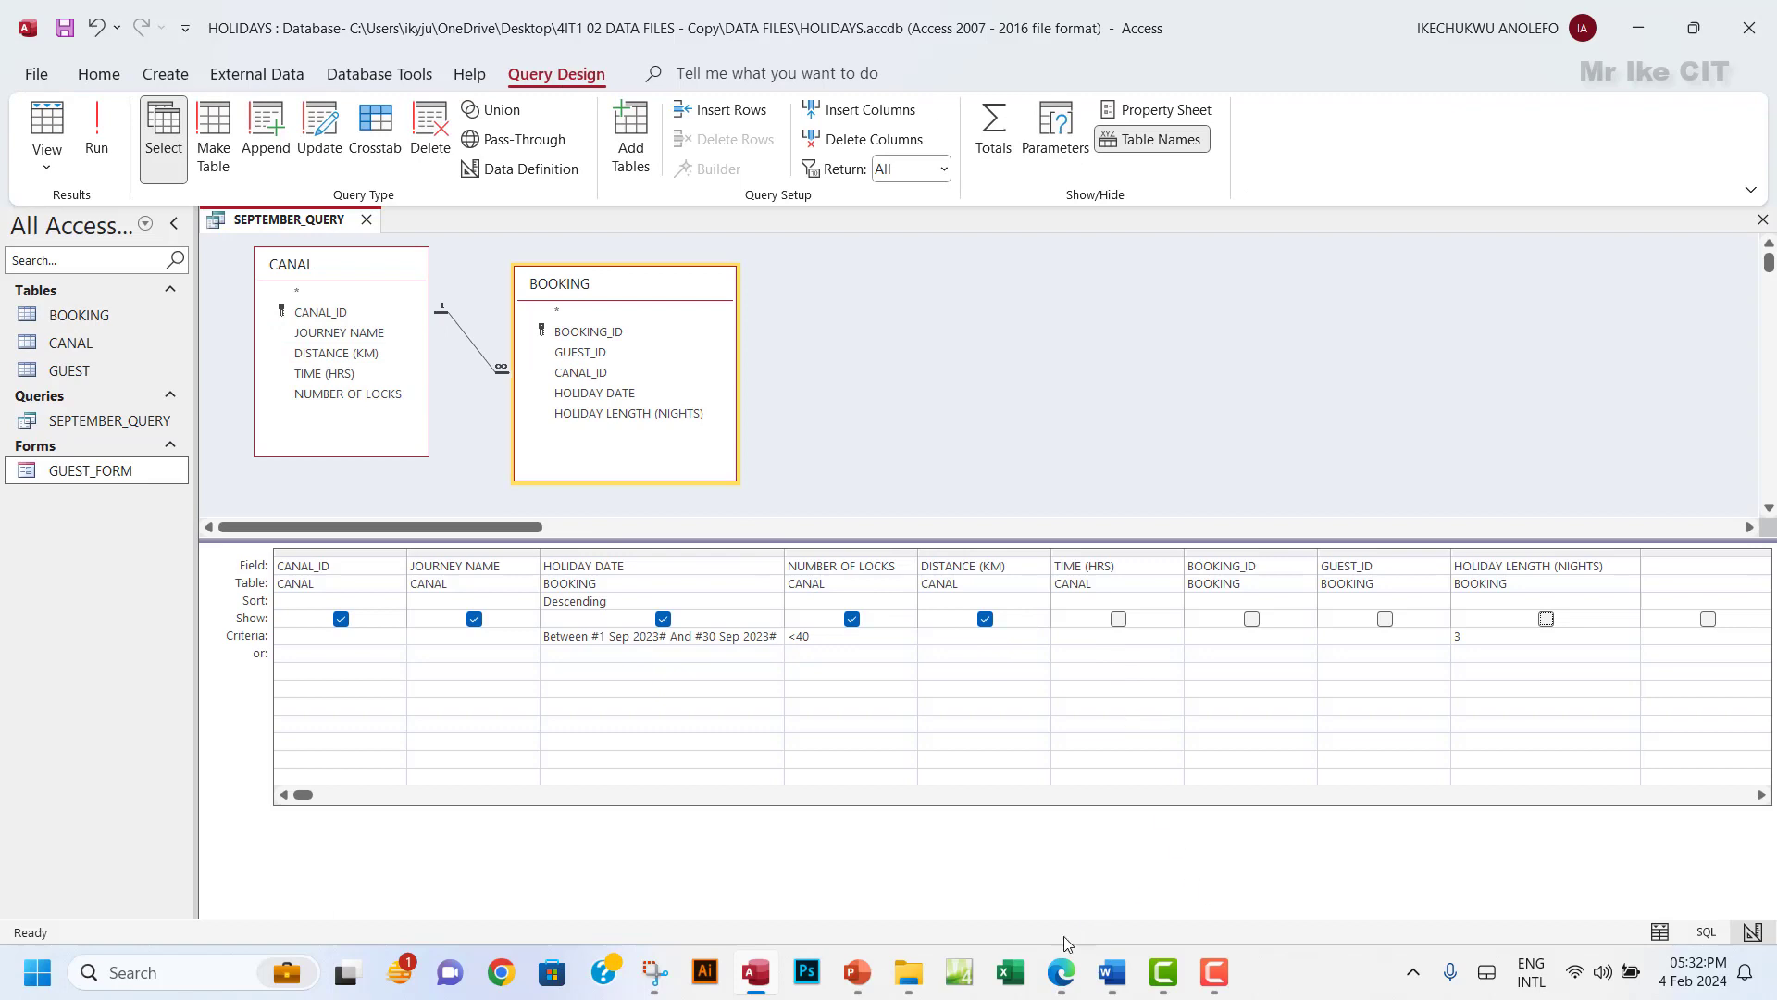
pyautogui.click(1062, 972)
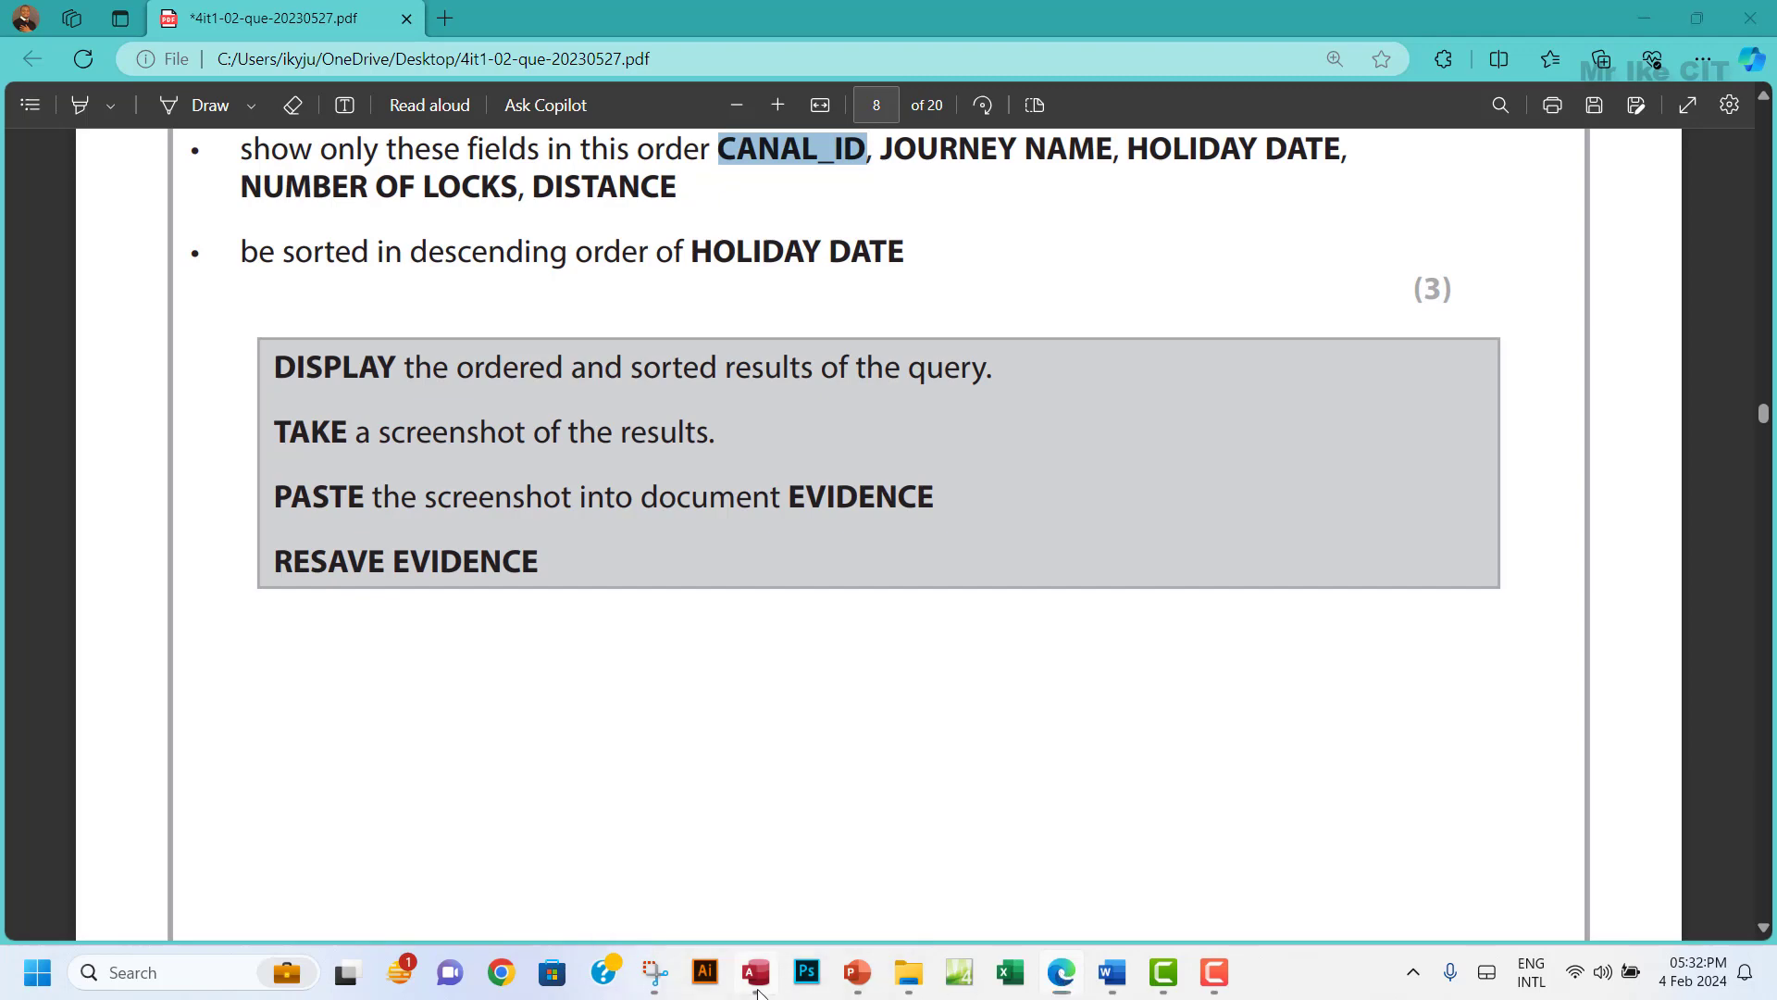
pyautogui.click(755, 971)
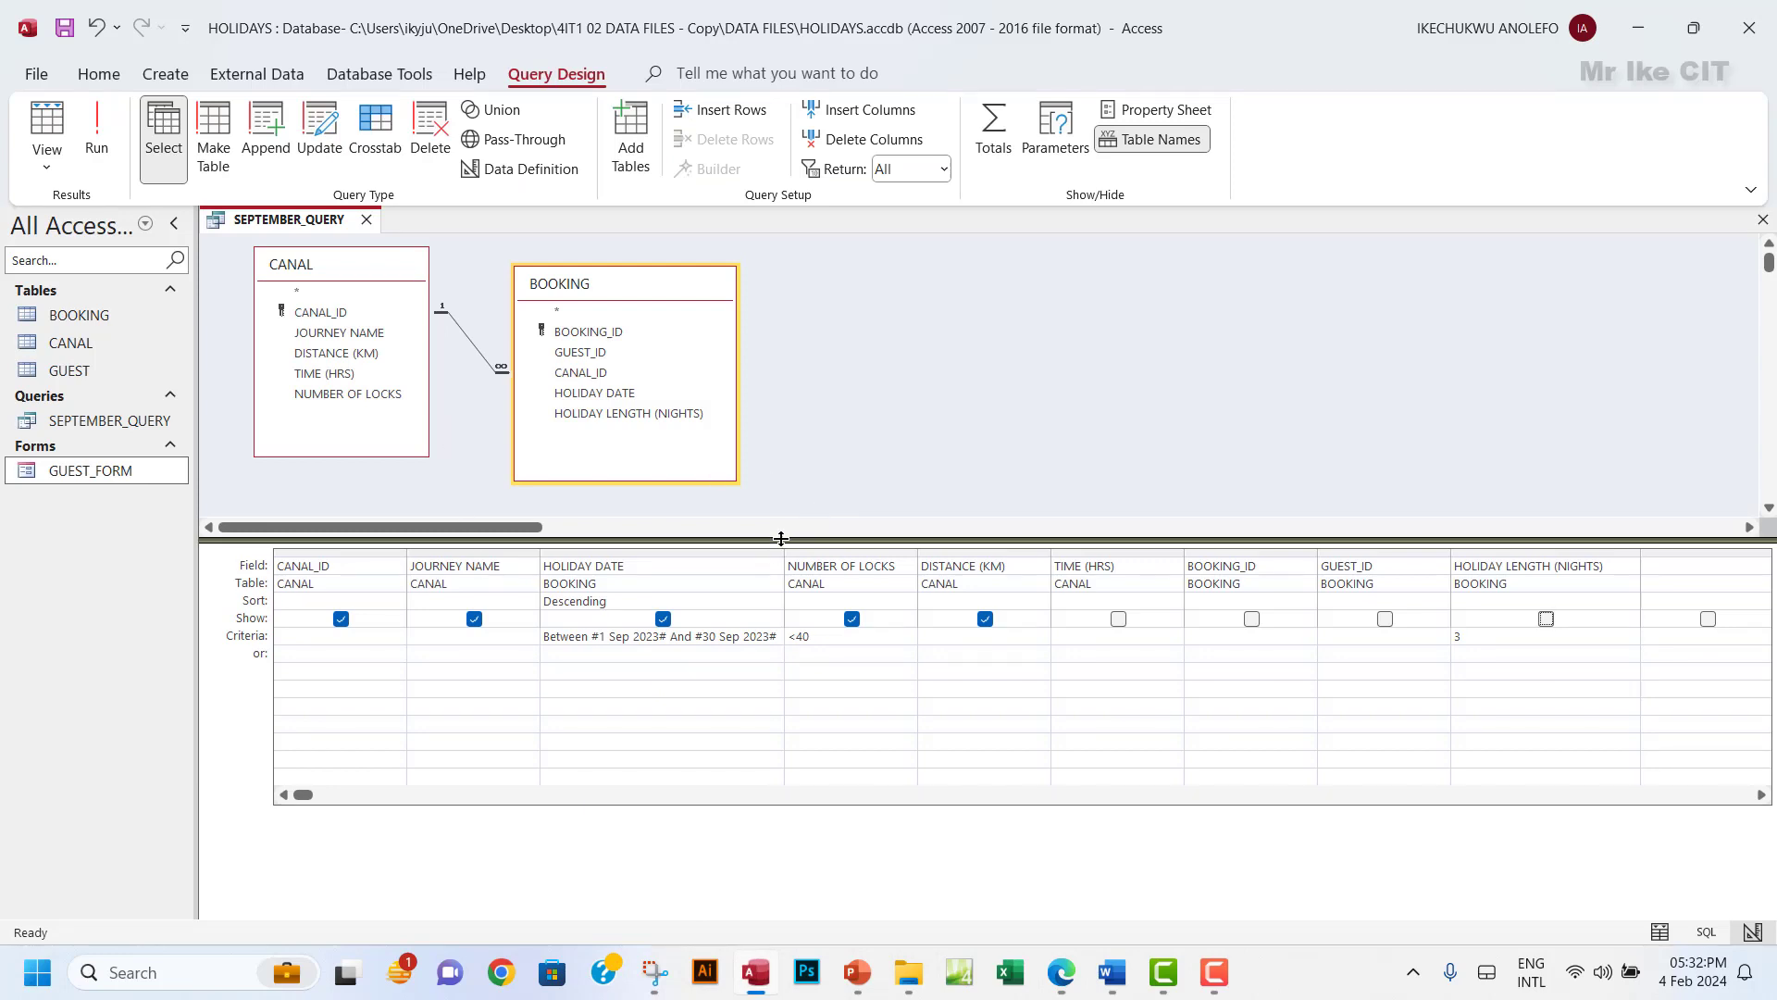
# Raise the design grid divider slightly, capture the SEPTEMBER_QUERY tables and displayed fields with Snipping Tool, and copy the snip.
pyautogui.moveTo(783, 517); pyautogui.dragTo(783, 494)
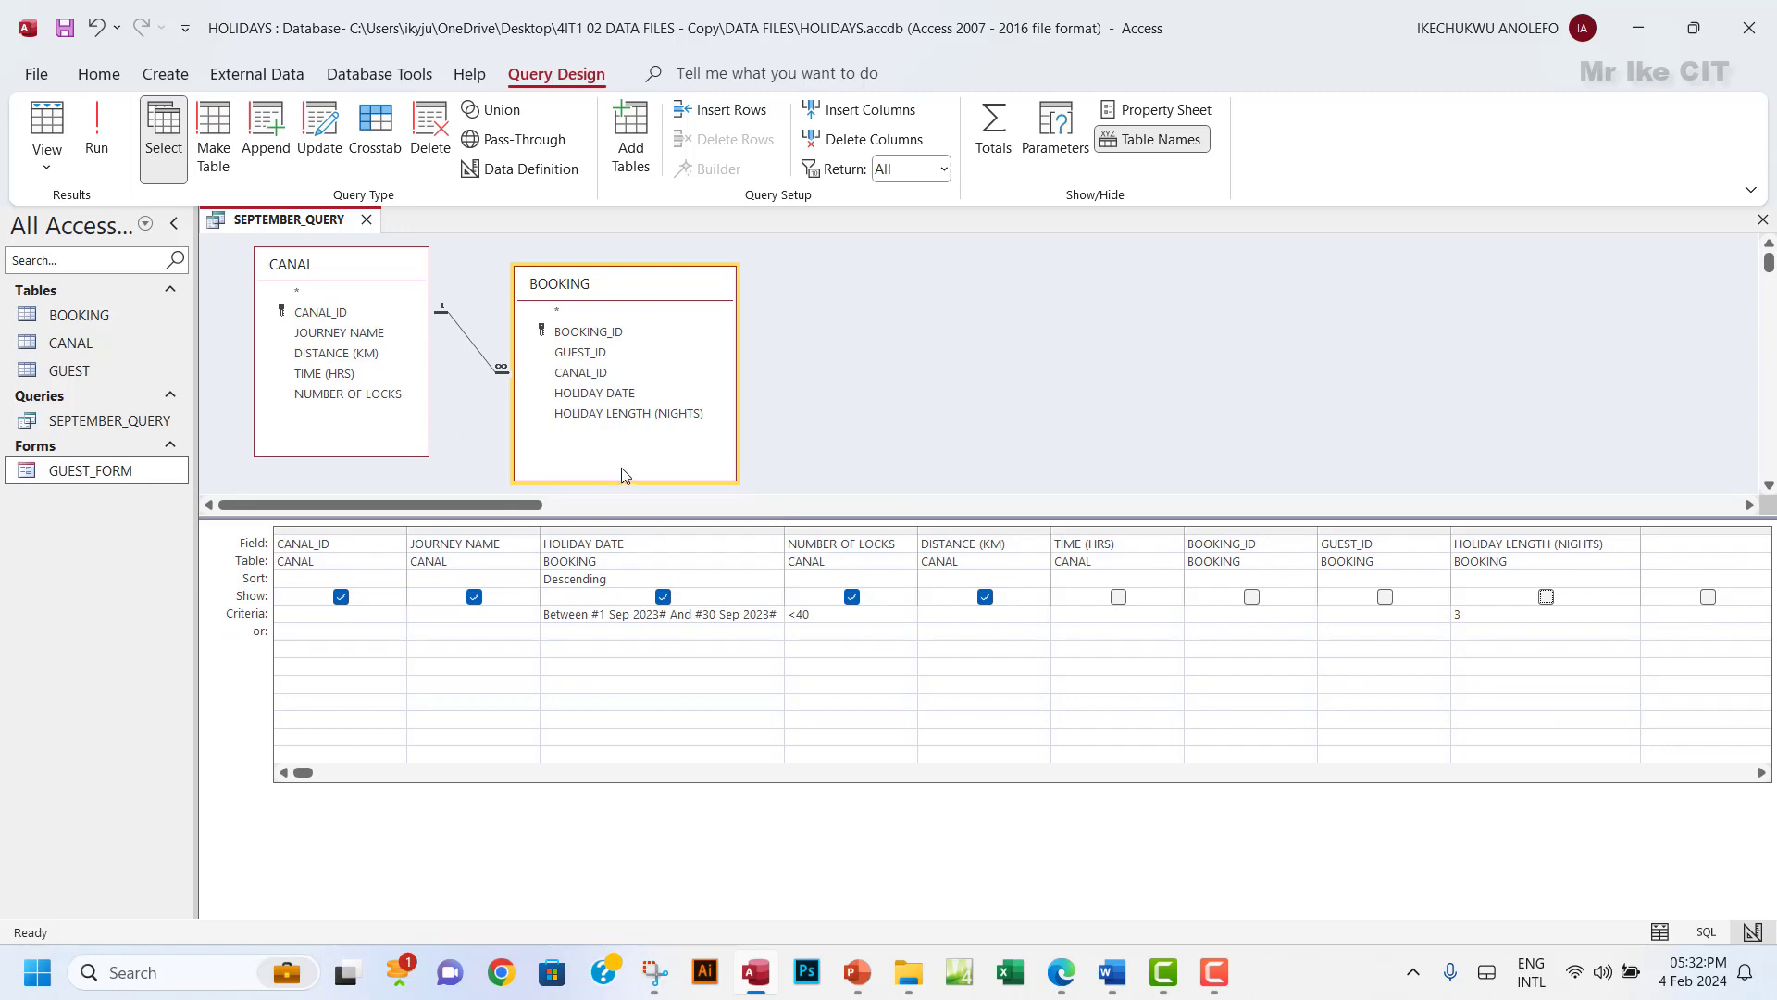
pyautogui.click(657, 973)
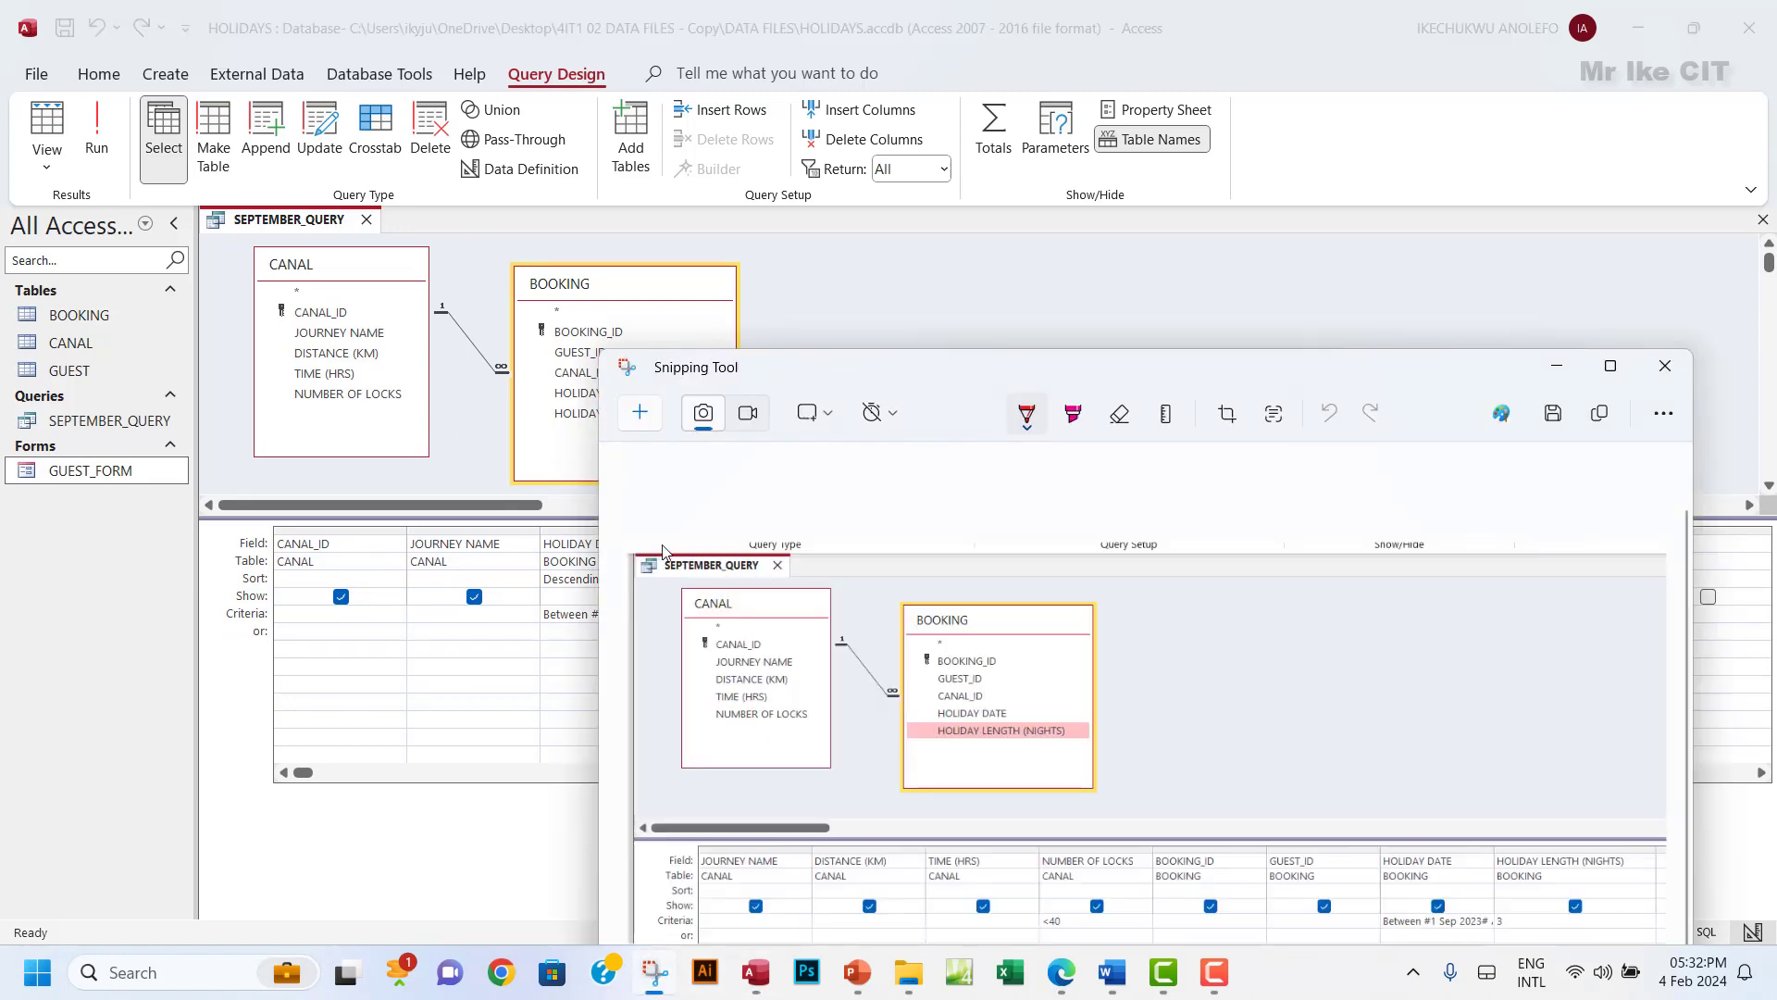
pyautogui.click(639, 419)
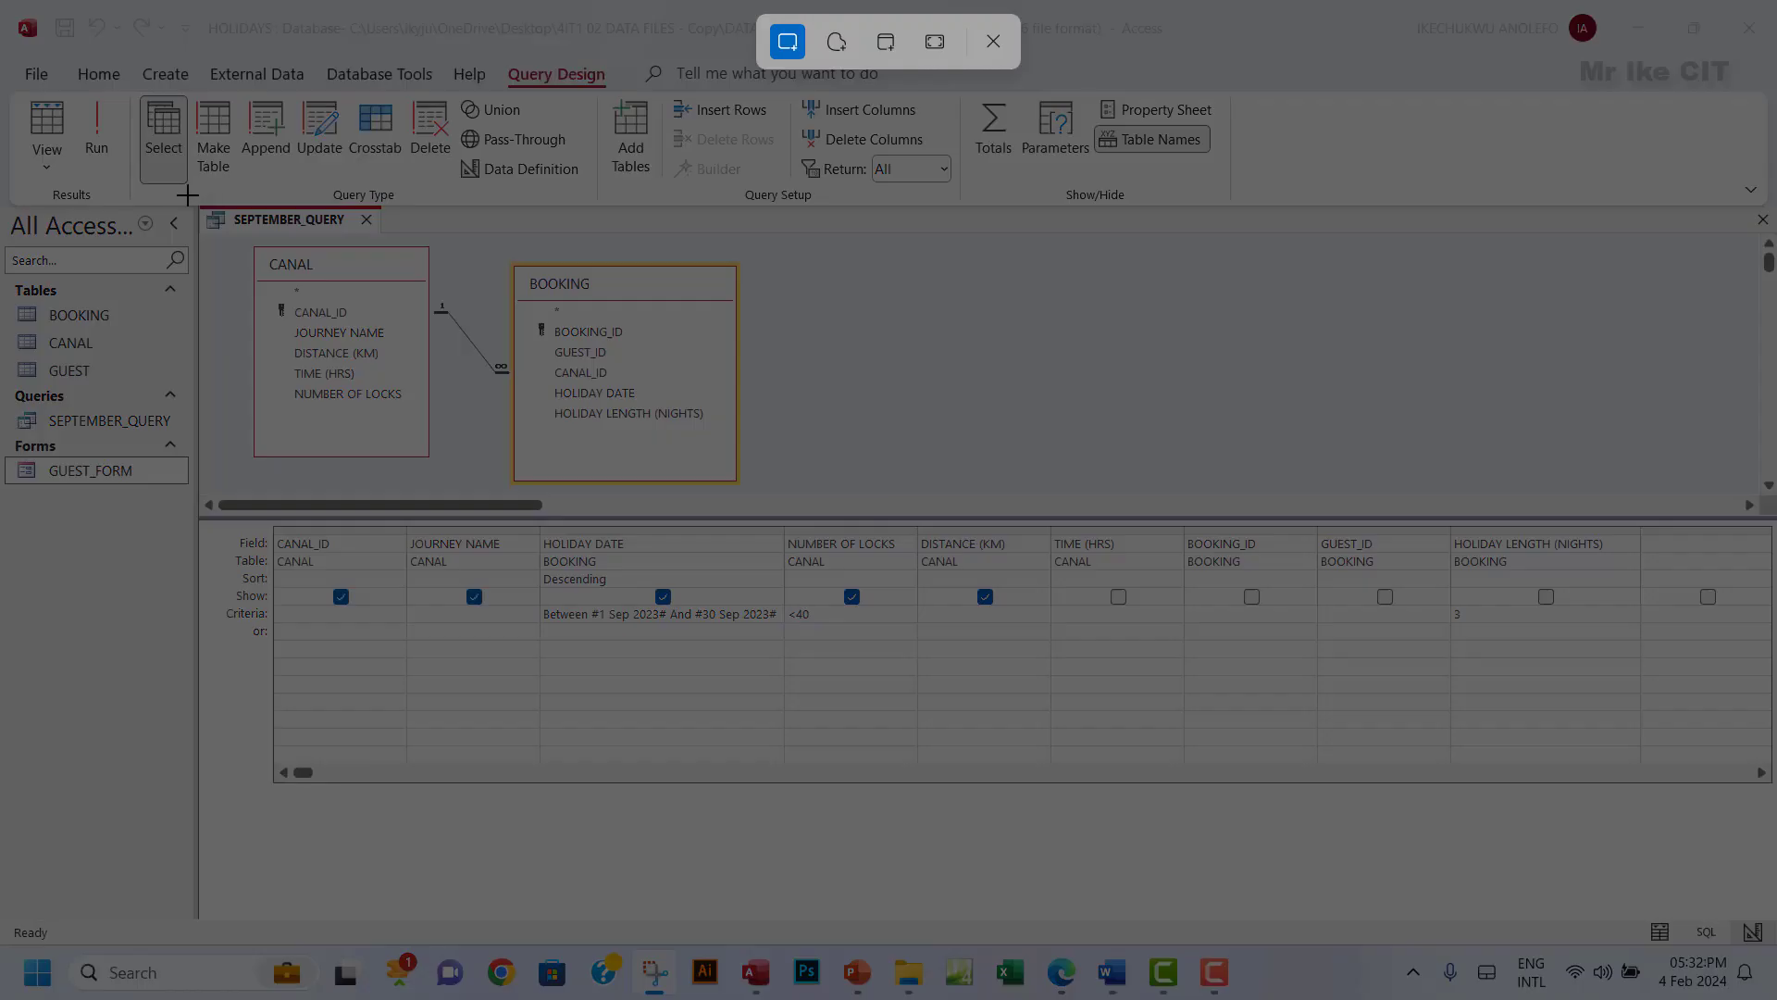
pyautogui.moveTo(188, 196); pyautogui.dragTo(1041, 645)
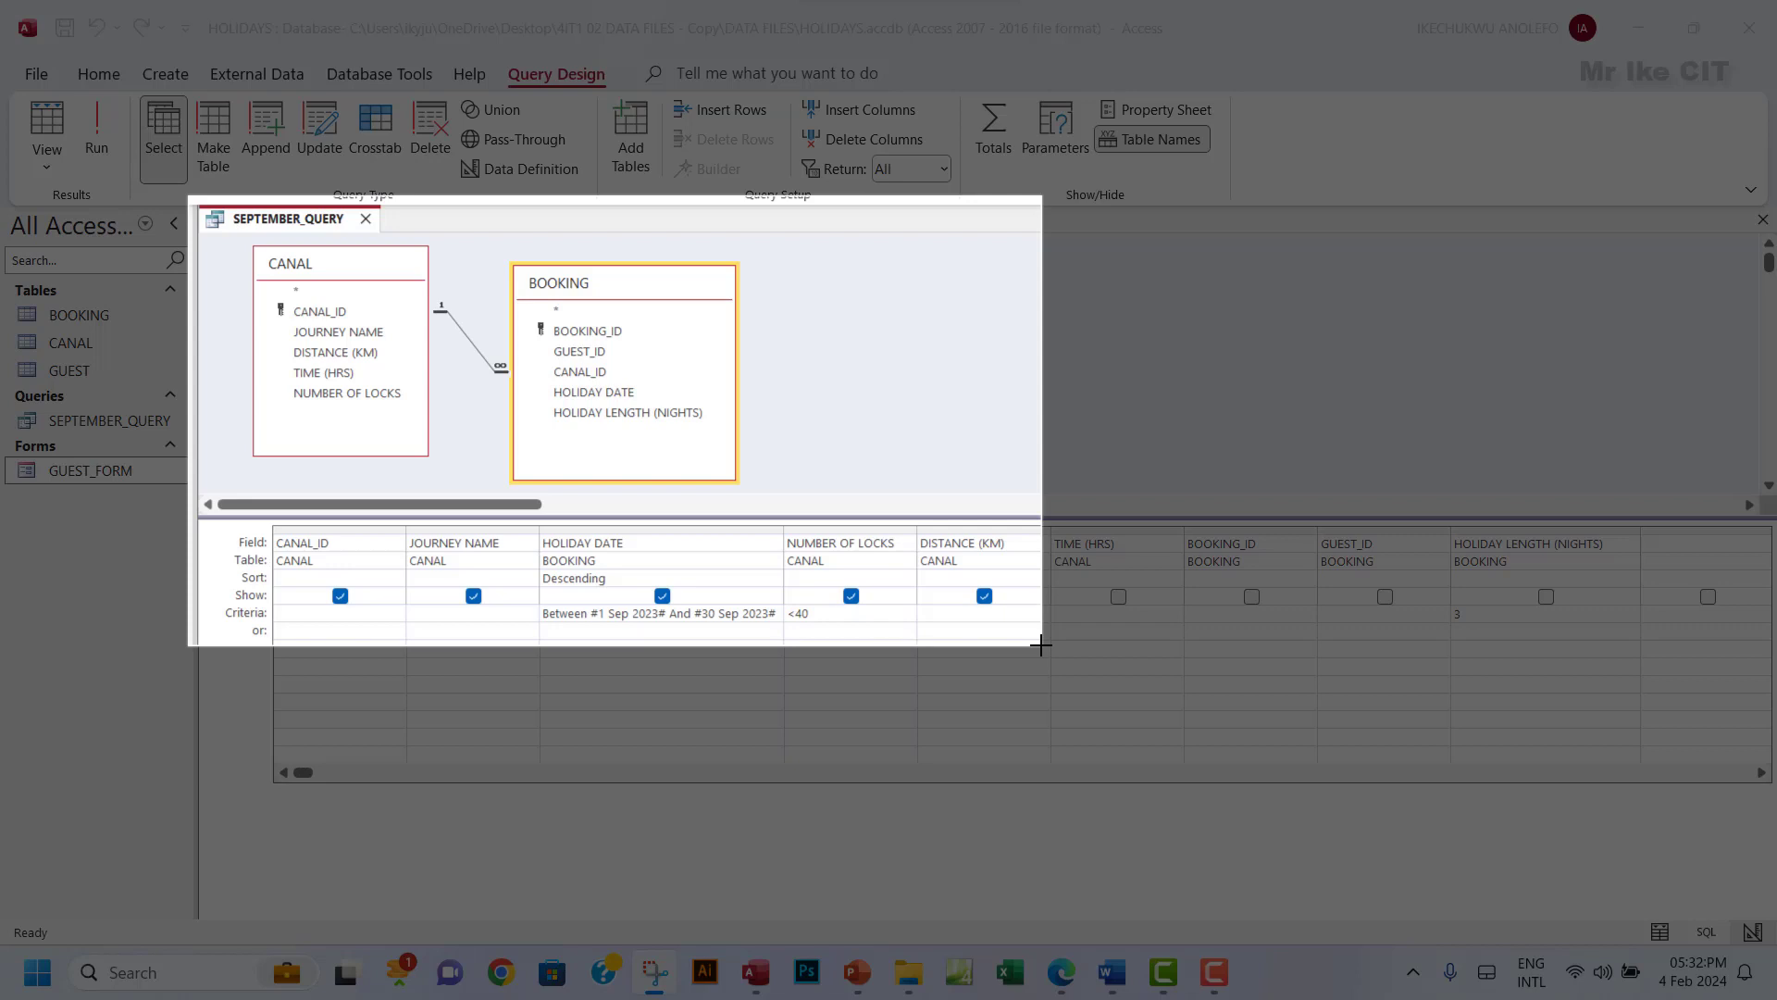
pyautogui.moveTo(1042, 645); pyautogui.dragTo(1040, 643)
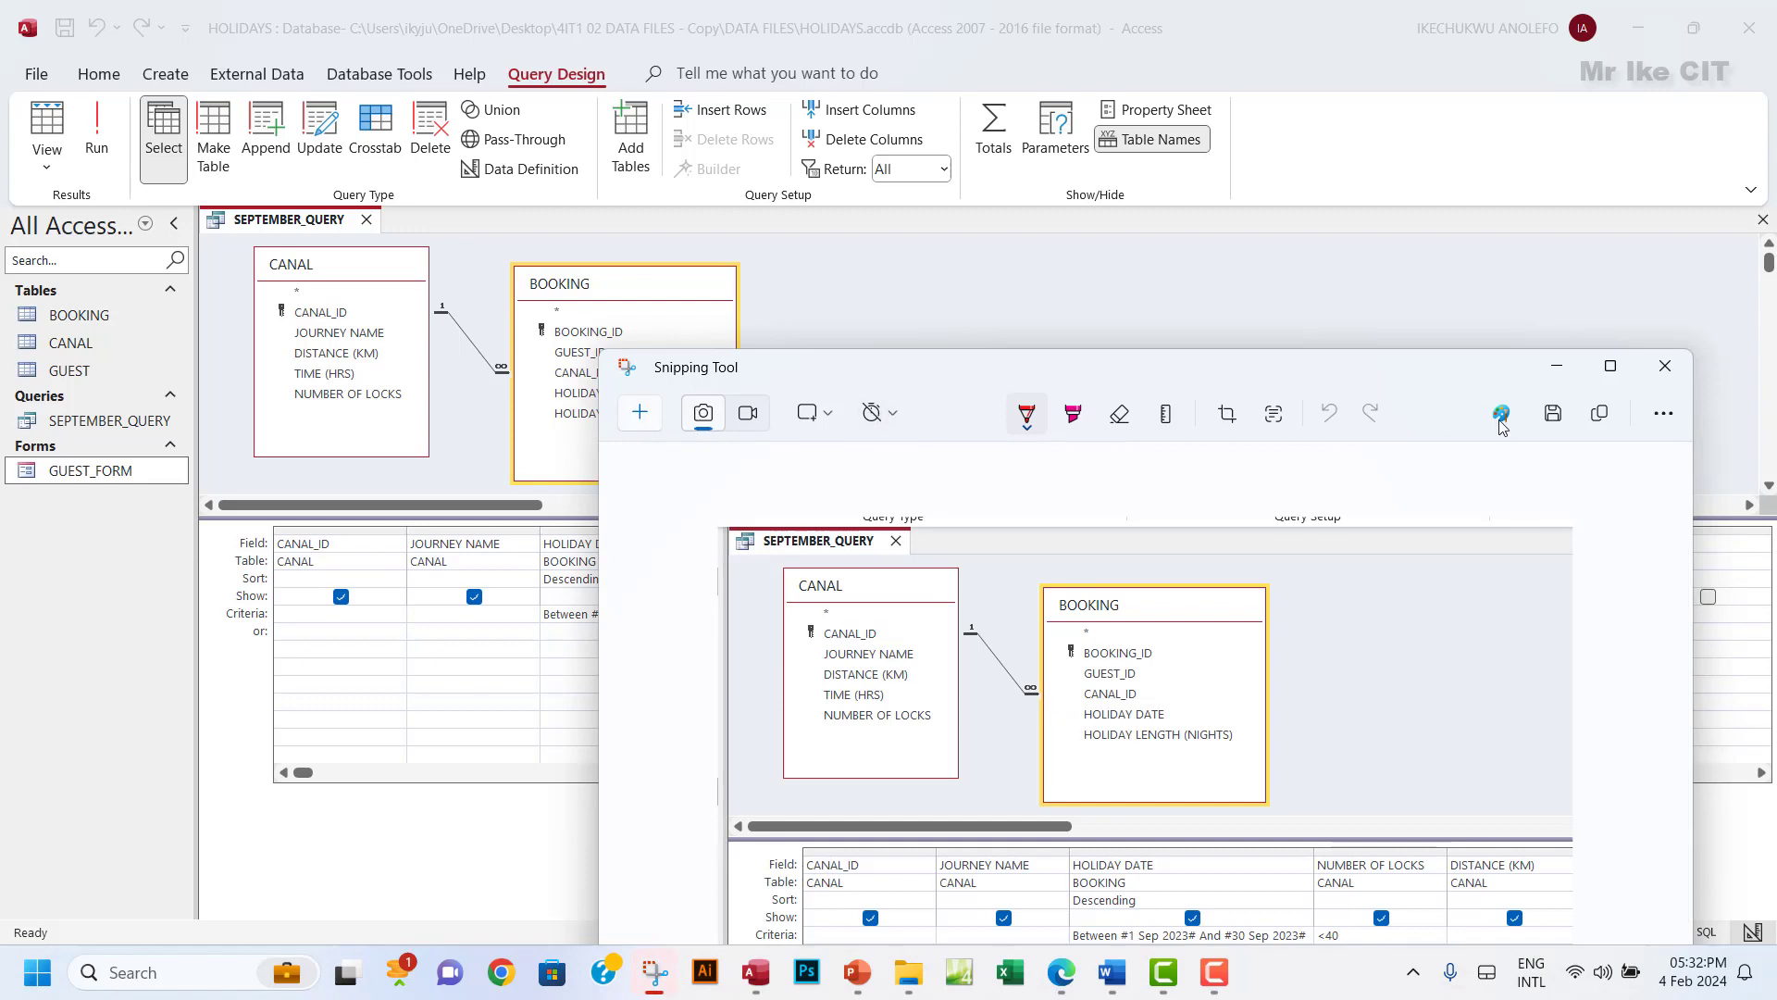
pyautogui.click(1599, 417)
# Recheck the Task A2b instructions in the exam PDF and paste the design screenshot below the existing one in row A2b of EVIDENCE.doc in Word.
pyautogui.click(1062, 972)
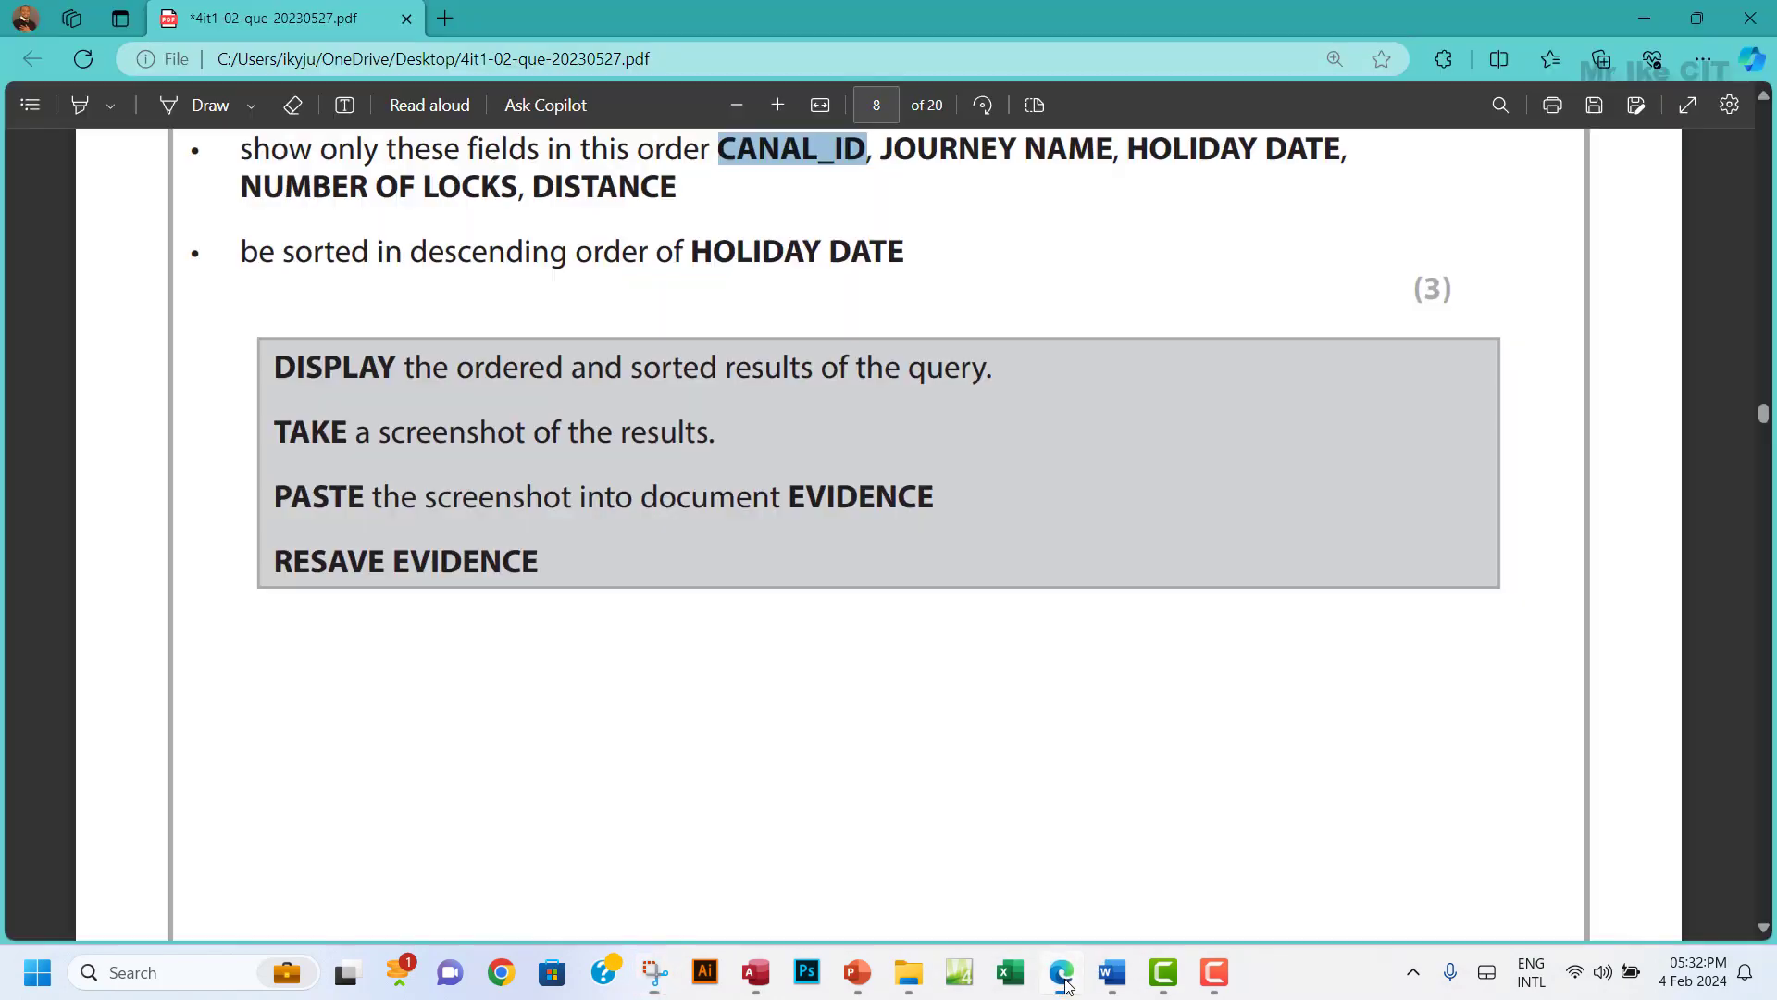
pyautogui.click(1114, 974)
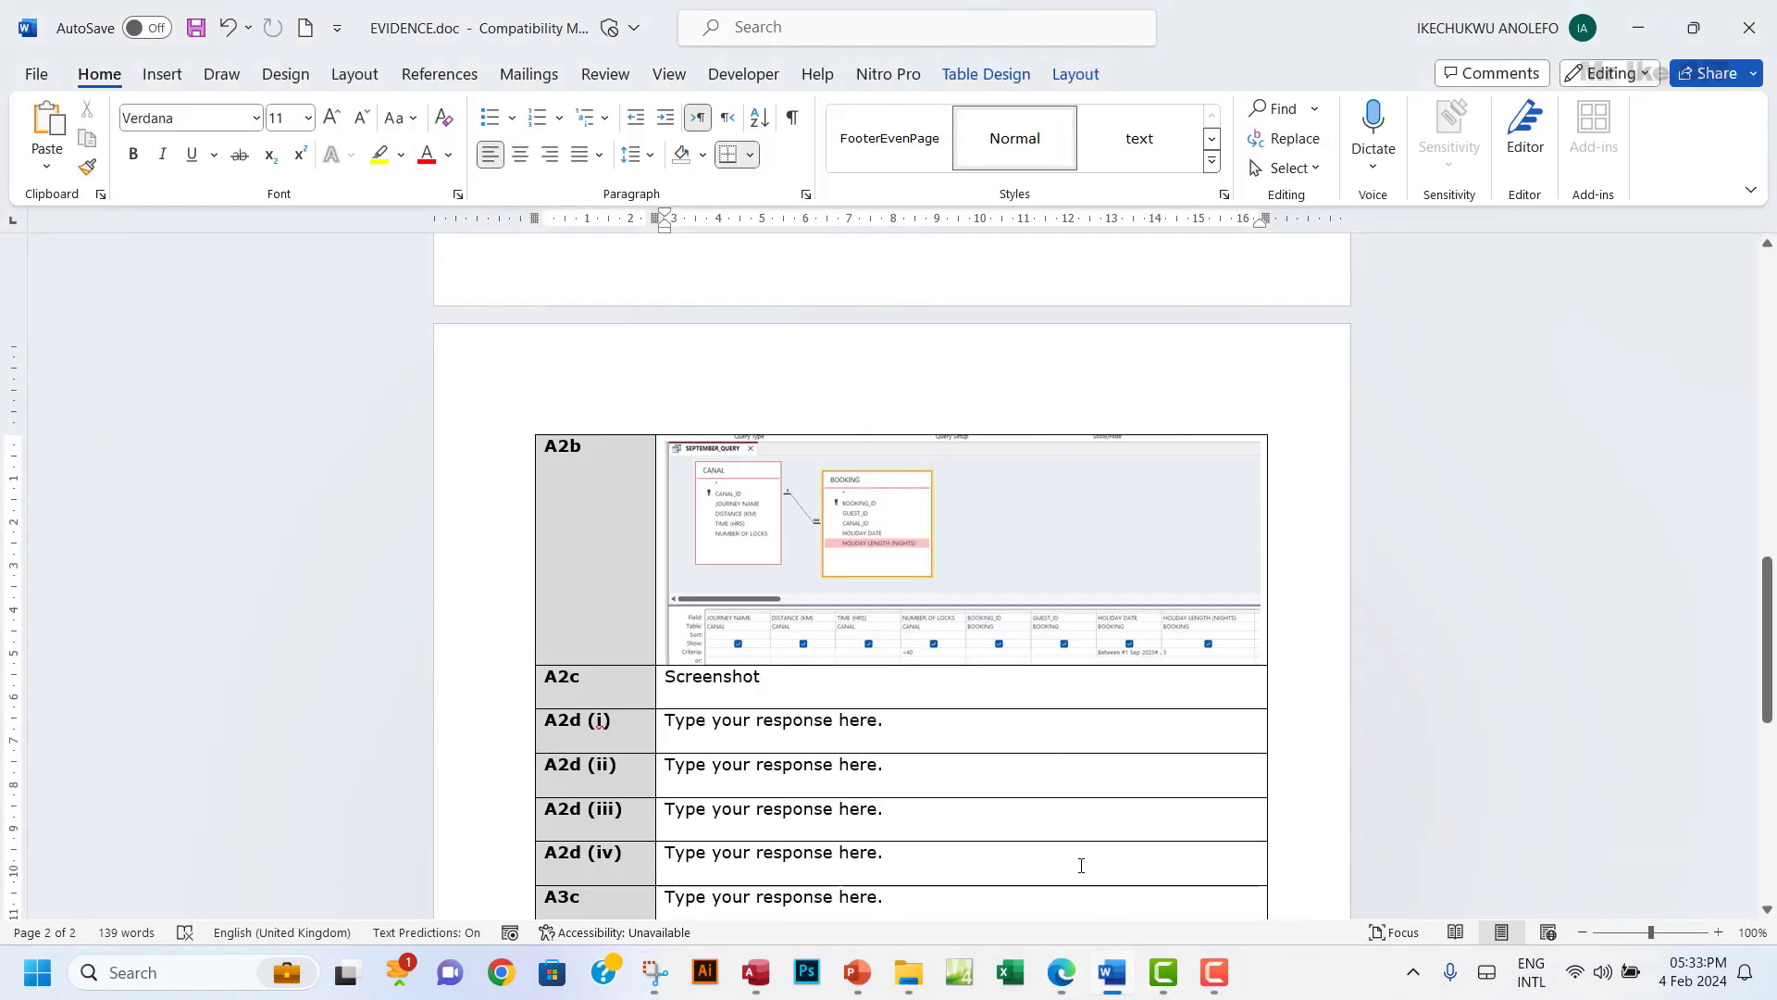
pyautogui.click(1061, 974)
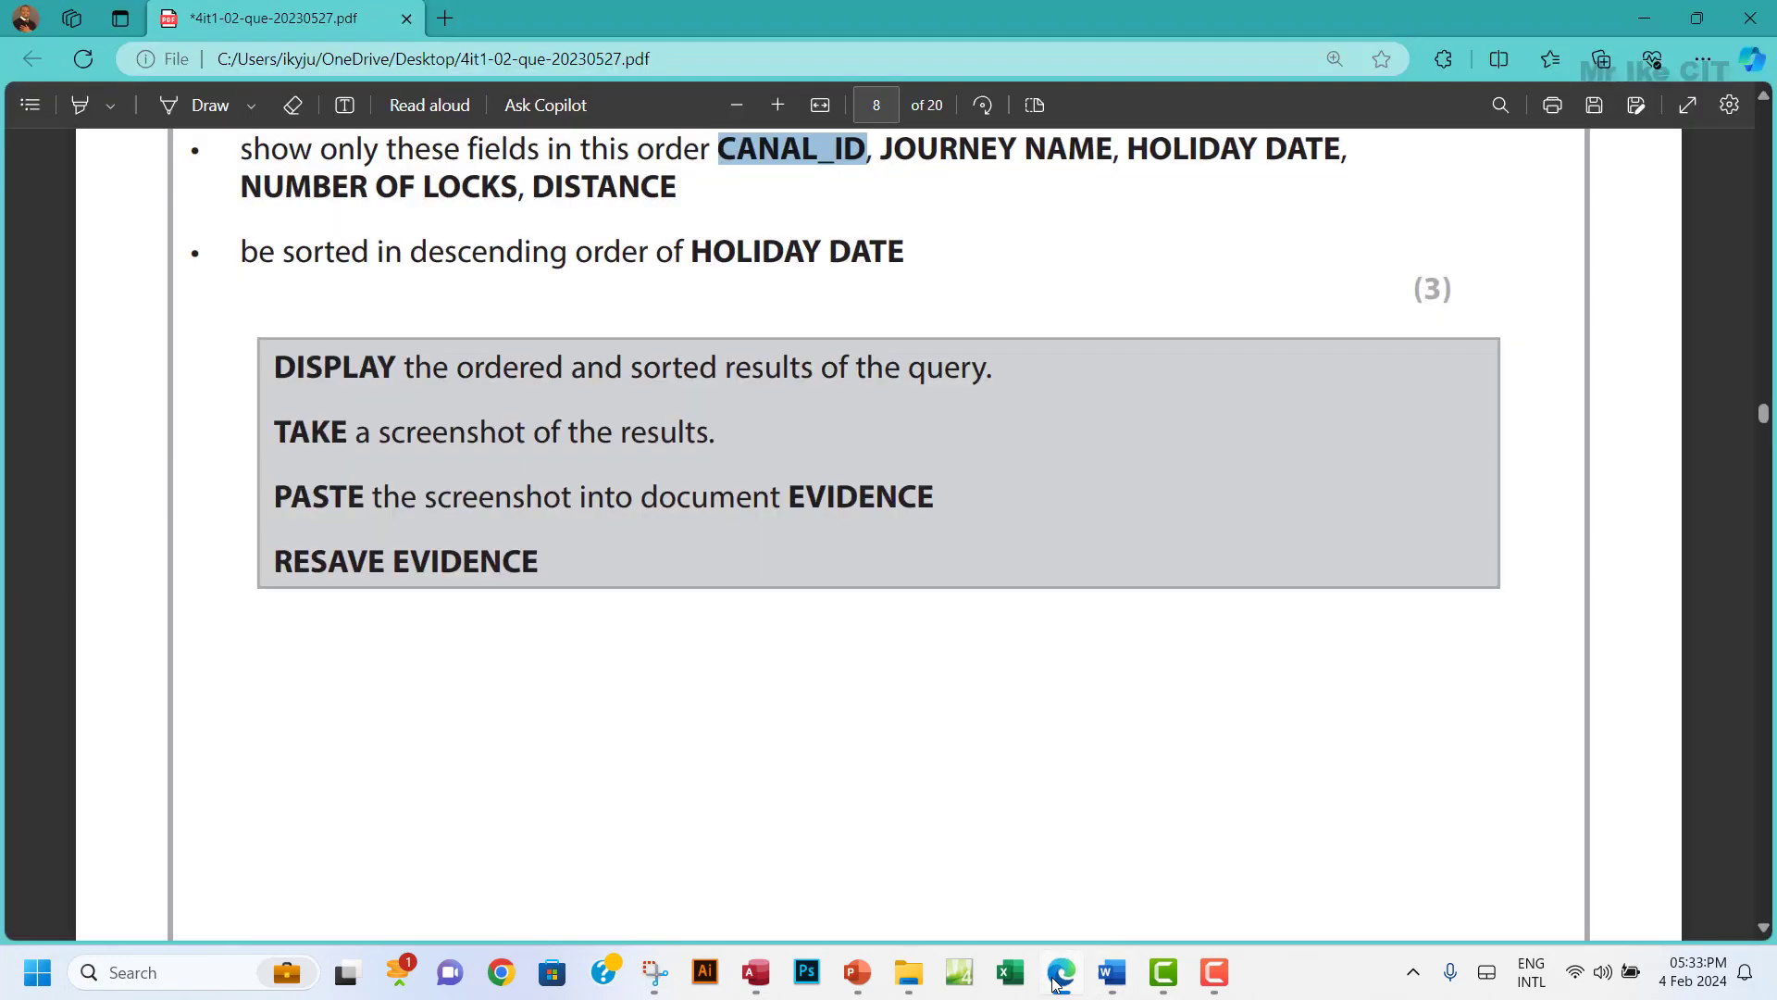
pyautogui.scroll(10, 765, 637)
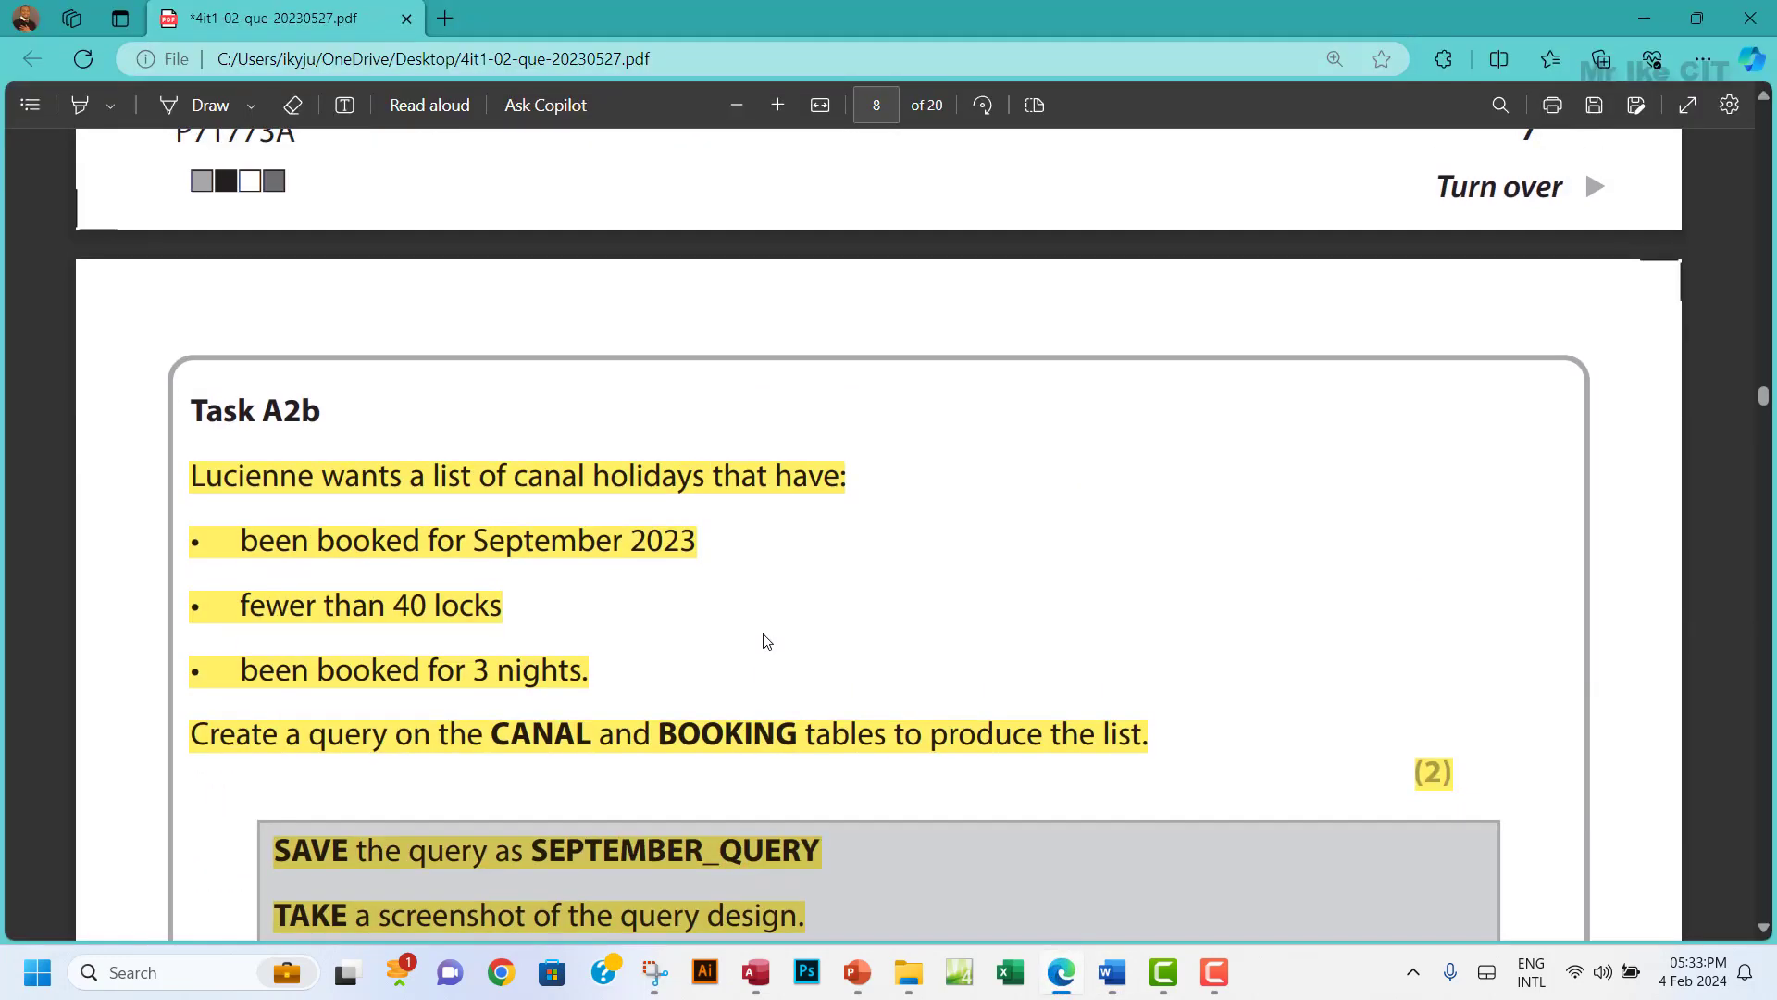
pyautogui.scroll(-4, 764, 637)
pyautogui.scroll(-3, 762, 638)
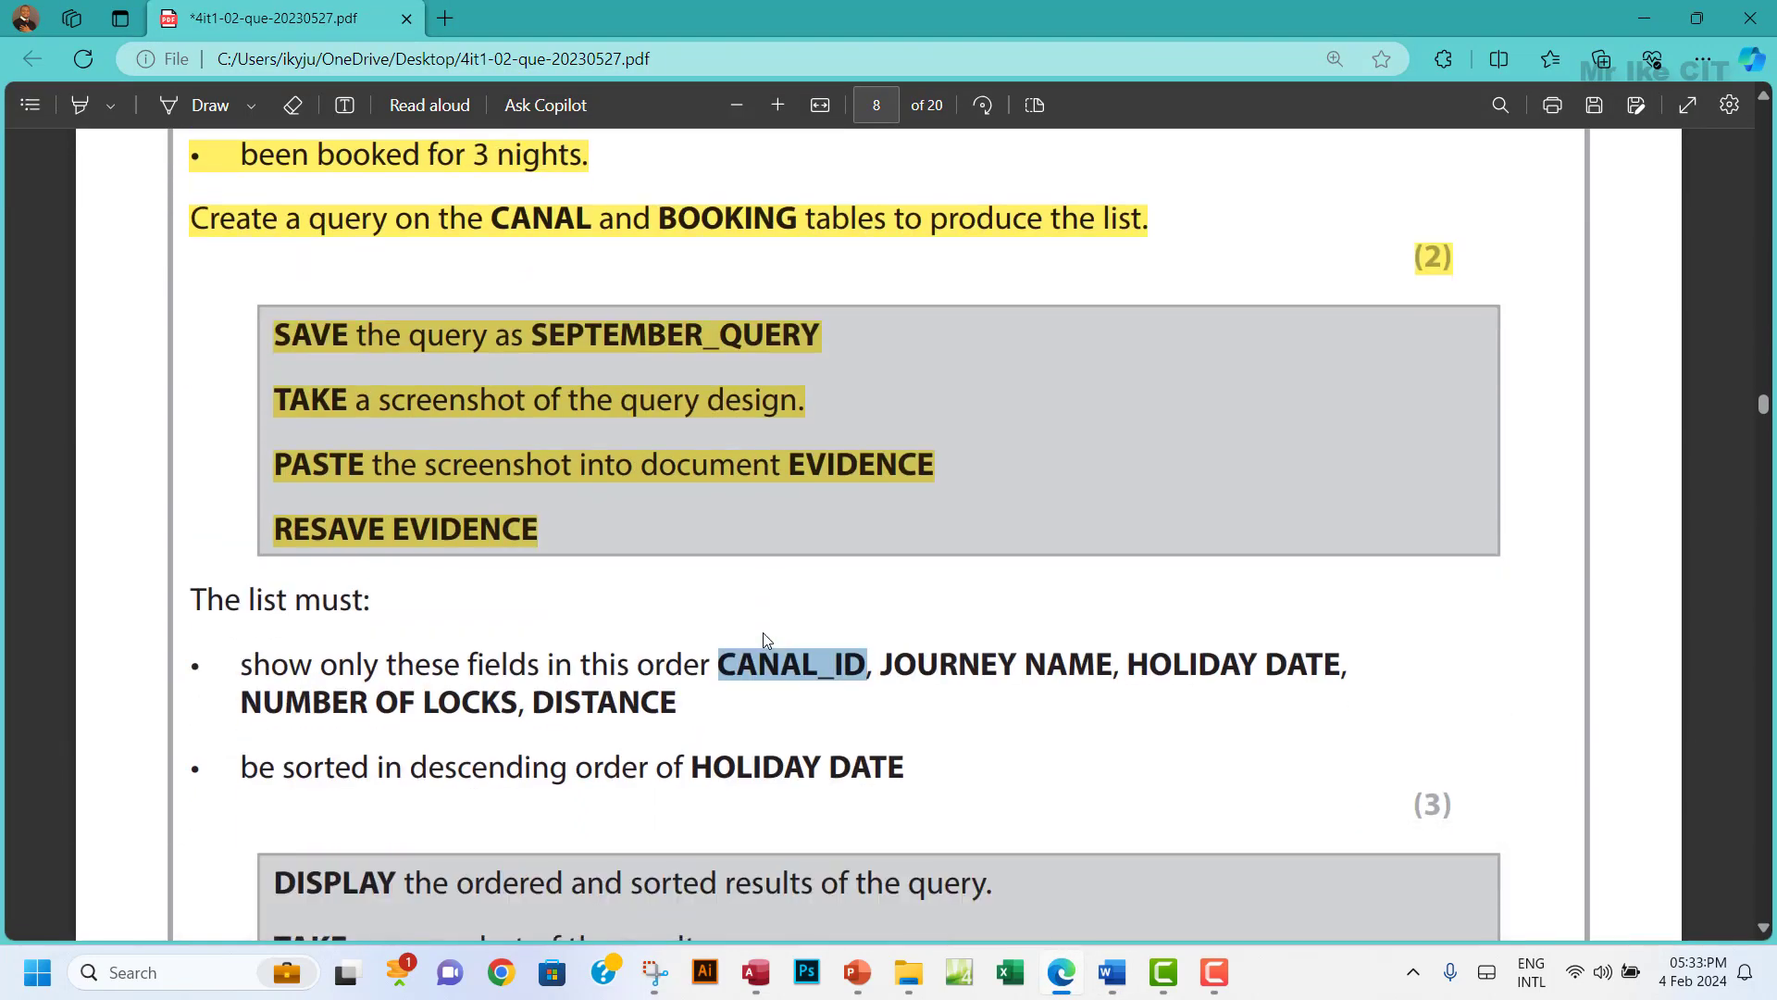
pyautogui.click(1112, 972)
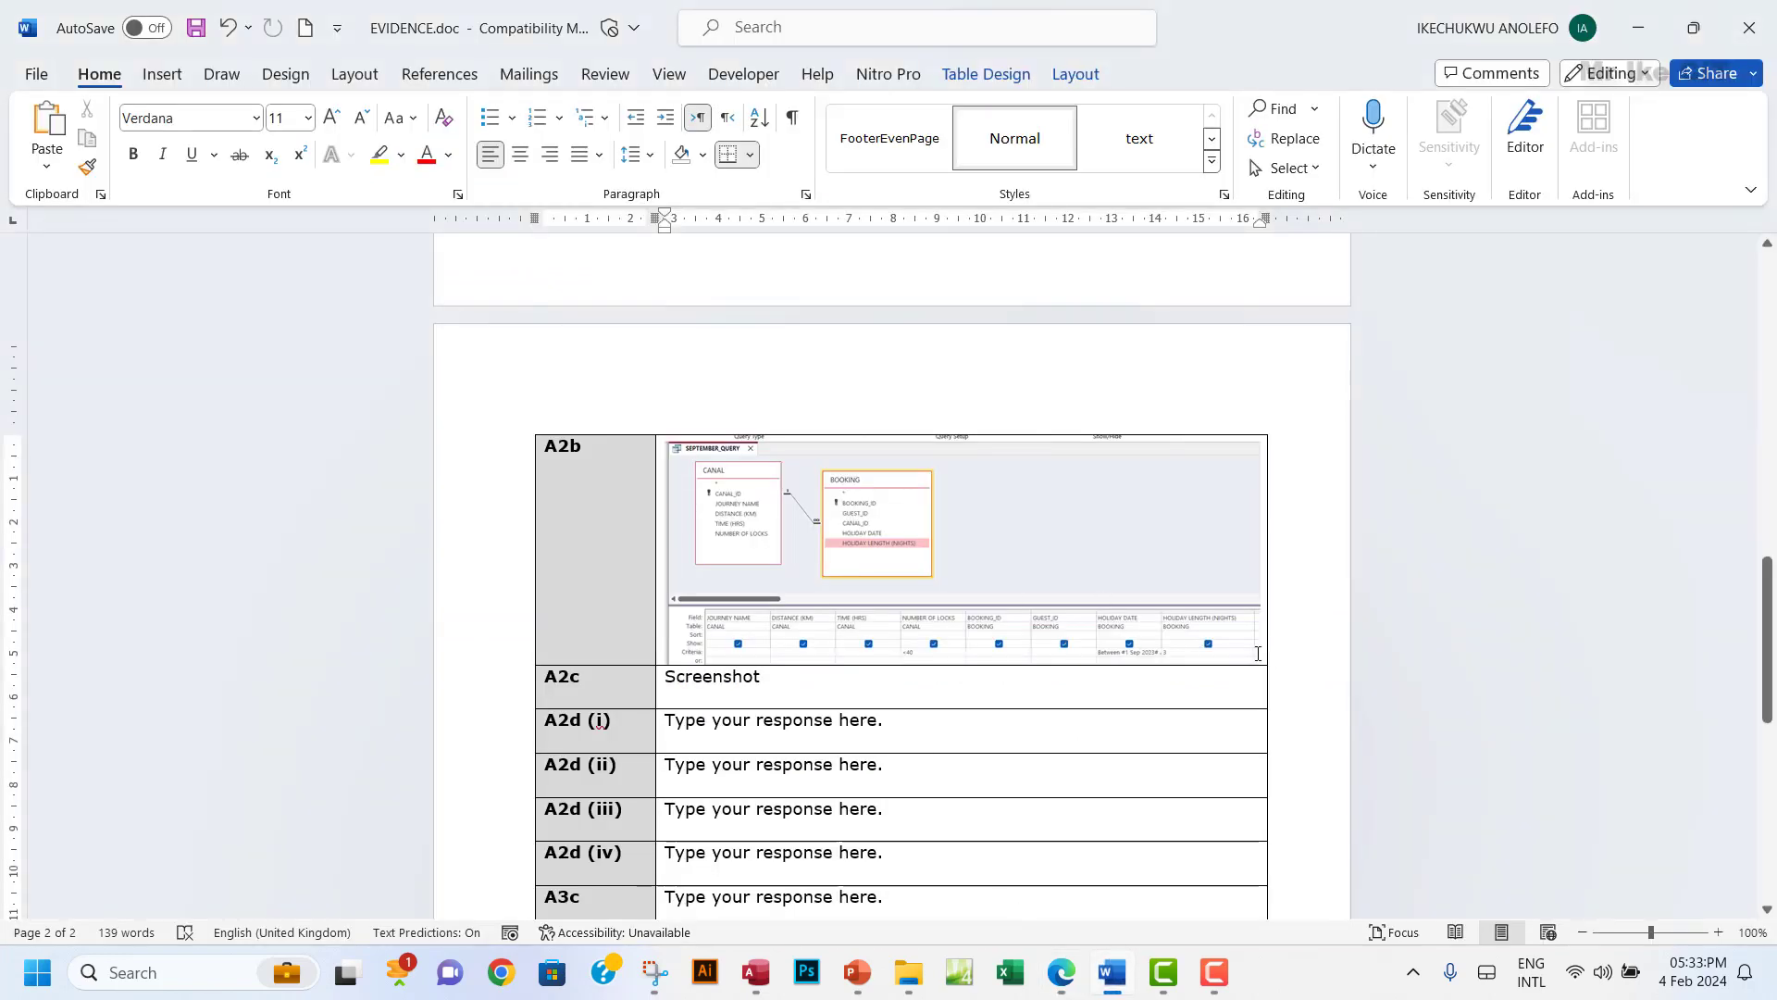
pyautogui.press('Return')
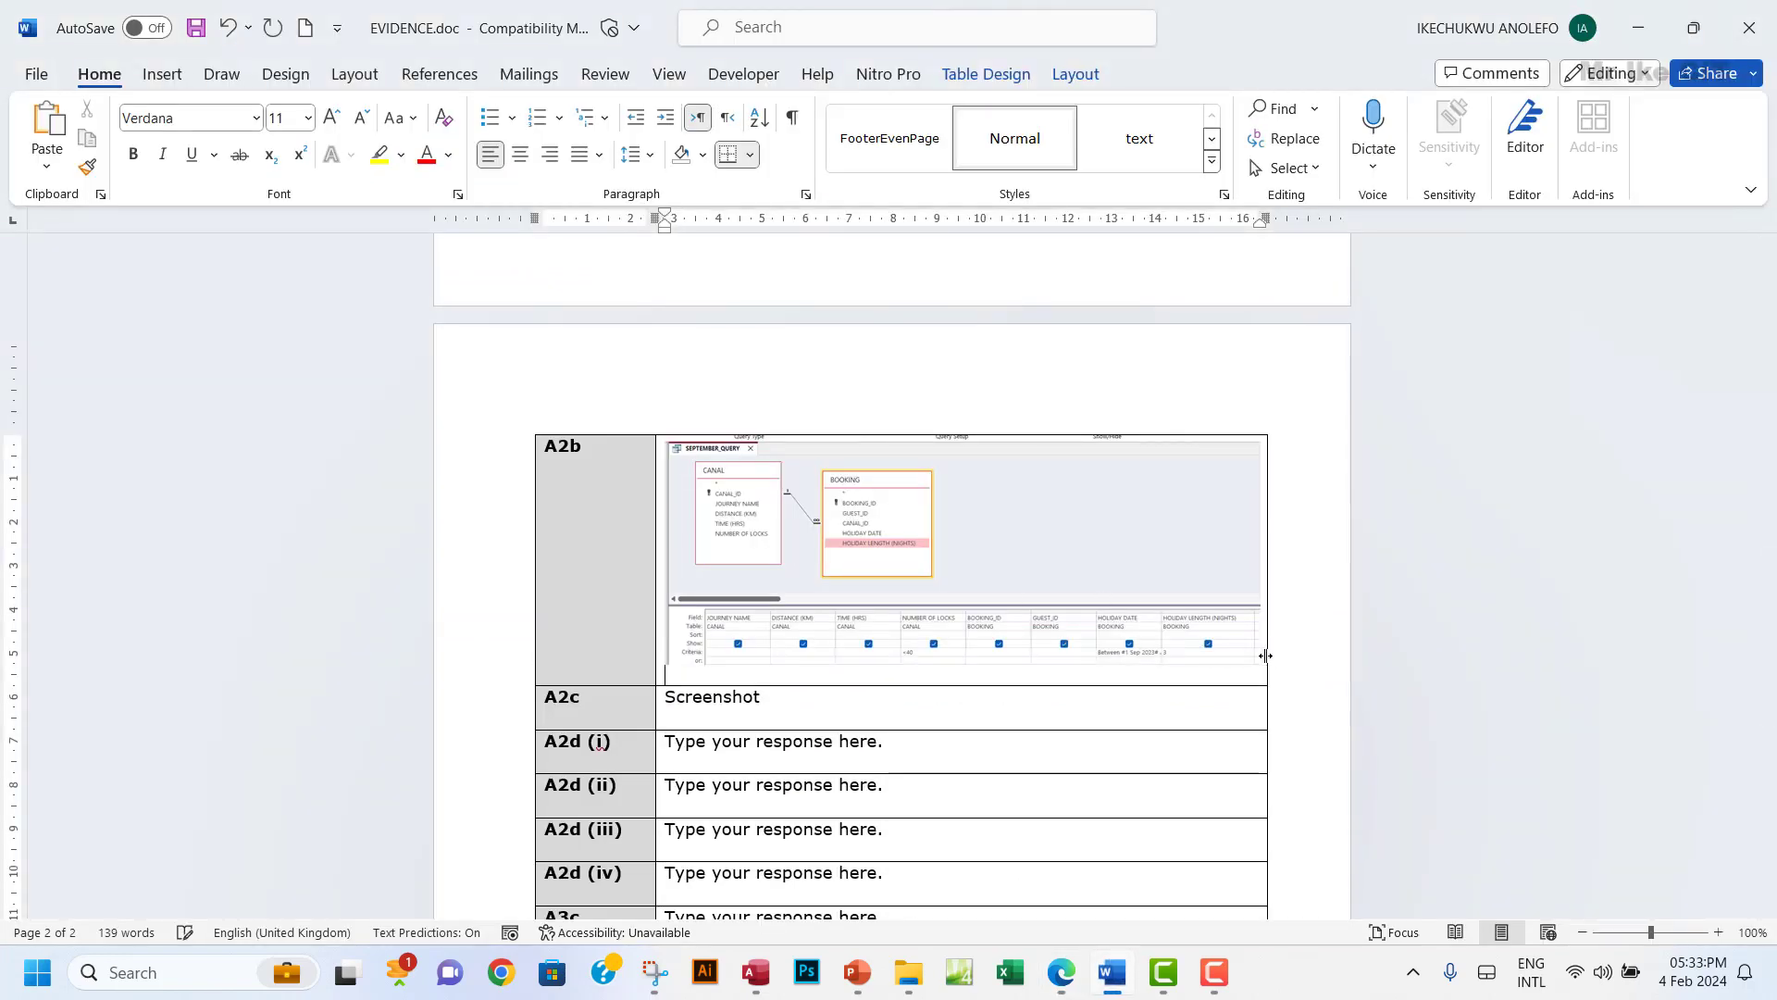
pyautogui.hotkey('ctrl', 'v')
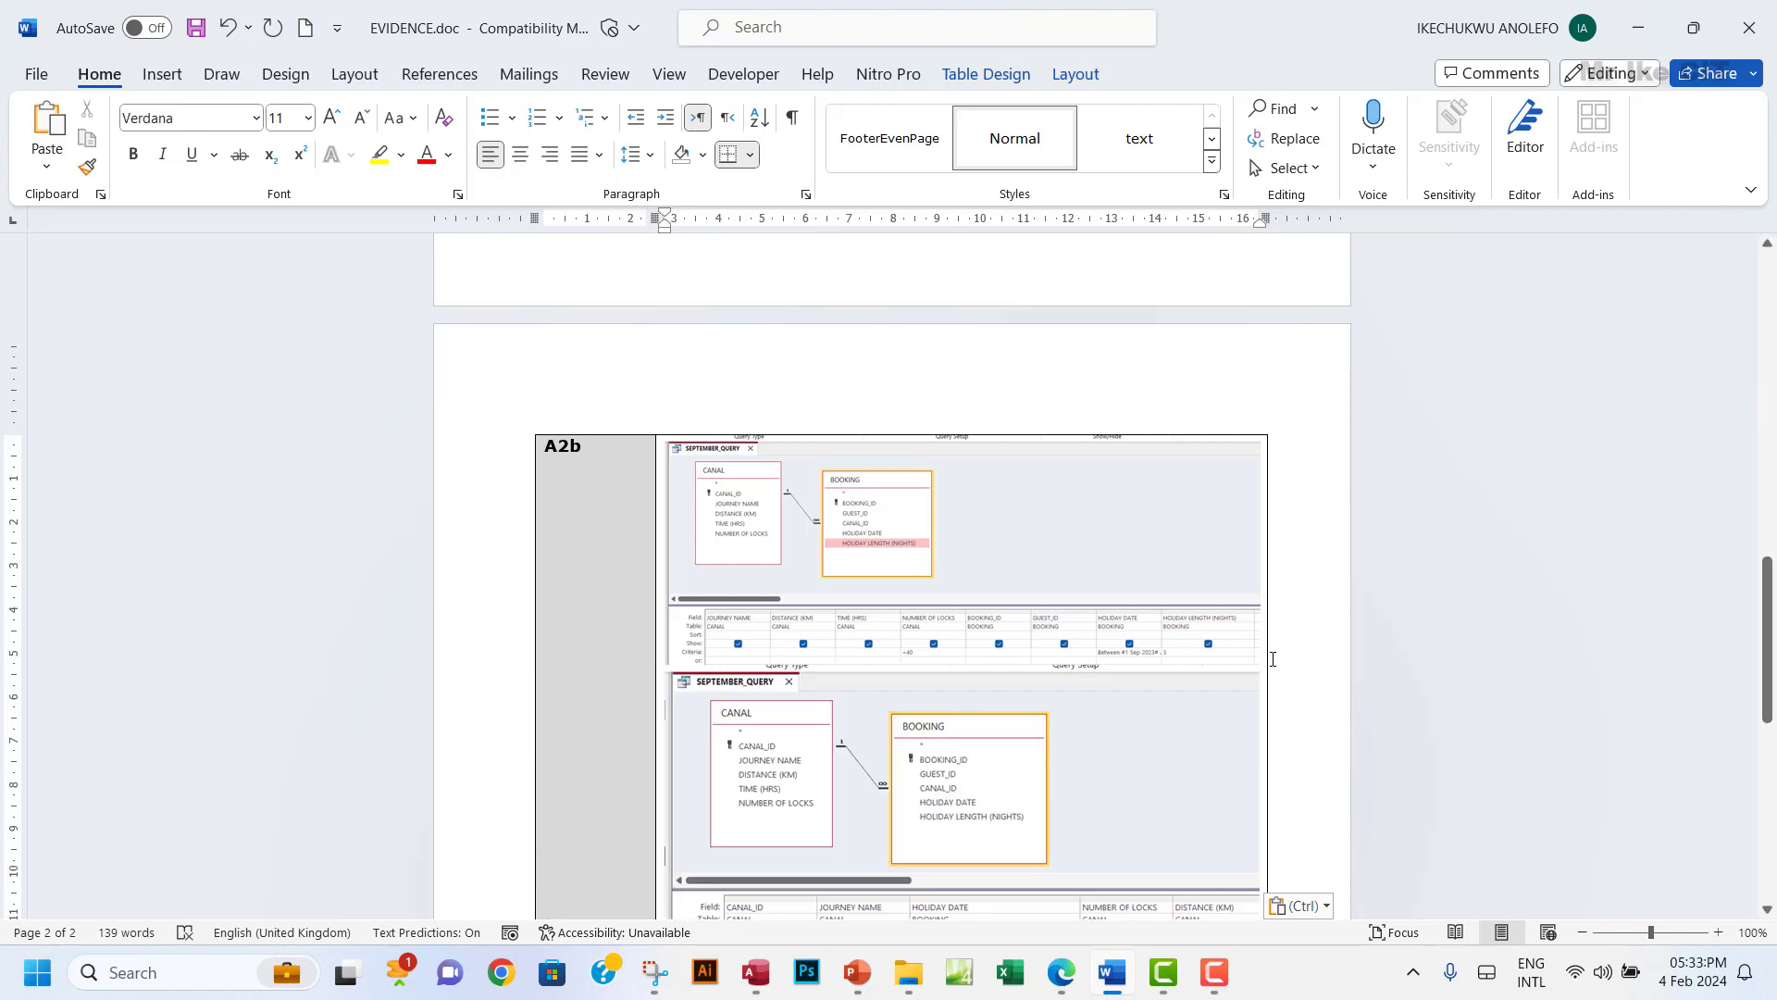
pyautogui.scroll(-5, 1041, 658)
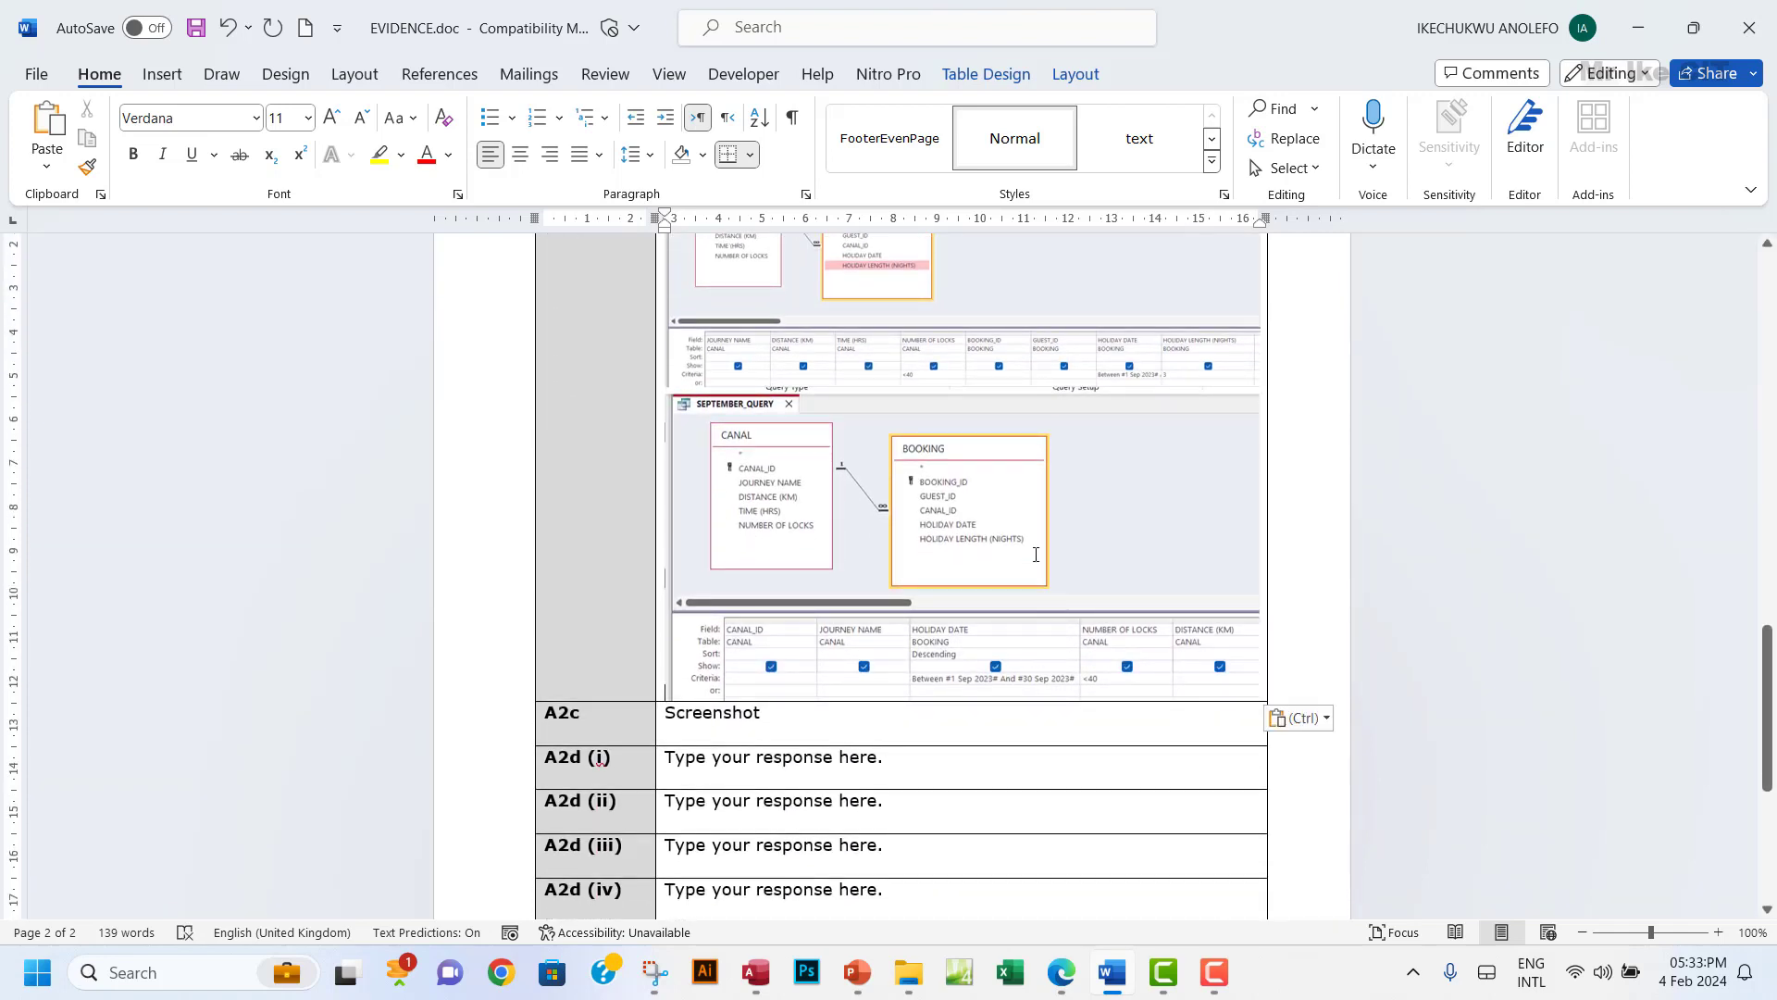
pyautogui.scroll(-2, 1012, 558)
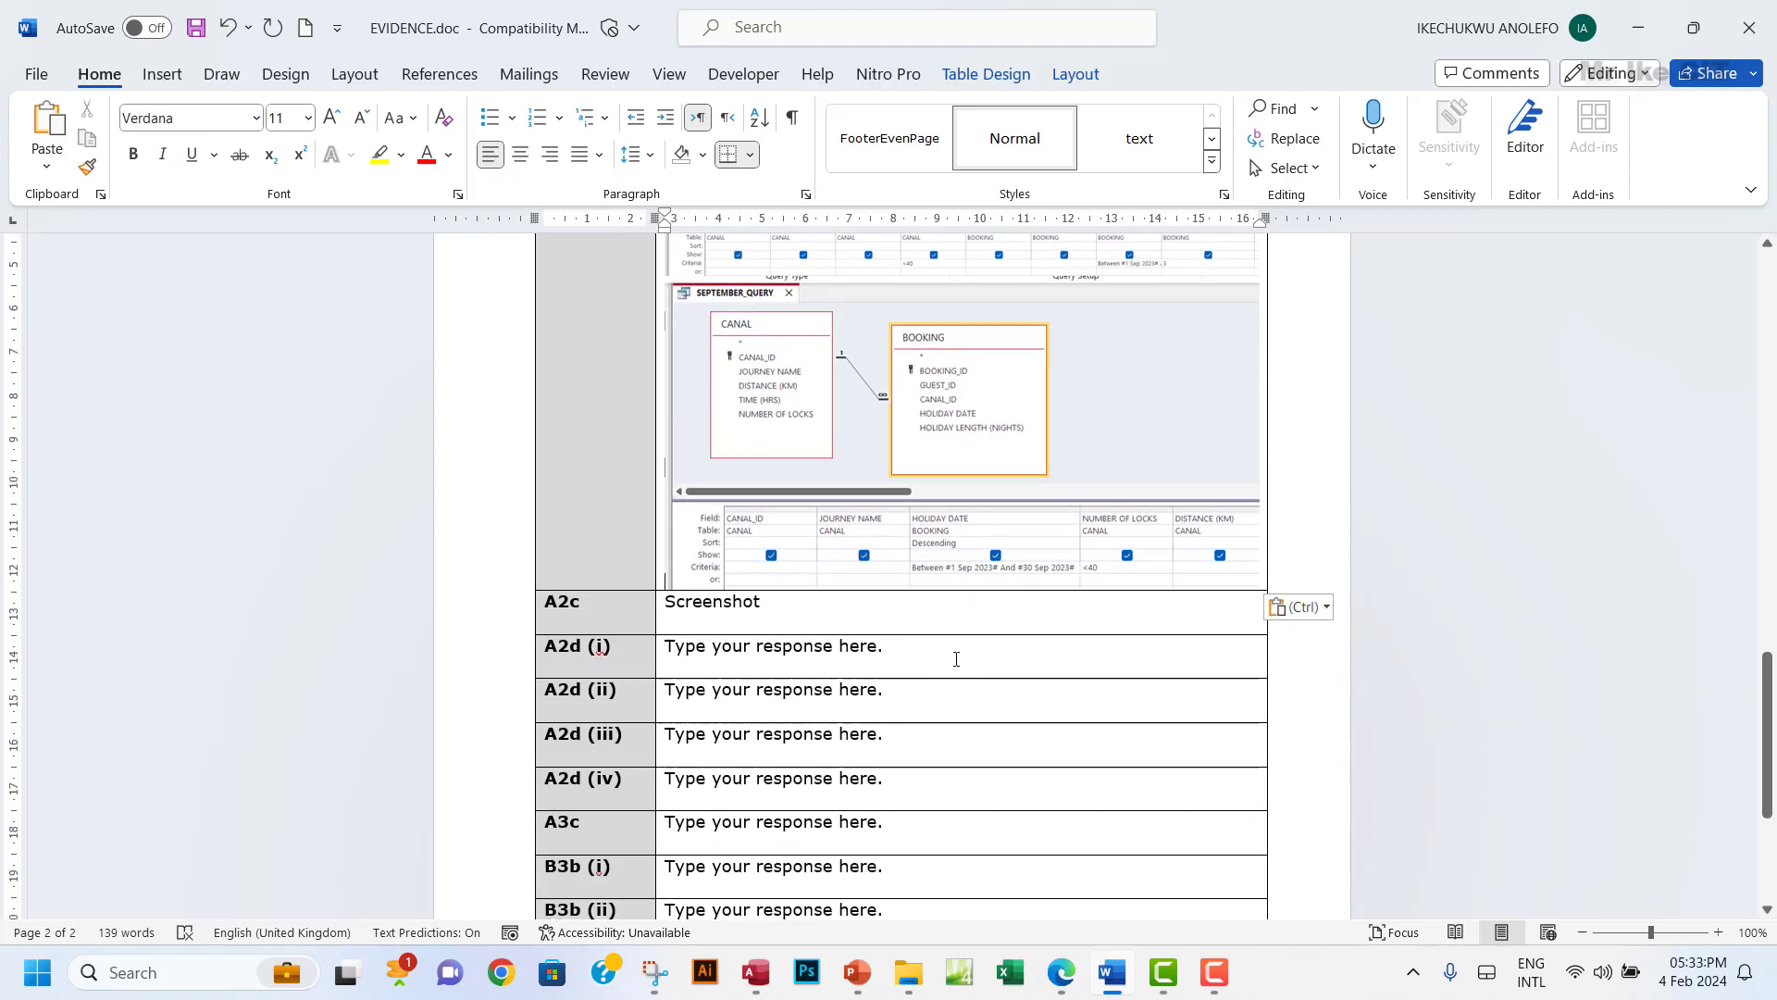
# In the exam PDF, highlight the Task A2b text from "The list must:" through "RESAVE EVIDENCE" in yellow.
pyautogui.click(1061, 972)
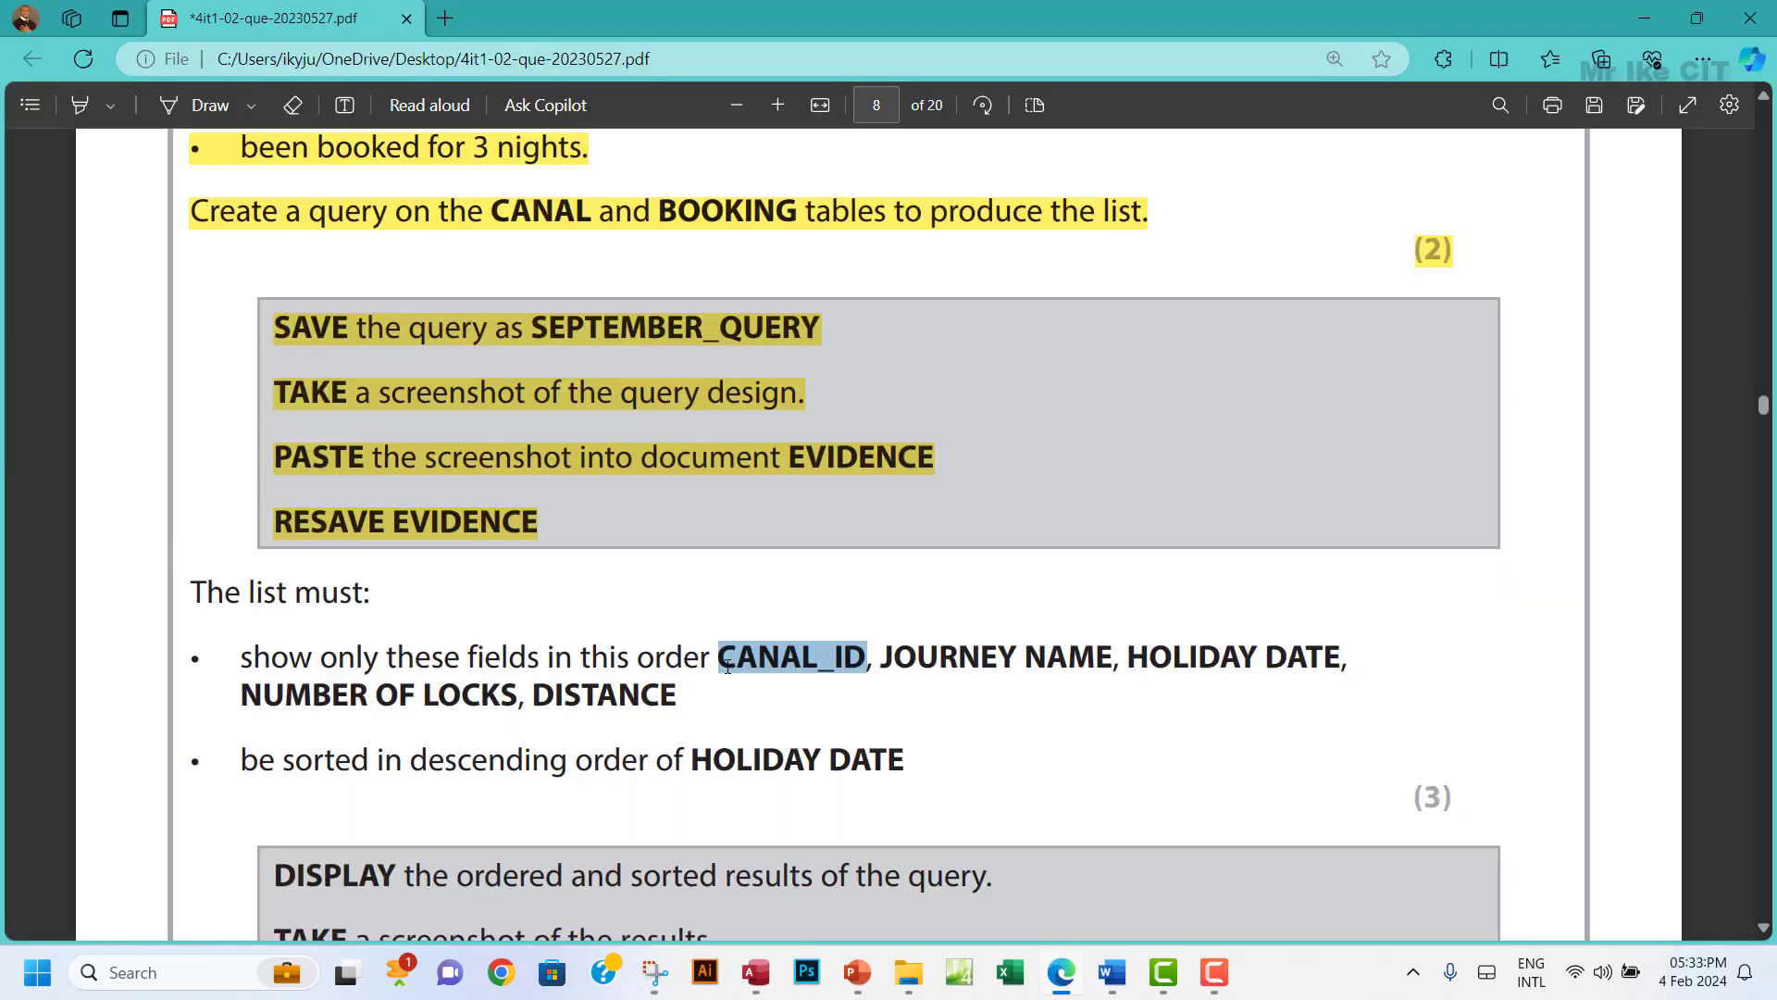
pyautogui.scroll(-3, 727, 666)
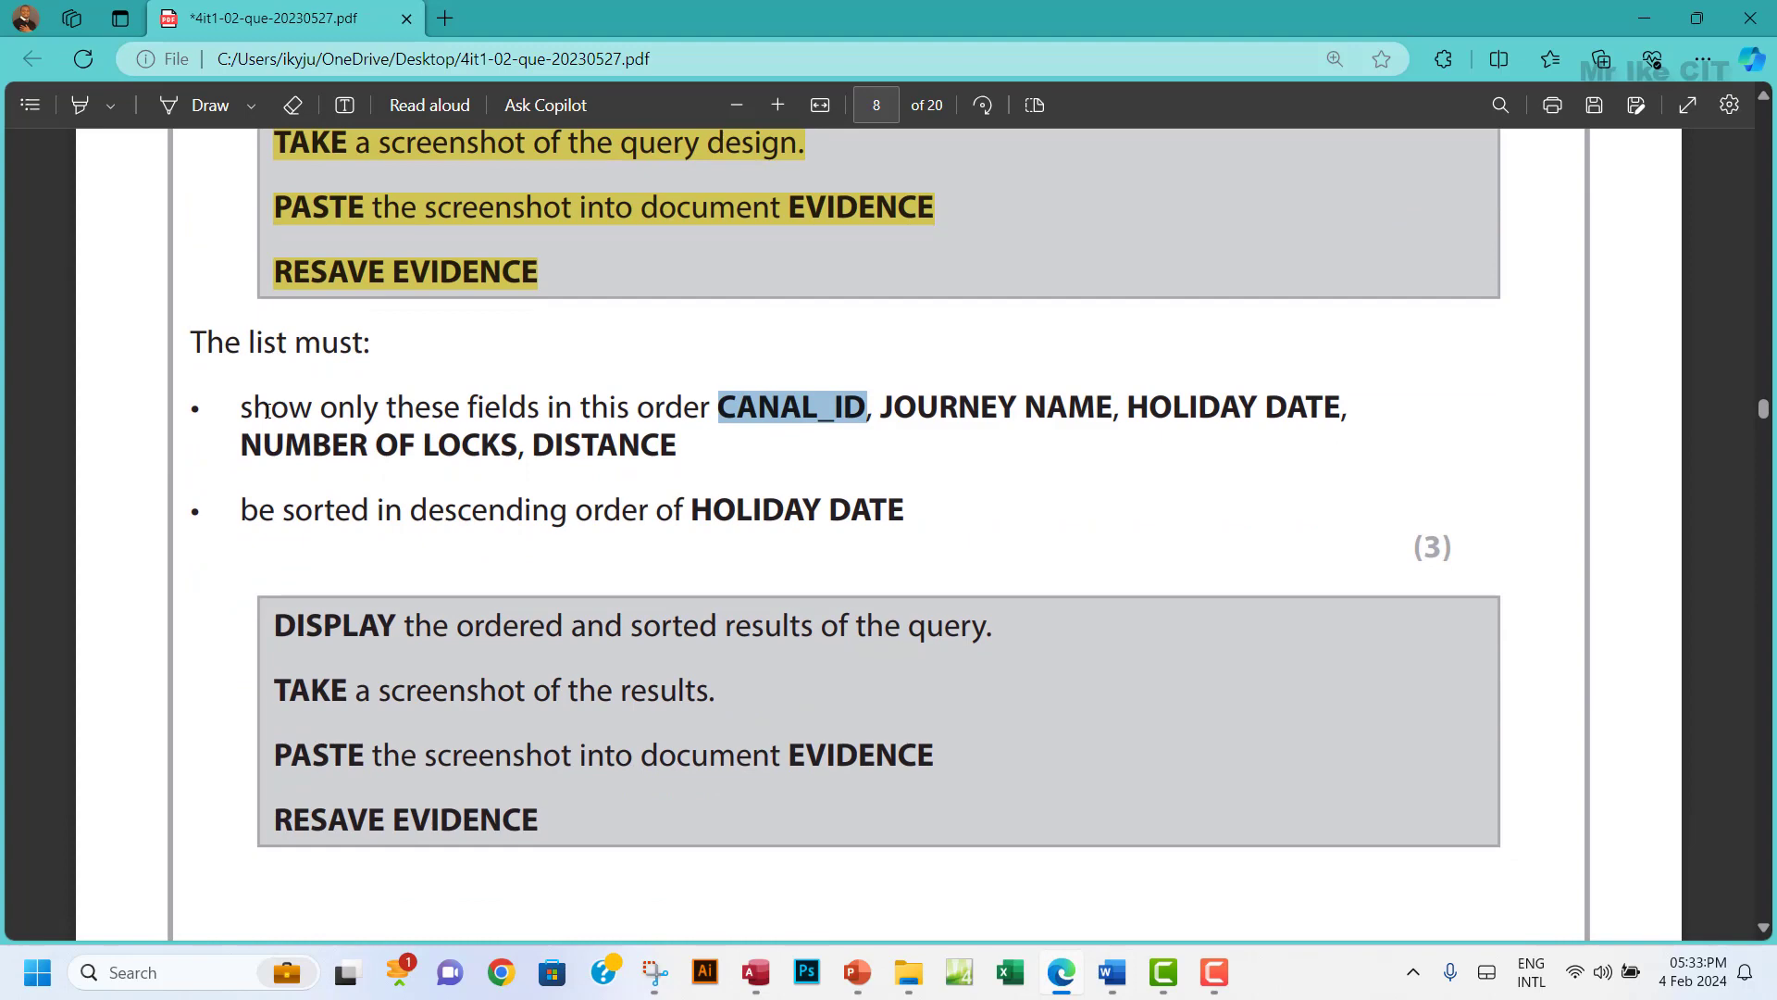
pyautogui.moveTo(190, 338); pyautogui.dragTo(544, 819)
pyautogui.scroll(-5, 490, 511)
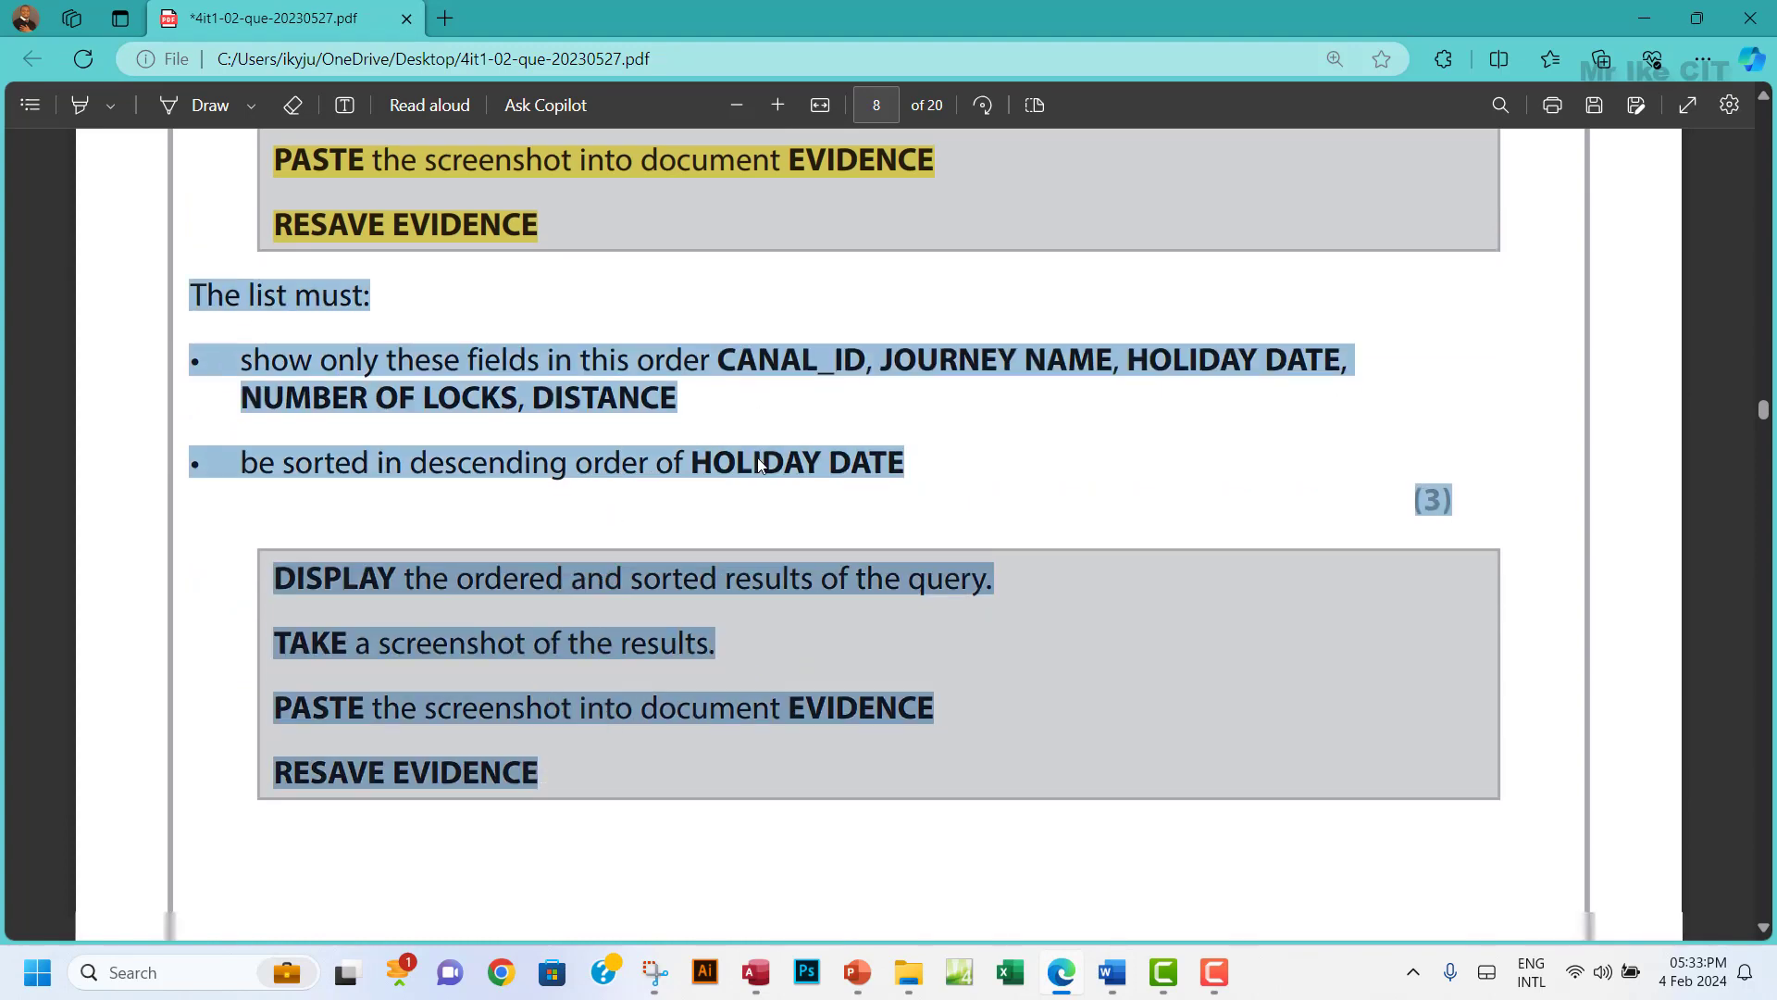
pyautogui.rightClick(482, 567)
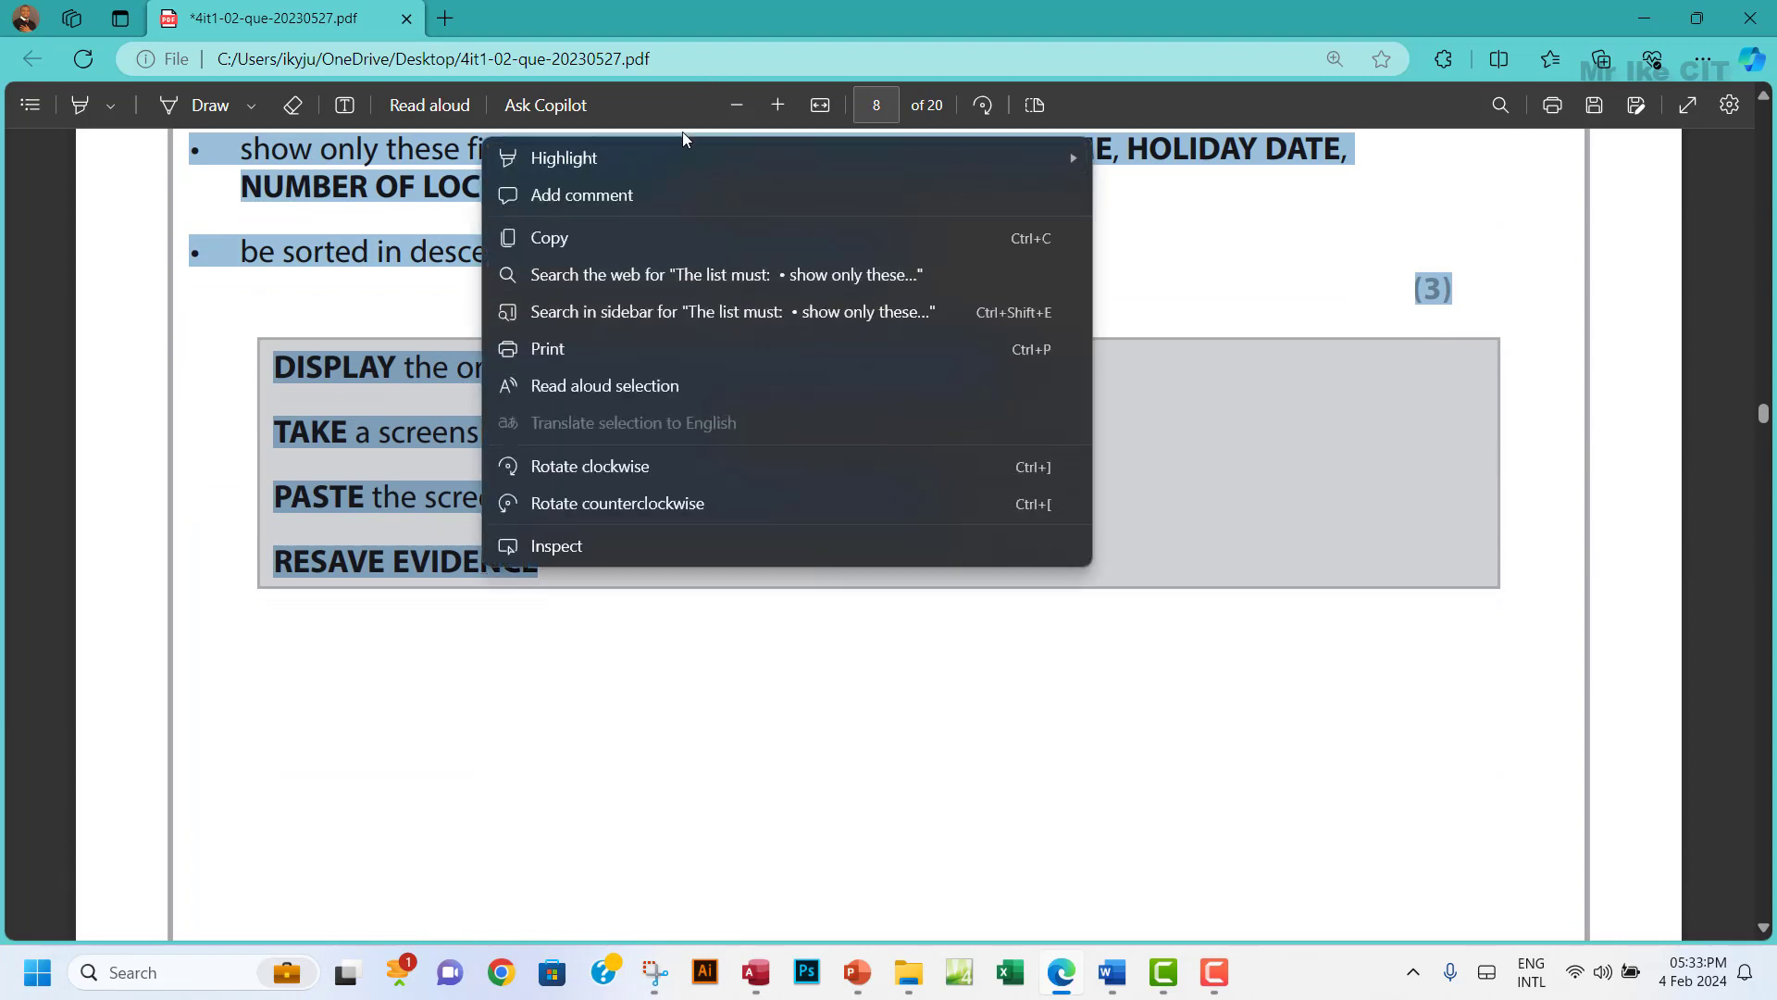
pyautogui.moveTo(1027, 152)
pyautogui.click(1147, 155)
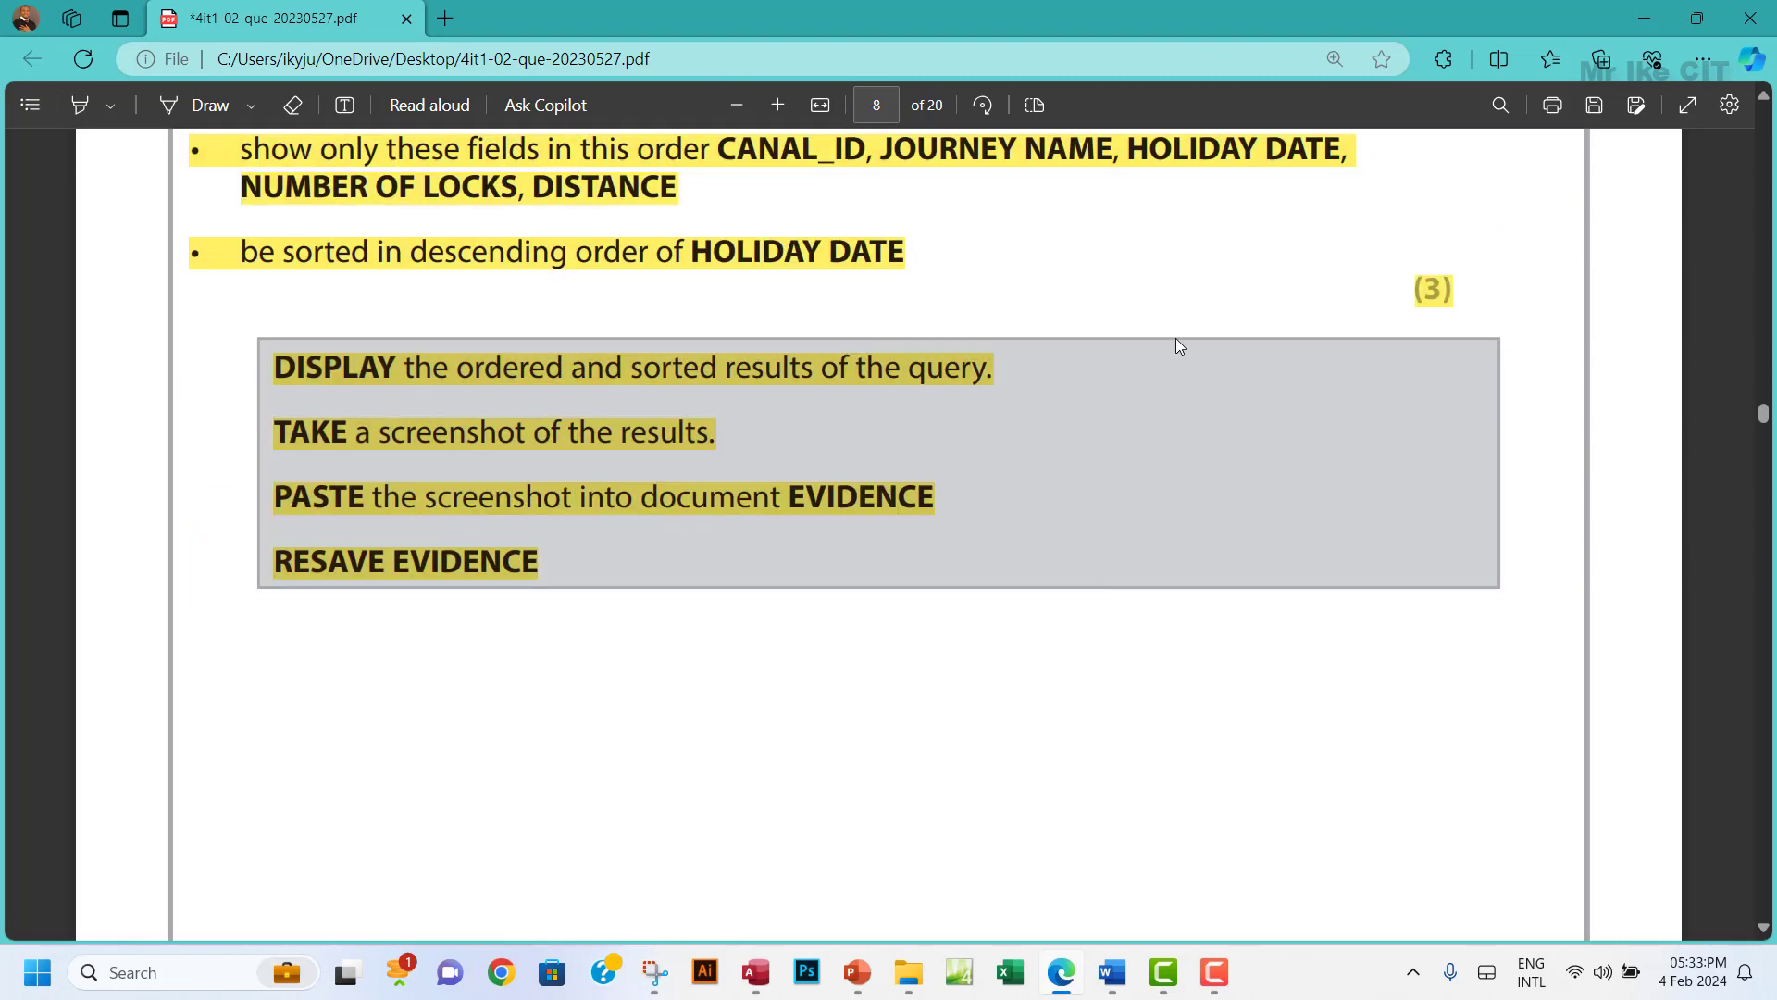
# Read the Task A2c instructions in the exam PDF for the criteria, field order, sorting, source tables and query name.
pyautogui.scroll(-10, 1063, 474)
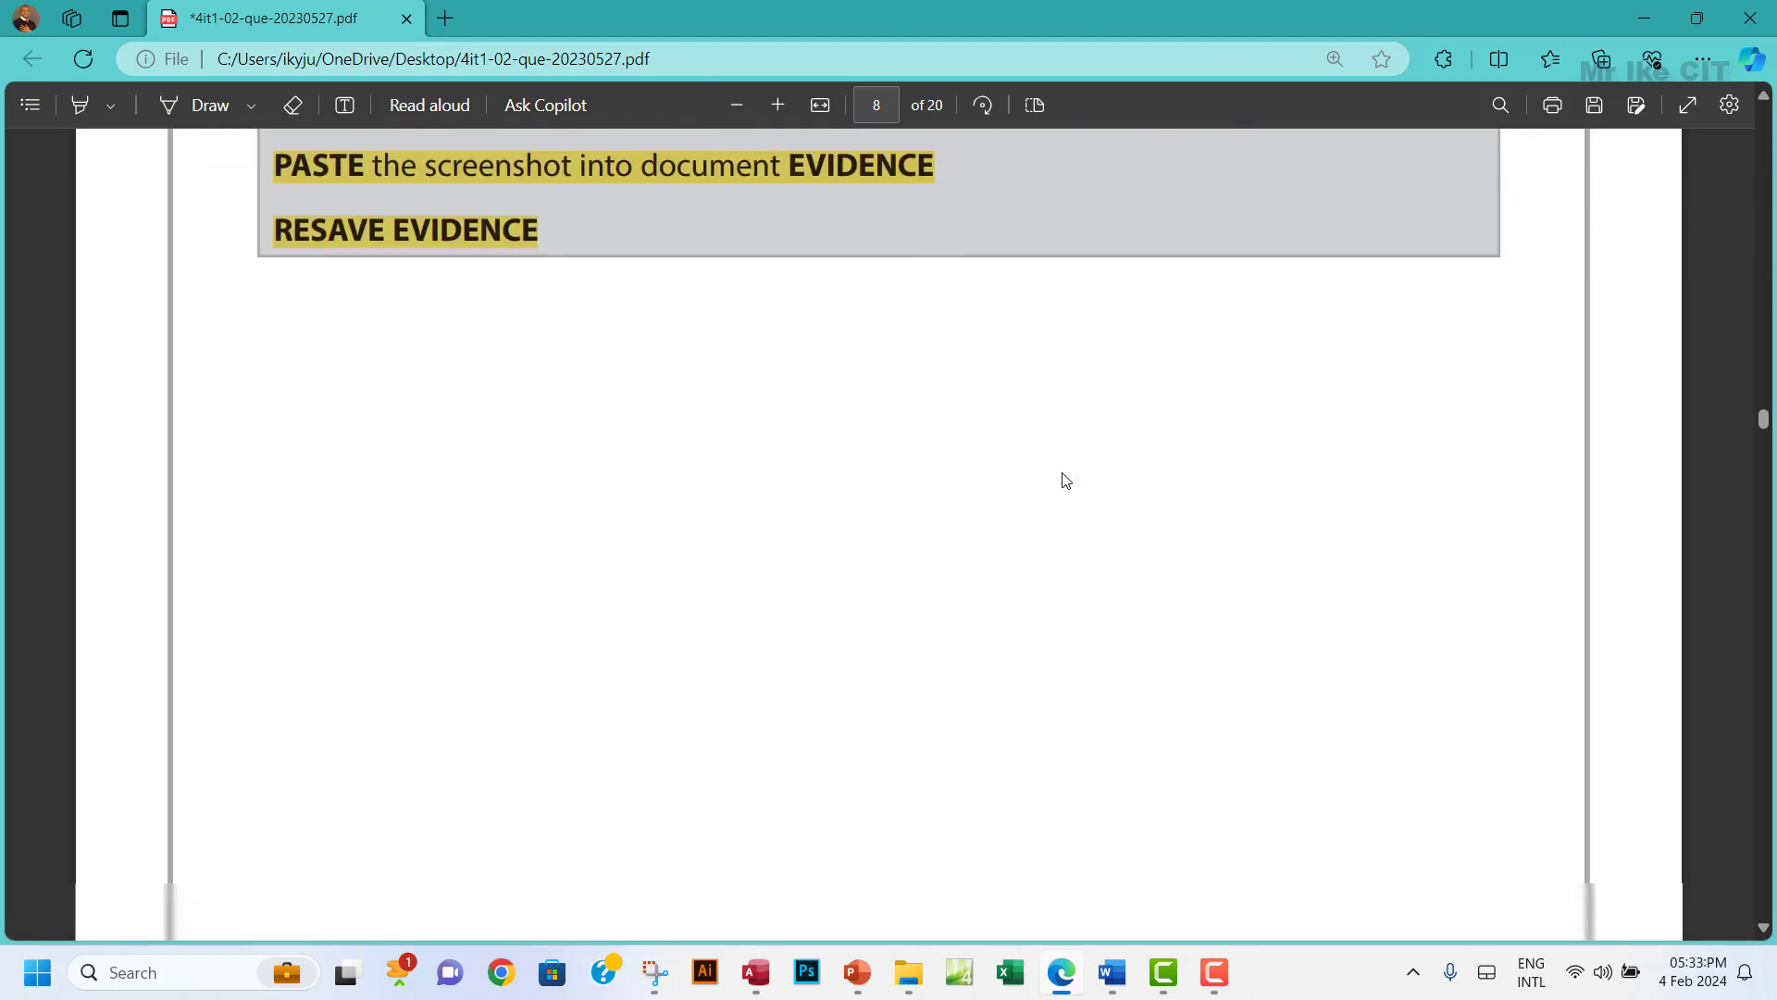
pyautogui.scroll(-6, 1063, 478)
pyautogui.scroll(1, 1062, 481)
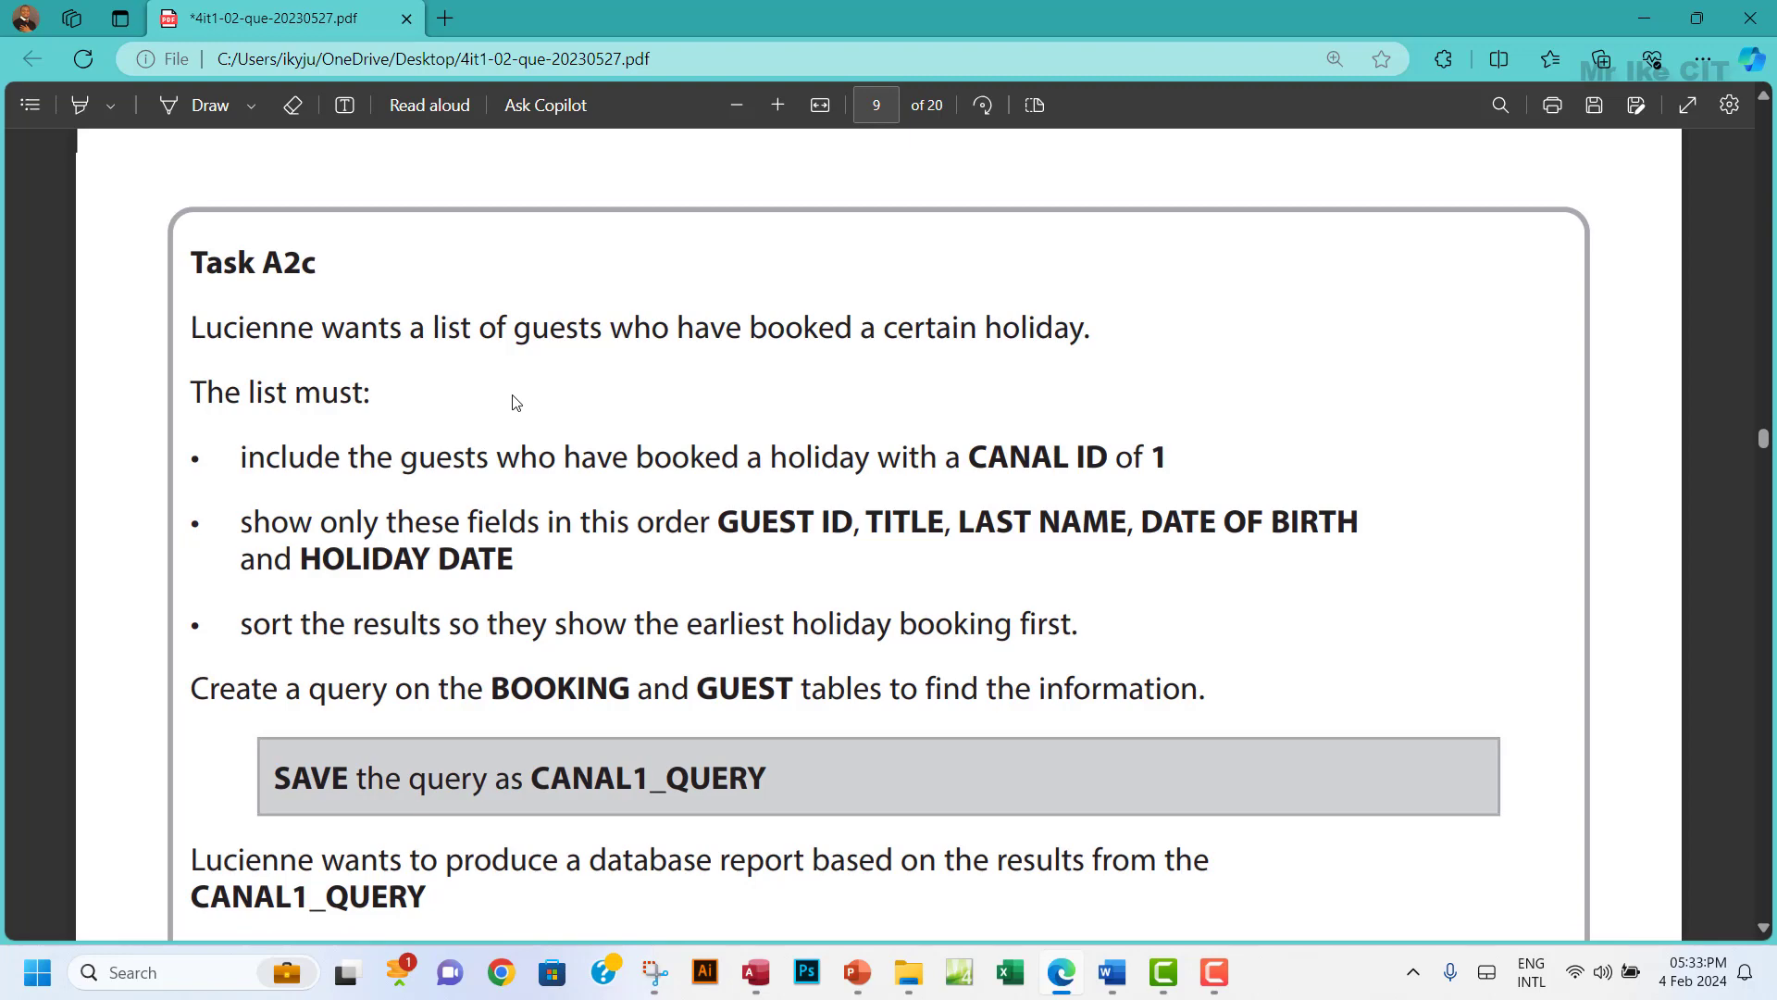
pyautogui.scroll(-1, 515, 401)
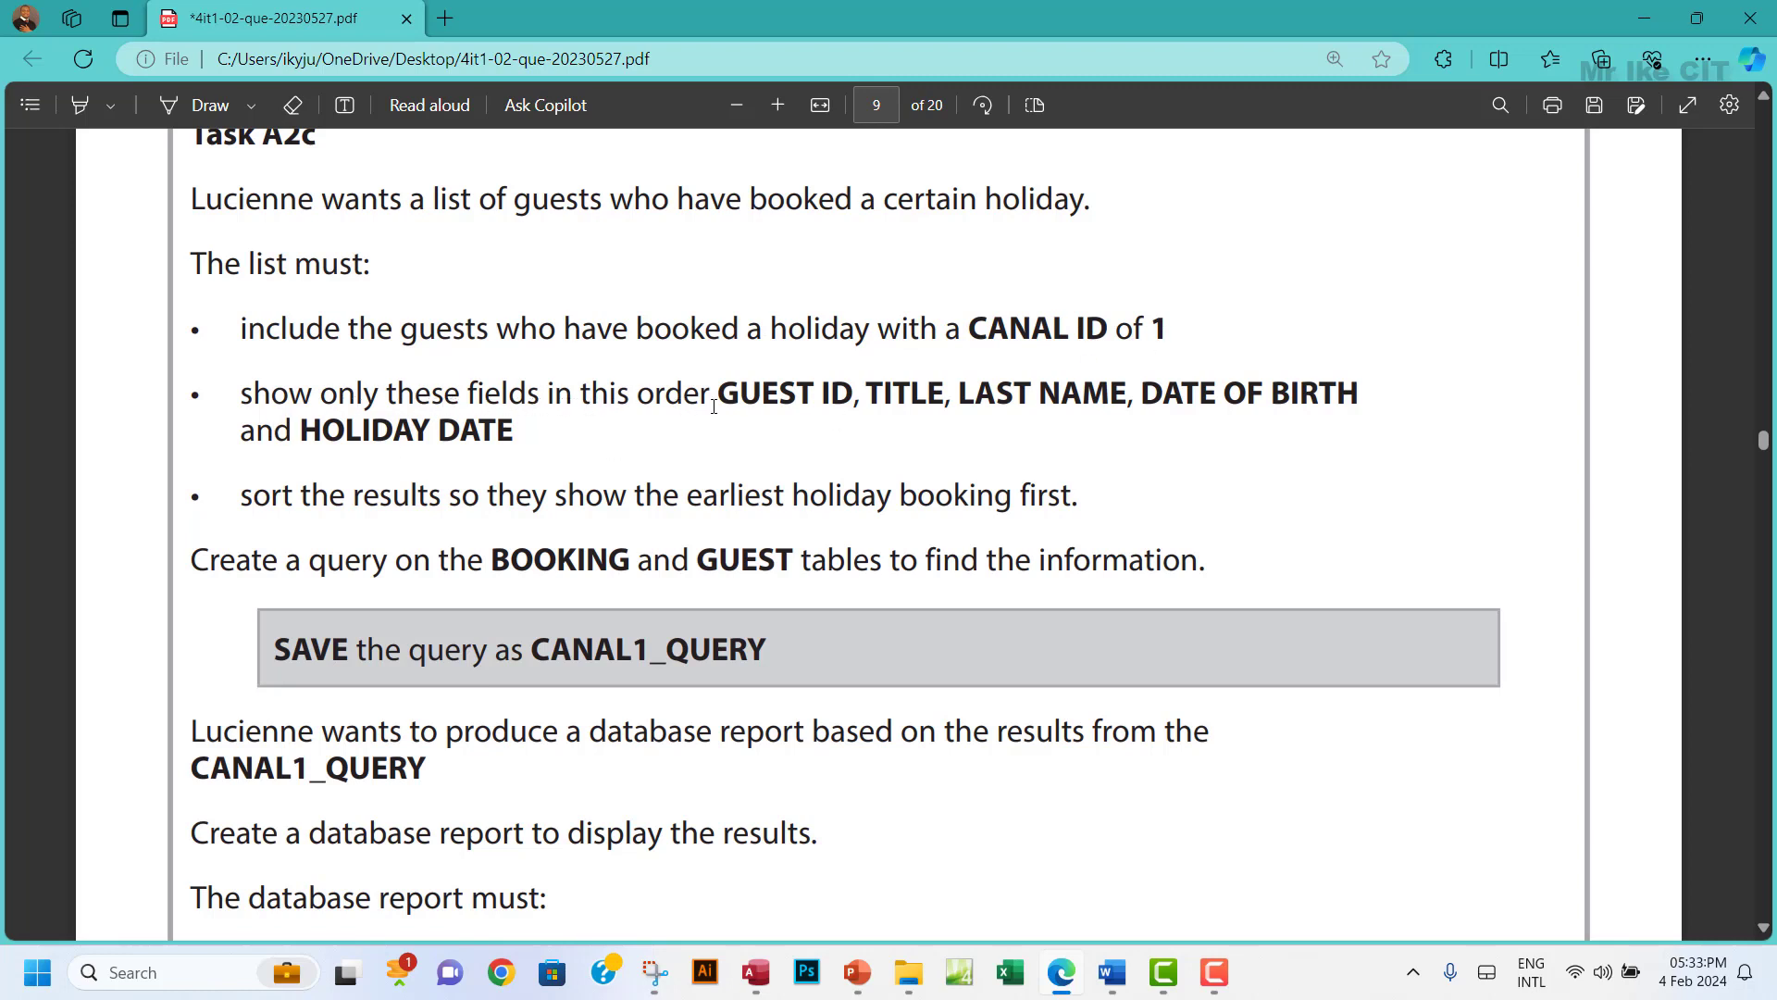
pyautogui.moveTo(714, 407); pyautogui.dragTo(510, 439)
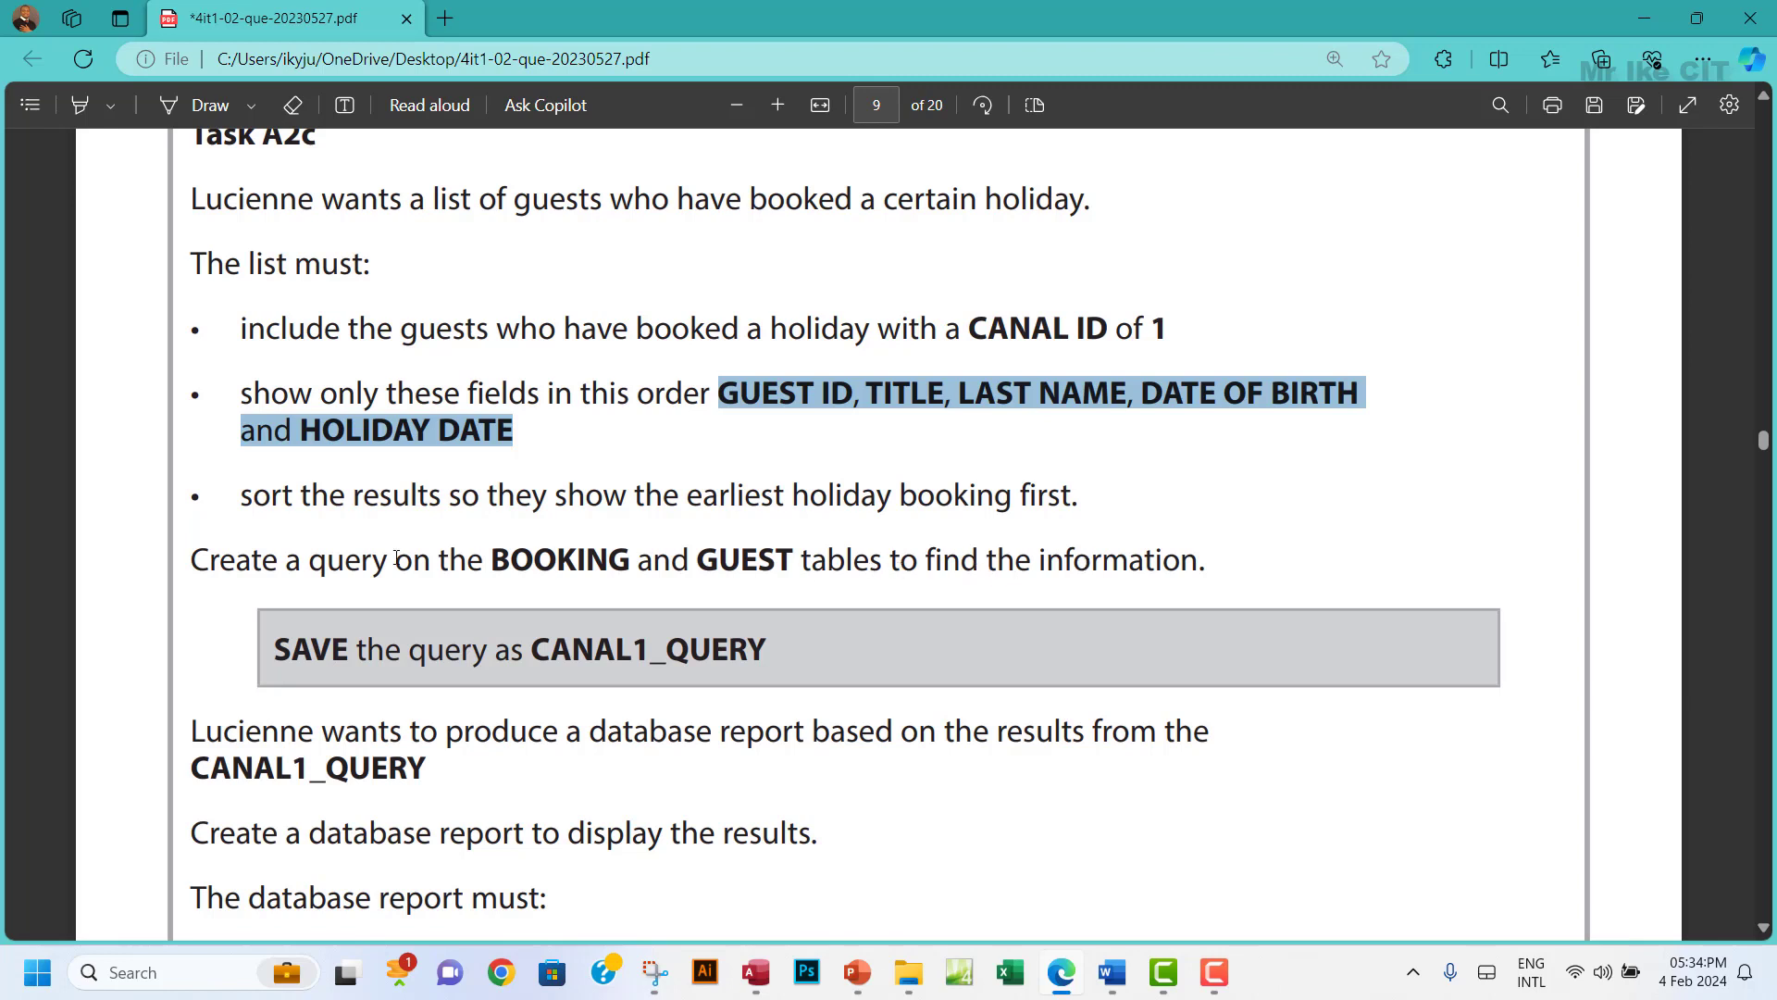
pyautogui.moveTo(191, 559); pyautogui.dragTo(1205, 561)
pyautogui.moveTo(1077, 500); pyautogui.dragTo(204, 291)
pyautogui.click(438, 540)
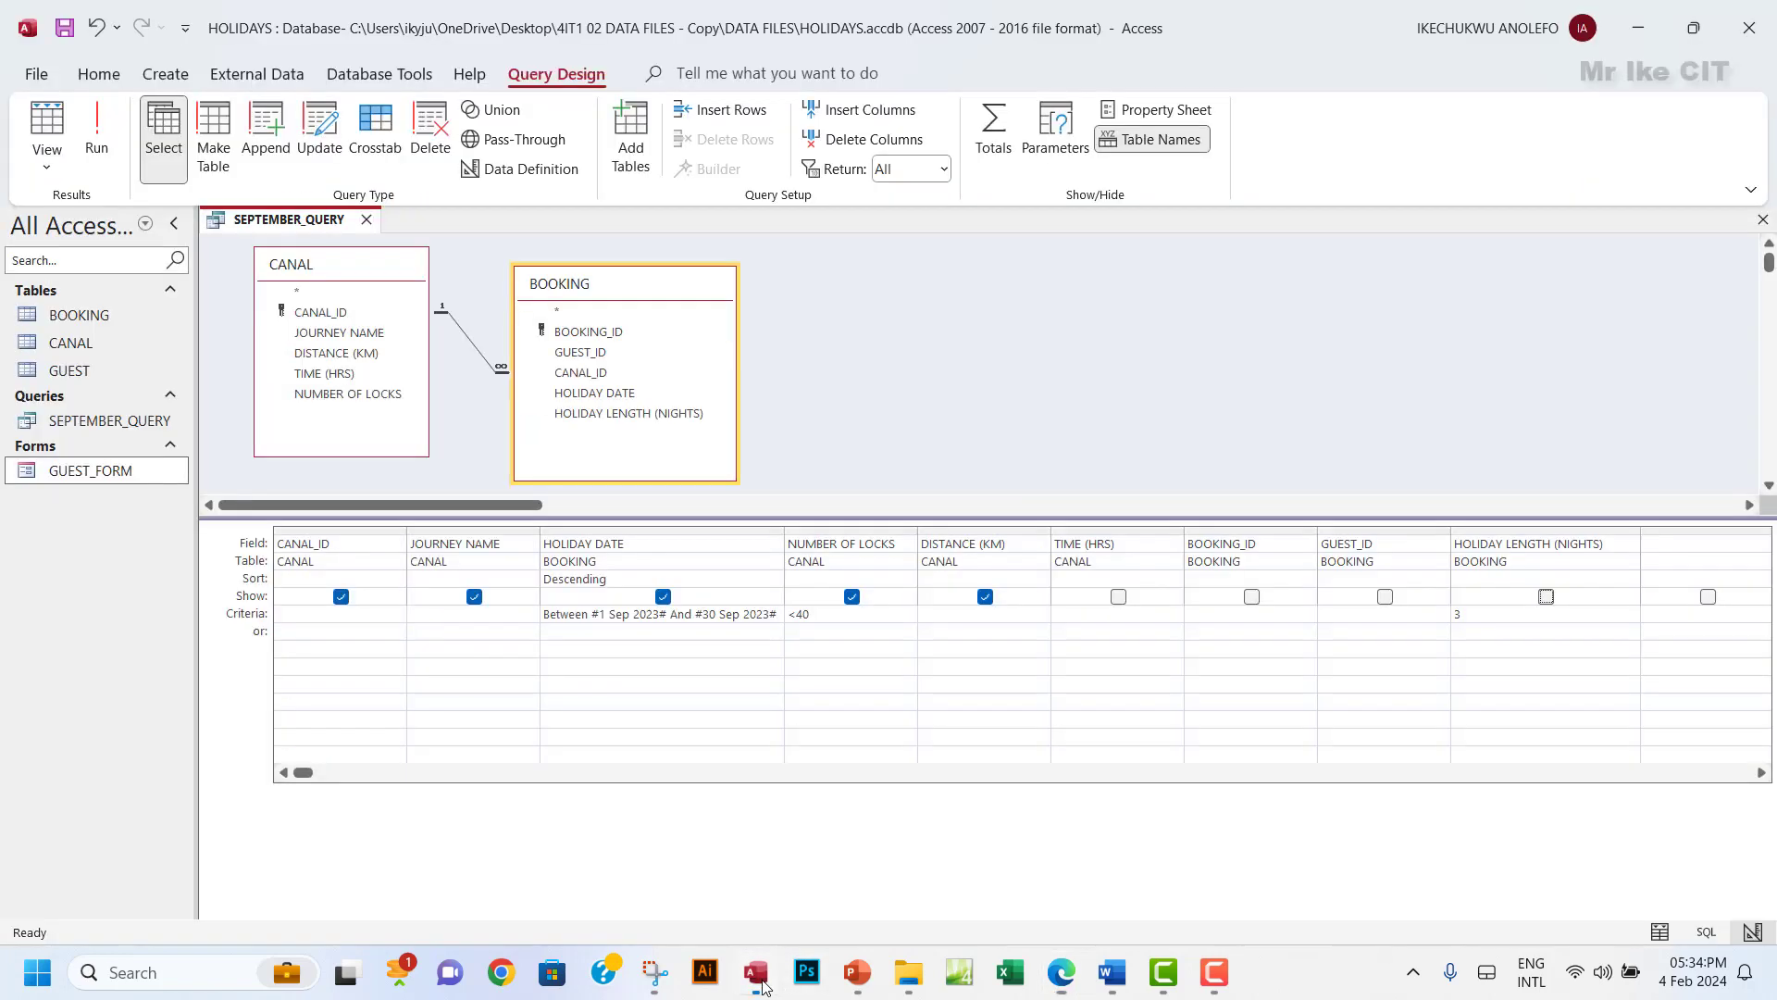
# Switch to Access, save the changes to SEPTEMBER_QUERY and close it.
pyautogui.click(761, 987)
pyautogui.click(72, 34)
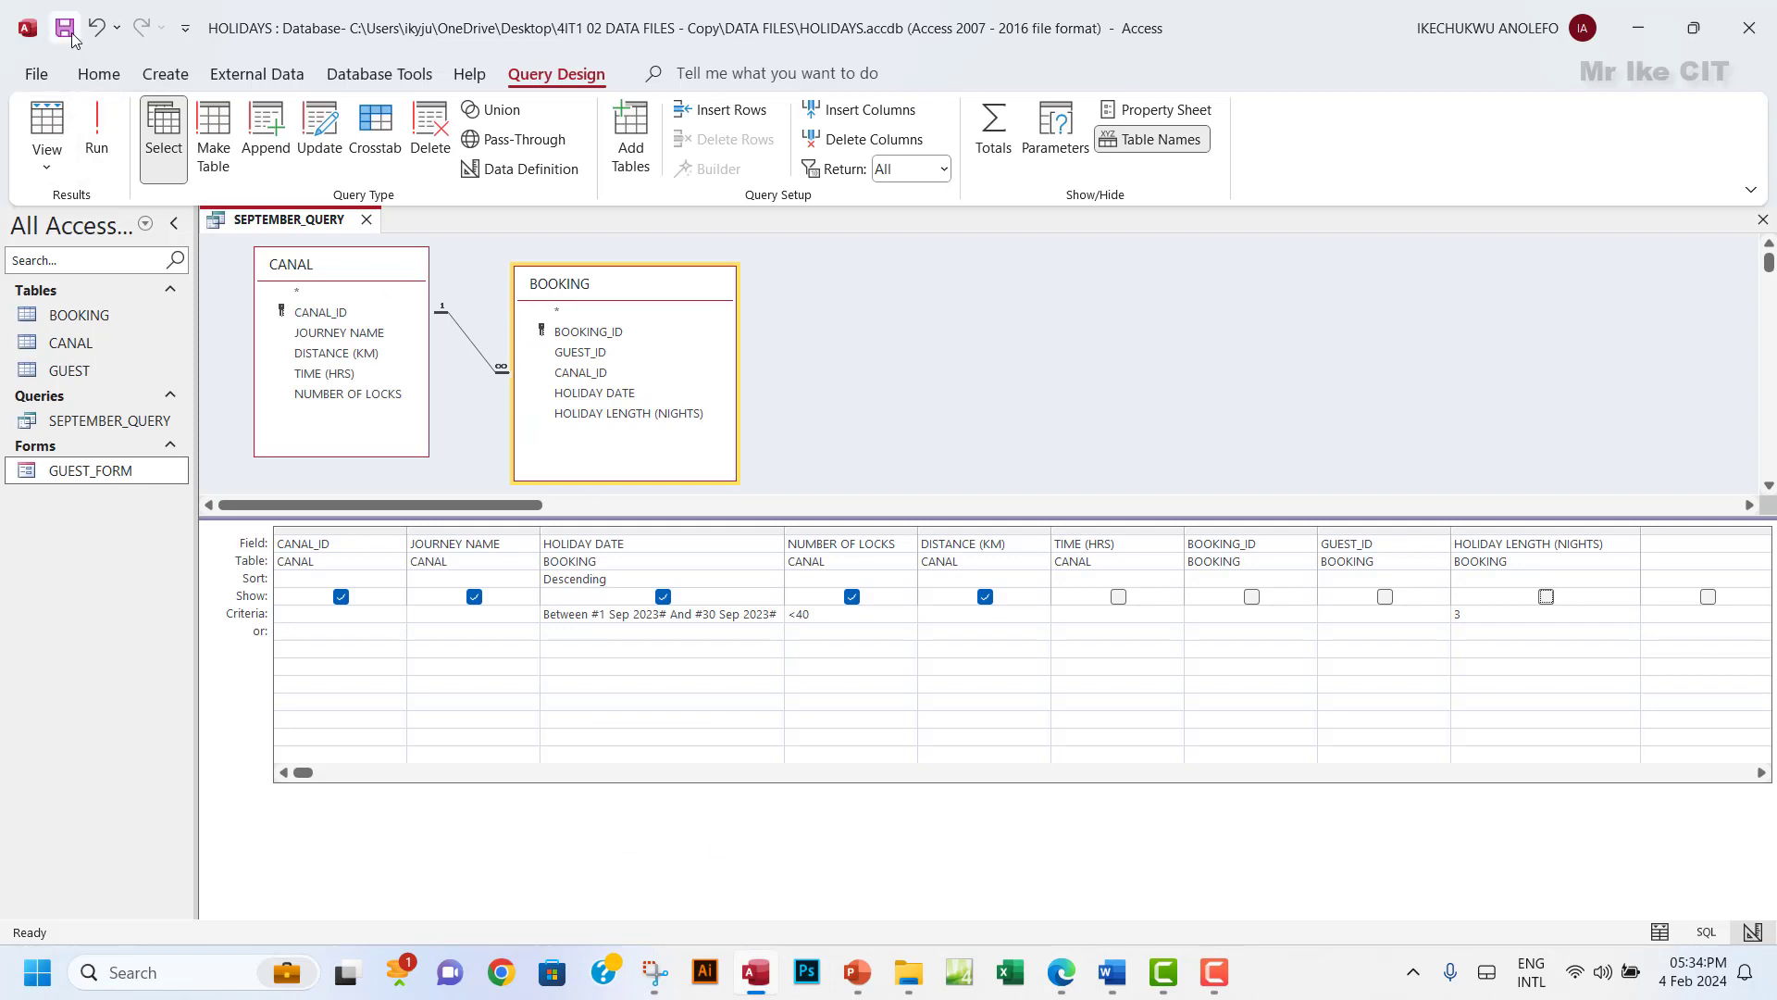
pyautogui.click(1763, 219)
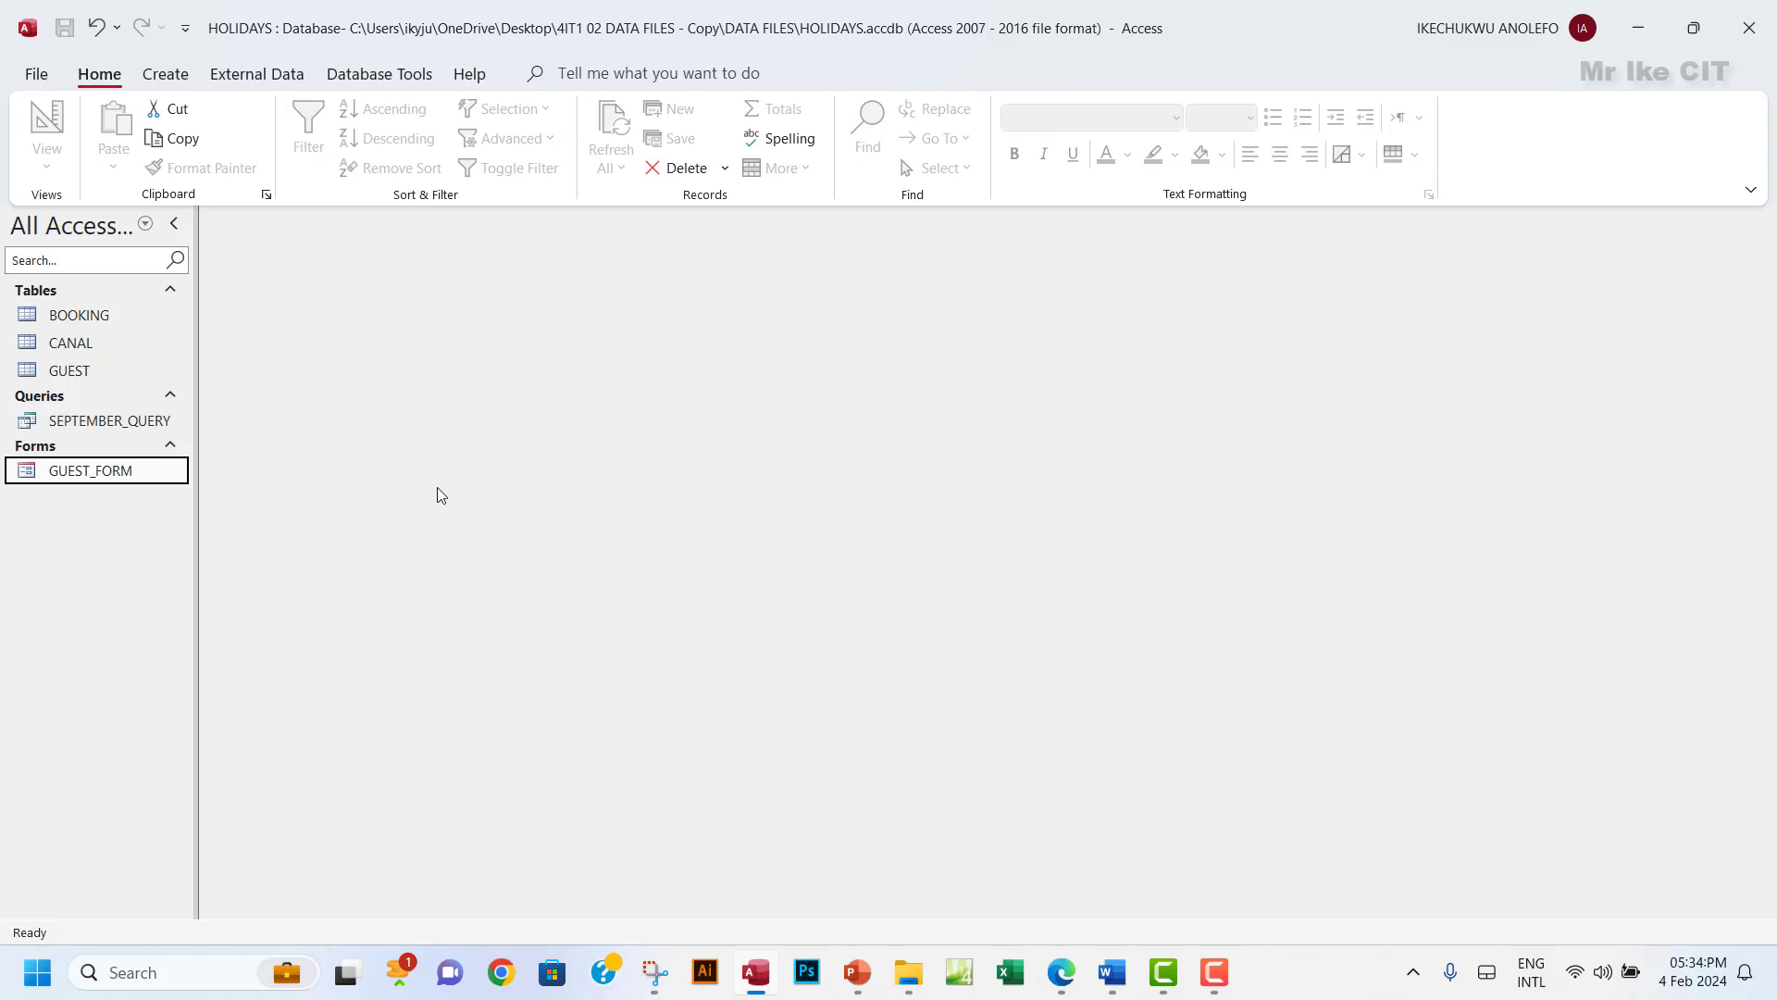
# Start a new query design, add the BOOKING and GUEST tables named in the exam PDF, and enlarge both tables' field lists to show every field.
pyautogui.click(167, 77)
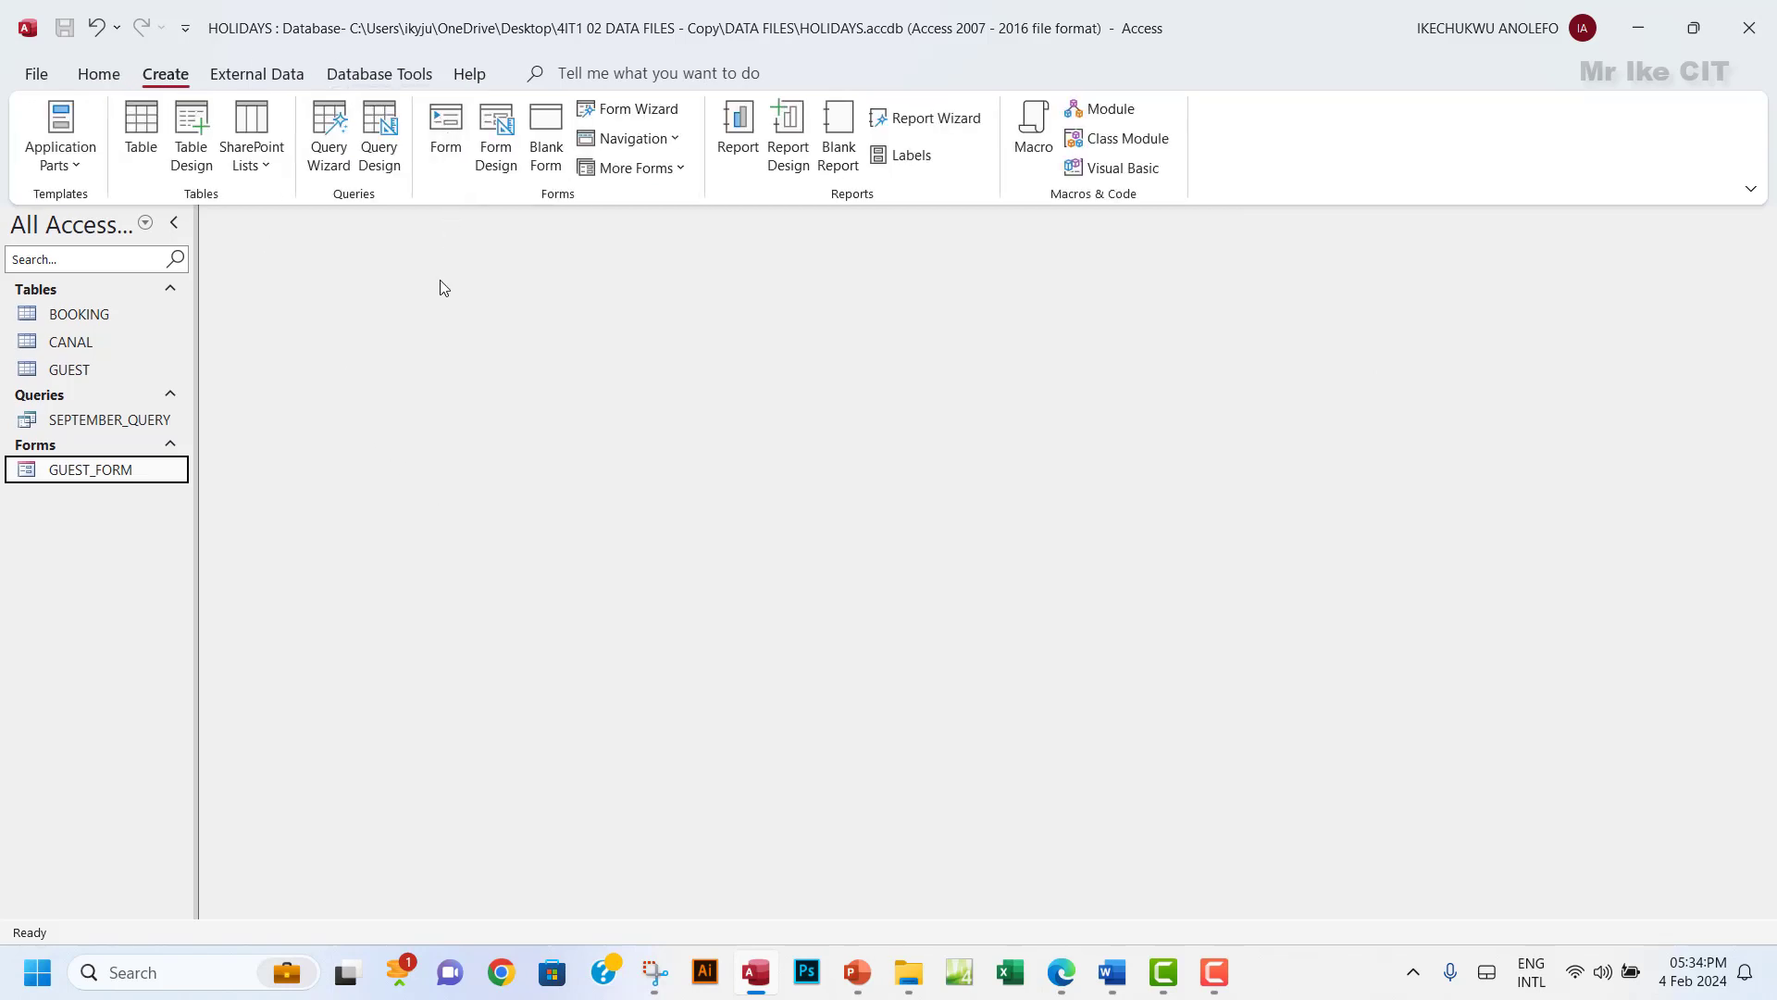
pyautogui.click(380, 137)
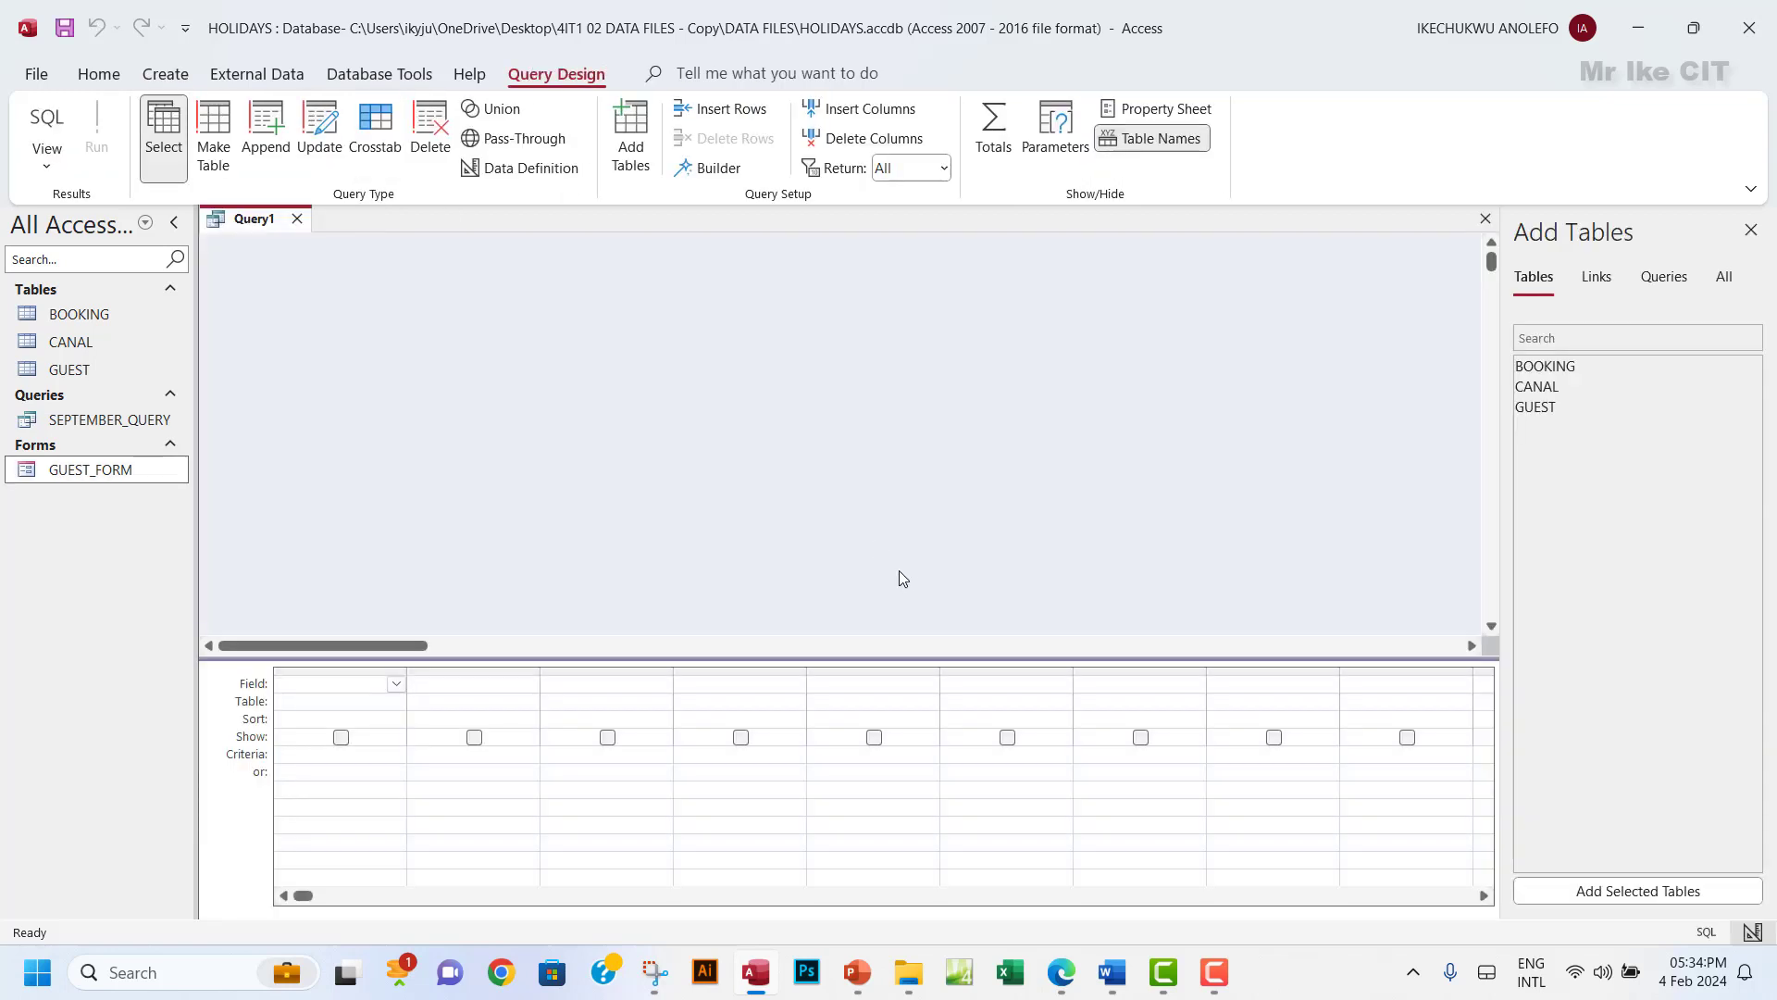
pyautogui.click(1063, 974)
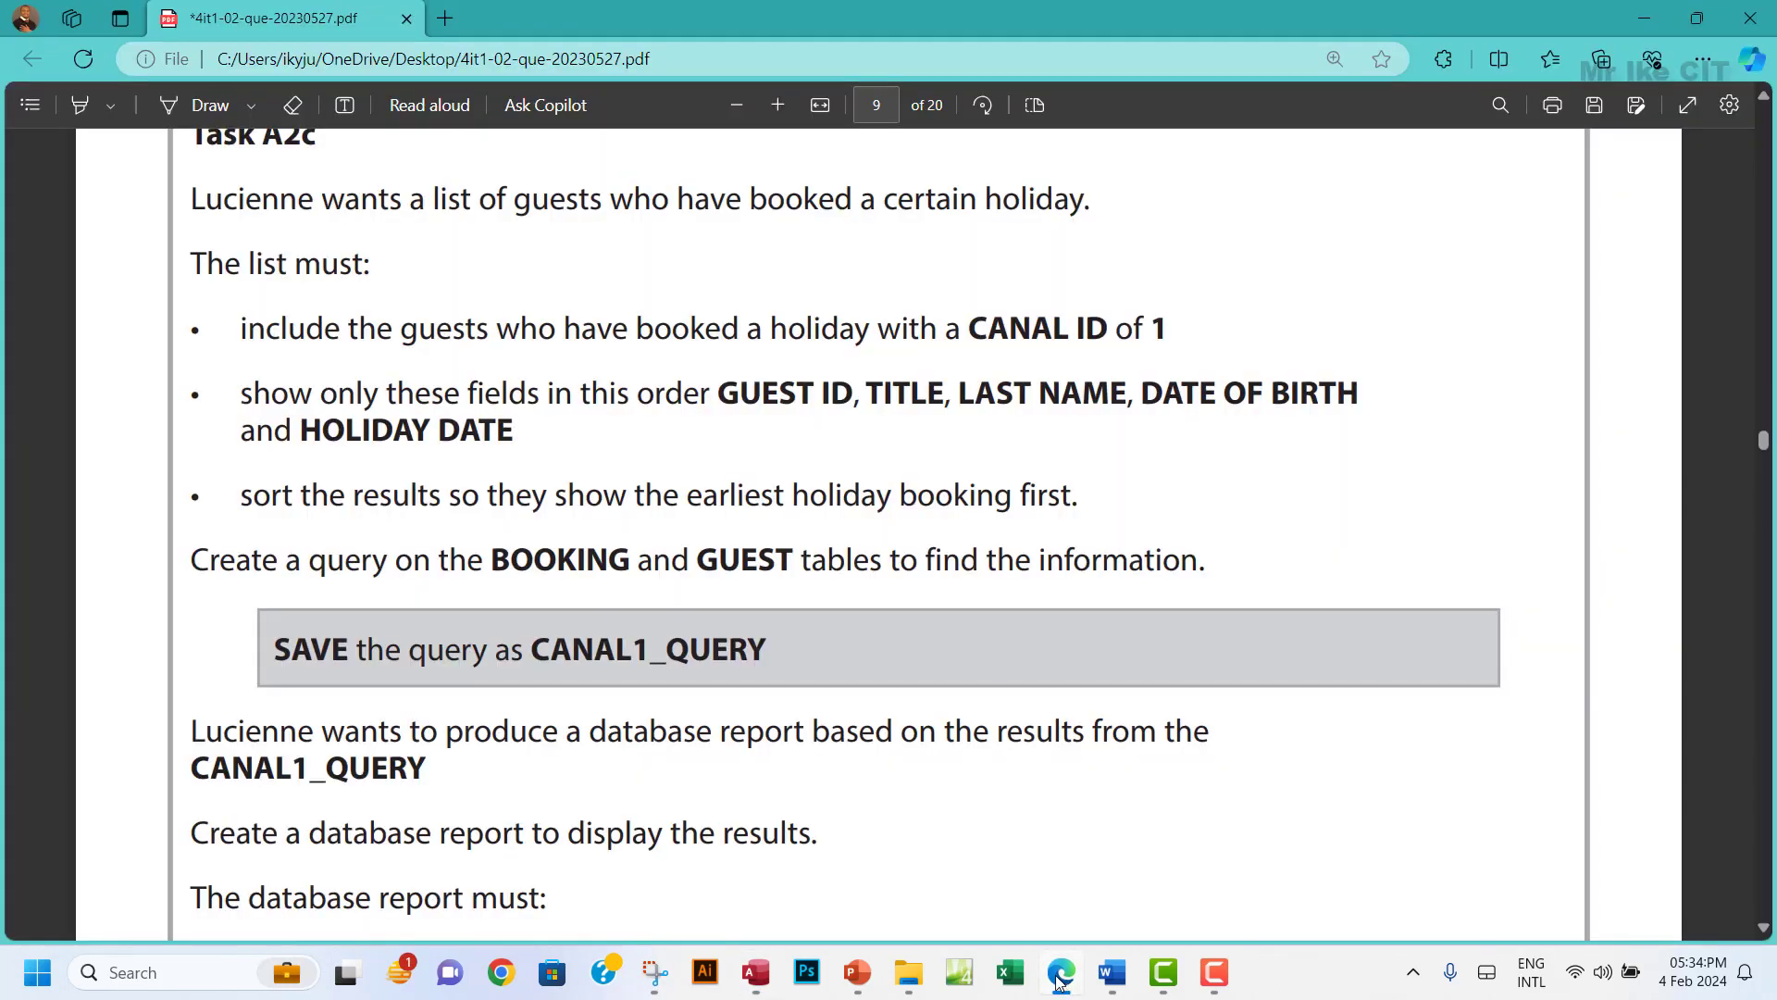
pyautogui.moveTo(497, 559); pyautogui.dragTo(876, 567)
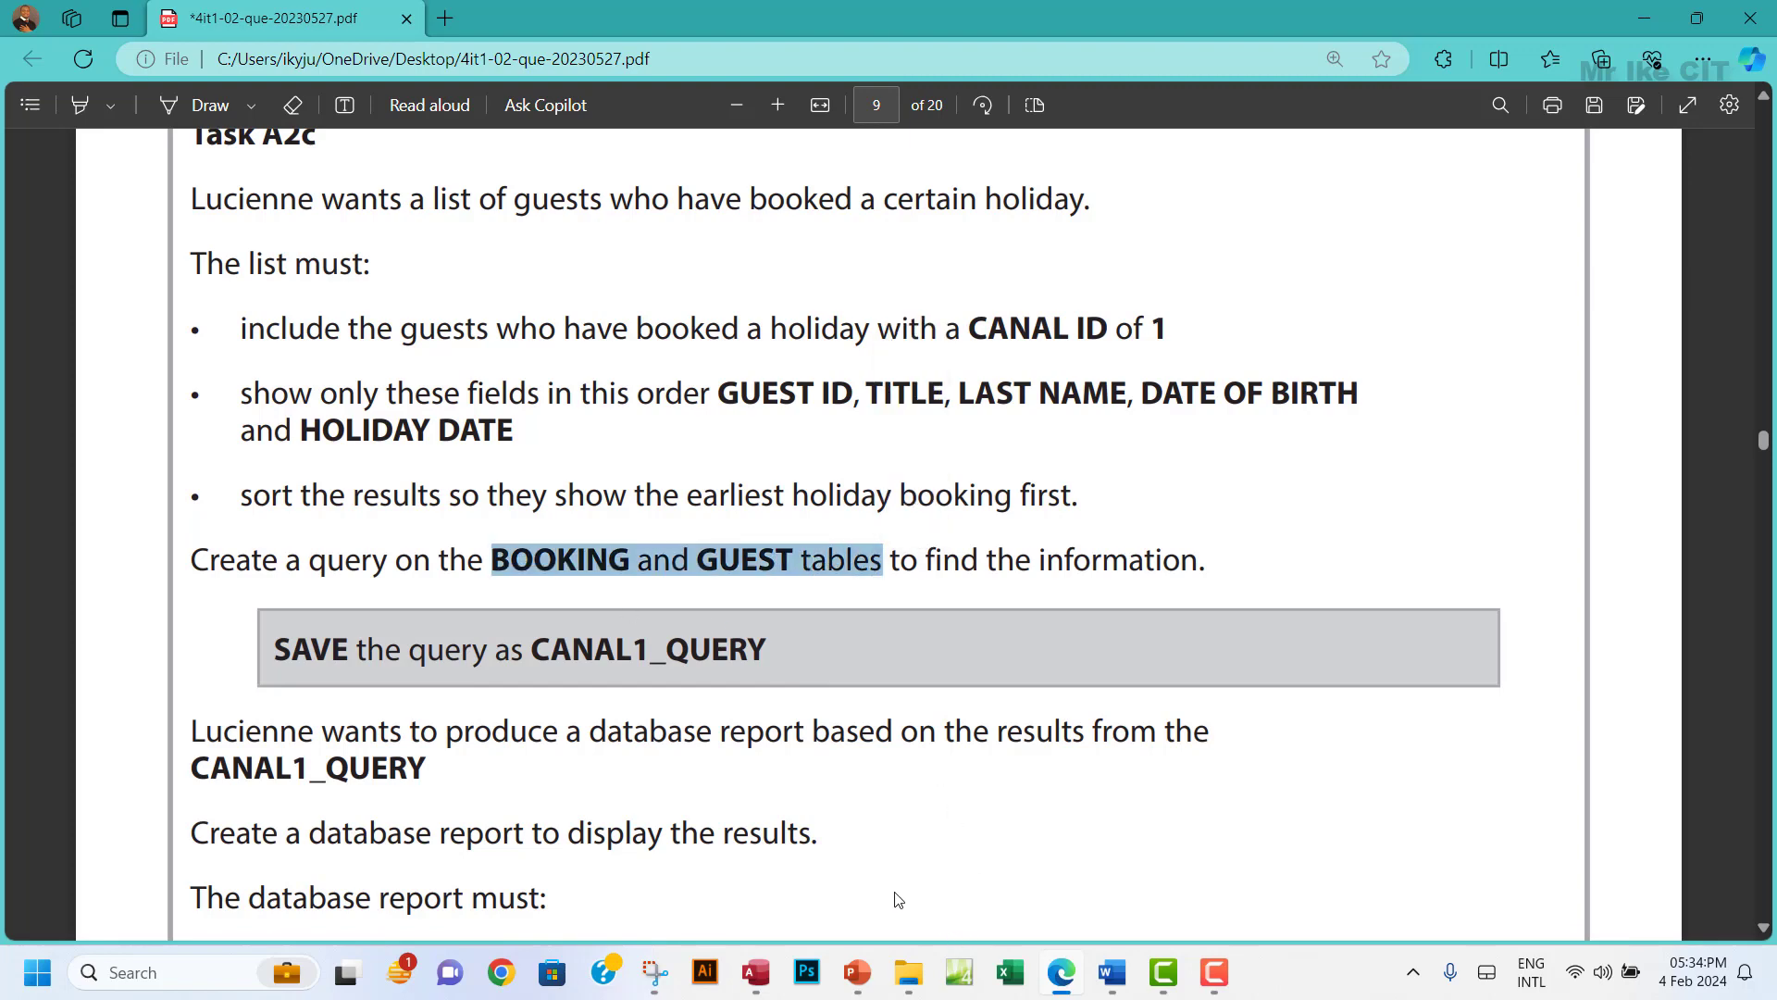
pyautogui.click(756, 972)
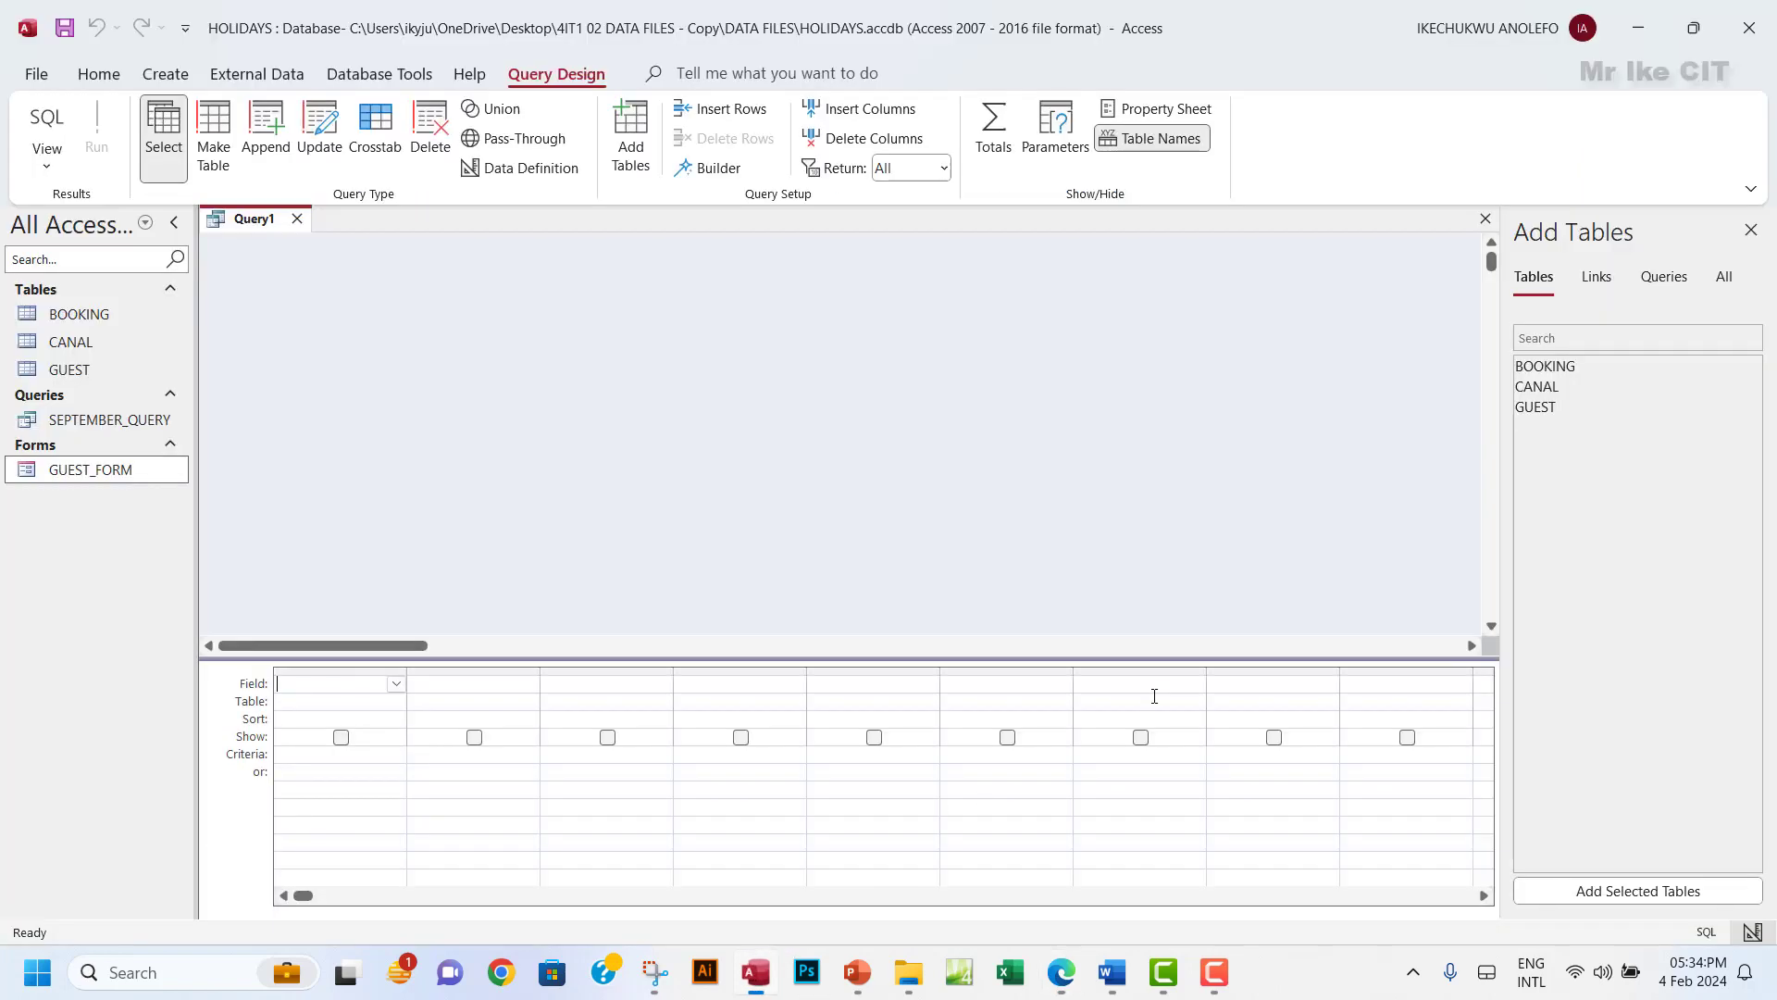
pyautogui.doubleClick(1544, 367)
pyautogui.doubleClick(1535, 407)
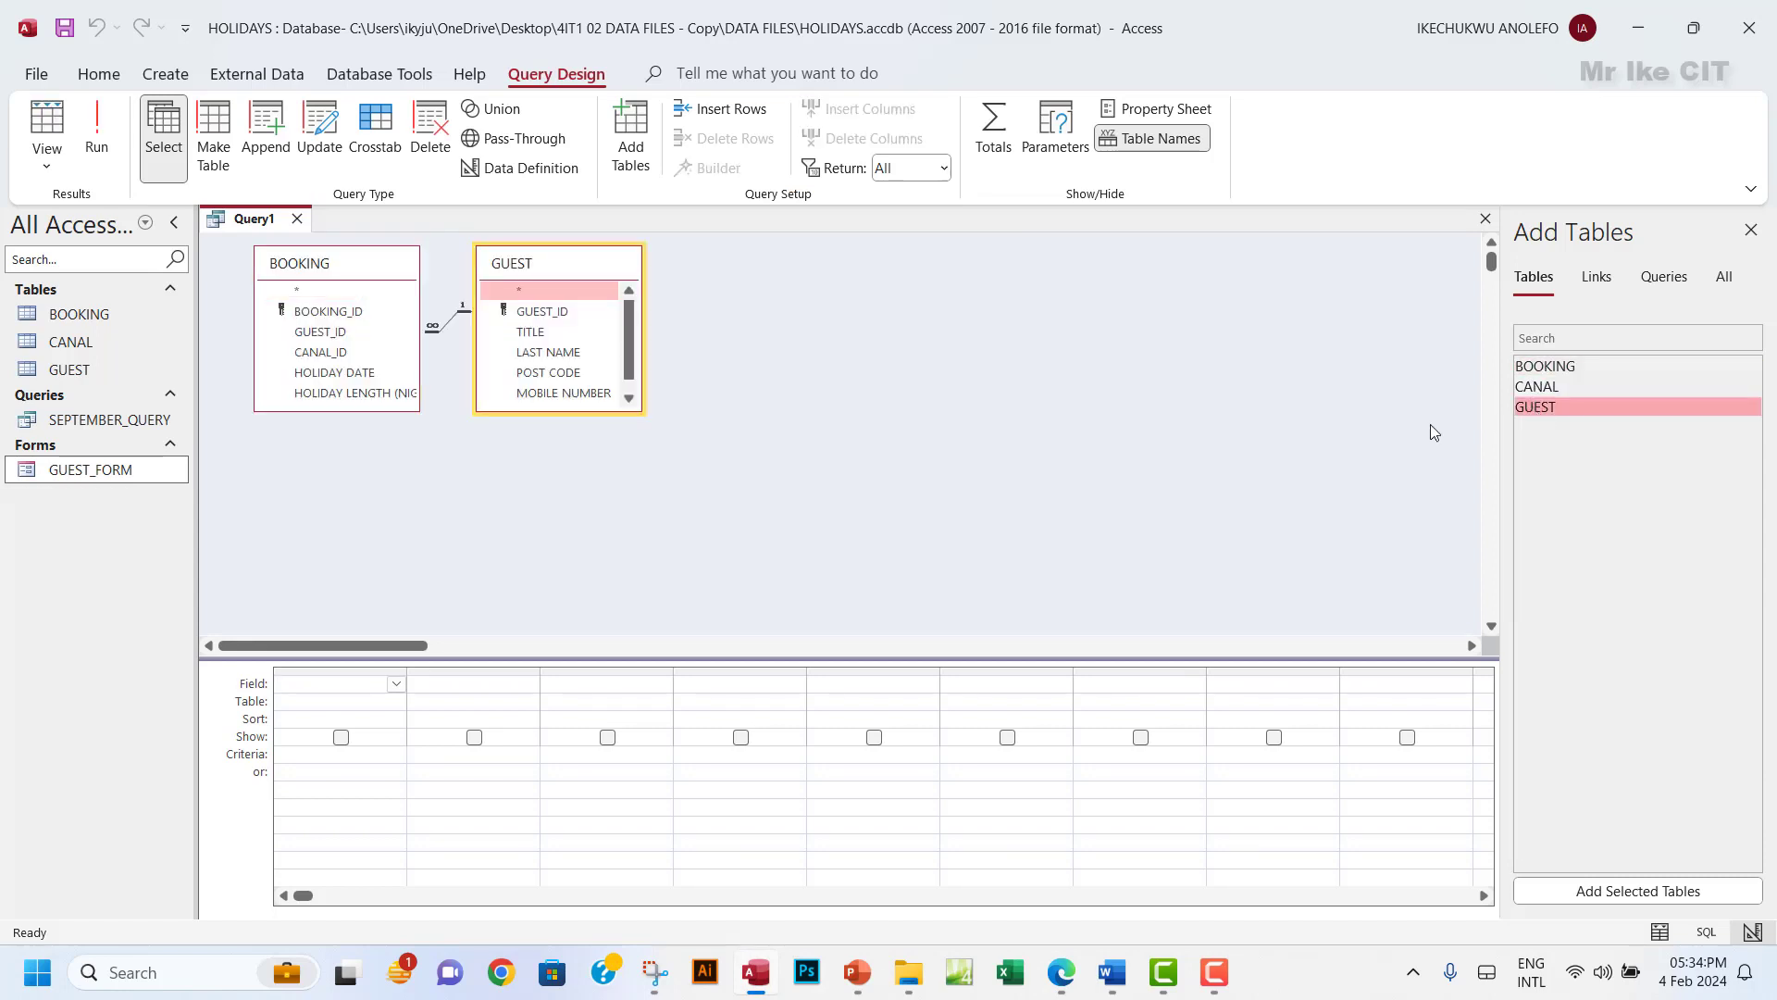
pyautogui.moveTo(634, 408); pyautogui.dragTo(667, 459)
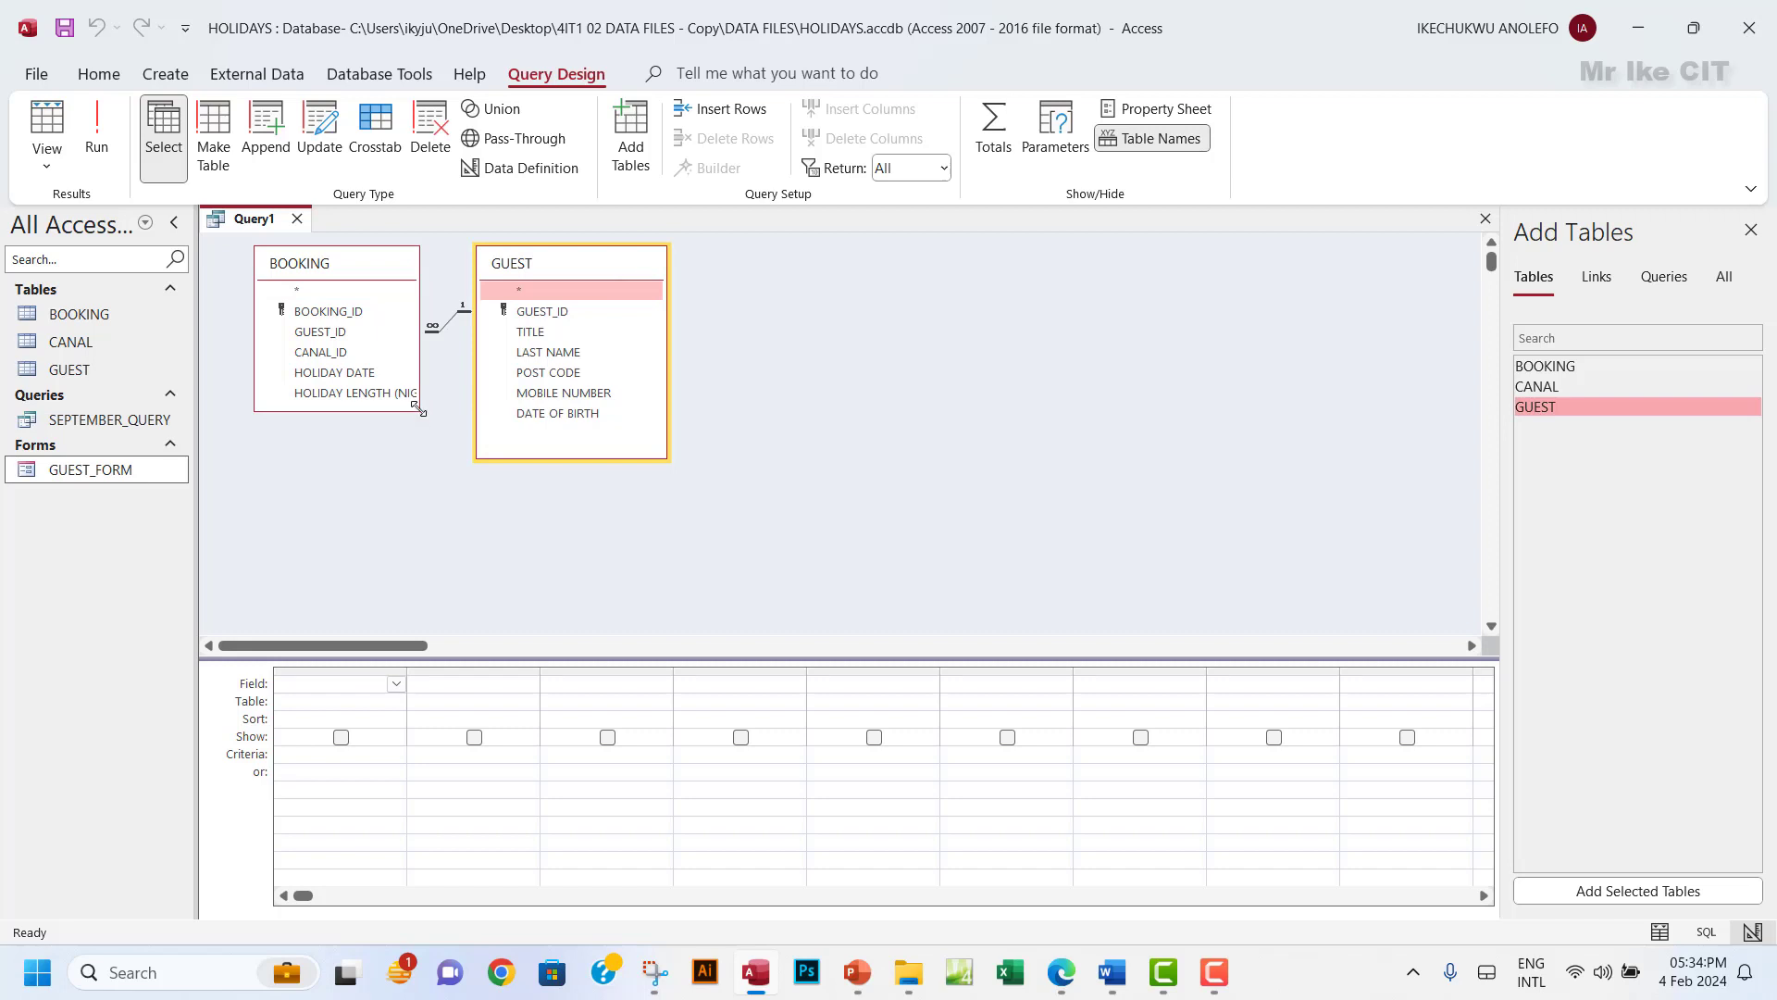
pyautogui.moveTo(420, 410); pyautogui.dragTo(450, 471)
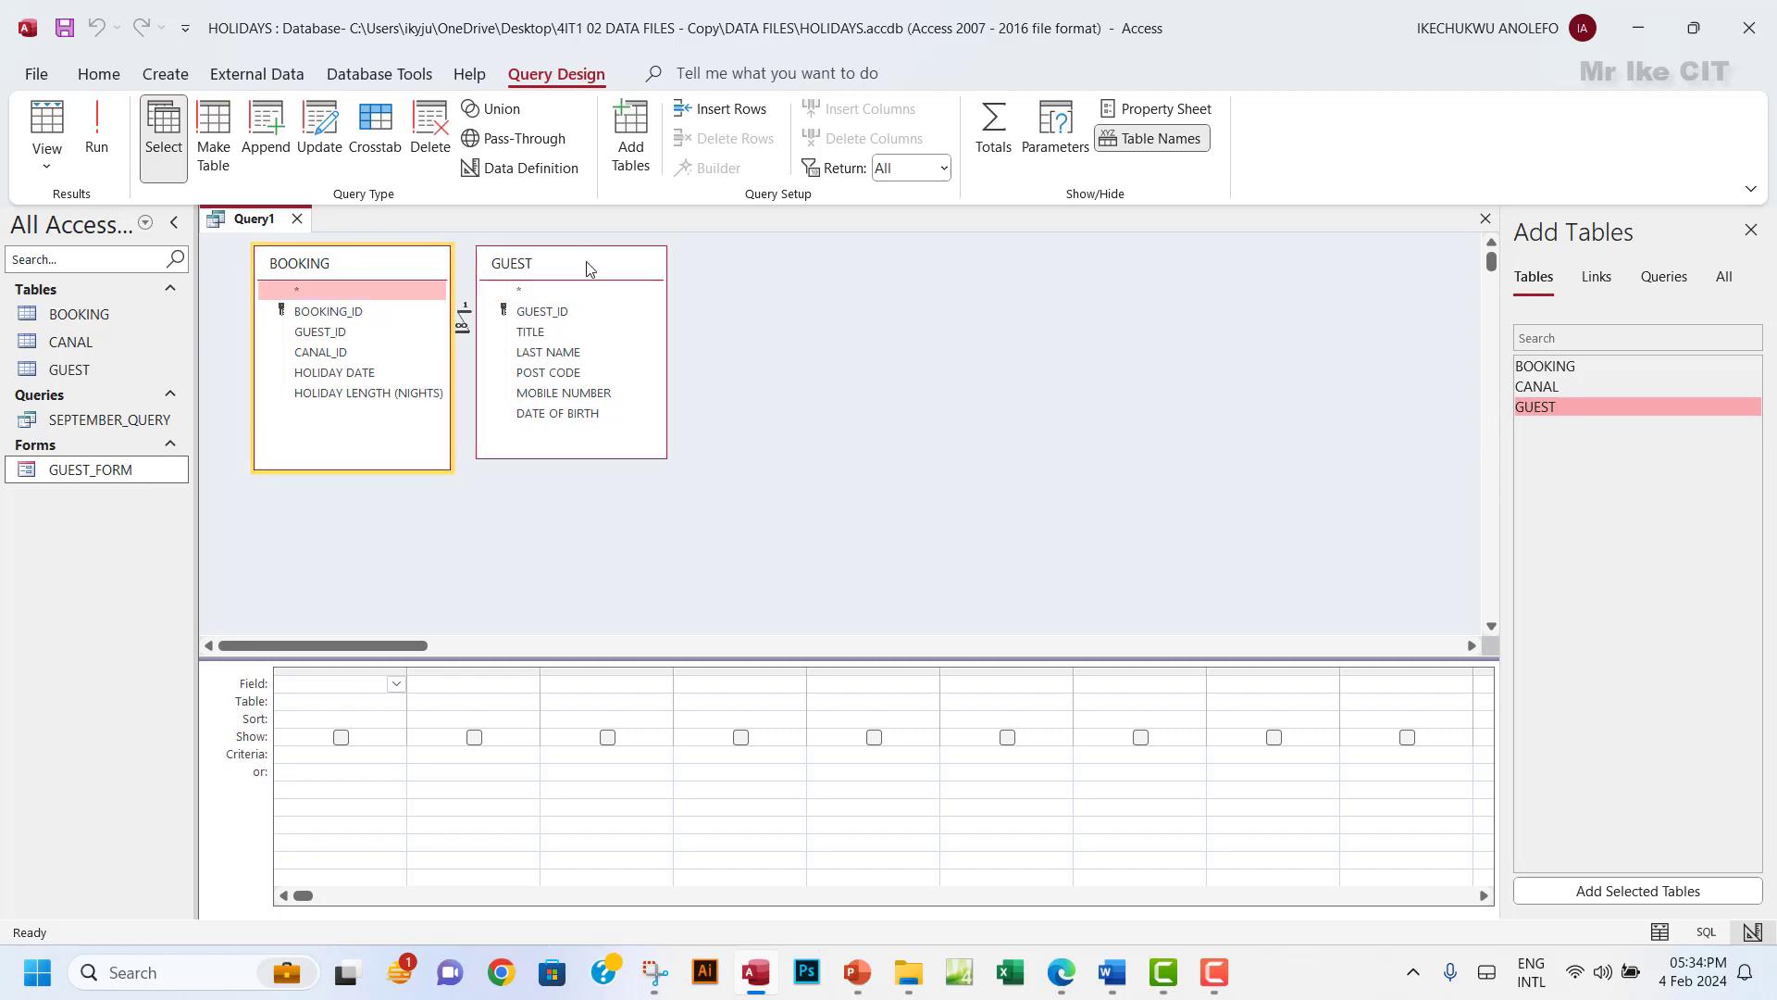
# Move the GUEST field list farther from BOOKING, and select the required field order in the exam PDF to check it.
pyautogui.moveTo(587, 268); pyautogui.dragTo(658, 284)
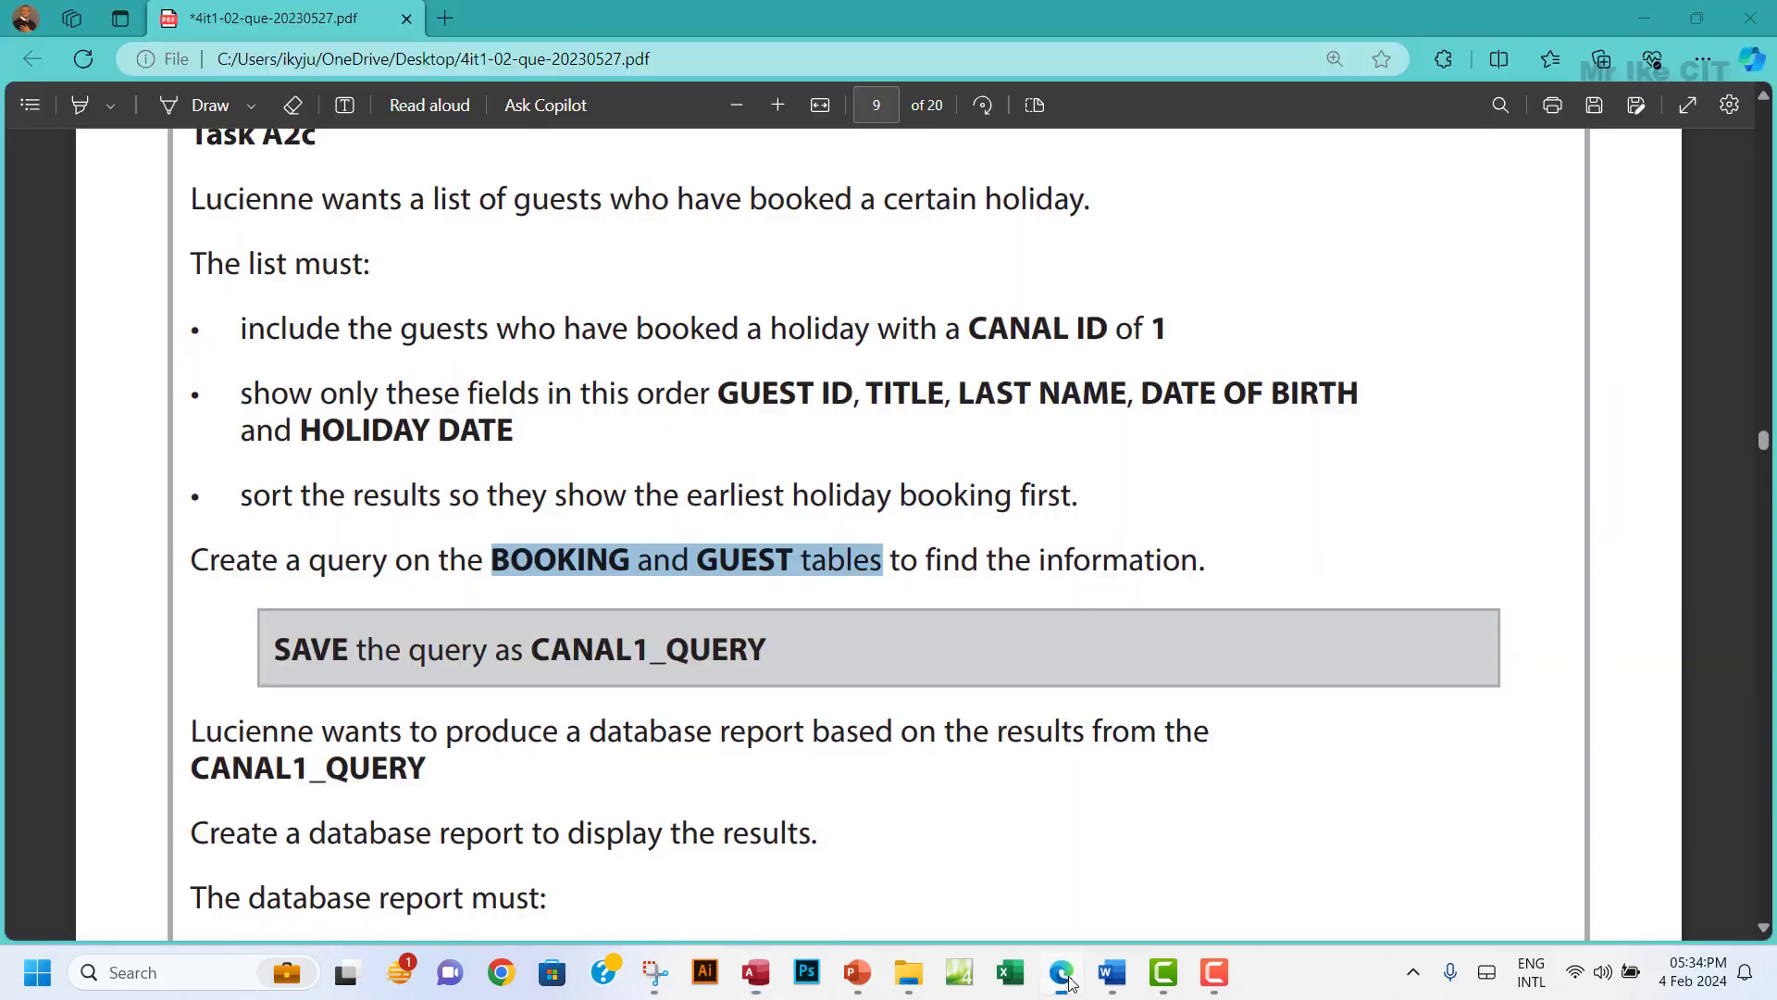
pyautogui.click(1066, 976)
pyautogui.moveTo(243, 391); pyautogui.dragTo(530, 430)
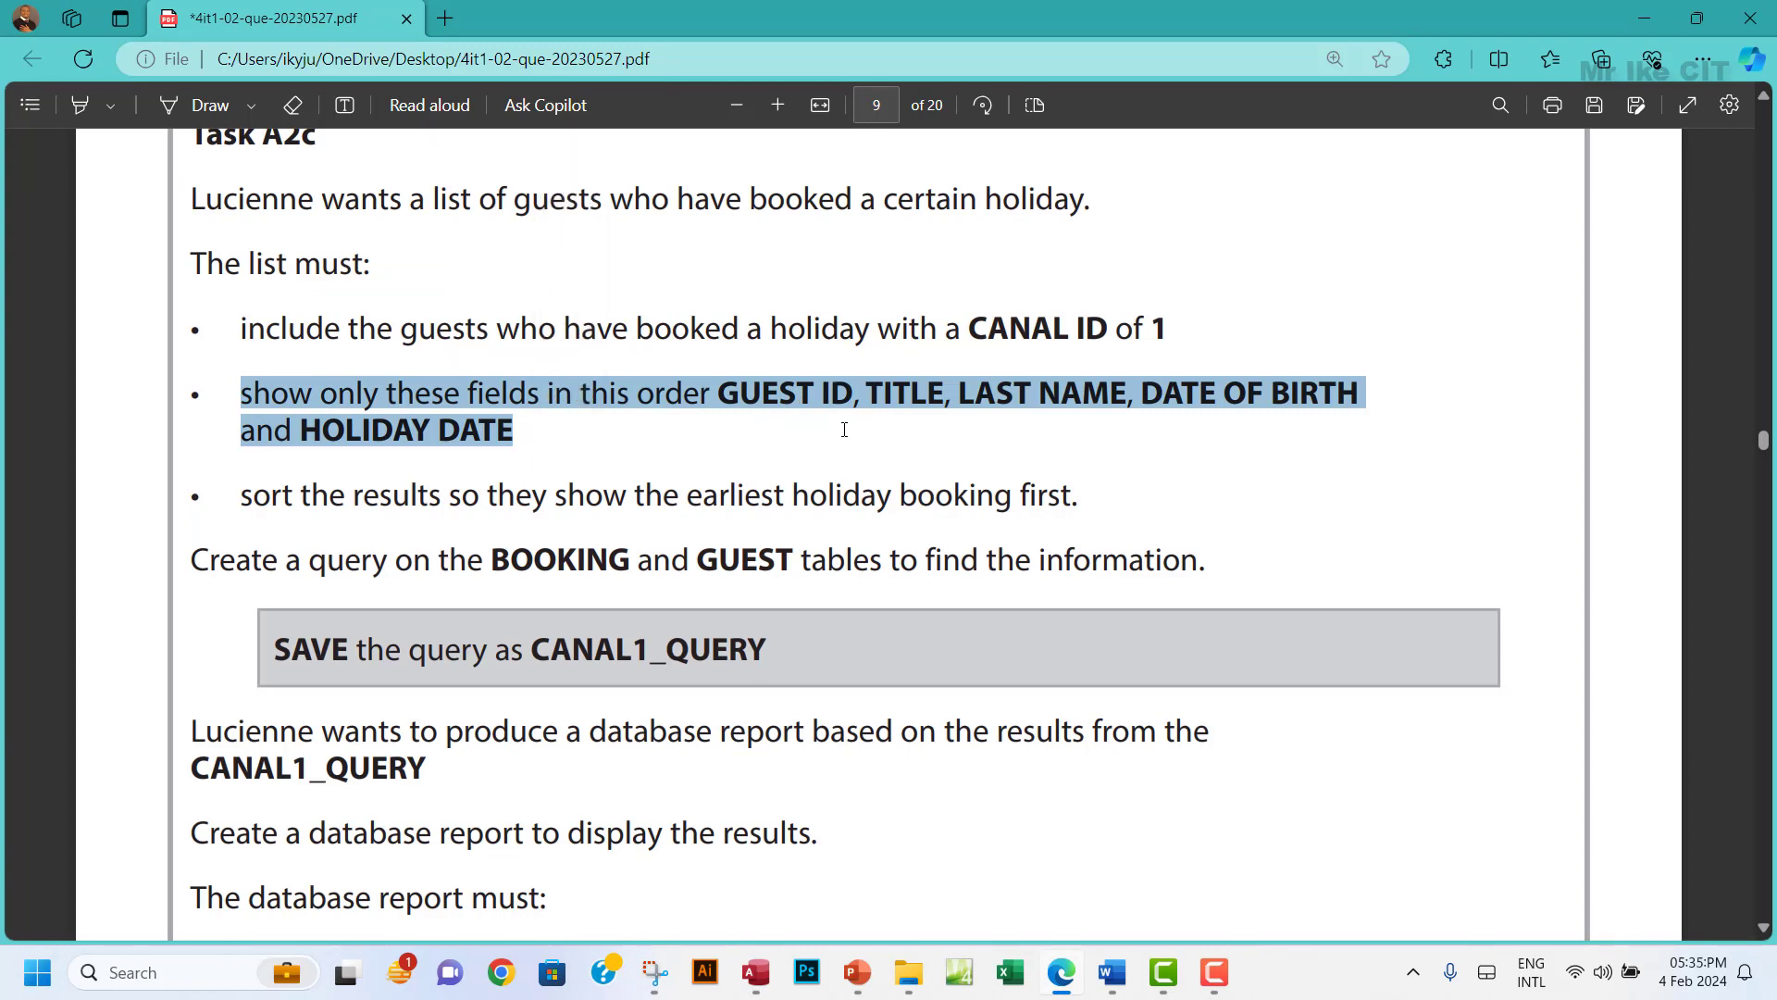
# In Access, add GUEST_ID from BOOKING, TITLE, LAST NAME and DATE OF BIRTH from GUEST, and HOLIDAY DATE from BOOKING to the query.
pyautogui.click(754, 972)
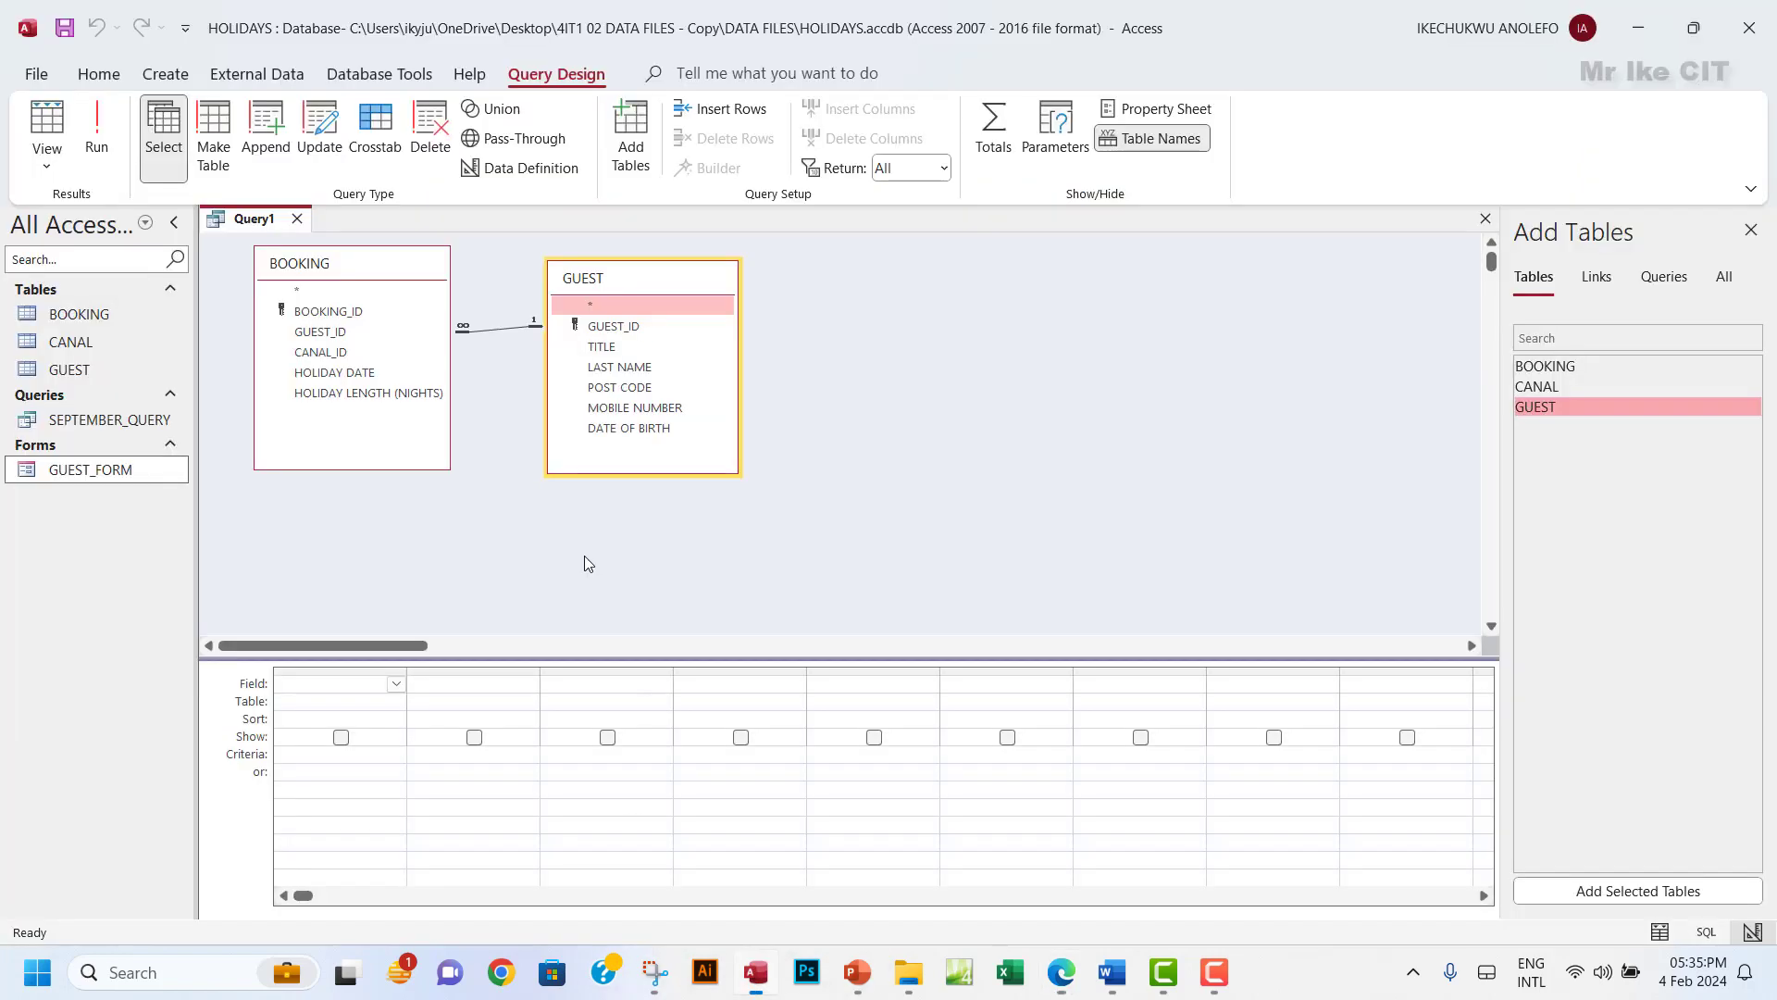
pyautogui.doubleClick(341, 332)
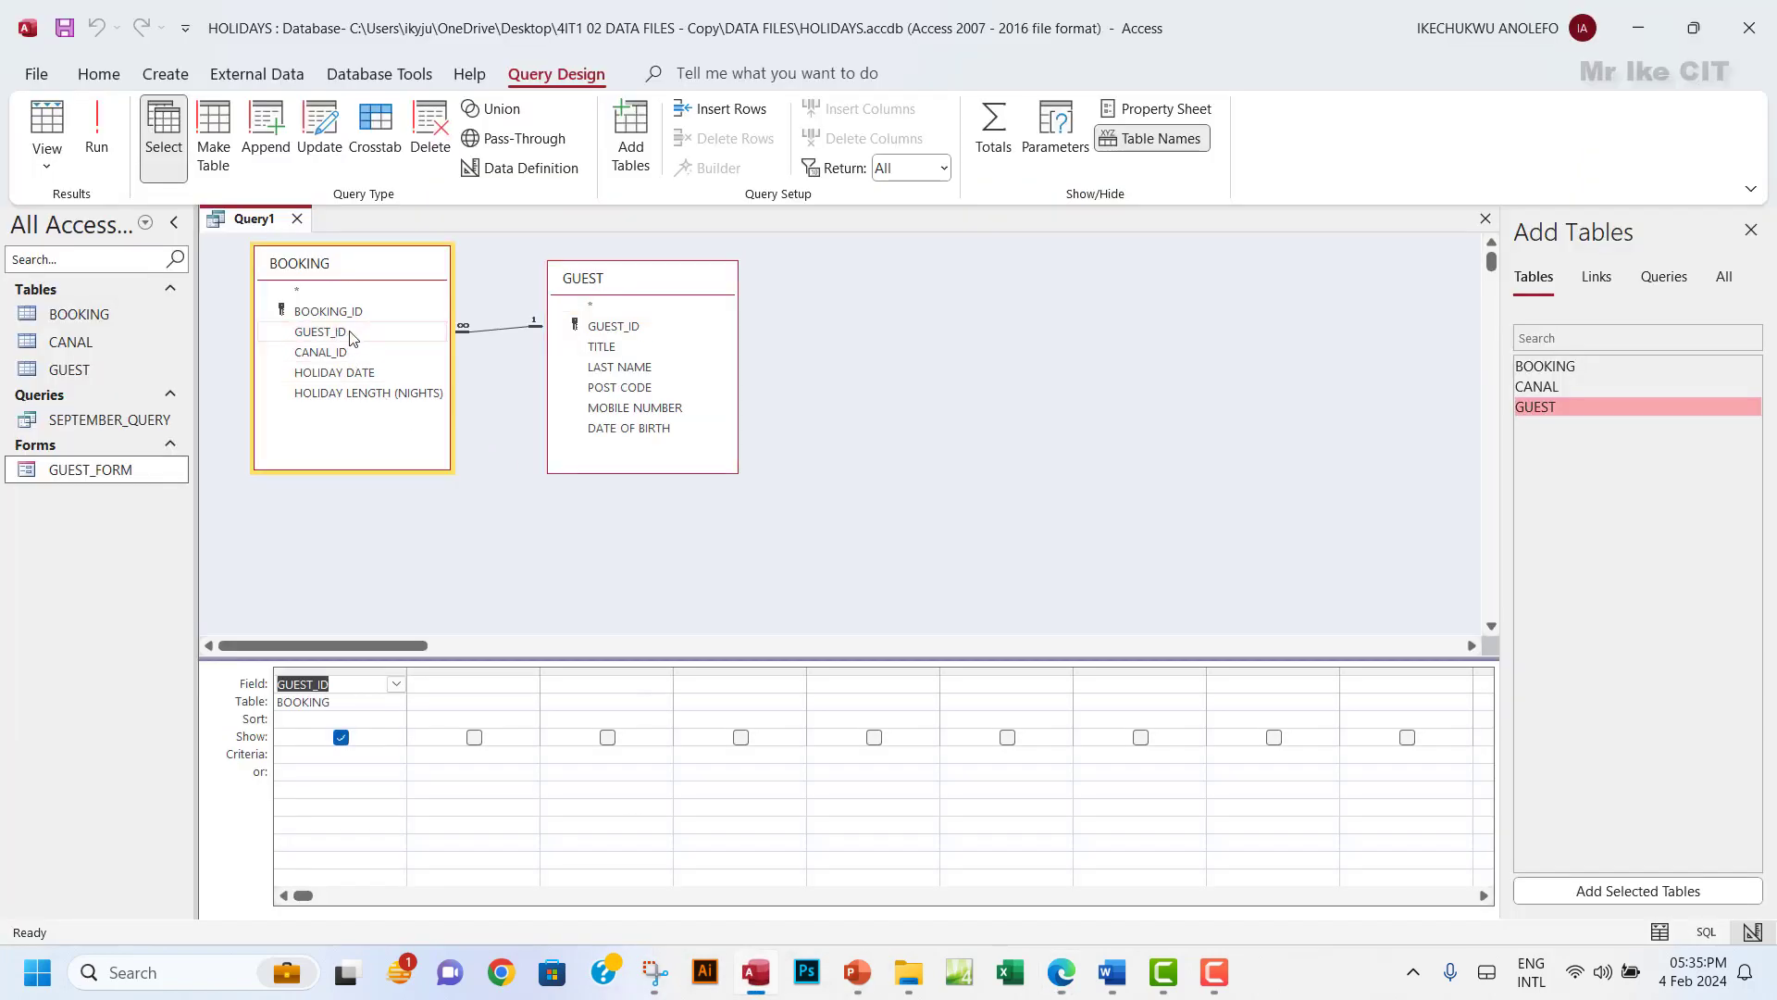
pyautogui.doubleClick(602, 346)
pyautogui.click(1062, 977)
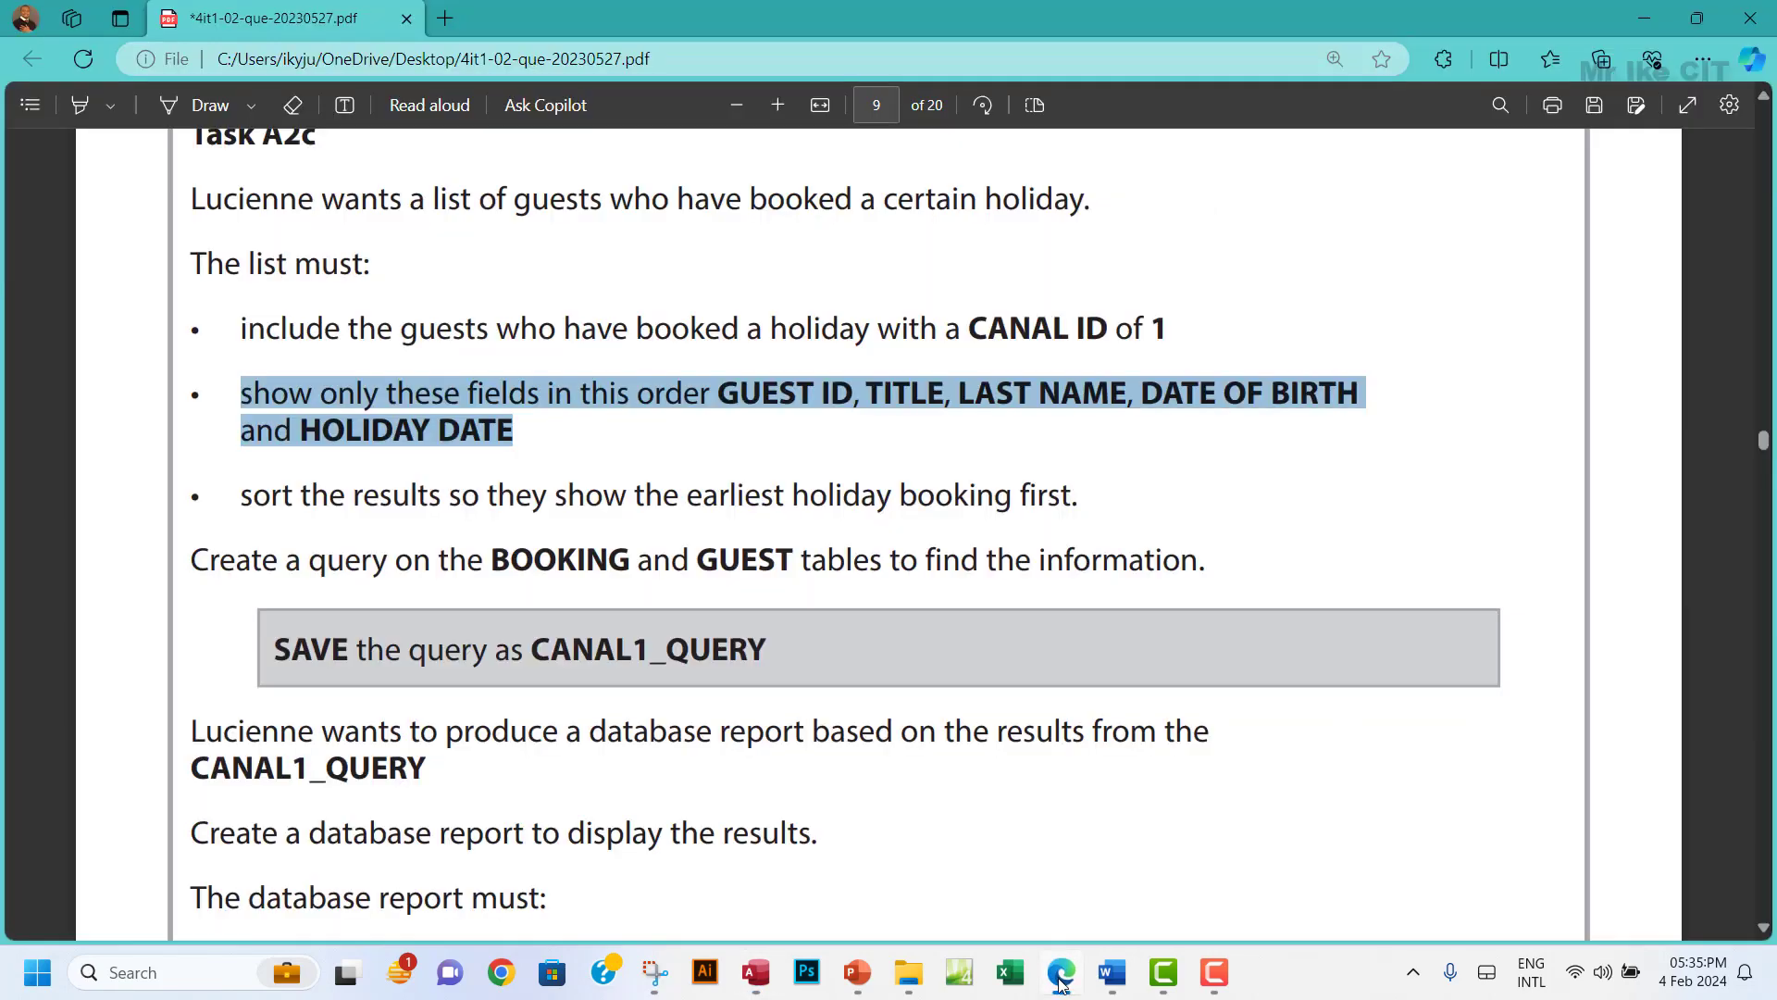
pyautogui.click(1062, 979)
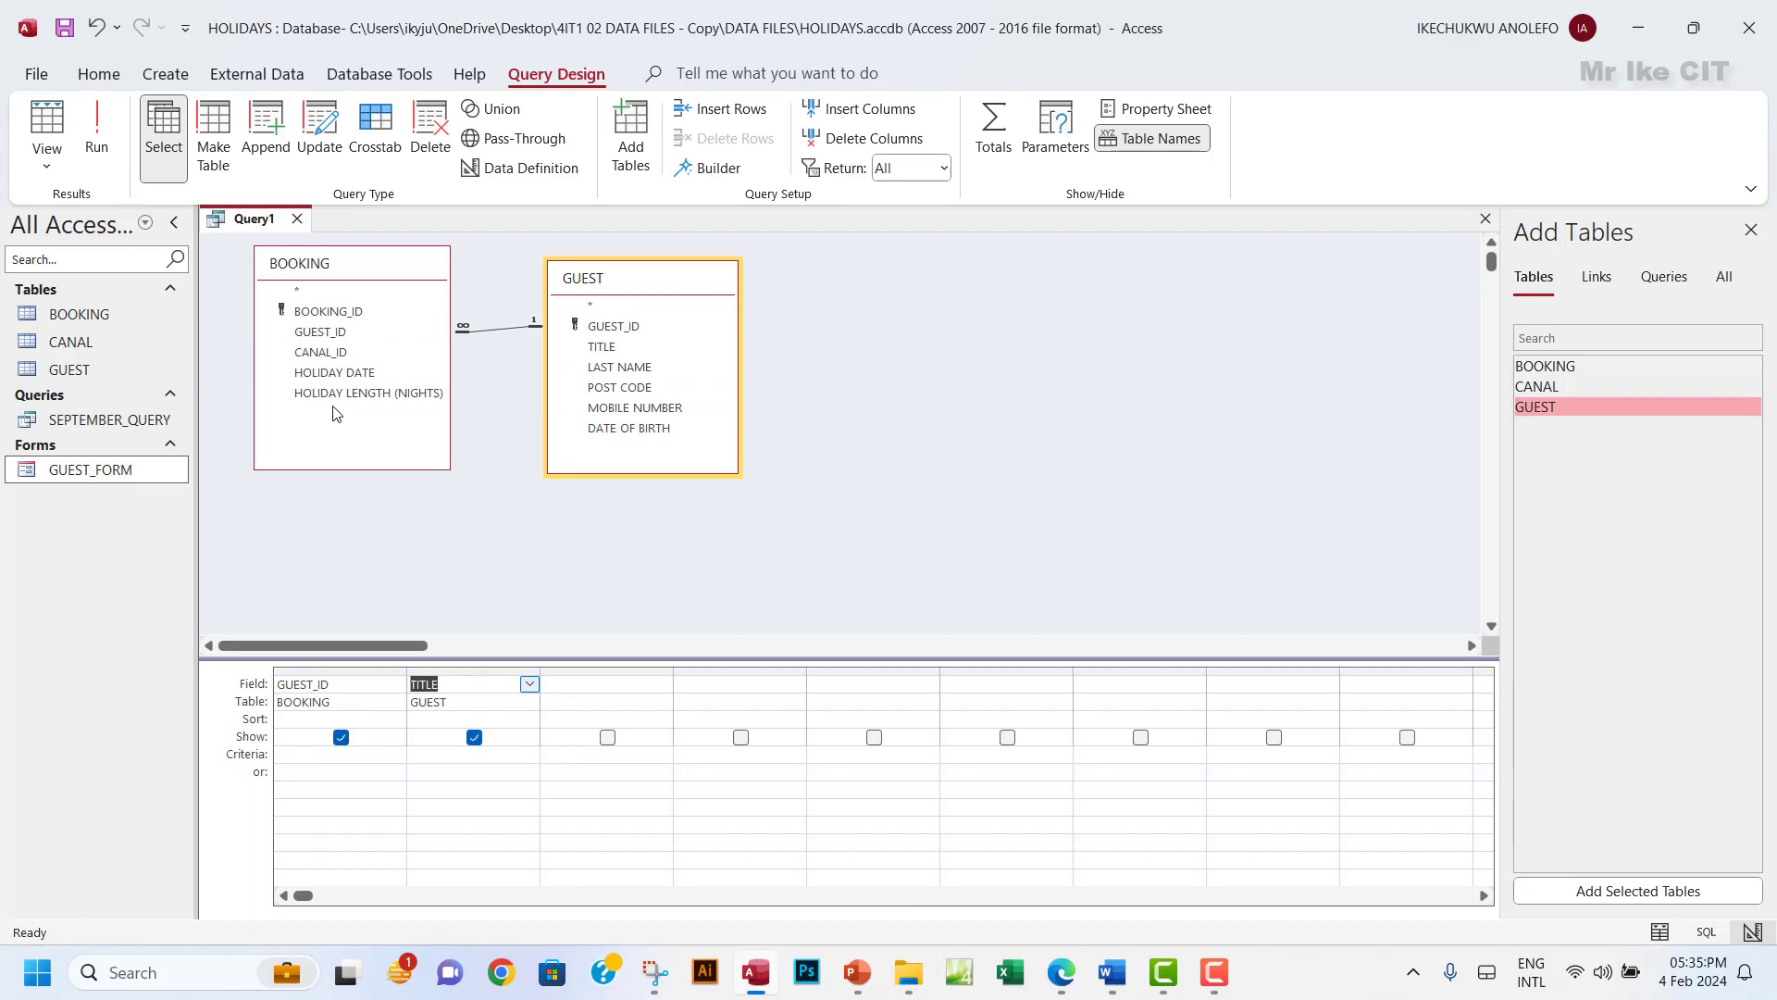
pyautogui.doubleClick(617, 368)
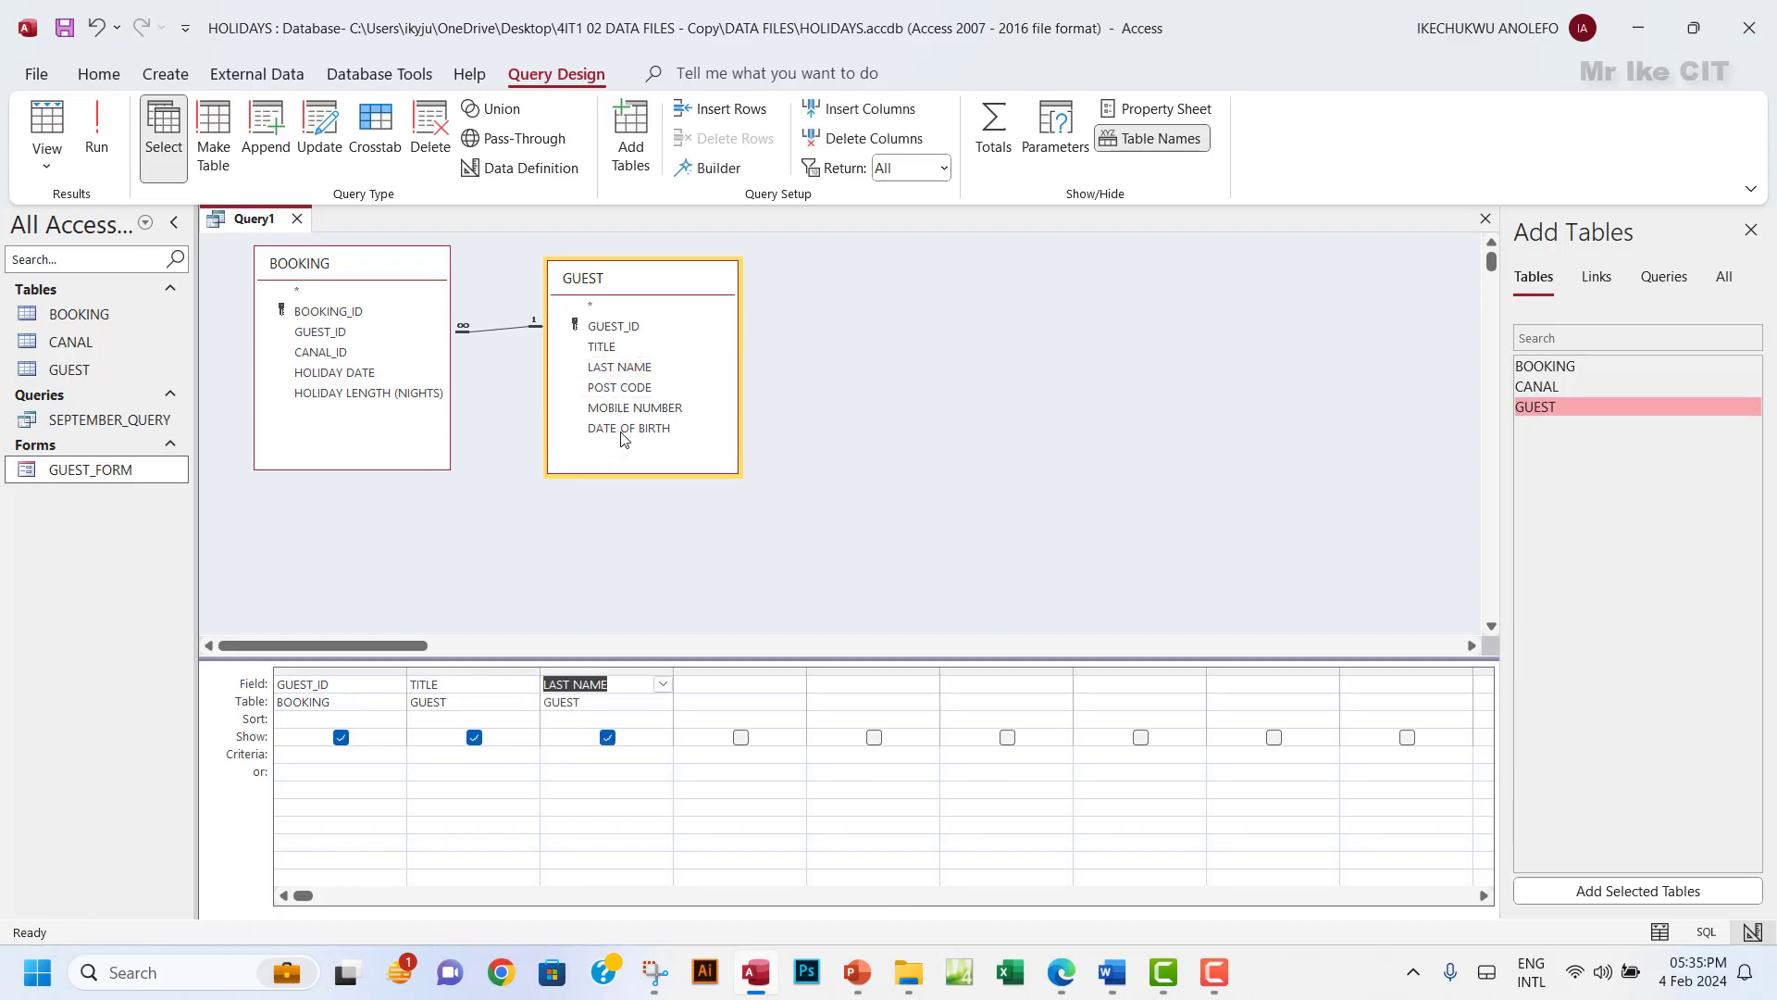
pyautogui.doubleClick(623, 429)
pyautogui.click(1062, 984)
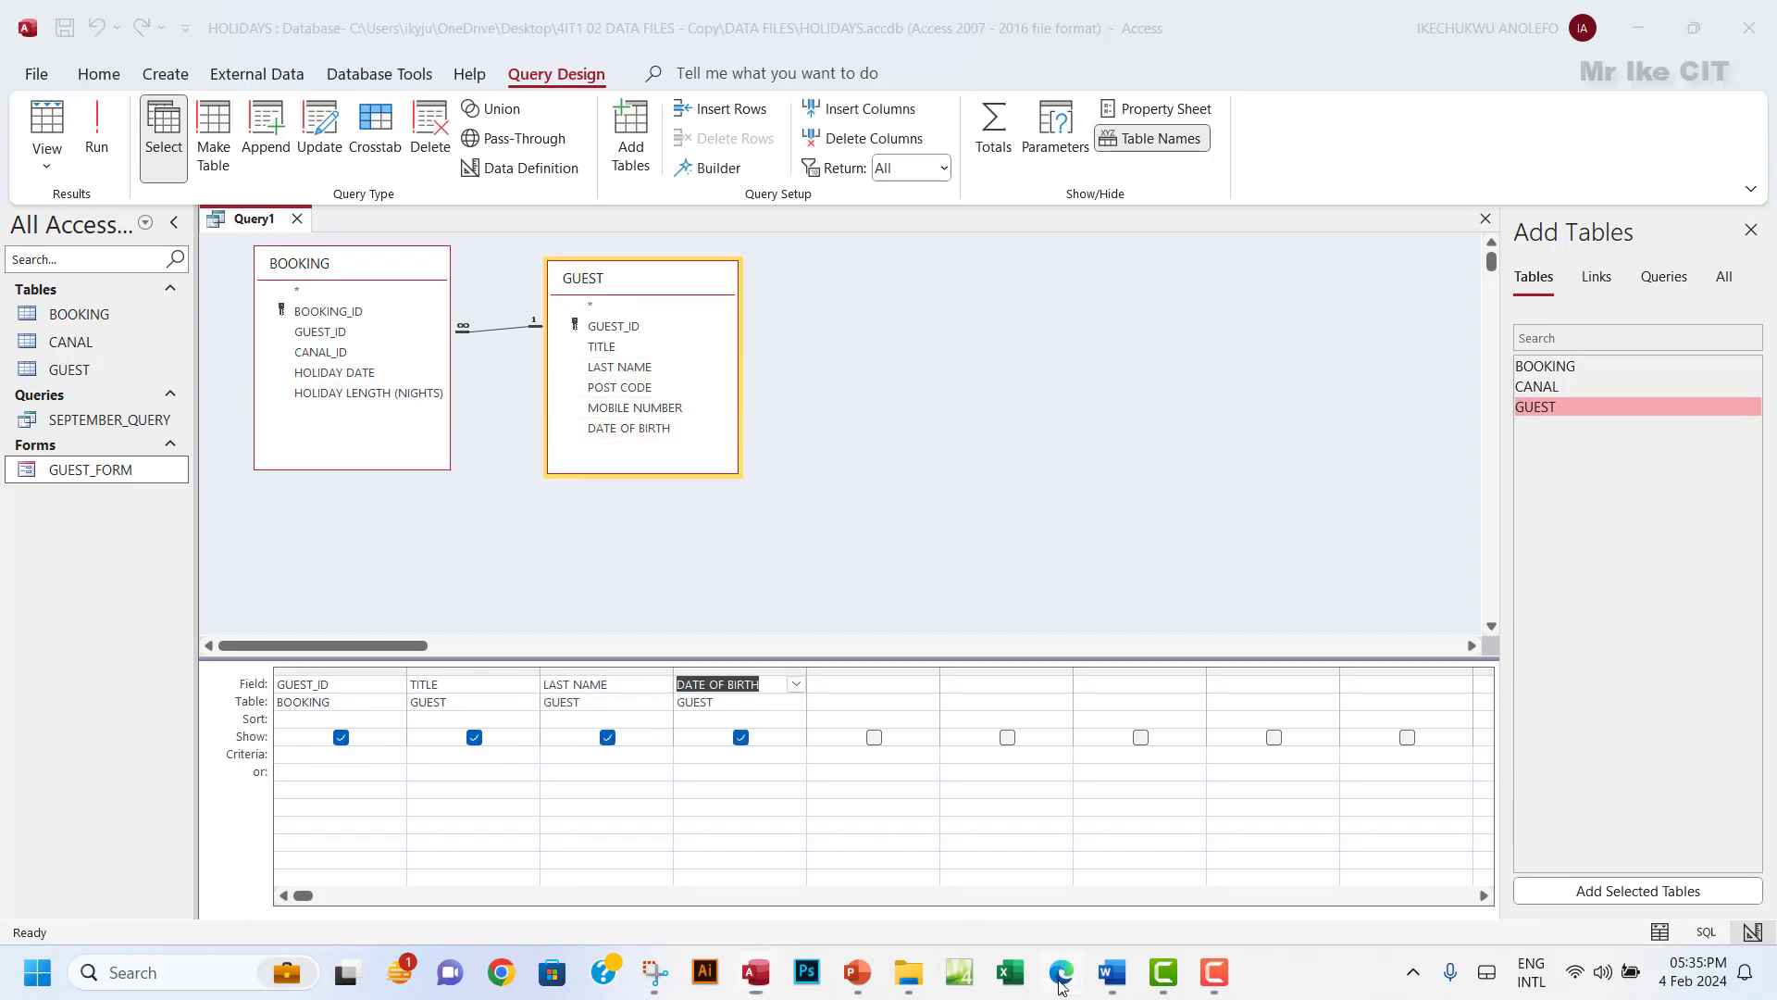
pyautogui.click(1062, 984)
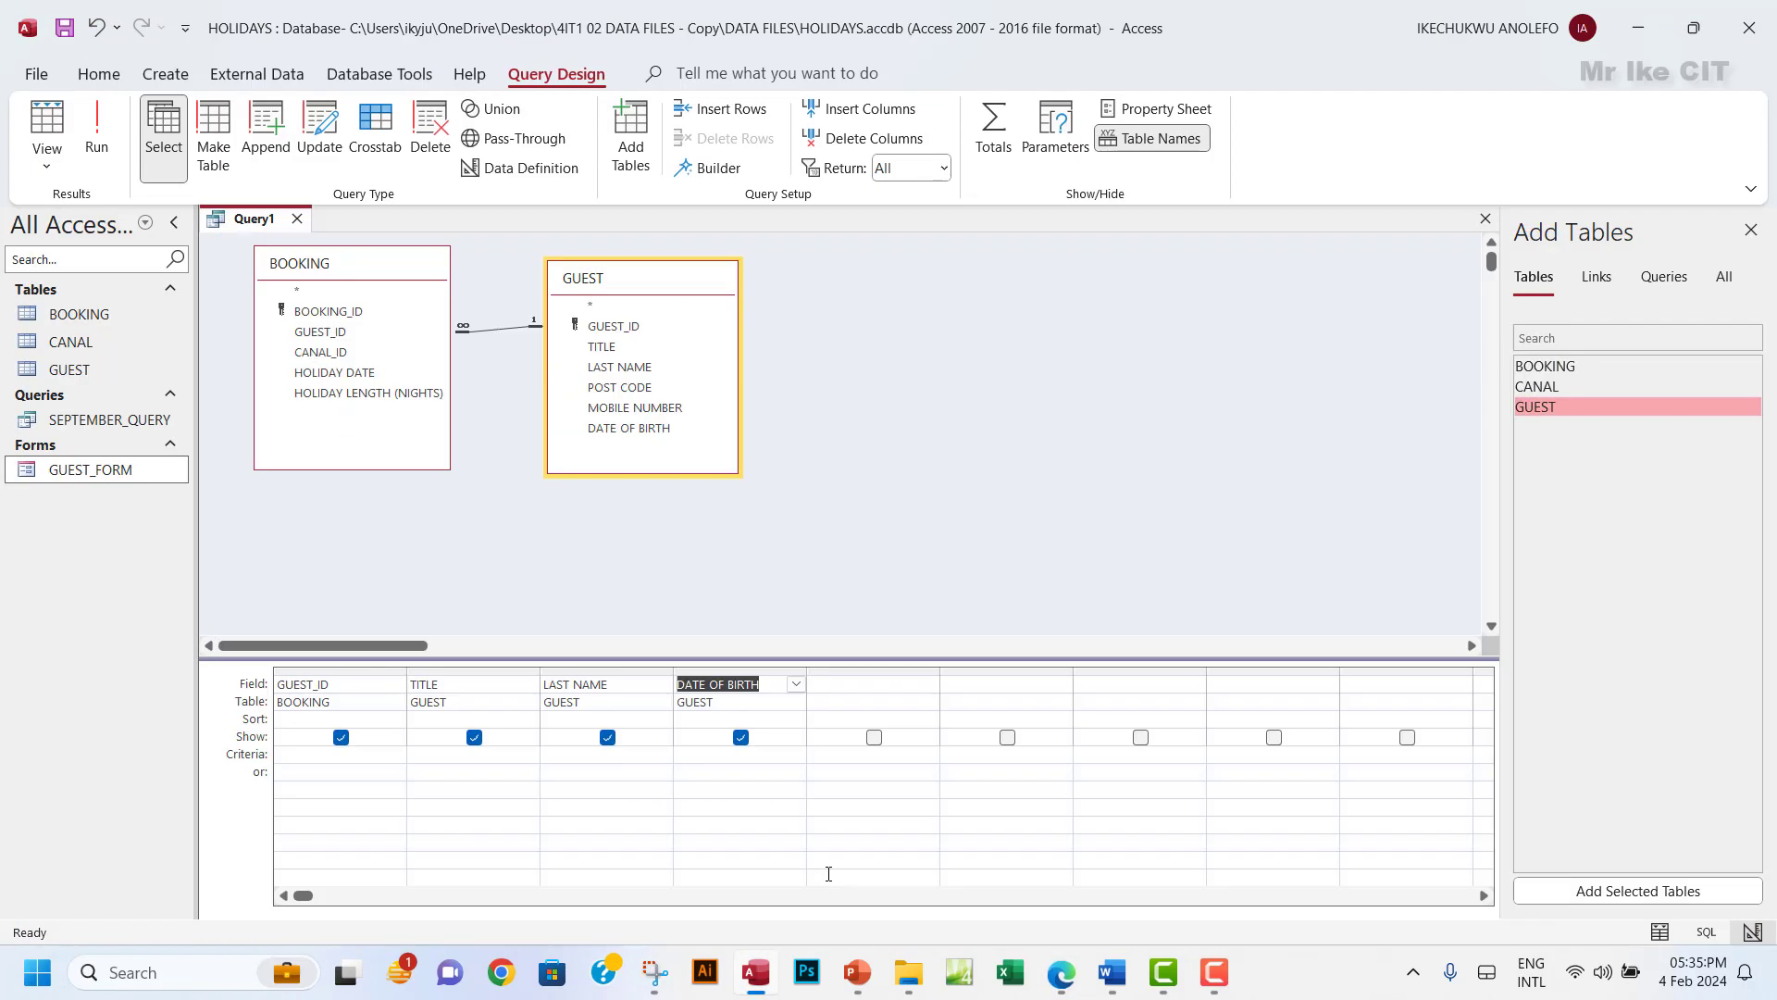
pyautogui.doubleClick(363, 375)
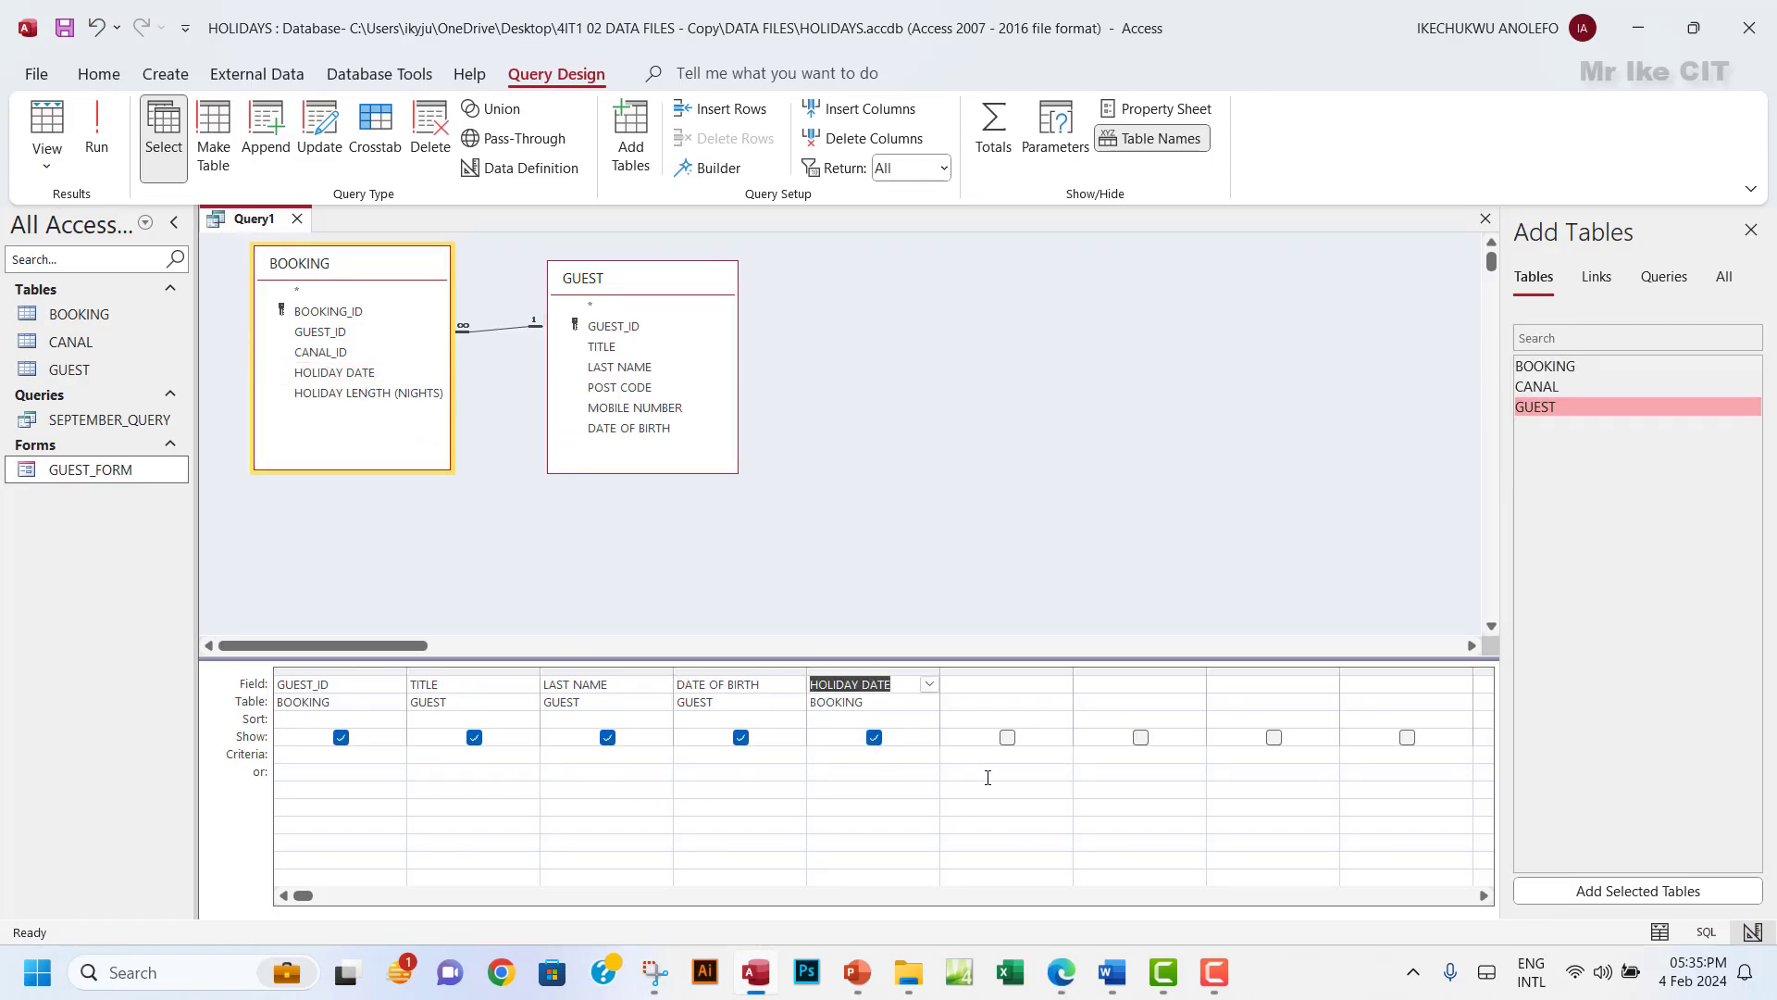
# In the exam PDF, highlight the Task A2c bullet on the fields to show and their order in yellow.
pyautogui.click(1060, 981)
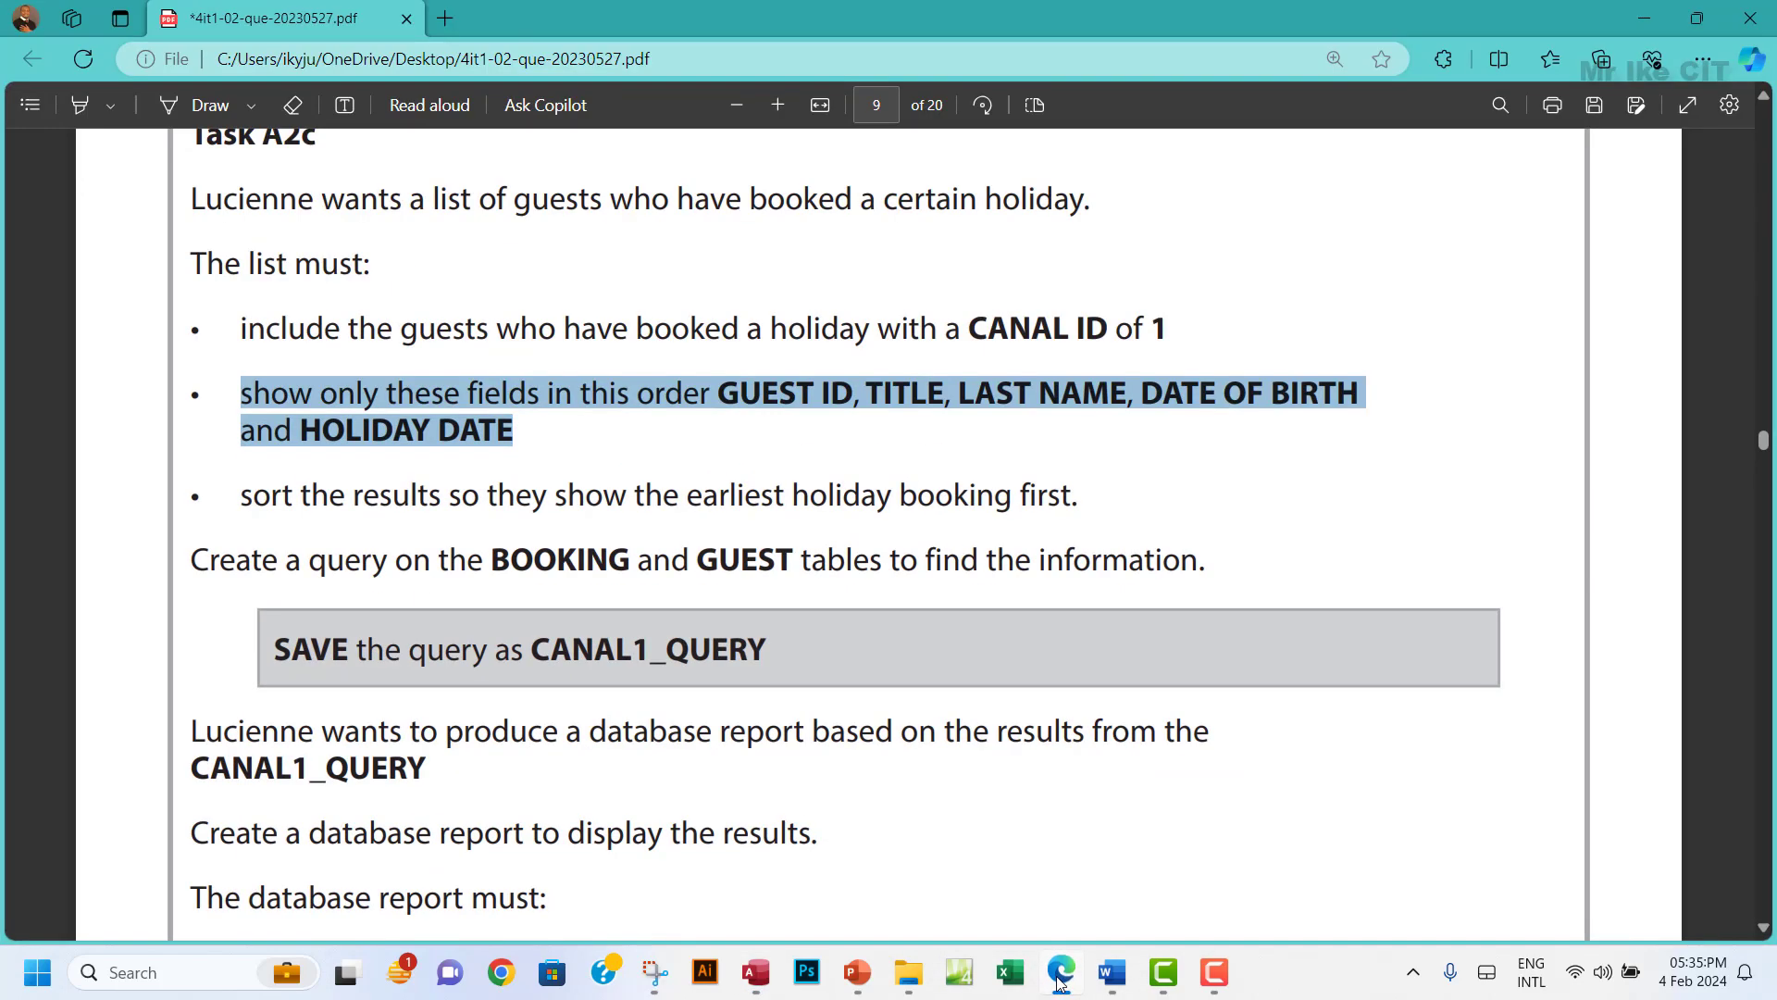
pyautogui.rightClick(380, 392)
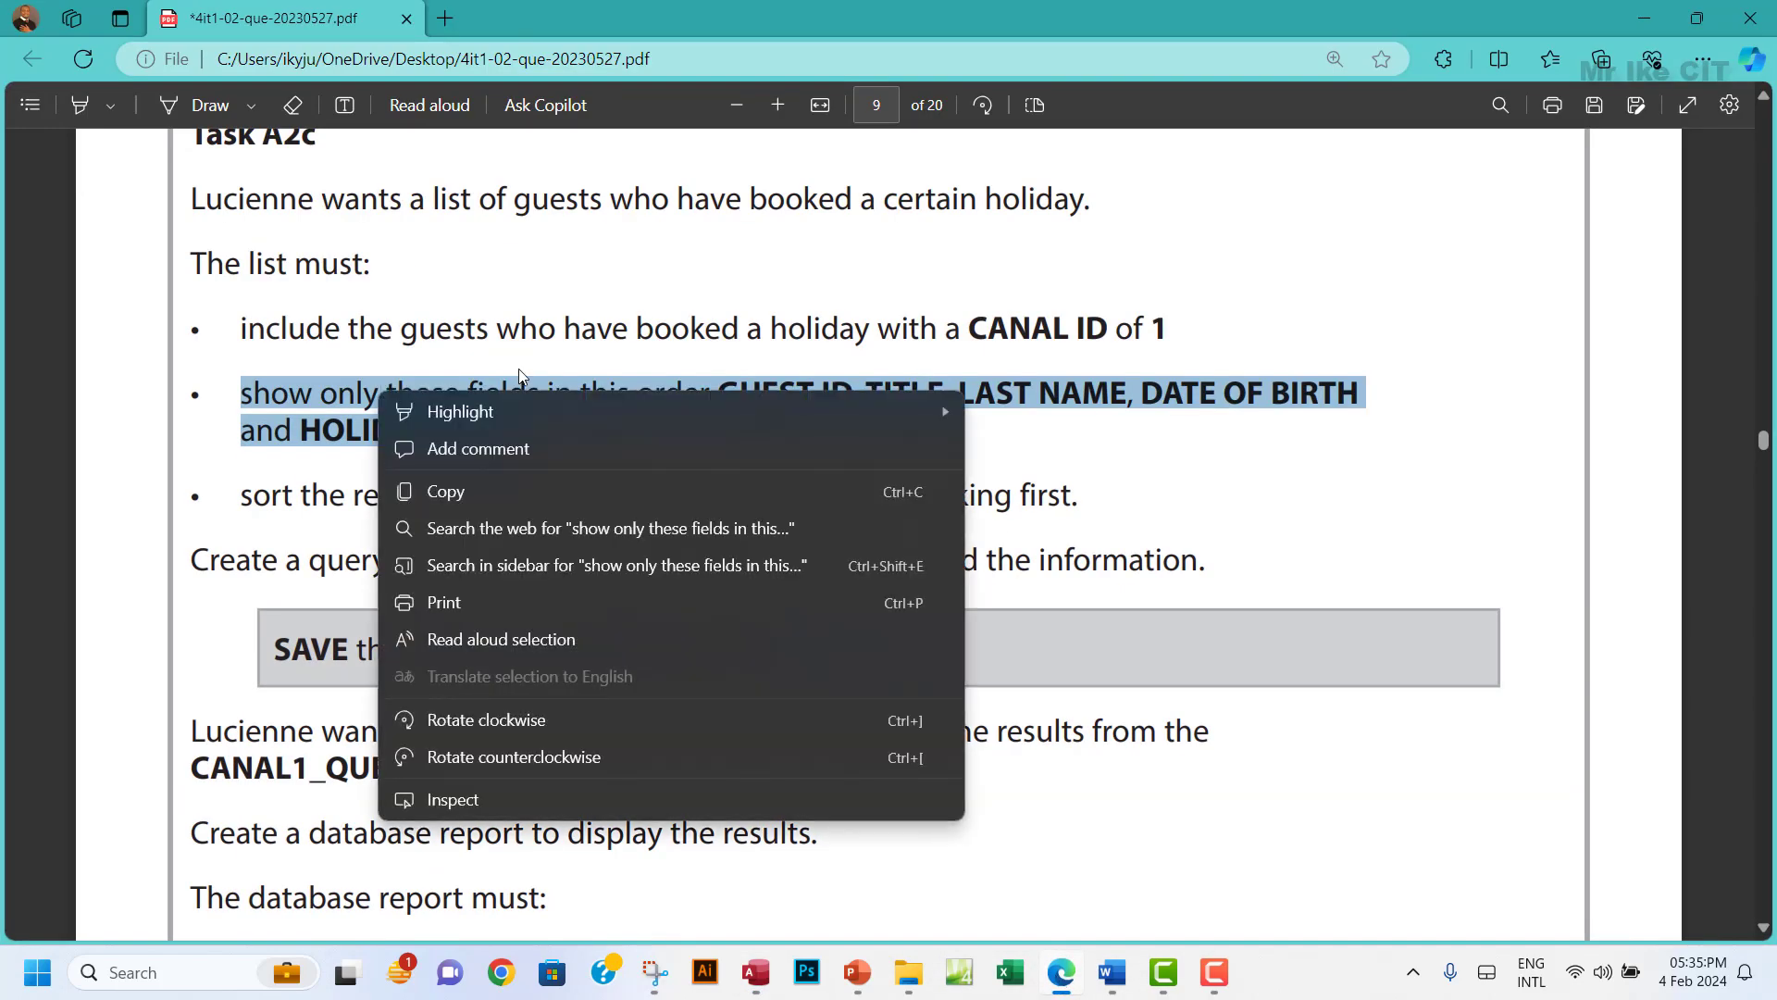
pyautogui.moveTo(674, 411)
pyautogui.click(1010, 418)
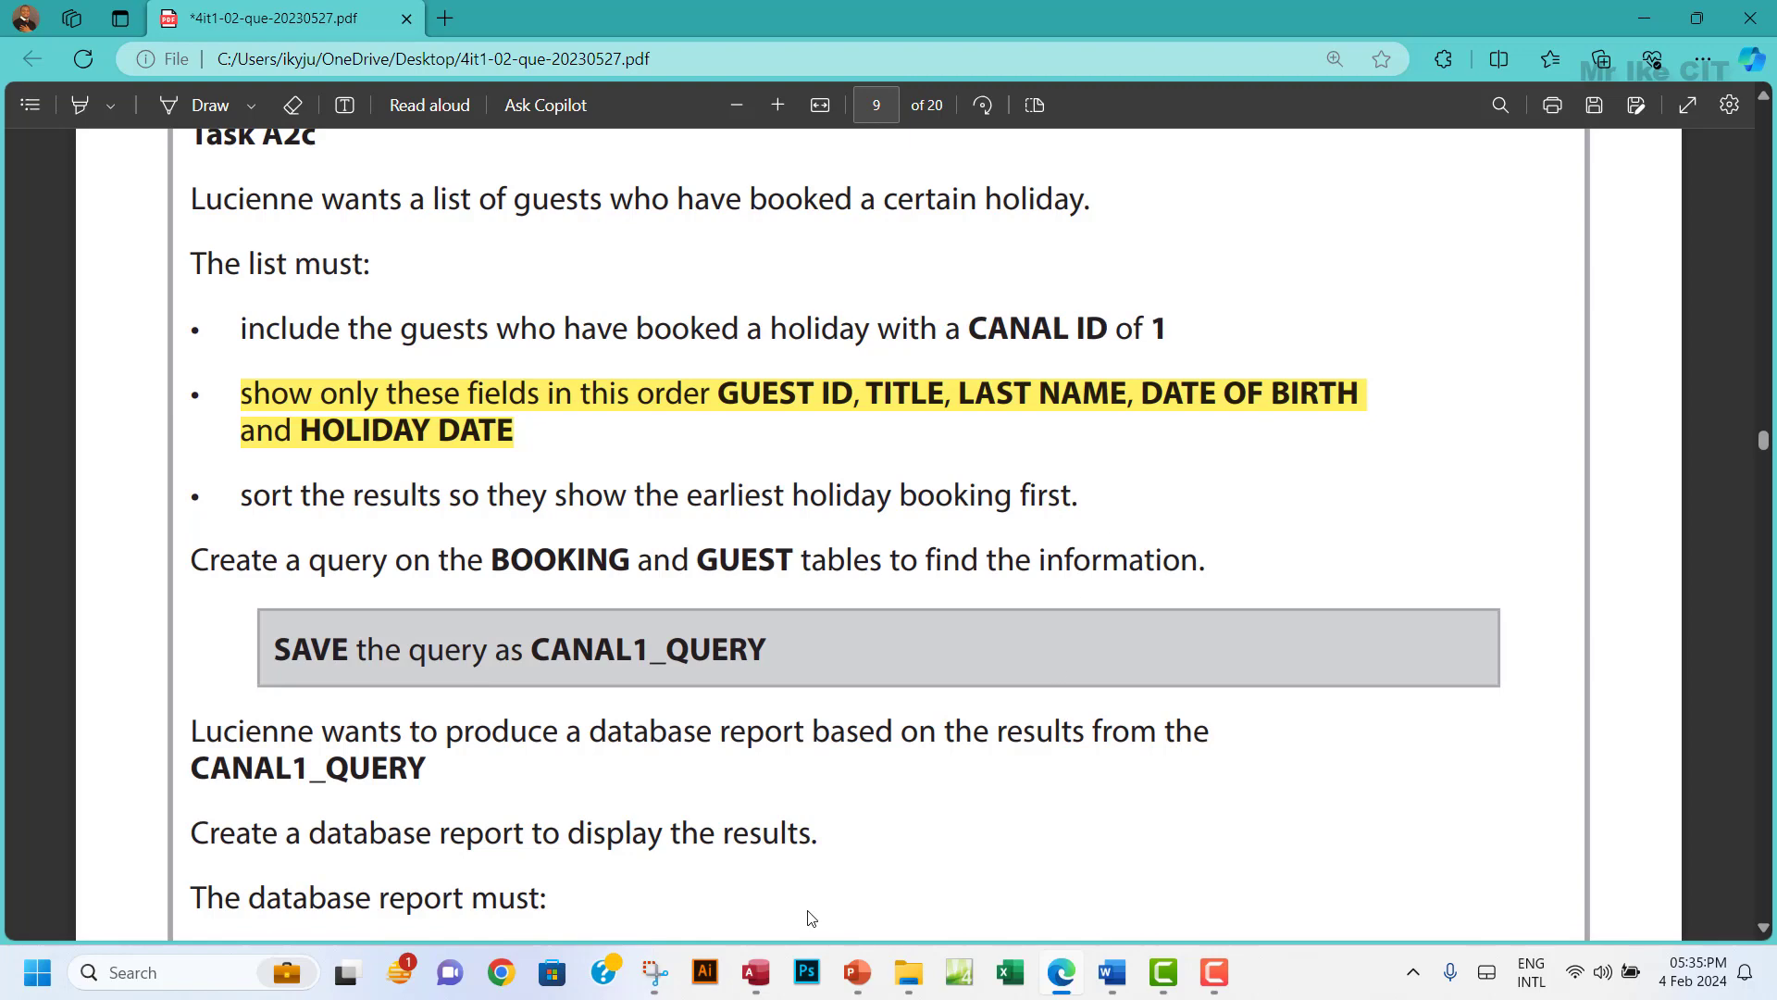
# In Access, add CANAL_ID from the BOOKING table to the query with the criterion 1, and run the query.
pyautogui.click(762, 972)
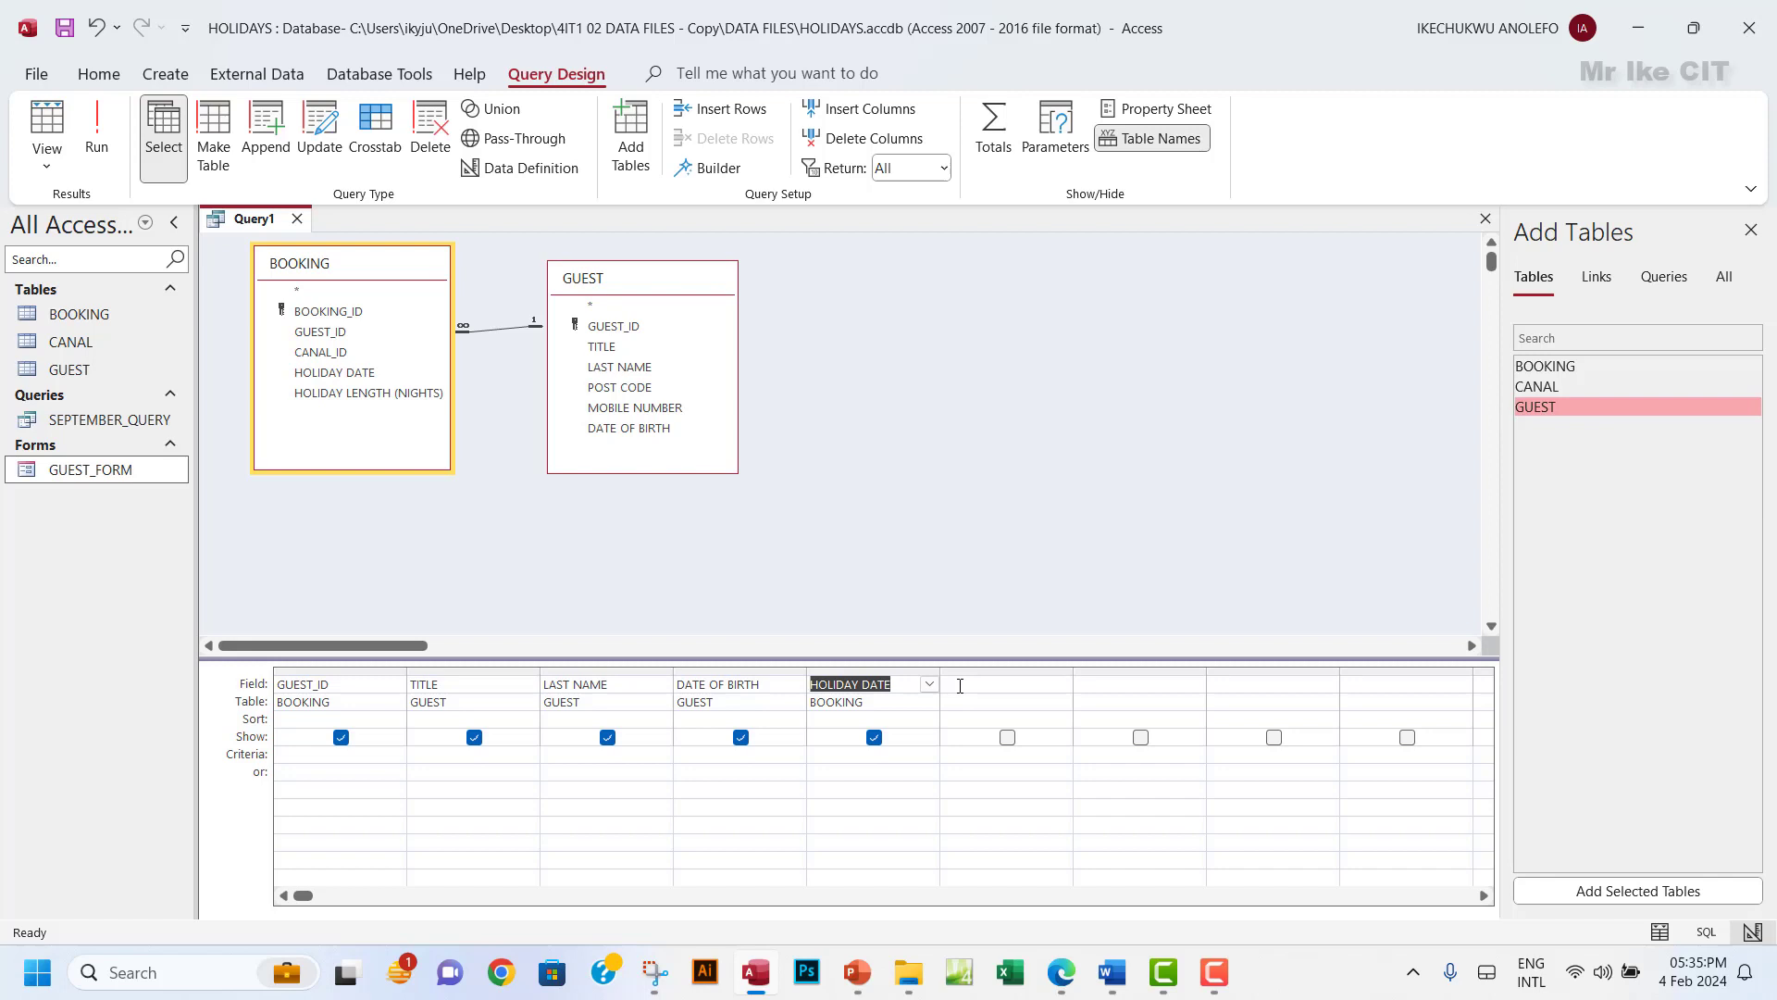
pyautogui.doubleClick(323, 353)
pyautogui.click(984, 721)
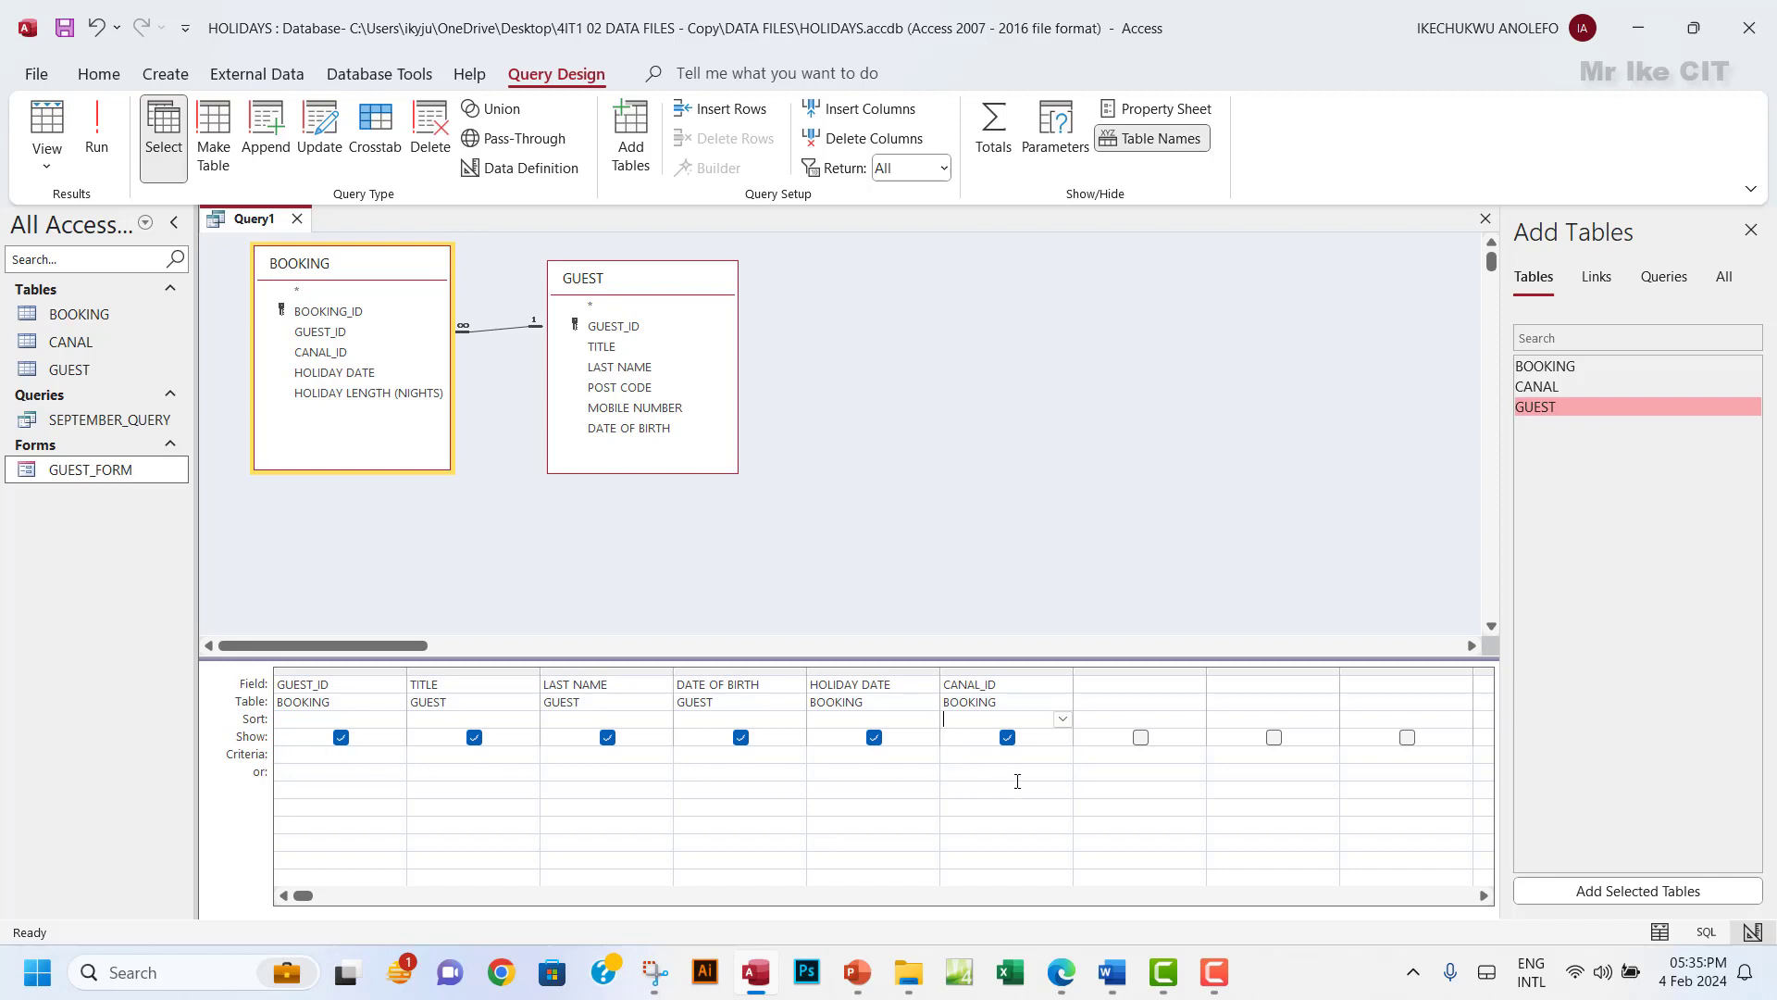
pyautogui.click(985, 757)
pyautogui.write('1')
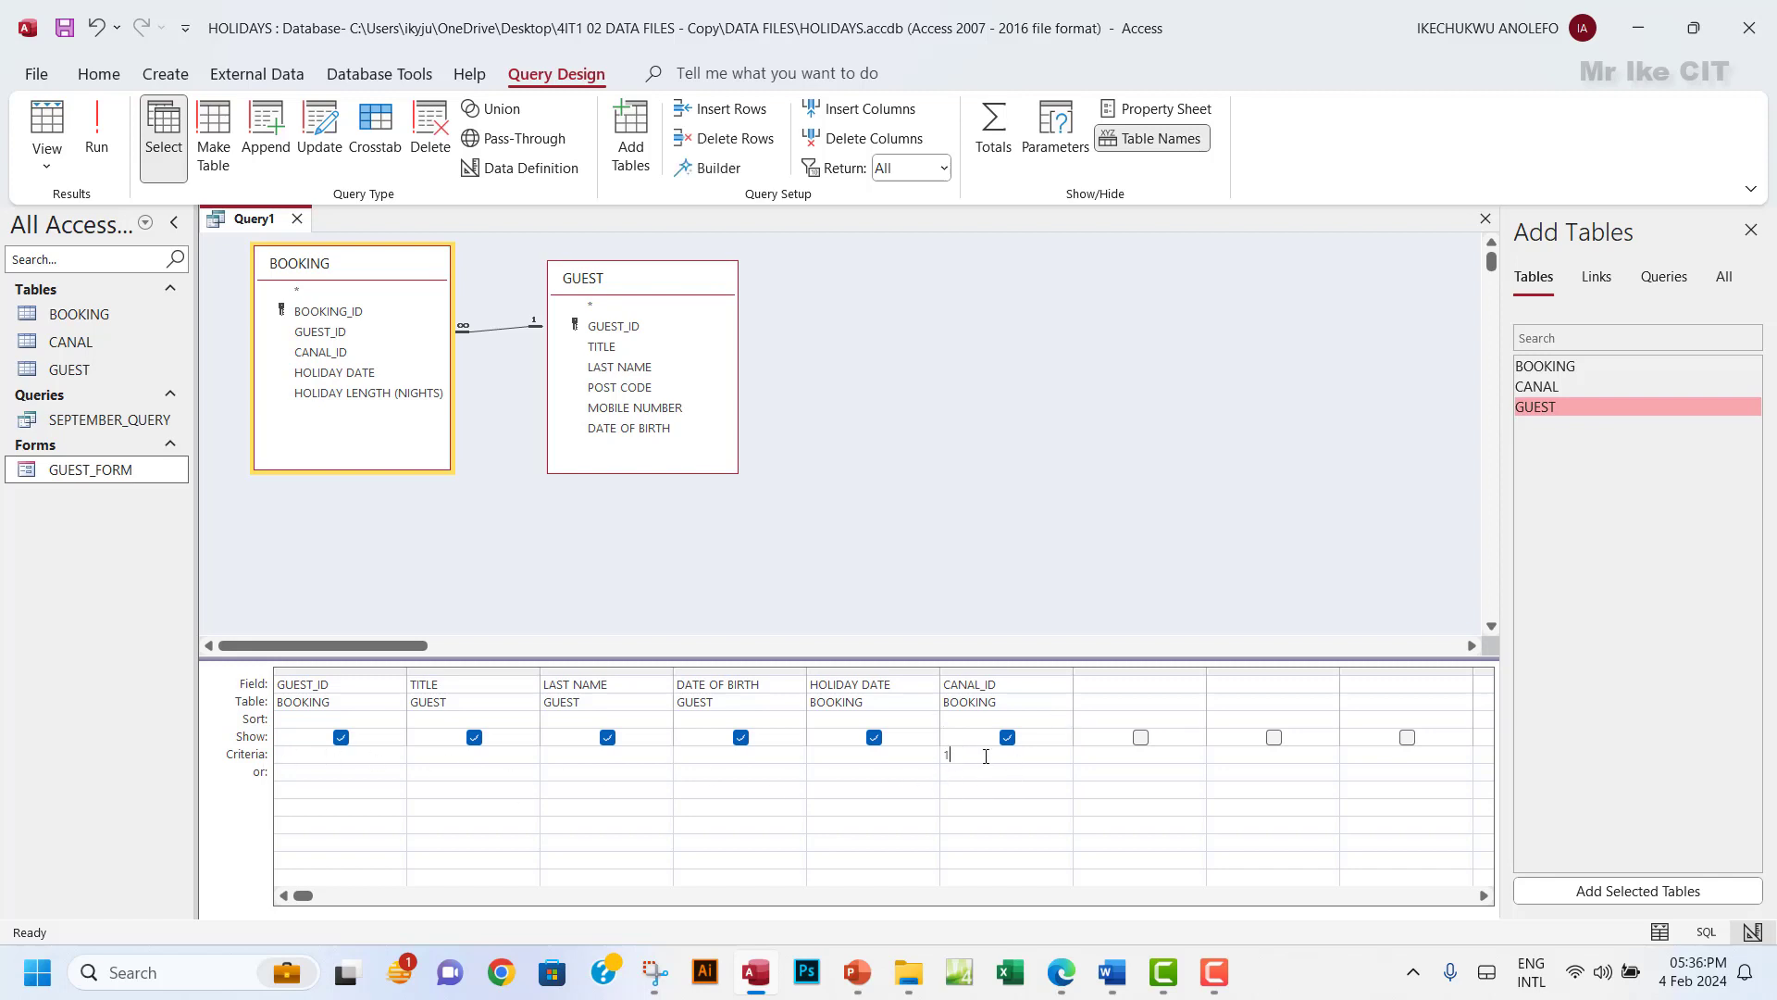
pyautogui.click(97, 128)
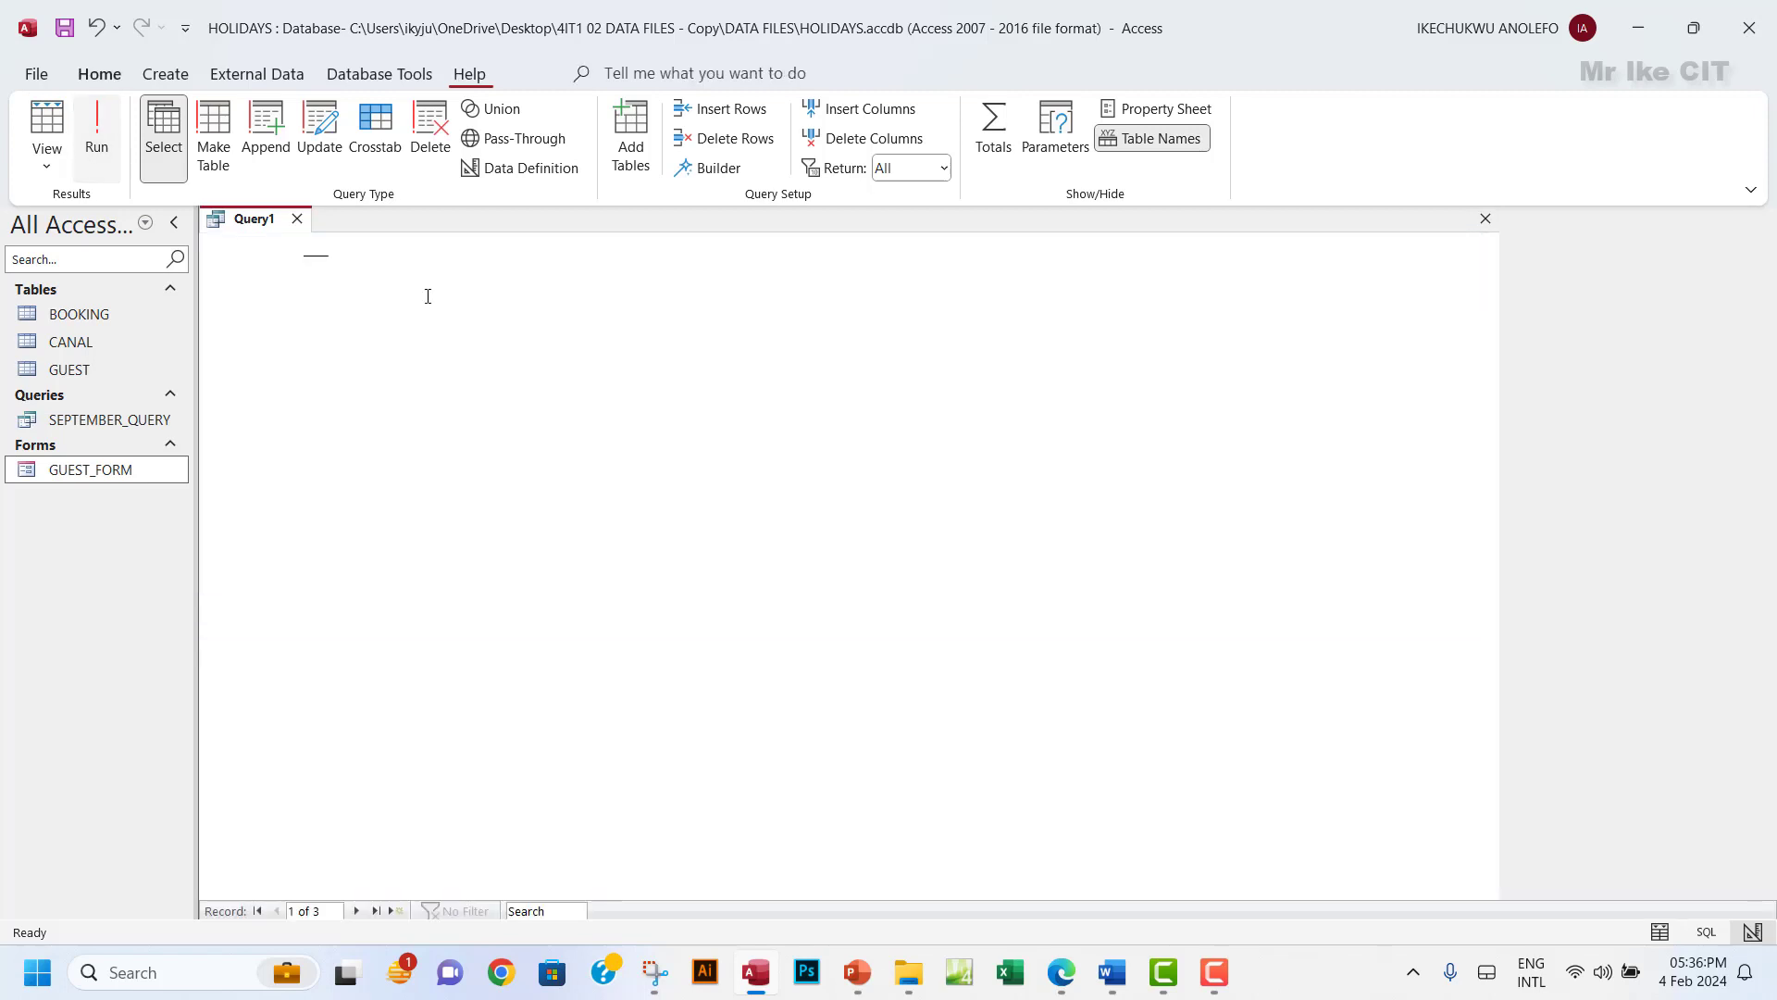
pyautogui.click(846, 244)
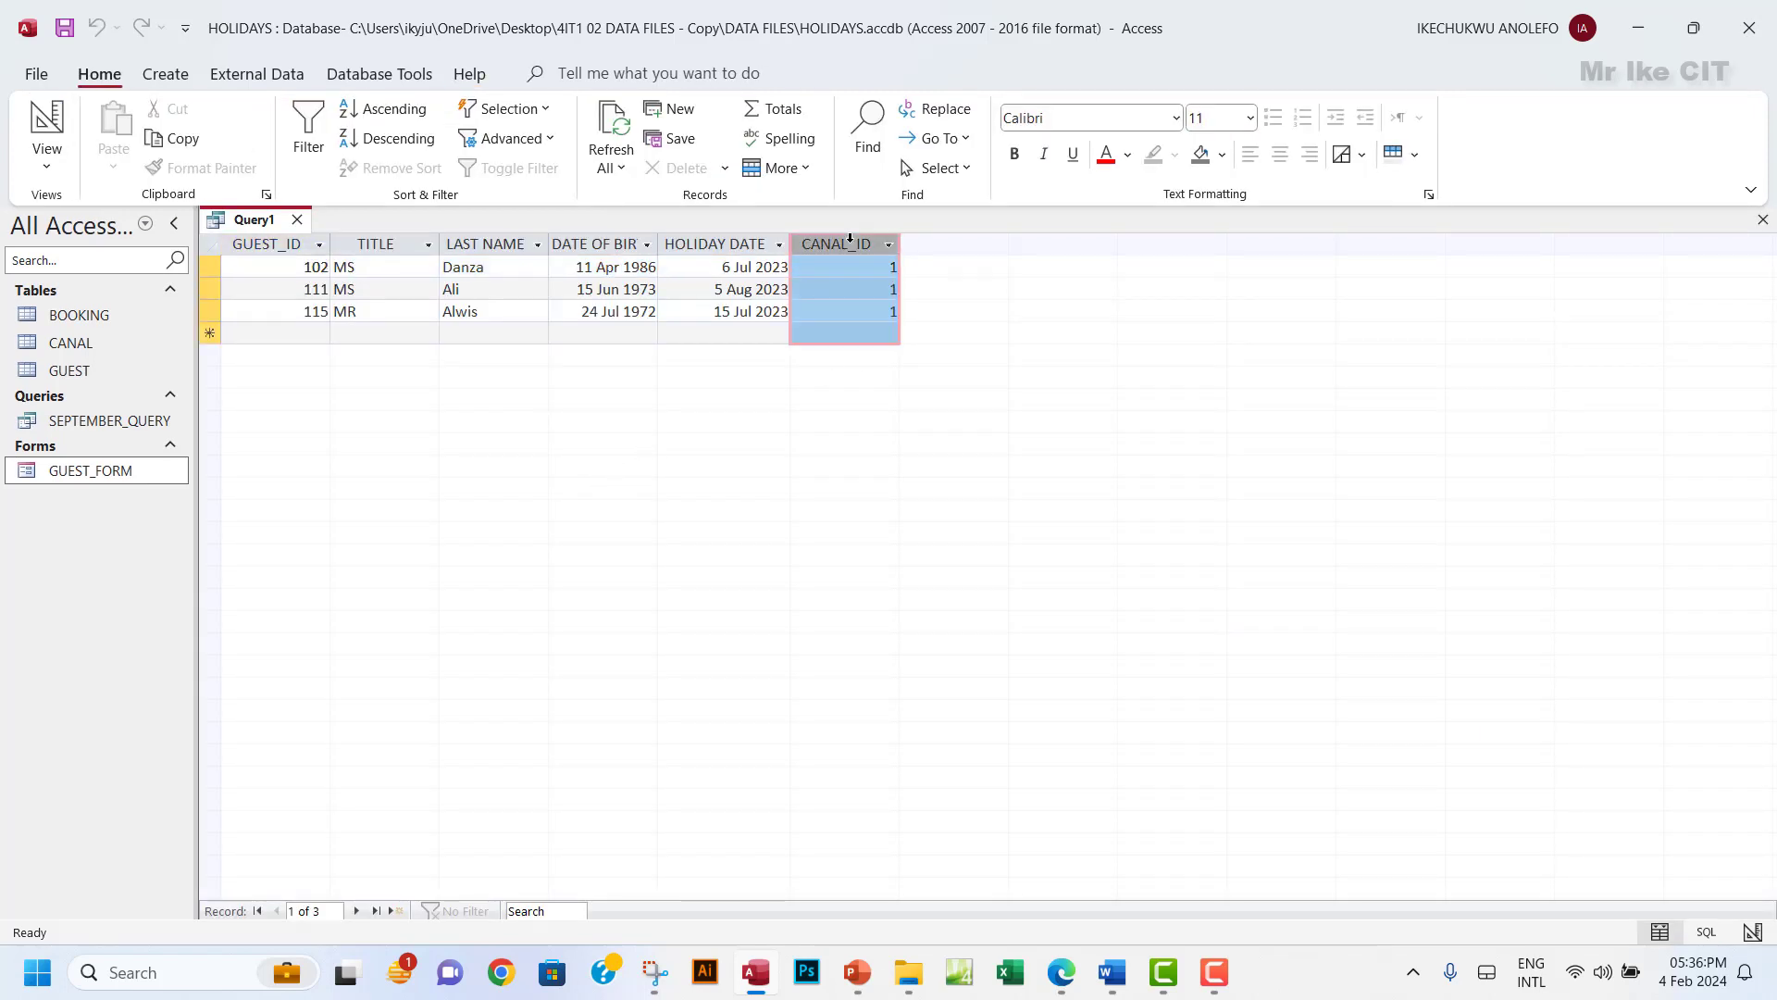
# Hide the CANAL_ID column from the query output, run the query to check it, and return to the query design.
pyautogui.click(46, 159)
pyautogui.click(102, 308)
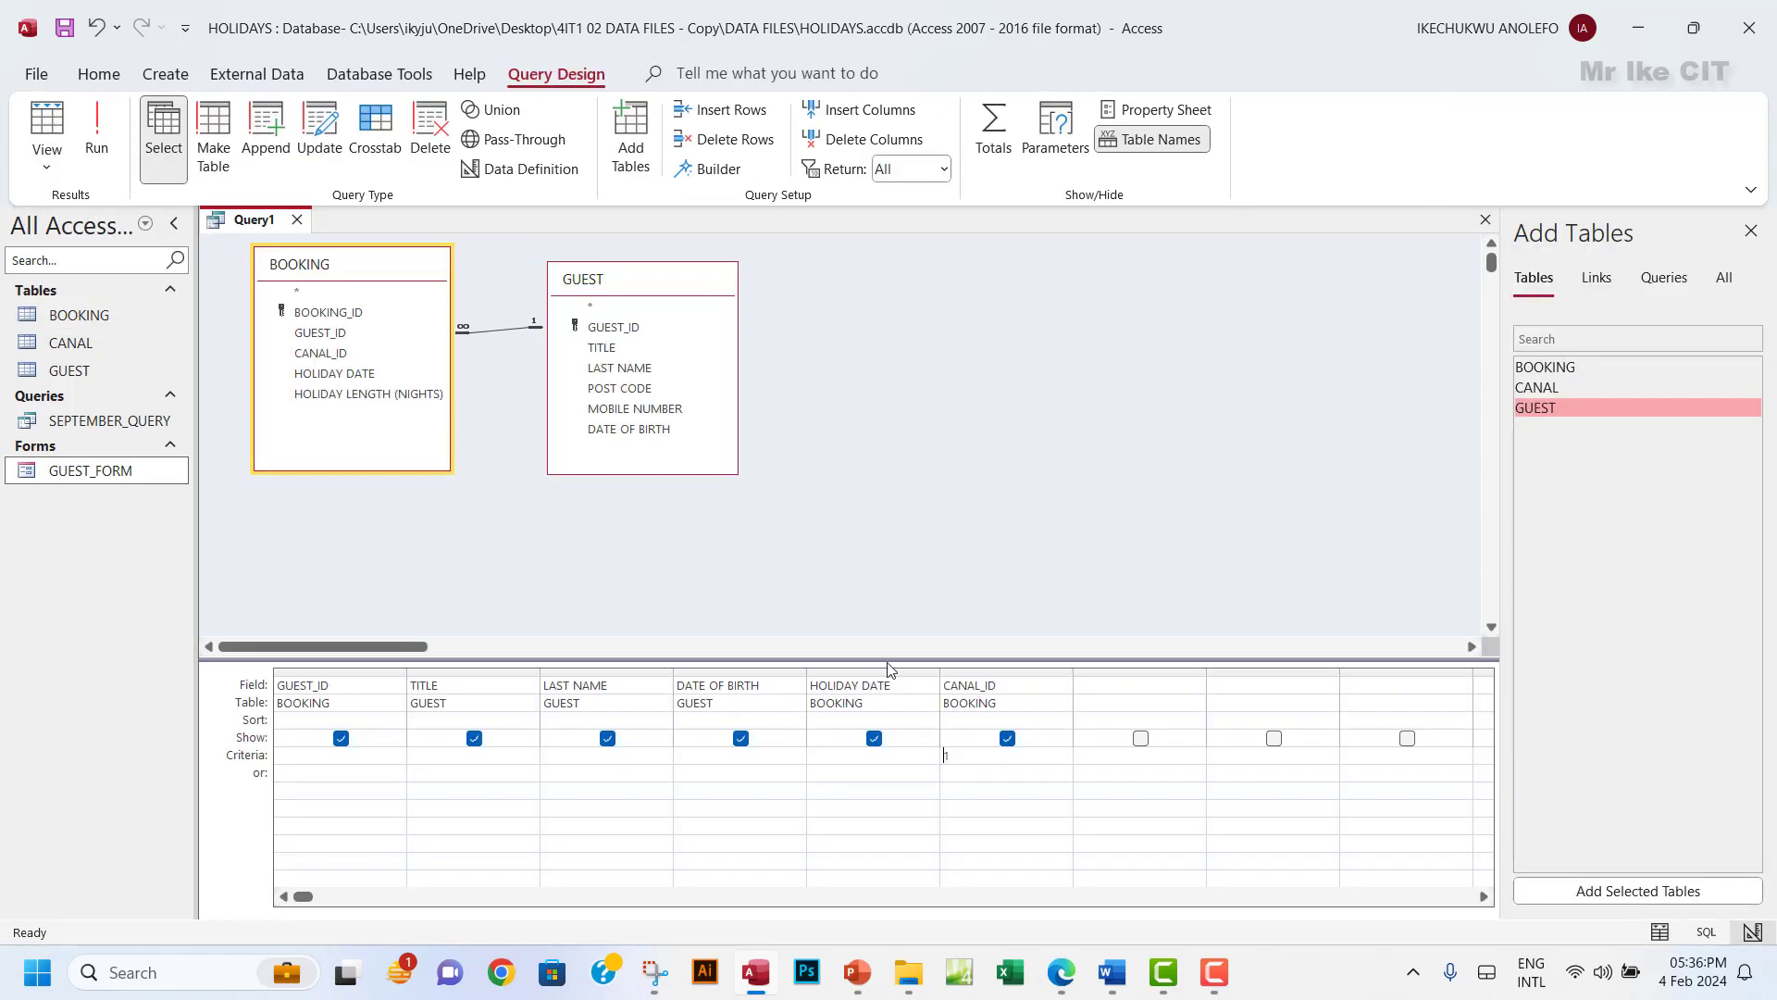
pyautogui.click(1007, 738)
pyautogui.click(109, 164)
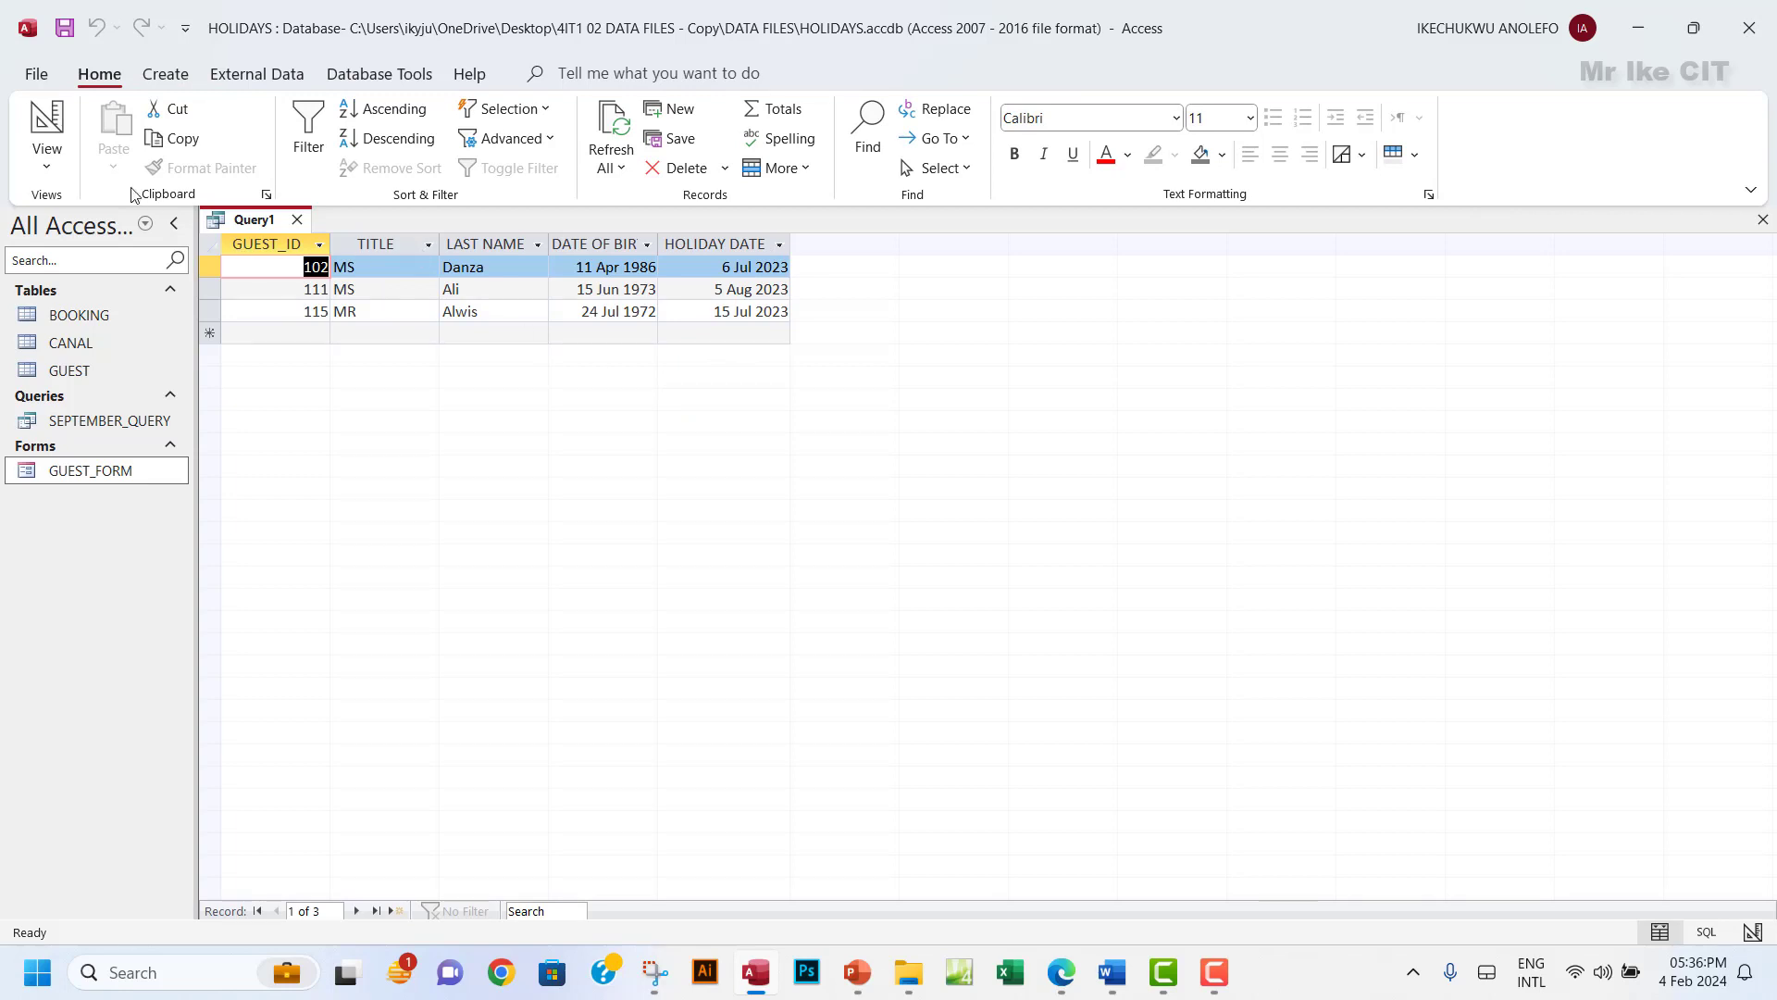
pyautogui.click(47, 163)
pyautogui.click(109, 309)
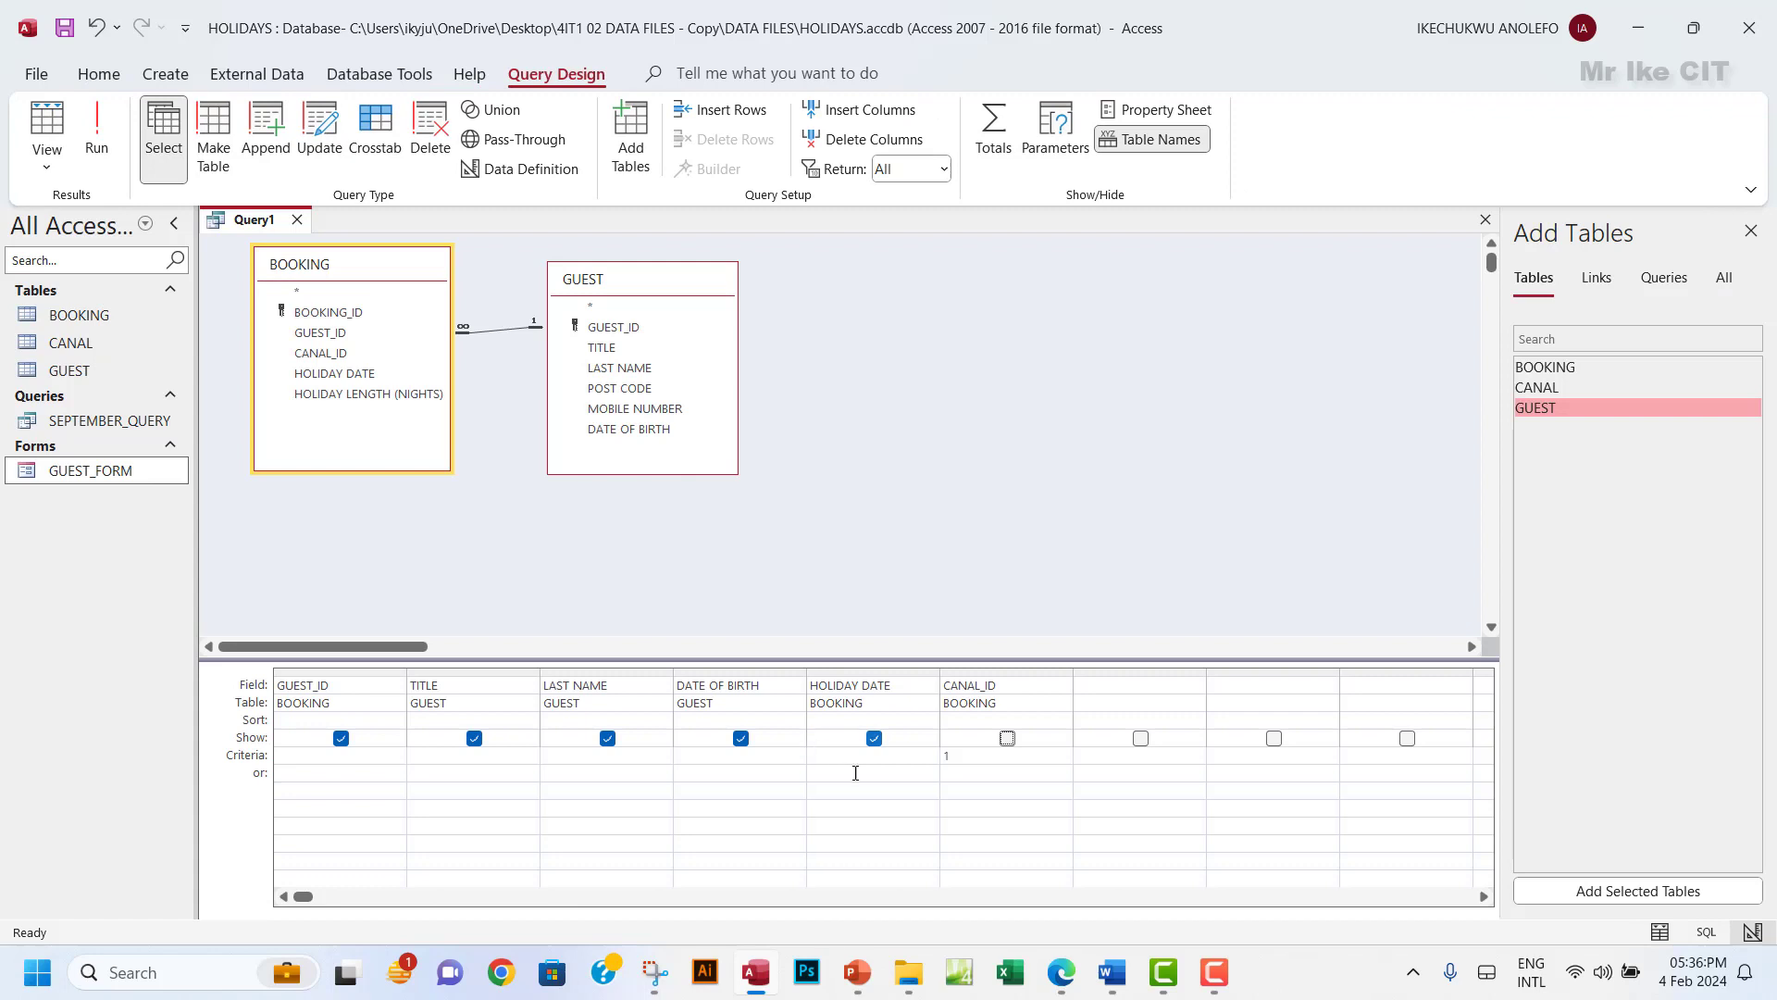
# In the exam PDF, highlight the Task A2c bullet about guests with a CANAL ID of 1 in yellow.
pyautogui.moveTo(1055, 981)
pyautogui.click(1018, 845)
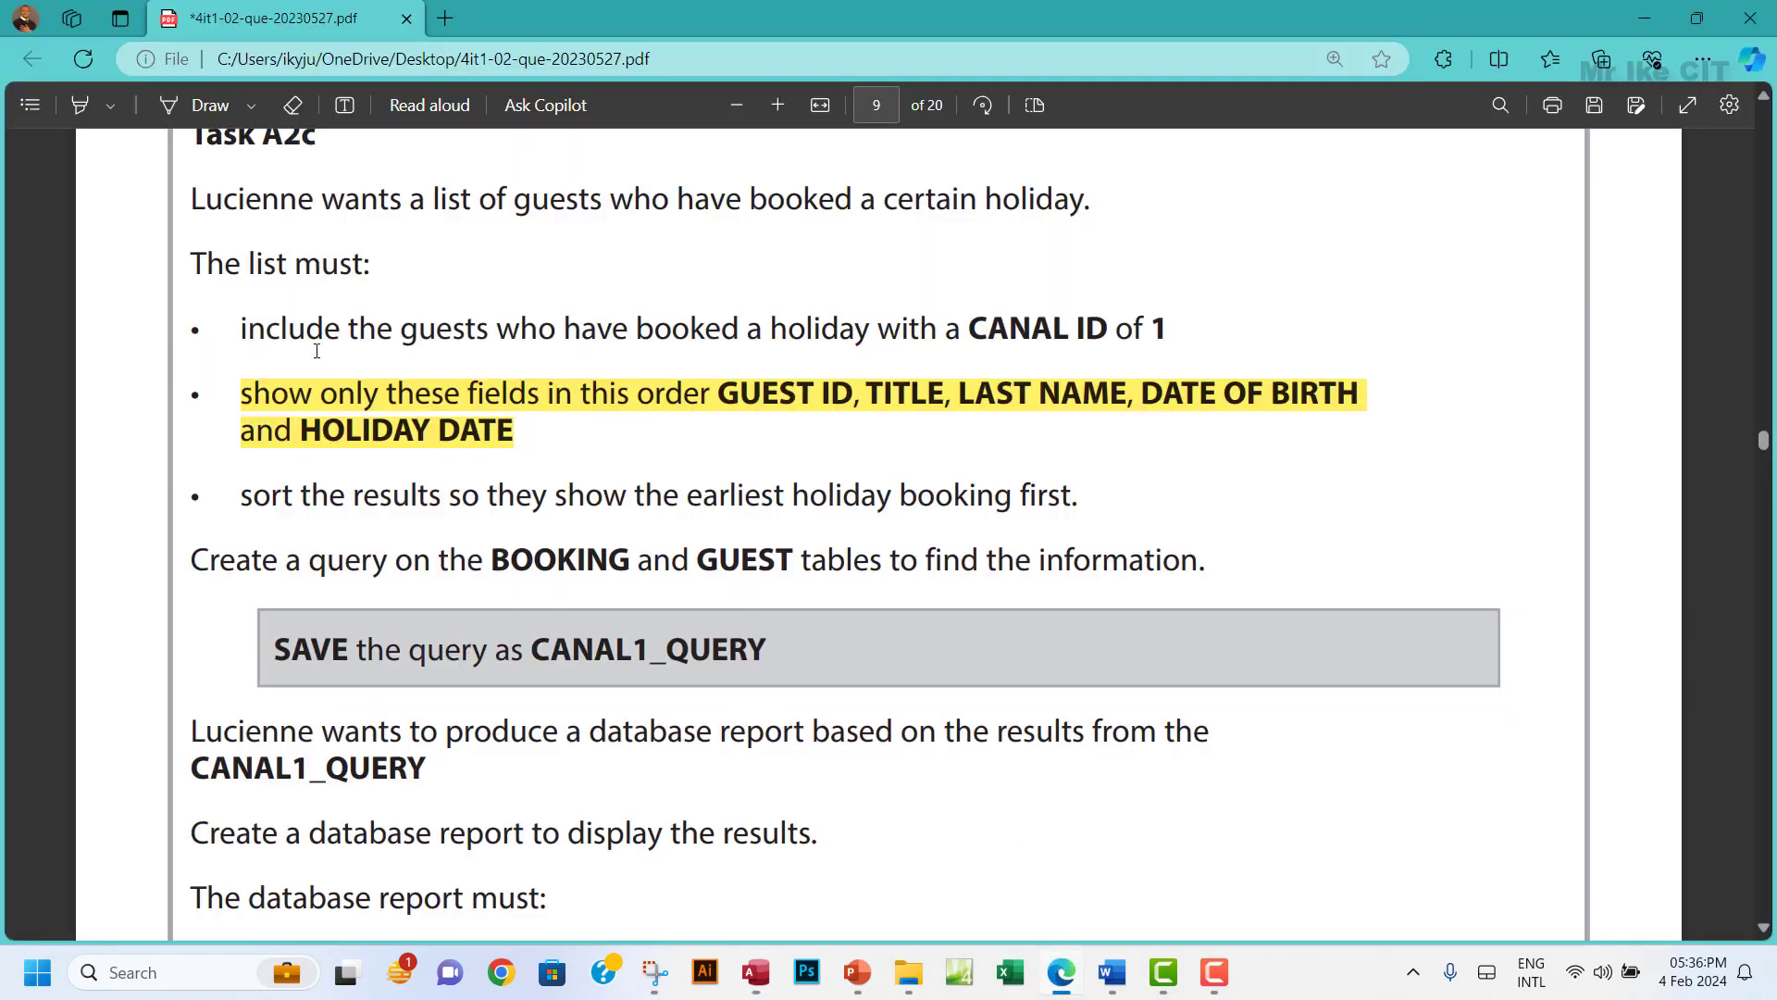
pyautogui.moveTo(243, 329); pyautogui.dragTo(1170, 323)
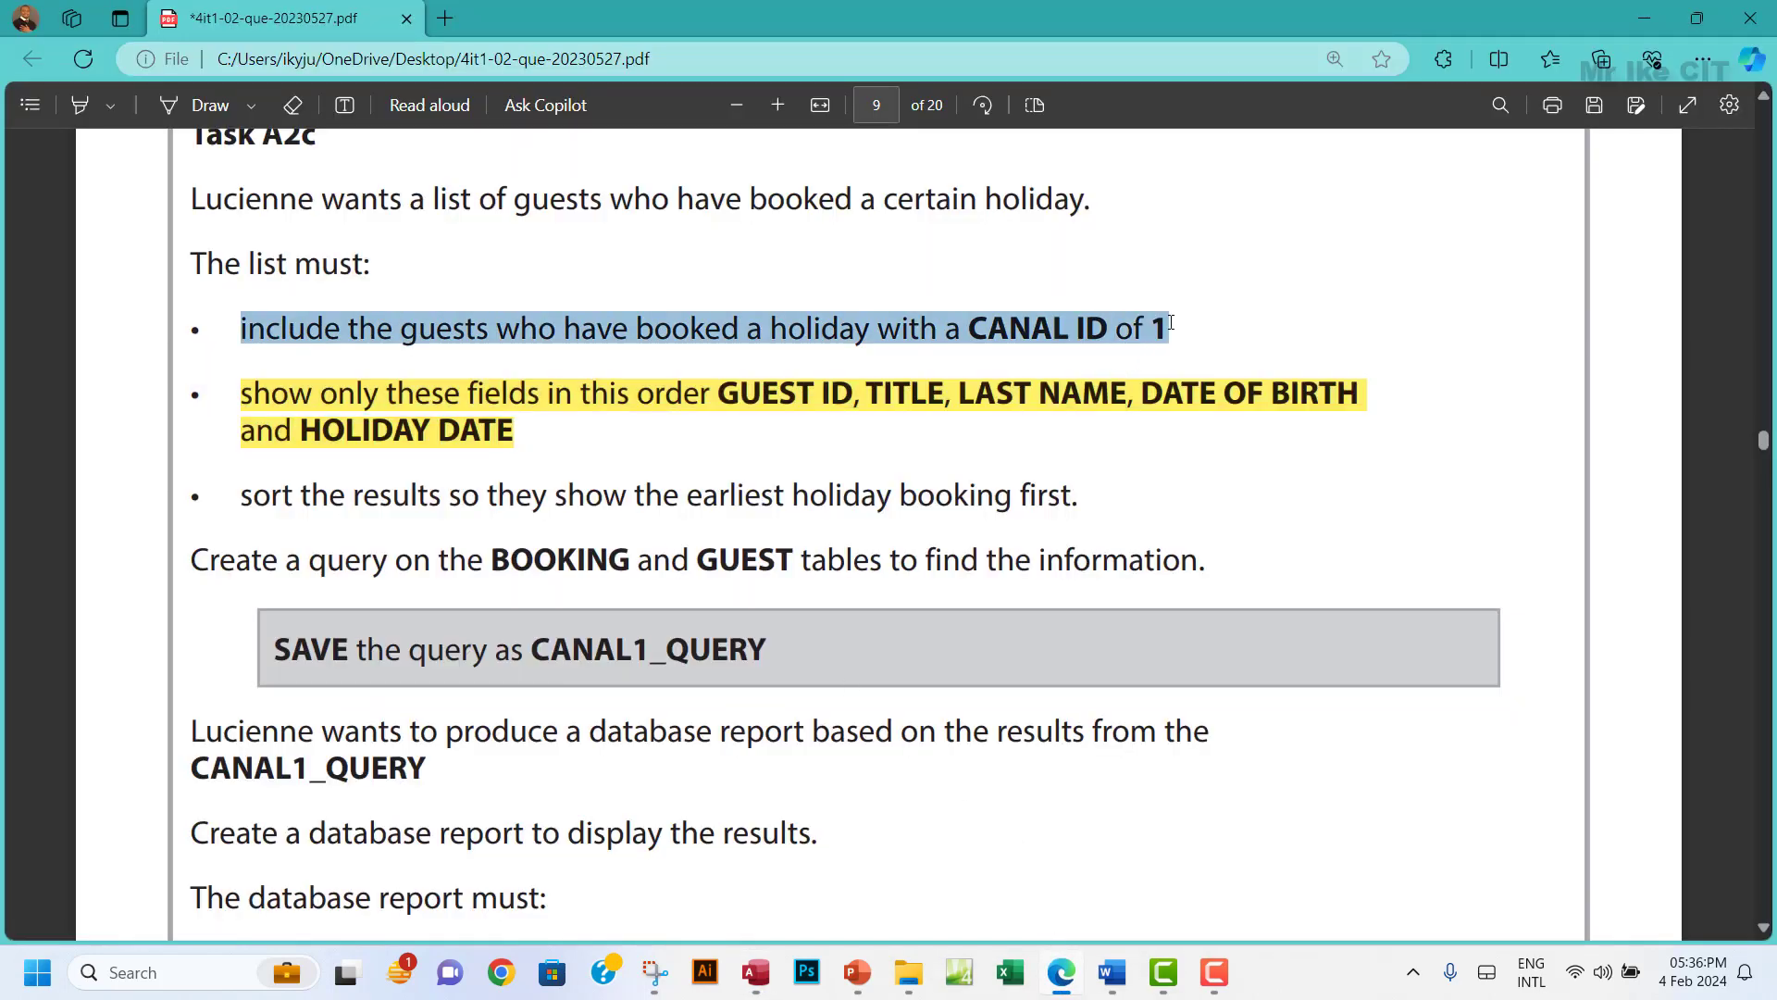
pyautogui.moveTo(1214, 170)
pyautogui.click(1444, 171)
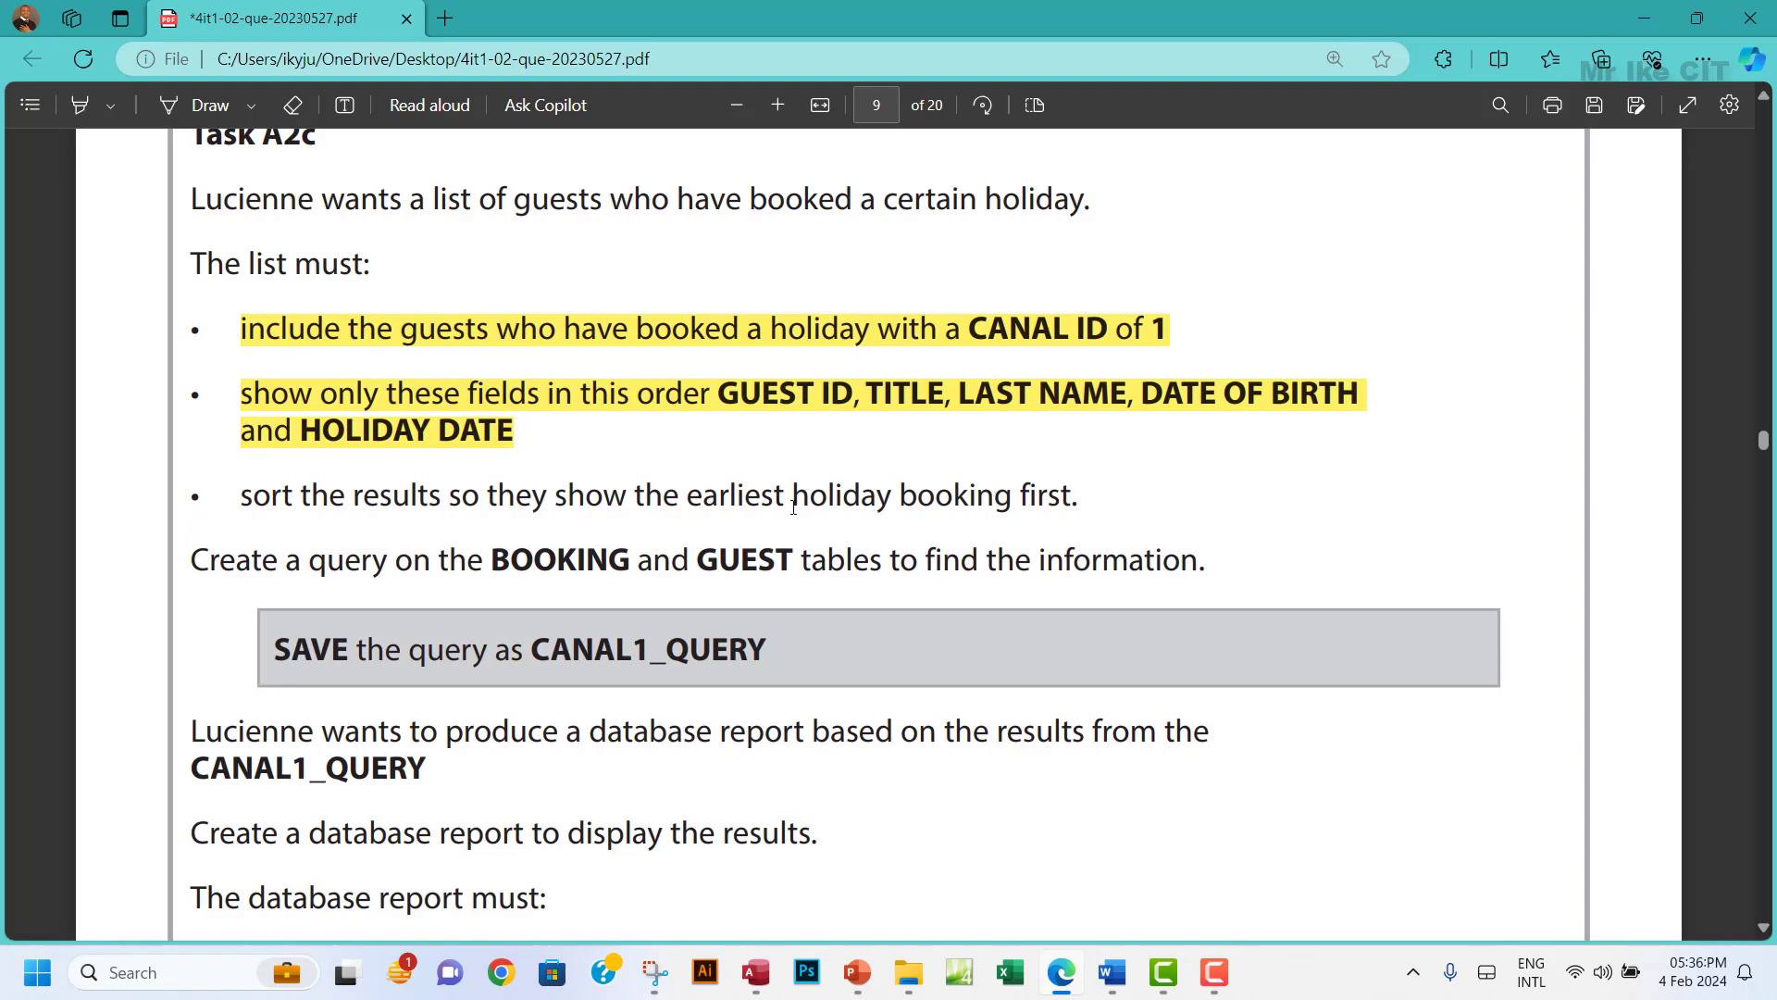
# Switch to Access, run the query and examine the order of the dates in the HOLIDAY DATE column.
pyautogui.click(757, 972)
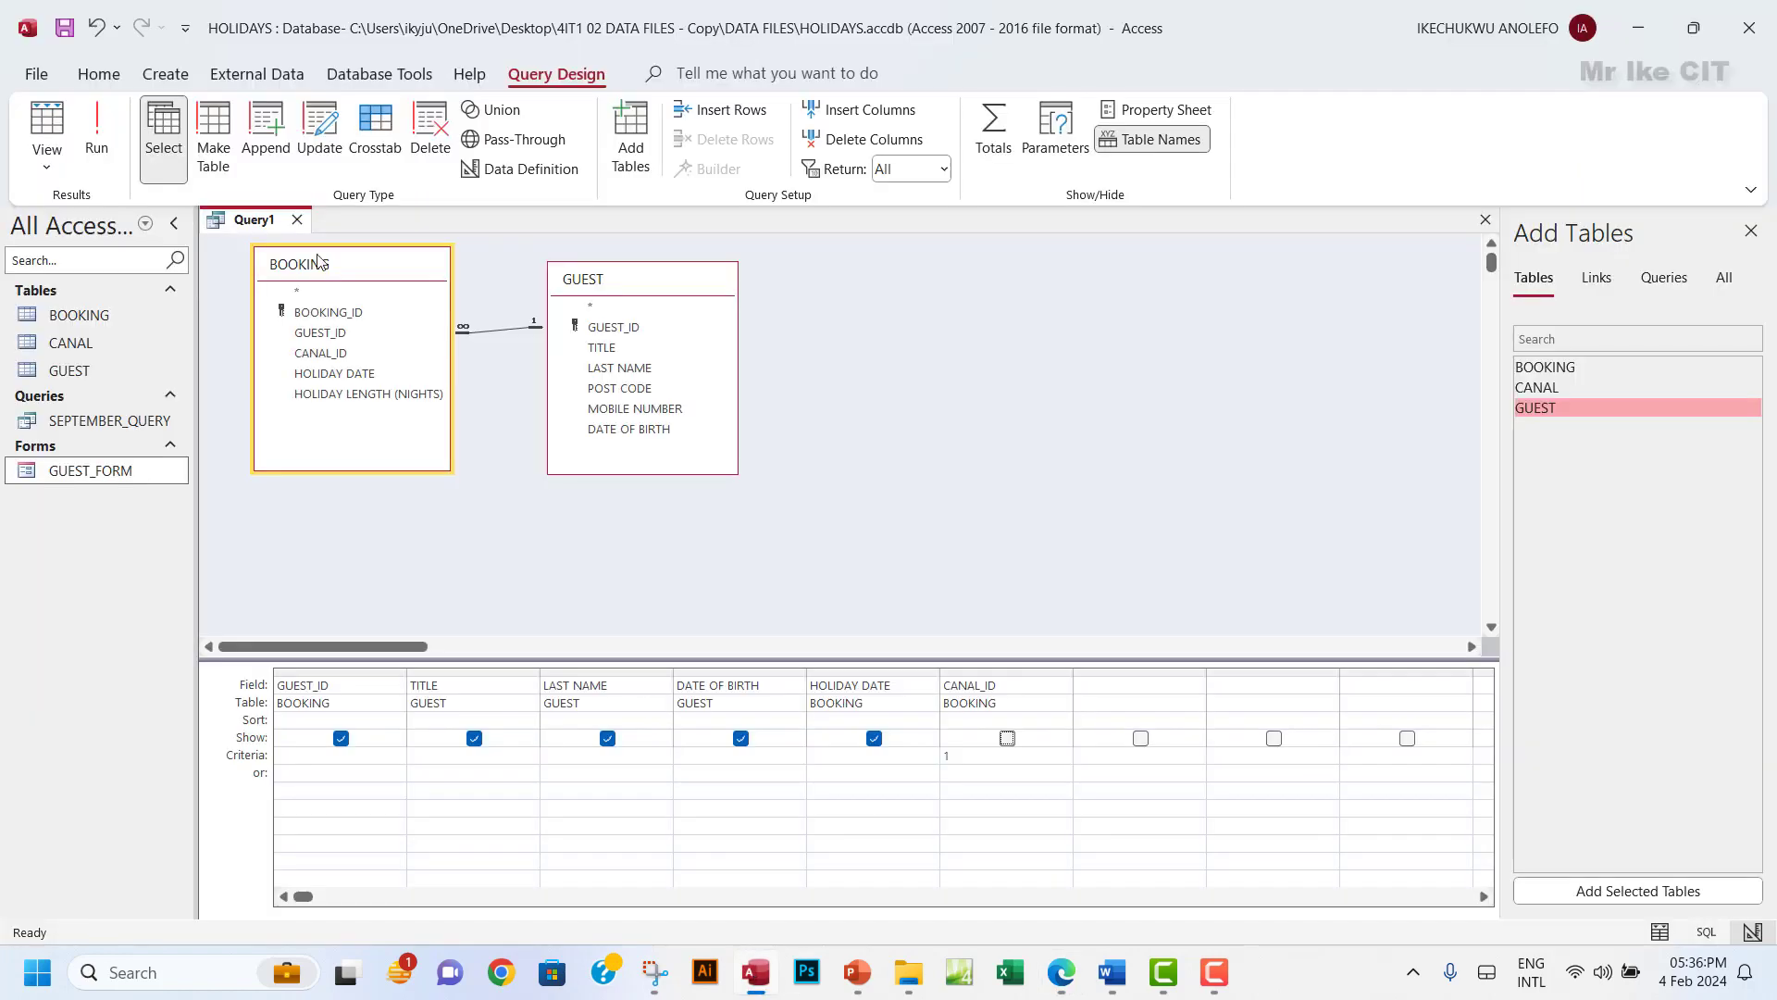
pyautogui.click(96, 130)
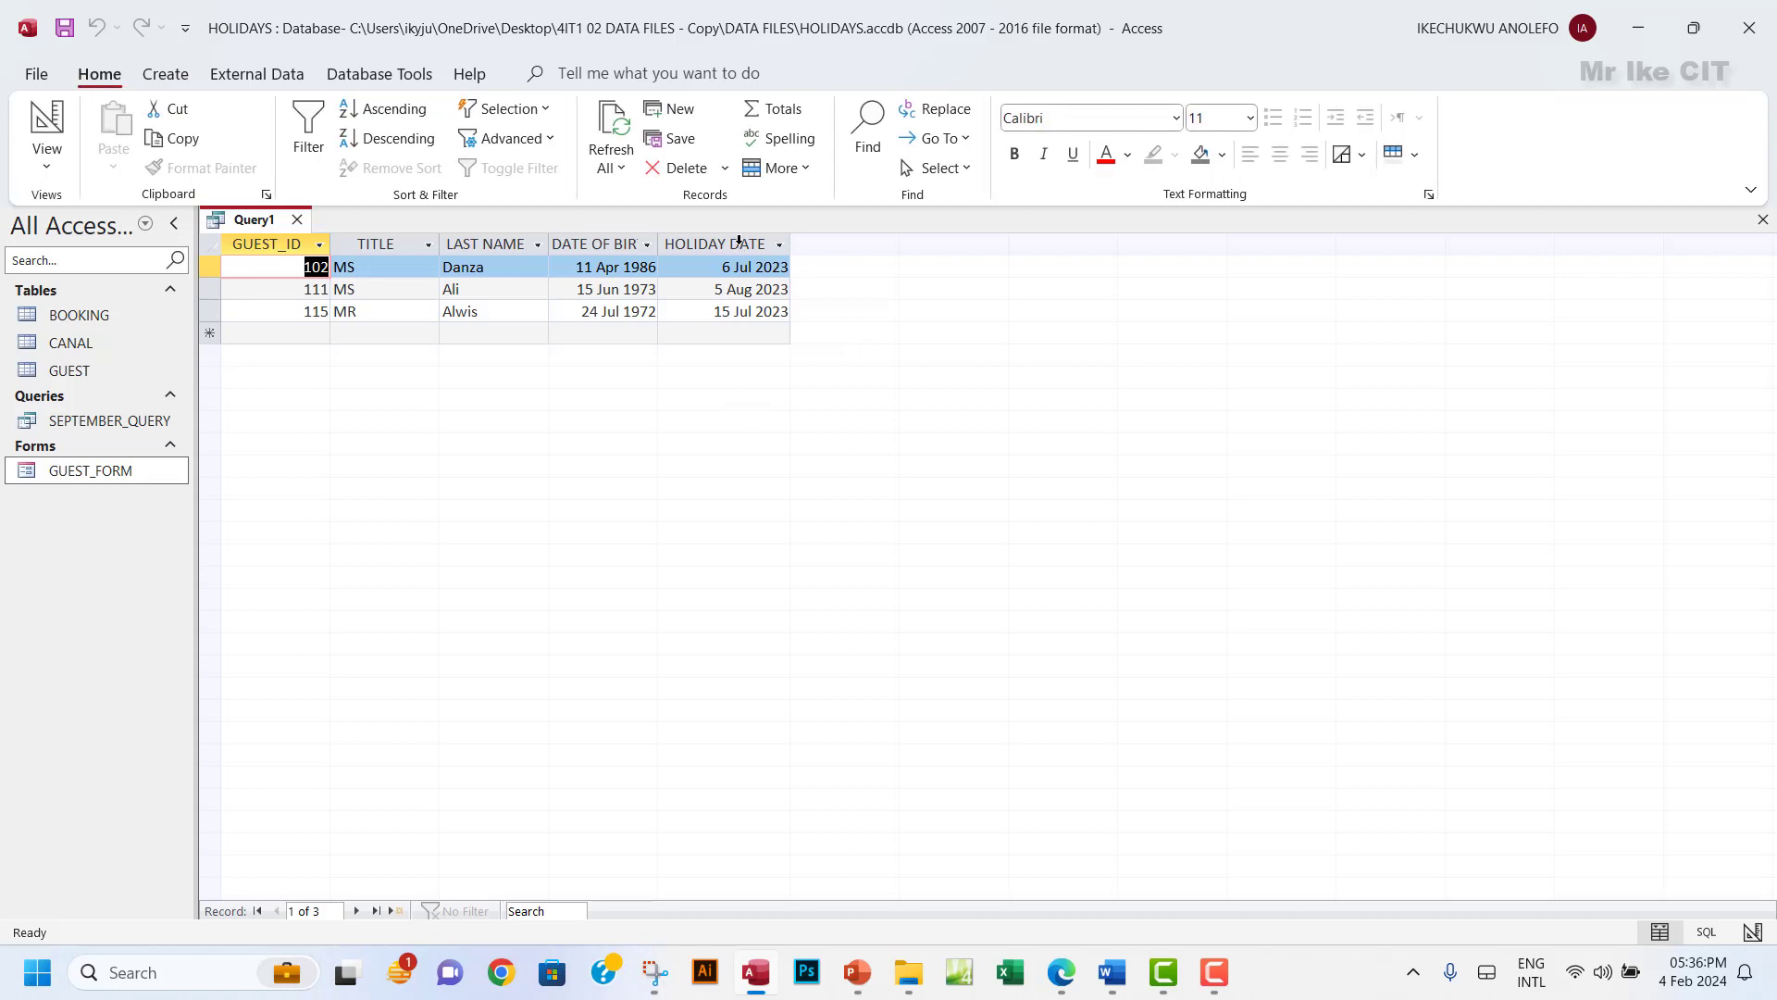
pyautogui.click(731, 241)
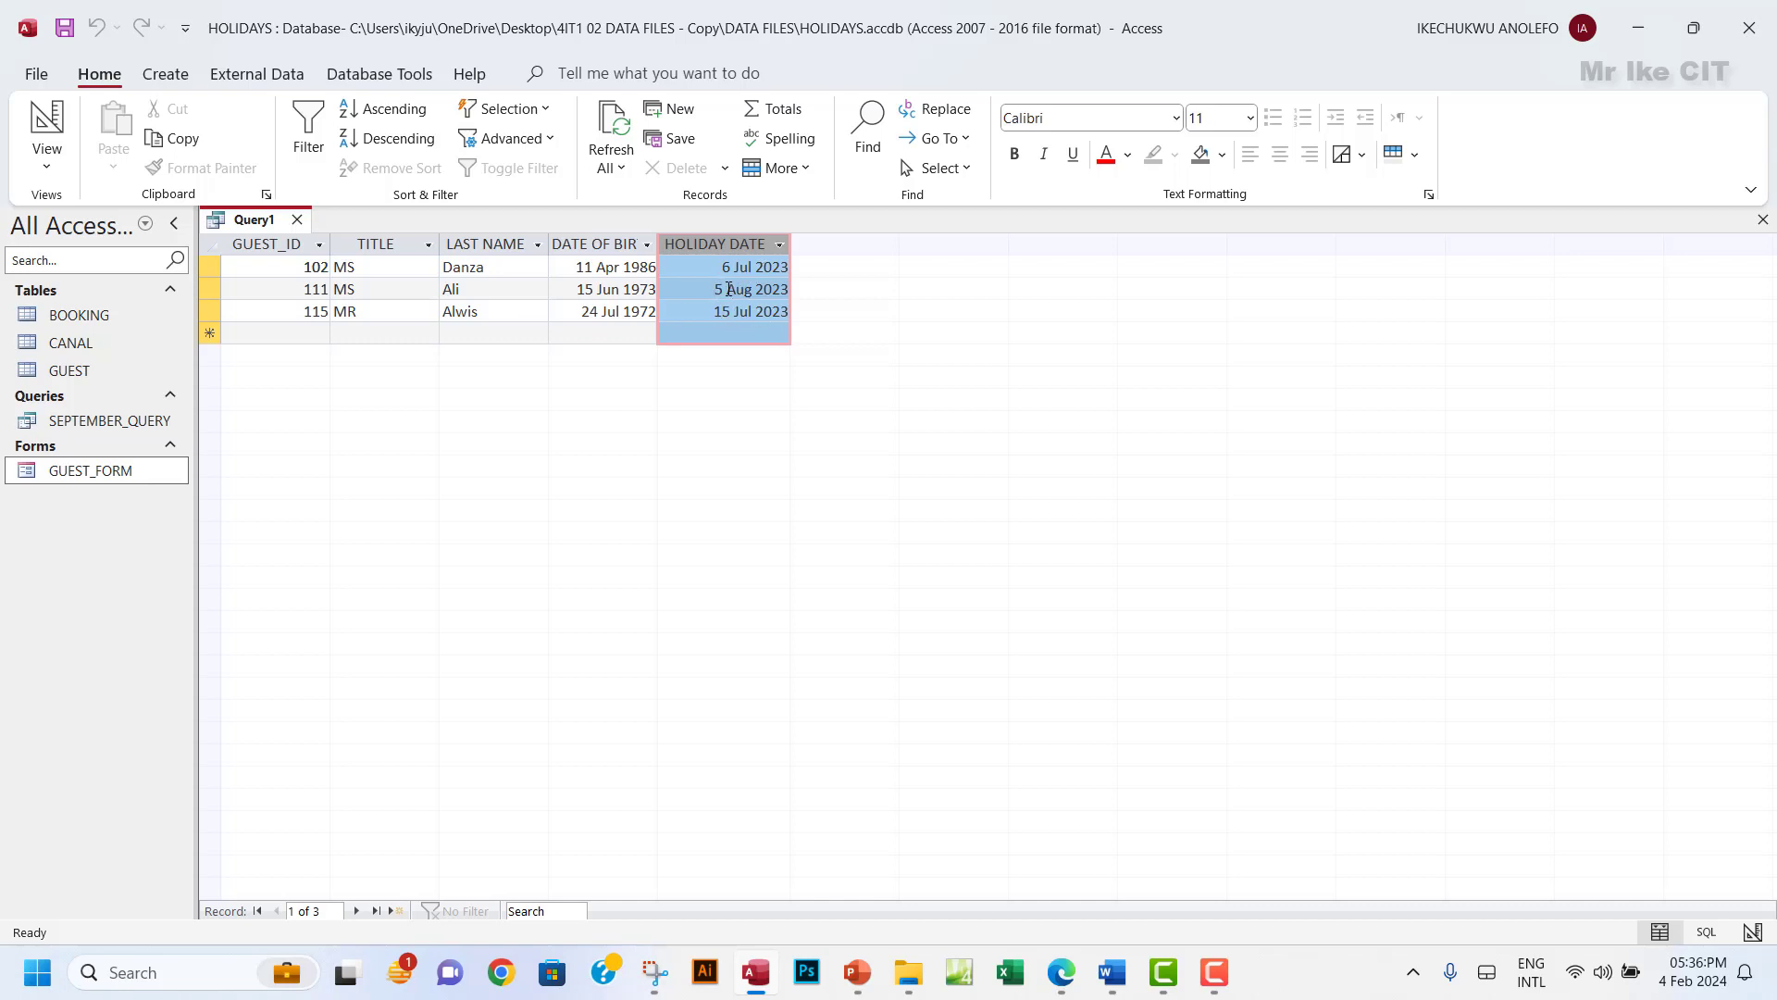
# Sort the query's HOLIDAY DATE field in ascending order, then run it and check the order of the holiday dates.
pyautogui.click(47, 162)
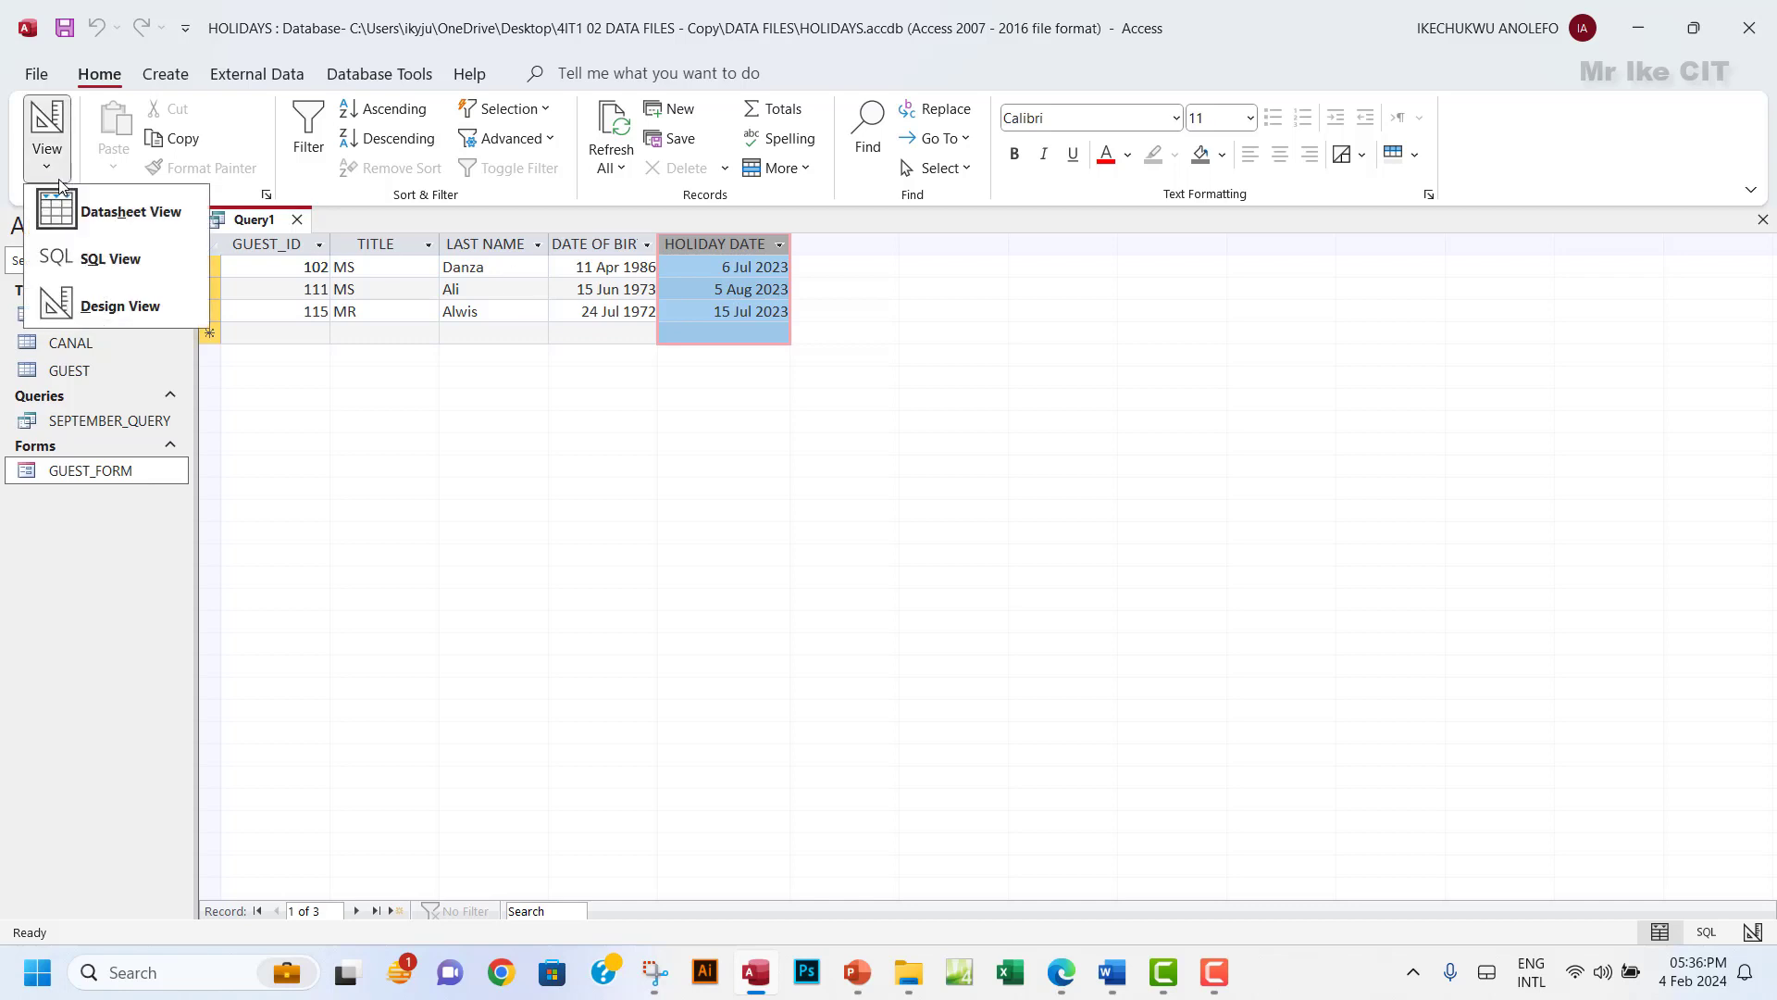
pyautogui.click(113, 309)
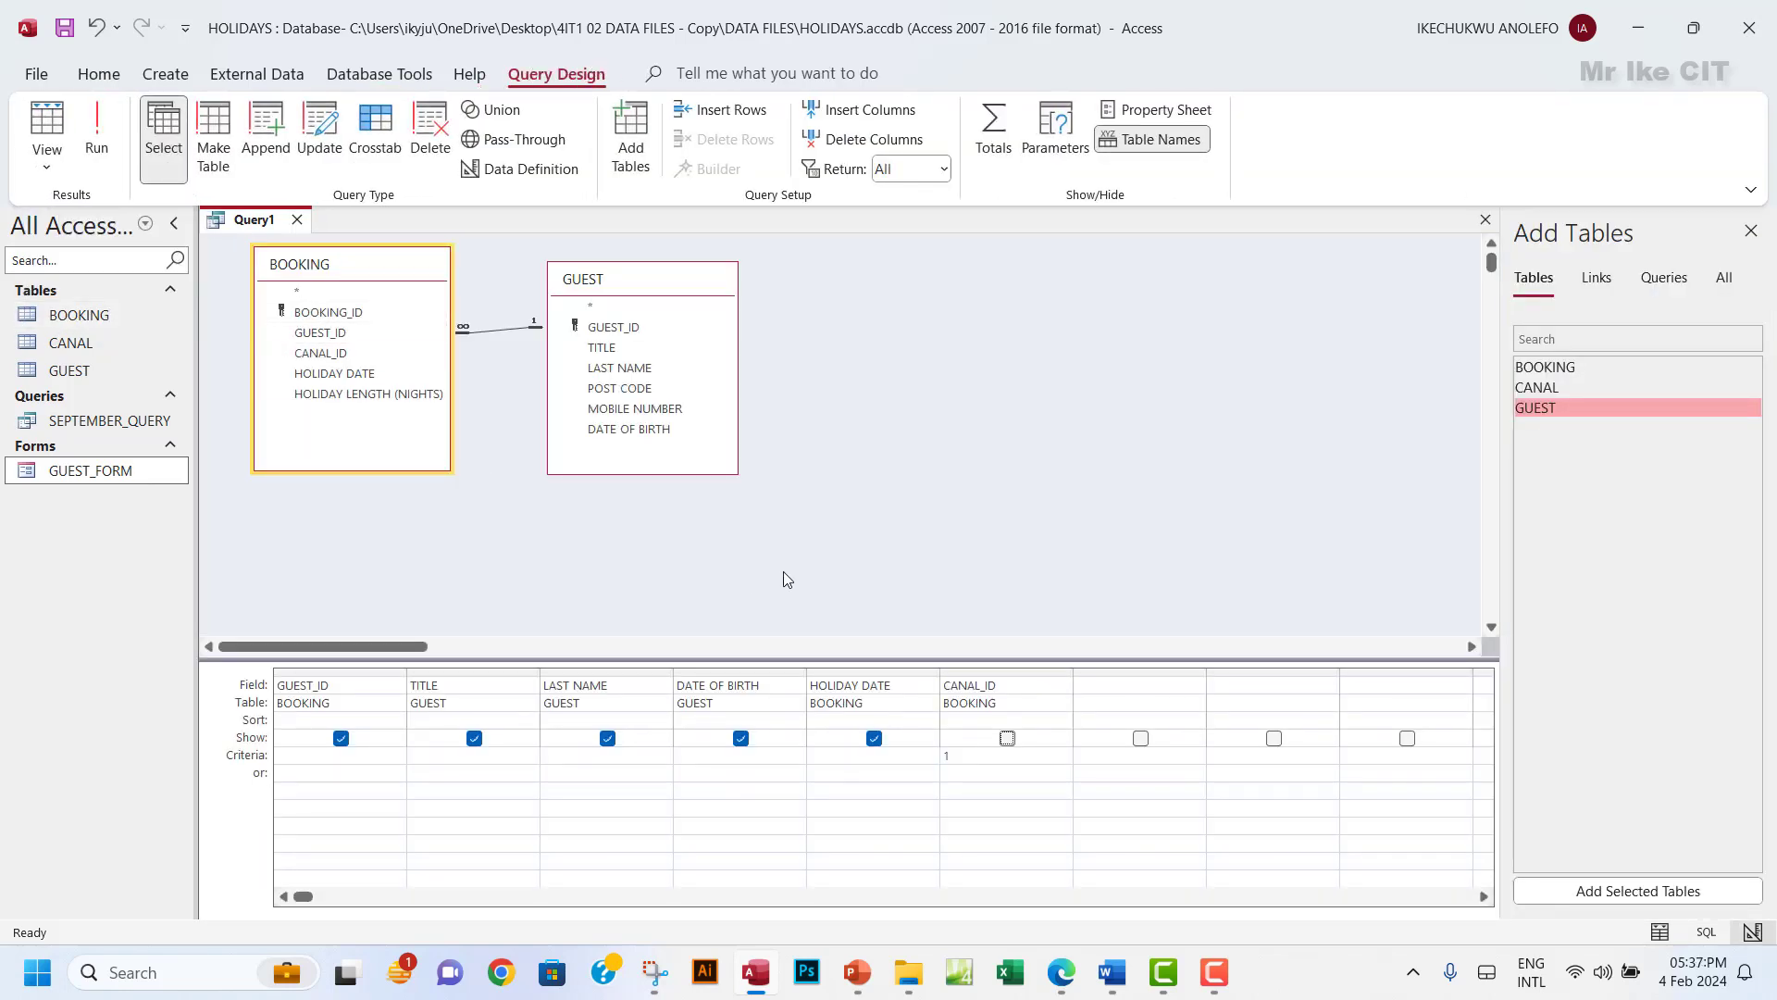
pyautogui.click(858, 721)
pyautogui.click(929, 721)
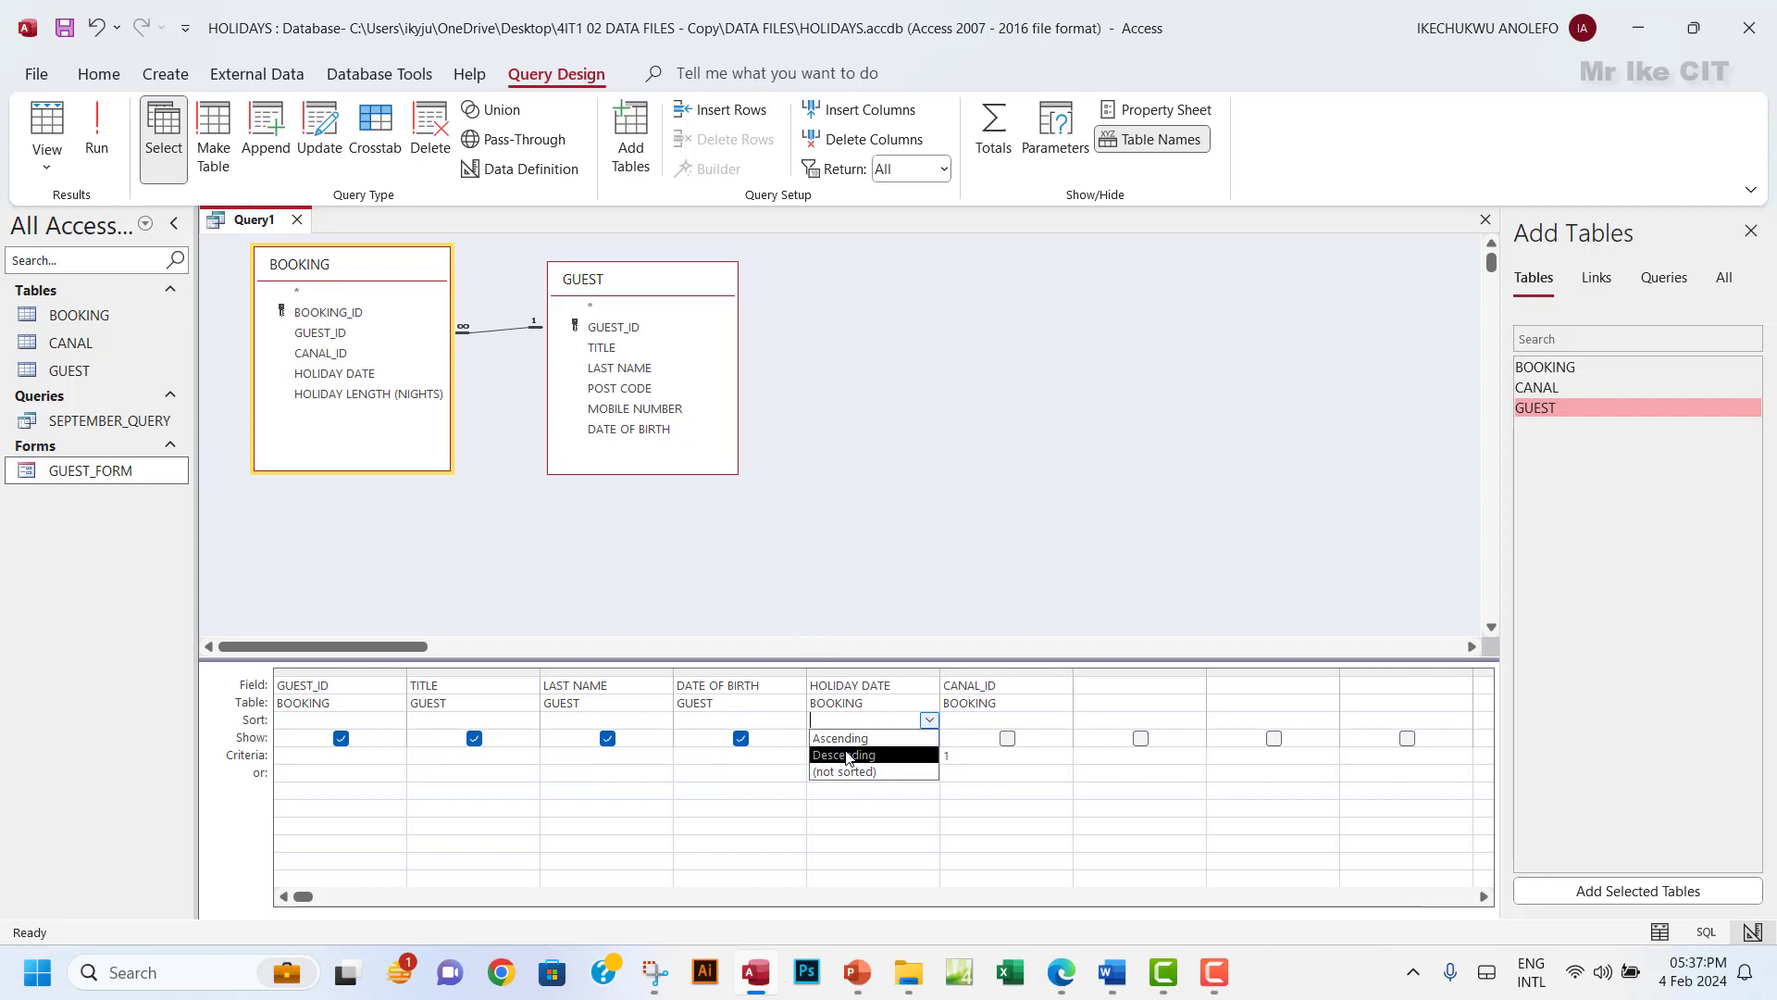
pyautogui.click(842, 738)
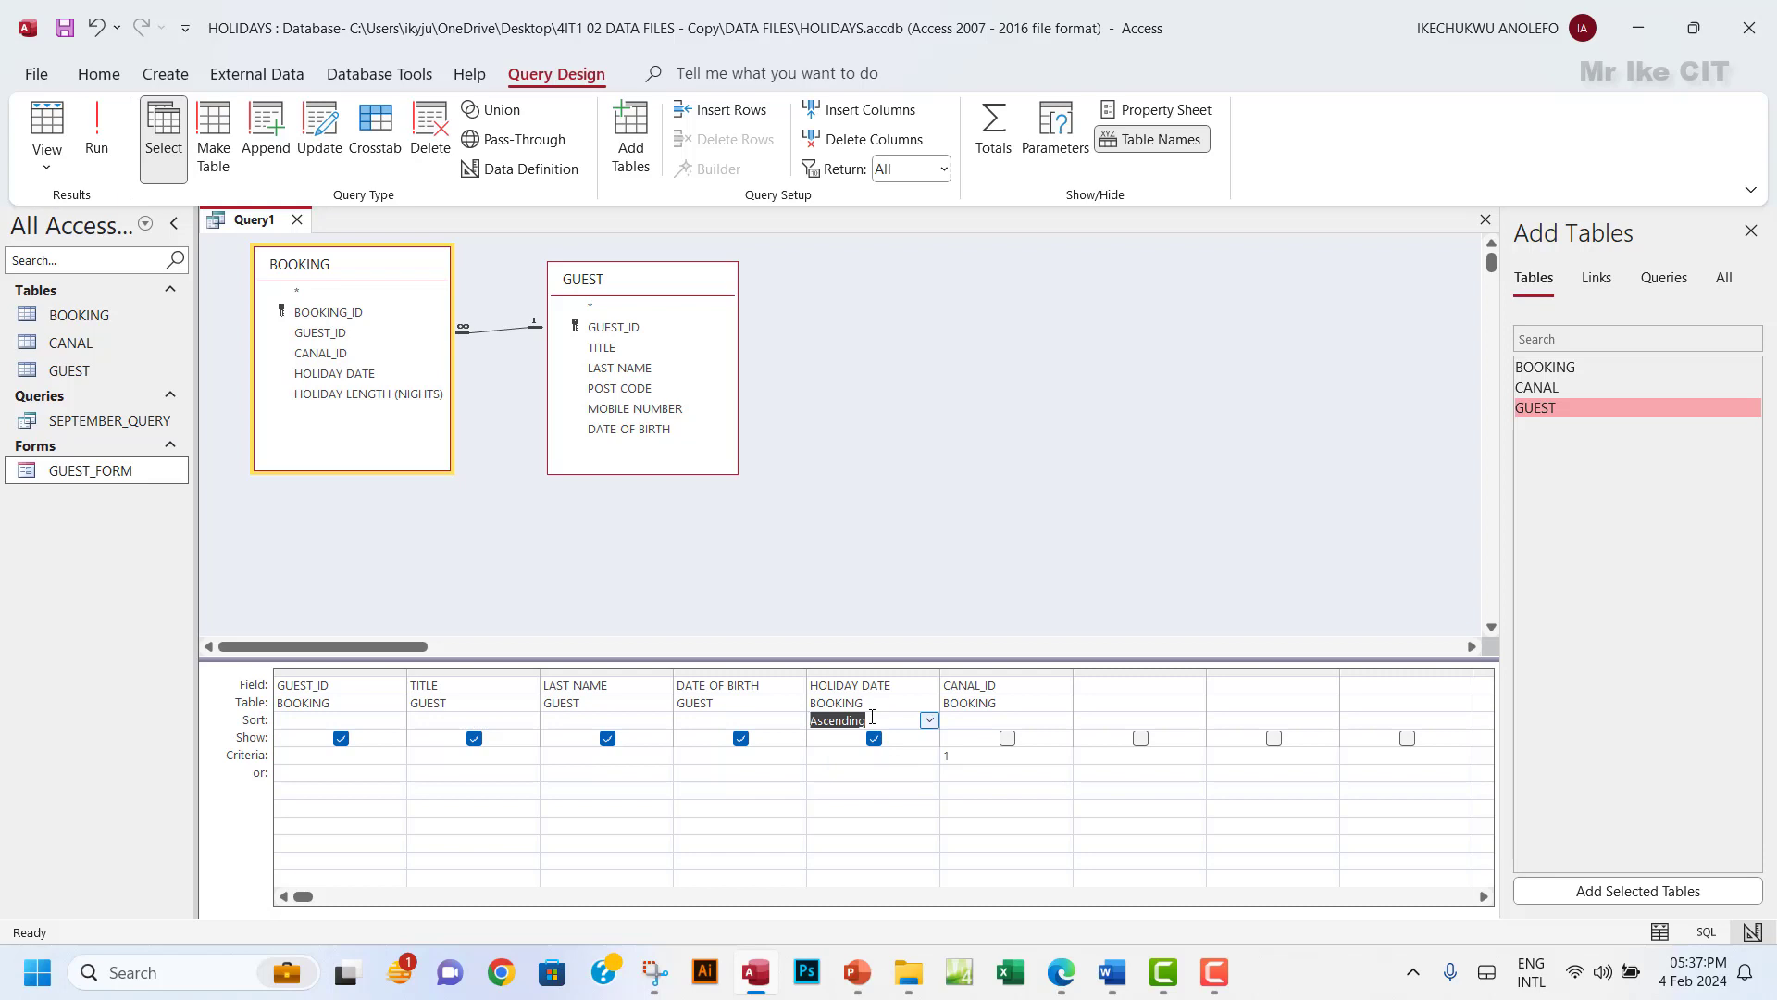
pyautogui.click(96, 129)
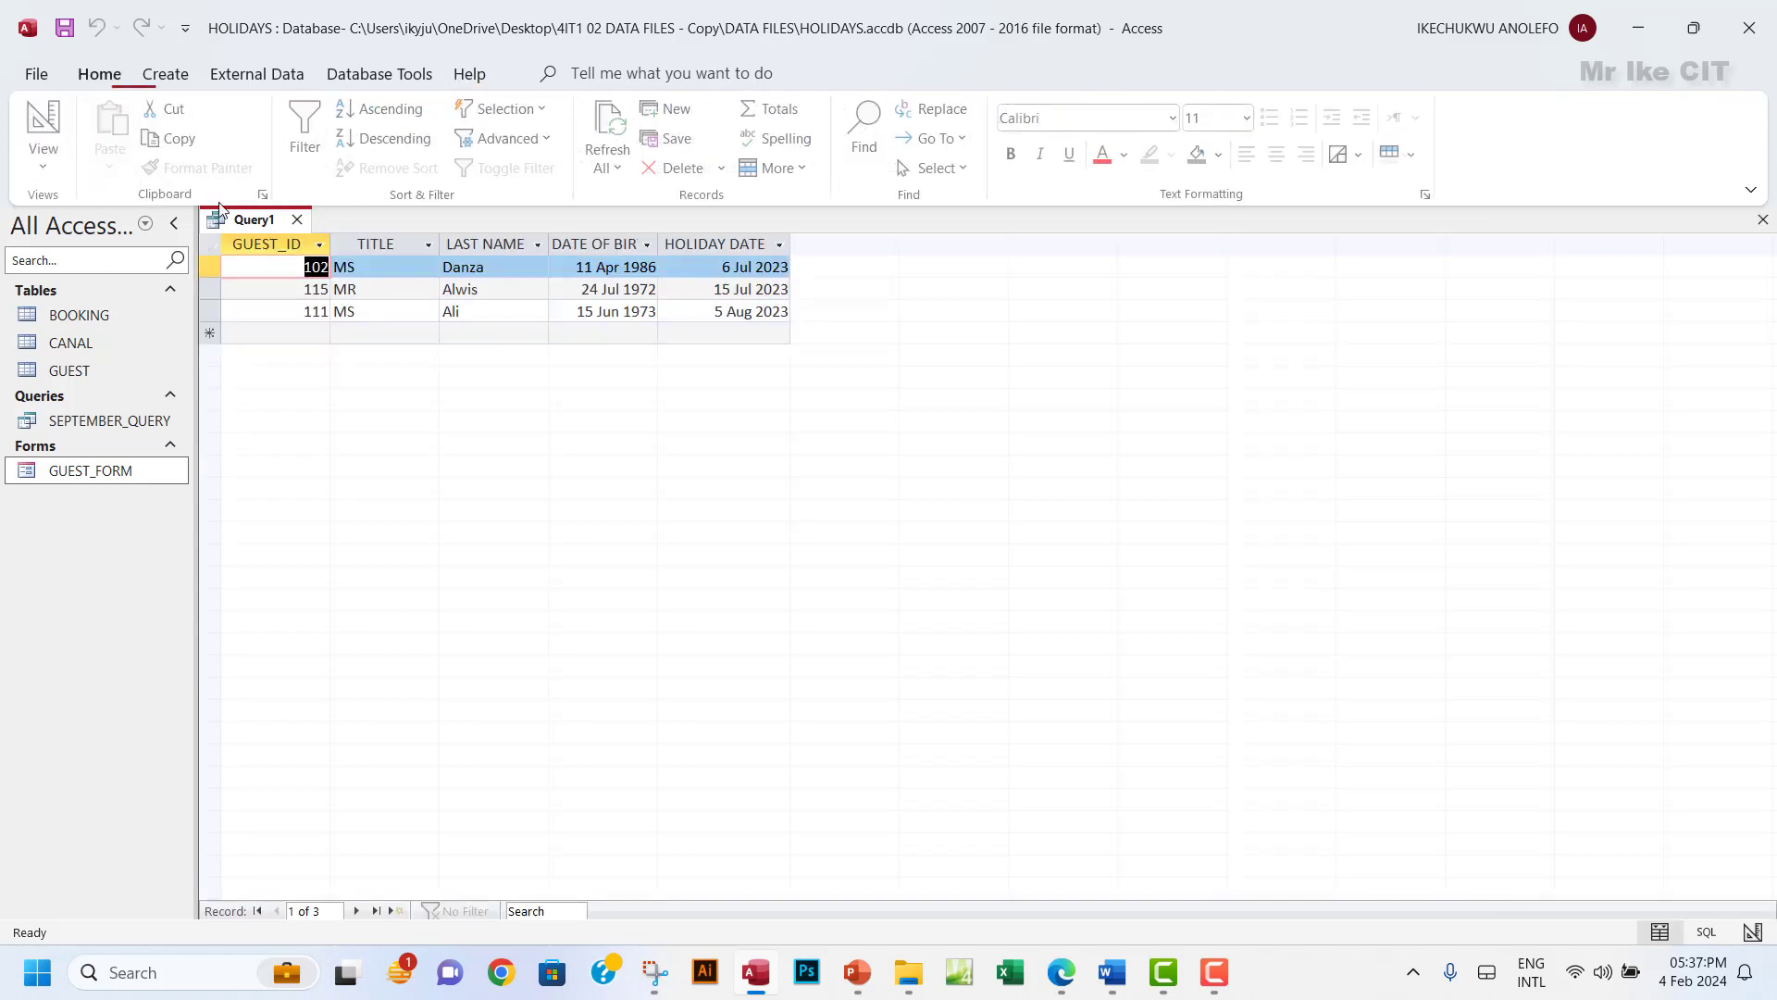
pyautogui.click(726, 267)
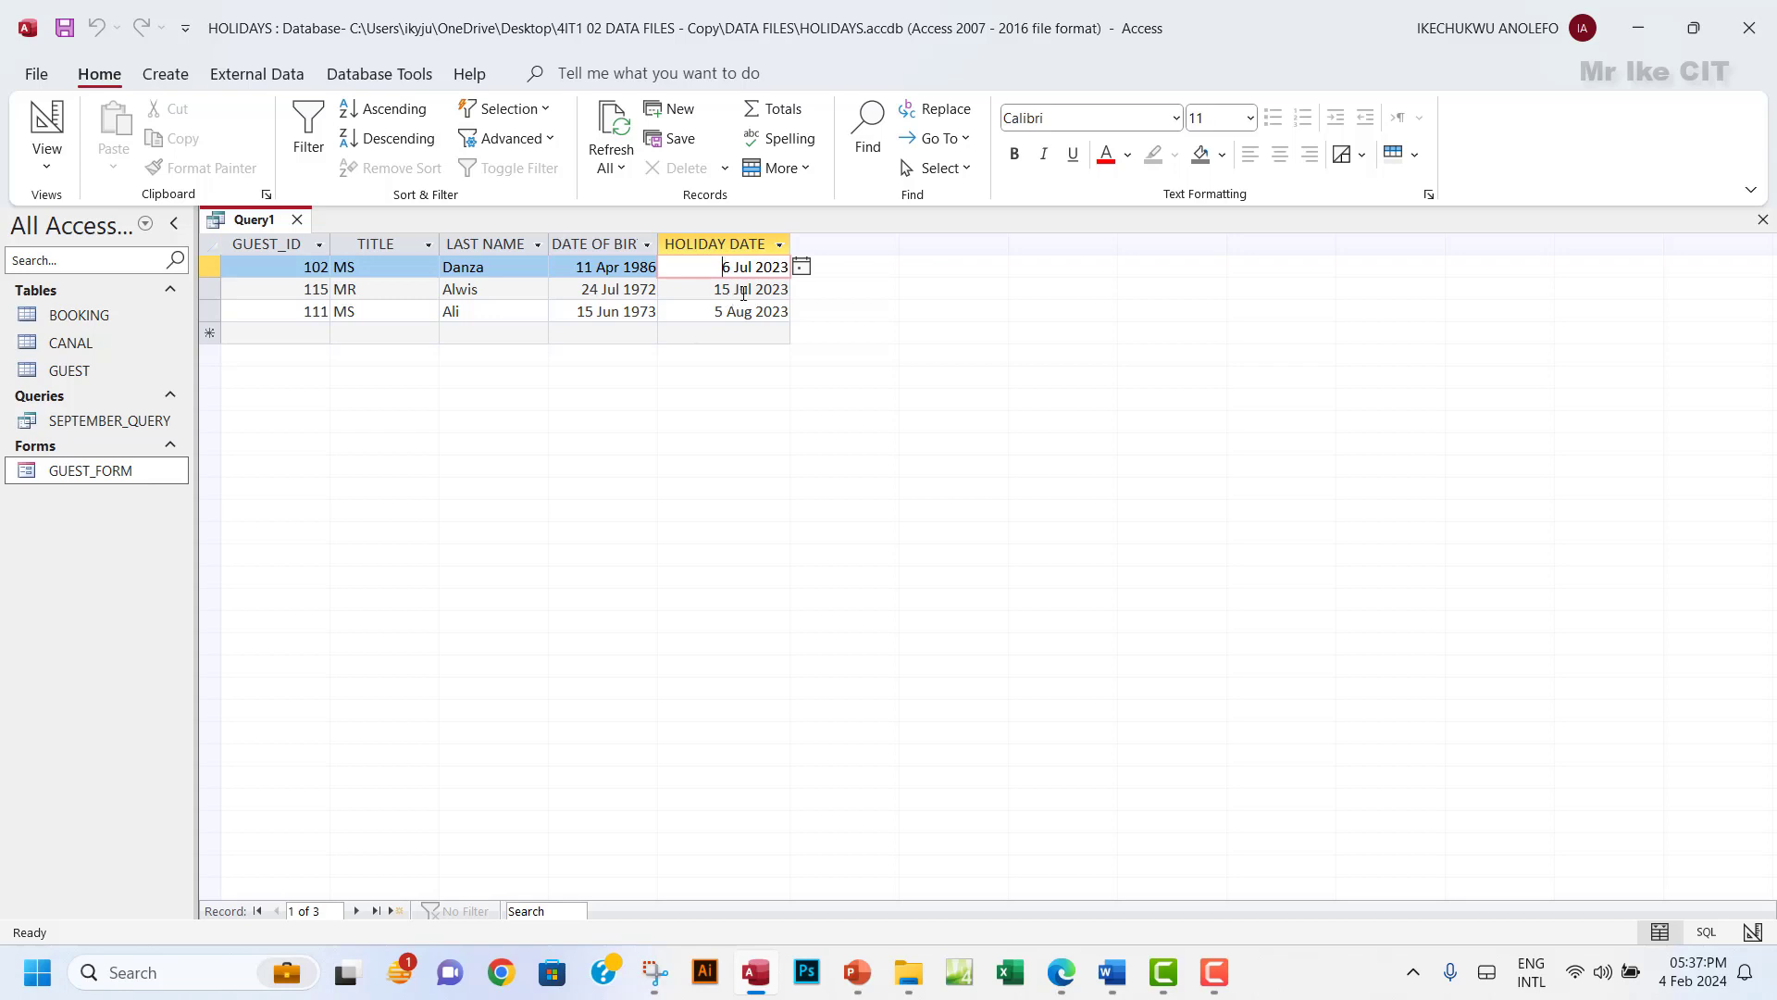
pyautogui.click(731, 291)
pyautogui.click(729, 312)
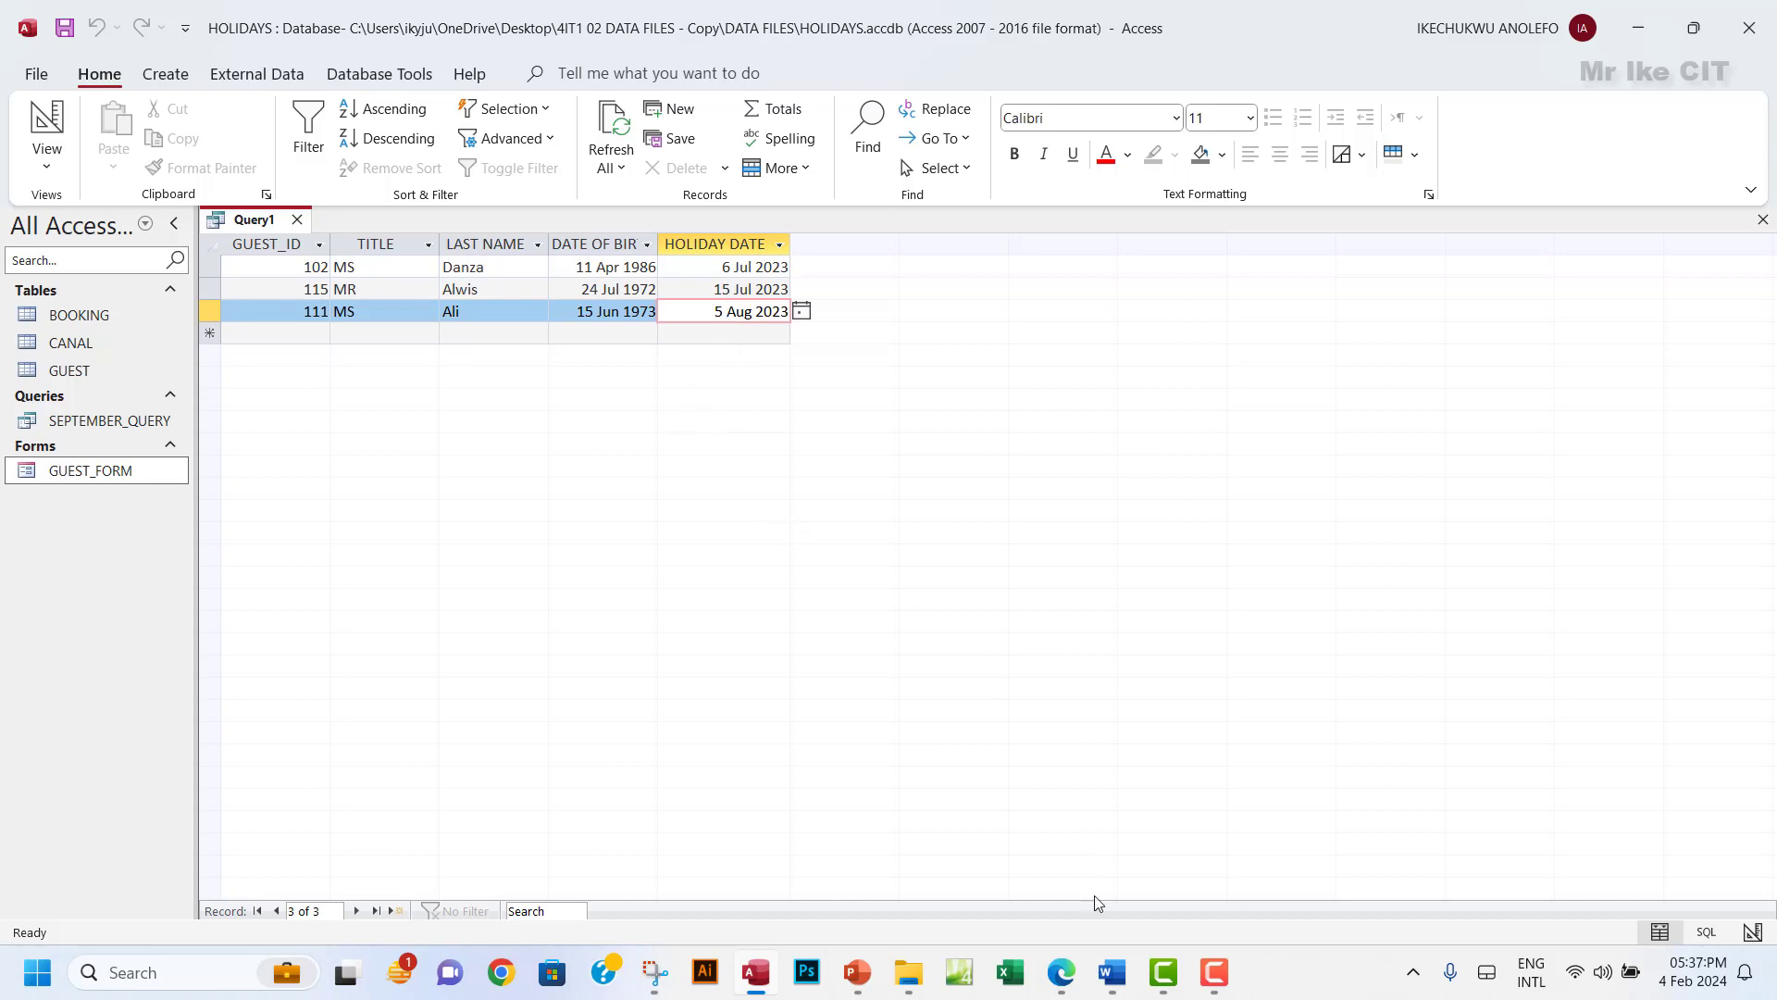
# Switch to the exam PDF and highlight the bullet about sorting the results by earliest holiday booking in yellow.
pyautogui.click(1060, 974)
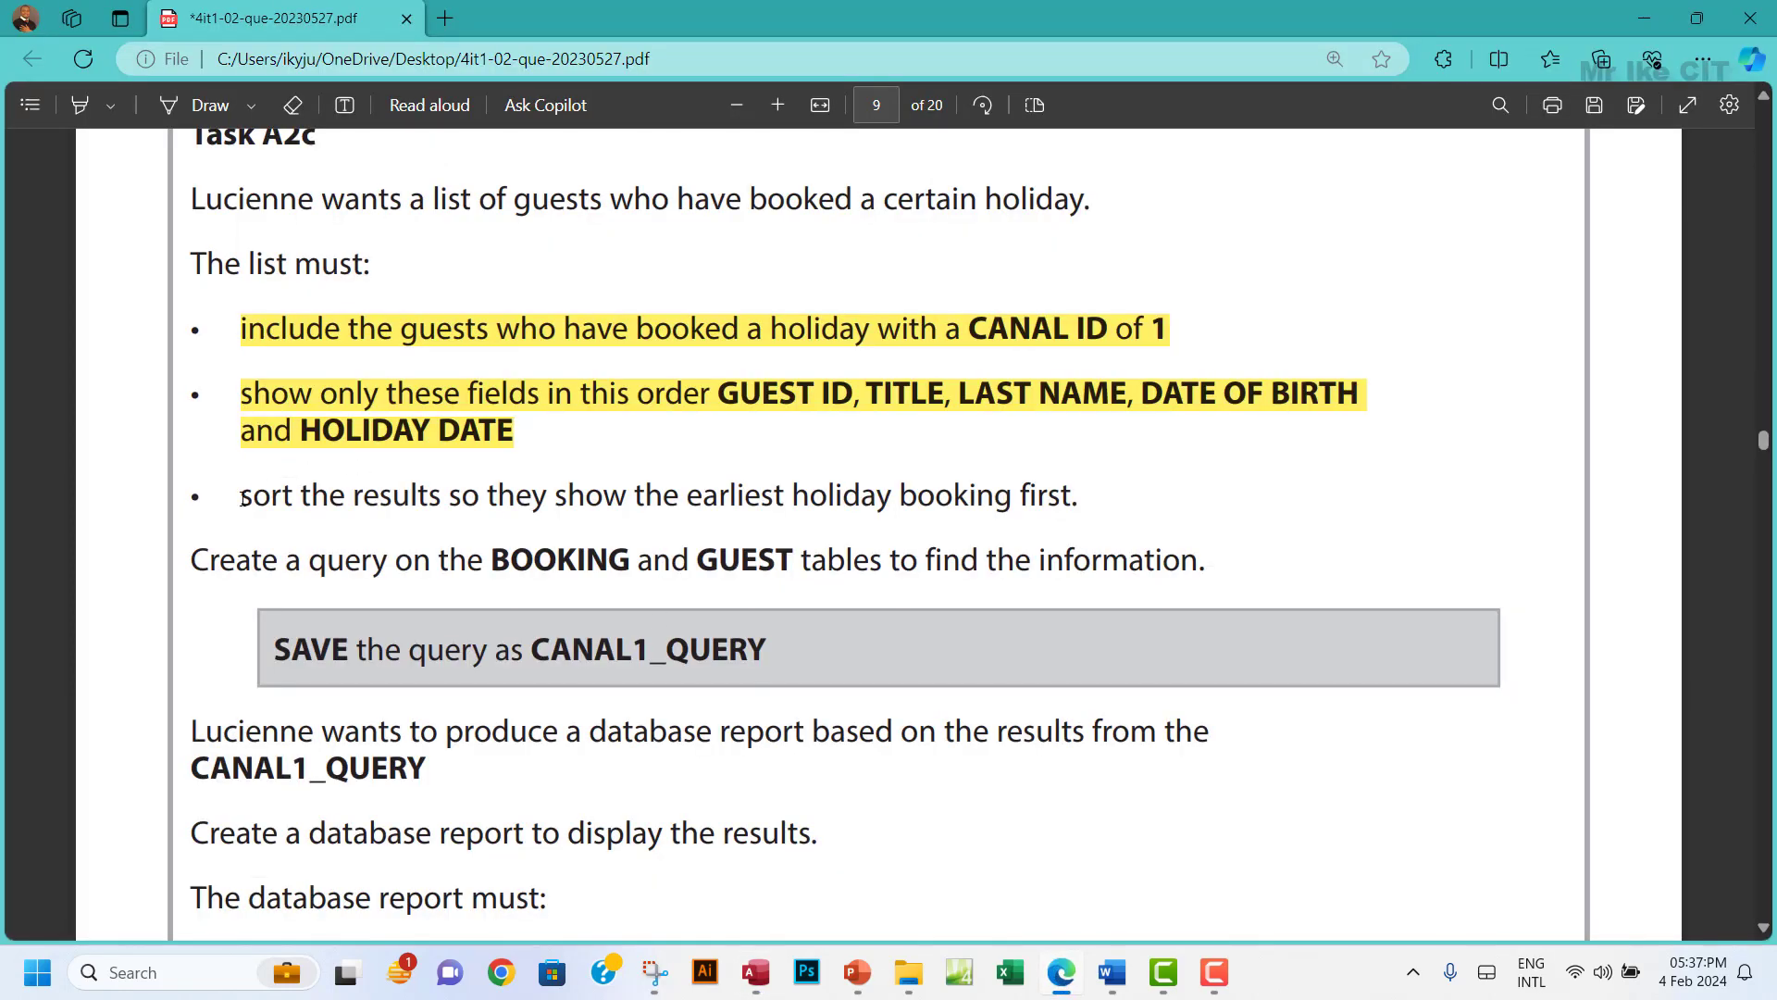
pyautogui.moveTo(241, 495); pyautogui.dragTo(190, 498)
pyautogui.click(1071, 493)
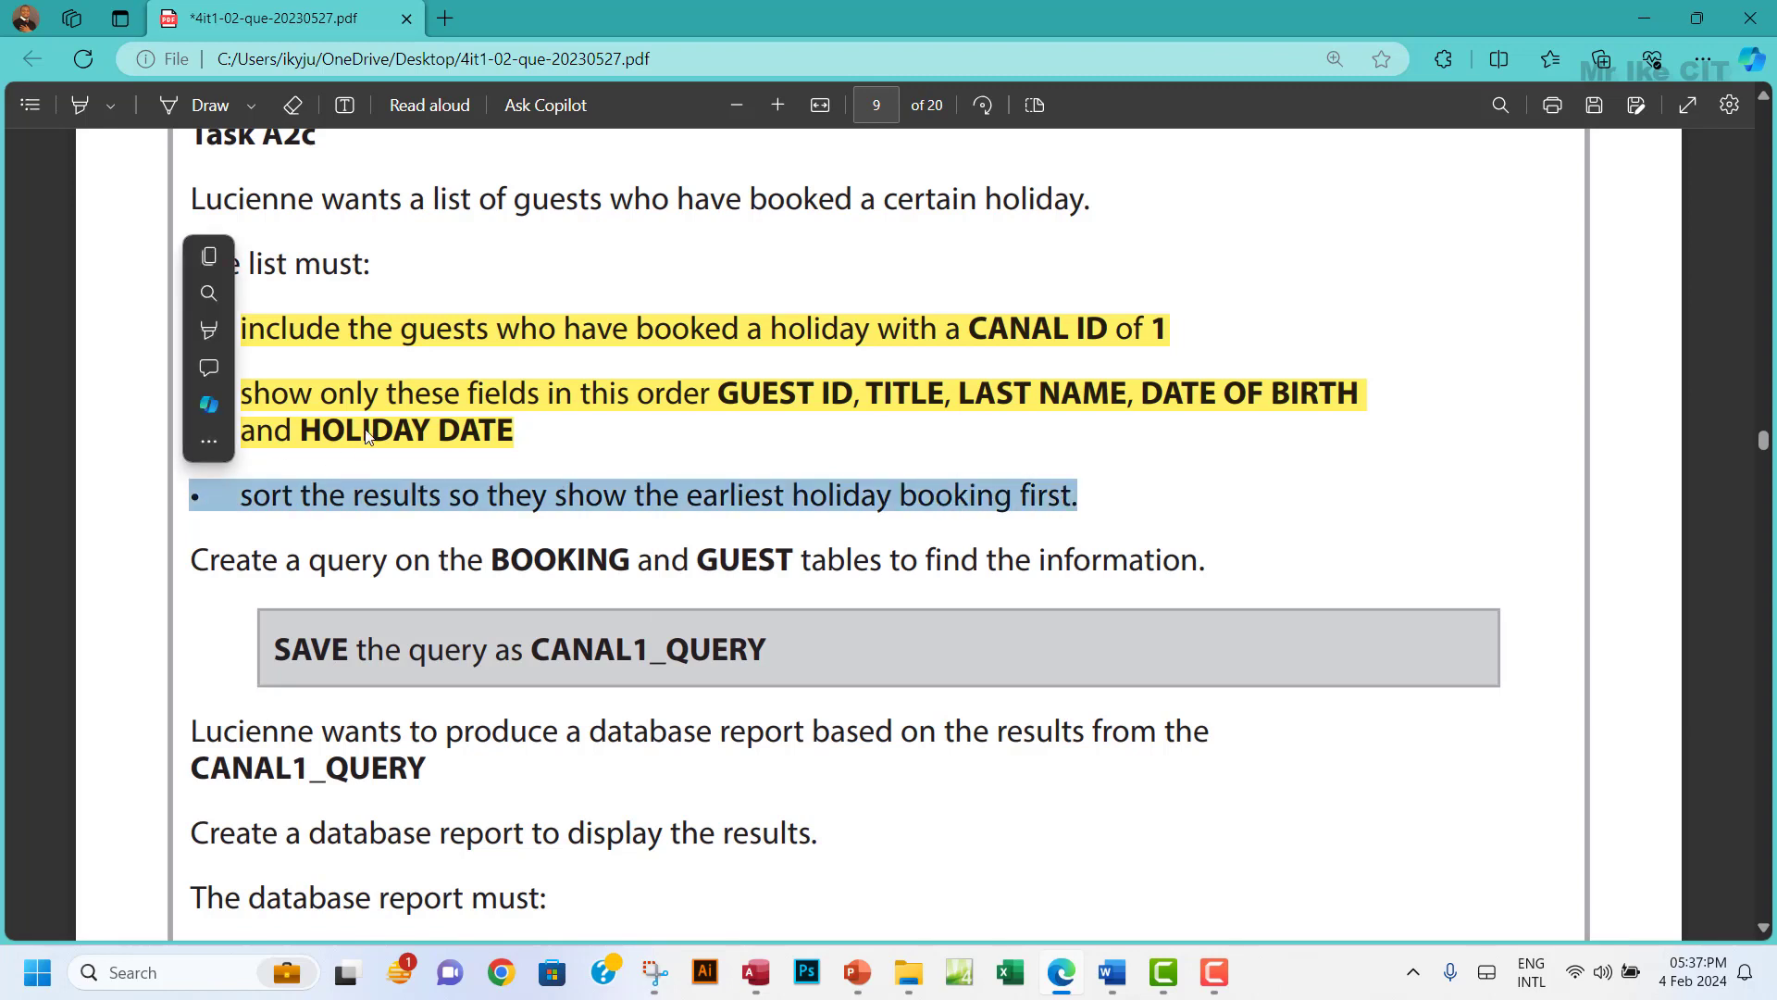
pyautogui.moveTo(305, 330)
pyautogui.click(428, 330)
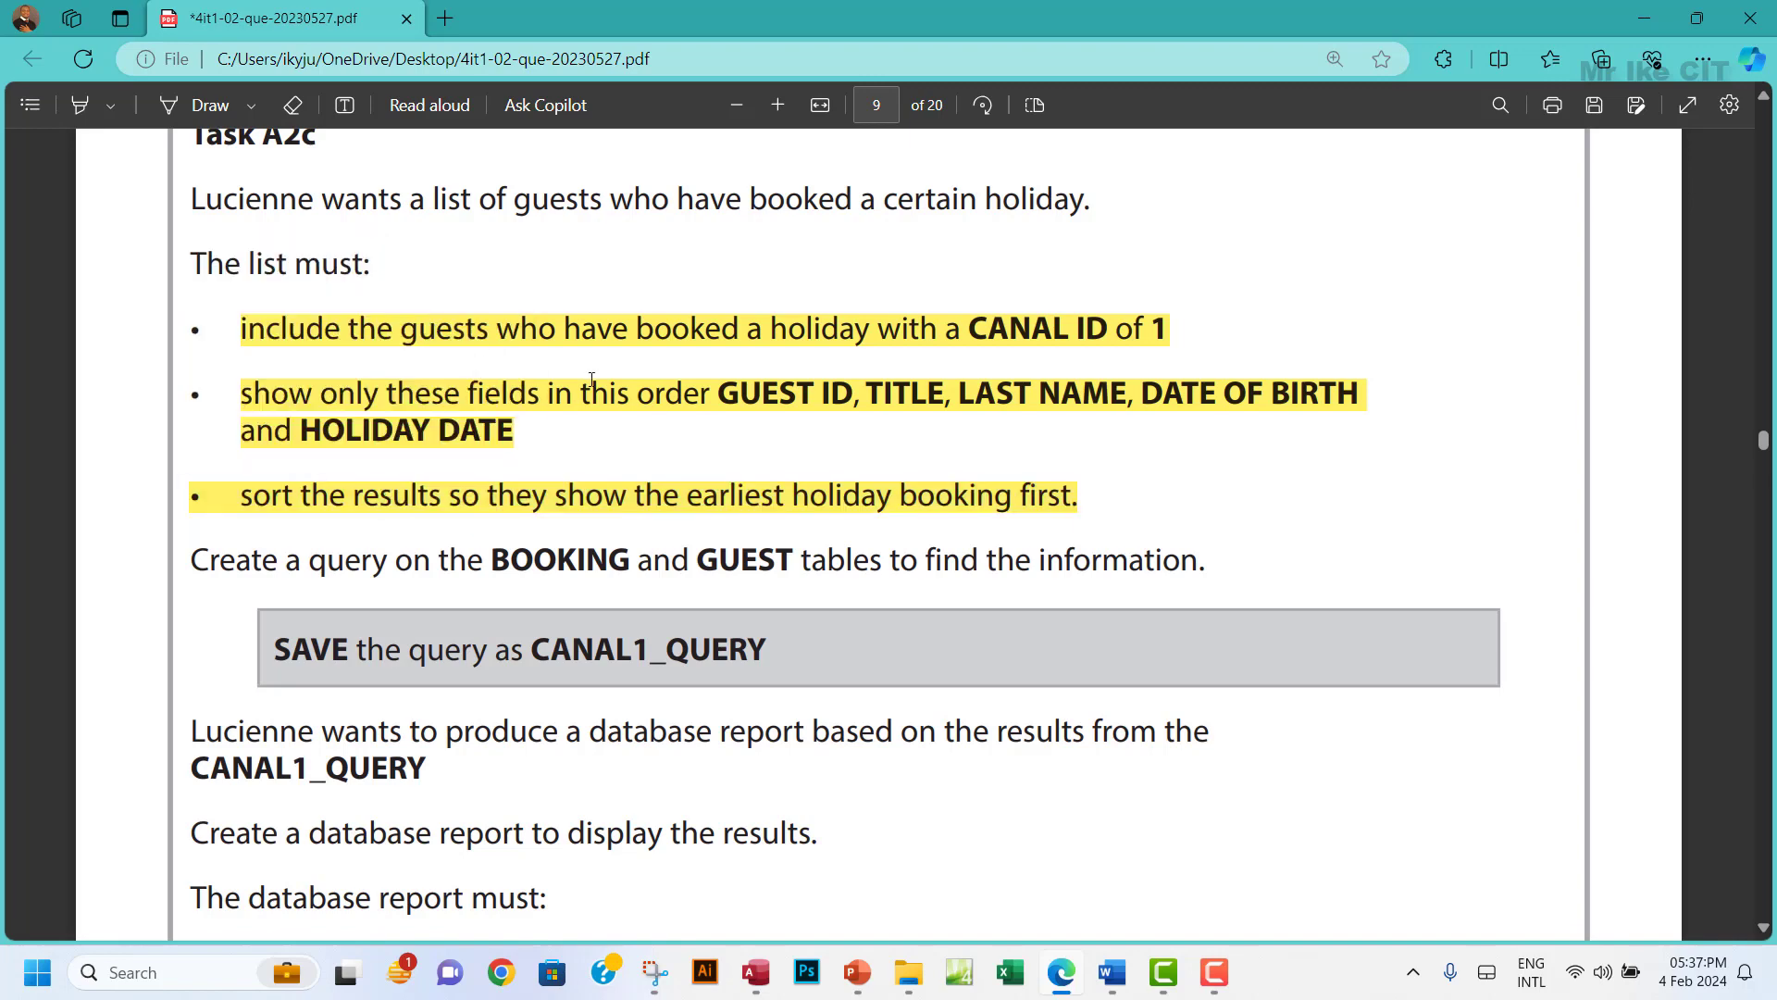
# Copy the query name CANAL1_QUERY from the save instruction of Task A2c.
pyautogui.scroll(-2, 591, 379)
pyautogui.scroll(-1, 591, 380)
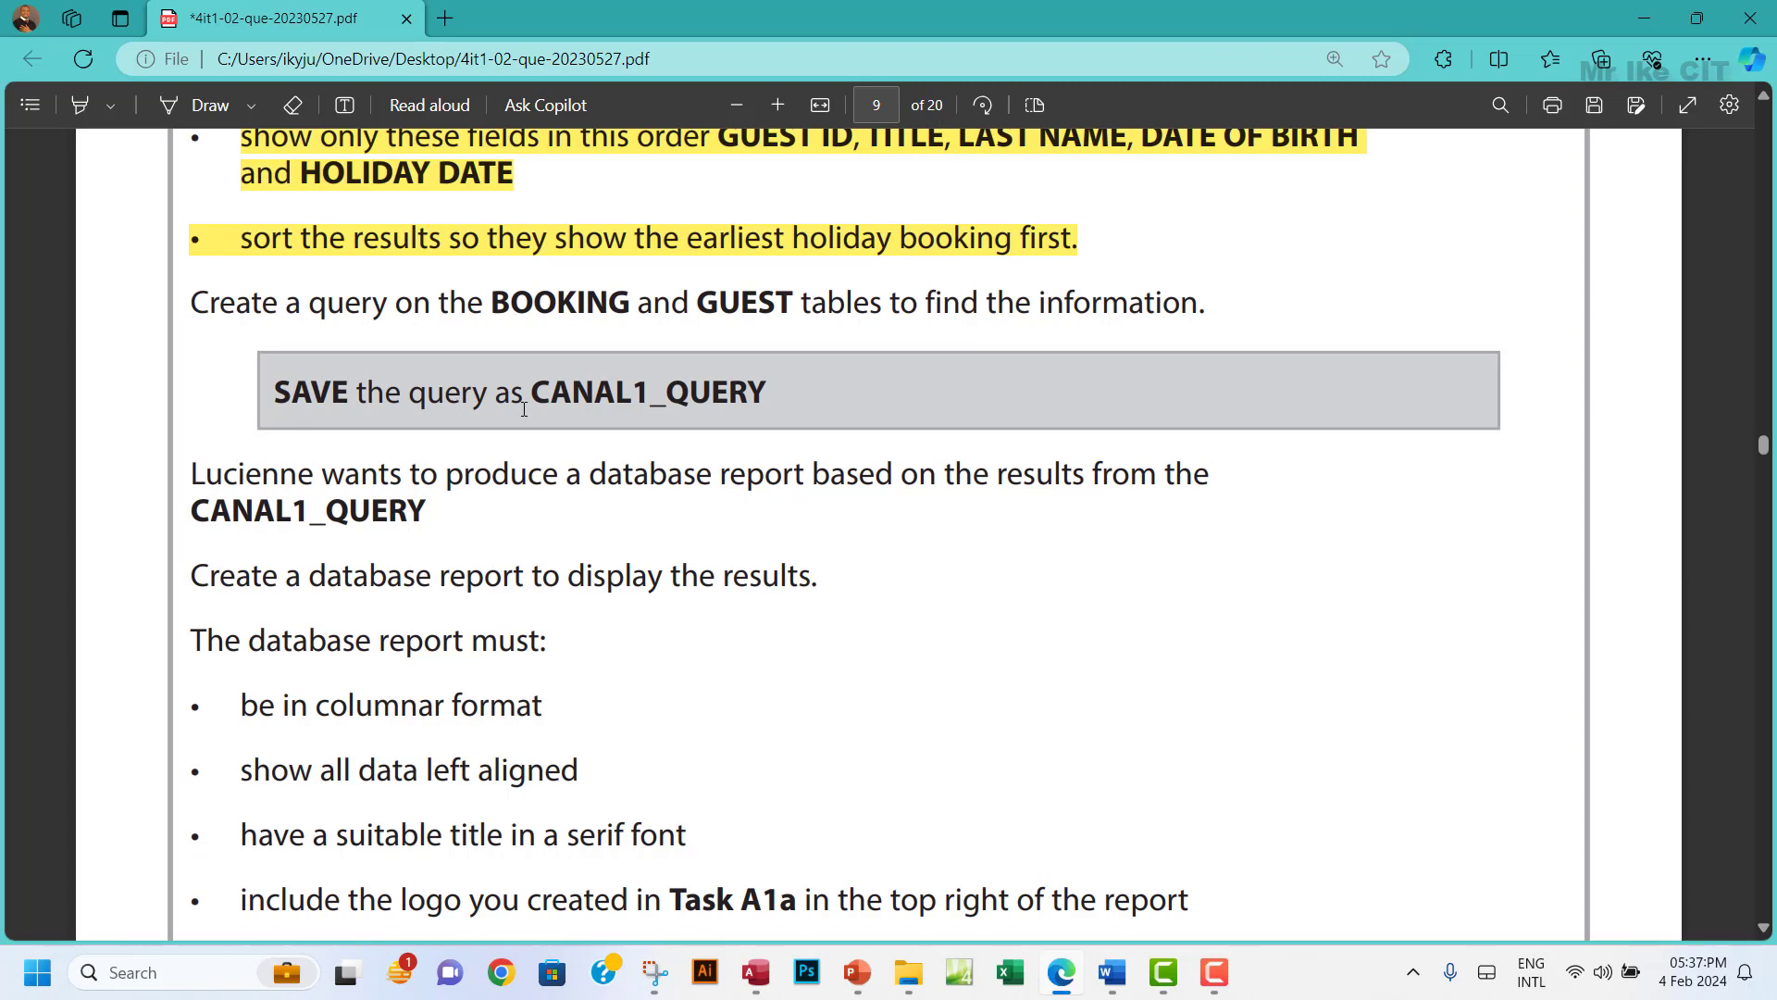
pyautogui.moveTo(533, 392); pyautogui.dragTo(758, 400)
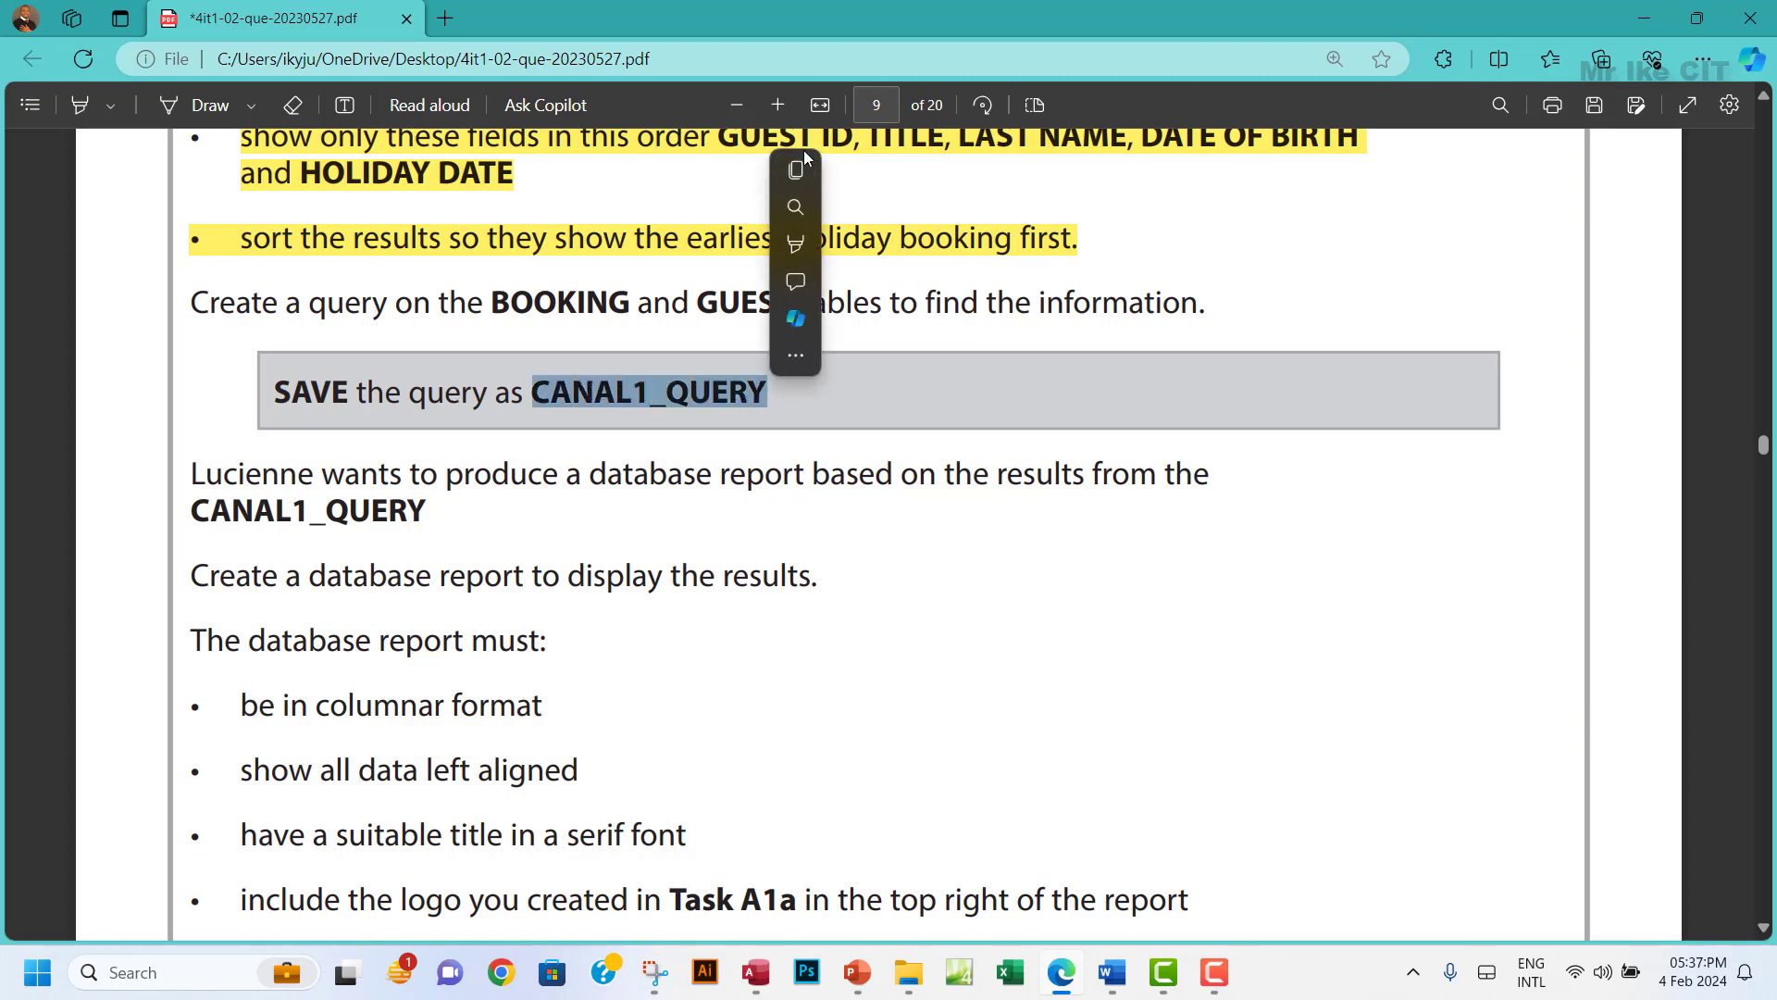
pyautogui.click(799, 165)
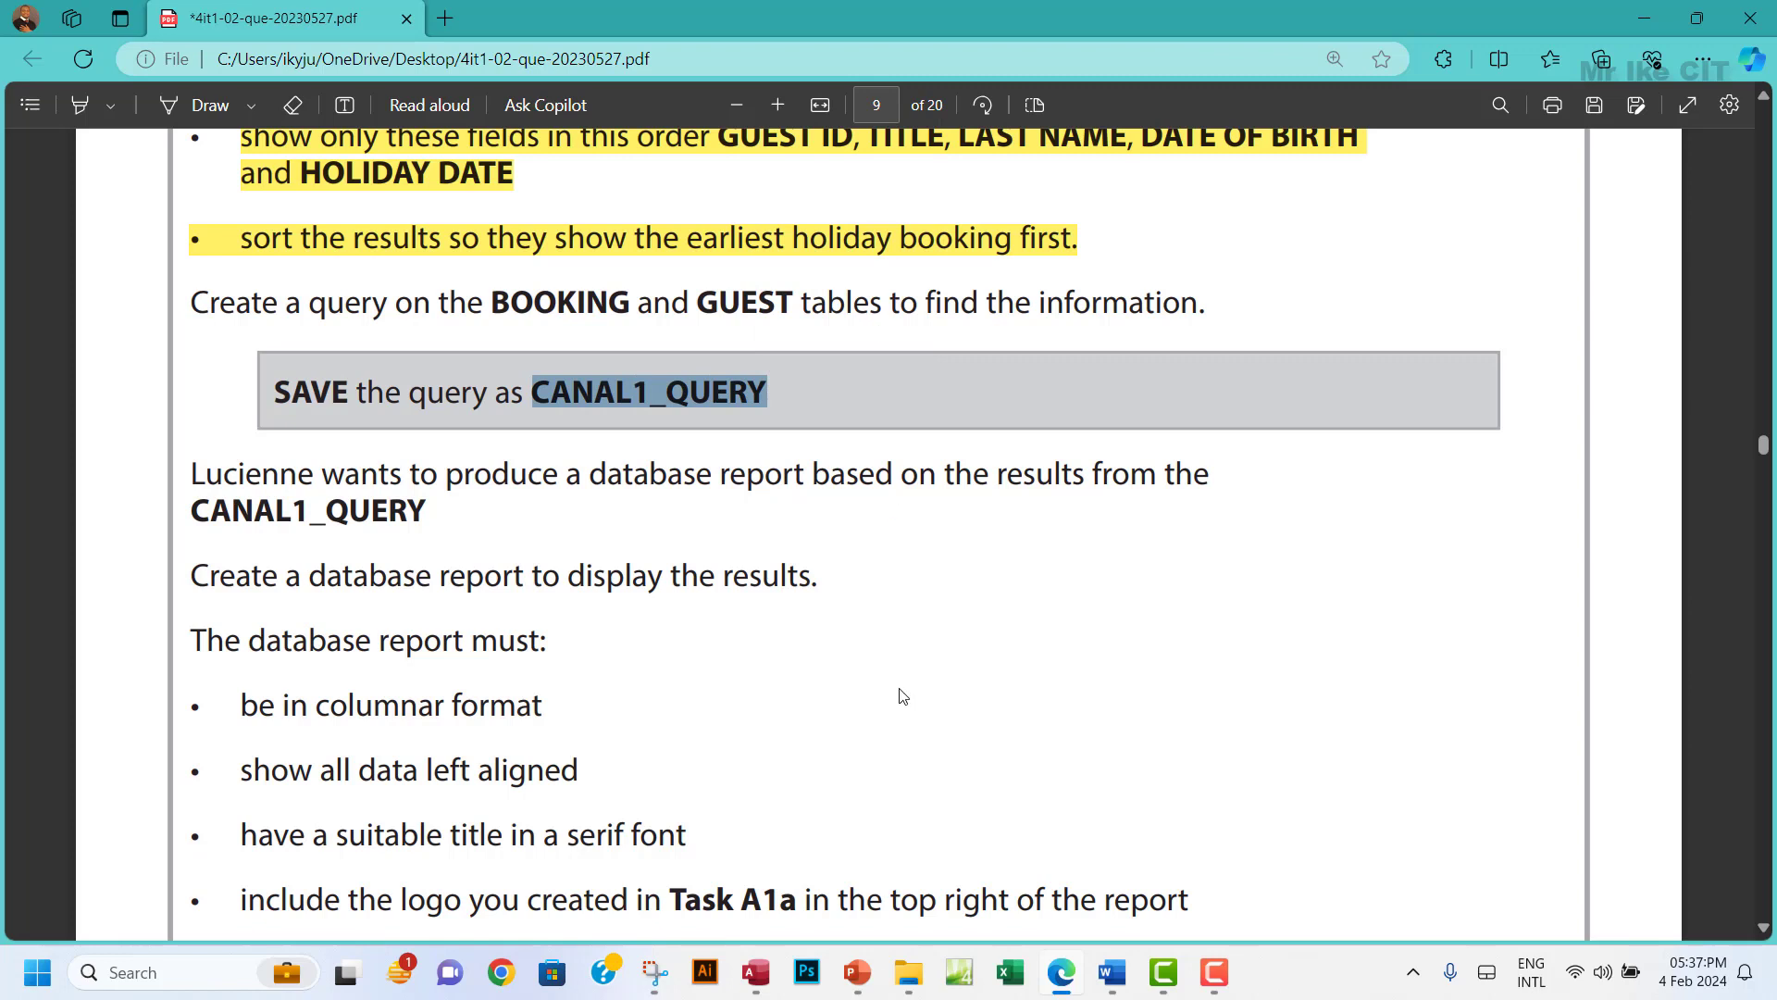
# Switch to Access, save the open query as CANAL1_QUERY and close it.
pyautogui.click(759, 973)
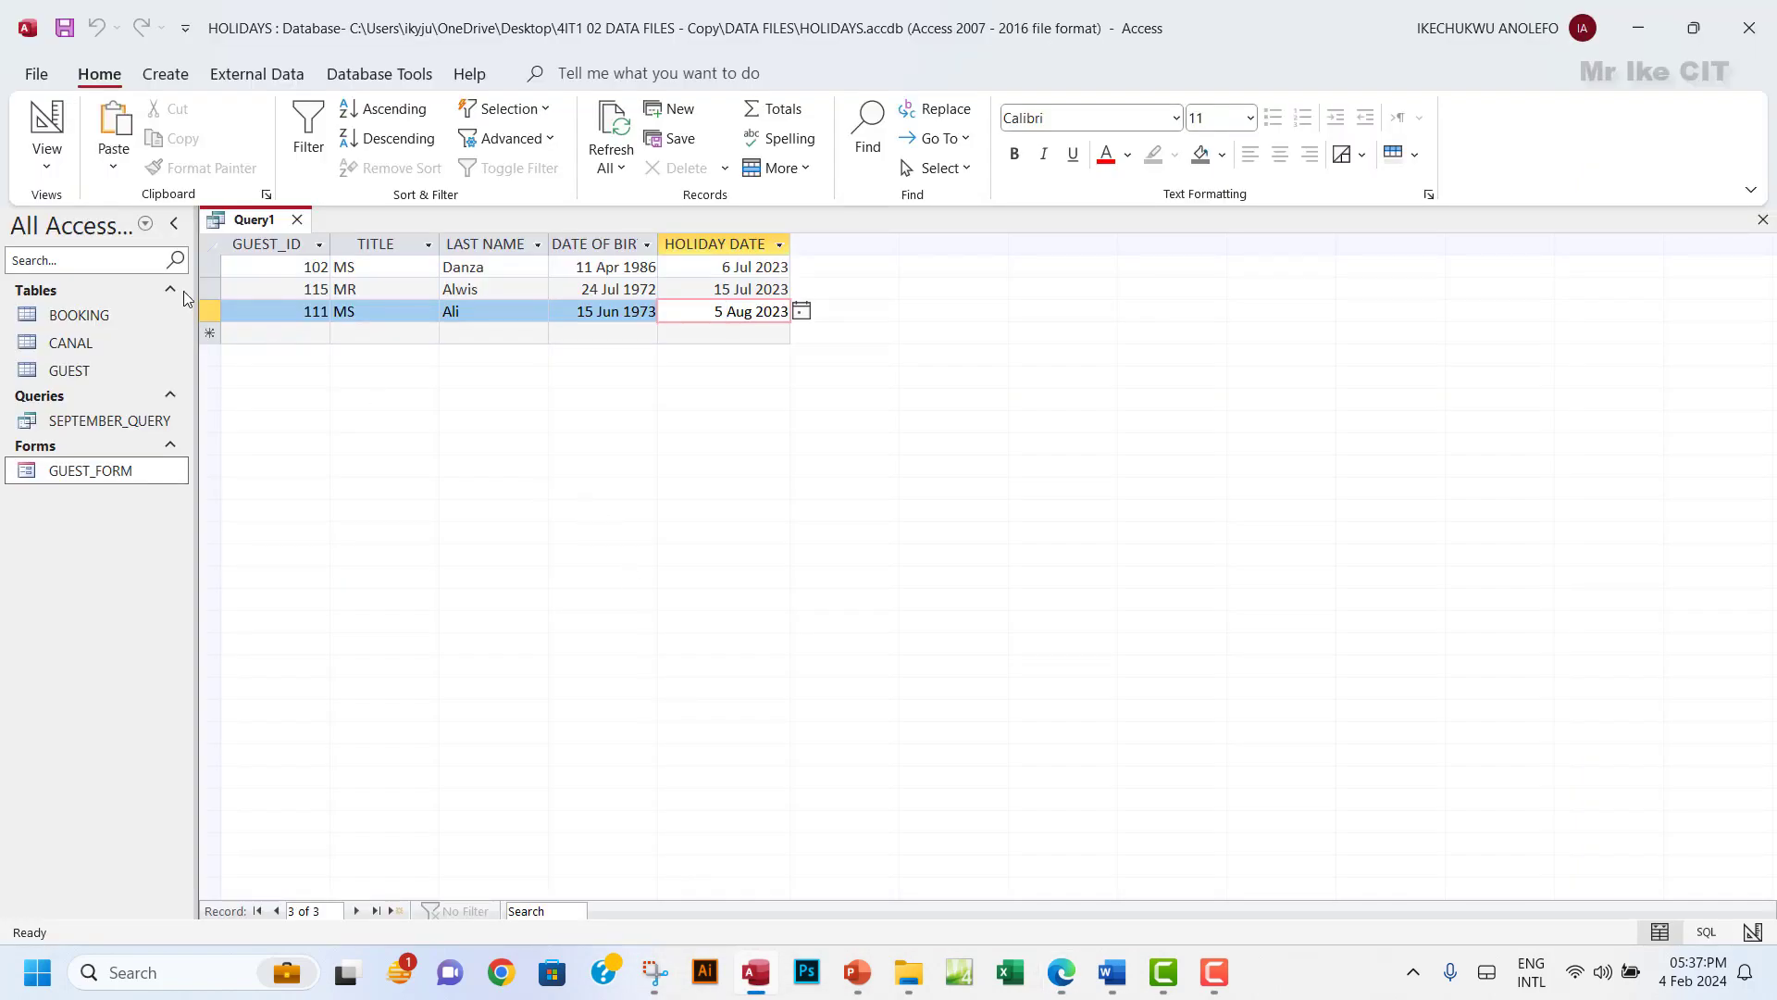
pyautogui.click(64, 28)
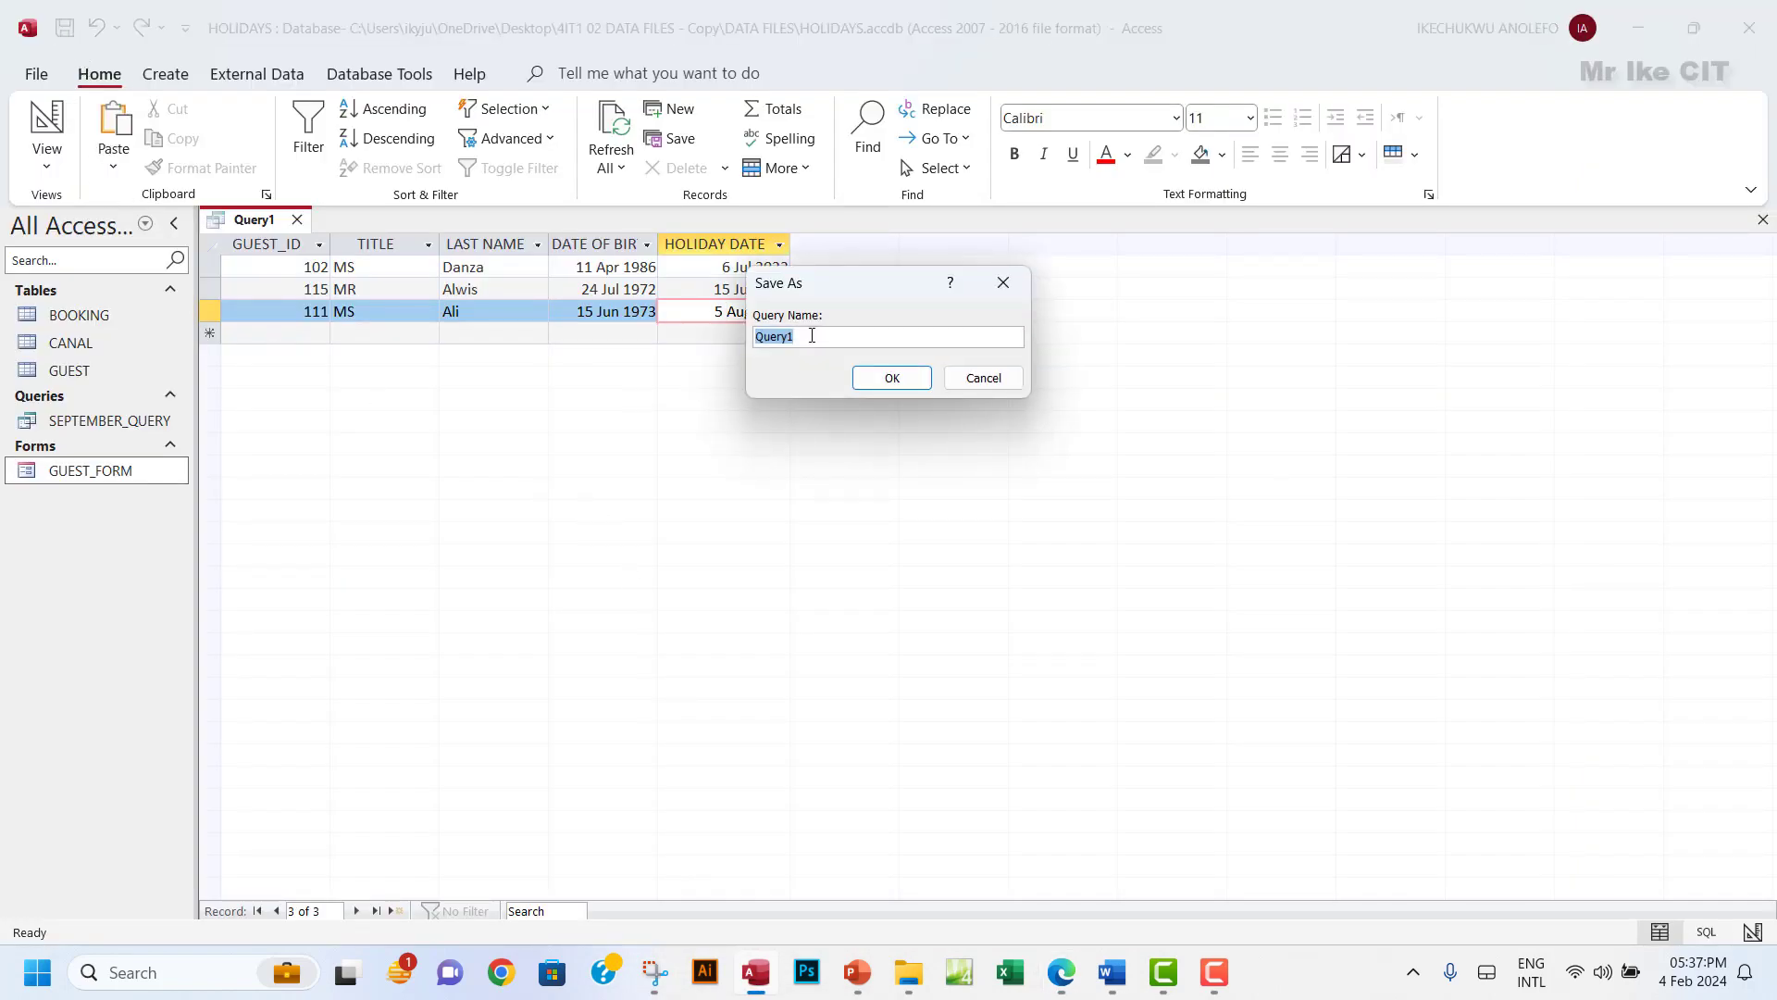
pyautogui.write('CANAL1_QUERY')
pyautogui.click(874, 378)
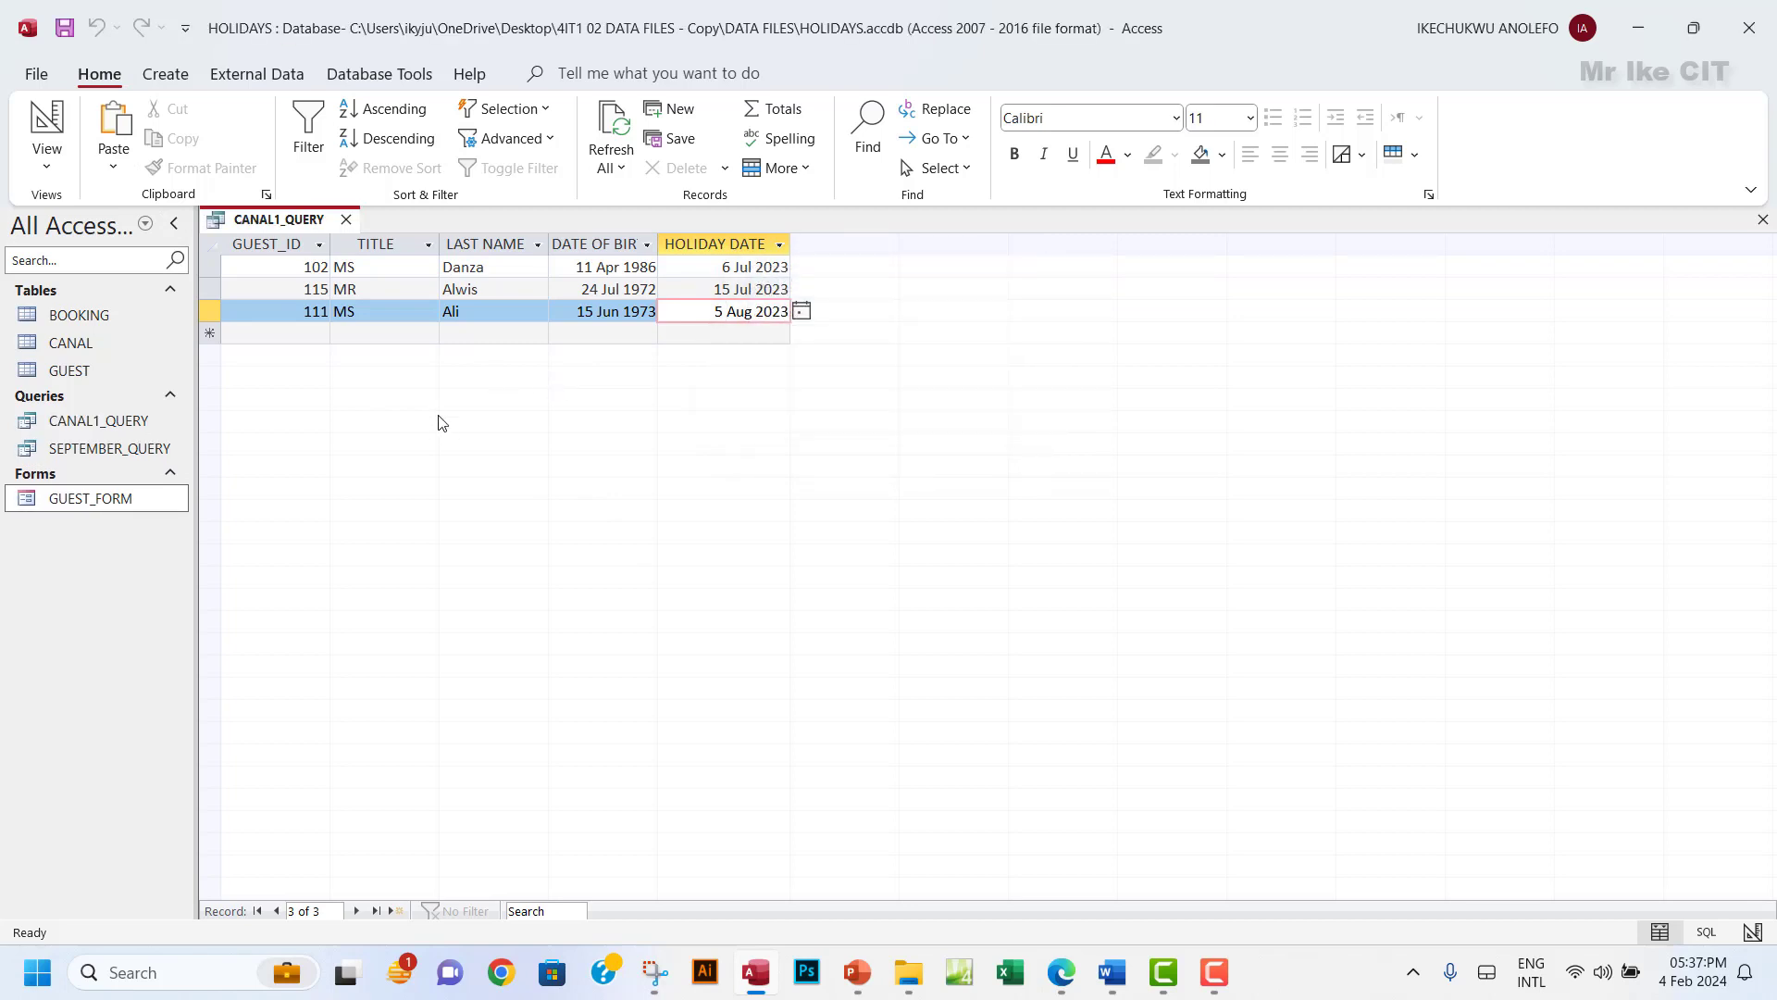
pyautogui.click(1762, 219)
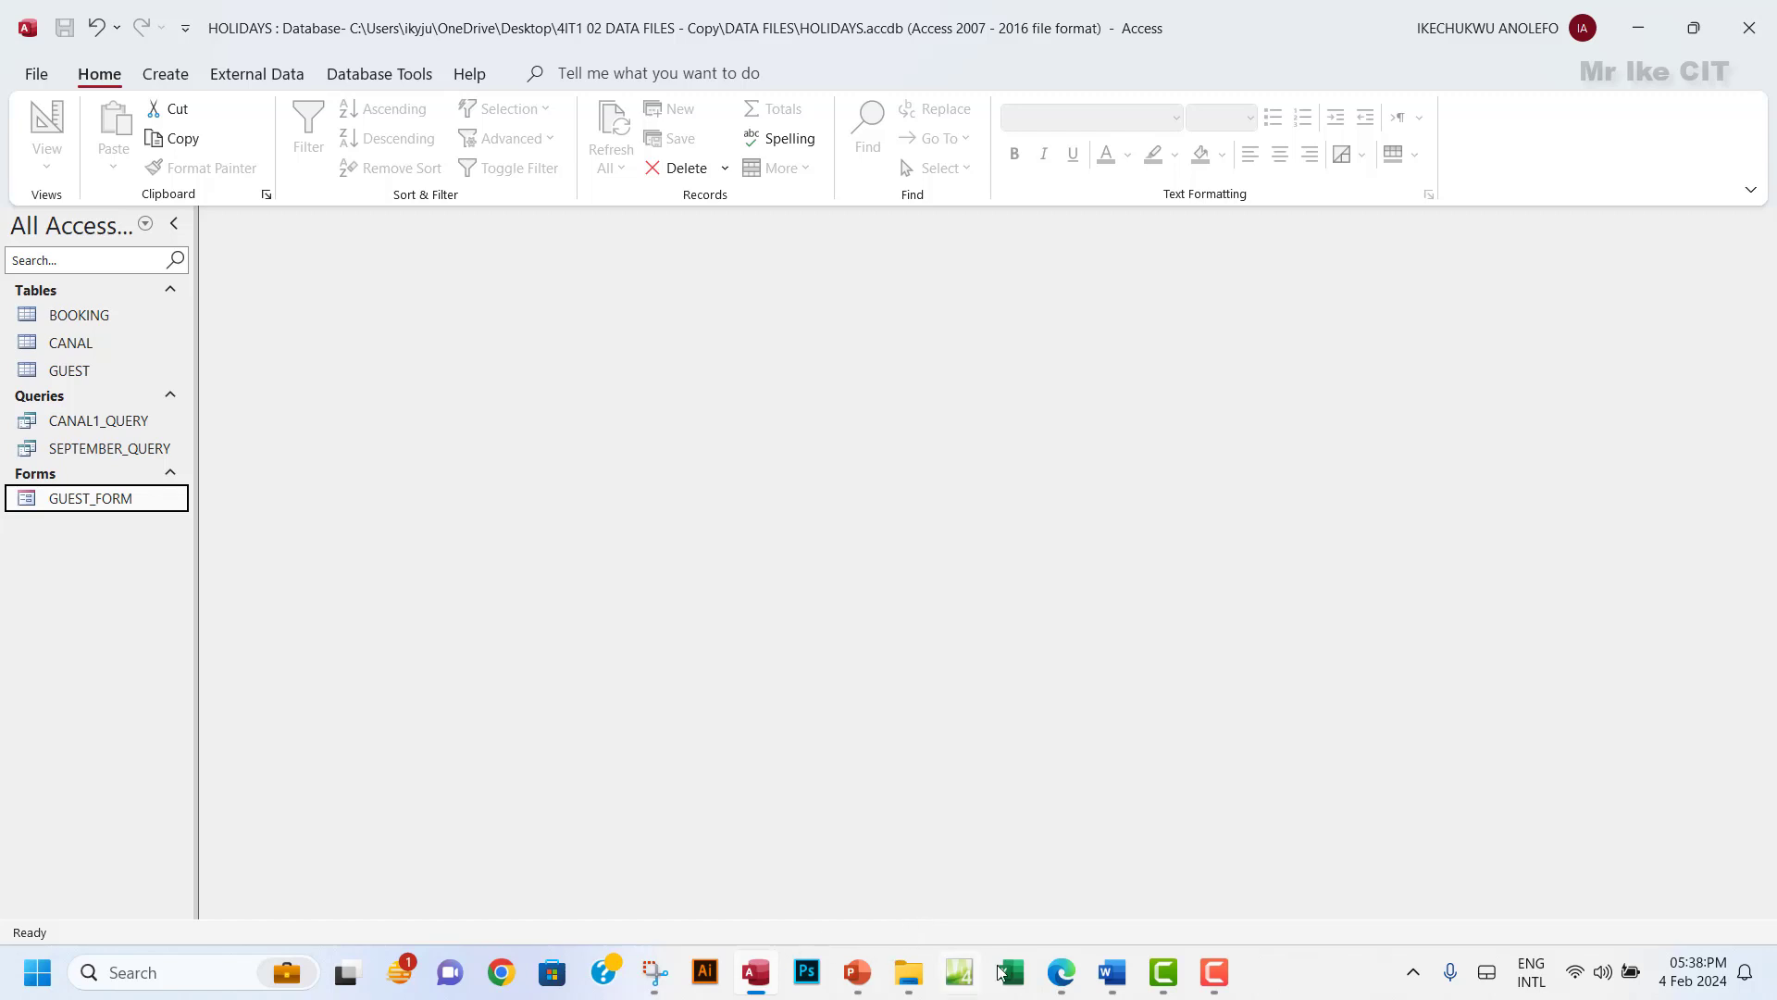
# In the exam PDF, highlight the instructions to create the query on BOOKING and GUEST and save it as CANAL1_QUERY in yellow.
pyautogui.click(1061, 972)
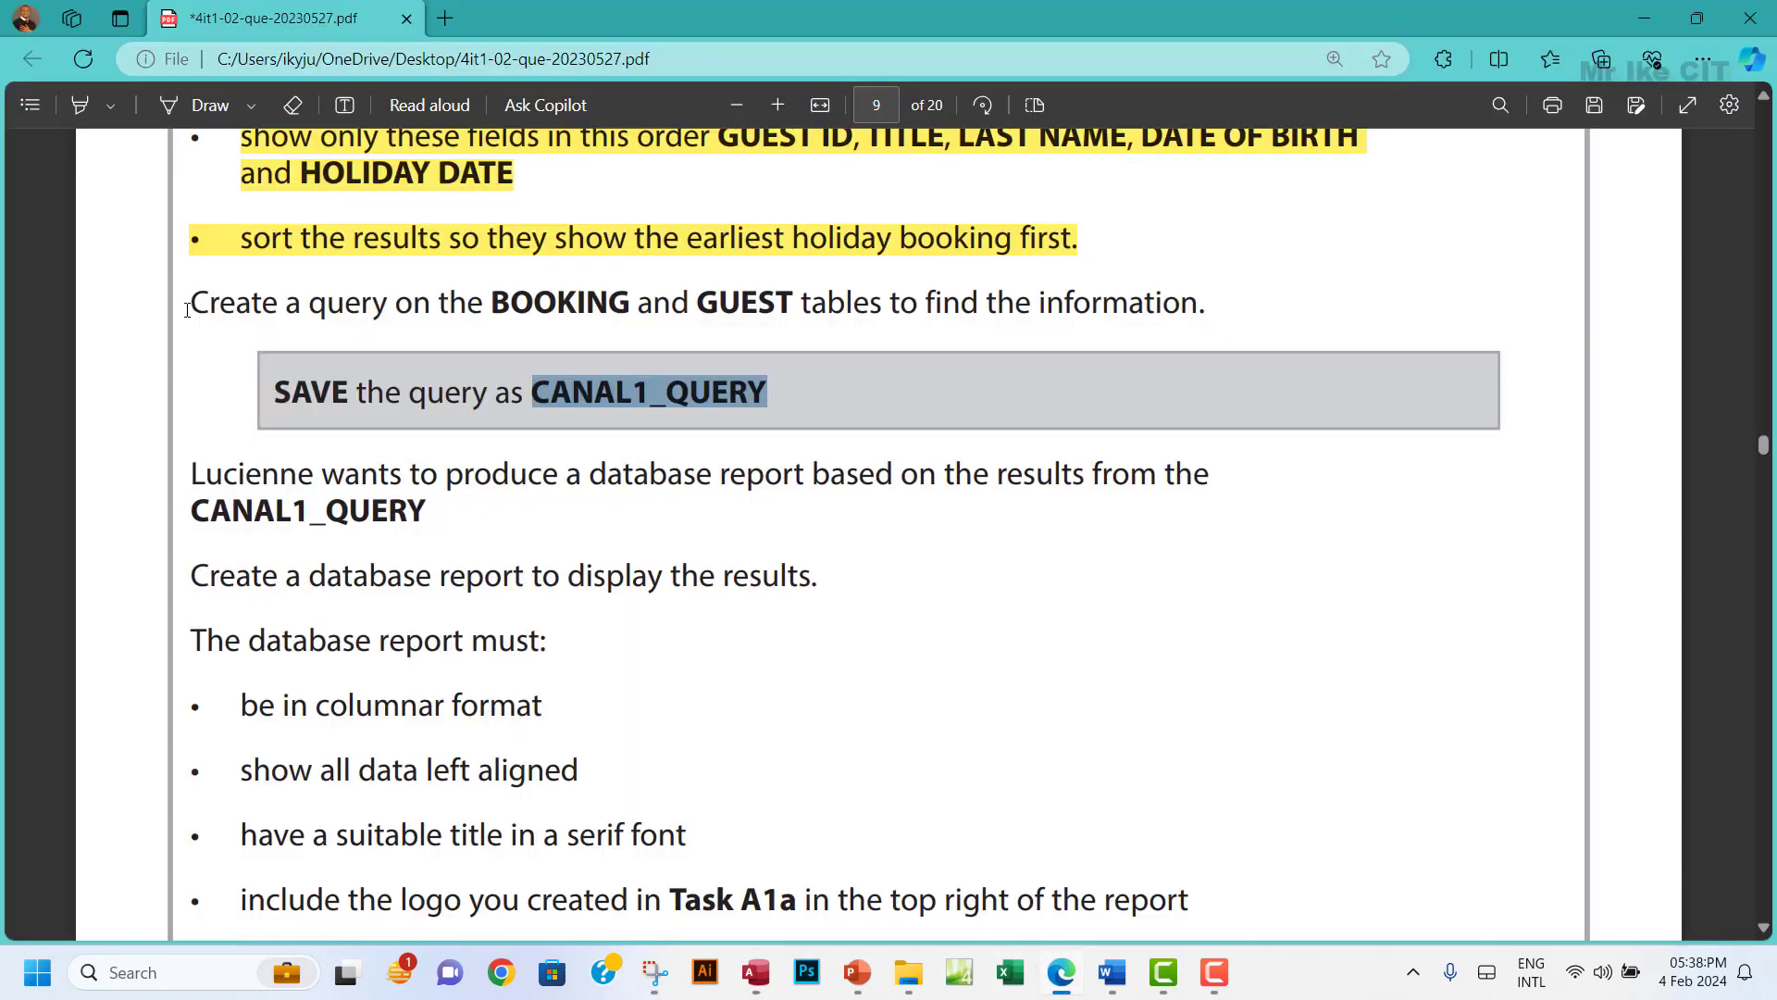
pyautogui.moveTo(188, 303); pyautogui.dragTo(770, 405)
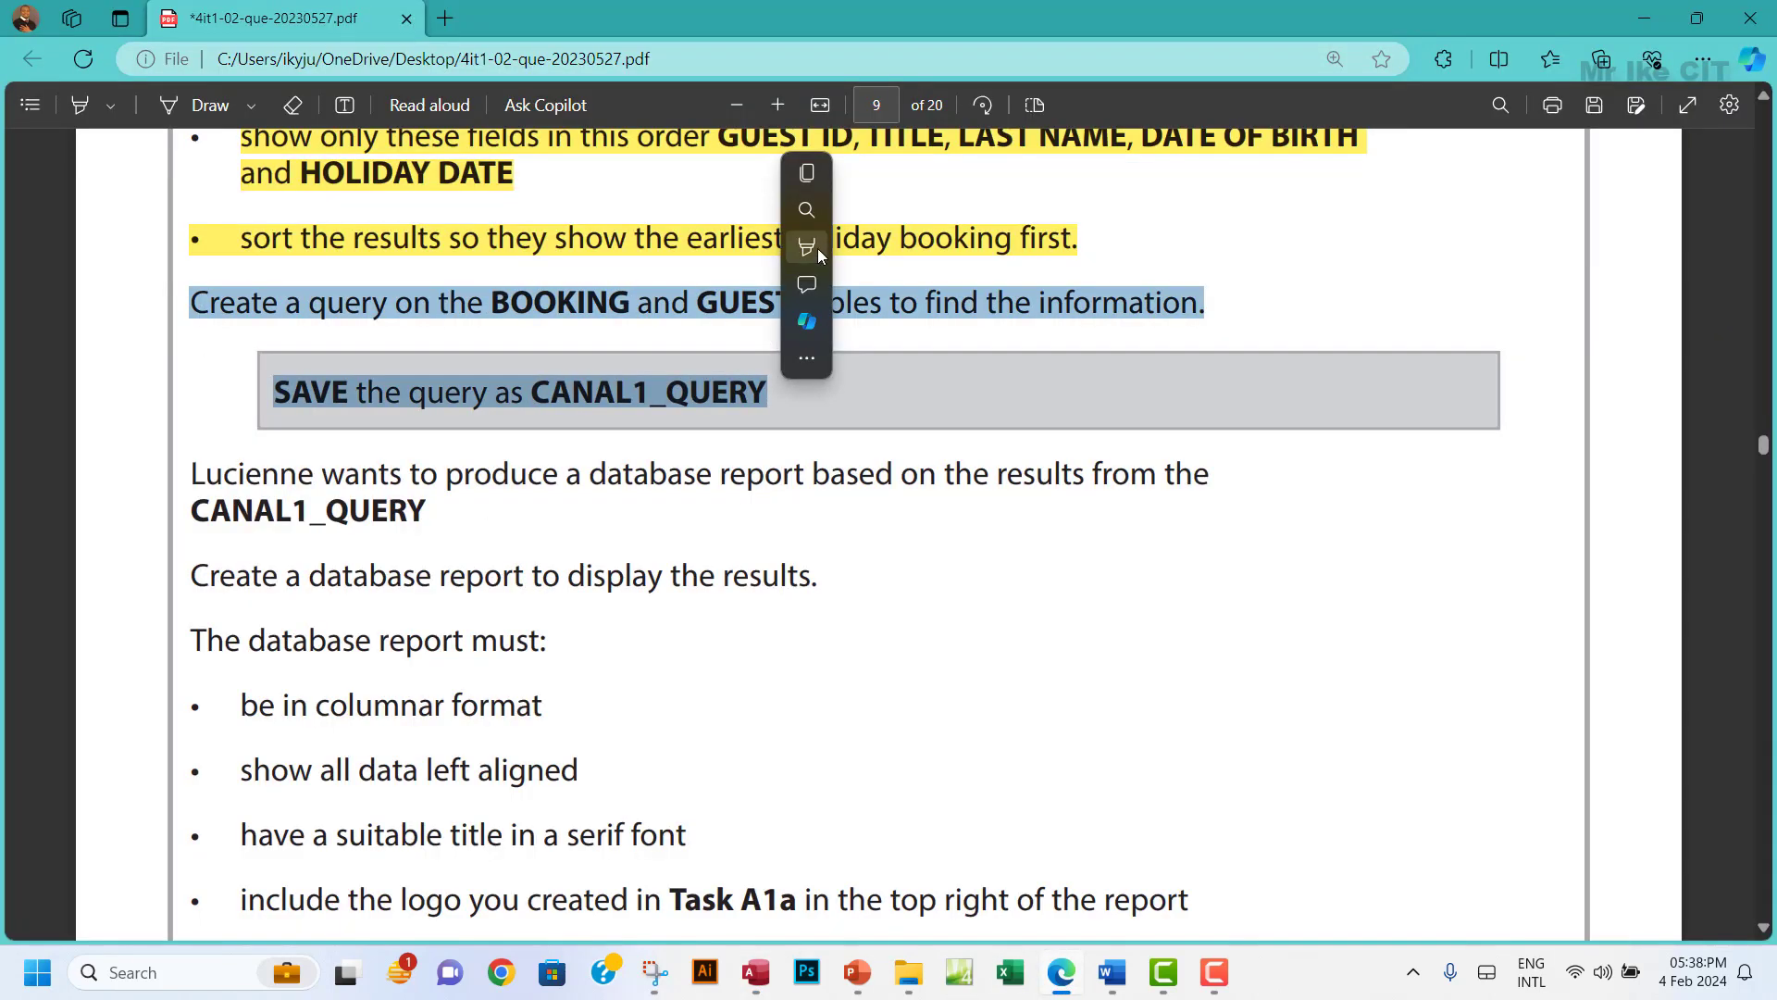
pyautogui.moveTo(907, 247)
pyautogui.click(1018, 242)
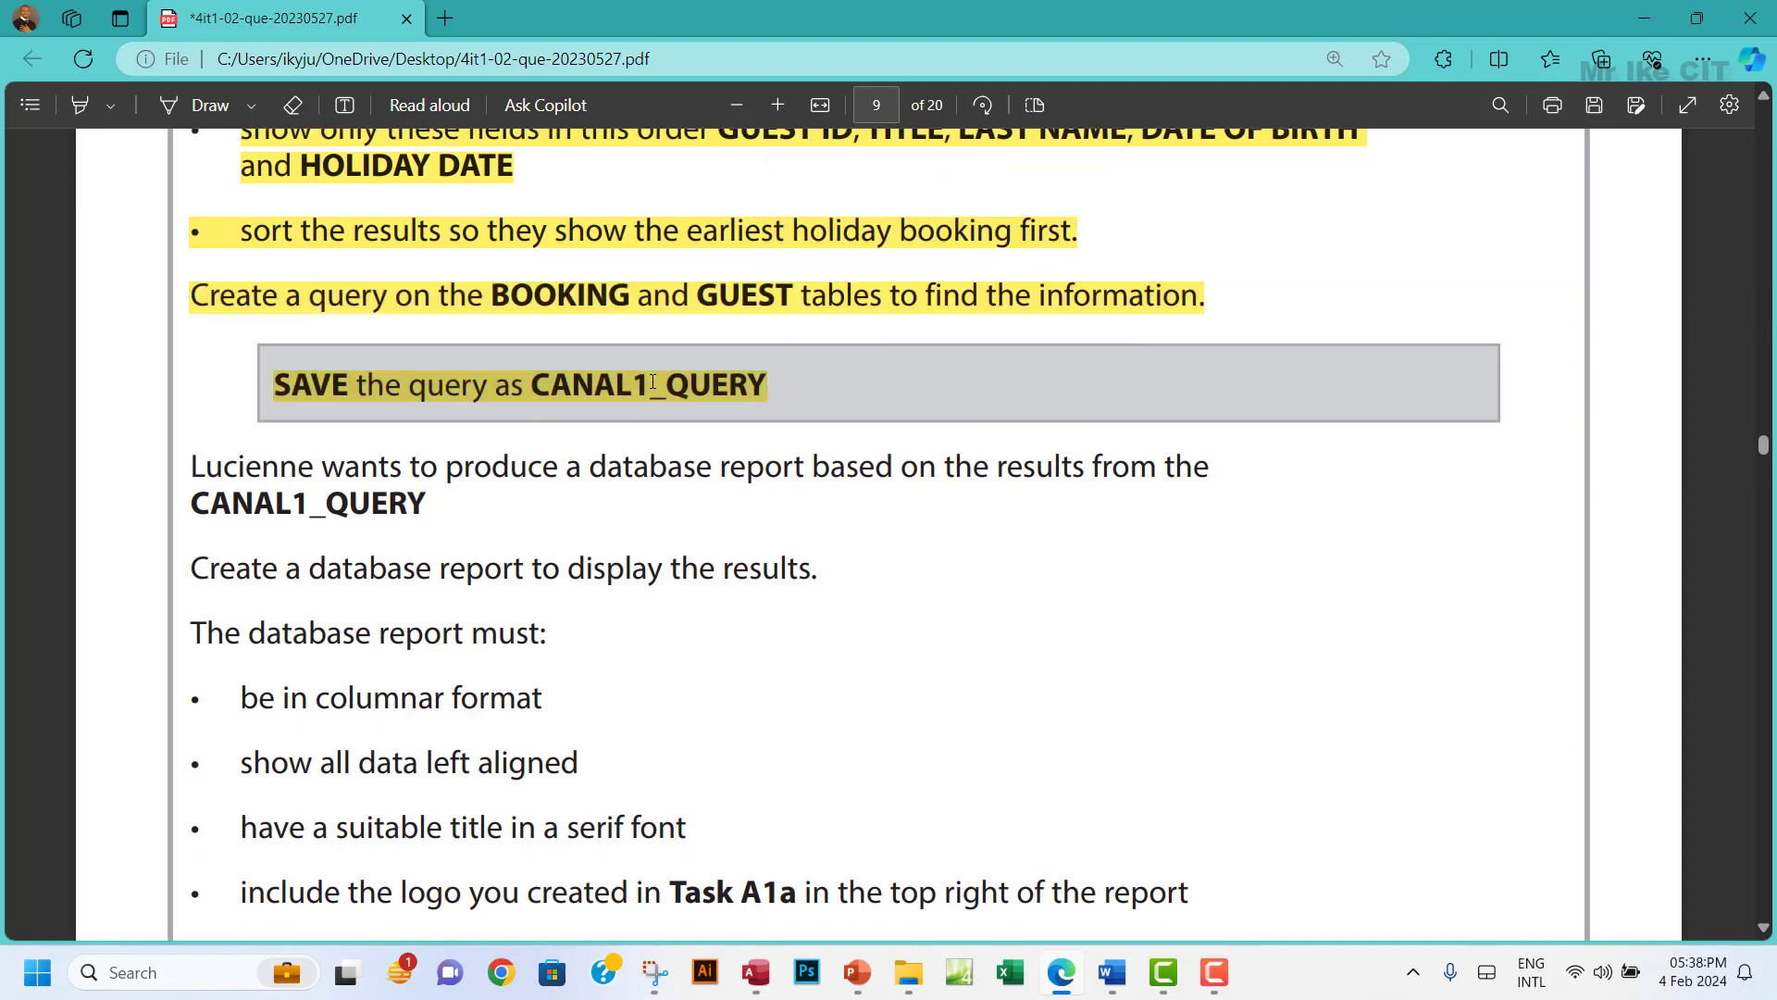
# Go through the database report requirements and highlight the bullet "show only the required fields" in yellow.
pyautogui.scroll(-3, 650, 385)
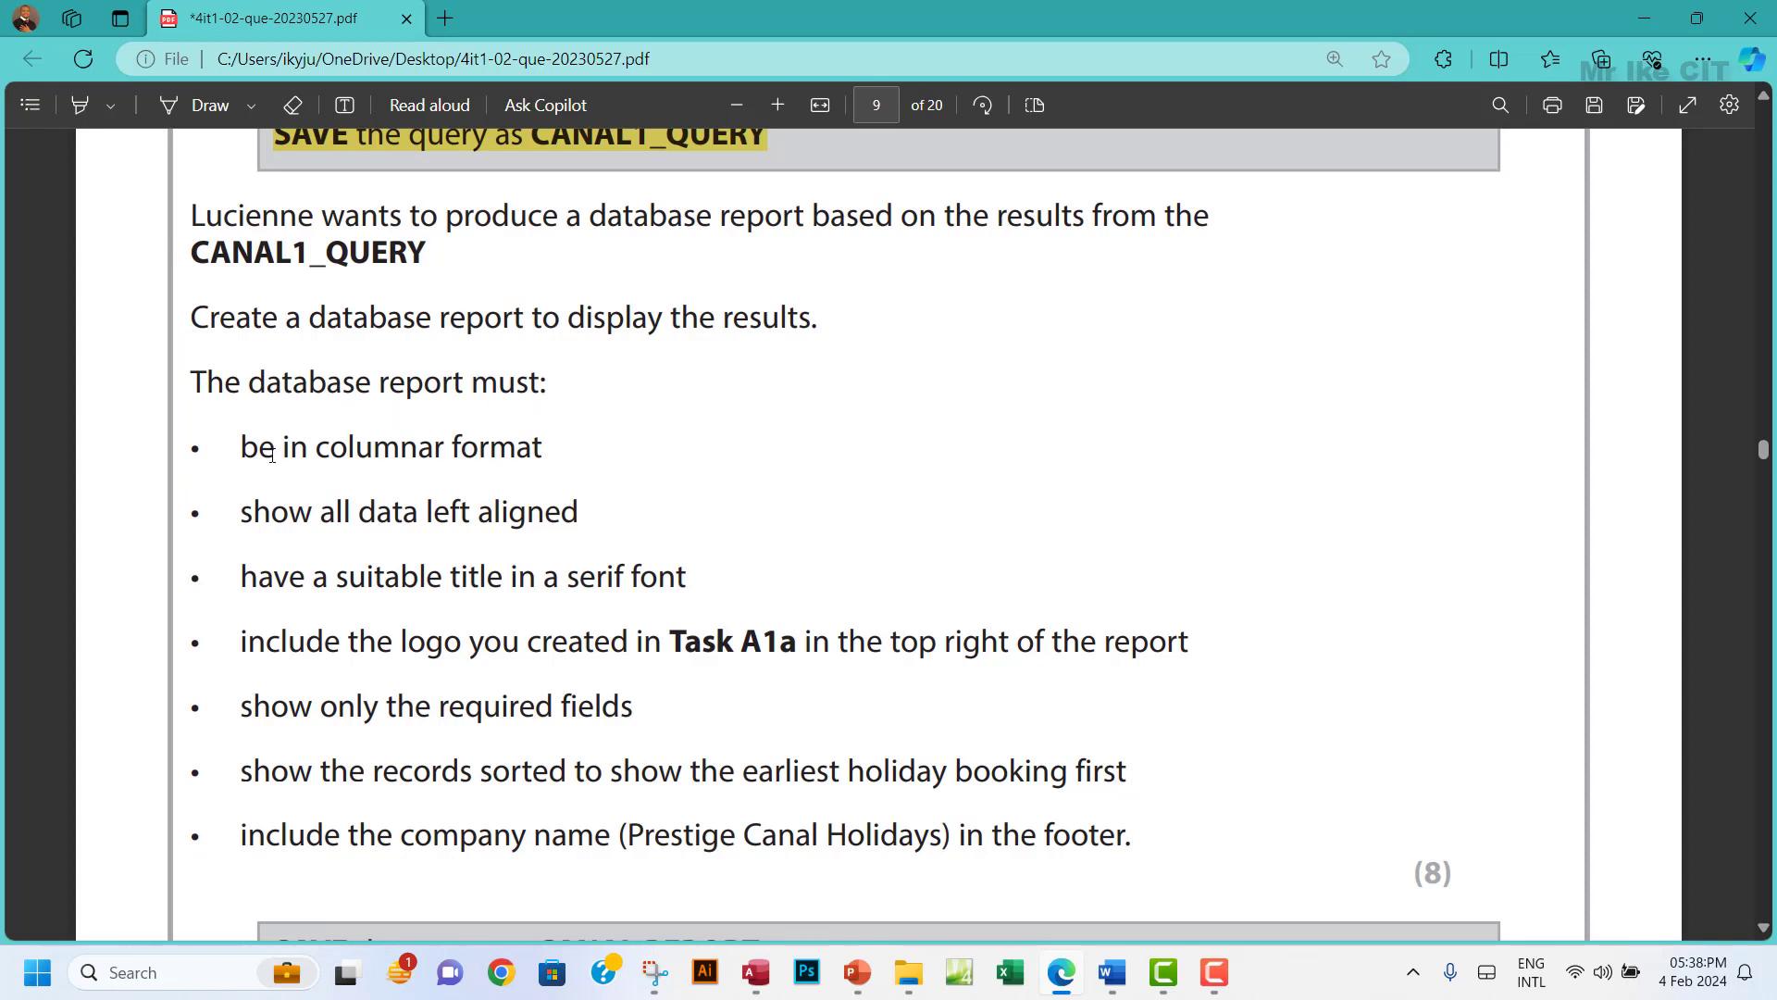
pyautogui.moveTo(241, 447); pyautogui.dragTo(528, 448)
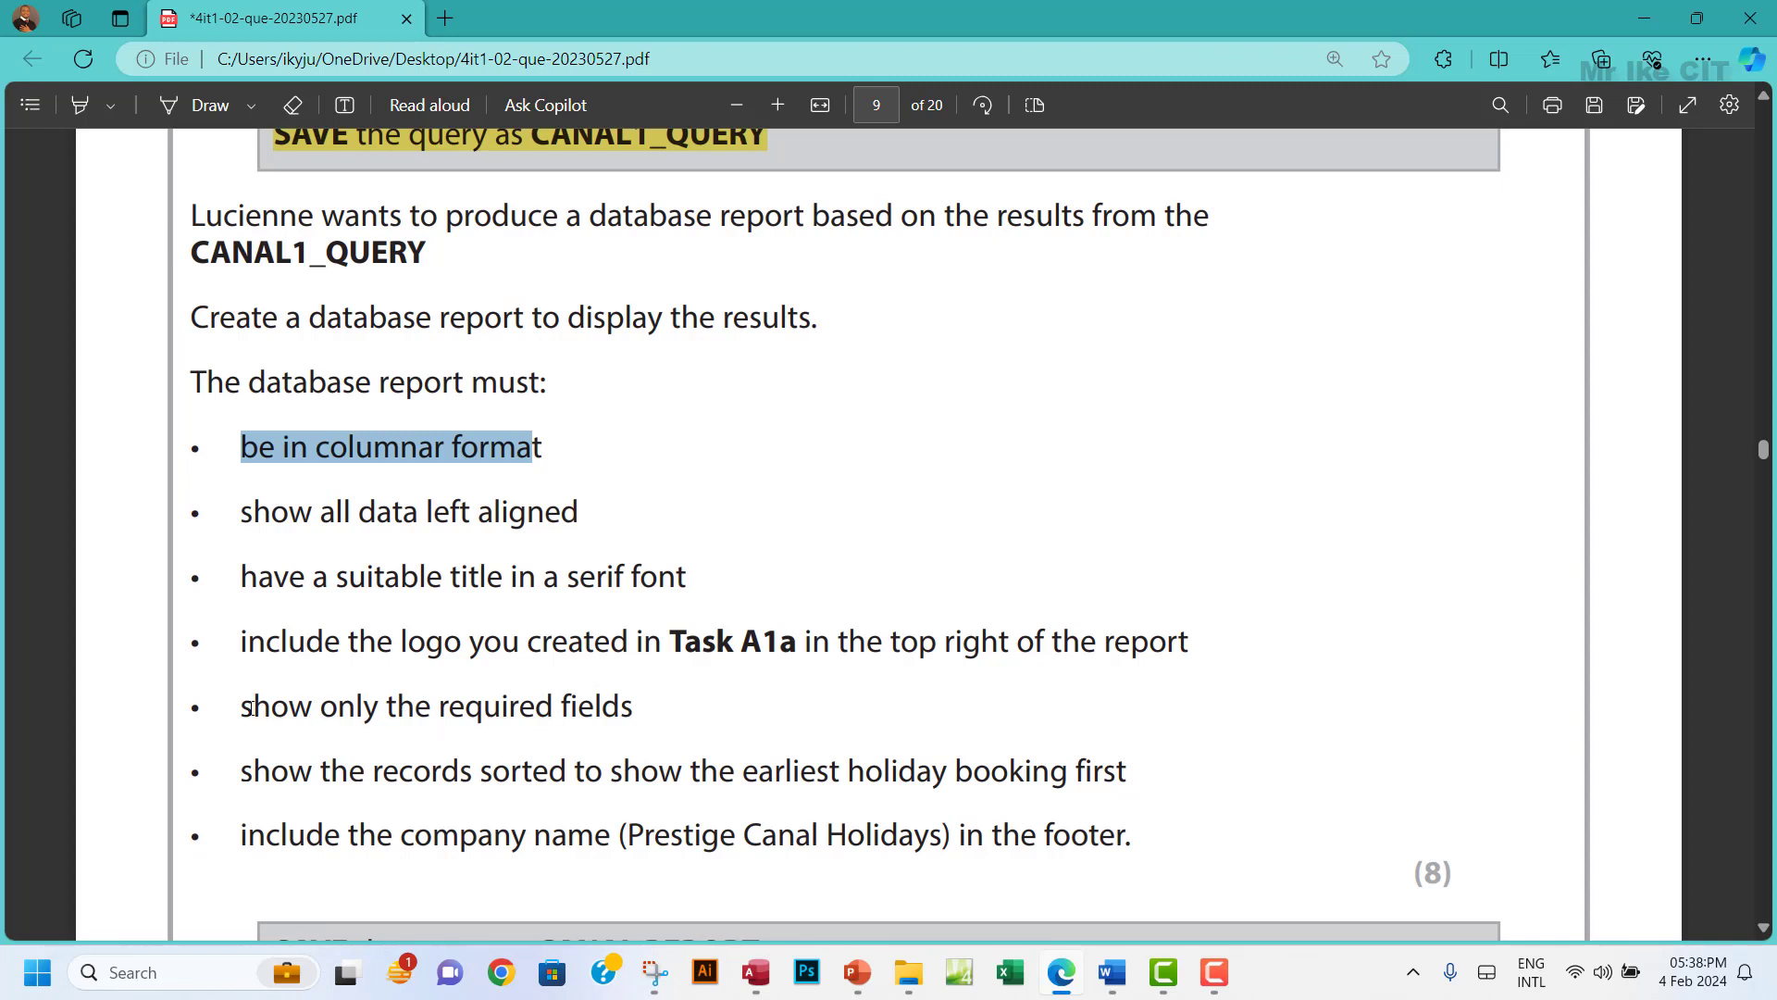
pyautogui.moveTo(248, 708); pyautogui.dragTo(637, 709)
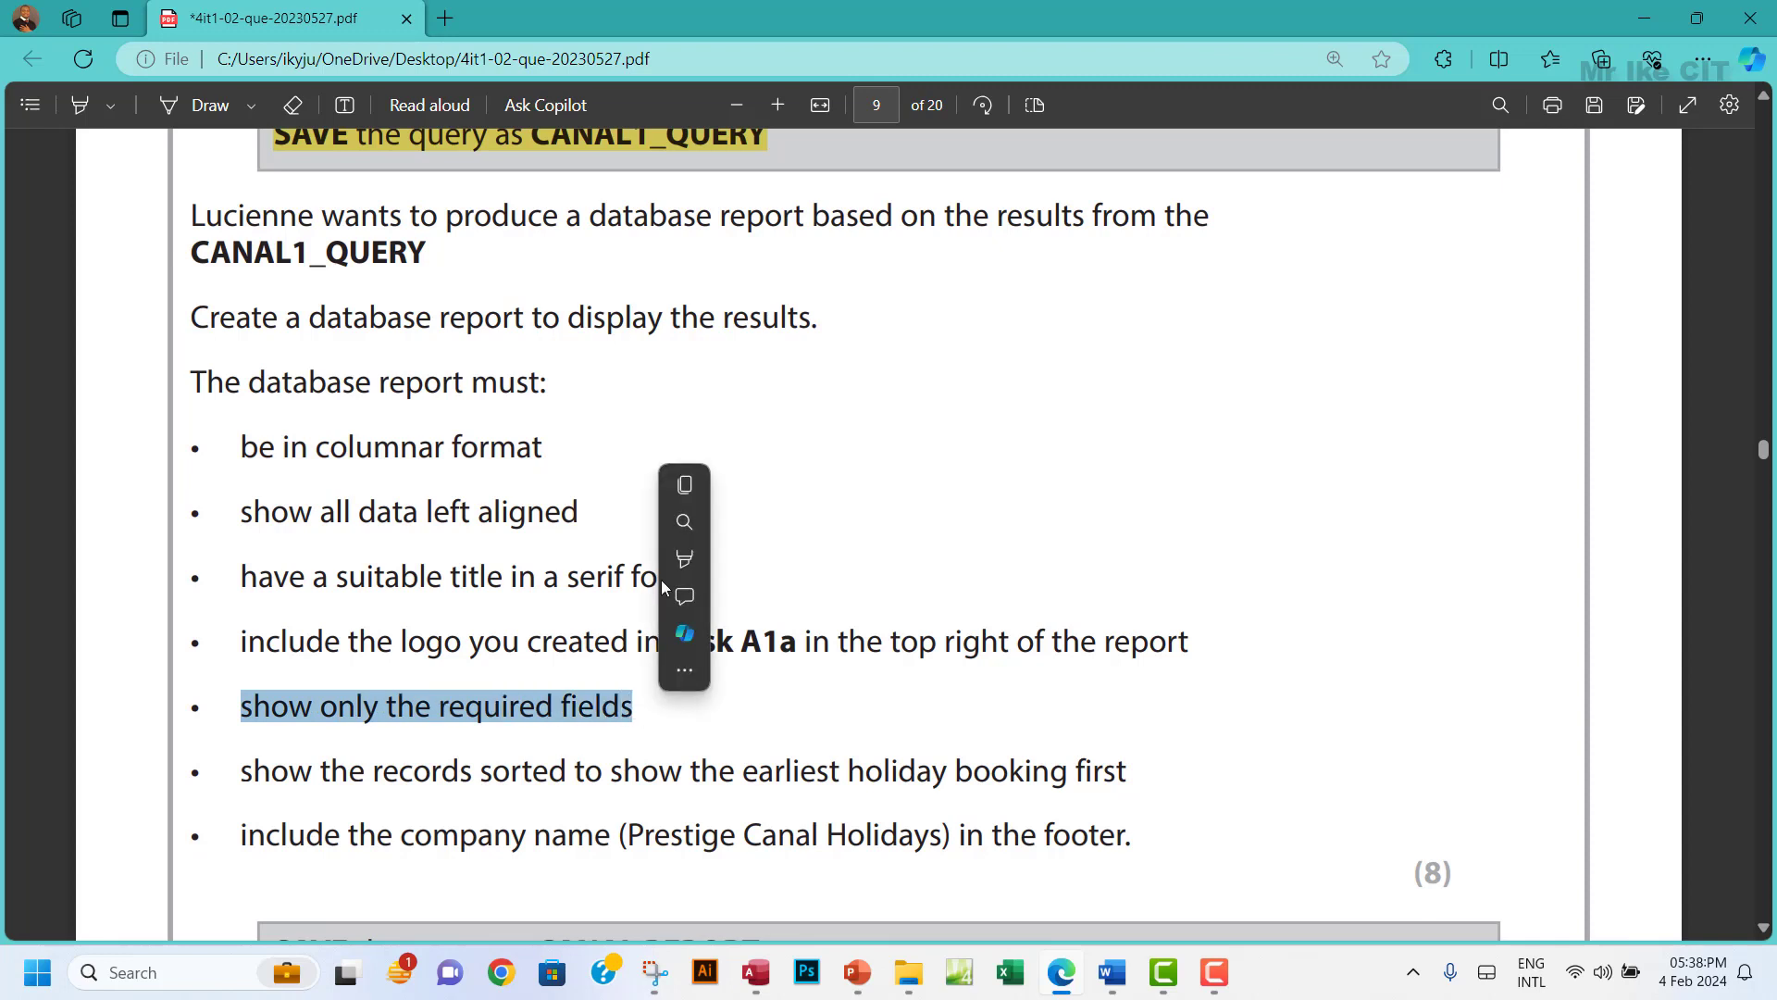
pyautogui.moveTo(684, 560)
pyautogui.click(892, 559)
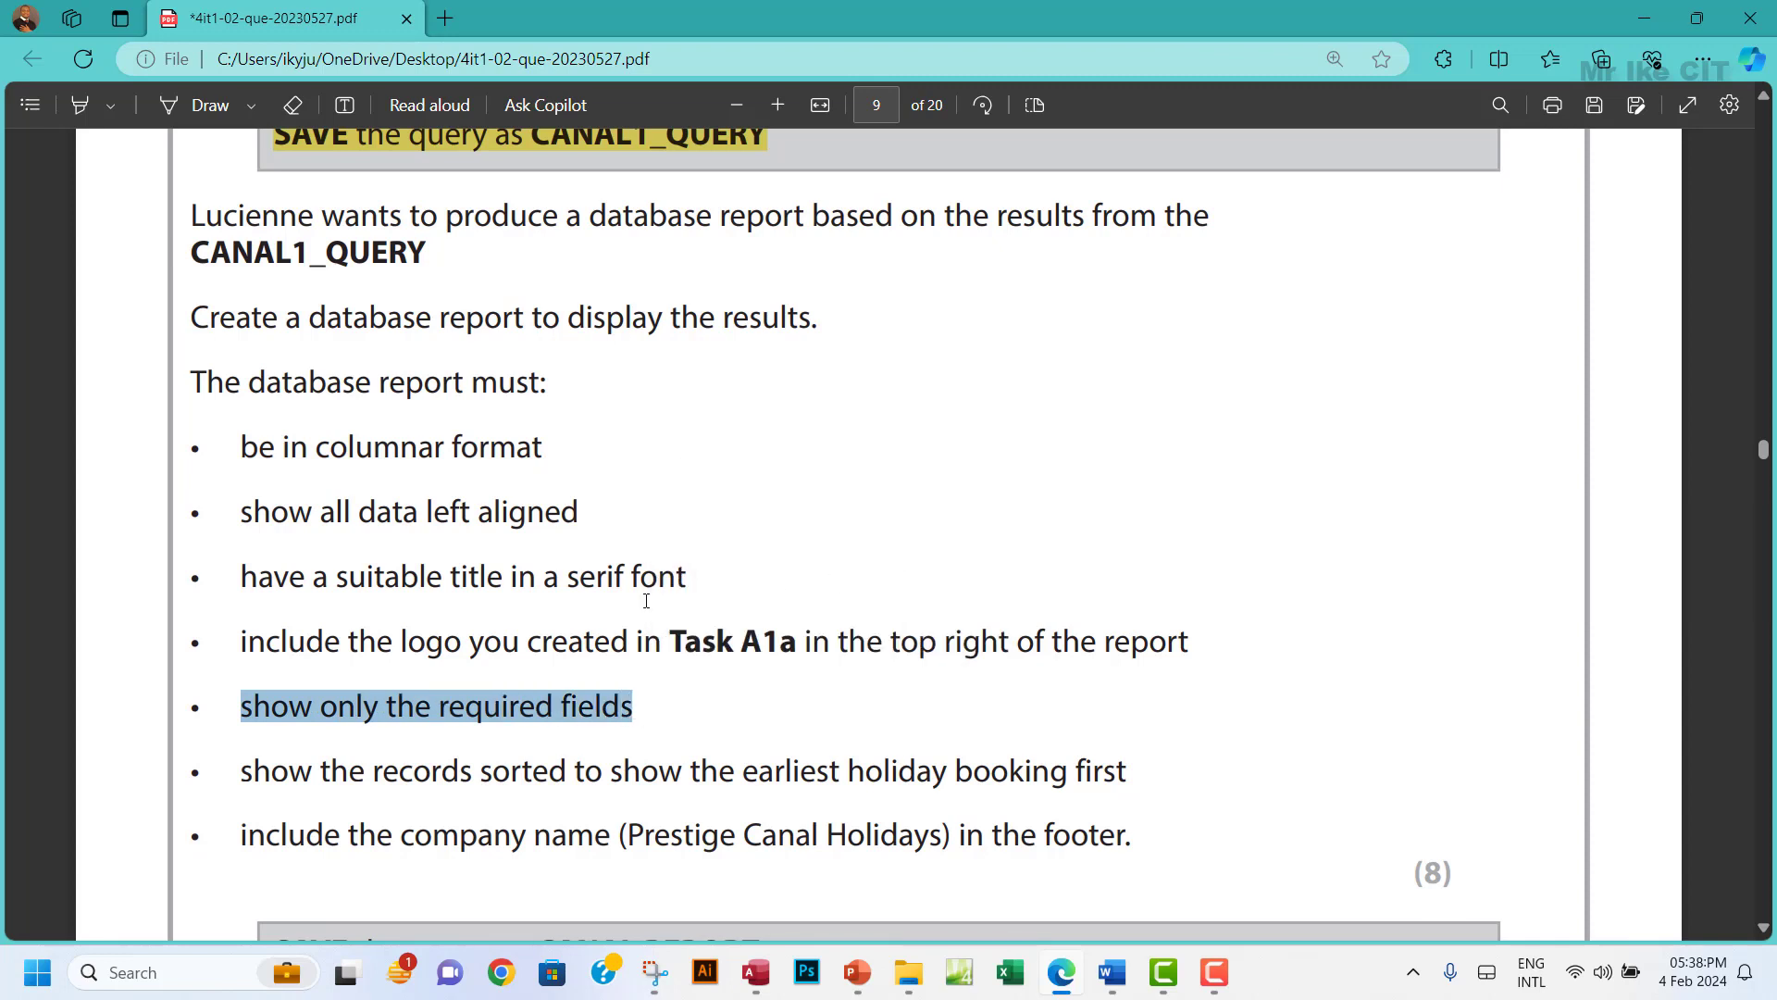
pyautogui.rightClick(579, 713)
pyautogui.moveTo(825, 302)
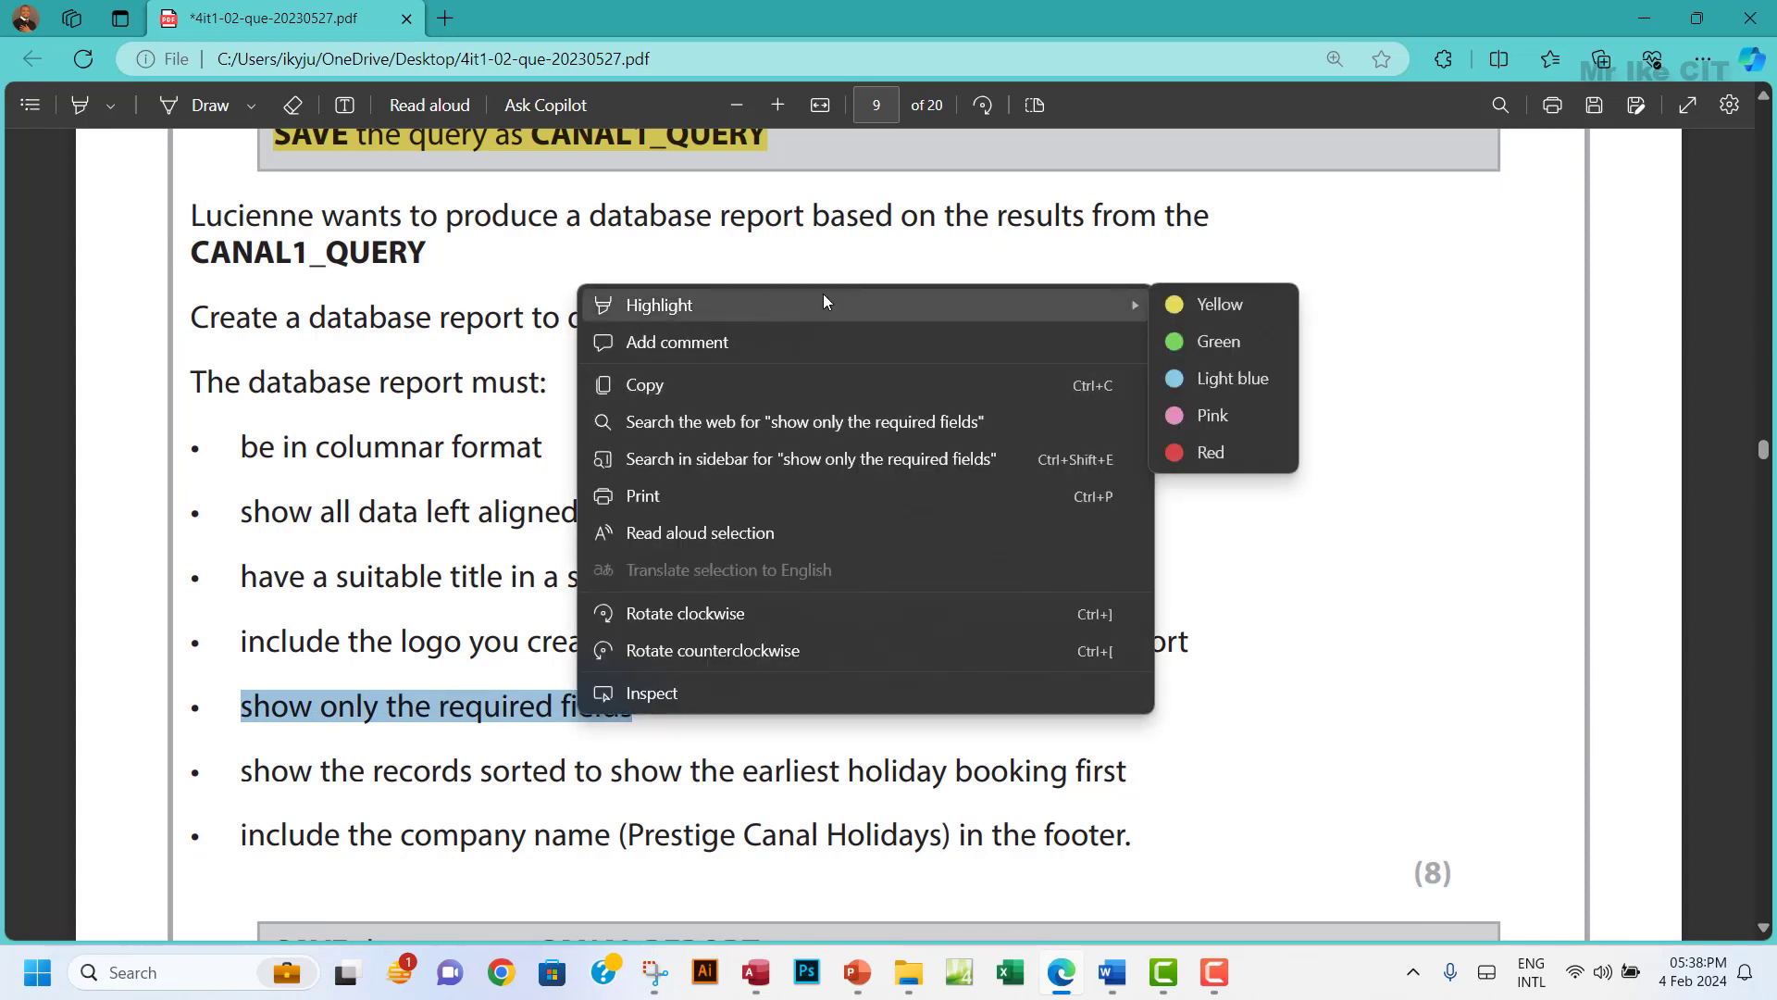
pyautogui.click(1193, 306)
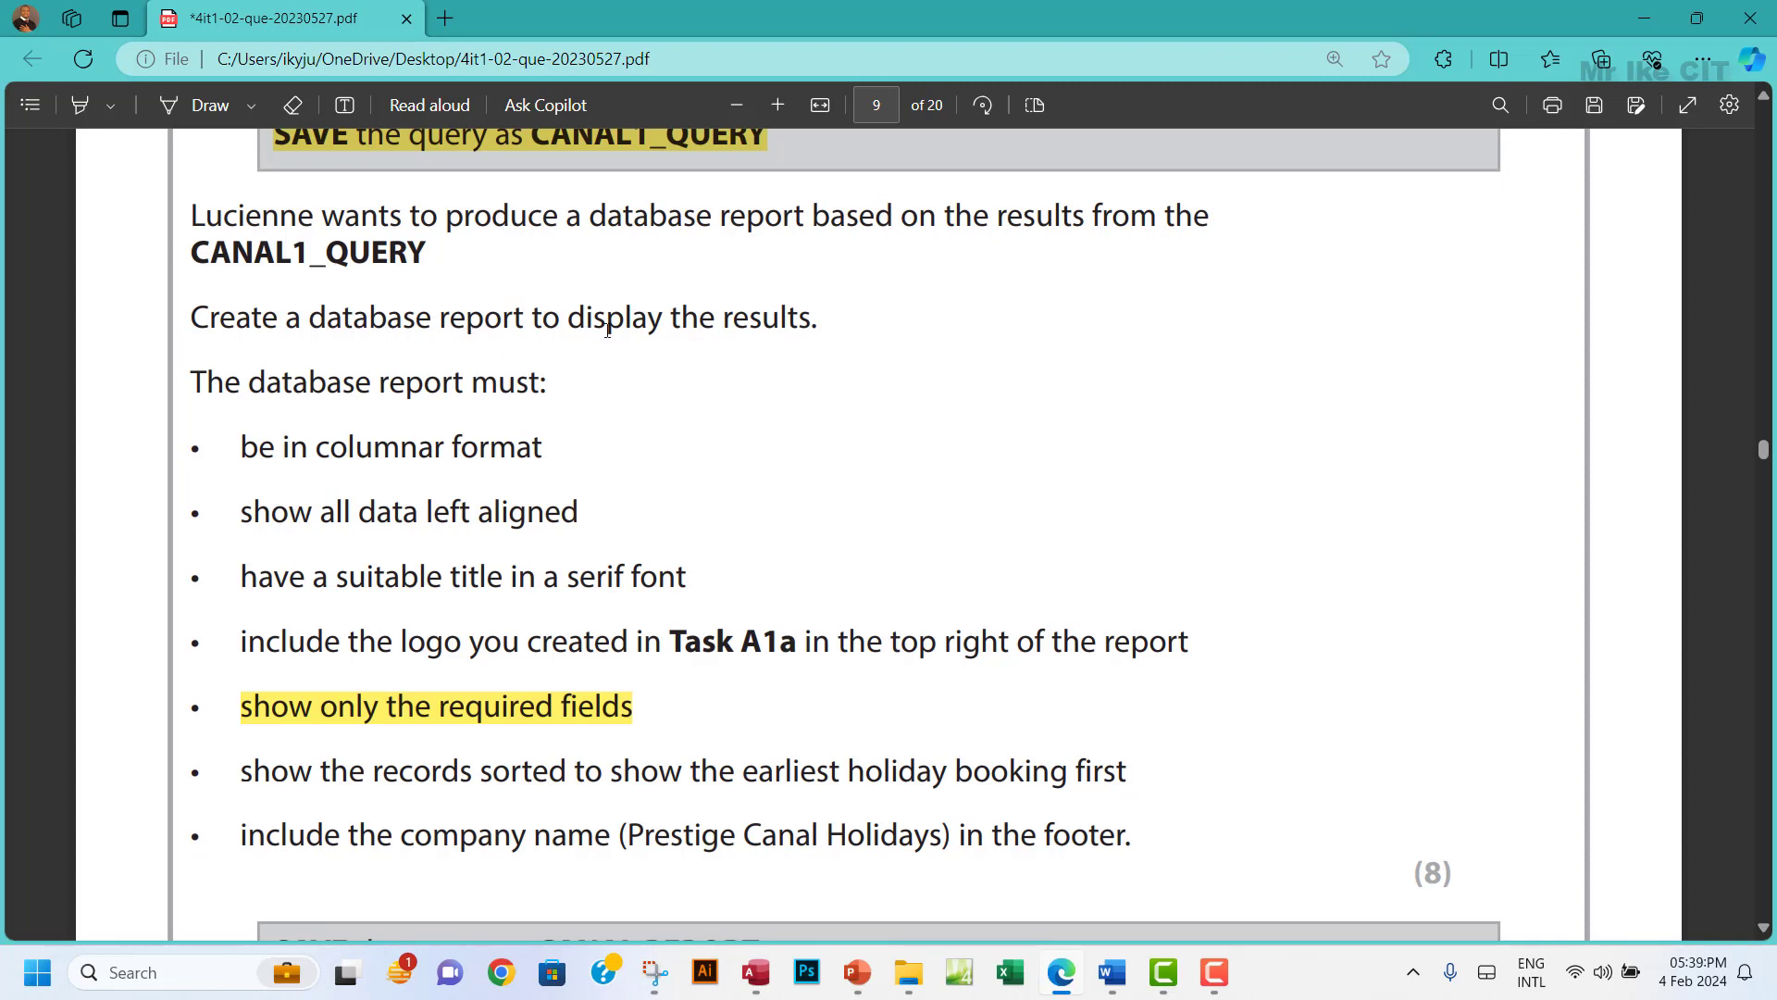
# Check the report's source query in the PDF, then start the Report Wizard in Access on CANAL1_QUERY with all its fields selected.
pyautogui.moveTo(426, 254); pyautogui.dragTo(152, 260)
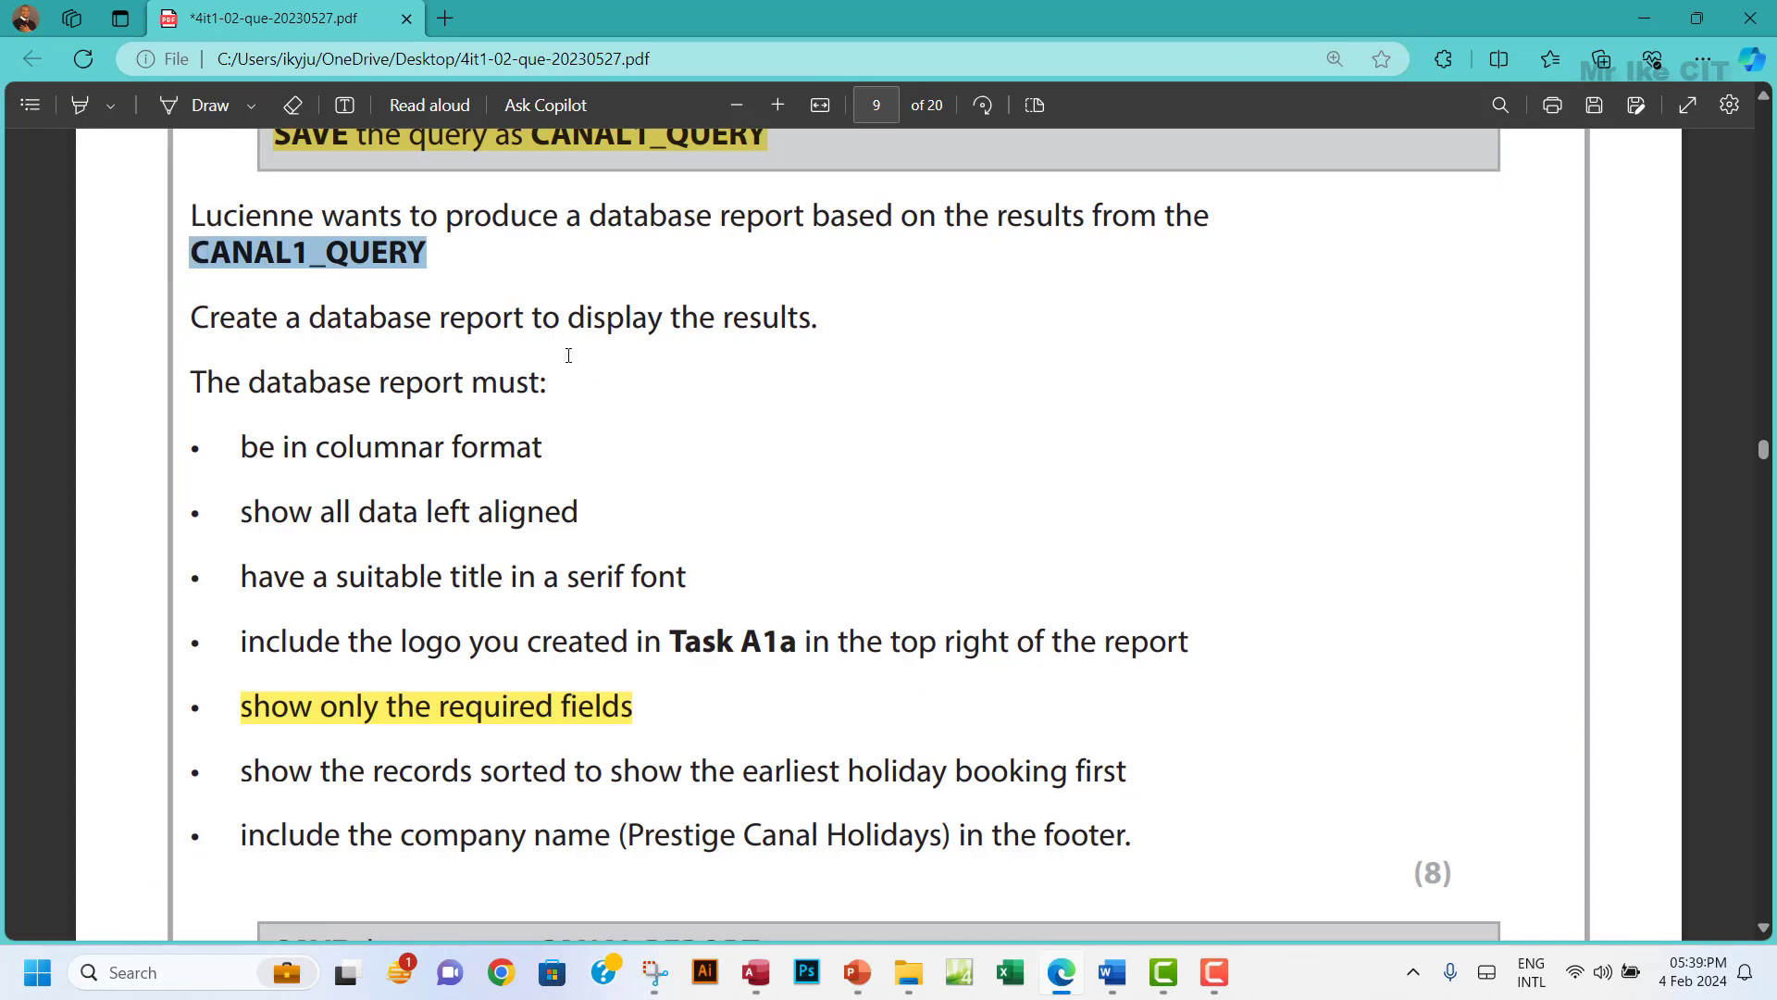
pyautogui.click(756, 976)
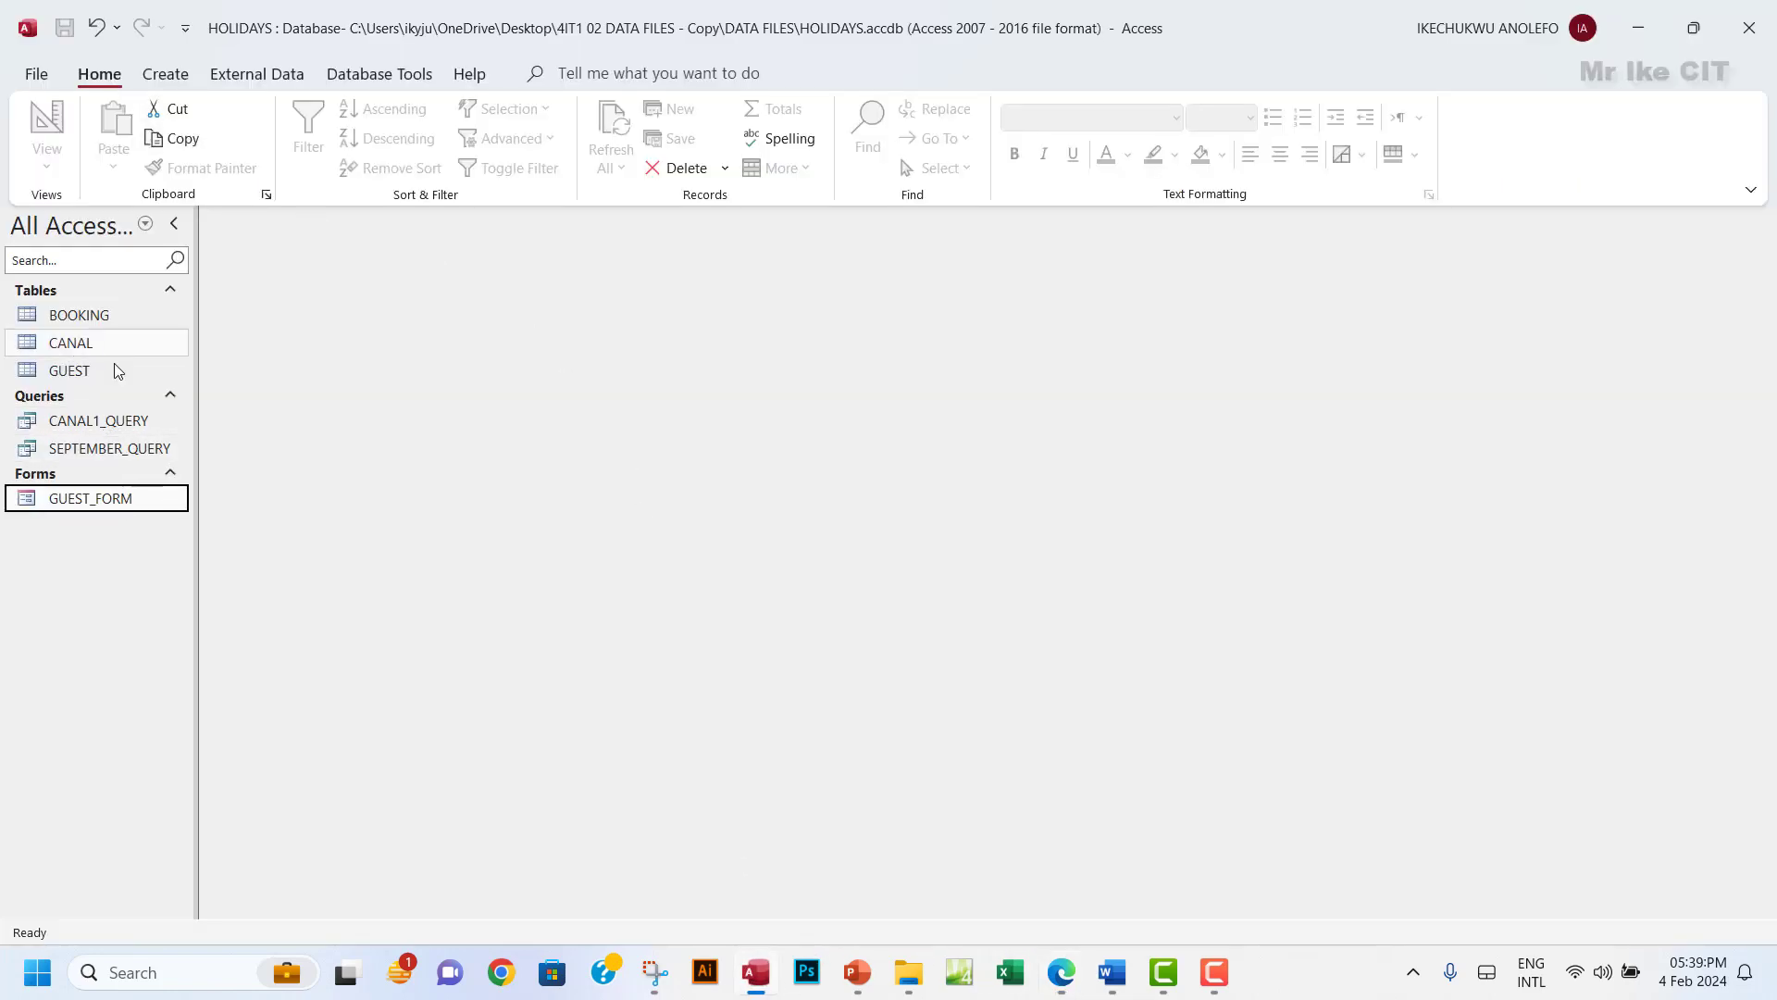
pyautogui.click(114, 427)
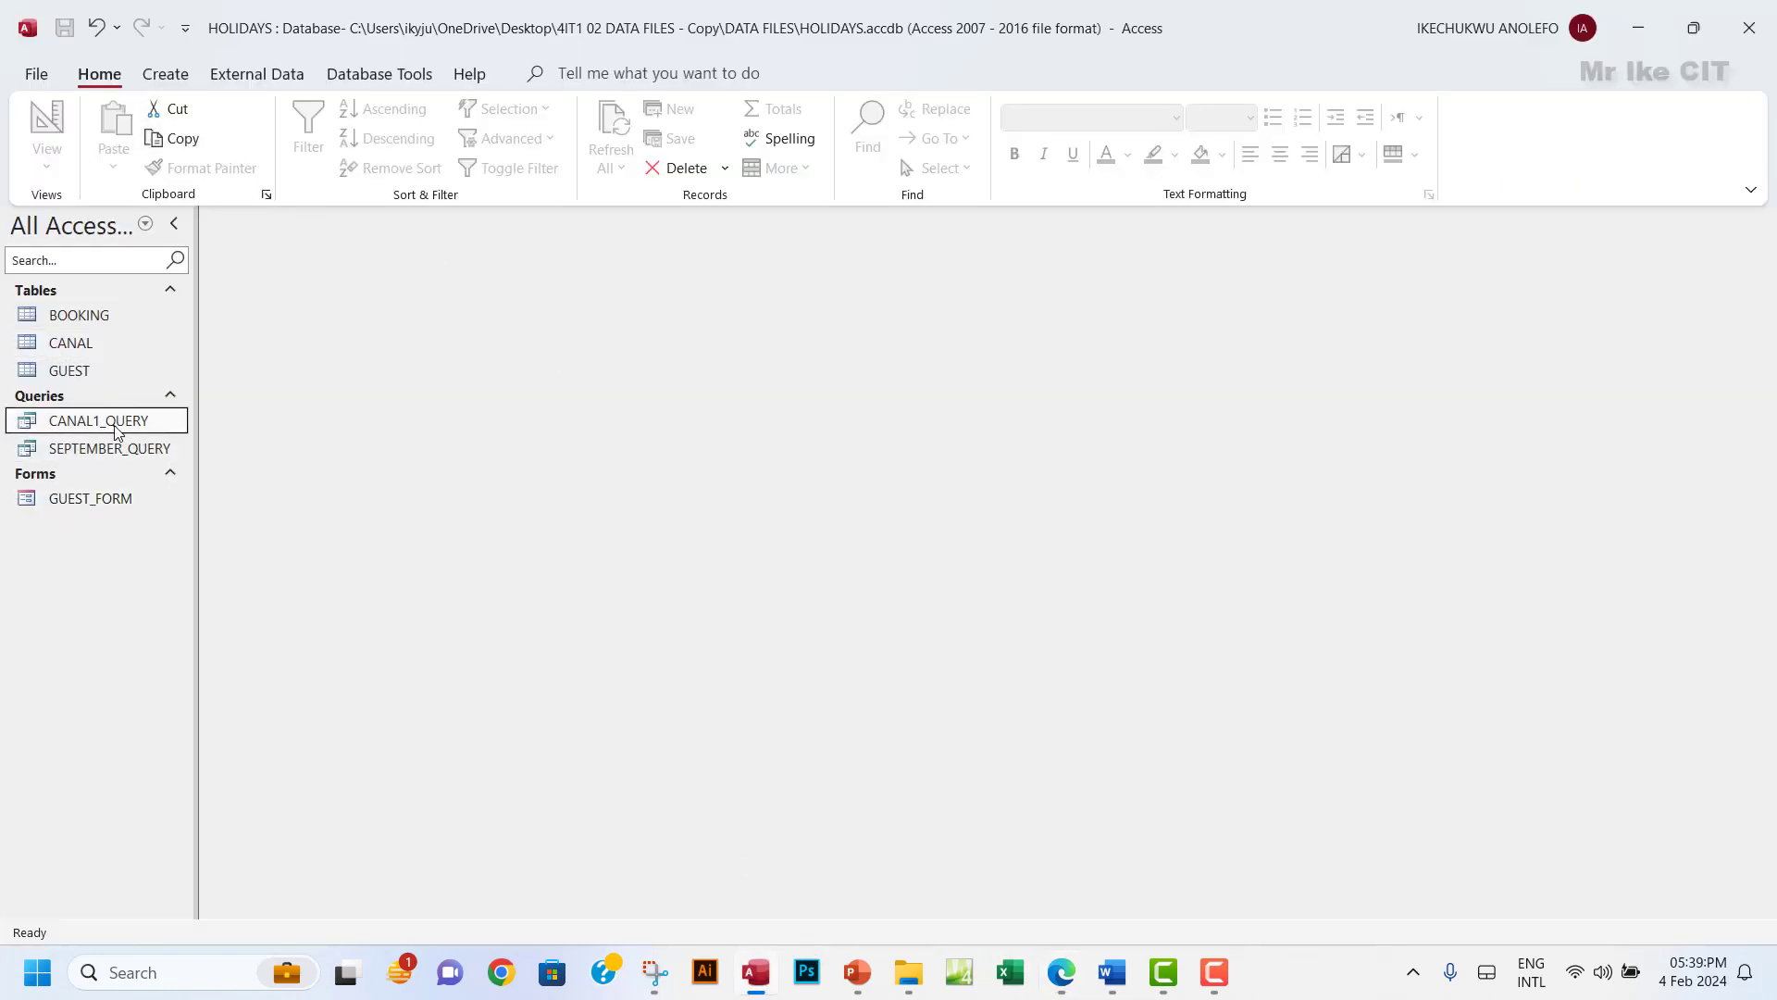
pyautogui.click(168, 85)
pyautogui.click(930, 121)
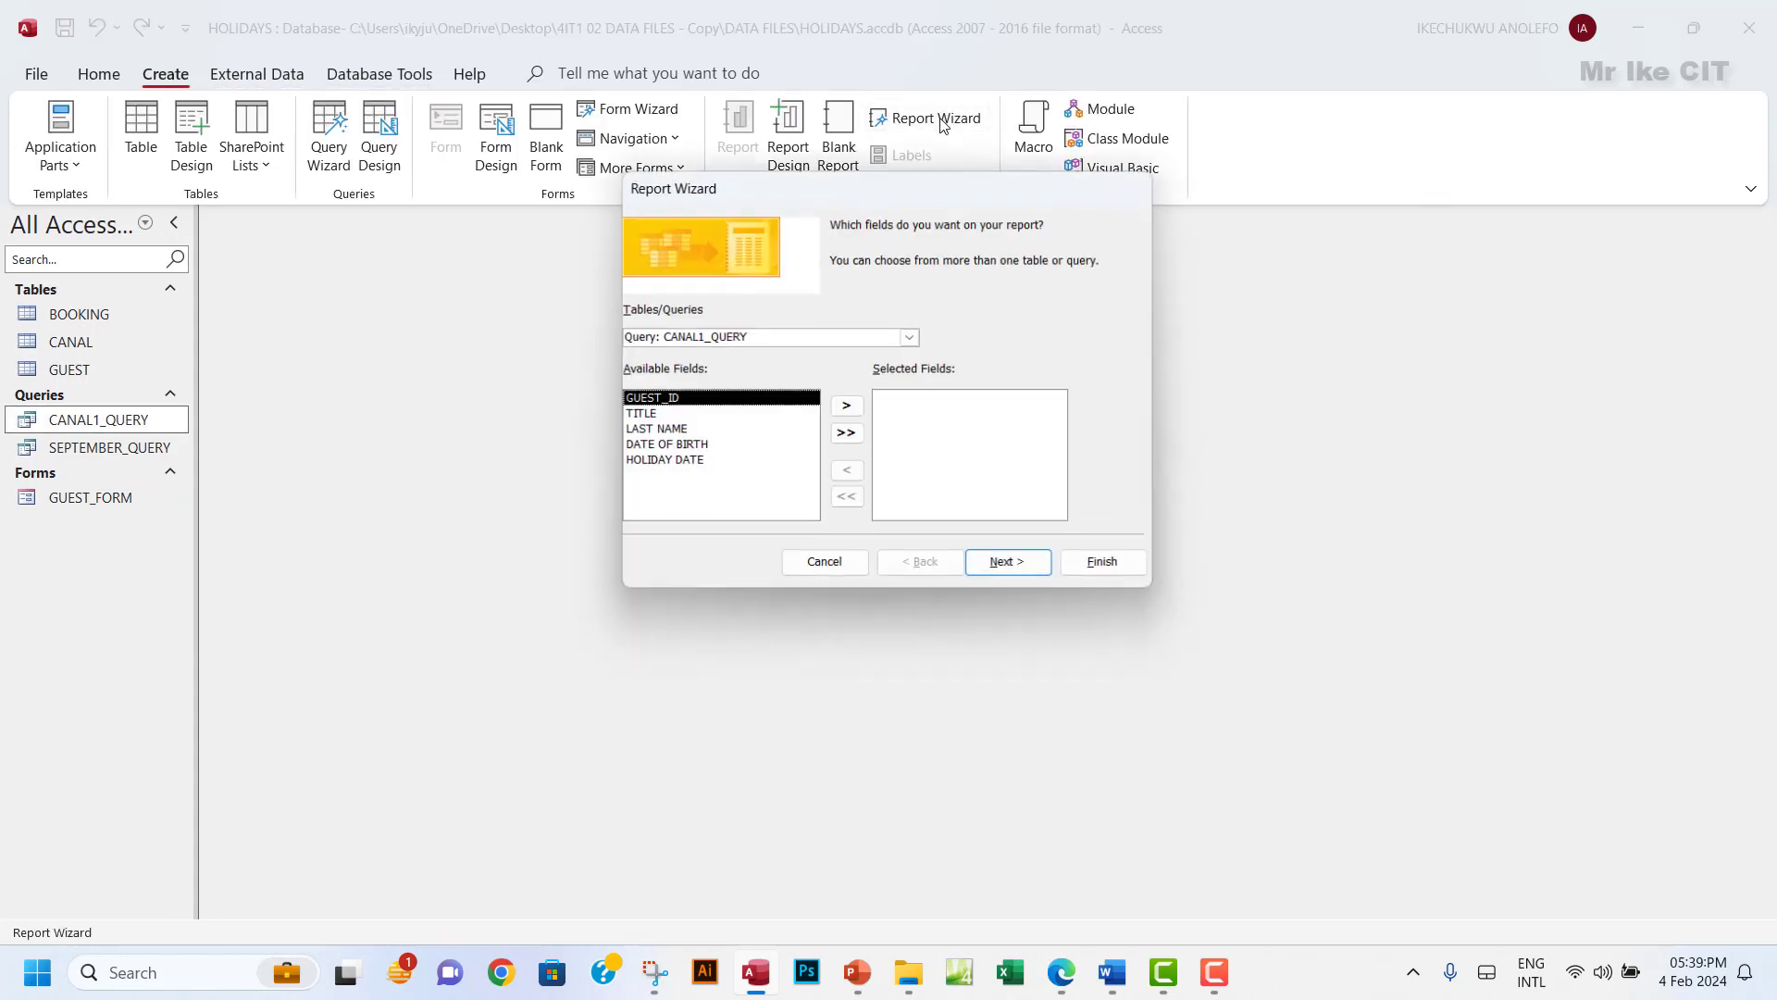
pyautogui.click(910, 337)
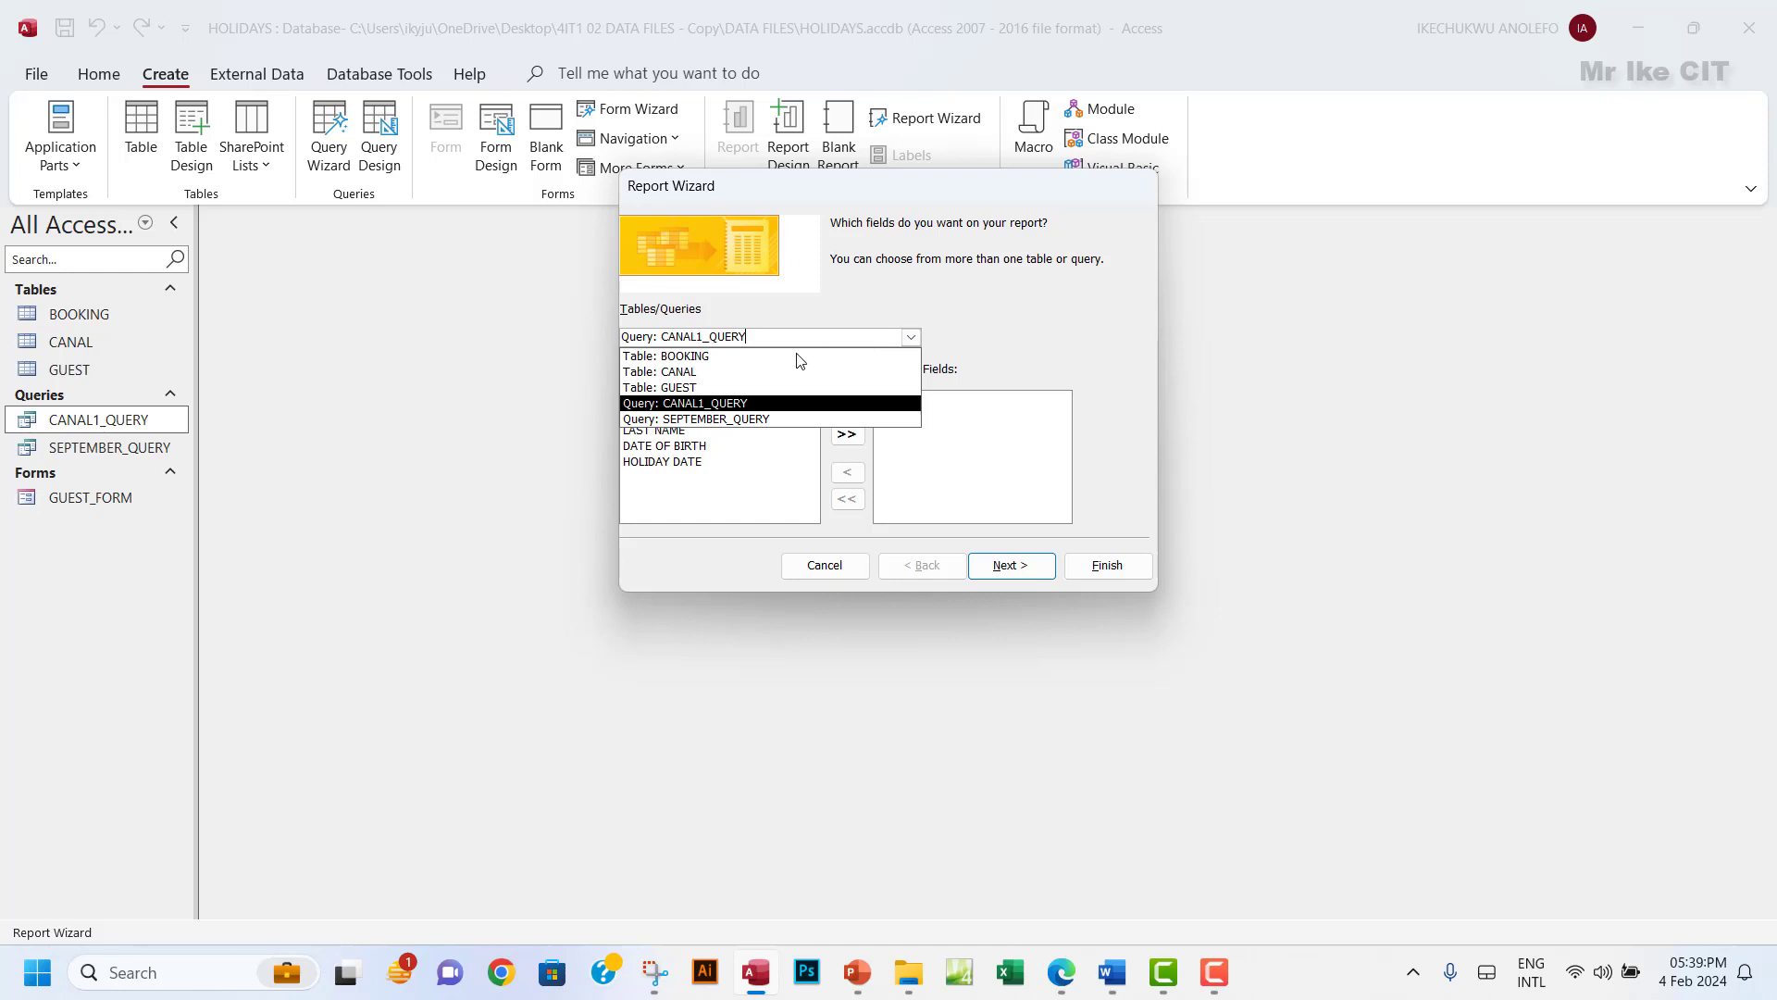
pyautogui.click(732, 404)
pyautogui.click(847, 434)
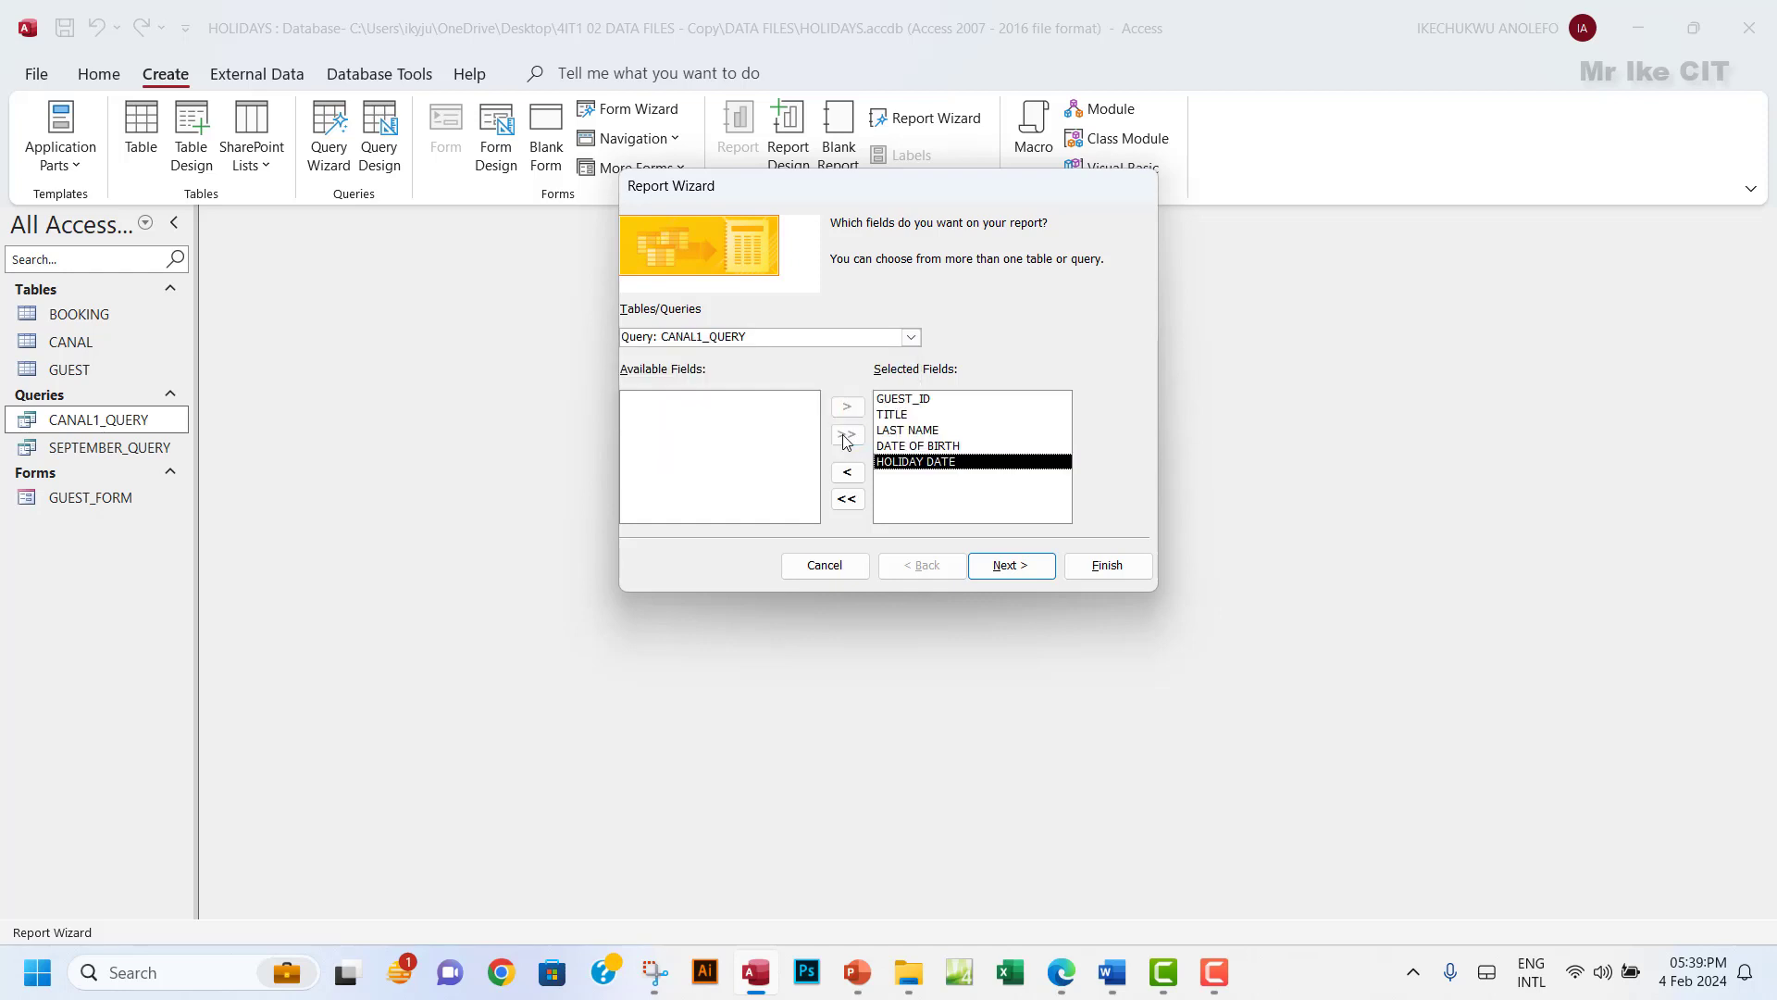
# Keep the report data viewed by BOOKING without grouping levels or sort fields, and proceed to the wizard's layout options.
pyautogui.click(1017, 568)
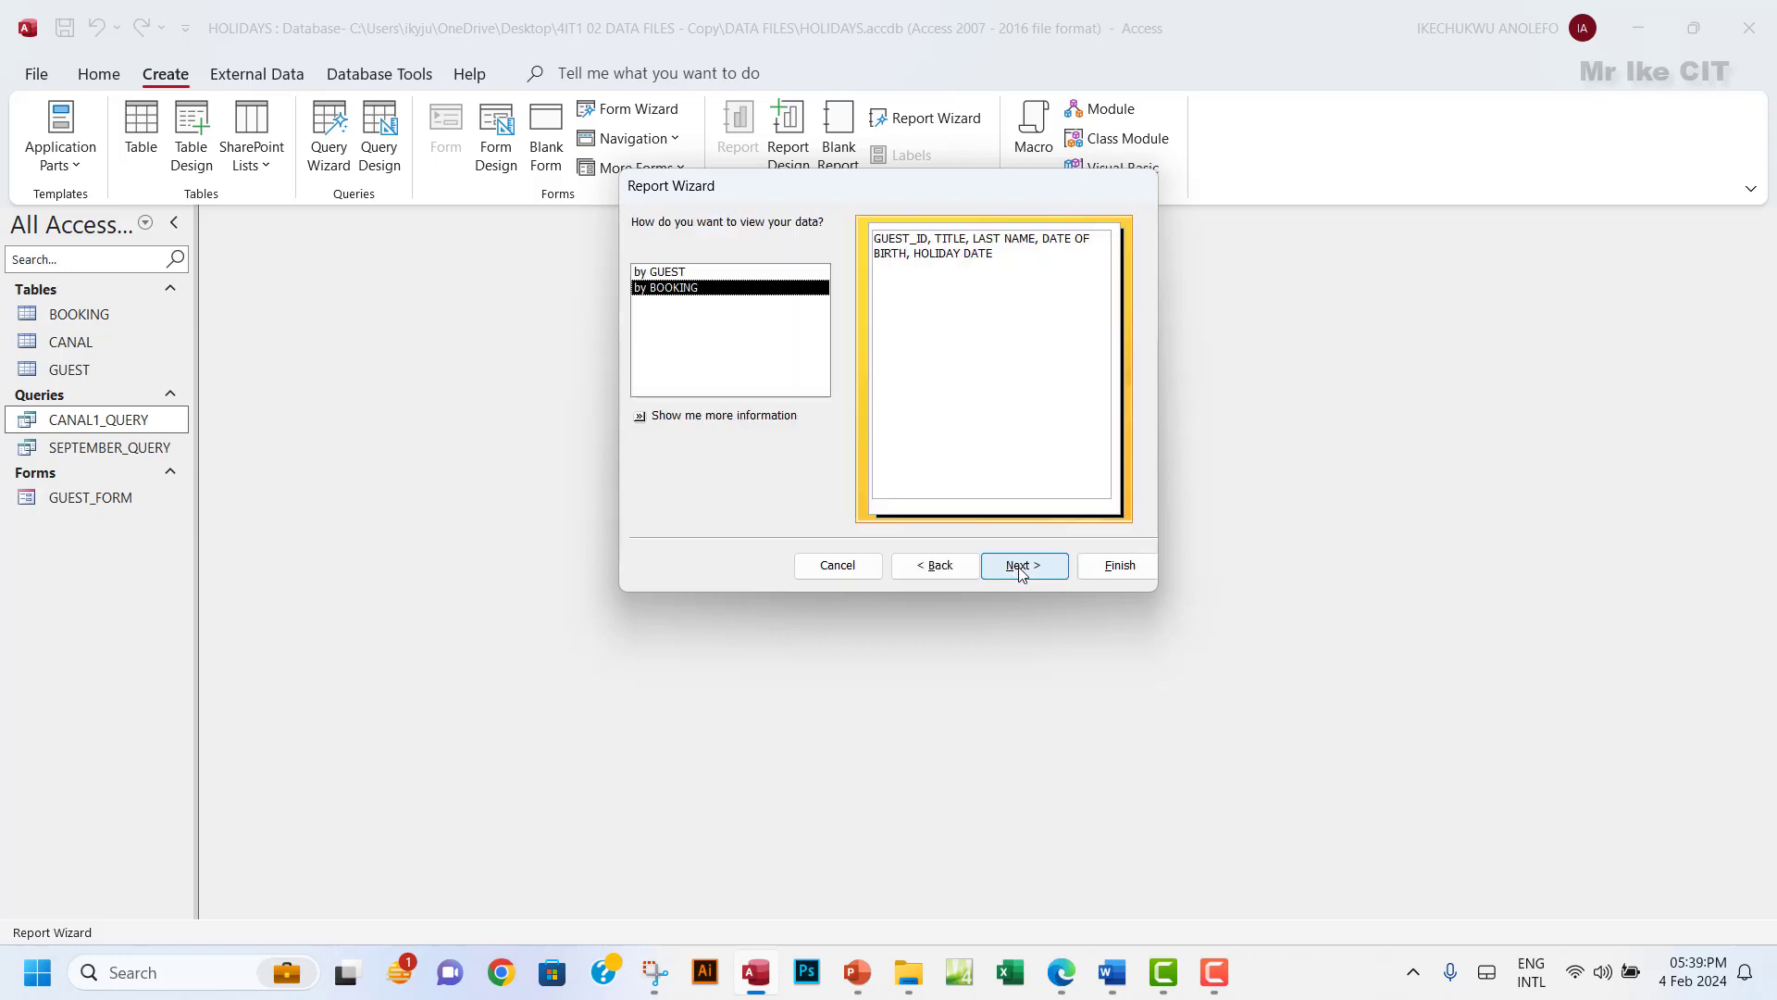
pyautogui.click(1019, 568)
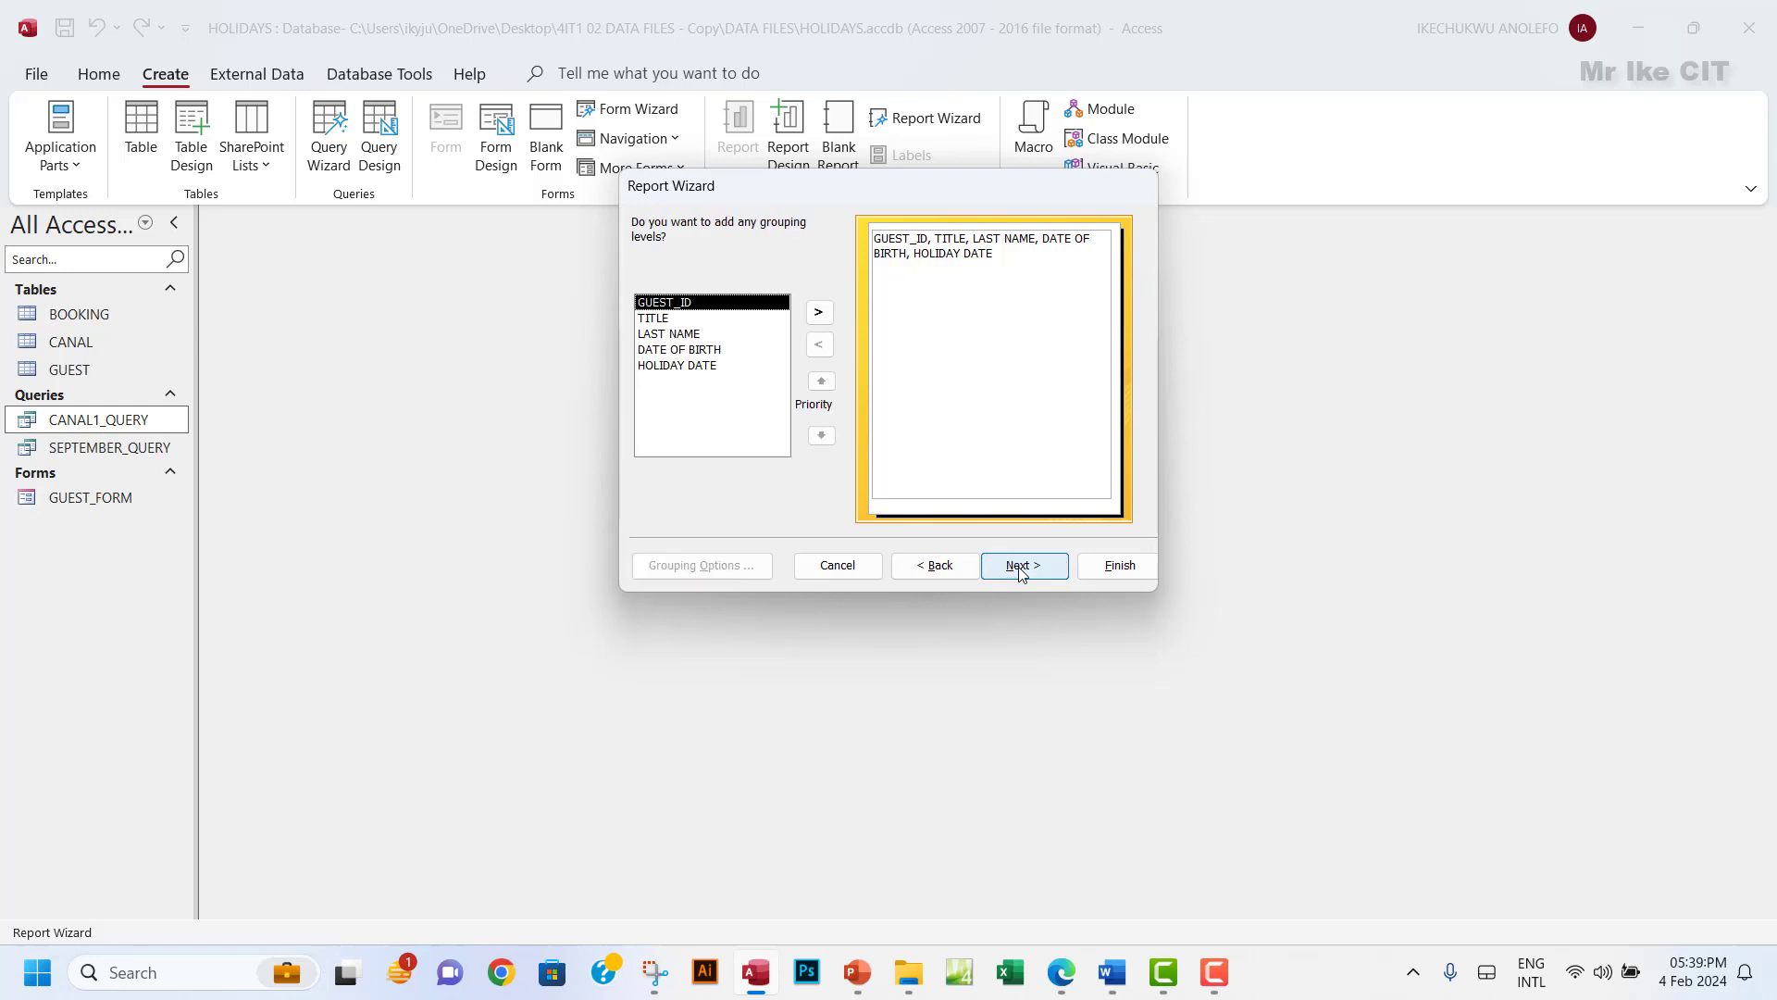
pyautogui.click(1022, 568)
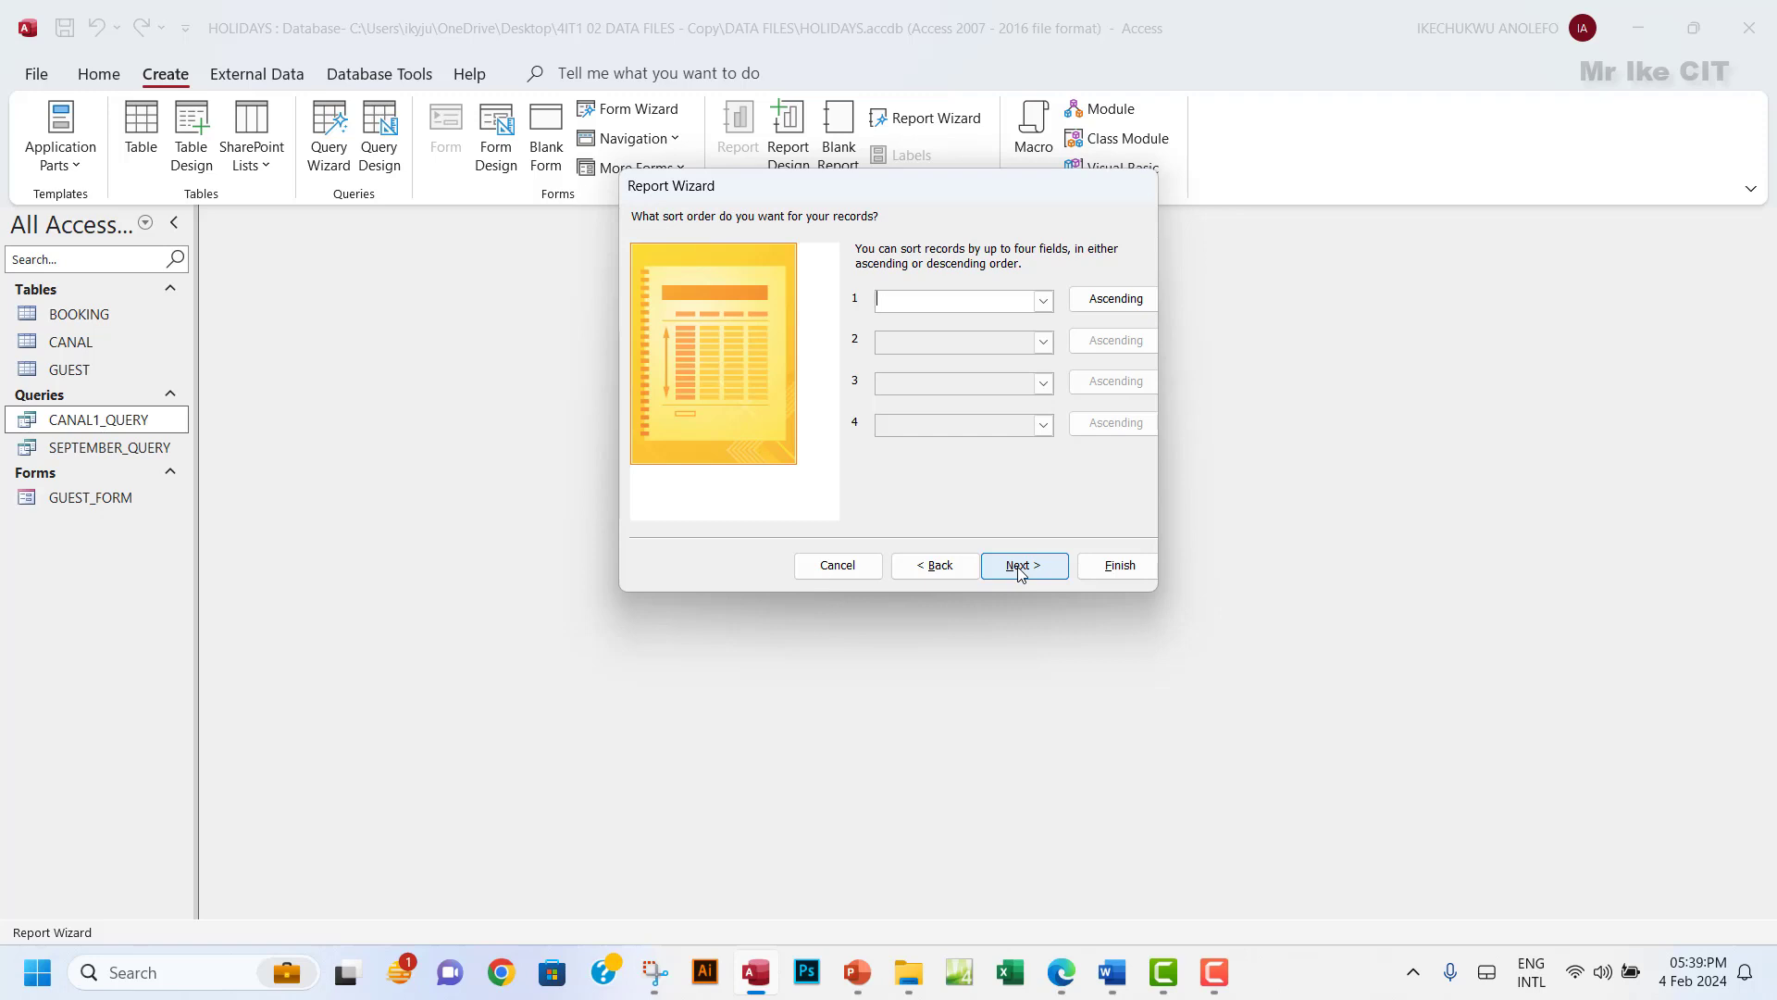
pyautogui.click(1021, 569)
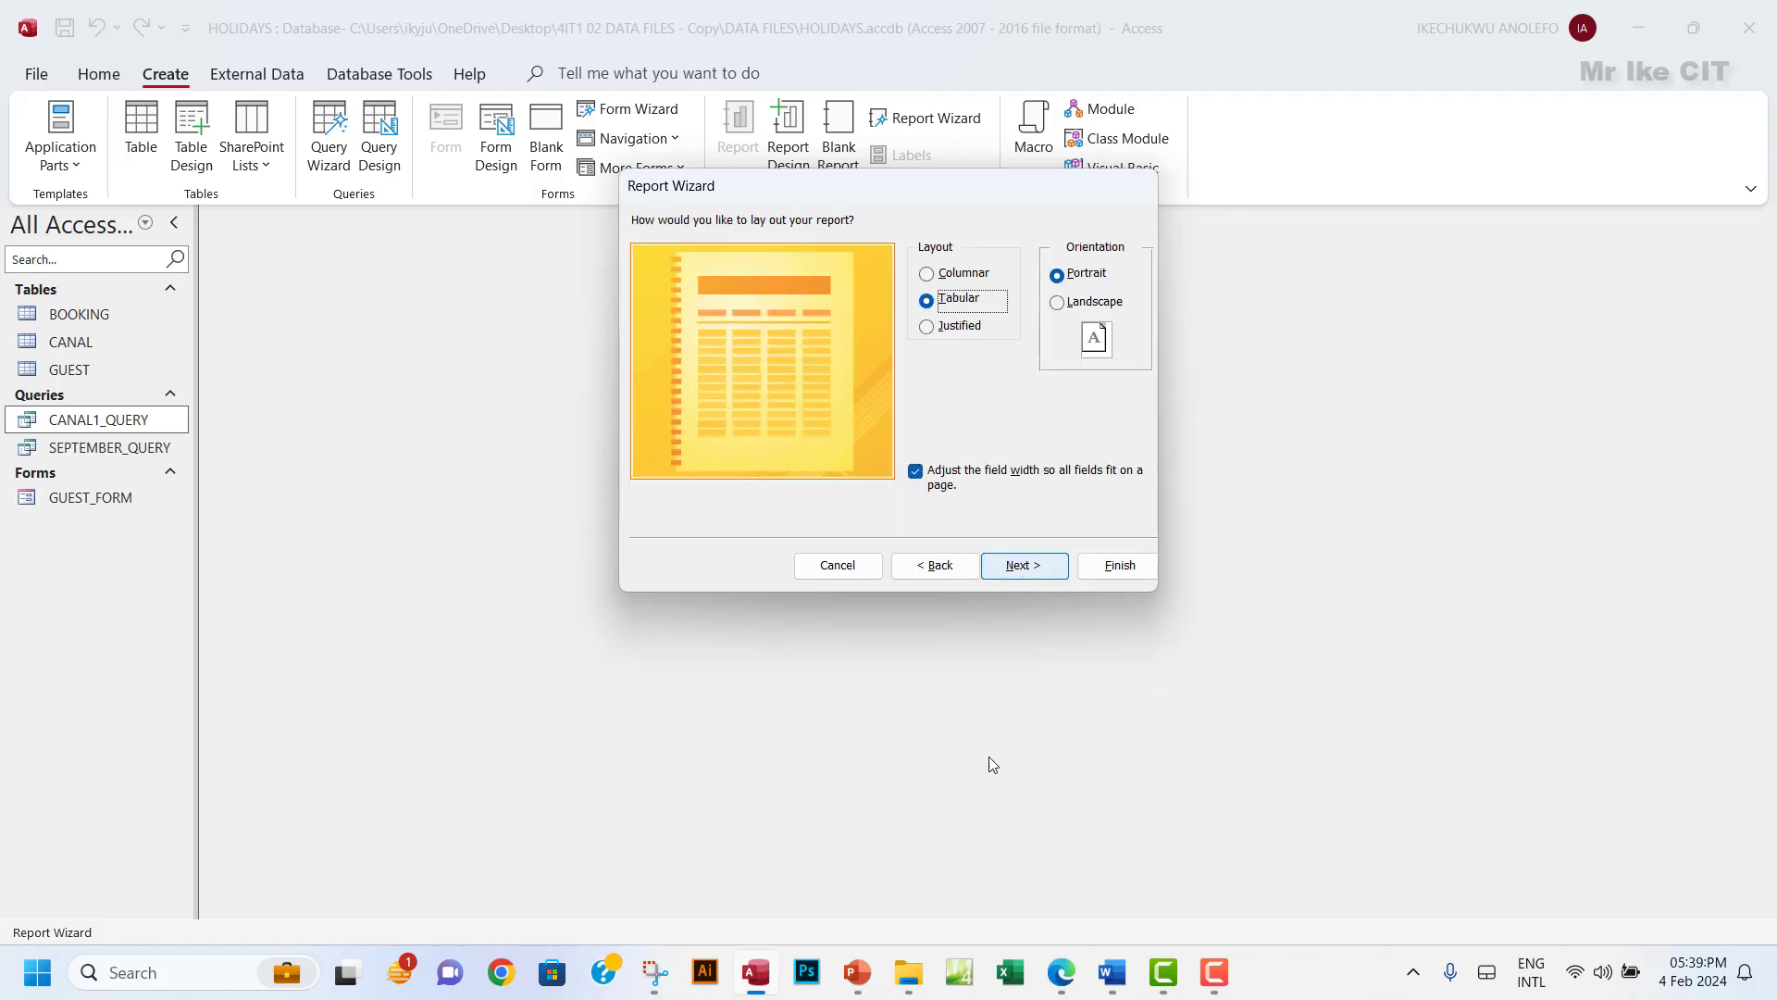
# In the exam PDF, highlight the report bullet "be in columnar format" in yellow.
pyautogui.click(1062, 973)
pyautogui.moveTo(233, 447); pyautogui.dragTo(544, 449)
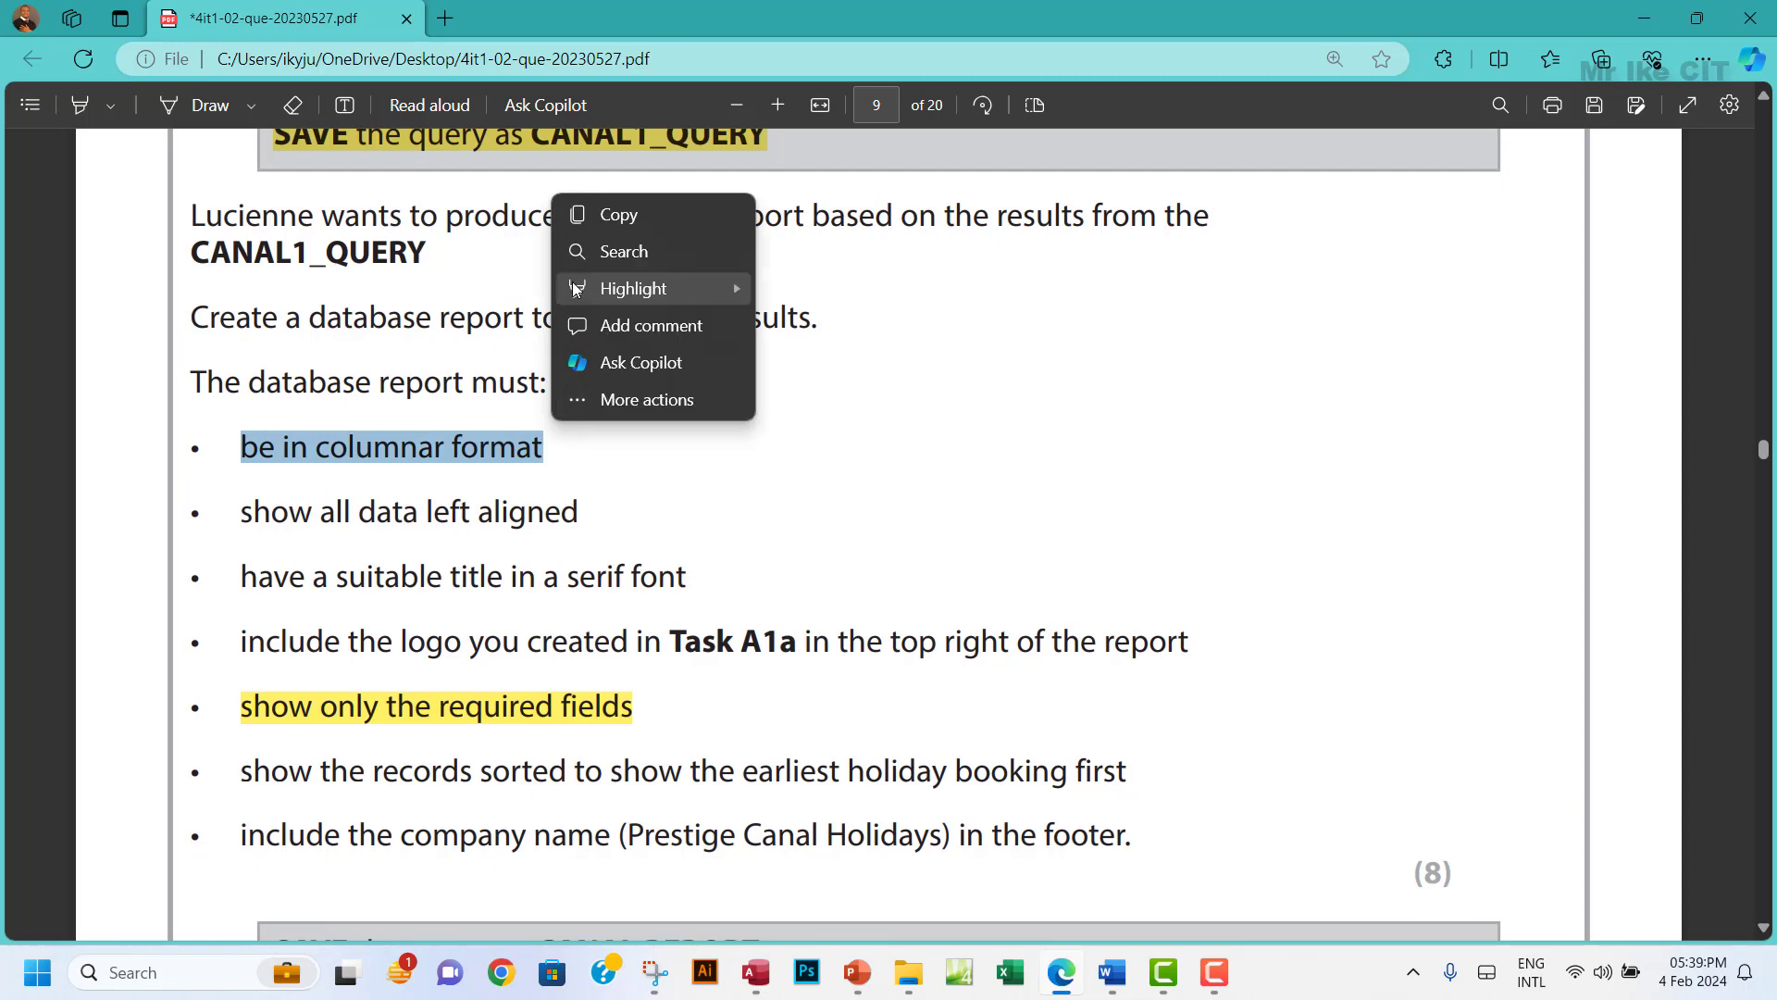
pyautogui.moveTo(638, 286)
pyautogui.click(805, 286)
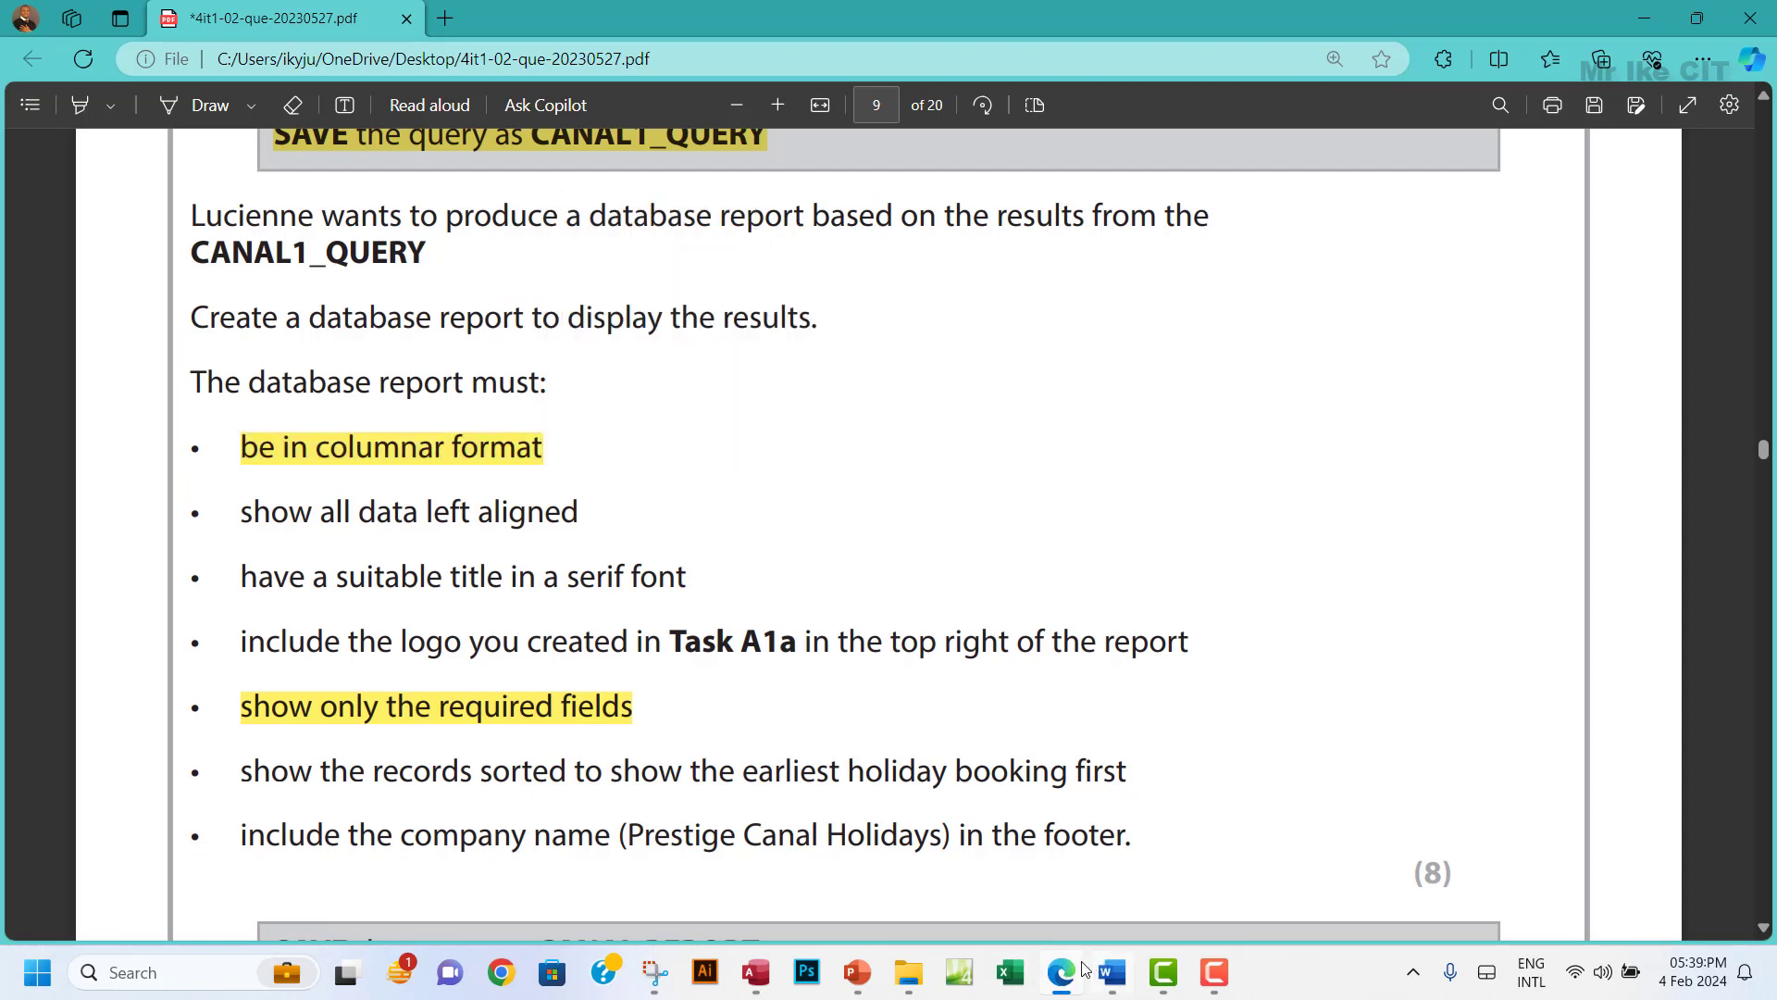
# Back in Access, choose the Columnar layout with Portrait orientation for the report and proceed to the report title.
pyautogui.click(755, 972)
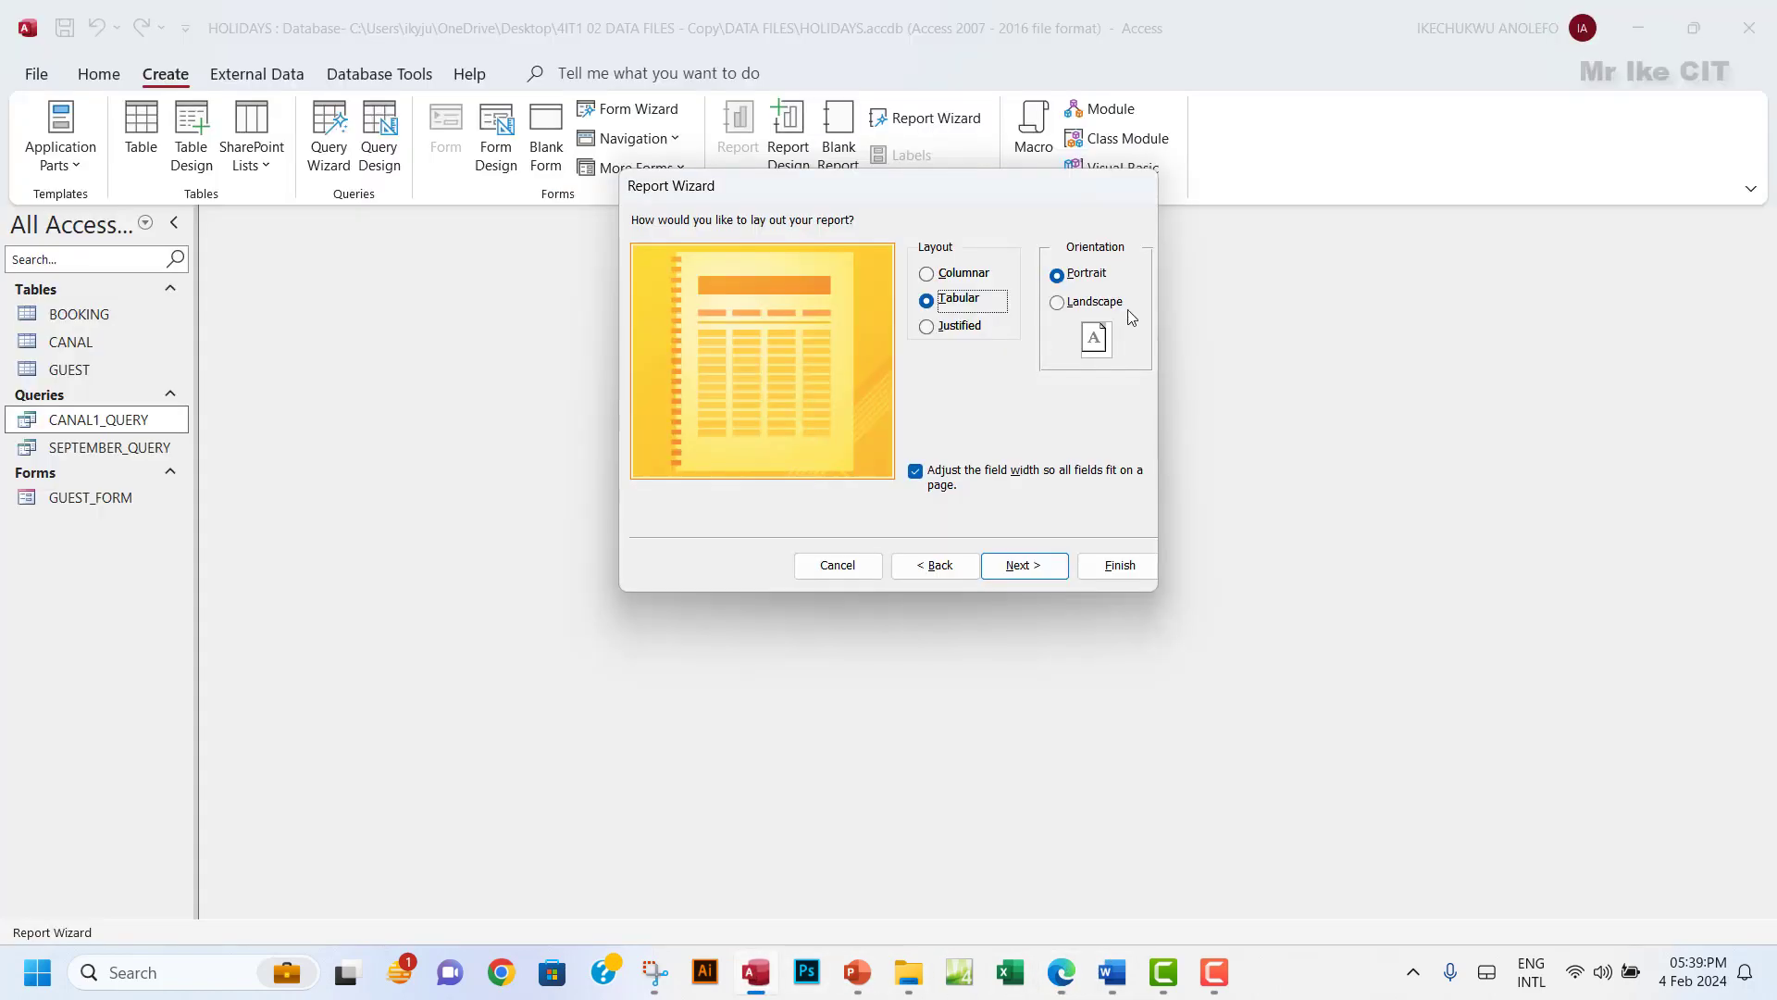
pyautogui.click(927, 274)
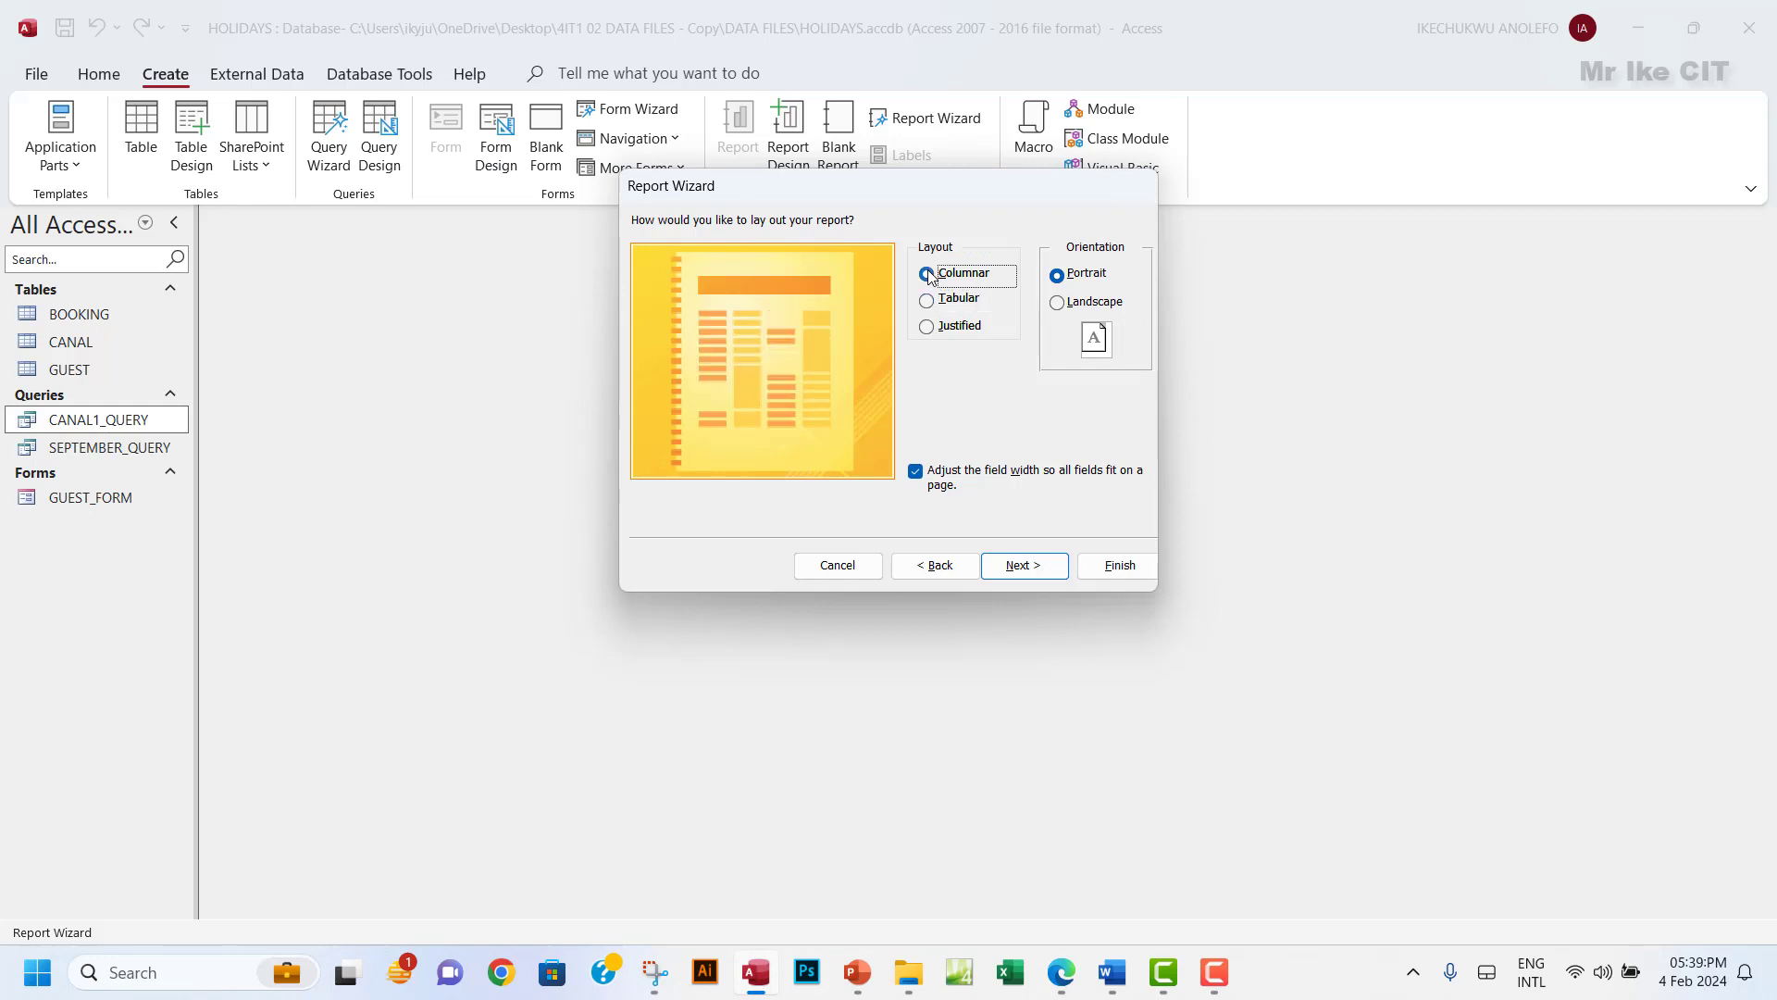
pyautogui.click(1024, 564)
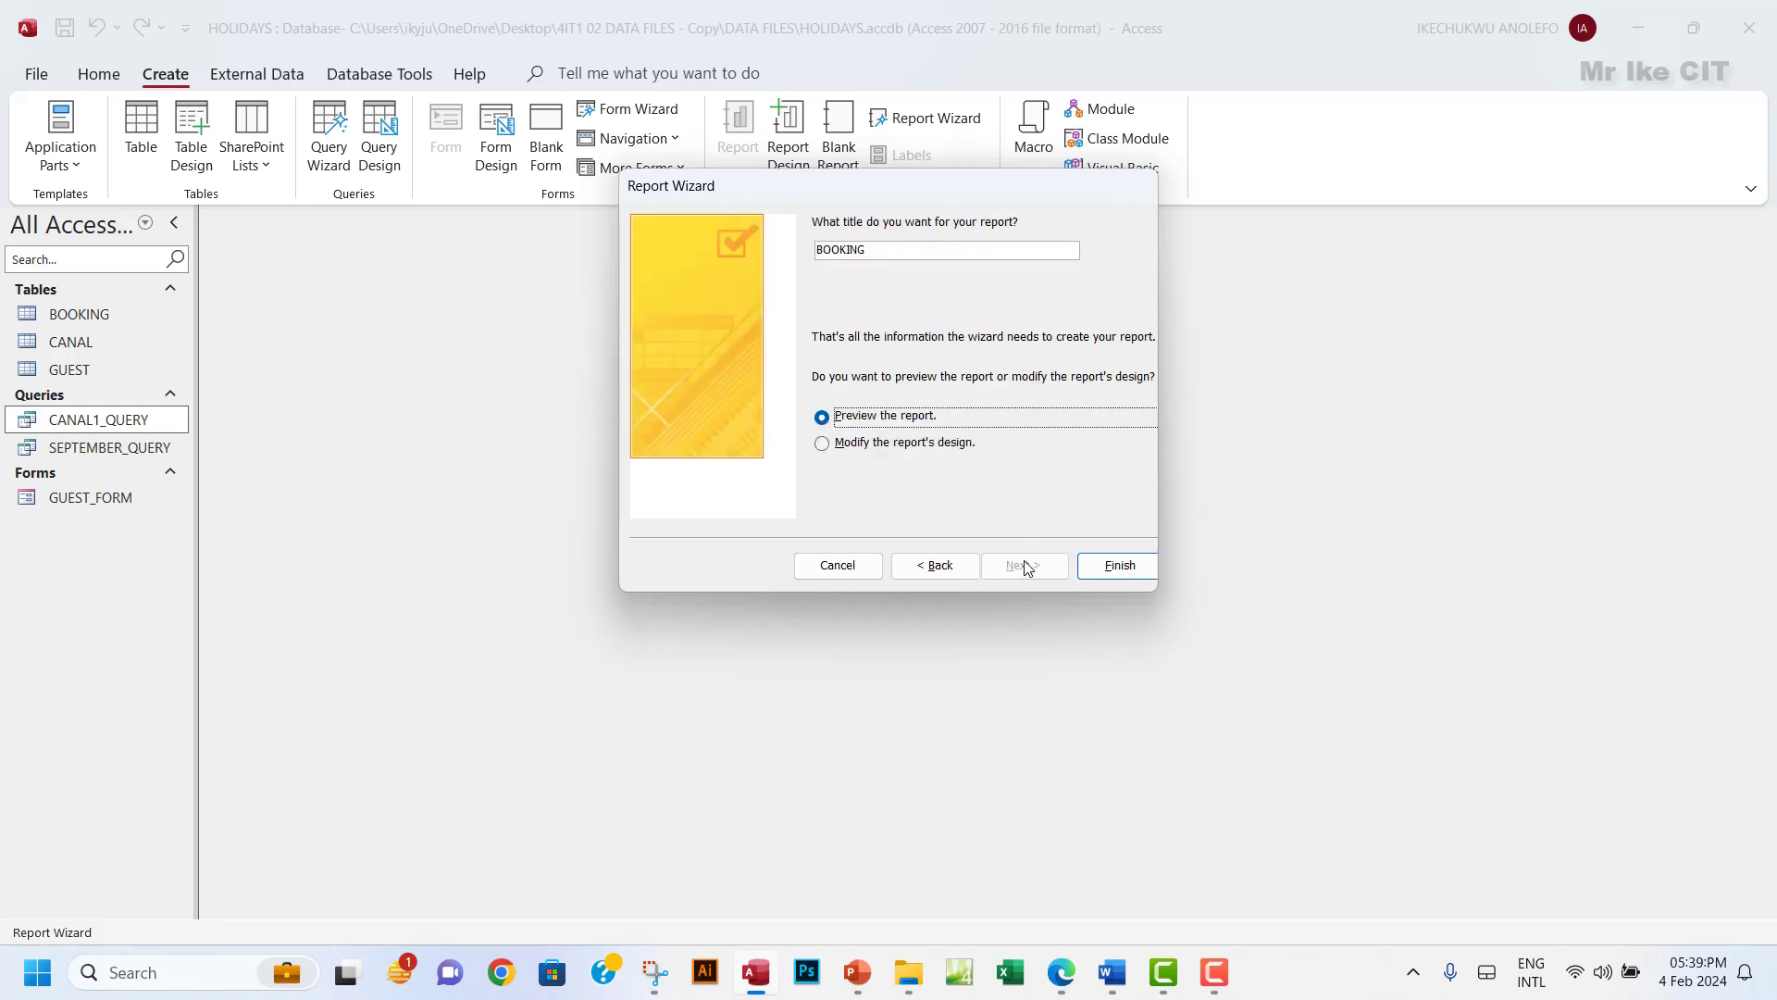
# Copy the report name CANAL REPORT from the save instruction in the exam PDF.
pyautogui.click(1063, 970)
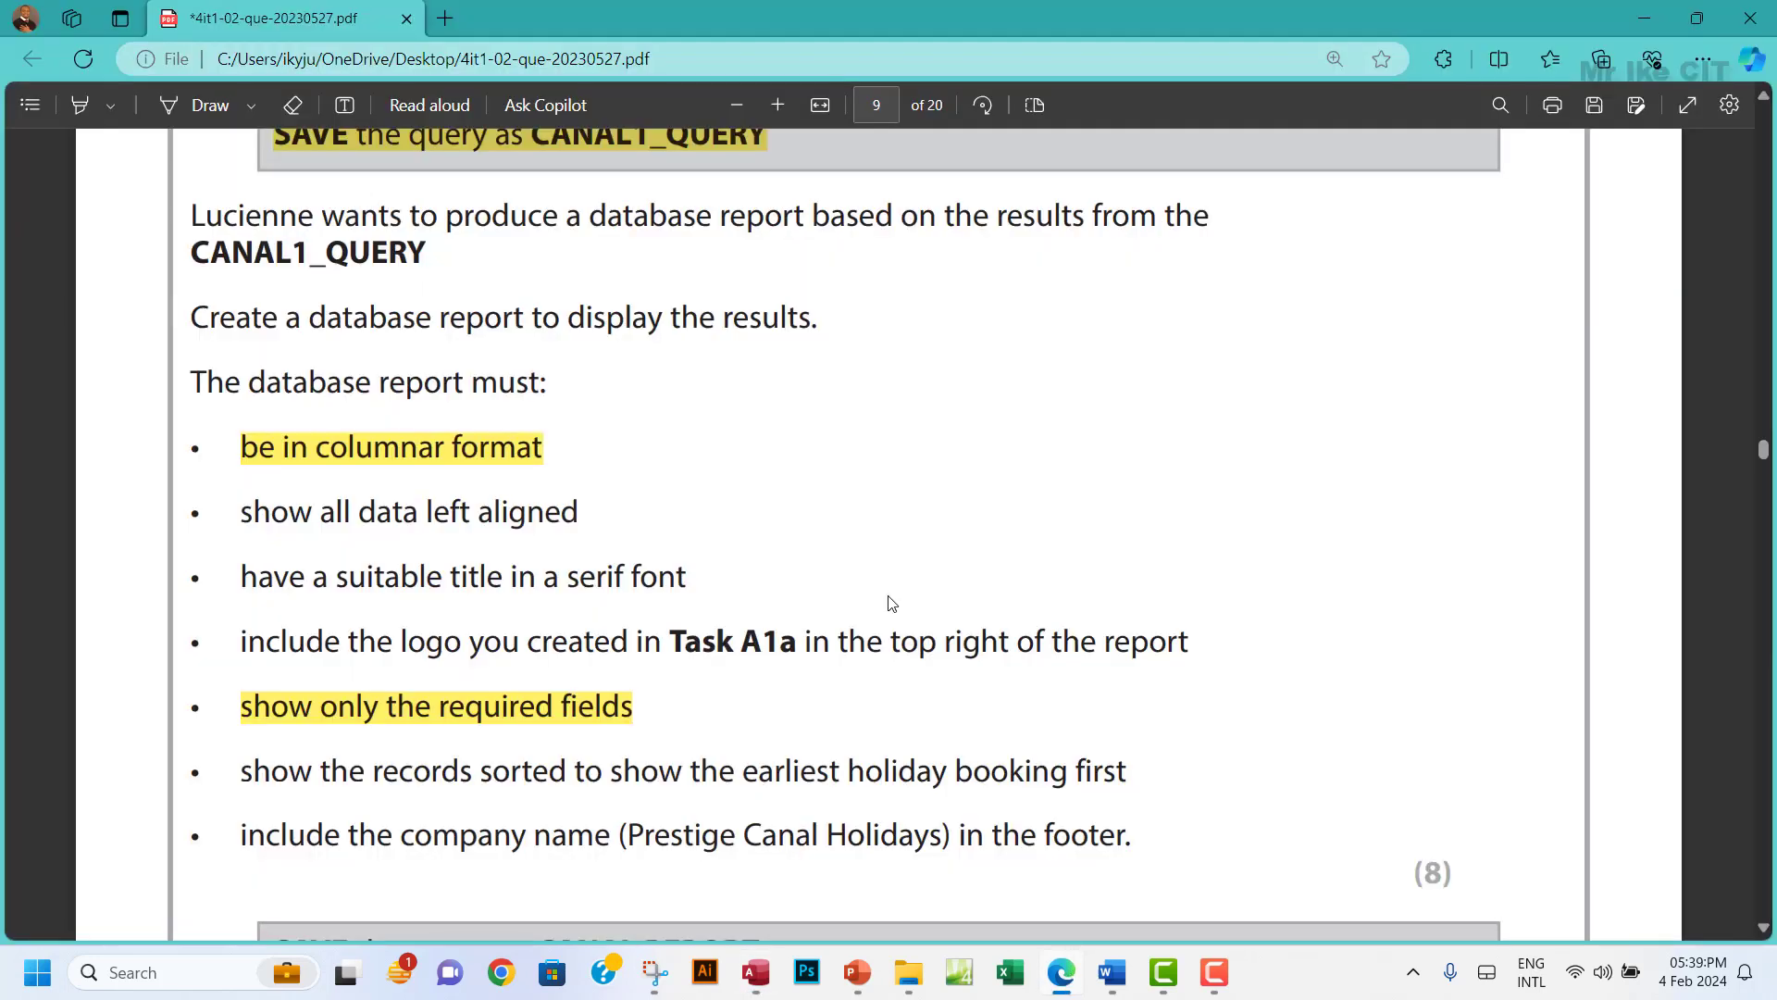
pyautogui.scroll(-3, 891, 602)
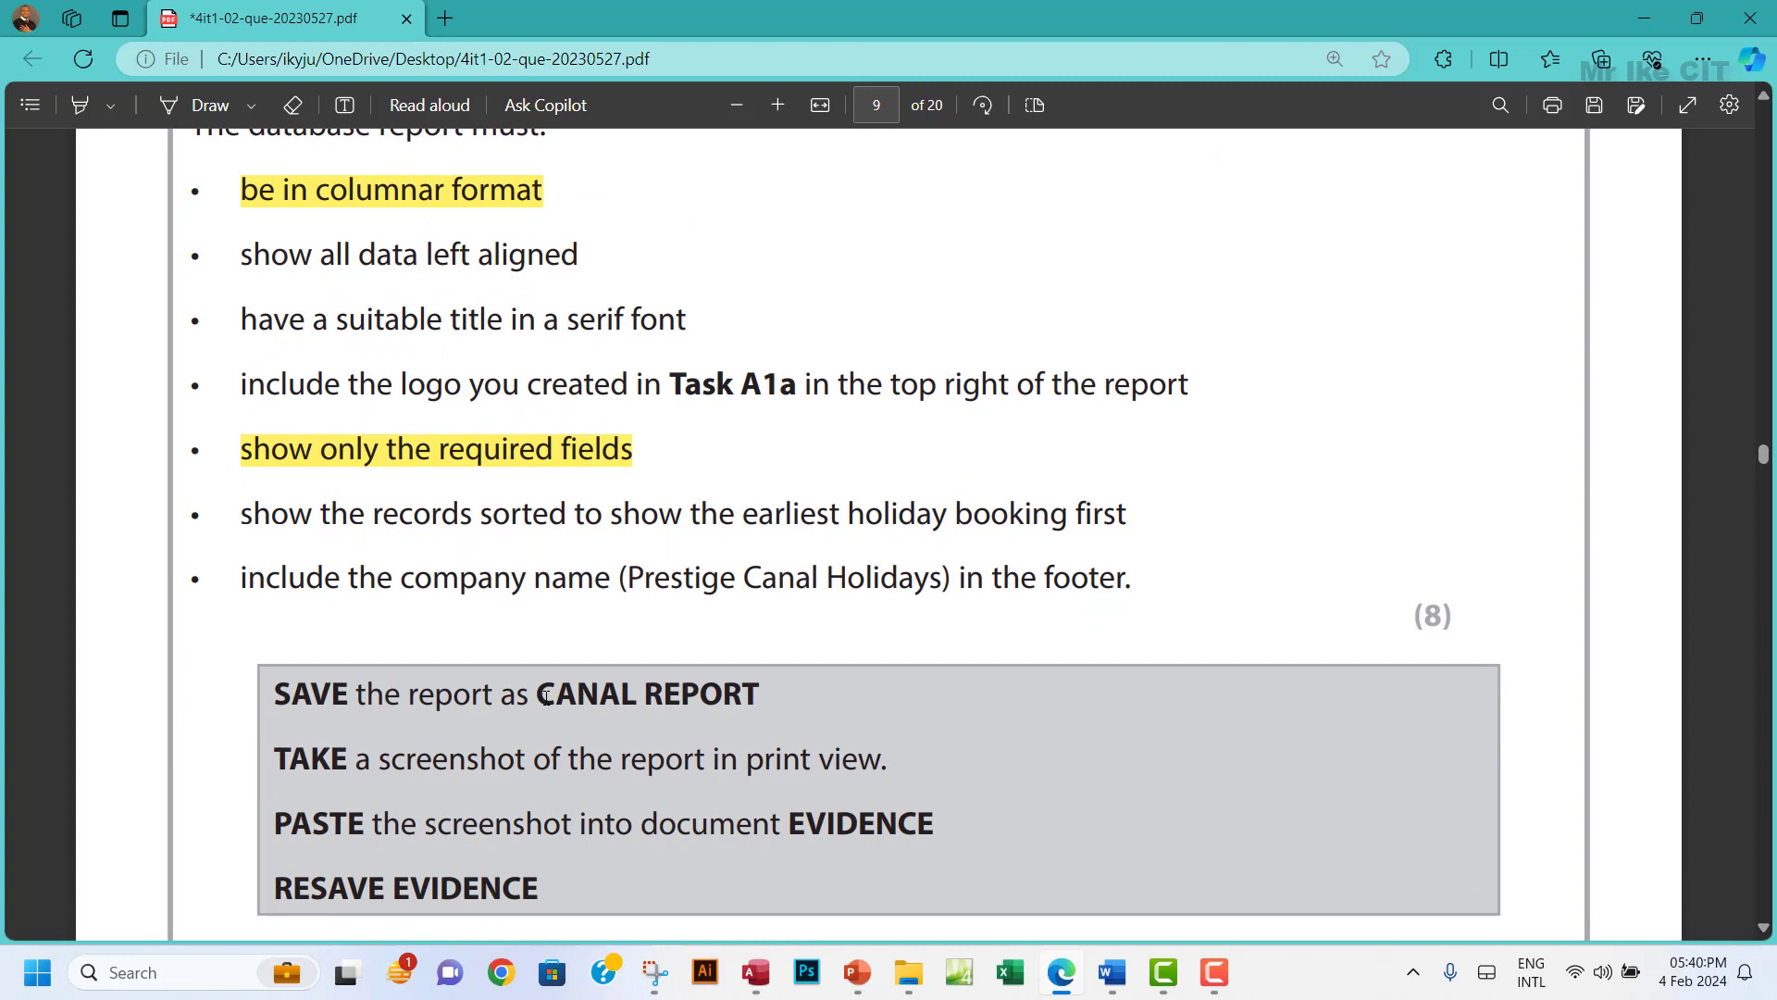
pyautogui.moveTo(542, 696); pyautogui.dragTo(760, 696)
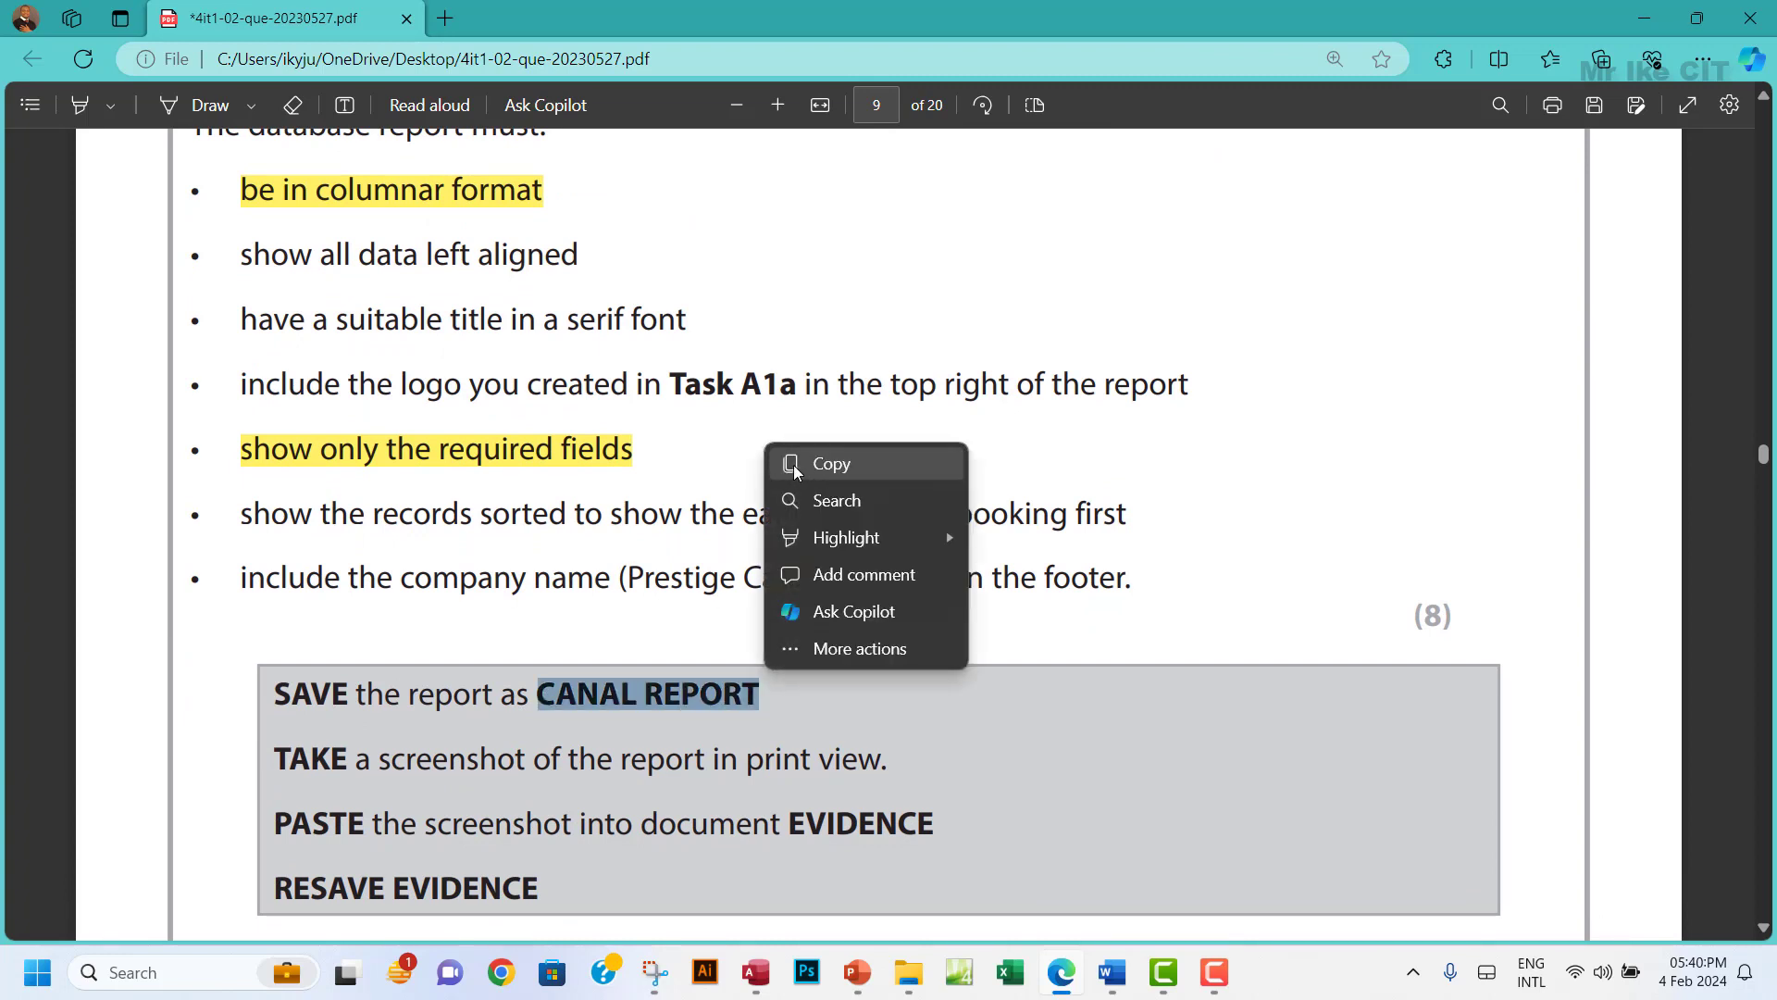
pyautogui.click(831, 463)
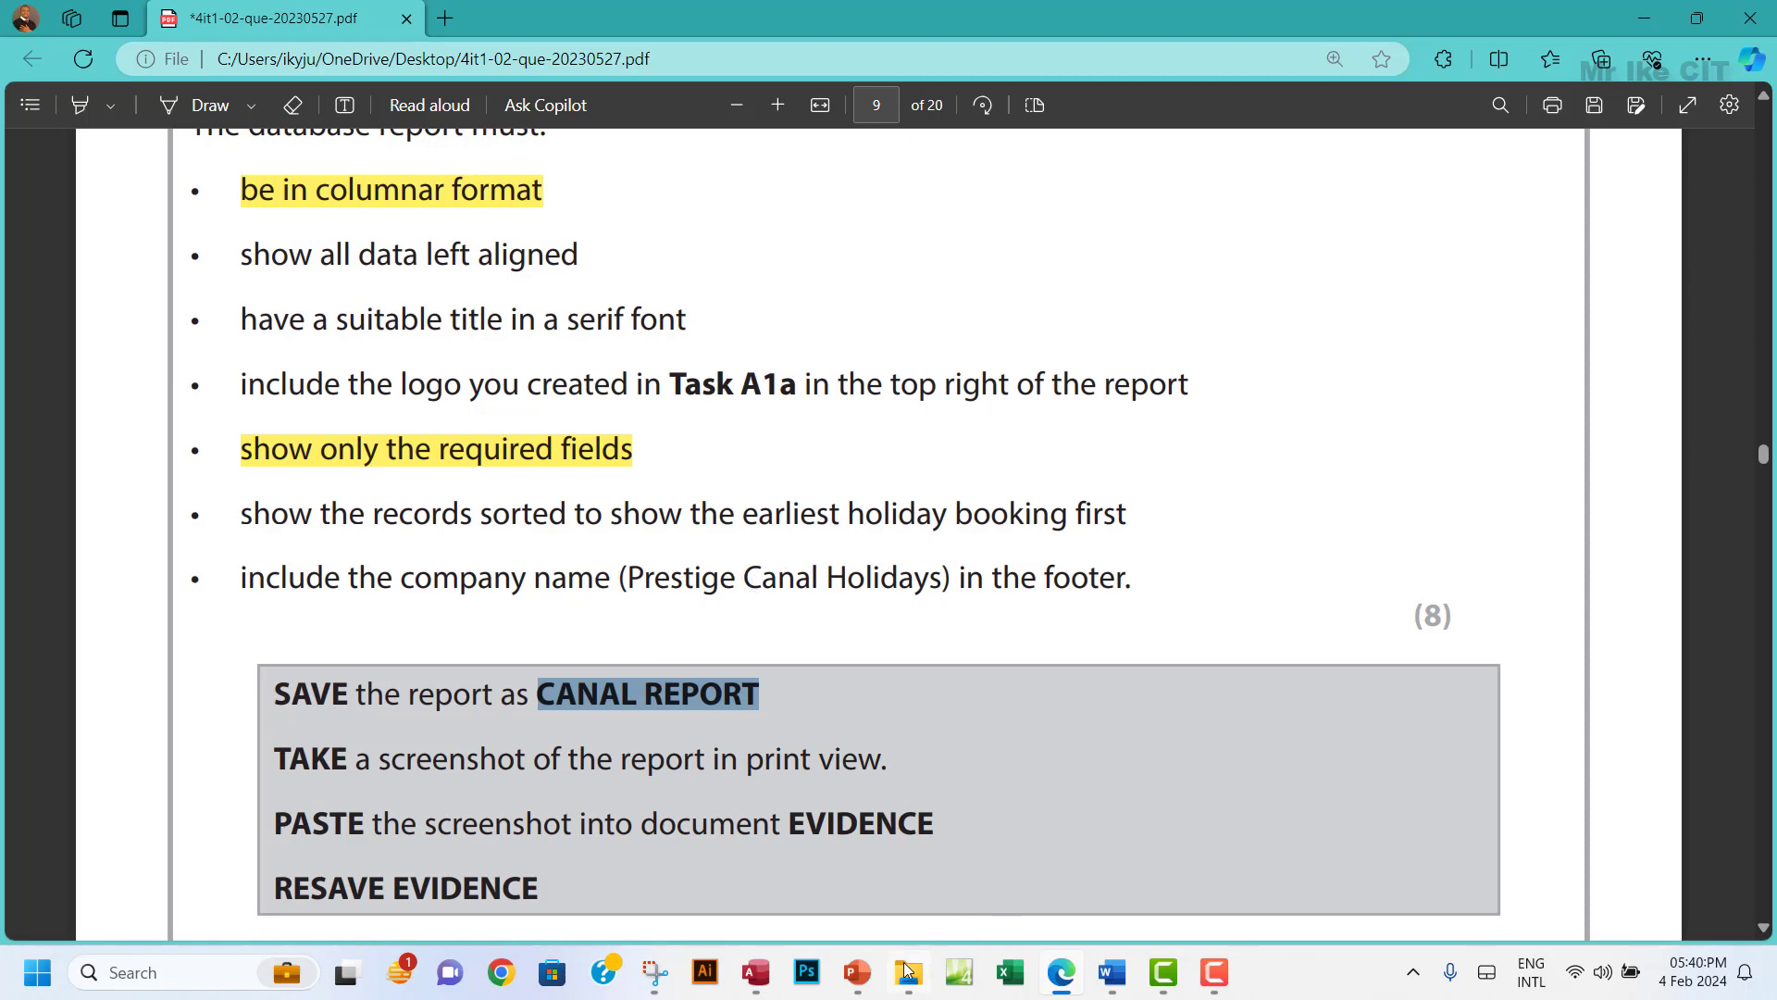
# Back in Access, replace the report title in the wizard with the copied CANAL REPORT and finish with a preview of the report.
pyautogui.click(761, 974)
pyautogui.moveTo(867, 250); pyautogui.dragTo(805, 257)
pyautogui.hotkey('ctrl', 'v')
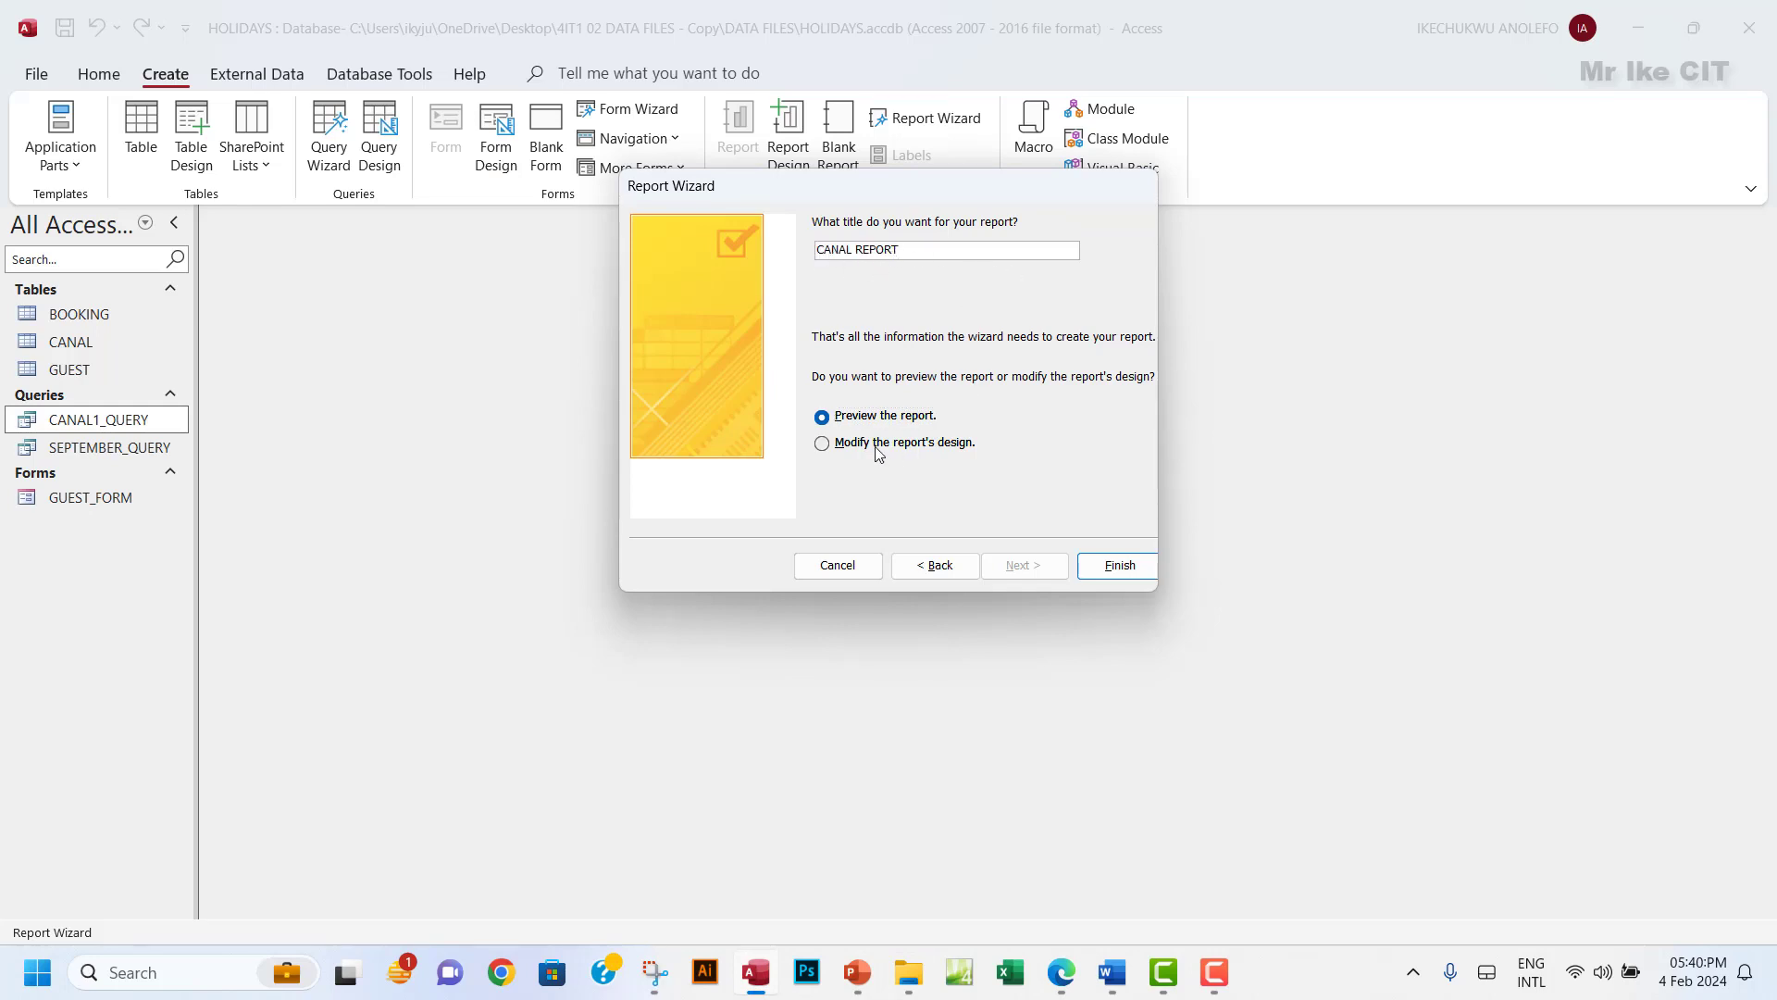
pyautogui.click(1092, 567)
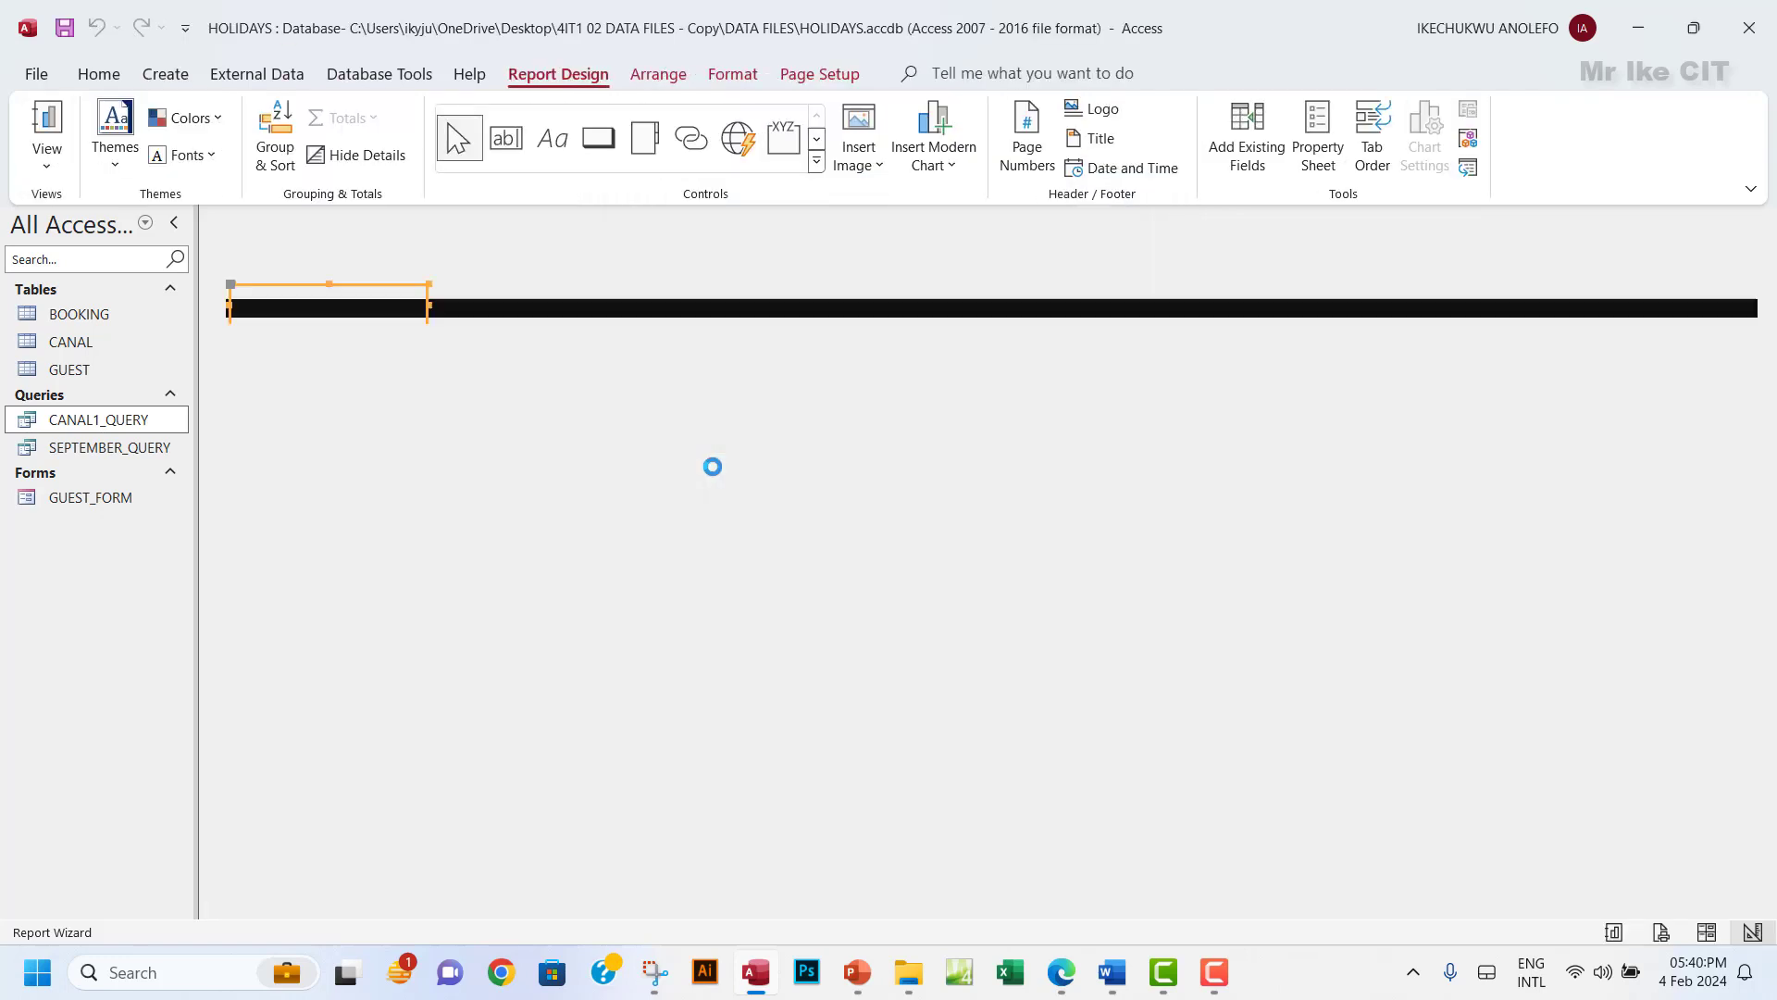
# Look over the report in print preview, then close the preview and keep the report open in Design View.
pyautogui.scroll(-2, 810, 492)
pyautogui.scroll(2, 809, 492)
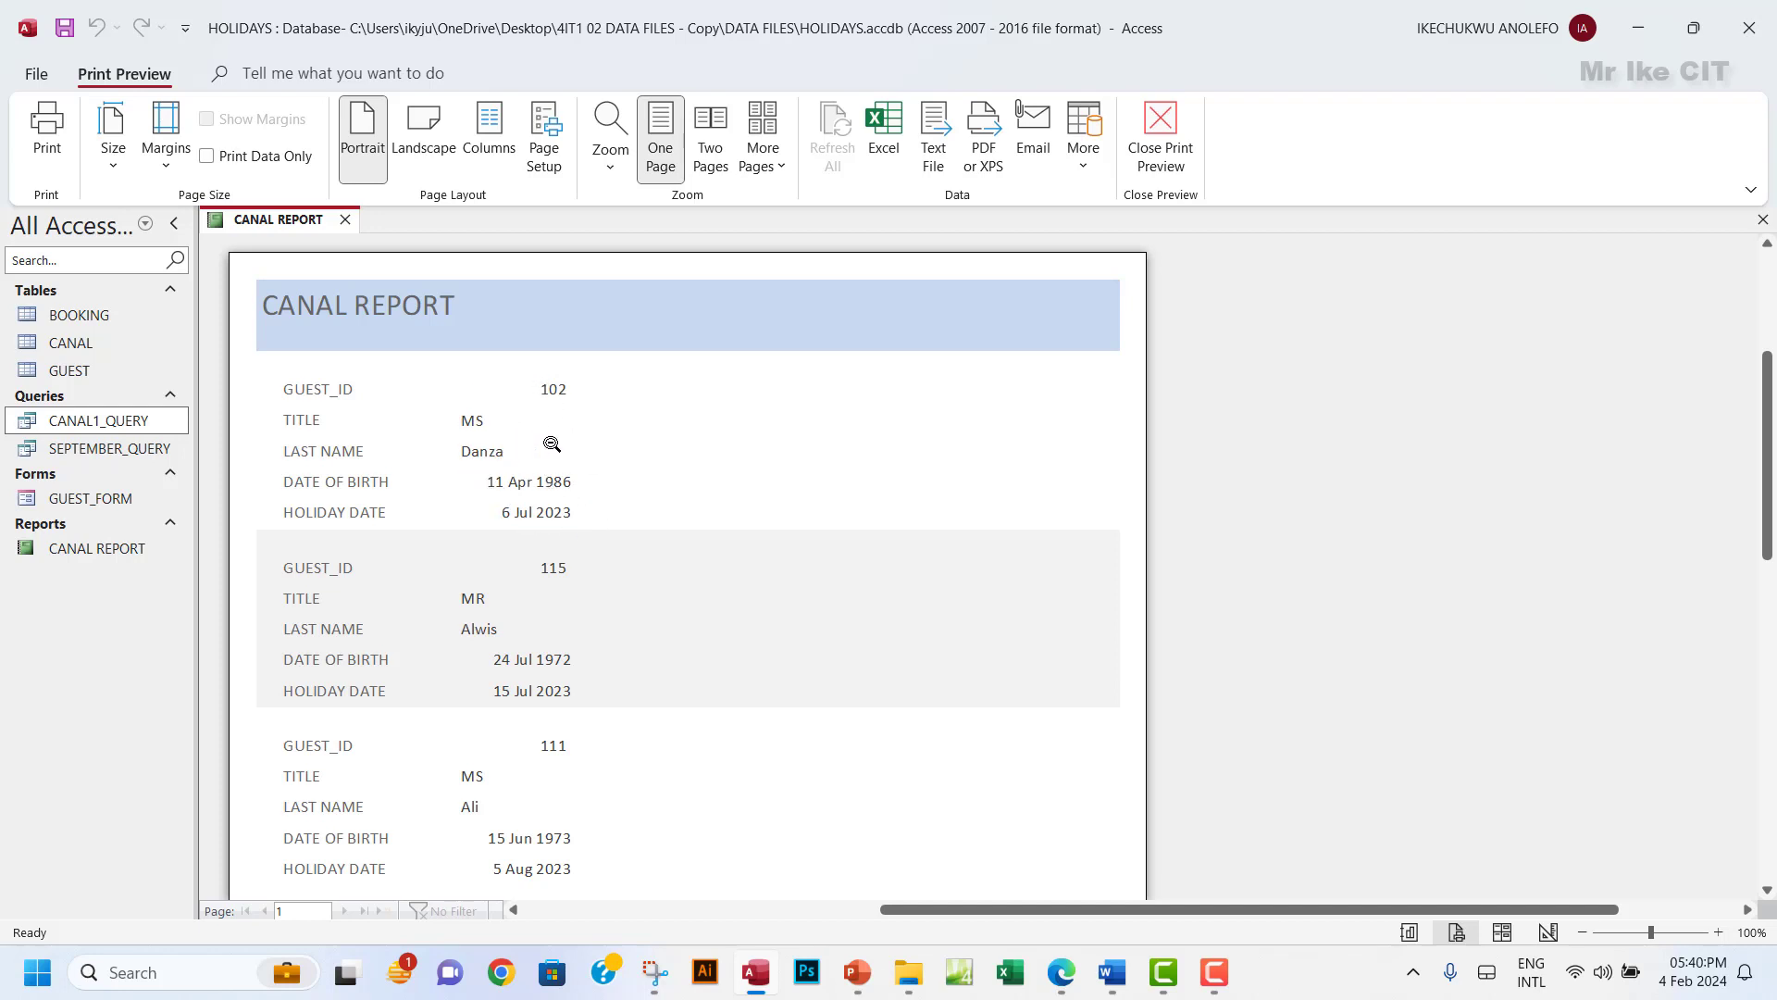
pyautogui.click(1159, 148)
pyautogui.click(48, 166)
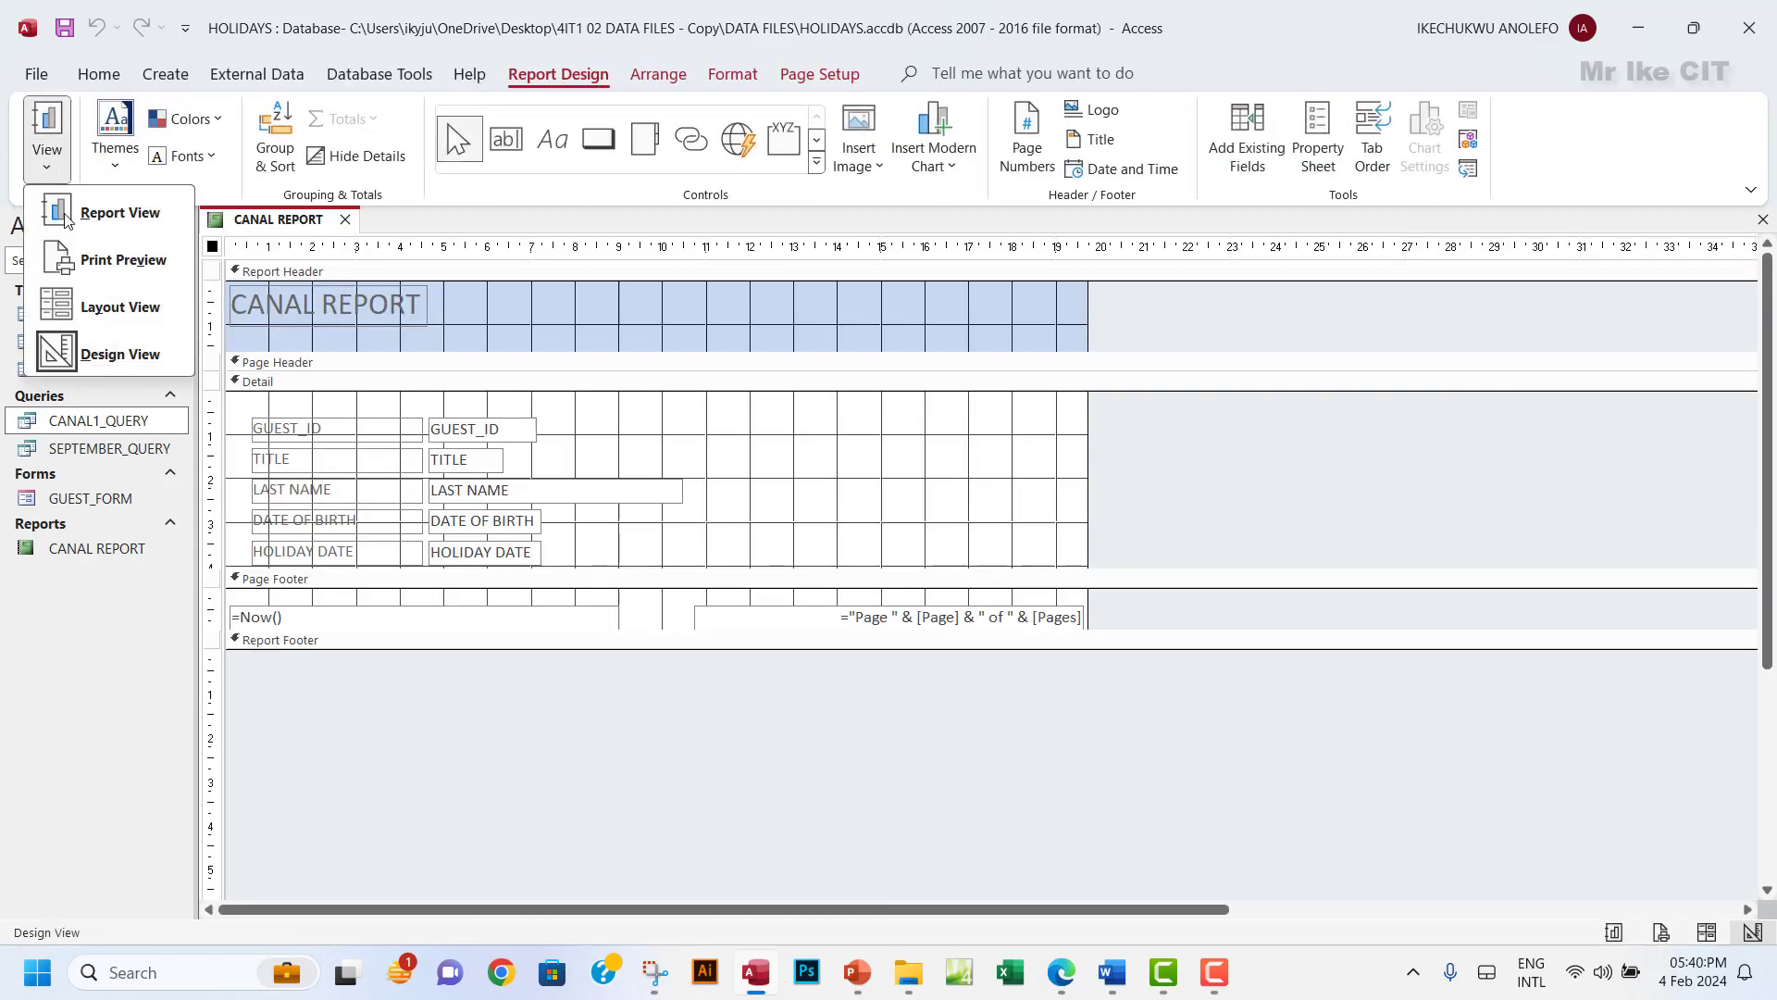
pyautogui.click(123, 359)
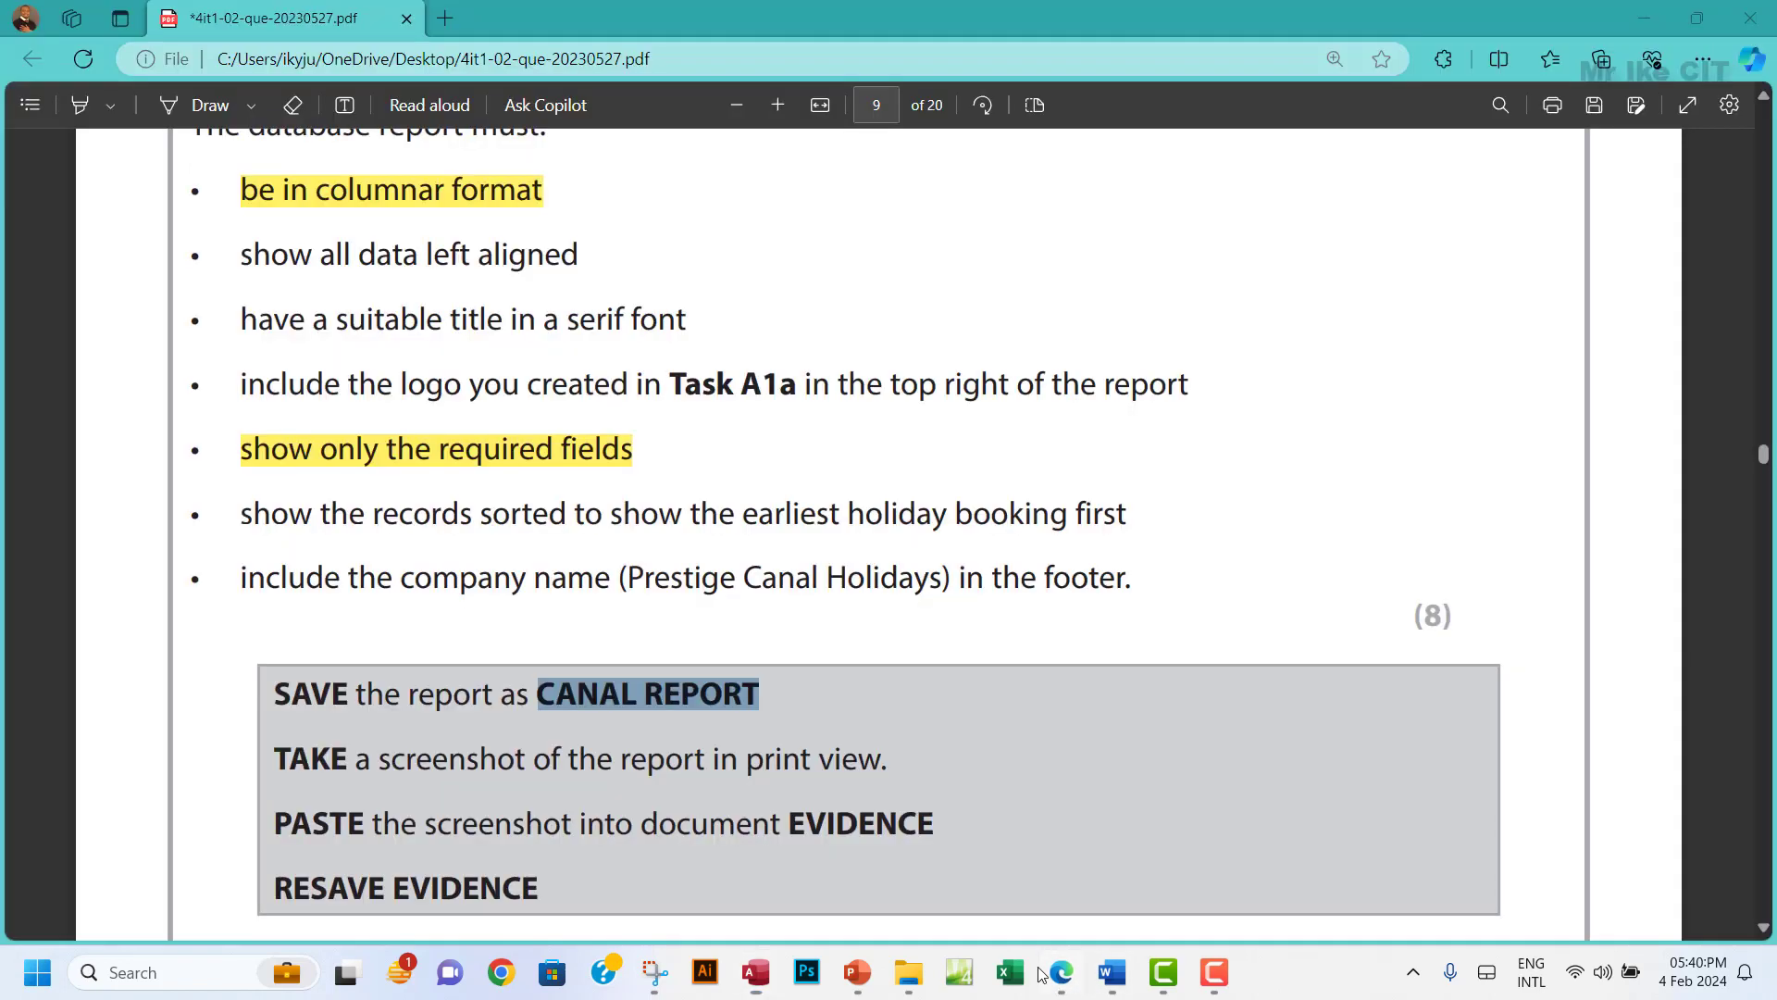
# Select the bullet "show all data left aligned" in the exam PDF, then left-align the report's title and all Detail labels and fields in Access.
pyautogui.click(1062, 972)
pyautogui.moveTo(242, 262); pyautogui.dragTo(587, 261)
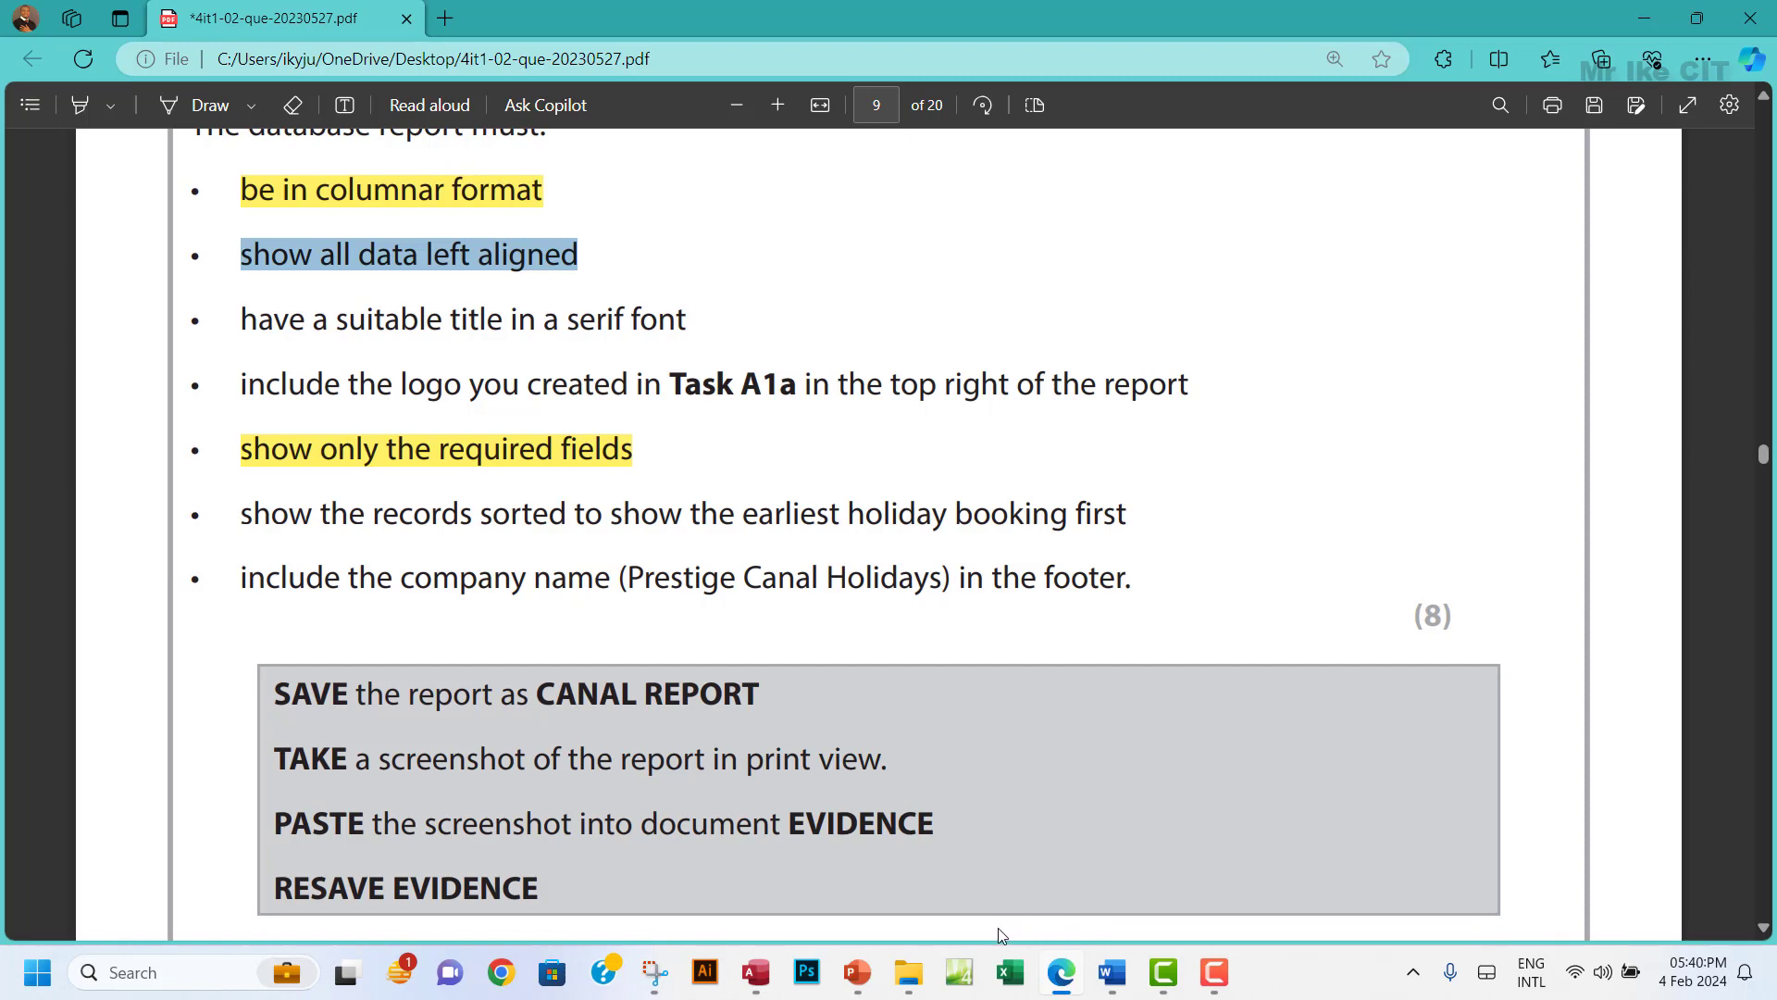
pyautogui.click(755, 972)
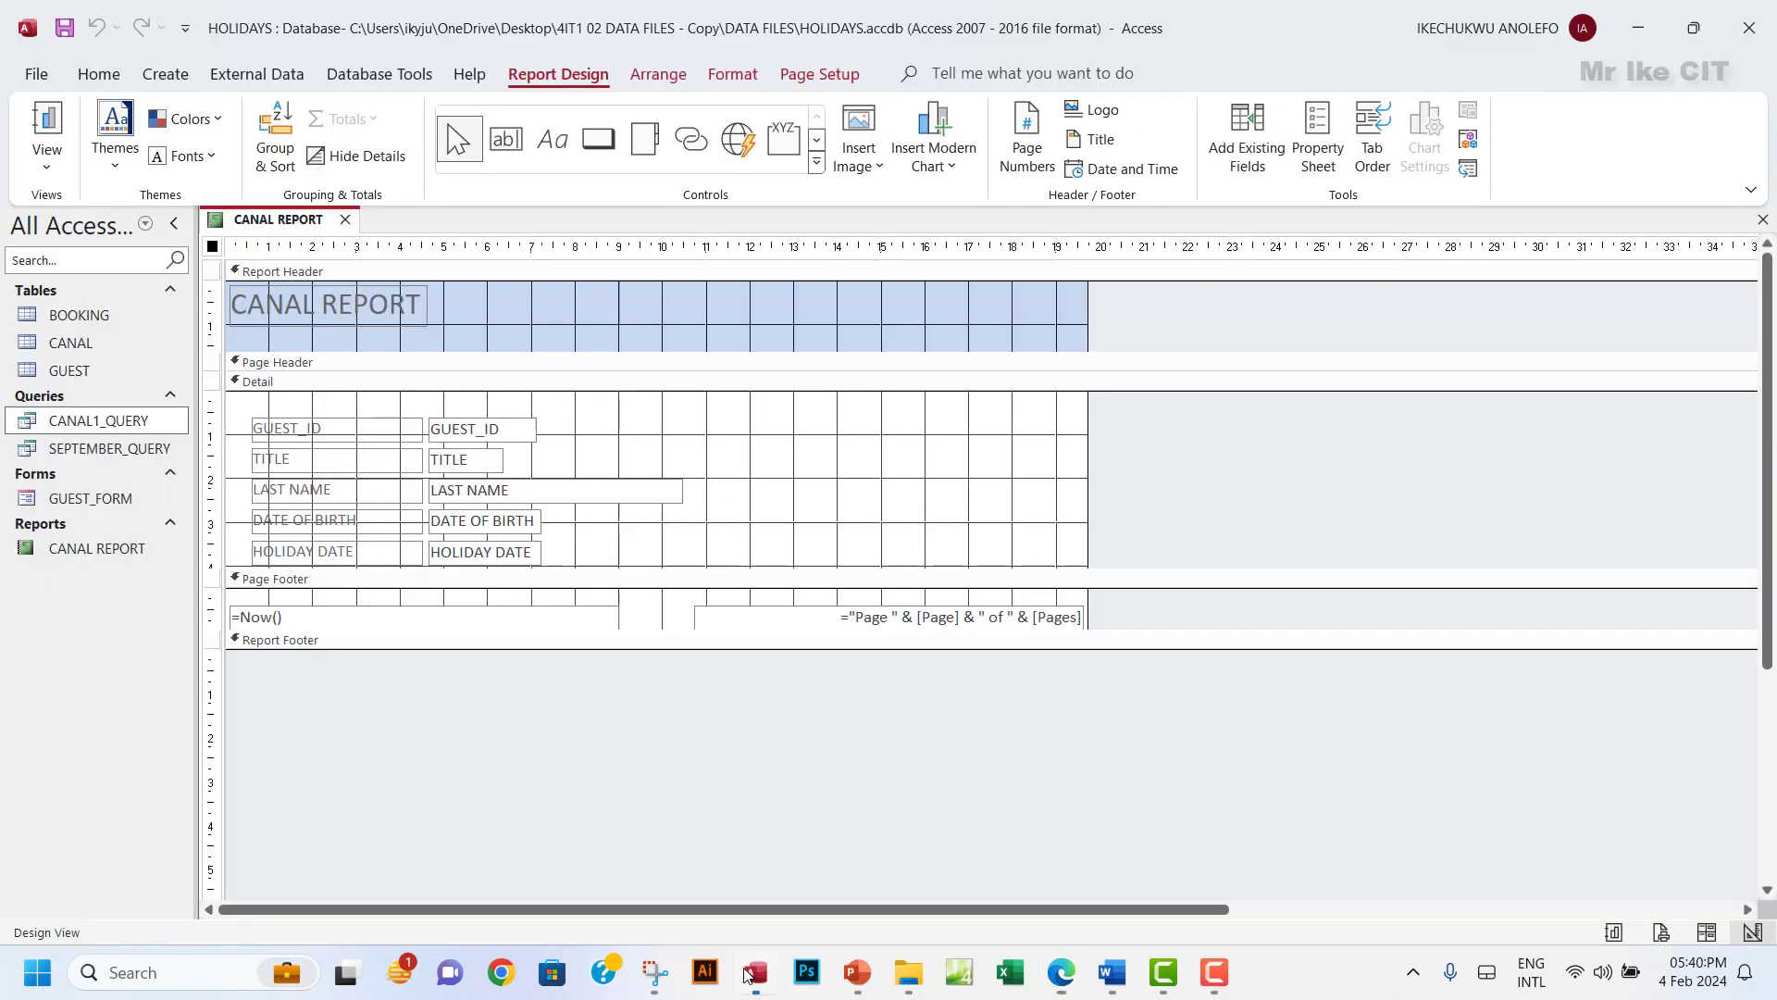
pyautogui.moveTo(1157, 304); pyautogui.dragTo(256, 635)
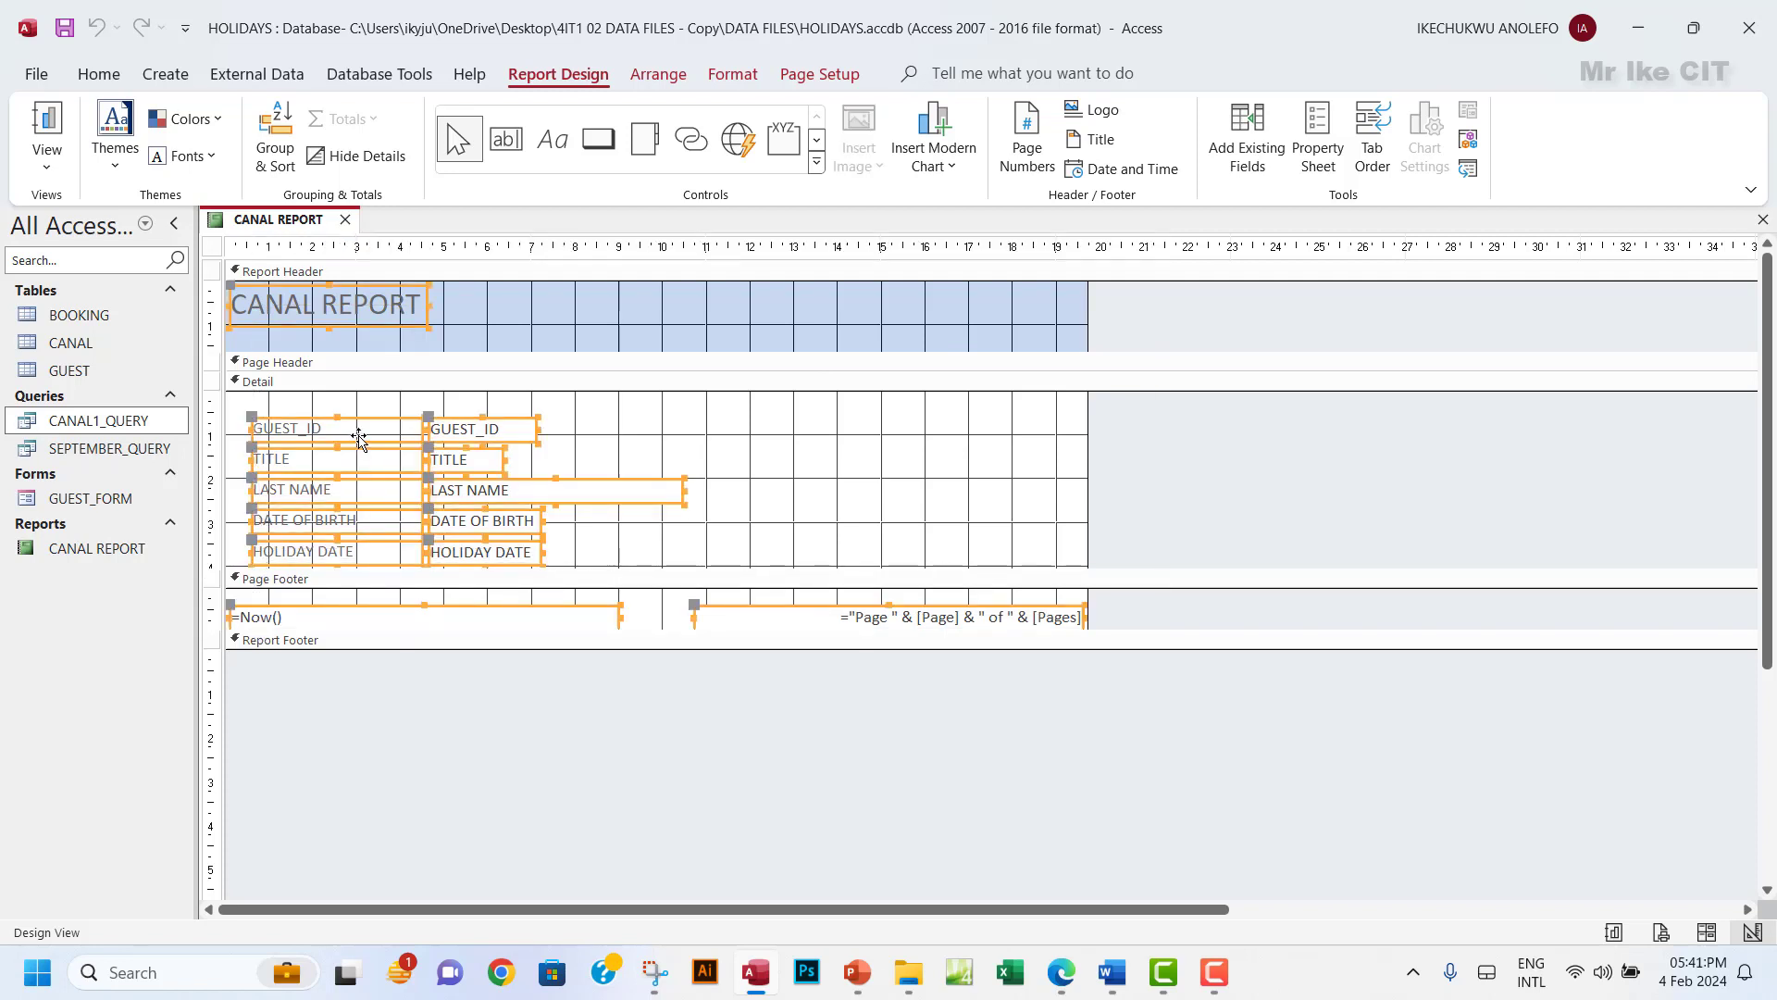
pyautogui.moveTo(1170, 301); pyautogui.dragTo(275, 565)
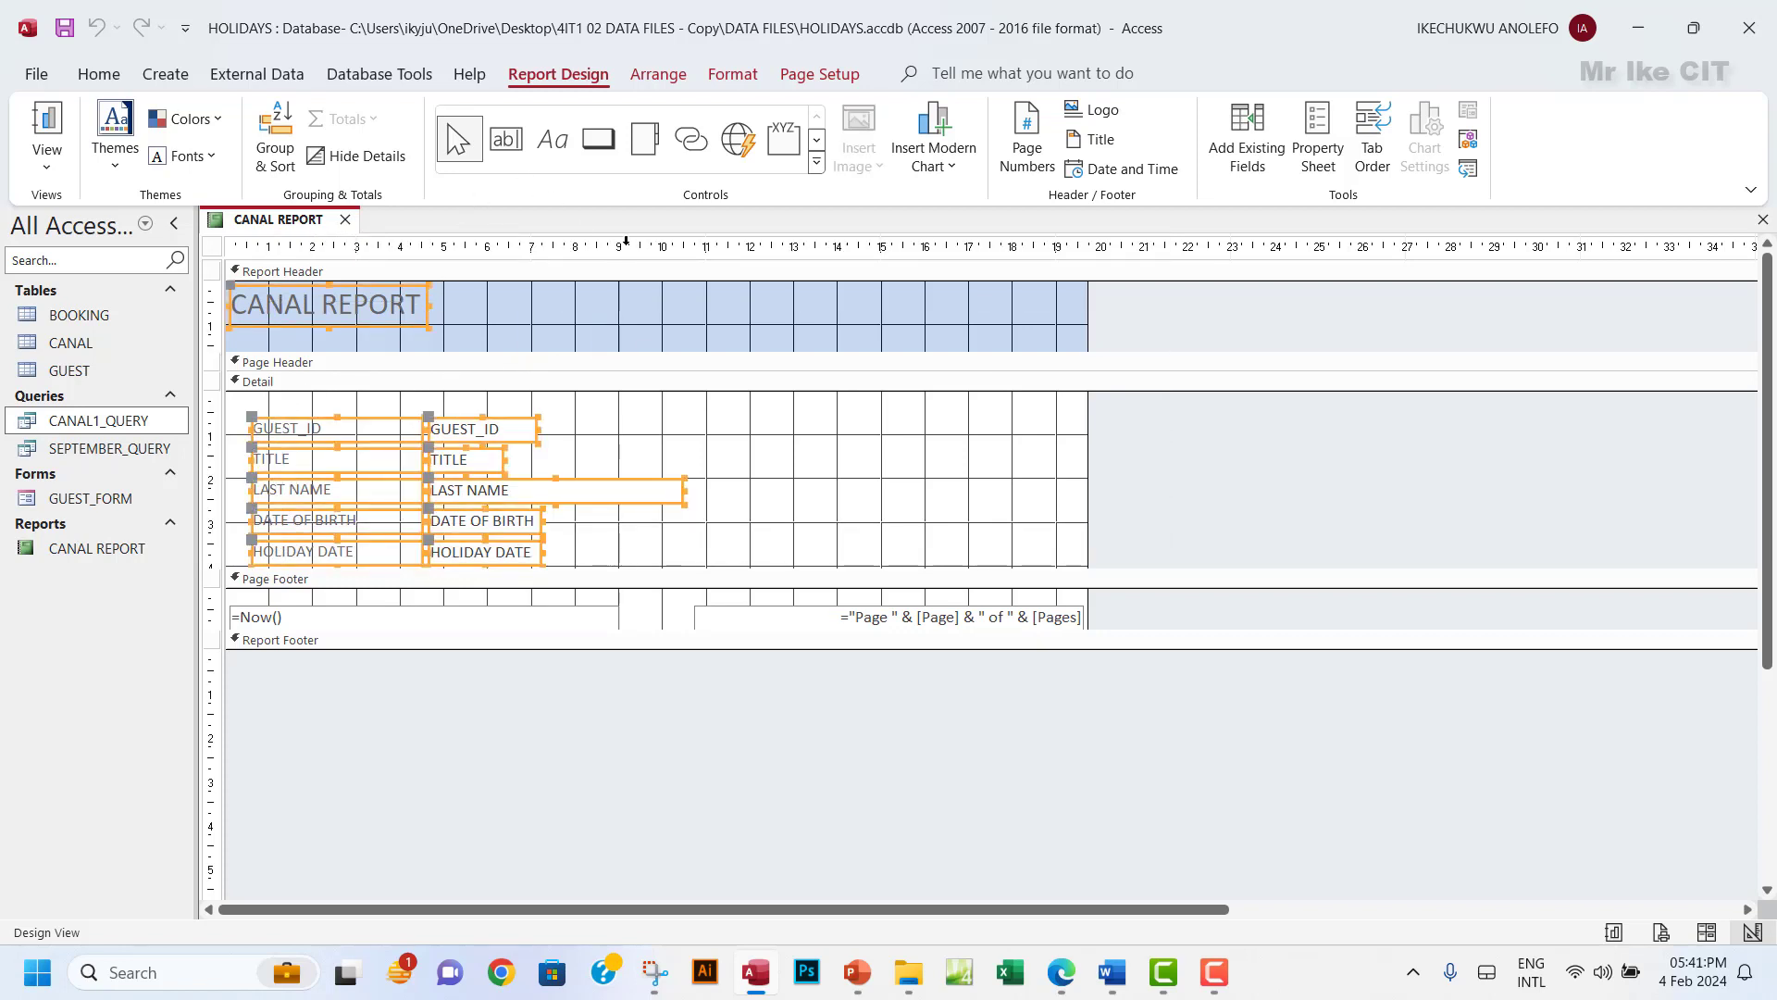
pyautogui.click(732, 74)
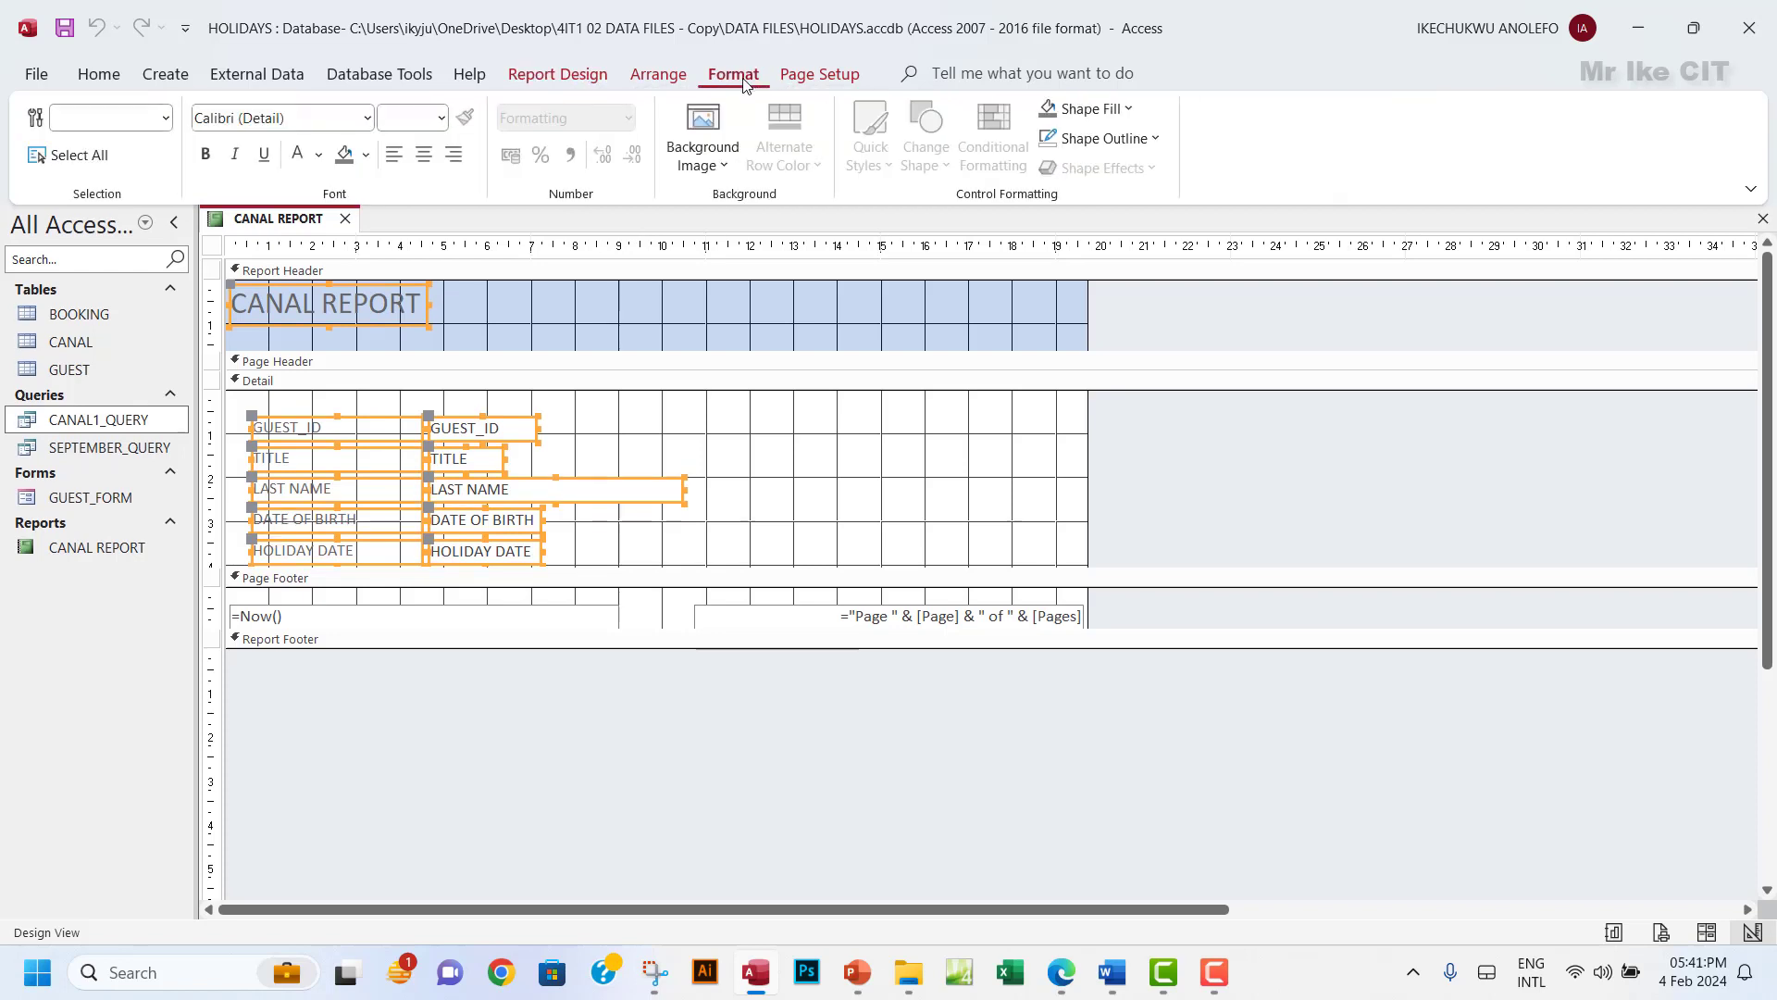
pyautogui.click(391, 161)
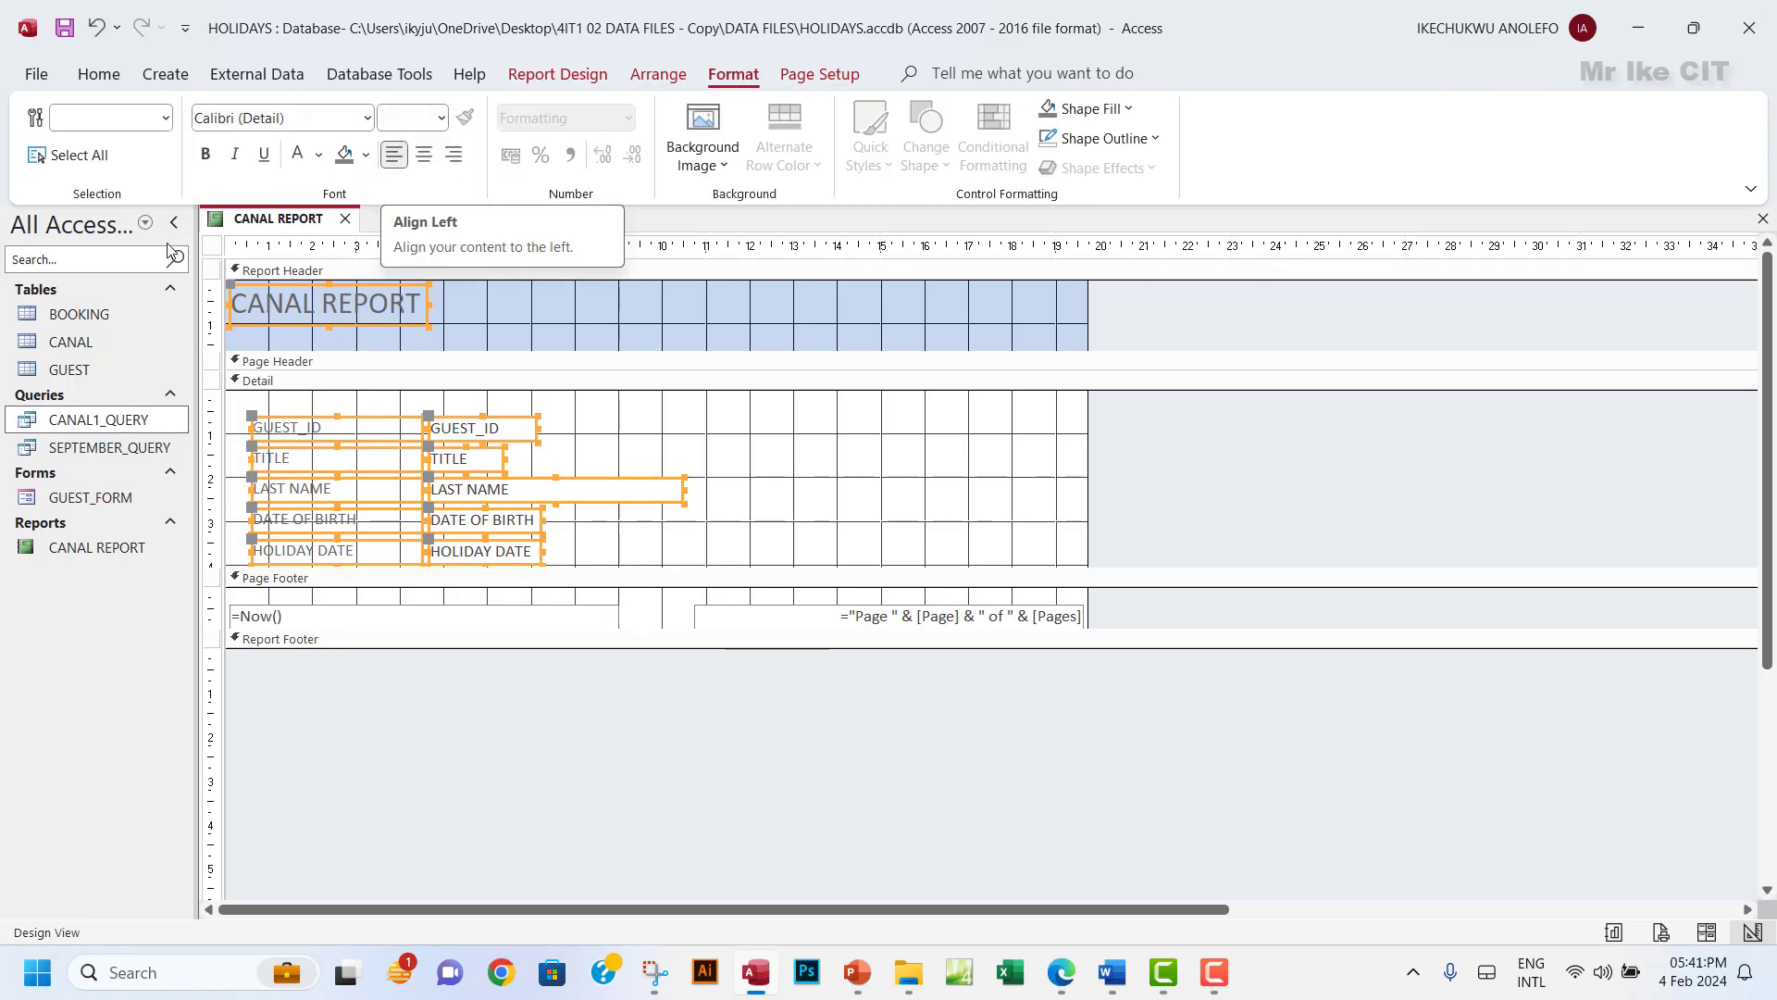
# Check the alignment of the data in Report View, then return to Design View.
pyautogui.click(547, 72)
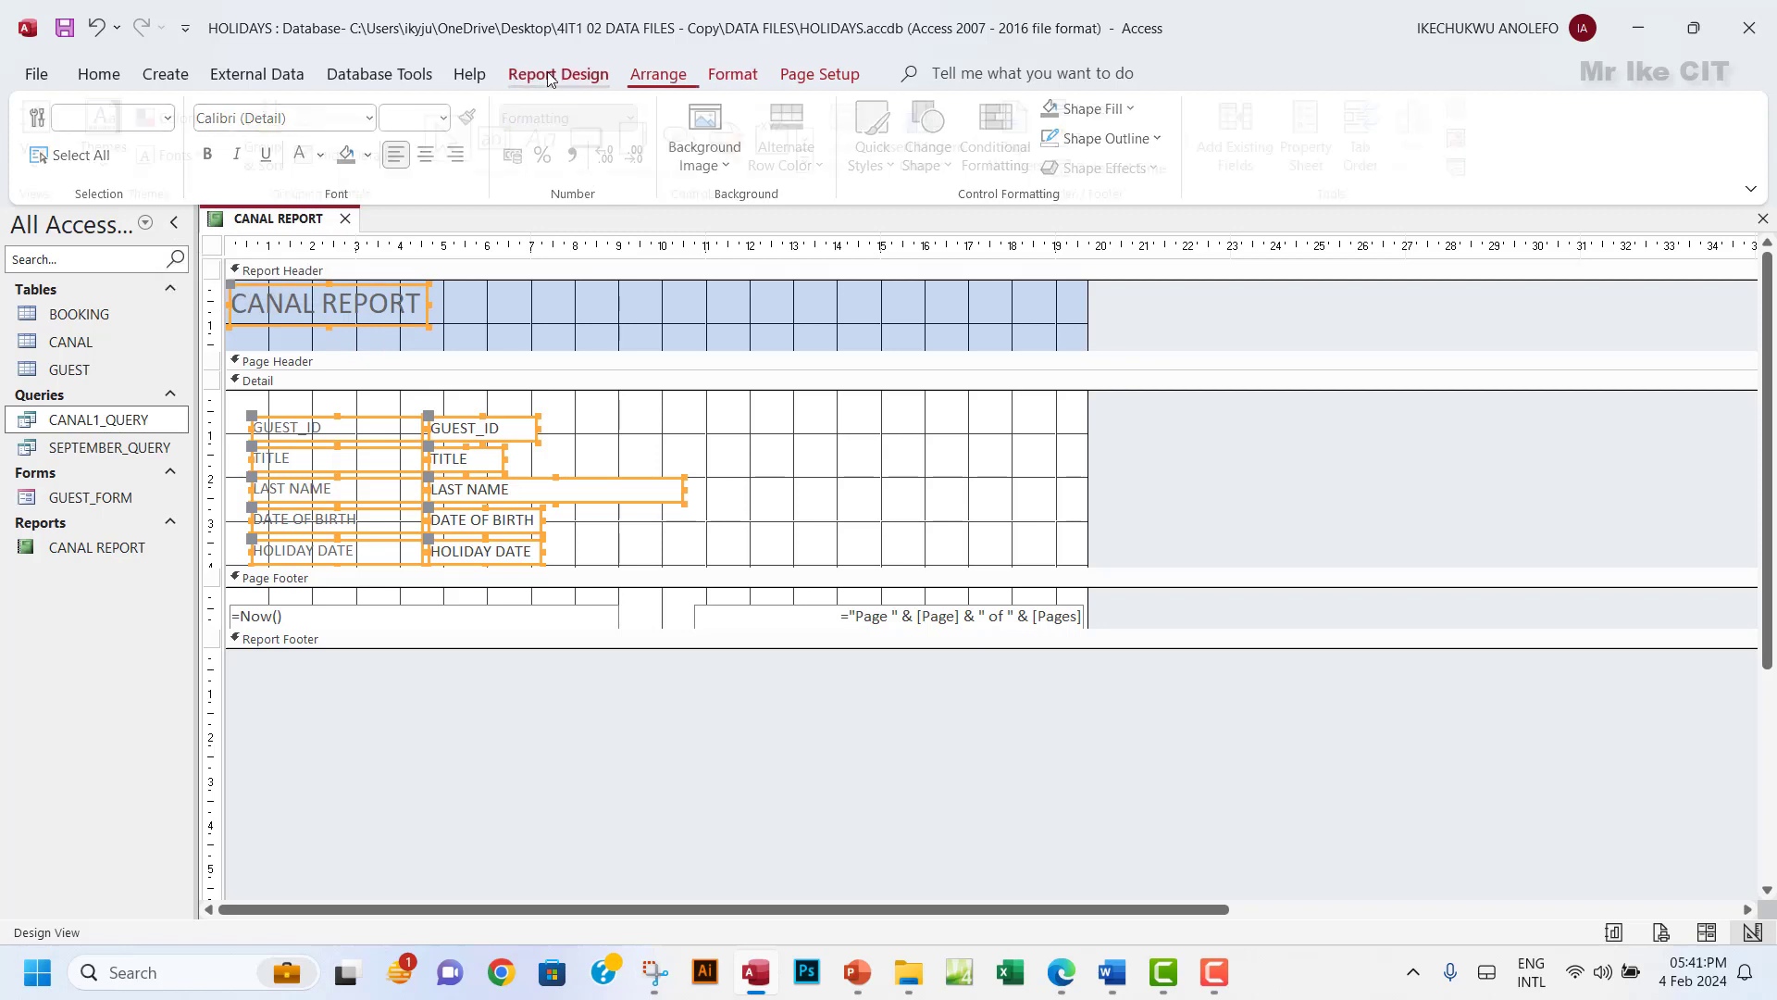
pyautogui.click(47, 166)
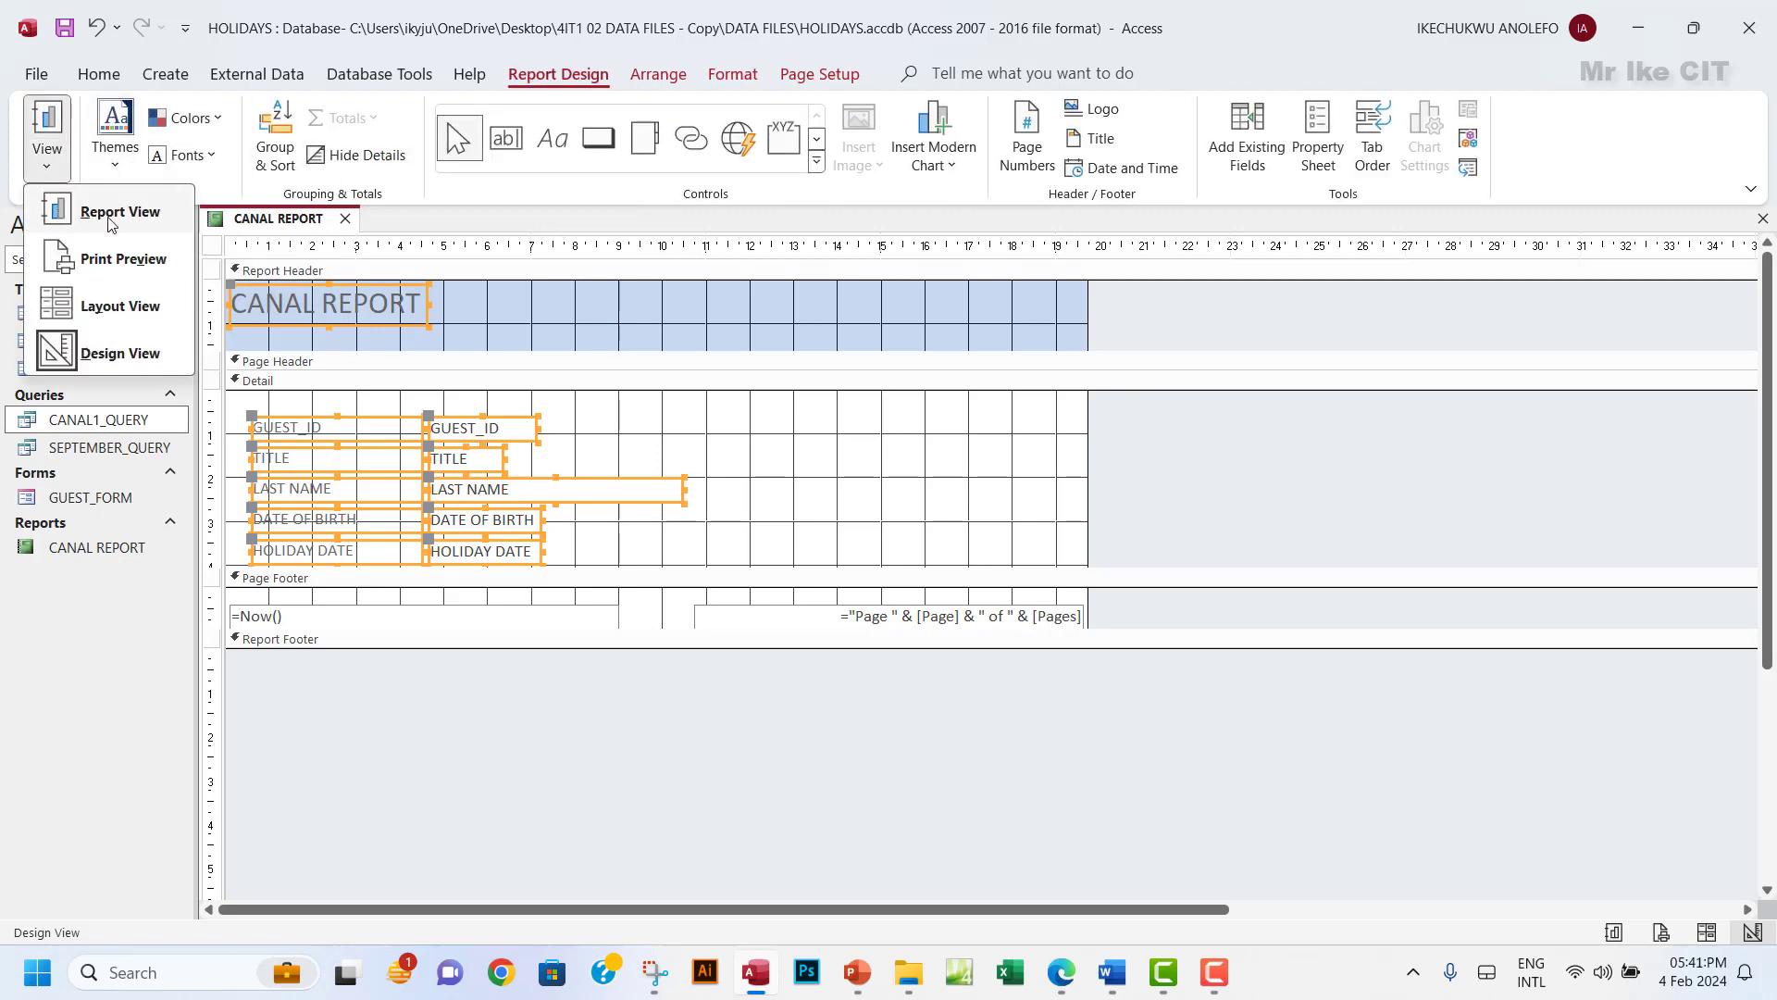
pyautogui.click(111, 217)
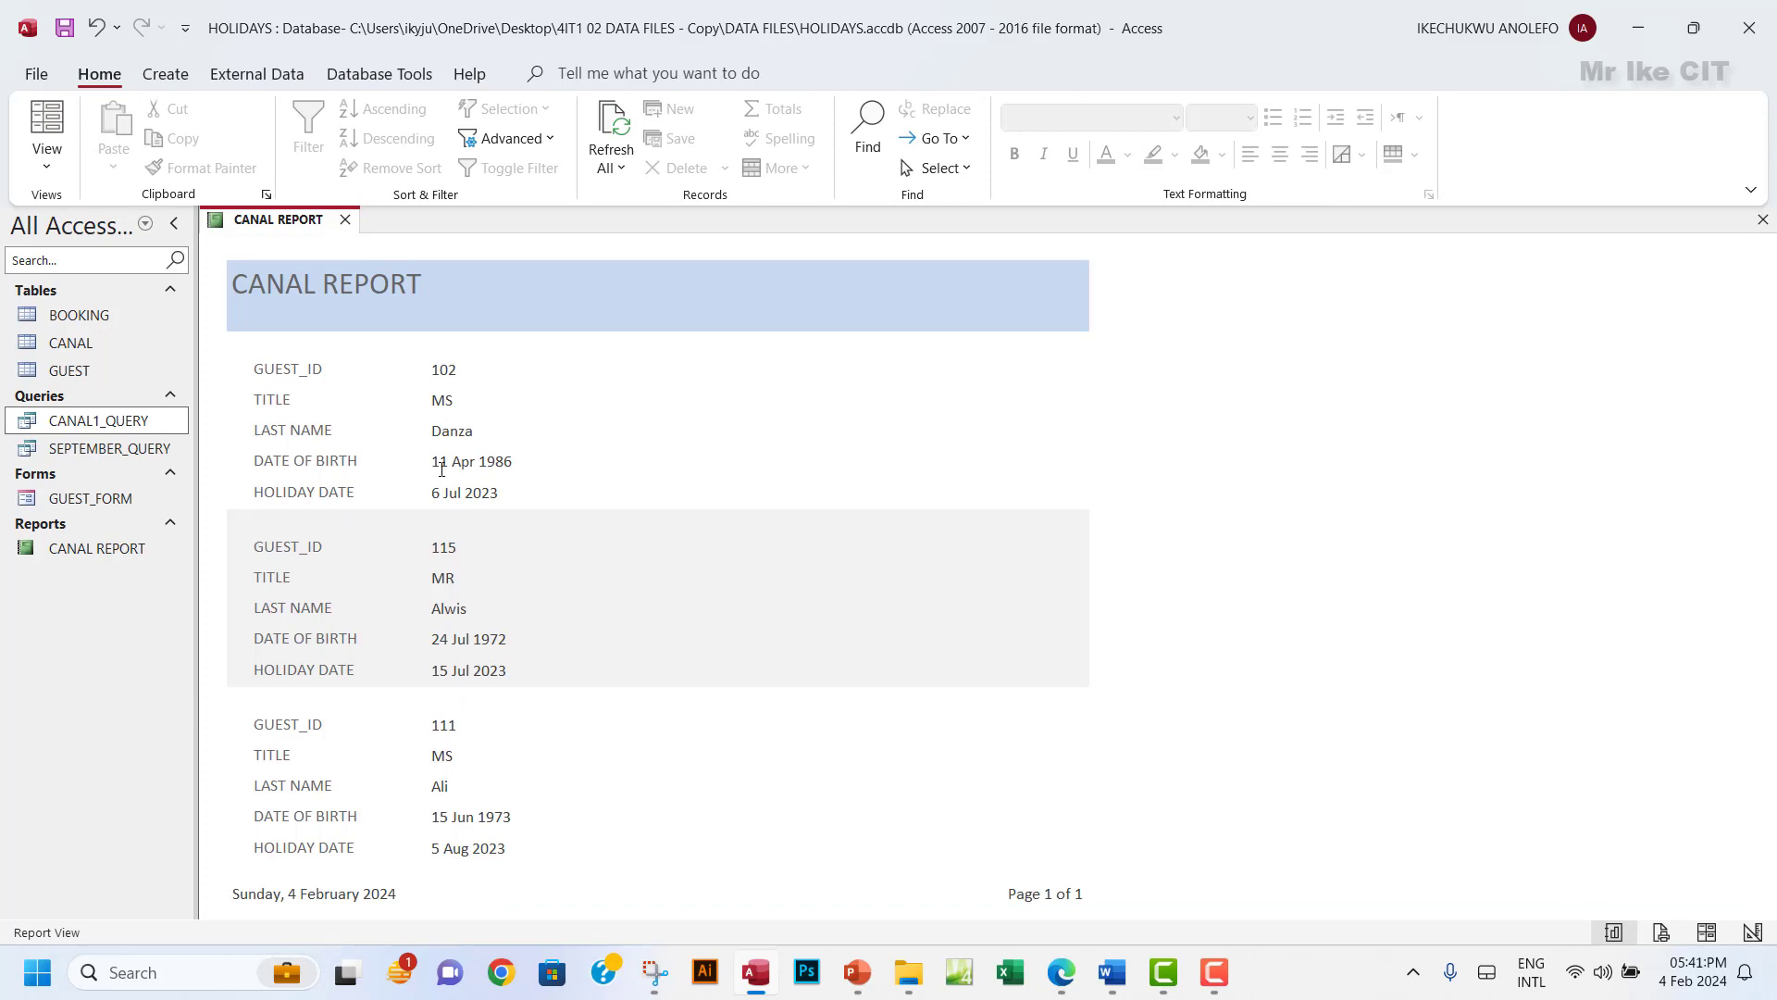
pyautogui.click(46, 163)
pyautogui.click(102, 352)
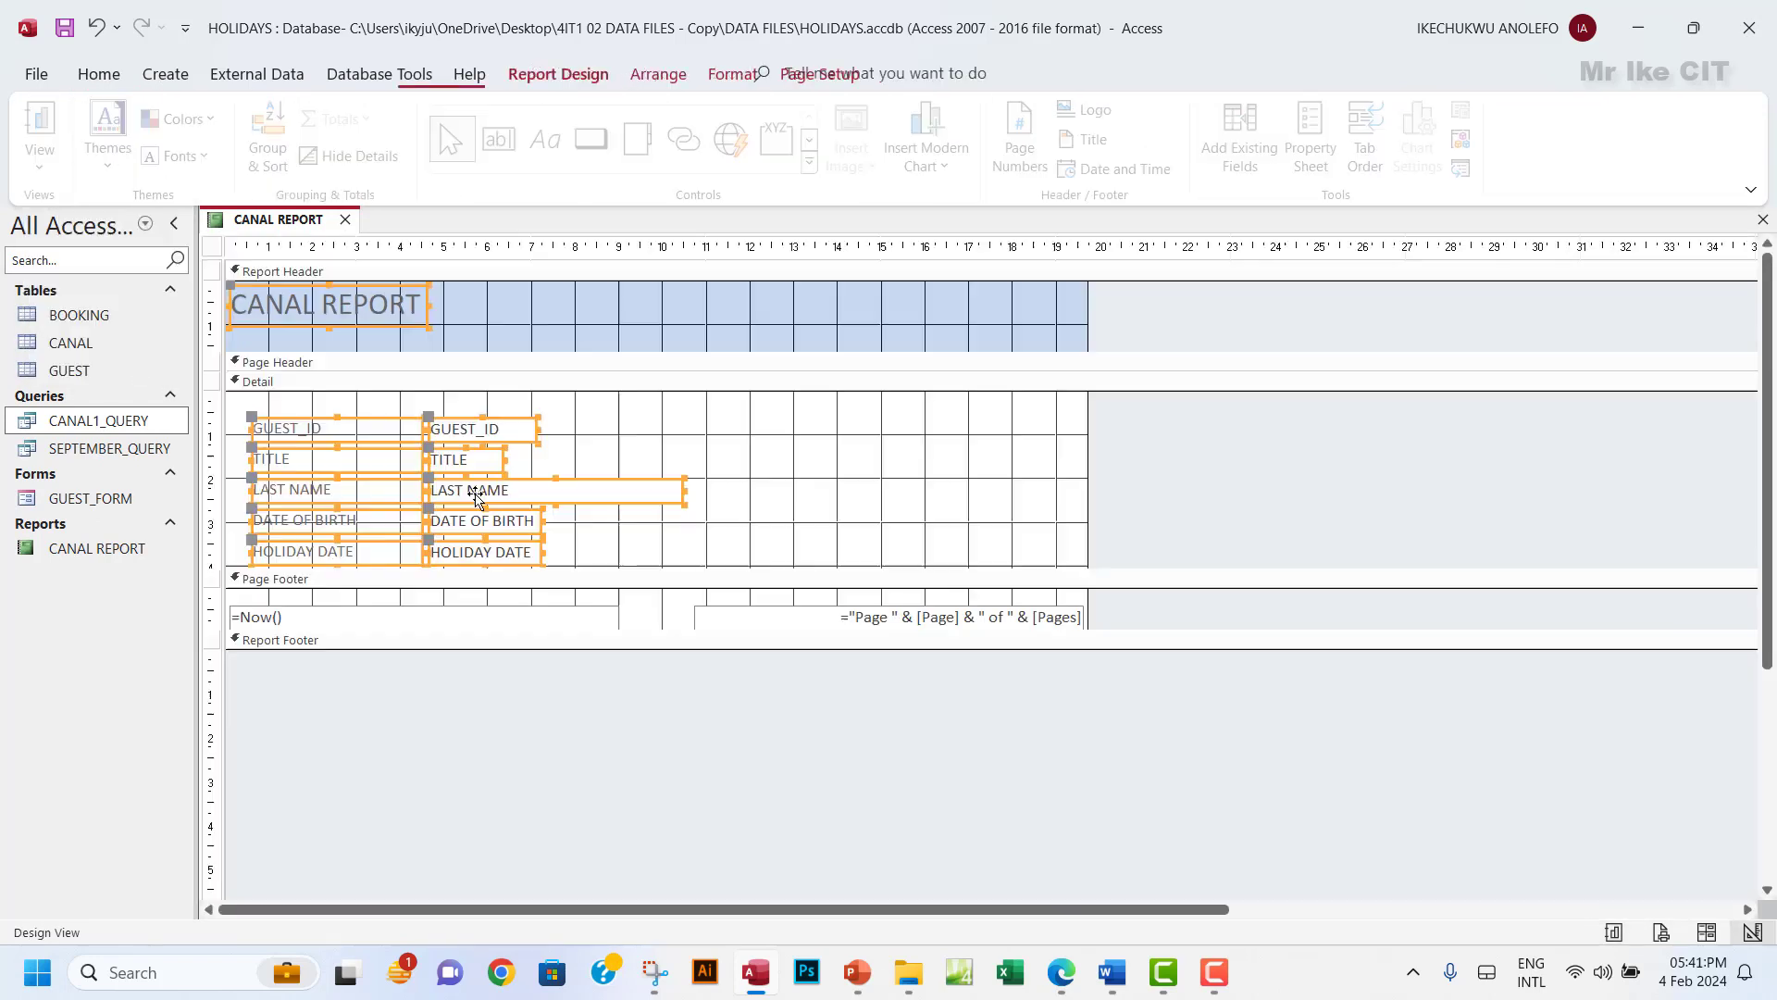
# In the exam PDF, highlight the report bullet "show all data left aligned" in yellow.
pyautogui.click(1061, 972)
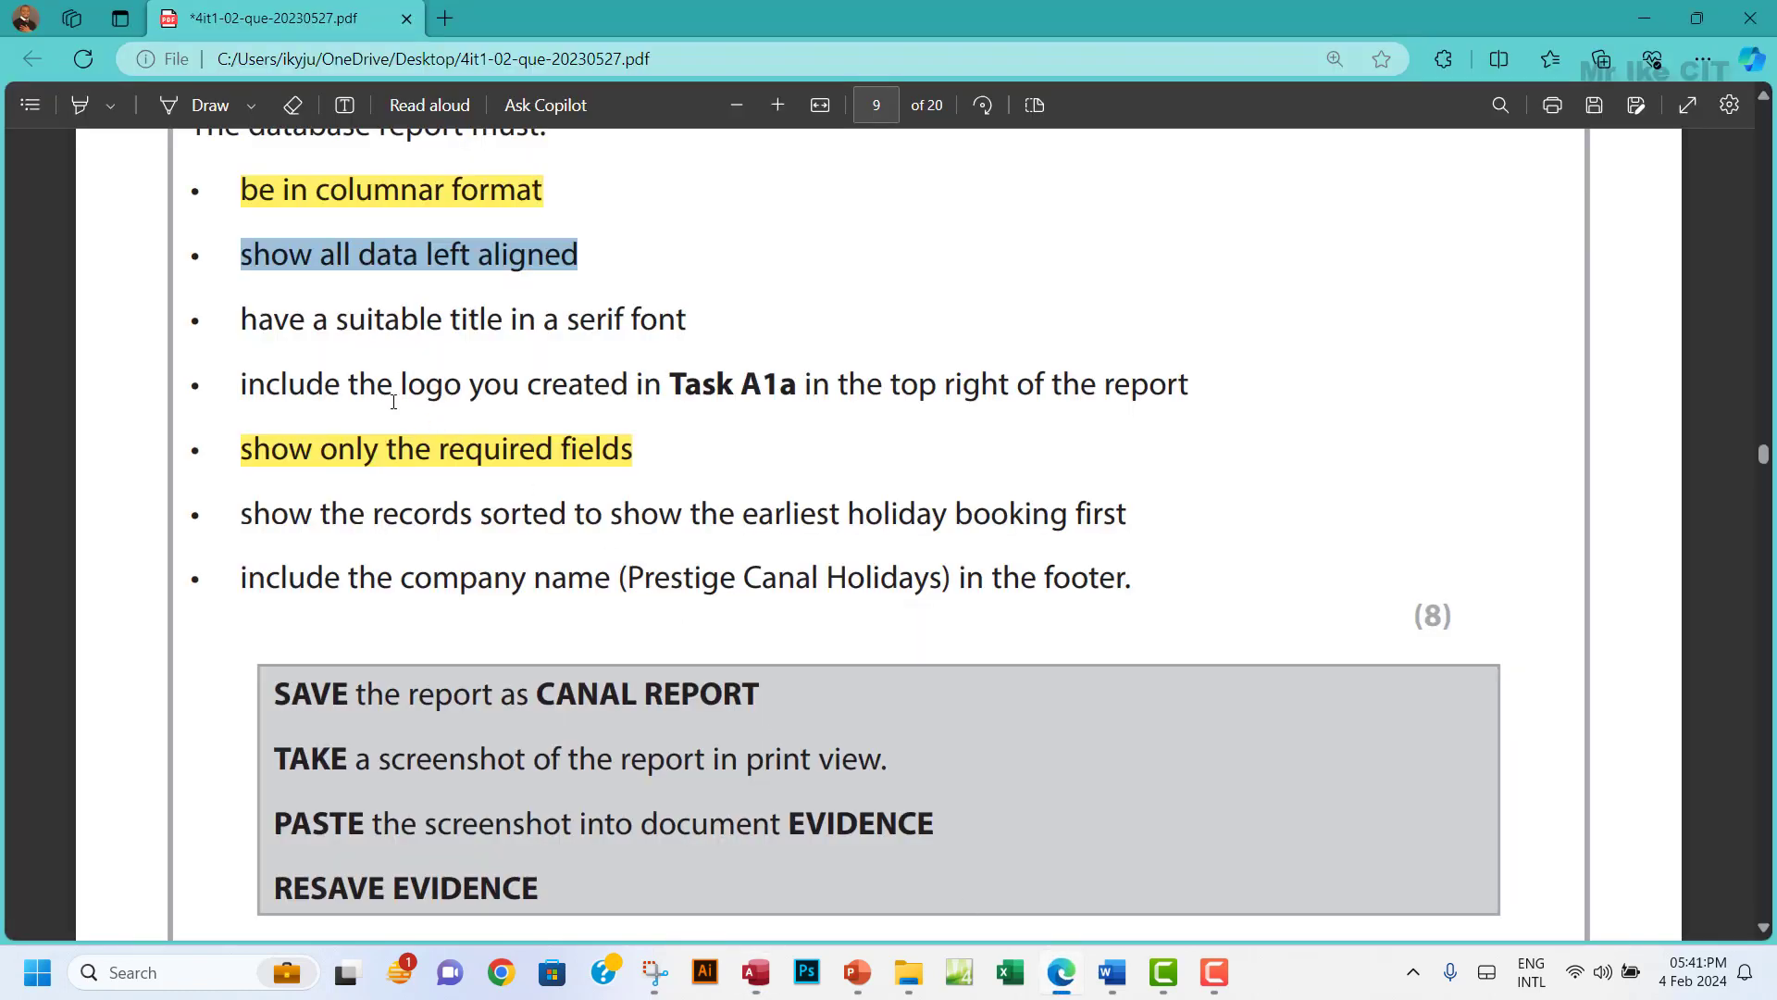
pyautogui.rightClick(319, 263)
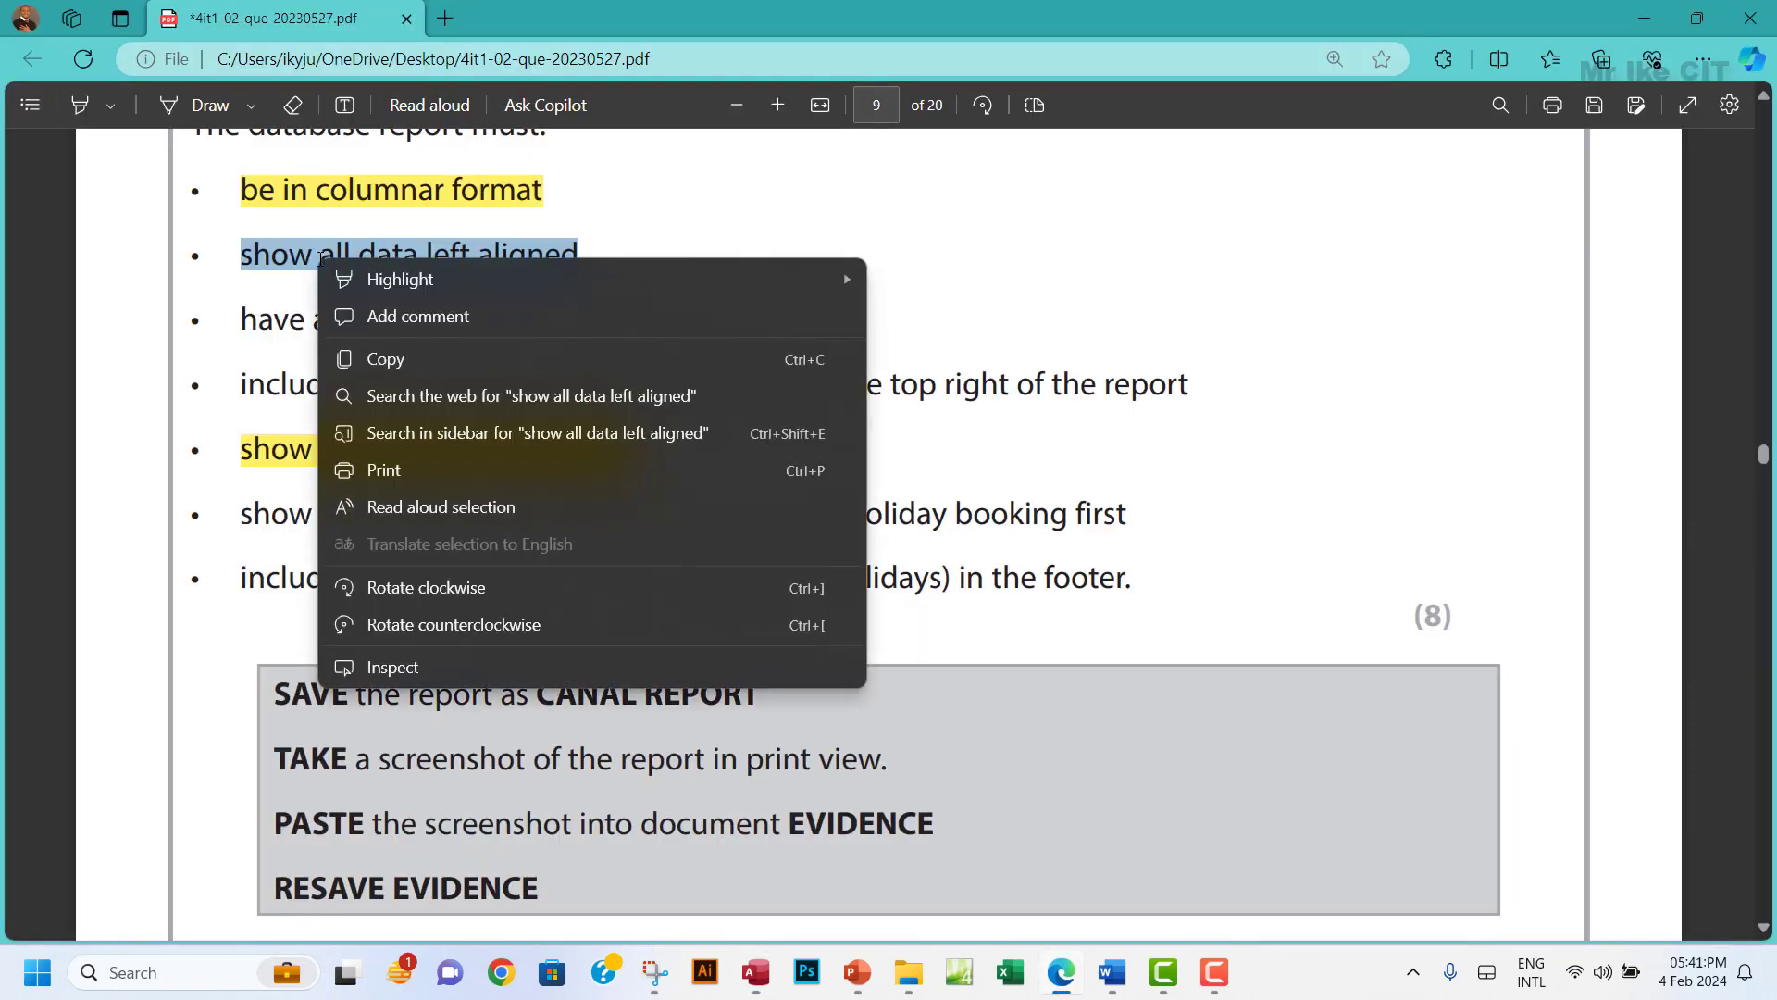
pyautogui.moveTo(460, 282)
pyautogui.click(895, 281)
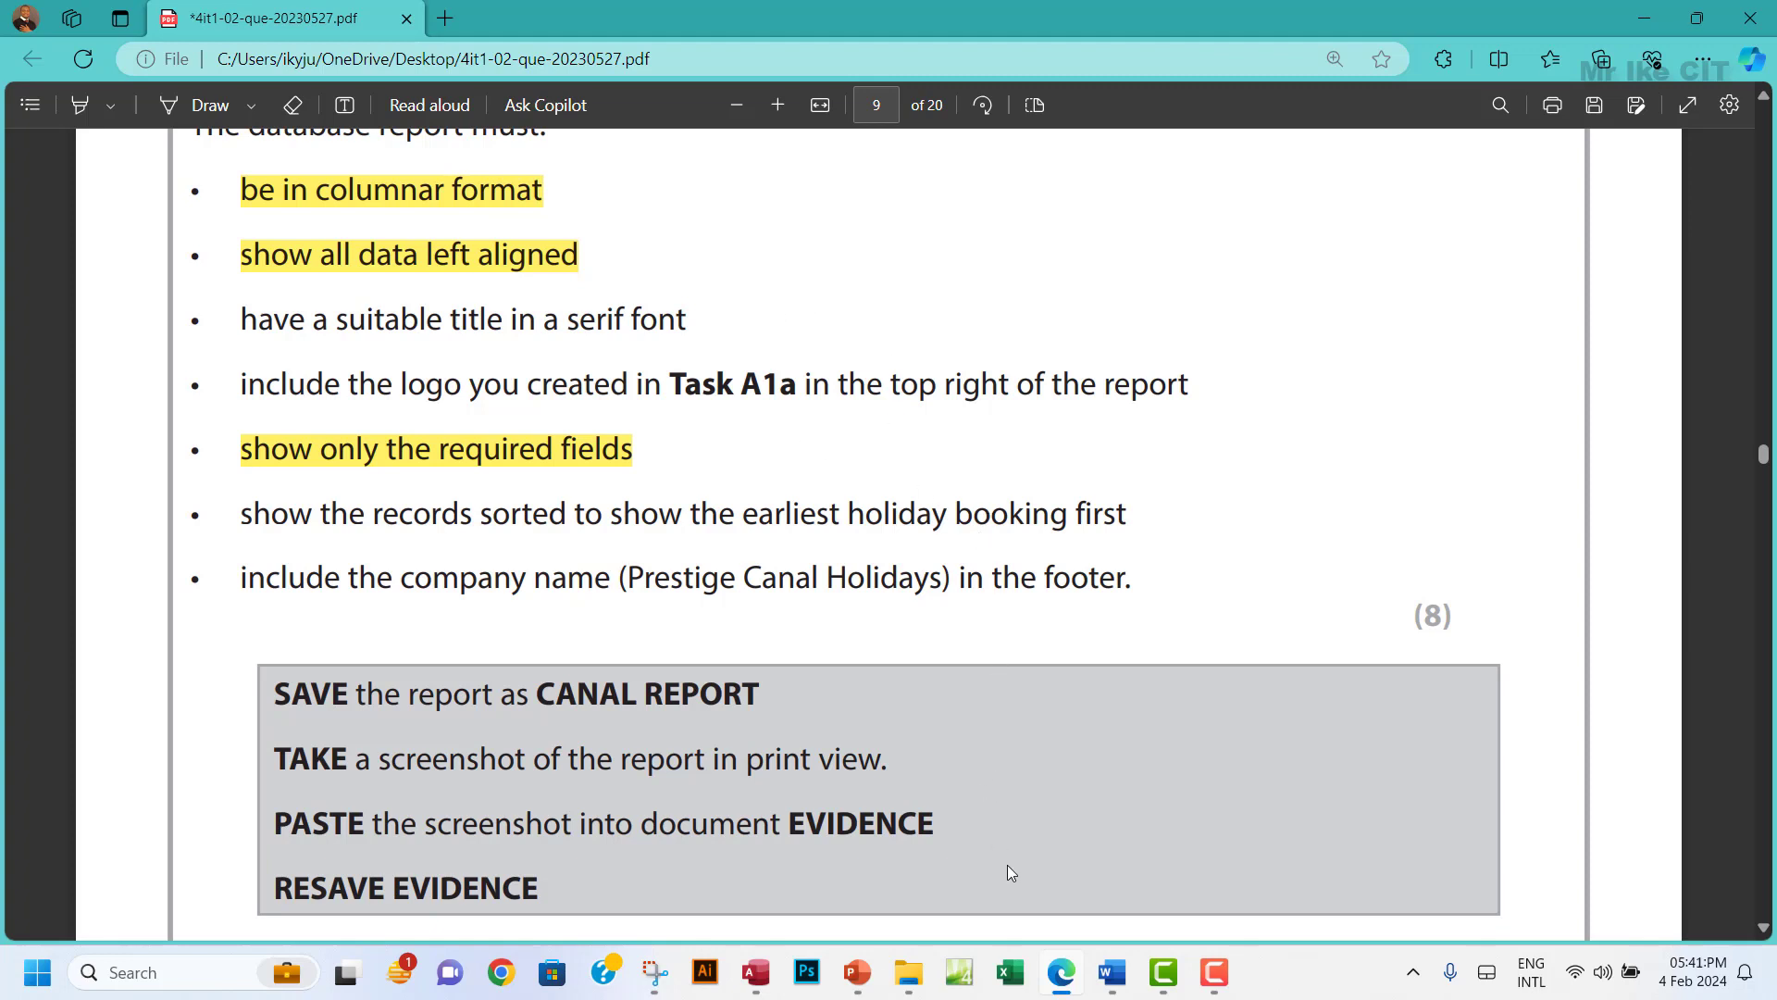
# Back in Access, examine the report's title and records in Report View, then reopen the report's Design View.
pyautogui.click(767, 959)
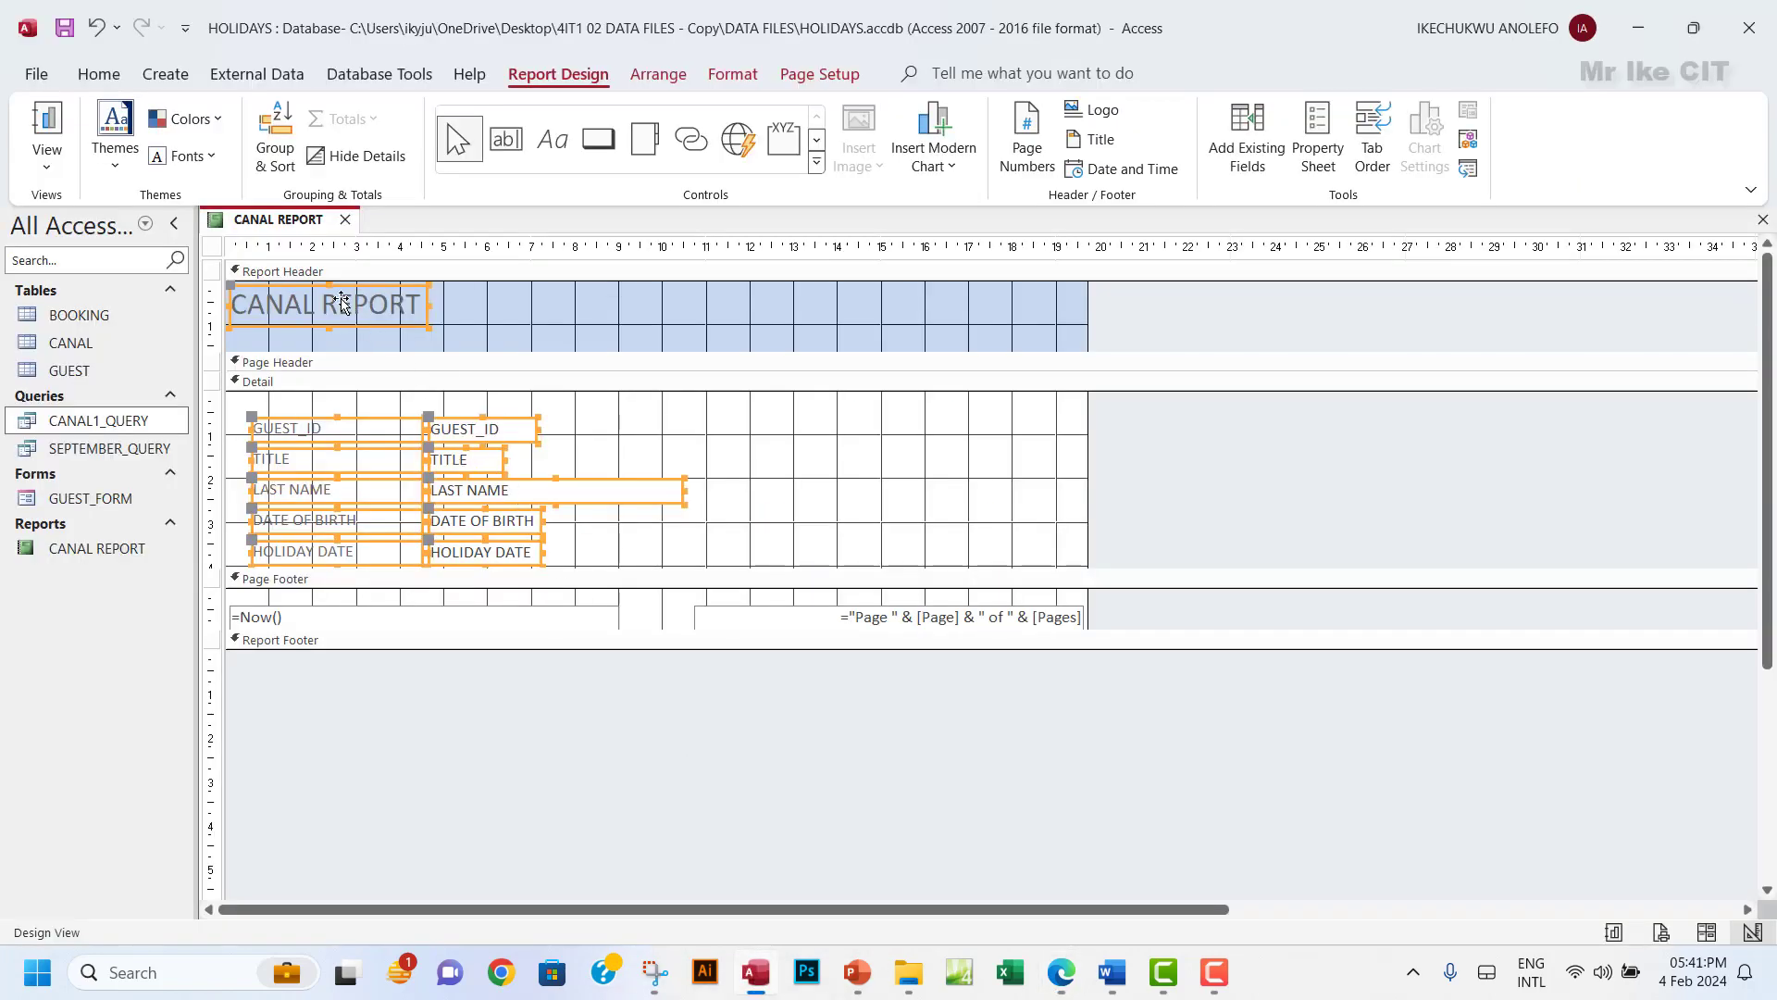
pyautogui.click(46, 162)
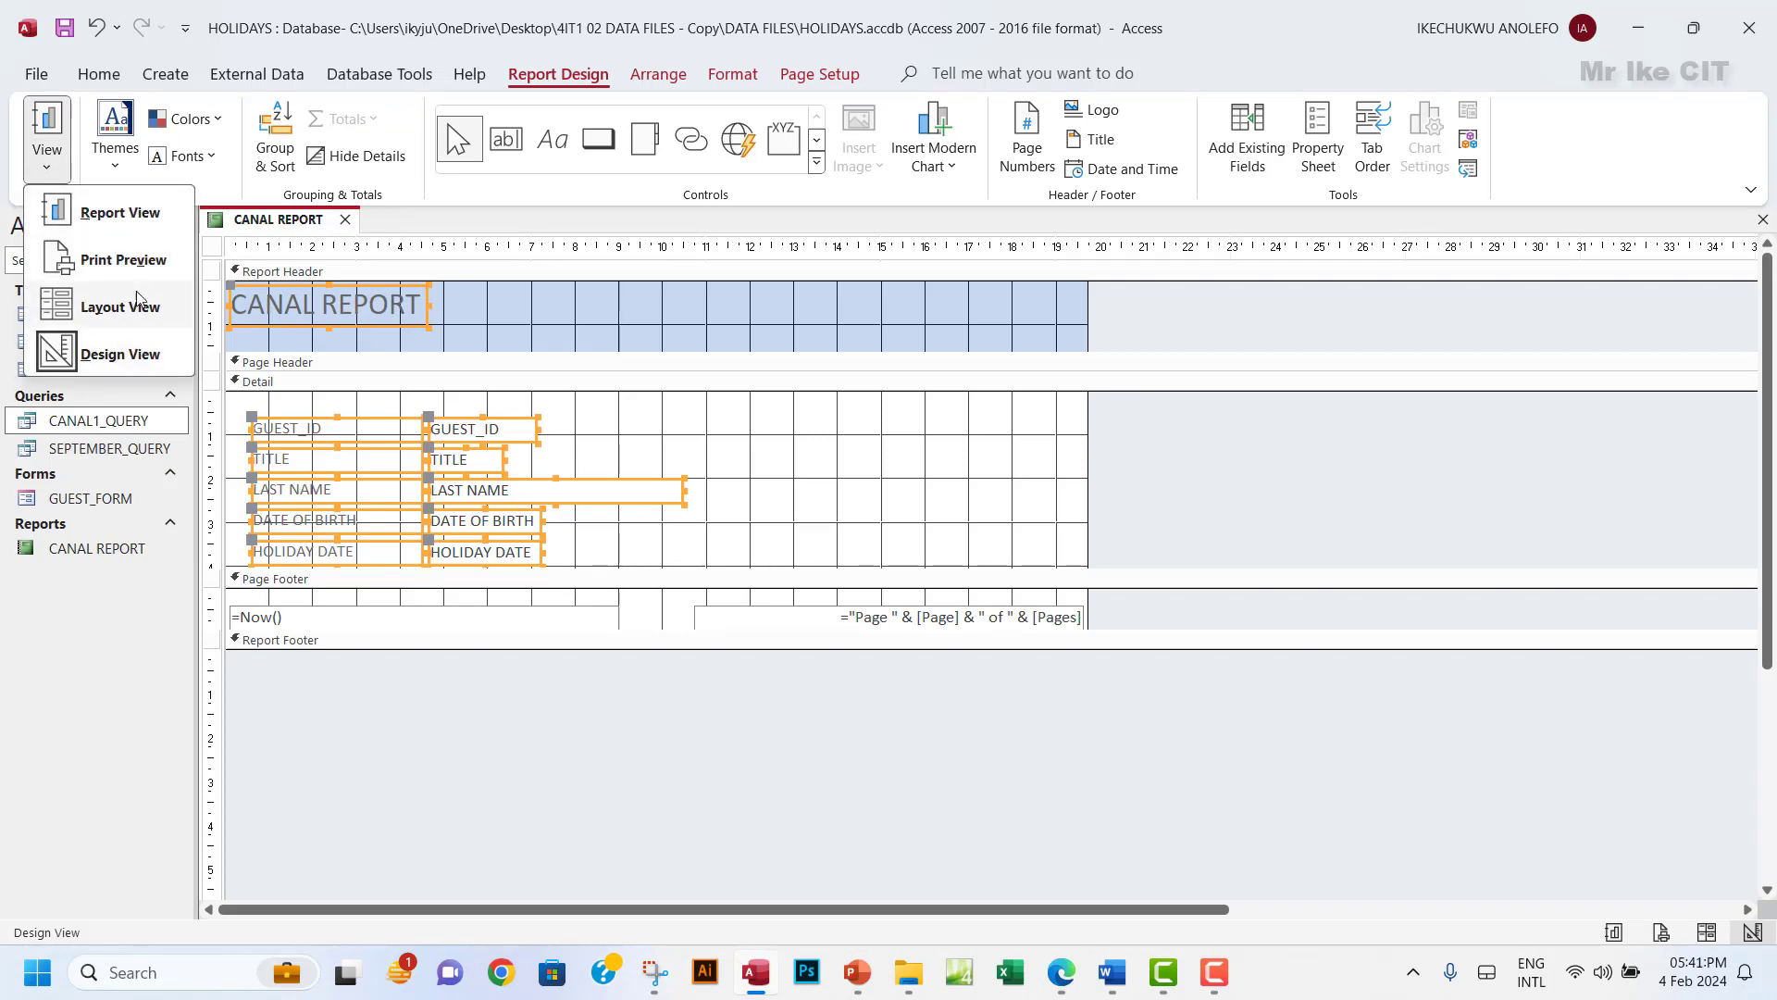
pyautogui.click(120, 215)
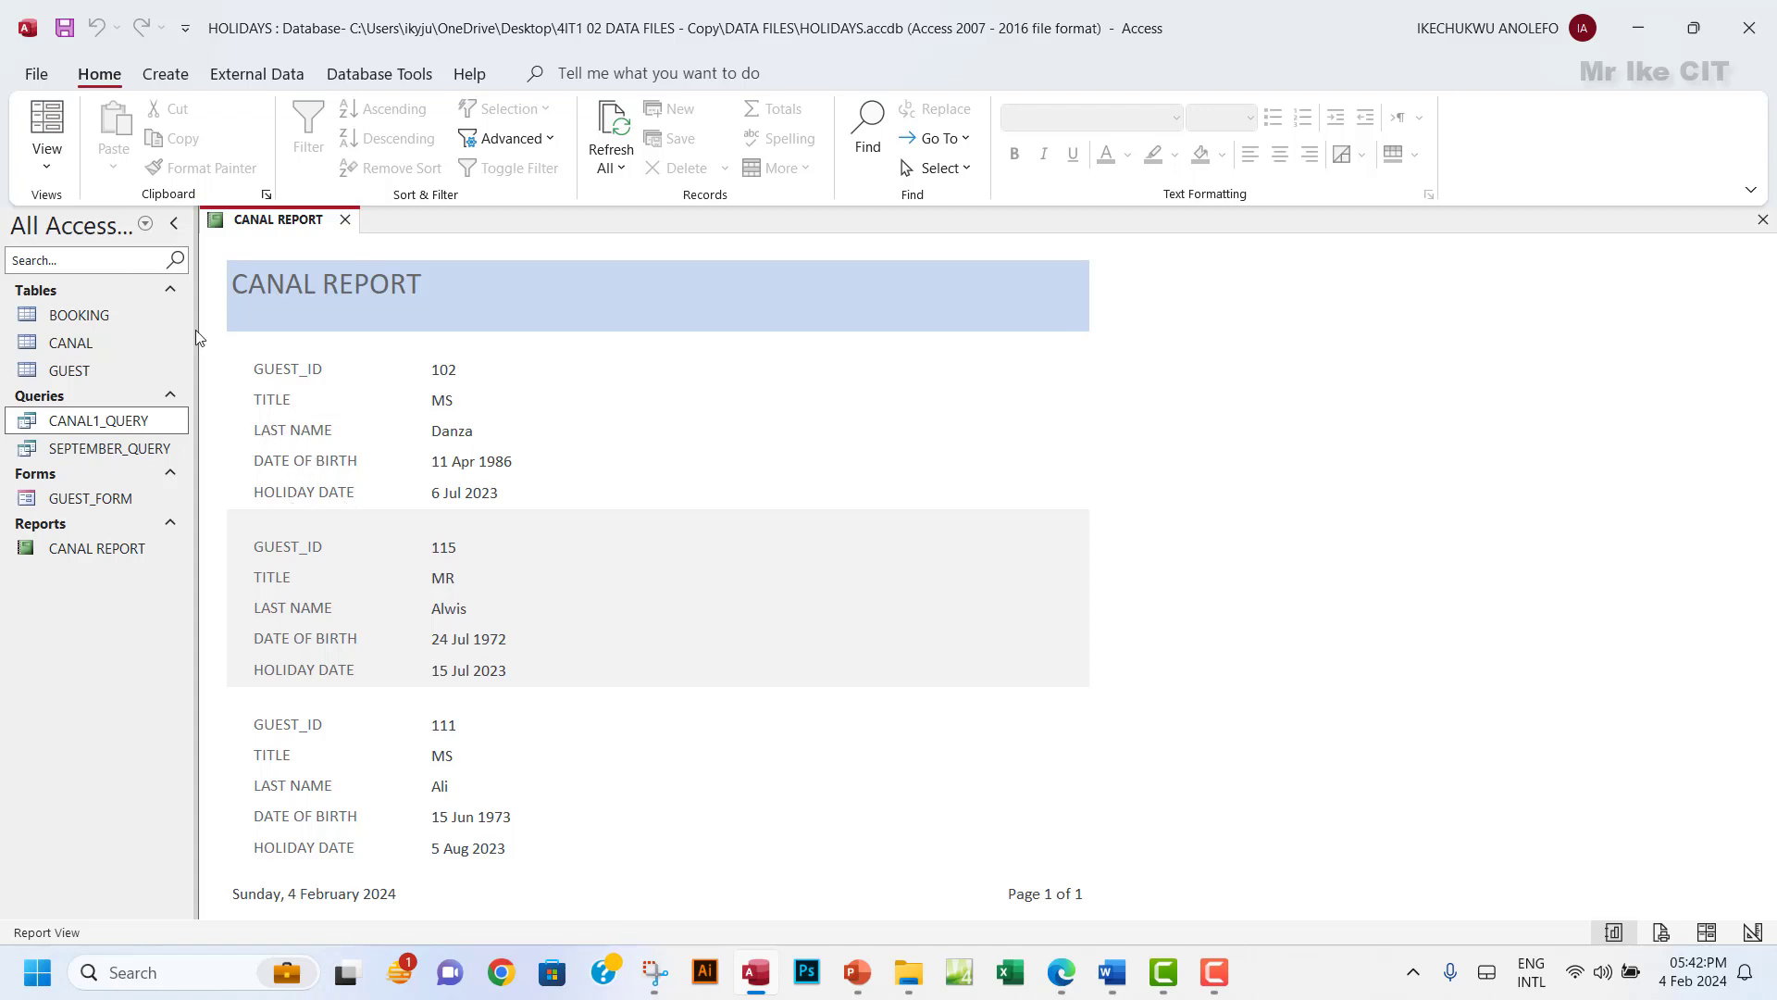
pyautogui.click(48, 168)
pyautogui.click(118, 353)
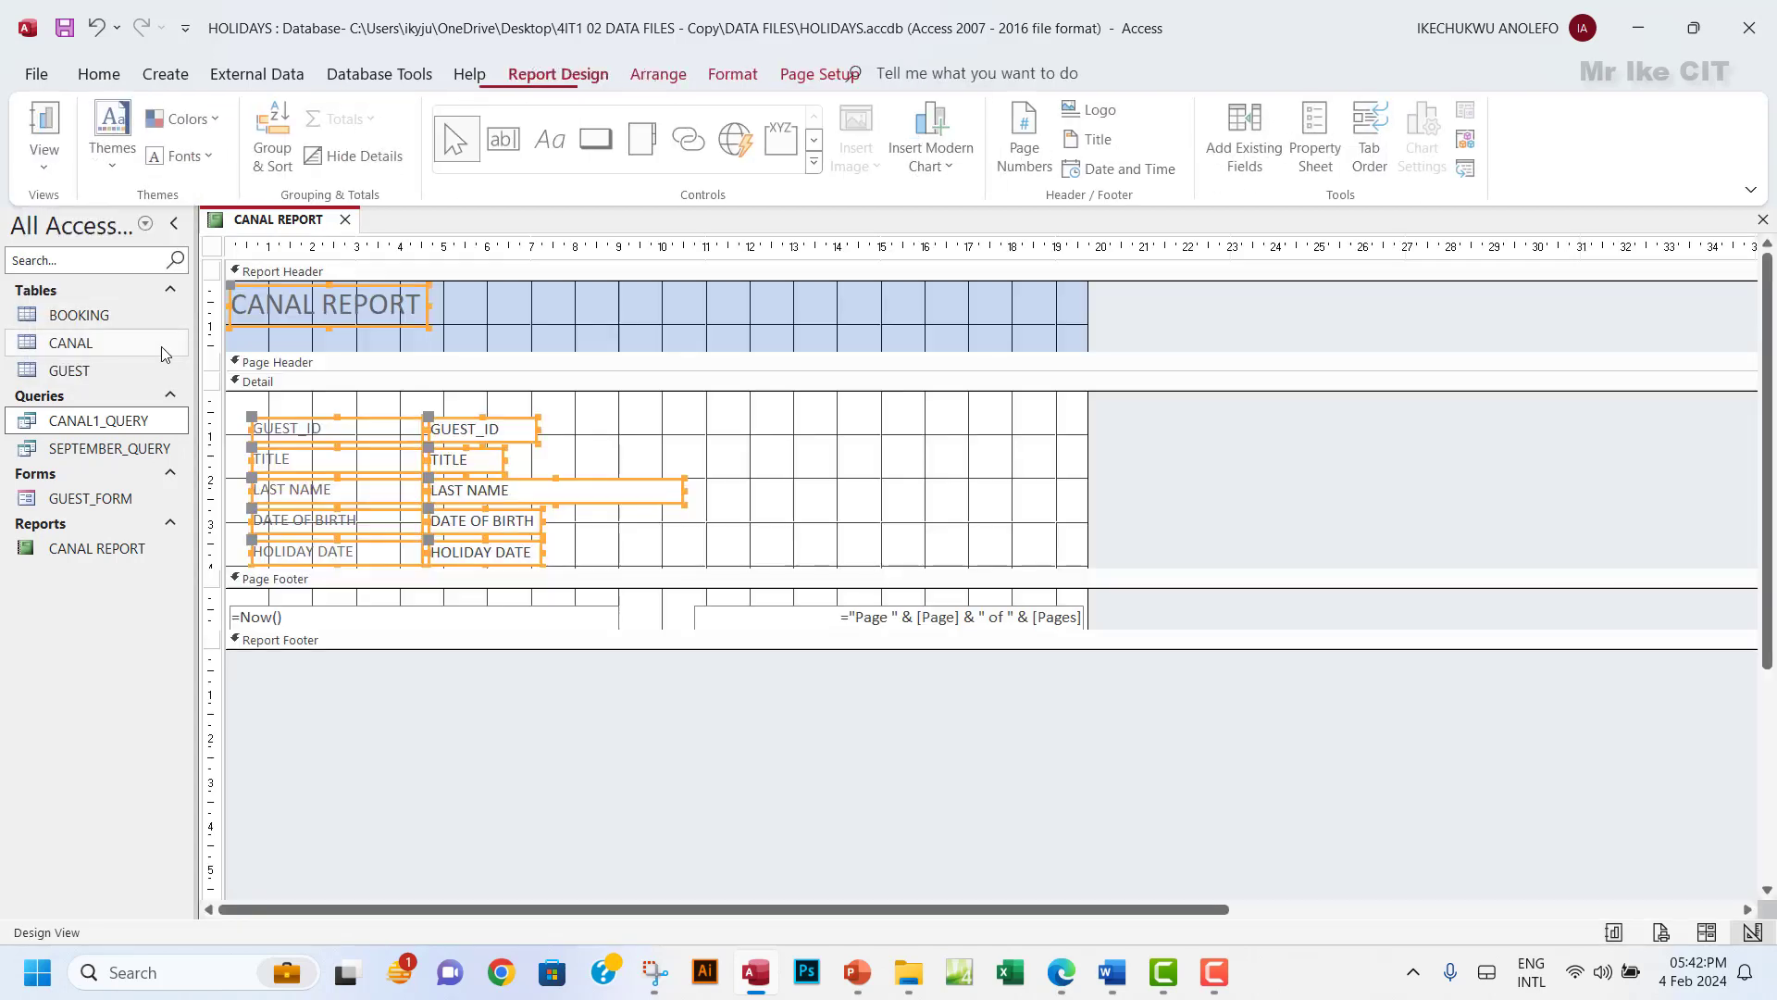
# Change the title label in the report header to "Canal Holiday Report" and widen the label to about 6.58 cm.
pyautogui.doubleClick(407, 309)
pyautogui.moveTo(407, 309); pyautogui.dragTo(328, 298)
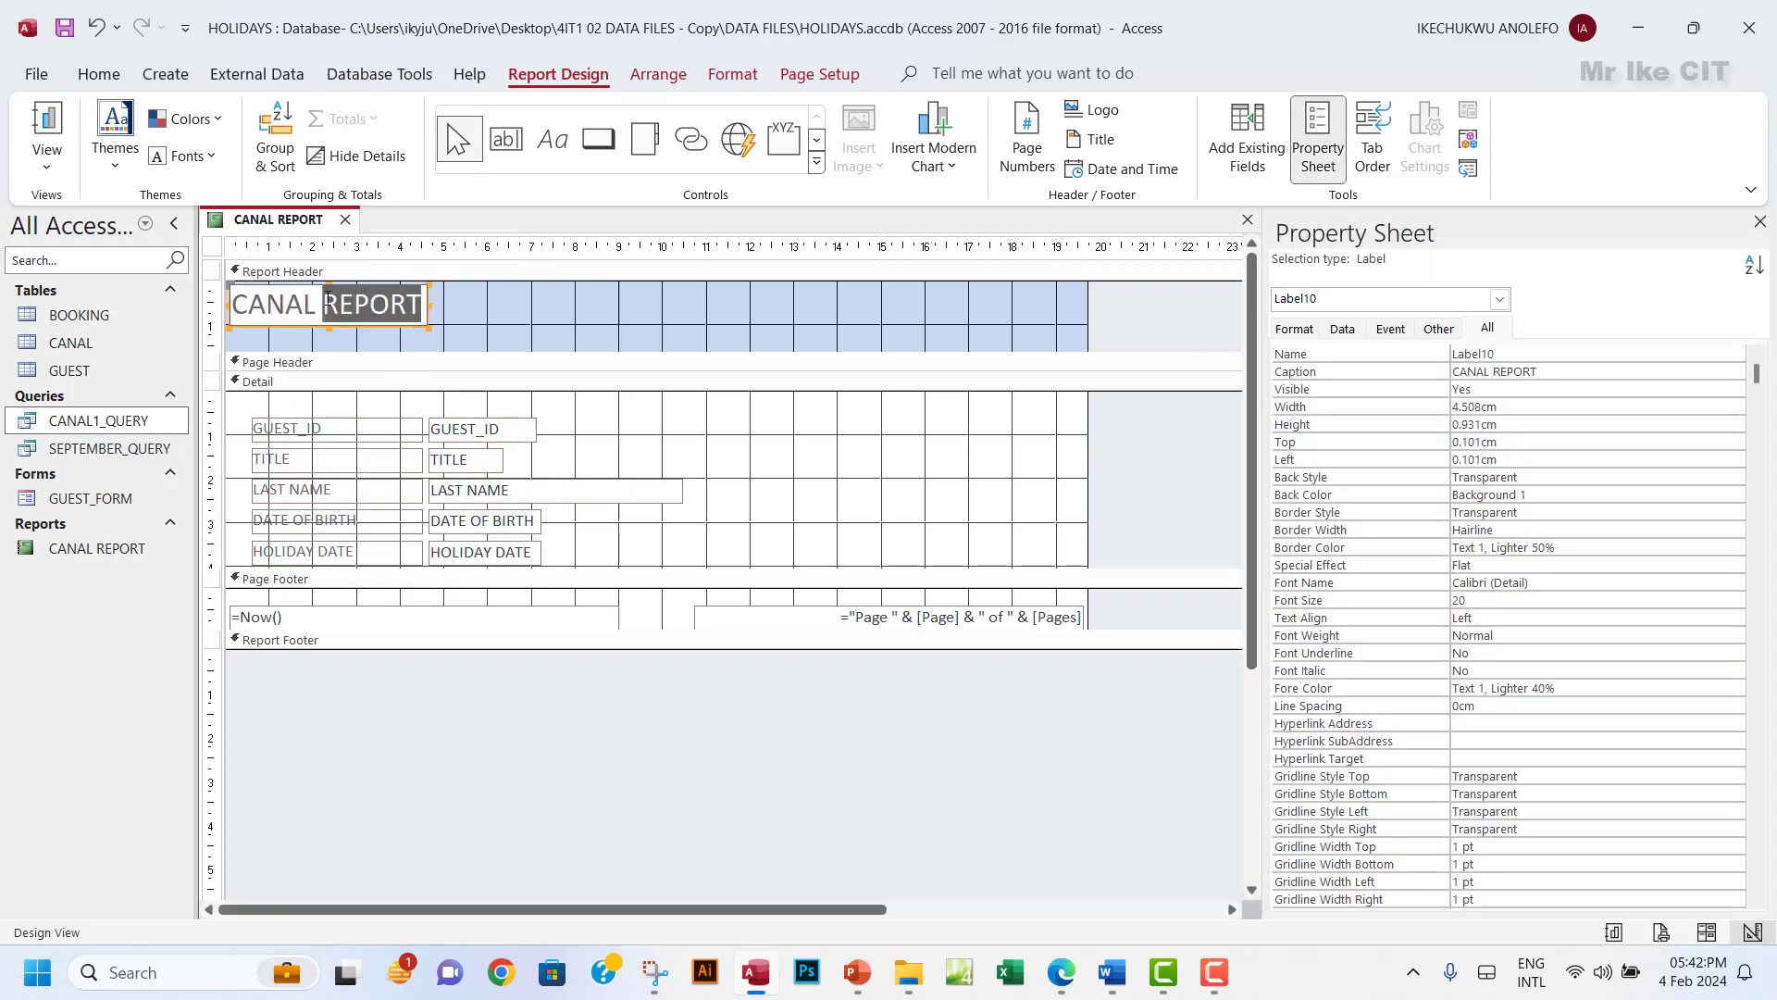
pyautogui.write('R')
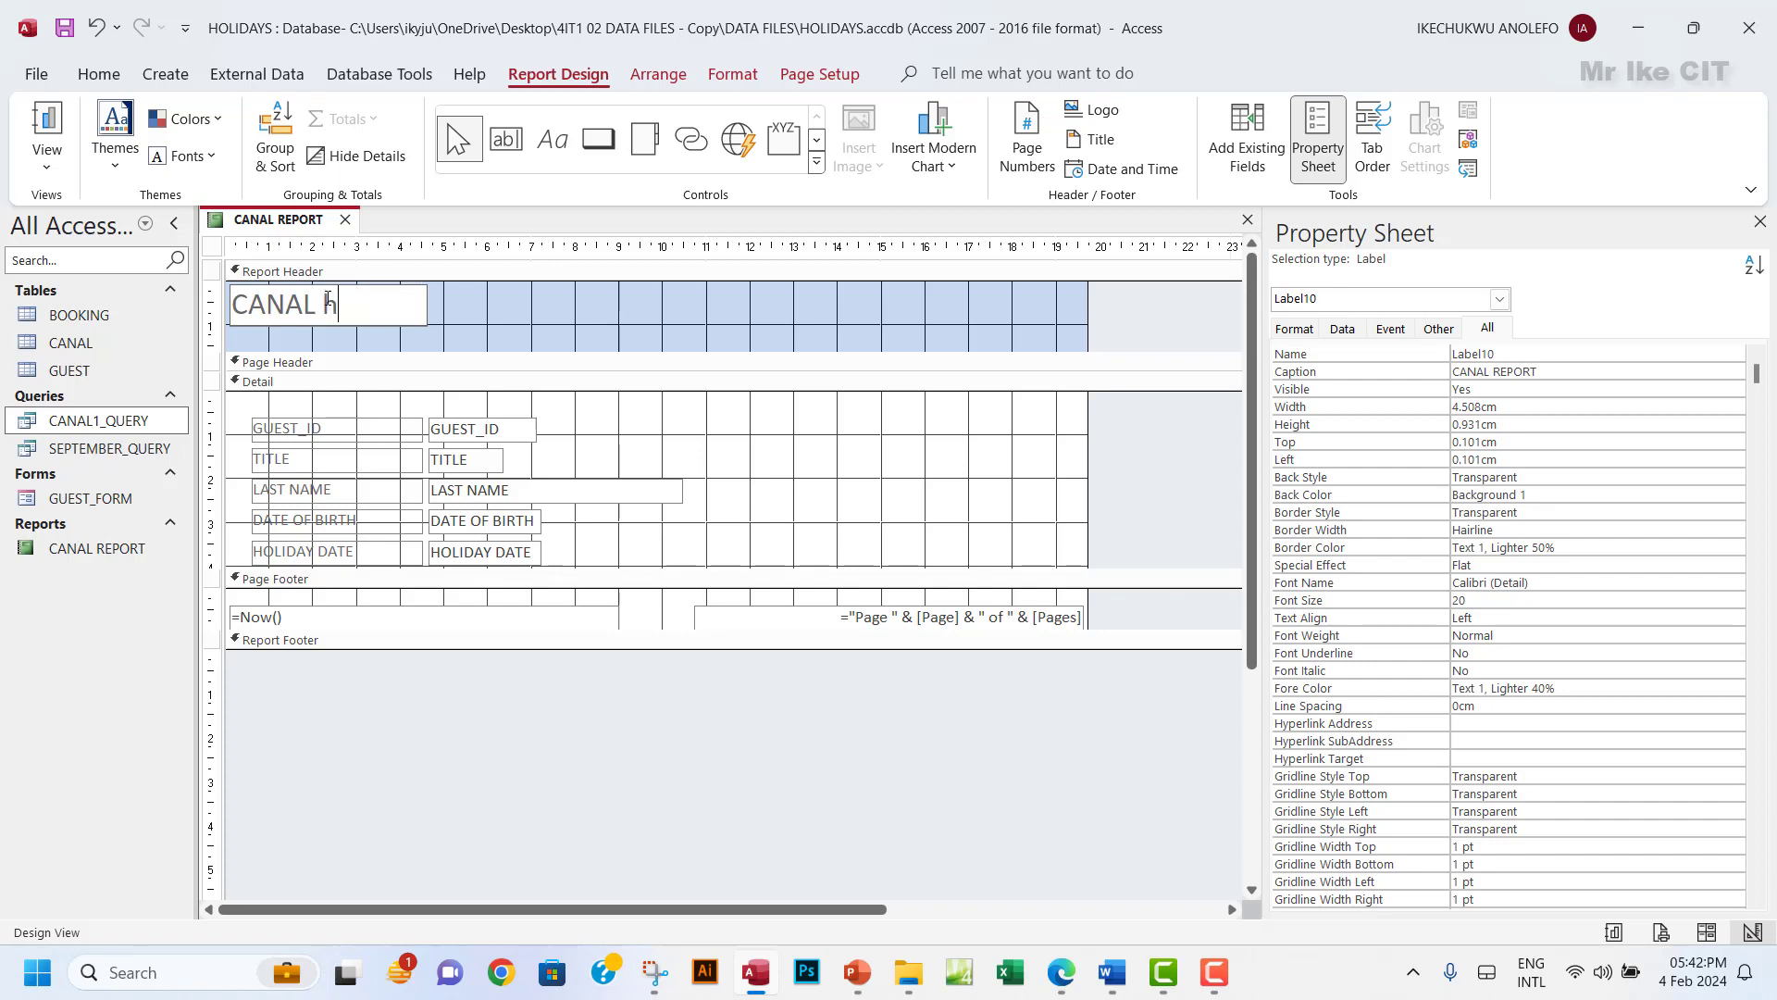
pyautogui.press('BackSpace')
pyautogui.press('BackSpace')
pyautogui.press('BackSpace')
pyautogui.press('BackSpace')
pyautogui.press('BackSpace')
pyautogui.press('BackSpace')
pyautogui.press('BackSpace')
pyautogui.write('Canal Holiday ')
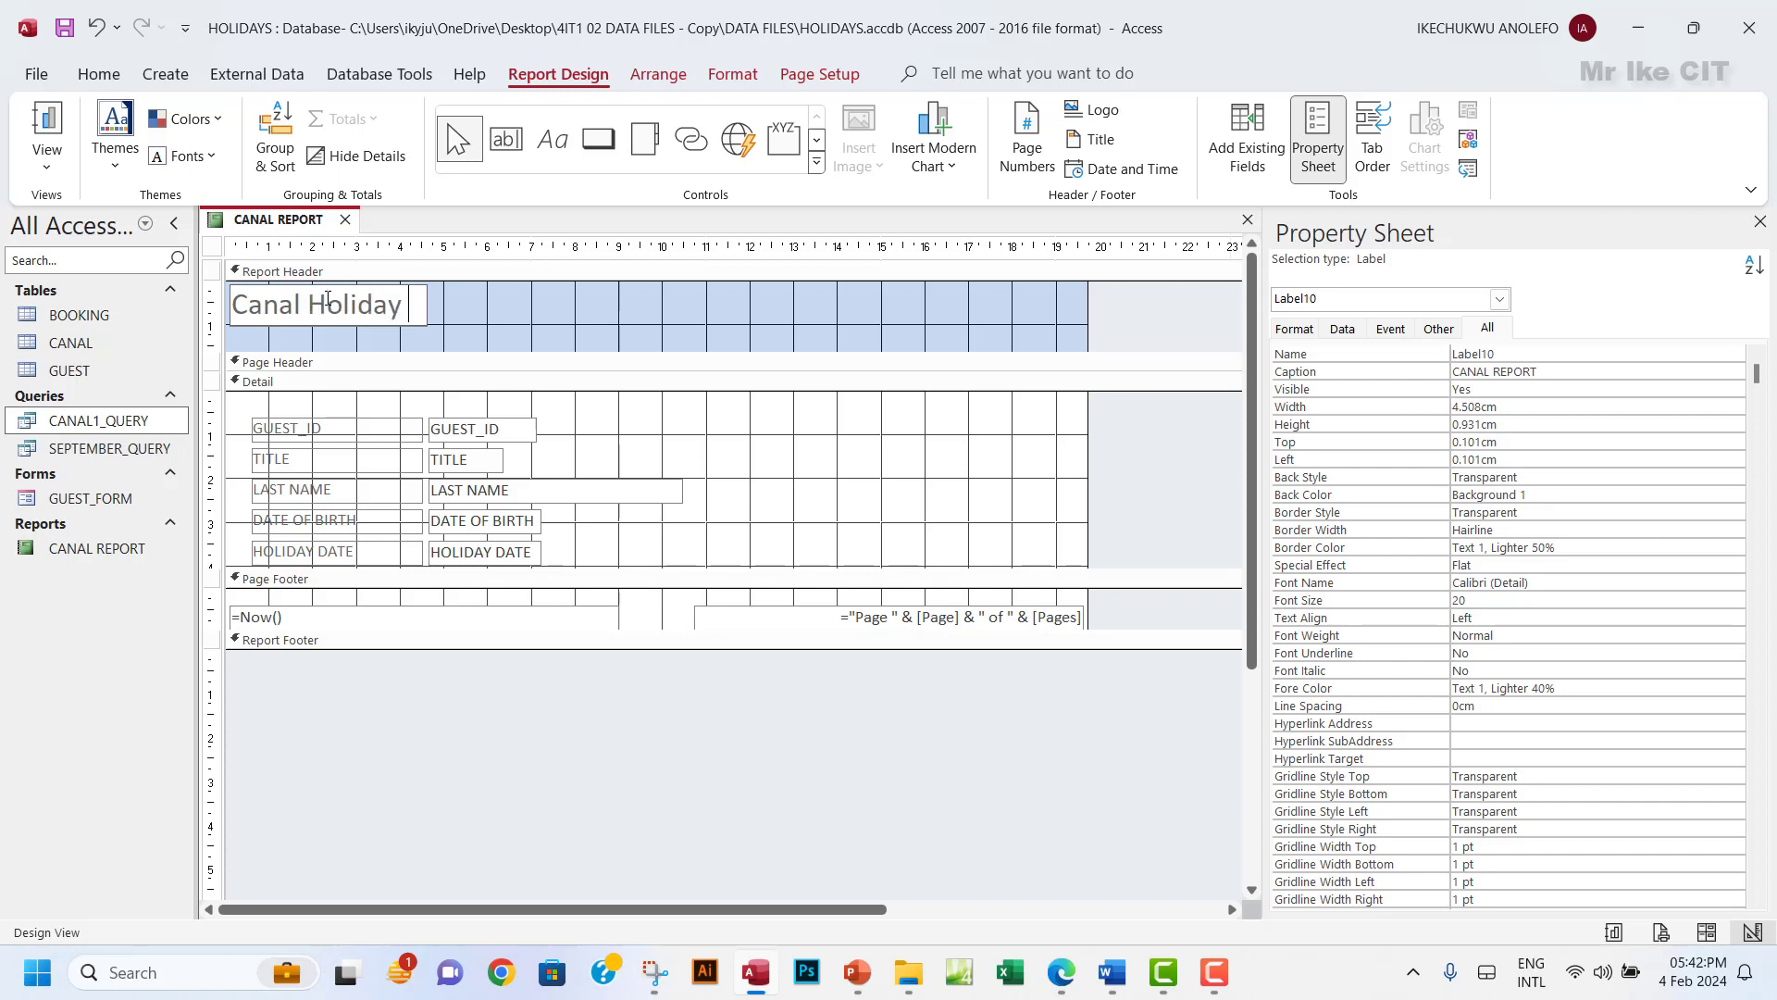
pyautogui.write('Repor')
pyautogui.press('BackSpace')
pyautogui.press('BackSpace')
pyautogui.press('BackSpace')
pyautogui.write('pro')
pyautogui.press('BackSpace')
pyautogui.press('BackSpace')
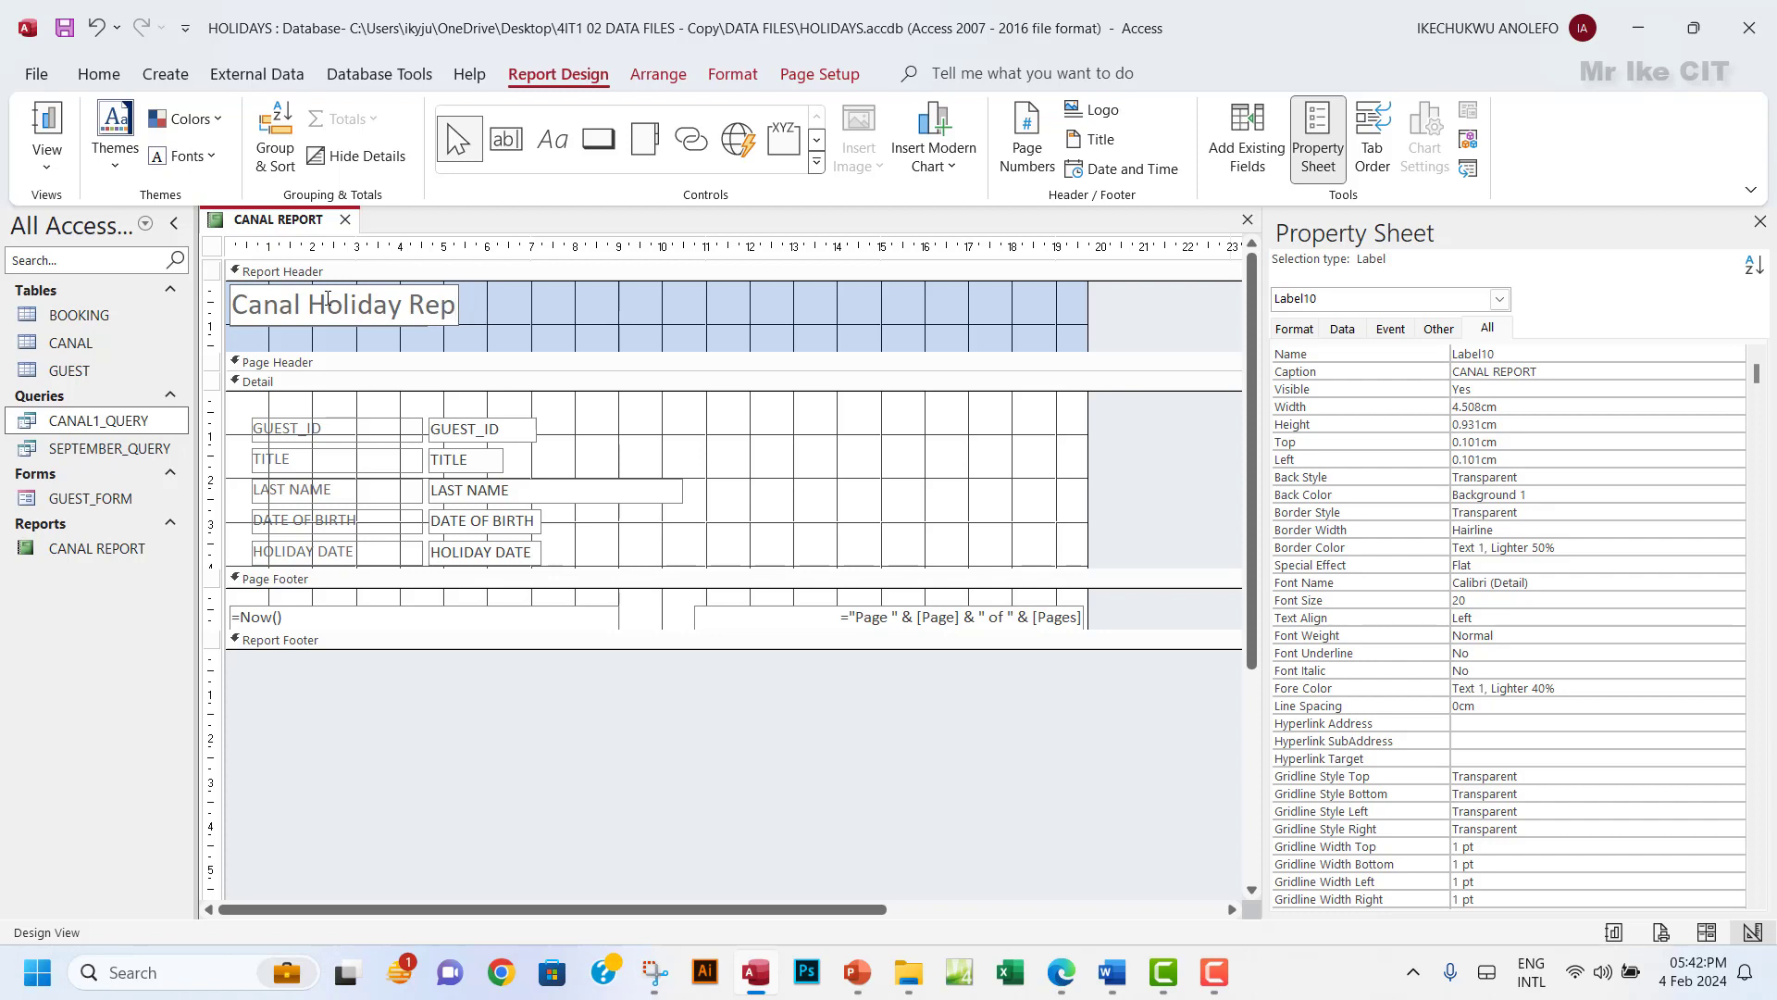
pyautogui.write('ort')
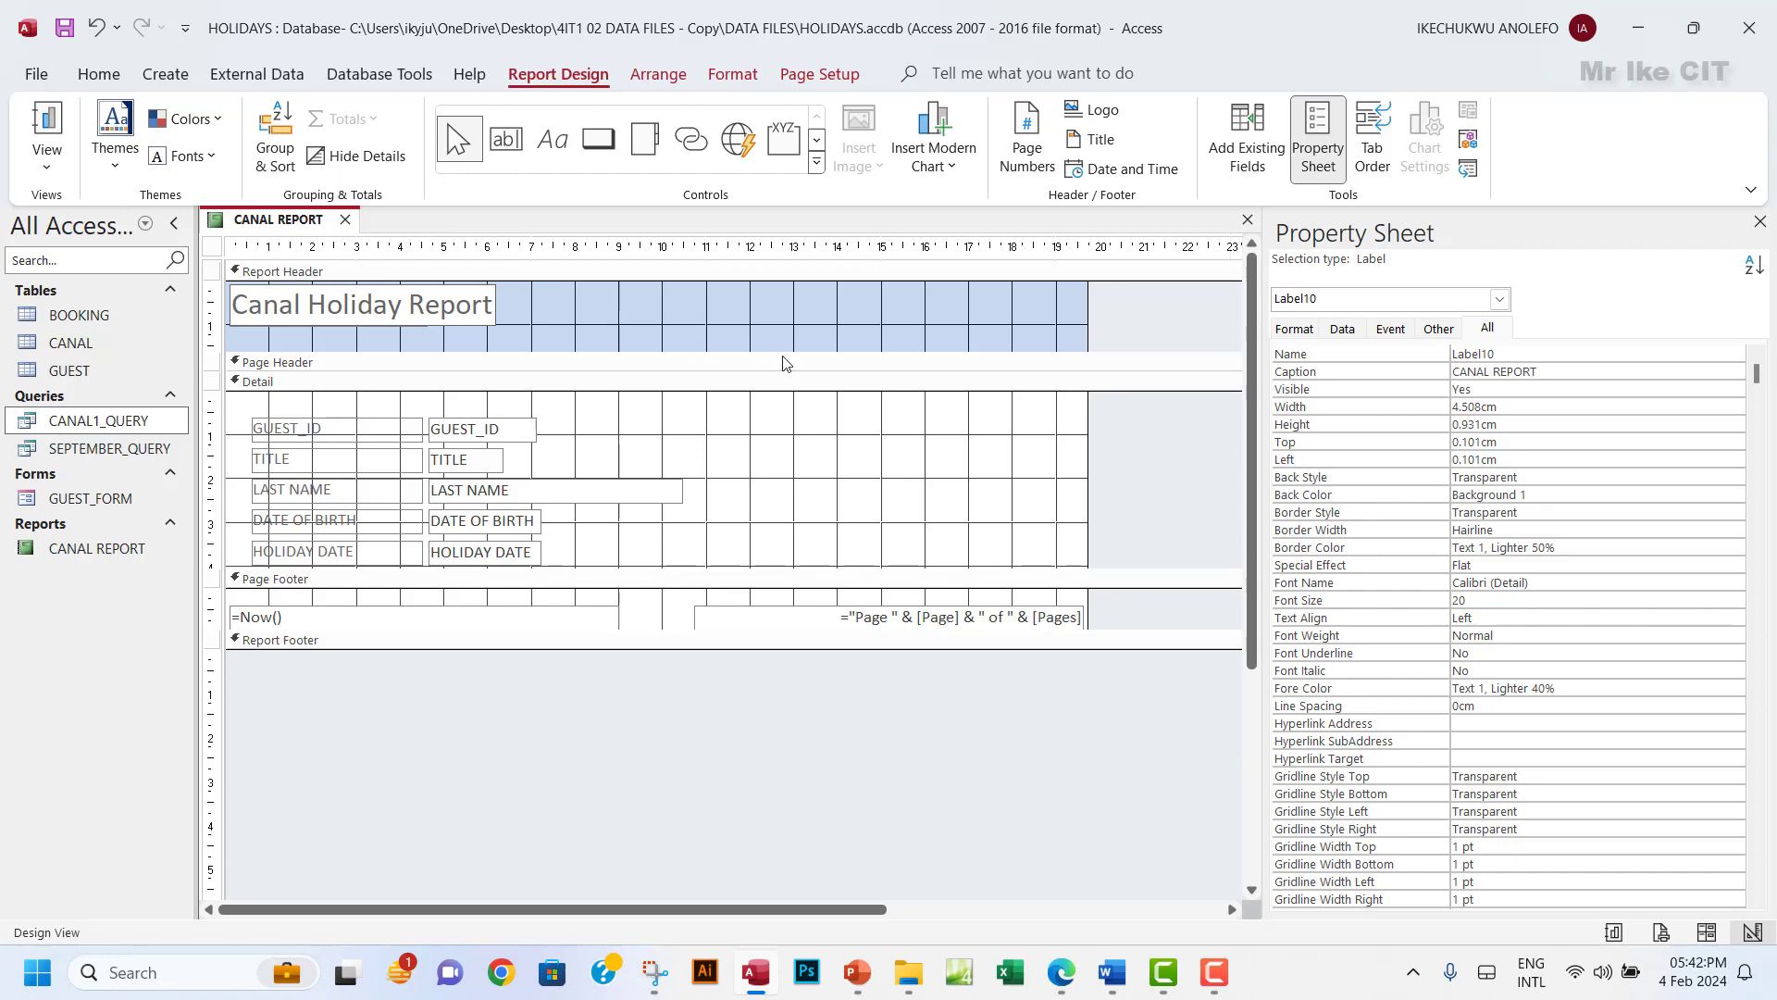
pyautogui.click(551, 313)
pyautogui.click(470, 306)
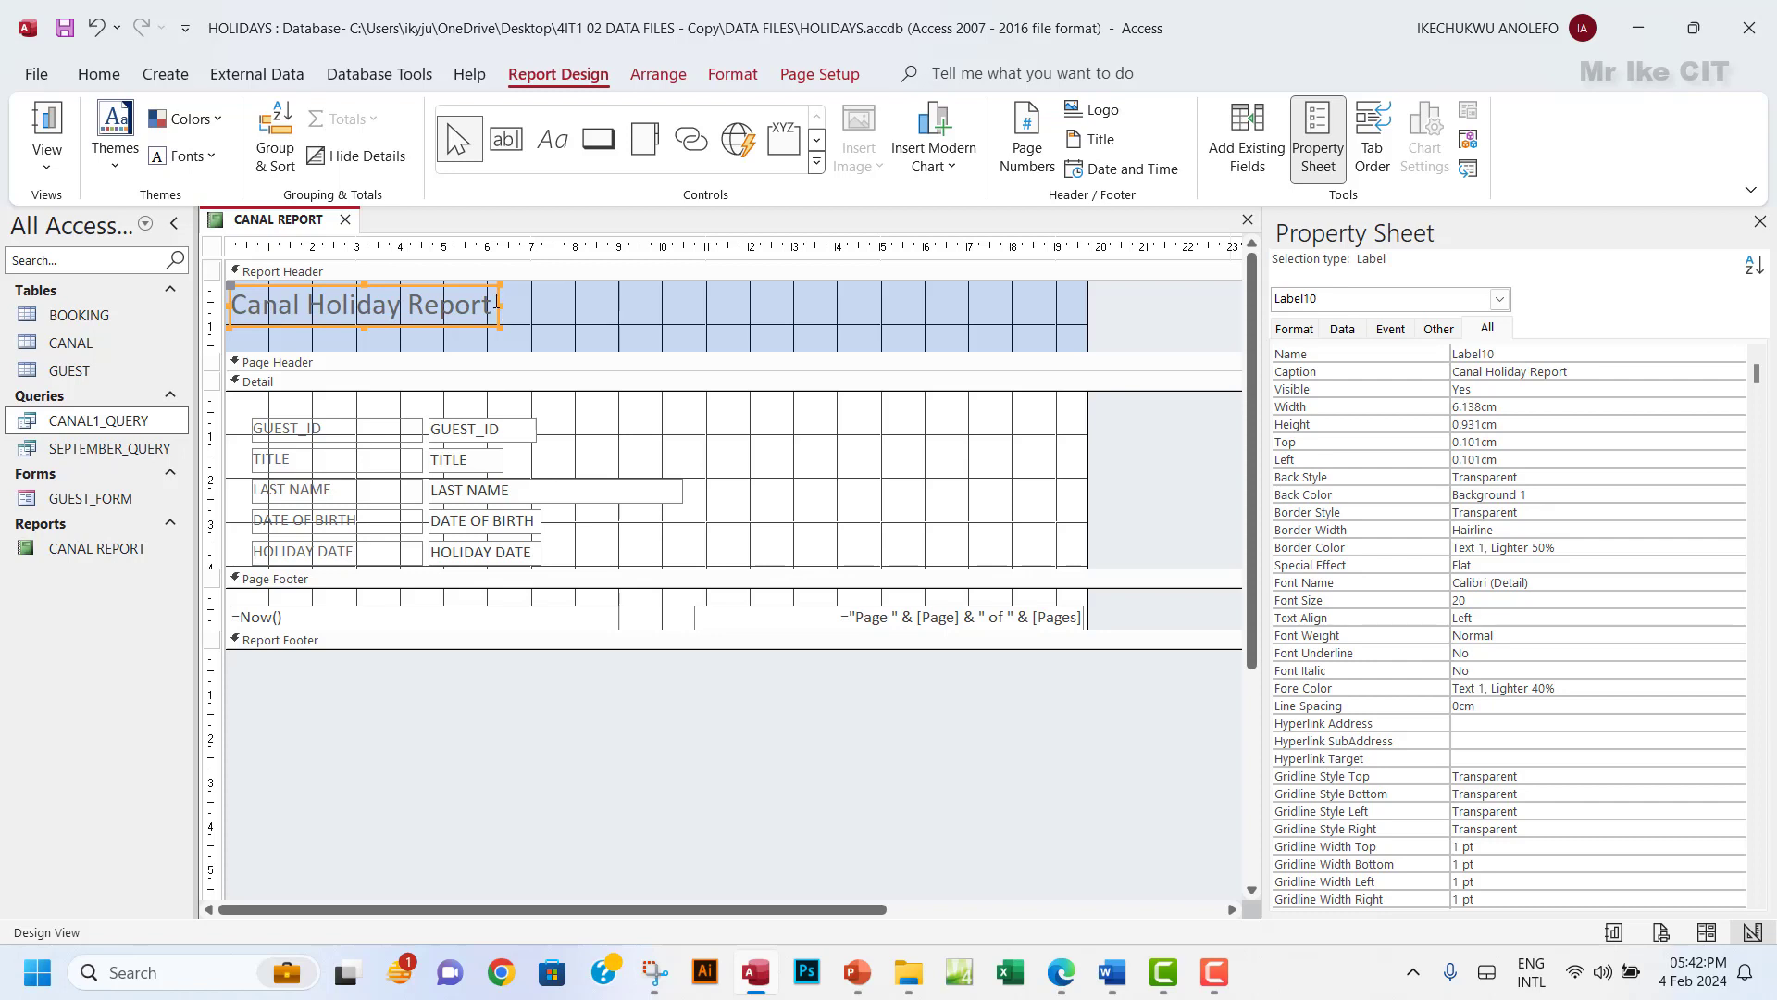
pyautogui.moveTo(501, 314); pyautogui.dragTo(520, 314)
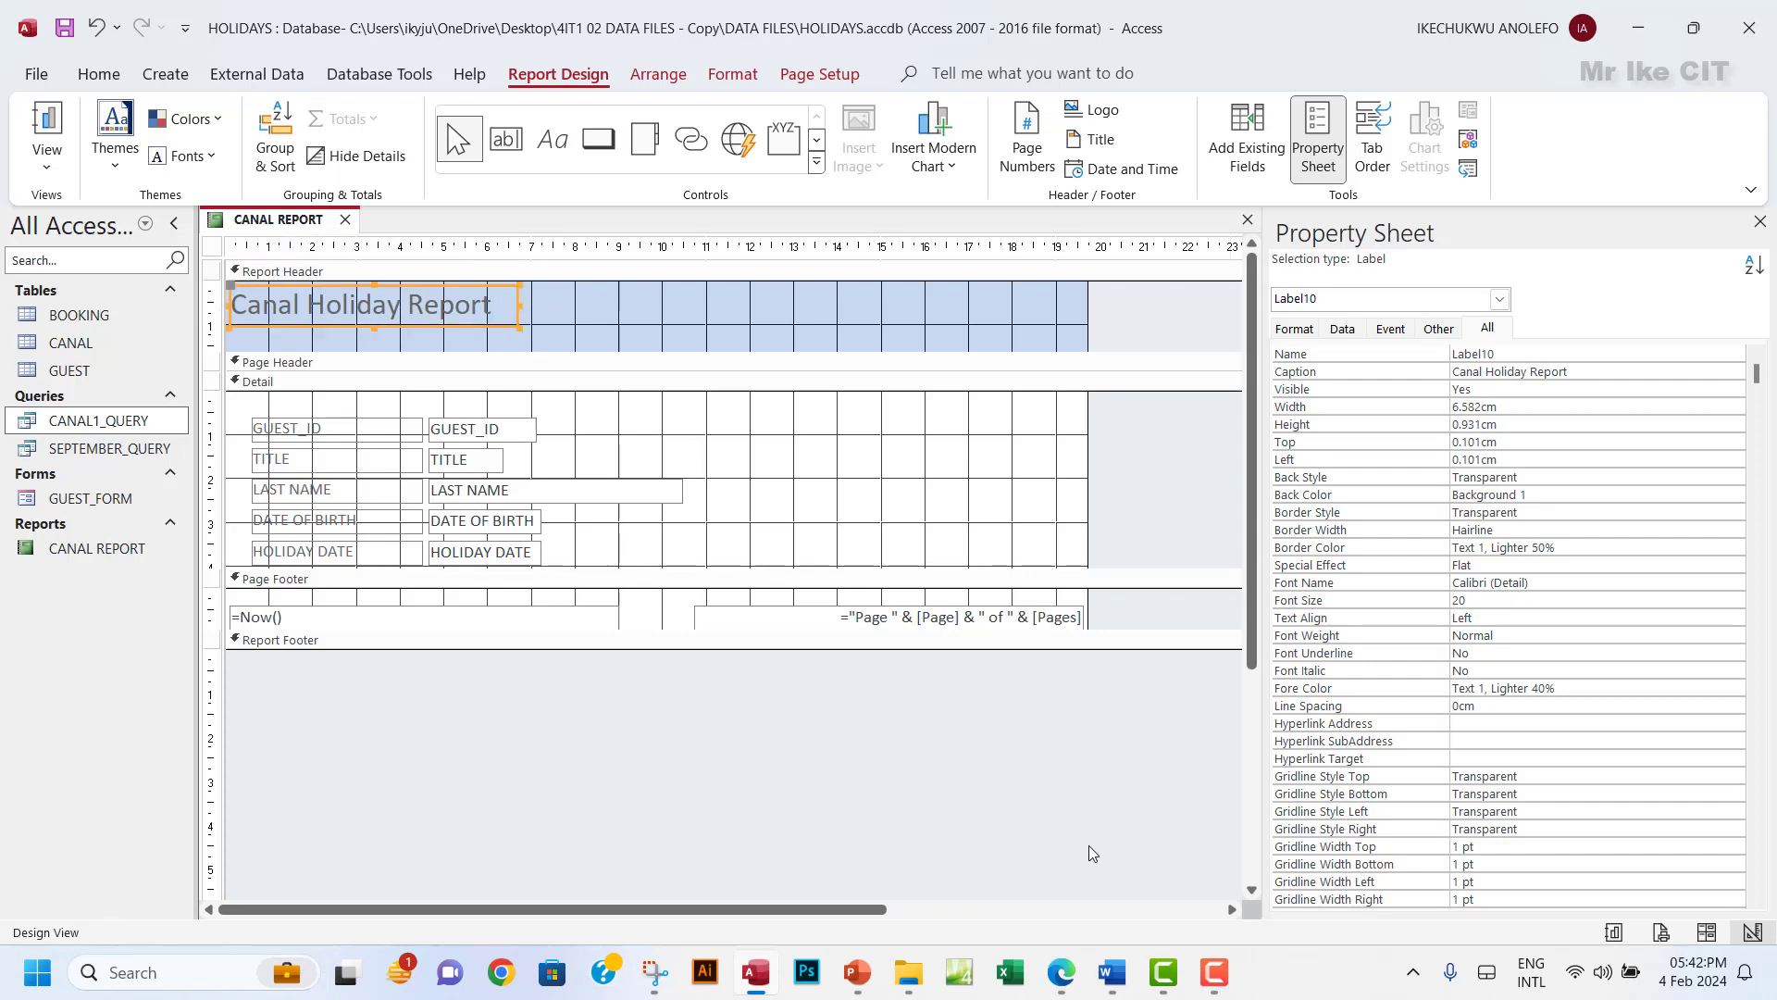
# Check the title's serif font requirement in the exam PDF, then return to the report design in Access.
pyautogui.click(1061, 972)
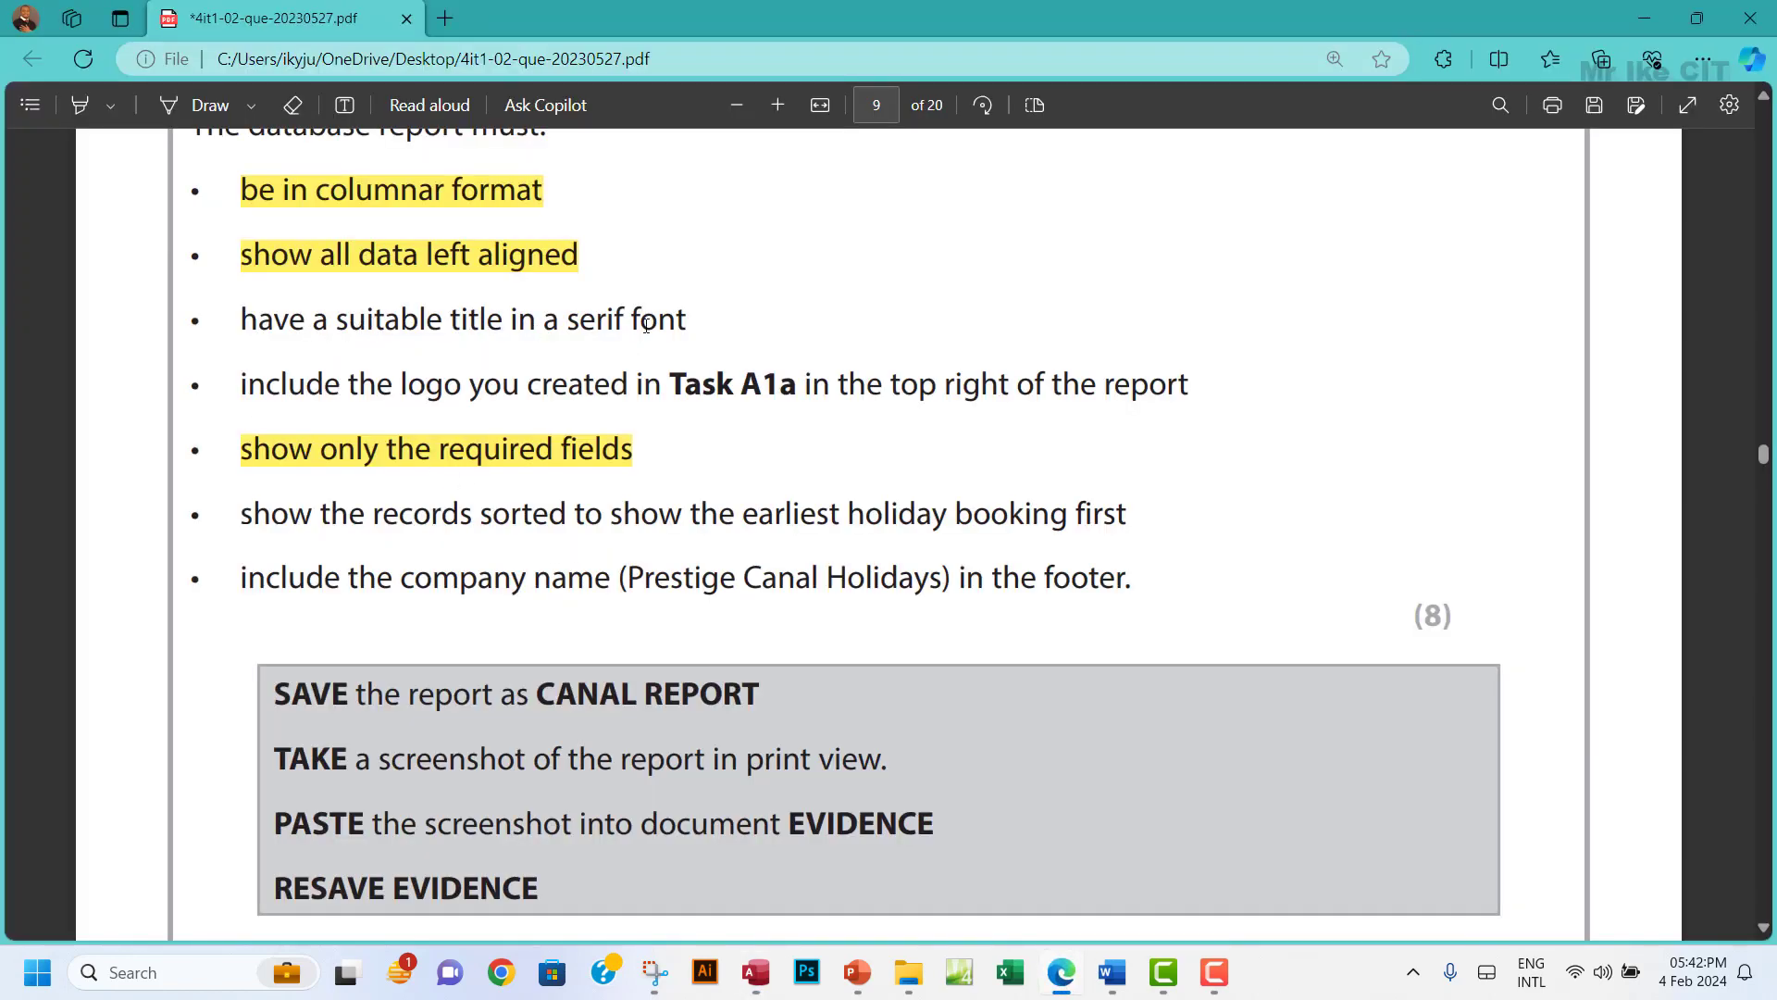
pyautogui.click(756, 972)
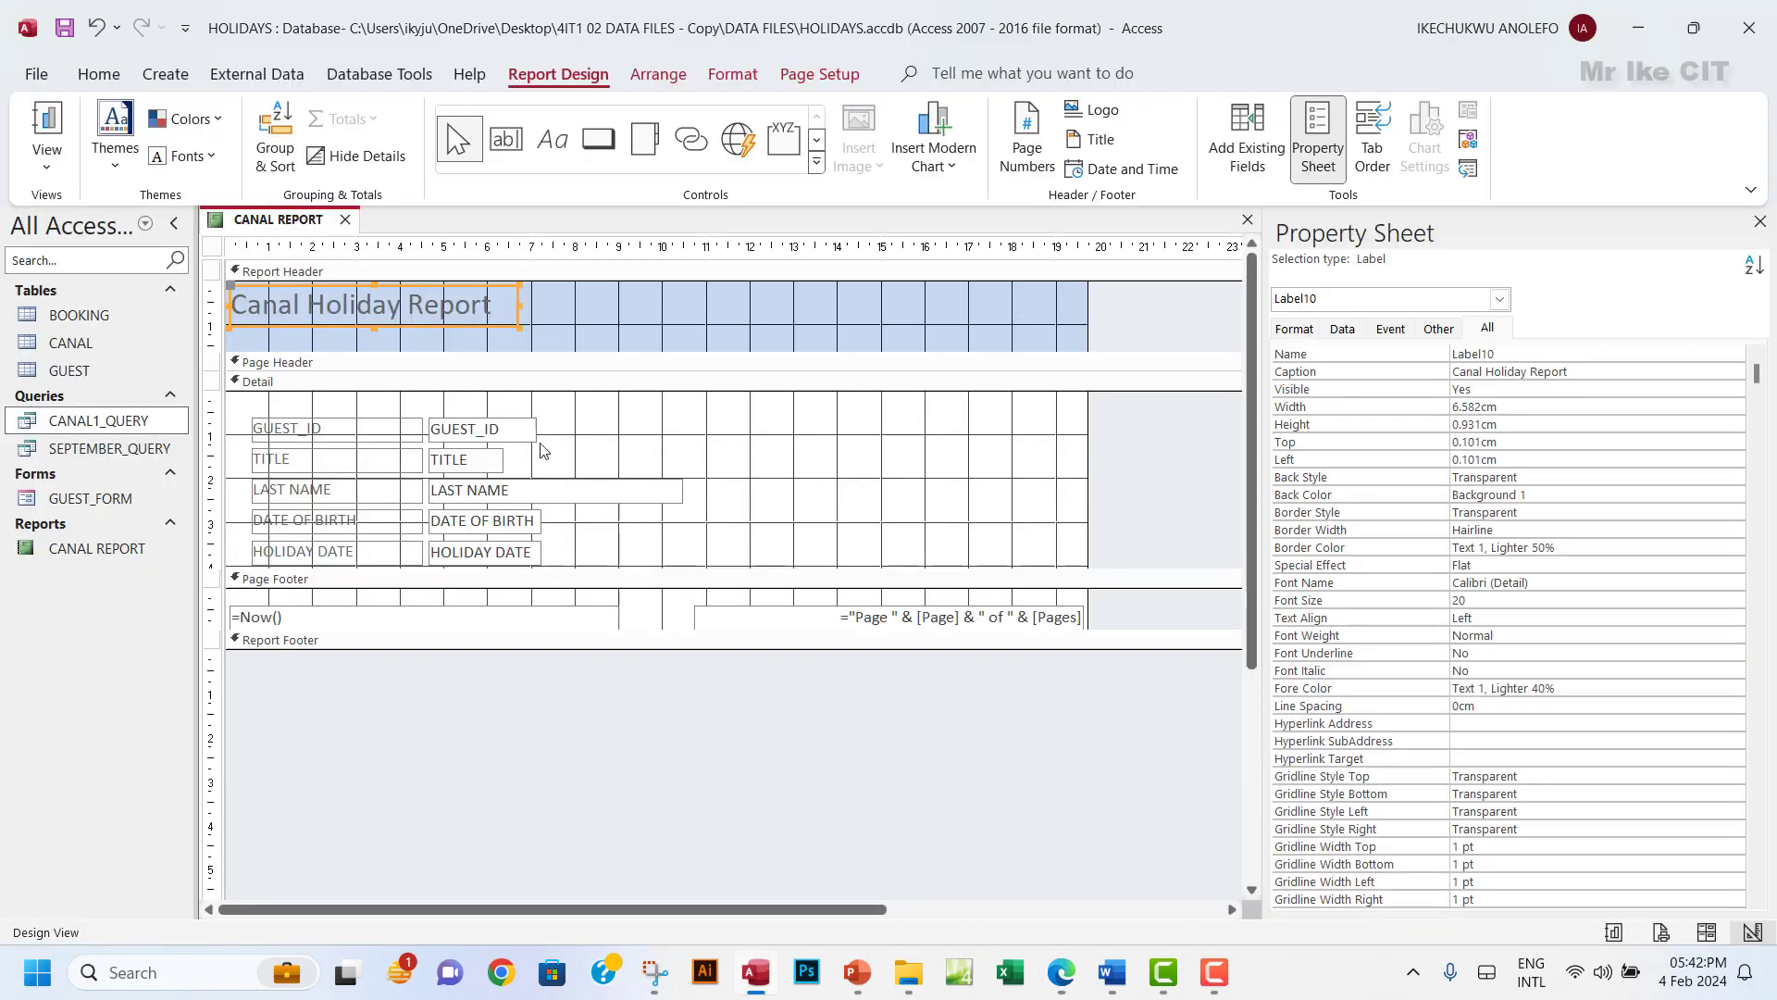
# Set the font of the report's title label to Times New Roman.
pyautogui.click(733, 74)
pyautogui.click(368, 118)
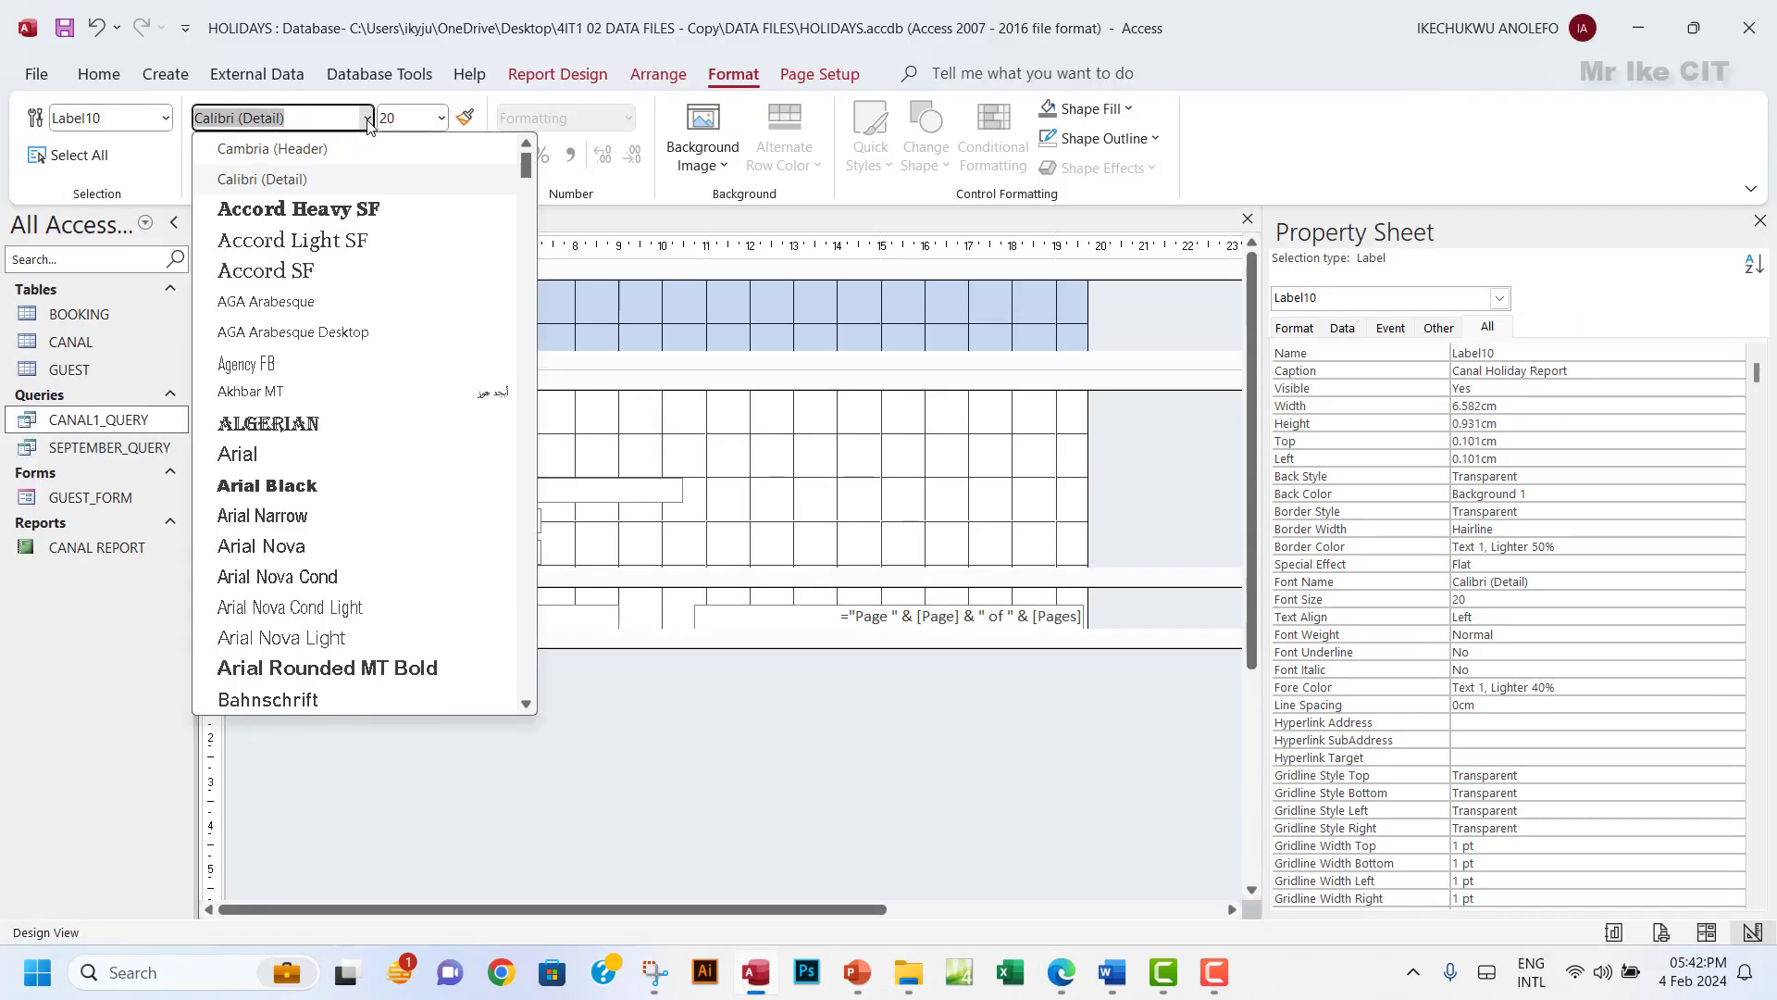
pyautogui.write('Times New Roman')
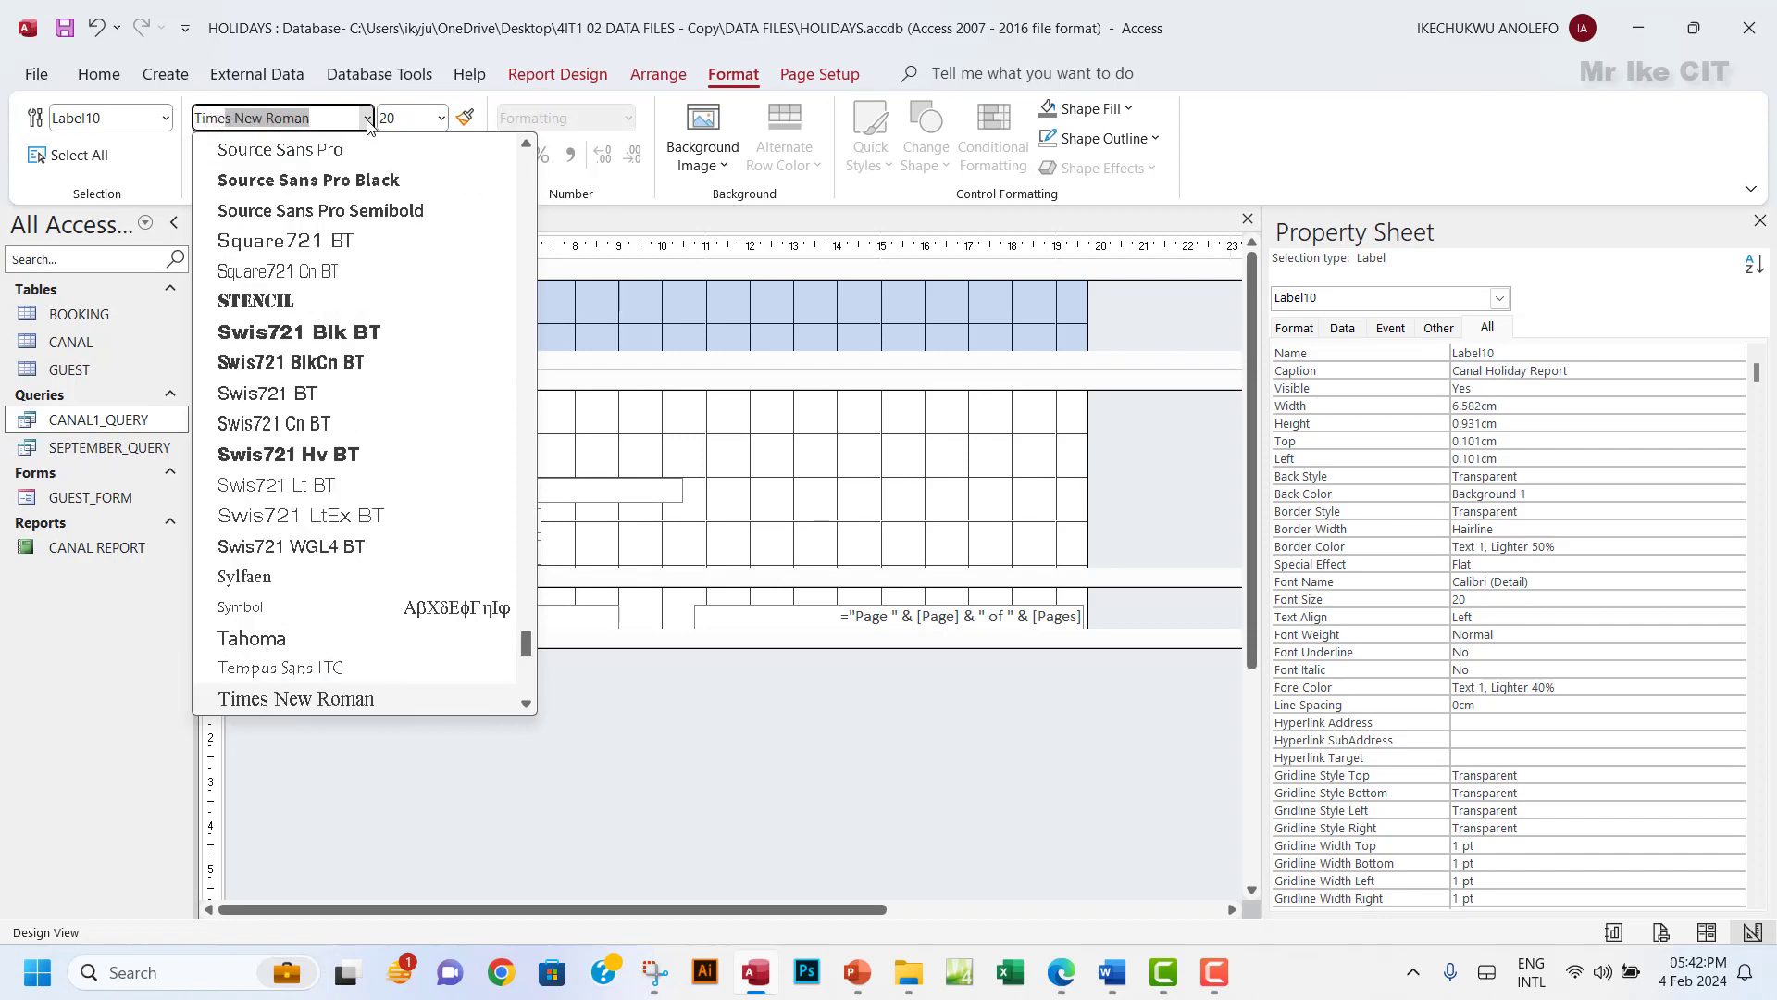
pyautogui.press('Return')
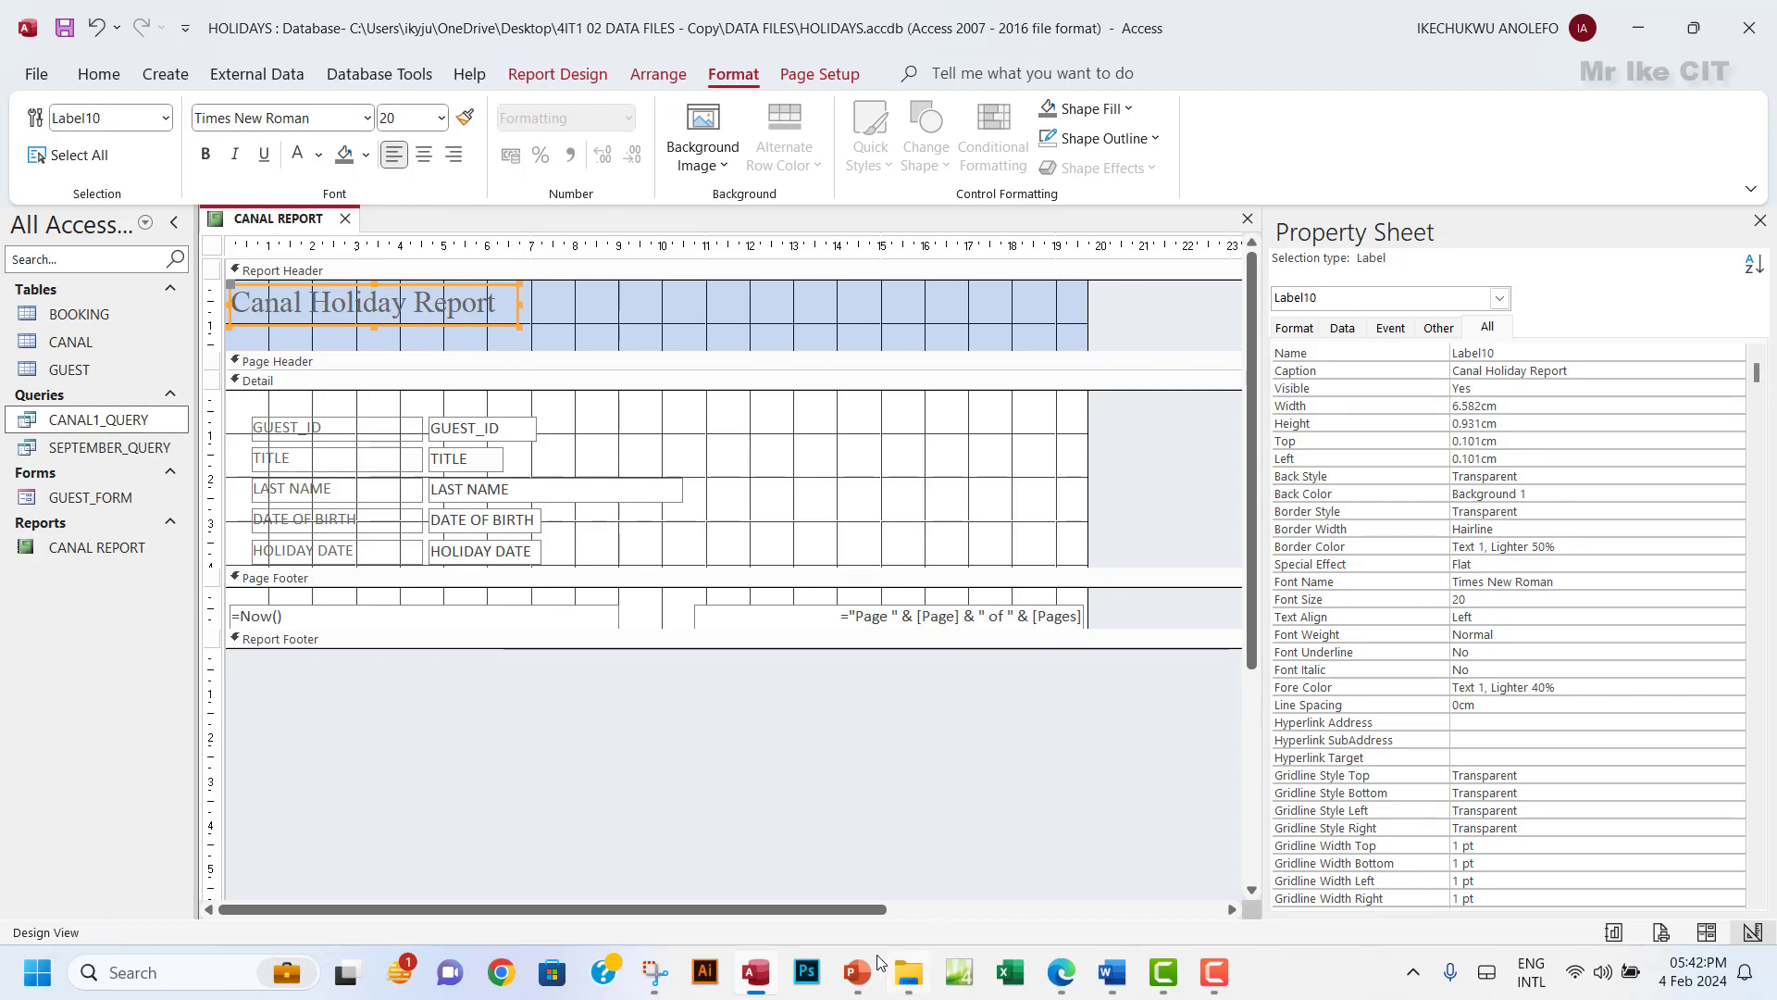
# In the exam PDF, highlight the report bullet "have a suitable title in a serif font" in yellow.
pyautogui.click(1062, 972)
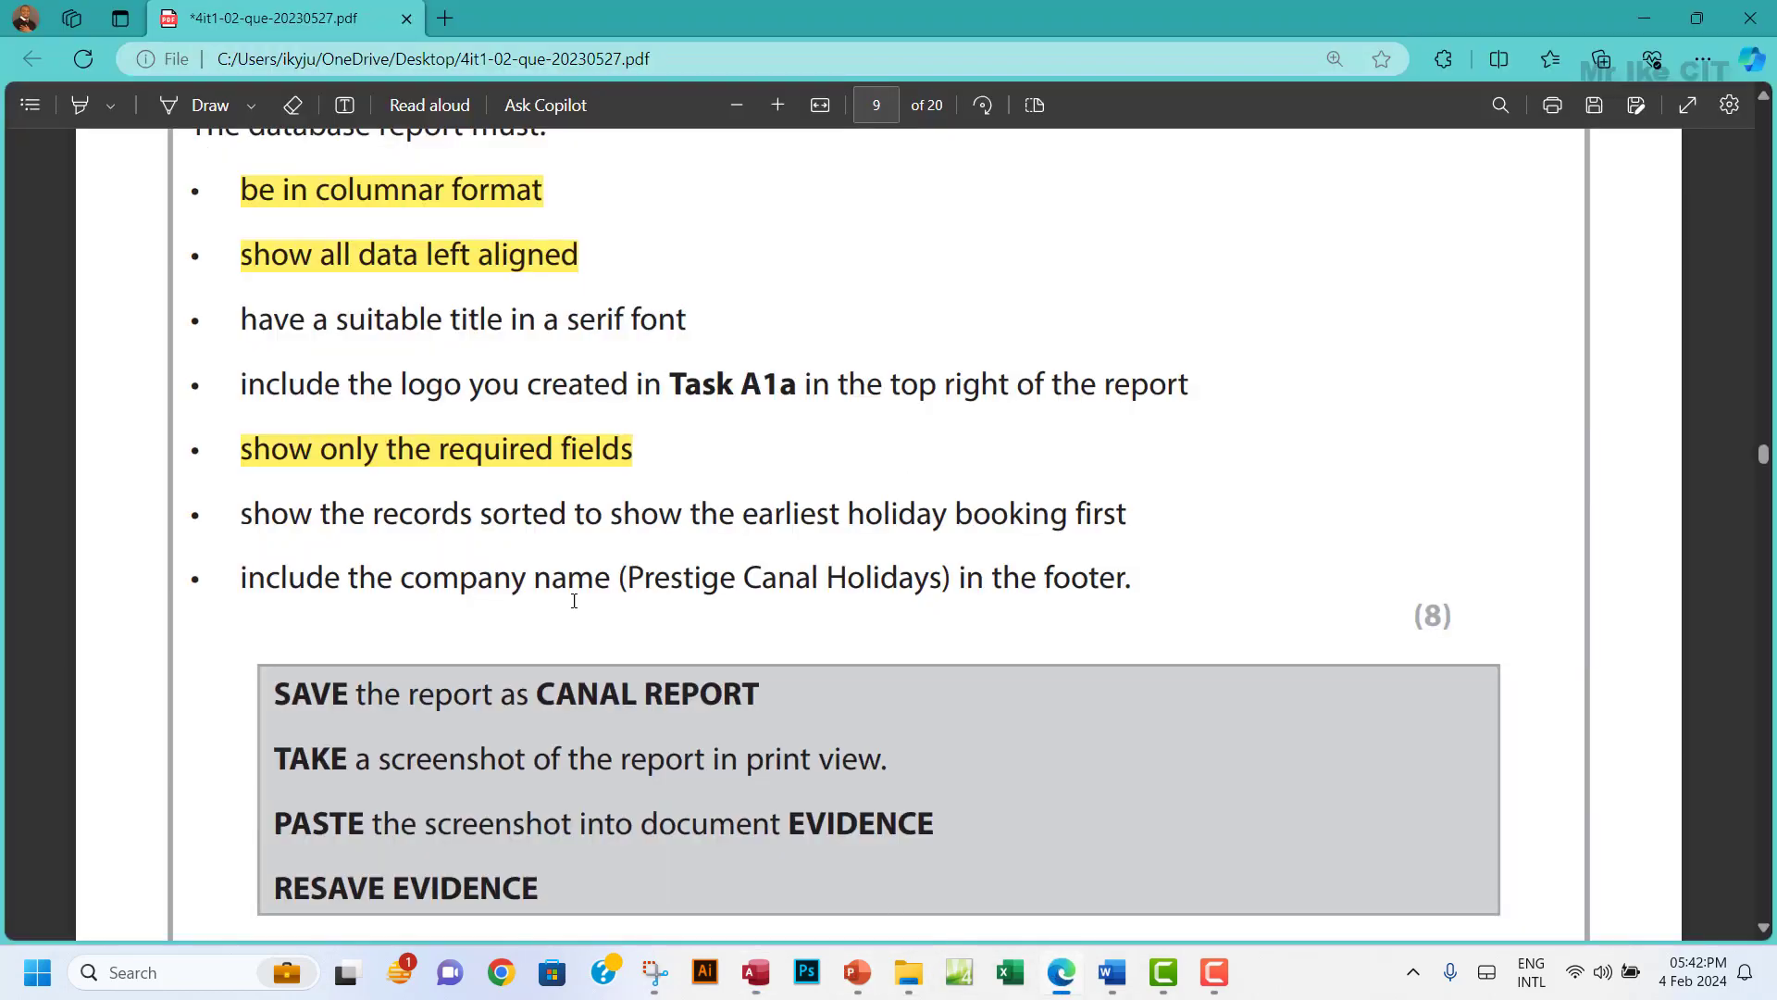
pyautogui.scroll(4, 371, 323)
pyautogui.scroll(-2, 370, 323)
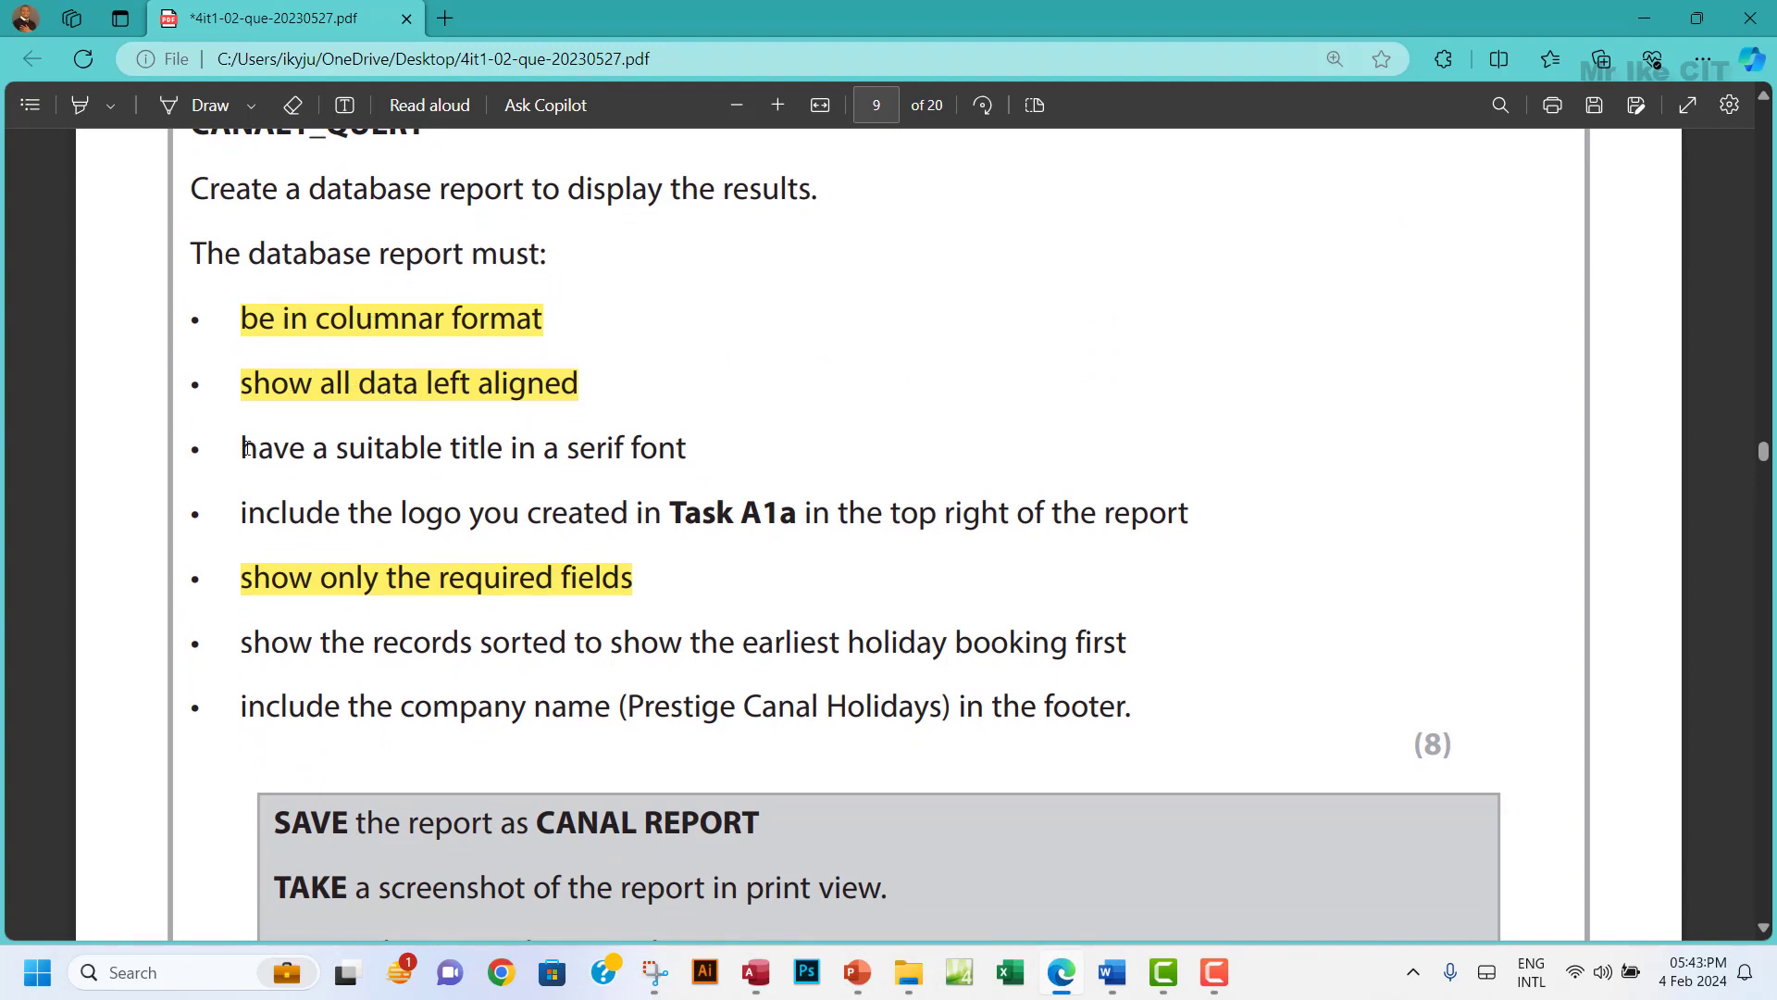
pyautogui.moveTo(242, 448); pyautogui.dragTo(696, 448)
pyautogui.moveTo(741, 294)
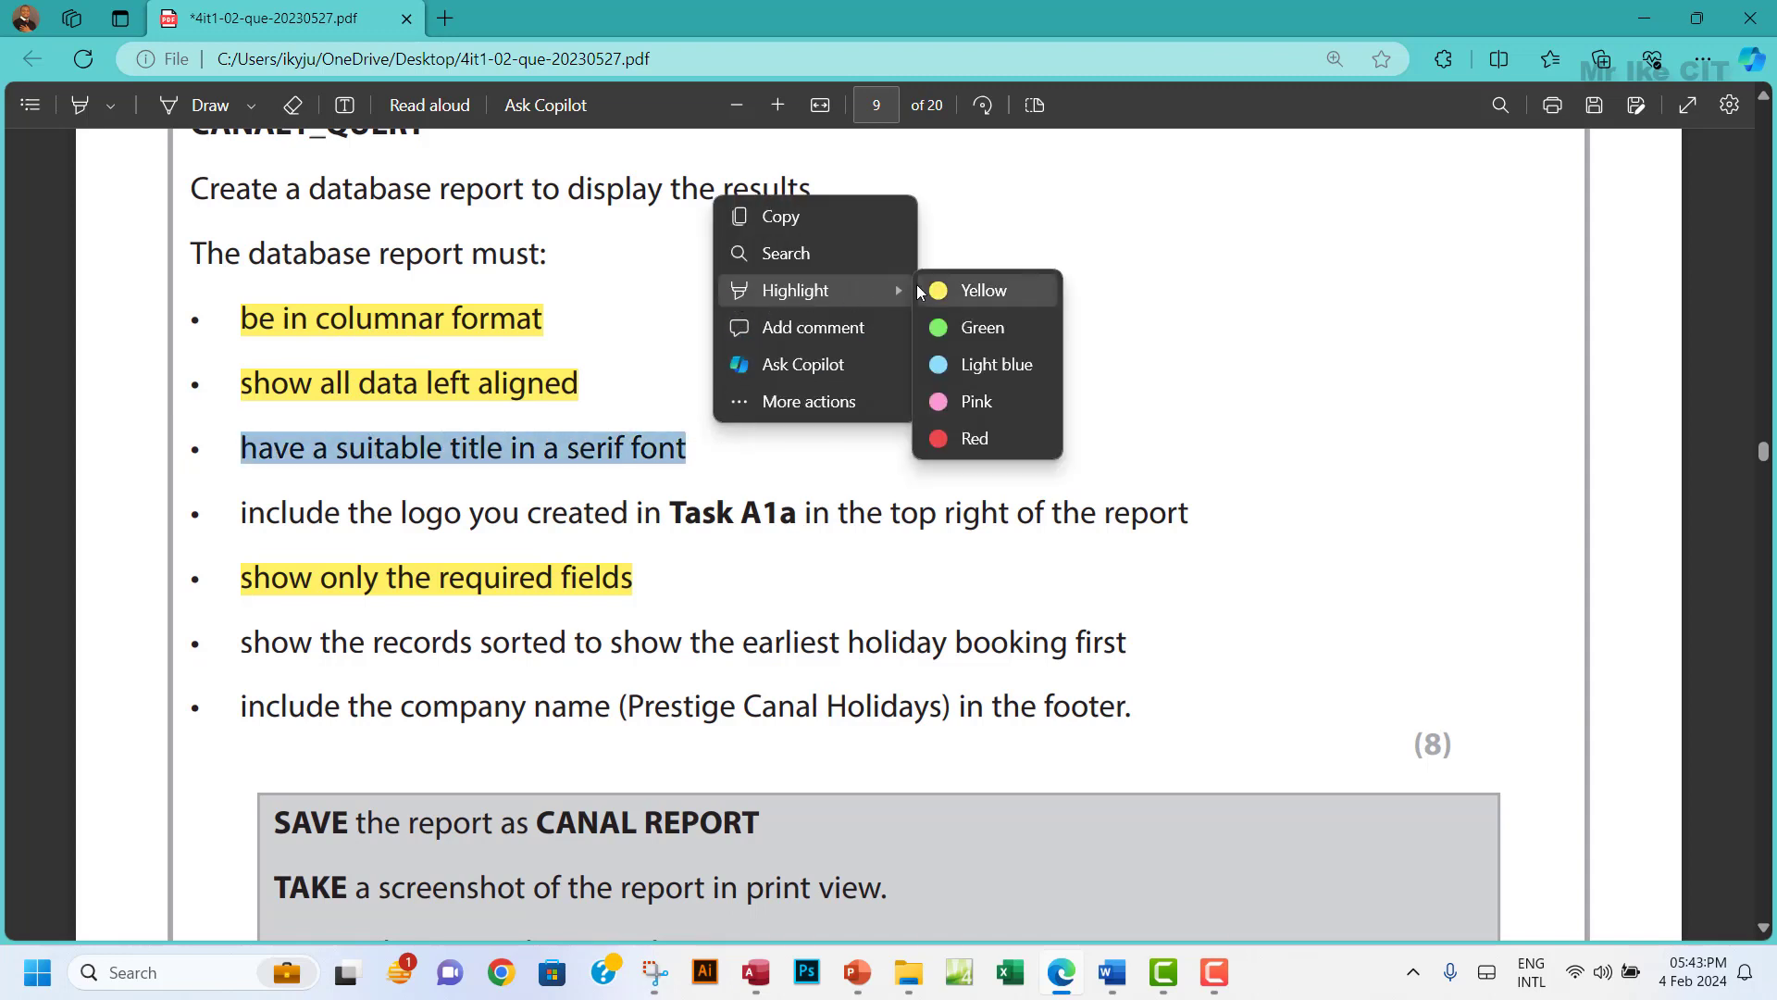
pyautogui.click(942, 291)
pyautogui.scroll(-2, 379, 413)
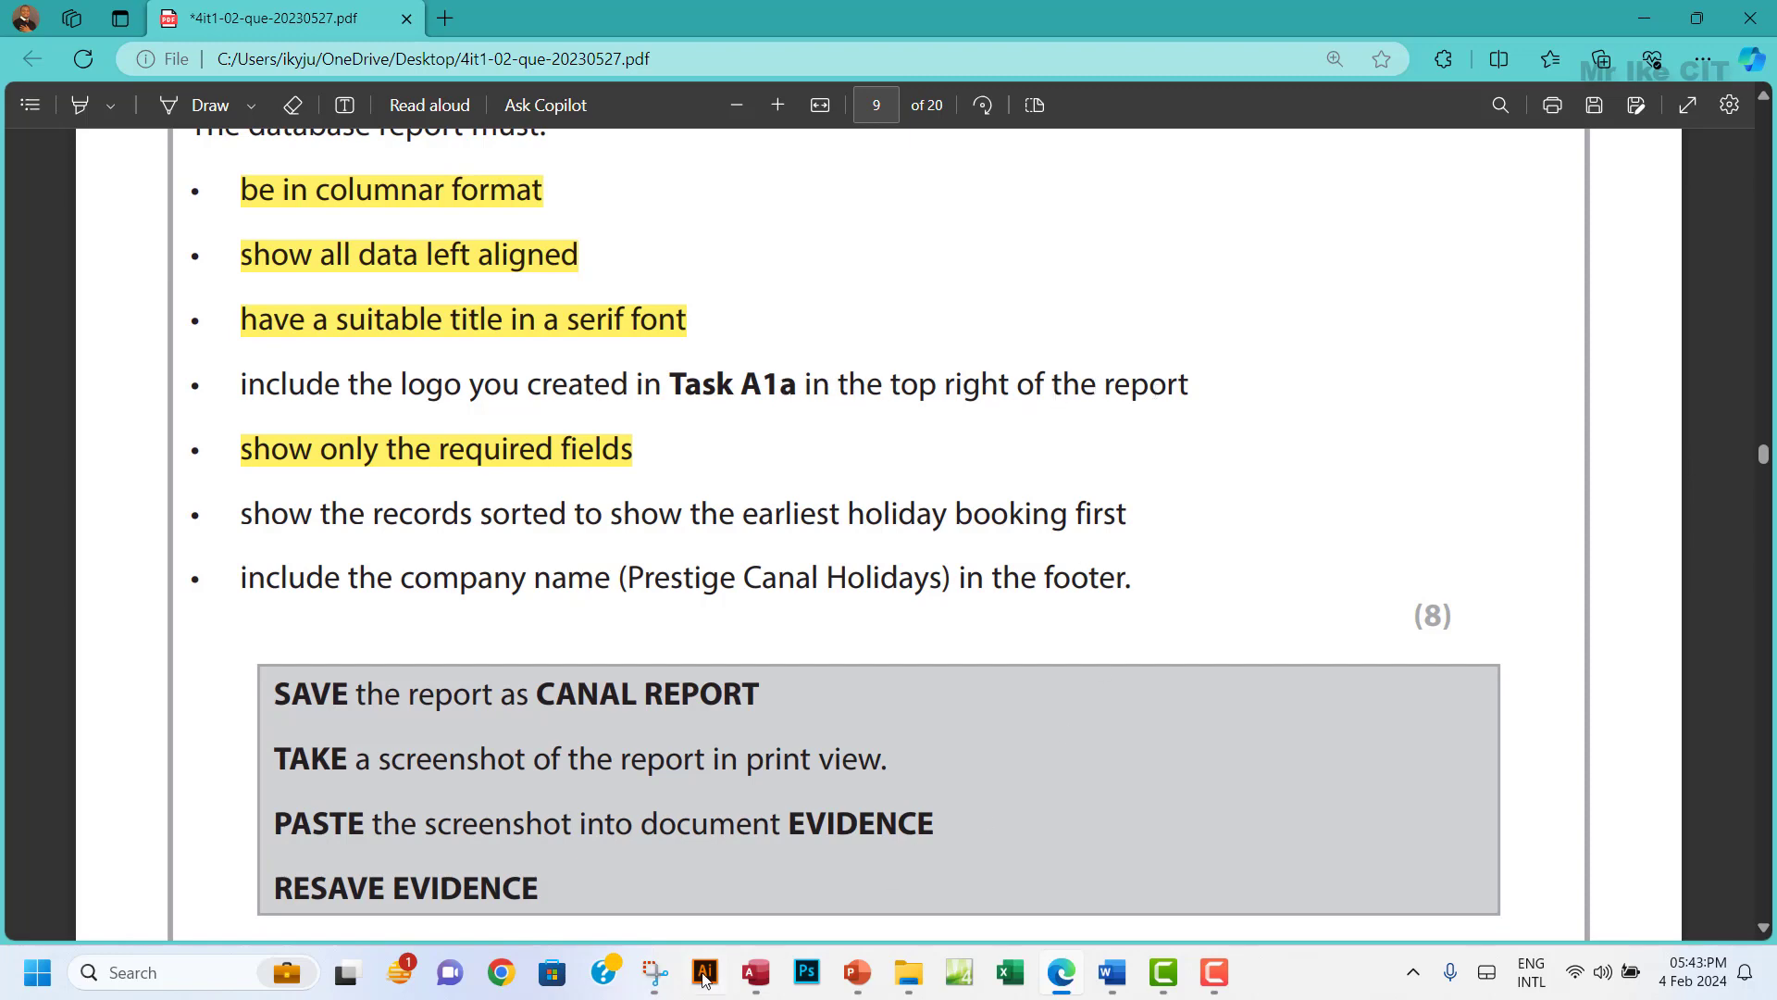
# Back in Access, insert PCH LOGO.png from the Desktop folder 4IT1 02 DATA FILES - Copy as the logo in the report header.
pyautogui.click(757, 972)
pyautogui.click(699, 322)
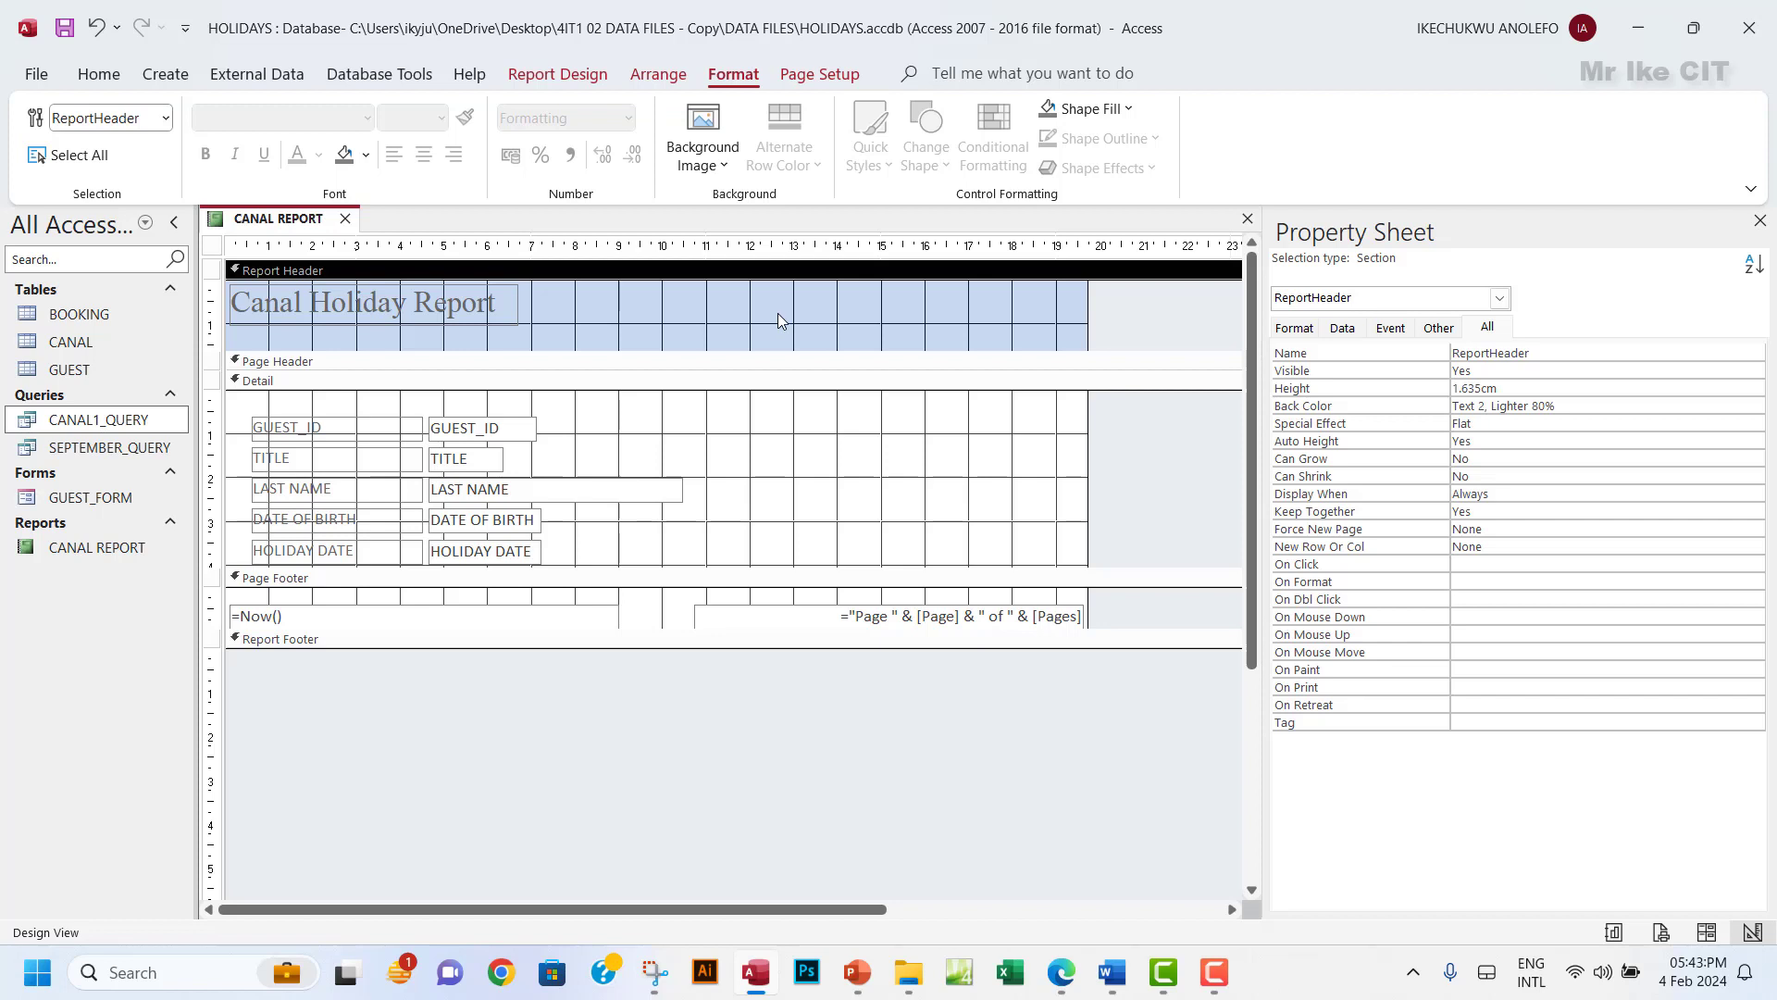
pyautogui.click(547, 78)
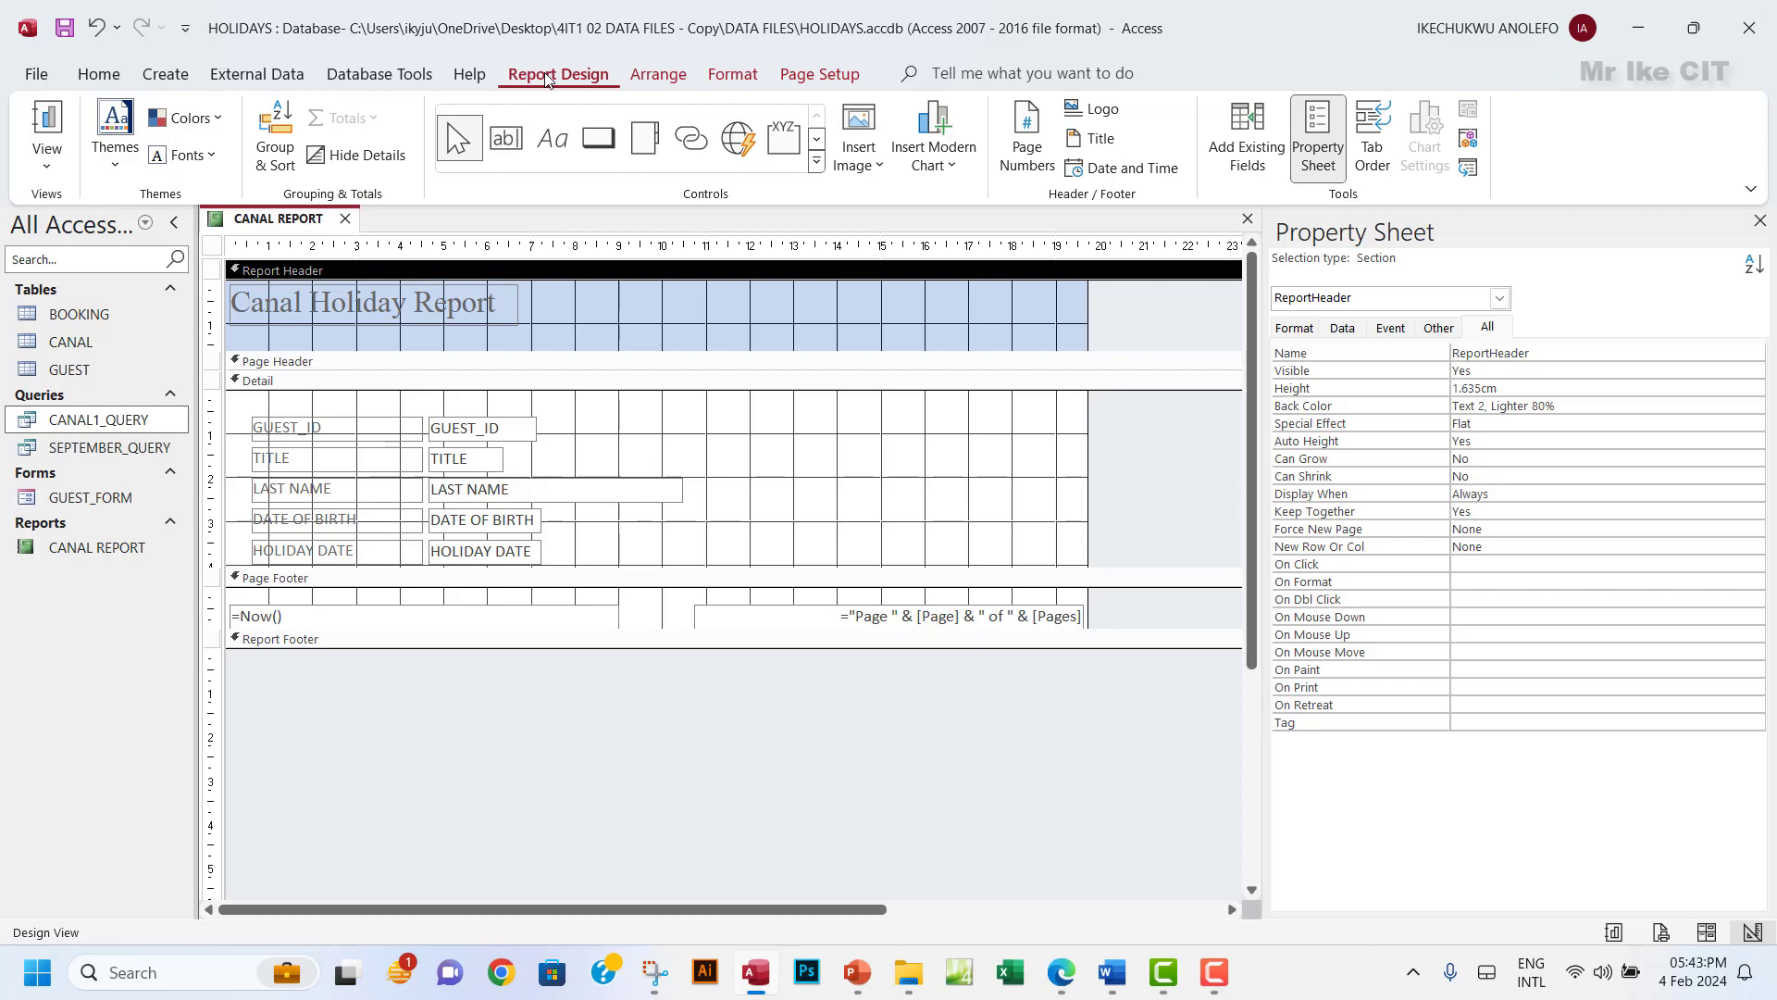
pyautogui.click(1092, 110)
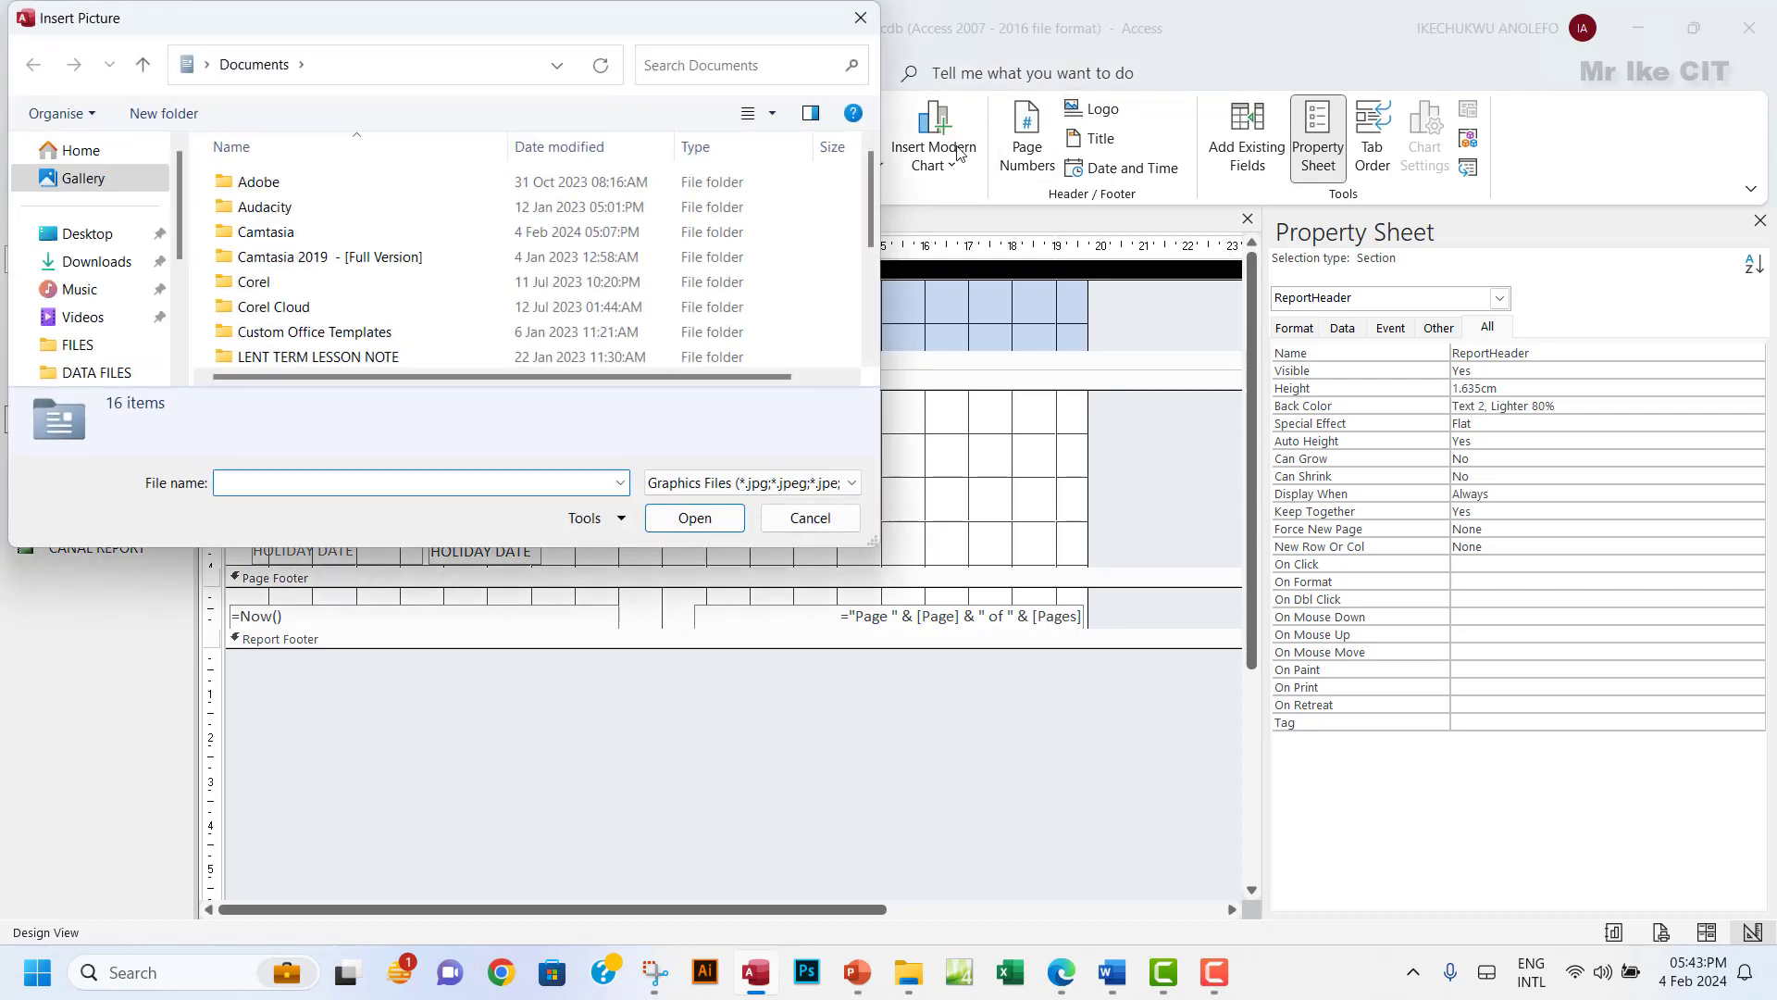
pyautogui.click(84, 236)
pyautogui.doubleClick(269, 226)
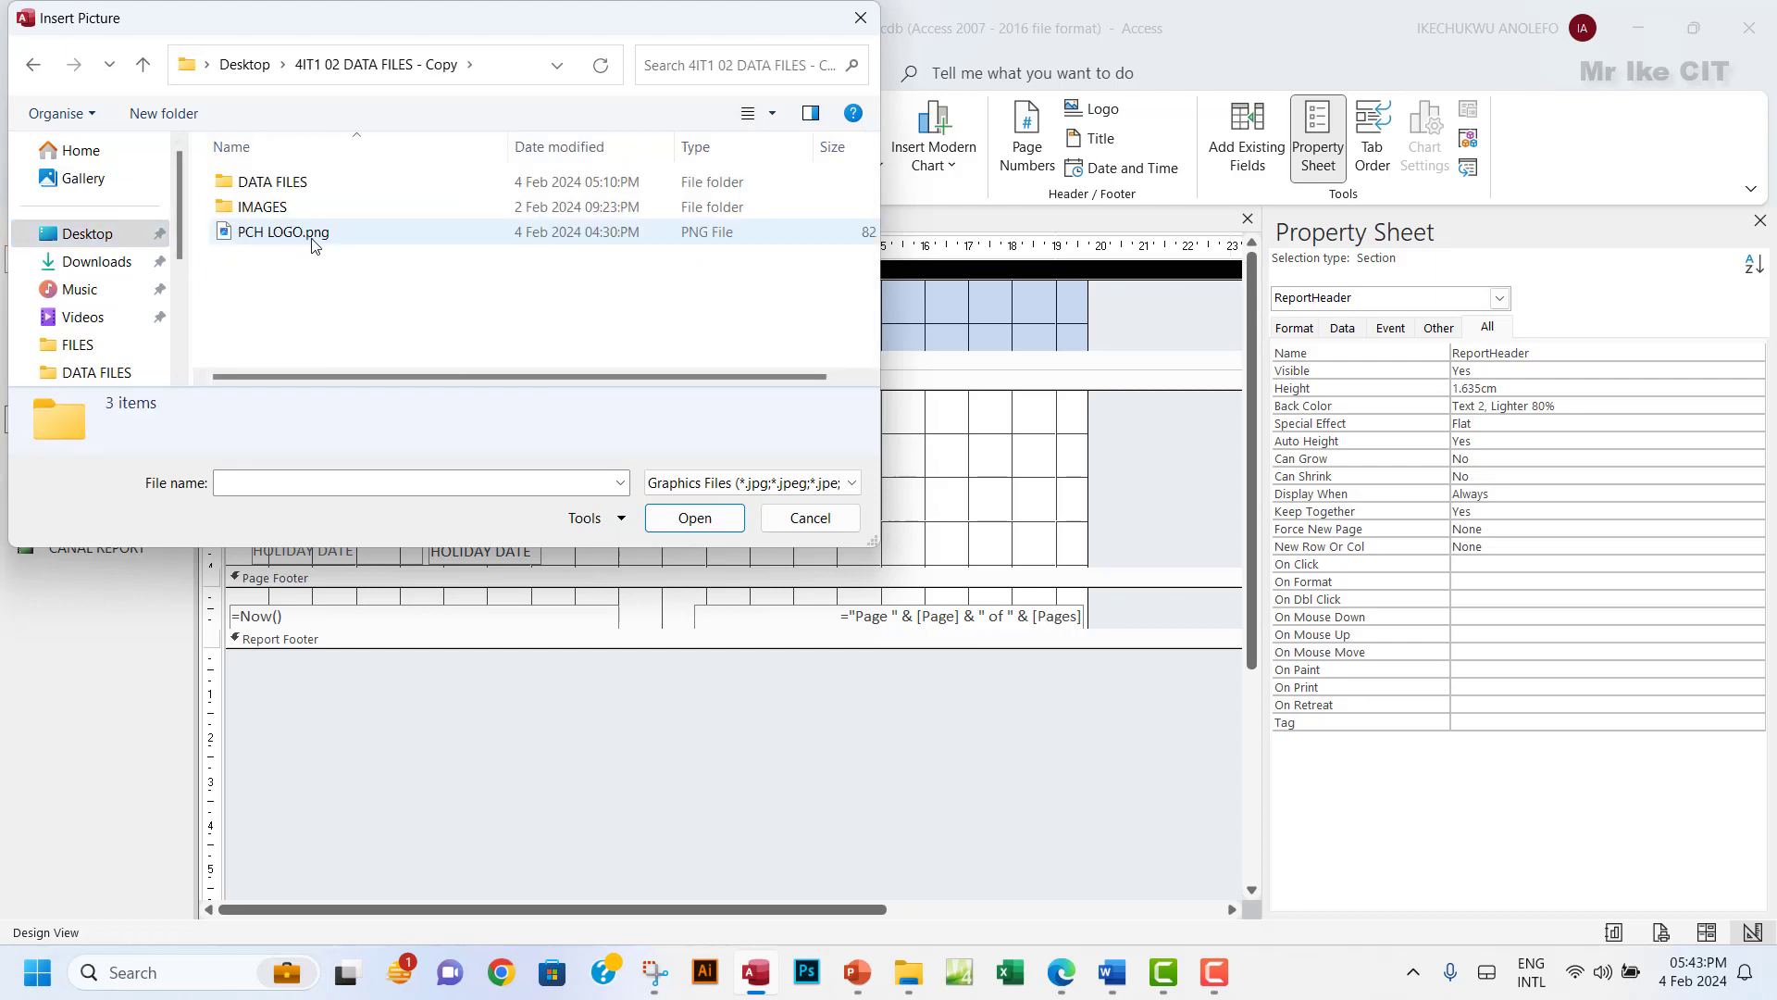
pyautogui.click(359, 233)
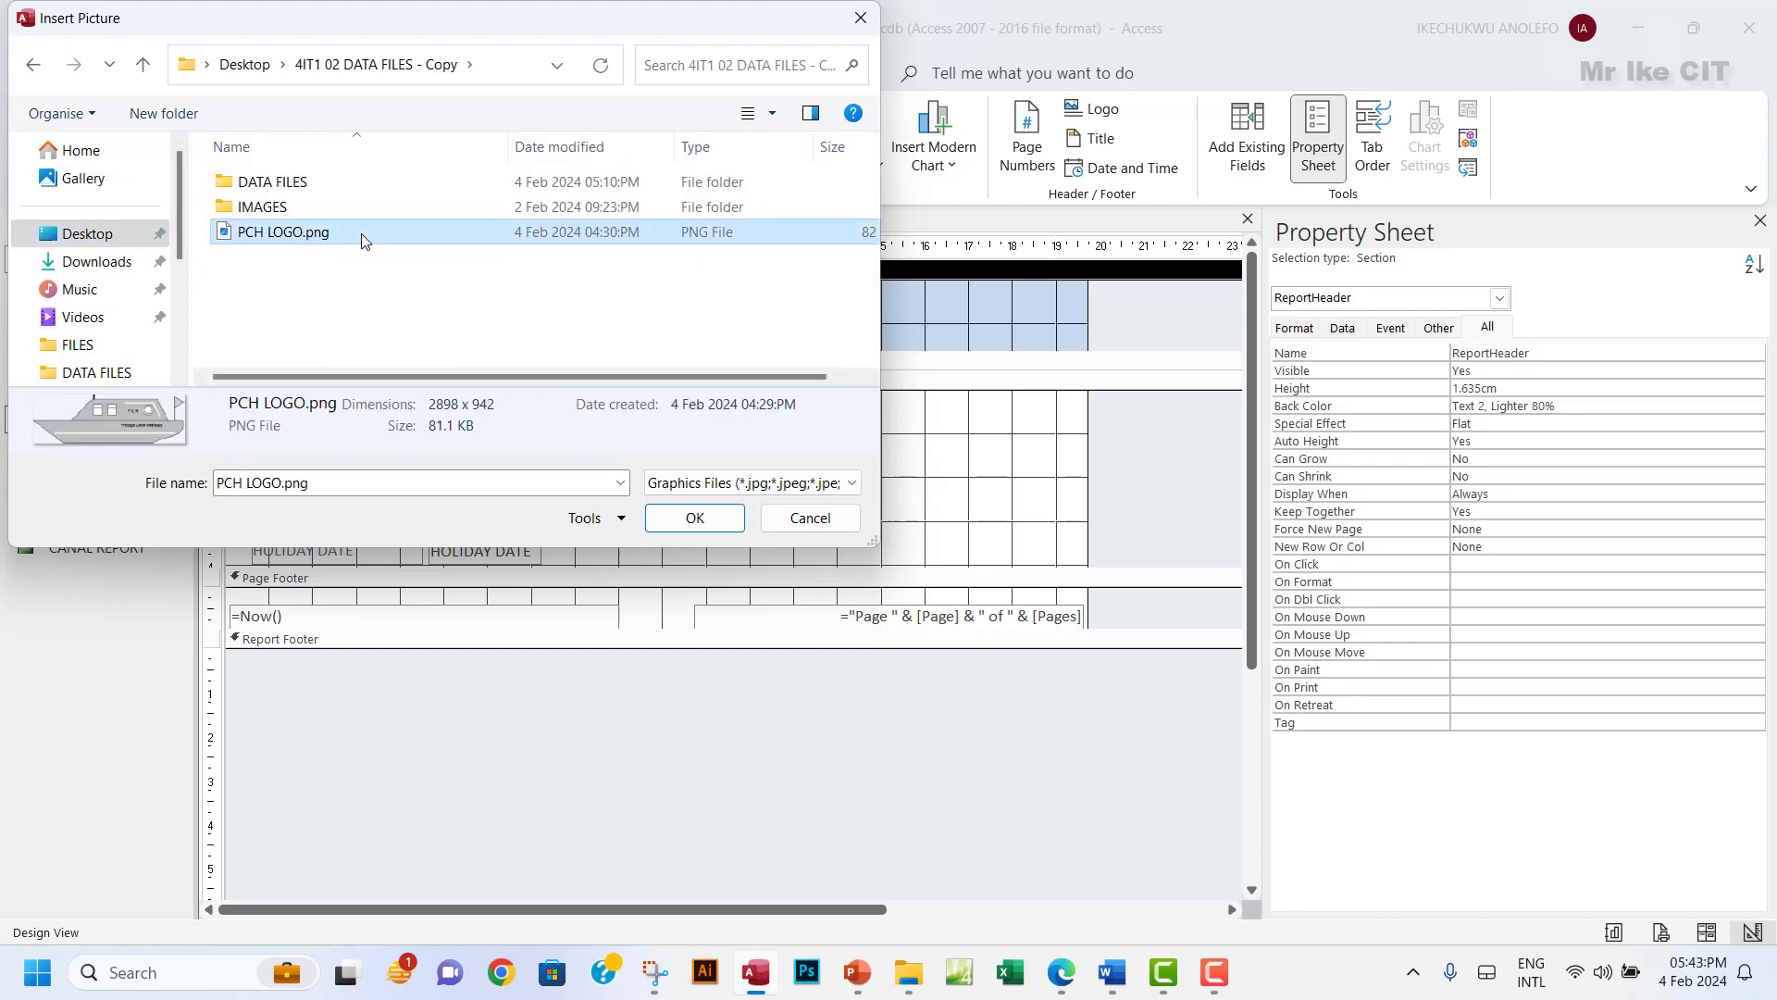
pyautogui.click(689, 516)
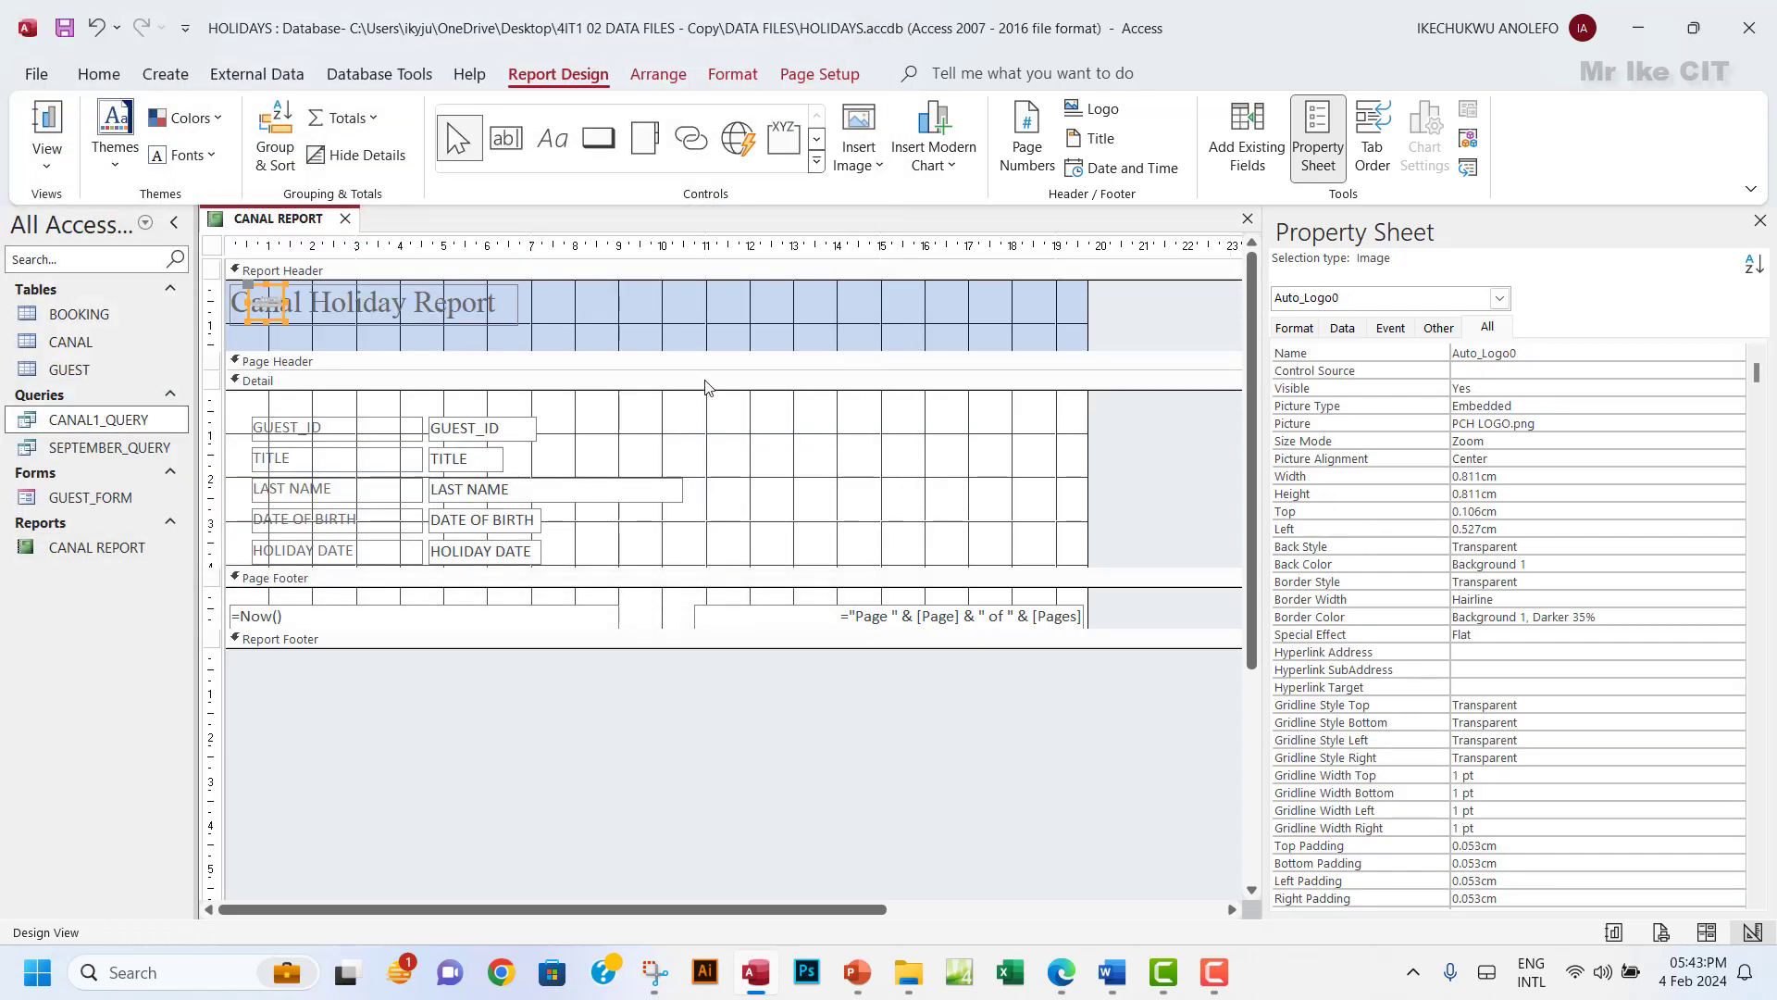
# Place the logo at the report header's right end, enlarged to about 2.42 by 1.40 cm, and check it in Report View.
pyautogui.moveTo(266, 298); pyautogui.dragTo(1064, 348)
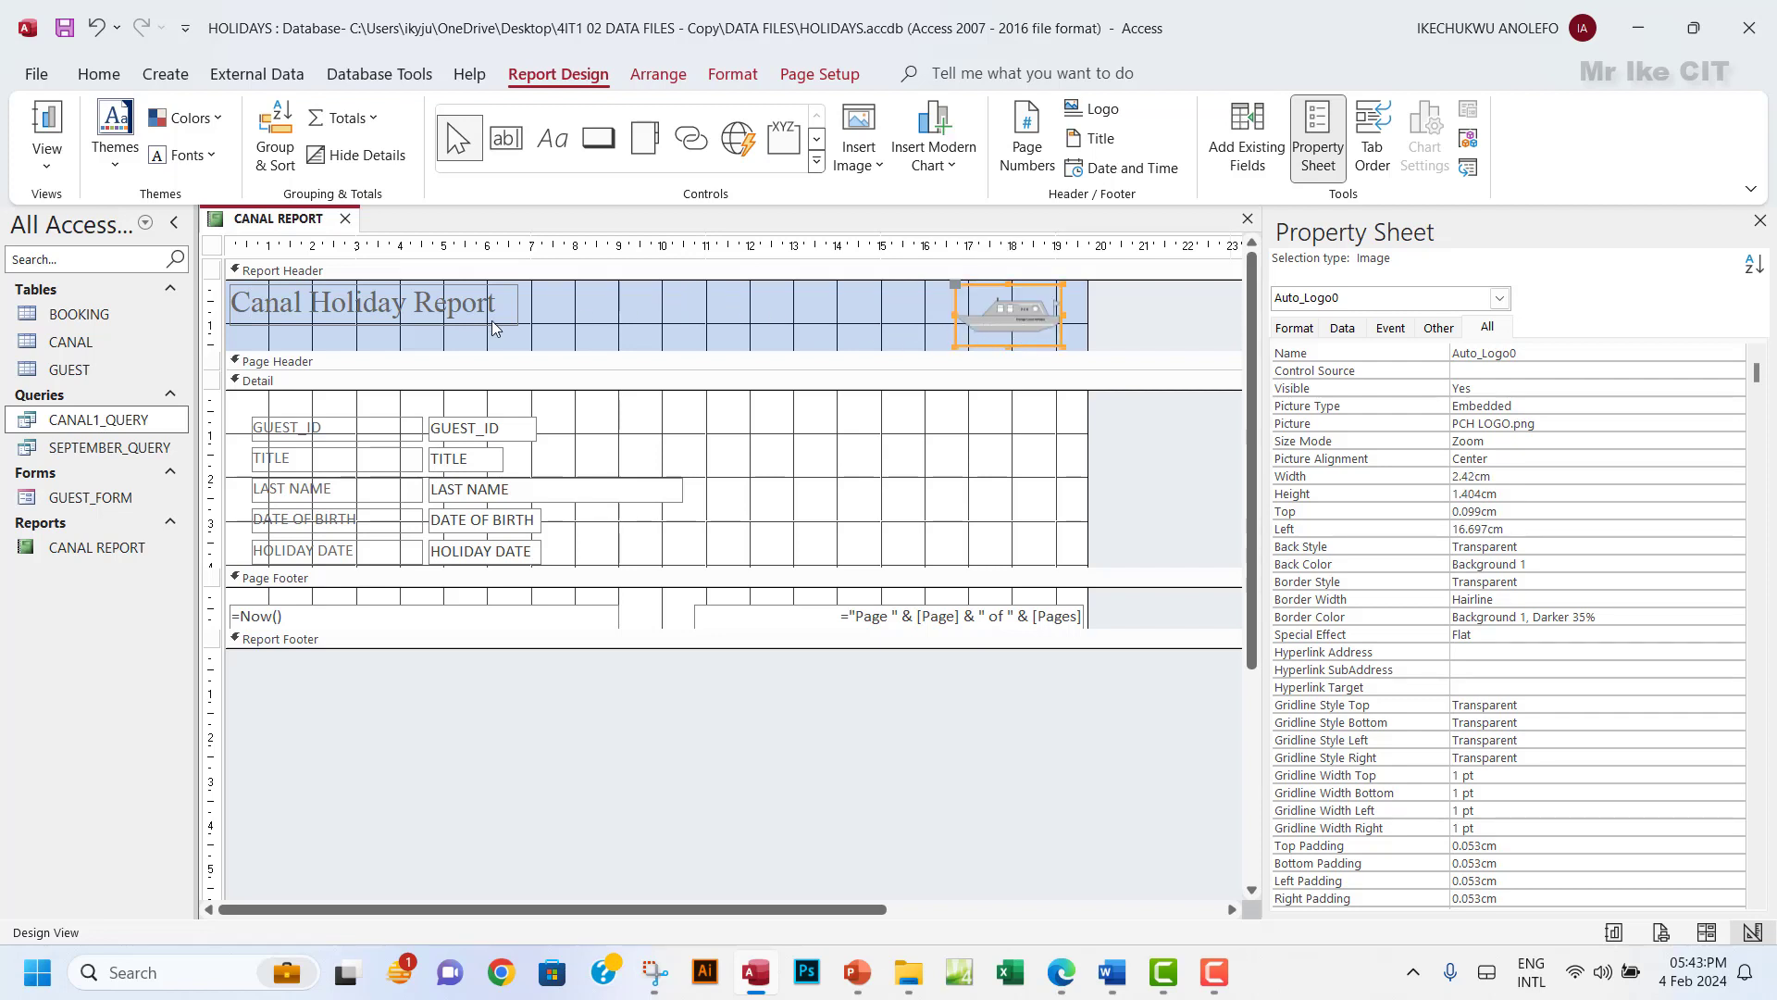
pyautogui.click(47, 167)
pyautogui.click(102, 214)
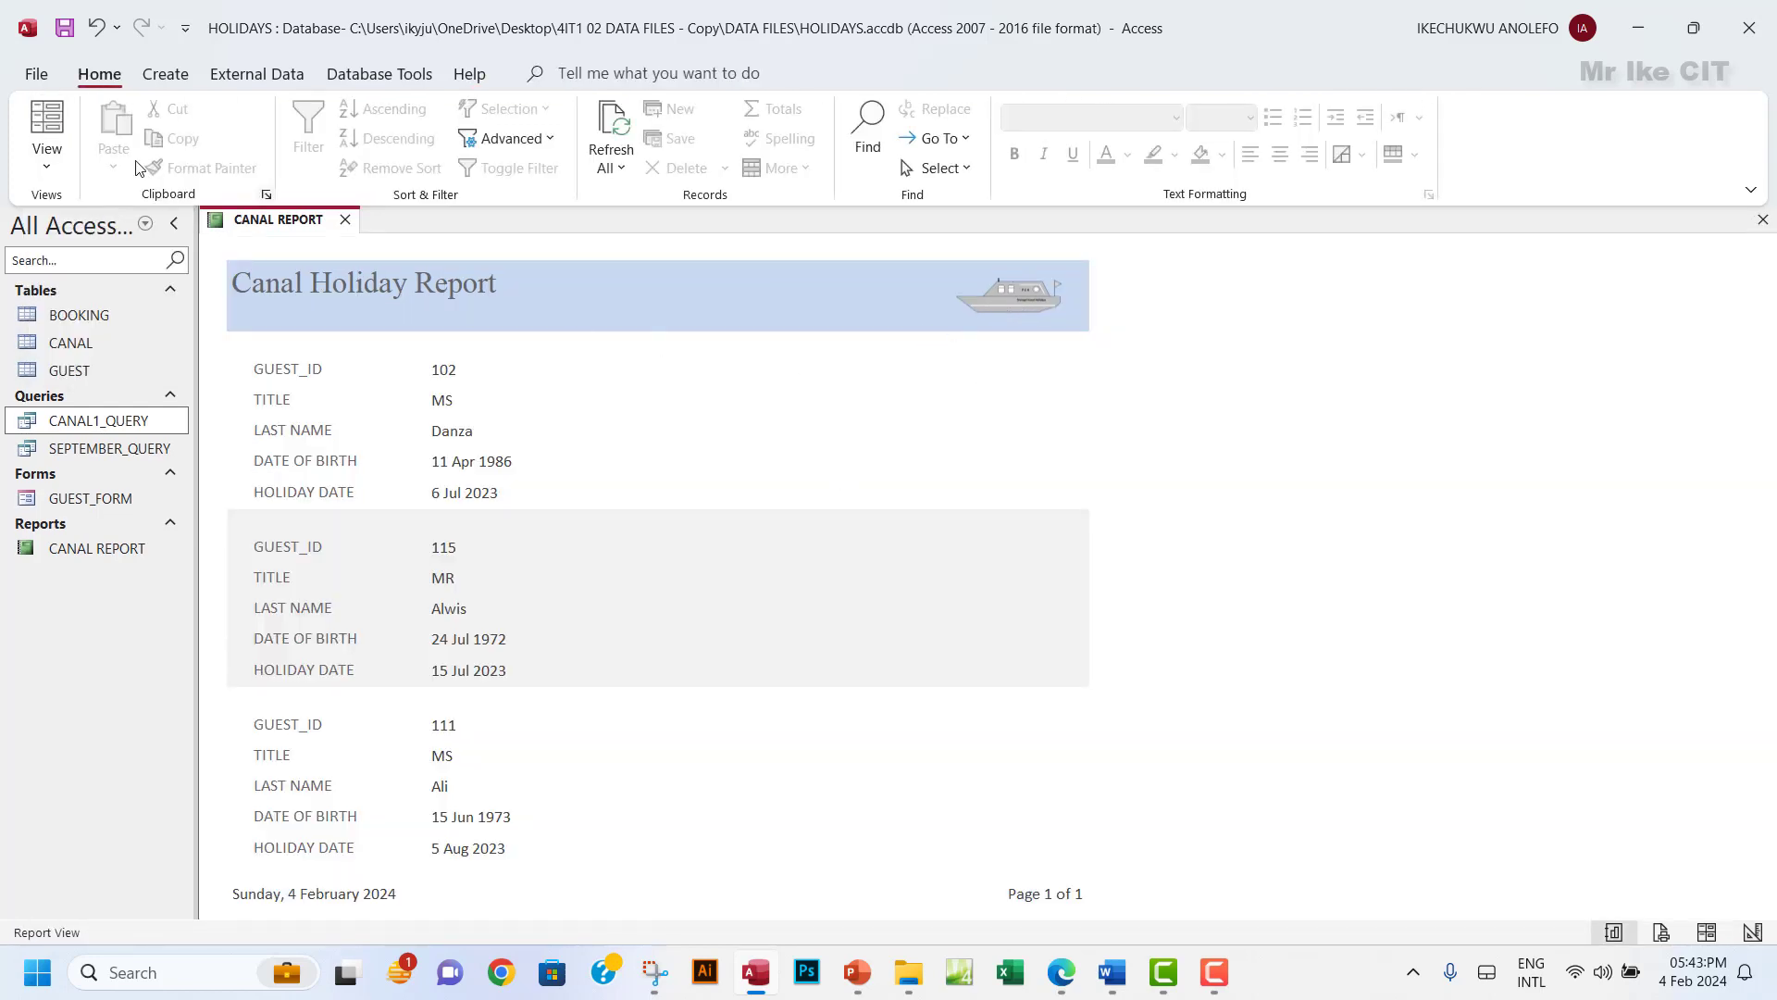
pyautogui.click(46, 168)
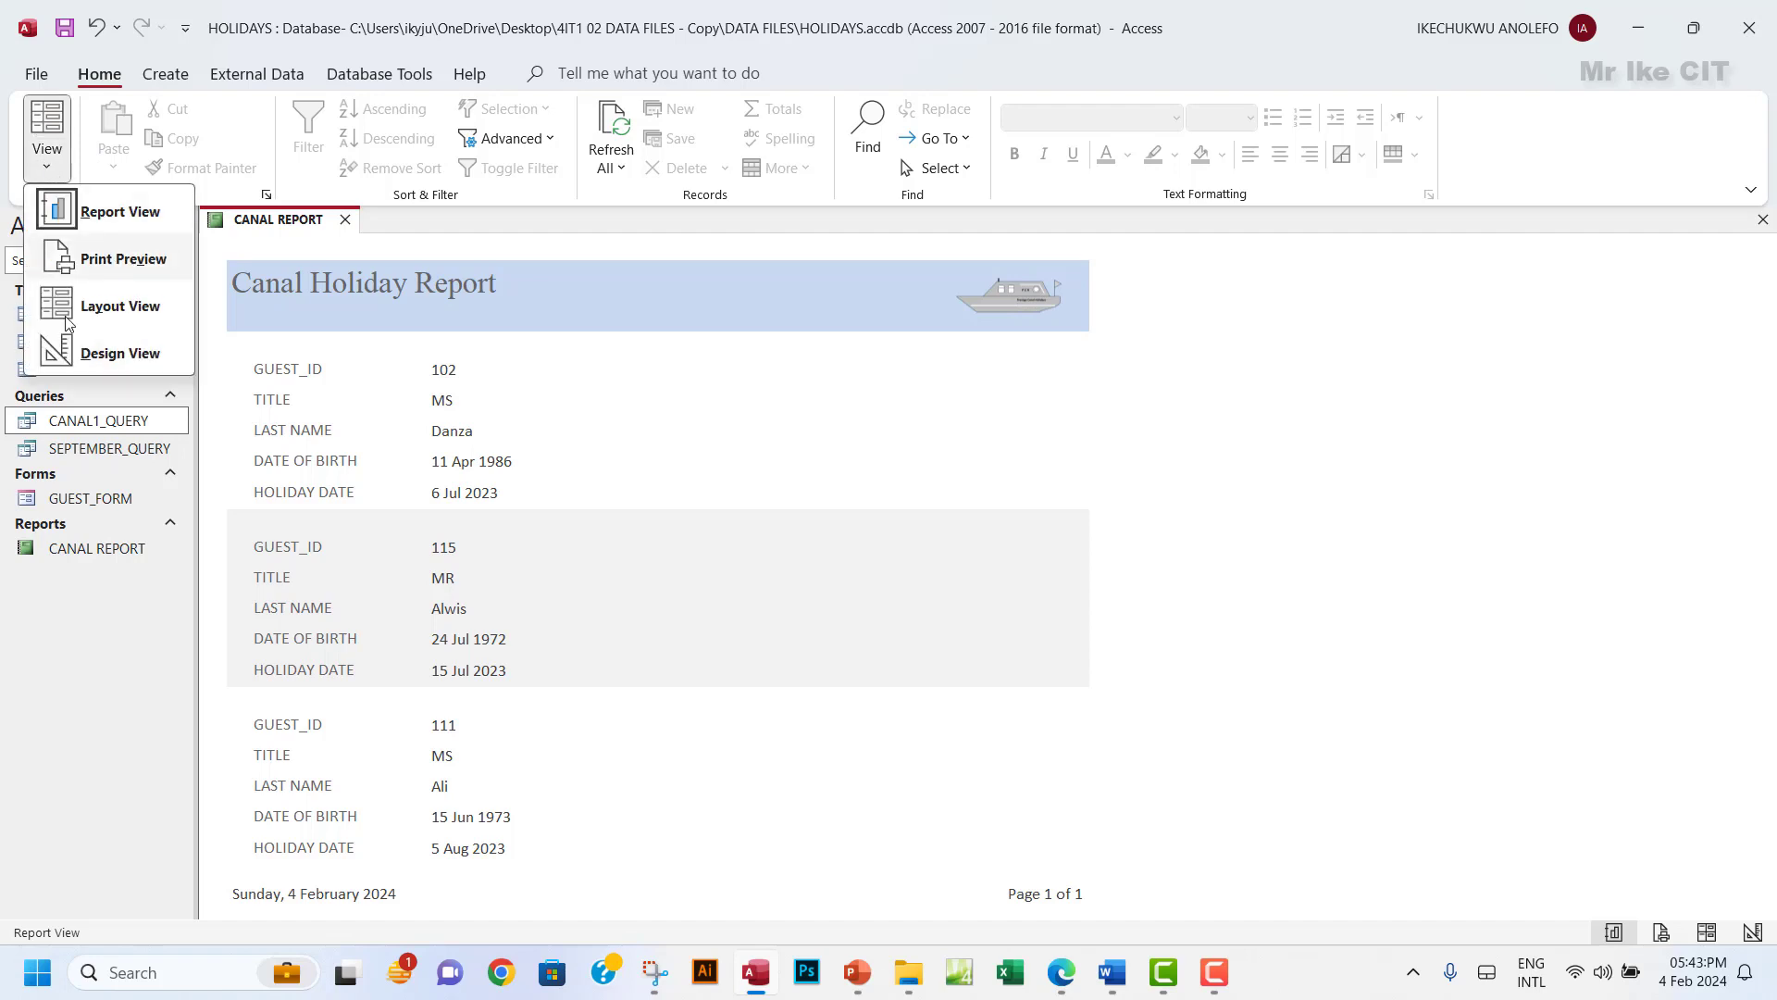
pyautogui.click(109, 357)
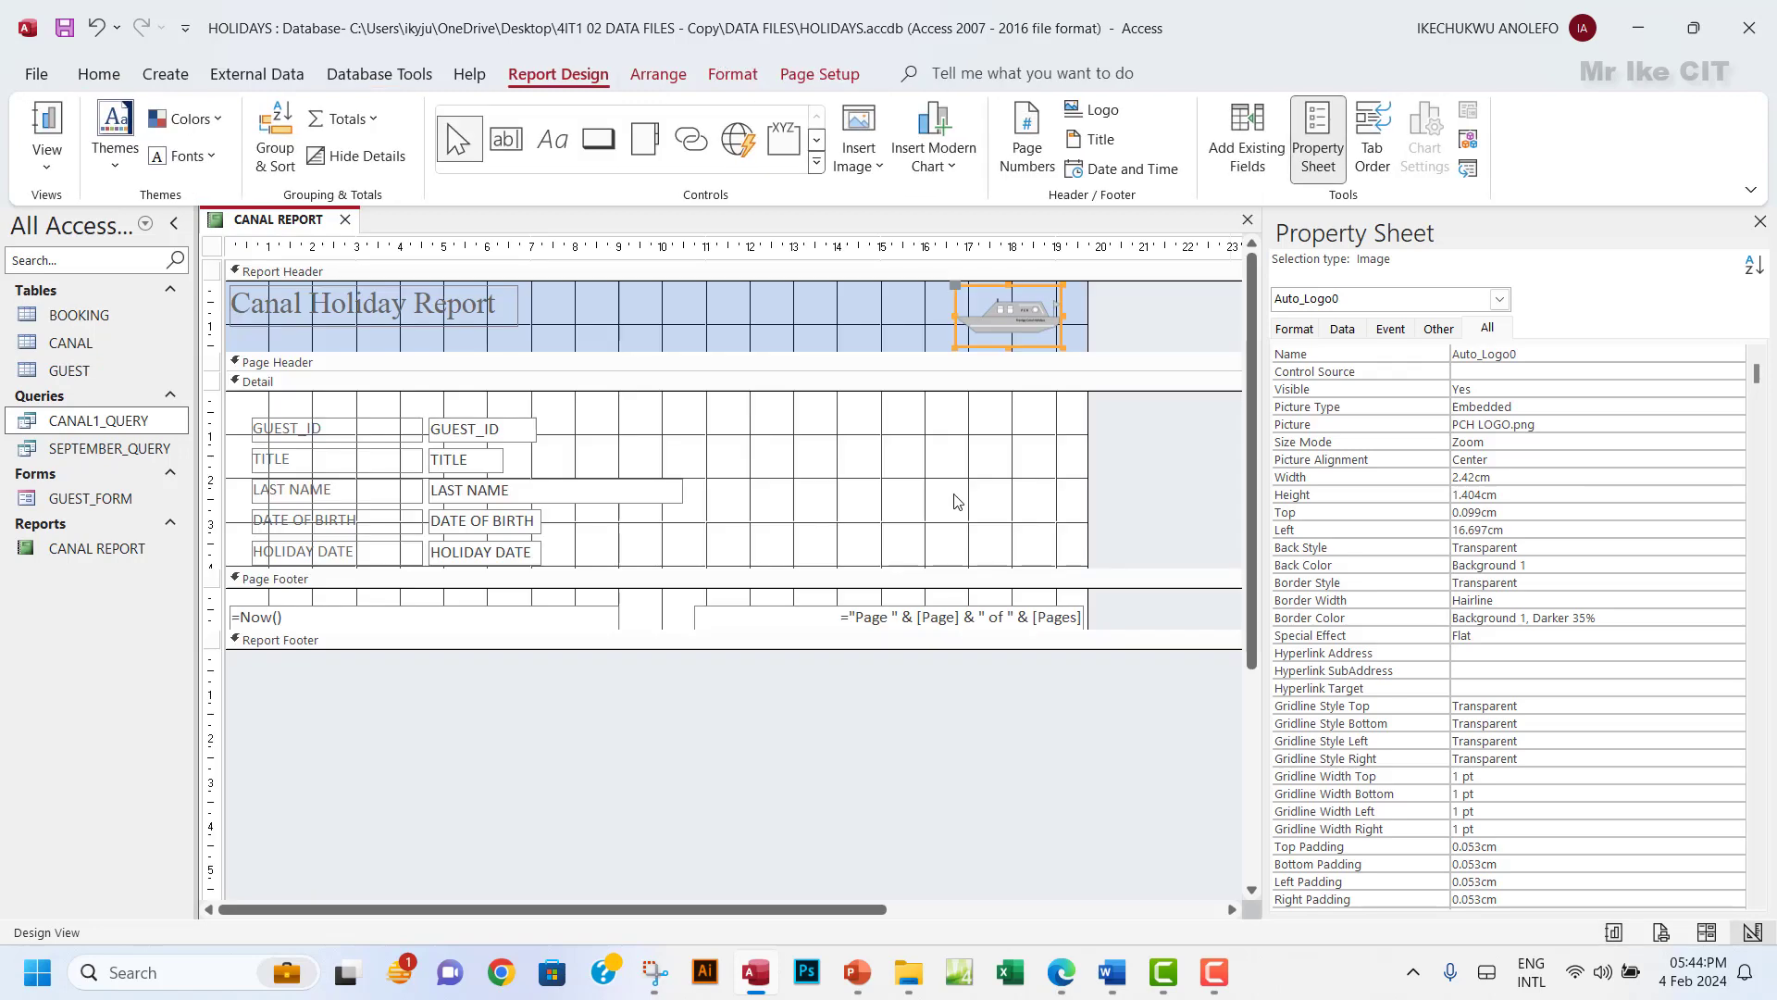
# In the exam PDF, highlight the bullet about including the Task A1a logo in the top right of the report in yellow.
pyautogui.click(1060, 976)
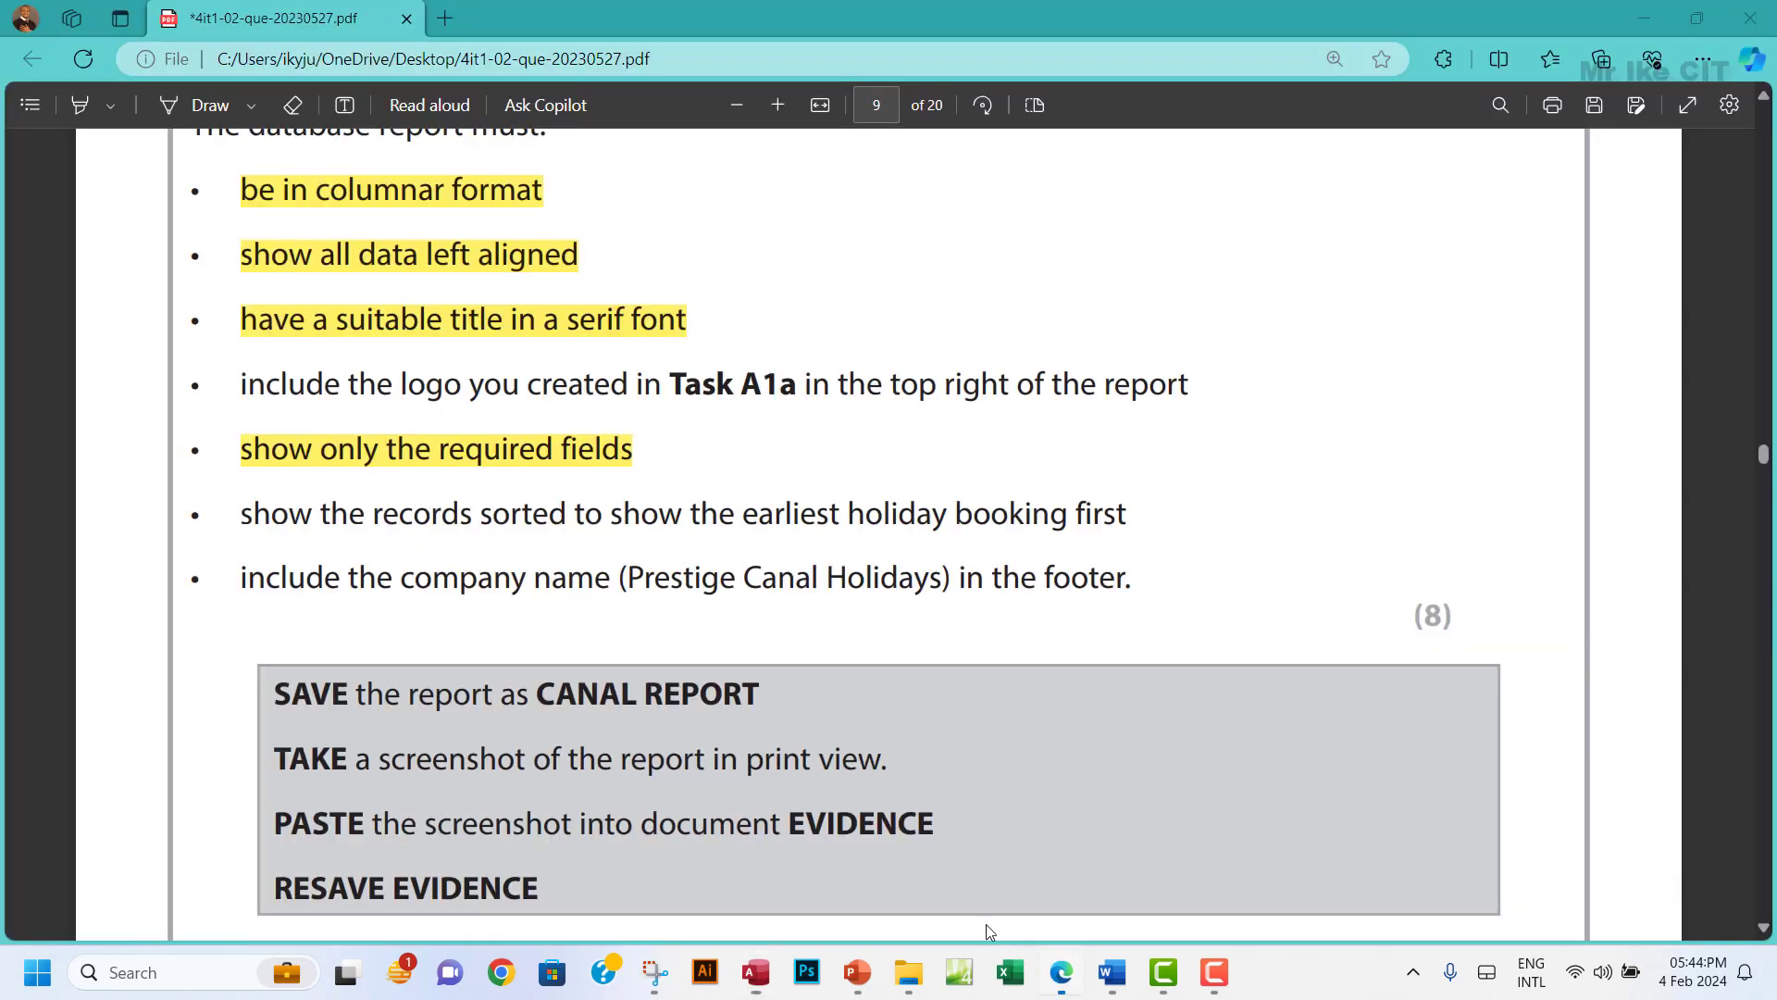
pyautogui.moveTo(239, 385); pyautogui.dragTo(1291, 385)
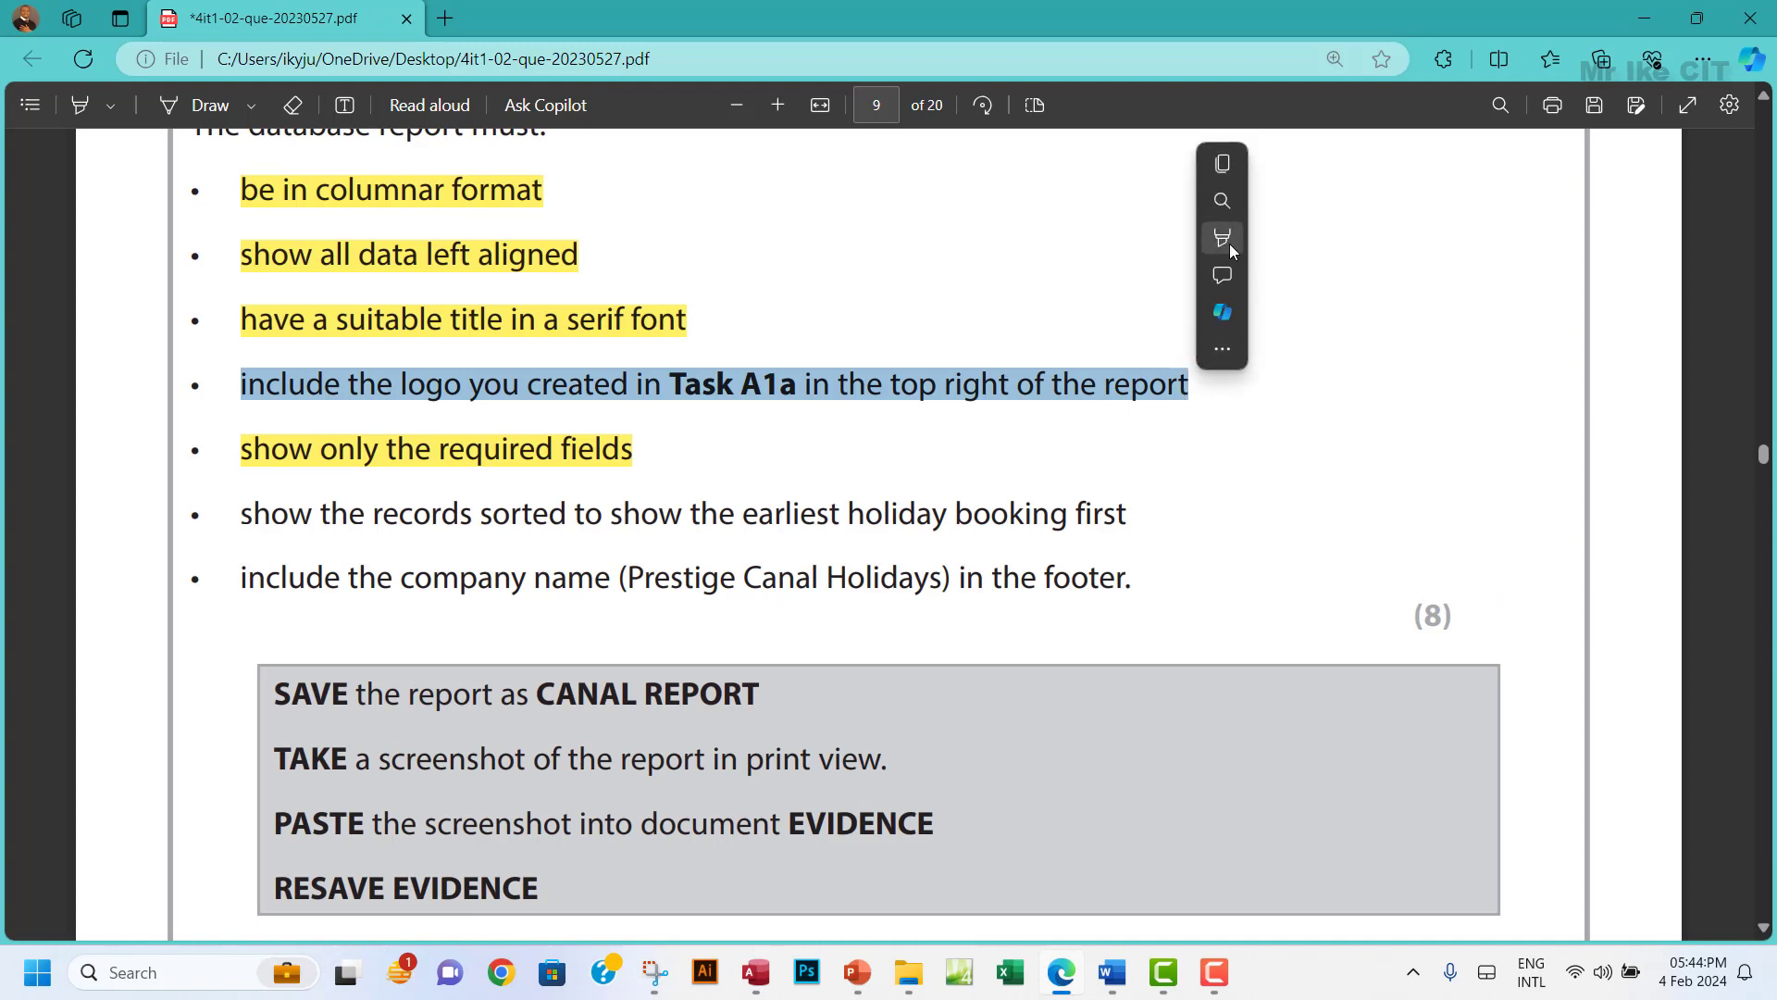
pyautogui.moveTo(1222, 235)
pyautogui.click(1462, 237)
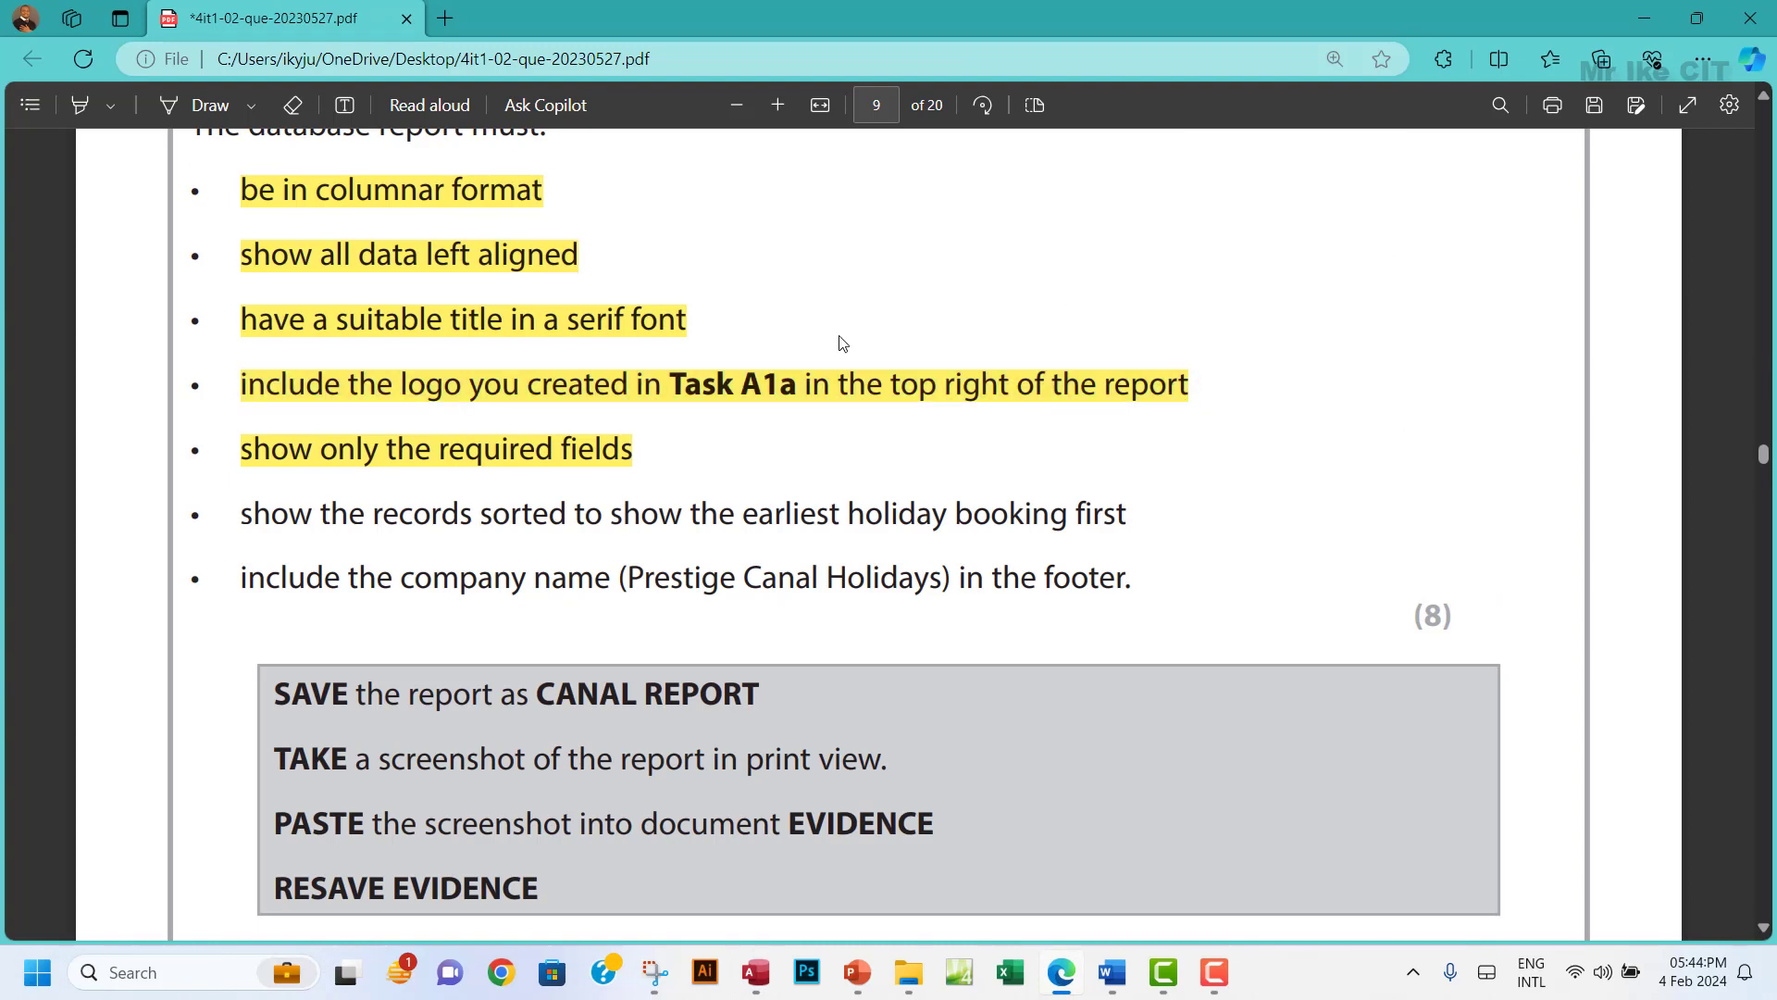
pyautogui.scroll(-2, 796, 370)
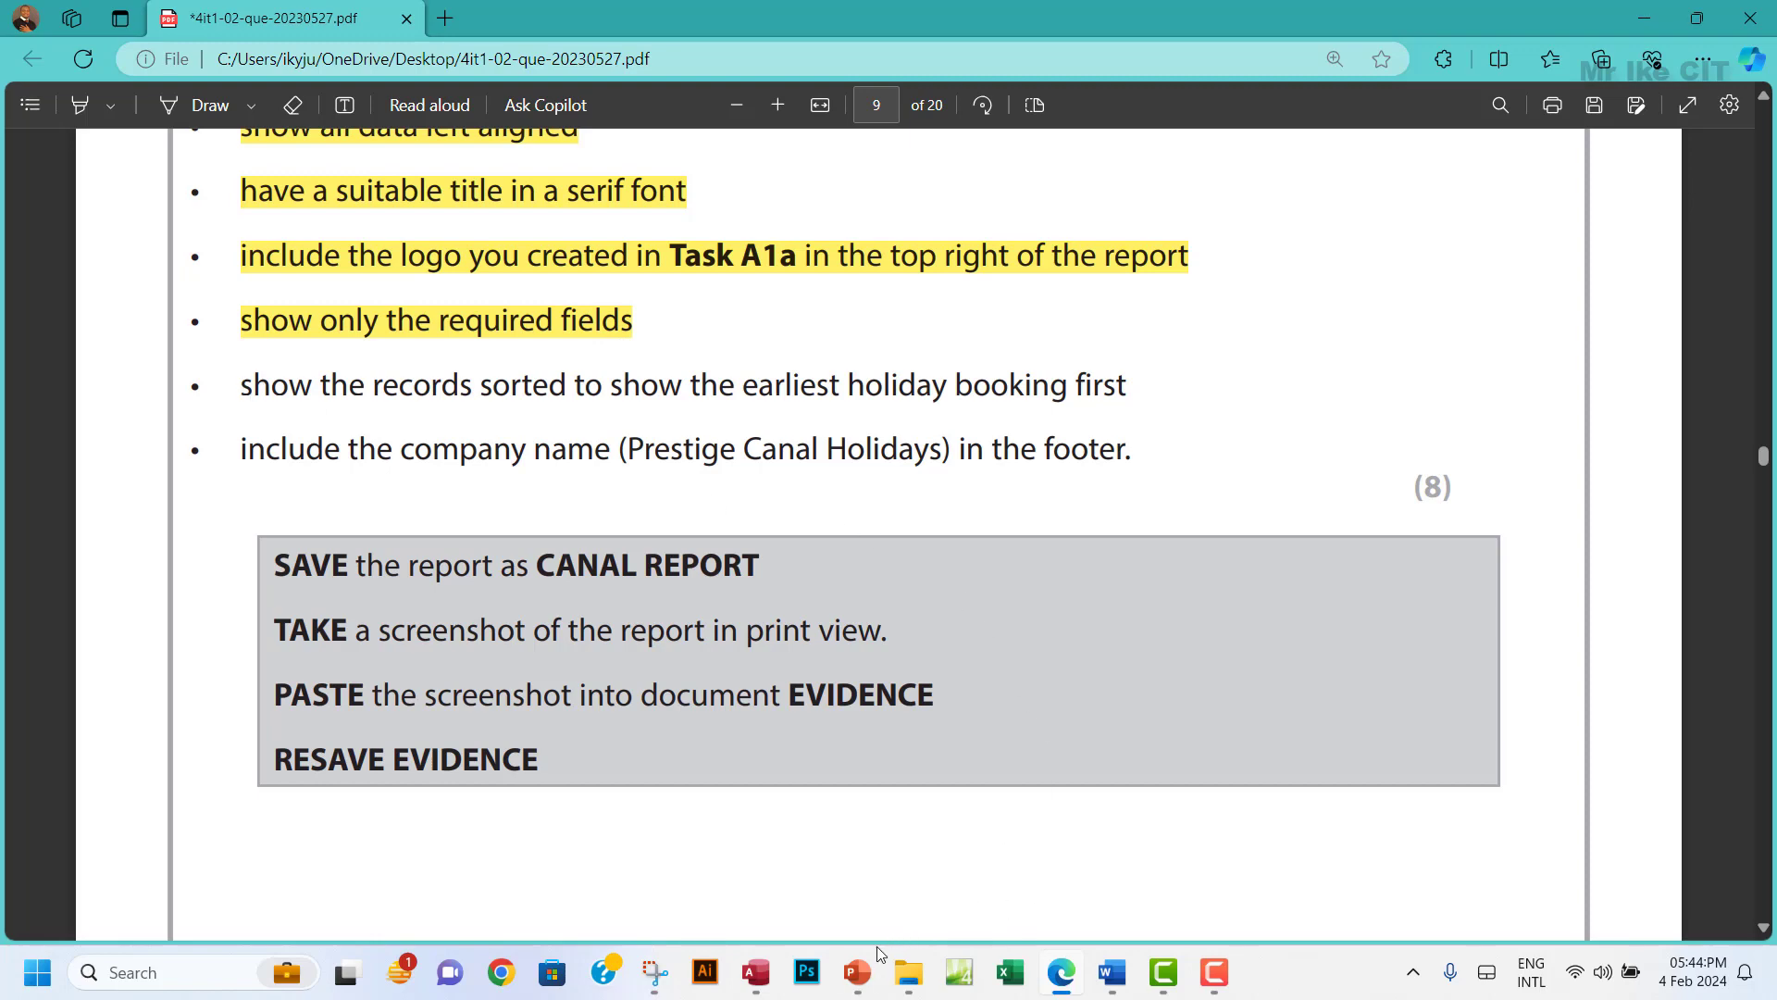
# In Access, check the order of the records' holiday dates in Report View against the exam's sorting requirement, and return to Design View.
pyautogui.click(756, 972)
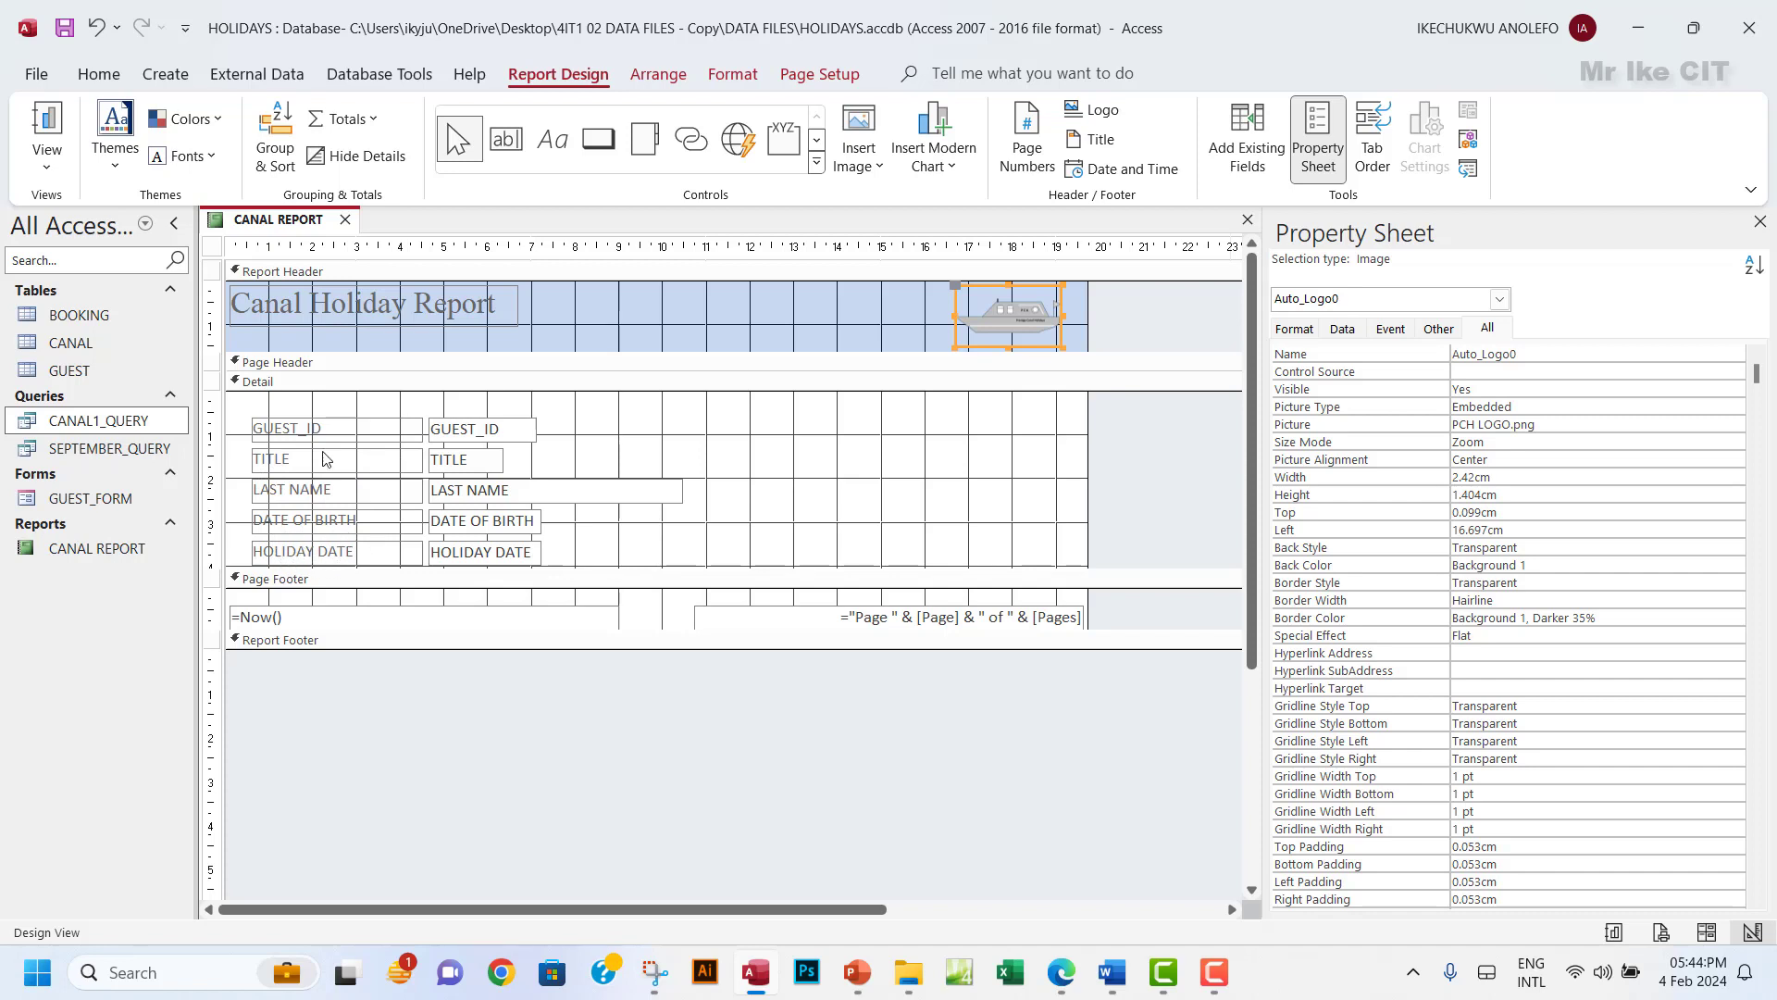
pyautogui.click(51, 171)
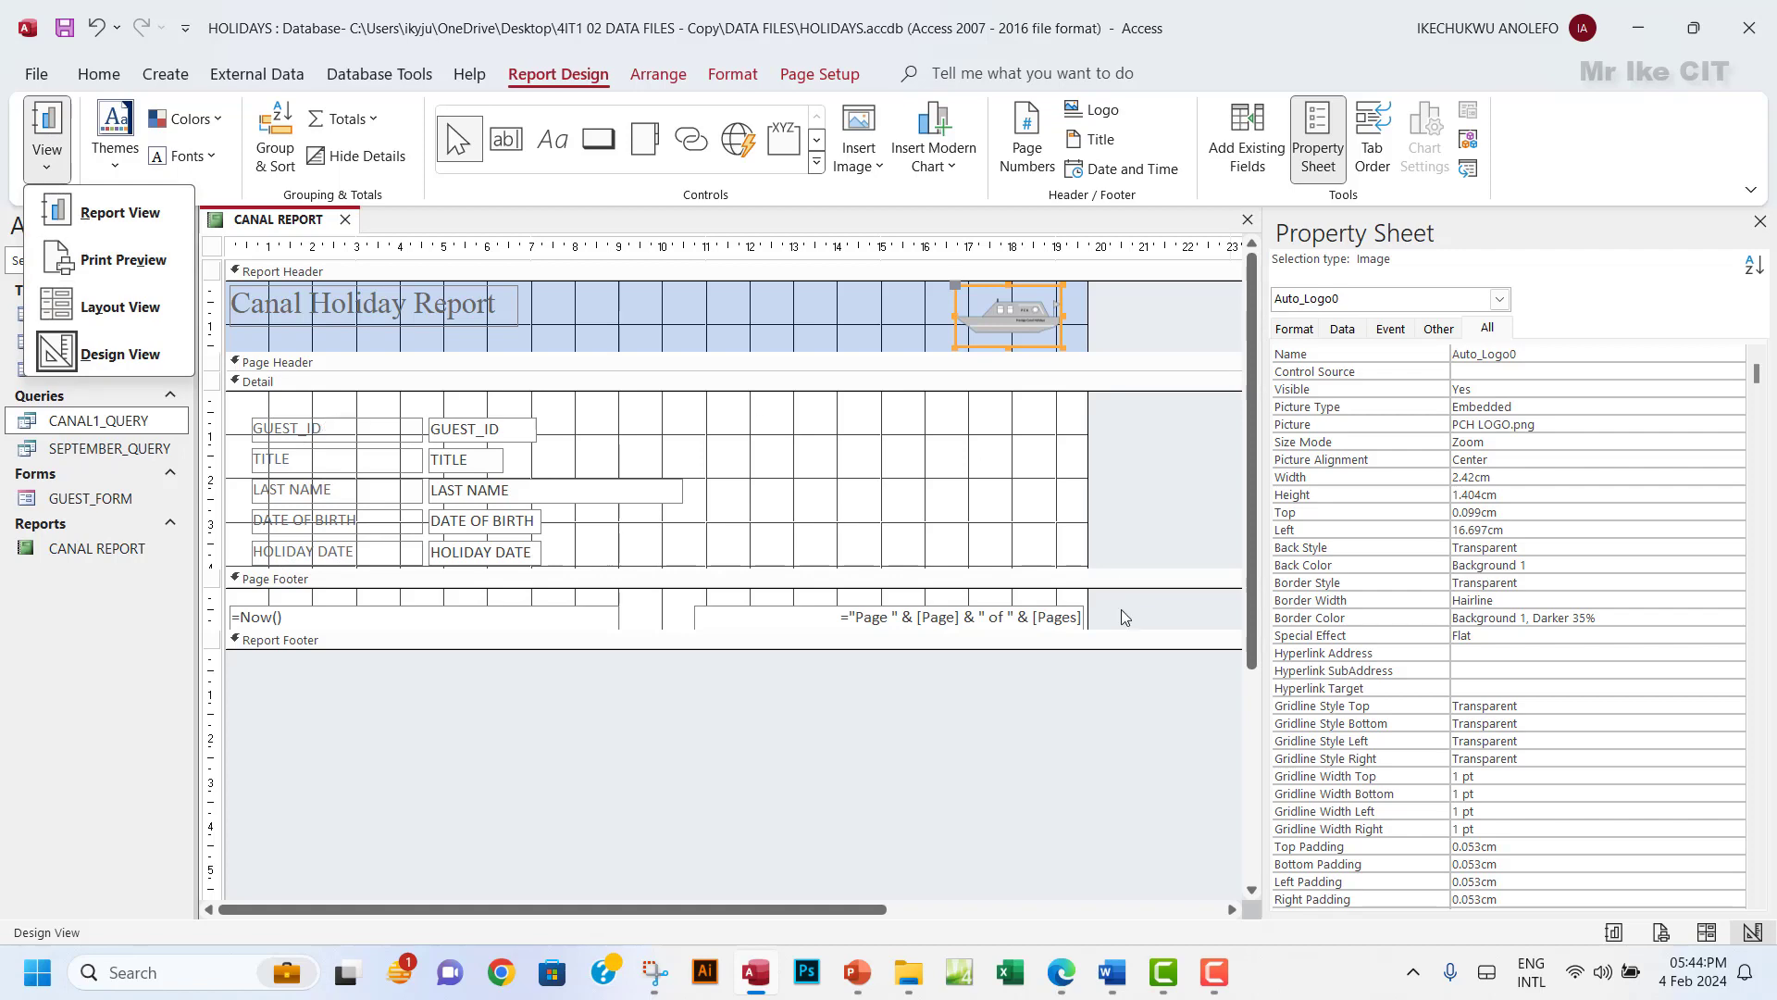
pyautogui.click(1063, 974)
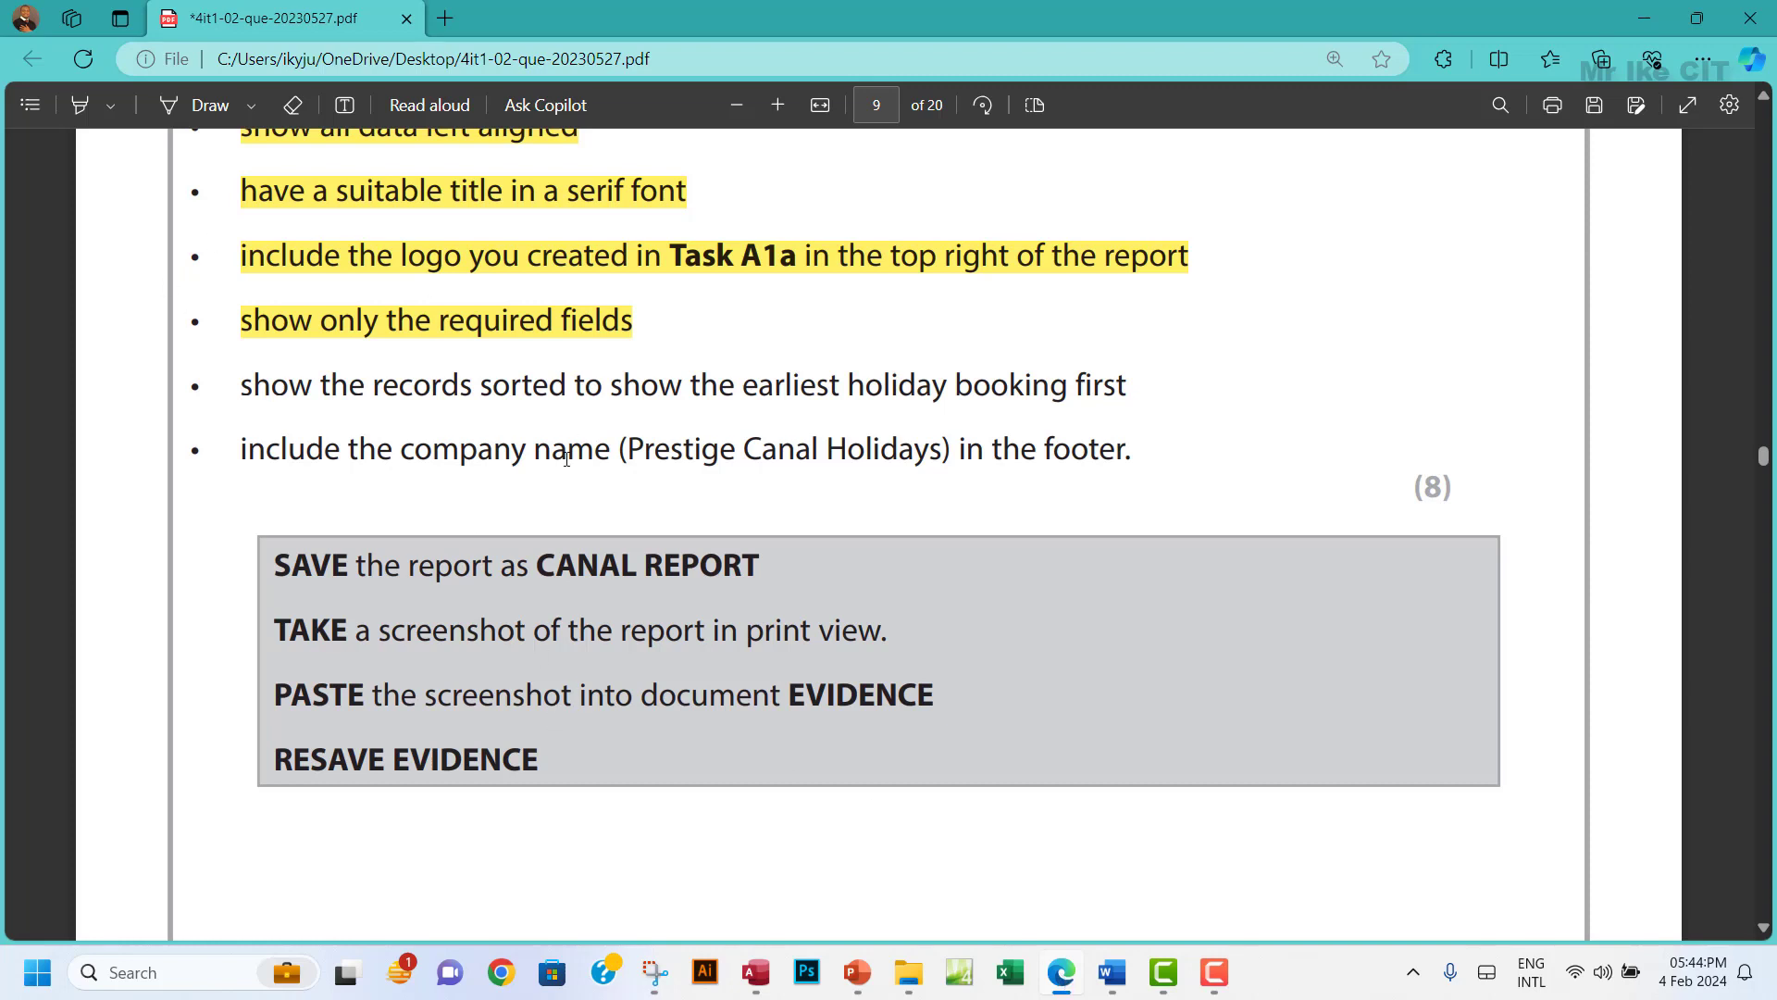
pyautogui.click(771, 967)
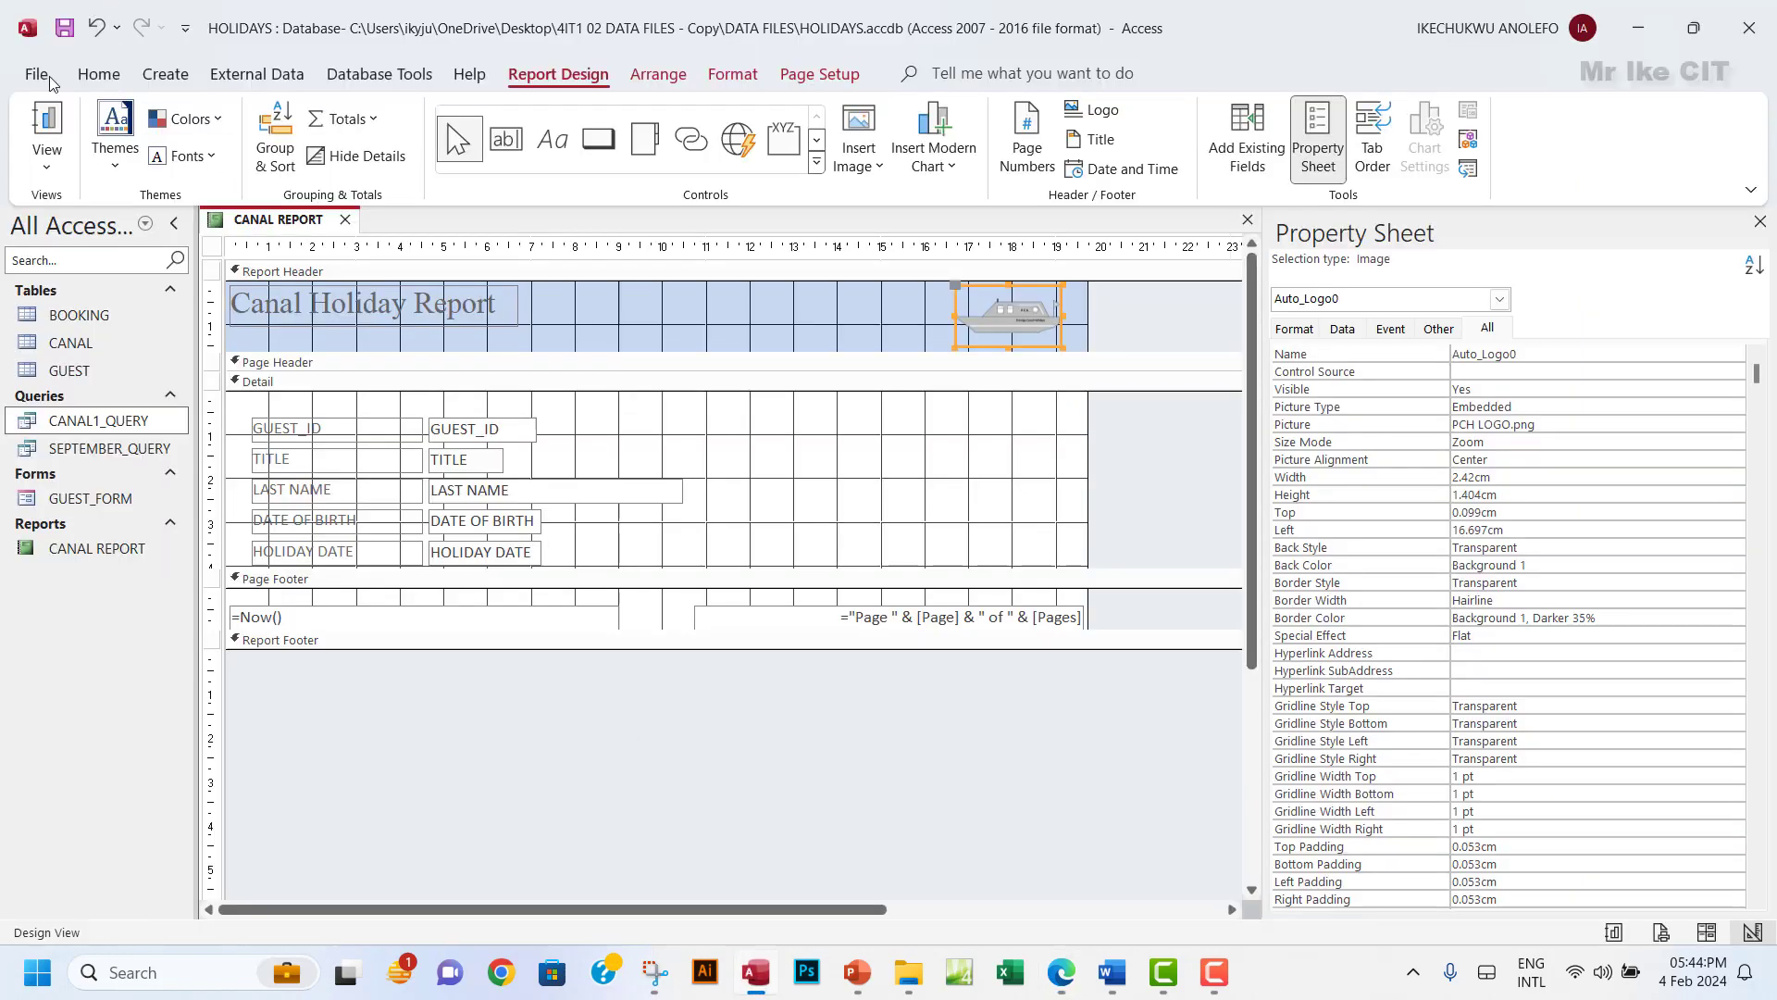
pyautogui.click(46, 164)
pyautogui.click(88, 211)
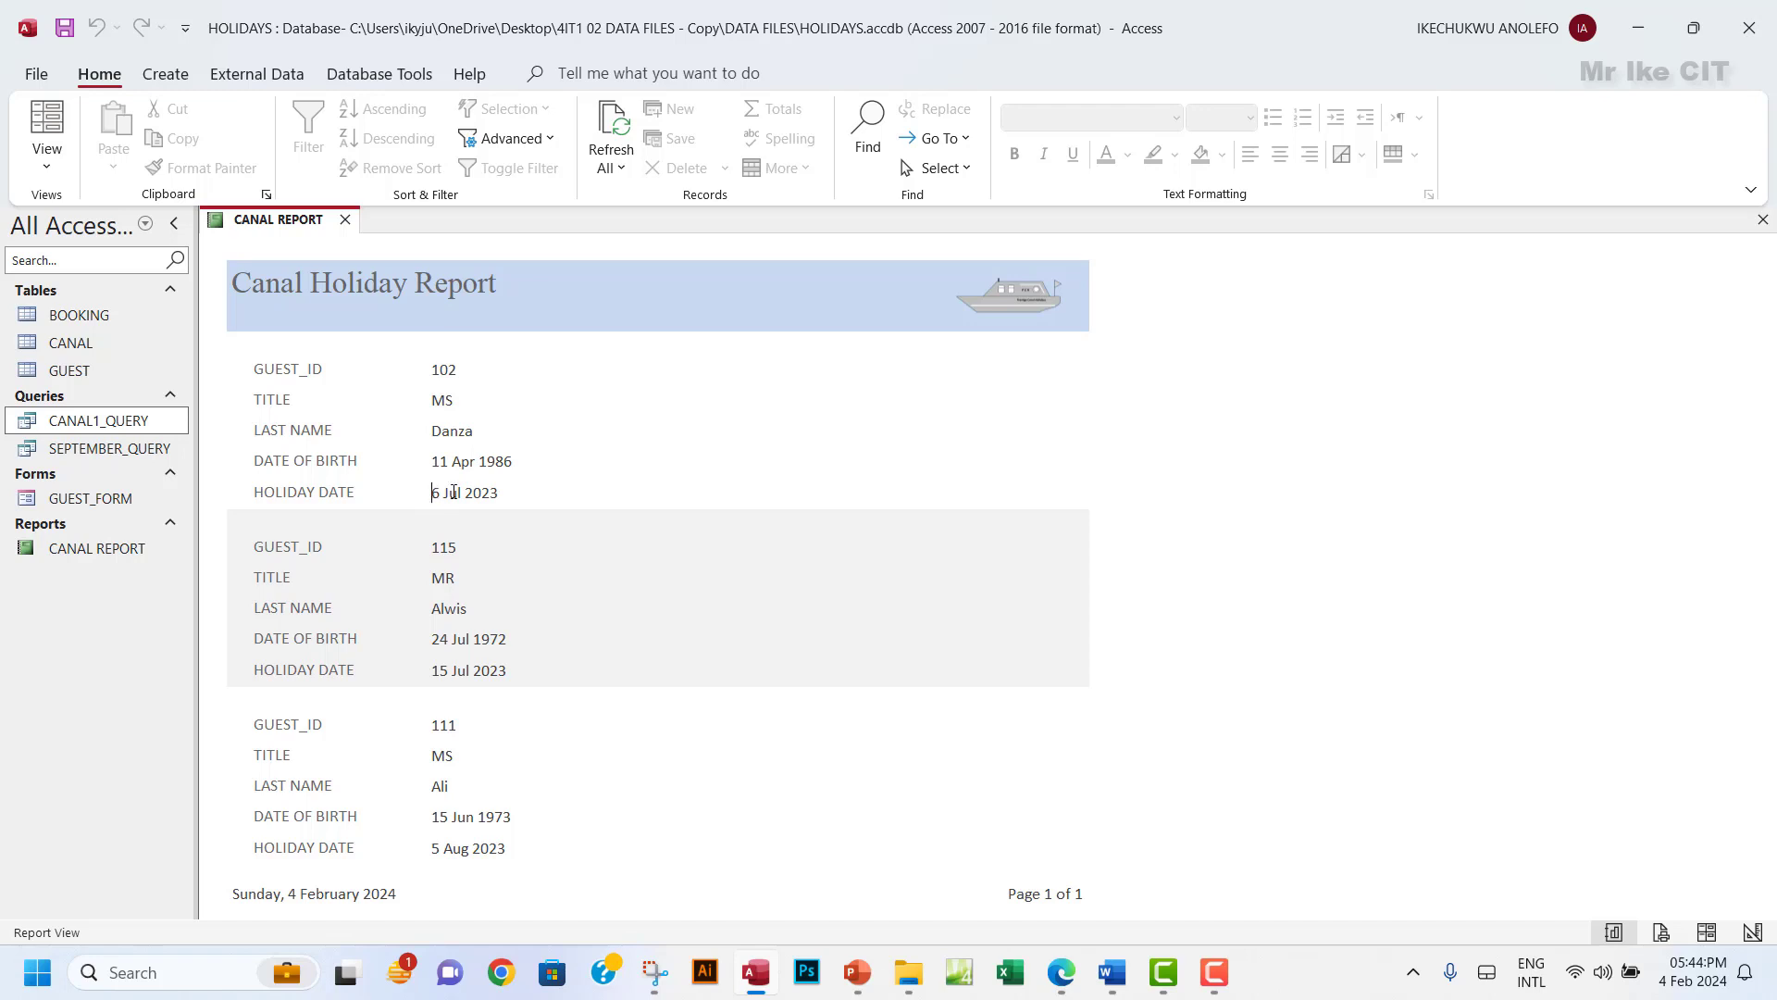
pyautogui.moveTo(432, 492); pyautogui.dragTo(500, 493)
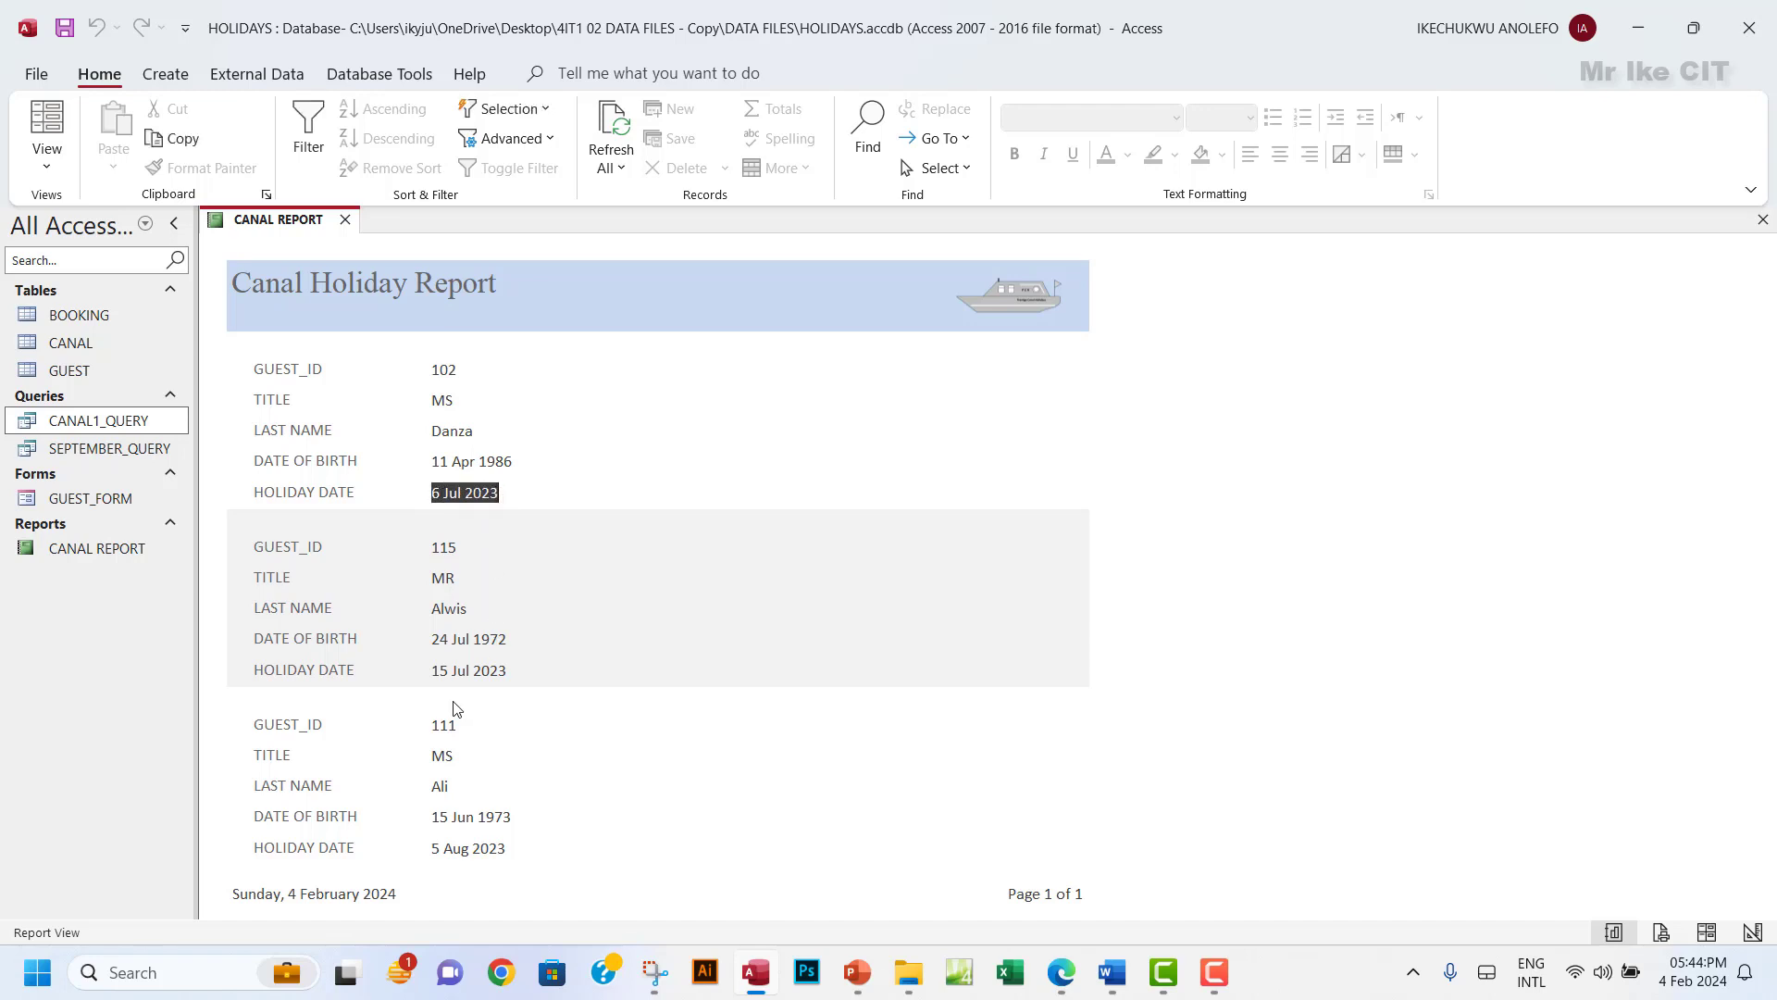
pyautogui.moveTo(439, 670); pyautogui.dragTo(491, 670)
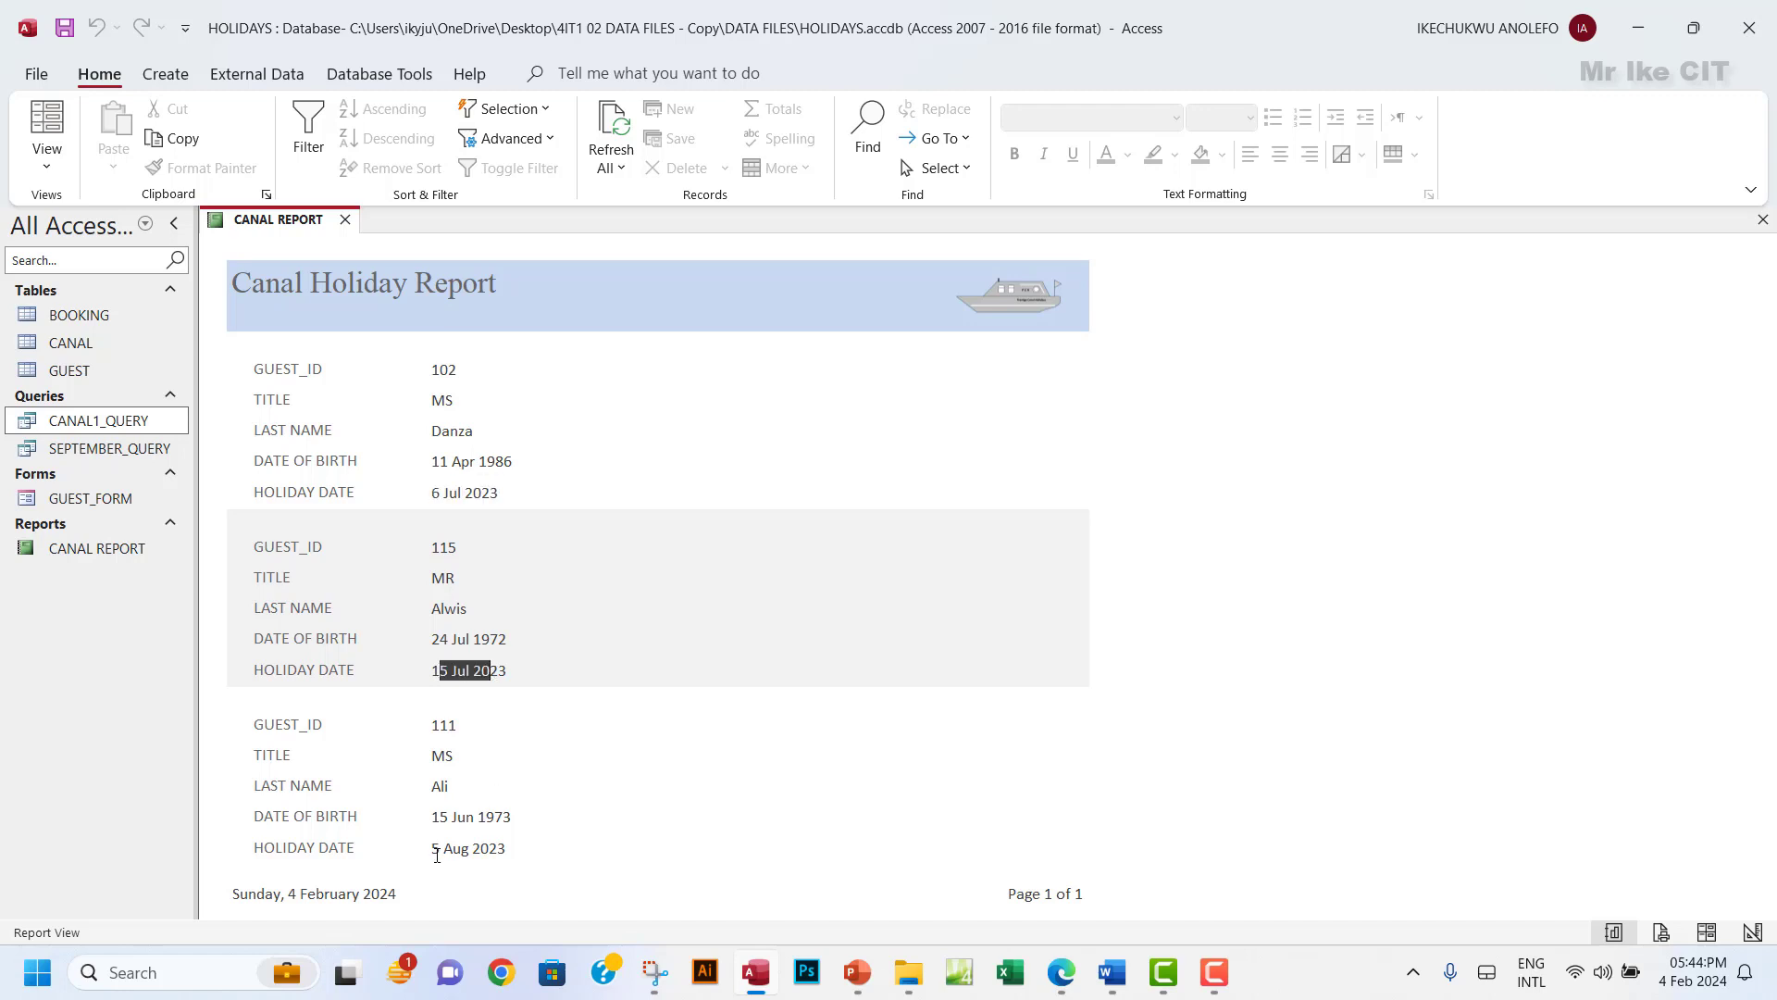
pyautogui.moveTo(431, 849); pyautogui.dragTo(522, 851)
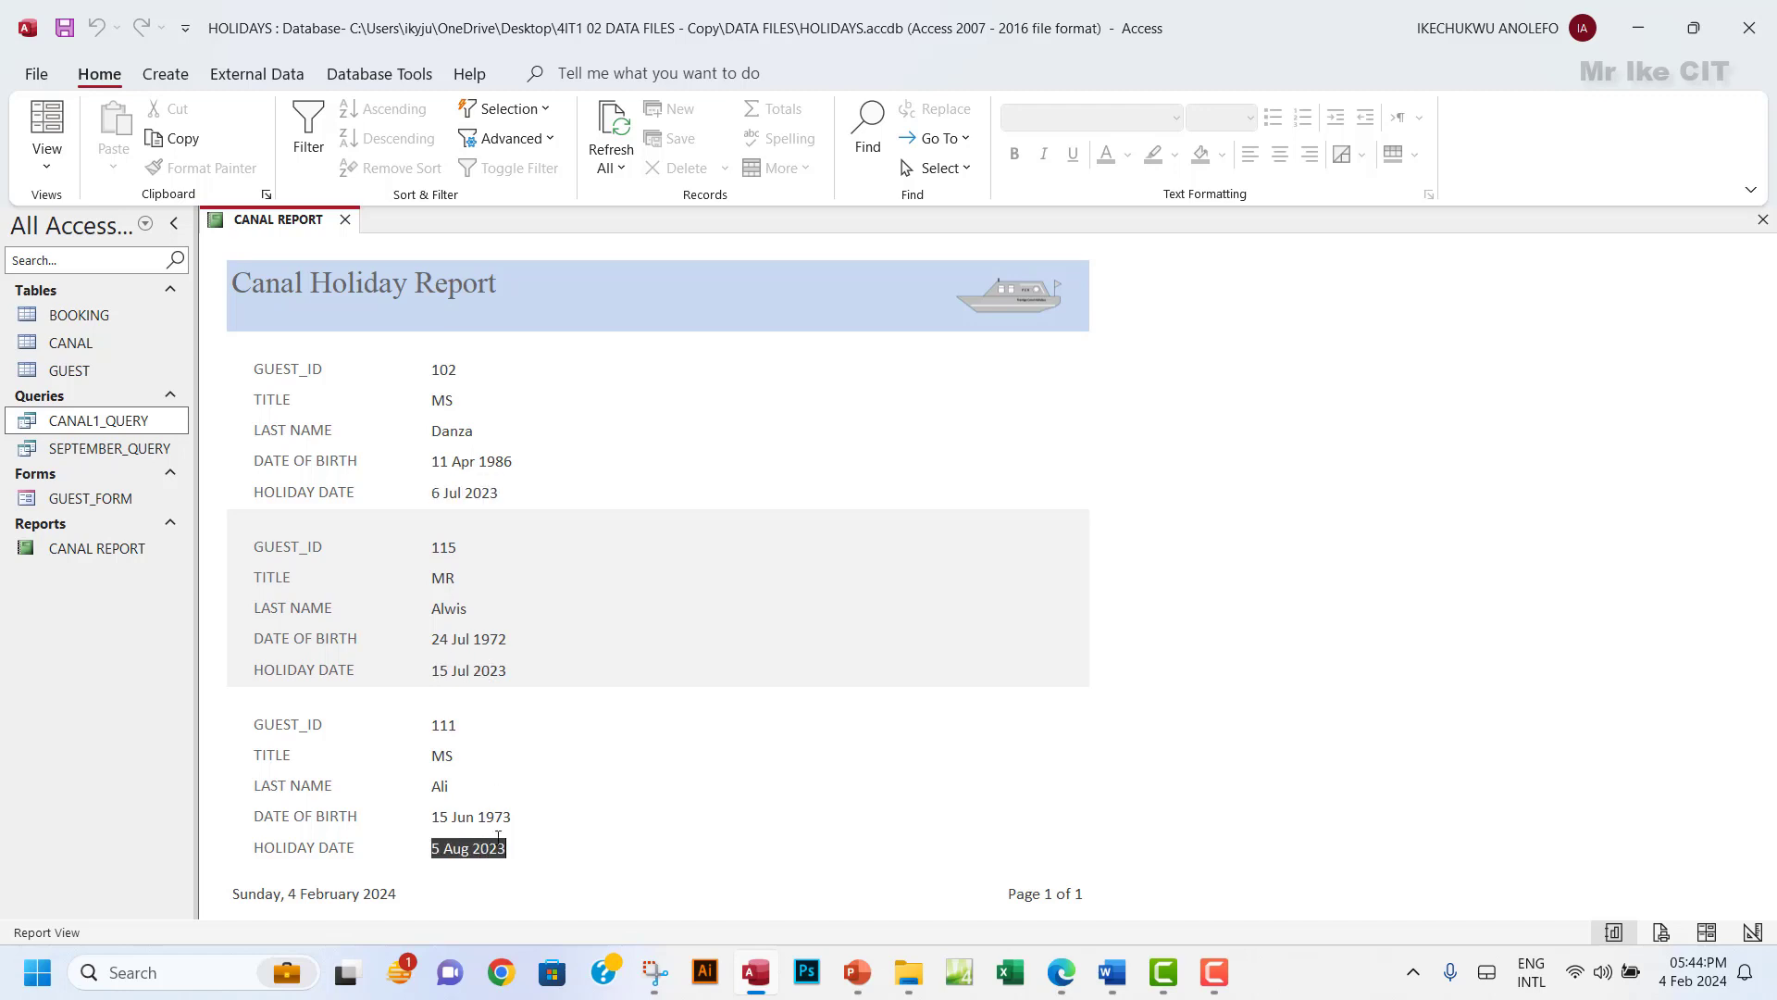
pyautogui.click(46, 159)
pyautogui.click(102, 357)
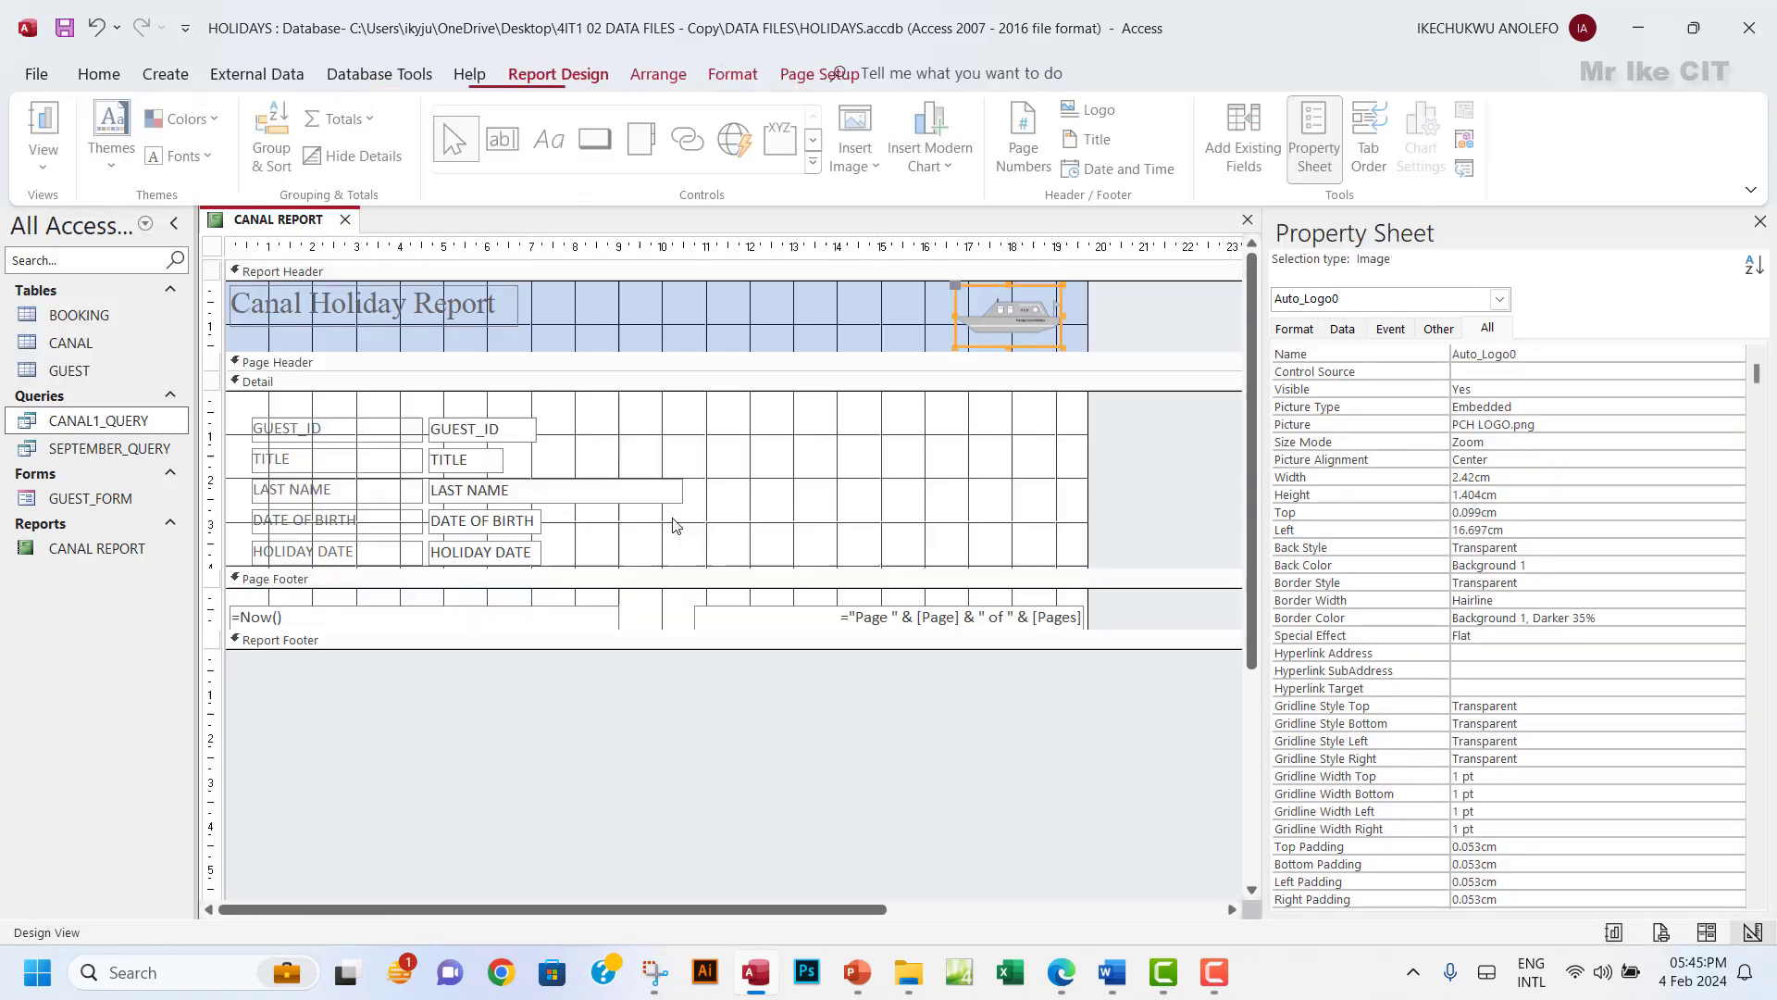
pyautogui.scroll(-2, 837, 622)
# In the exam PDF, highlight the bullet "show the records sorted to show the earliest holiday booking first" in yellow.
pyautogui.click(1059, 969)
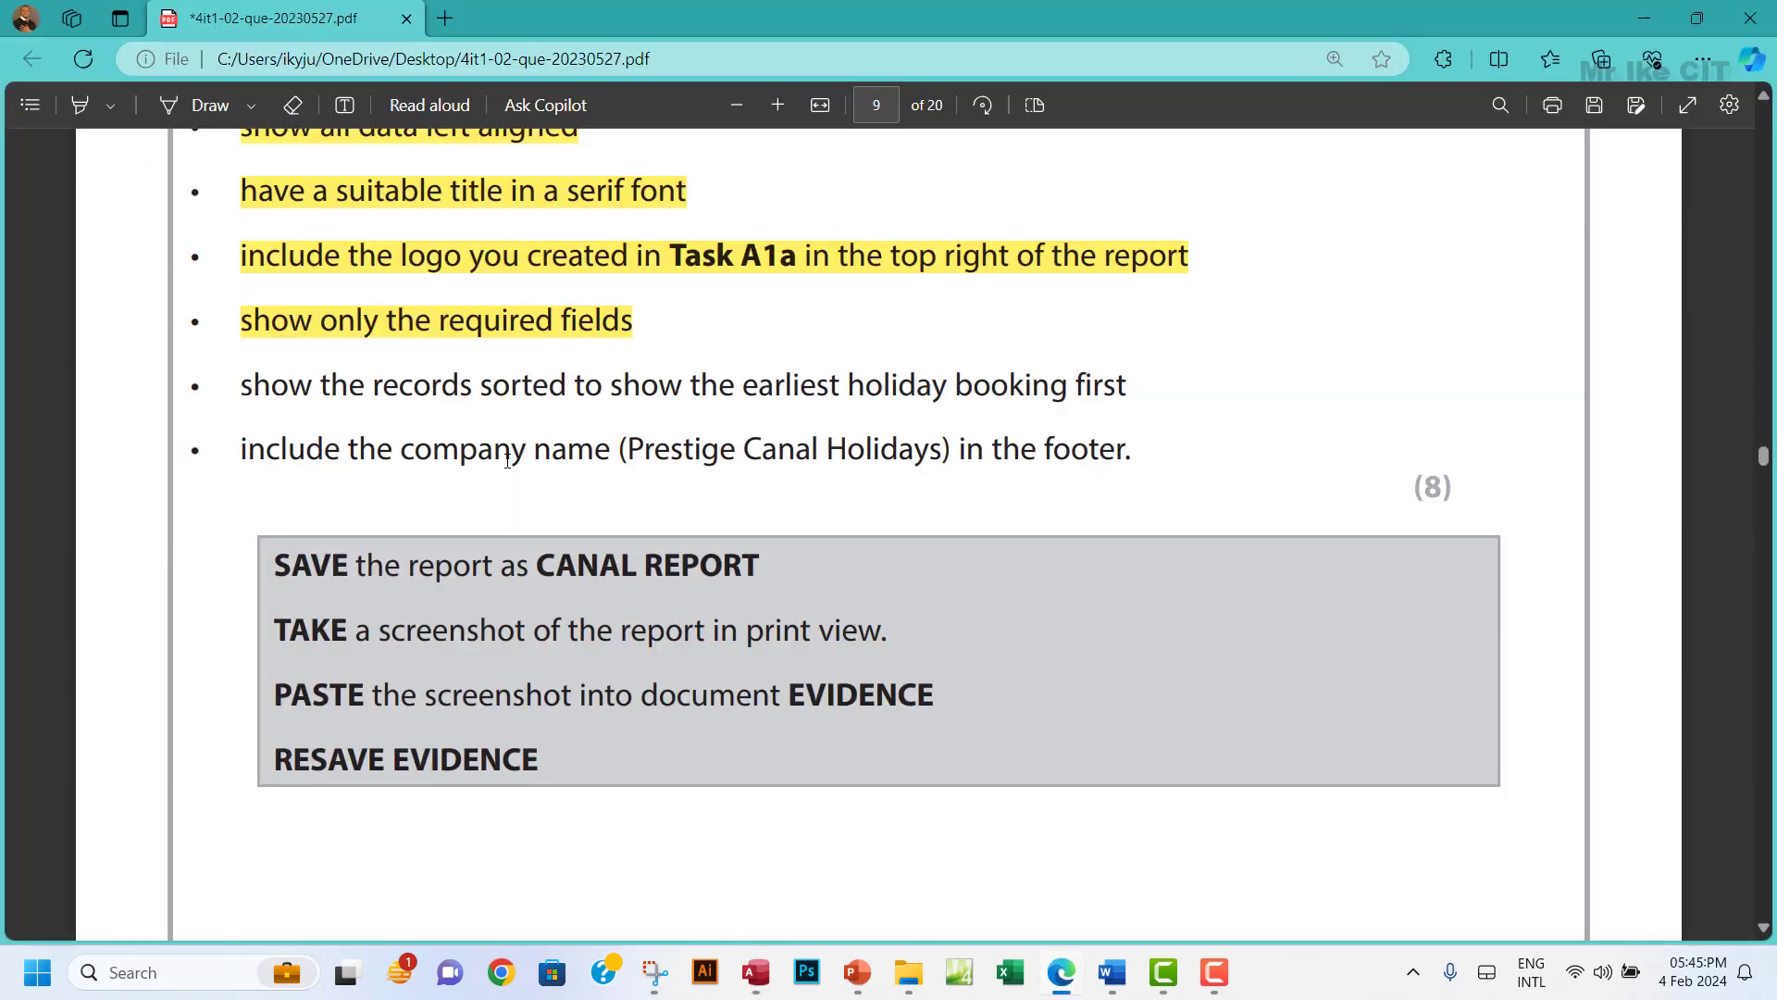
pyautogui.moveTo(241, 385); pyautogui.dragTo(1129, 387)
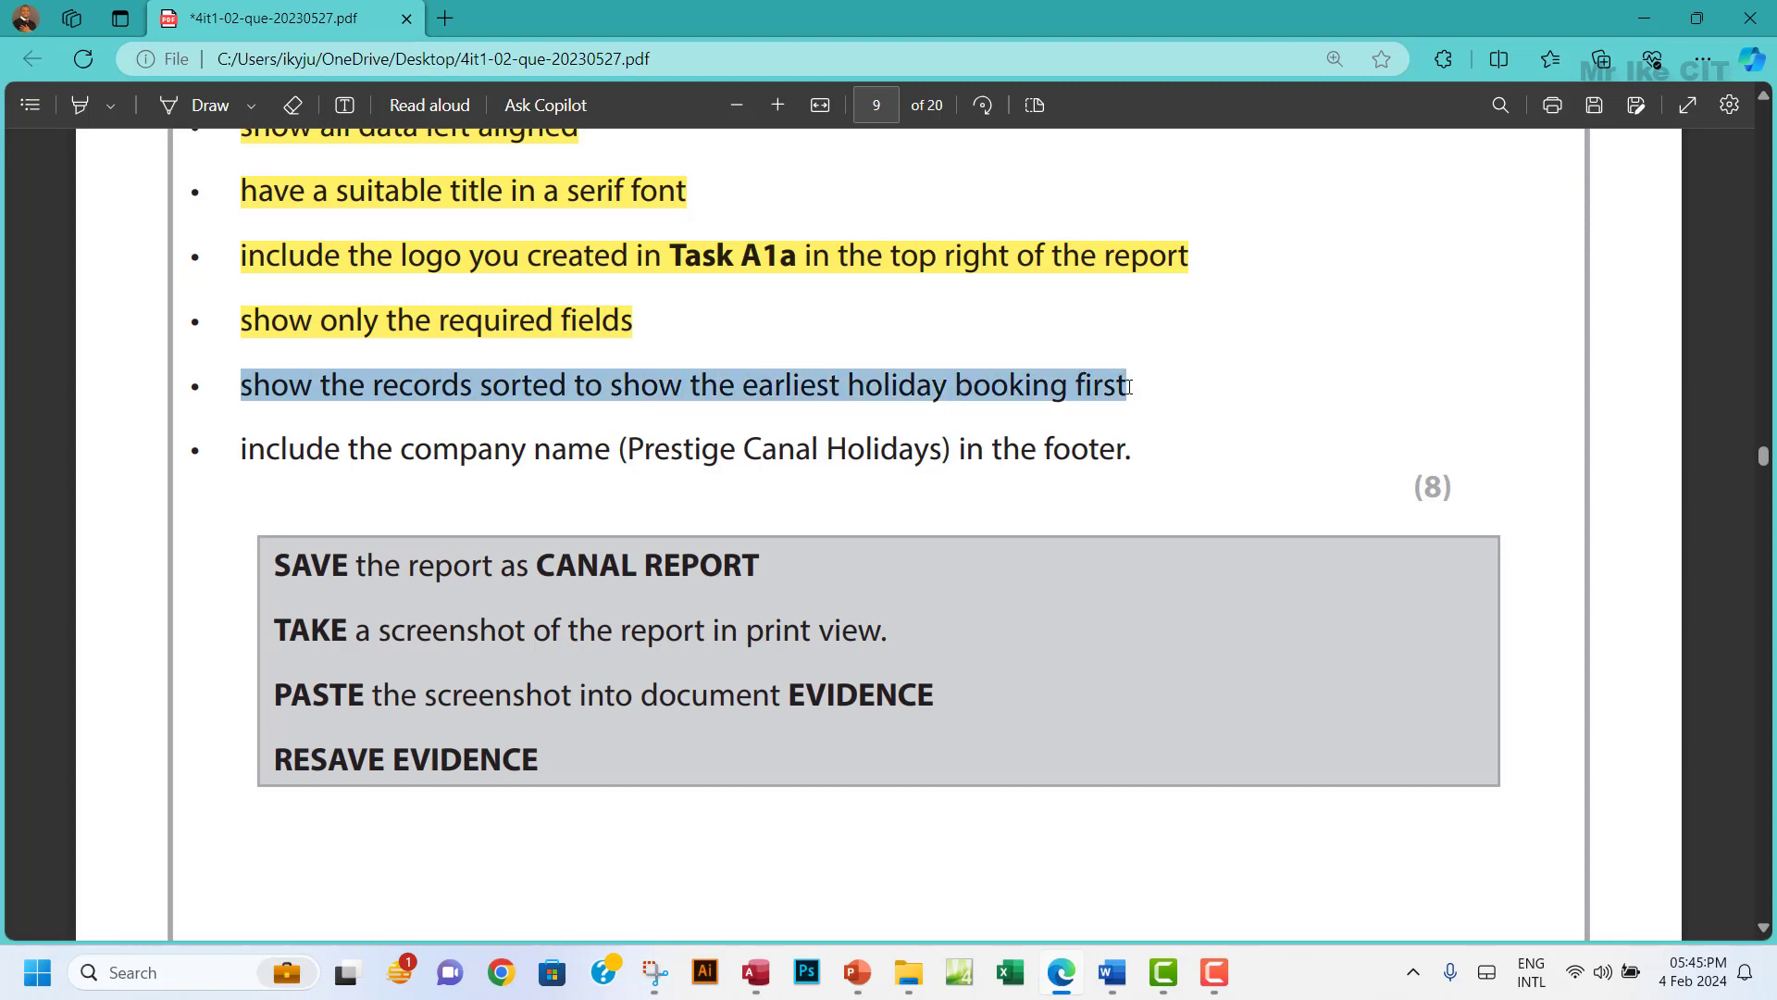
pyautogui.moveTo(1178, 227)
pyautogui.moveTo(1307, 227)
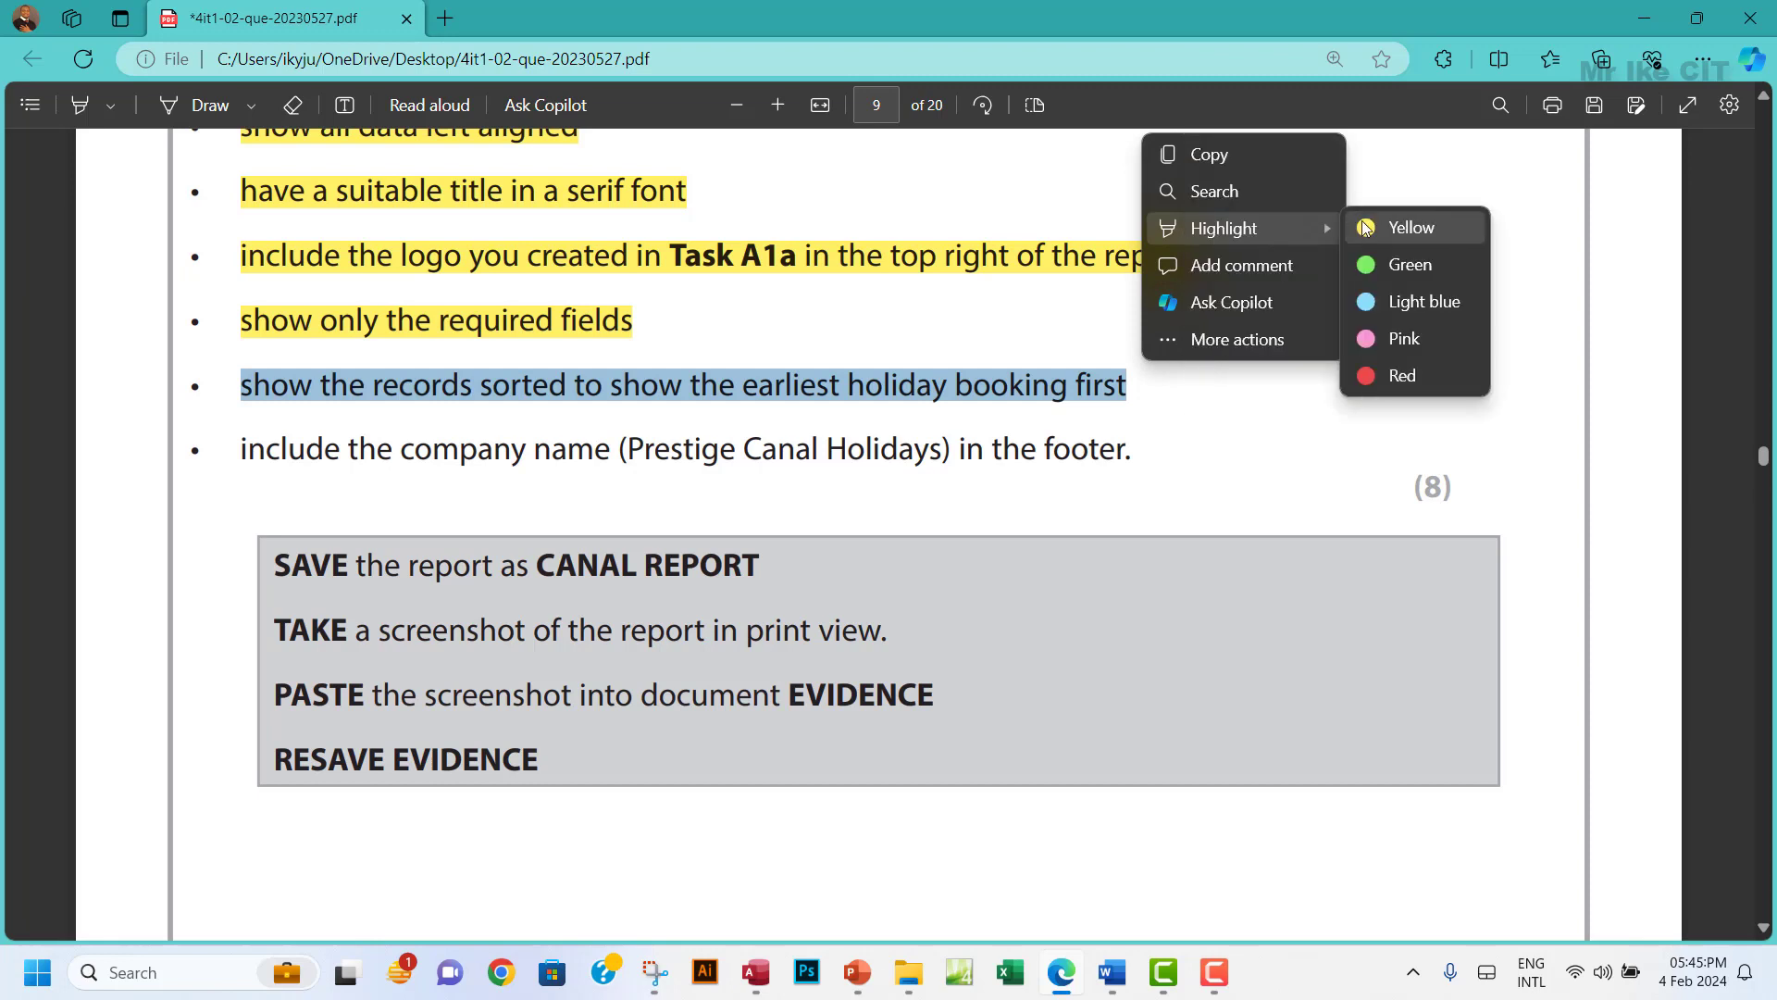
pyautogui.click(1366, 228)
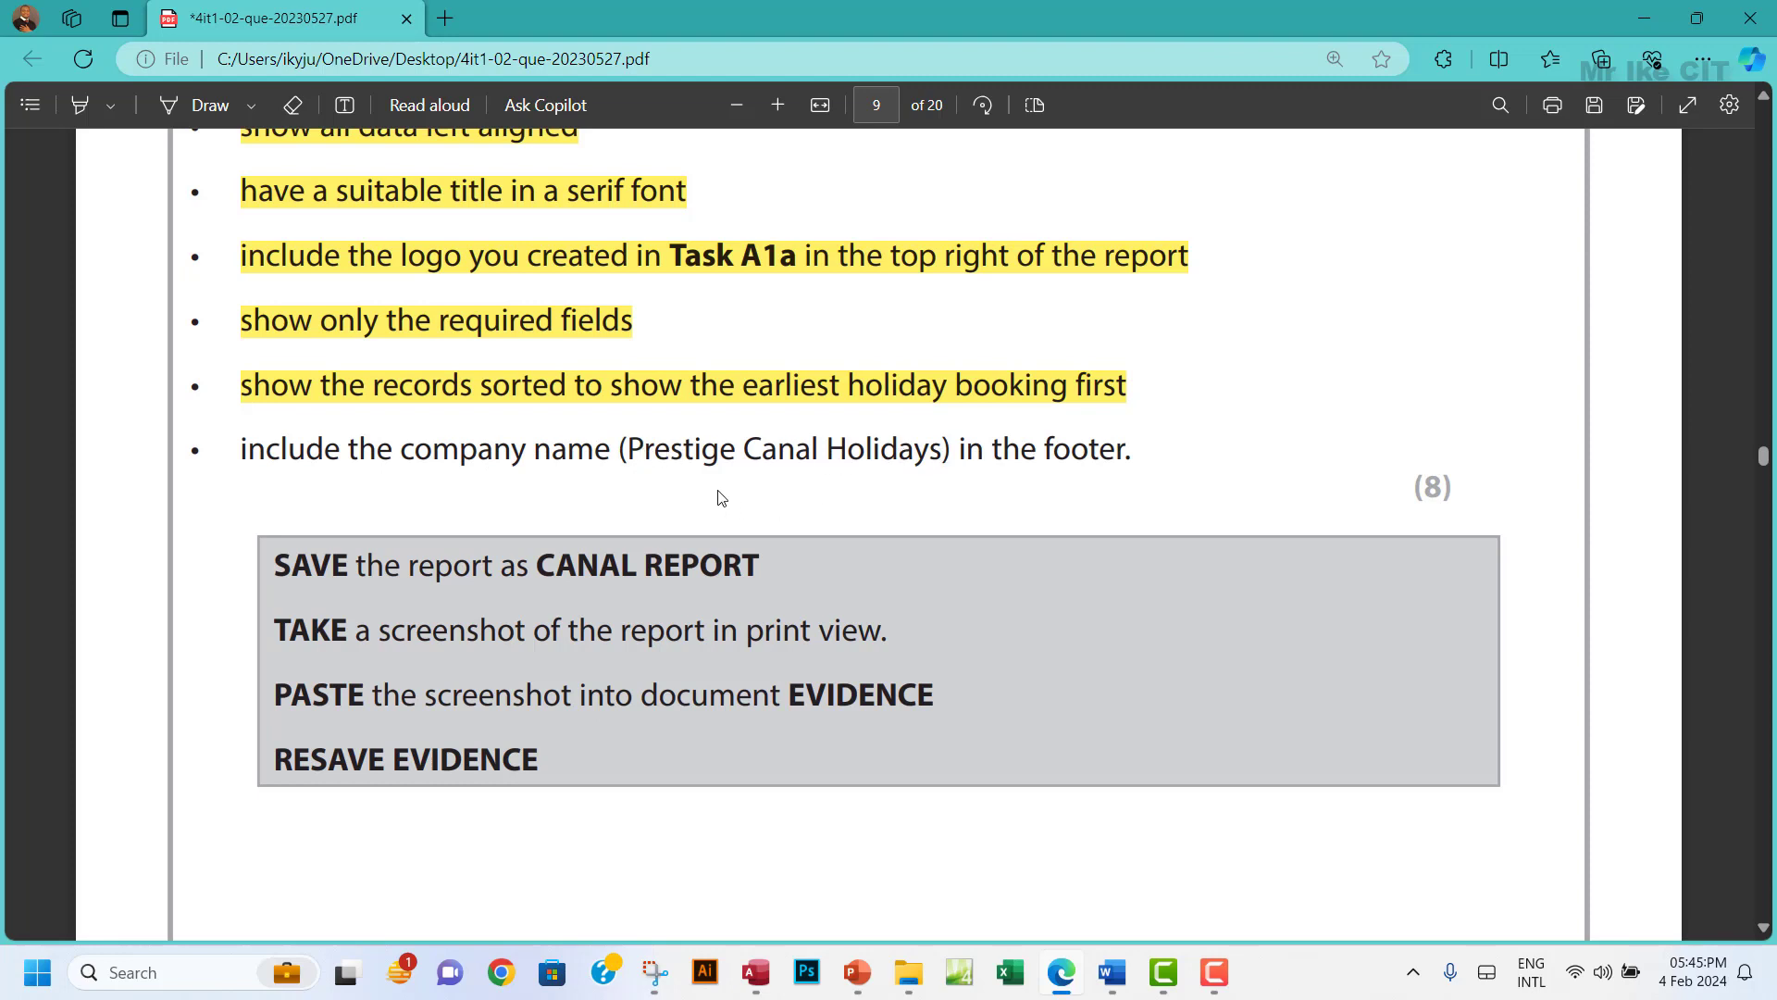
# Copy the company name "Prestige Canal Holidays" from the footer bullet in the exam PDF.
pyautogui.moveTo(630, 451); pyautogui.dragTo(937, 450)
pyautogui.hotkey('ctrl', 'c')
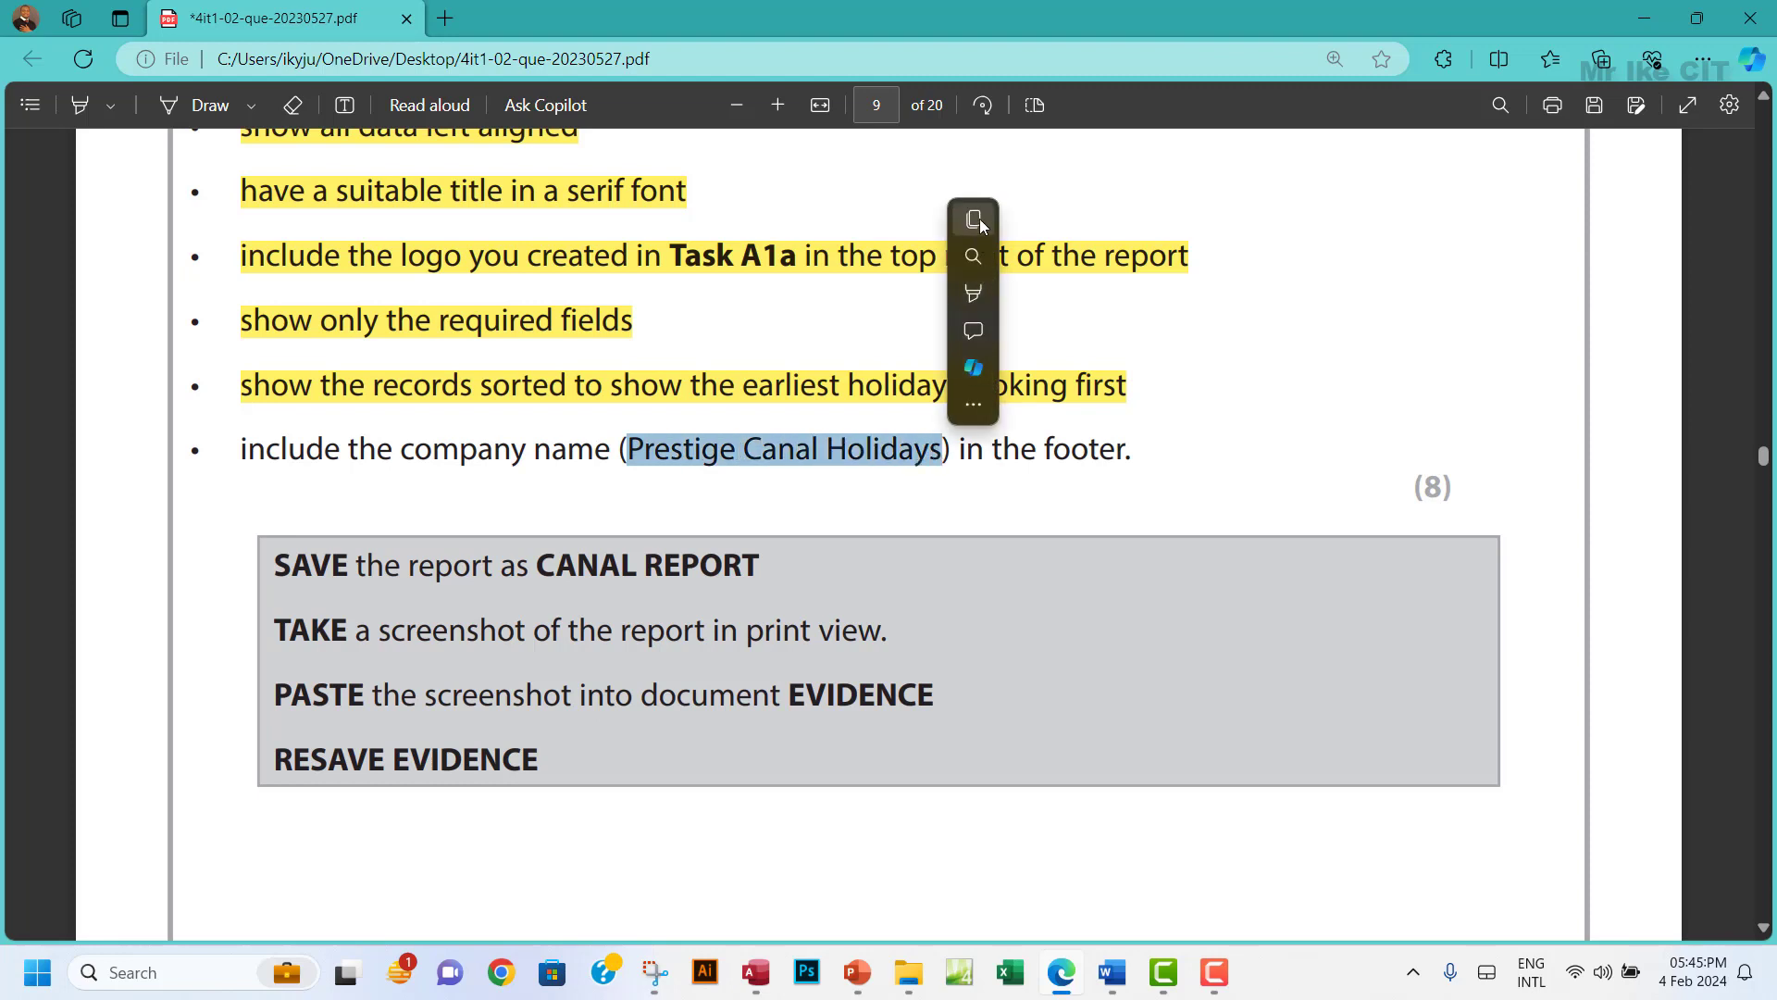
pyautogui.click(982, 223)
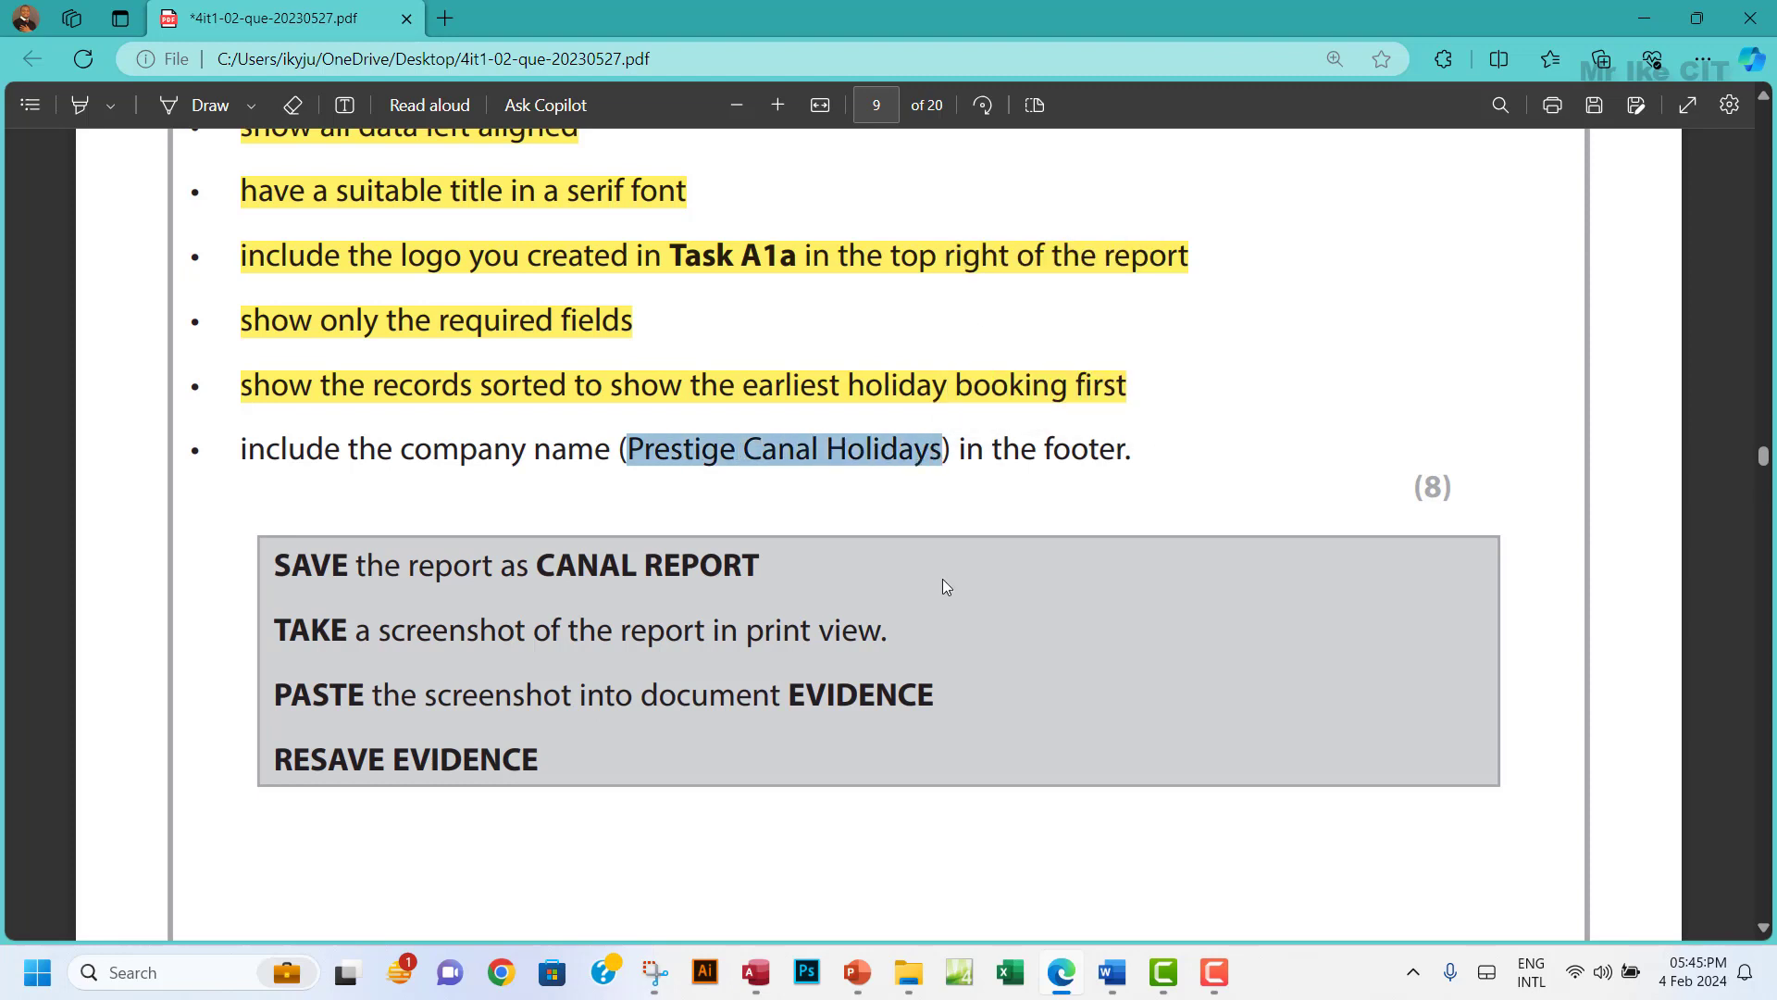
# In Access, deepen the report's page footer and add a label reading "Prestige Canal Holidays" below the date and page number.
pyautogui.click(755, 981)
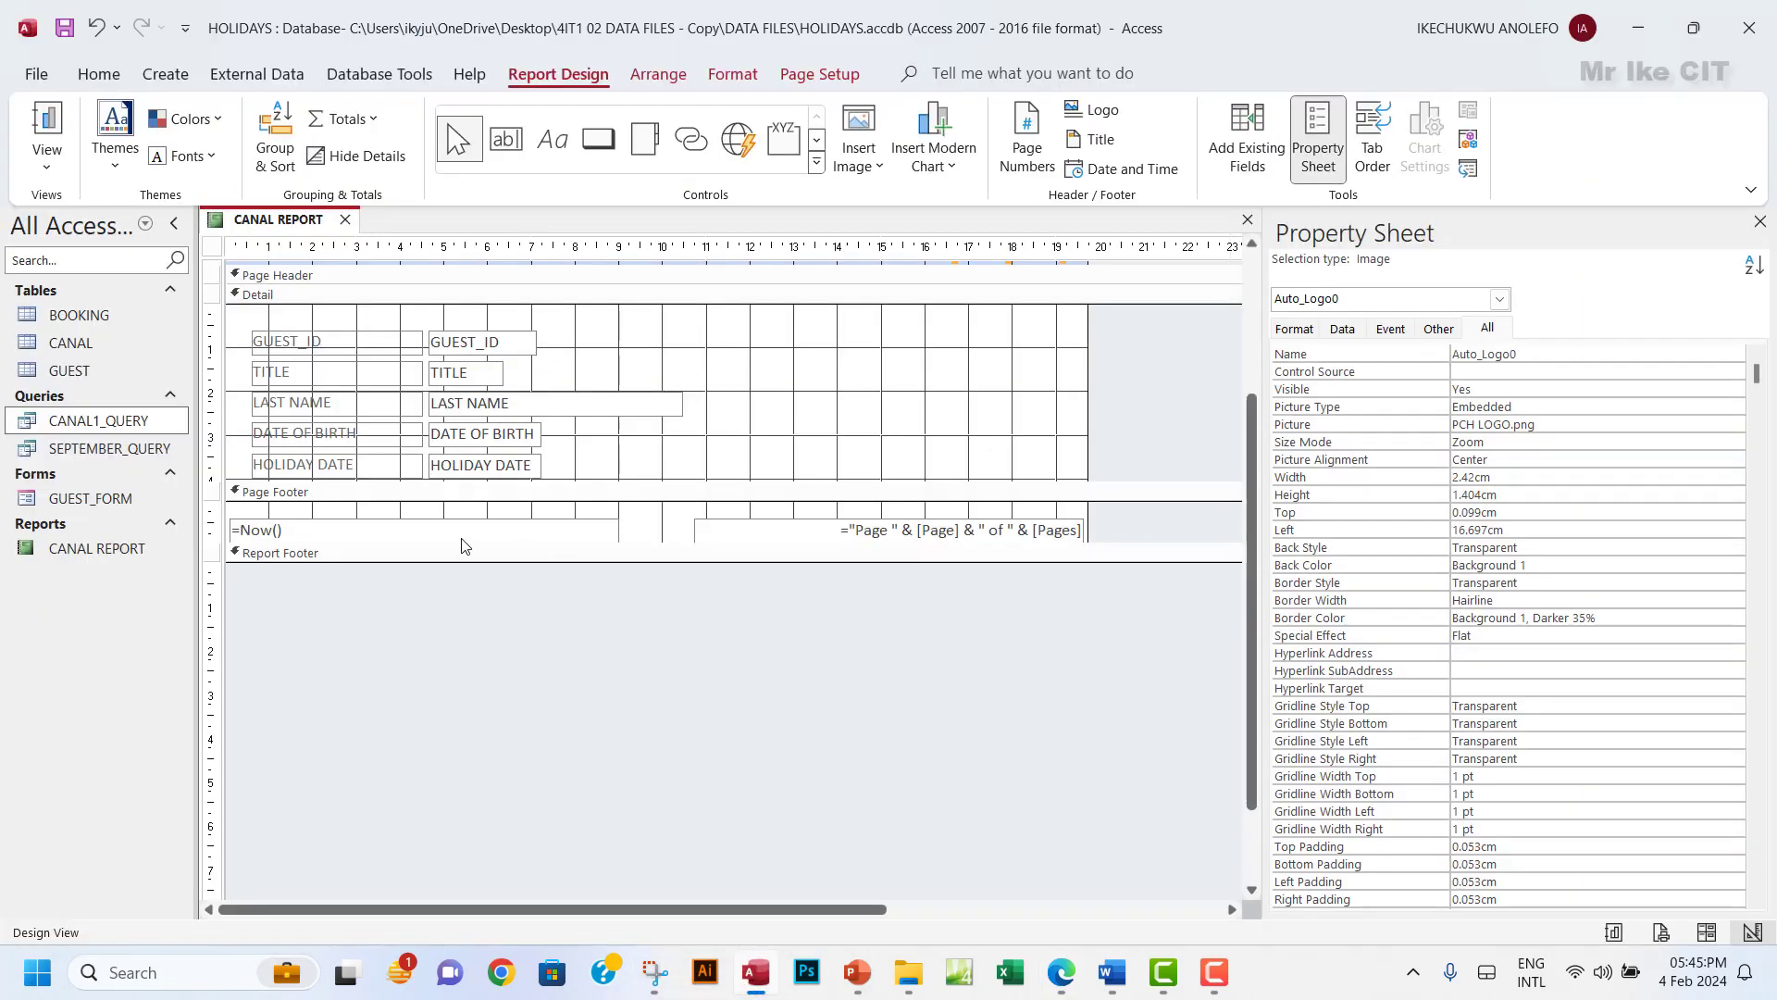
pyautogui.moveTo(501, 544); pyautogui.dragTo(499, 579)
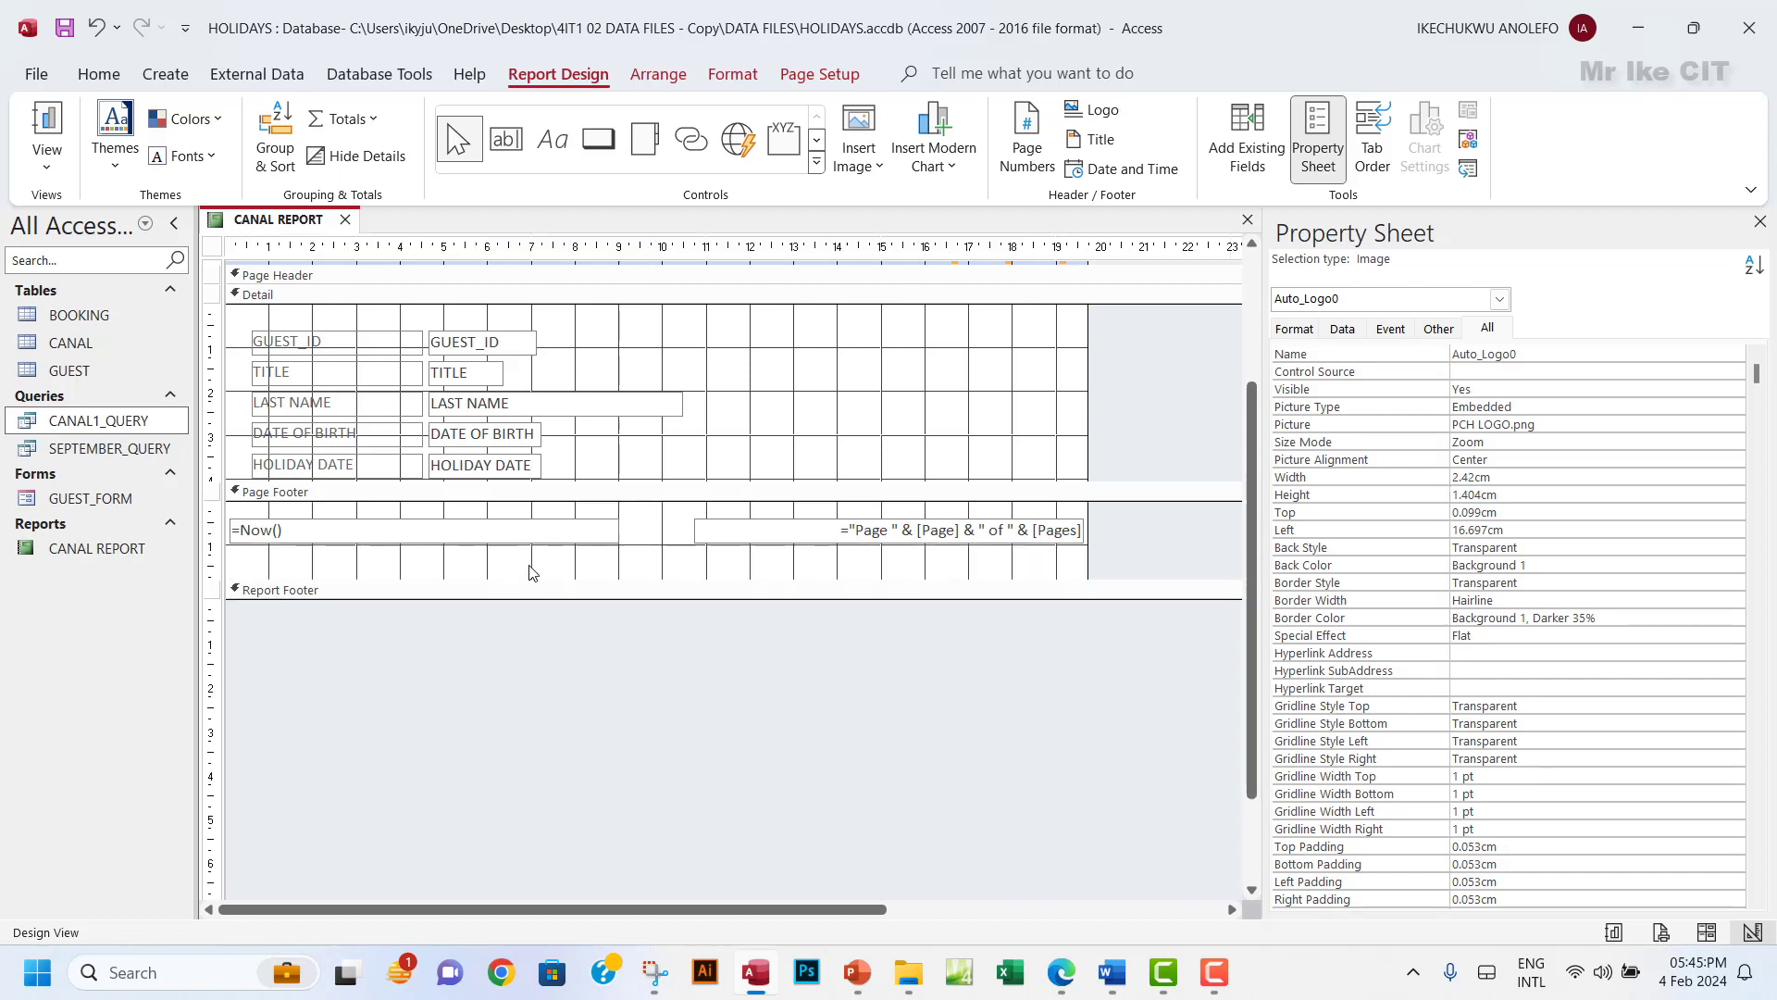
pyautogui.click(551, 148)
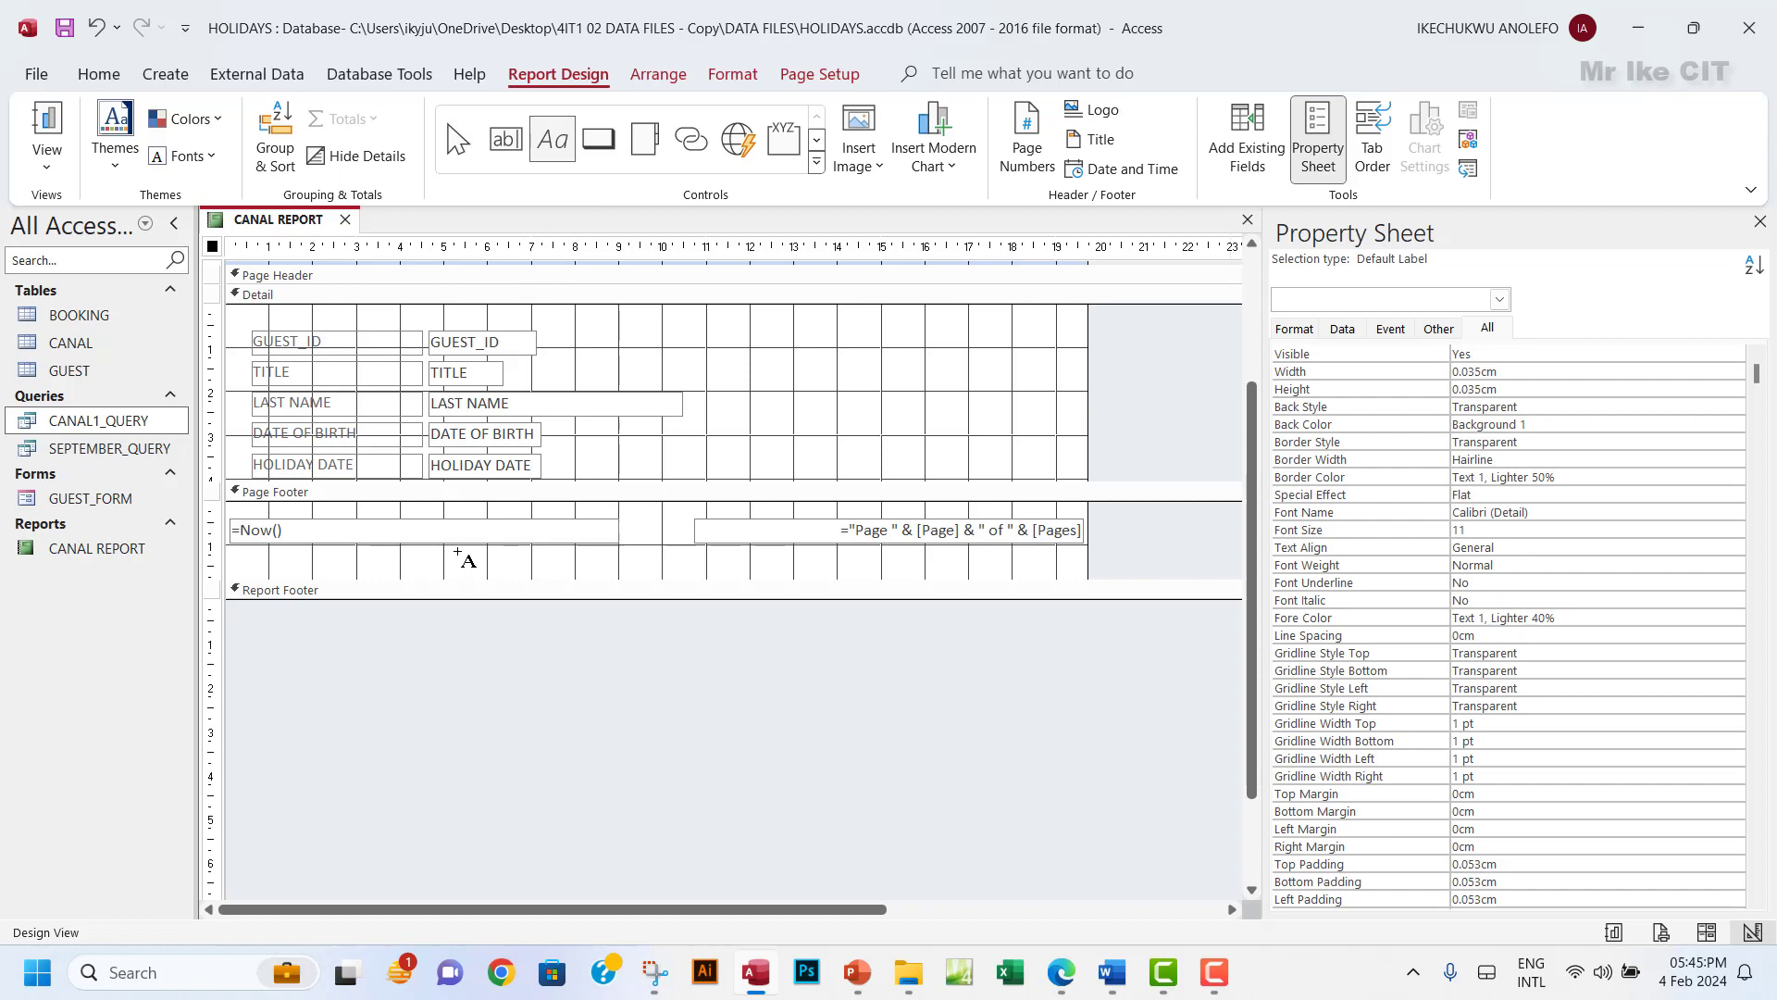
pyautogui.moveTo(457, 552); pyautogui.dragTo(815, 584)
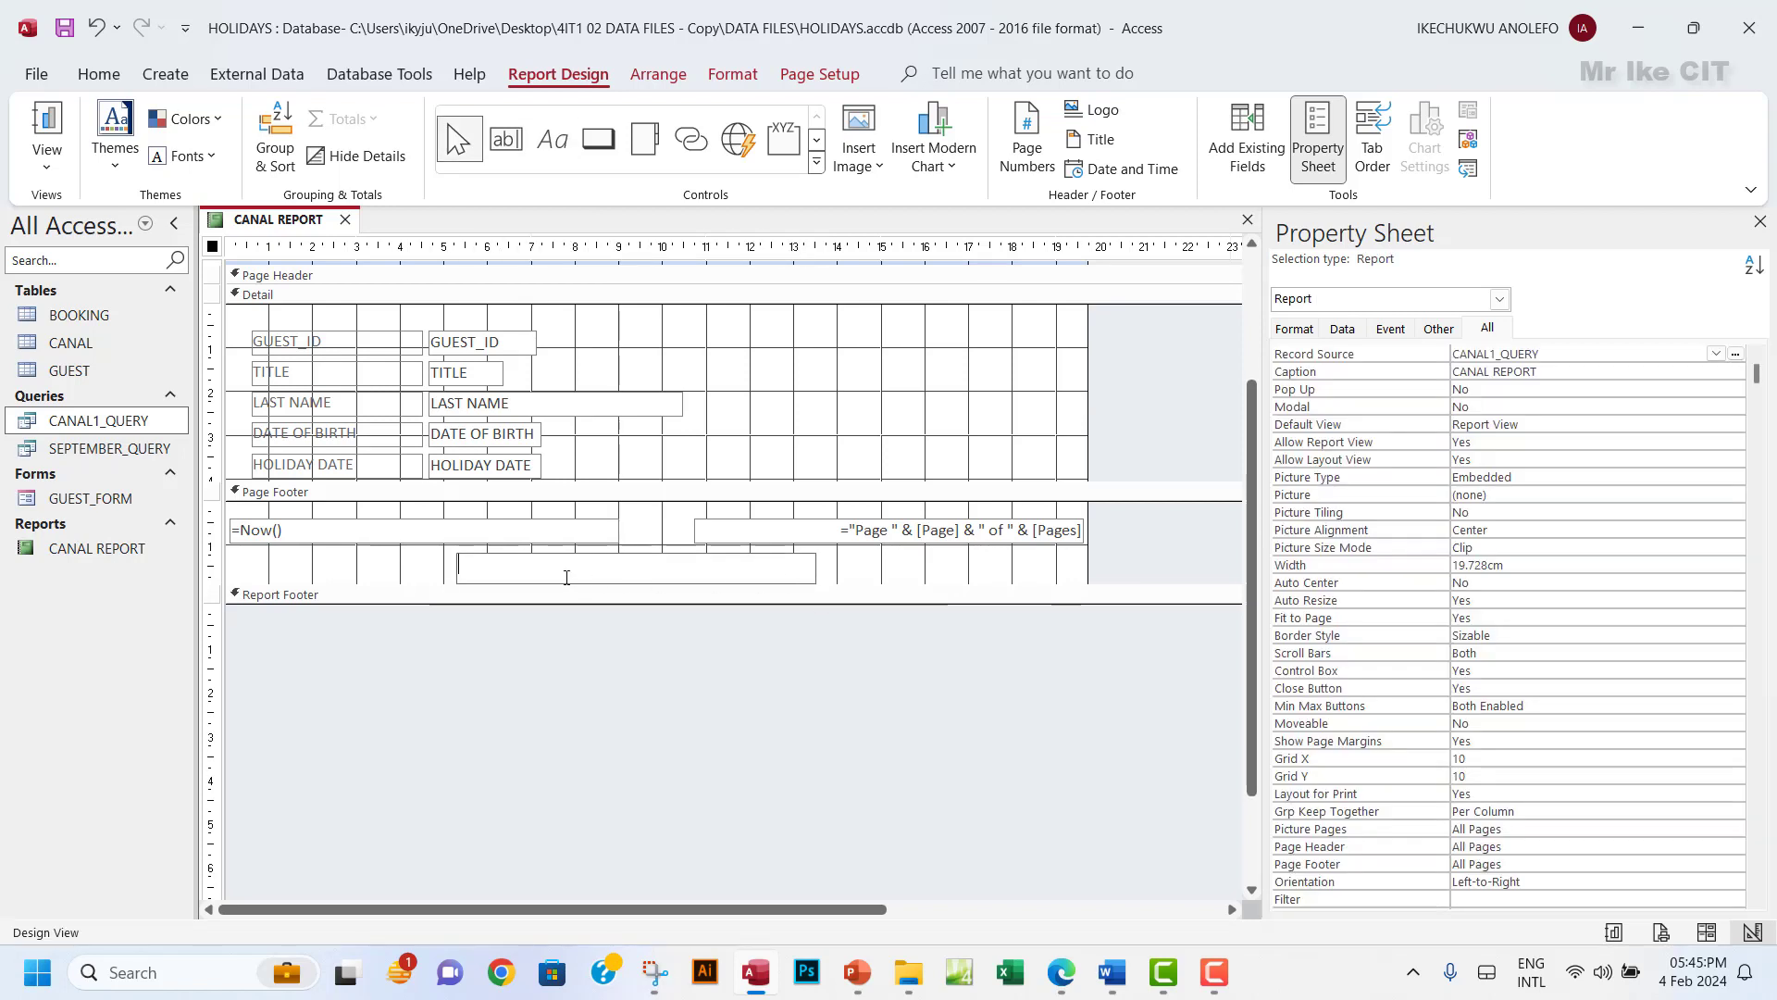
pyautogui.hotkey('ctrl', 'v')
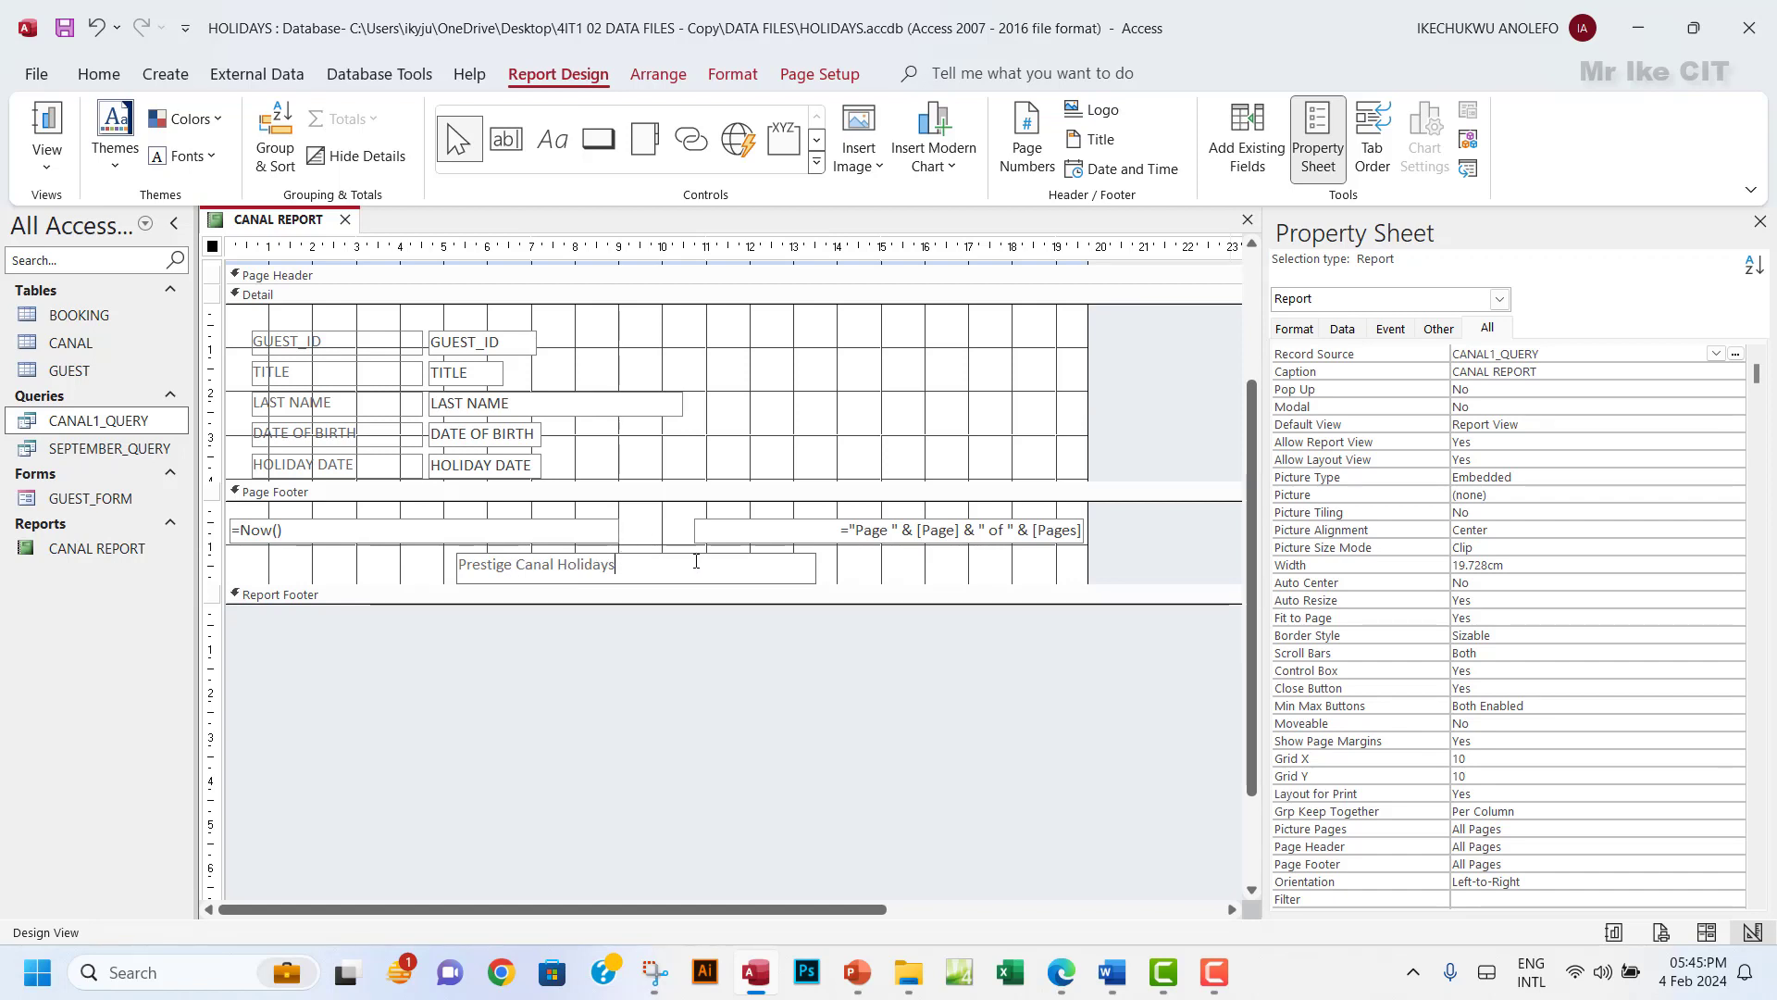
# Narrow the footer label to about 5.49 cm, place it about 6.30 cm from the left, check it in Report View, and return to Design View.
pyautogui.click(820, 579)
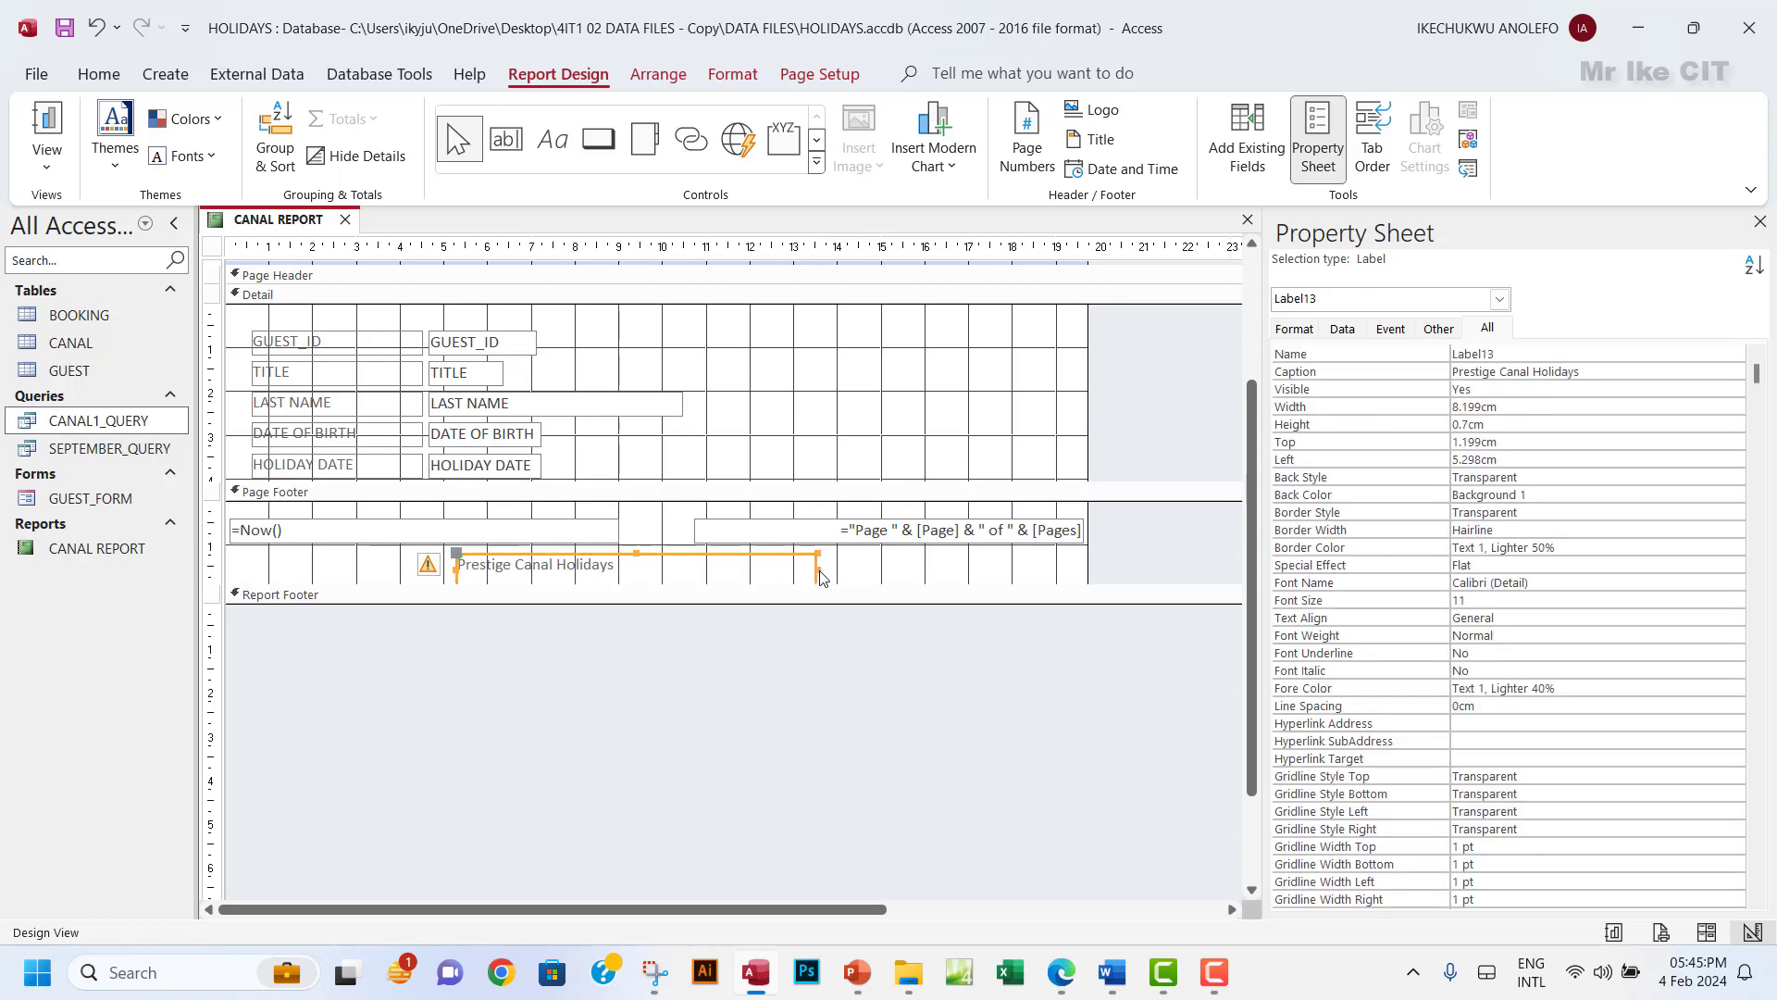
pyautogui.moveTo(819, 568); pyautogui.dragTo(669, 576)
pyautogui.moveTo(815, 572); pyautogui.dragTo(663, 549)
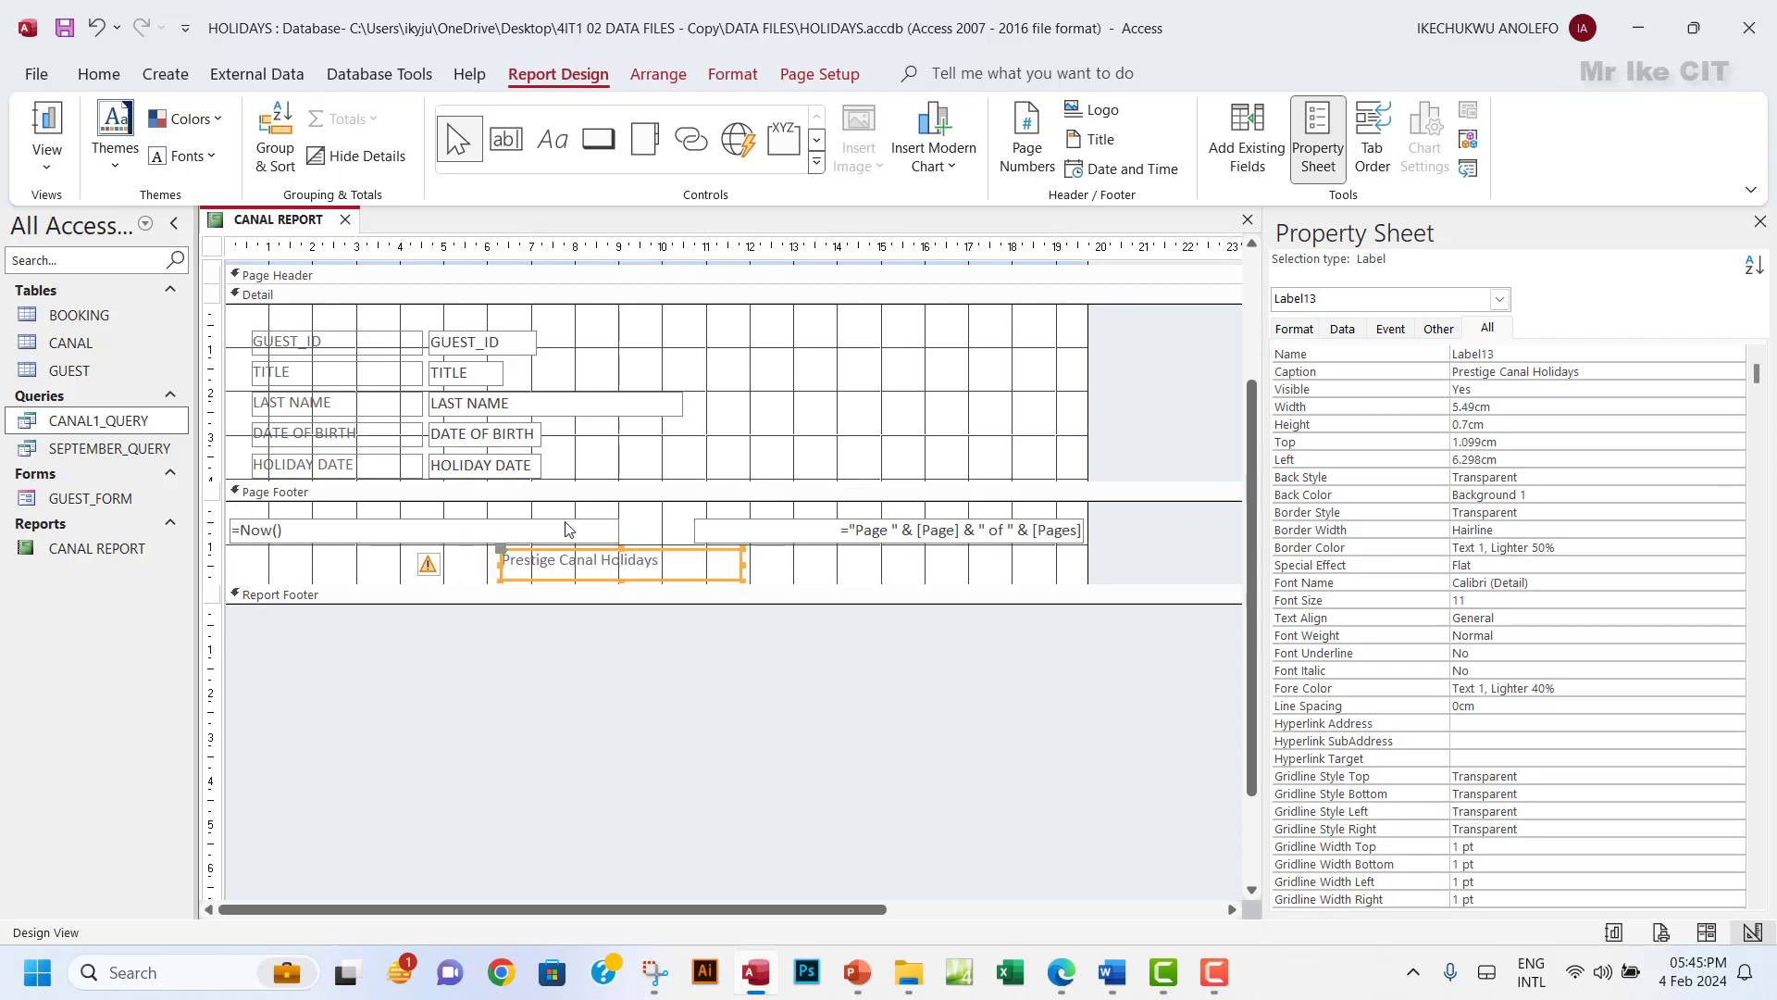
pyautogui.click(45, 159)
pyautogui.click(116, 211)
pyautogui.scroll(-1, 953, 682)
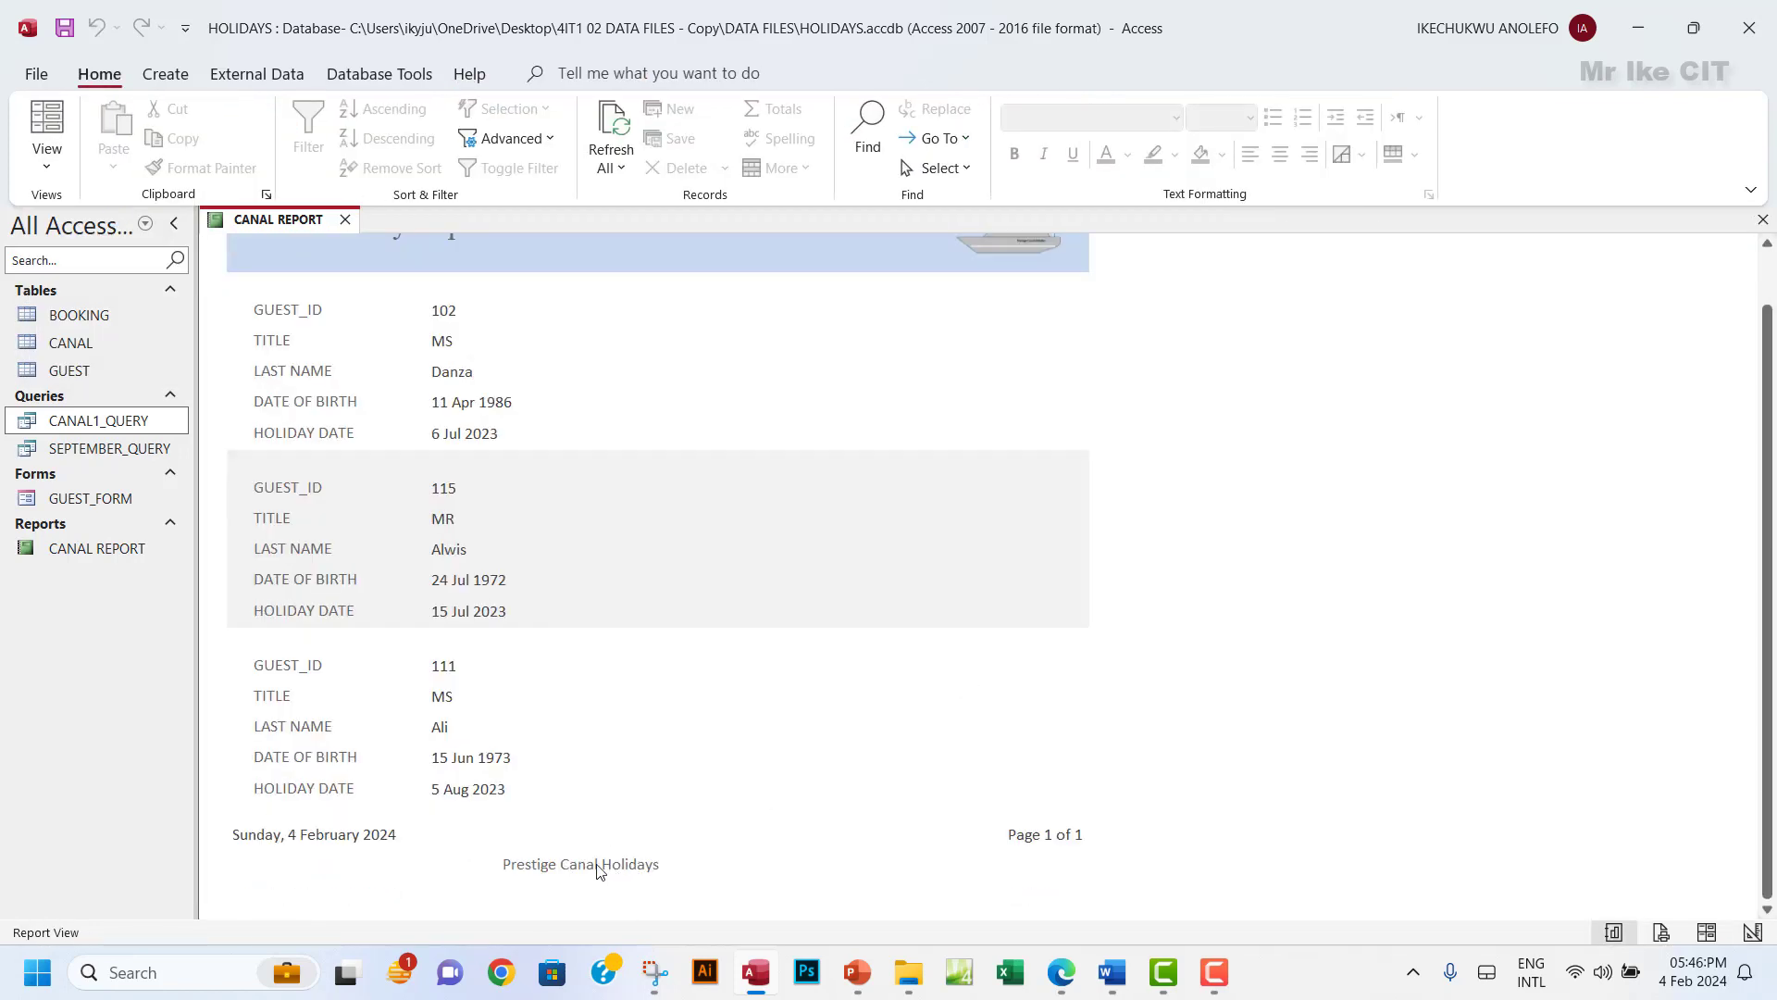
pyautogui.click(47, 139)
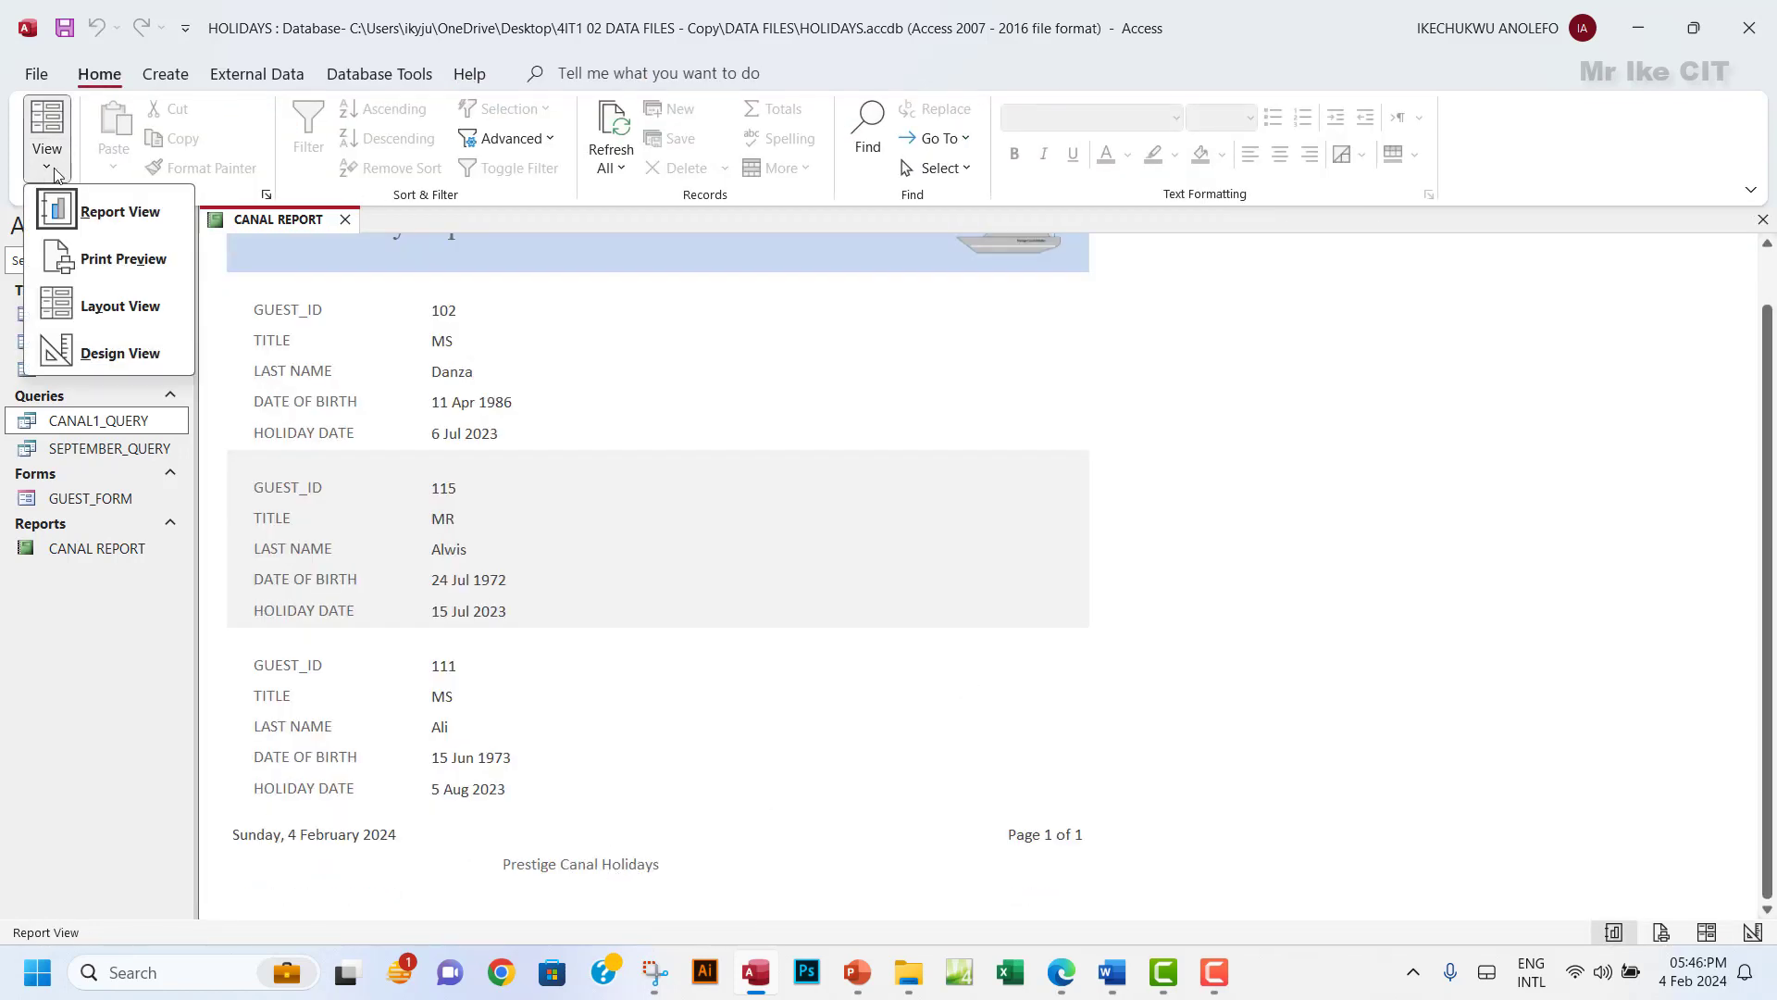
pyautogui.click(127, 359)
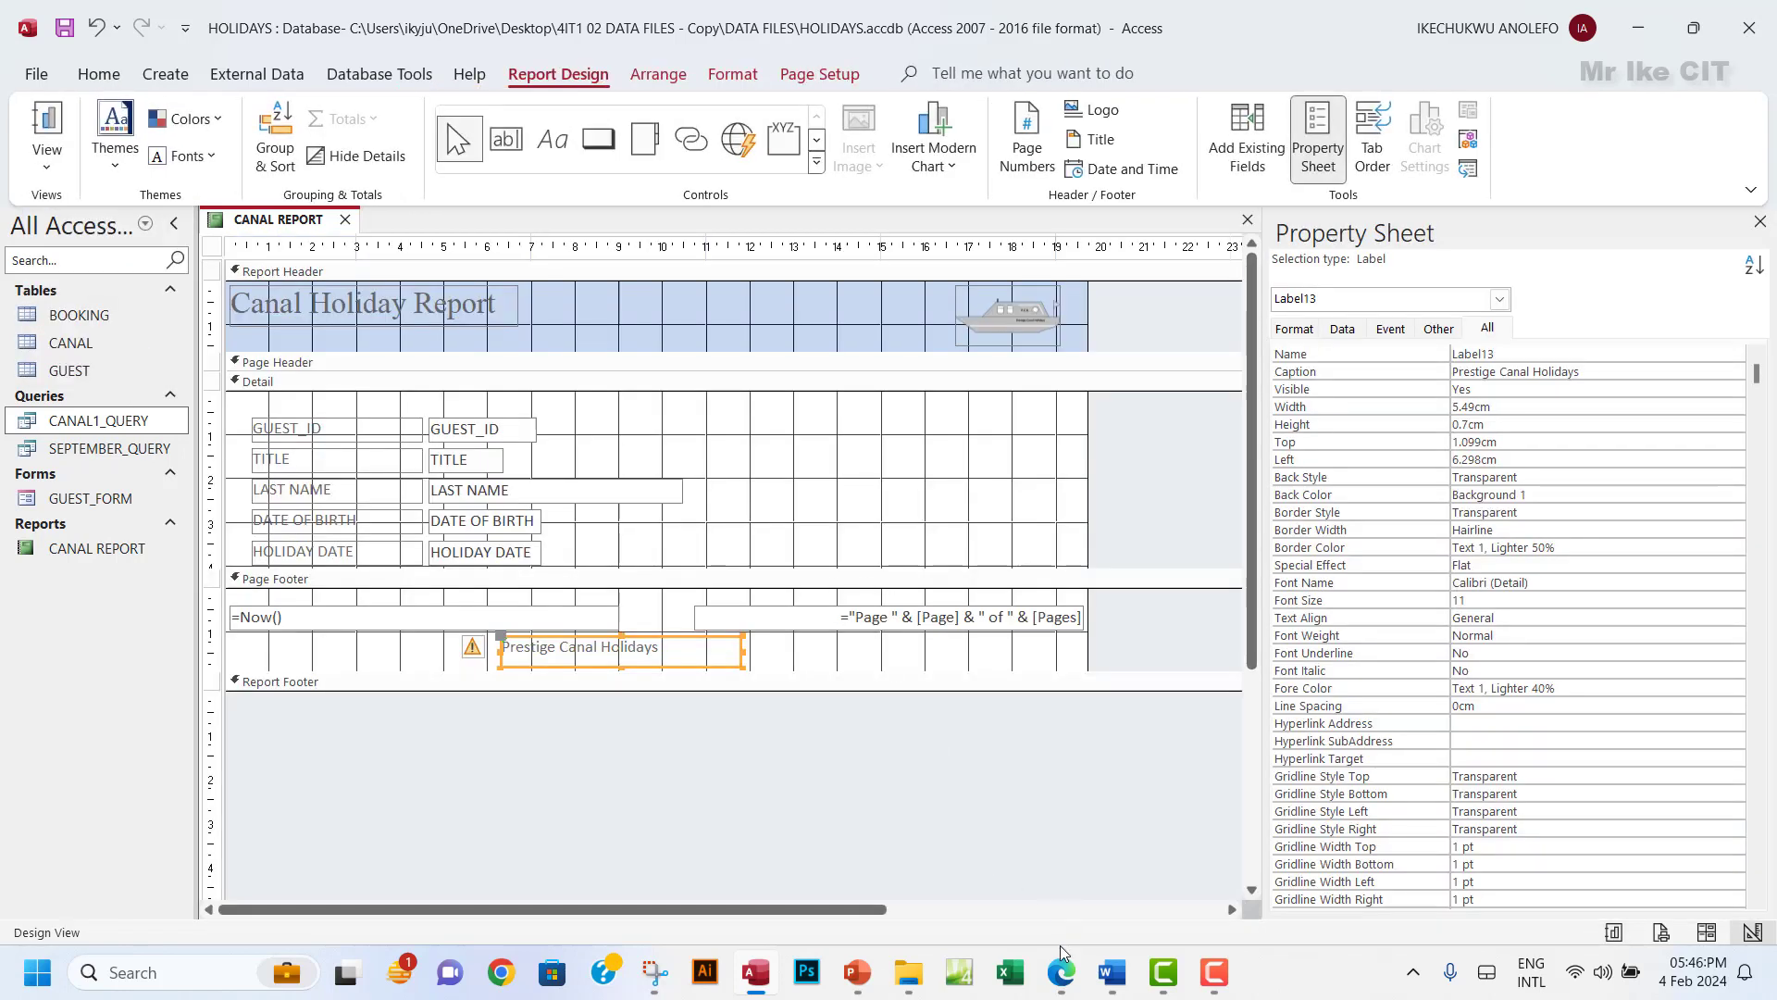
# In the exam PDF, highlight the company name footer bullet and the instruction to save the report as CANAL REPORT in yellow.
pyautogui.click(1062, 974)
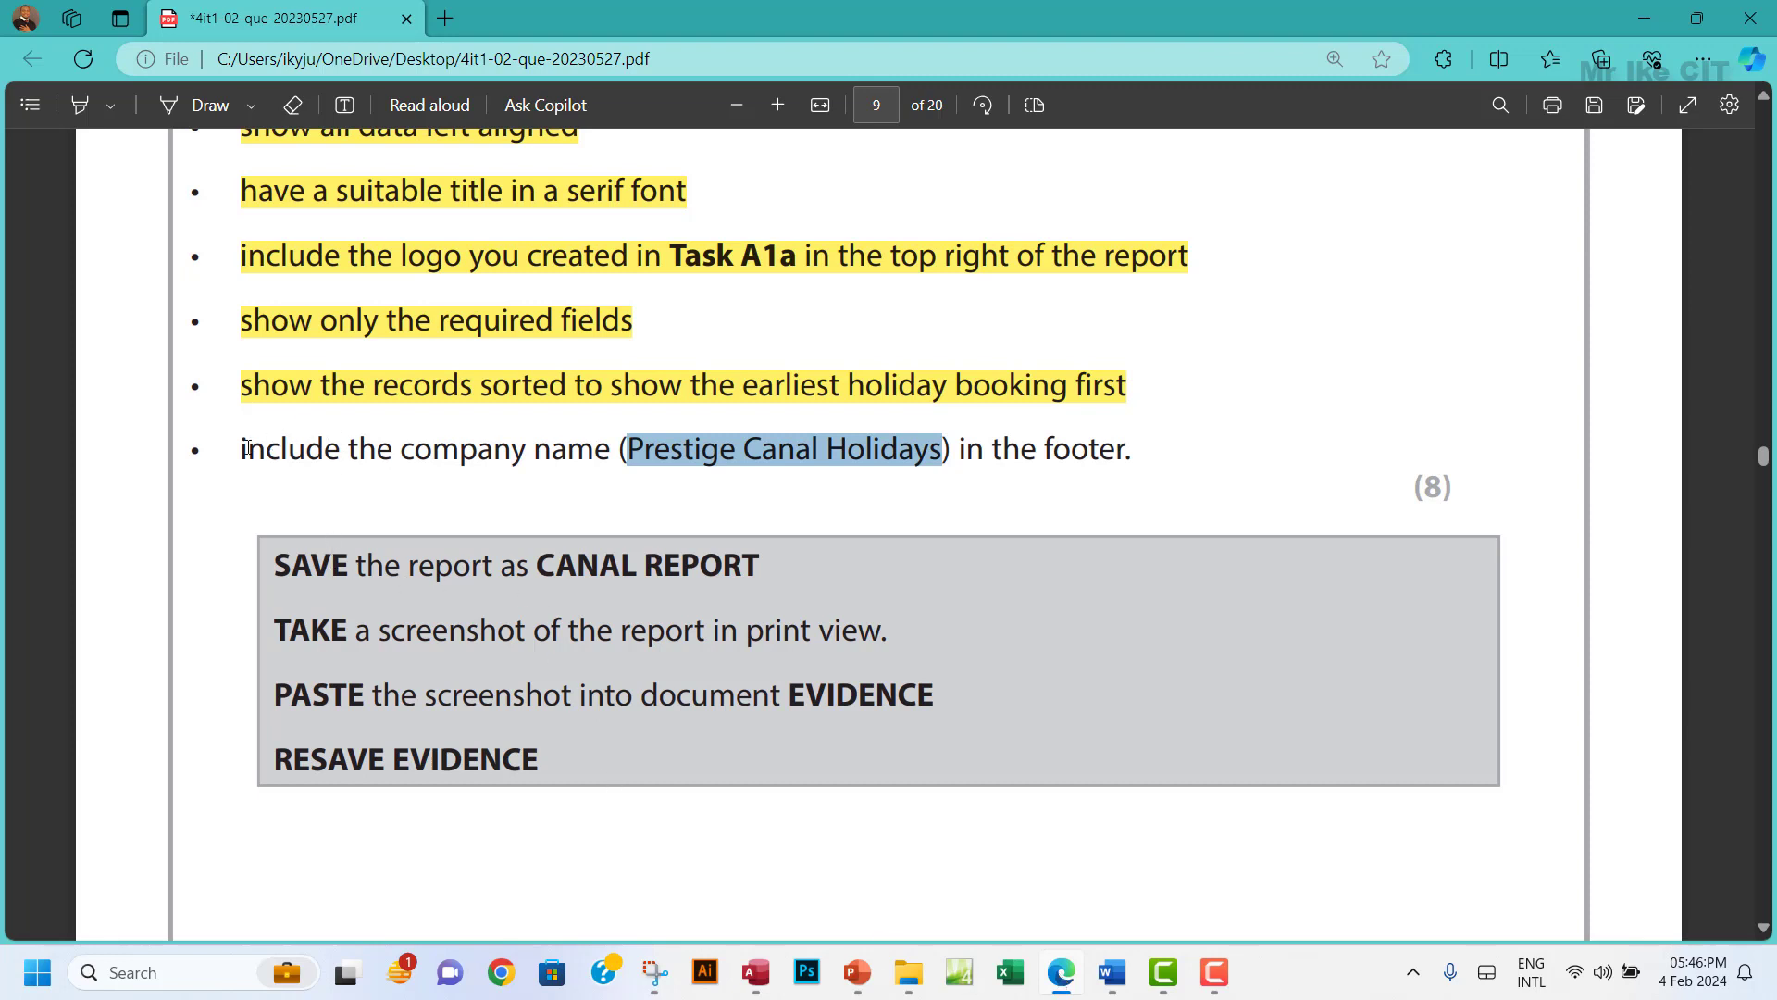
pyautogui.moveTo(248, 448)
pyautogui.mouseDown()
pyautogui.moveTo(1250, 491)
pyautogui.moveTo(1127, 453)
pyautogui.mouseUp()
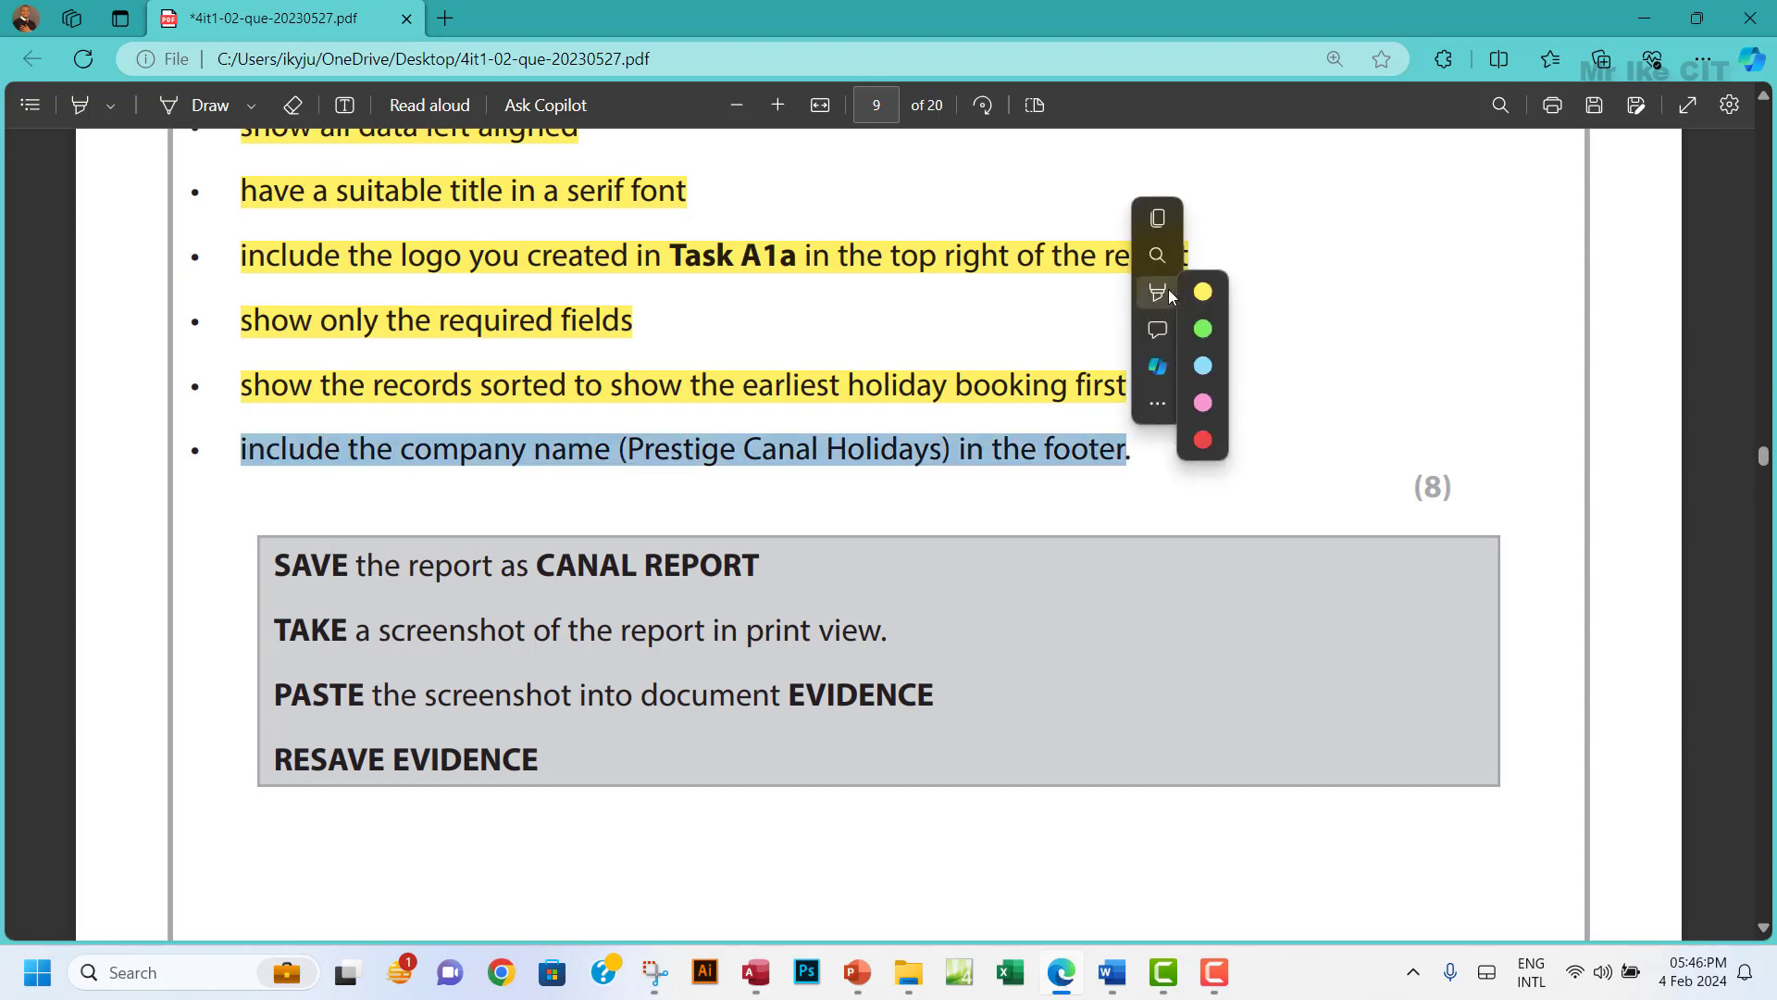
pyautogui.click(1202, 292)
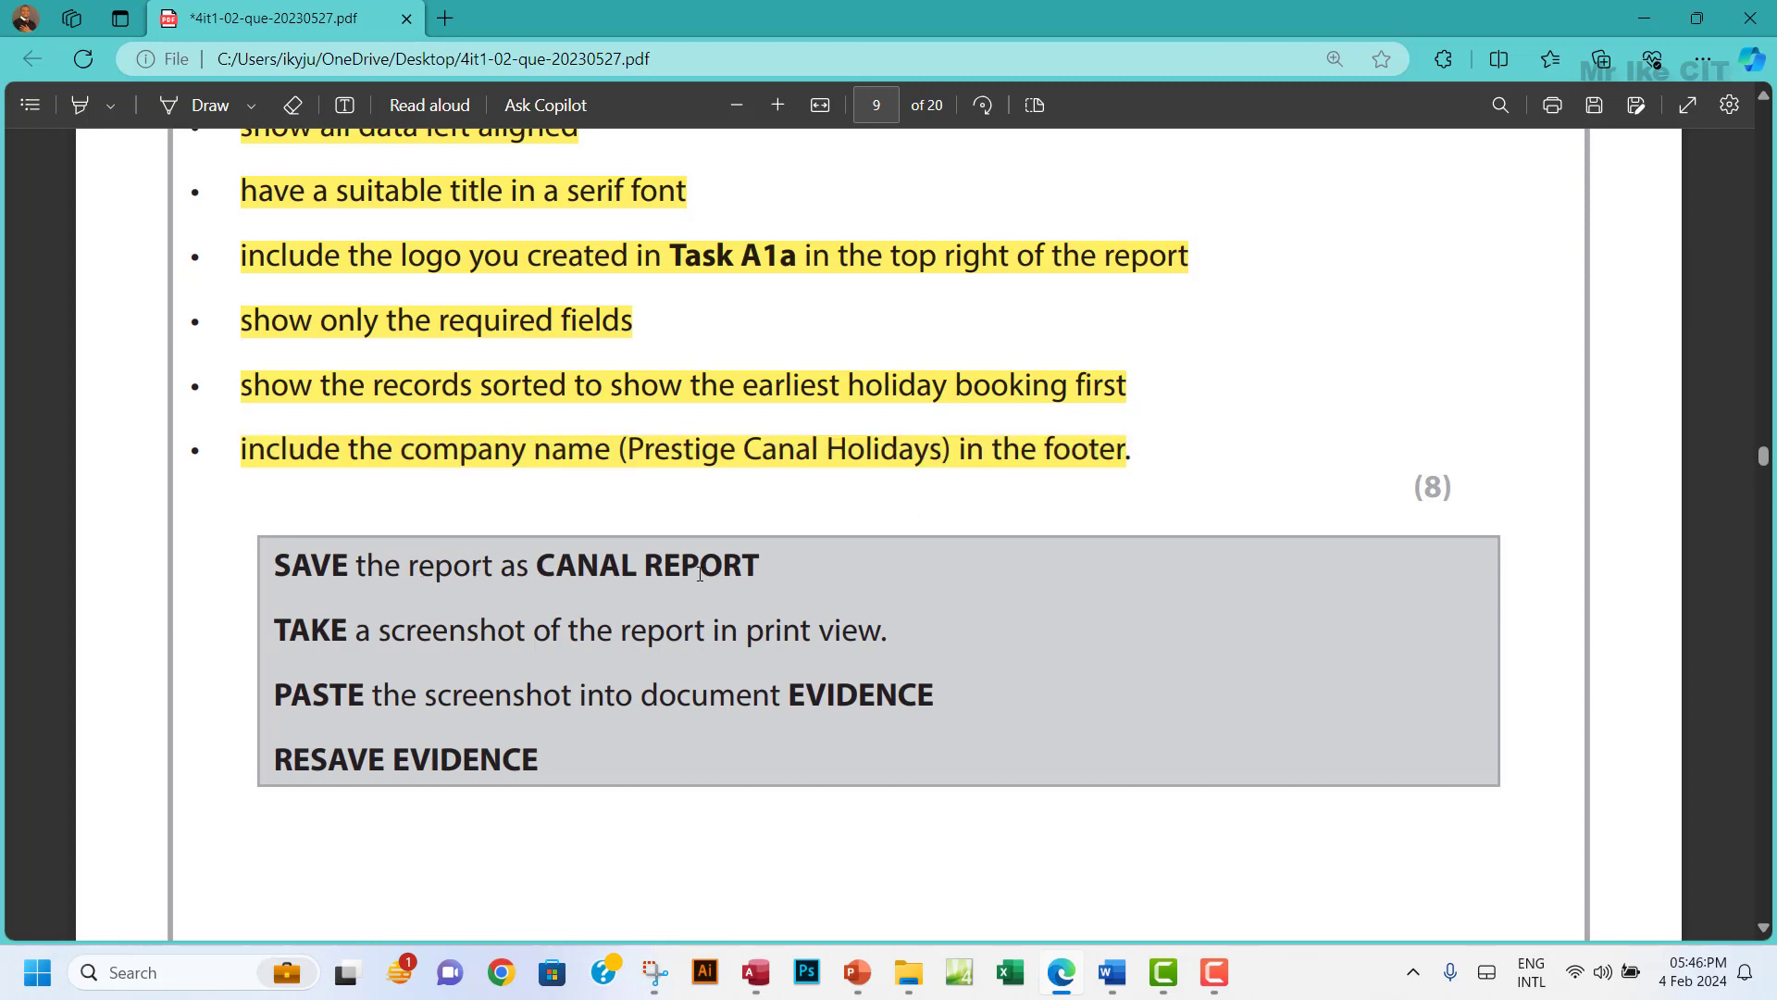
pyautogui.moveTo(314, 568); pyautogui.dragTo(759, 569)
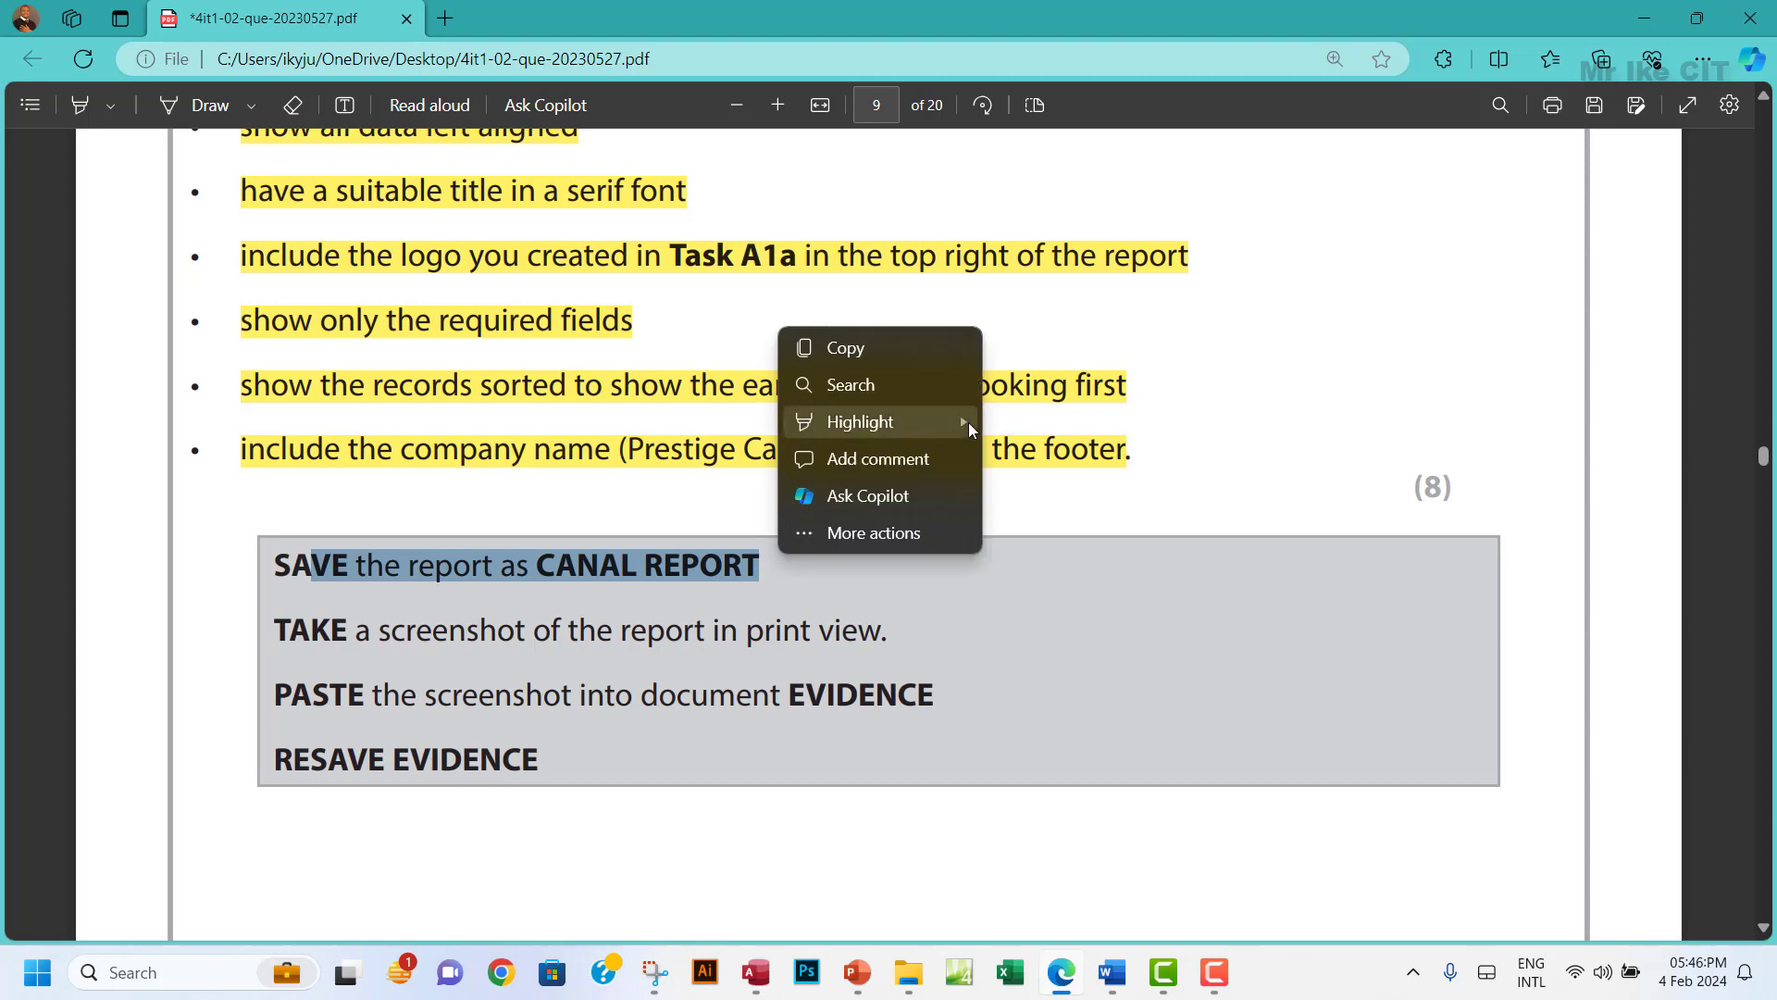
pyautogui.moveTo(963, 422)
pyautogui.click(1018, 419)
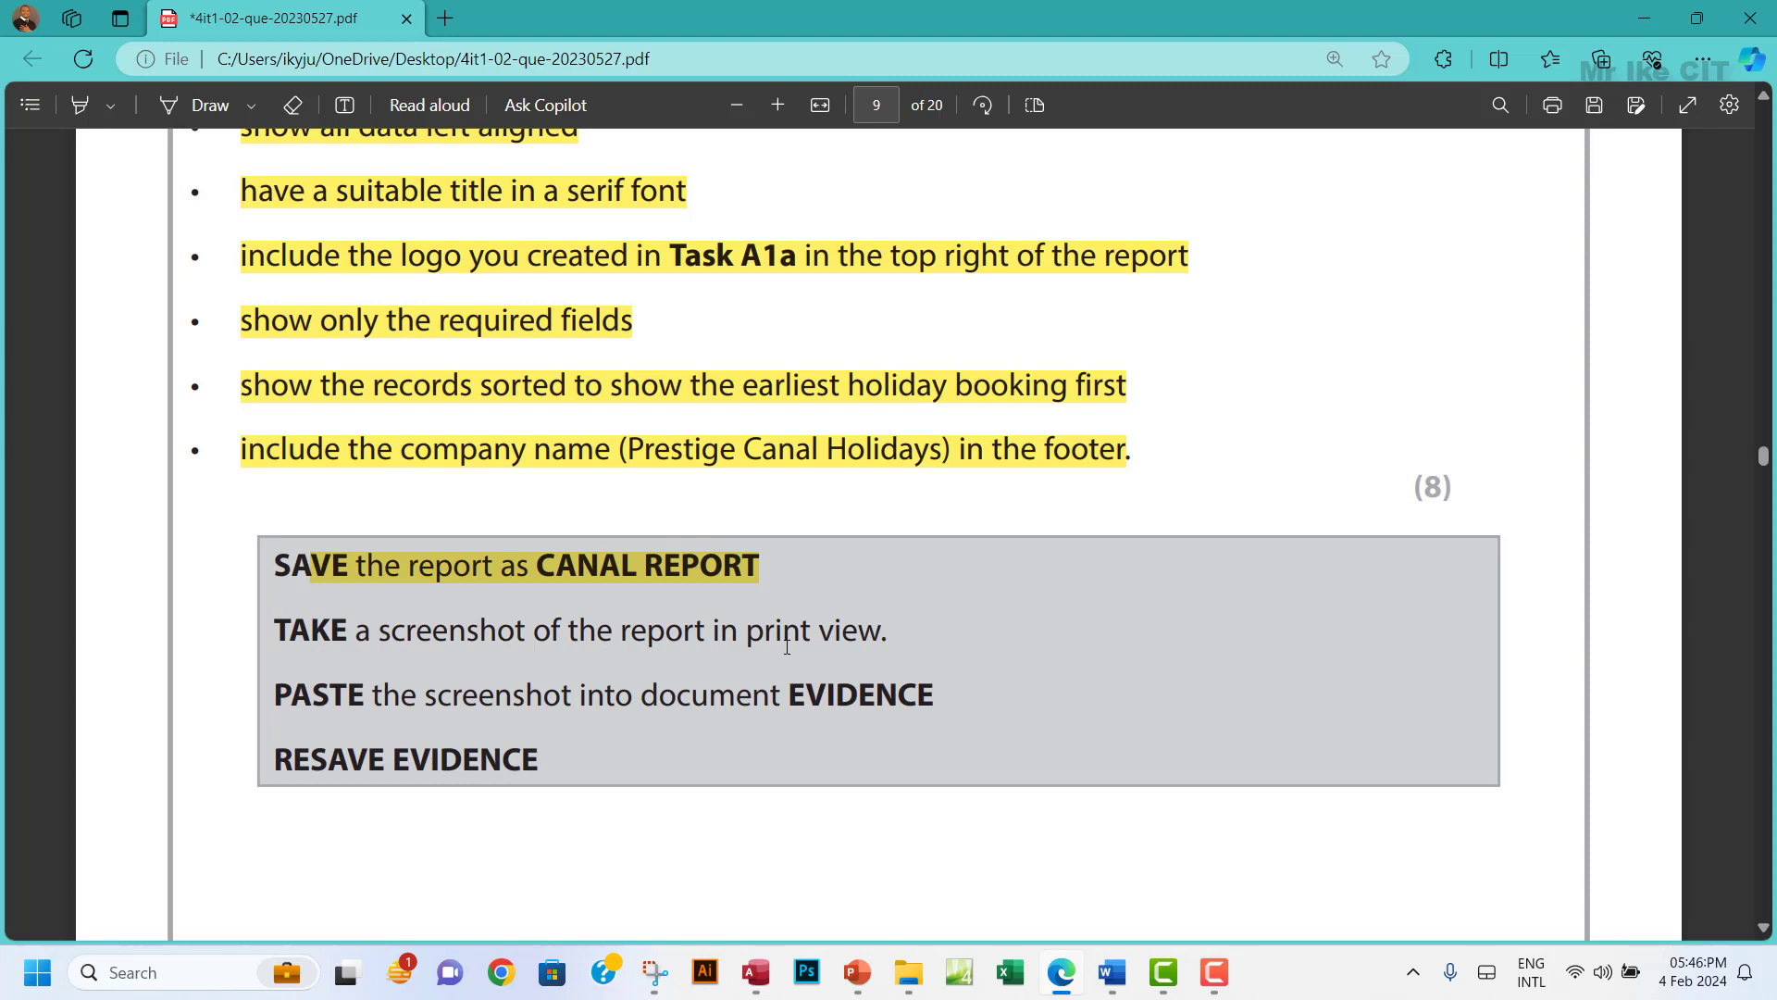
# Following the exam's print view instruction, show CANAL REPORT in Print Preview in Access at 50% zoom.
pyautogui.moveTo(752, 636); pyautogui.dragTo(897, 641)
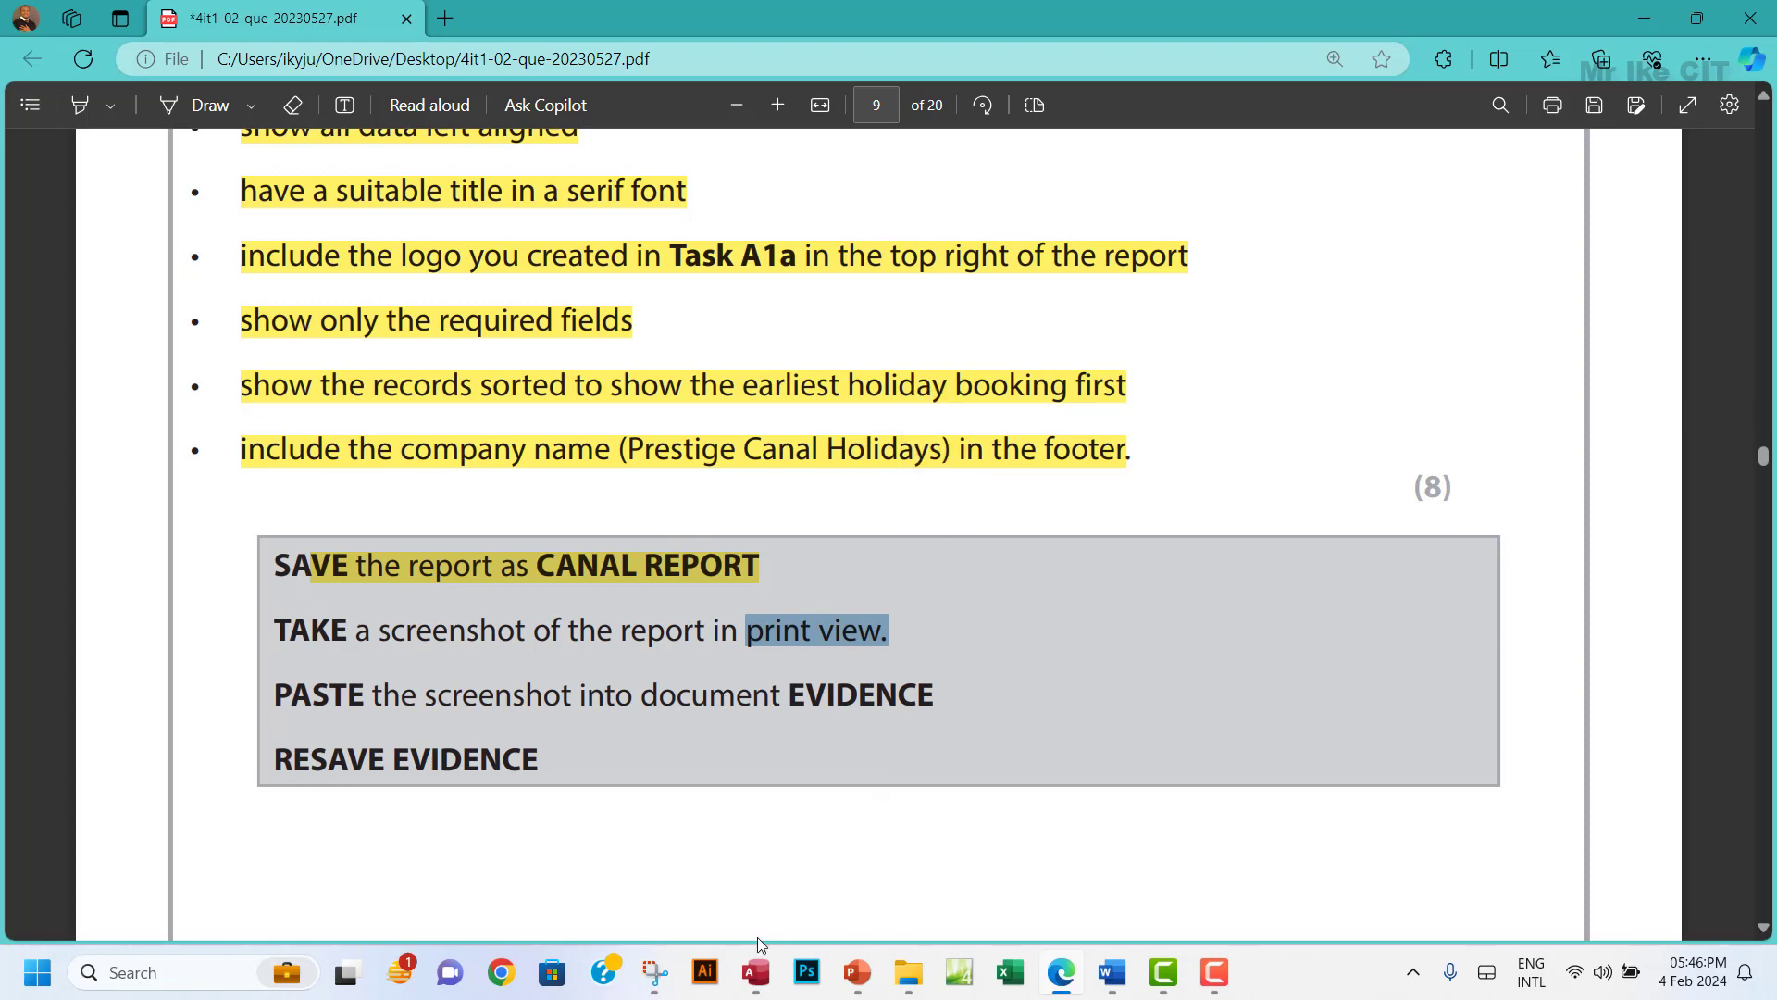
pyautogui.click(755, 972)
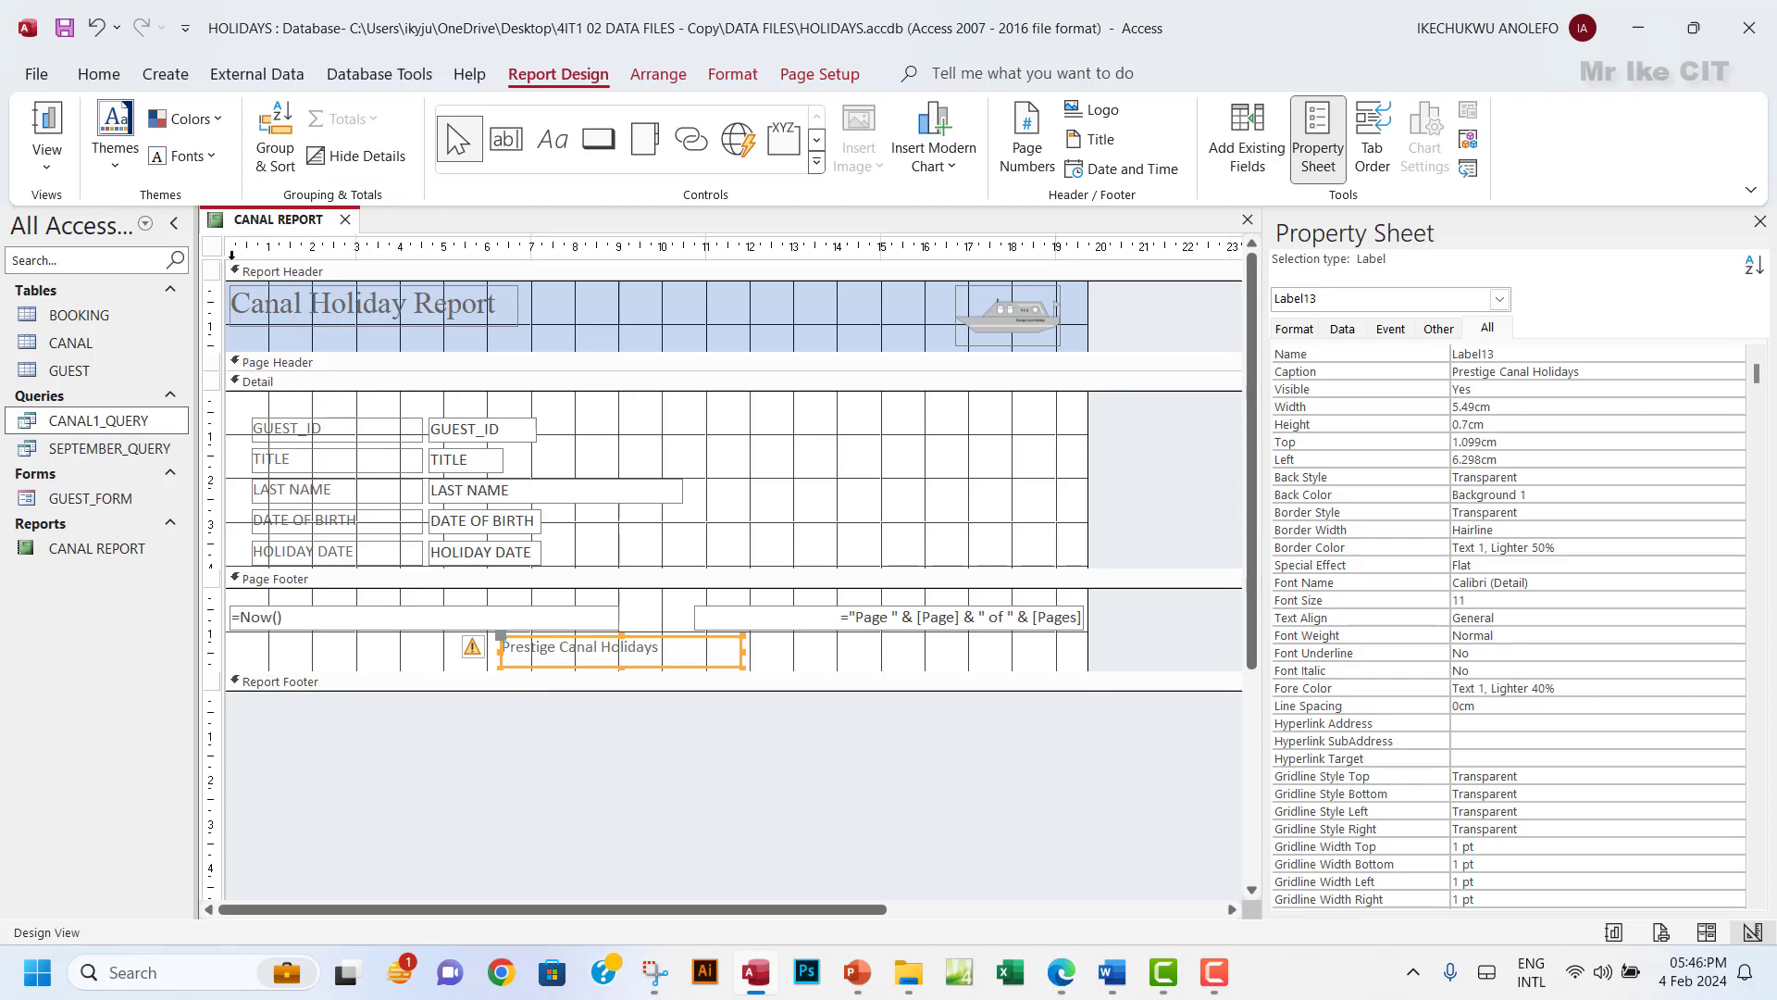
pyautogui.click(47, 158)
pyautogui.click(148, 264)
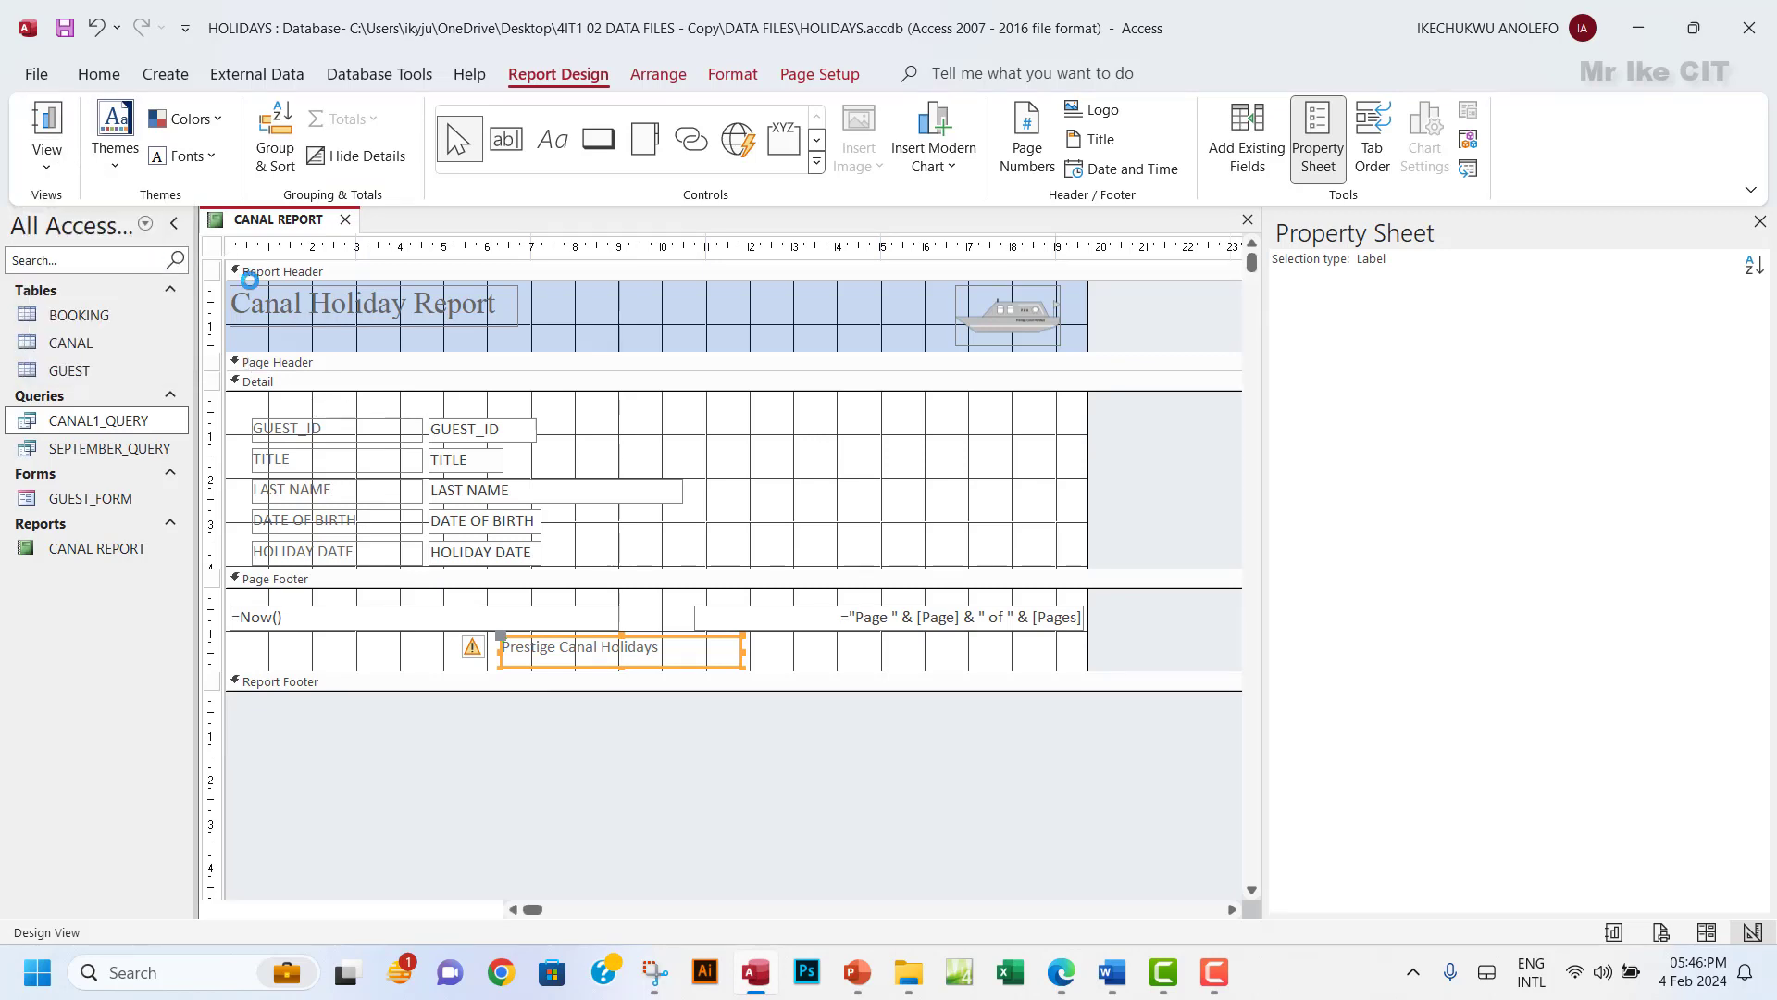
pyautogui.scroll(-3, 731, 517)
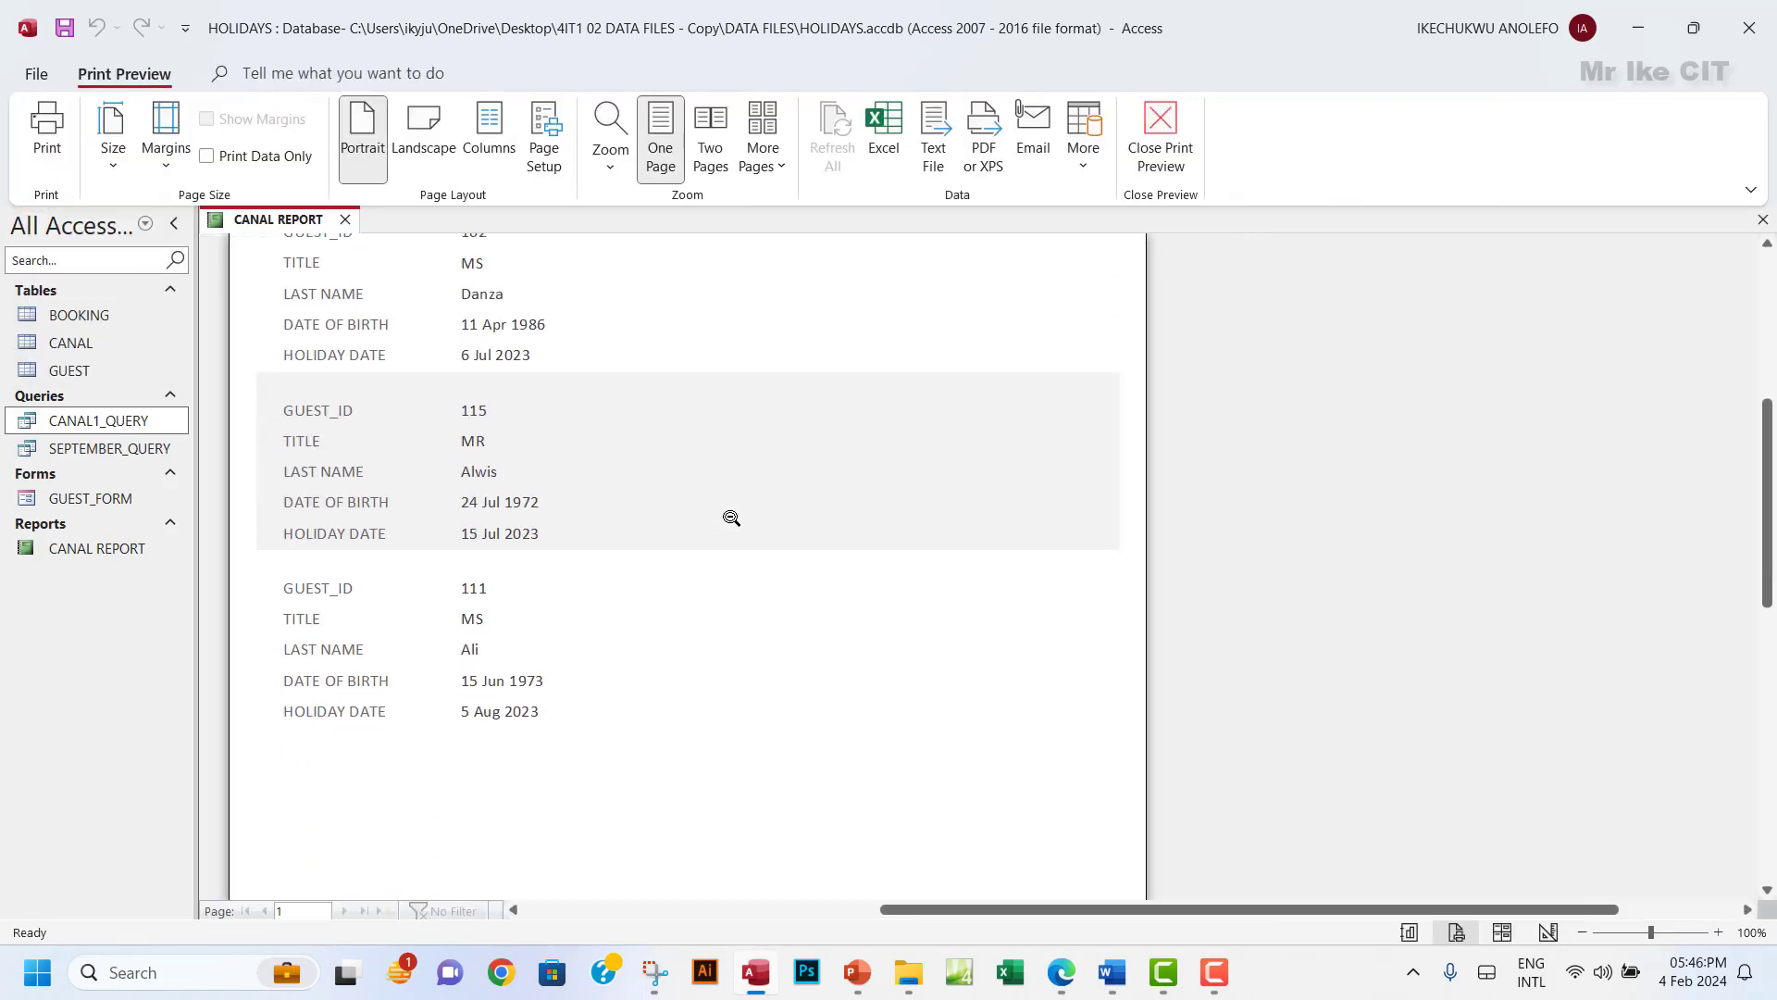
pyautogui.scroll(2, 731, 518)
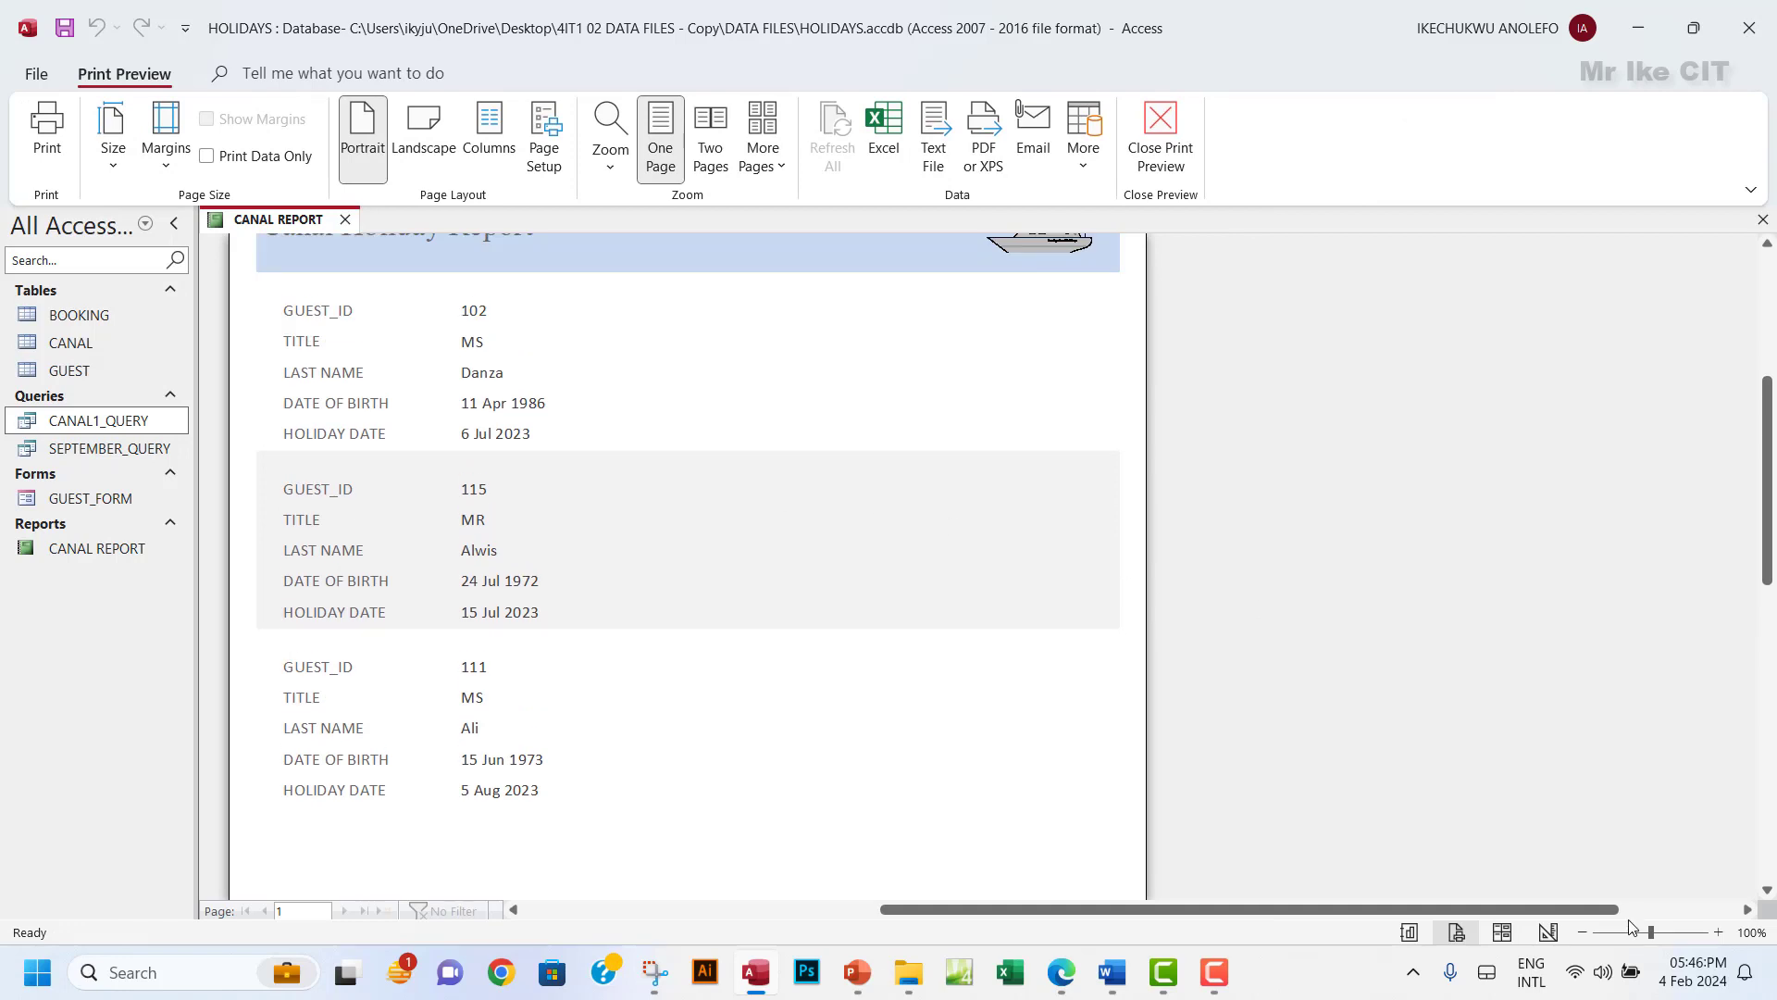
pyautogui.moveTo(1651, 933); pyautogui.dragTo(1624, 936)
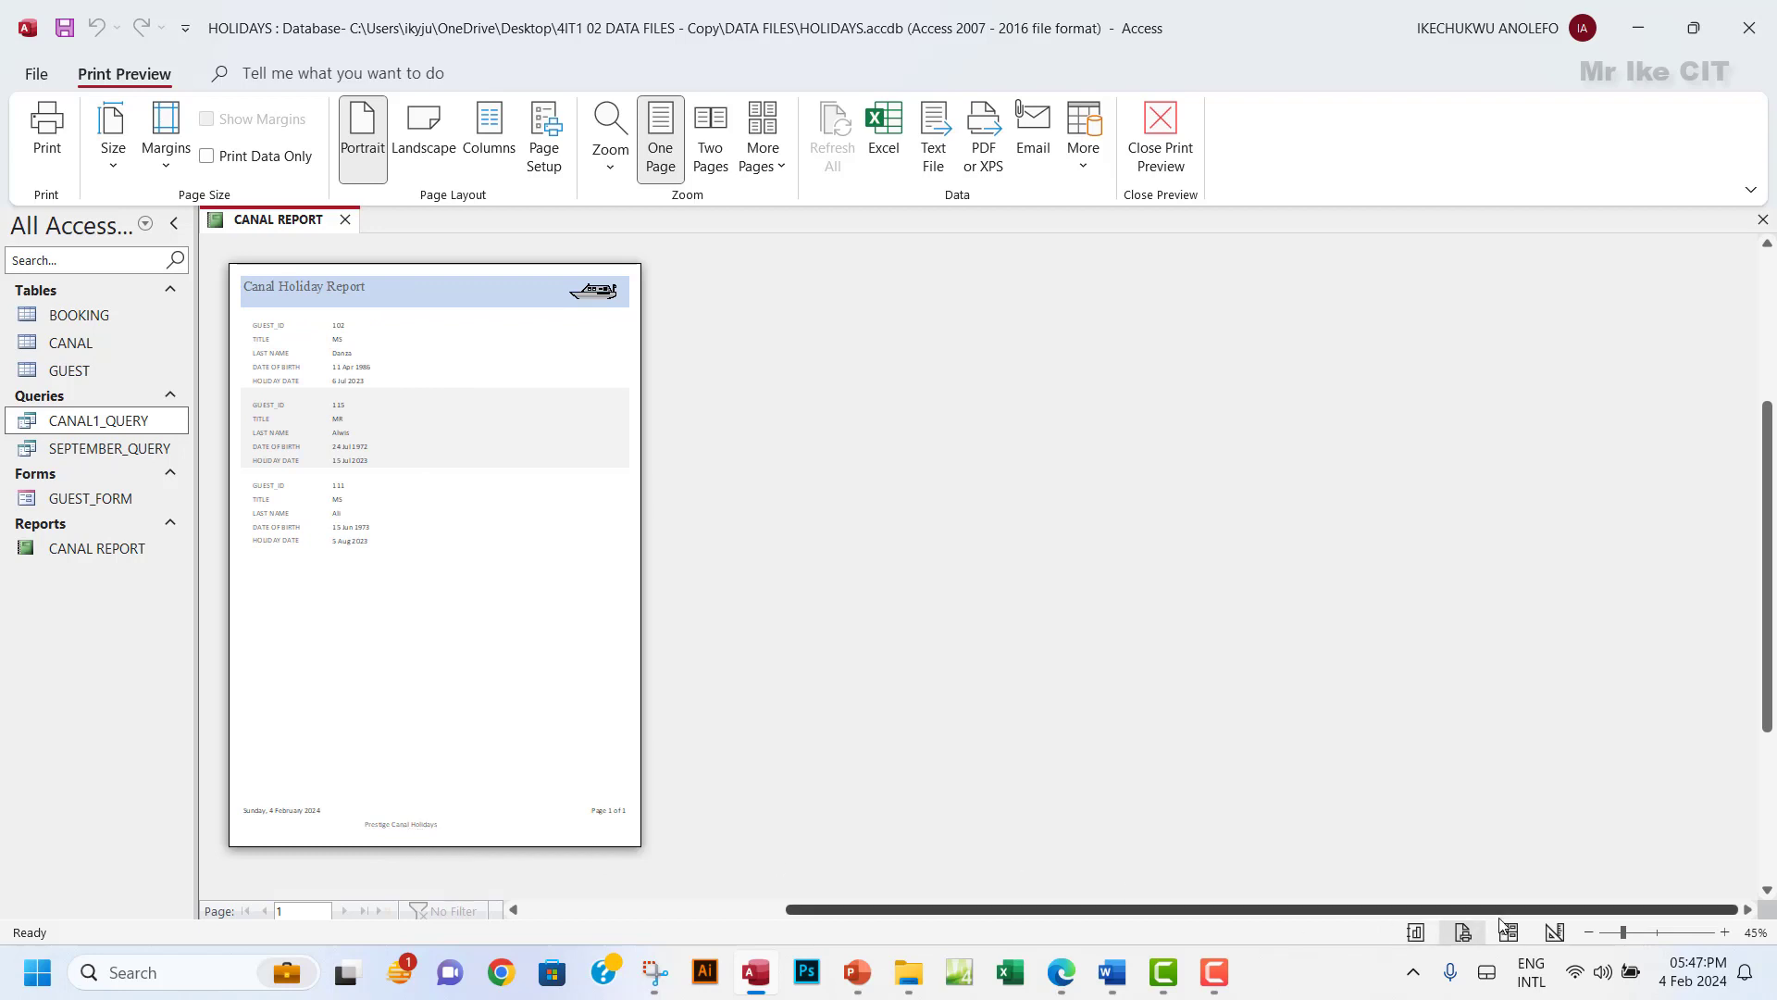
pyautogui.click(1724, 934)
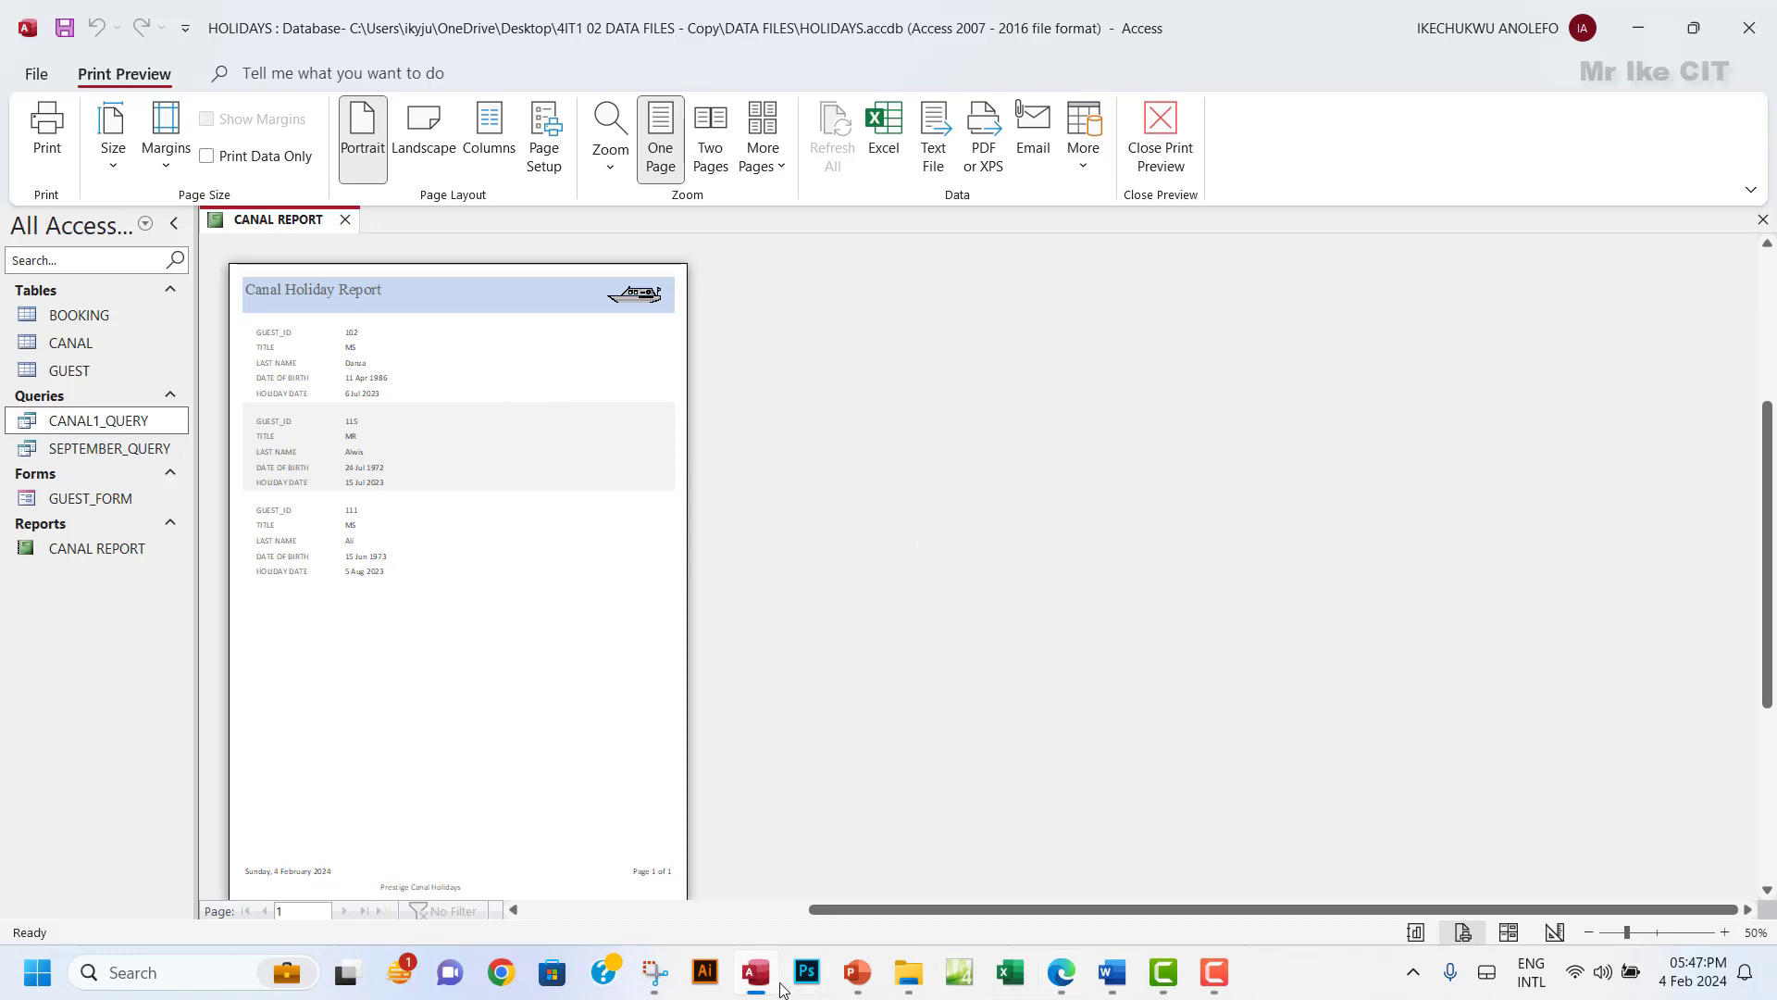
# With the Snipping Tool, capture a new screenshot covering the report's print preview page and the navigation pane.
pyautogui.click(637, 974)
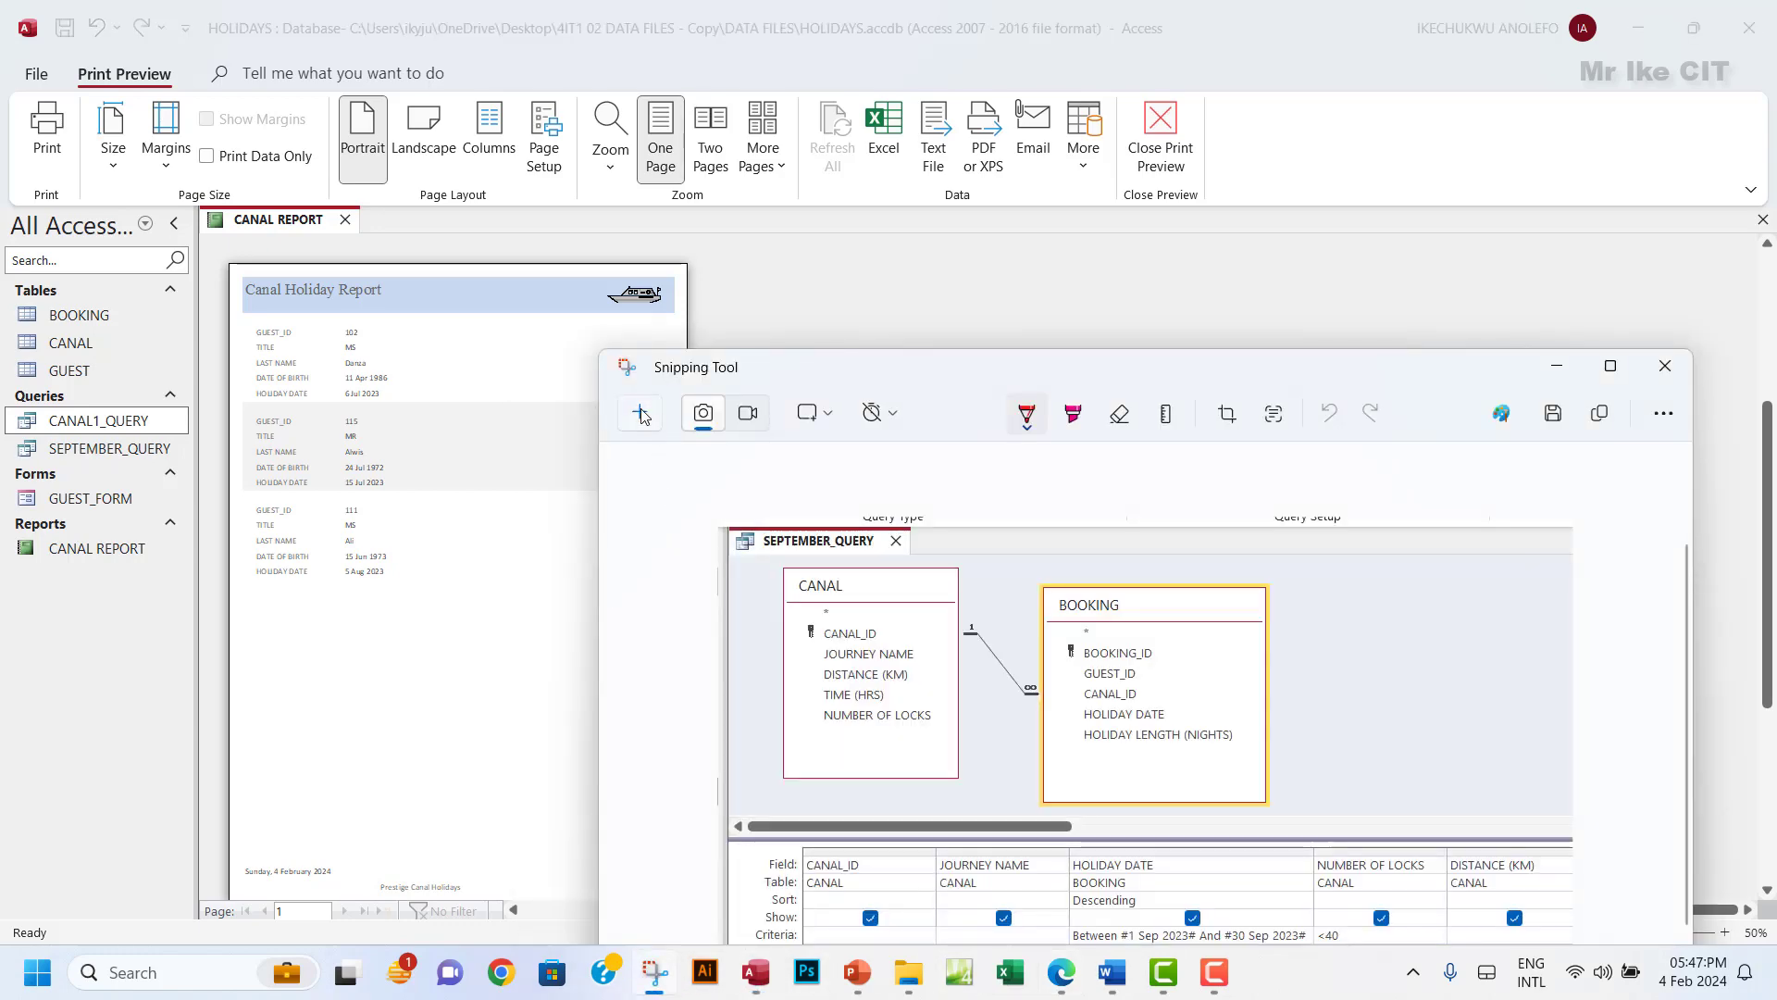
pyautogui.click(642, 410)
pyautogui.moveTo(17, 86); pyautogui.dragTo(718, 895)
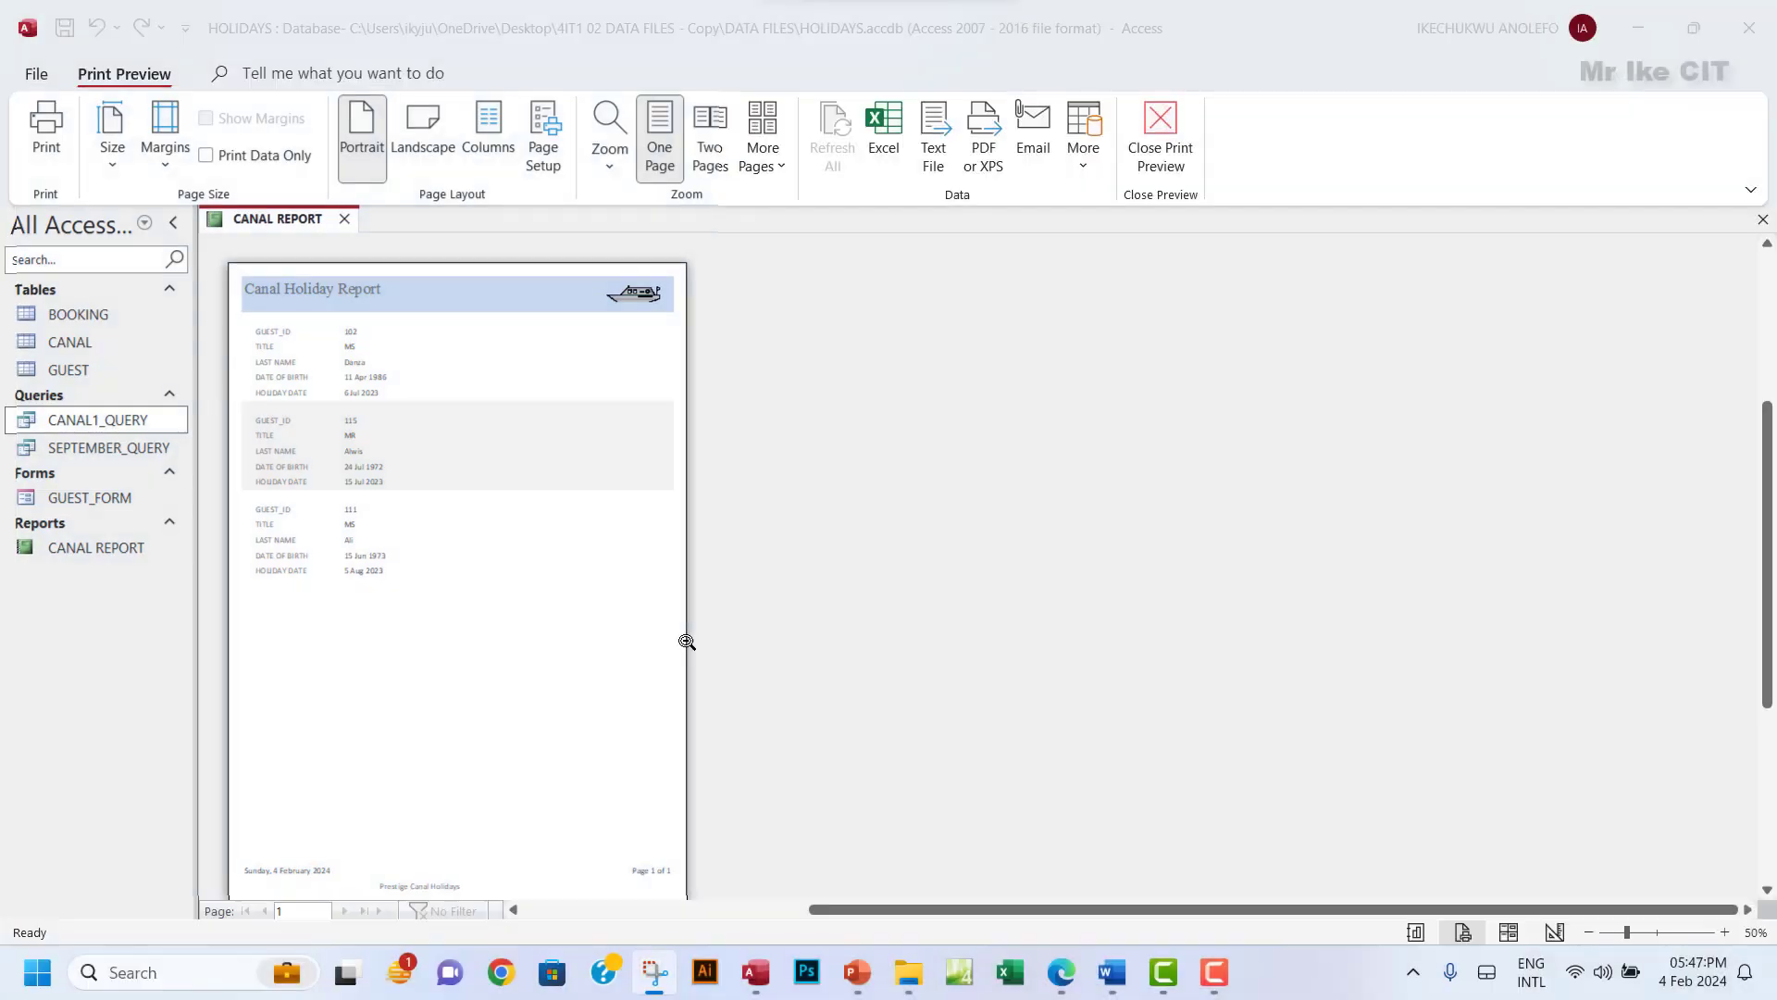
pyautogui.click(654, 972)
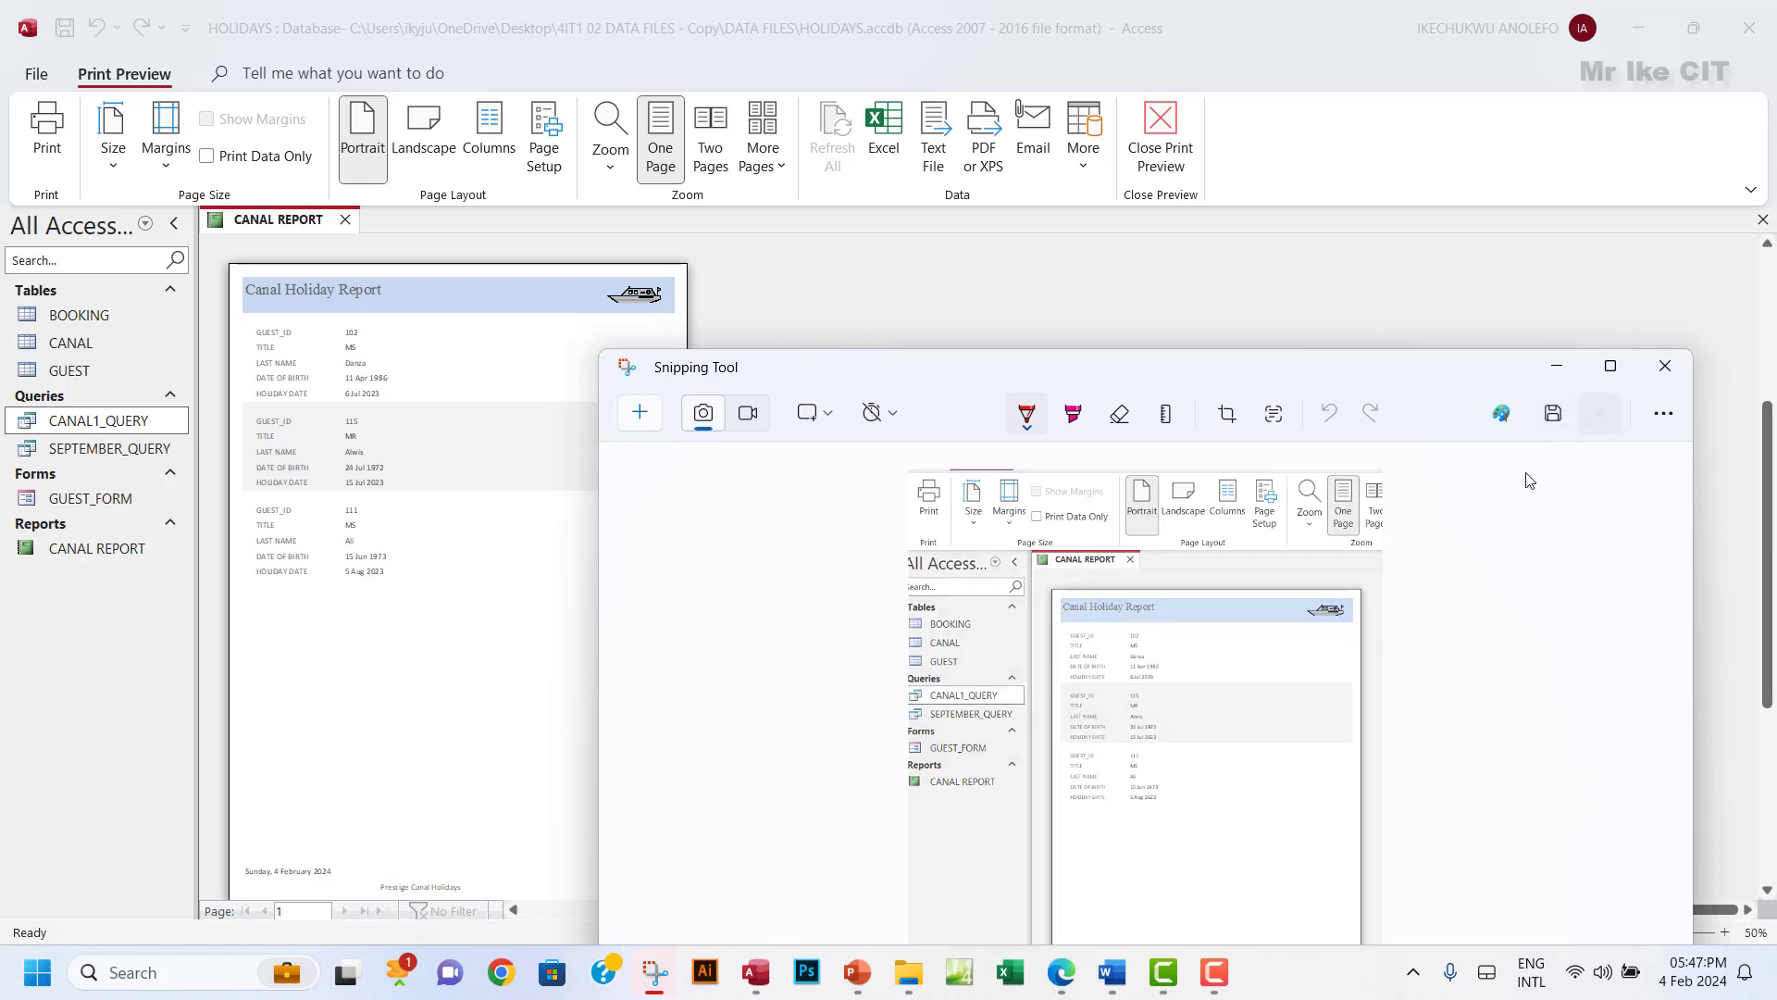
# Check the task in the exam PDF and replace the A2c "Screenshot" placeholder in the Word document EVIDENCE with the captured report image.
pyautogui.click(1111, 977)
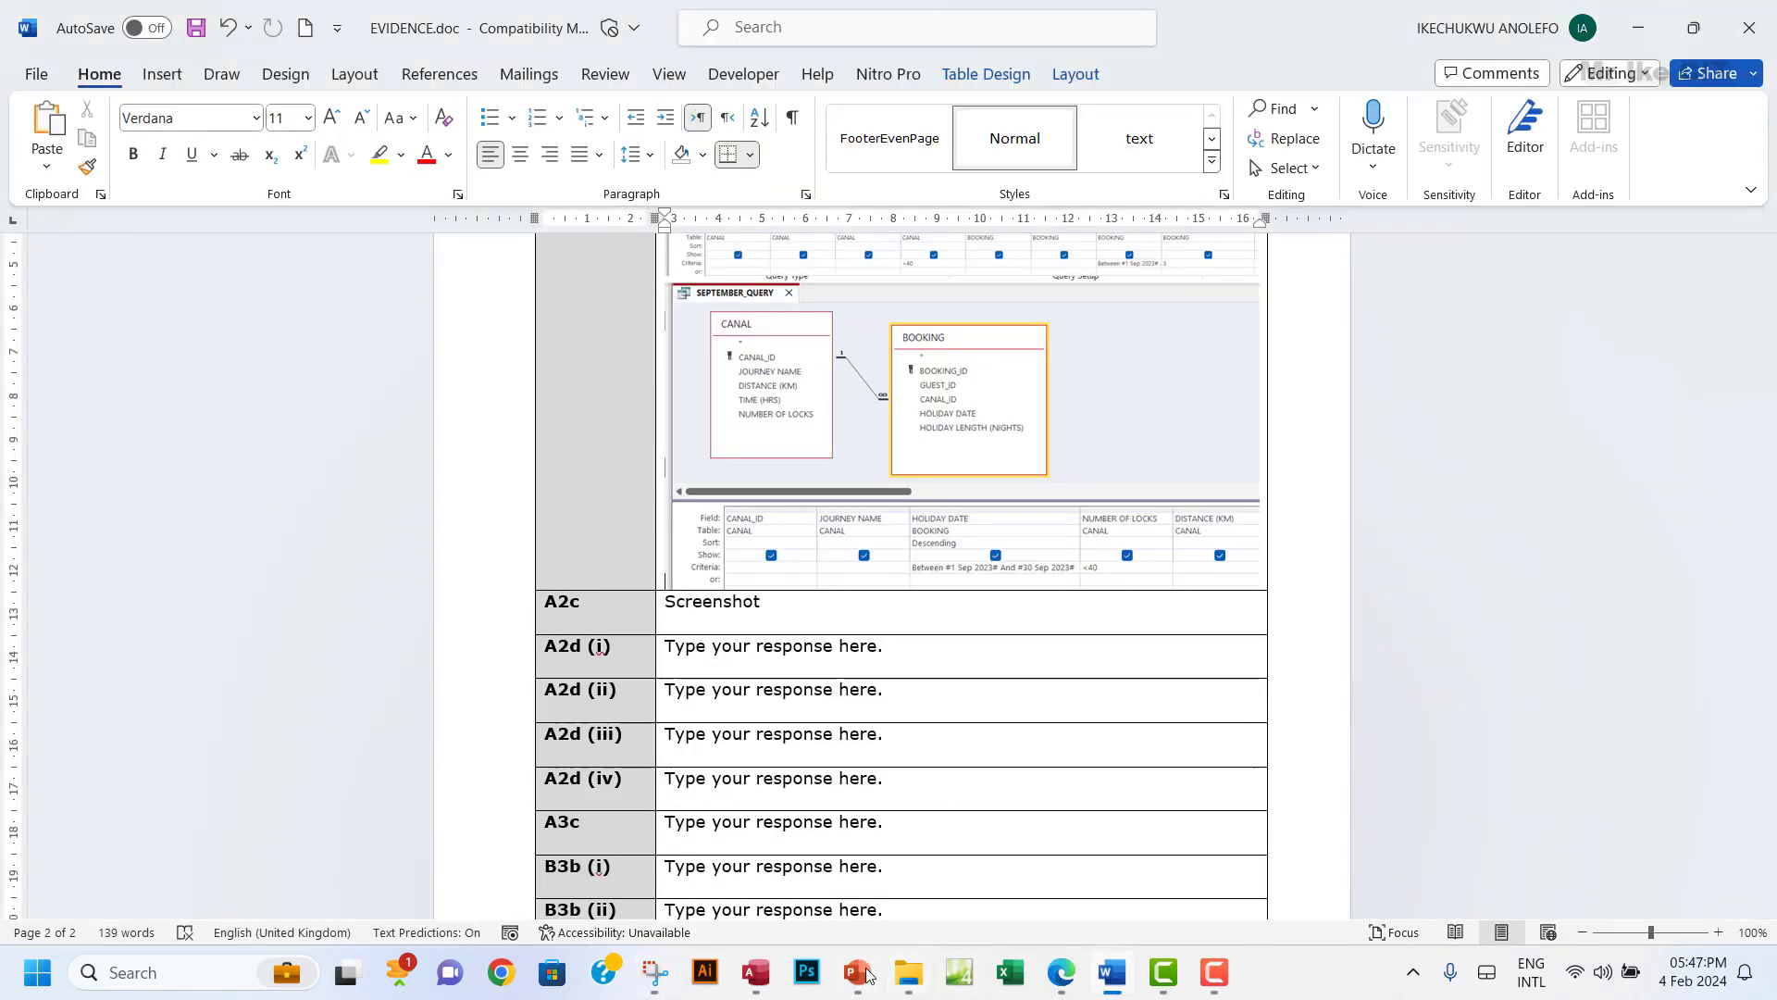
pyautogui.click(1055, 974)
pyautogui.scroll(8, 679, 567)
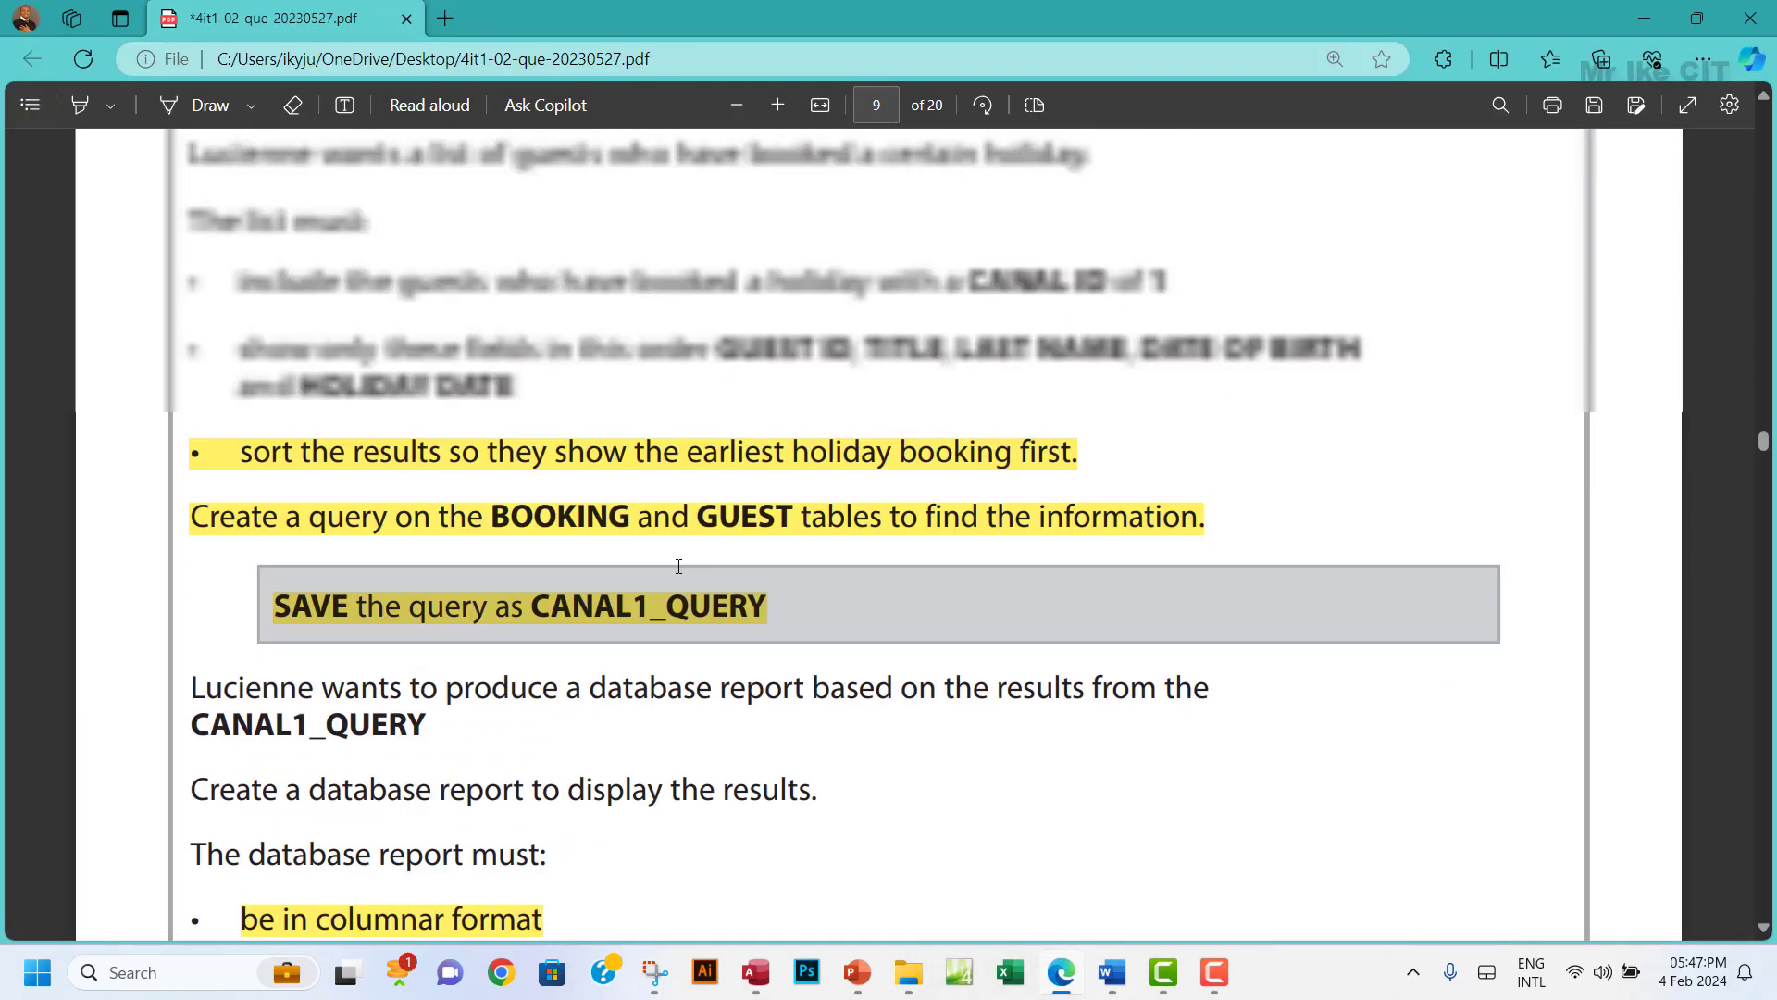
pyautogui.scroll(-1, 678, 566)
pyautogui.scroll(3, 678, 567)
pyautogui.scroll(-7, 1104, 770)
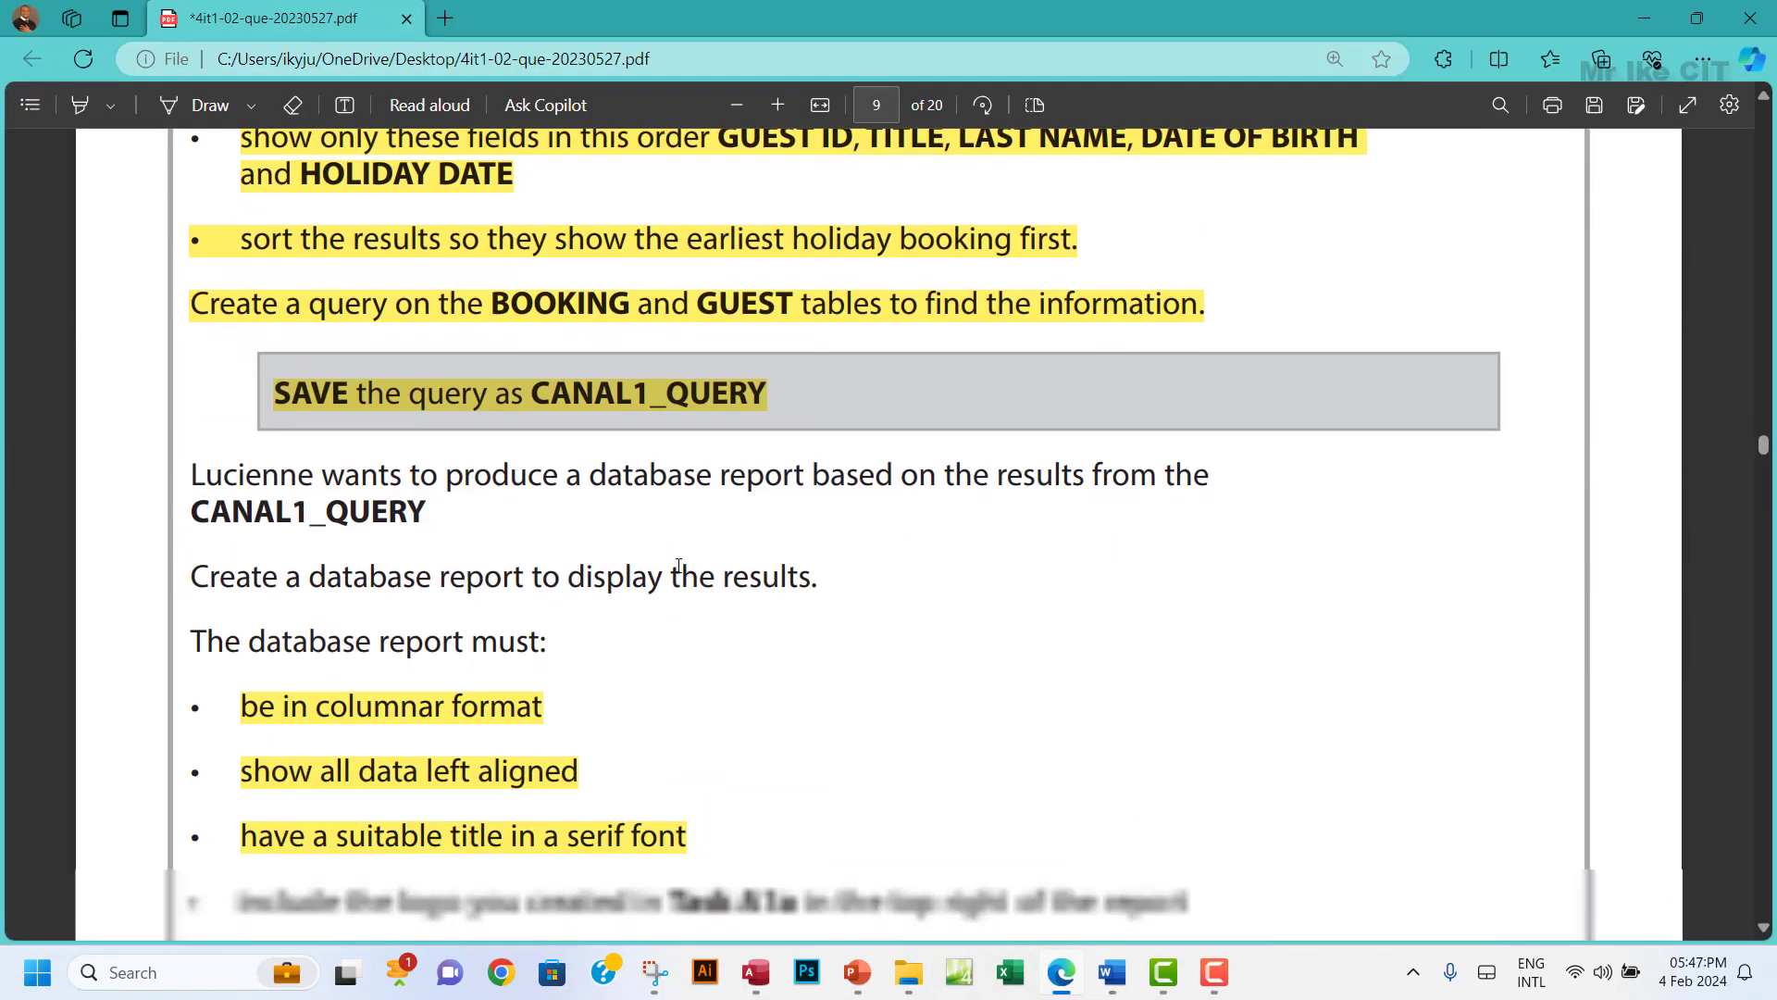
pyautogui.click(1116, 974)
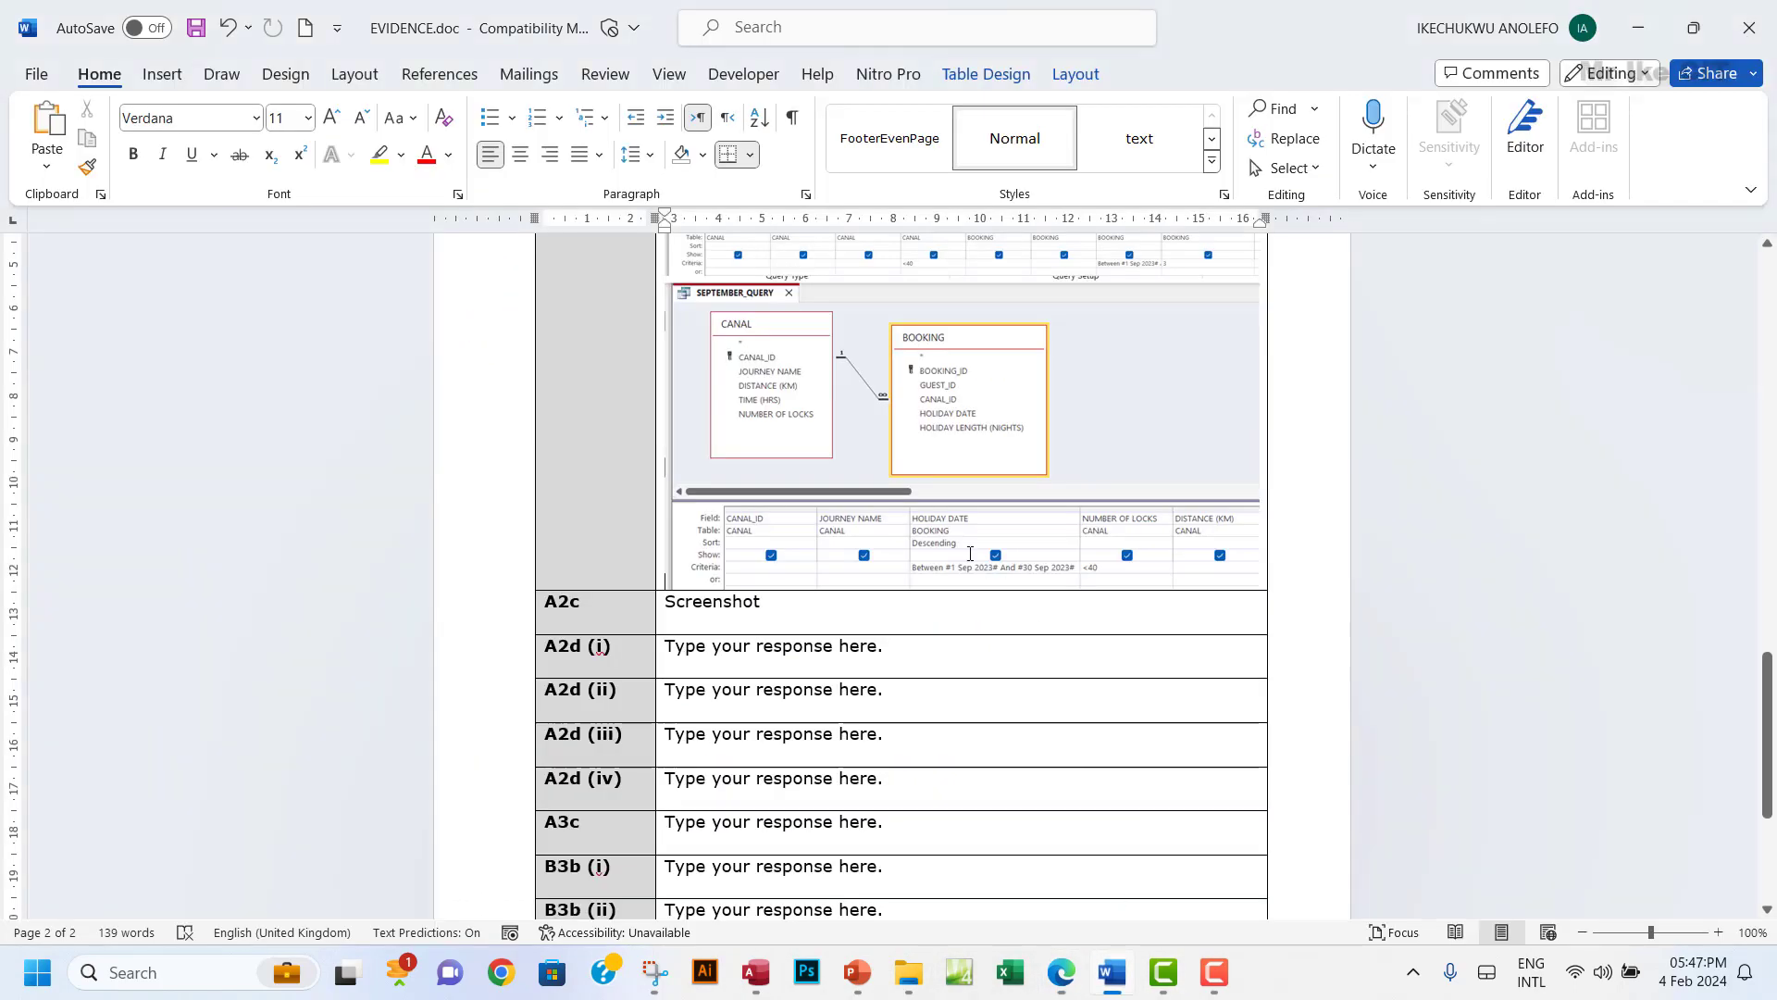
pyautogui.moveTo(766, 607); pyautogui.dragTo(658, 605)
pyautogui.hotkey('ctrl', 'v')
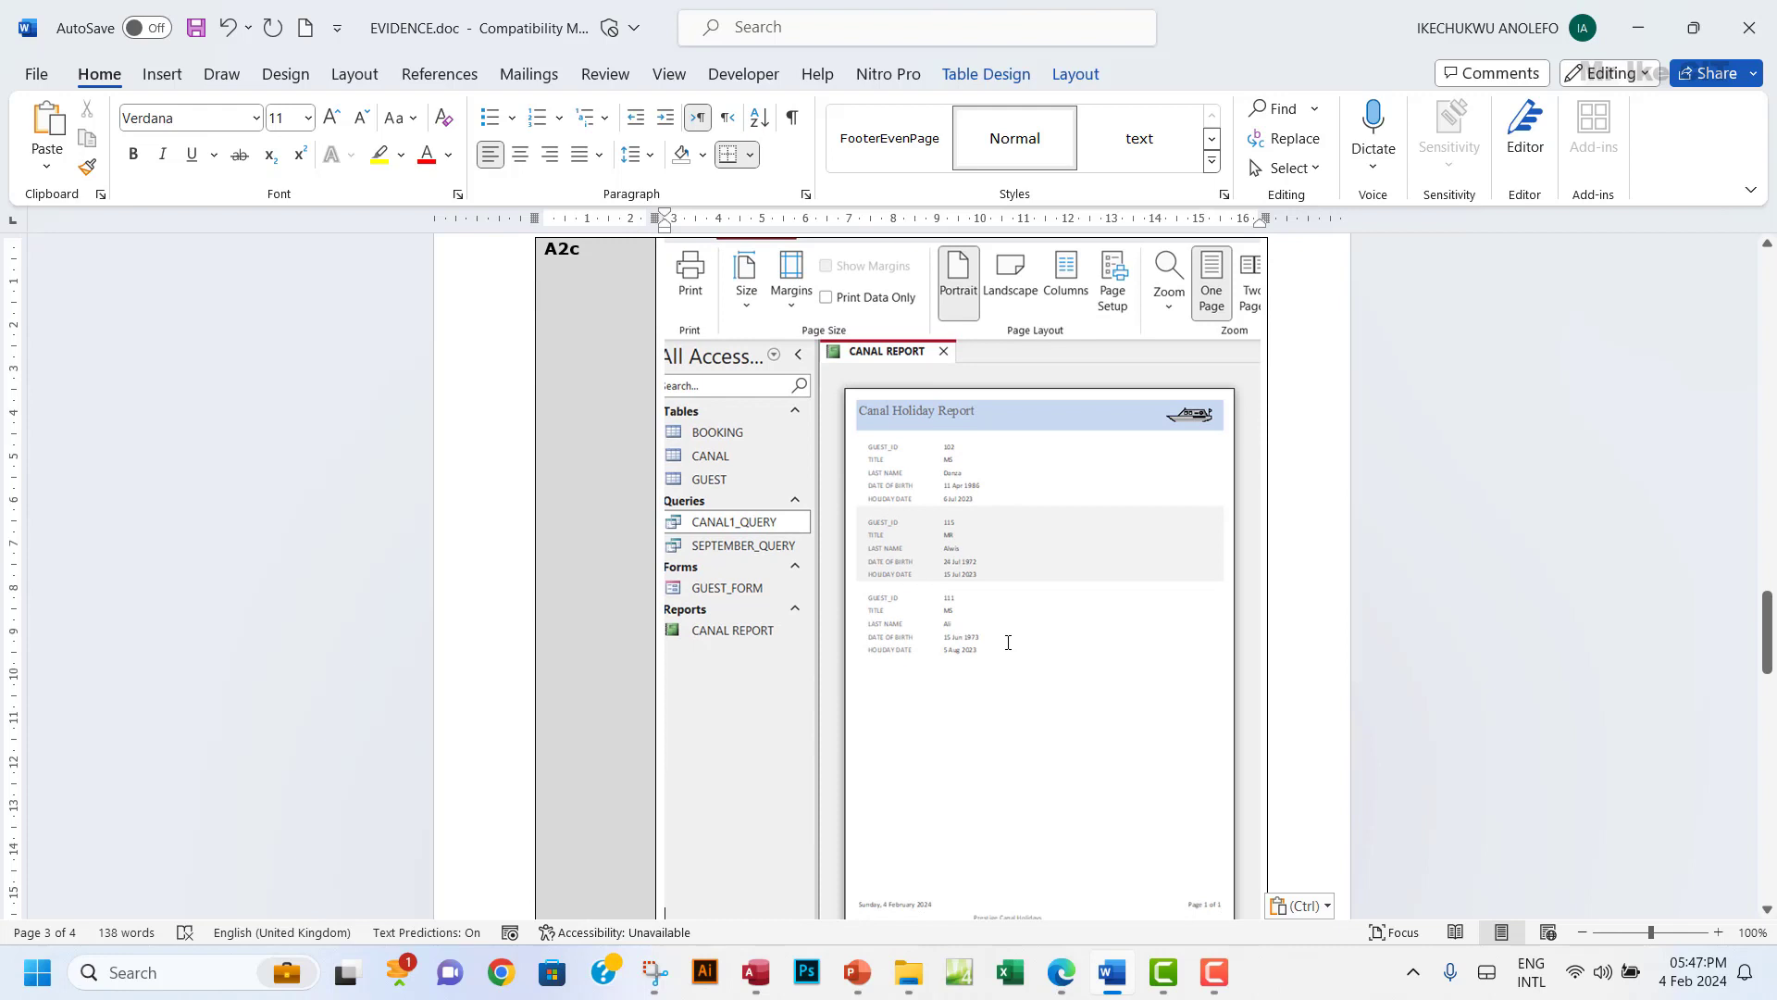
pyautogui.scroll(-4, 1008, 643)
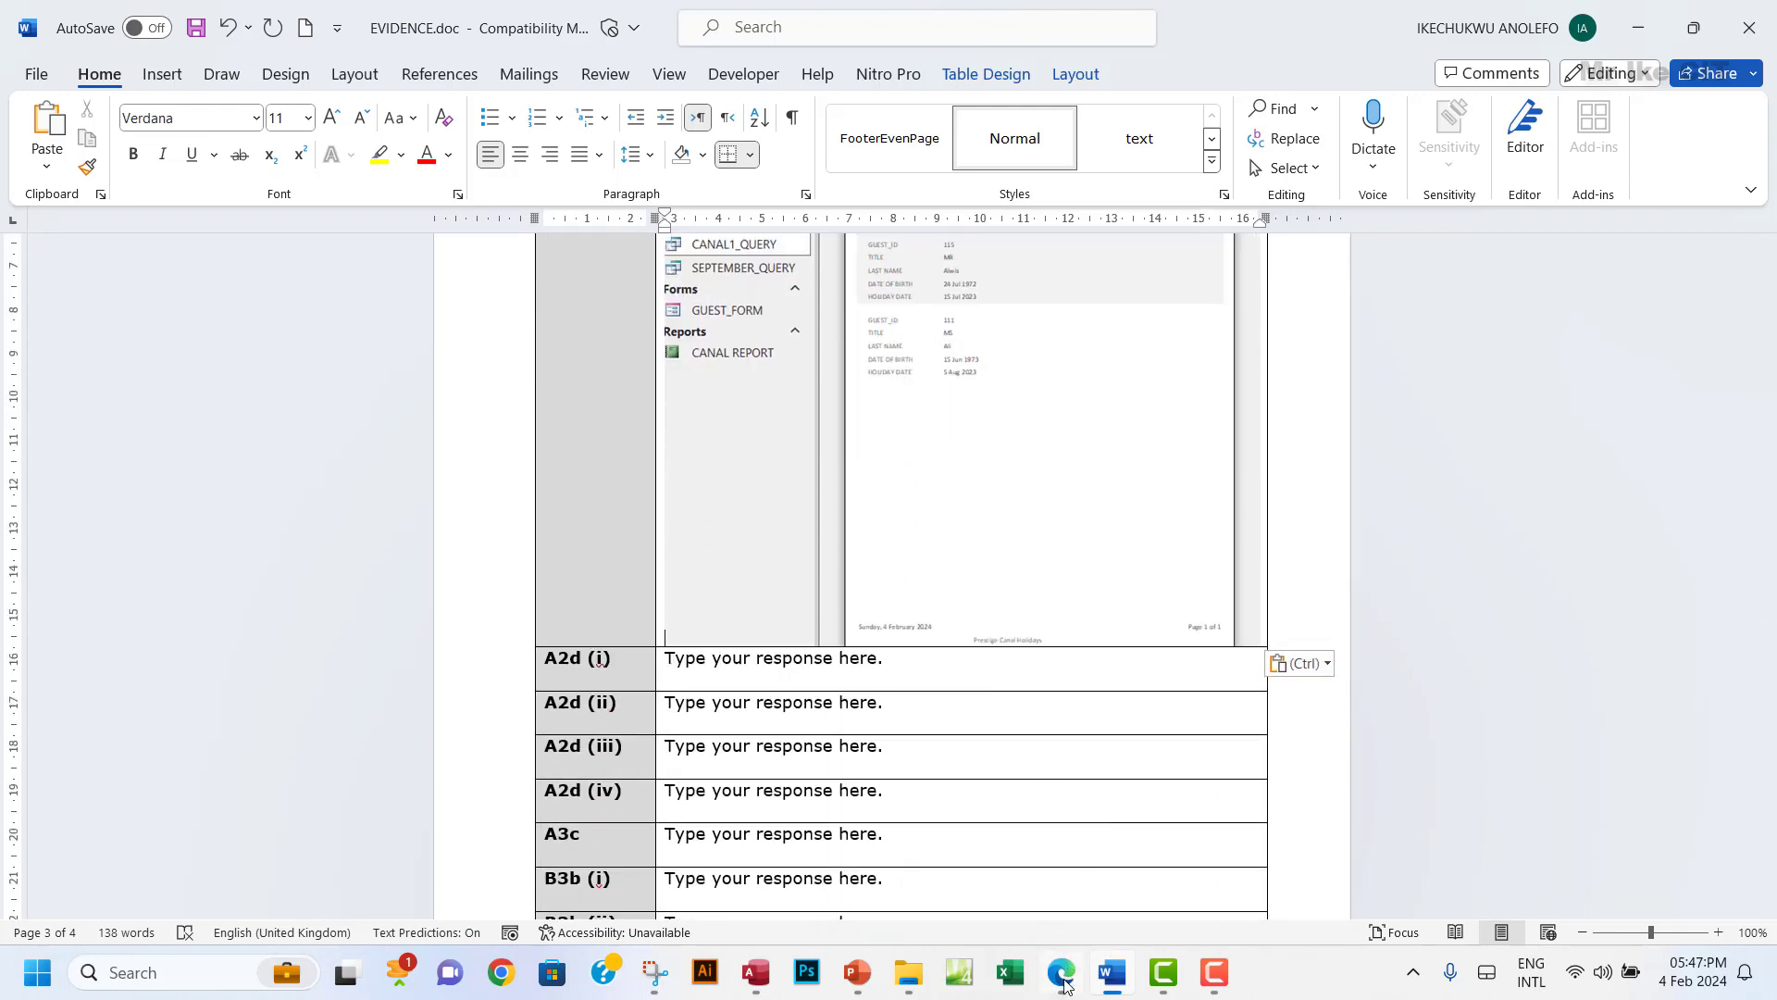
# In the exam PDF, highlight the Task A2c instructions to take the print view screenshot, paste it into EVIDENCE and resave EVIDENCE.
pyautogui.moveTo(1062, 981)
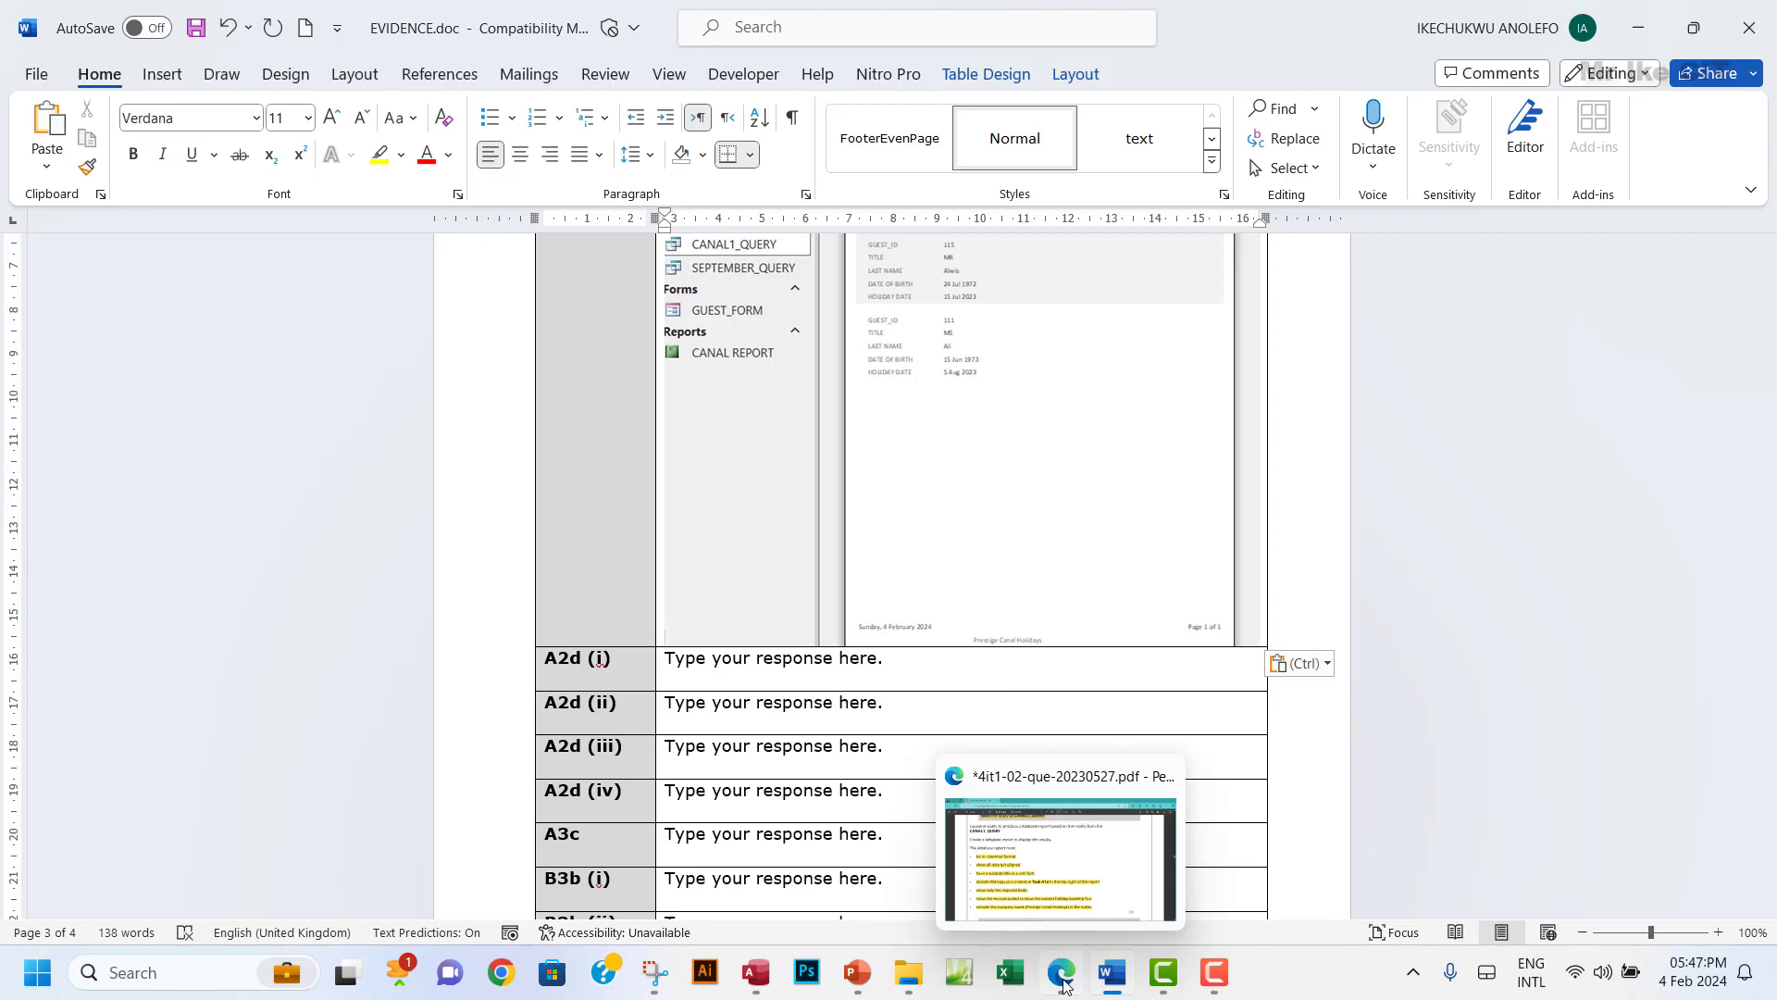
pyautogui.click(1063, 981)
pyautogui.scroll(-7, 754, 578)
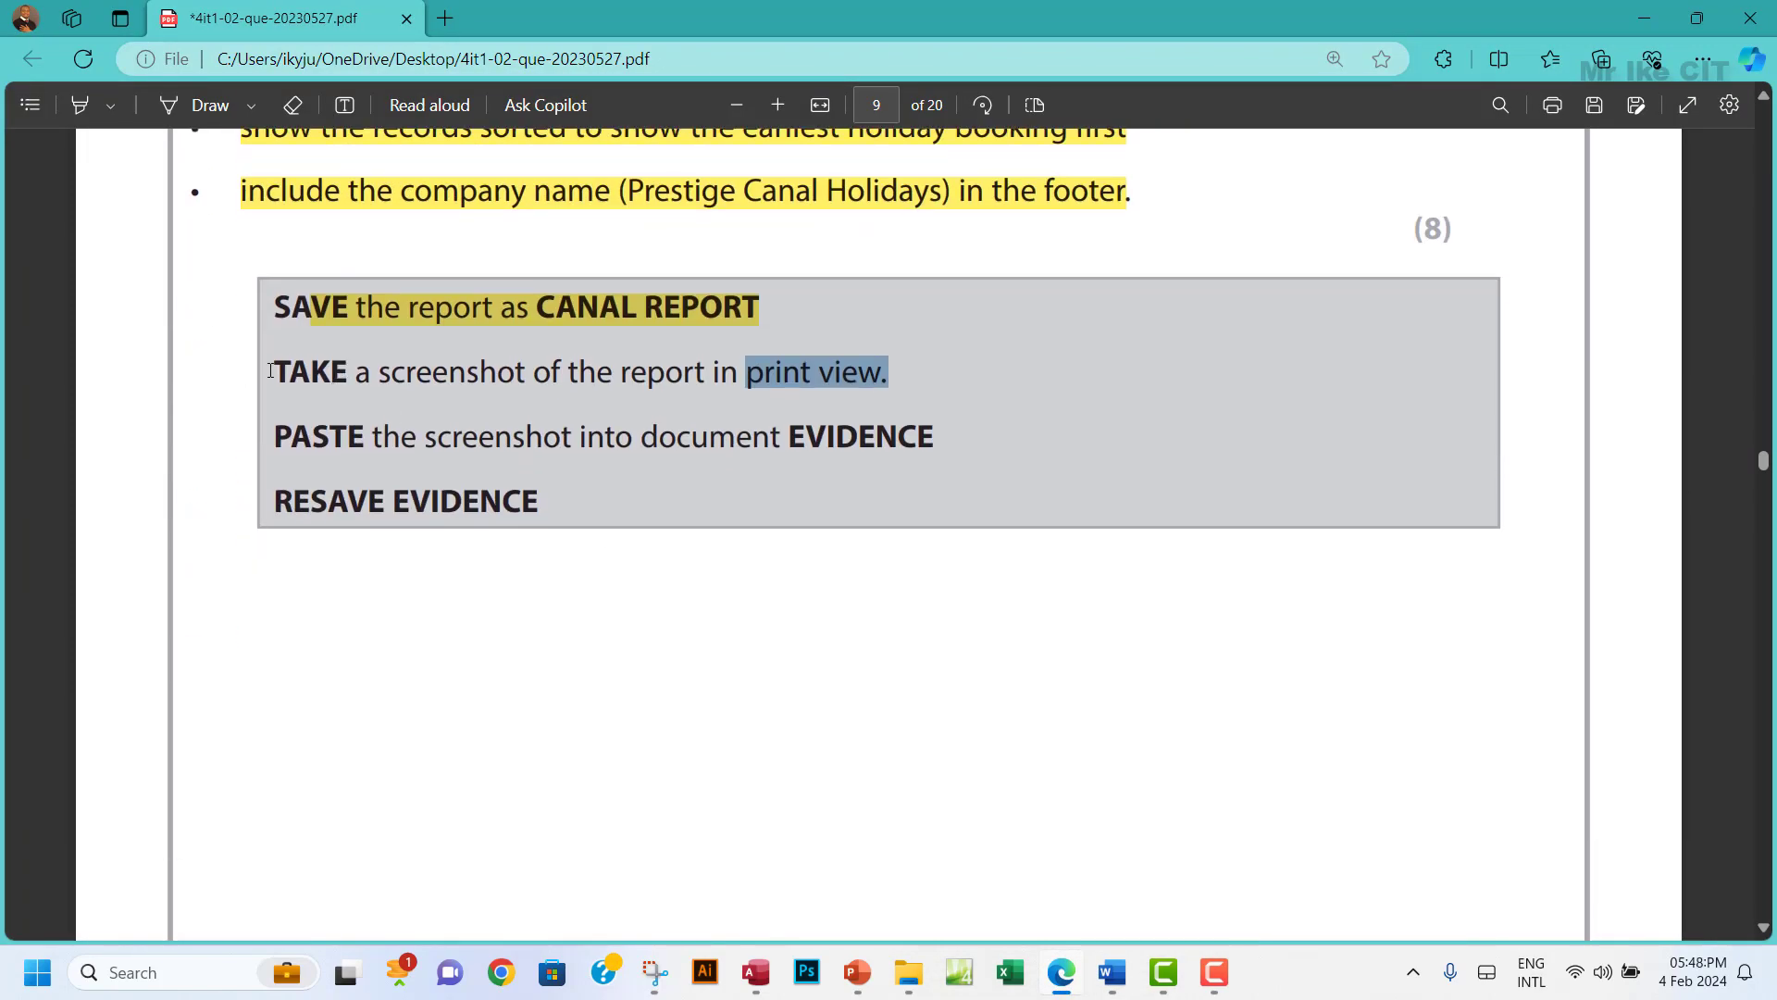
pyautogui.moveTo(272, 370); pyautogui.dragTo(539, 501)
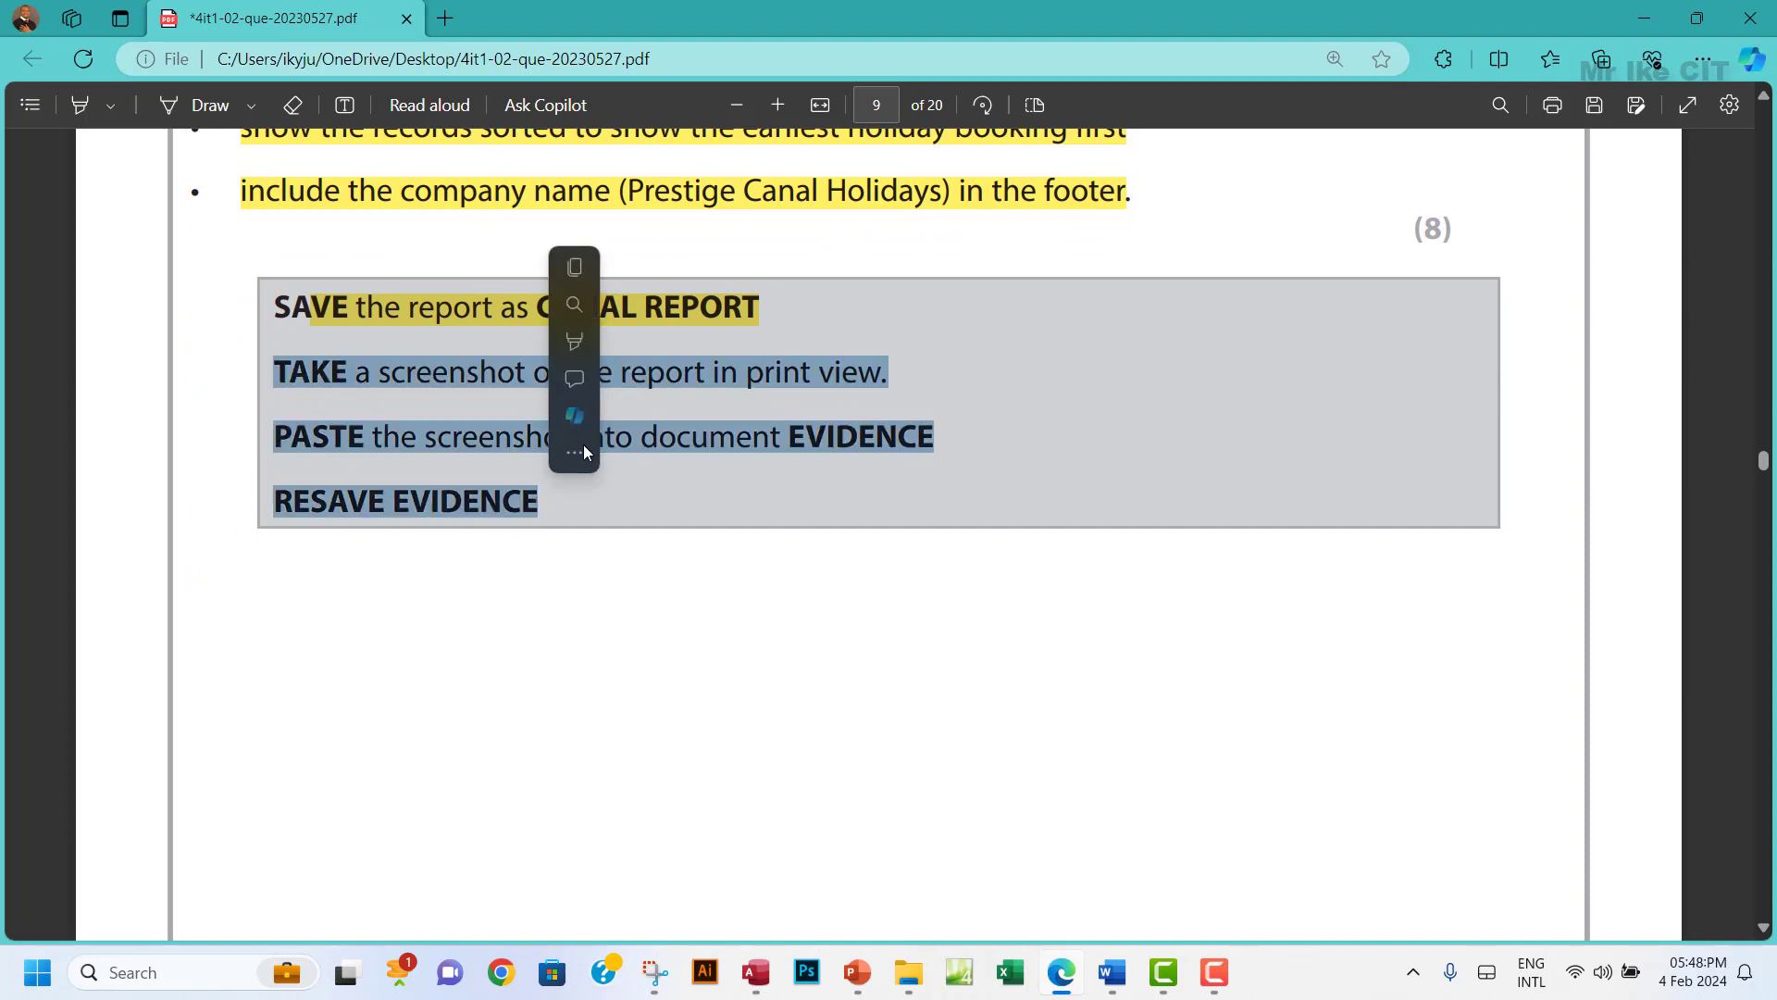
pyautogui.click(574, 340)
pyautogui.click(804, 344)
pyautogui.scroll(-3, 864, 399)
pyautogui.scroll(-8, 865, 399)
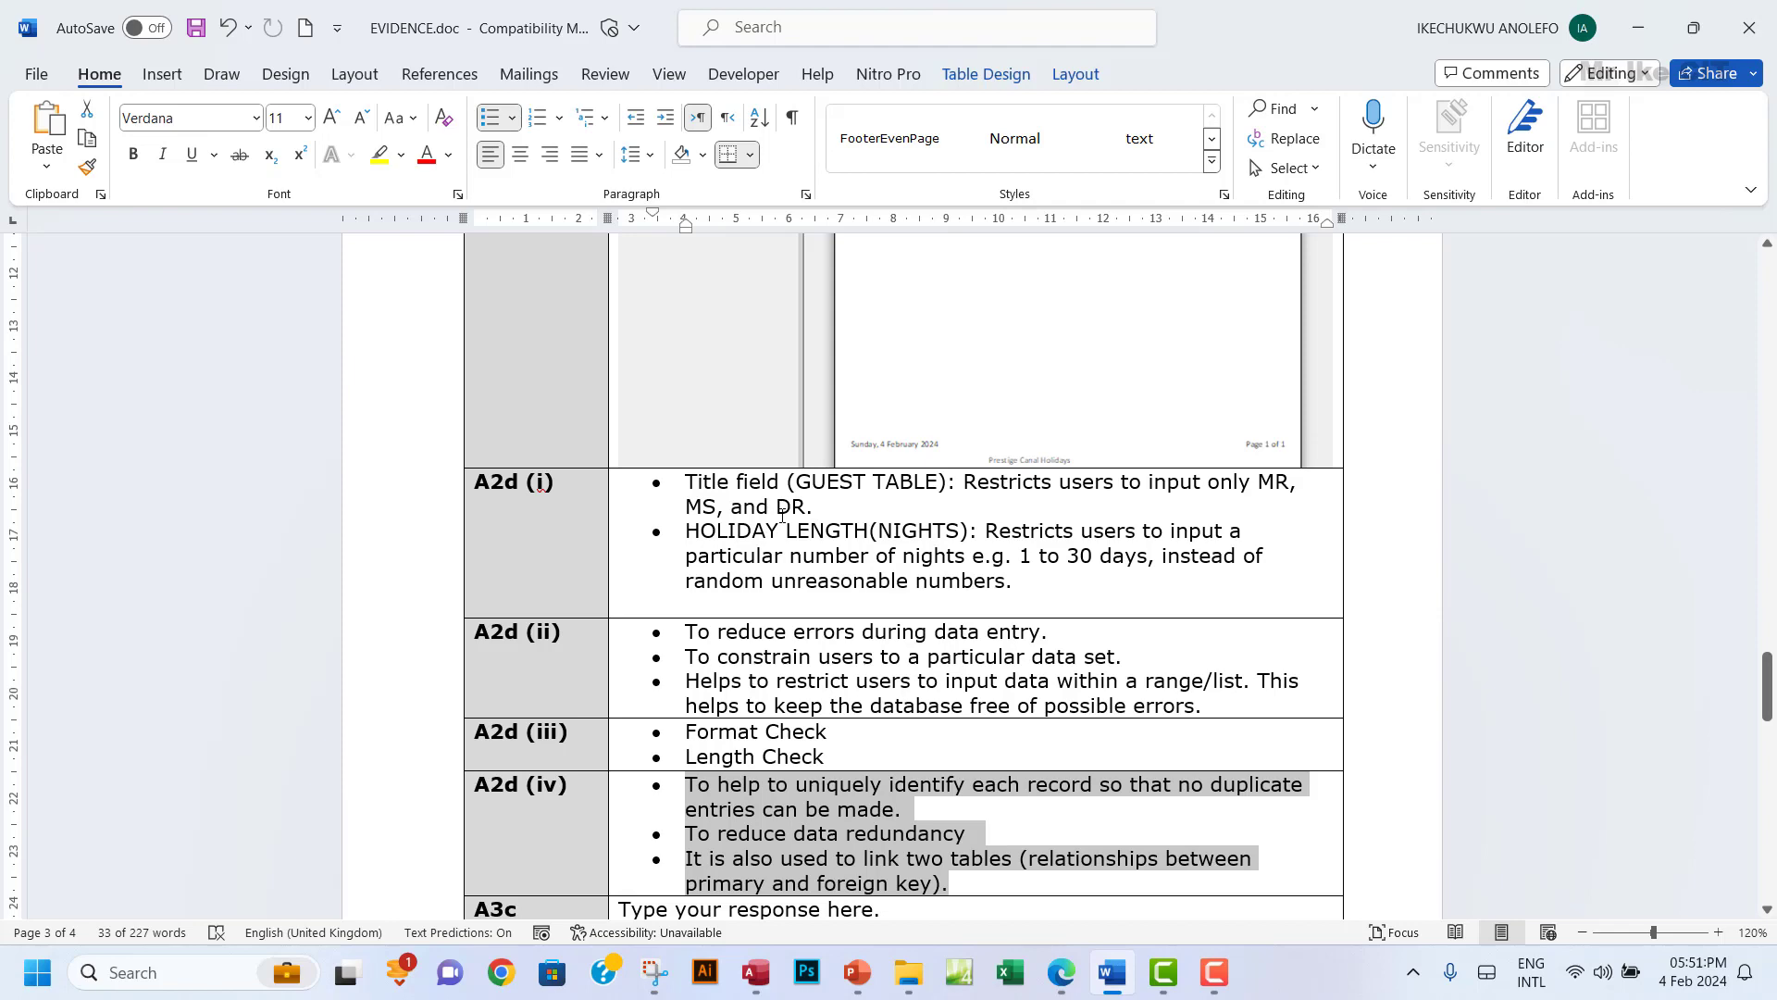
# Open the GUEST table in the Access database HOLIDAYS and examine its TITLE field as a candidate for a lookup list.
pyautogui.click(756, 972)
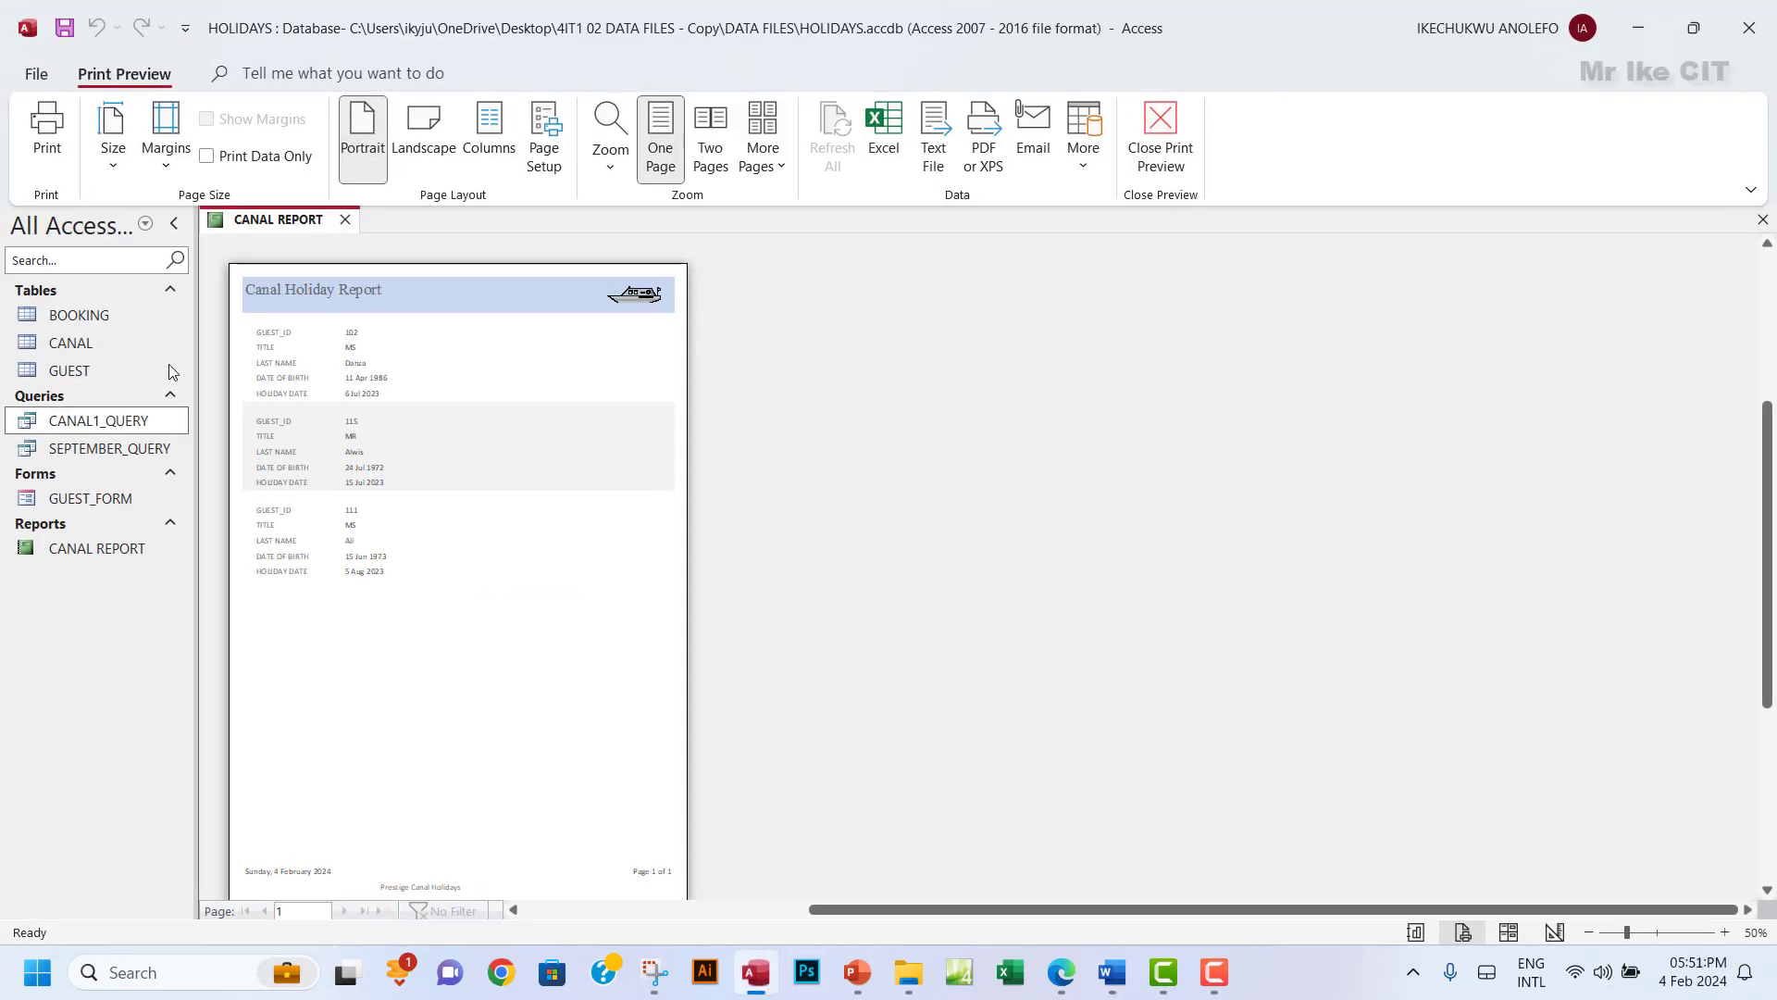
pyautogui.doubleClick(82, 370)
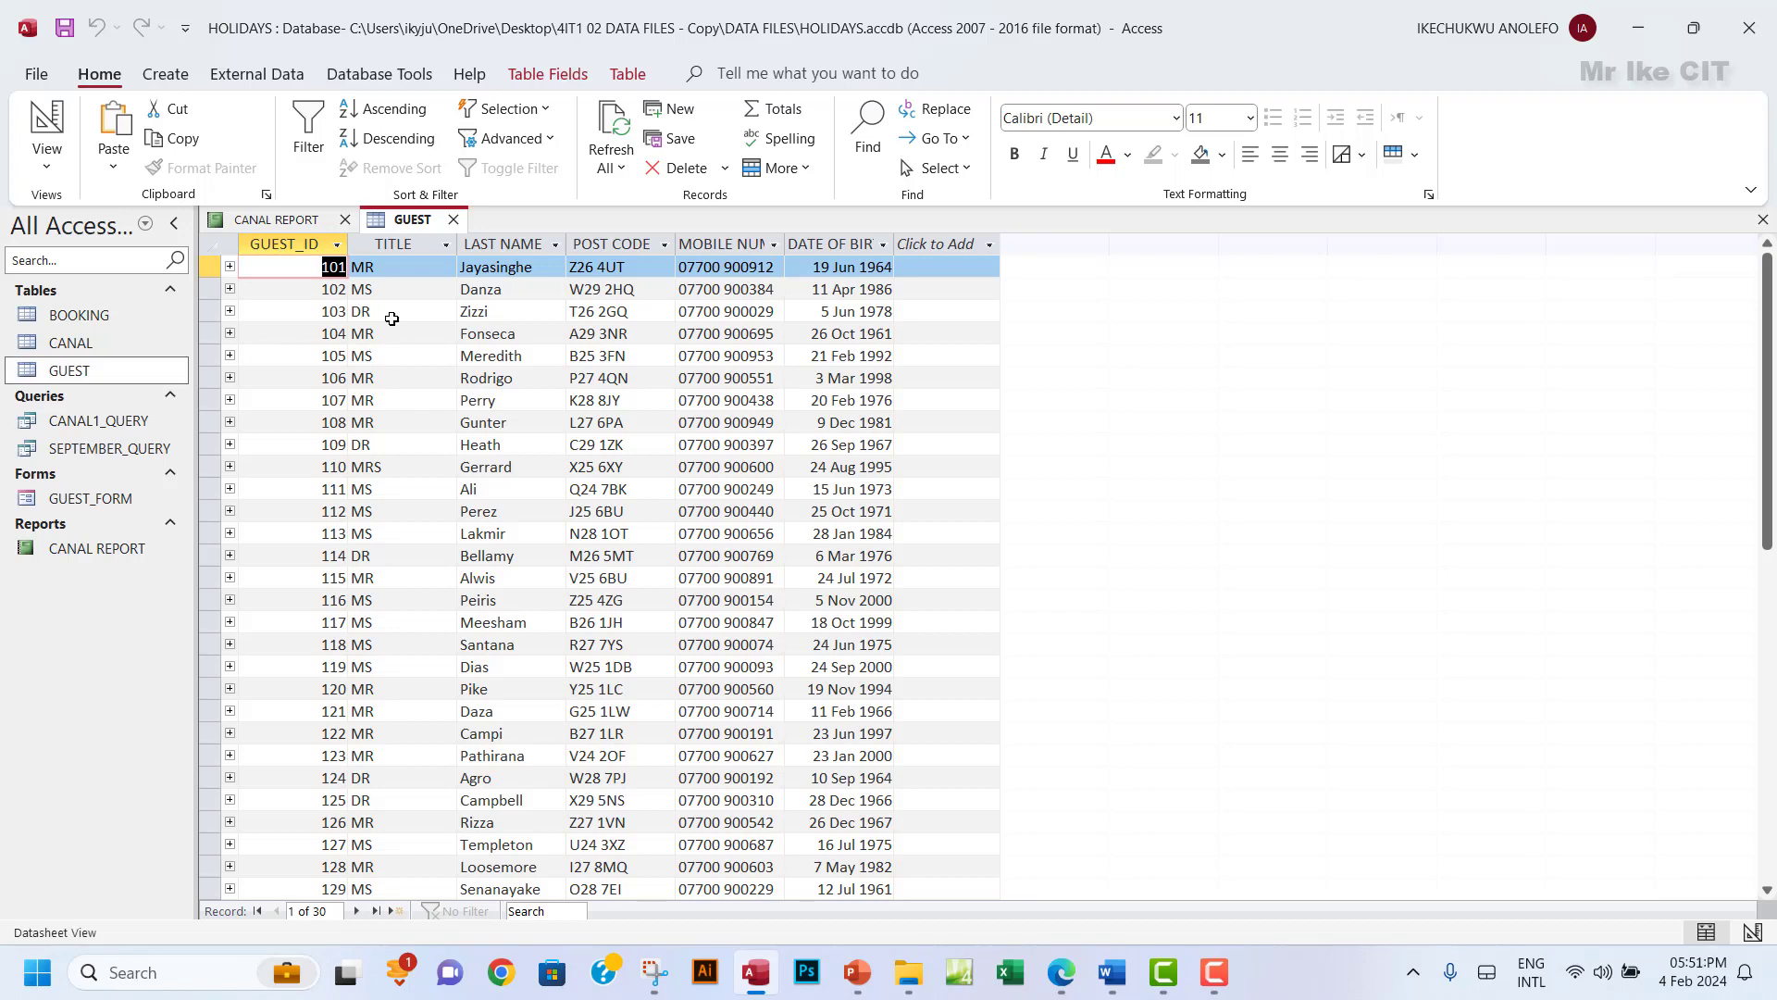
pyautogui.click(397, 242)
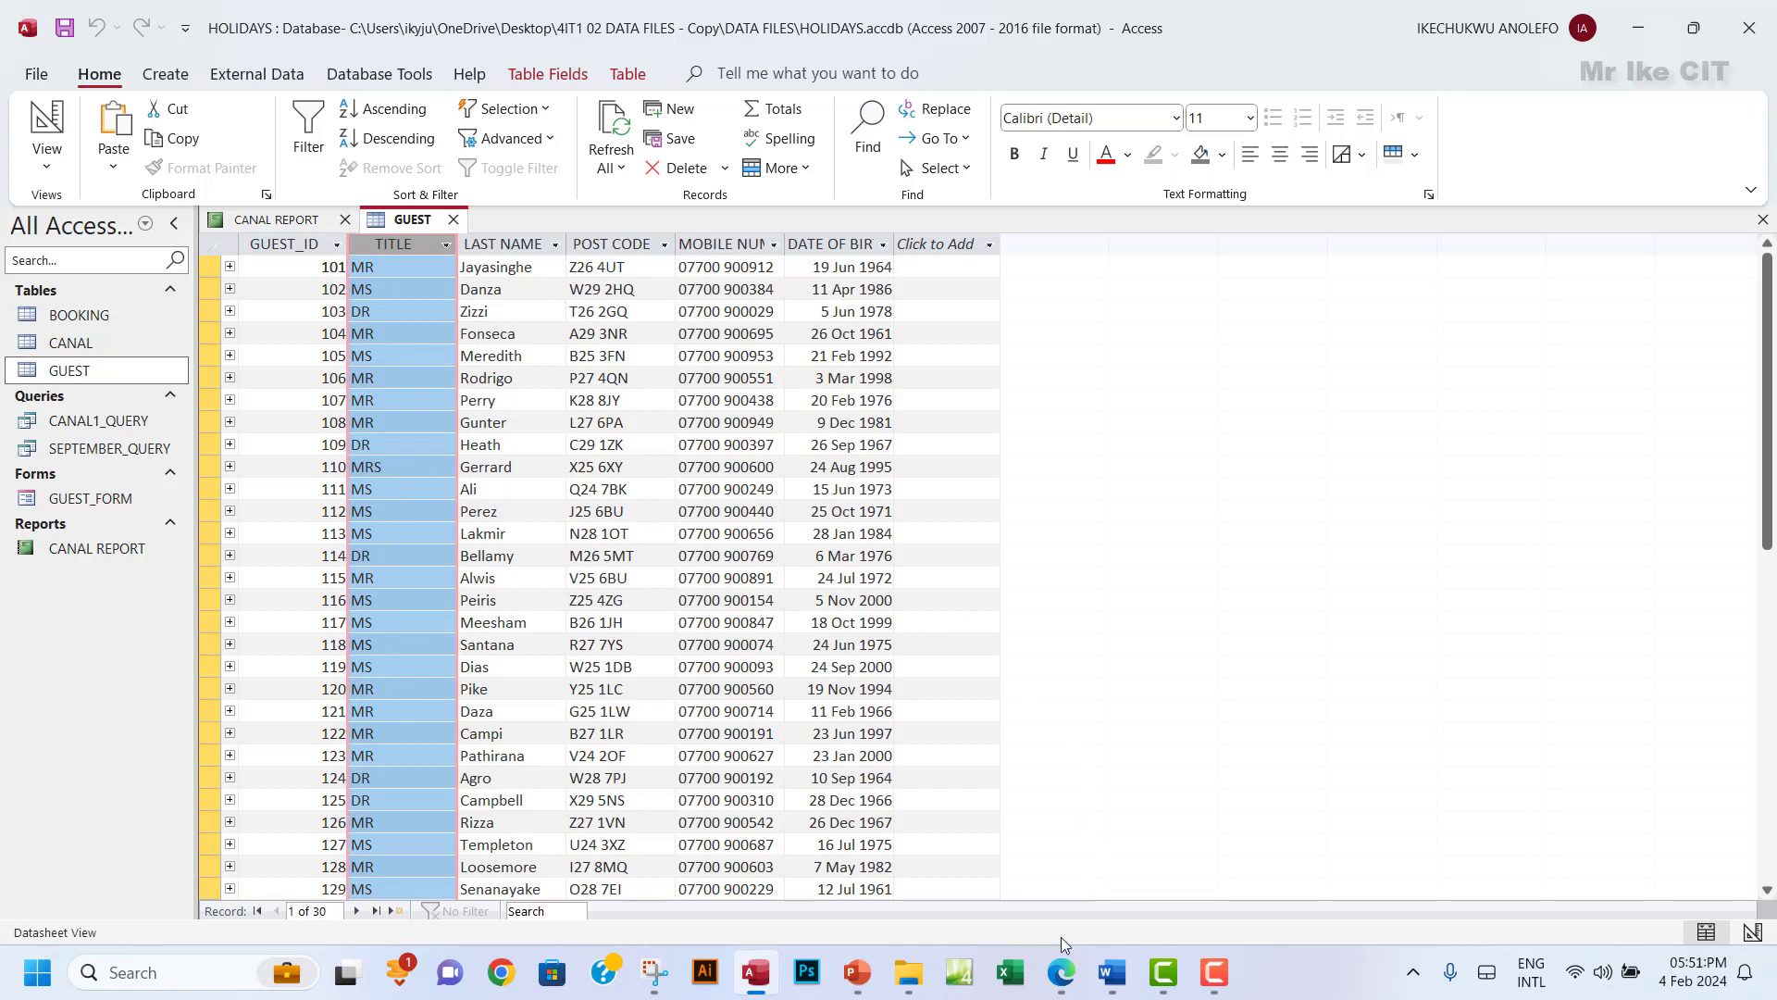
# Read question A2d (i) in the exam PDF and review its lookup field answer in EVIDENCE, including the HOLIDAY LENGTH(NIGHTS) bullet.
pyautogui.click(1060, 972)
pyautogui.scroll(-1, 370, 519)
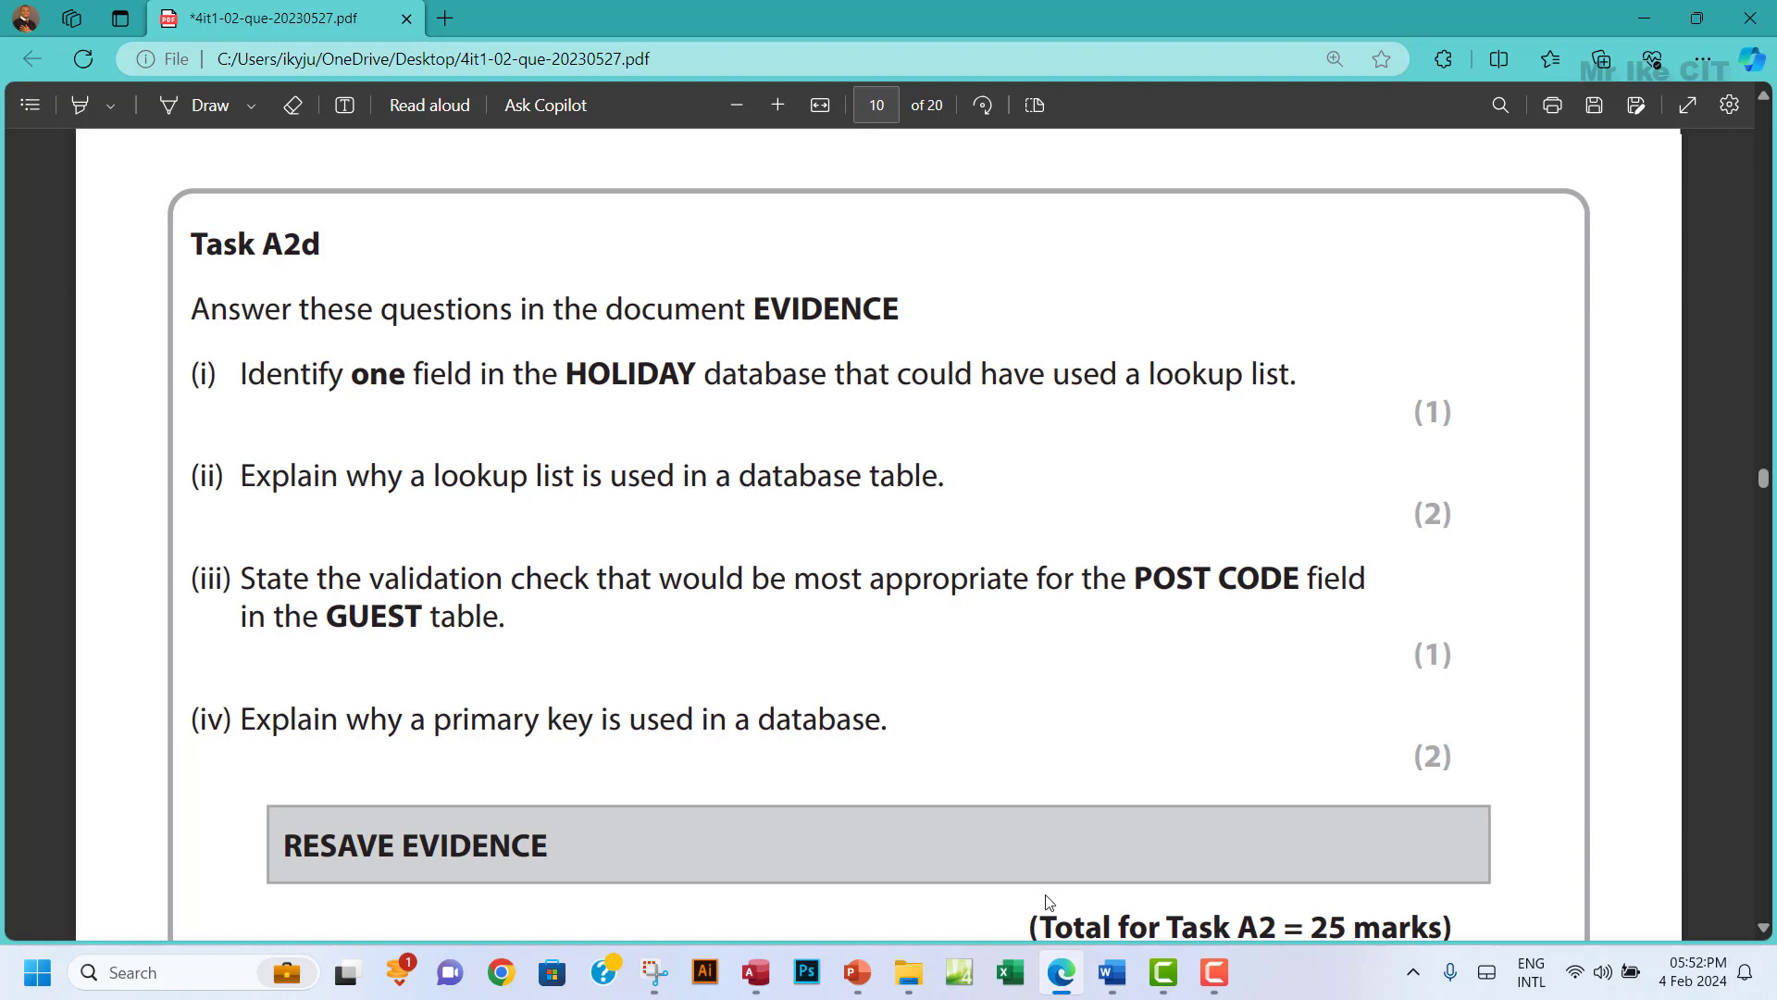
pyautogui.click(1111, 972)
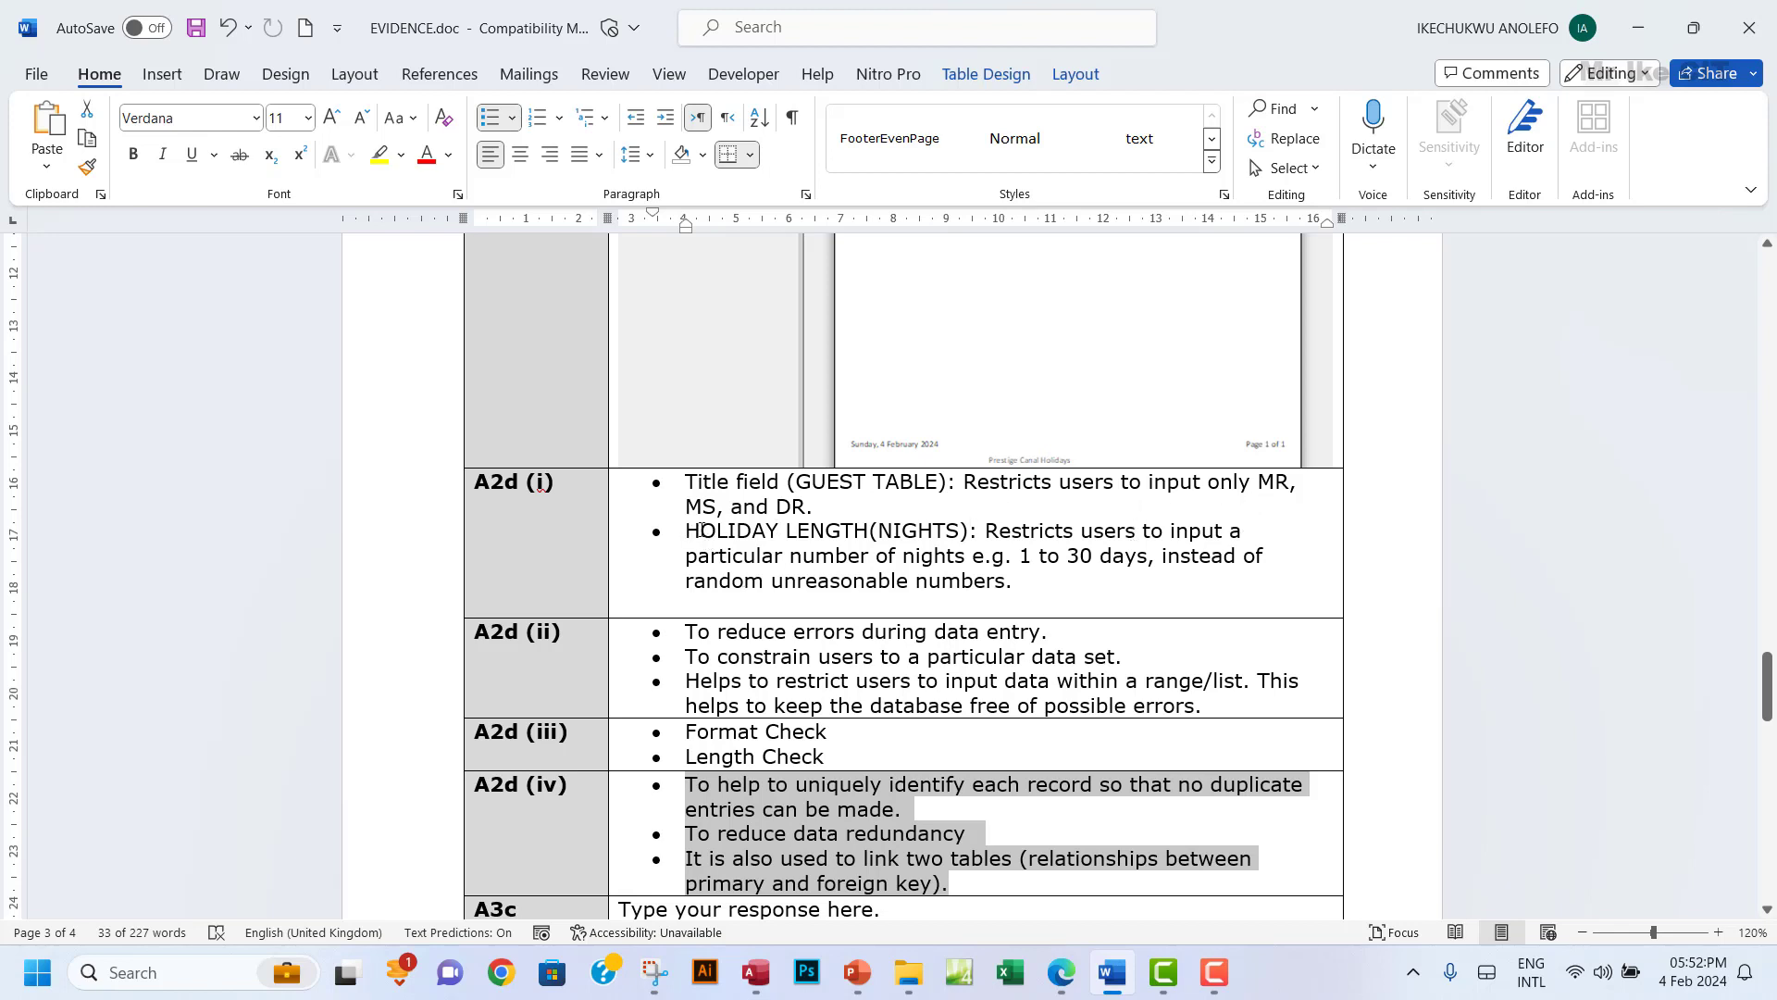
pyautogui.moveTo(702, 529); pyautogui.dragTo(1022, 585)
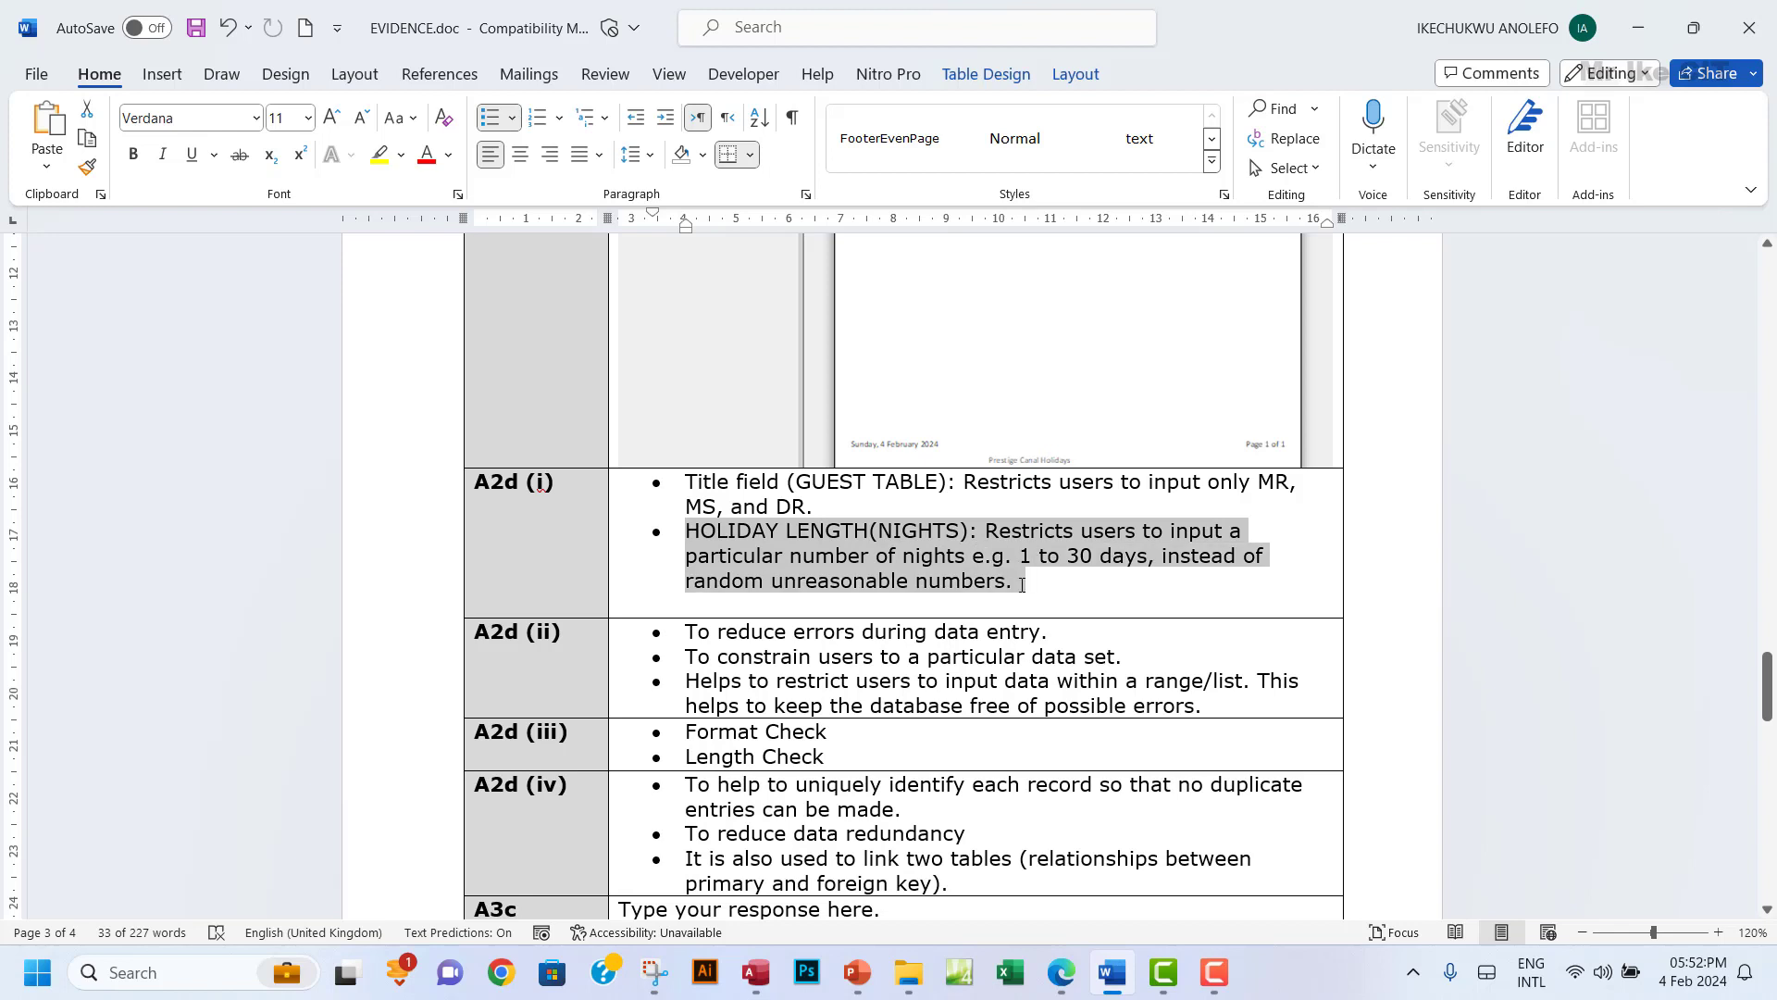
pyautogui.click(813, 547)
pyautogui.scroll(-1, 815, 574)
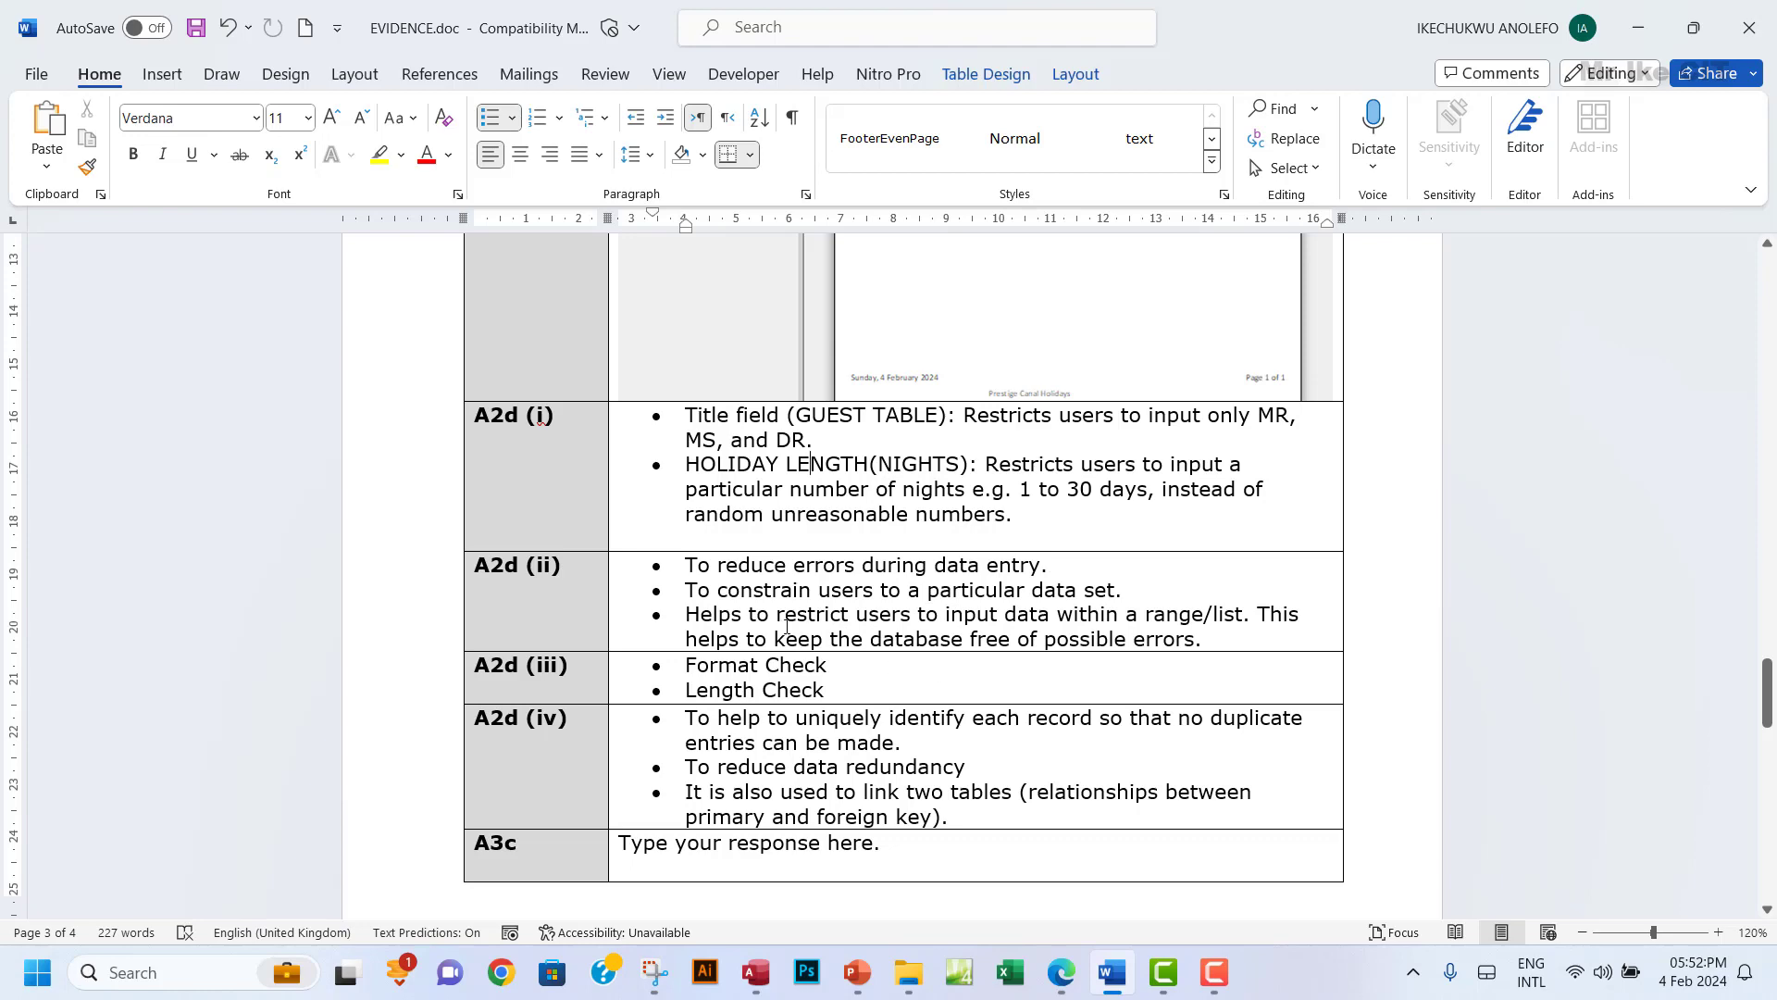
# Compare question A2d (ii) in the exam PDF with the EVIDENCE answer explaining why a lookup list is used.
pyautogui.click(1061, 972)
pyautogui.click(1062, 972)
pyautogui.moveTo(1114, 591); pyautogui.dragTo(1016, 592)
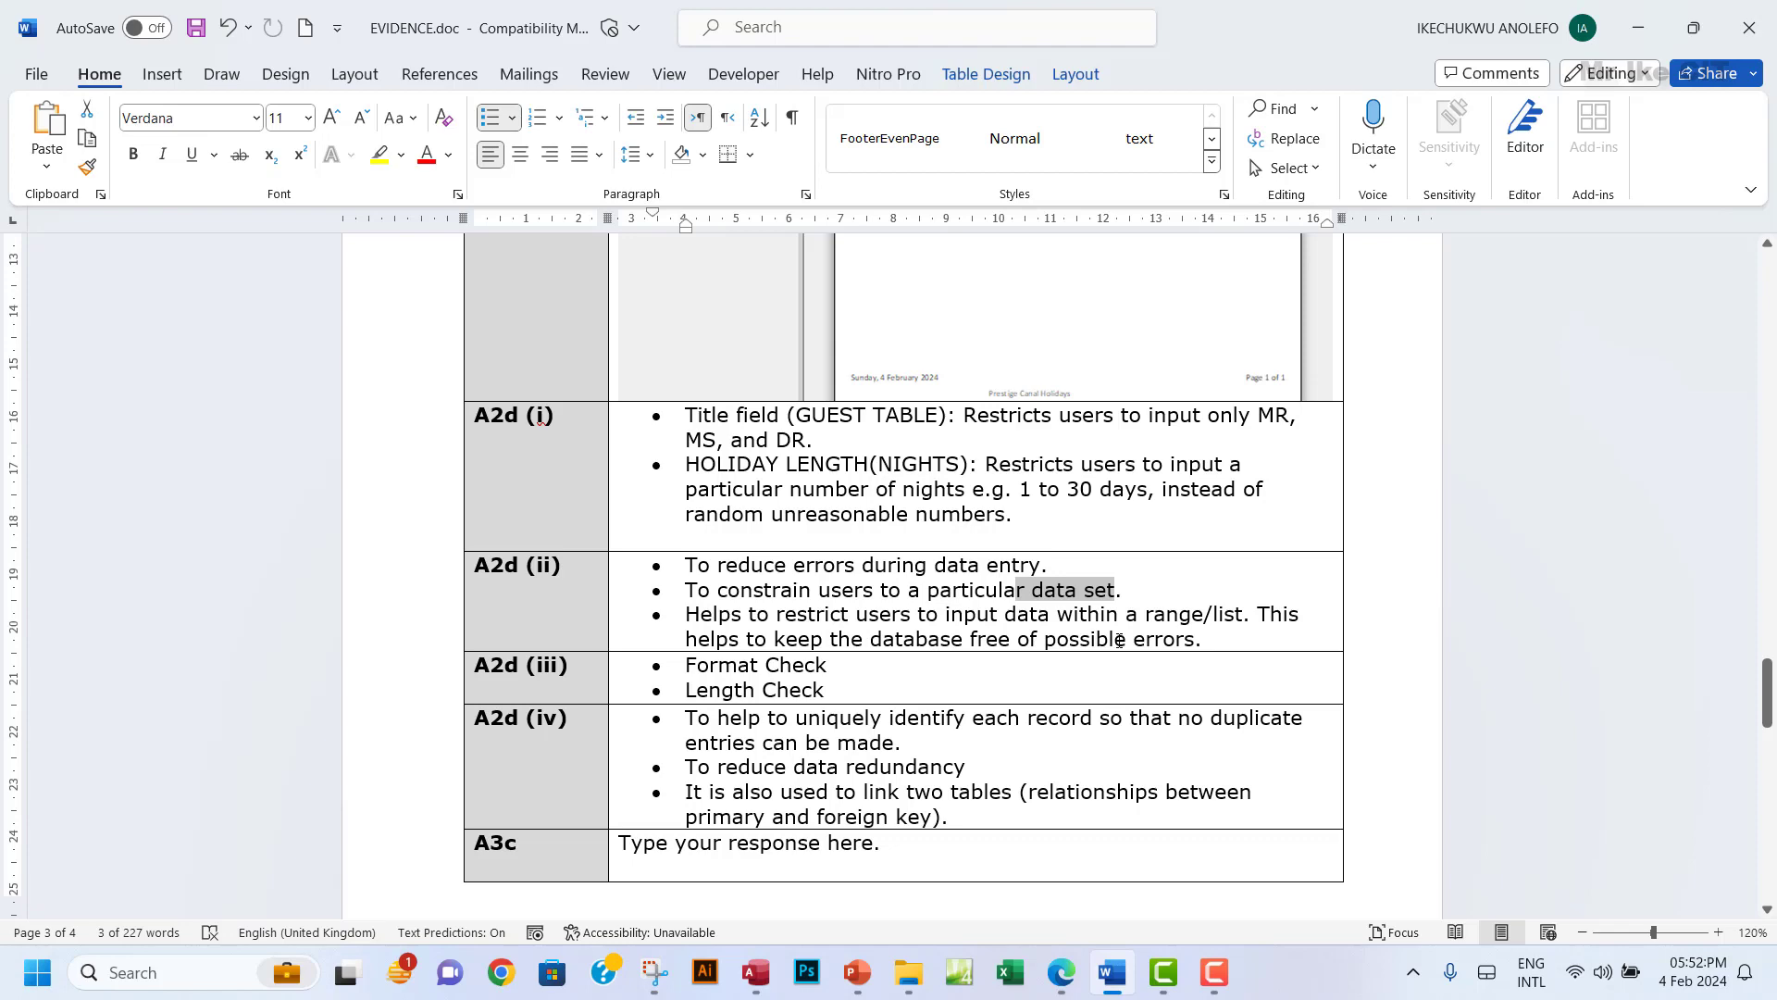
pyautogui.moveTo(1120, 641); pyautogui.dragTo(1192, 640)
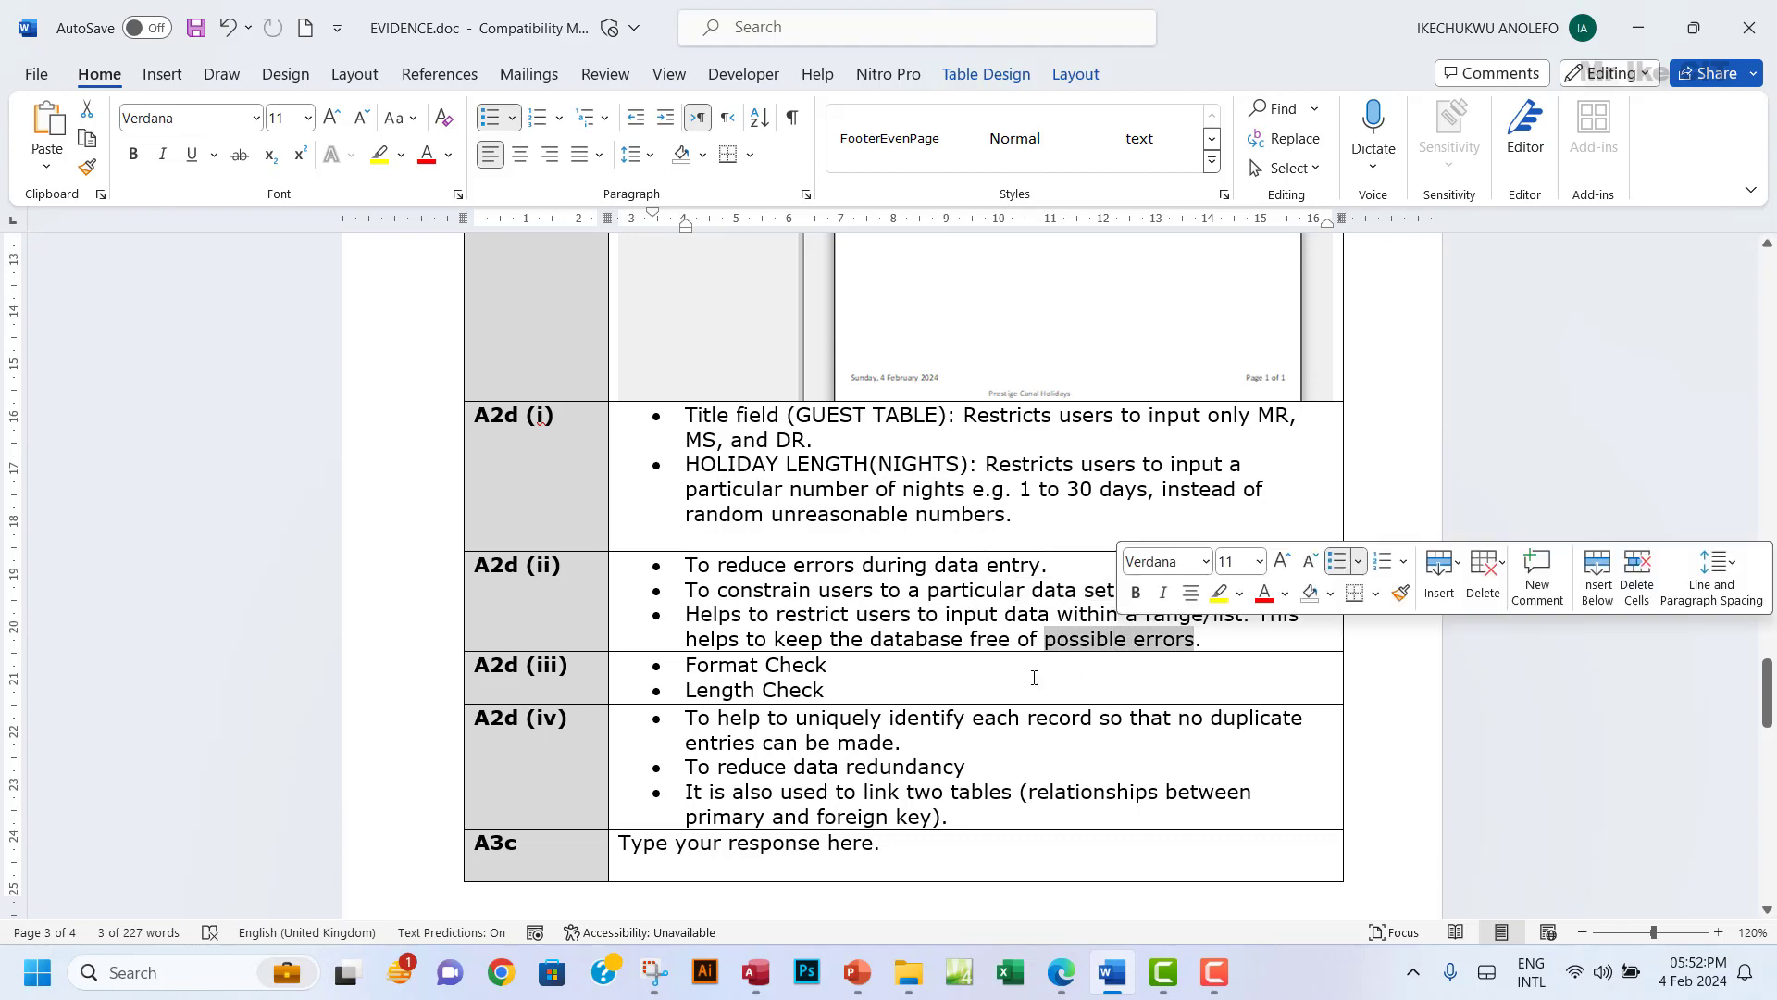
# Read question A2d (iii) in the exam PDF and examine the format and length of the POST CODE values in the GUEST table.
pyautogui.click(1061, 973)
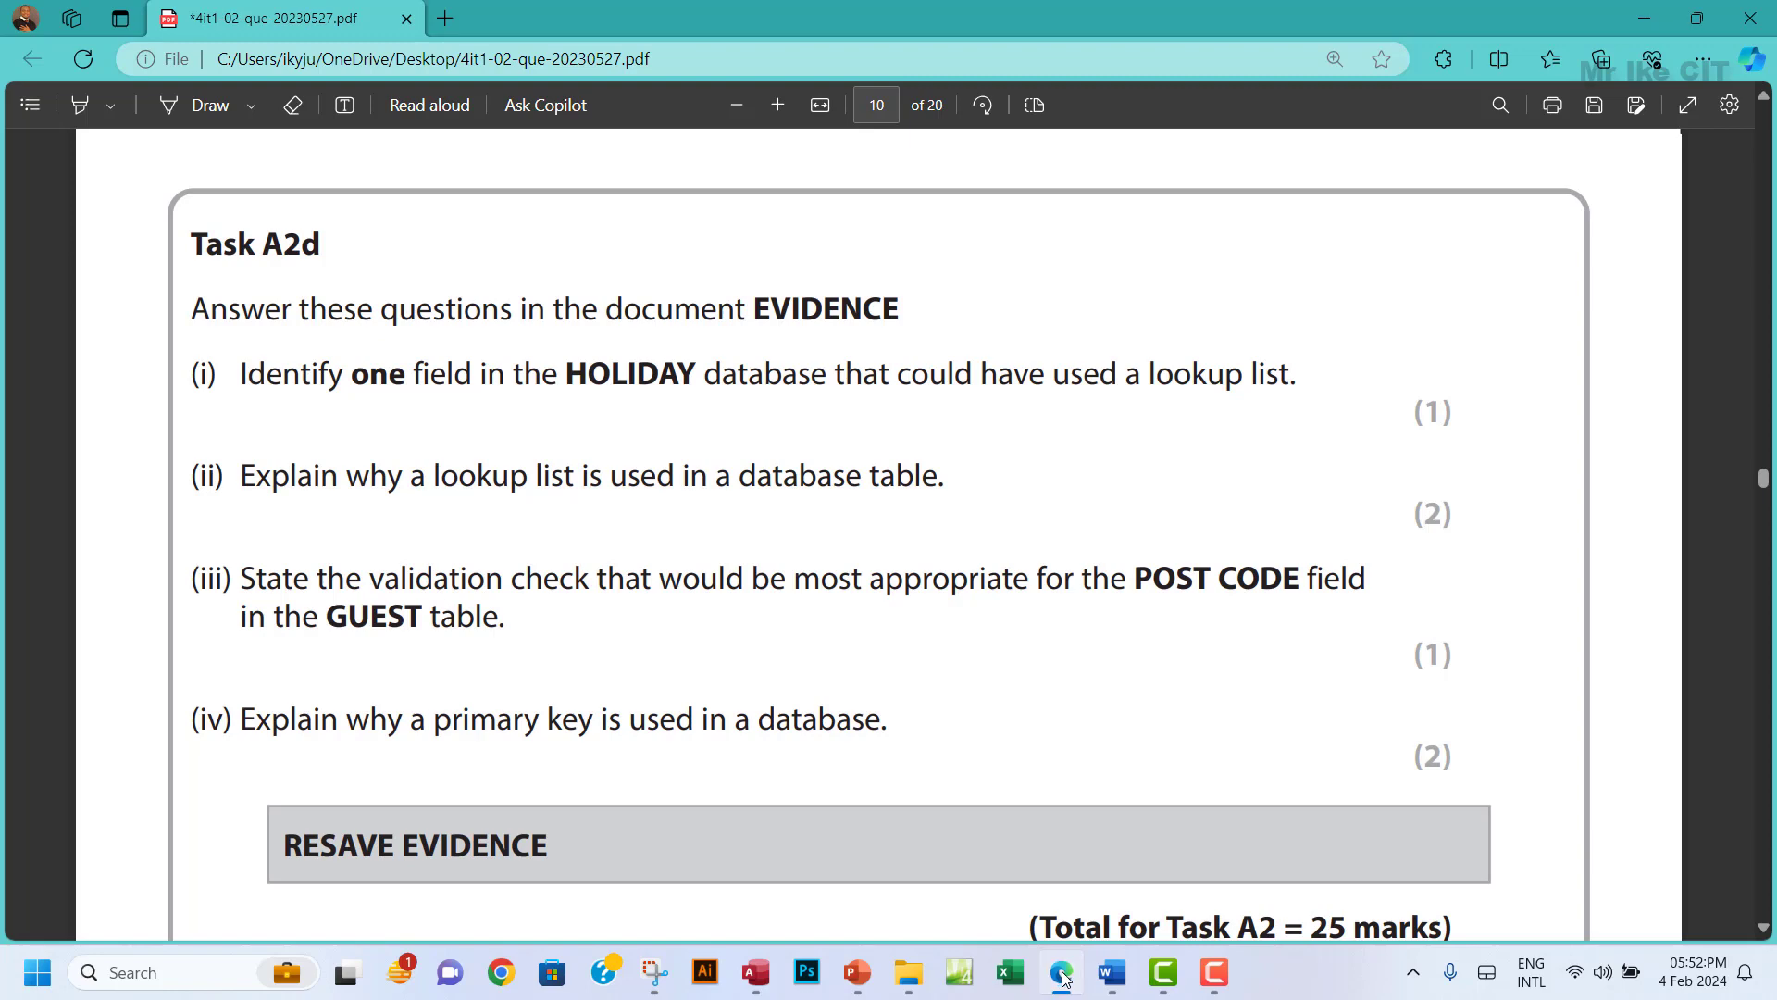
pyautogui.click(1062, 973)
pyautogui.click(755, 973)
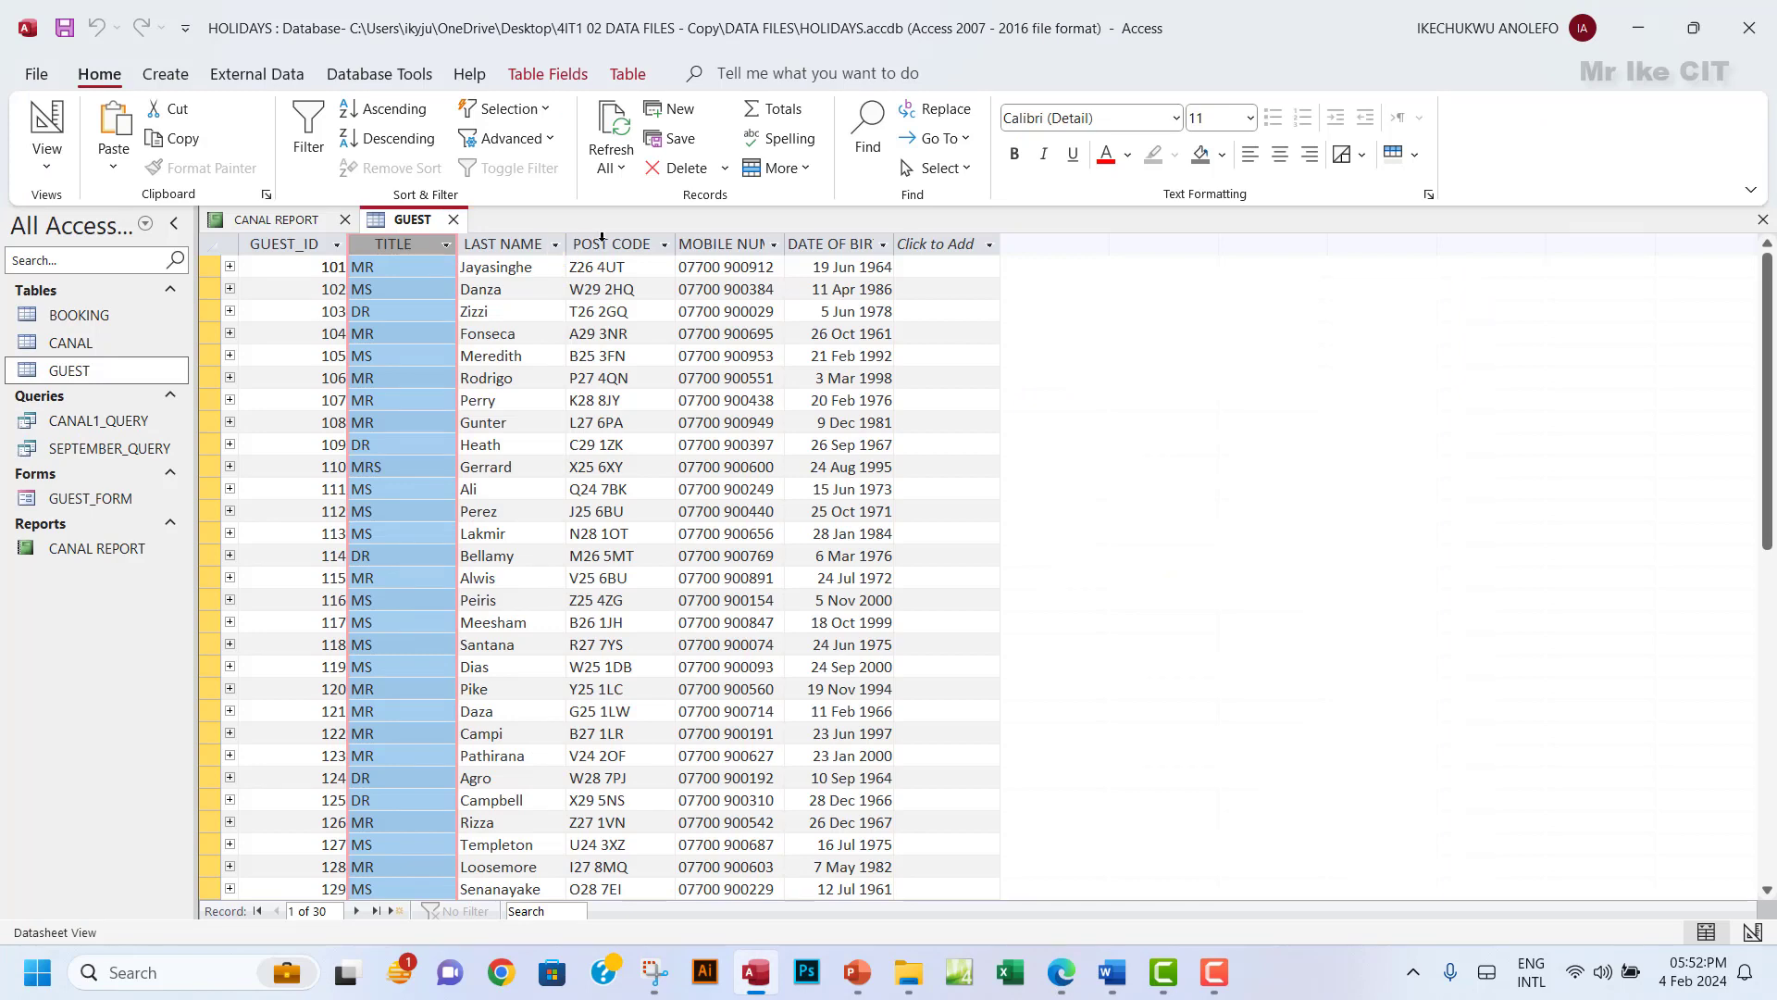
pyautogui.click(606, 243)
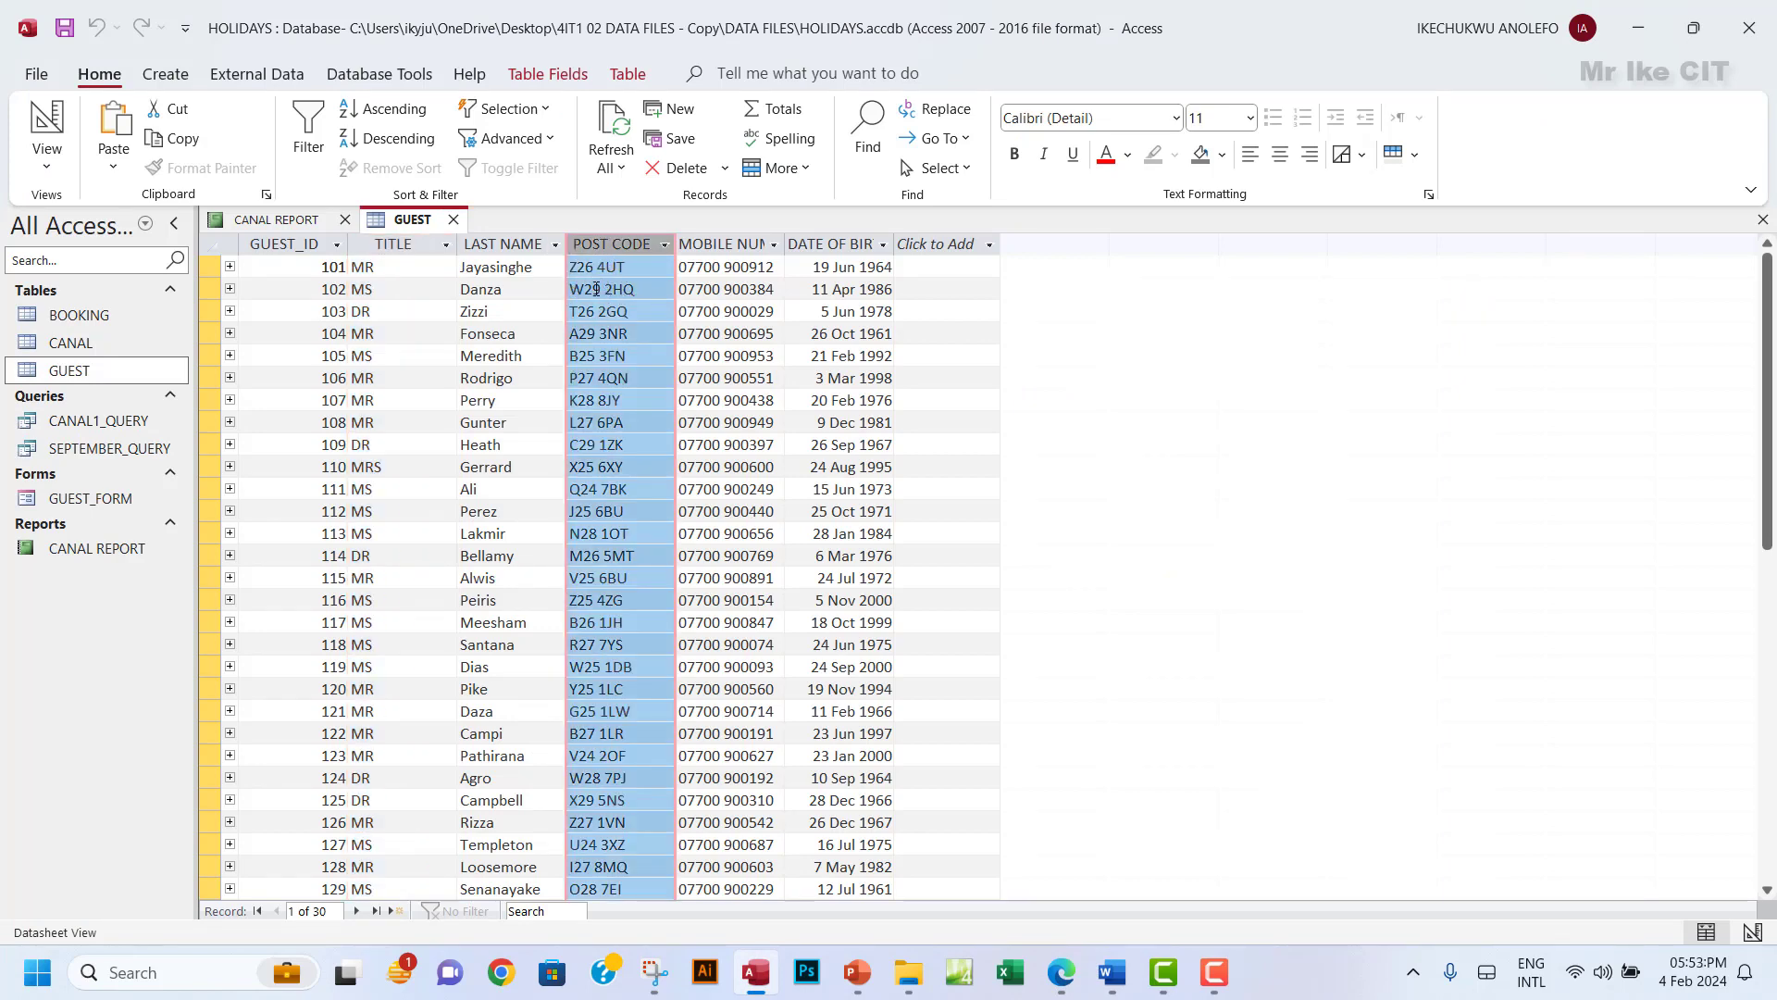
pyautogui.moveTo(585, 268); pyautogui.dragTo(567, 268)
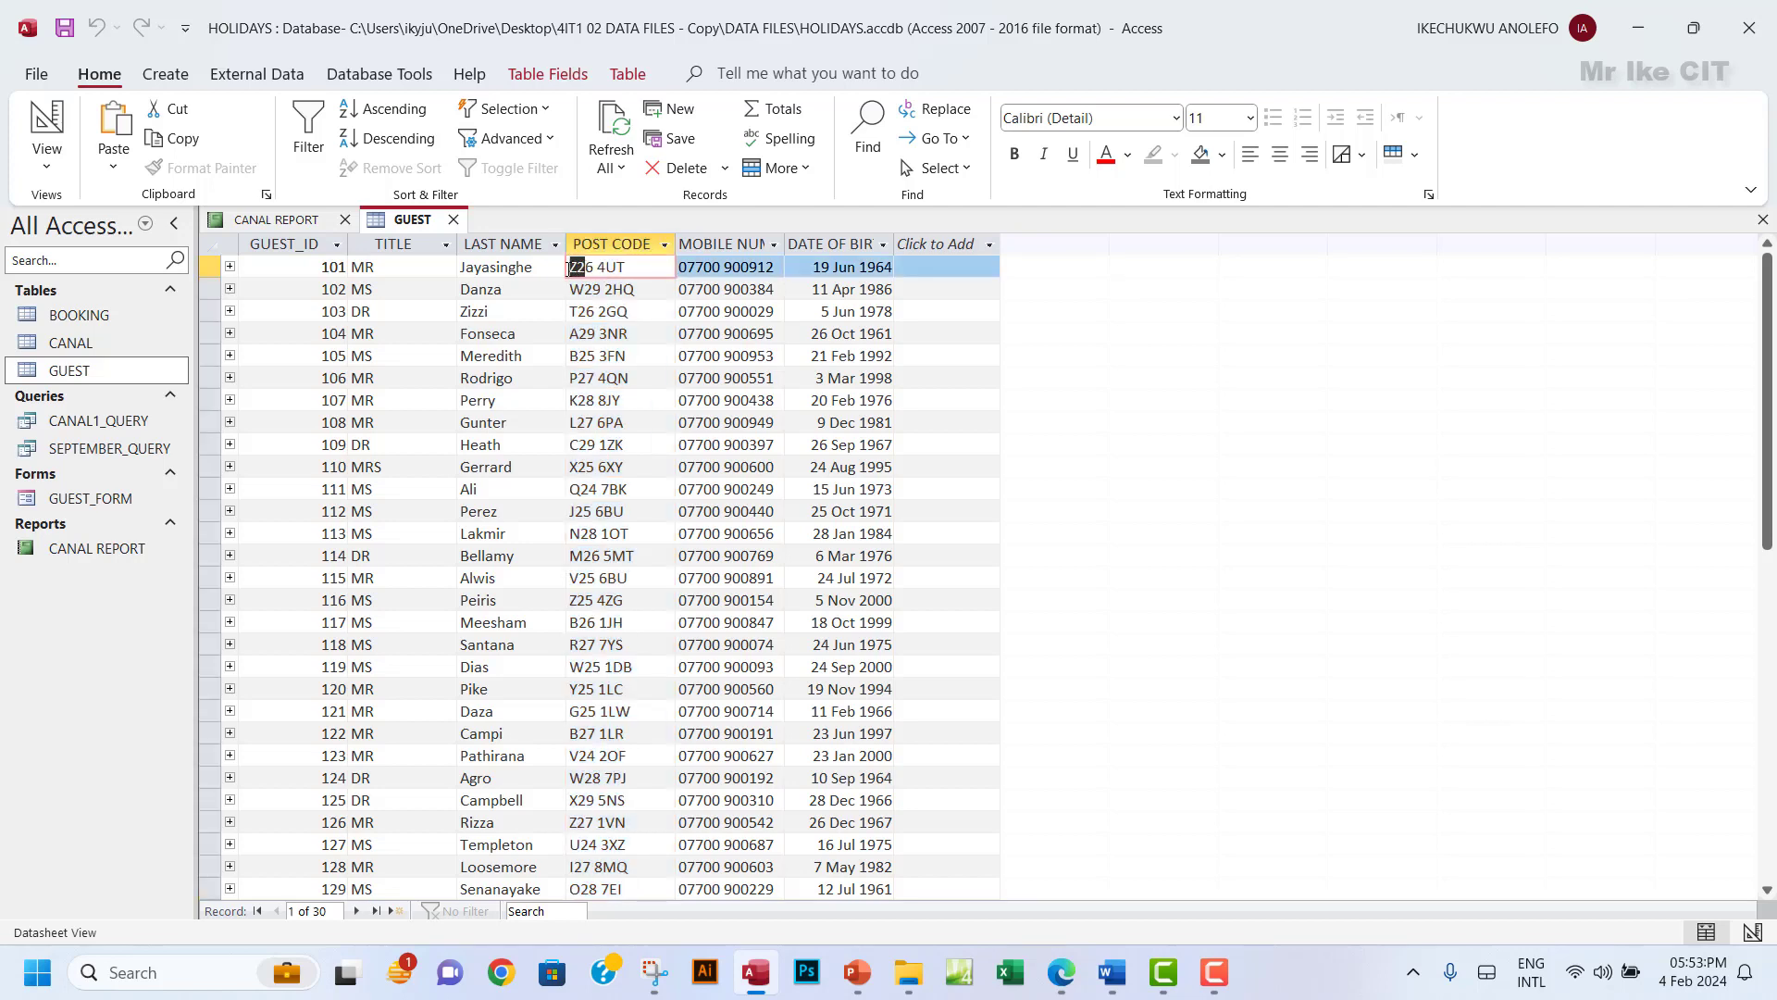
pyautogui.moveTo(632, 267); pyautogui.dragTo(570, 267)
pyautogui.click(611, 247)
# Check the A2d (iii) validation answer in EVIDENCE against the exam question, reviewing the Format Check and Length Check bullets.
pyautogui.click(1062, 970)
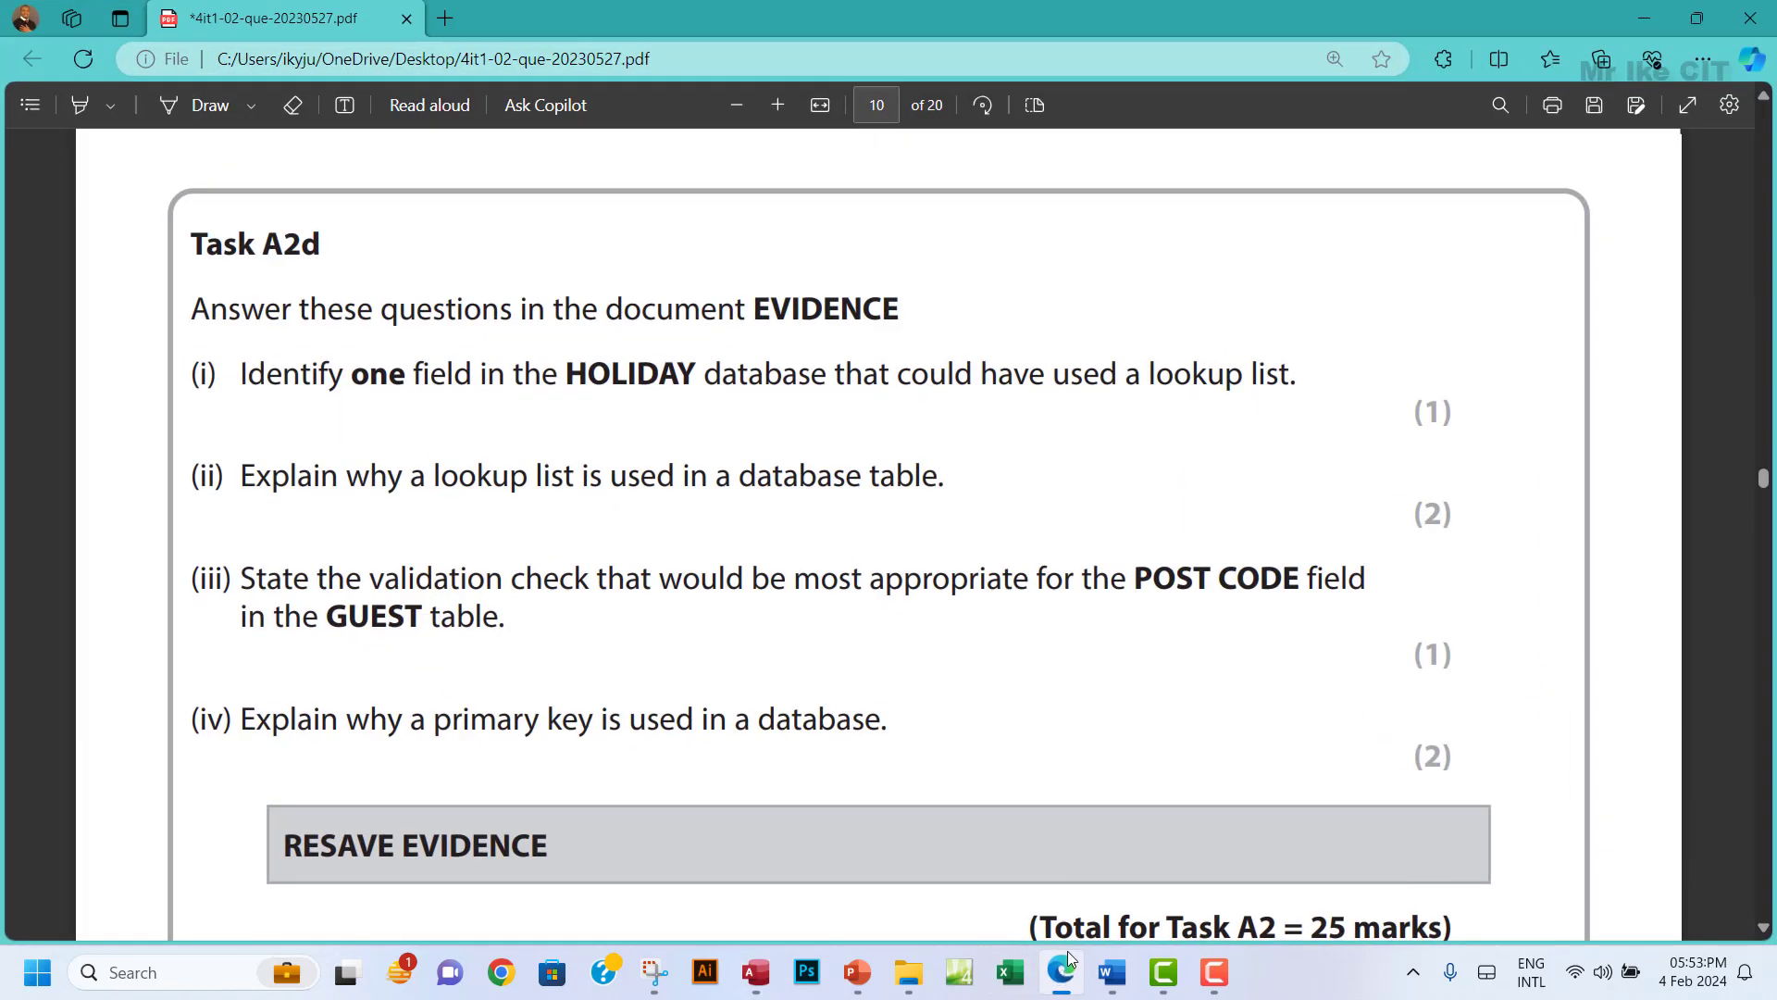
pyautogui.click(1113, 972)
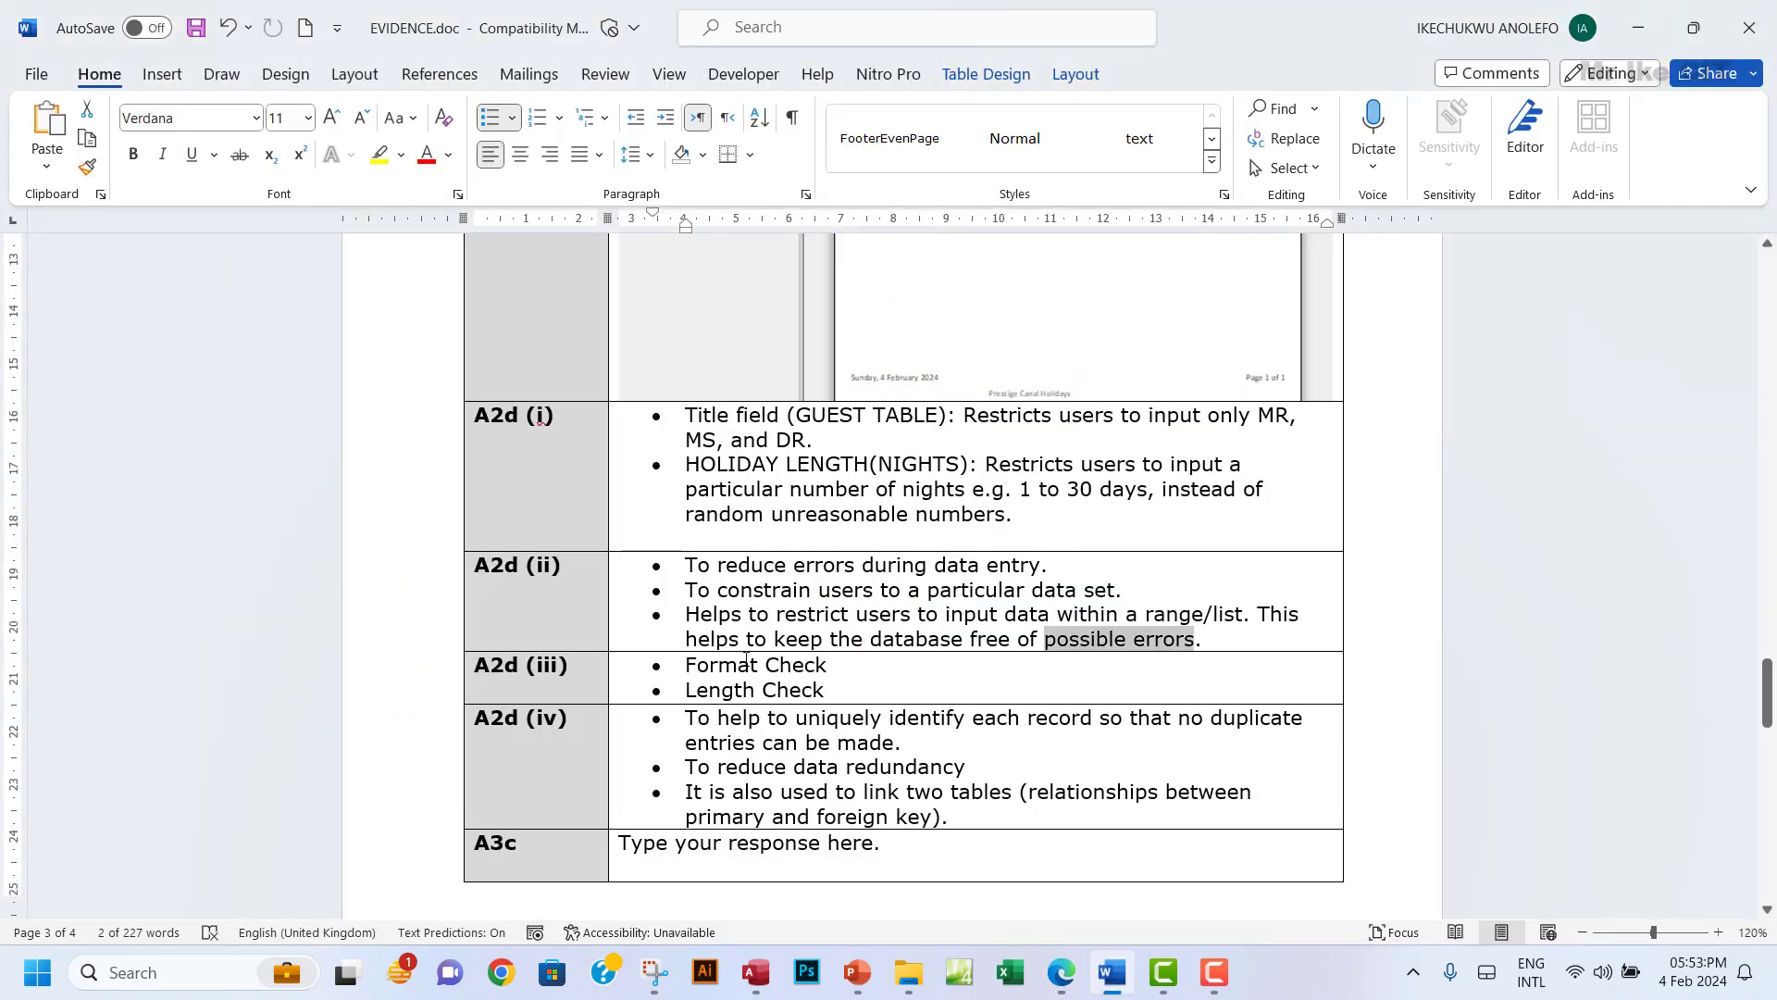
pyautogui.moveTo(689, 663); pyautogui.dragTo(826, 690)
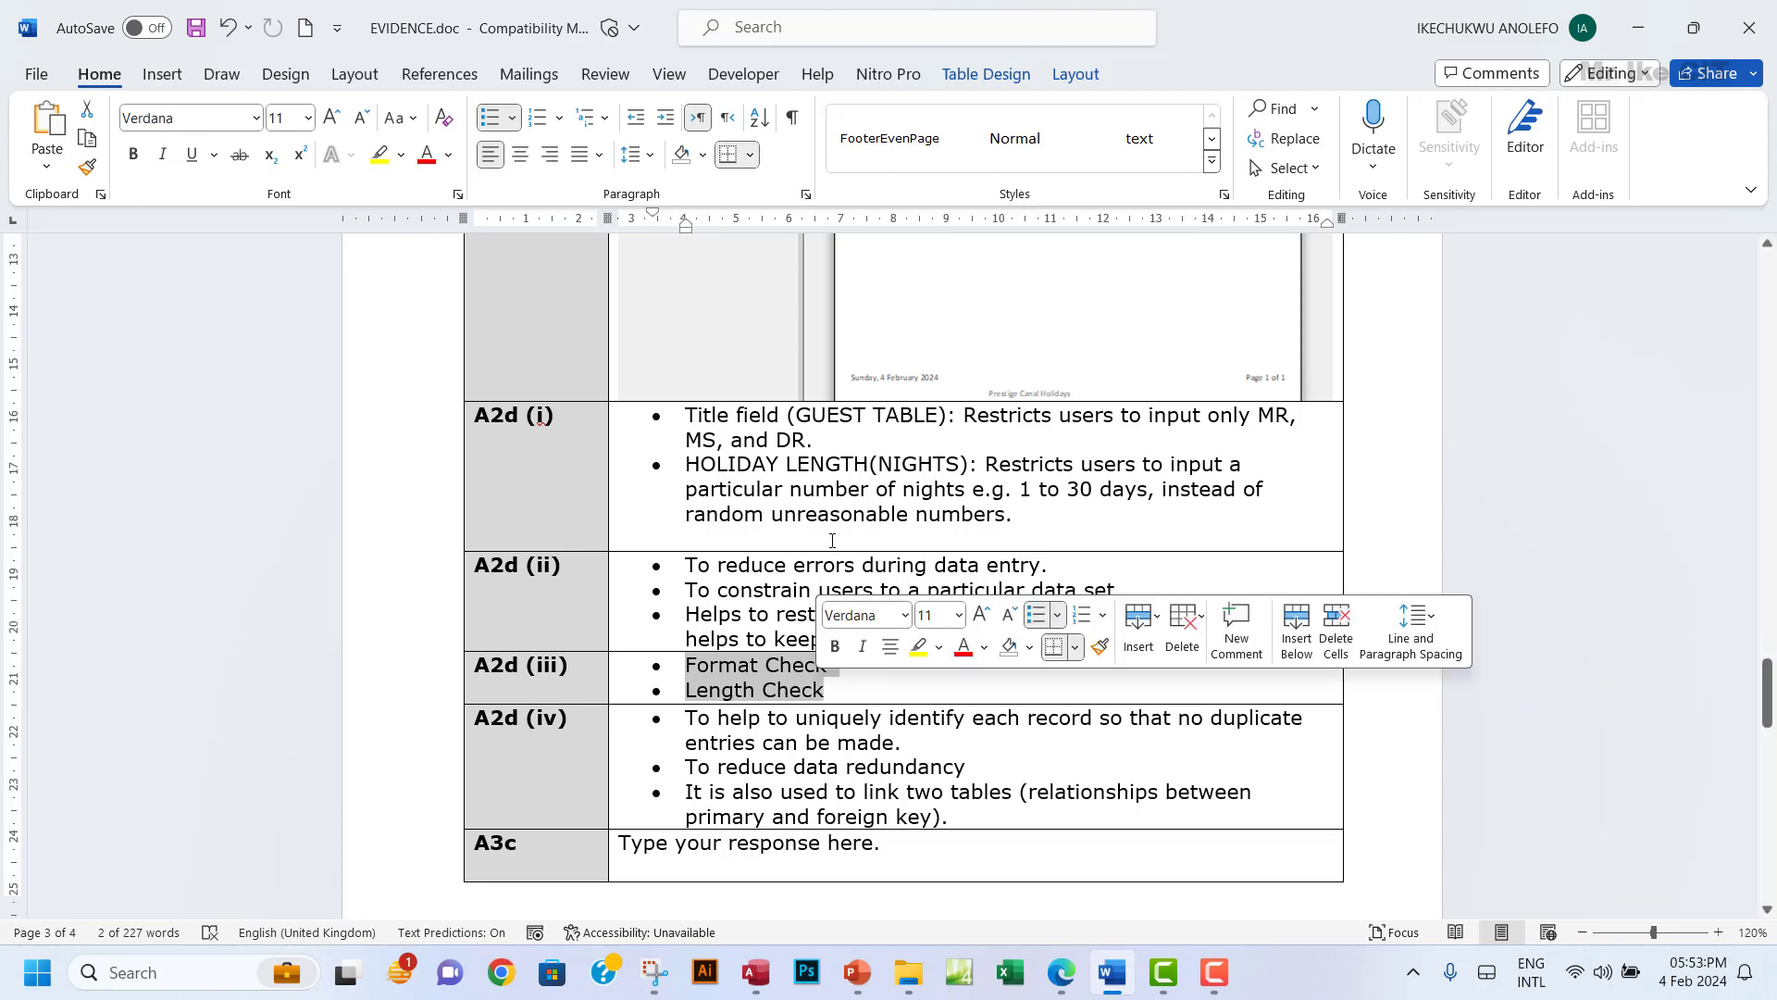
pyautogui.scroll(-2, 830, 658)
pyautogui.scroll(-1, 830, 539)
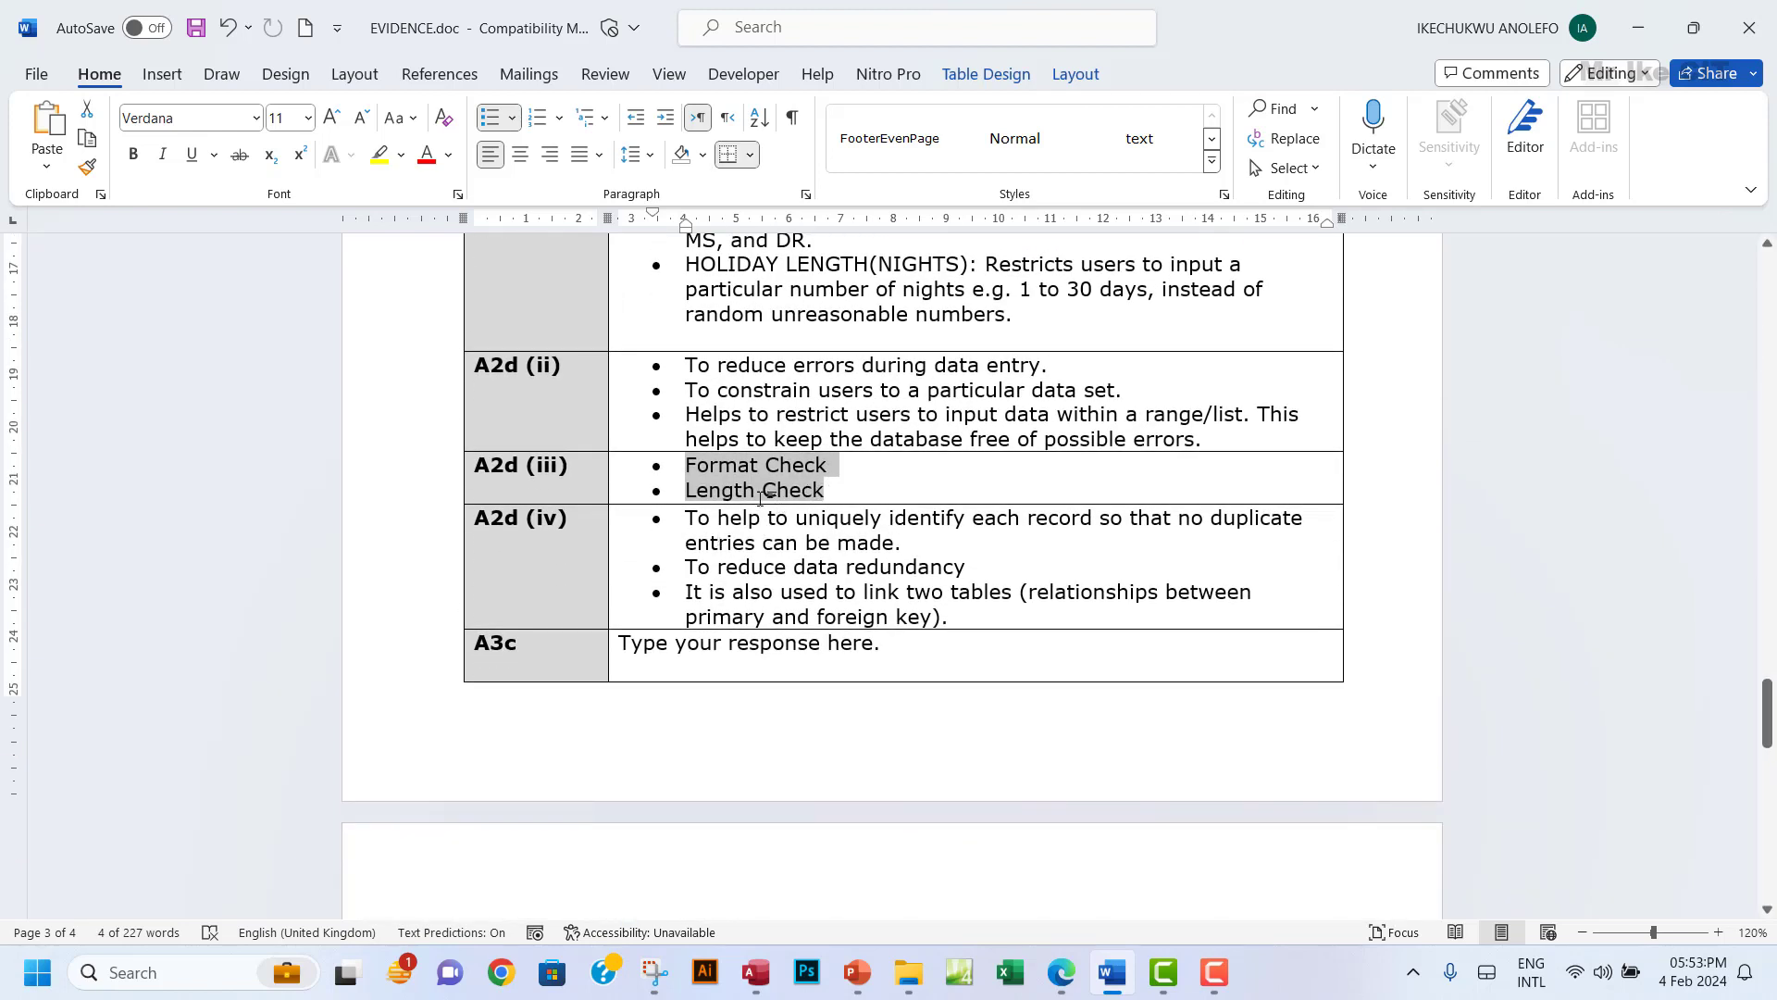
pyautogui.moveTo(687, 465); pyautogui.dragTo(828, 463)
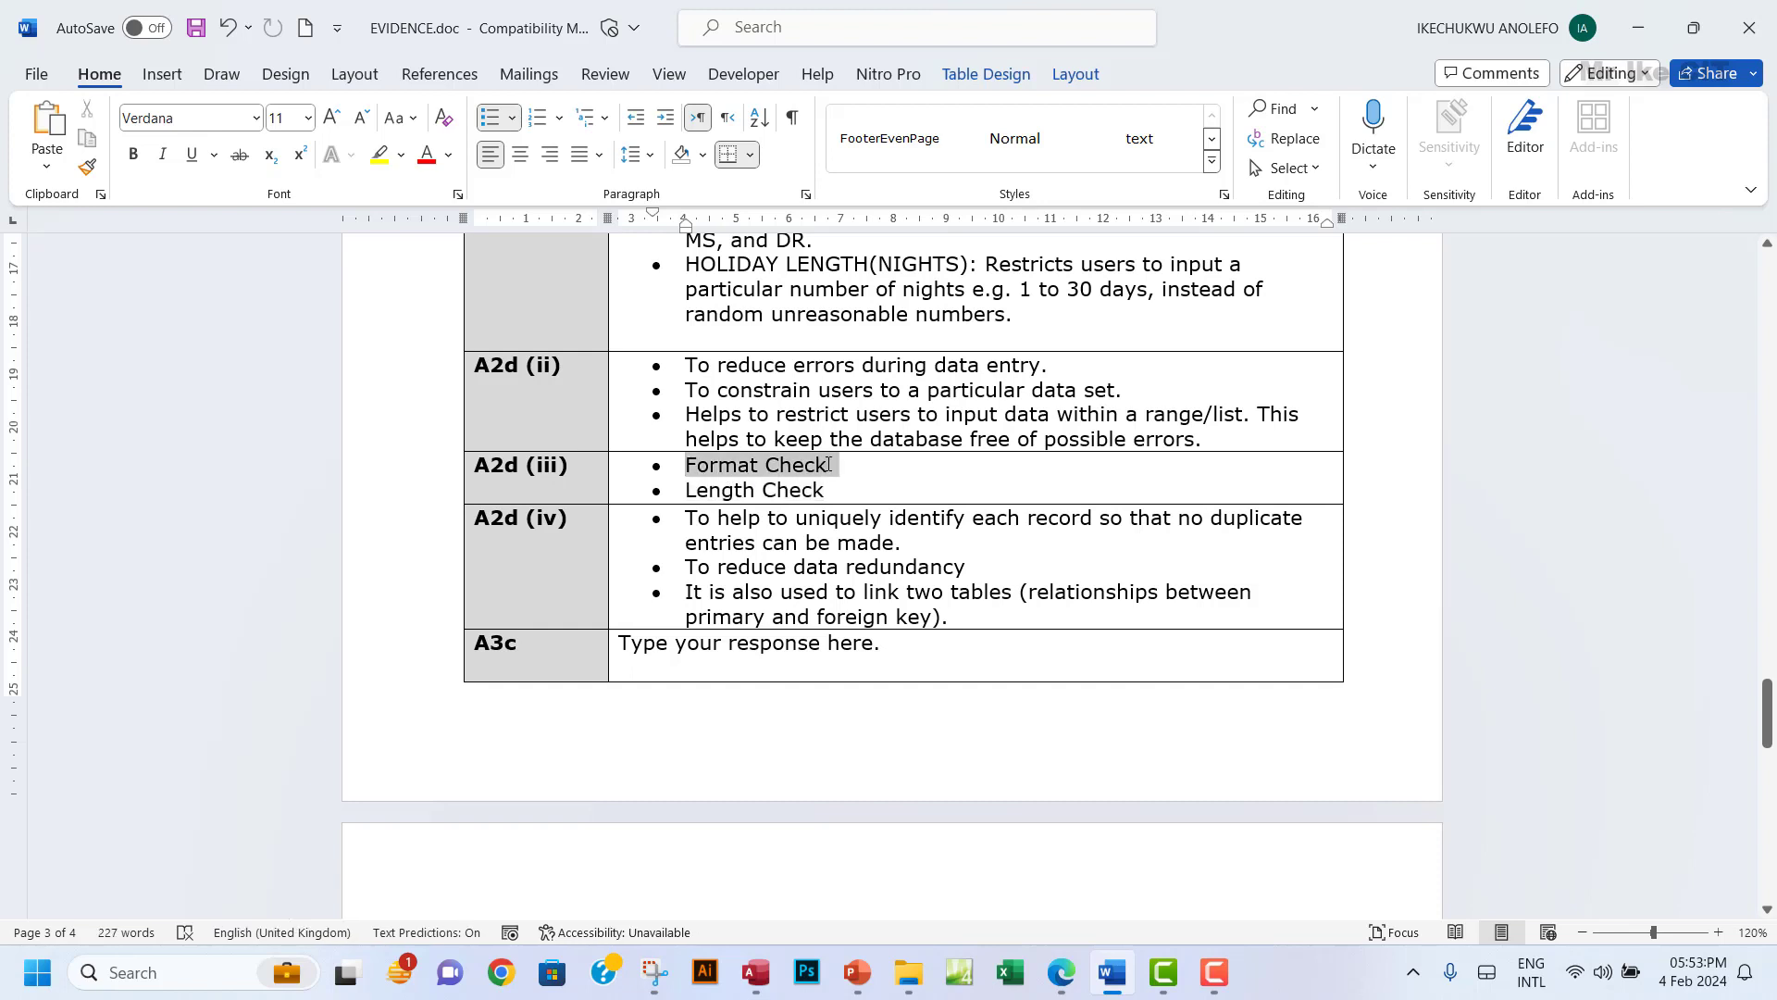
pyautogui.scroll(-1, 481, 462)
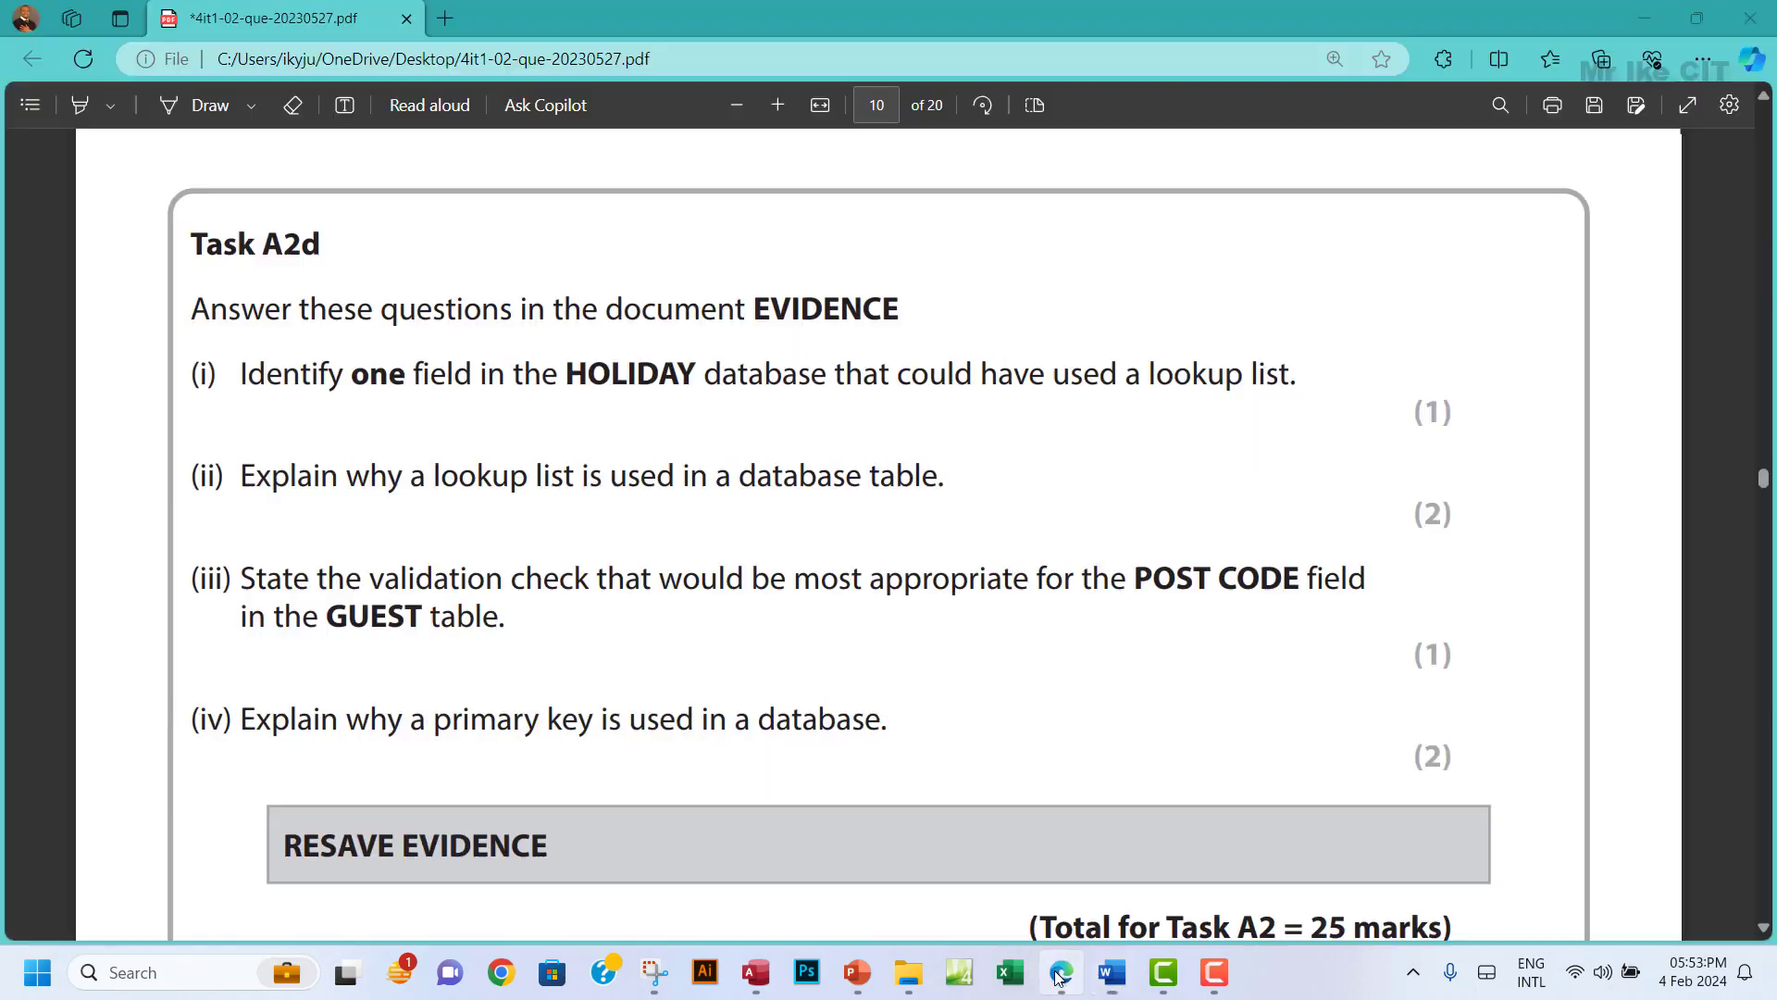
# Read question A2d (iv) in the exam PDF and review each bullet of the primary key answer in EVIDENCE.
pyautogui.click(1061, 974)
pyautogui.scroll(-3, 733, 616)
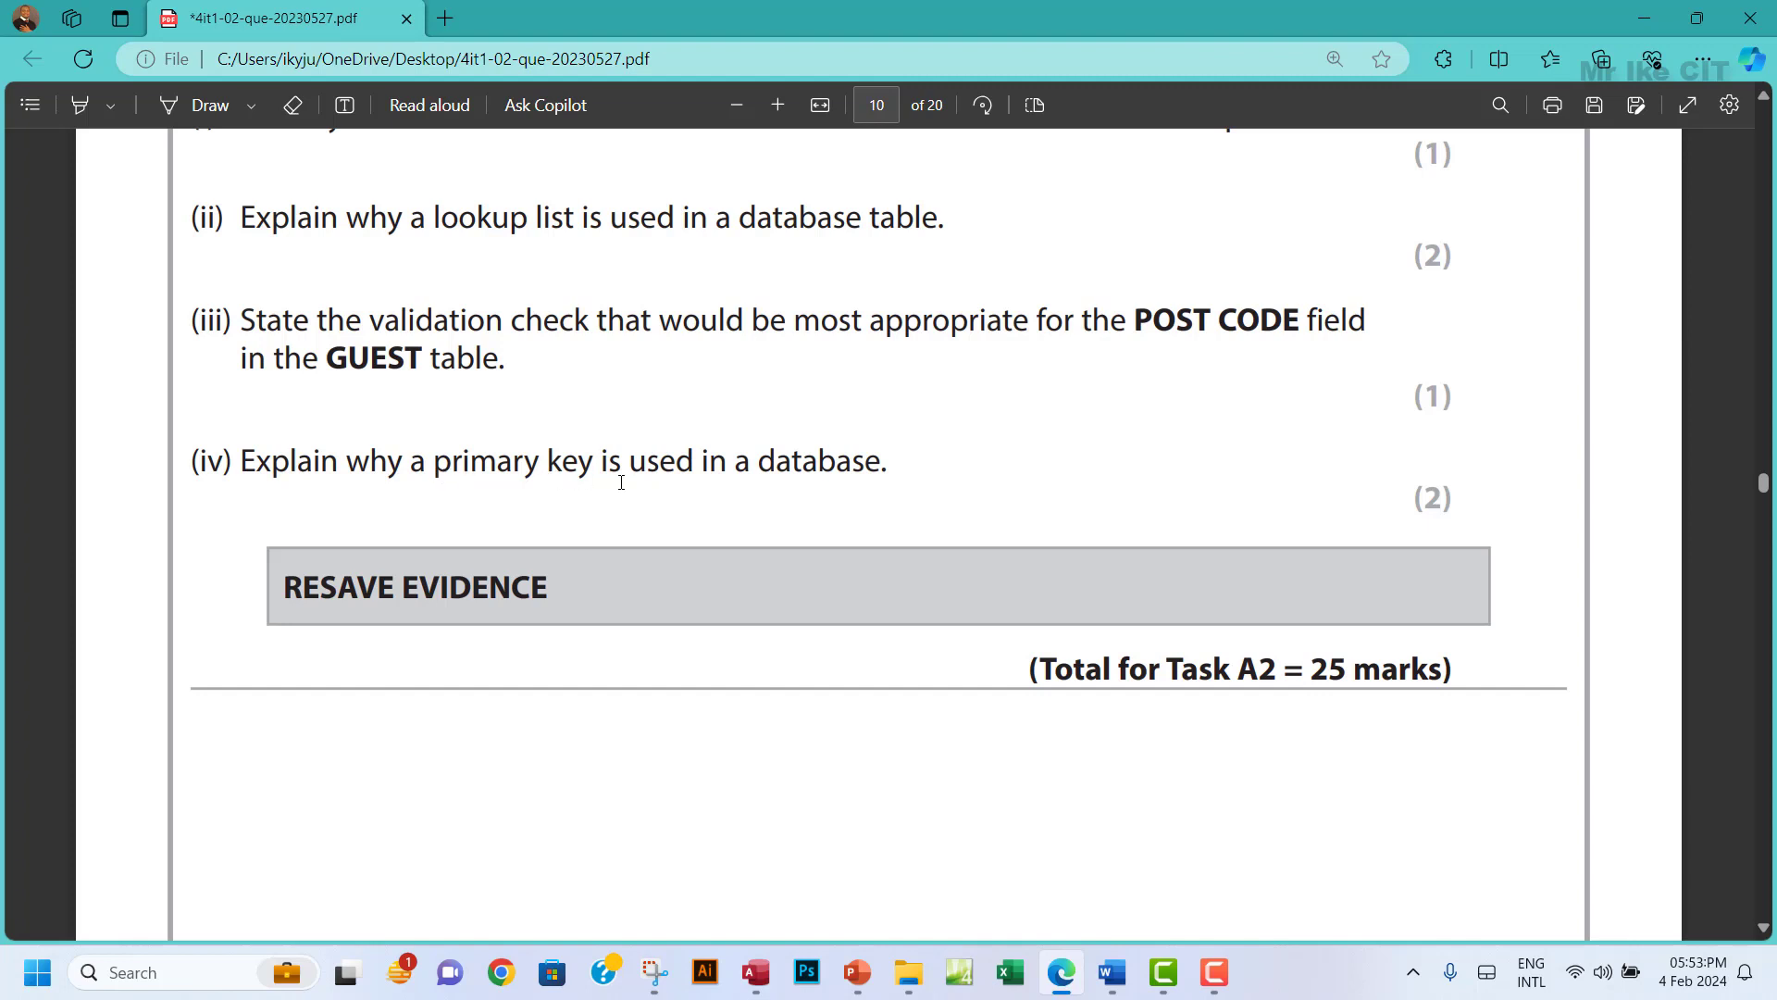
pyautogui.click(1113, 972)
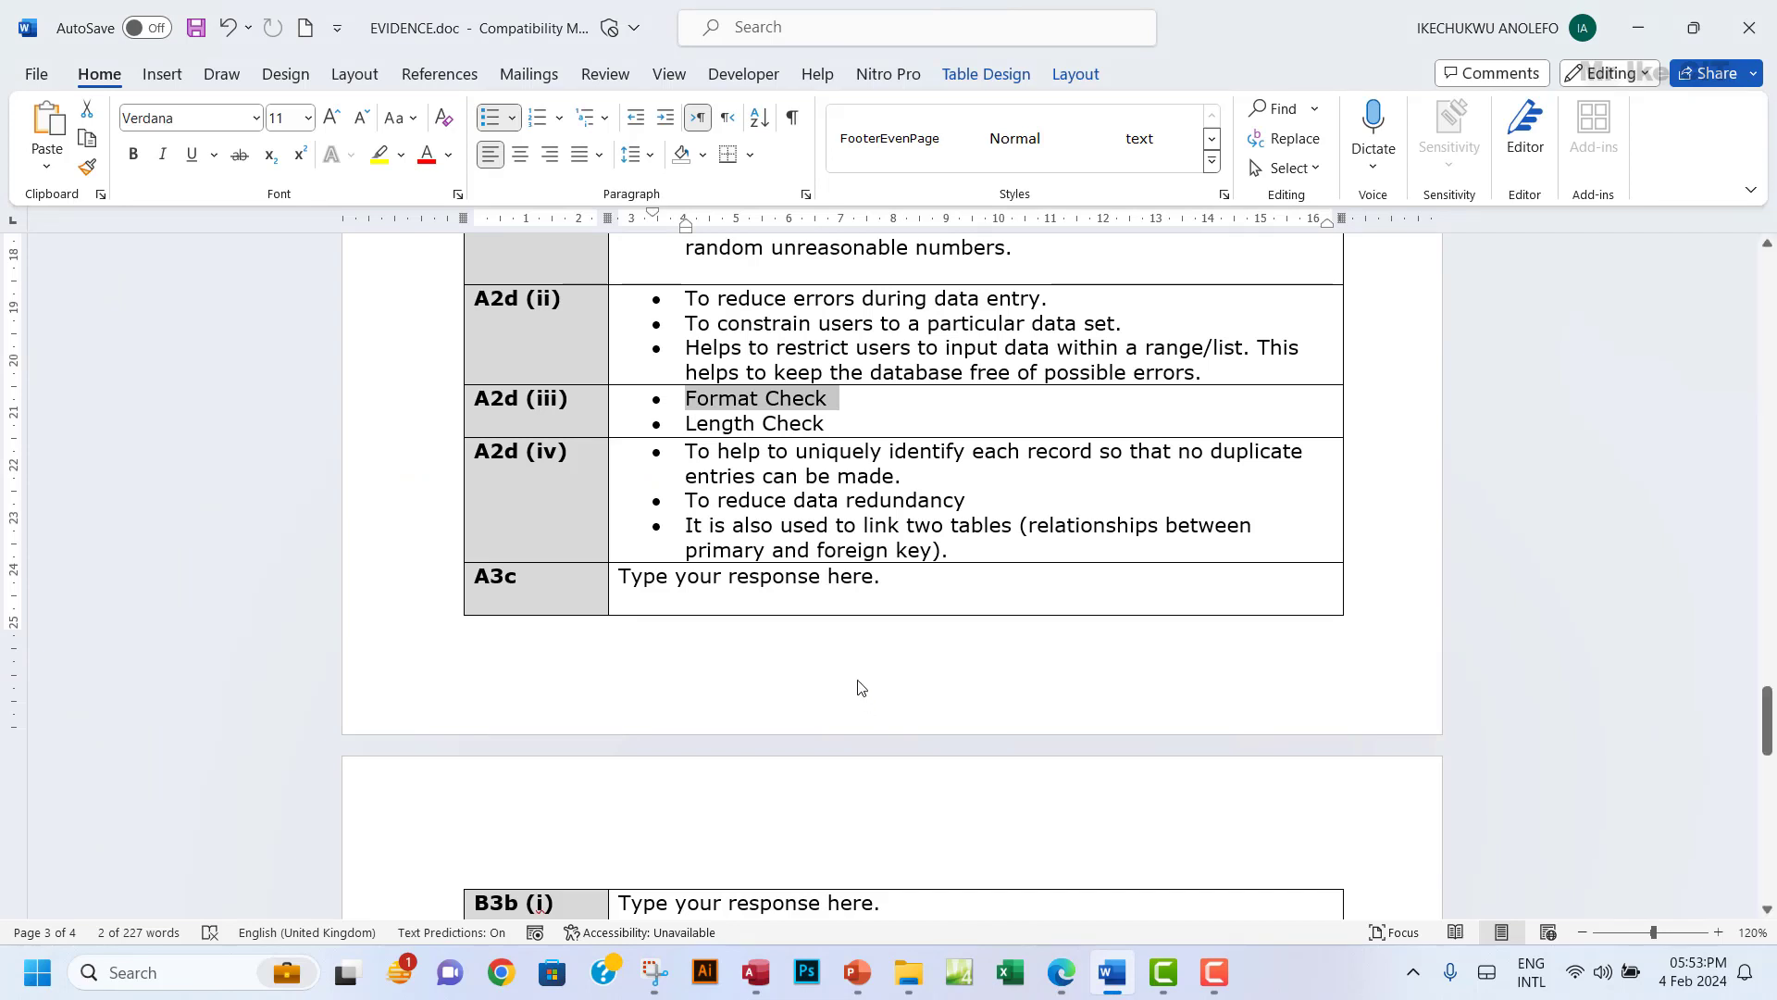
pyautogui.moveTo(686, 451); pyautogui.dragTo(903, 482)
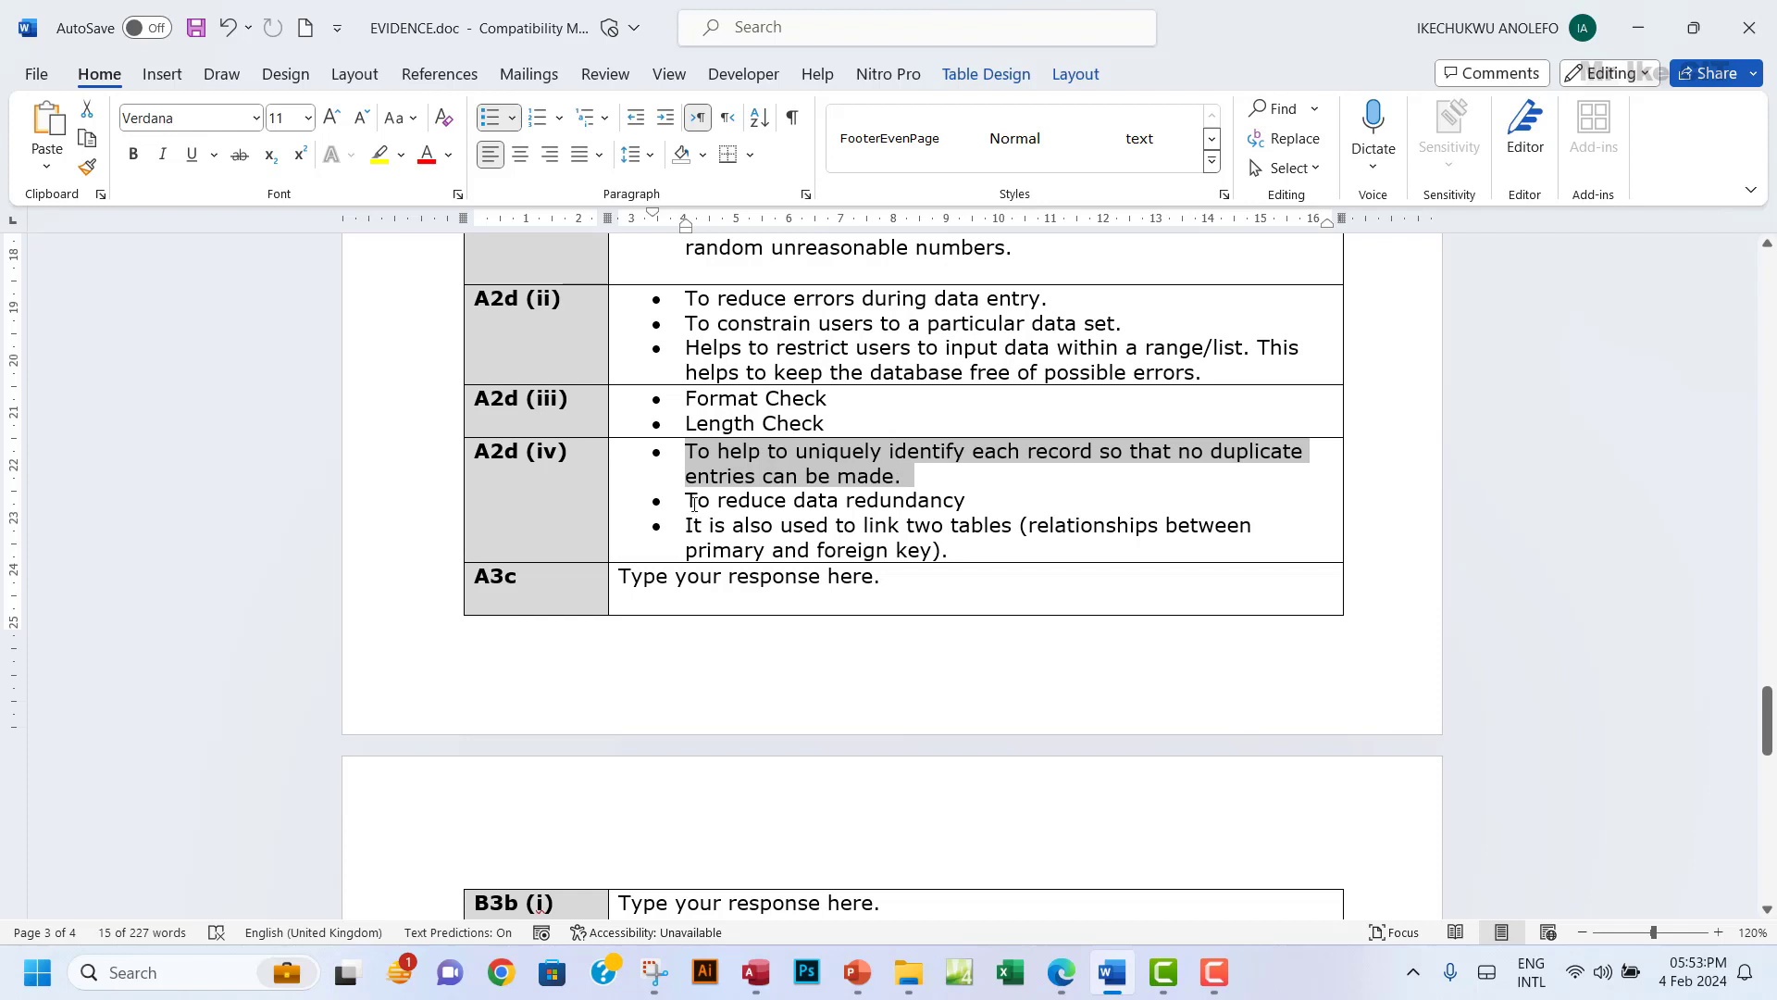
pyautogui.moveTo(934, 502); pyautogui.dragTo(693, 500)
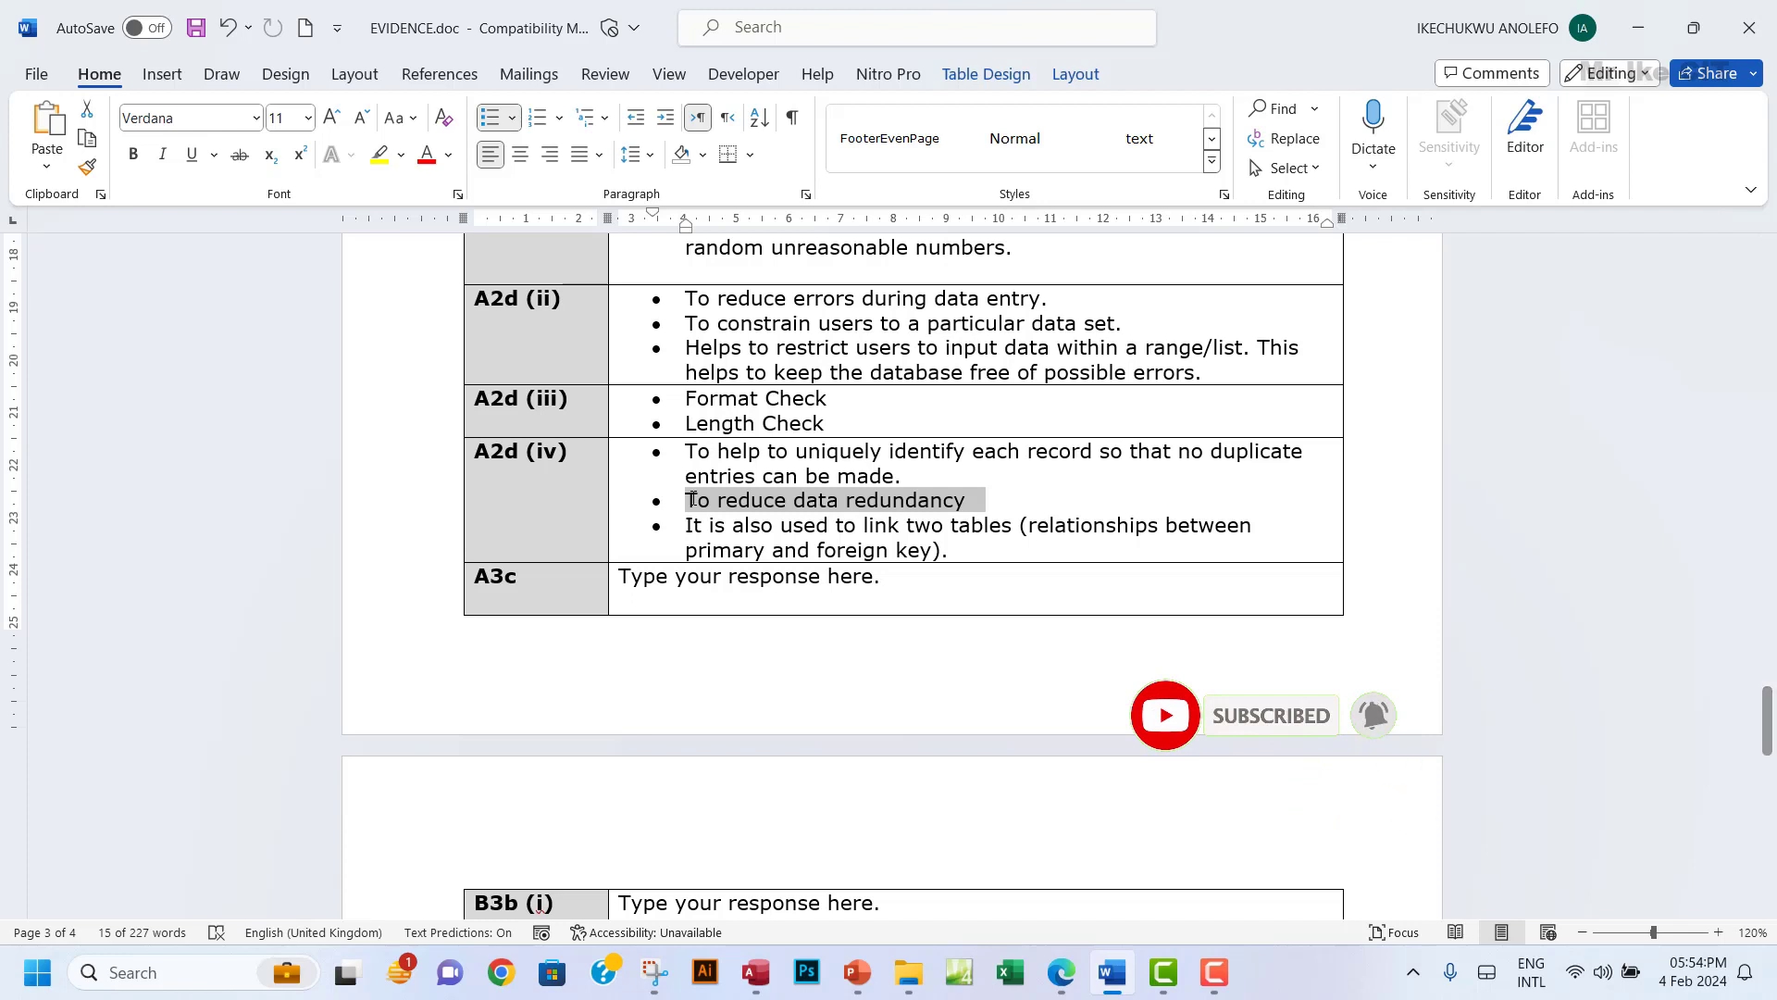
pyautogui.moveTo(693, 499); pyautogui.dragTo(692, 500)
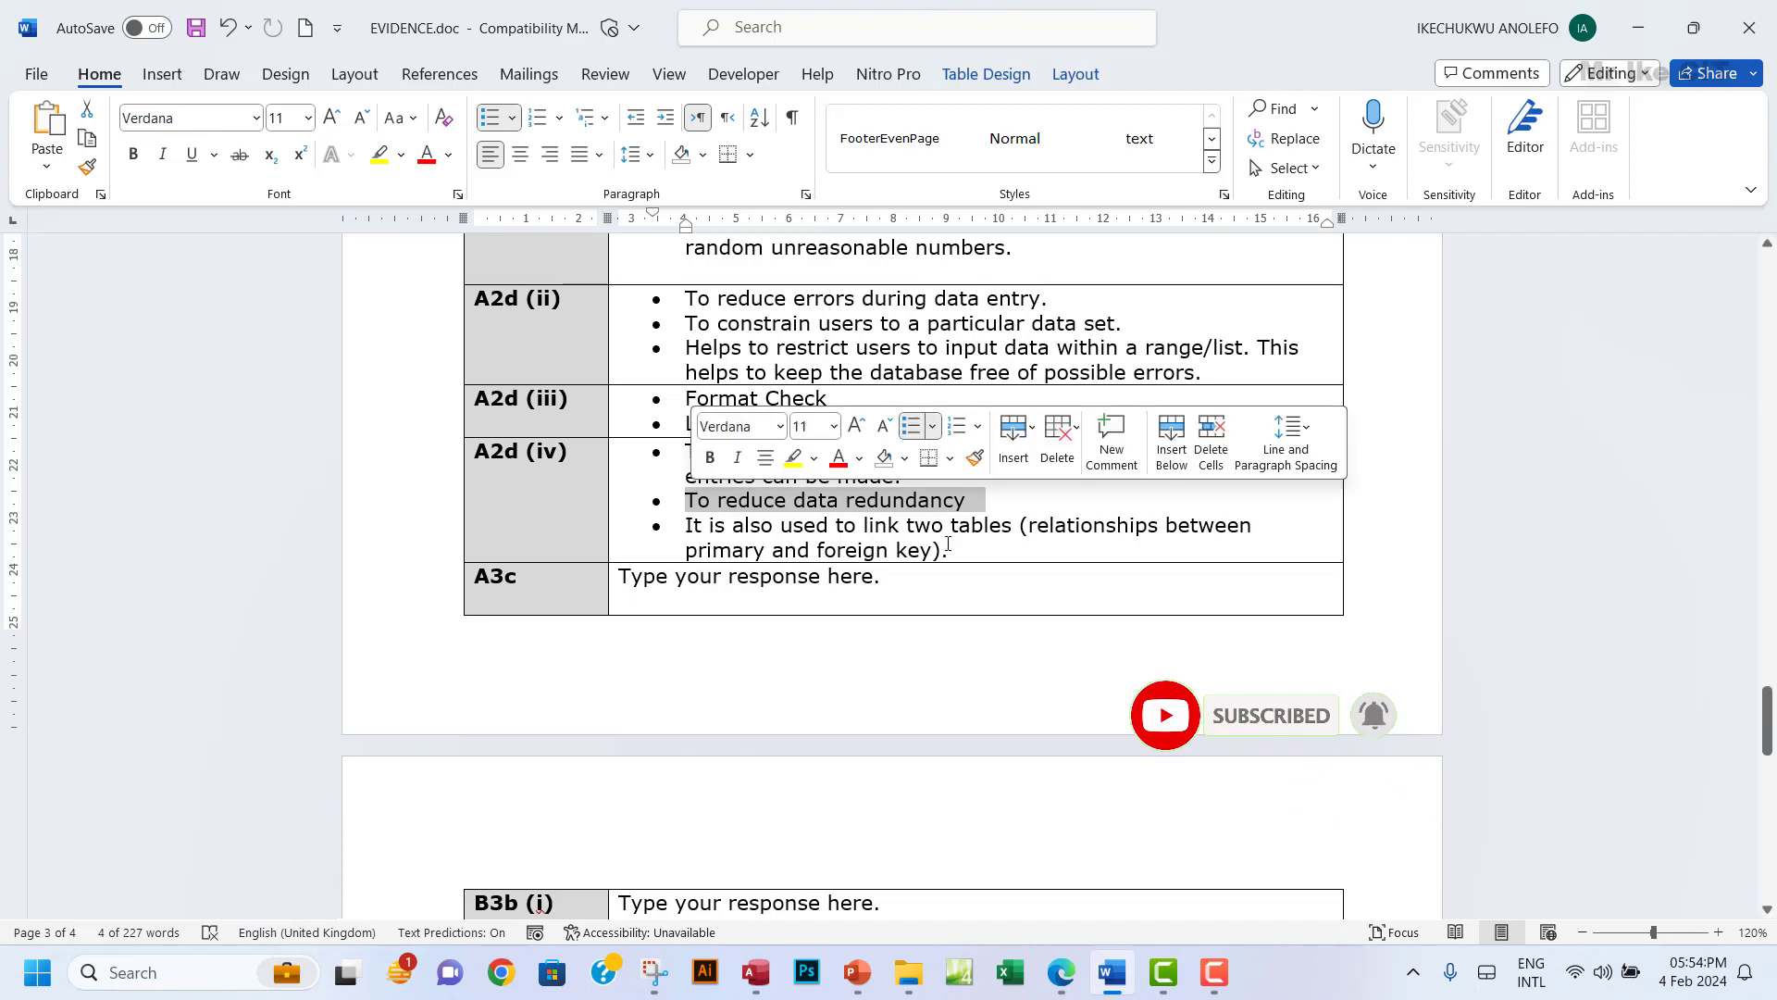
pyautogui.moveTo(1028, 525); pyautogui.dragTo(917, 544)
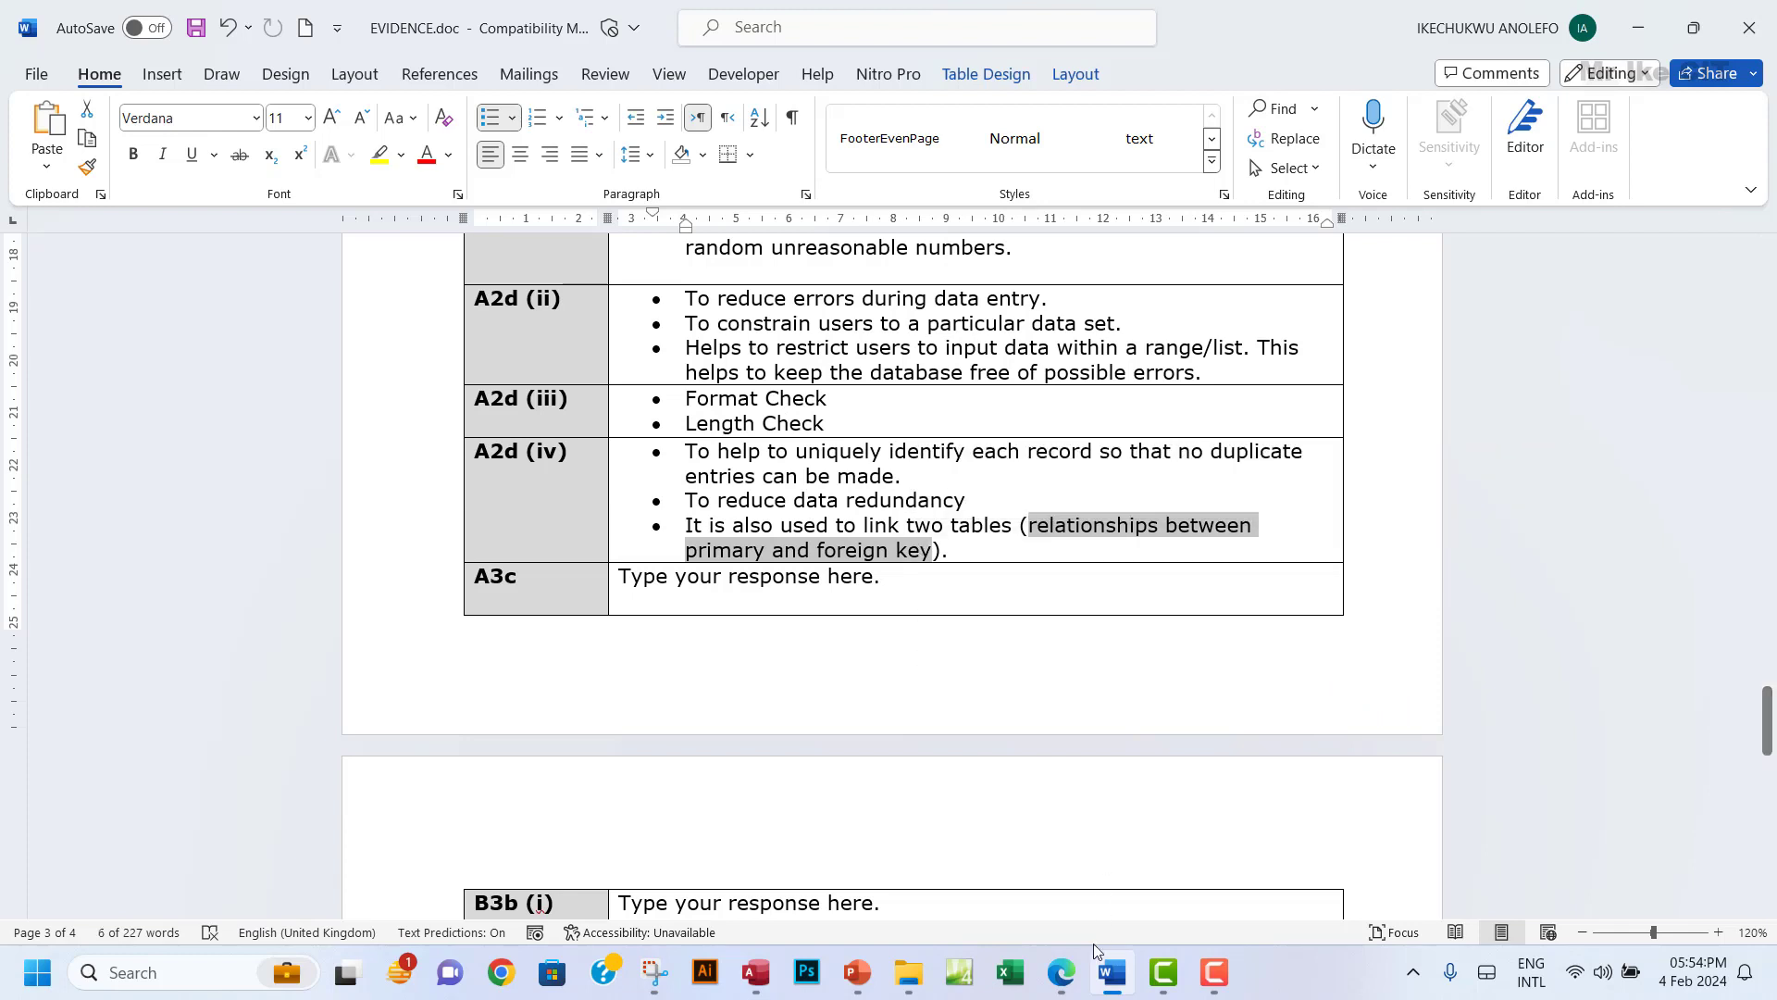
# Review the RESAVE EVIDENCE instruction ending Task A2 in the exam PDF and look ahead to the Task A3 presentation requirements.
pyautogui.click(1067, 978)
pyautogui.scroll(-2, 670, 559)
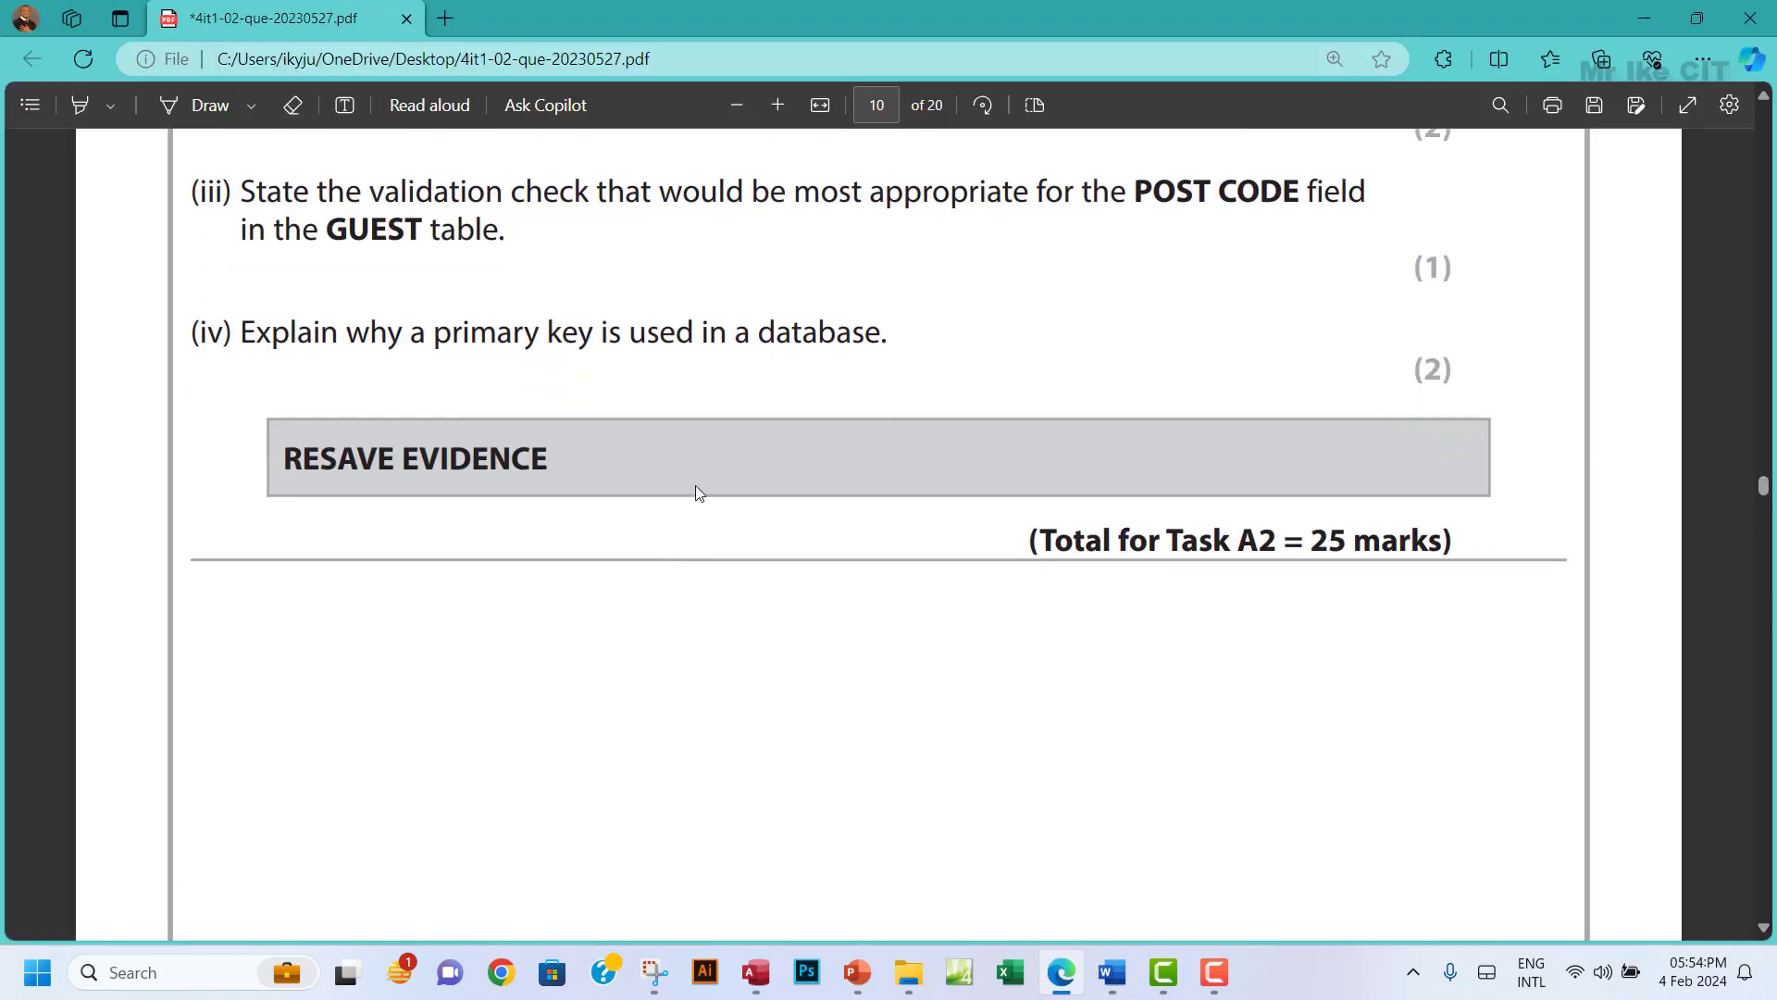
pyautogui.moveTo(301, 456); pyautogui.dragTo(567, 472)
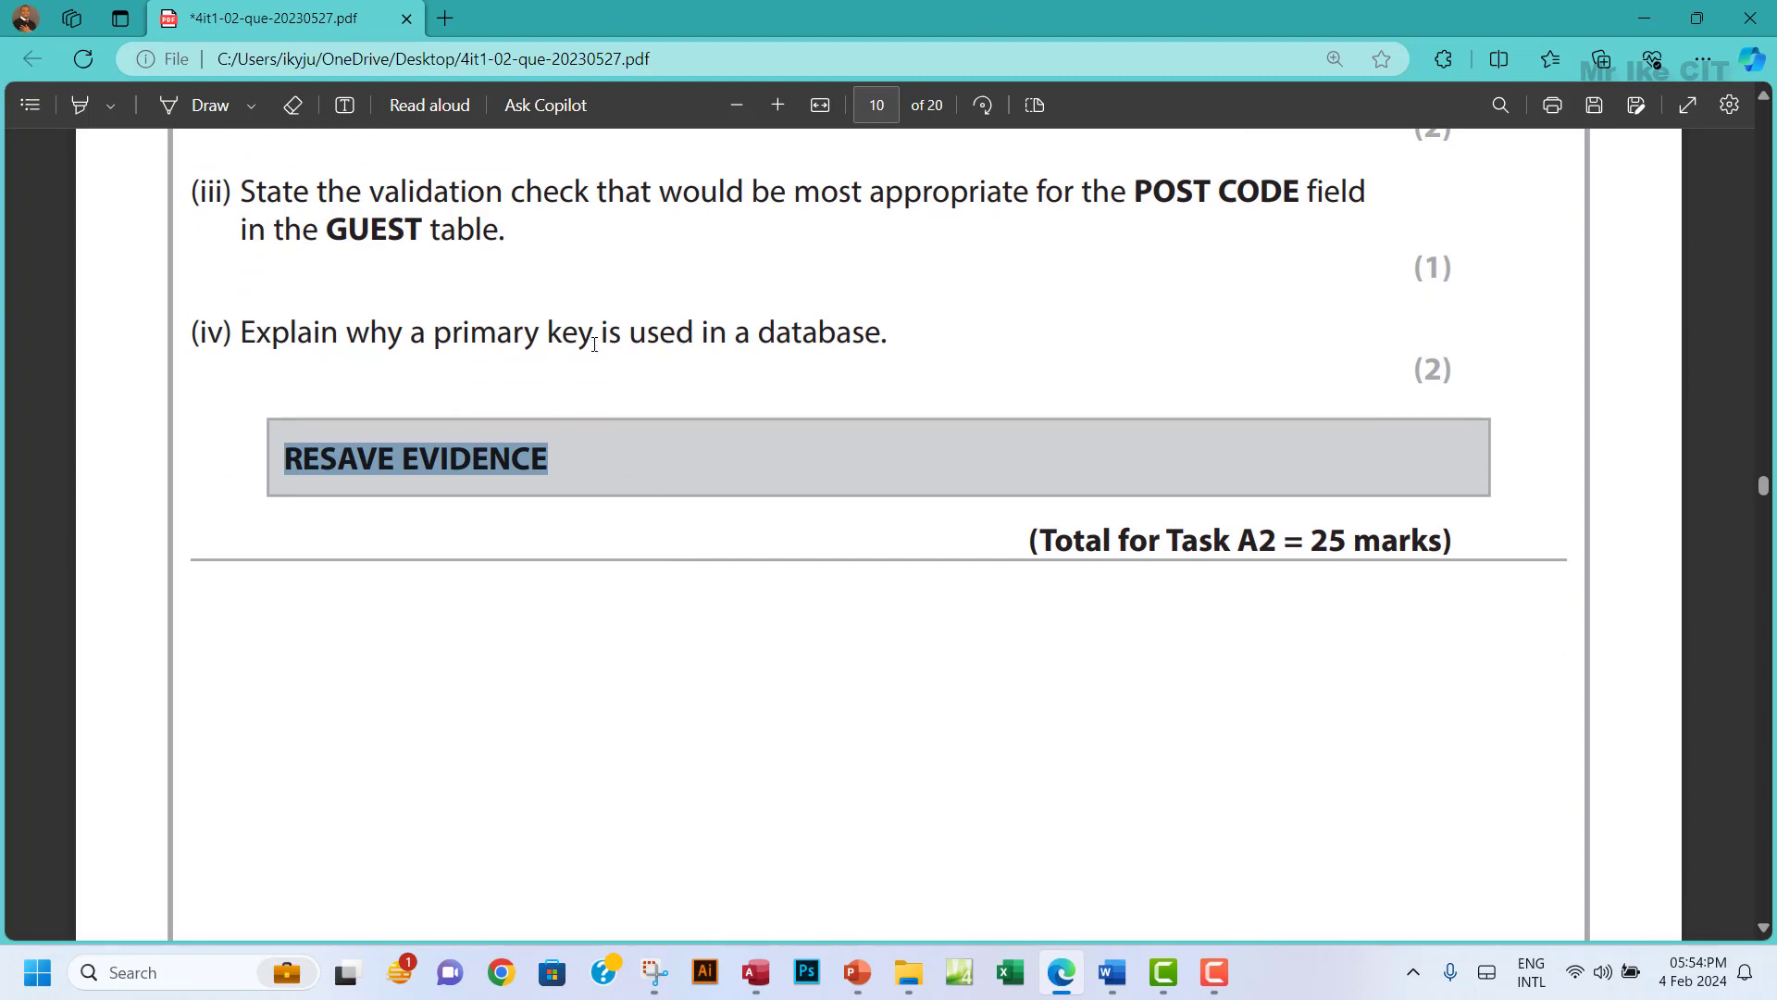
pyautogui.scroll(-5, 594, 344)
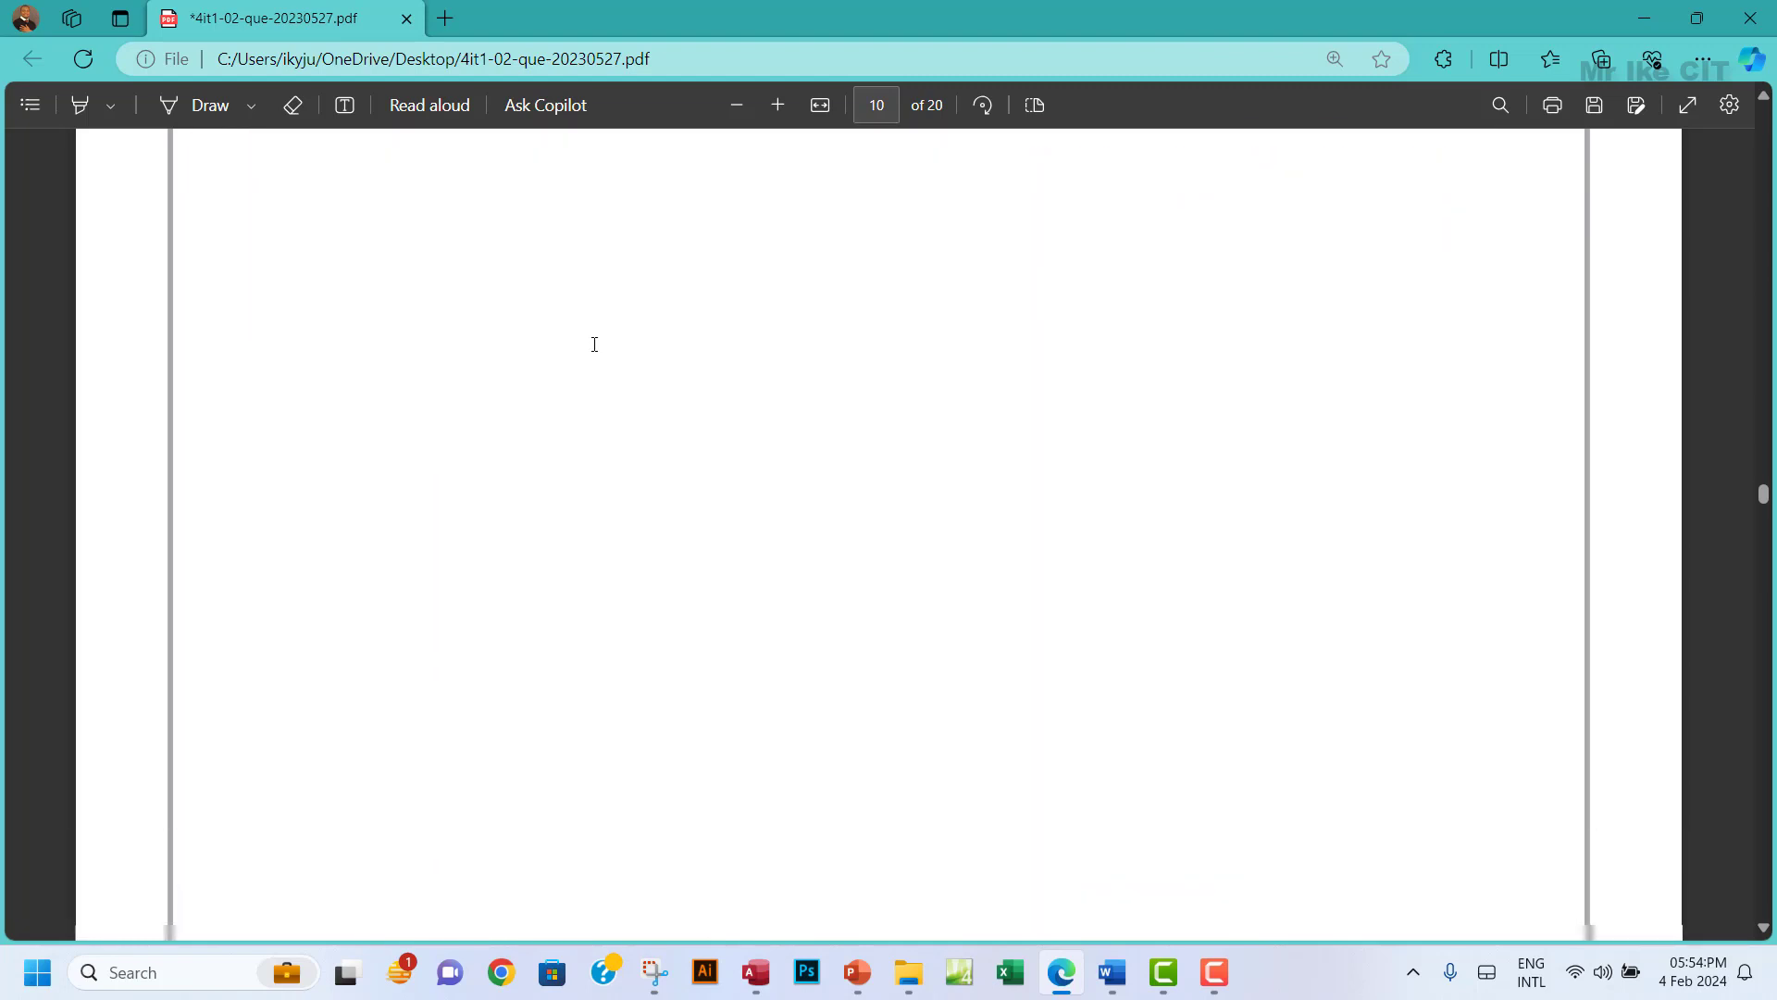
pyautogui.scroll(-5, 594, 345)
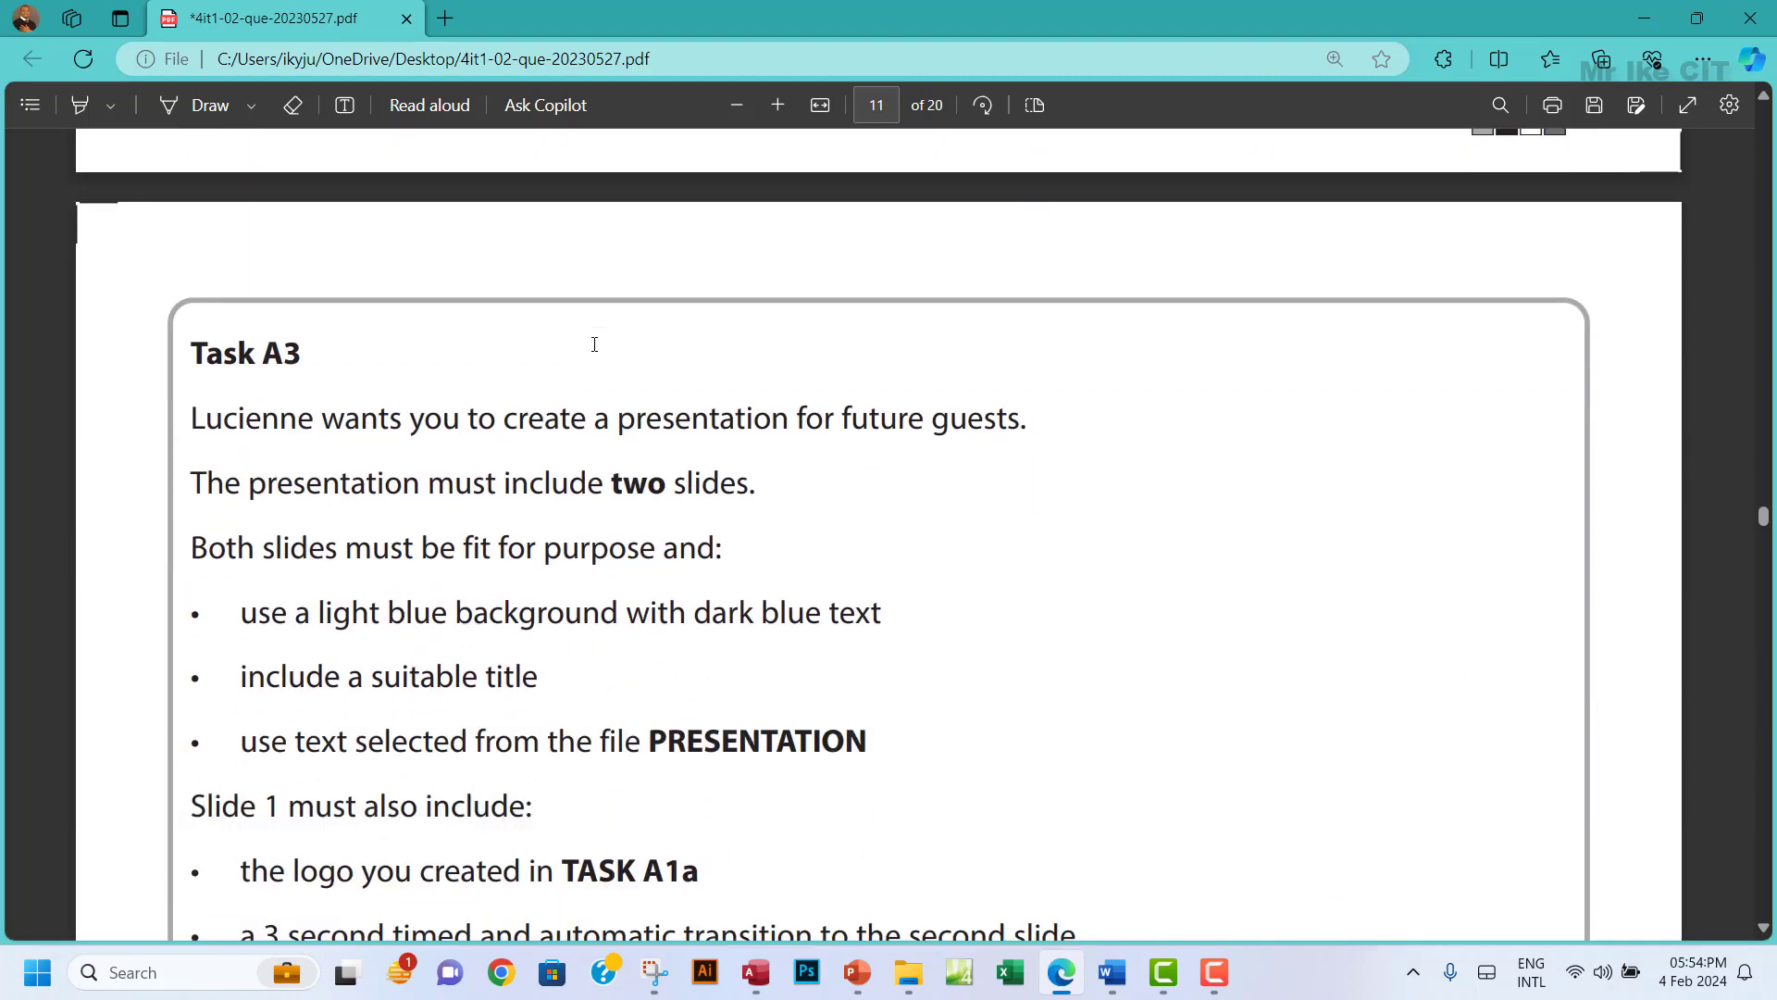
pyautogui.scroll(5, 594, 344)
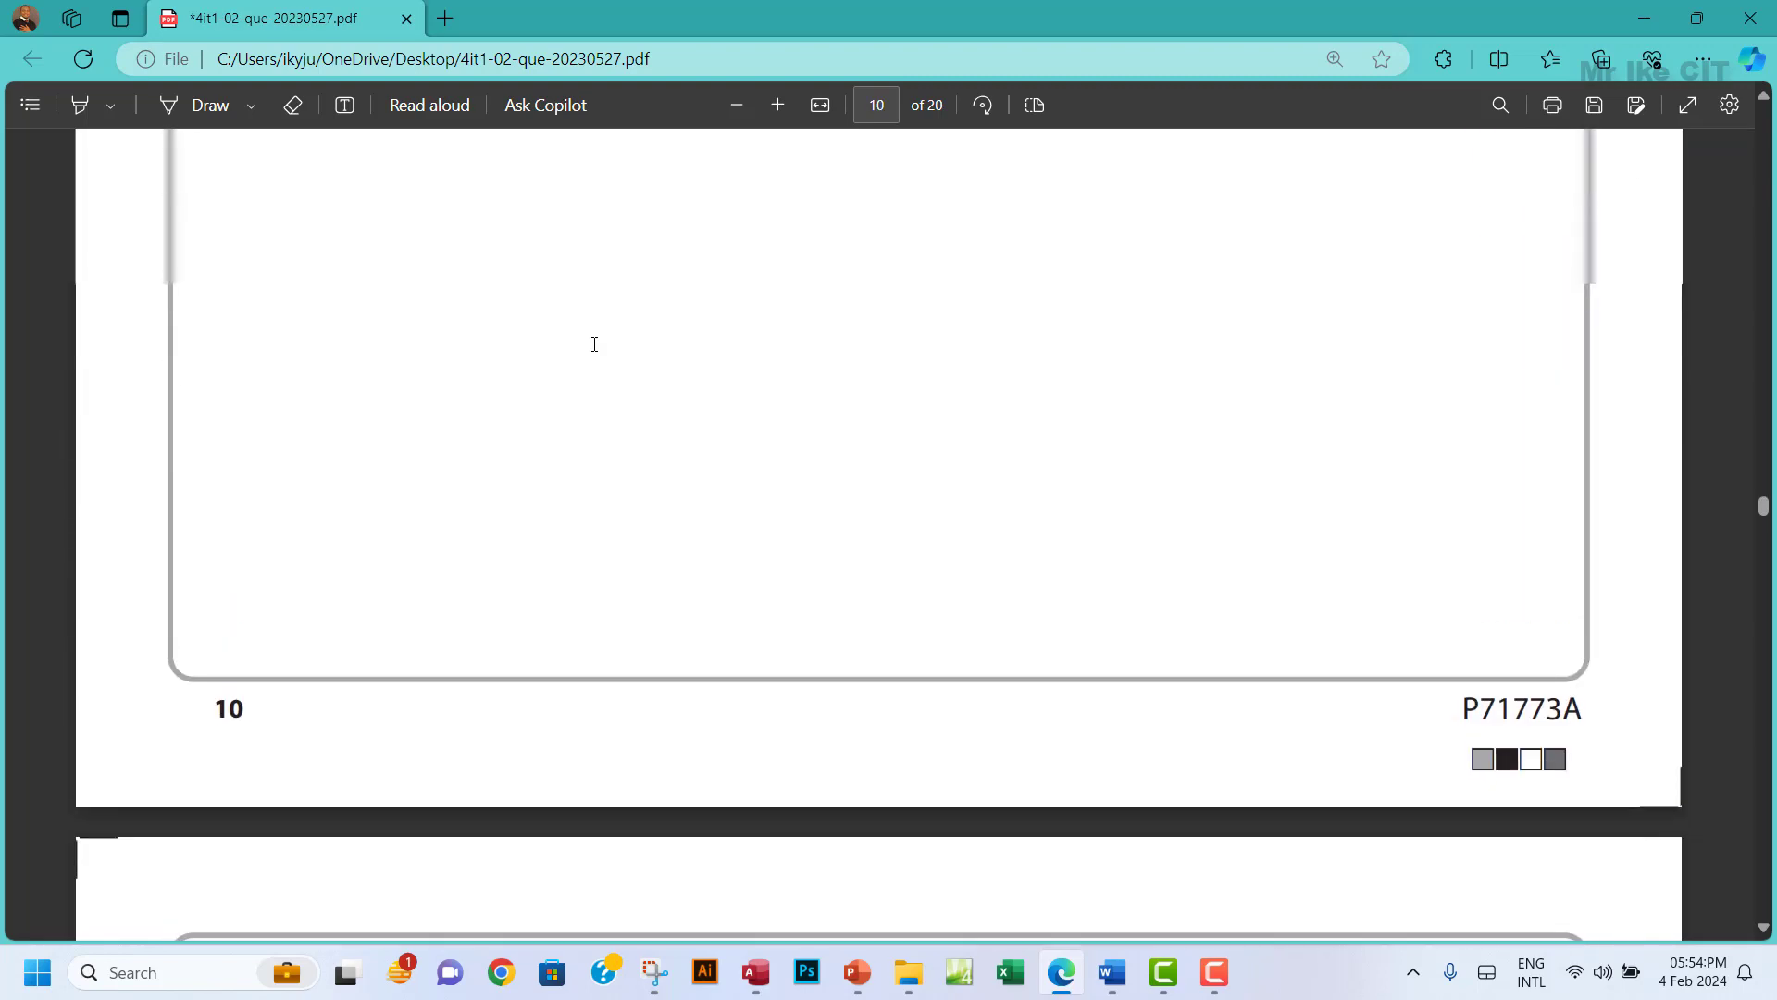